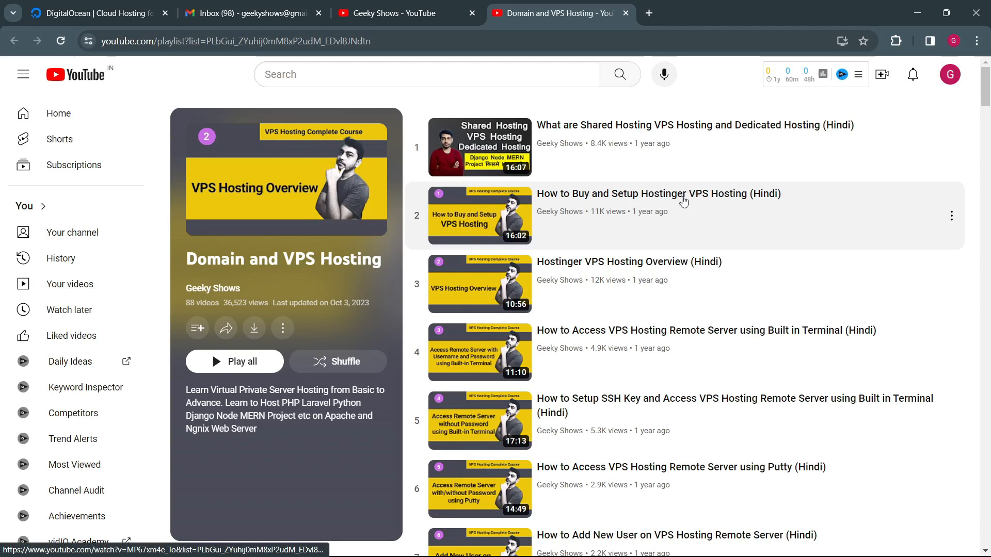
# Step: Look through the videos of the Domain and VPS Hosting playlist on the Geeky Shows channel, from the first to the last
pyautogui.scroll(-1, 713, 200)
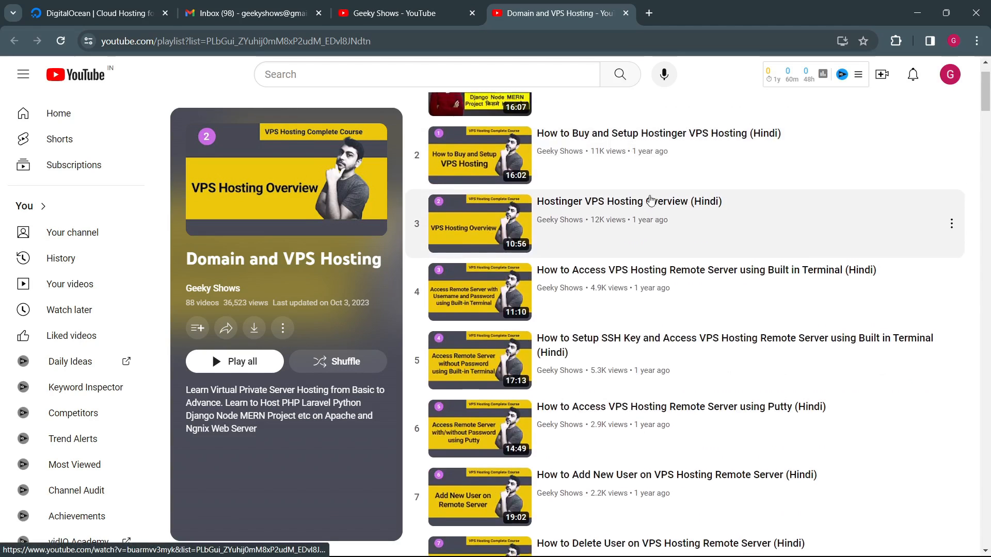
pyautogui.scroll(1, 679, 230)
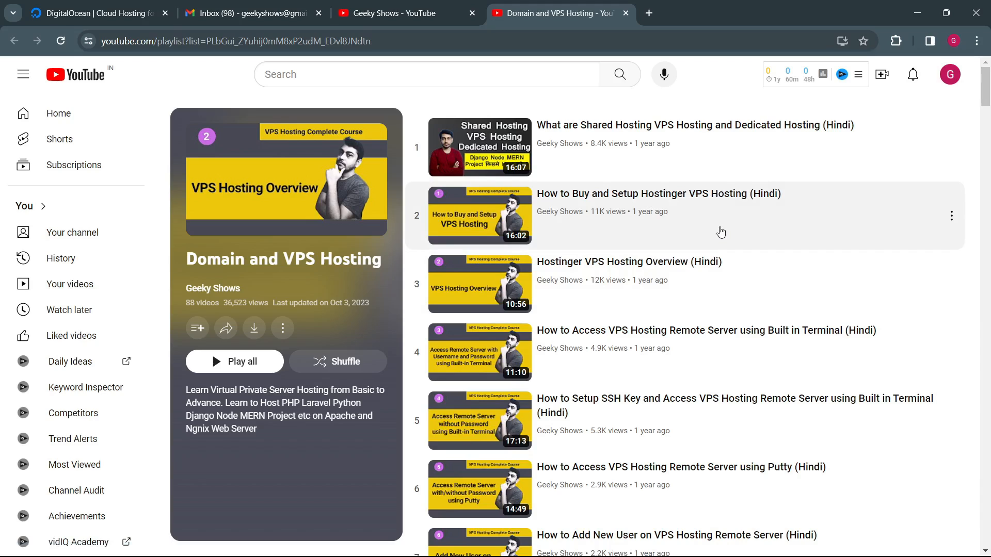
pyautogui.scroll(-3, 658, 282)
pyautogui.scroll(3, 631, 221)
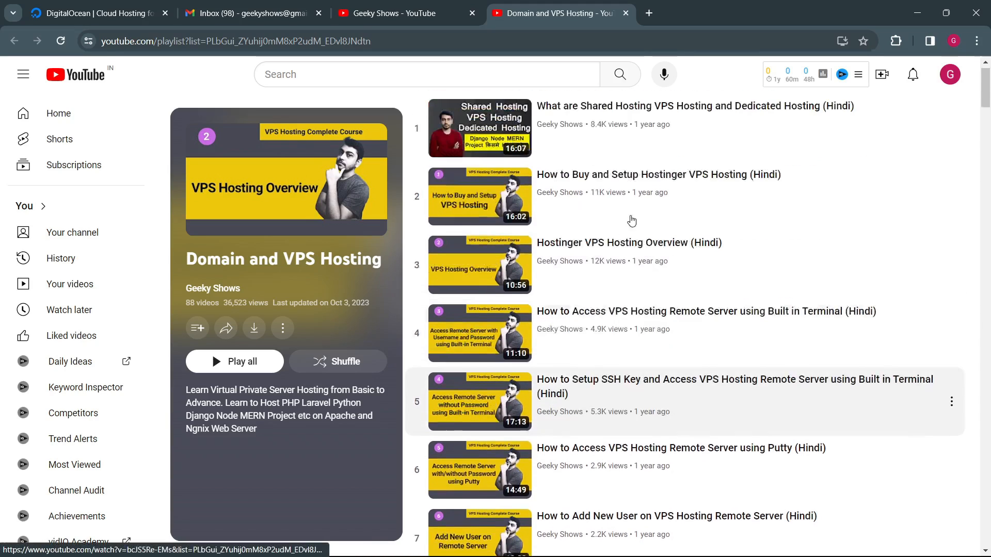
pyautogui.scroll(-10, 645, 316)
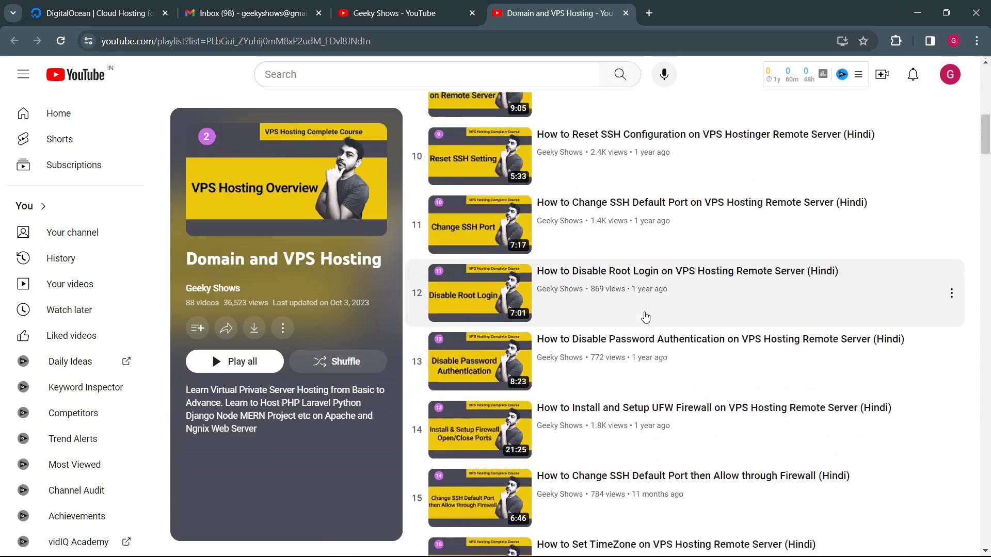
pyautogui.scroll(-13, 645, 316)
pyautogui.scroll(1, 614, 268)
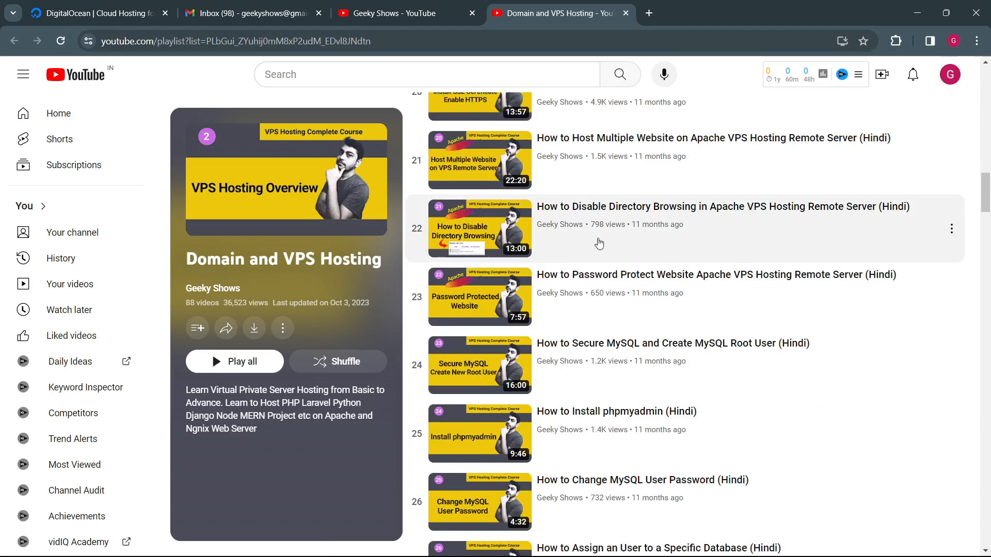
pyautogui.scroll(-7, 599, 243)
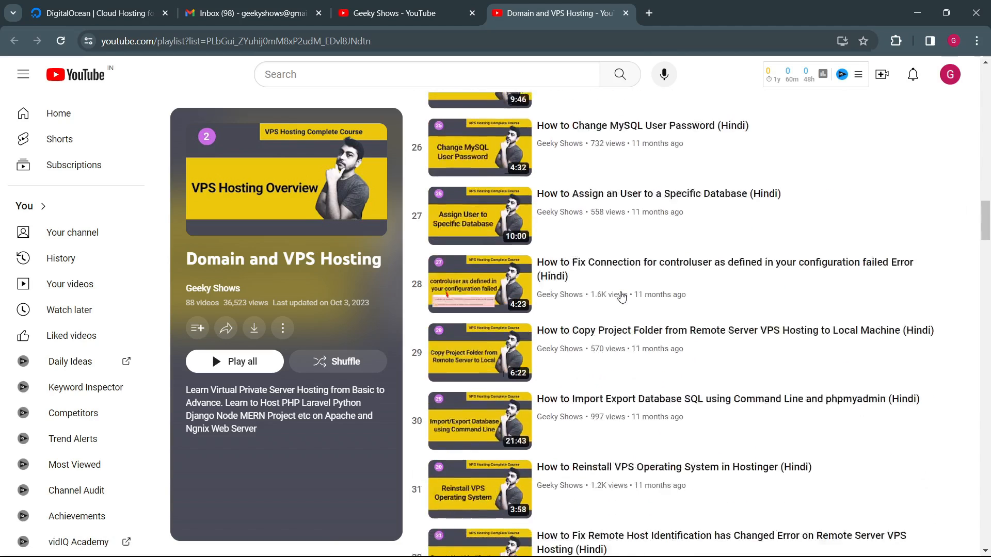
pyautogui.scroll(-4, 621, 296)
pyautogui.scroll(-5, 621, 296)
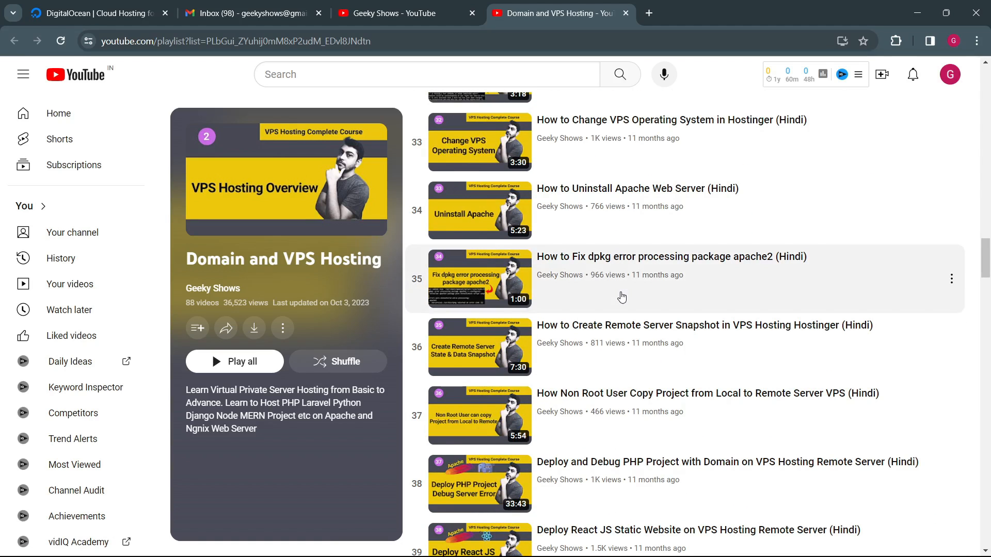
pyautogui.scroll(-10, 622, 296)
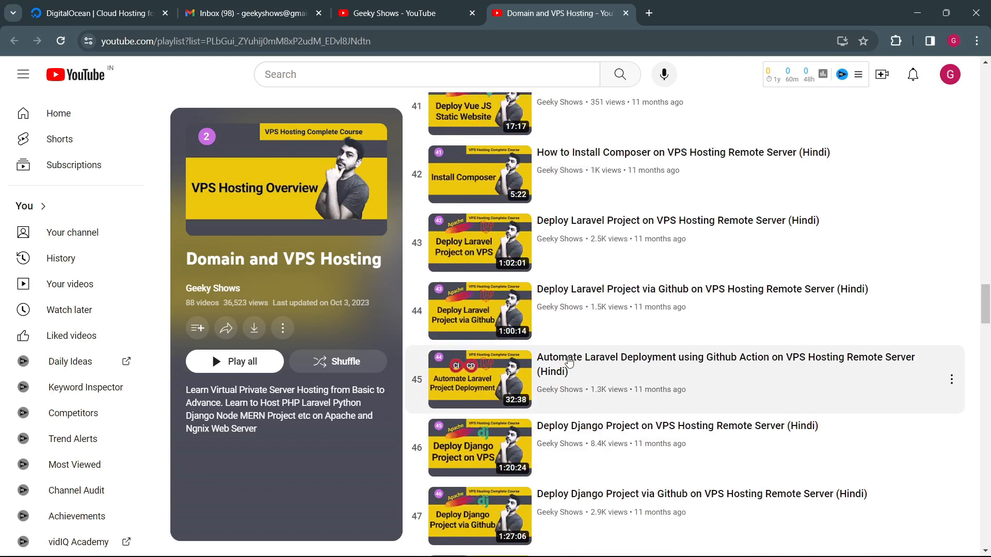
pyautogui.scroll(-5, 506, 389)
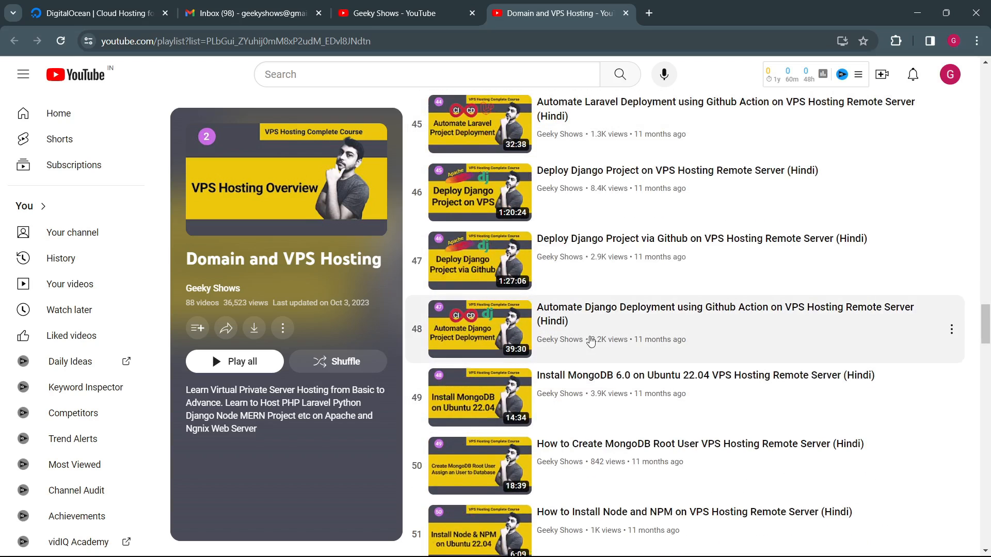
pyautogui.scroll(-6, 585, 300)
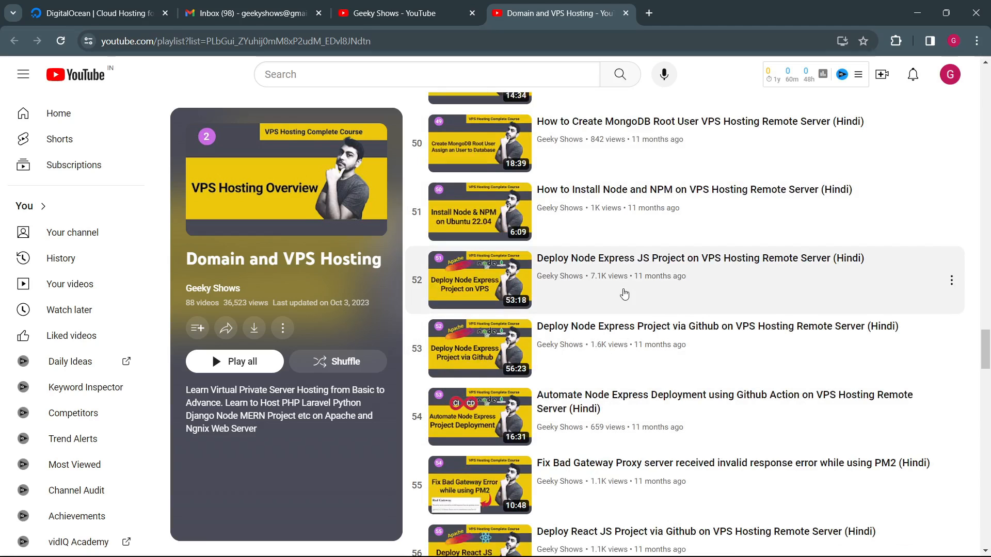
pyautogui.scroll(-20, 626, 292)
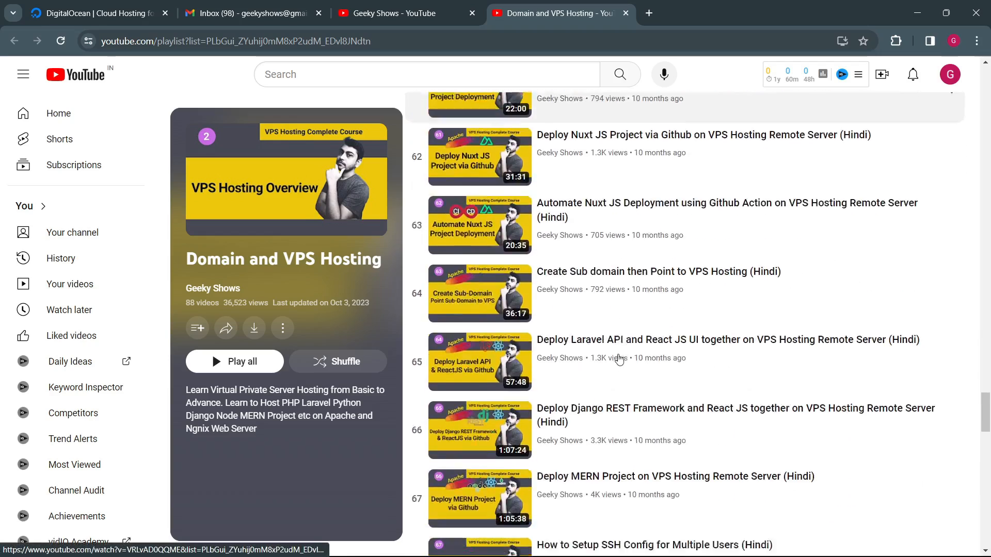
pyautogui.scroll(-16, 619, 358)
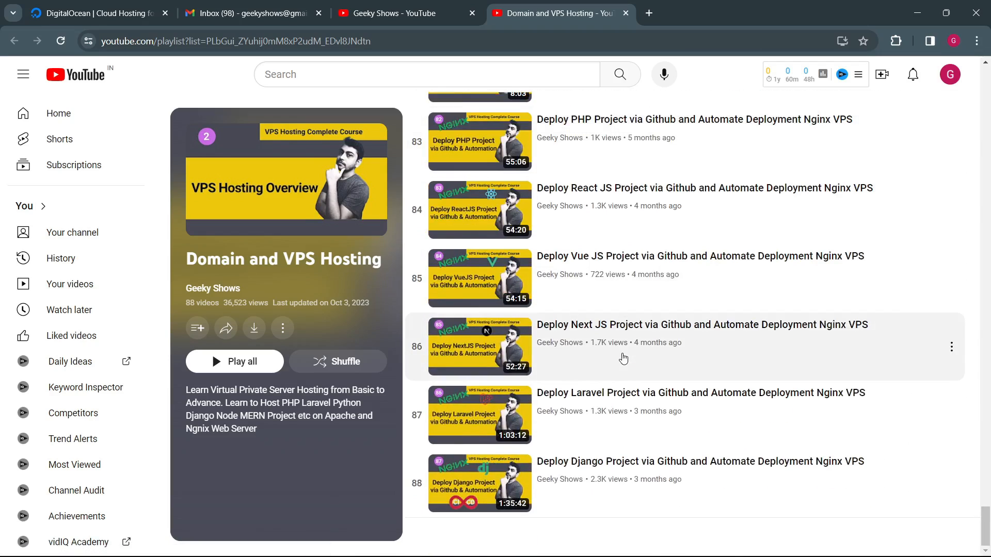
pyautogui.scroll(20, 625, 356)
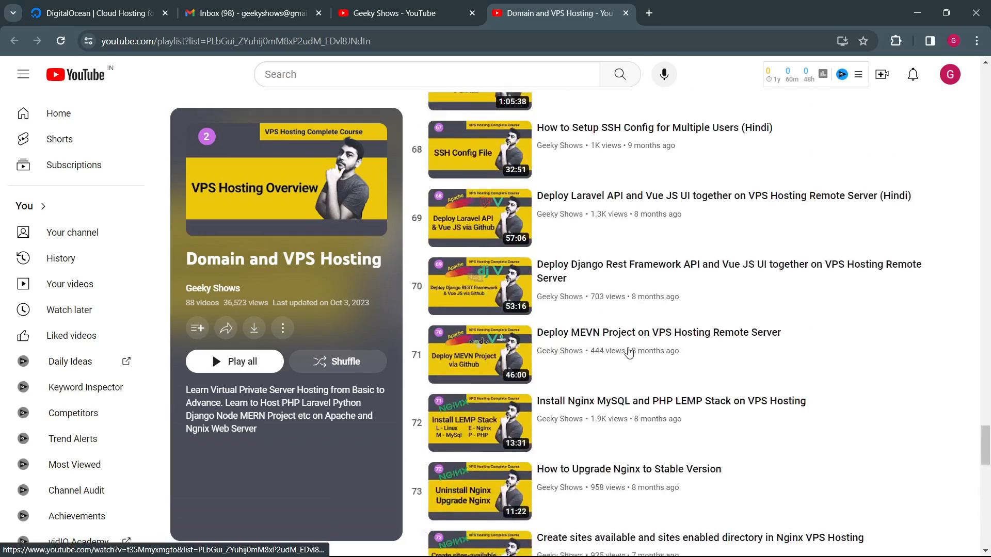
pyautogui.scroll(20, 630, 351)
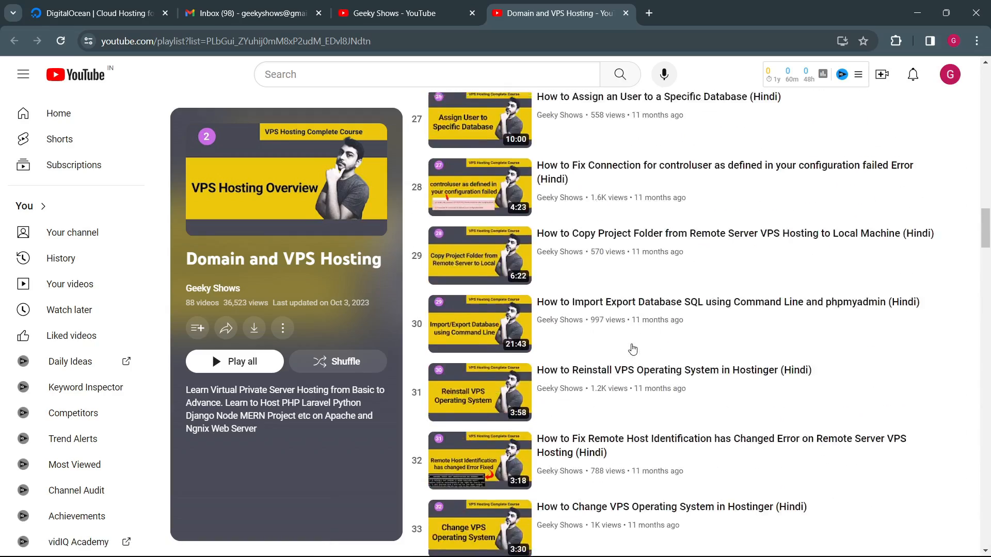
pyautogui.scroll(20, 633, 350)
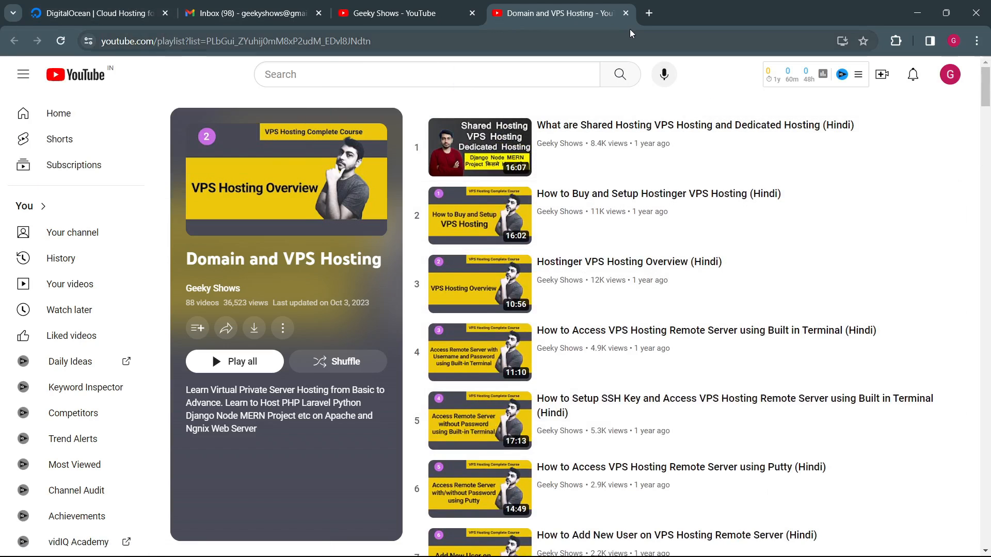
pyautogui.scroll(-9, 590, 377)
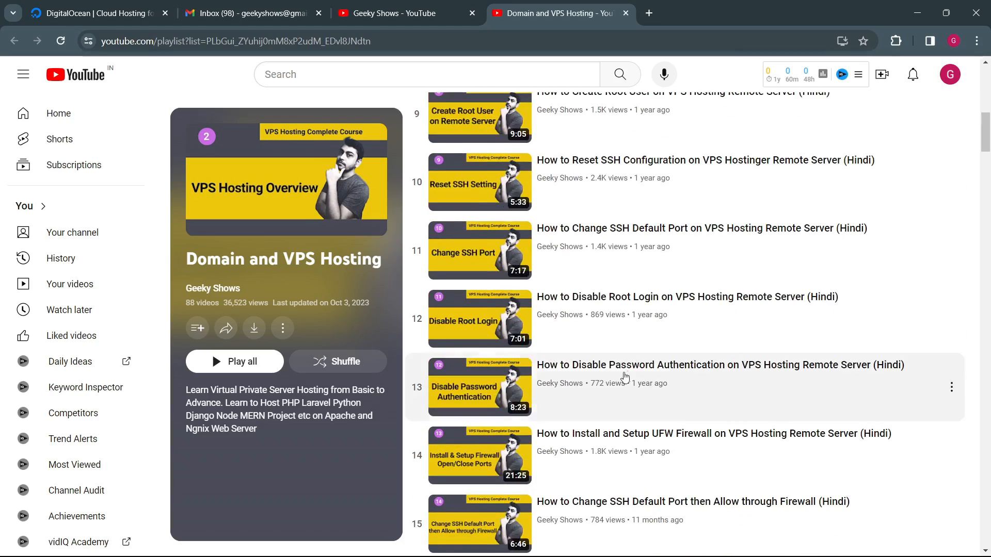
# Step: Close the Domain and VPS Hosting playlist and switch to the DigitalOcean homepage to read its headline and introduction
pyautogui.click(625, 13)
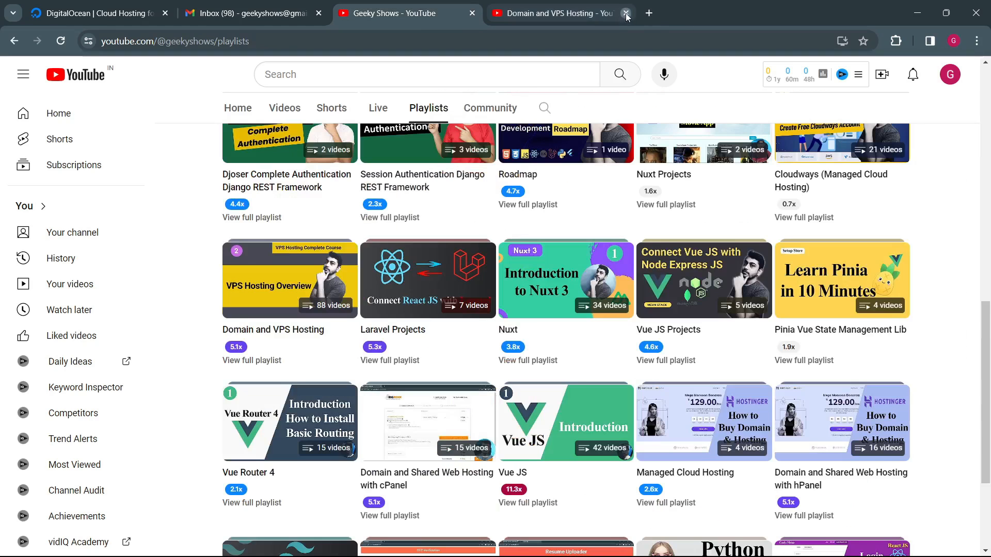
pyautogui.click(84, 16)
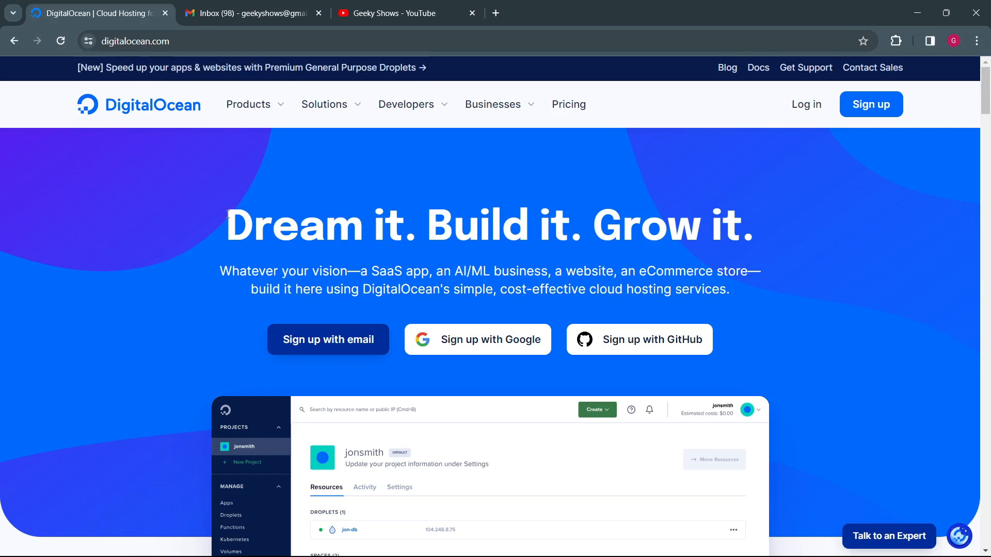
pyautogui.moveTo(228, 213); pyautogui.dragTo(755, 287)
pyautogui.click(755, 287)
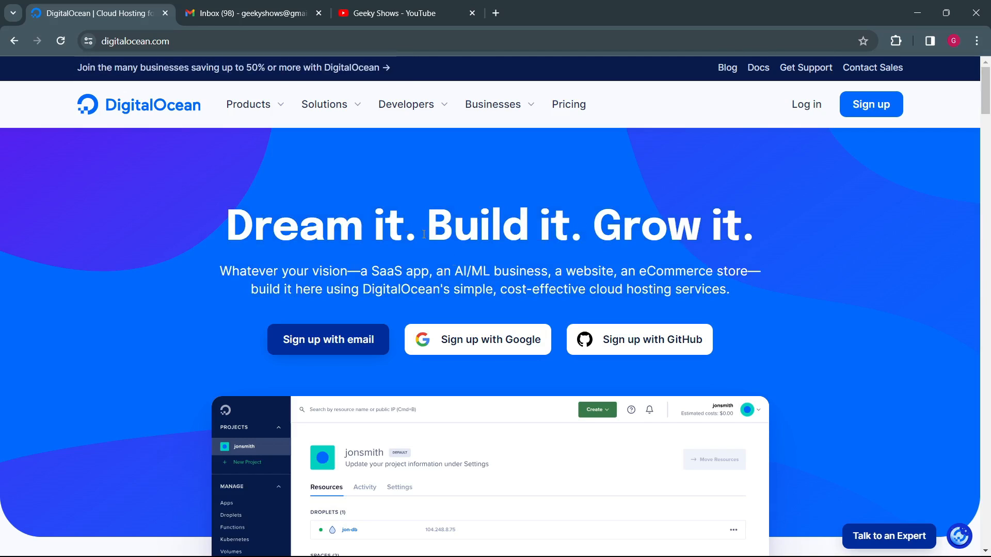
pyautogui.moveTo(212, 206); pyautogui.dragTo(749, 292)
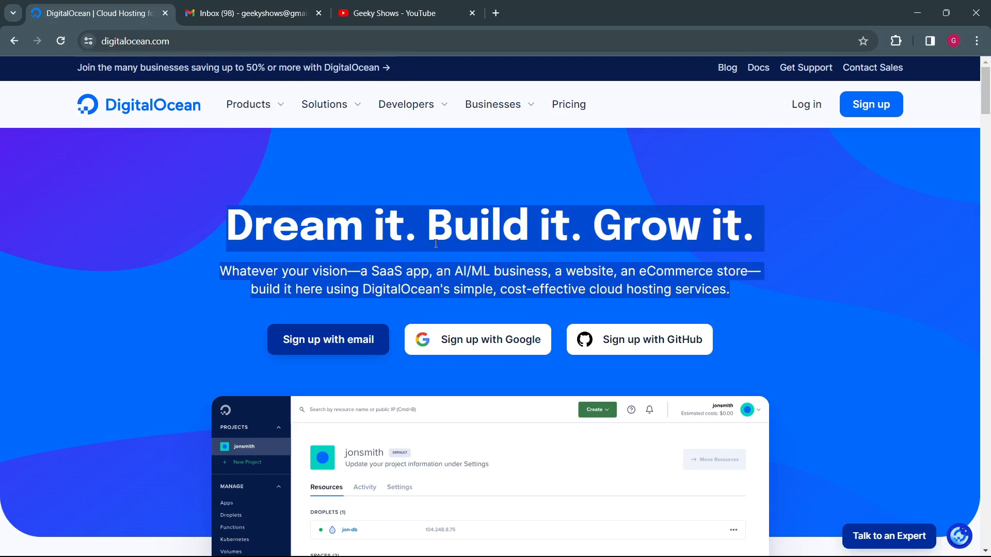
pyautogui.click(452, 247)
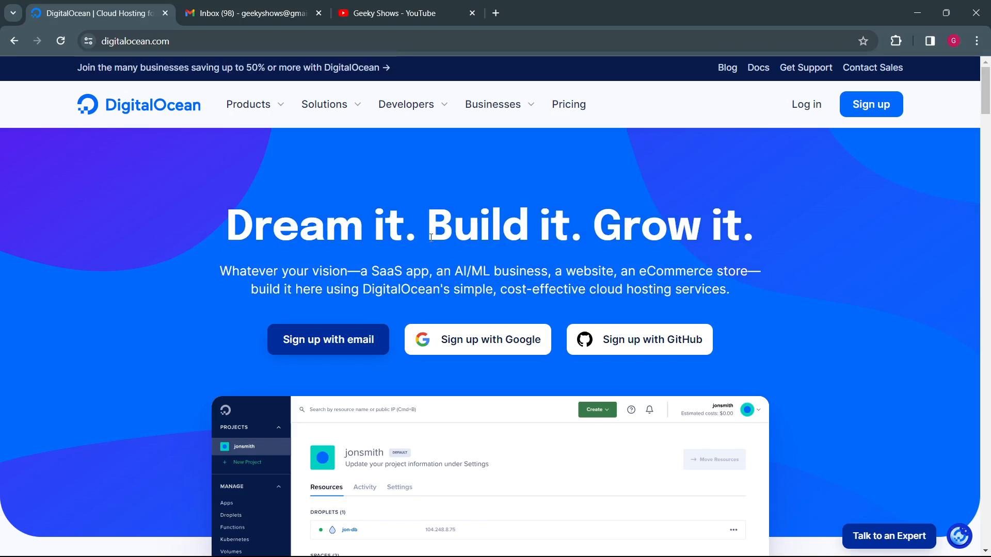
# Step: Look over the whole DigitalOcean homepage, from the customer and uptime figures to the footer links and back to the headline
pyautogui.scroll(-10, 435, 287)
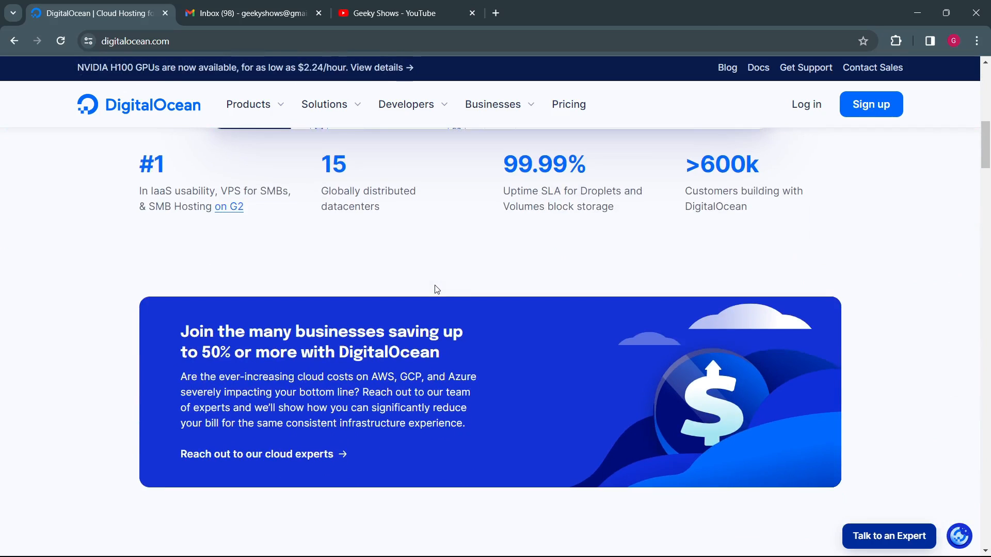
pyautogui.scroll(-15, 431, 272)
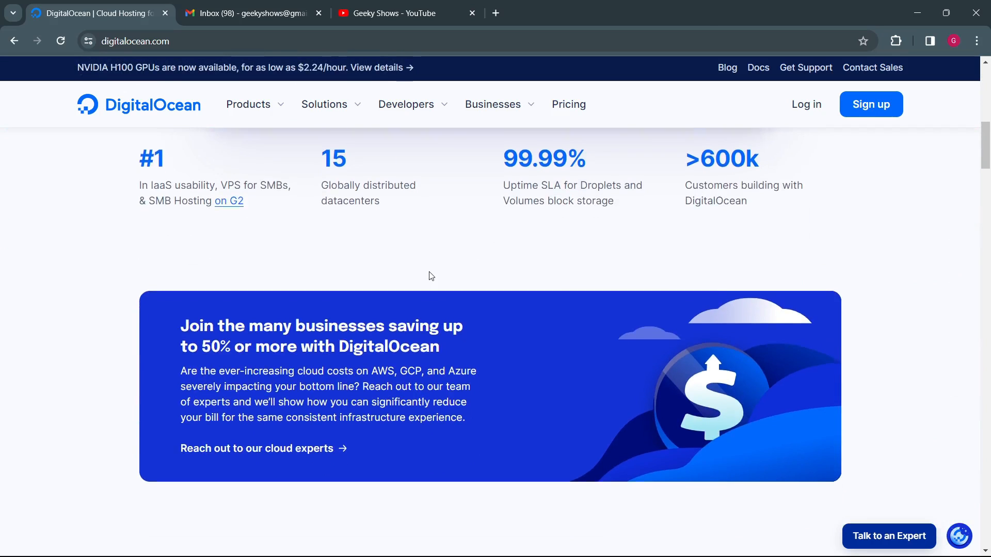
pyautogui.scroll(-15, 435, 275)
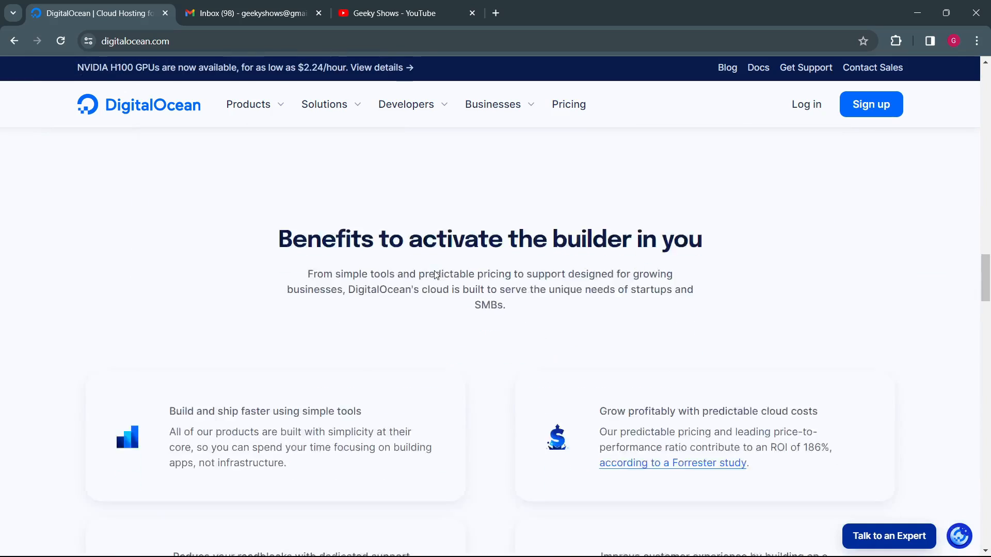
pyautogui.scroll(-15, 435, 275)
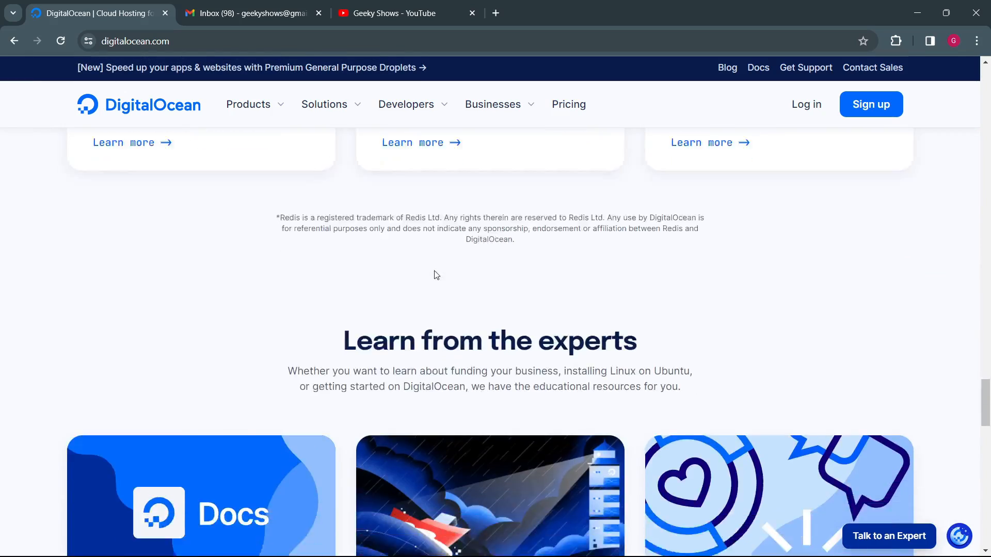
pyautogui.scroll(-10, 380, 309)
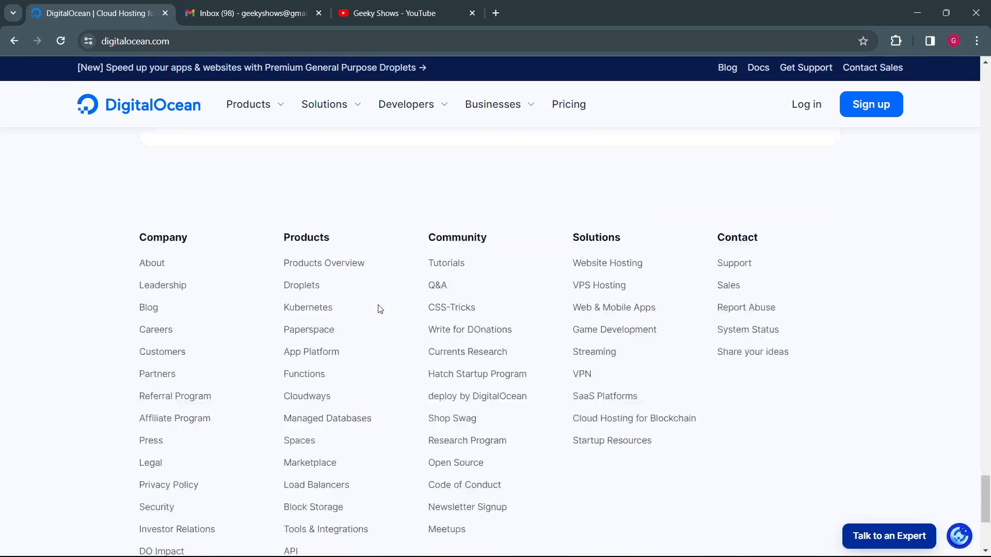
pyautogui.scroll(3, 380, 309)
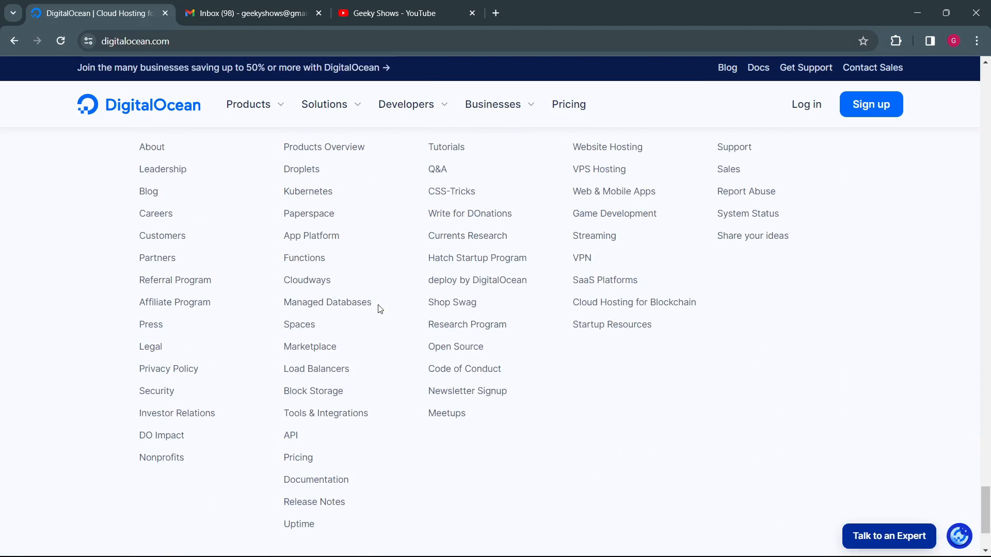
pyautogui.scroll(15, 447, 322)
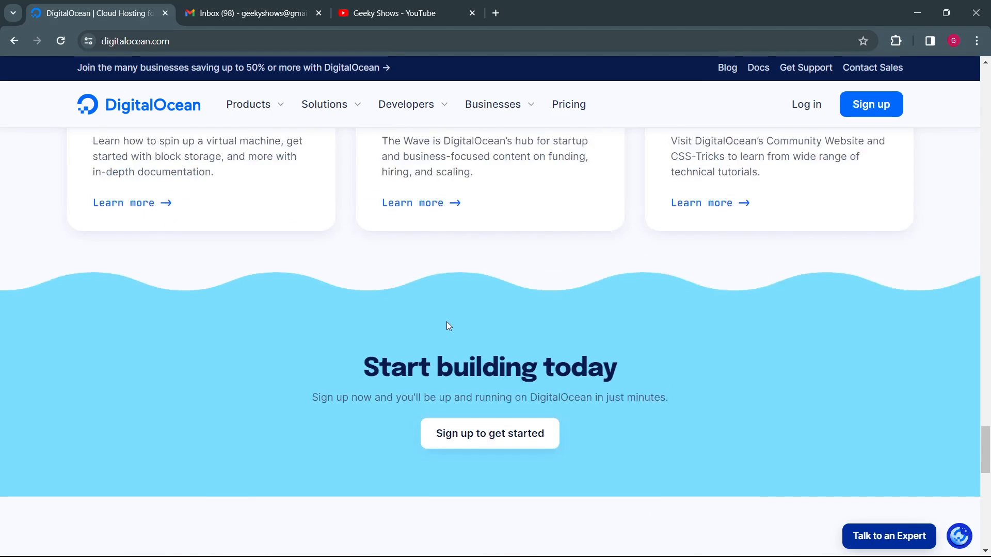
pyautogui.scroll(15, 448, 326)
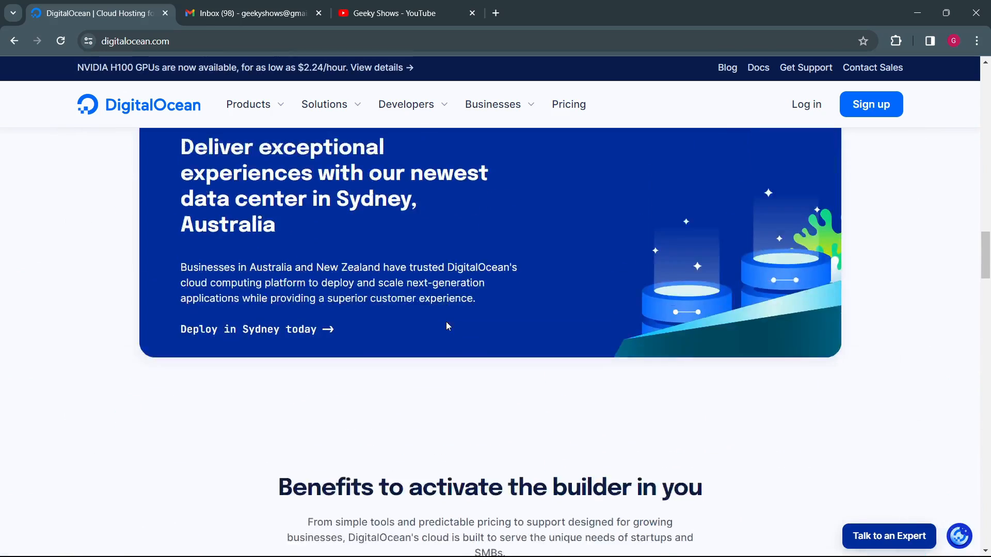
pyautogui.scroll(15, 447, 326)
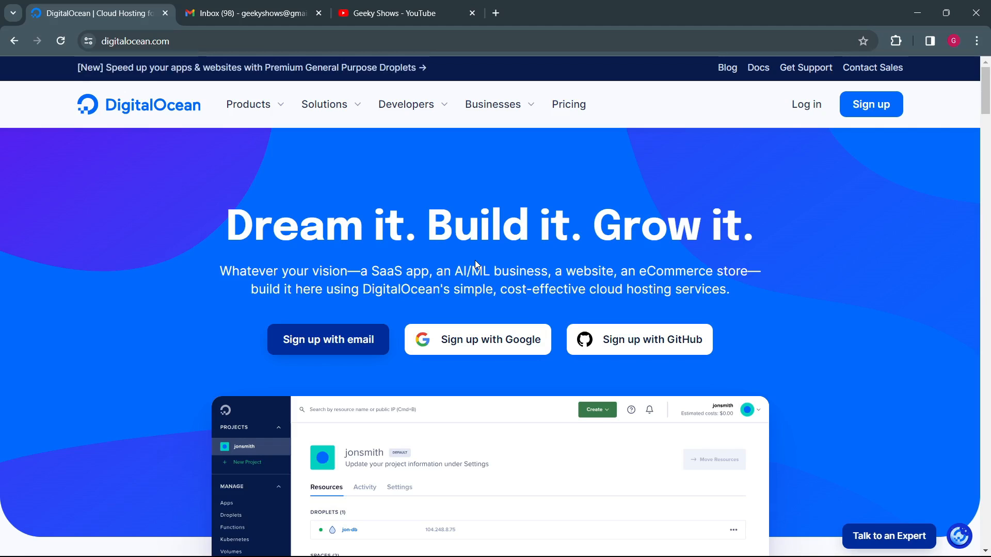
# Step: Open the DigitalOcean product overview and examine its compute, networking, storage, managed database, developer tool and AI/ML offerings
pyautogui.click(282, 111)
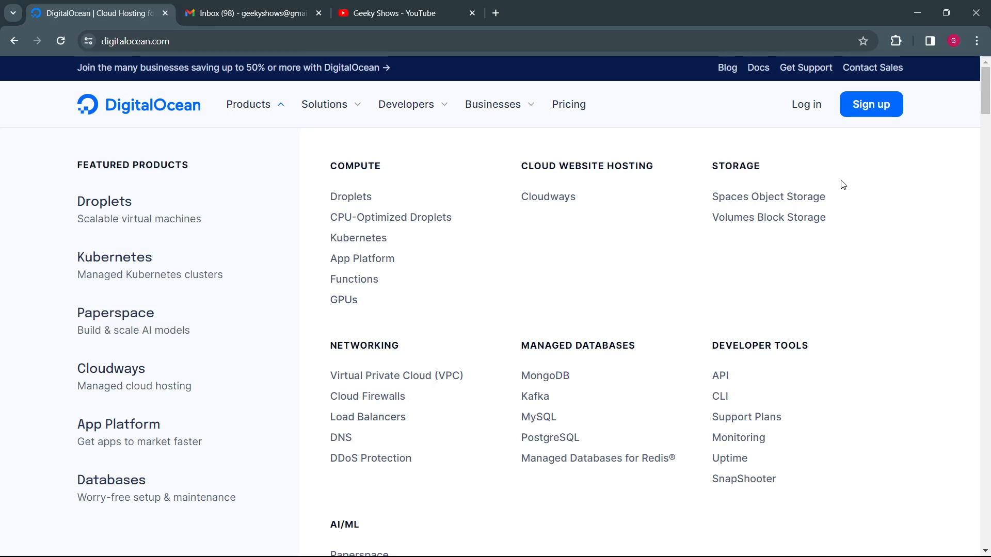
pyautogui.click(731, 104)
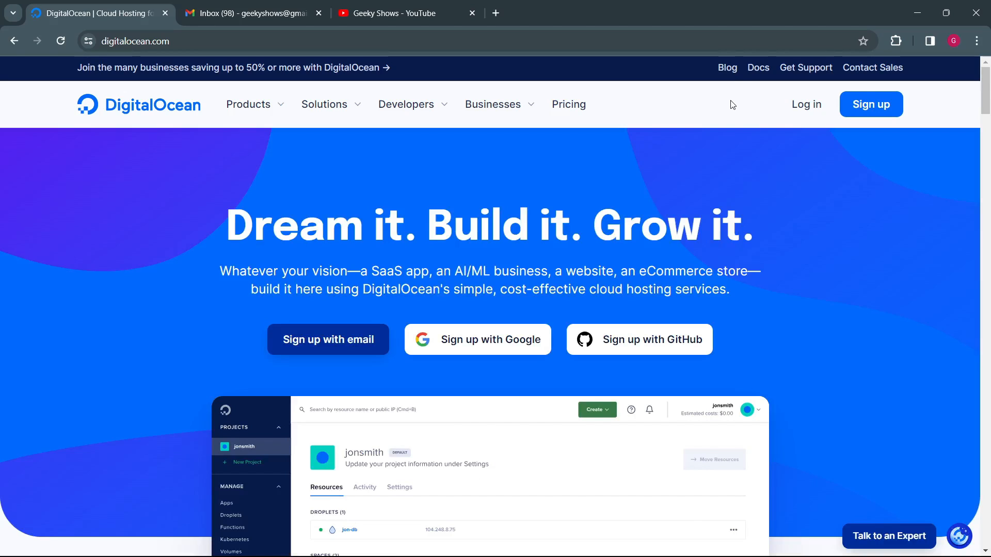
pyautogui.click(270, 109)
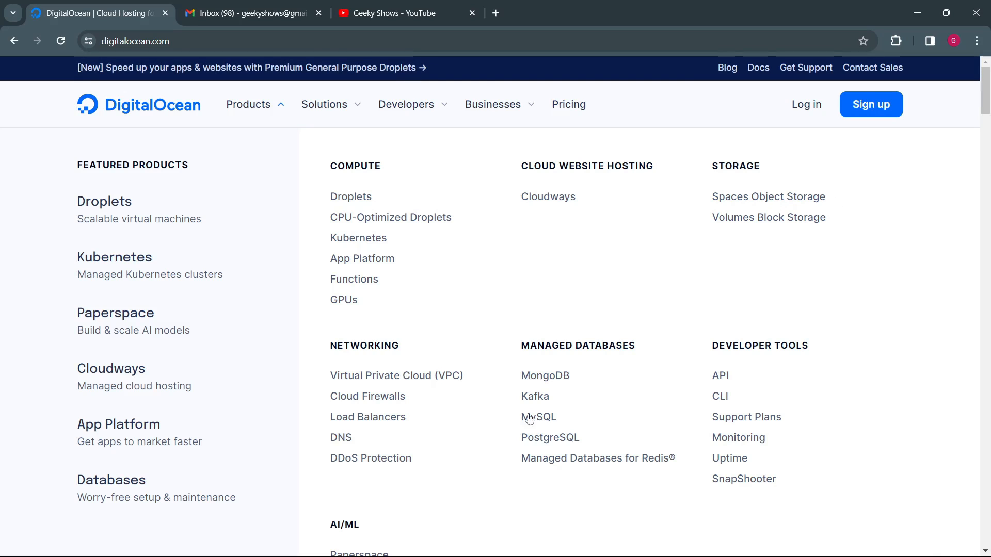
pyautogui.scroll(-3, 723, 418)
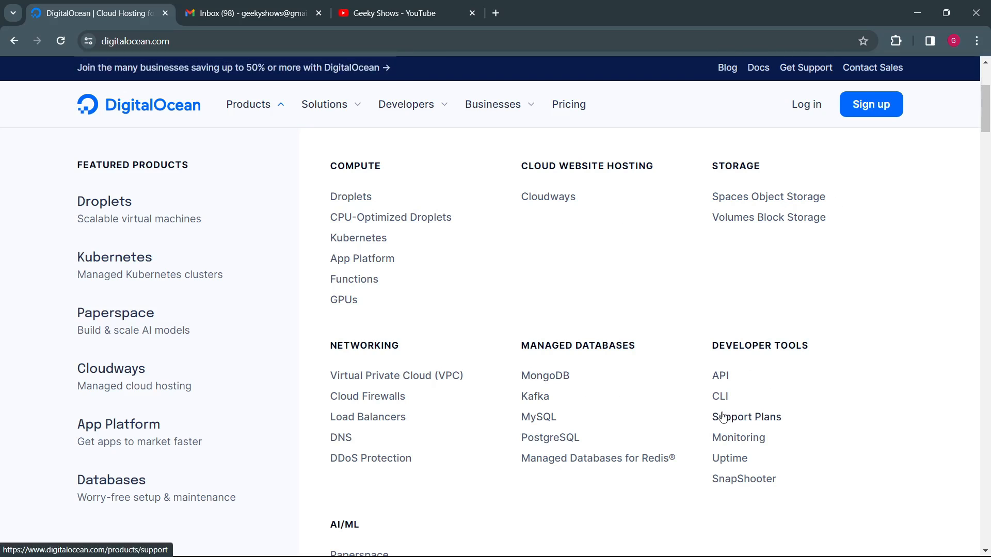
pyautogui.scroll(-3, 392, 471)
pyautogui.scroll(-3, 336, 521)
pyautogui.scroll(-3, 367, 523)
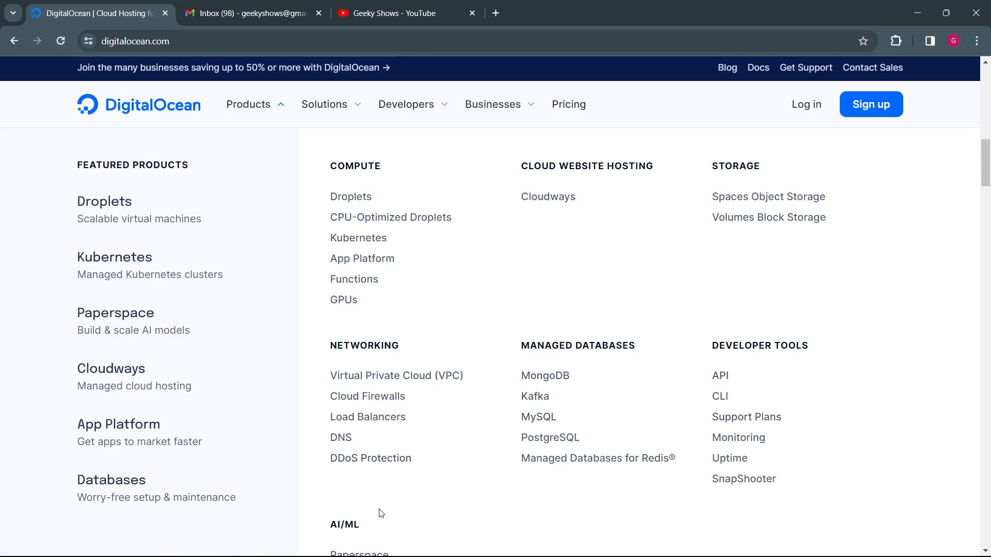
# Step: Open the DigitalOcean pricing overview and examine the monthly starting price of Droplets
pyautogui.scroll(-3, 392, 465)
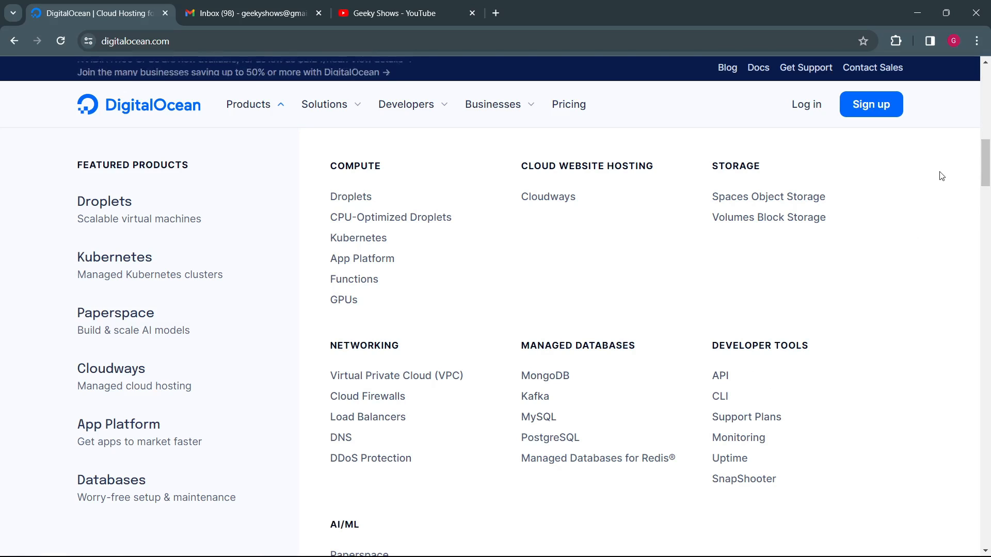
pyautogui.scroll(-5, 938, 175)
pyautogui.scroll(20, 854, 238)
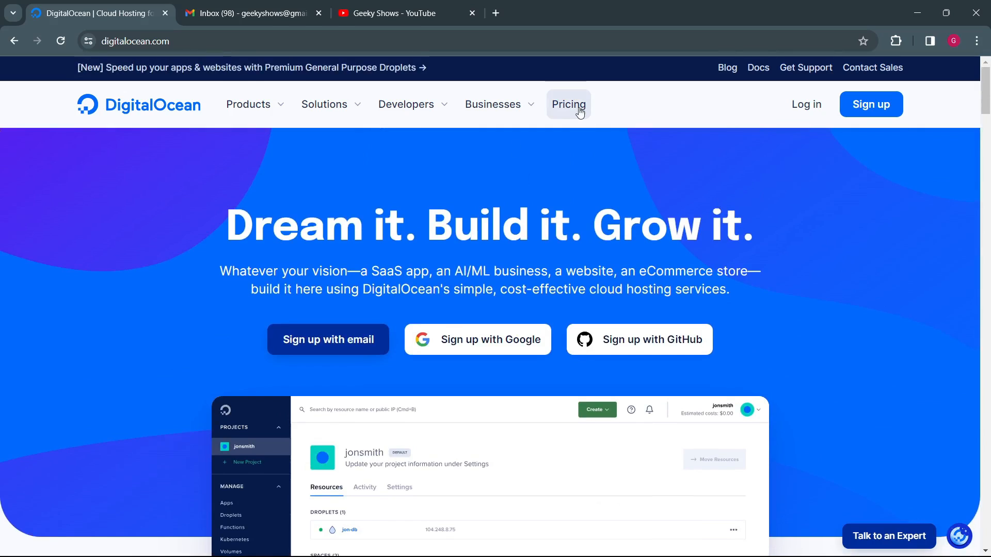
pyautogui.click(573, 106)
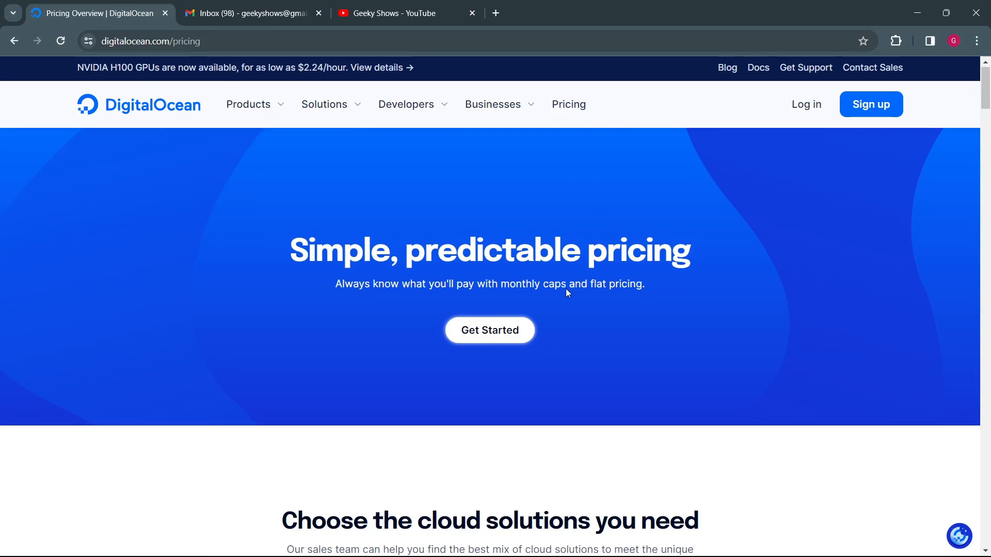
pyautogui.scroll(-9, 566, 292)
pyautogui.scroll(-1, 568, 294)
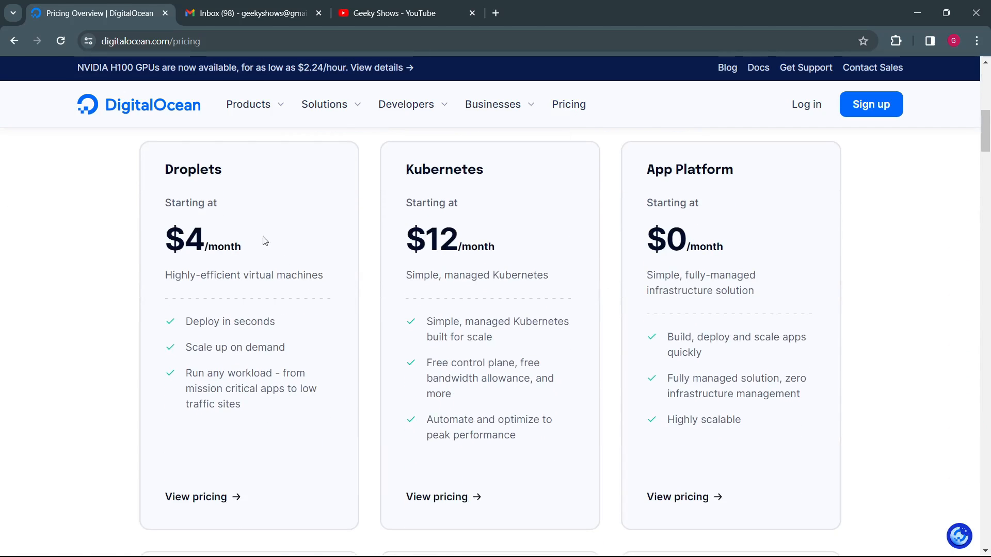
pyautogui.moveTo(174, 238); pyautogui.dragTo(226, 242)
# Step: Look over the starting prices of the other cloud products, from Kubernetes and App Platform to Support Plans and Uptime
pyautogui.scroll(-2, 212, 374)
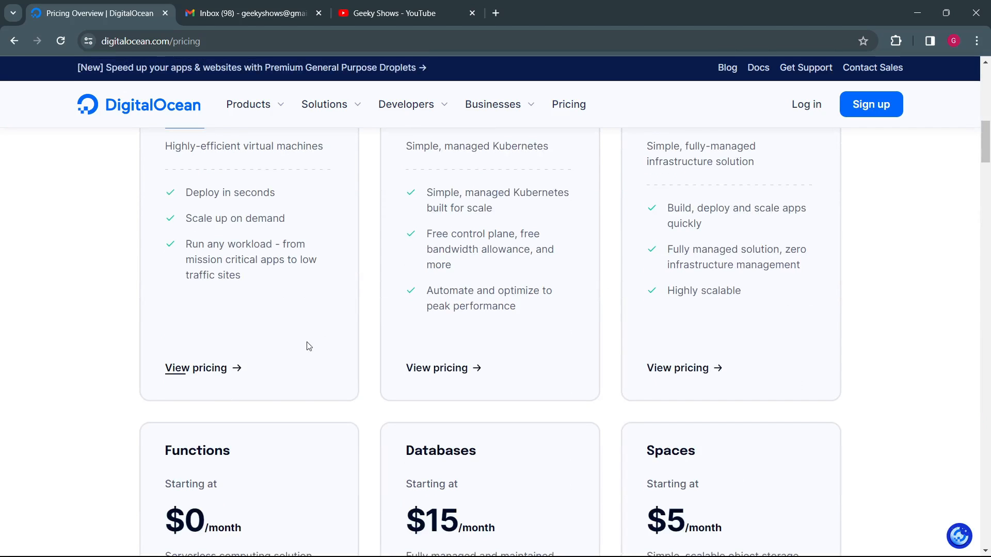
pyautogui.scroll(5, 442, 306)
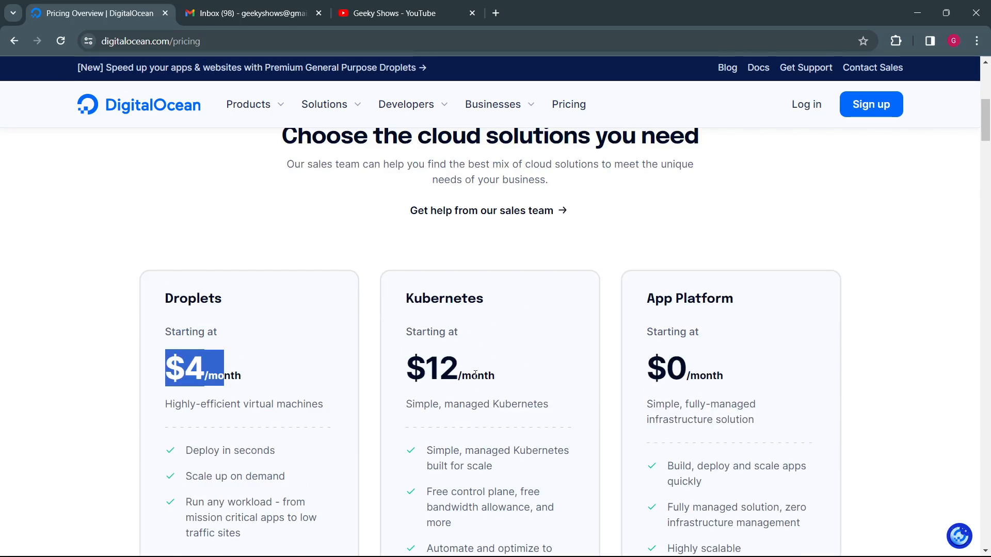
pyautogui.scroll(-10, 501, 380)
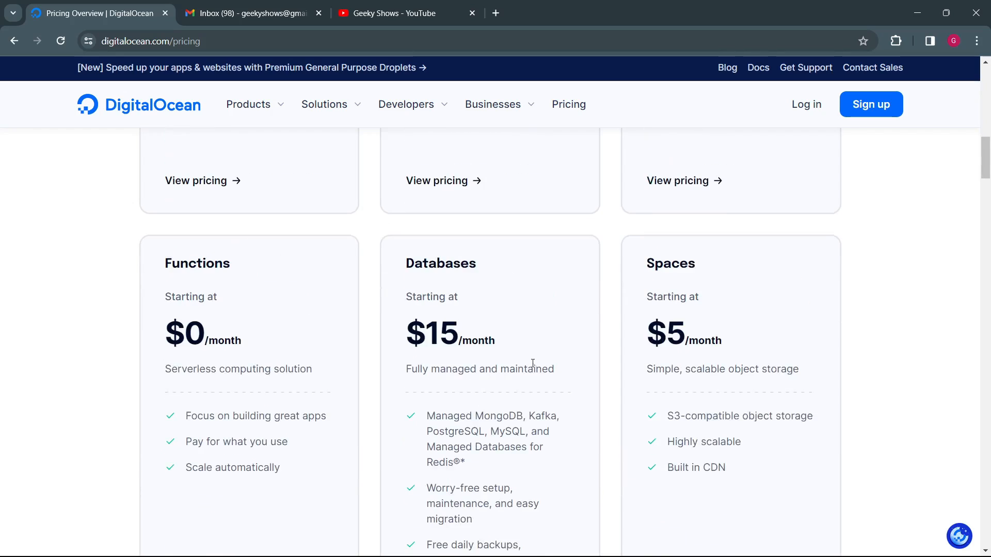
pyautogui.scroll(-9, 388, 294)
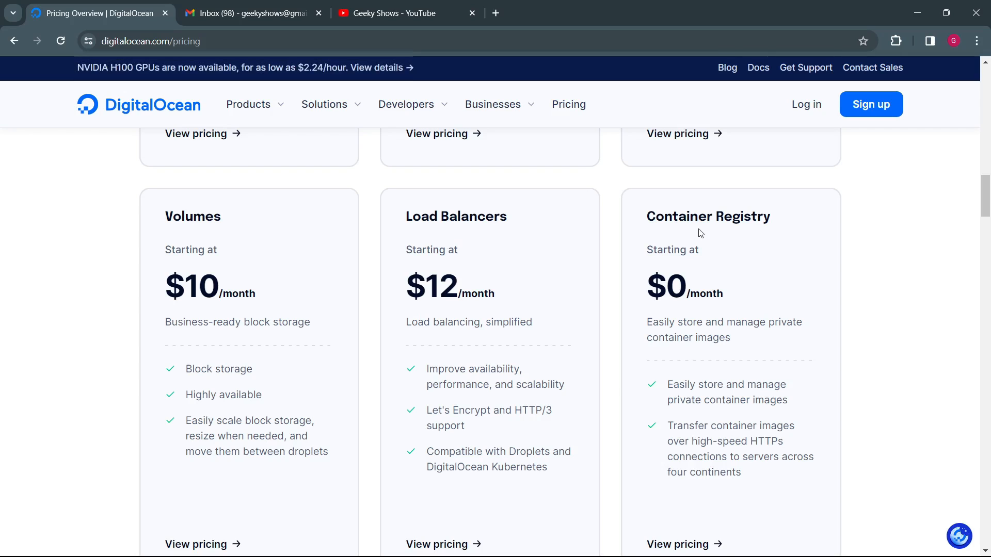
pyautogui.scroll(-9, 642, 359)
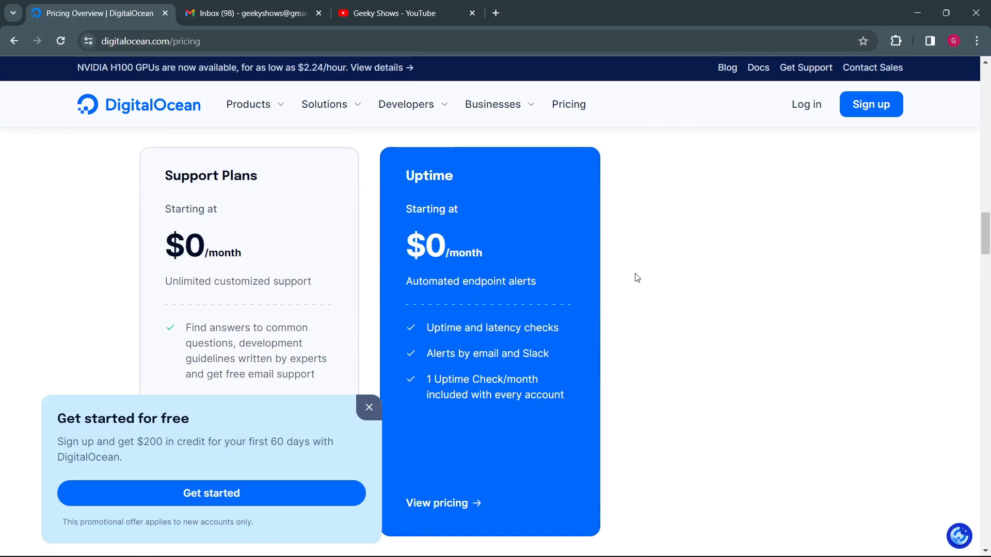
pyautogui.scroll(20, 637, 278)
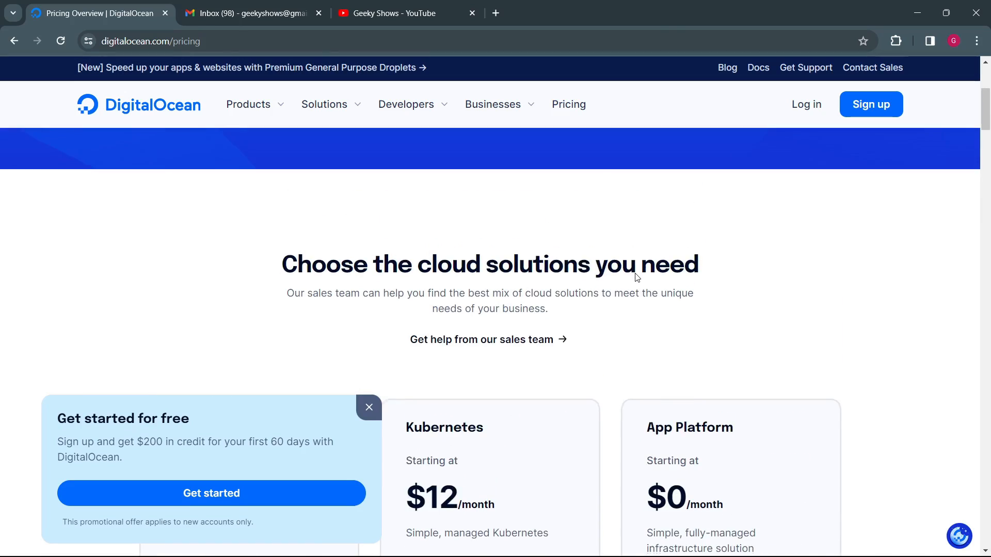
pyautogui.scroll(5, 636, 278)
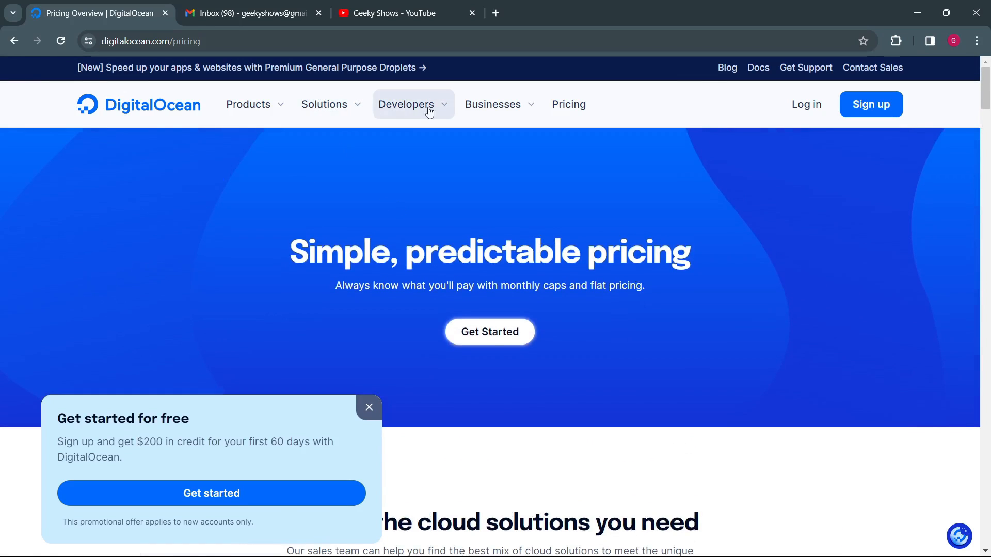
# Step: Open the Droplets product page and find the overview of Droplet plan types
pyautogui.click(284, 105)
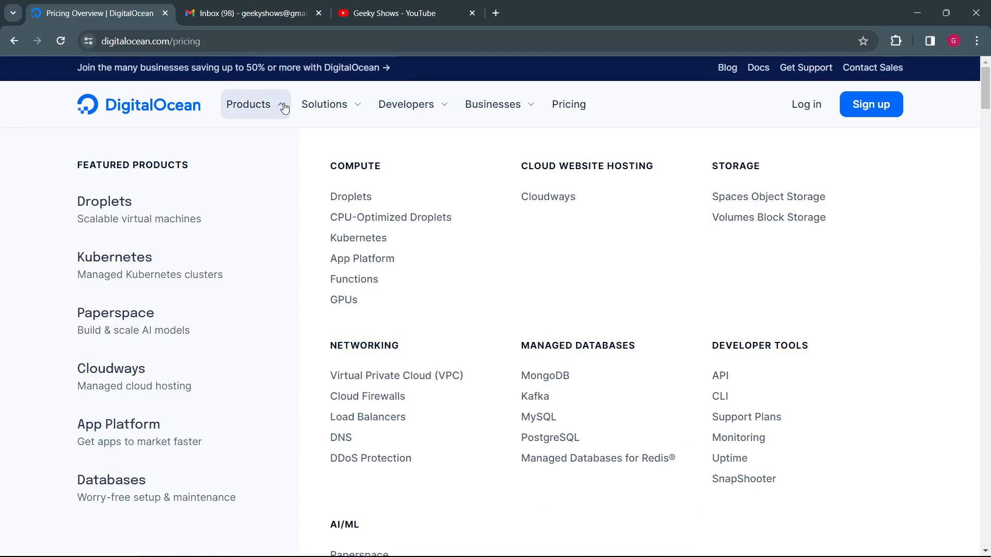
pyautogui.click(353, 197)
pyautogui.scroll(-15, 408, 227)
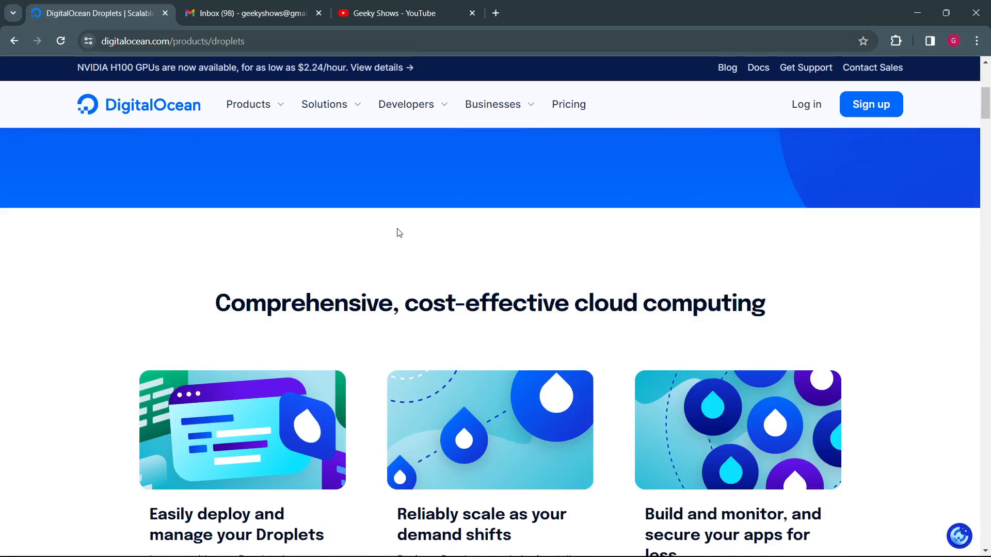
pyautogui.scroll(-8, 399, 232)
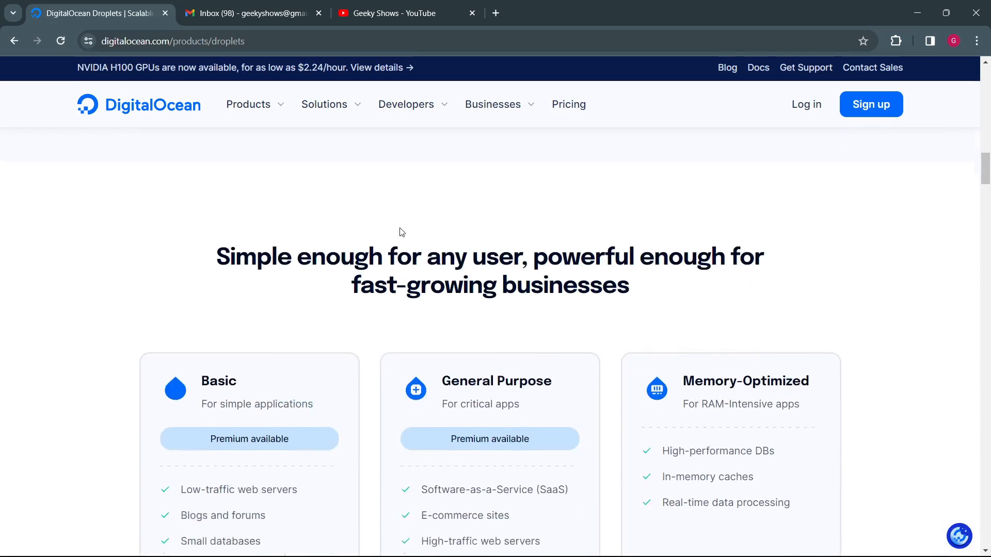
pyautogui.scroll(3, 355, 243)
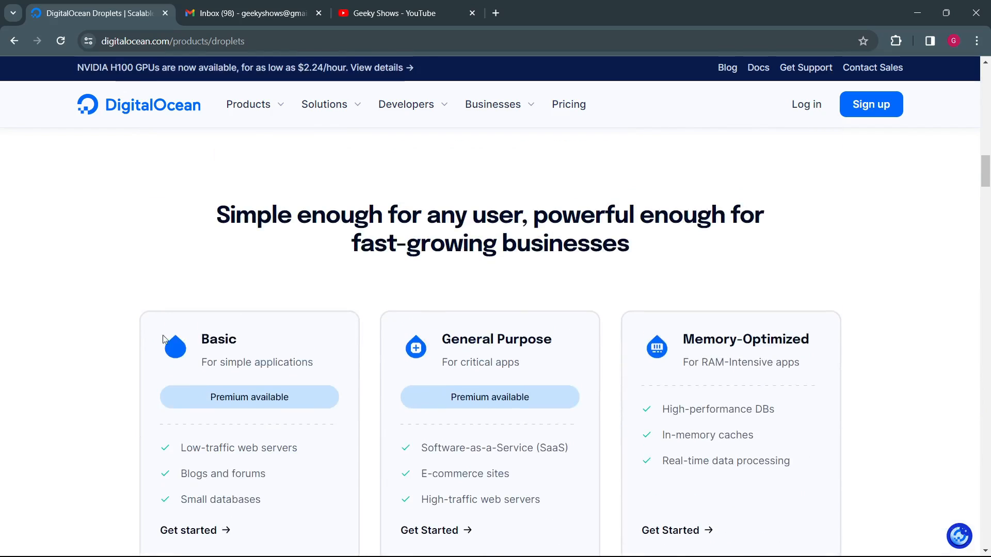
pyautogui.scroll(-2, 218, 341)
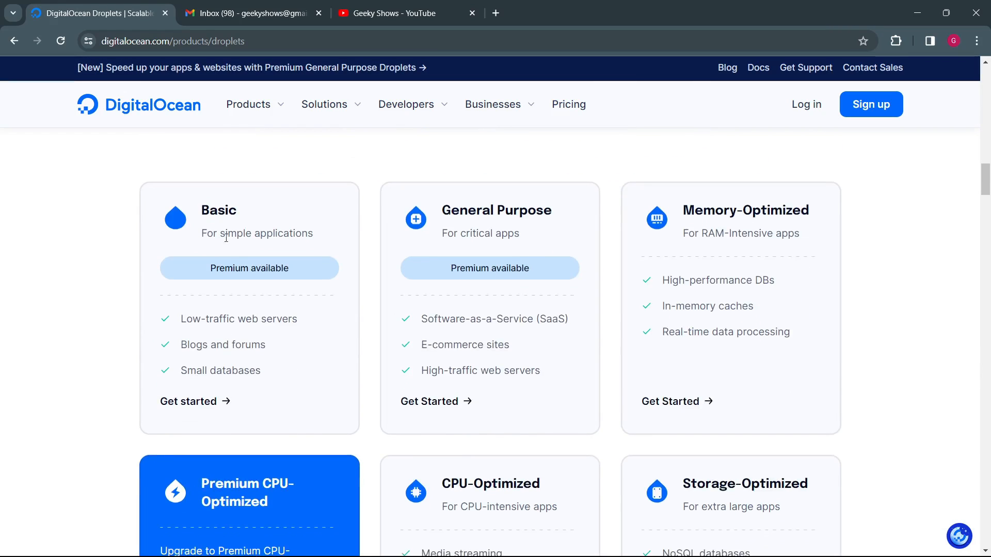
# Step: Read what the Basic, General Purpose and Memory-Optimized Droplet plans are intended for
pyautogui.moveTo(223, 233); pyautogui.dragTo(310, 234)
pyautogui.moveTo(210, 209); pyautogui.dragTo(238, 210)
pyautogui.click(249, 224)
pyautogui.moveTo(480, 208); pyautogui.dragTo(528, 207)
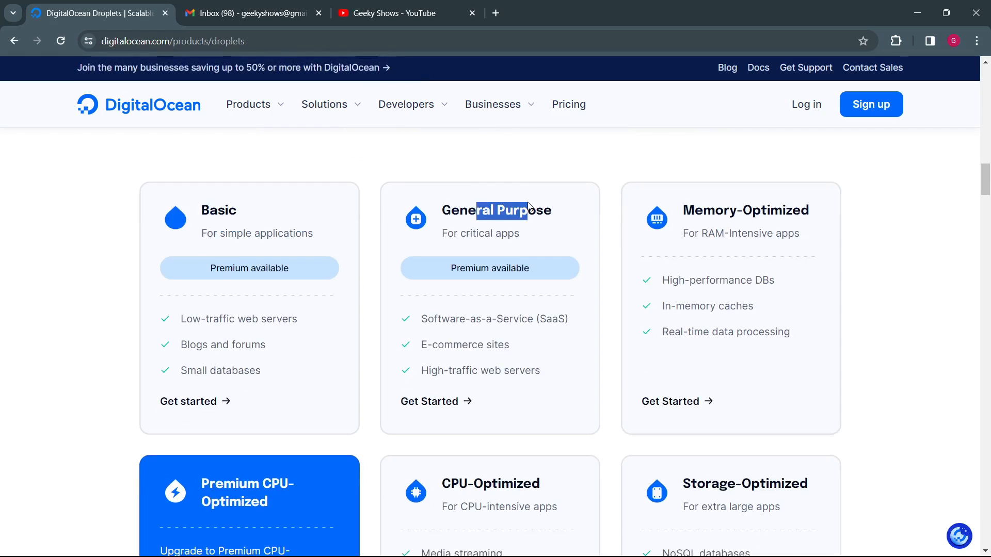
pyautogui.moveTo(466, 228); pyautogui.dragTo(500, 237)
pyautogui.moveTo(695, 210); pyautogui.dragTo(795, 210)
pyautogui.moveTo(683, 235); pyautogui.dragTo(818, 244)
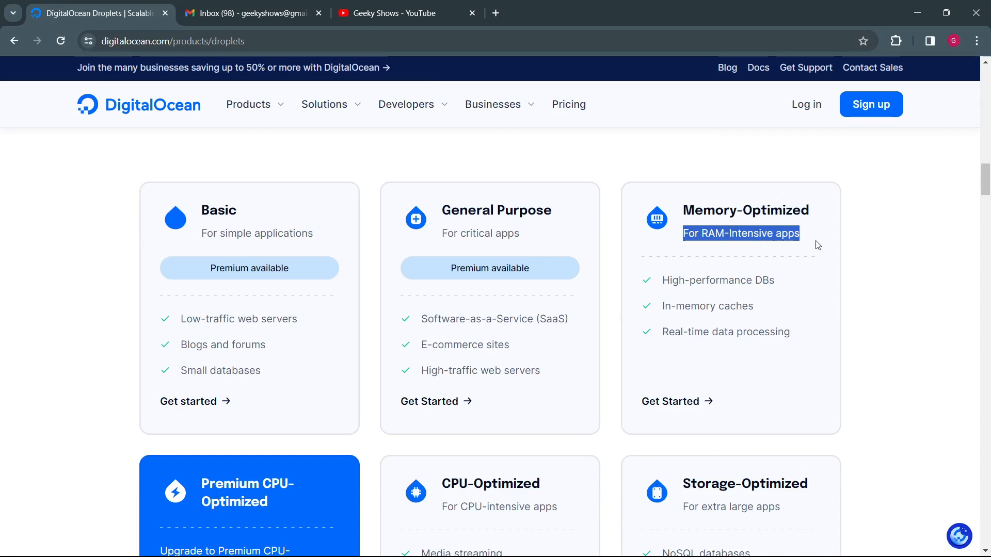
pyautogui.click(820, 244)
# Step: Examine the CPU-Optimized Droplet plan's purpose and its media streaming, data analytics and batch processing uses
pyautogui.scroll(-3, 447, 290)
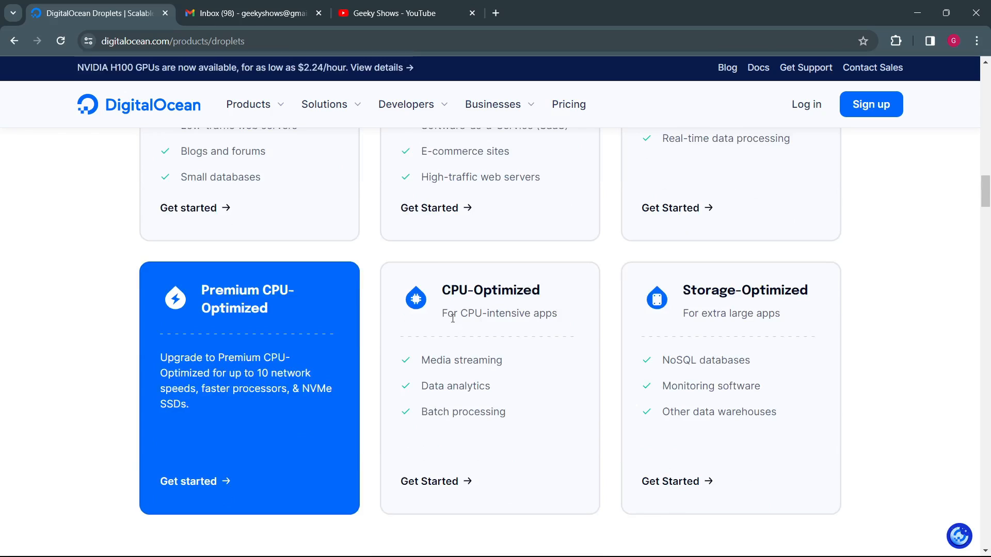
pyautogui.moveTo(453, 318); pyautogui.dragTo(525, 318)
pyautogui.click(501, 325)
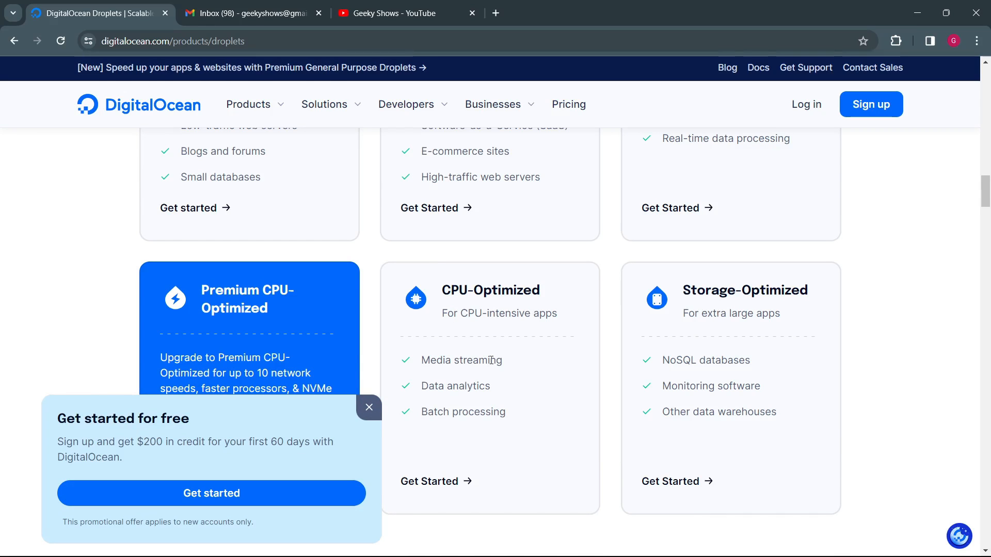
pyautogui.moveTo(436, 361); pyautogui.dragTo(491, 360)
pyautogui.moveTo(438, 386); pyautogui.dragTo(491, 386)
pyautogui.moveTo(421, 412); pyautogui.dragTo(490, 411)
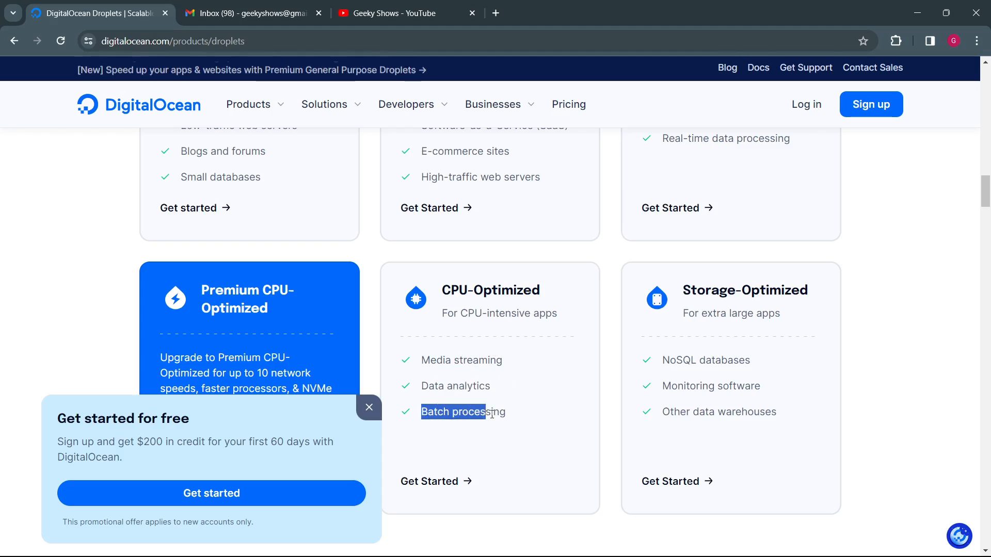
# Step: Check the Memory-Optimized plan's suggested uses, from high-performance databases to in-memory caches
pyautogui.scroll(4, 482, 312)
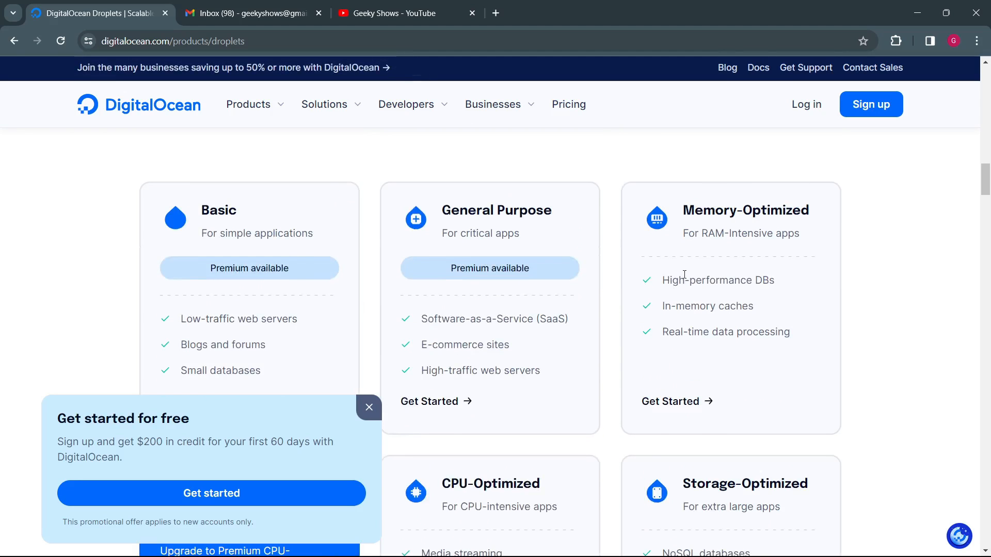
pyautogui.moveTo(685, 280); pyautogui.dragTo(743, 315)
pyautogui.click(744, 350)
pyautogui.scroll(-1, 580, 354)
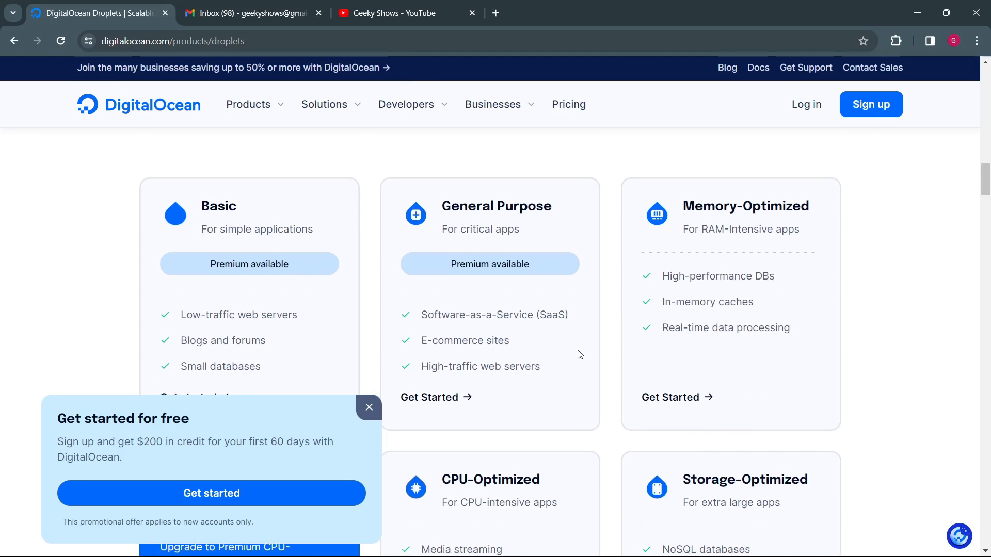
pyautogui.scroll(-1, 559, 336)
pyautogui.scroll(1, 571, 332)
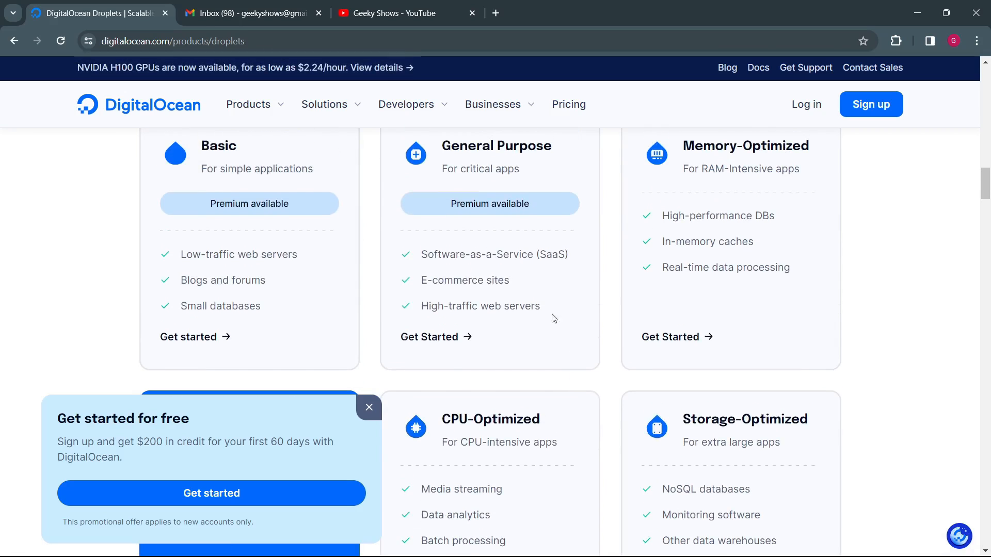
# Step: Review the General Purpose plan's e-commerce use and compare it with the Basic plan's suggested uses
pyautogui.moveTo(438, 280); pyautogui.dragTo(498, 280)
pyautogui.scroll(1, 497, 239)
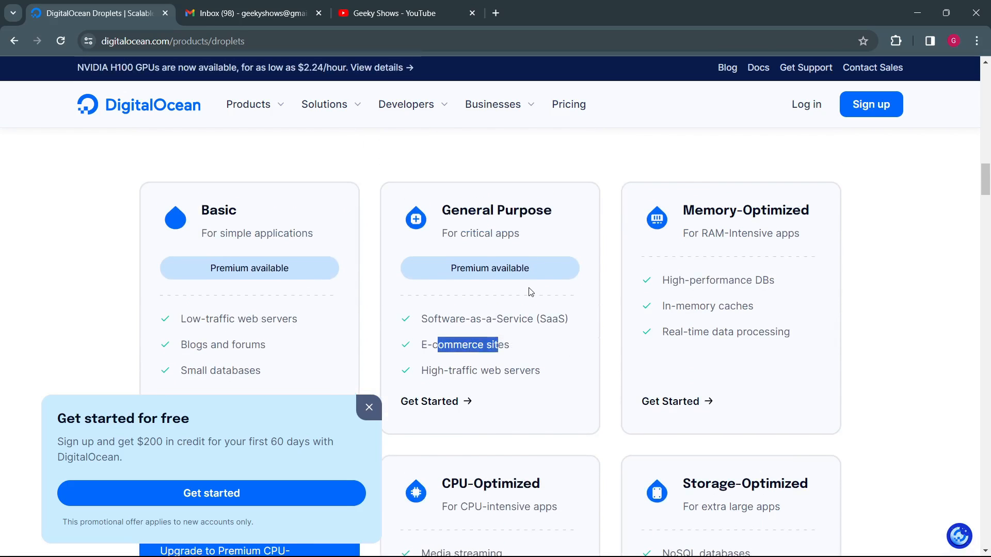
pyautogui.scroll(-4, 531, 290)
pyautogui.scroll(4, 531, 290)
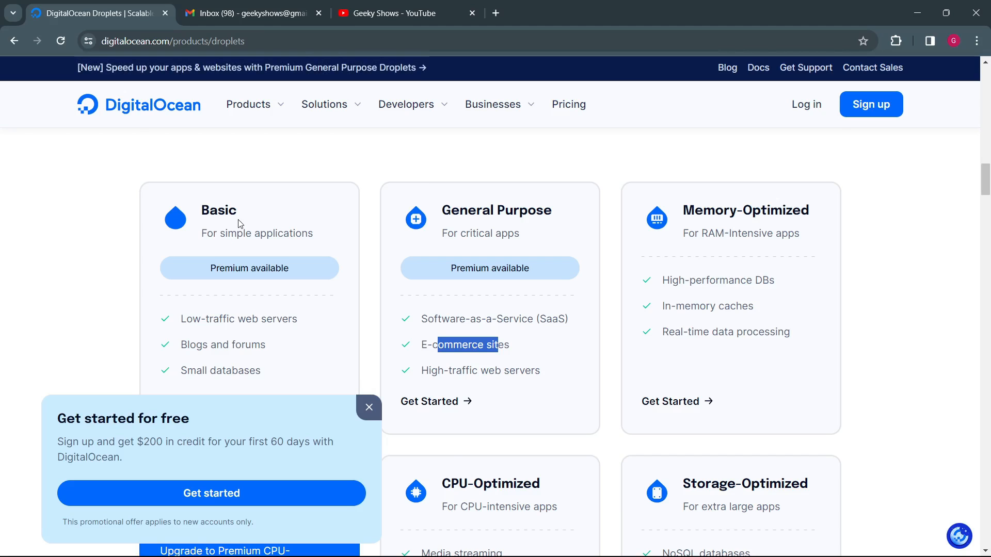
pyautogui.scroll(-4, 586, 246)
pyautogui.scroll(3, 498, 230)
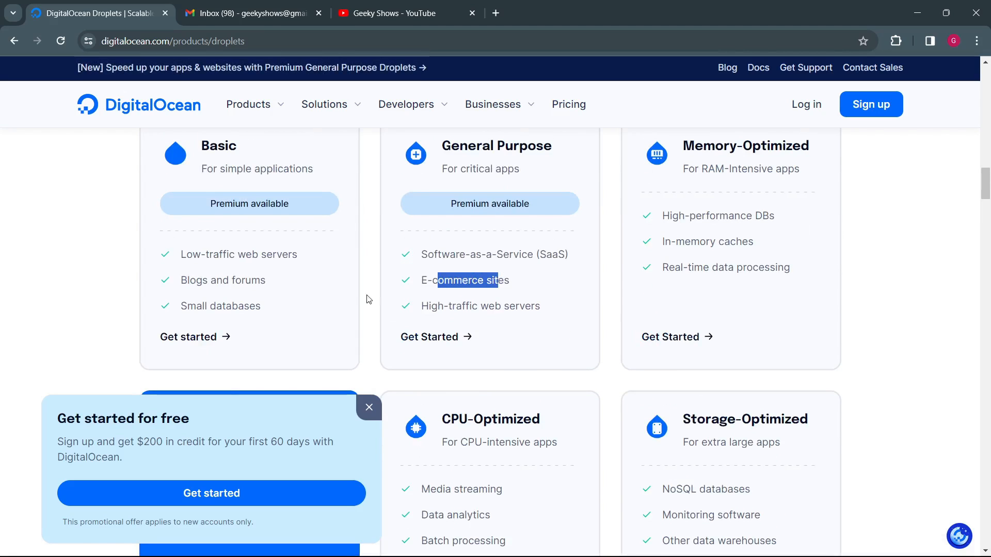
pyautogui.click(533, 284)
# Step: Compare the basic virtual machine costs of DigitalOcean, GCP, Azure and AWS for 2 CPUs
pyautogui.scroll(-4, 533, 286)
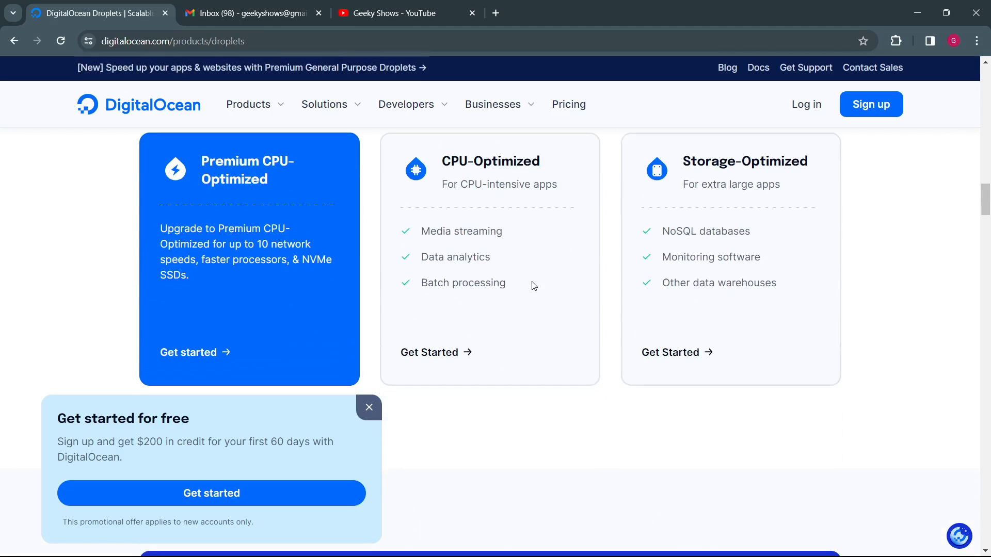
pyautogui.scroll(-12, 720, 250)
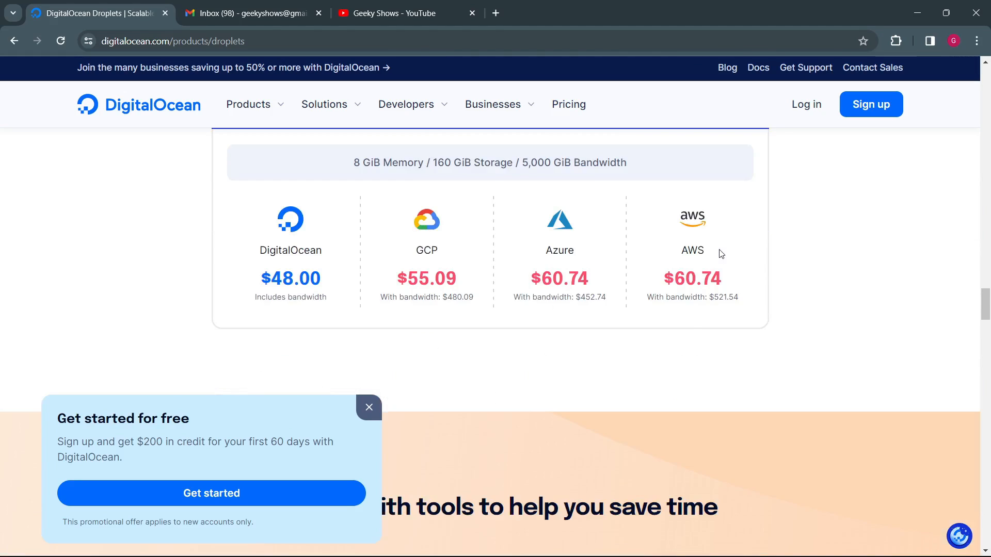
pyautogui.scroll(1, 720, 252)
pyautogui.scroll(-1, 720, 252)
pyautogui.scroll(1, 552, 217)
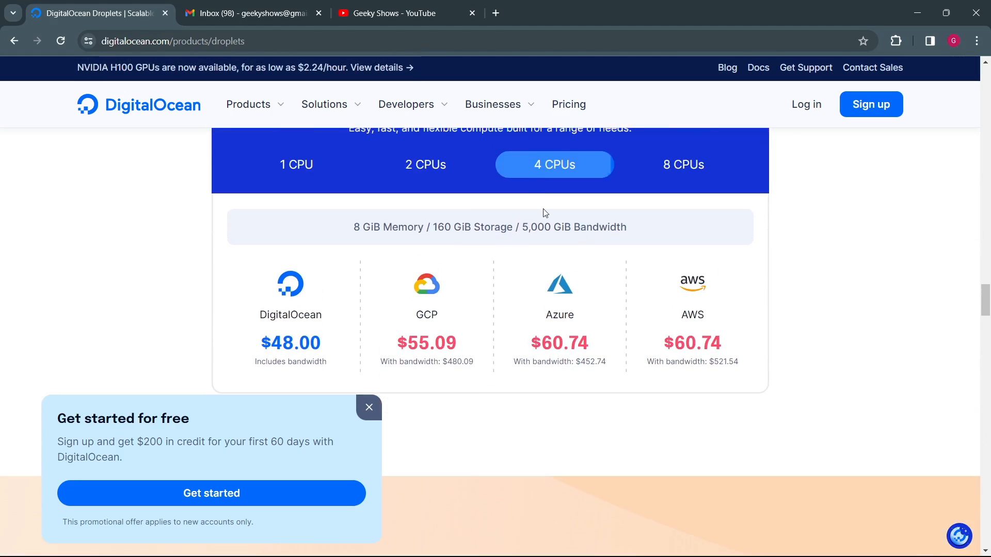
pyautogui.click(412, 170)
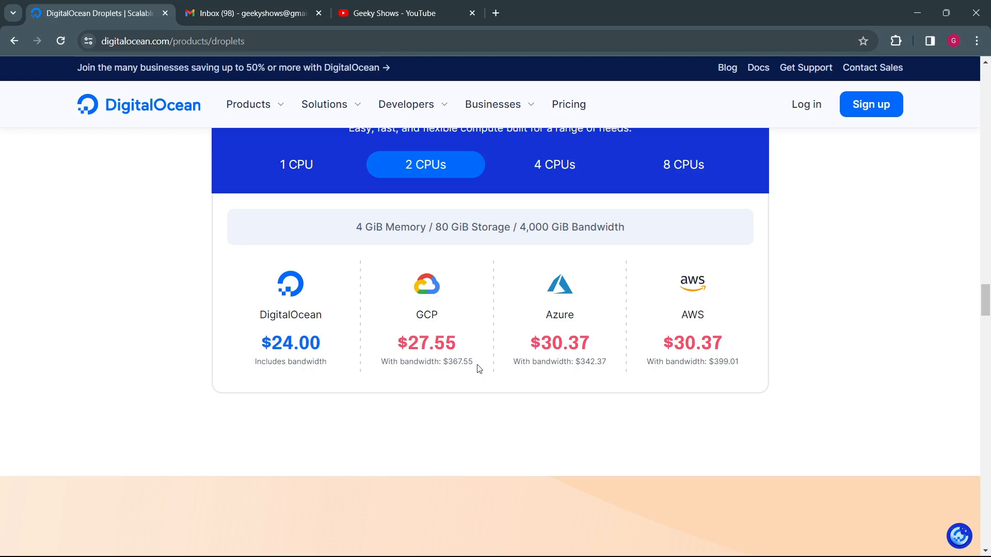
# Step: Look over the rest of the Droplets page, from the savings section to the footer and back to the time-saving tools
pyautogui.scroll(8, 475, 320)
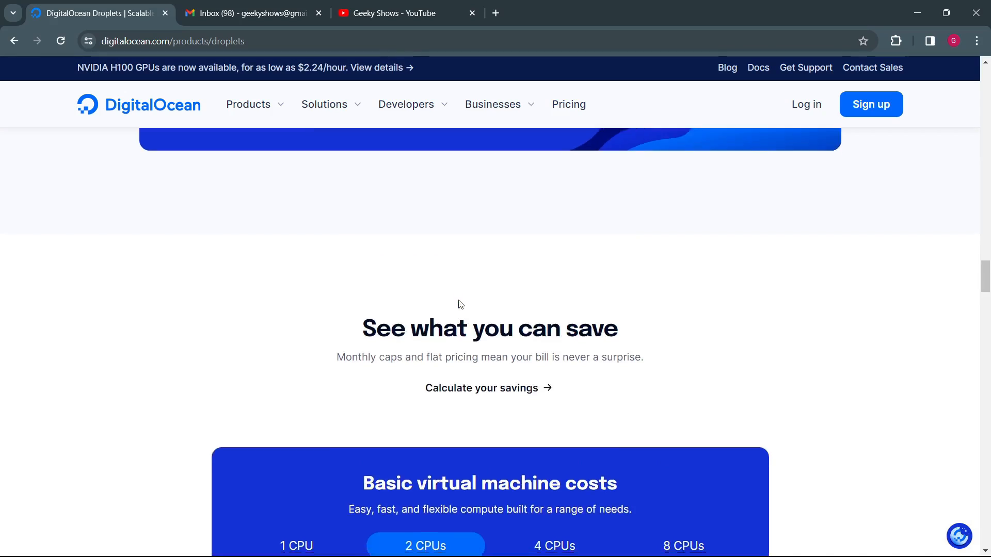
pyautogui.scroll(-8, 457, 302)
pyautogui.scroll(-20, 460, 300)
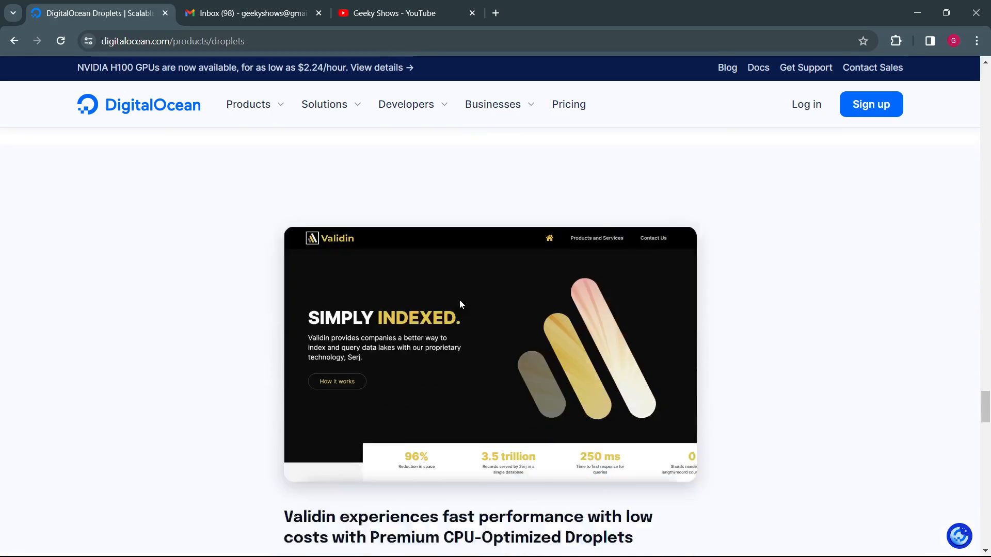
pyautogui.scroll(-20, 461, 304)
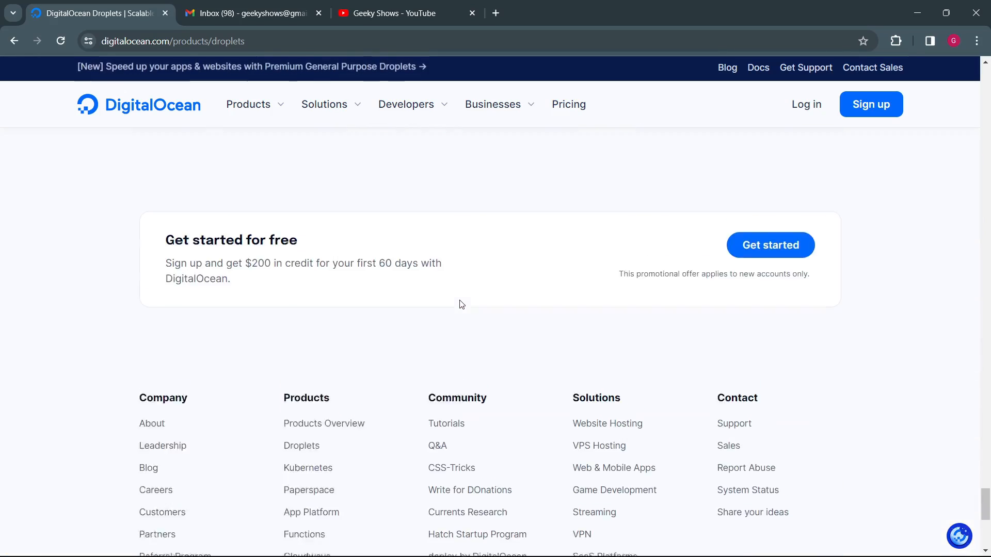
pyautogui.scroll(20, 461, 304)
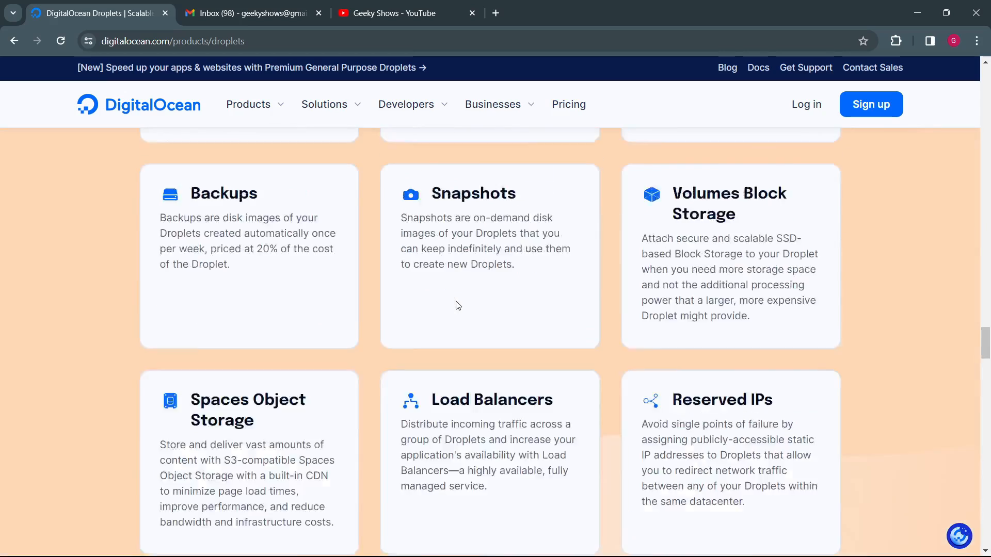
# Step: Start creating a new DigitalOcean account with the email sign-up option
pyautogui.scroll(20, 456, 301)
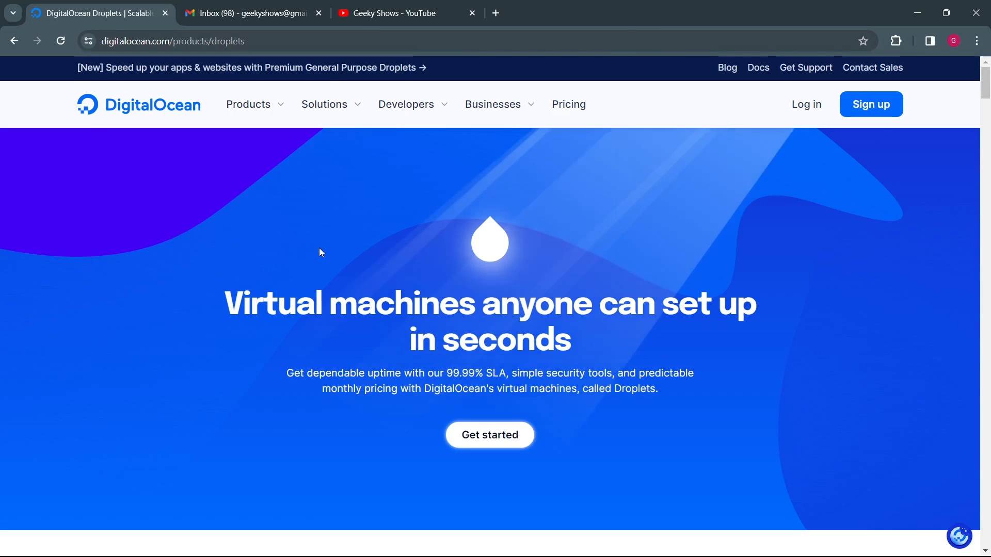
pyautogui.click(872, 104)
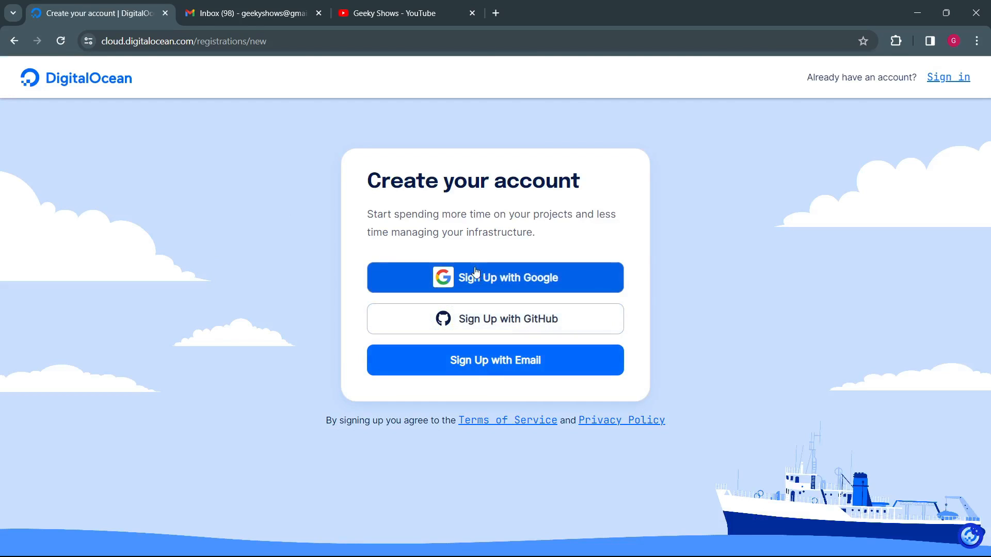
pyautogui.click(512, 369)
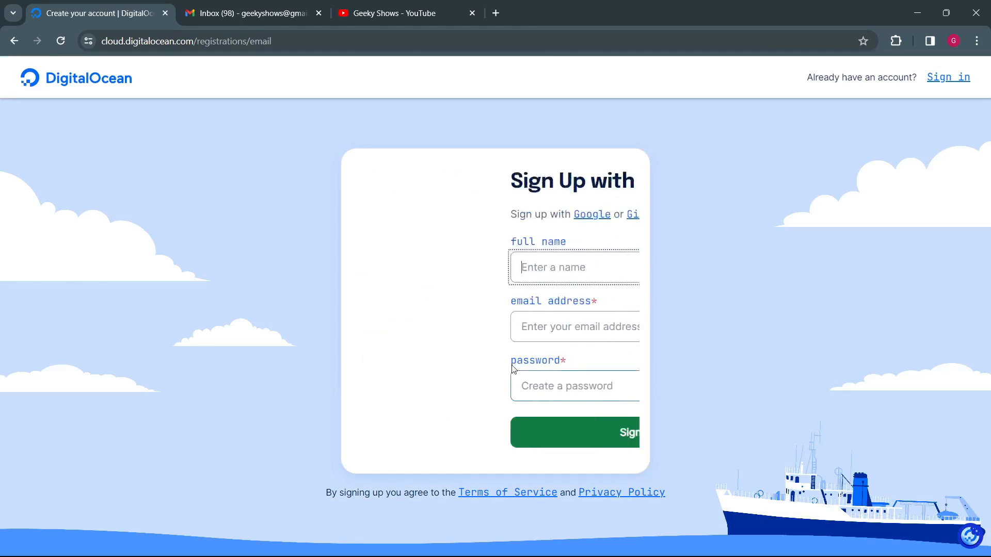
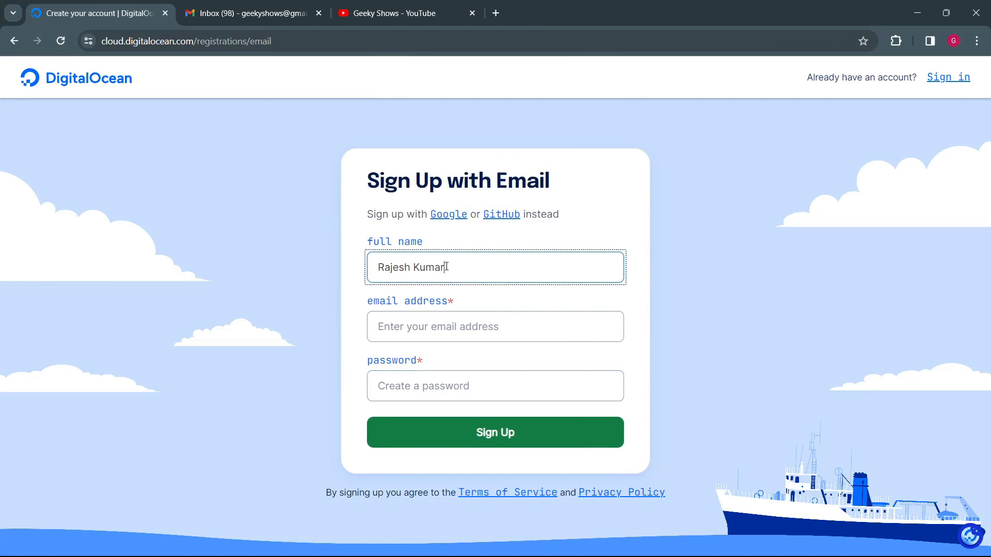
# Step: Fill in the full name, email address and account password, and submit the sign-up form
pyautogui.press('Tab')
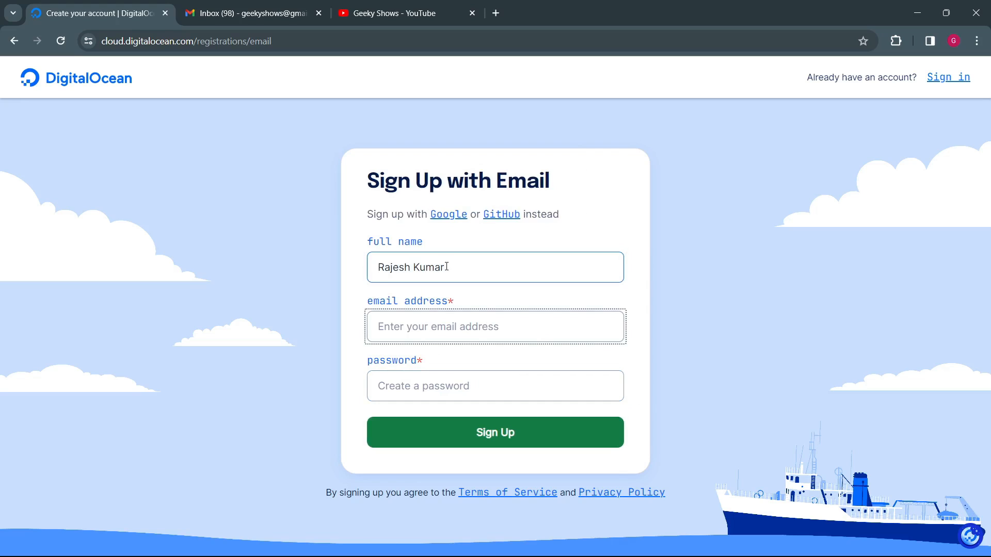
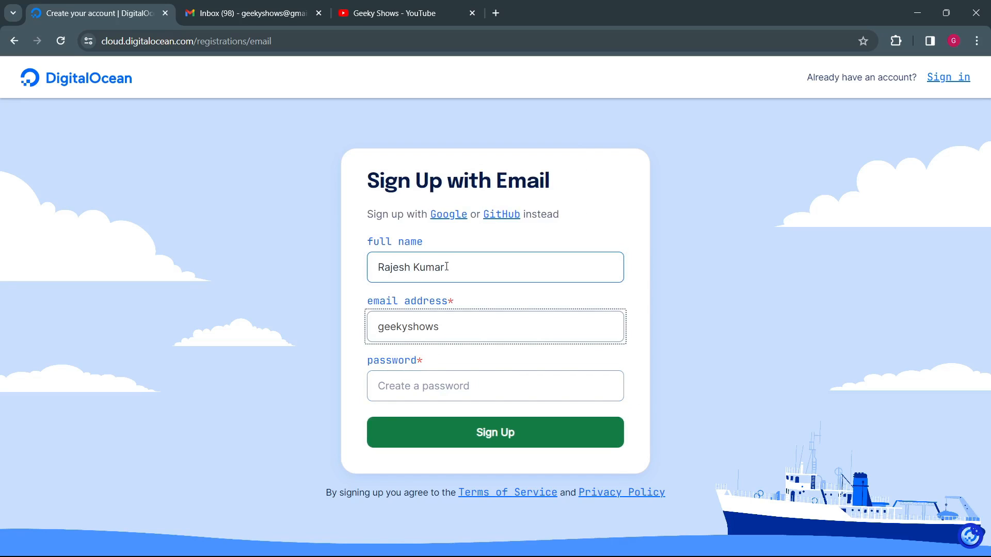
pyautogui.press('Tab')
pyautogui.write('•')
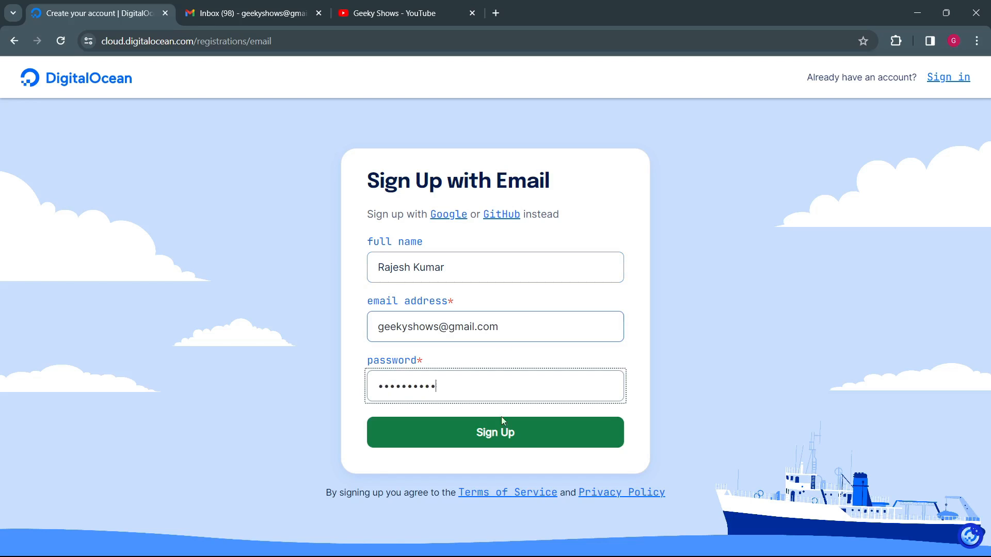
pyautogui.click(521, 437)
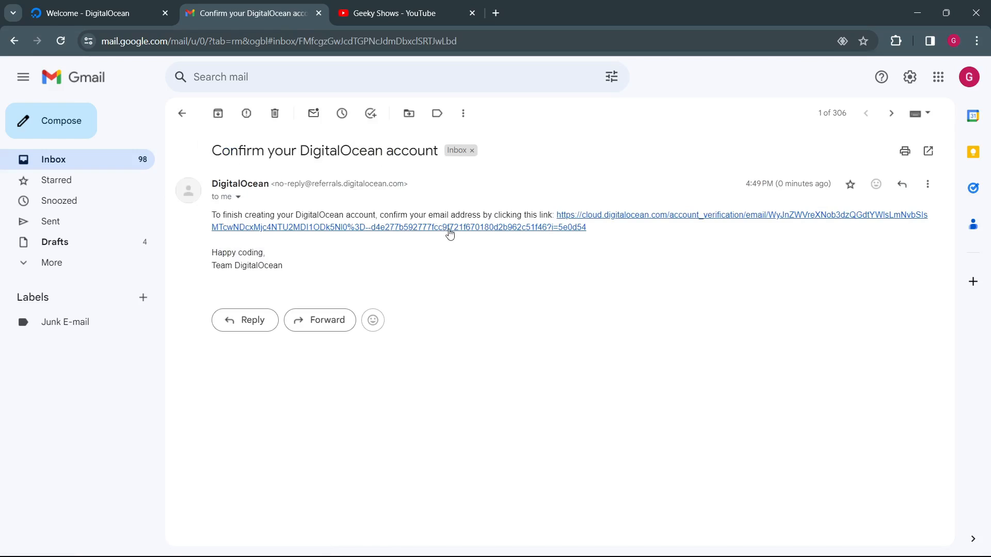
# Step: Confirm the account through the verification link in the email, and set the role or business type to Freelancer or Consultant
pyautogui.click(450, 231)
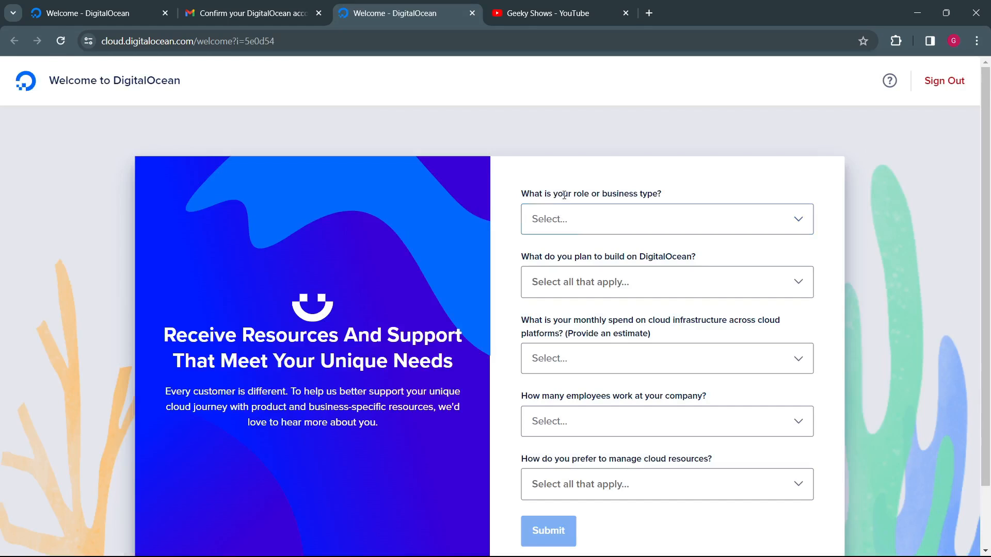
pyautogui.click(672, 215)
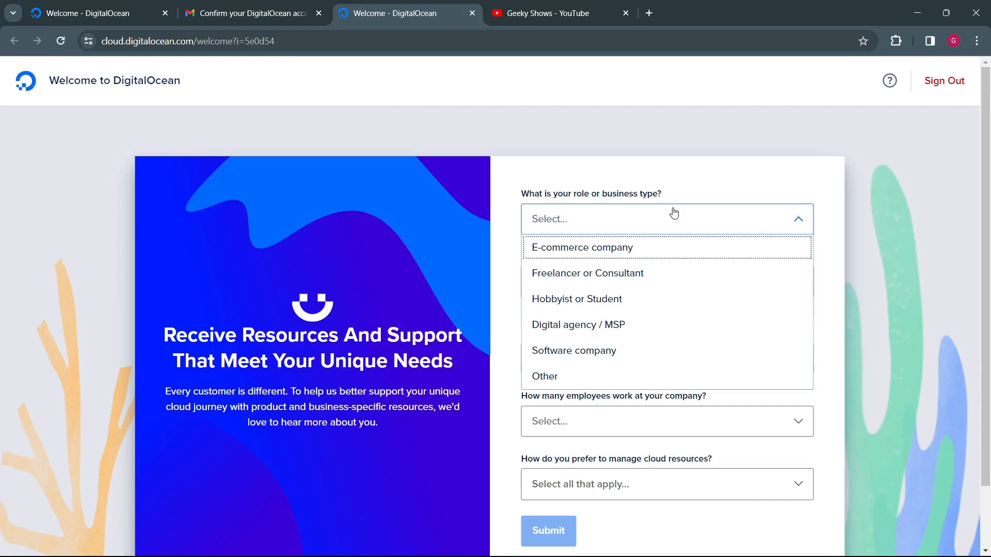
pyautogui.click(593, 273)
# Step: Answer what is planned on DigitalOcean with "A web or mobile application" and "A website or content site"
pyautogui.click(655, 279)
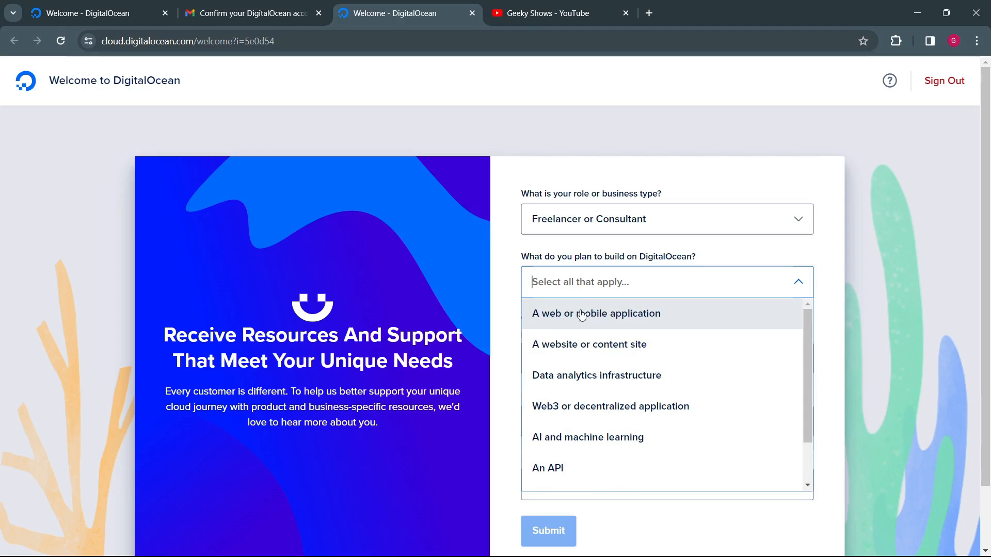
pyautogui.click(617, 316)
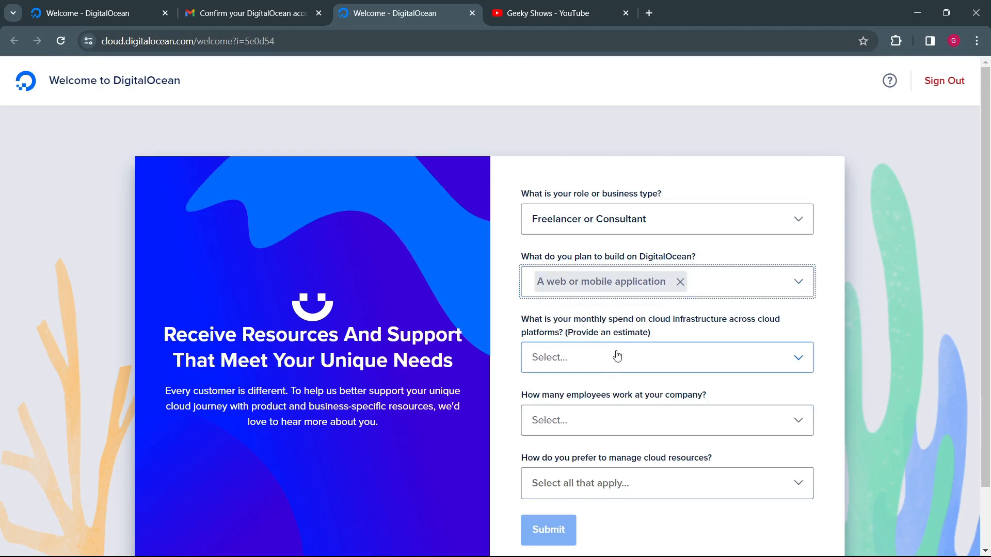
pyautogui.click(720, 293)
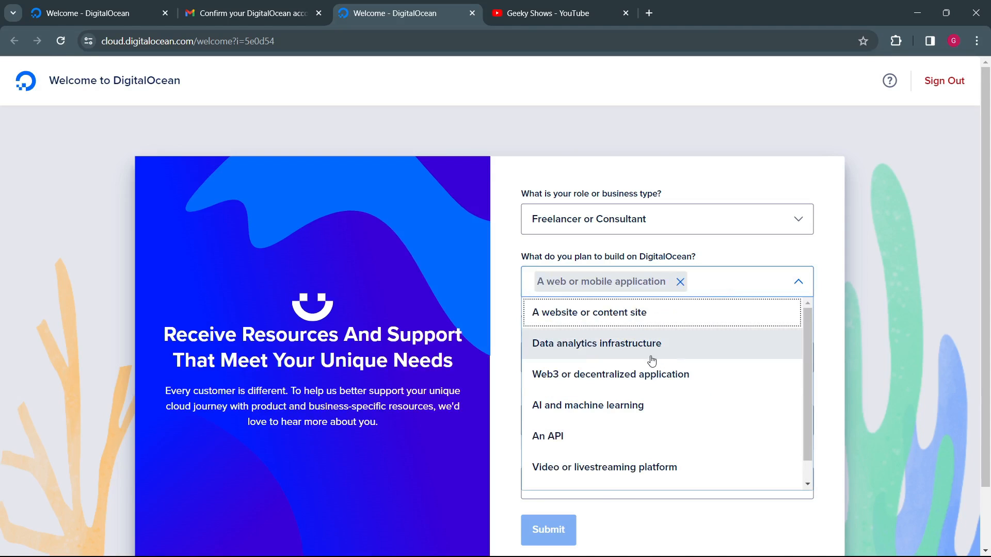
pyautogui.click(629, 314)
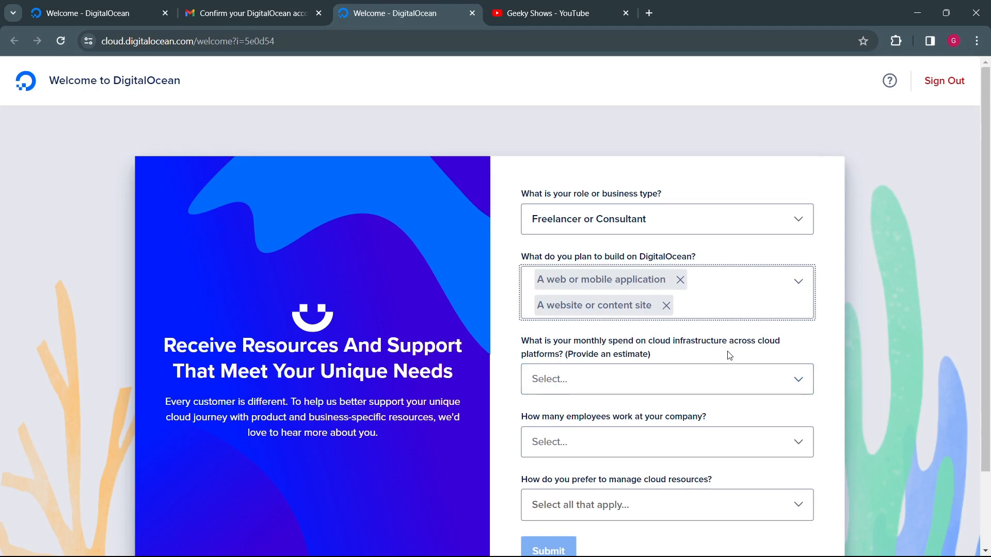
# Step: Set the monthly cloud infrastructure spend to $0 - $50 and the number of employees to "I work alone"
pyautogui.scroll(-1, 729, 355)
pyautogui.click(603, 313)
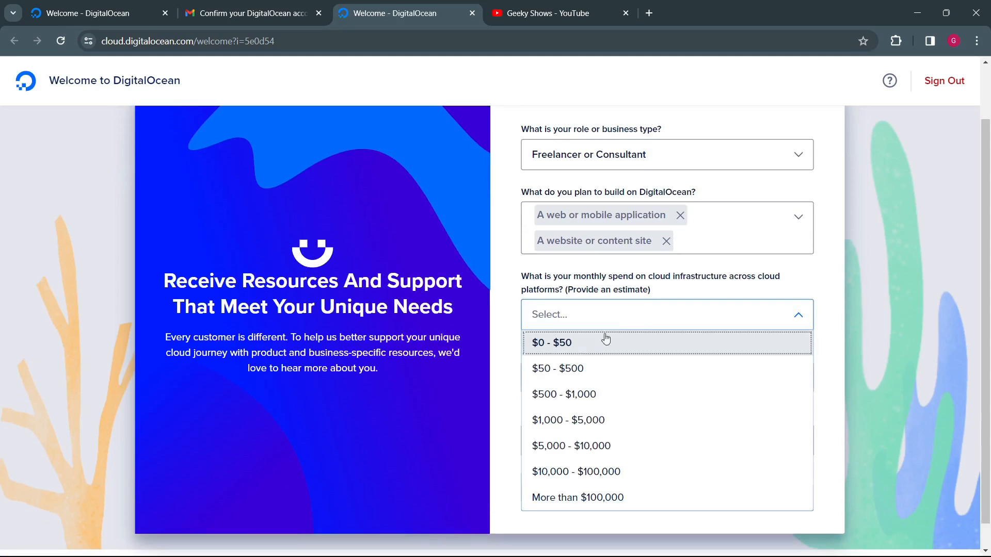
pyautogui.click(573, 344)
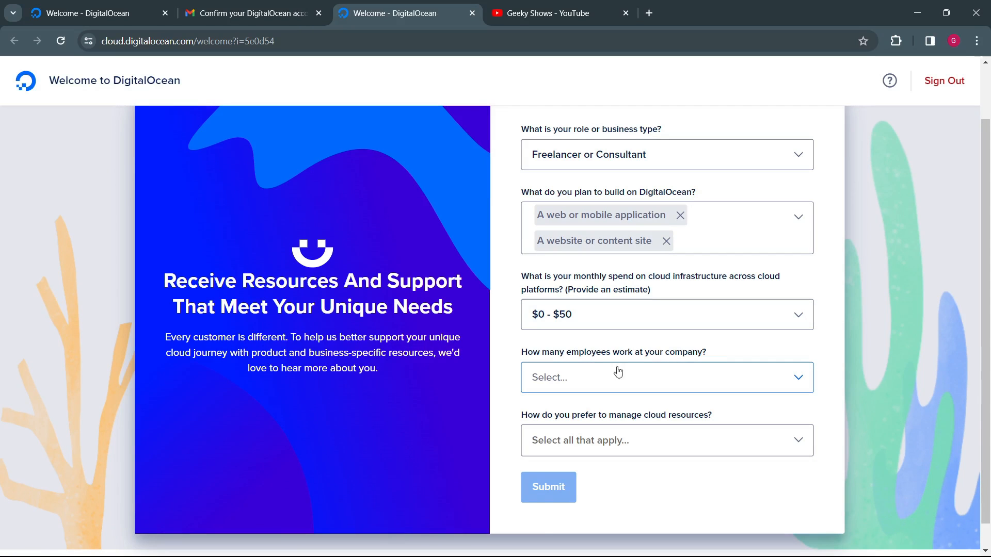
pyautogui.click(666, 377)
pyautogui.click(588, 409)
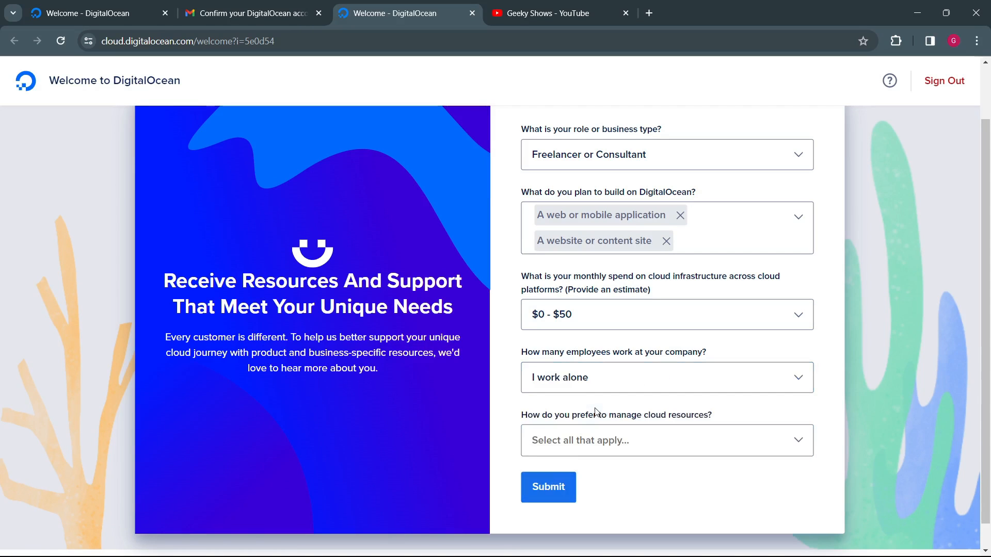
pyautogui.click(673, 380)
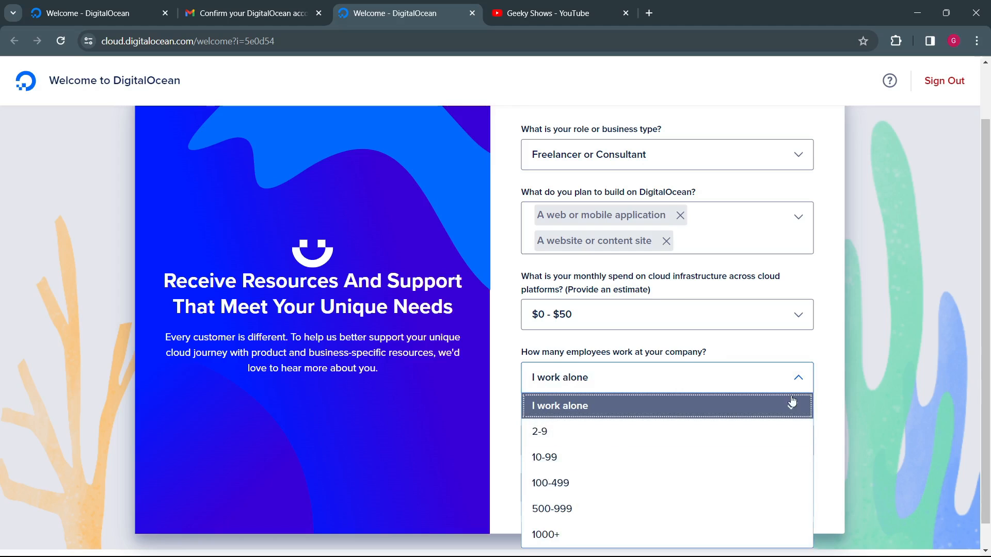
pyautogui.click(820, 369)
pyautogui.scroll(-1, 554, 400)
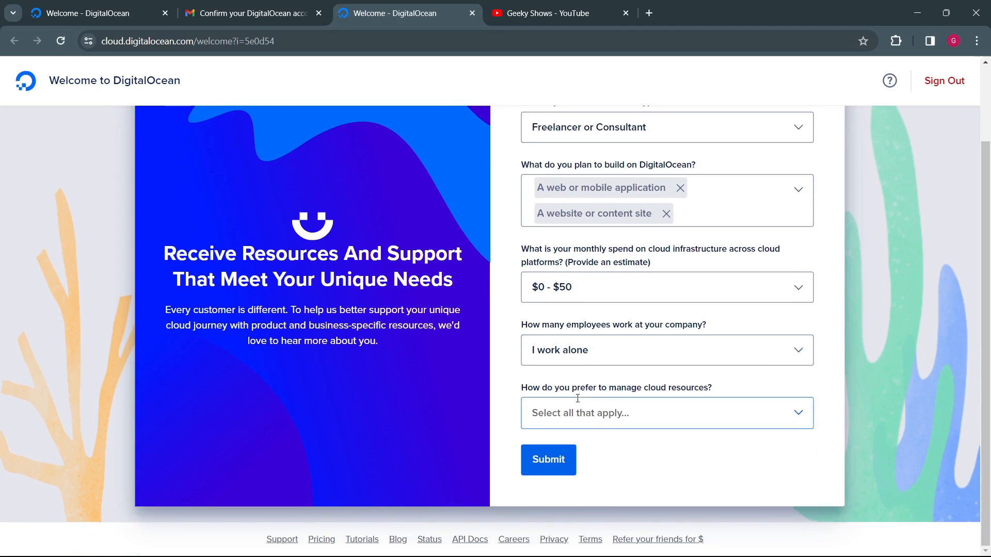
# Step: Answer the cloud resource management preference with "I'm not sure" and submit the questionnaire
pyautogui.click(665, 405)
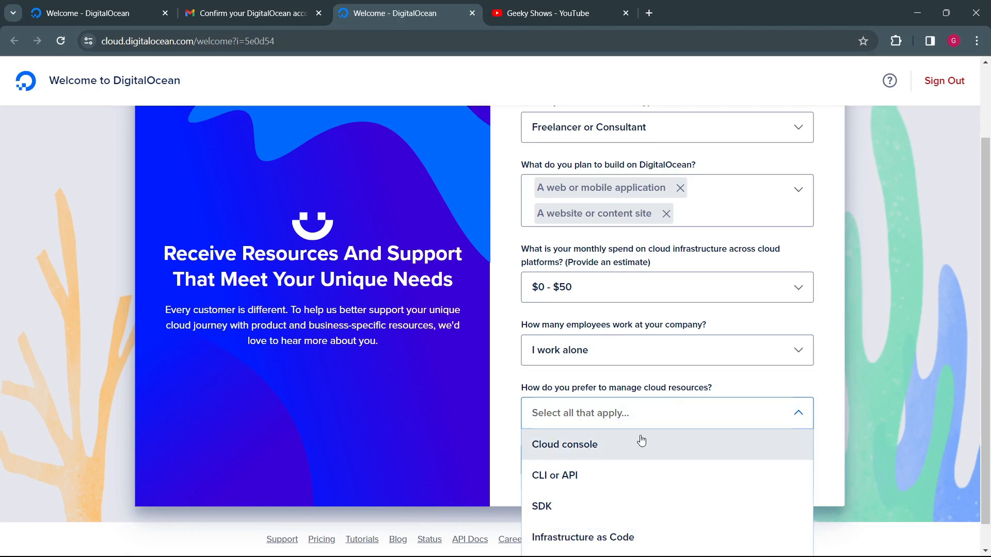
pyautogui.scroll(-1, 606, 475)
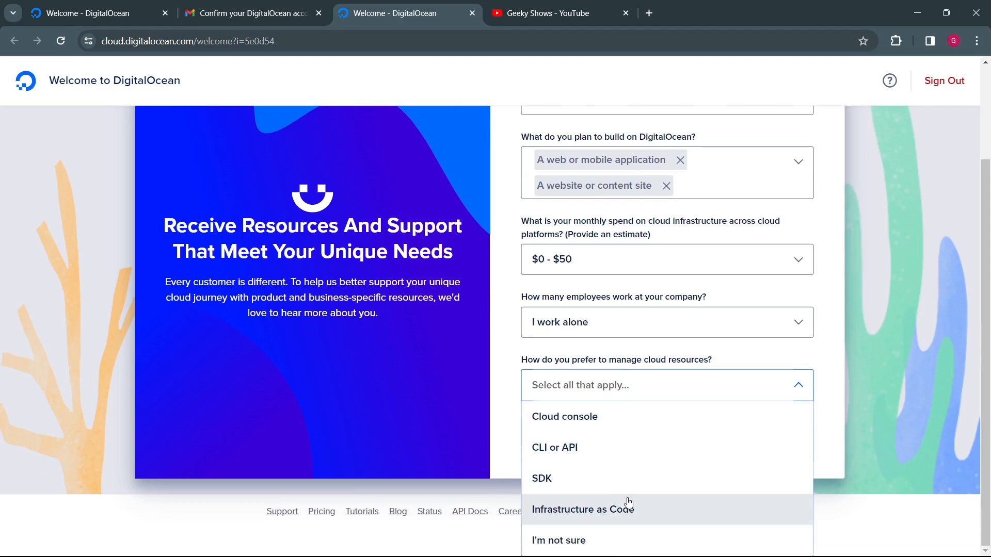
pyautogui.click(590, 542)
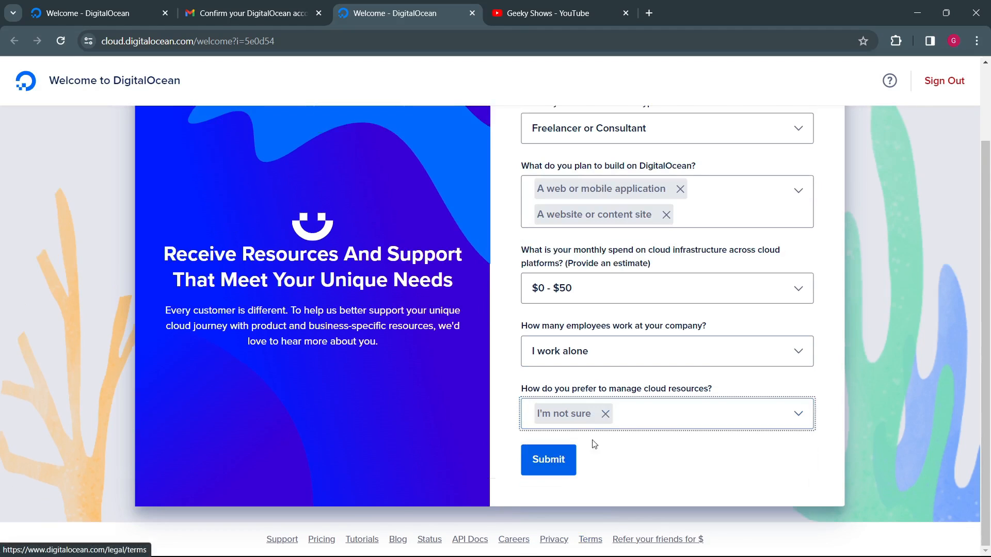
pyautogui.click(558, 466)
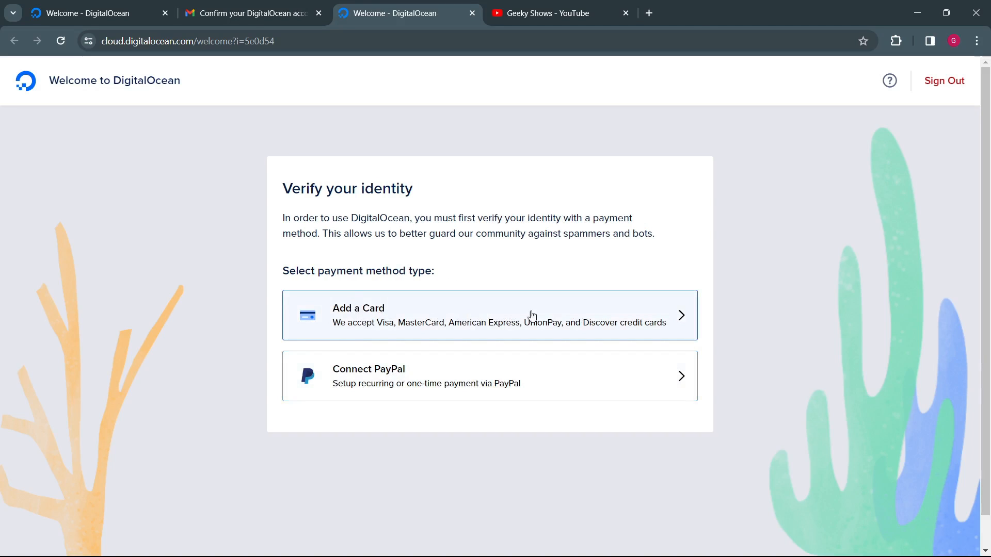
# Step: Choose adding a card for identity verification, and check the cardholder name and card number fields
pyautogui.click(671, 322)
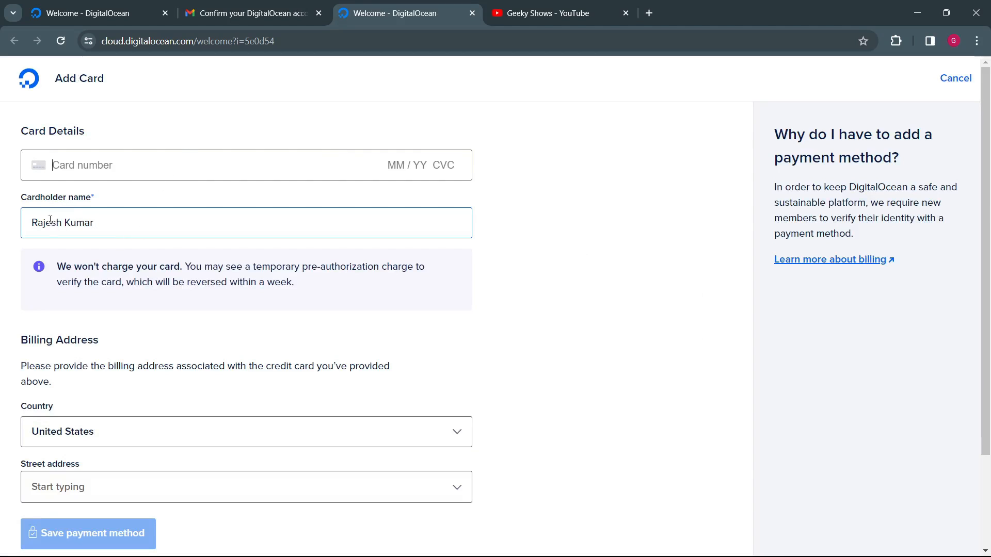
pyautogui.moveTo(44, 222); pyautogui.dragTo(130, 222)
pyautogui.click(130, 224)
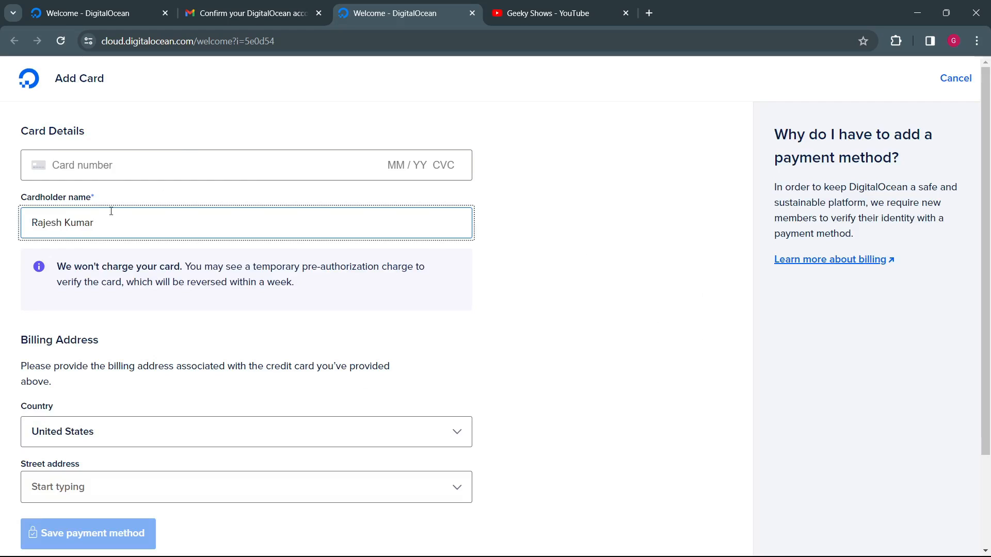
pyautogui.click(101, 168)
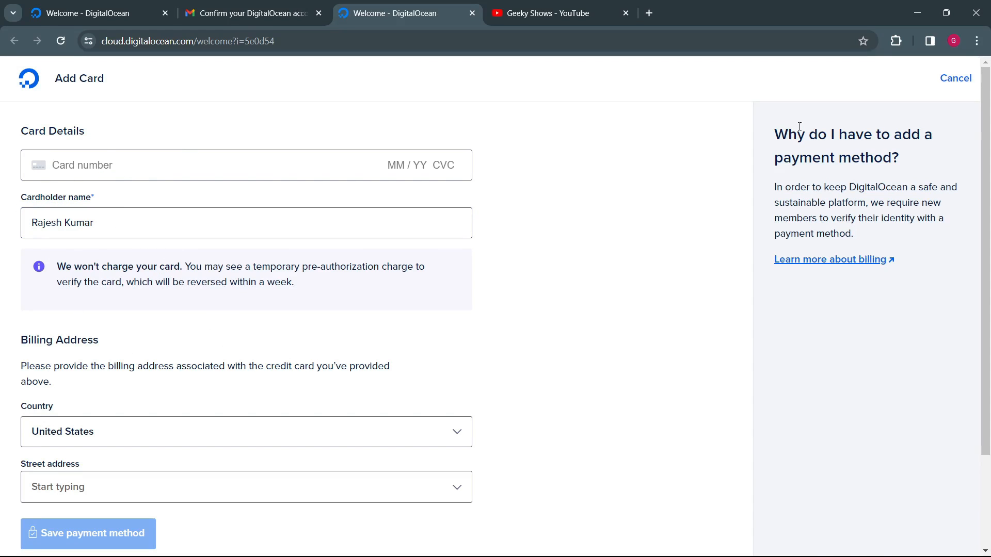
# Step: Read why a payment method is required and the notice about the temporary pre-authorization charge, and review the card detail fields
pyautogui.moveTo(775, 130); pyautogui.dragTo(909, 155)
pyautogui.click(859, 178)
pyautogui.moveTo(817, 187); pyautogui.dragTo(899, 186)
pyautogui.moveTo(941, 181); pyautogui.dragTo(891, 233)
pyautogui.click(880, 221)
pyautogui.moveTo(64, 264); pyautogui.dragTo(180, 267)
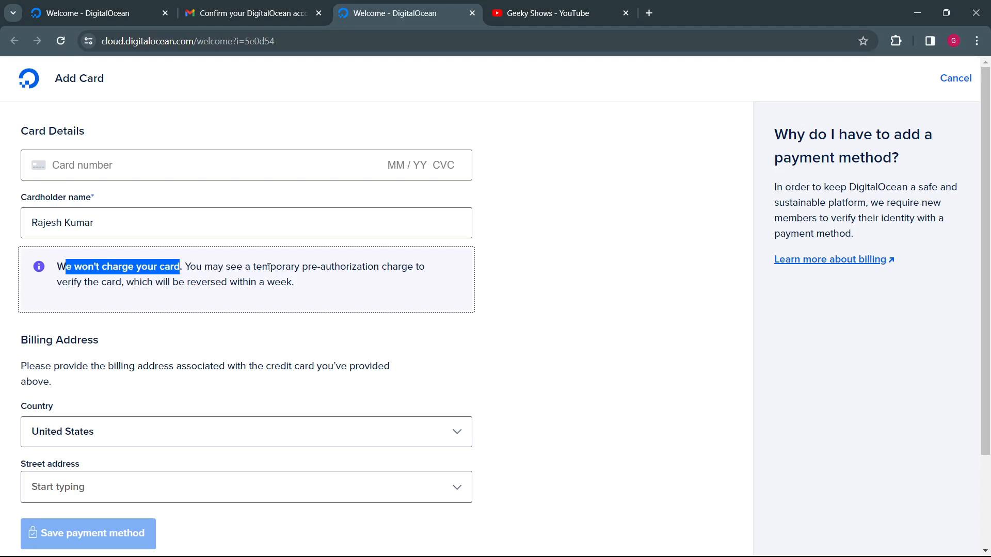
pyautogui.moveTo(268, 268); pyautogui.dragTo(292, 285)
pyautogui.click(561, 315)
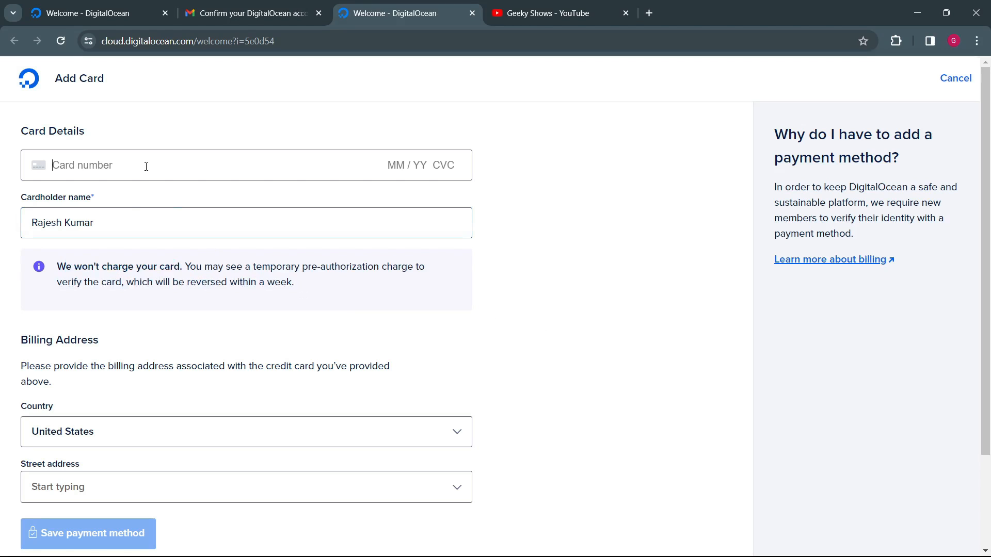
pyautogui.click(119, 212)
pyautogui.click(525, 238)
# Step: Set the billing address country to India
pyautogui.scroll(-3, 426, 262)
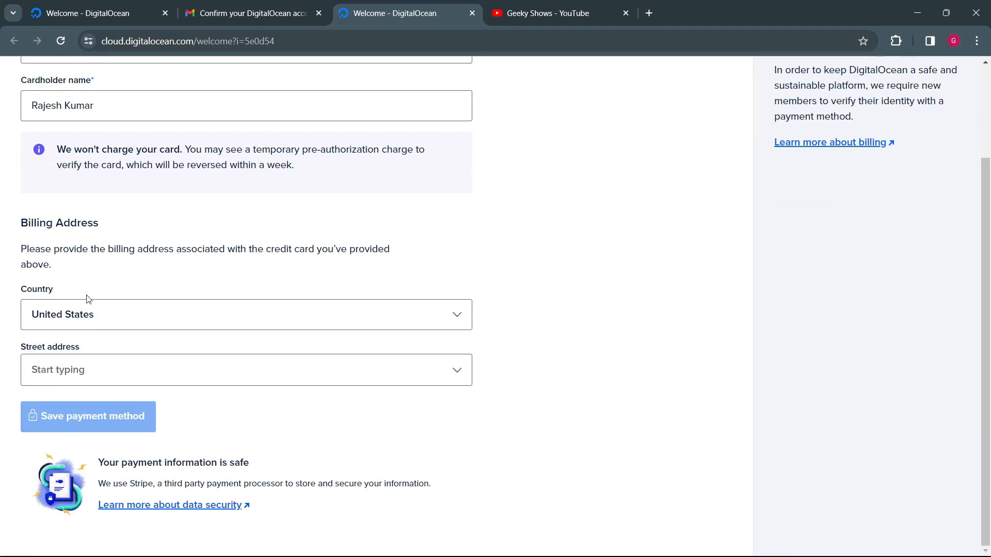
pyautogui.click(162, 325)
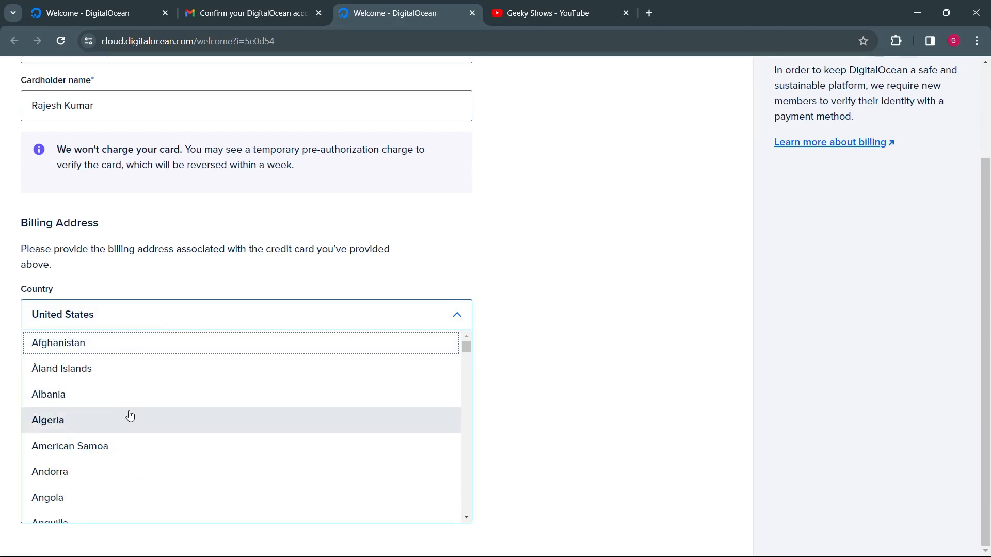
pyautogui.scroll(-20, 131, 418)
# Step: Enter the billing location in the street address field and return to the card details
pyautogui.click(218, 378)
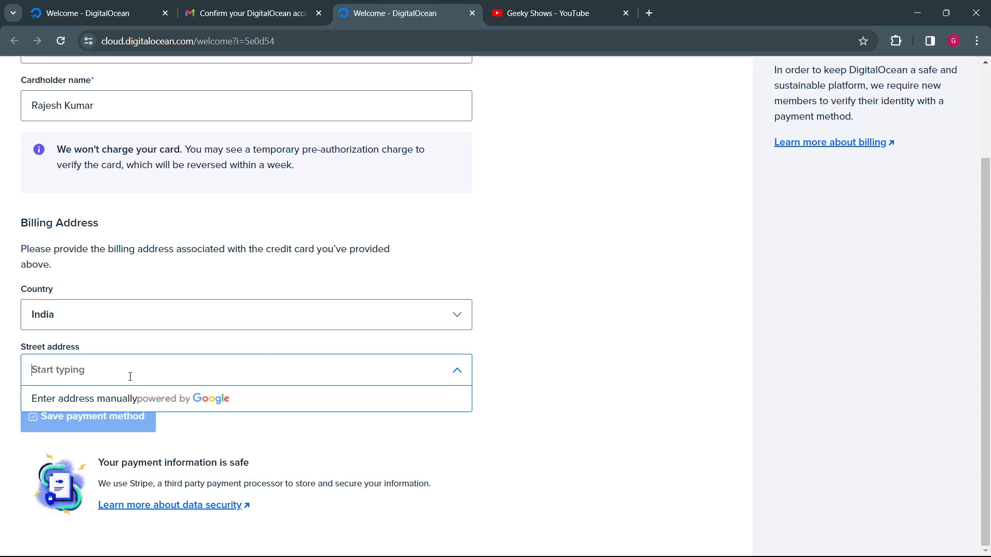
pyautogui.write('B')
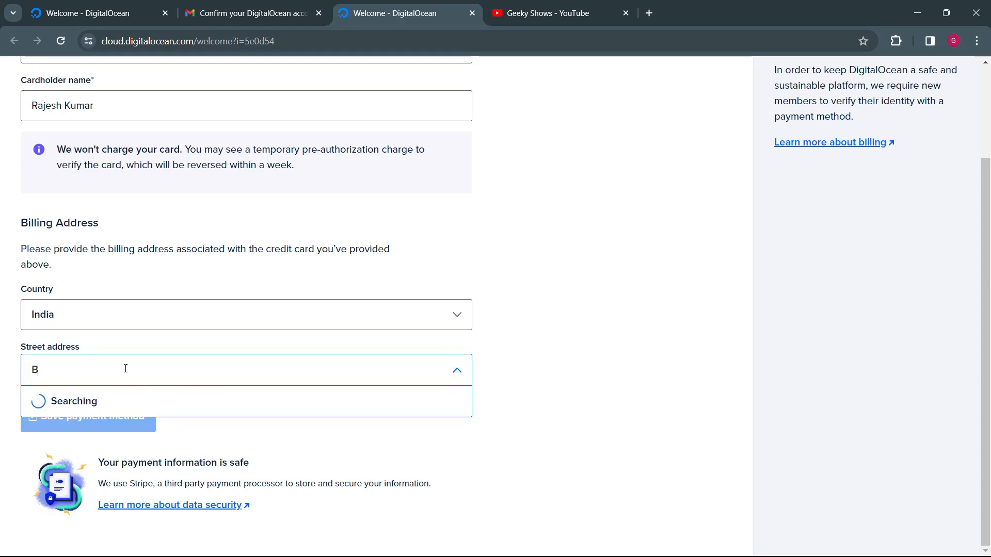
pyautogui.press('BackSpace')
pyautogui.write('Jharkhand')
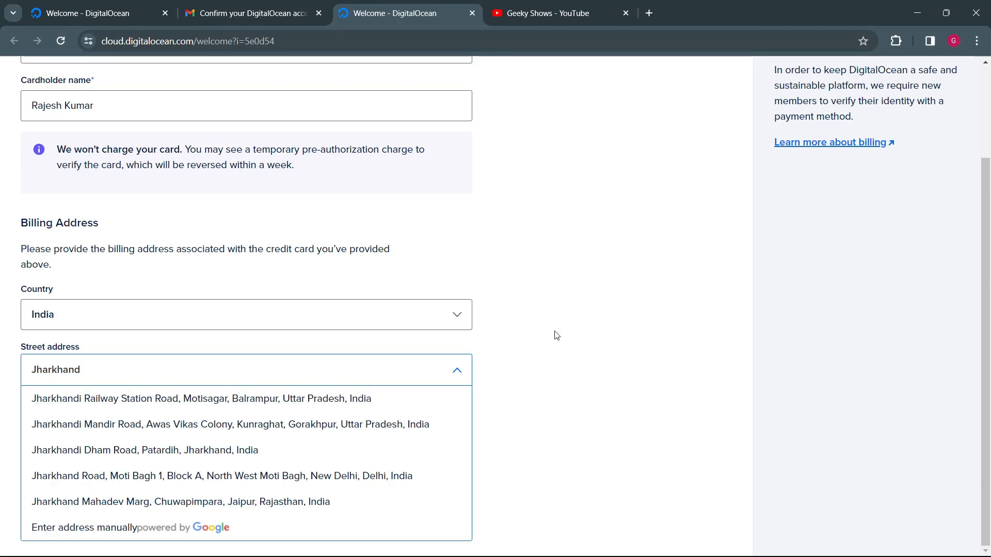
pyautogui.click(497, 344)
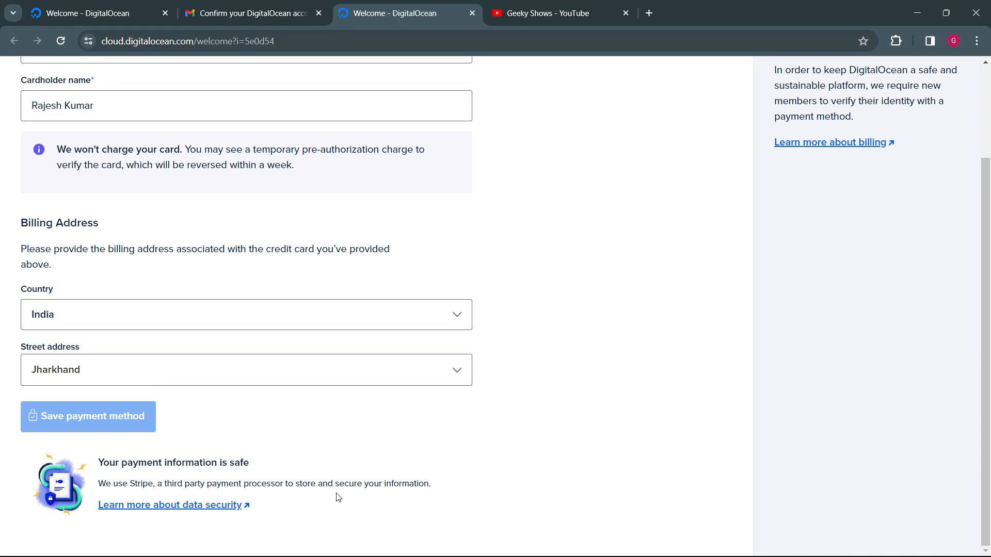
pyautogui.scroll(2, 431, 500)
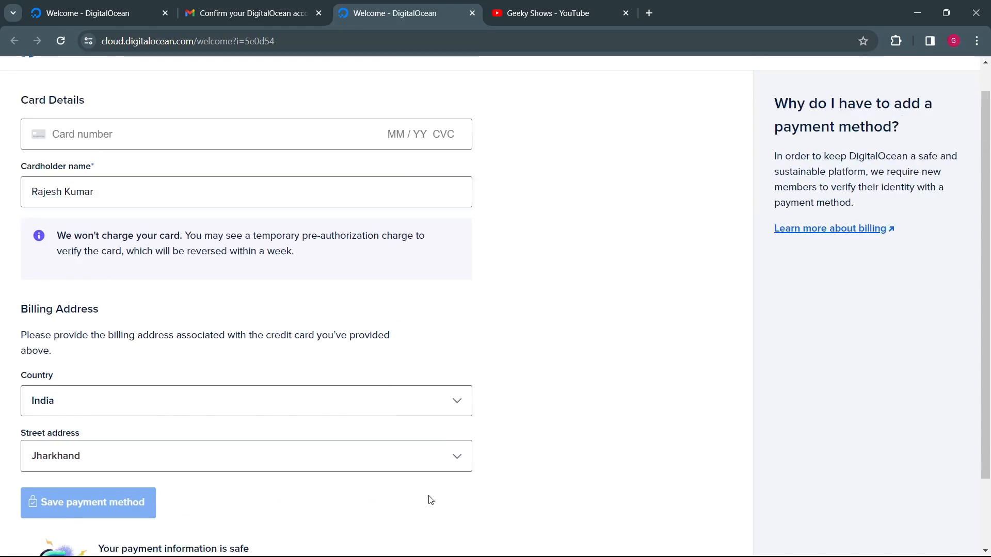
# Step: Enter the card number, expiry date and CVC in the card details
pyautogui.click(306, 166)
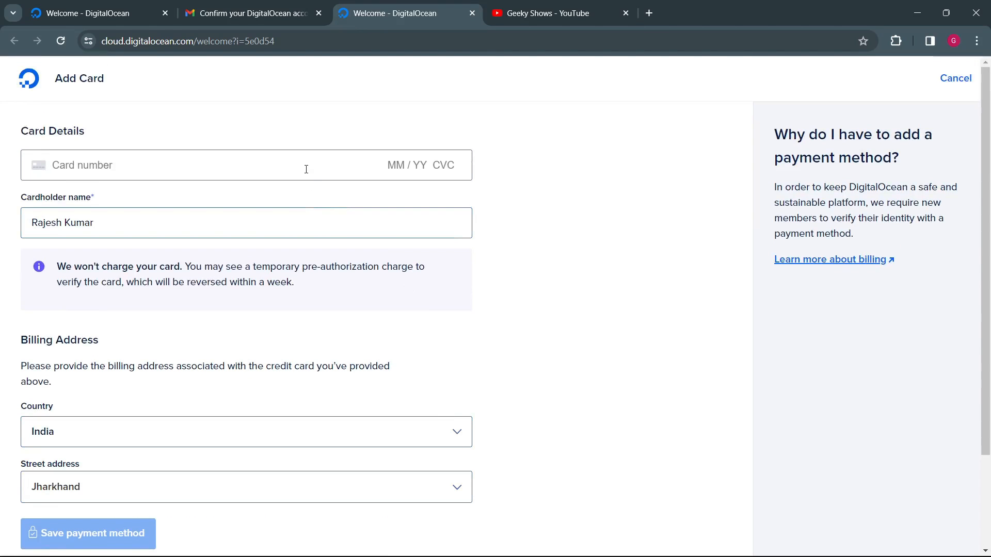
pyautogui.scroll(-3, 510, 364)
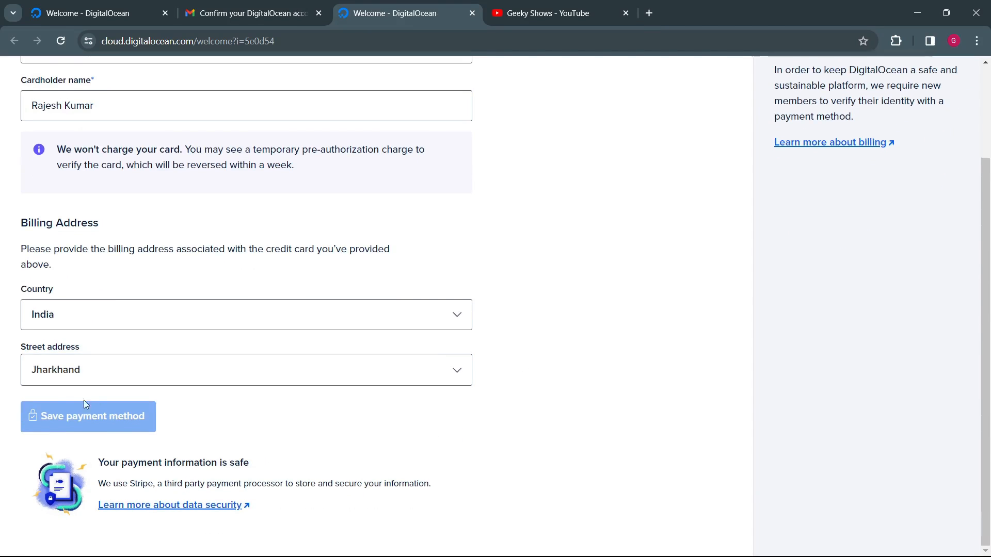
pyautogui.scroll(3, 246, 347)
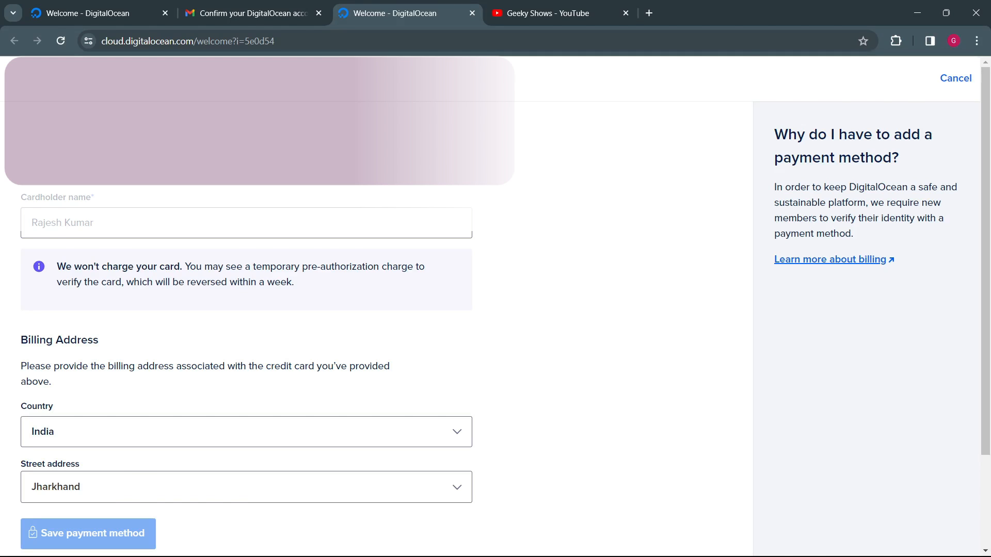
pyautogui.scroll(-3, 76, 410)
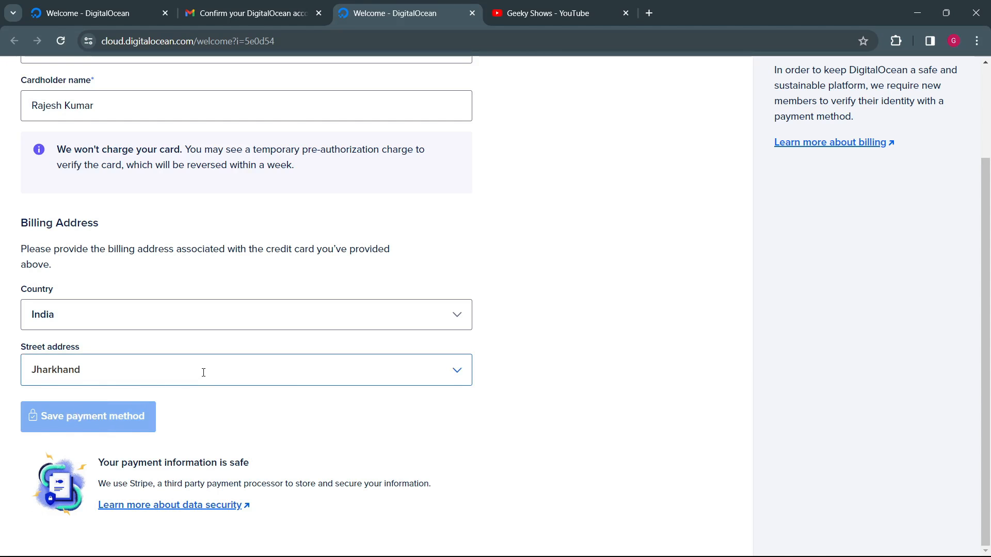
# Step: Replace the street address with the billing city, choose the matching suggested address, and check the filled-in address lines
pyautogui.click(203, 372)
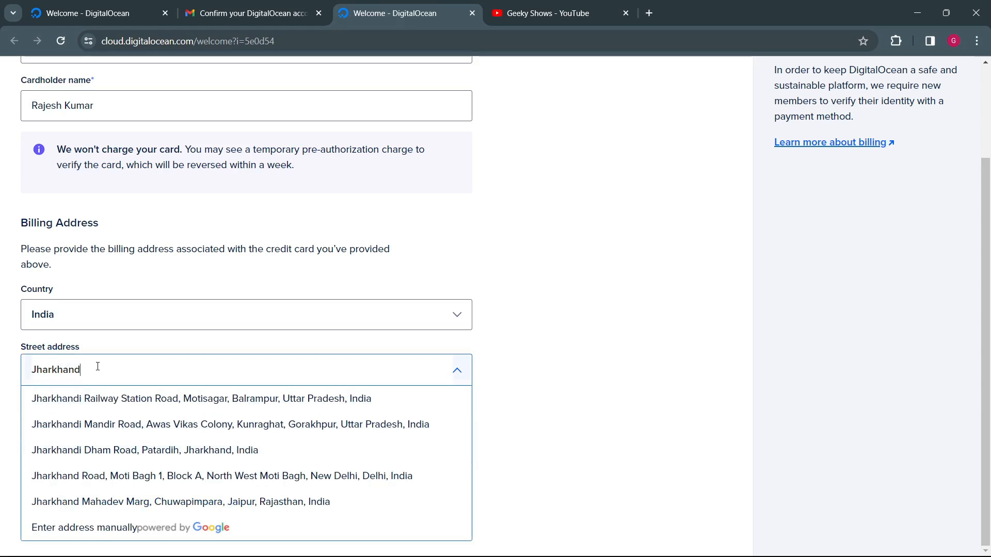
pyautogui.moveTo(98, 367); pyautogui.dragTo(26, 367)
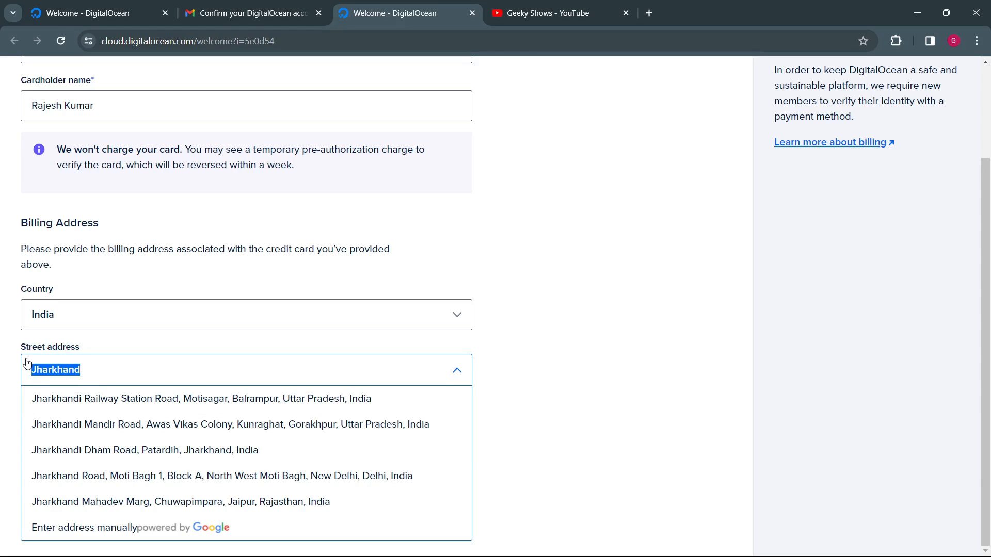
pyautogui.write('Bokaro')
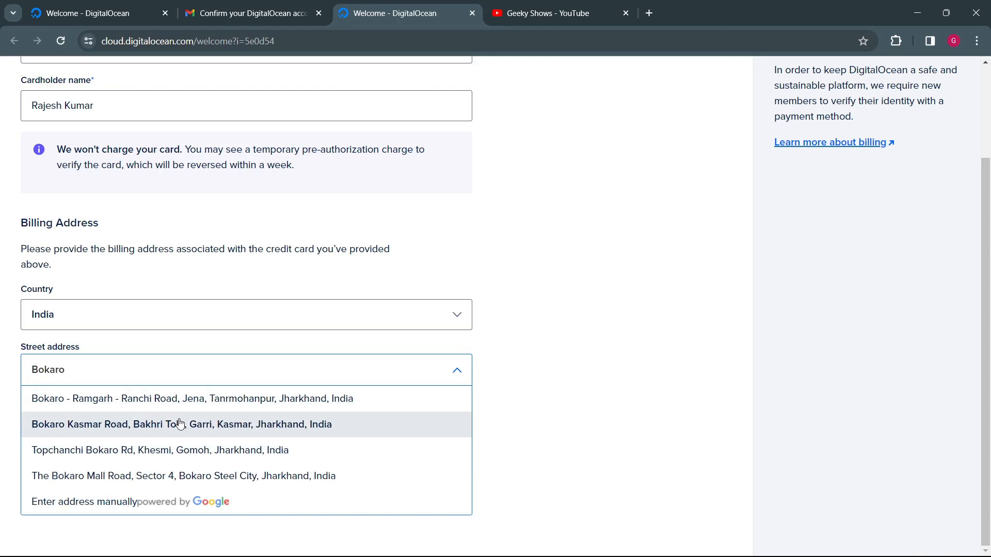
pyautogui.click(286, 476)
pyautogui.scroll(-4, 248, 427)
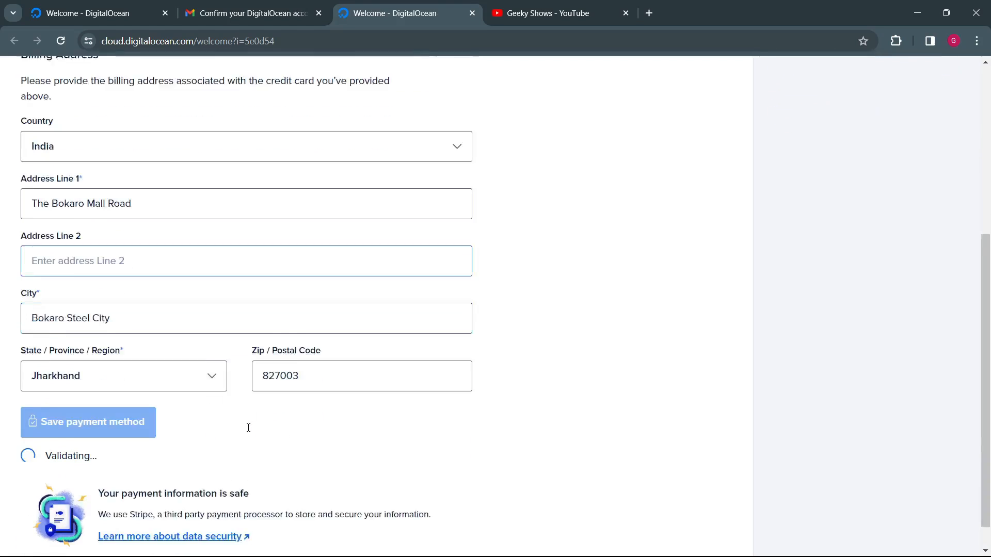
pyautogui.click(117, 228)
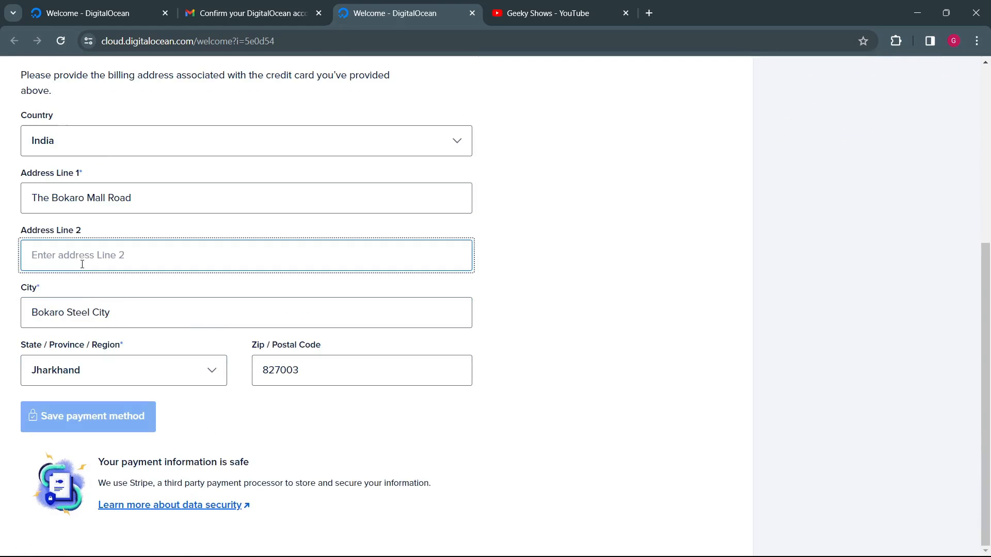
pyautogui.click(269, 423)
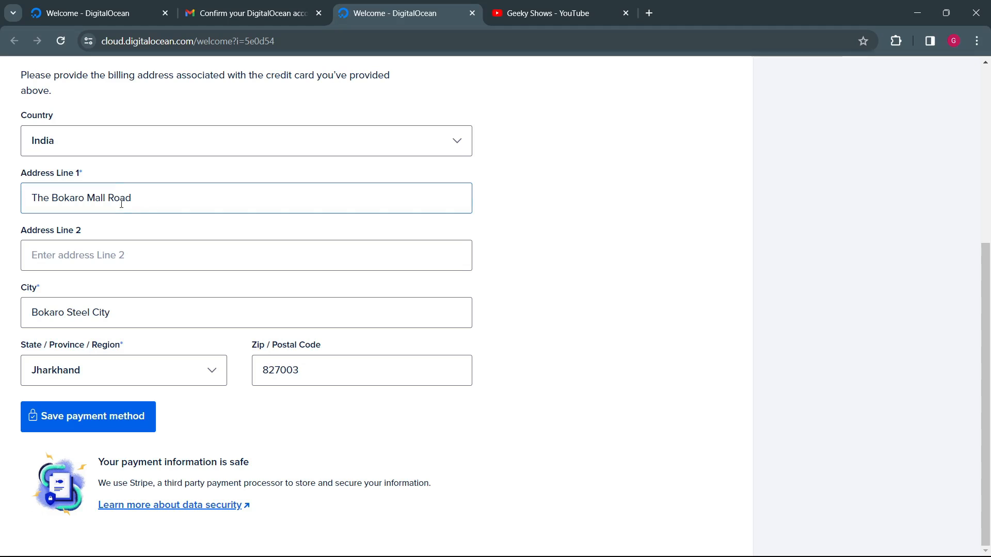
pyautogui.click(165, 198)
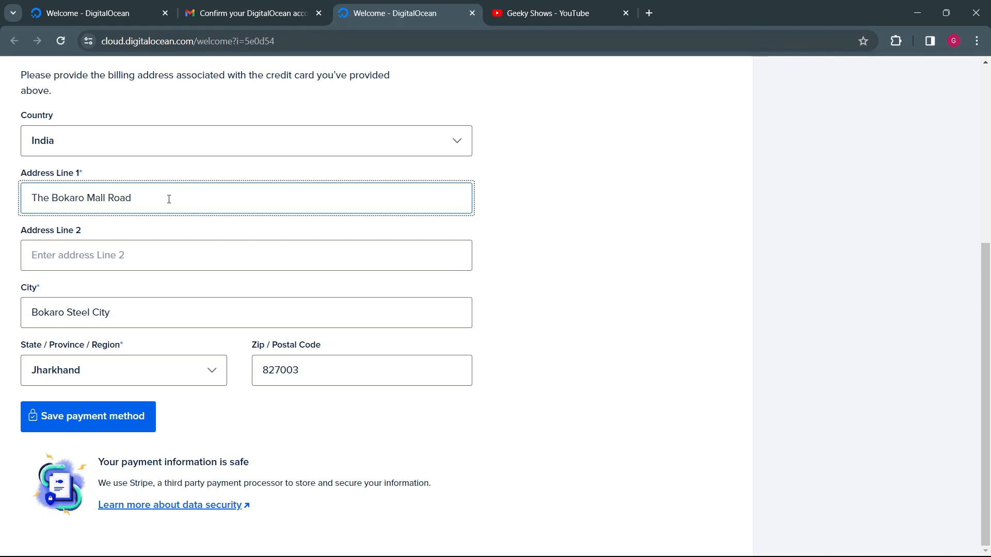
pyautogui.click(215, 439)
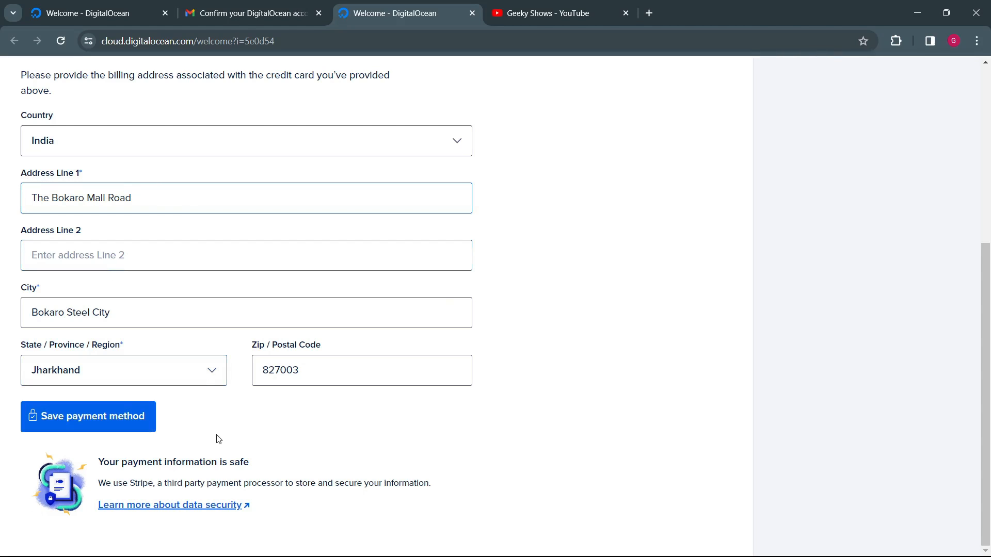
# Step: Save the payment method and submit the one-time password to authenticate the card
pyautogui.click(109, 419)
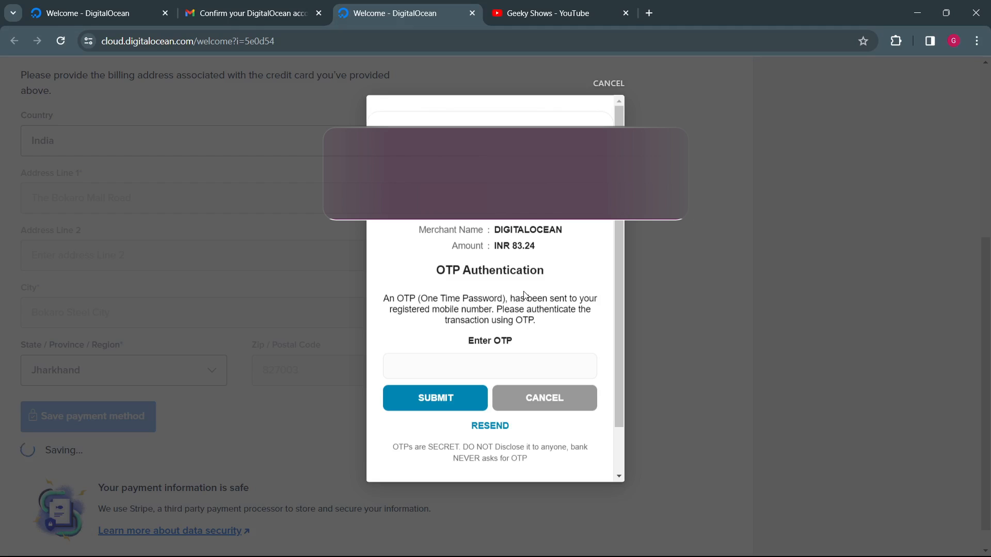
pyautogui.click(460, 367)
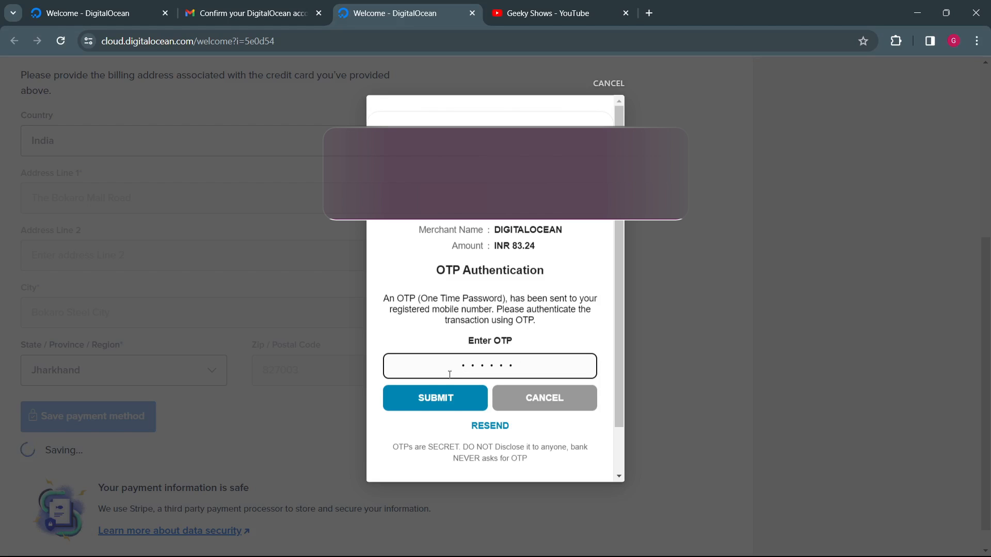
pyautogui.click(433, 408)
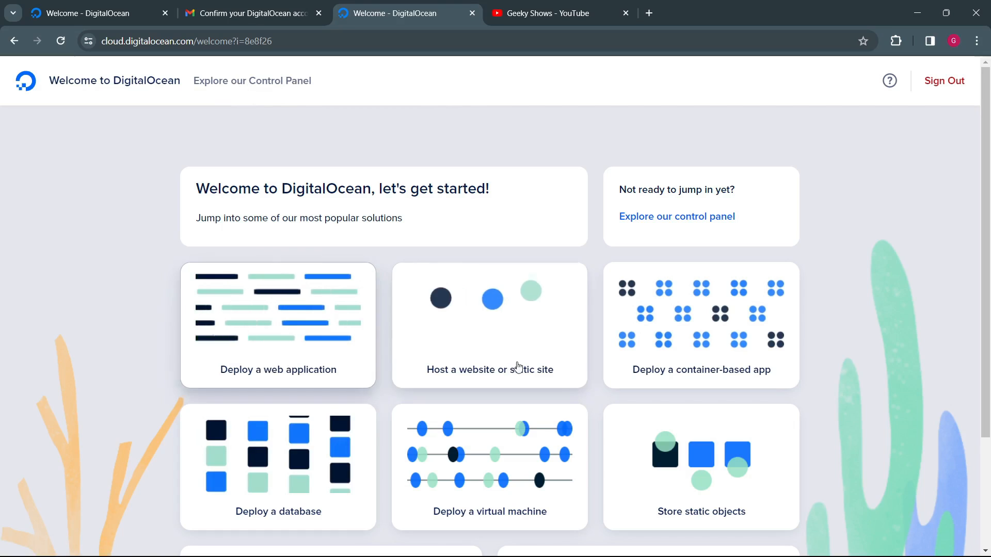
# Step: Look over the suggested solutions on the welcome page, open the control panel, and check the project page and estimated costs
pyautogui.scroll(-3, 691, 365)
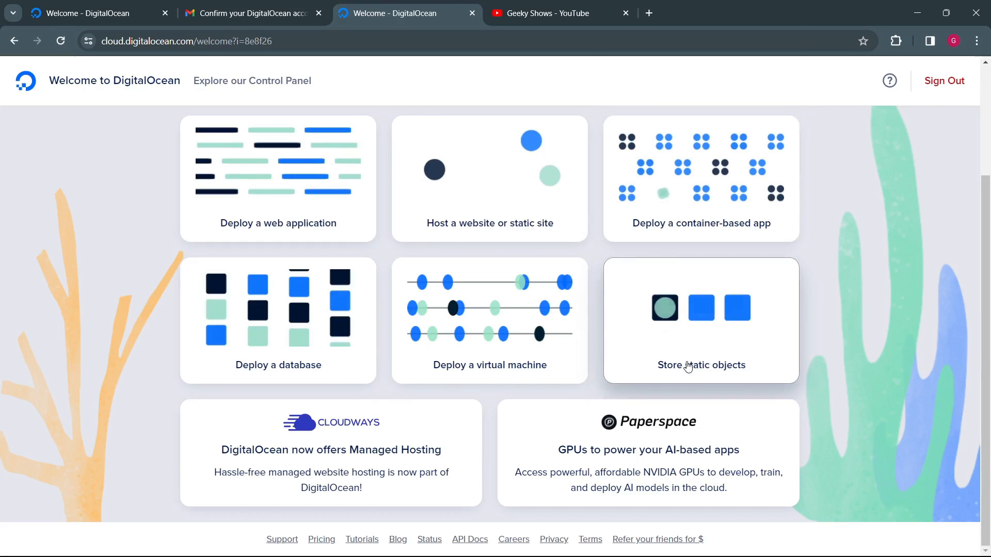
pyautogui.scroll(3, 619, 309)
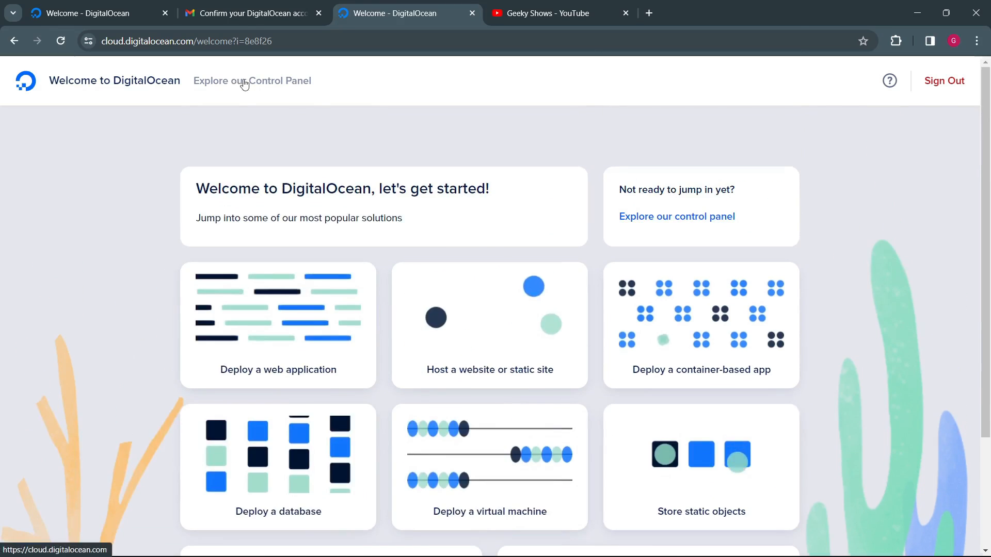
pyautogui.click(282, 85)
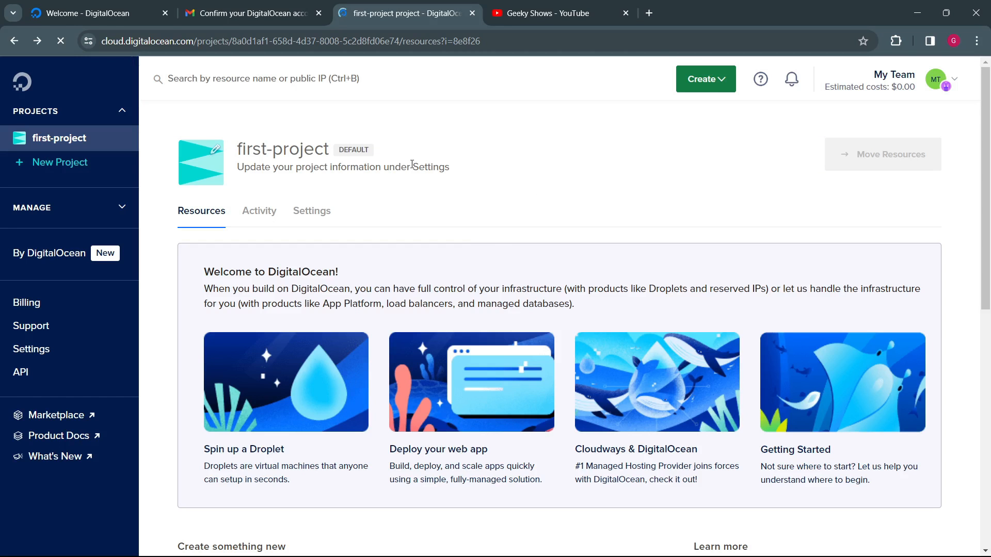
pyautogui.scroll(-6, 404, 163)
pyautogui.scroll(5, 404, 163)
pyautogui.moveTo(863, 81); pyautogui.dragTo(915, 84)
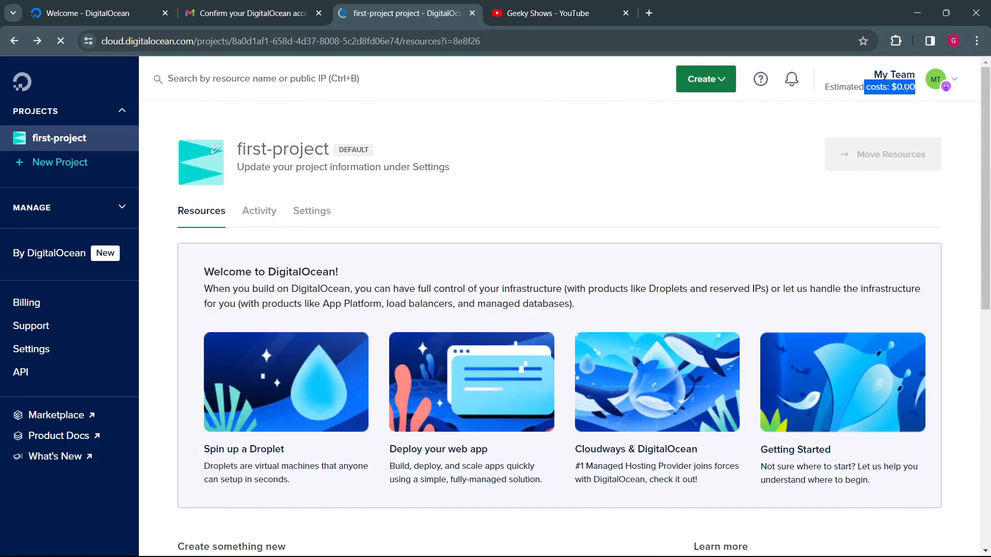
pyautogui.click(682, 170)
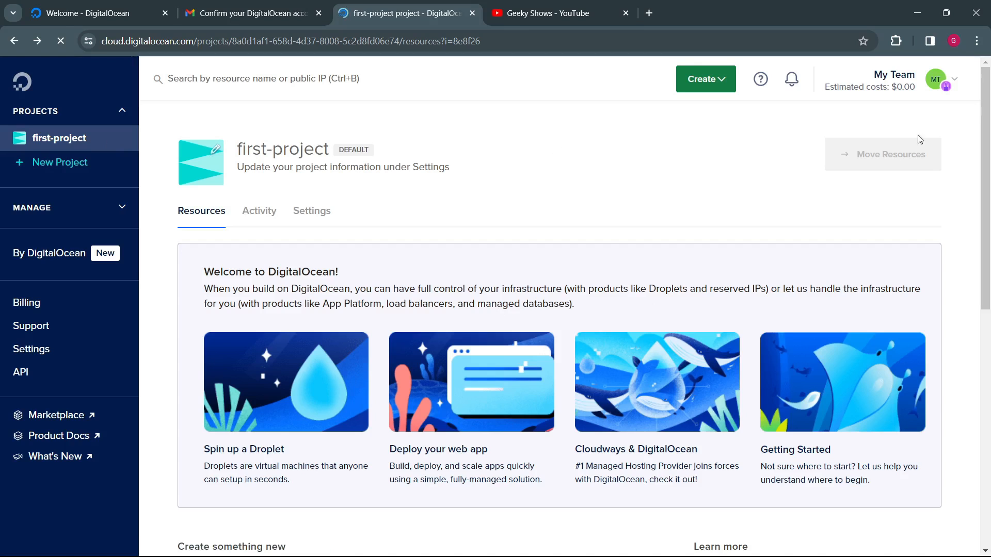
# Step: Sign out of the DigitalOcean account
pyautogui.click(938, 79)
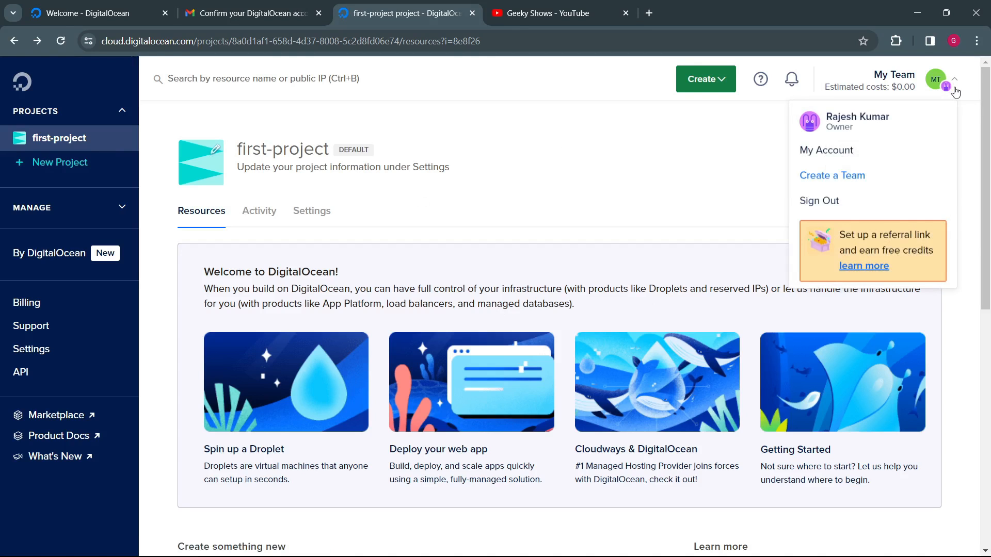
pyautogui.click(827, 201)
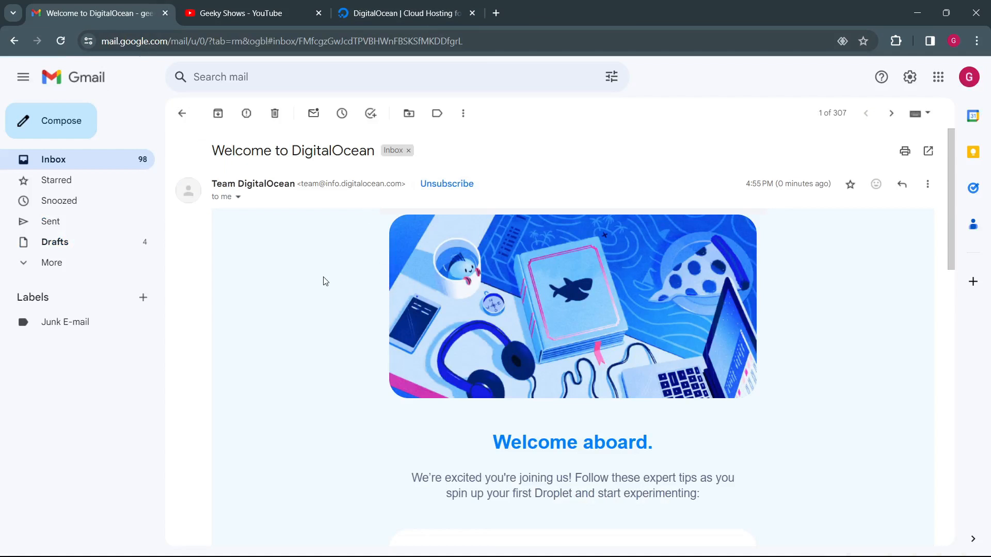
# Step: Skim the Welcome to DigitalOcean e-mail in Gmail, switch to the DigitalOcean home page, and close the e-mail
pyautogui.scroll(-10, 325, 280)
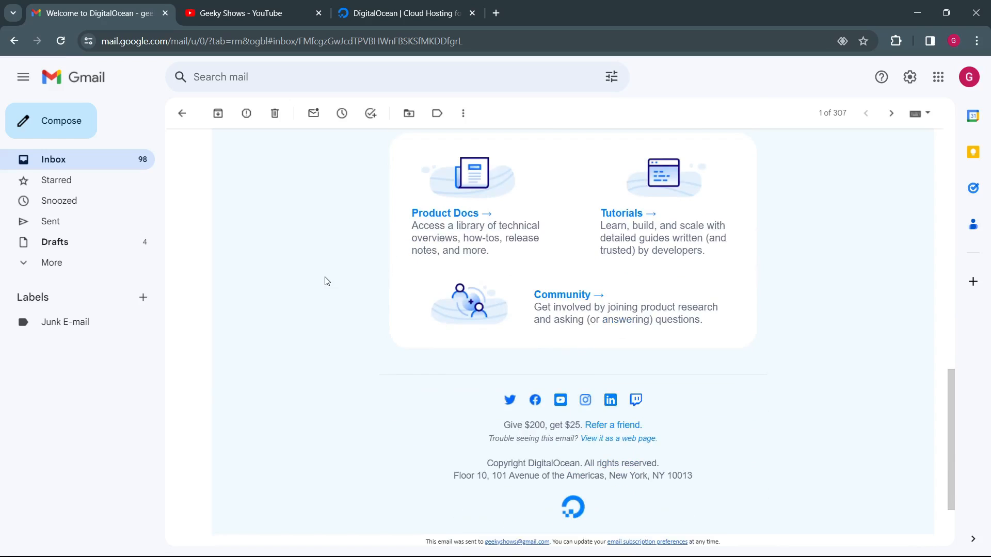
pyautogui.scroll(2, 325, 281)
pyautogui.click(361, 14)
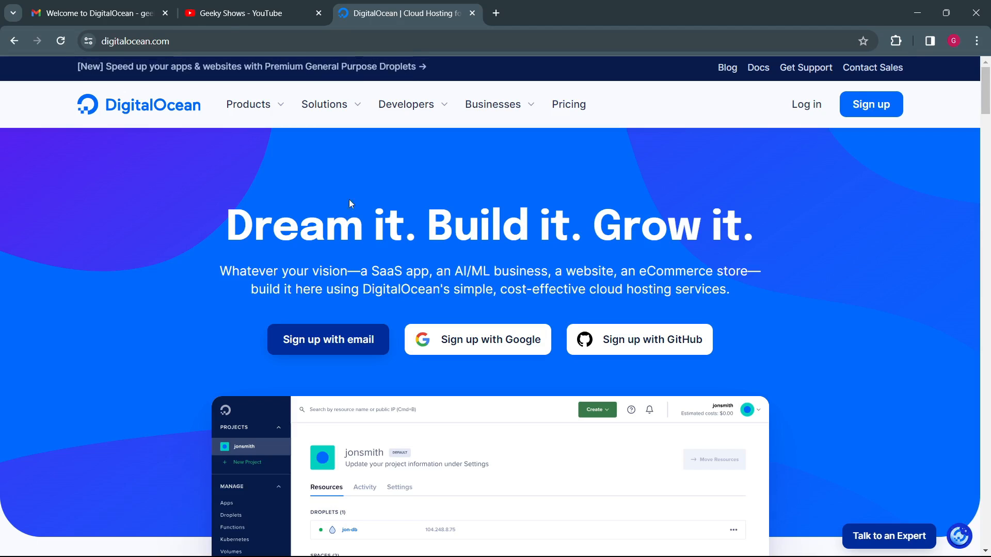
pyautogui.click(165, 13)
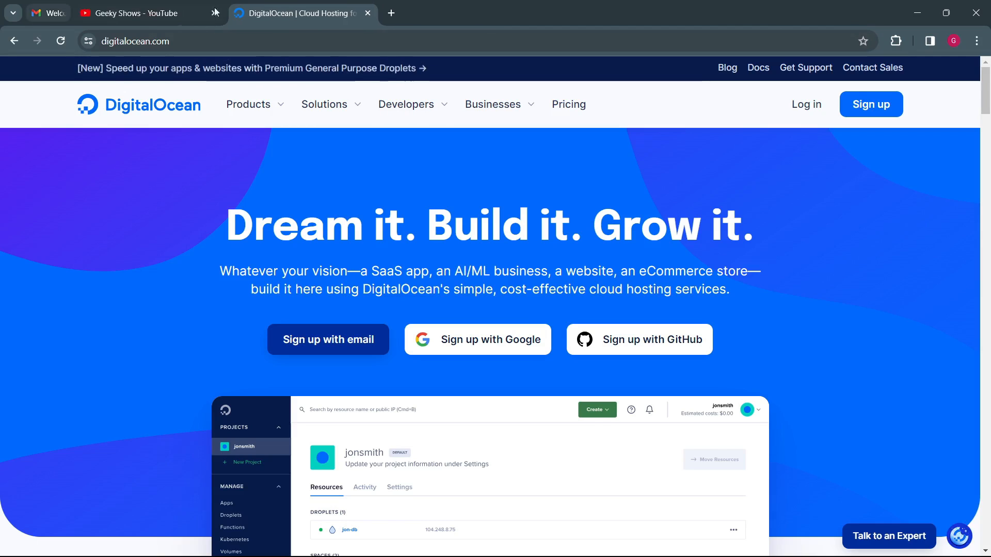
# Step: Log in to the DigitalOcean account with the account's e-mail address and password
pyautogui.click(818, 109)
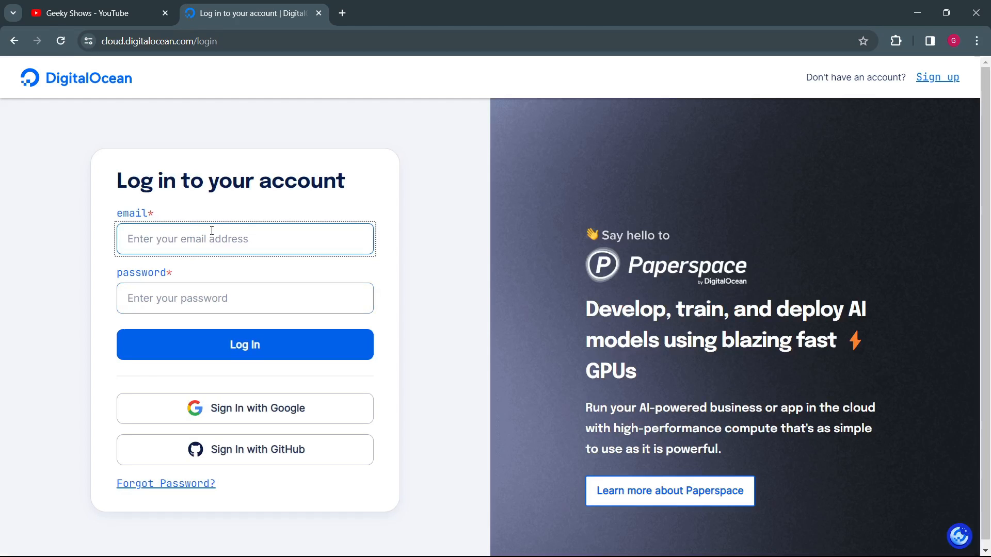
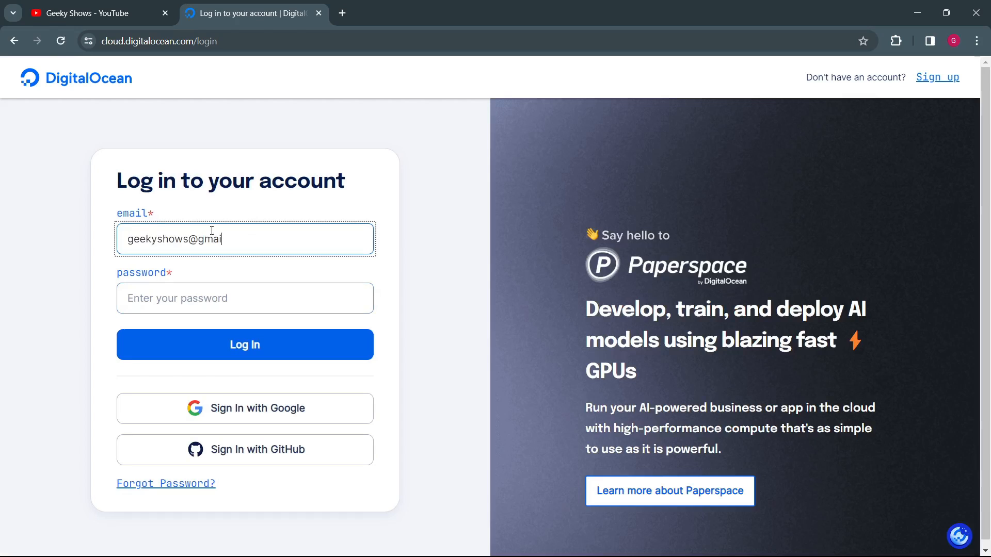
pyautogui.press('Tab')
pyautogui.hotkey('ctrl', 'v')
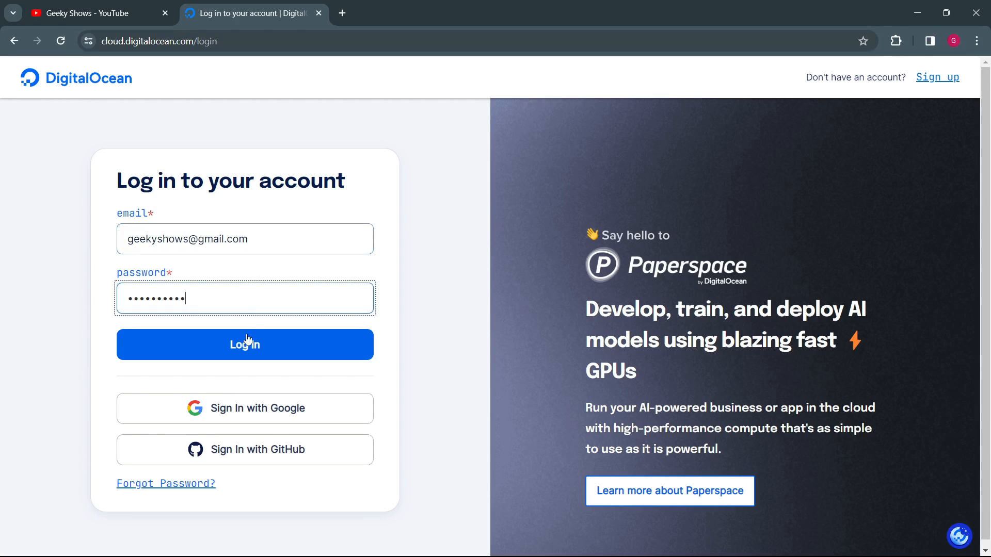
pyautogui.click(246, 344)
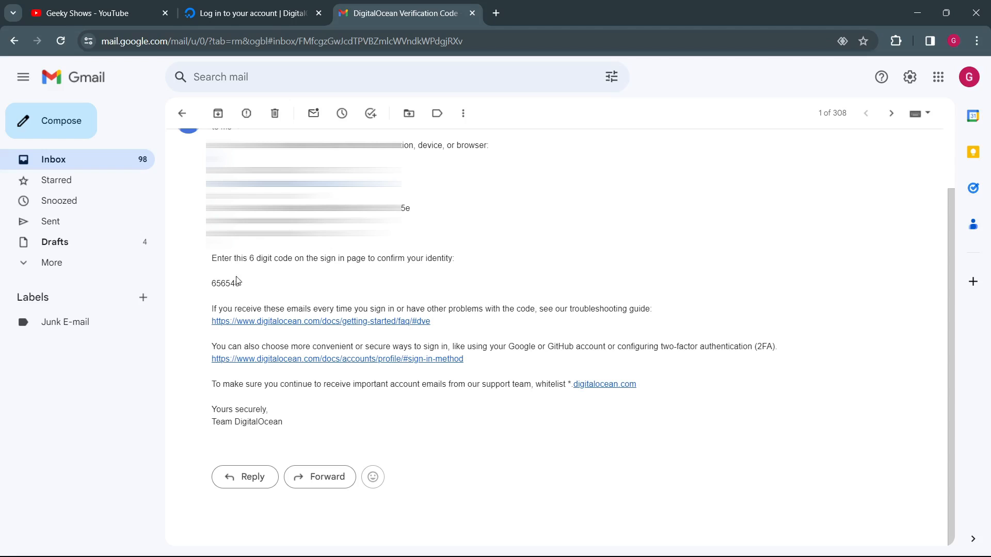
# Step: Copy the verification code from the e-mail into the 6-digit code field, trust this device for 60 days, and verify
pyautogui.doubleClick(227, 282)
pyautogui.hotkey('ctrl', 'c')
pyautogui.click(248, 13)
pyautogui.hotkey('ctrl', 'v')
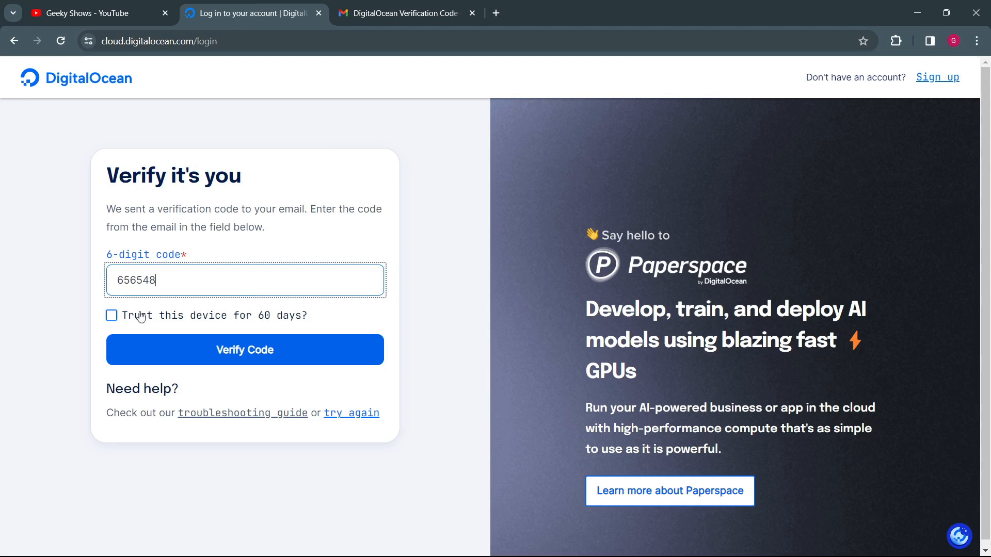
pyautogui.click(112, 316)
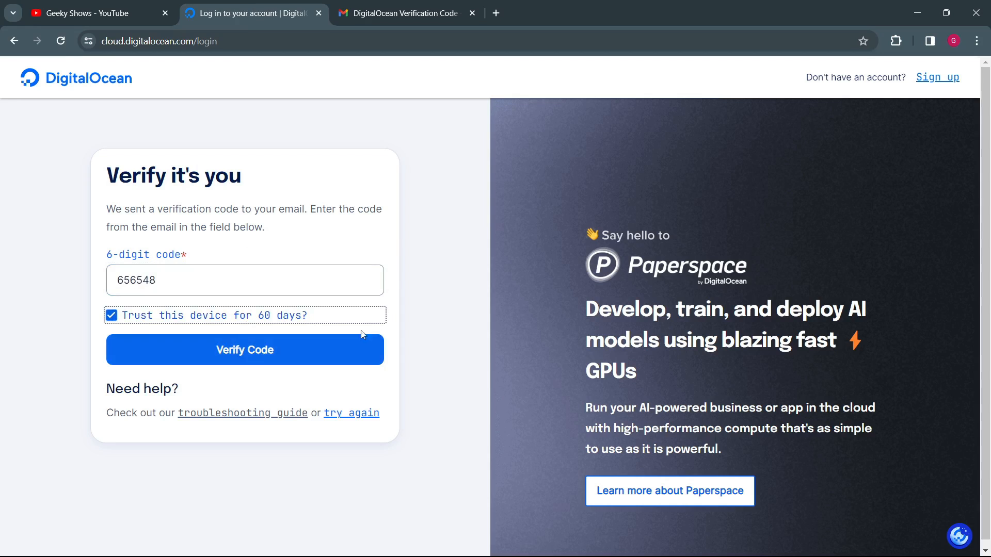
pyautogui.click(264, 349)
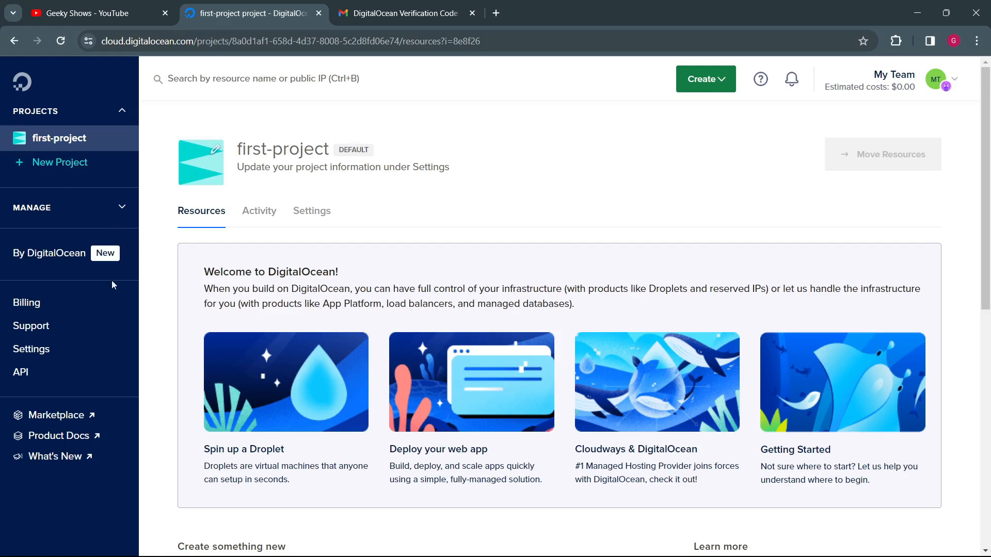
# Step: Expand the Manage section of the control panel and look through its product entries
pyautogui.click(119, 209)
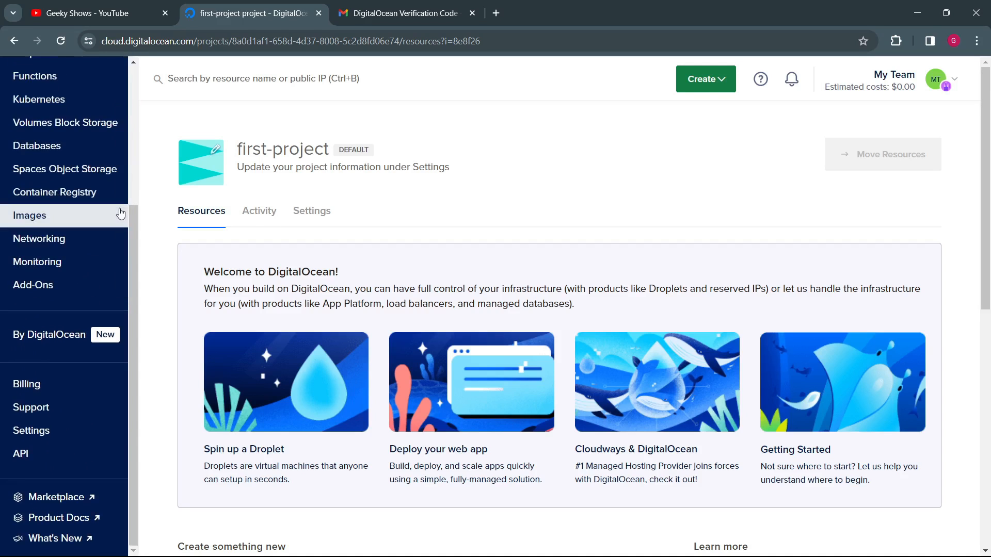
pyautogui.scroll(4, 99, 258)
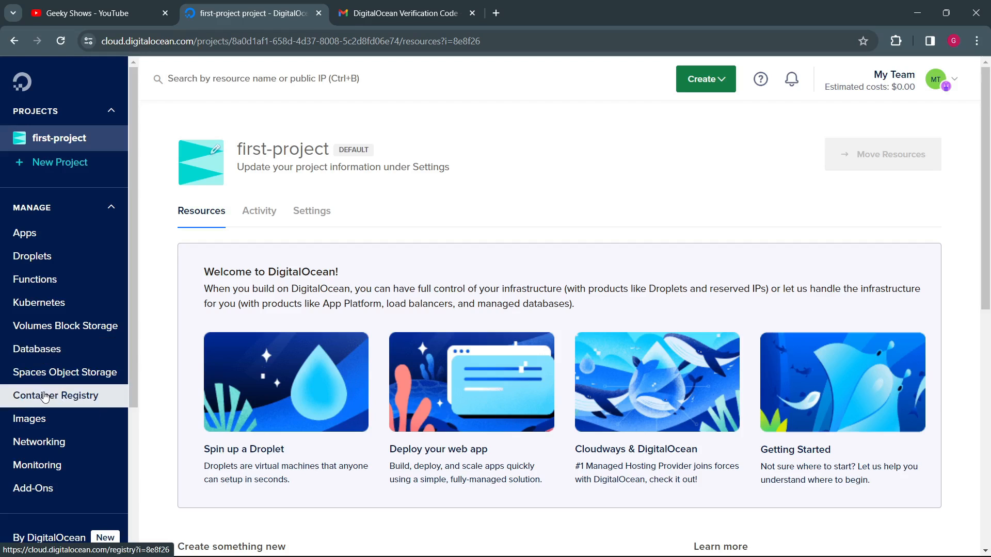
# Step: Look through the remaining navigation entries of the control panel, from Container Registry down to Billing, Settings, API and Product Docs
pyautogui.scroll(-2, 67, 418)
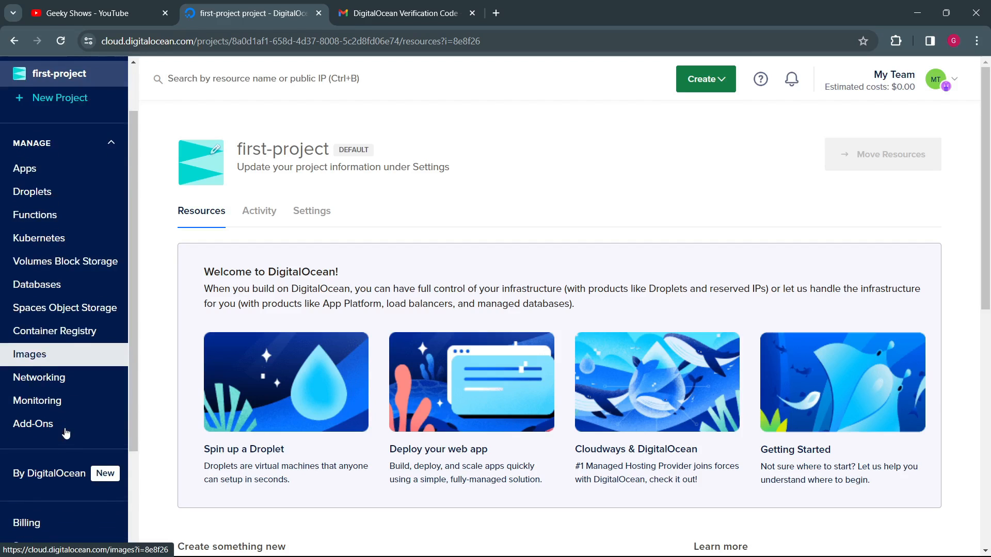
pyautogui.scroll(-1, 58, 367)
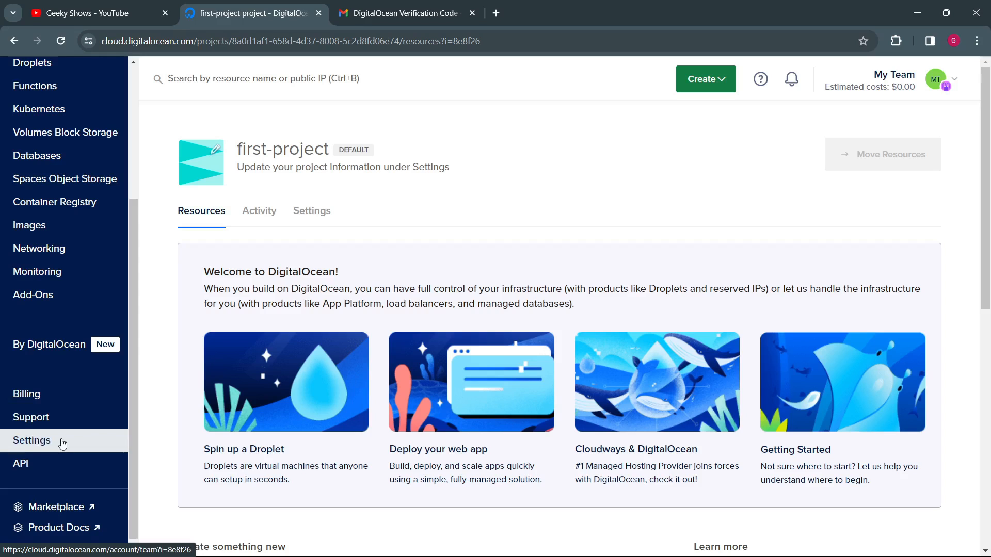
pyautogui.scroll(-1, 62, 442)
pyautogui.scroll(-1, 51, 464)
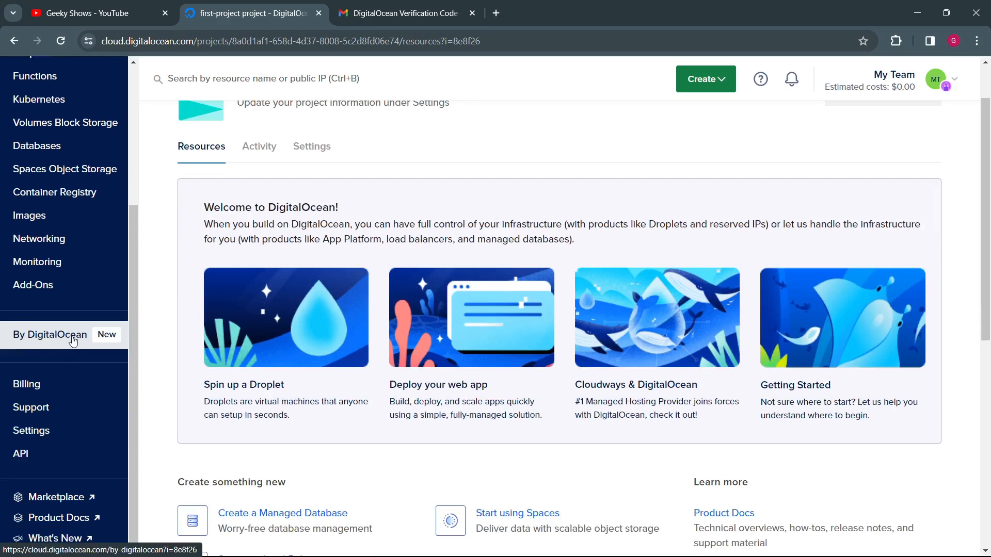
# Step: Open the By DigitalOcean page and look over its Cloudways, Paperspace and SnapShooter offers
pyautogui.click(71, 341)
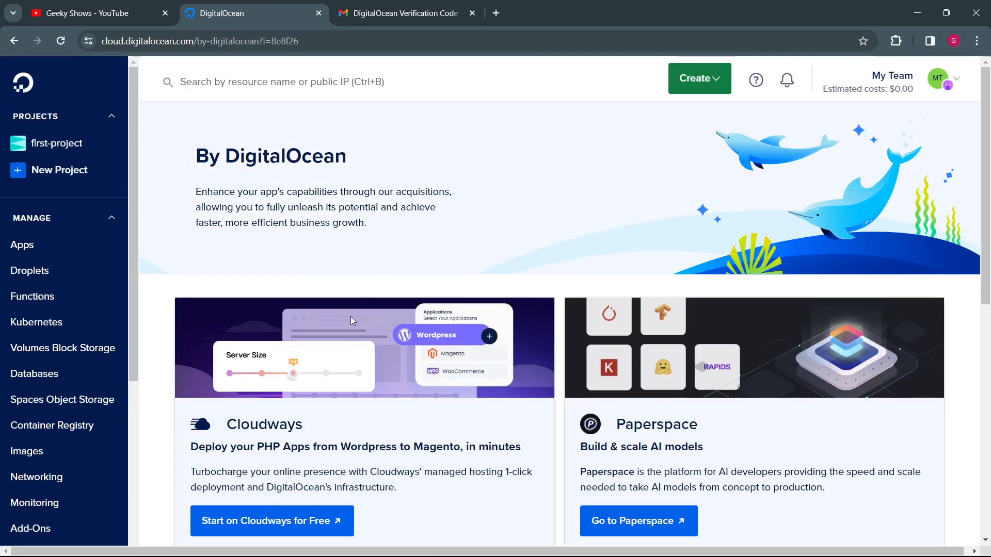
pyautogui.scroll(-3, 330, 304)
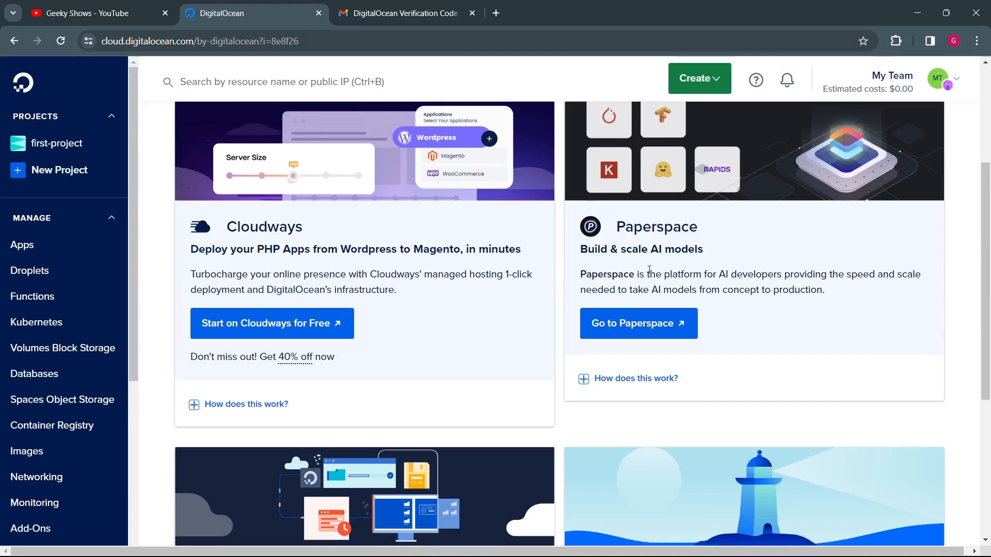
pyautogui.scroll(-5, 394, 284)
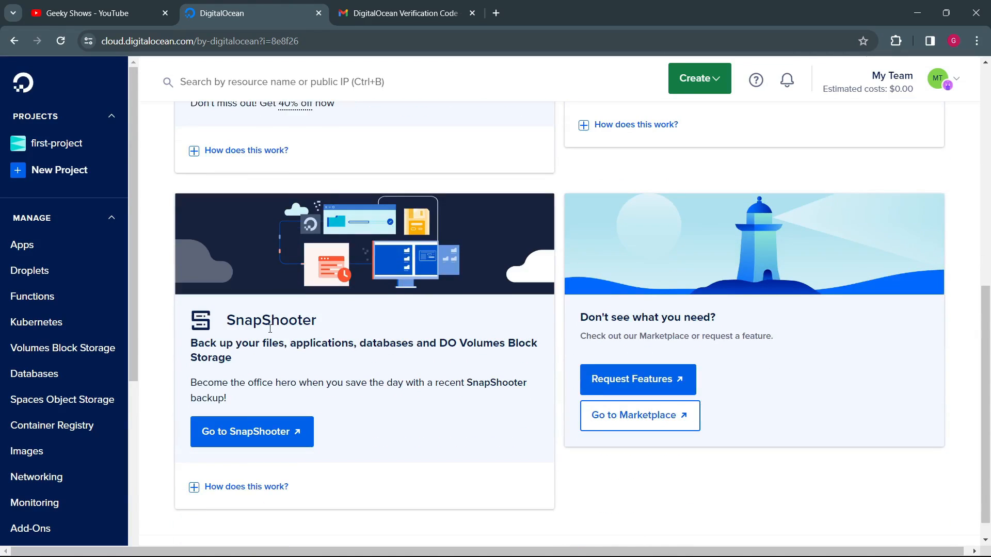
pyautogui.scroll(8, 583, 331)
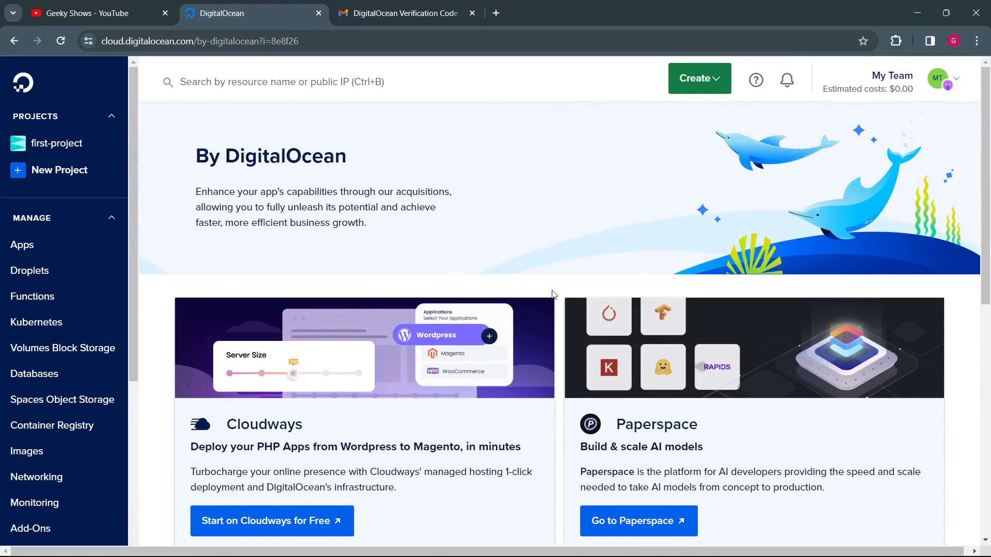
pyautogui.scroll(-3, 383, 329)
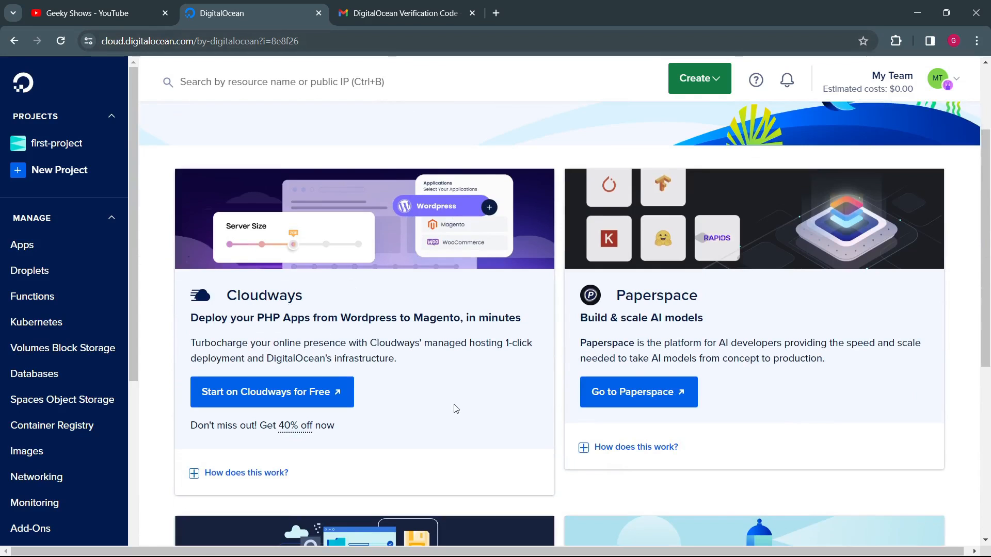
pyautogui.scroll(3, 320, 299)
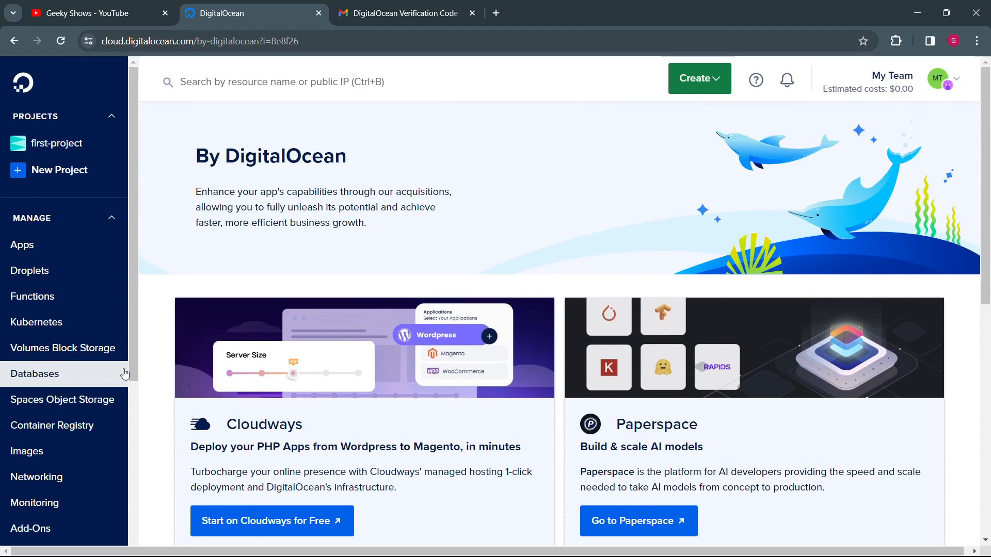
# Step: Go back to first-project and look at its name and description
pyautogui.click(82, 144)
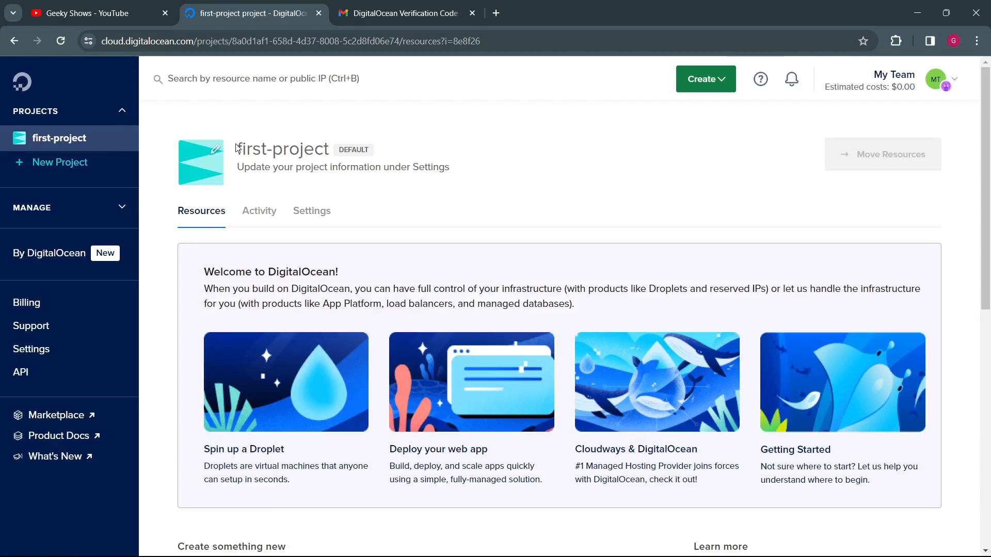
pyautogui.moveTo(236, 148); pyautogui.dragTo(335, 153)
pyautogui.moveTo(264, 170); pyautogui.dragTo(435, 168)
pyautogui.click(453, 173)
# Step: Open the settings of first-project and examine its name, description, purpose, environment choices and the project deletion section
pyautogui.click(312, 210)
pyautogui.moveTo(252, 311); pyautogui.dragTo(173, 304)
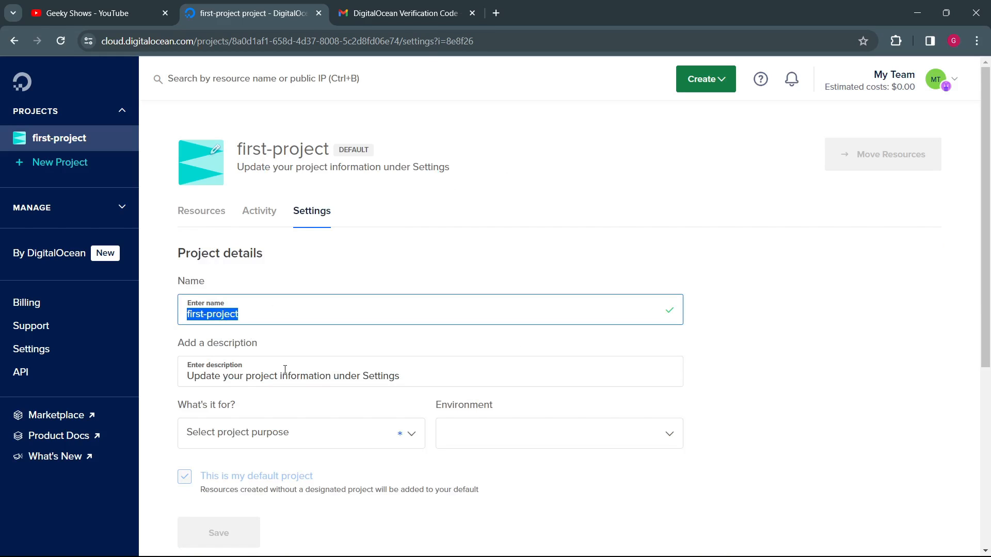
pyautogui.moveTo(401, 376); pyautogui.dragTo(201, 375)
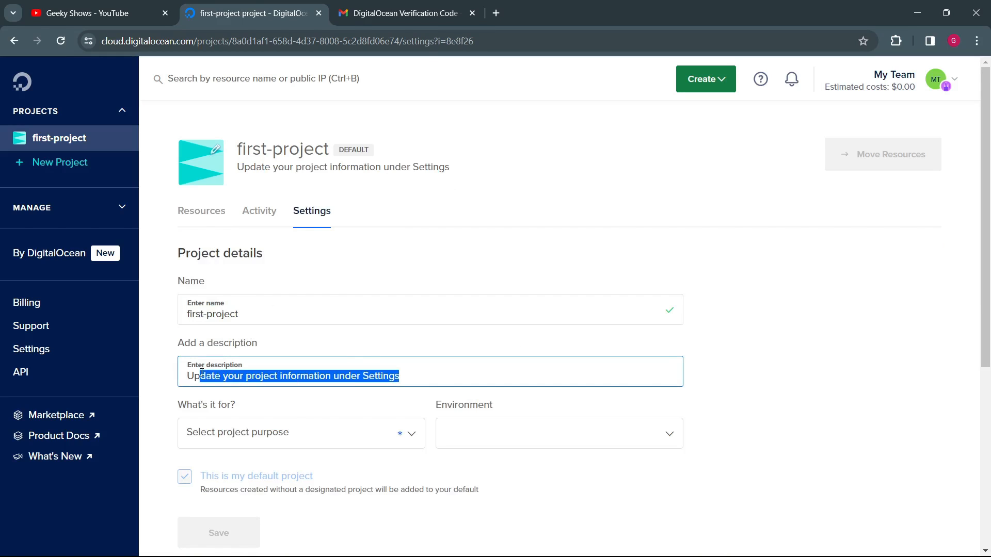
pyautogui.click(303, 439)
pyautogui.click(572, 505)
pyautogui.click(575, 441)
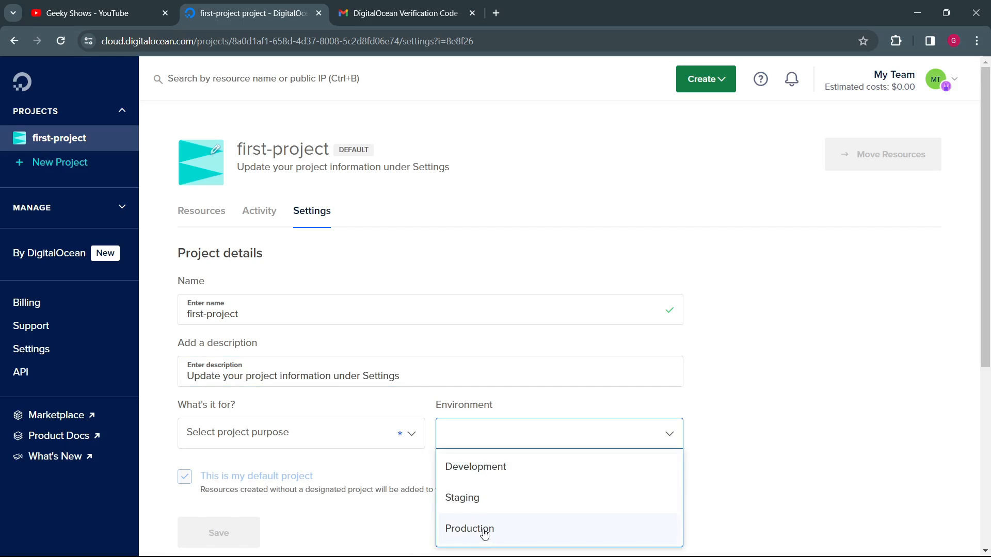
pyautogui.click(824, 413)
pyautogui.scroll(-5, 822, 410)
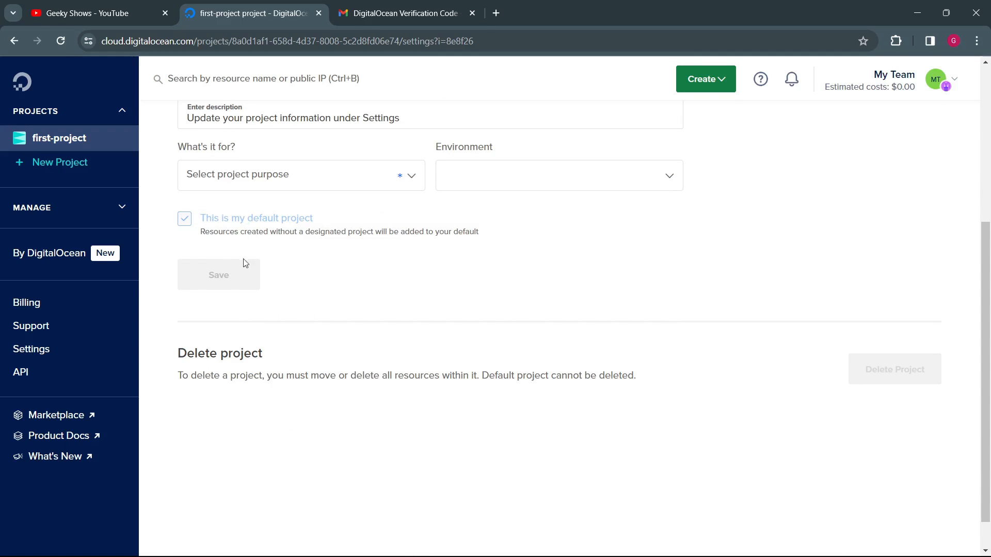
pyautogui.scroll(5, 361, 305)
pyautogui.scroll(-5, 289, 268)
pyautogui.scroll(5, 245, 189)
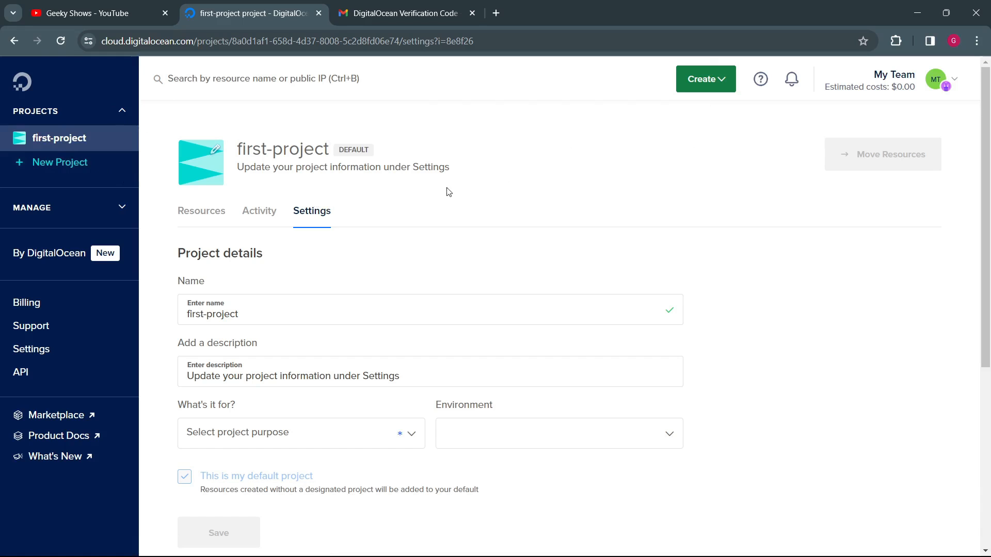
# Step: Return to the resources of first-project and skim the welcome cards and creation shortcuts
pyautogui.click(61, 143)
pyautogui.click(196, 212)
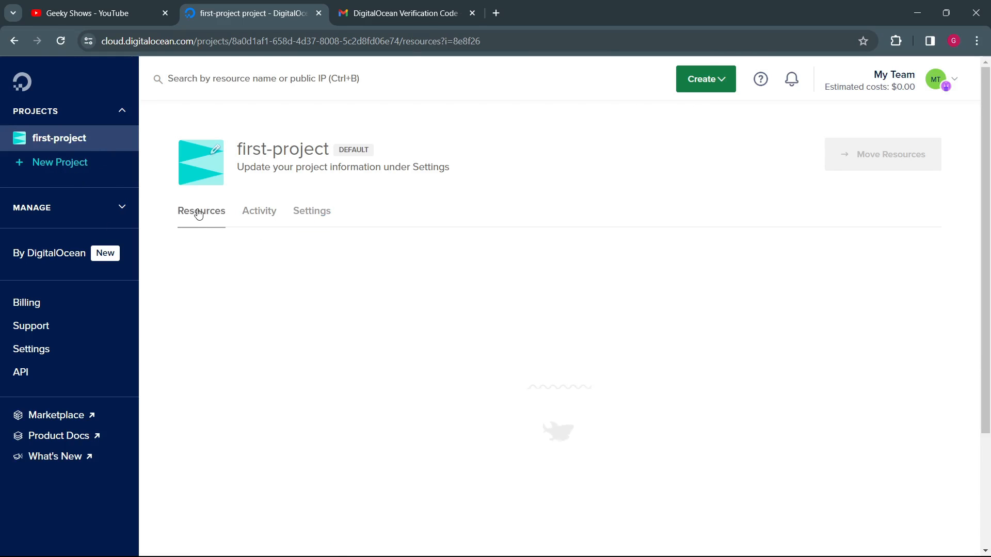
pyautogui.scroll(-6, 394, 268)
pyautogui.scroll(4, 392, 266)
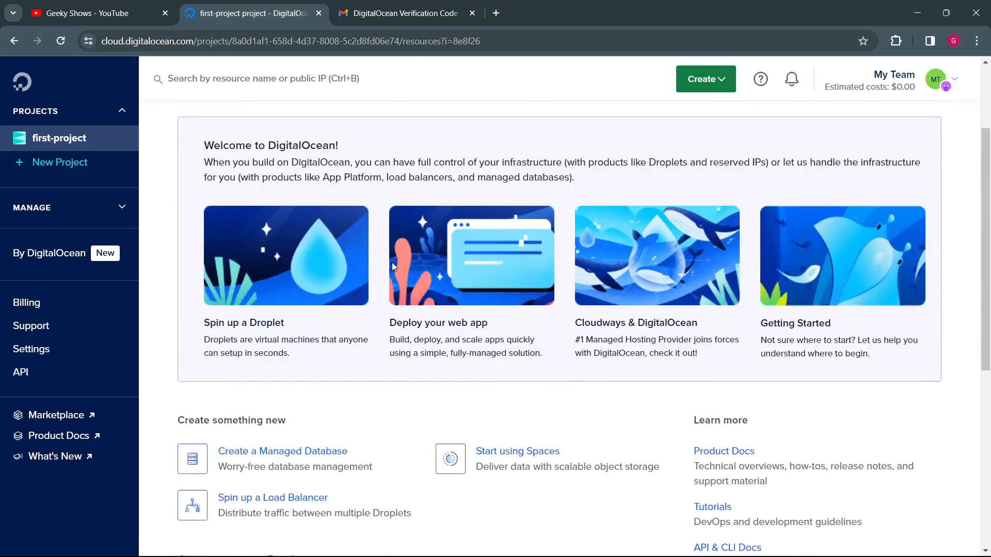
pyautogui.scroll(3, 392, 266)
# Step: Check the activity log of first-project, and look over its settings once more
pyautogui.click(262, 212)
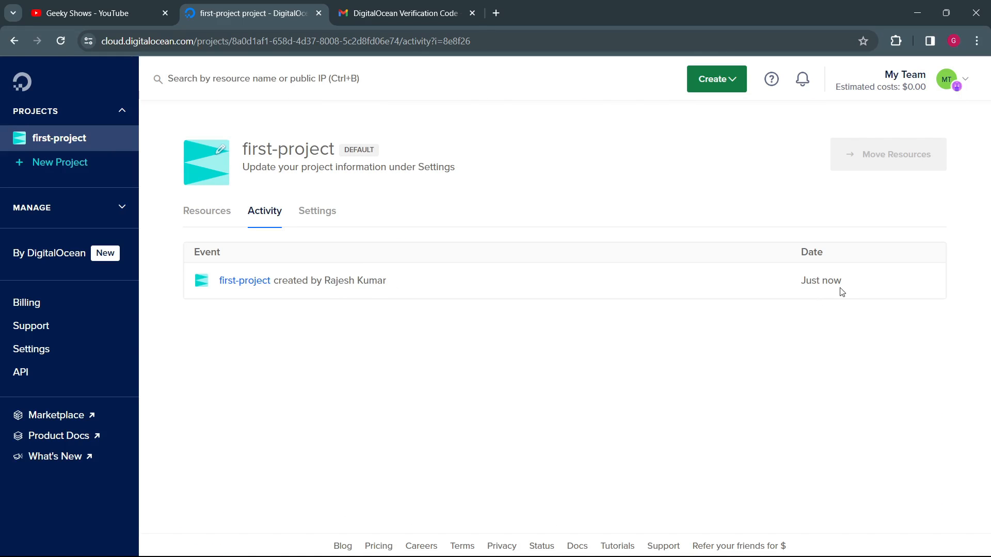
pyautogui.click(328, 213)
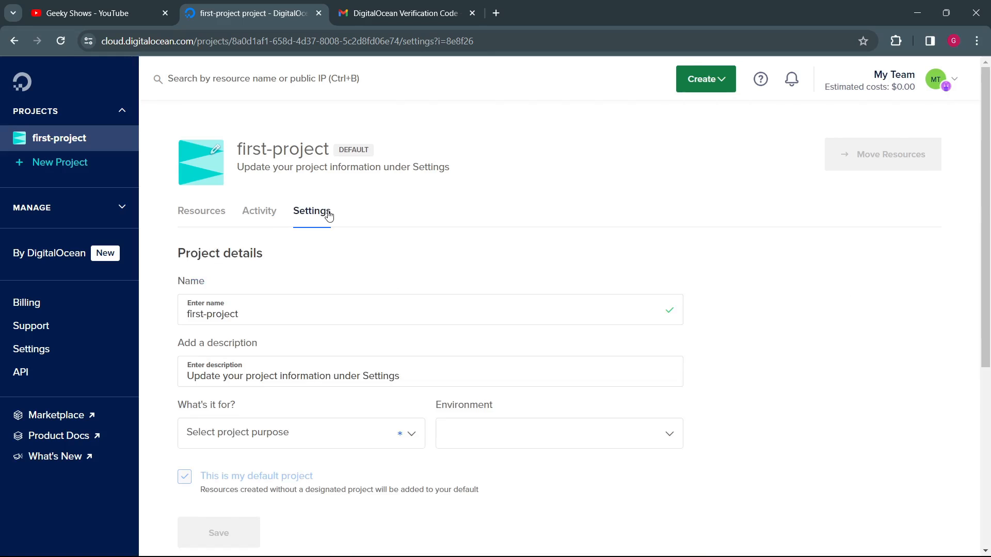
pyautogui.scroll(-5, 301, 358)
pyautogui.scroll(5, 300, 357)
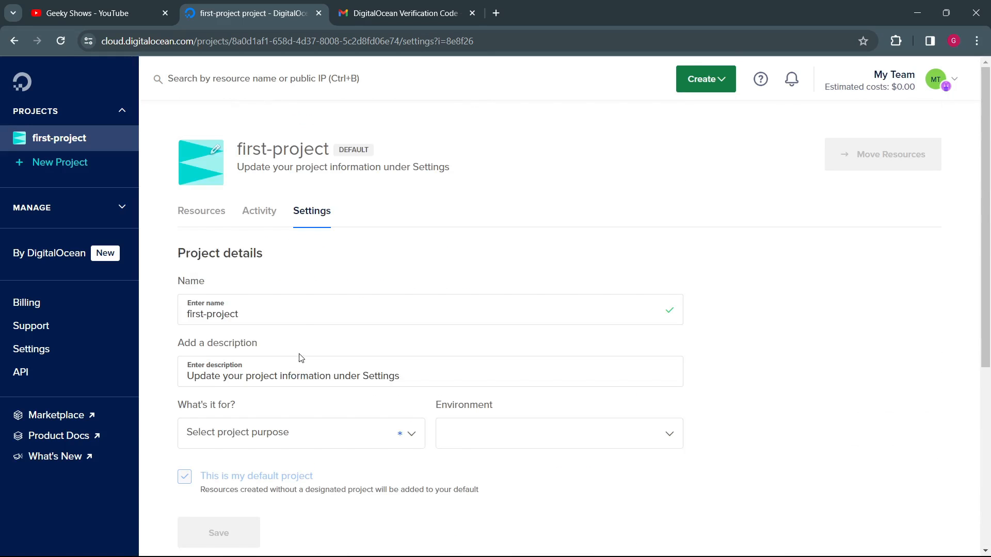
# Step: Read through the project's resources page, including the creation shortcuts, Droplet suggestions and learning links, and point out the project name
pyautogui.click(227, 207)
pyautogui.scroll(-2, 333, 321)
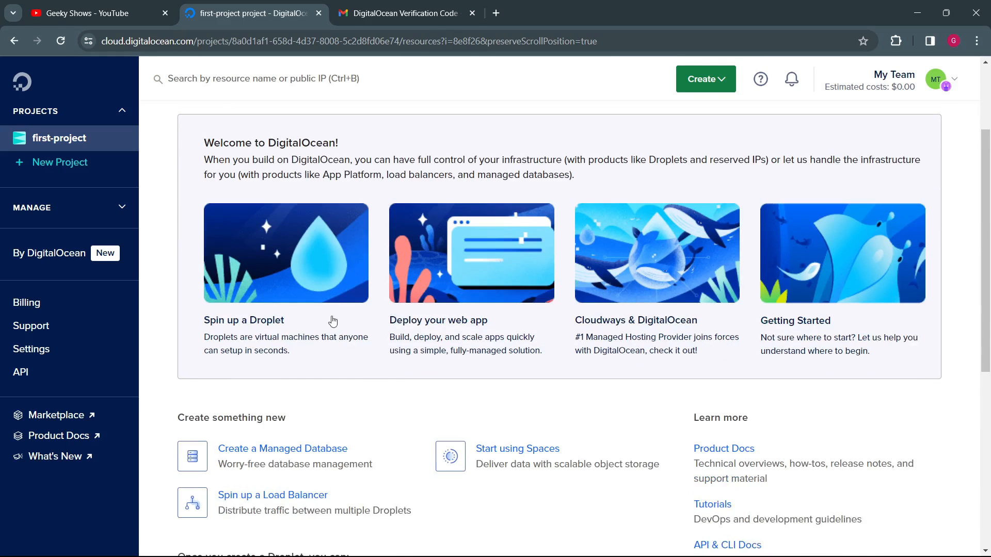
pyautogui.scroll(-5, 340, 327)
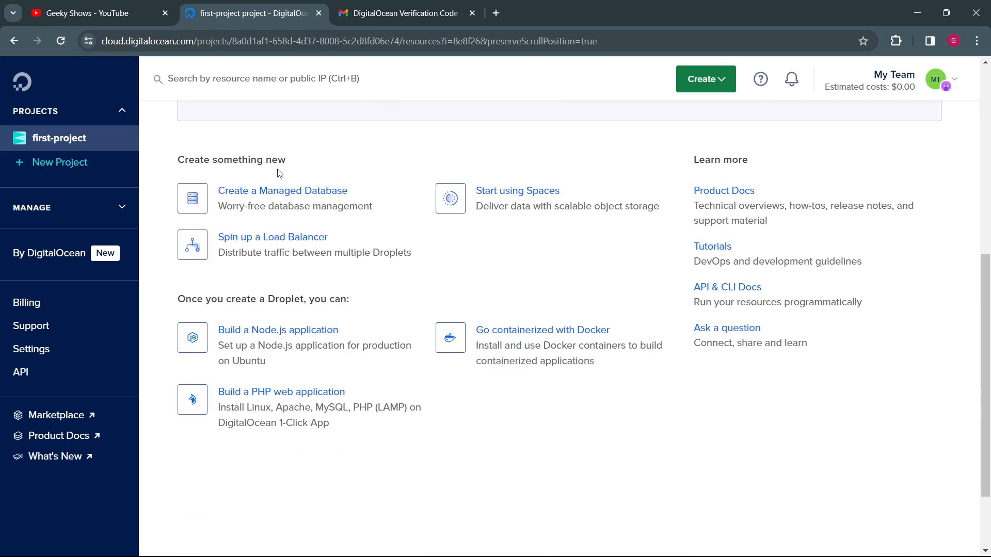
pyautogui.scroll(-2, 477, 416)
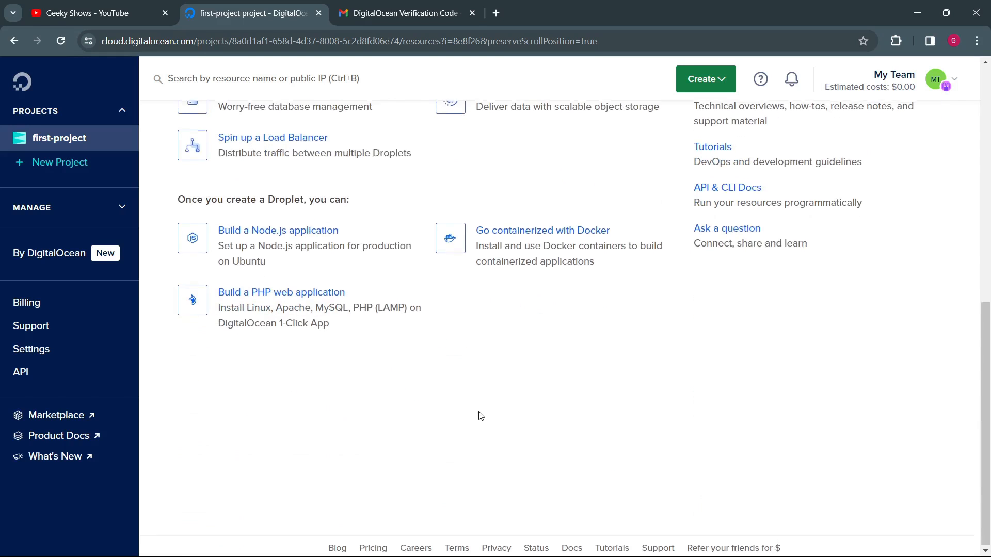
pyautogui.scroll(9, 480, 415)
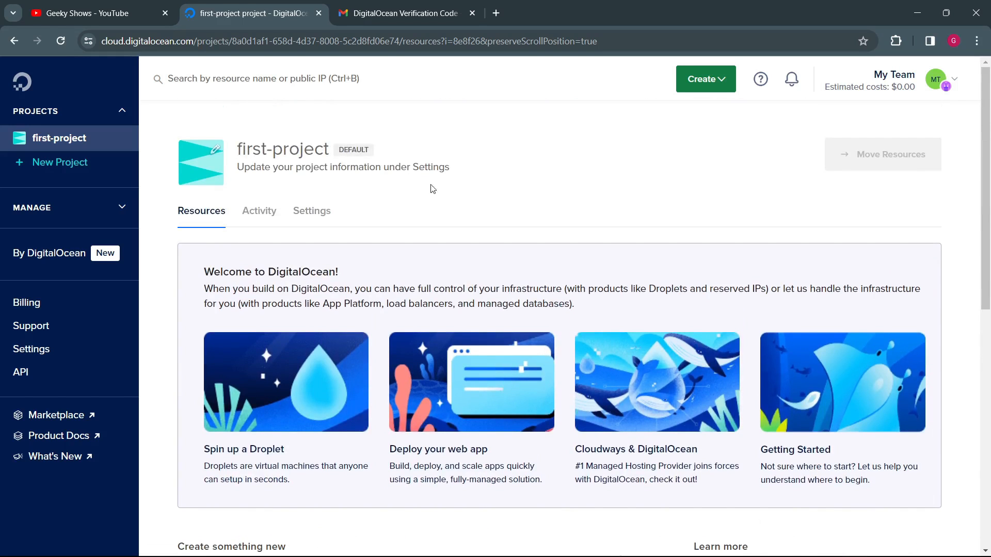
pyautogui.moveTo(247, 150); pyautogui.dragTo(306, 145)
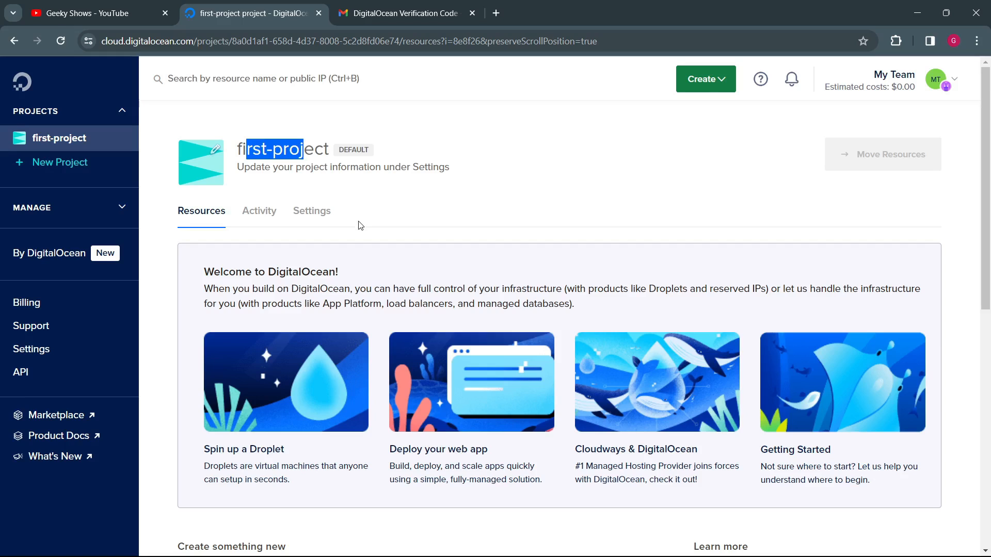
pyautogui.click(497, 194)
pyautogui.moveTo(259, 150); pyautogui.dragTo(316, 150)
pyautogui.click(537, 161)
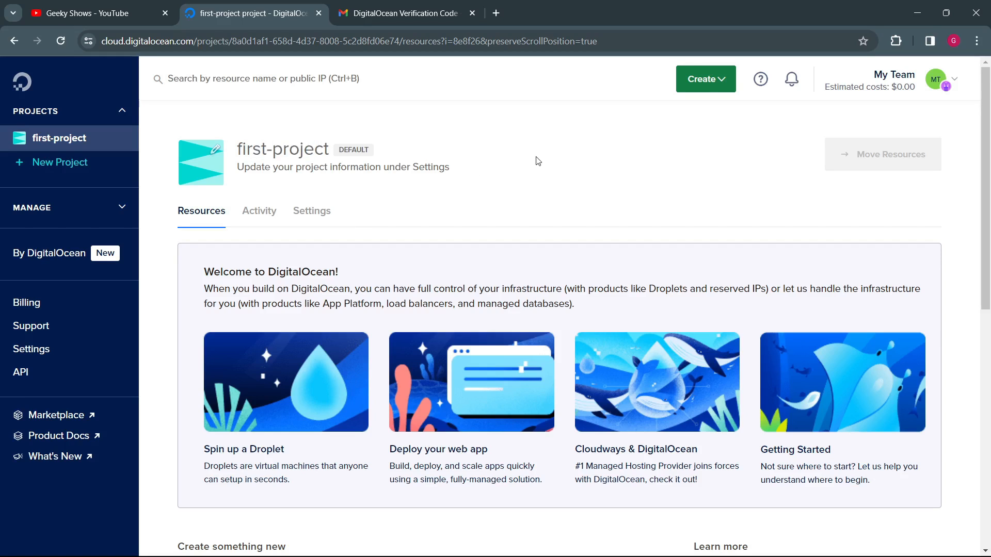
# Step: Display the list of resources that can be created, review it from Droplets to Resource Alerts, and close it
pyautogui.click(726, 81)
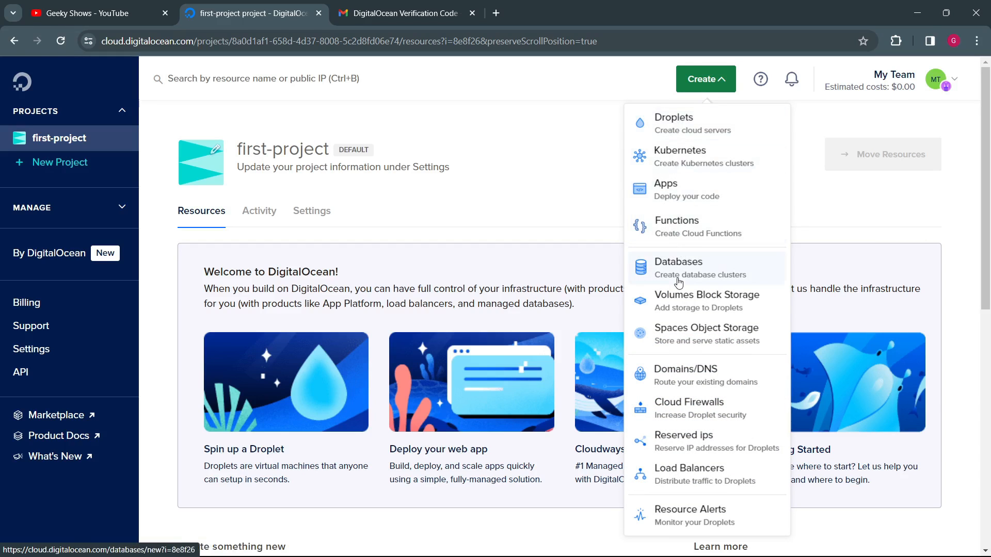
pyautogui.scroll(-1, 704, 490)
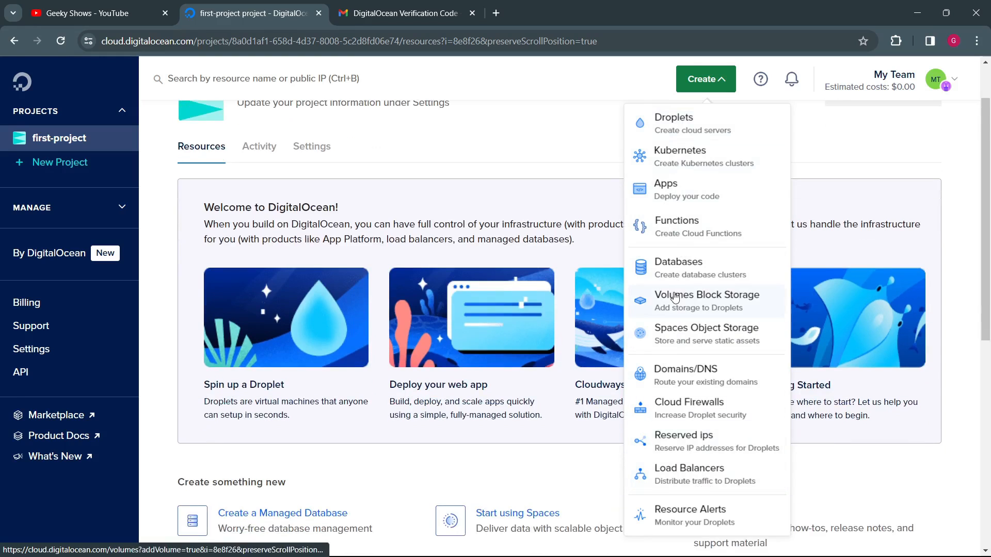
pyautogui.scroll(1, 680, 297)
pyautogui.click(555, 111)
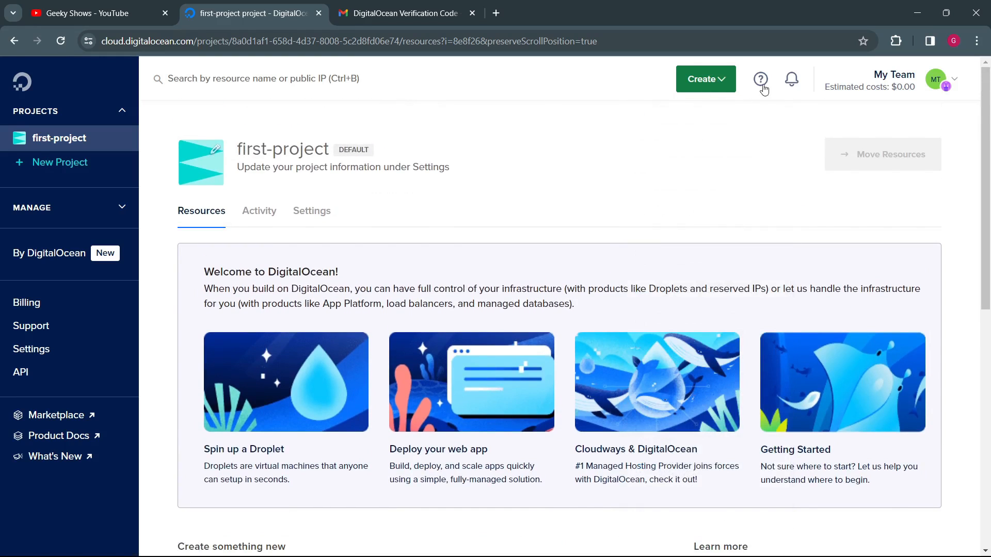
# Step: View the notifications page, go back to the project, and look at the account and sign-out options
pyautogui.click(793, 81)
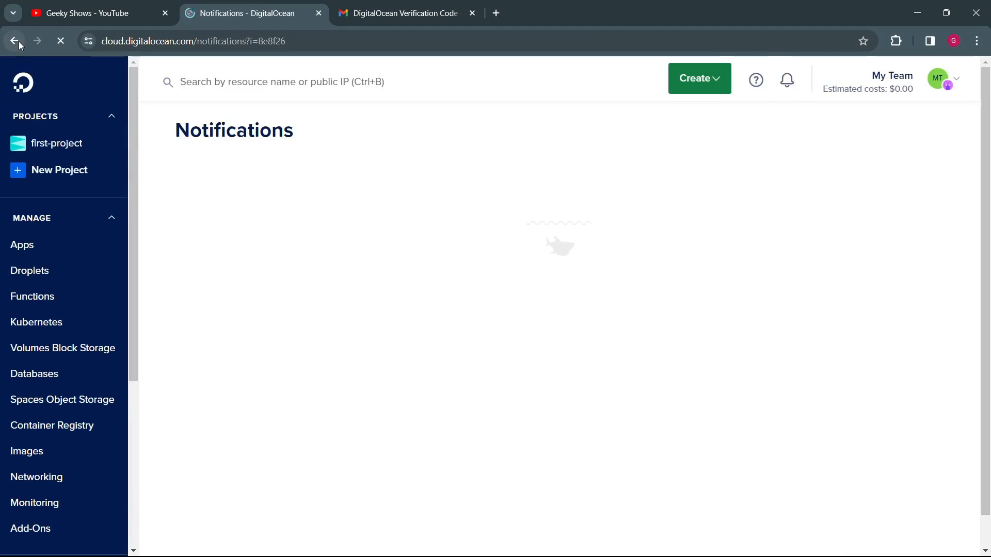
pyautogui.click(19, 42)
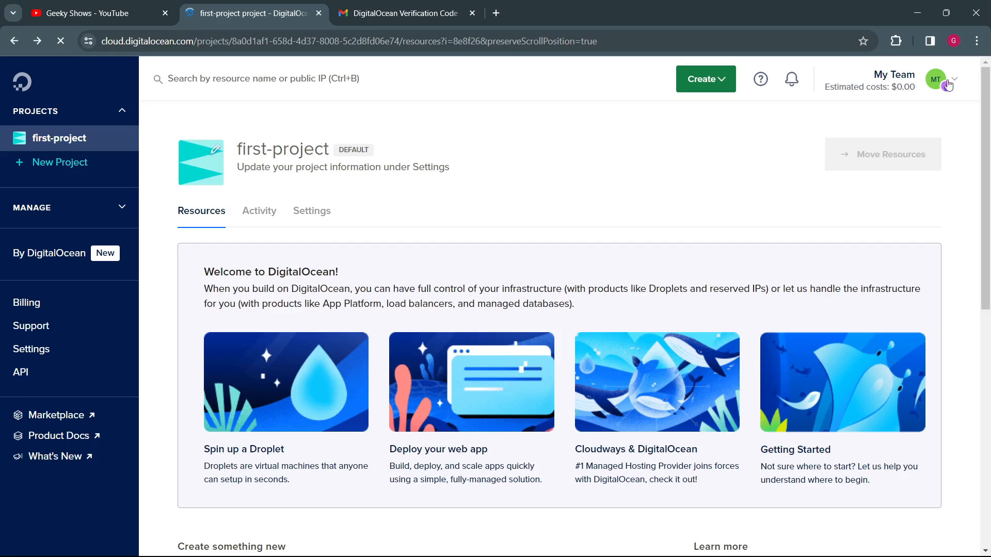
pyautogui.click(955, 81)
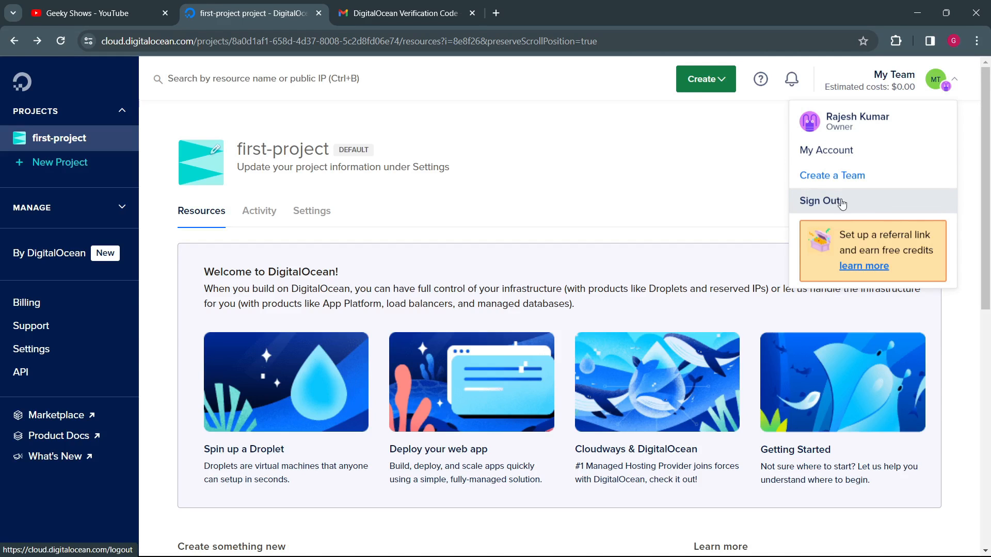
pyautogui.scroll(-6, 451, 276)
pyautogui.scroll(6, 450, 276)
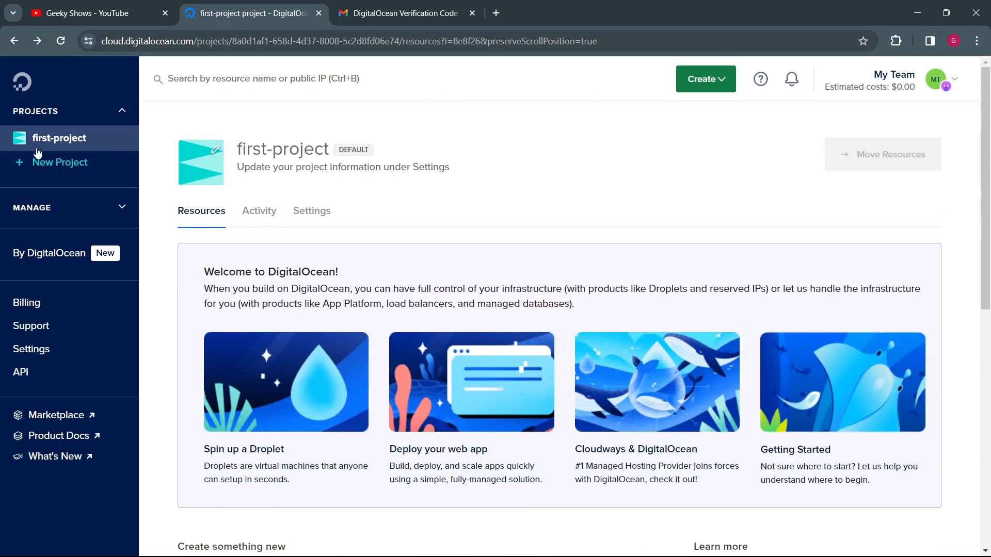
# Step: Start a new project and name it MyGSProject
pyautogui.click(56, 166)
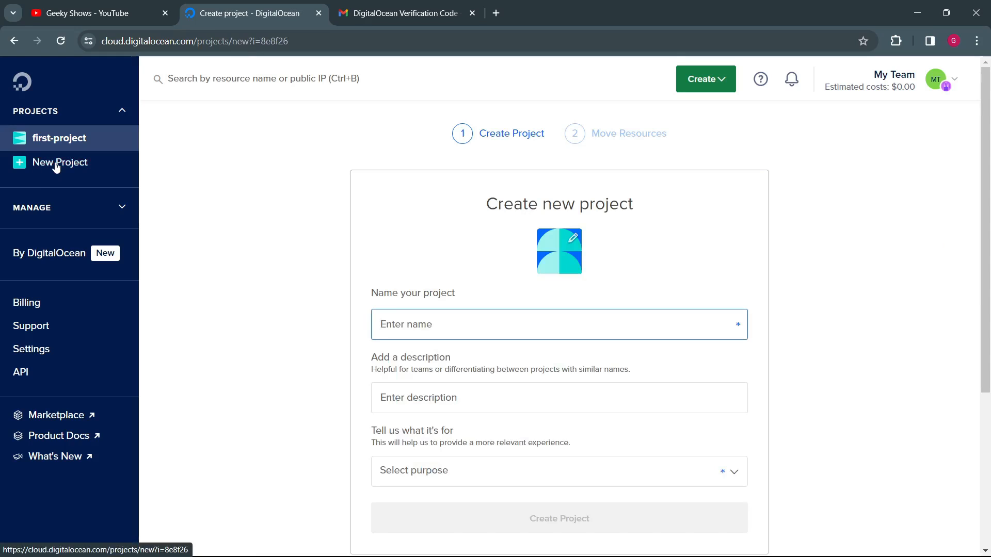
pyautogui.scroll(-1, 622, 331)
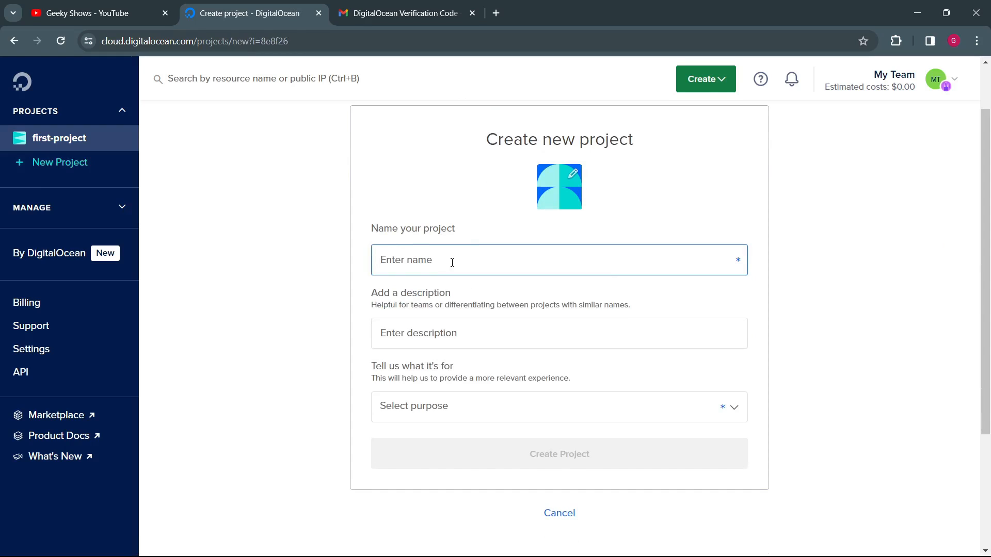
pyautogui.write('MYGSProject')
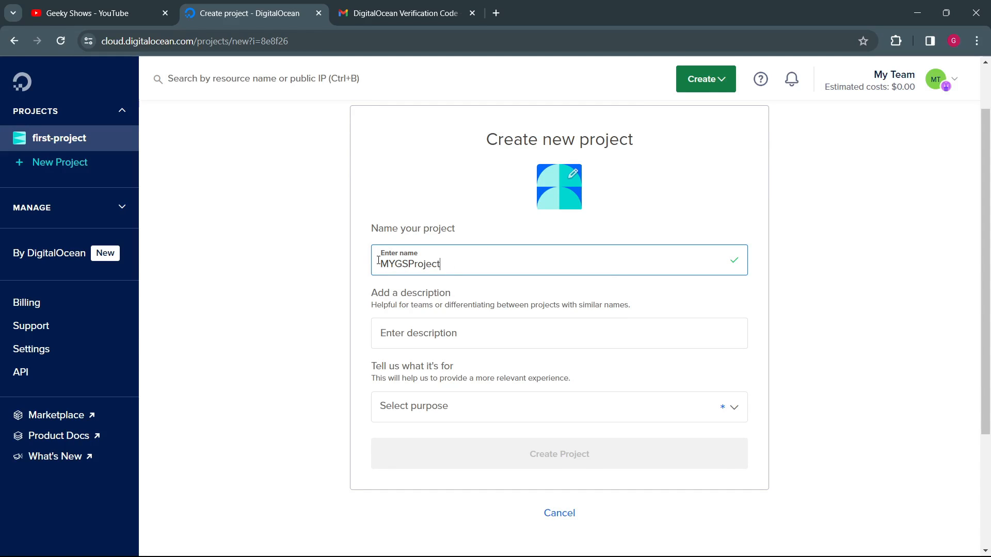
pyautogui.write('y')
# Step: Enter the project description "It will contain all my geekyshows related services"
pyautogui.click(451, 342)
pyautogui.write('It will contain all')
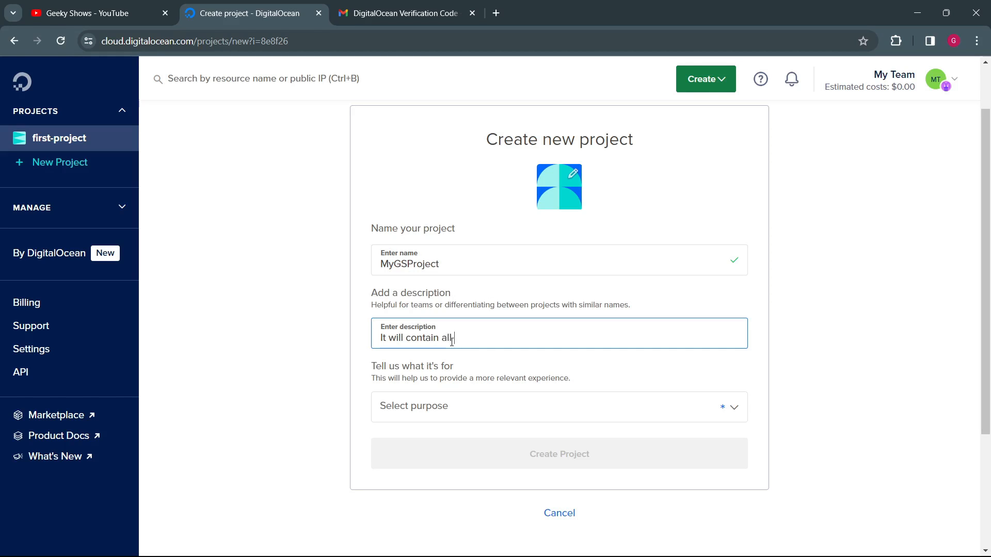
pyautogui.write(' my geekyshows re')
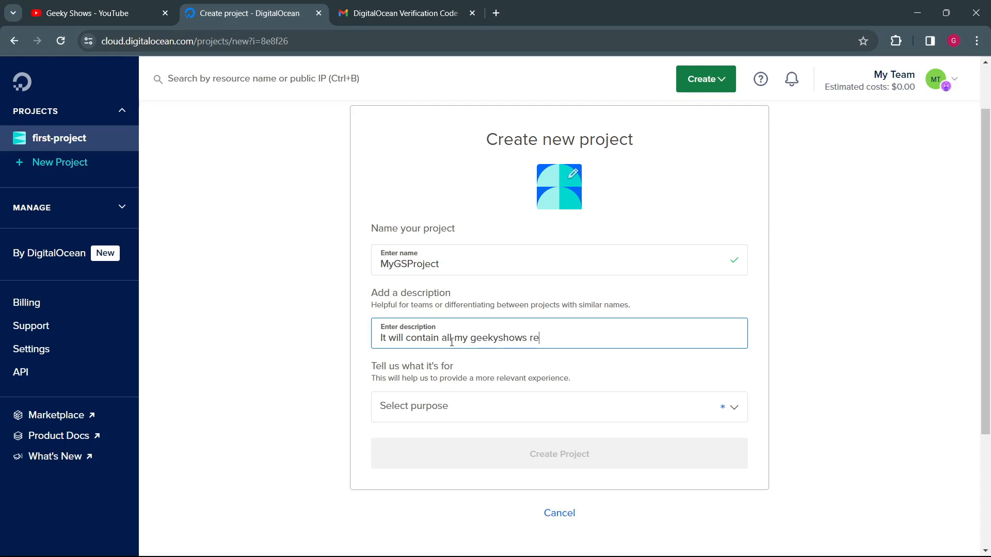
pyautogui.write('lated proje')
pyautogui.write('drople')
pyautogui.press('BackSpace')
pyautogui.write('services')
pyautogui.moveTo(617, 339); pyautogui.dragTo(454, 339)
pyautogui.click(405, 389)
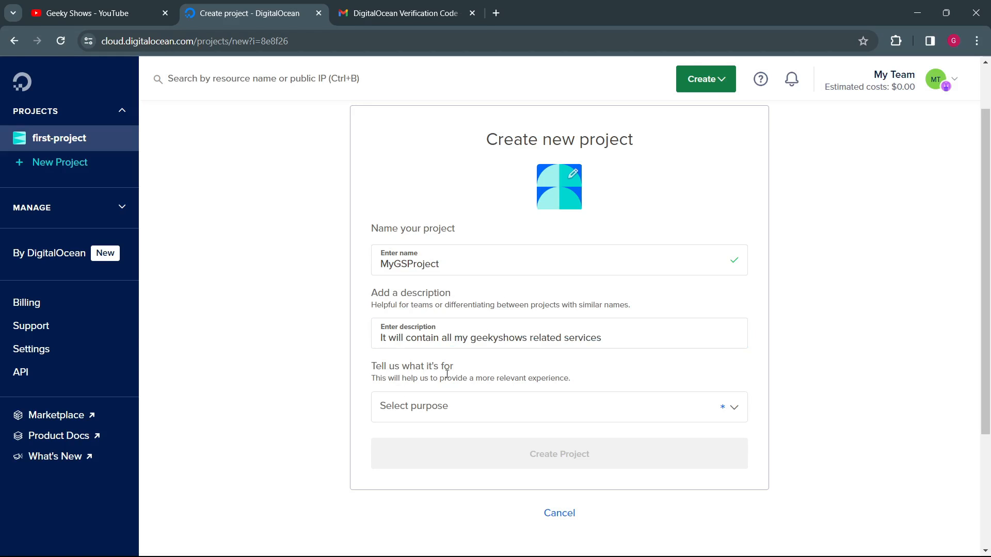
# Step: Set the project's purpose to Web Application, create the project, and skip moving existing resources into it
pyautogui.click(456, 407)
pyautogui.scroll(-2, 308, 423)
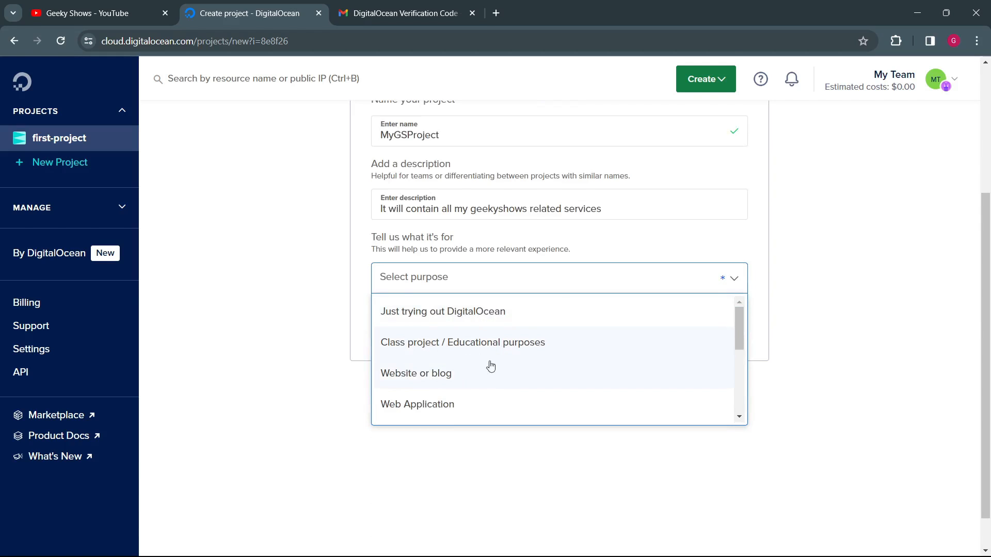
pyautogui.scroll(-1, 464, 398)
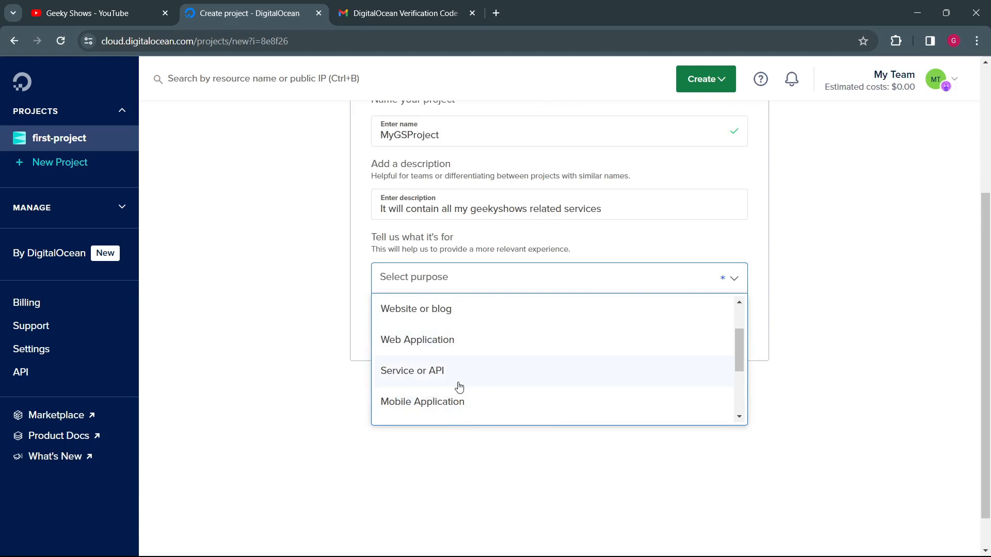
pyautogui.scroll(-2, 459, 387)
pyautogui.scroll(3, 459, 387)
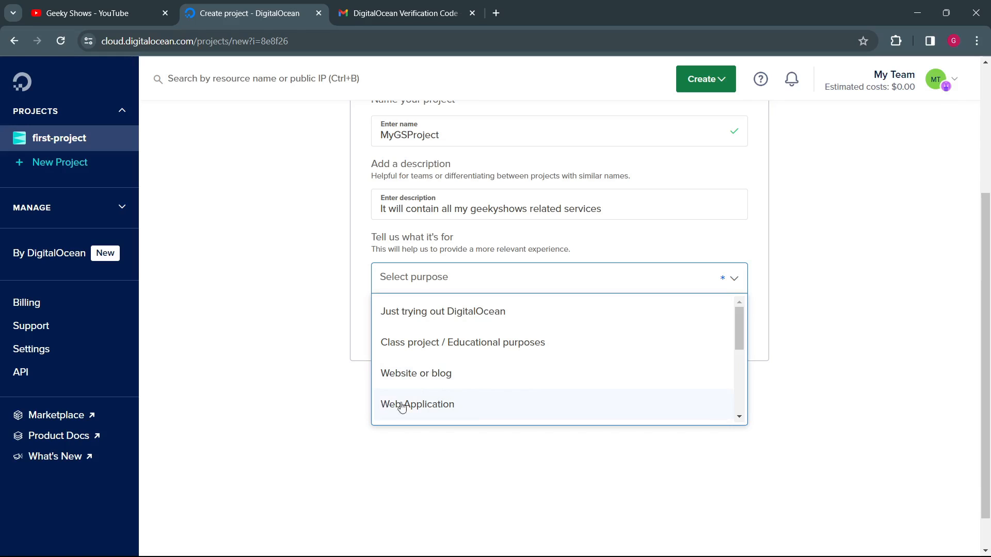
pyautogui.click(402, 405)
pyautogui.click(543, 327)
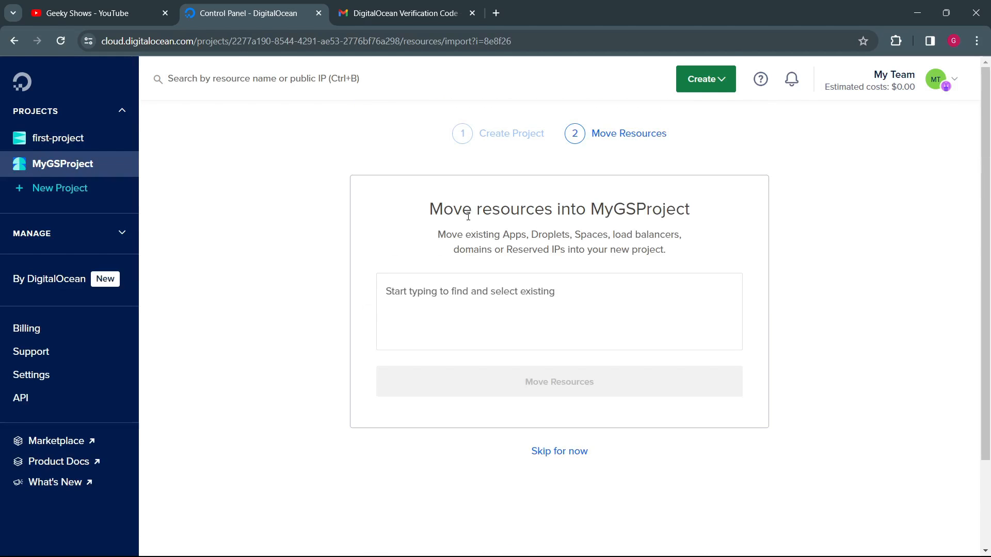
pyautogui.click(564, 454)
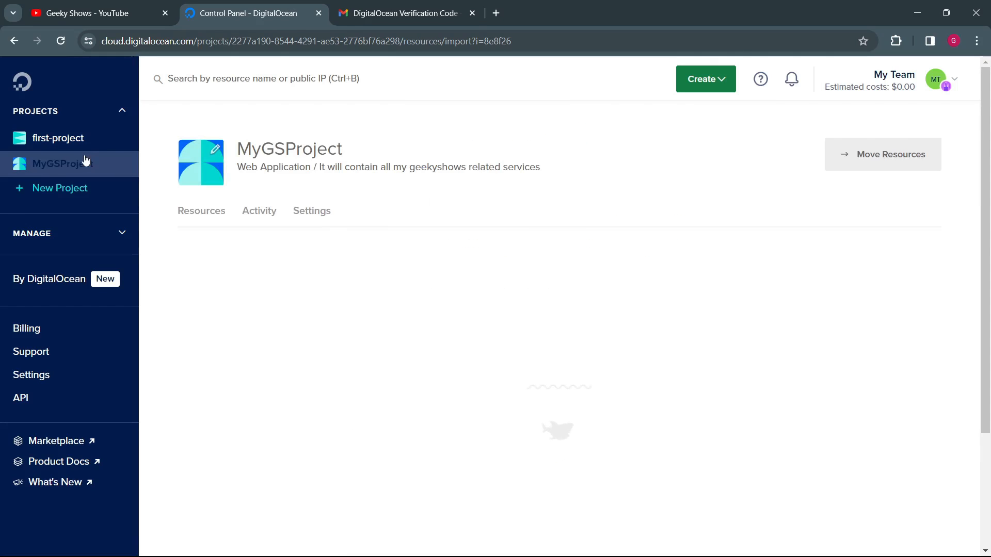
# Step: Look over MyGSProject's resources page and description, and briefly display the list of resources that can be created
pyautogui.click(84, 172)
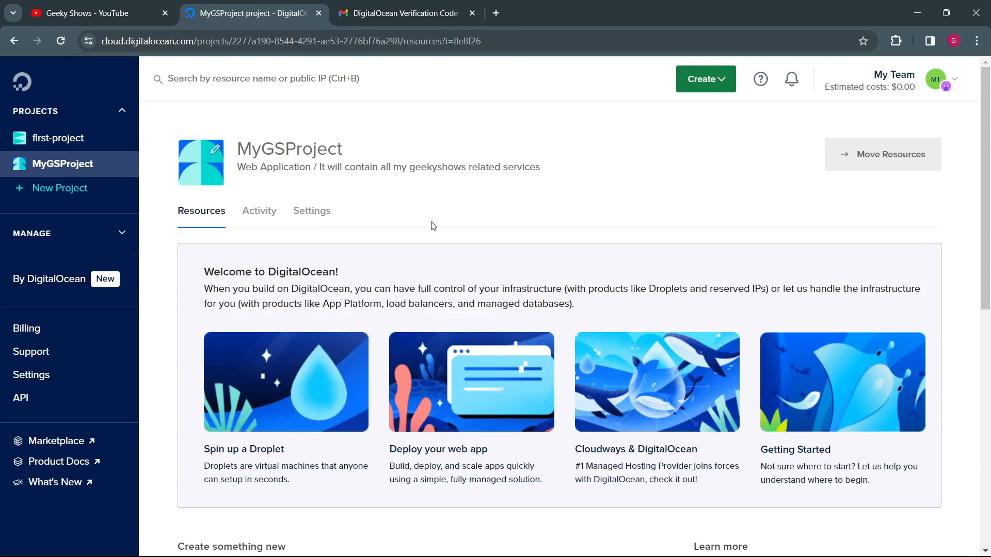
pyautogui.scroll(-10, 442, 263)
pyautogui.scroll(10, 506, 264)
pyautogui.click(729, 84)
pyautogui.tripleClick(509, 187)
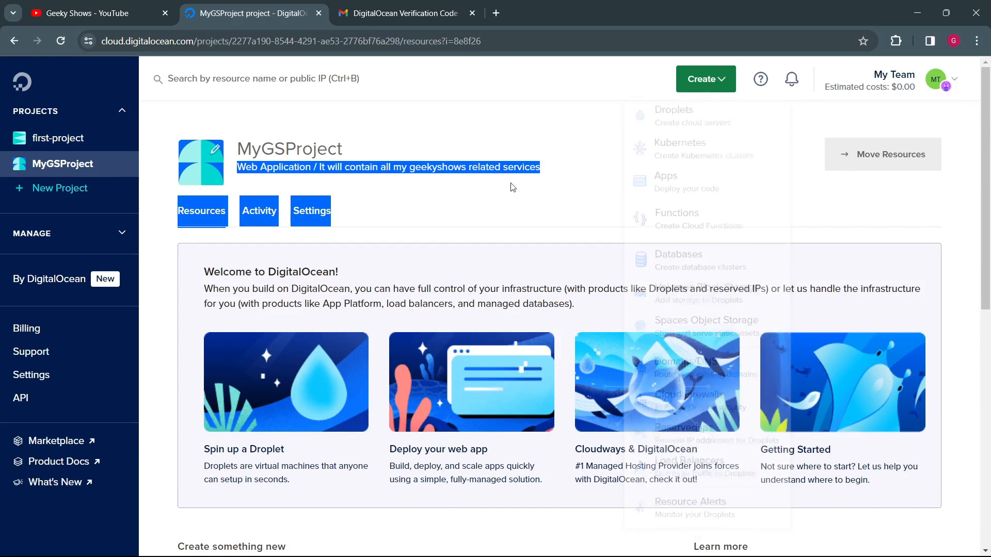
pyautogui.click(499, 166)
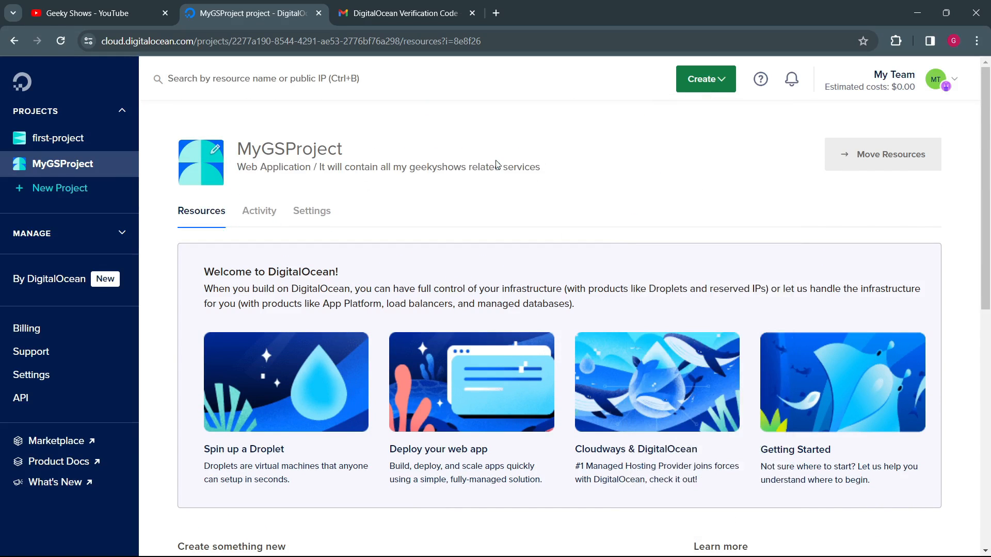
# Step: Mark MyGSProject as the default project in its settings, and leave for its resources page without saving
pyautogui.click(324, 221)
pyautogui.scroll(-5, 282, 266)
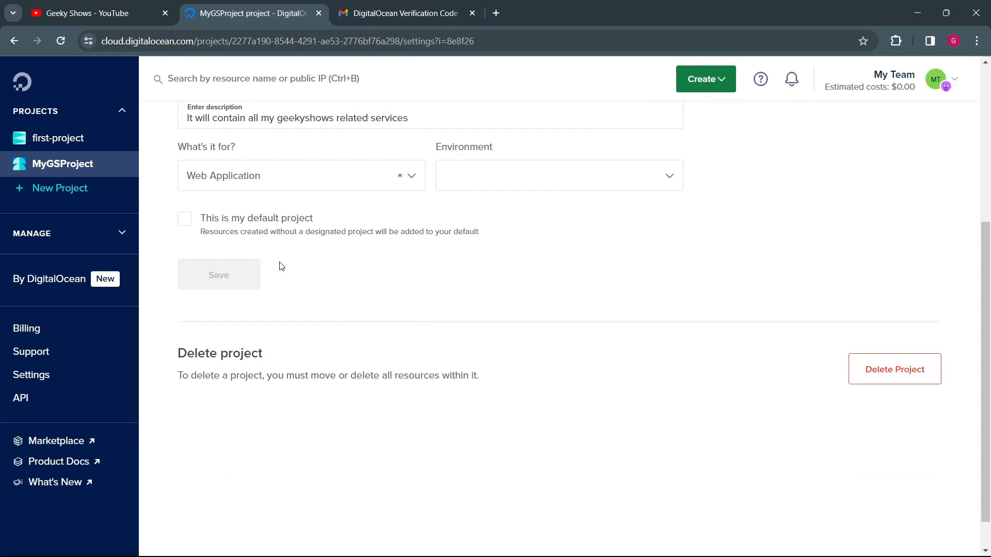
pyautogui.click(184, 219)
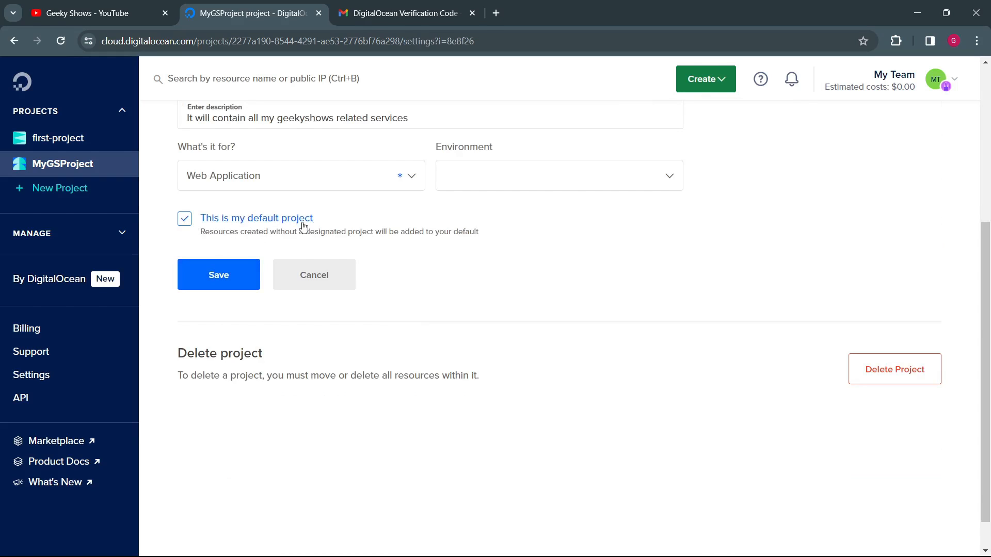
pyautogui.scroll(5, 782, 156)
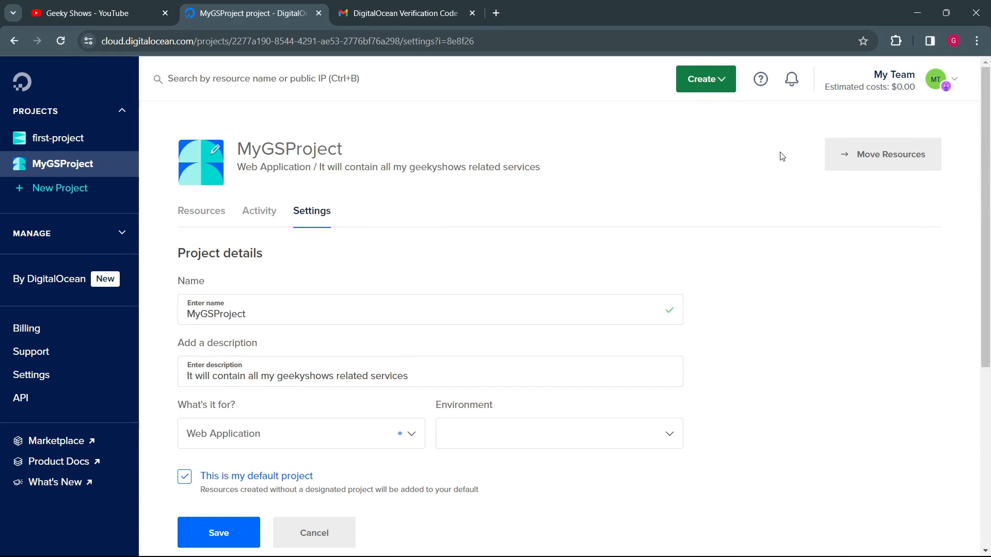
pyautogui.click(71, 166)
pyautogui.click(209, 213)
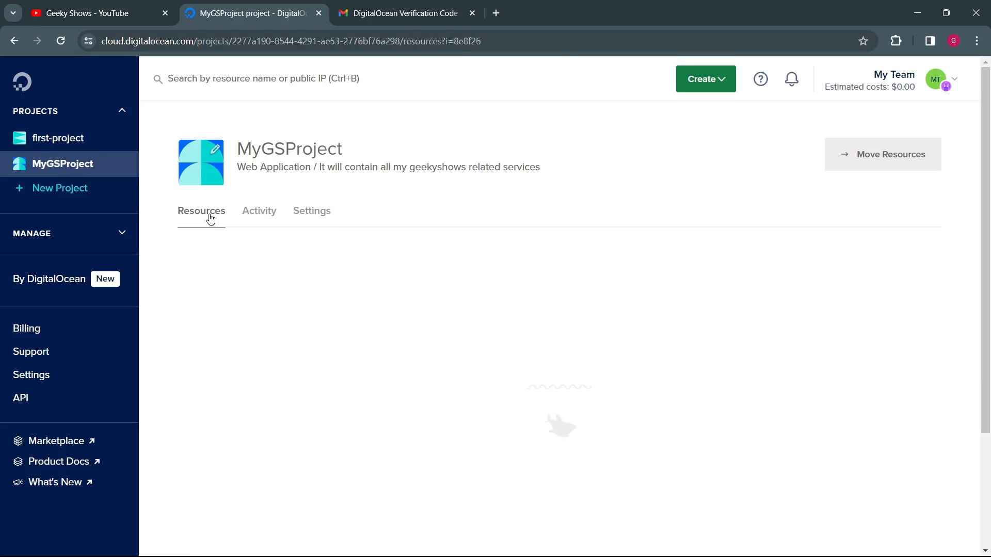
pyautogui.scroll(-7, 435, 347)
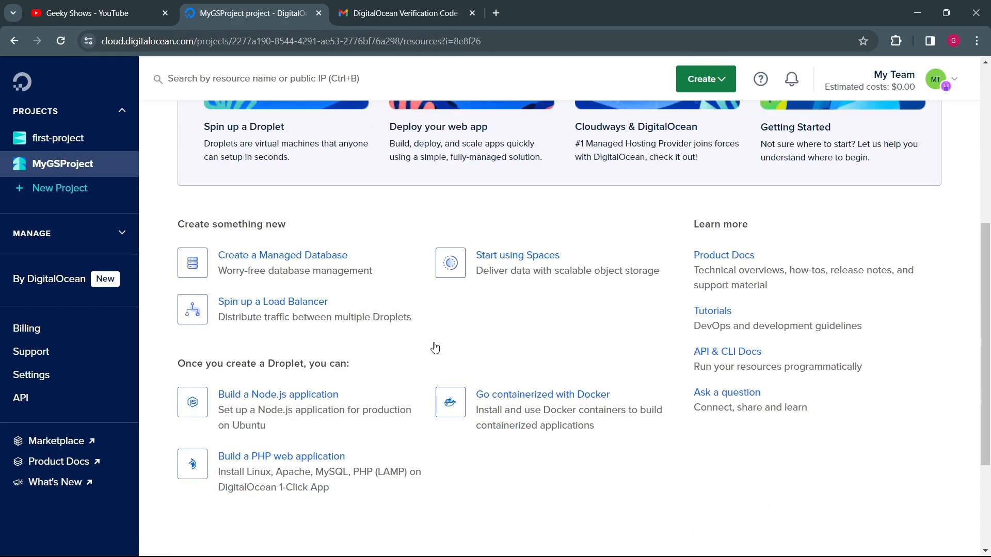
pyautogui.scroll(7, 434, 347)
# Step: Set MyGSProject's environment to Production in its settings and save the change
pyautogui.click(323, 215)
pyautogui.scroll(-5, 310, 358)
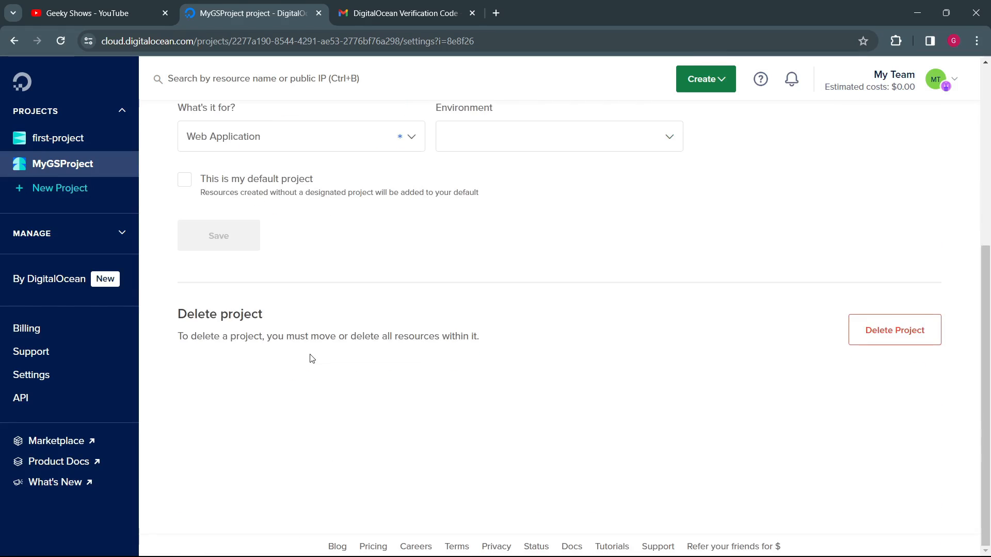
pyautogui.scroll(5, 312, 358)
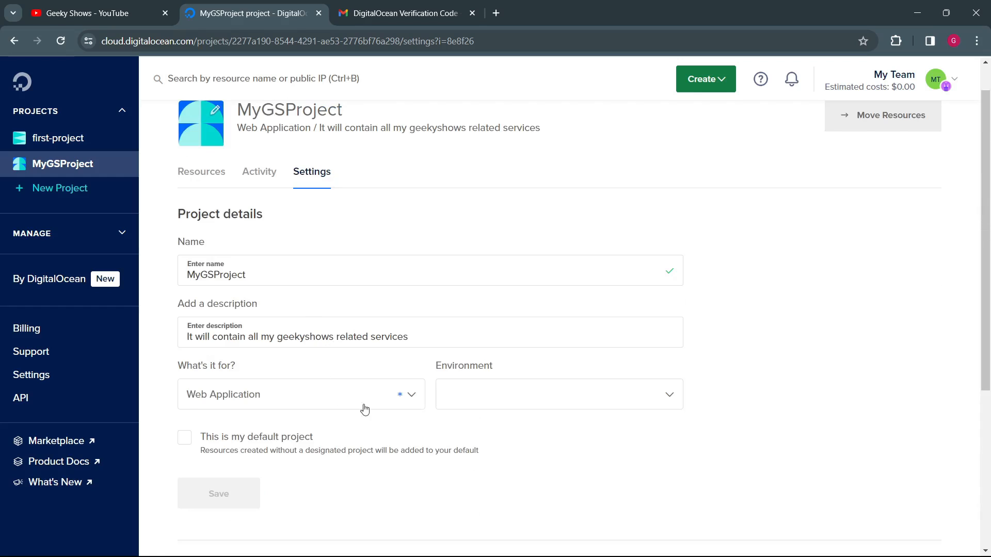
pyautogui.click(517, 401)
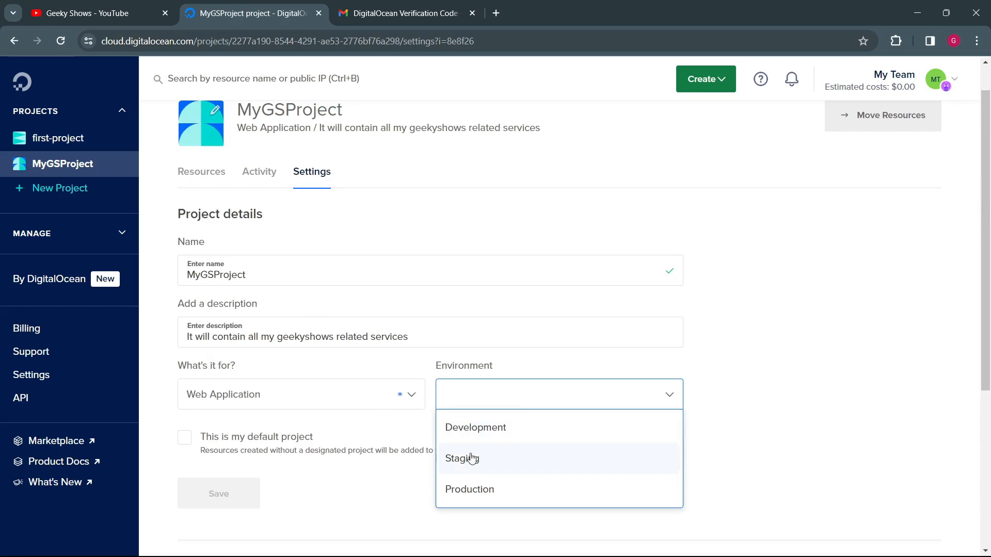
pyautogui.click(338, 296)
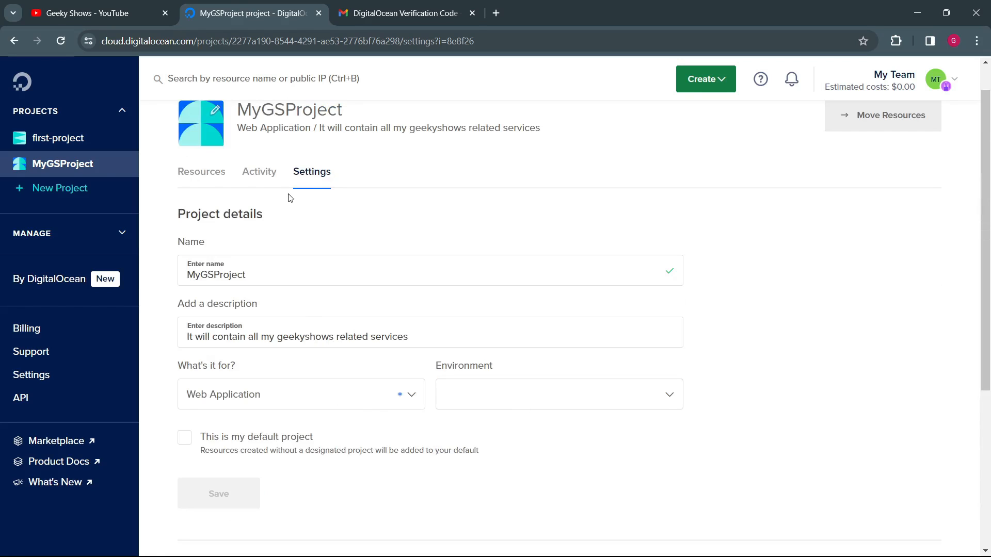
pyautogui.click(532, 400)
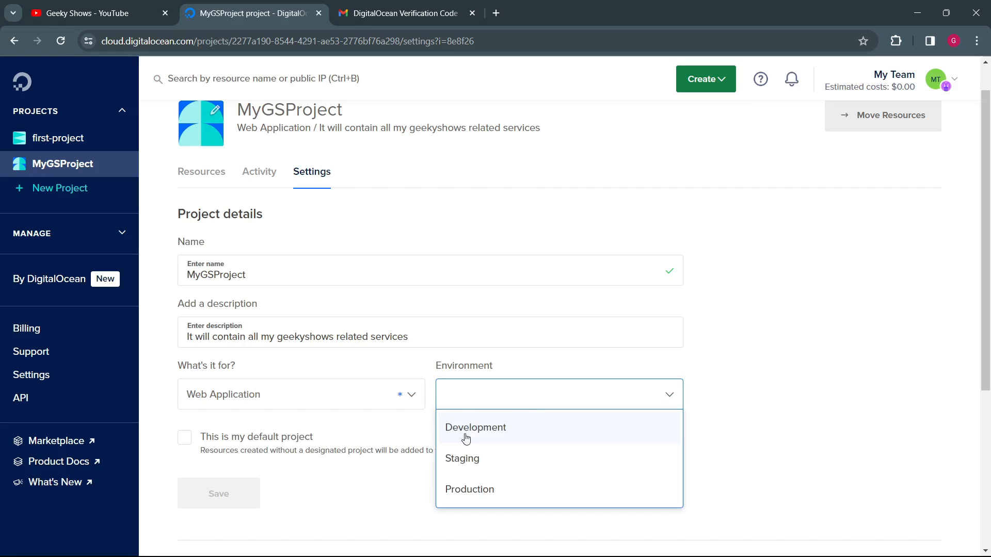
pyautogui.click(469, 493)
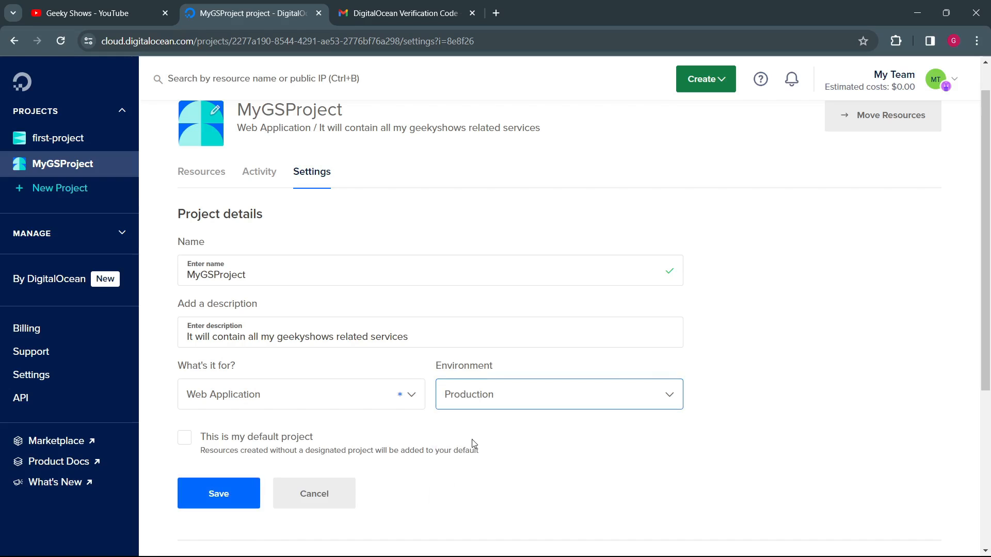
pyautogui.click(248, 490)
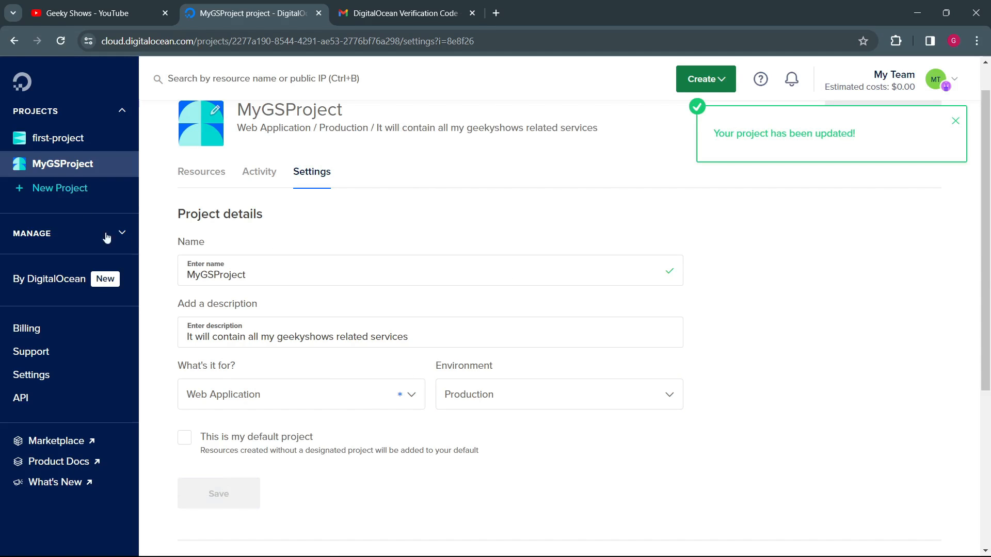
# Step: Look through MyGSProject's resources page again, and expand the Manage group to view its list of services
pyautogui.click(67, 163)
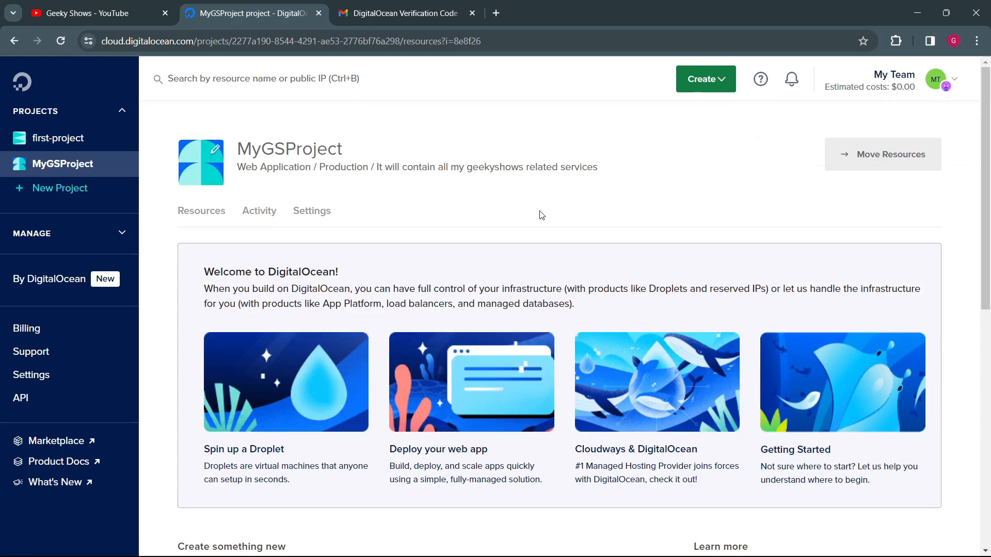
pyautogui.scroll(-2, 542, 216)
pyautogui.scroll(2, 374, 215)
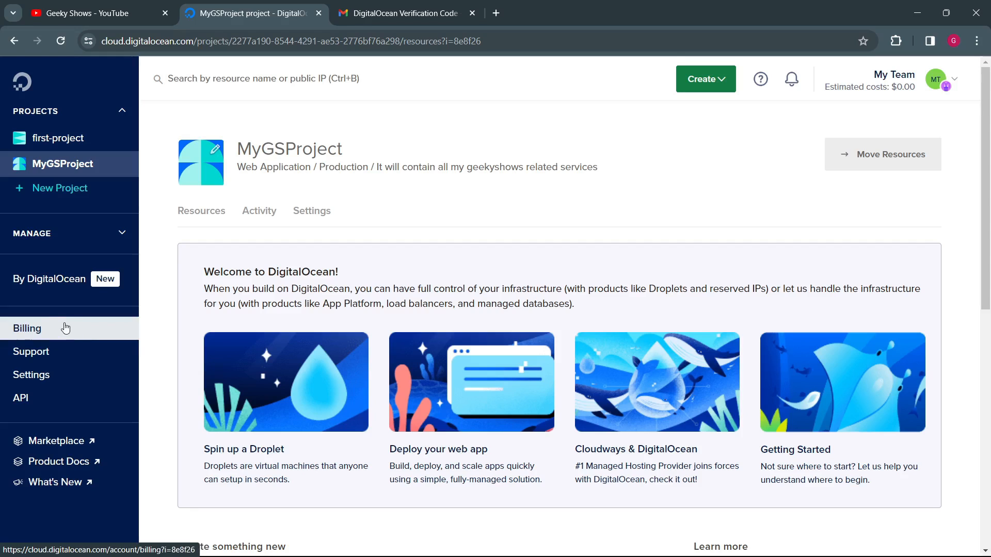
pyautogui.click(102, 242)
pyautogui.scroll(-5, 119, 217)
pyautogui.scroll(4, 77, 233)
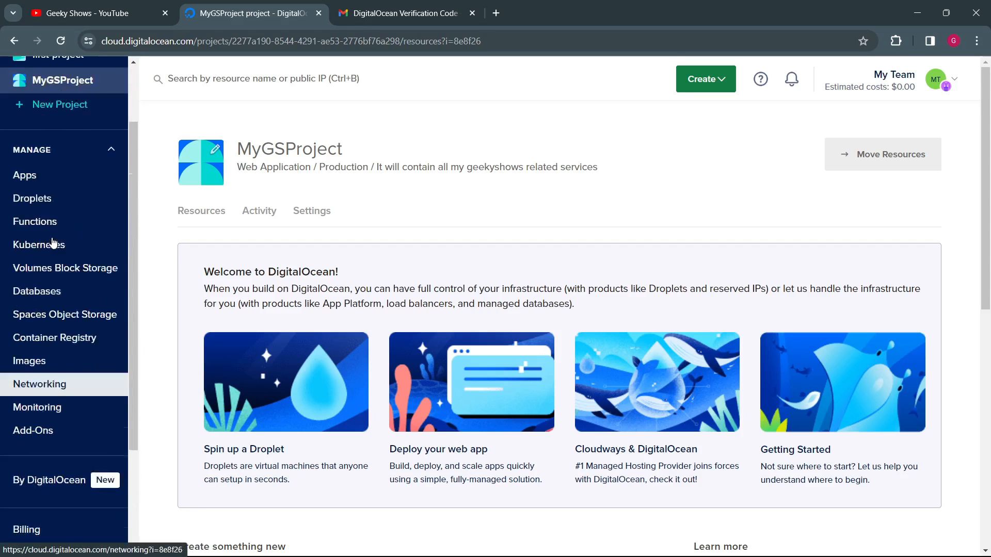
# Step: View the Apps page under Manage and read its "Focus on Code, Not Servers" headline
pyautogui.click(44, 234)
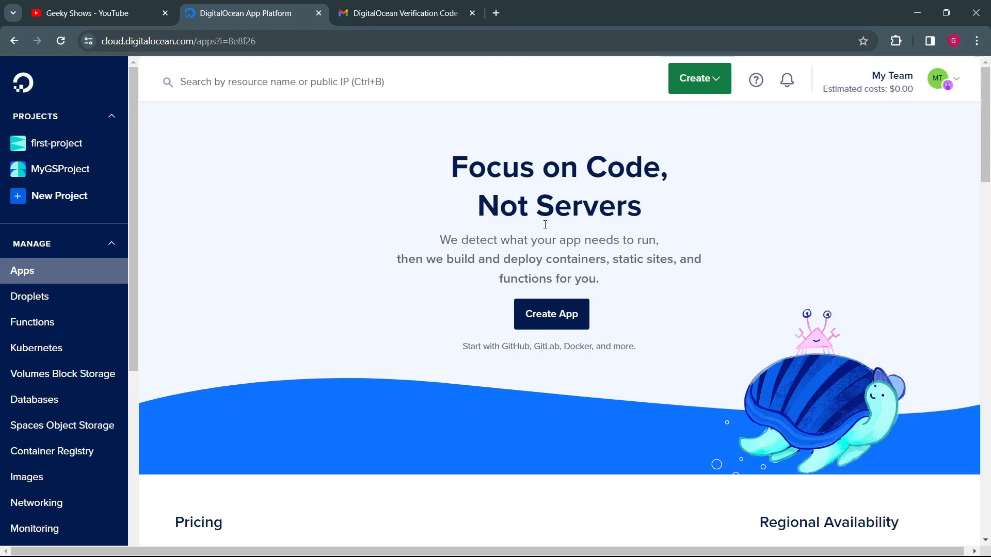
pyautogui.moveTo(522, 174); pyautogui.dragTo(646, 181)
pyautogui.moveTo(555, 206); pyautogui.dragTo(629, 212)
pyautogui.click(631, 215)
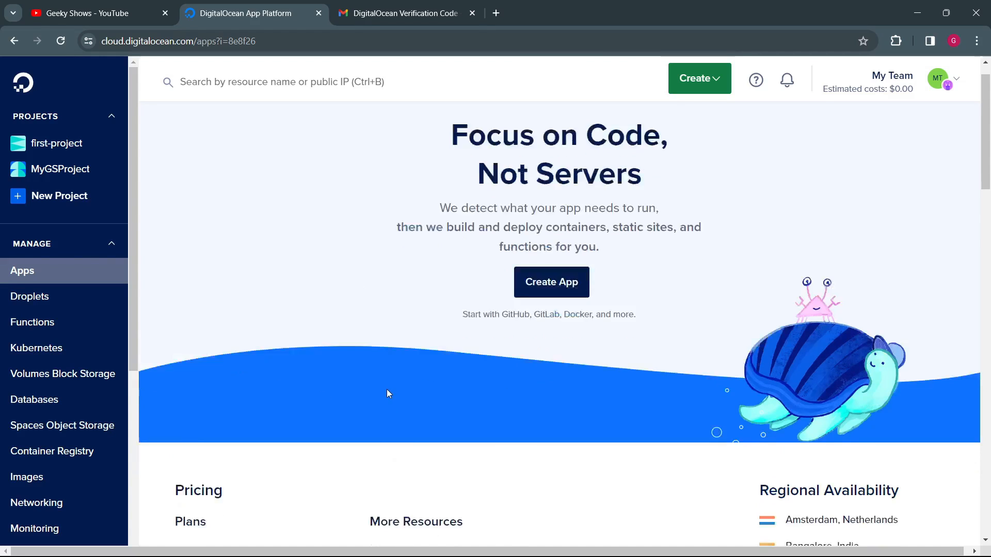
# Step: Read through the App Platform's Starter, Basic and Pro pricing plans, pointing out the Basic and Pro starting prices
pyautogui.scroll(-5, 388, 395)
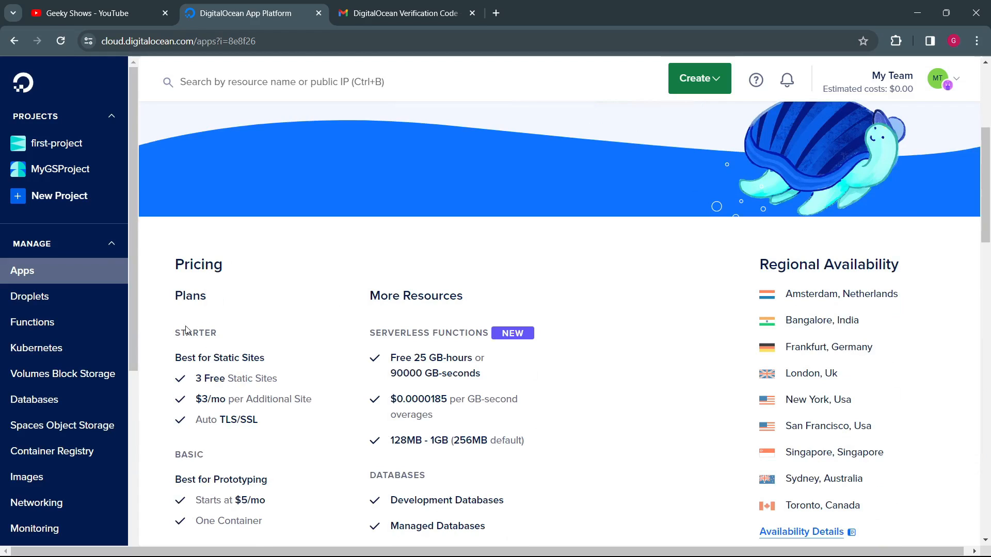
pyautogui.scroll(-1, 209, 343)
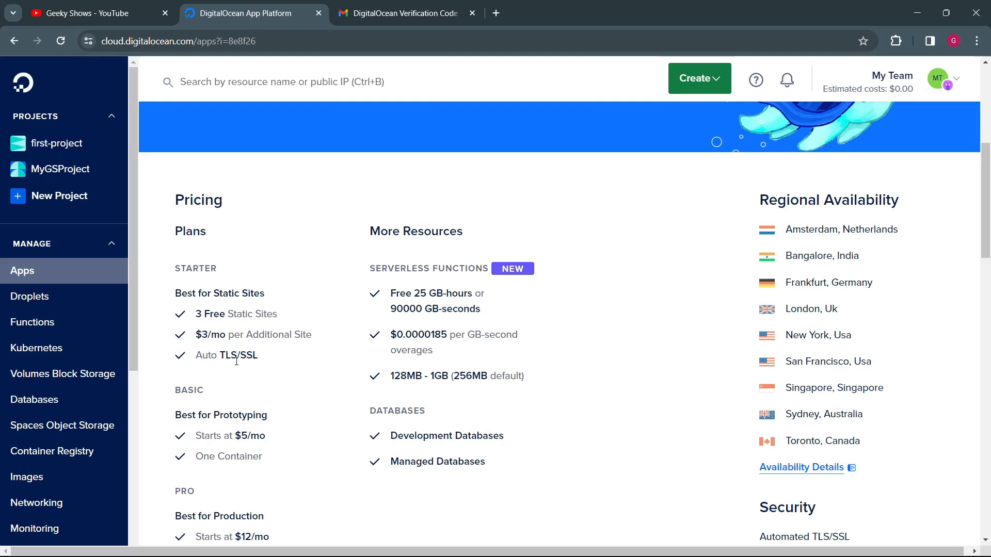
pyautogui.scroll(-3, 217, 351)
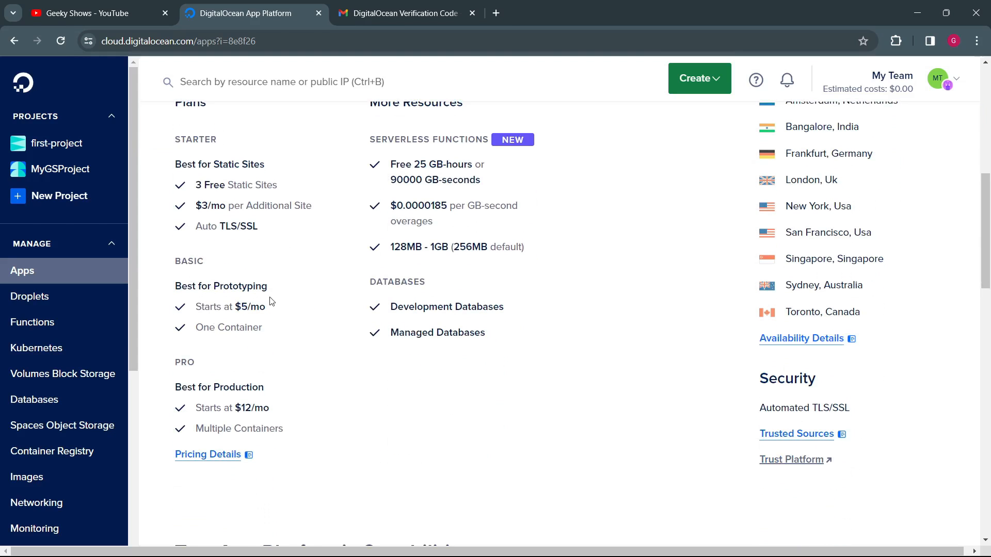
pyautogui.moveTo(235, 308); pyautogui.dragTo(273, 312)
pyautogui.doubleClick(258, 328)
pyautogui.click(257, 360)
pyautogui.doubleClick(215, 384)
pyautogui.moveTo(235, 408); pyautogui.dragTo(296, 409)
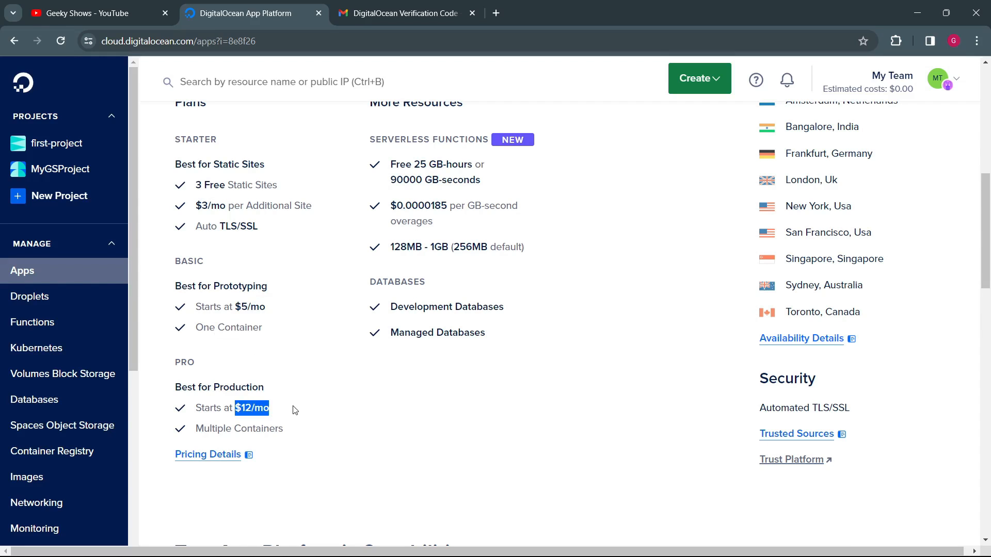
# Step: Point out the Multiple Containers feature in the App Platform's Pro plan
pyautogui.click(236, 428)
pyautogui.moveTo(236, 428); pyautogui.dragTo(293, 432)
pyautogui.click(320, 421)
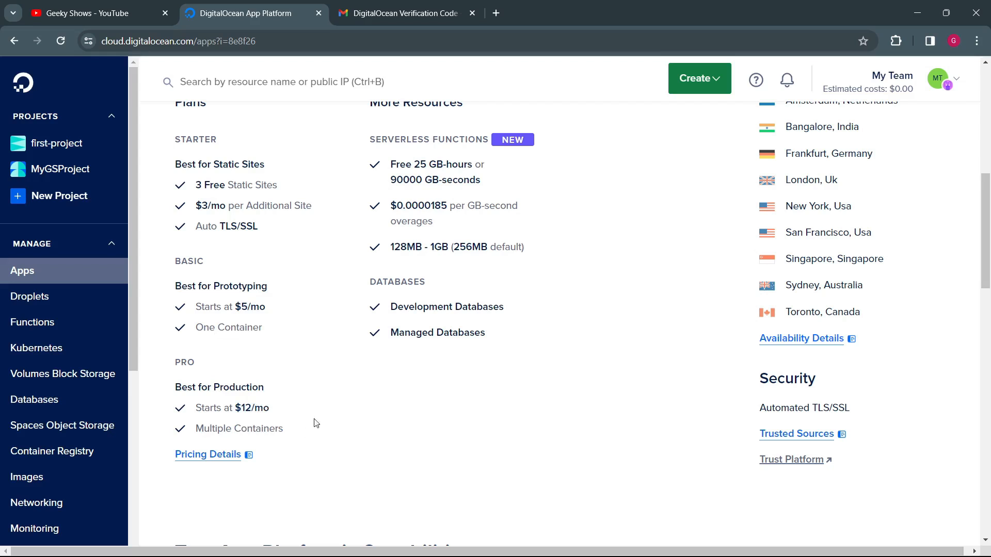
# Step: Read through the More Resources pricing, highlighting the Serverless Functions free allowance and overage rate, and view the database options
pyautogui.scroll(4, 234, 458)
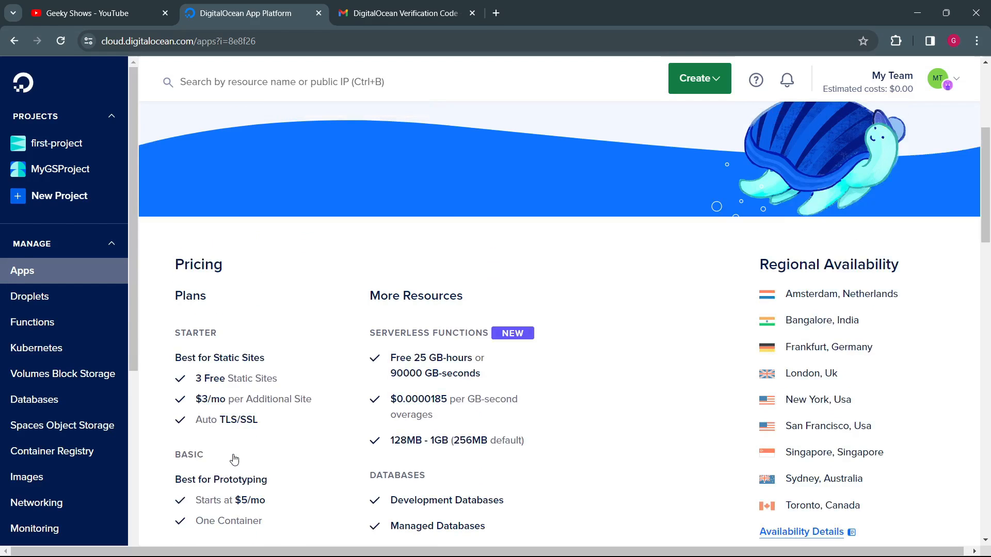
pyautogui.scroll(-1, 234, 458)
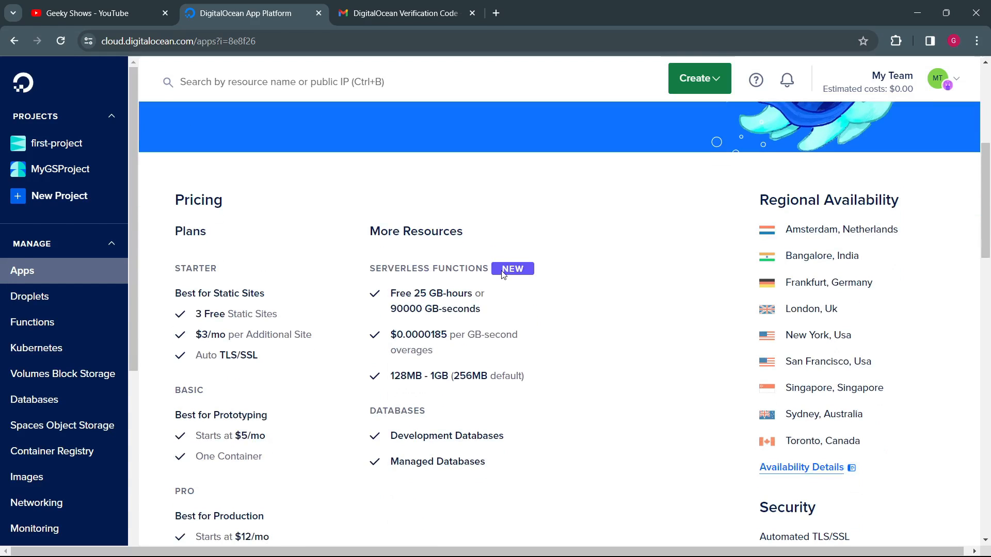
pyautogui.moveTo(393, 295); pyautogui.dragTo(501, 315)
pyautogui.click(507, 316)
pyautogui.moveTo(400, 333); pyautogui.dragTo(446, 355)
pyautogui.click(459, 352)
pyautogui.scroll(-2, 424, 400)
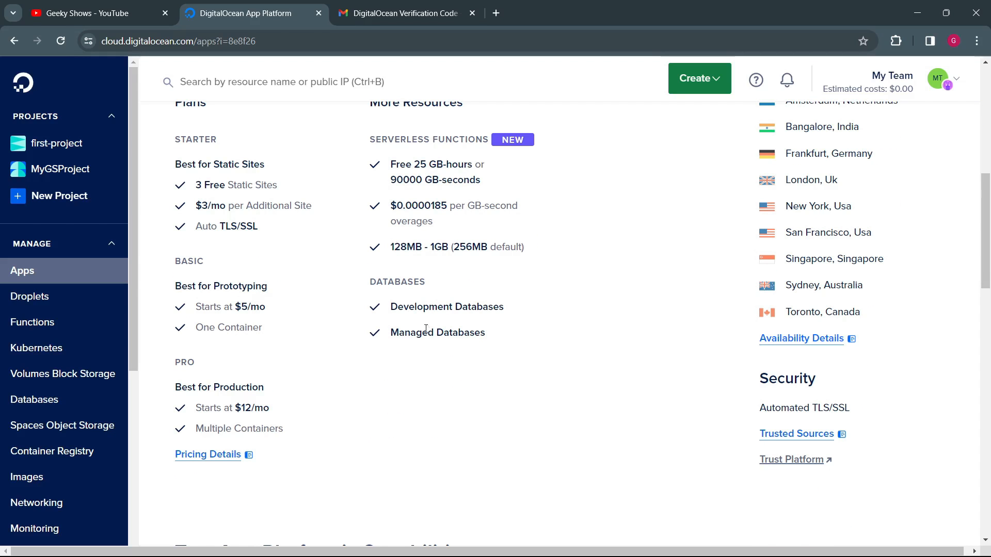
# Step: Return to the Apps page's "Focus on Code, Not Servers" headline and highlight its wording
pyautogui.scroll(7, 426, 329)
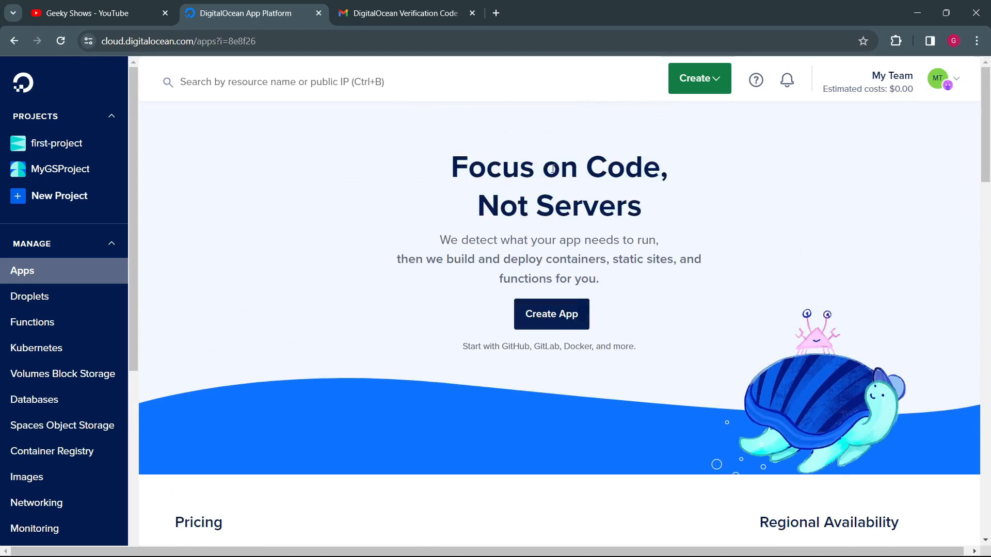
pyautogui.moveTo(551, 170); pyautogui.dragTo(674, 166)
pyautogui.click(646, 236)
# Step: Review the App Platform's Regional Availability list, highlighting the locations from Amsterdam through Toronto
pyautogui.scroll(-6, 576, 389)
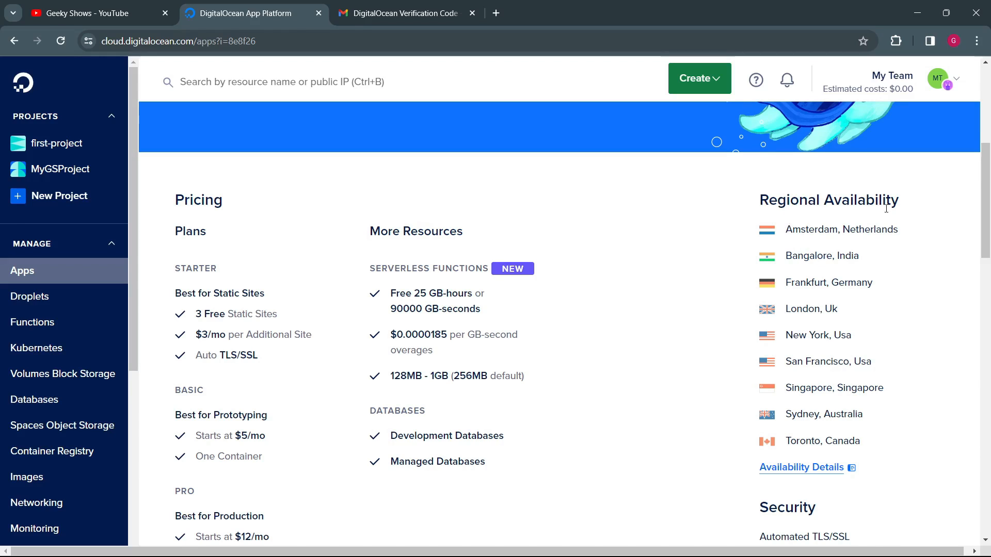
pyautogui.moveTo(828, 229); pyautogui.dragTo(862, 282)
pyautogui.moveTo(831, 335); pyautogui.dragTo(842, 441)
pyautogui.click(739, 423)
# Step: Highlight Automated TLS/SSL in the Security section and view the sample apps under Test App Platform's Capabilities
pyautogui.scroll(-1, 802, 470)
pyautogui.scroll(-3, 803, 471)
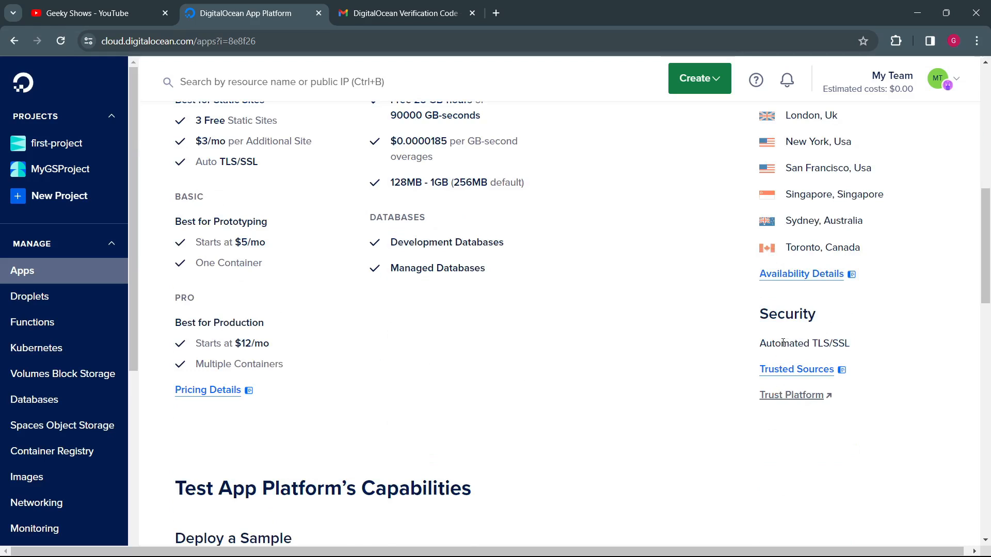
pyautogui.moveTo(783, 344); pyautogui.dragTo(867, 343)
pyautogui.click(869, 343)
pyautogui.scroll(-5, 595, 418)
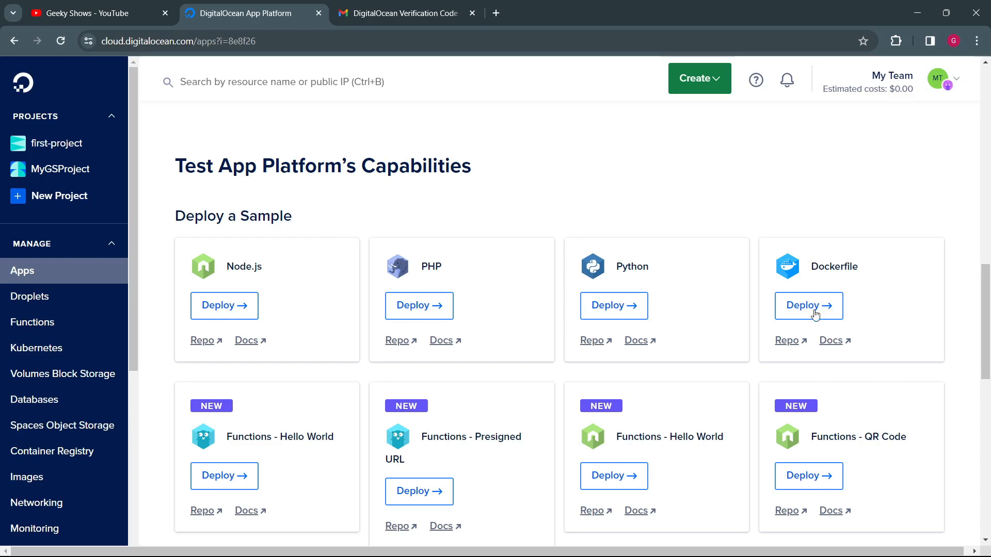
# Step: Browse the remaining App Platform samples and highlight the "Learn How App Platform Works" heading, returning to the page's start
pyautogui.scroll(-3, 697, 333)
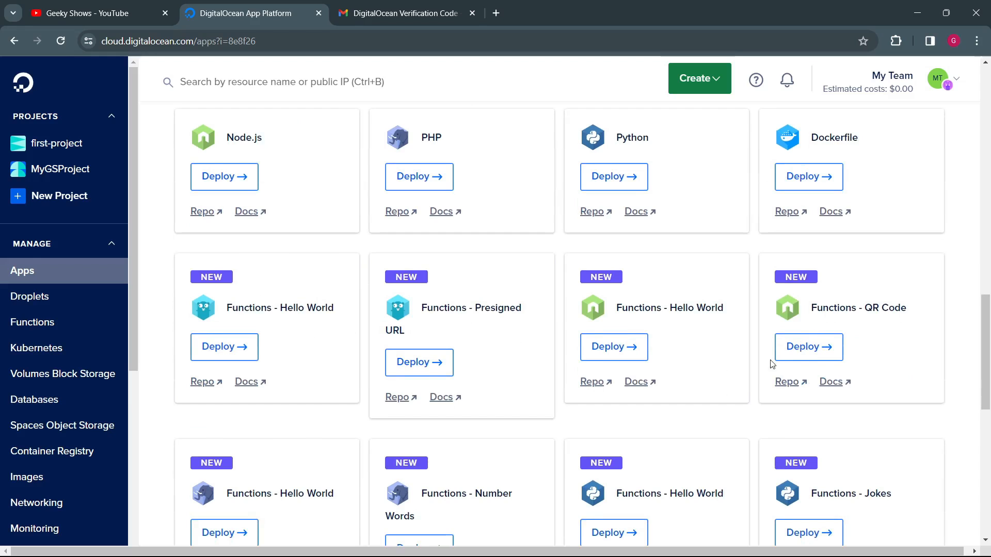
pyautogui.scroll(-5, 758, 367)
pyautogui.scroll(-6, 319, 410)
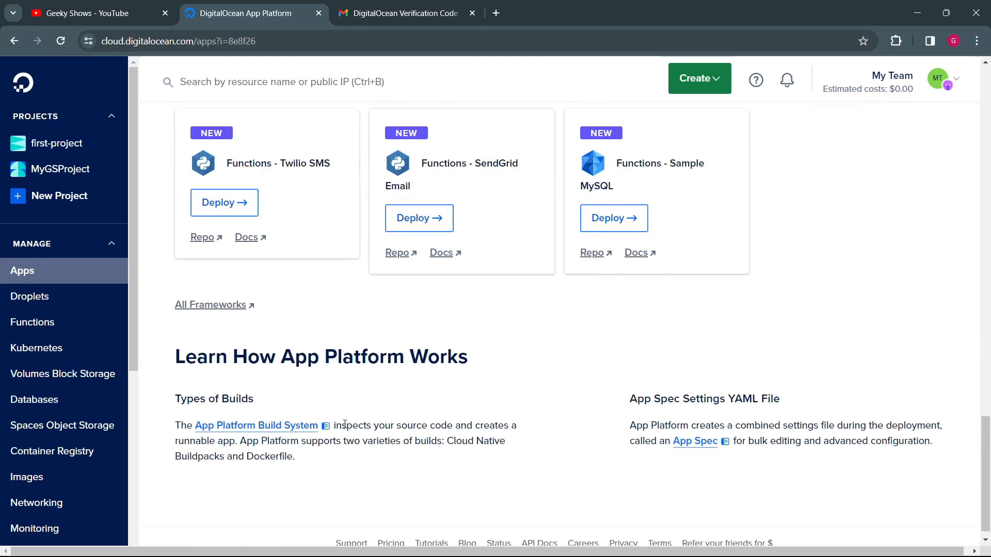
pyautogui.moveTo(216, 344); pyautogui.dragTo(482, 358)
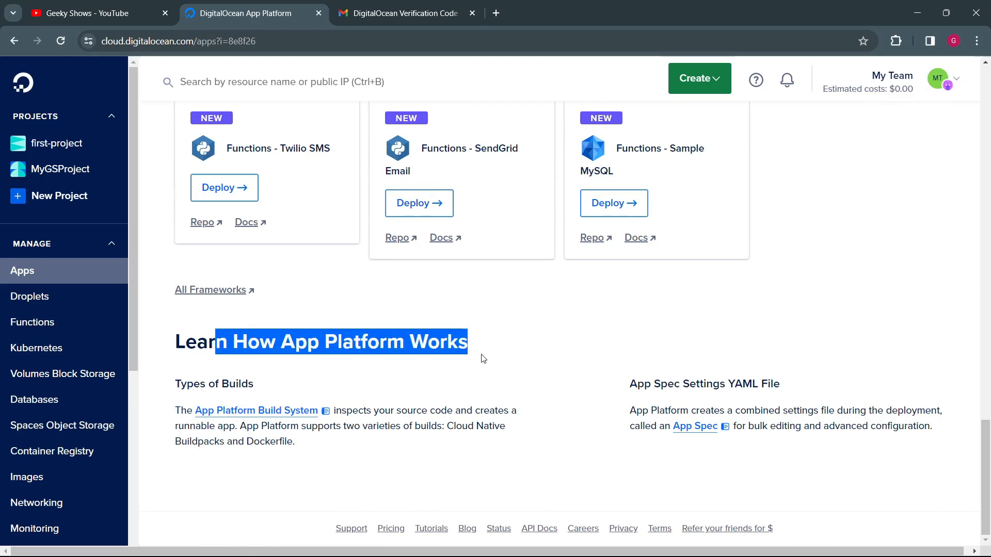
pyautogui.click(534, 372)
pyautogui.scroll(15, 534, 371)
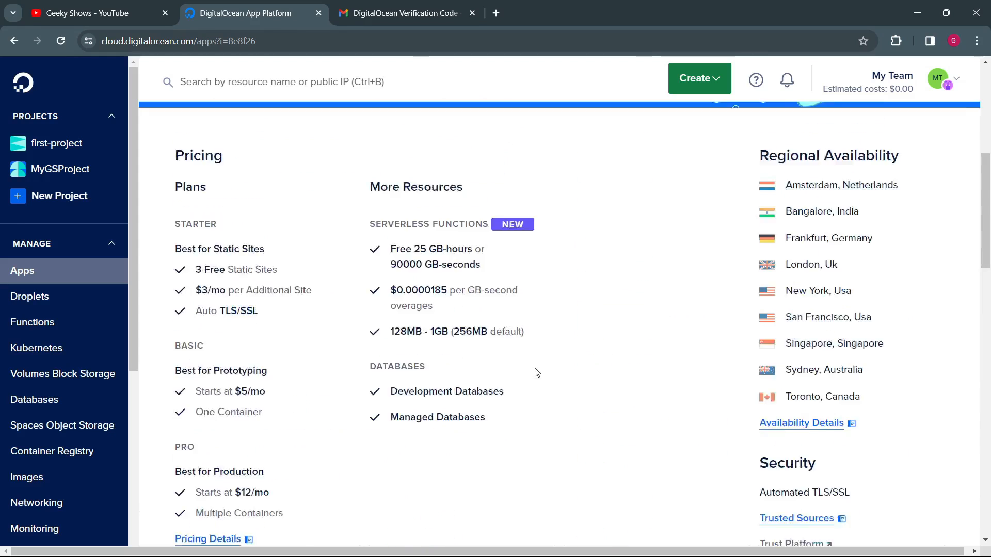
pyautogui.scroll(1, 537, 372)
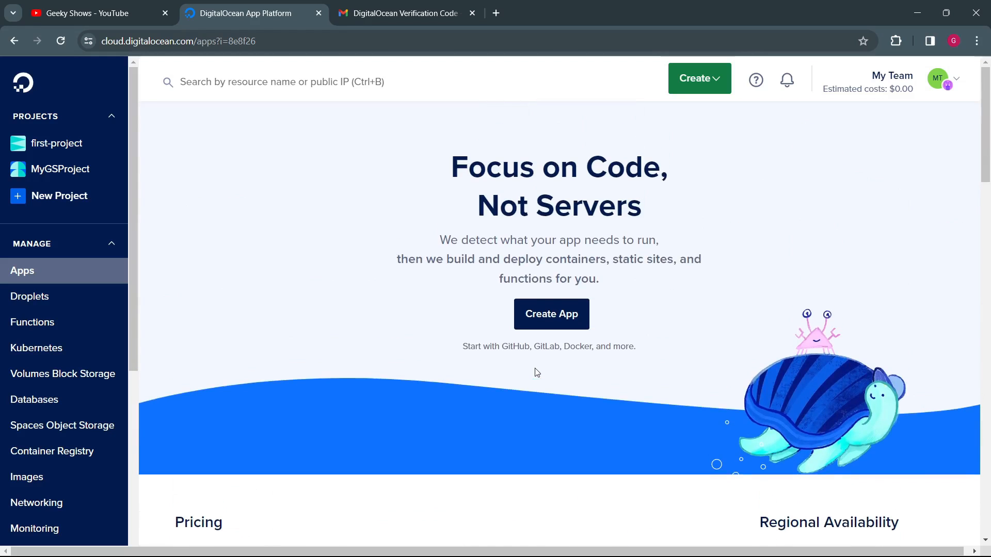
# Step: View the Droplets page and highlight the wording that describes Droplets as Linux-based virtual machines
pyautogui.click(55, 297)
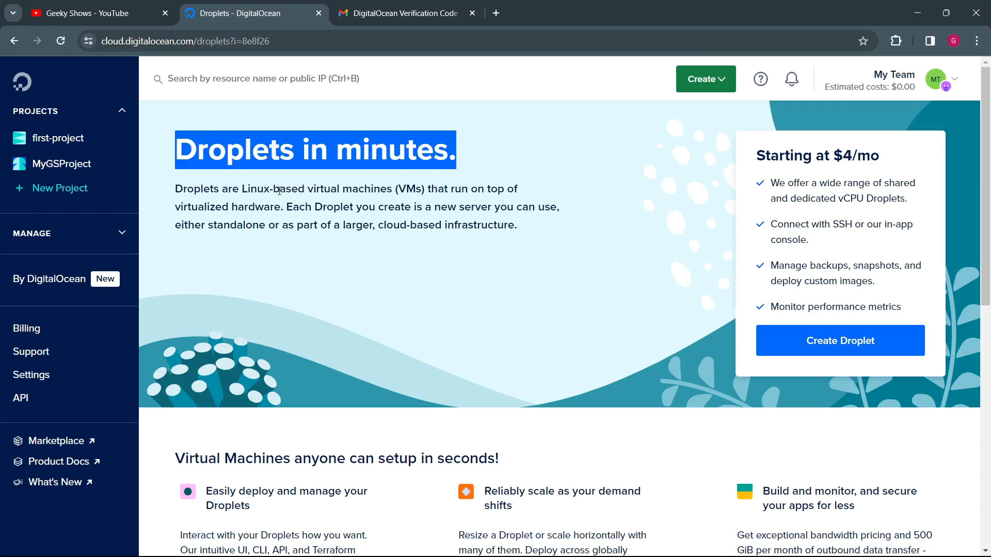
pyautogui.moveTo(279, 191); pyautogui.dragTo(404, 193)
pyautogui.click(404, 195)
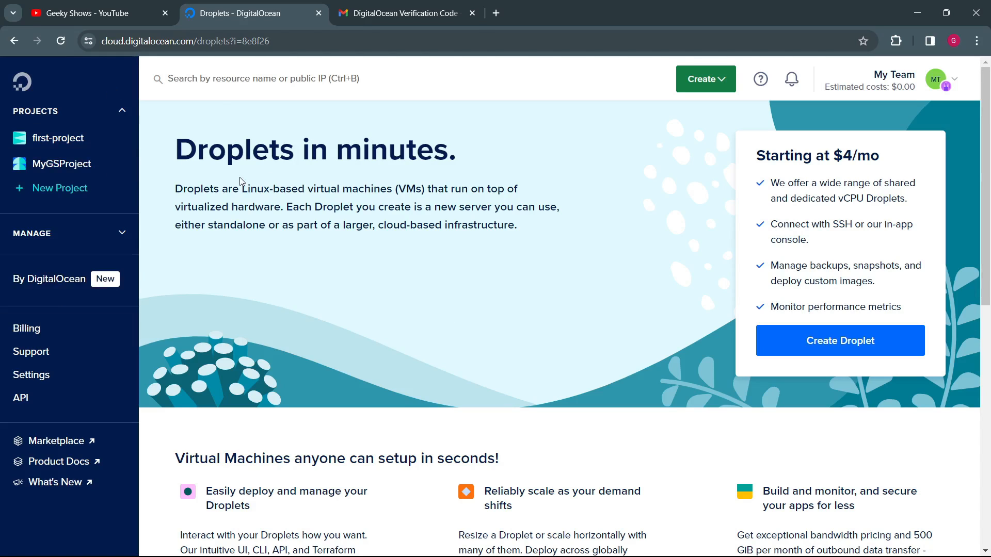
pyautogui.doubleClick(176, 191)
pyautogui.moveTo(263, 190); pyautogui.dragTo(349, 190)
pyautogui.click(338, 232)
pyautogui.moveTo(273, 189); pyautogui.dragTo(402, 179)
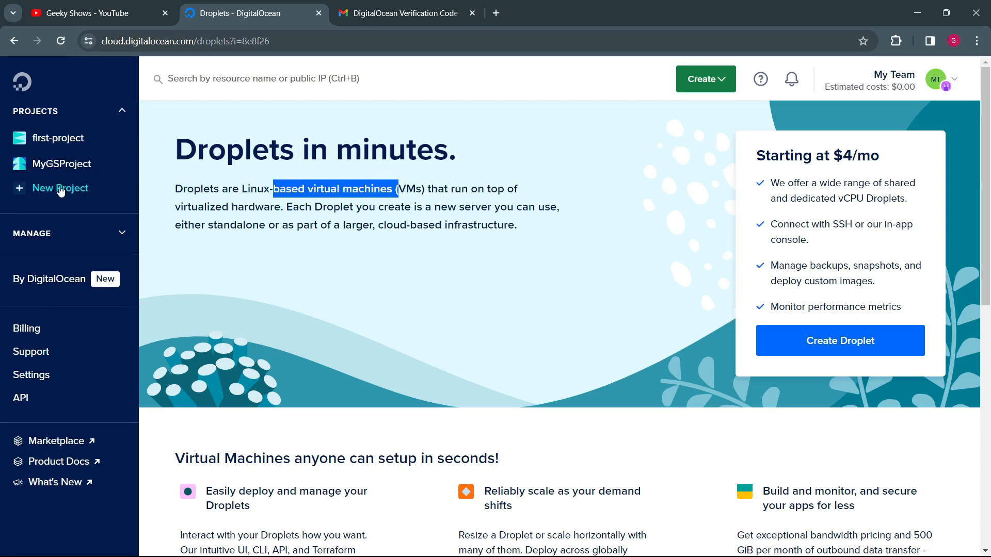
# Step: Highlight the rest of the Droplets description, covering virtualized hardware, new servers and standalone or cloud-based infrastructure use
pyautogui.moveTo(454, 189); pyautogui.dragTo(539, 196)
pyautogui.moveTo(206, 206); pyautogui.dragTo(279, 207)
pyautogui.moveTo(314, 206); pyautogui.dragTo(568, 217)
pyautogui.moveTo(243, 225); pyautogui.dragTo(508, 230)
pyautogui.click(518, 258)
# Step: Highlight the "Starting at $4/mo" price and the Droplet features listed beneath it
pyautogui.moveTo(800, 164); pyautogui.dragTo(870, 157)
pyautogui.click(861, 184)
pyautogui.moveTo(811, 184); pyautogui.dragTo(837, 267)
pyautogui.click(853, 287)
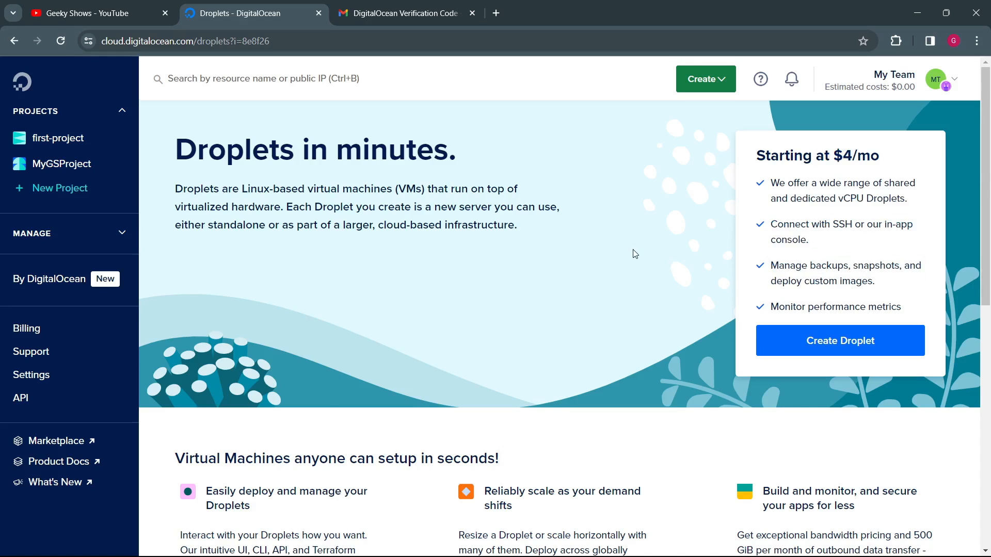
# Step: Look through the virtual machine benefits and the "Learn more about Droplets" resources, returning to the page's start
pyautogui.scroll(-5, 635, 254)
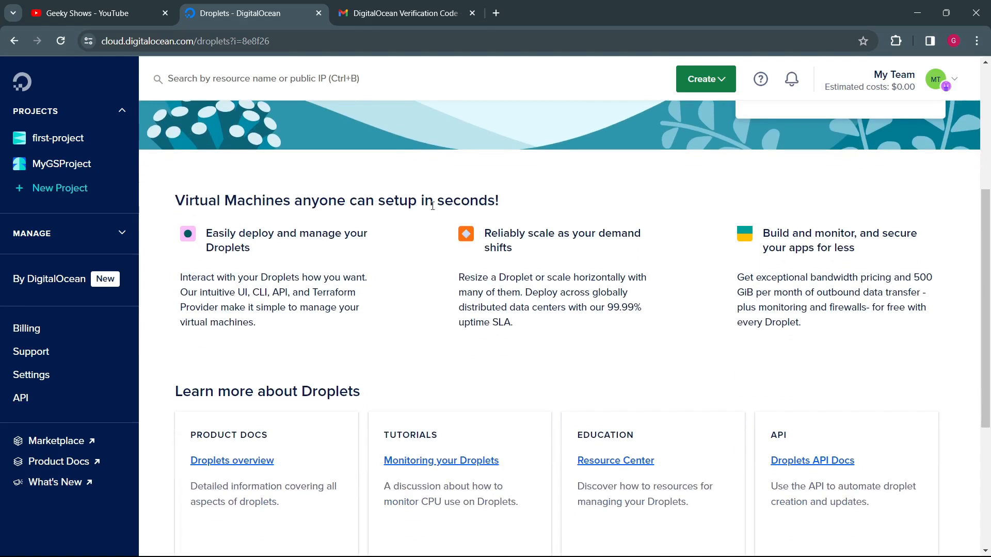
pyautogui.scroll(-4, 409, 281)
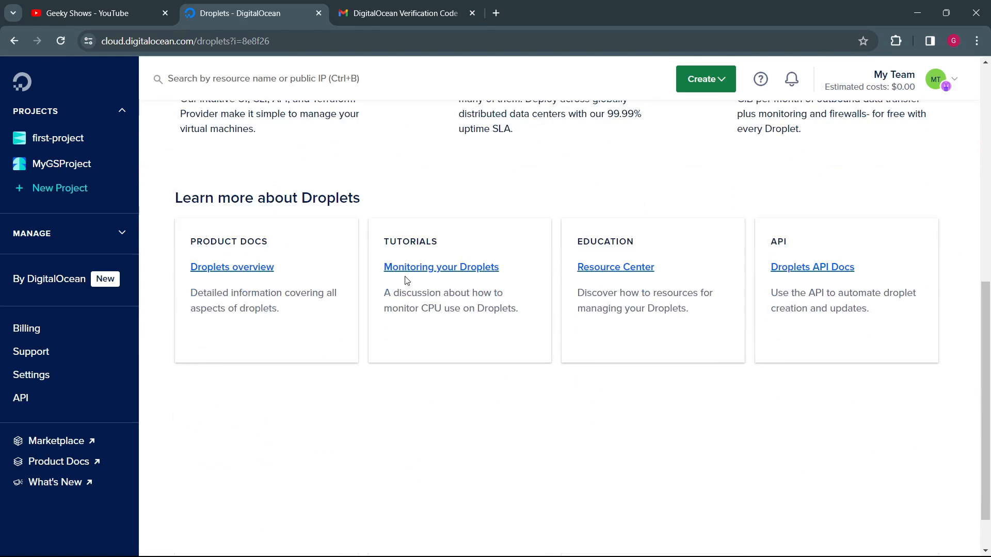
pyautogui.scroll(-1, 406, 279)
pyautogui.scroll(10, 679, 256)
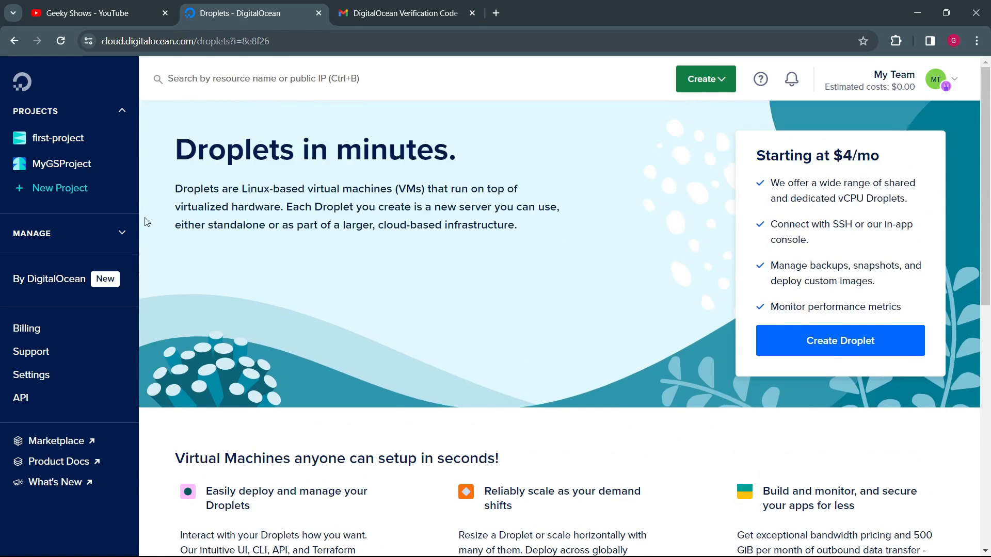
# Step: View the Functions page and highlight its description of on-demand serverless computing, instant scaling and cost savings
pyautogui.click(122, 233)
pyautogui.scroll(-5, 57, 237)
pyautogui.scroll(3, 52, 186)
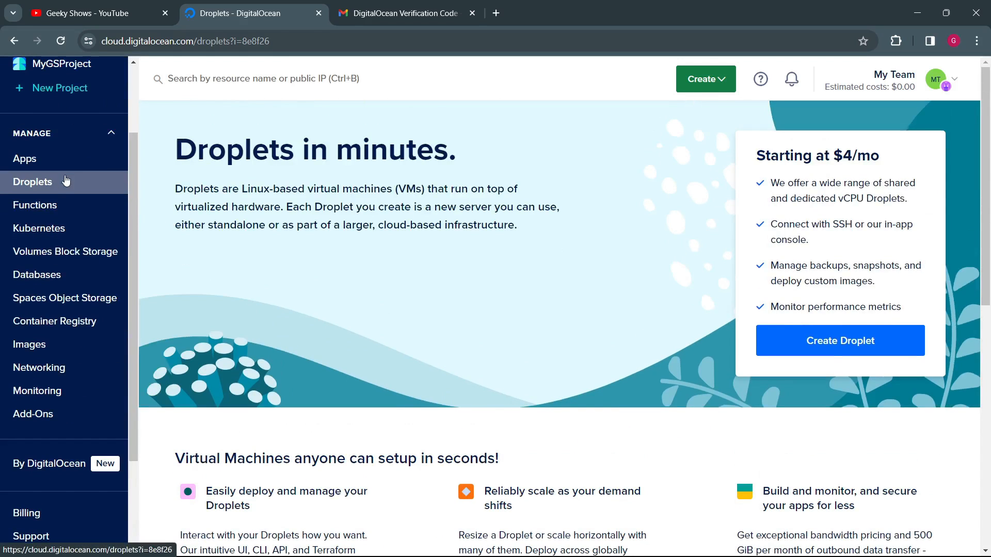
pyautogui.click(53, 205)
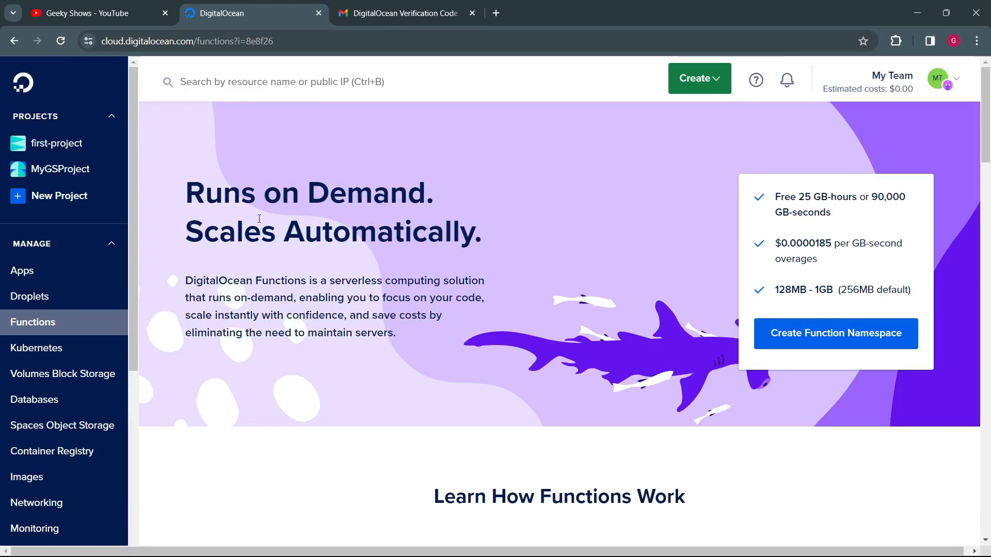
pyautogui.moveTo(196, 280); pyautogui.dragTo(485, 298)
pyautogui.moveTo(241, 299); pyautogui.dragTo(467, 316)
pyautogui.click(277, 341)
pyautogui.moveTo(222, 311); pyautogui.dragTo(373, 340)
pyautogui.click(359, 318)
pyautogui.click(336, 358)
# Step: Review how Functions work, their key features, test capabilities and specs, and highlight the free allowance and overage pricing
pyautogui.scroll(-5, 449, 351)
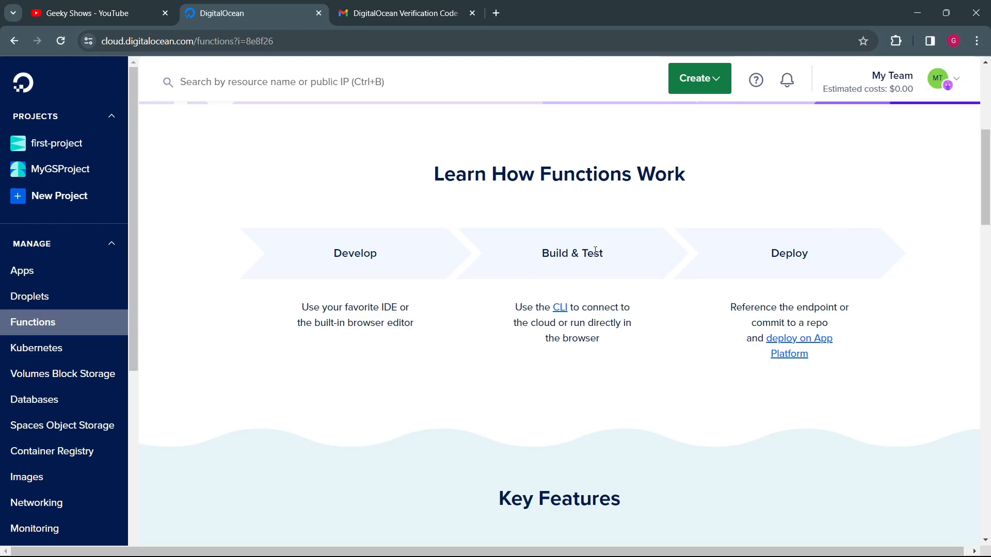
pyautogui.scroll(-11, 686, 354)
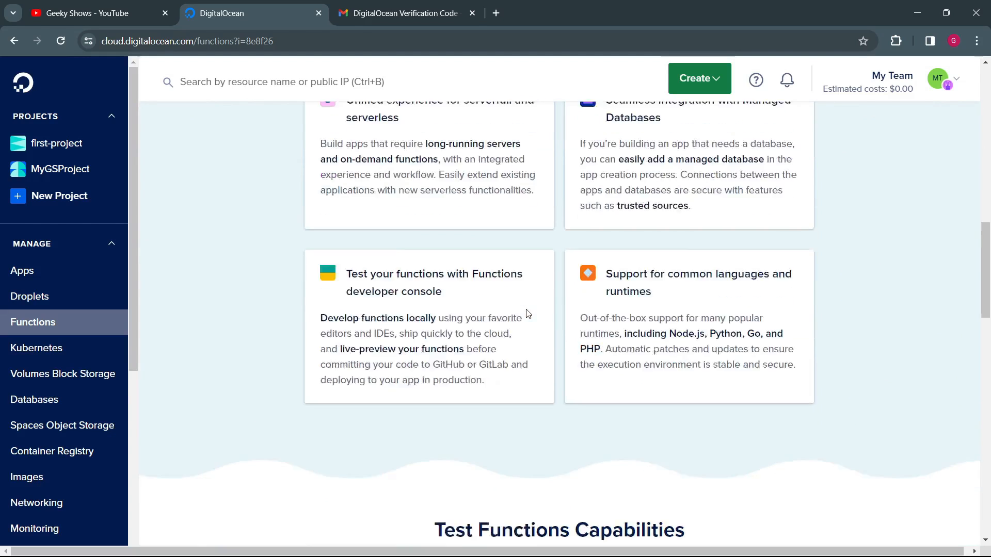
pyautogui.scroll(-3, 527, 309)
pyautogui.scroll(1, 513, 248)
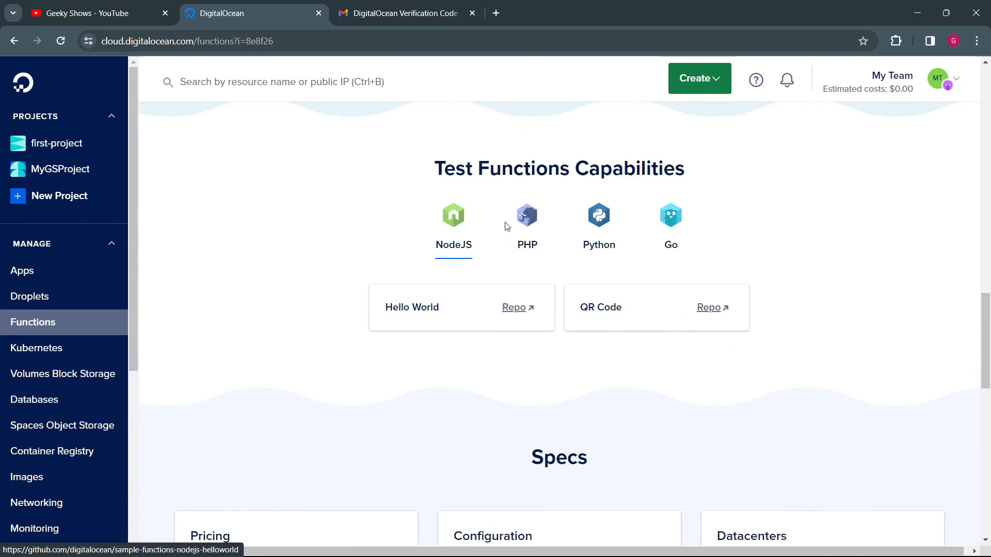
pyautogui.scroll(-5, 567, 325)
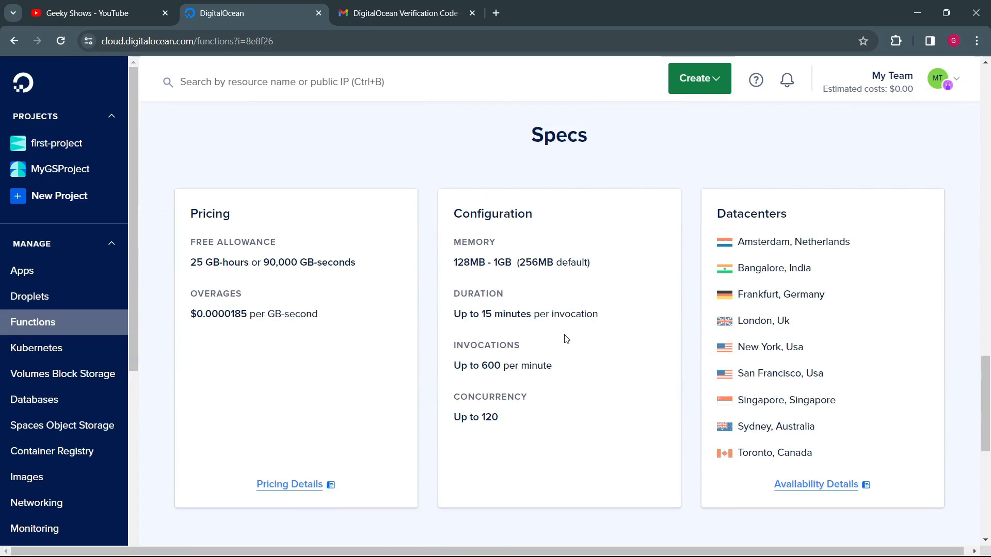
pyautogui.scroll(20, 284, 307)
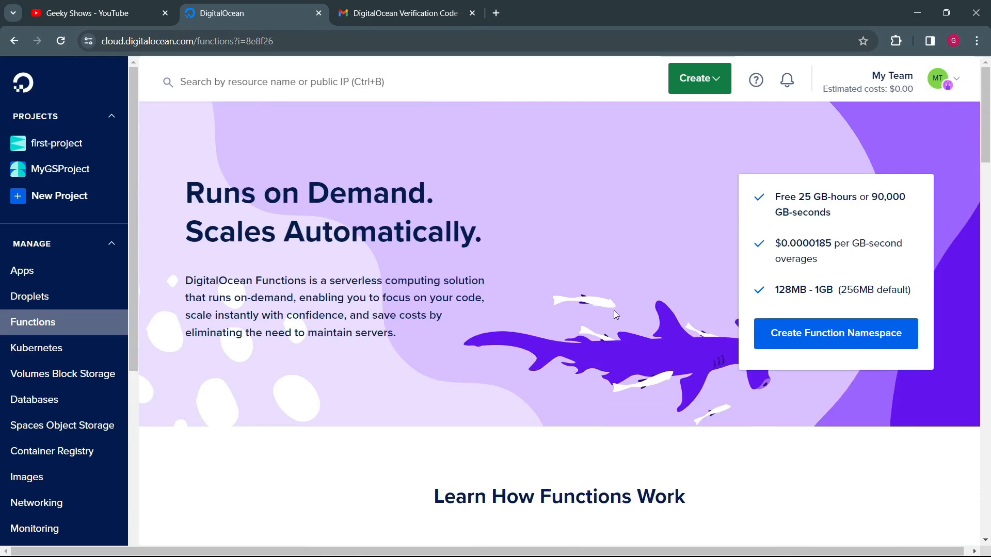
pyautogui.moveTo(796, 194); pyautogui.dragTo(837, 281)
pyautogui.click(837, 280)
# Step: View the Kubernetes page and look through its introduction and curated learning resources
pyautogui.click(59, 355)
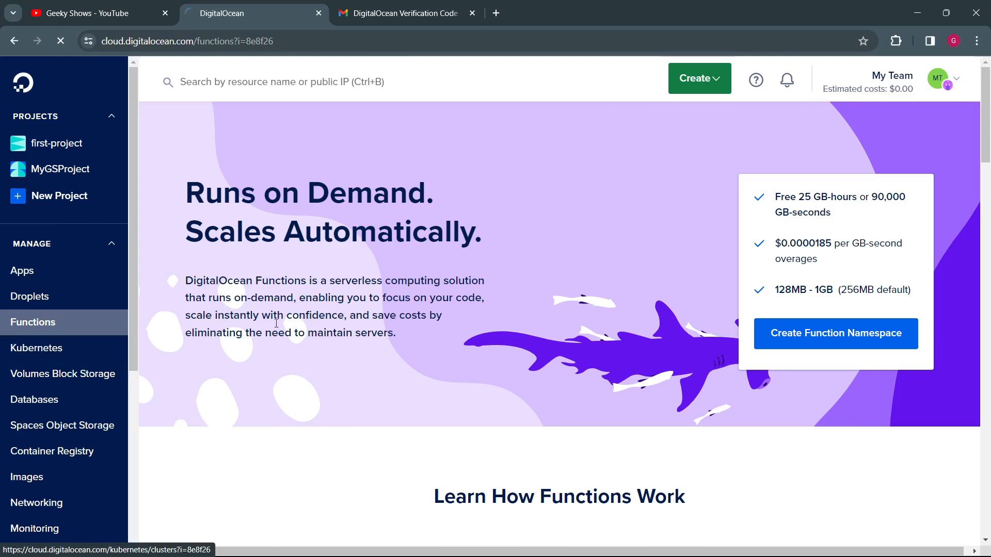
pyautogui.moveTo(236, 184); pyautogui.dragTo(361, 203)
pyautogui.click(333, 264)
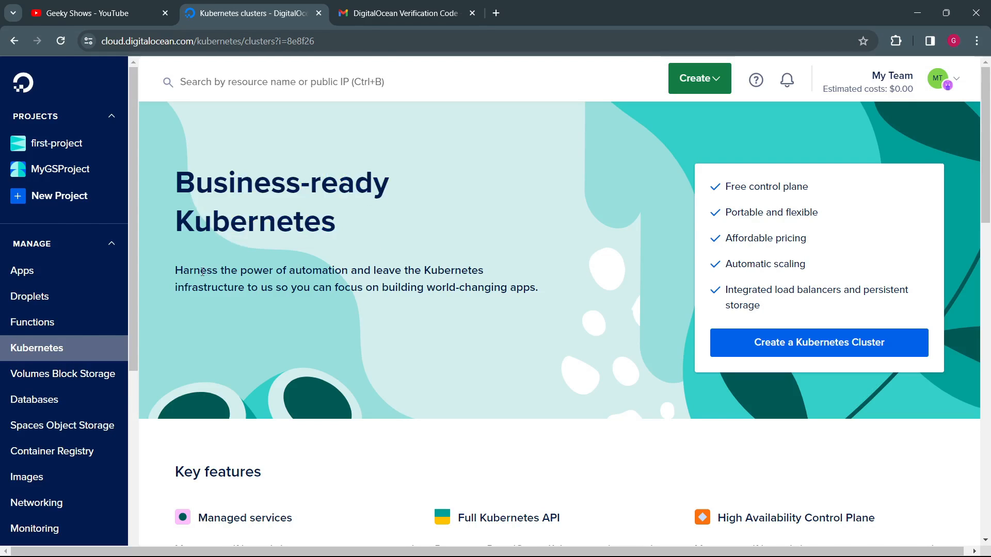
pyautogui.scroll(-15, 326, 318)
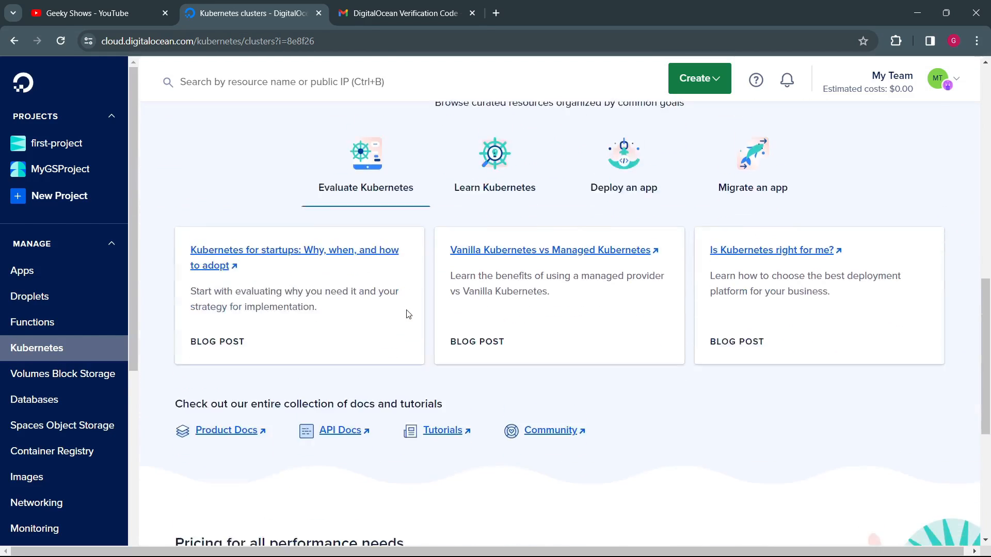
# Step: View the Volumes Block Storage page and highlight its description of volumes attachable to a Droplet
pyautogui.click(75, 376)
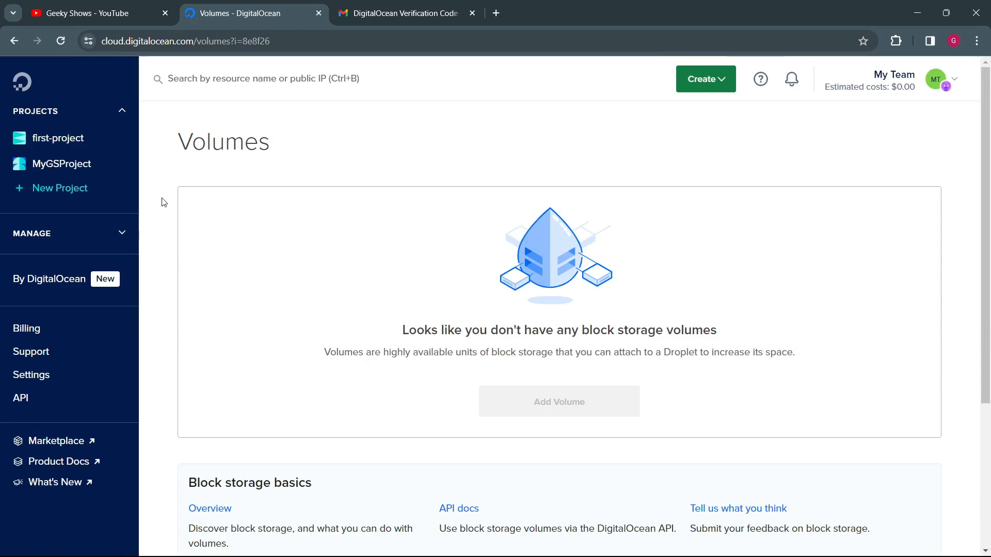
pyautogui.click(121, 233)
pyautogui.scroll(-4, 125, 232)
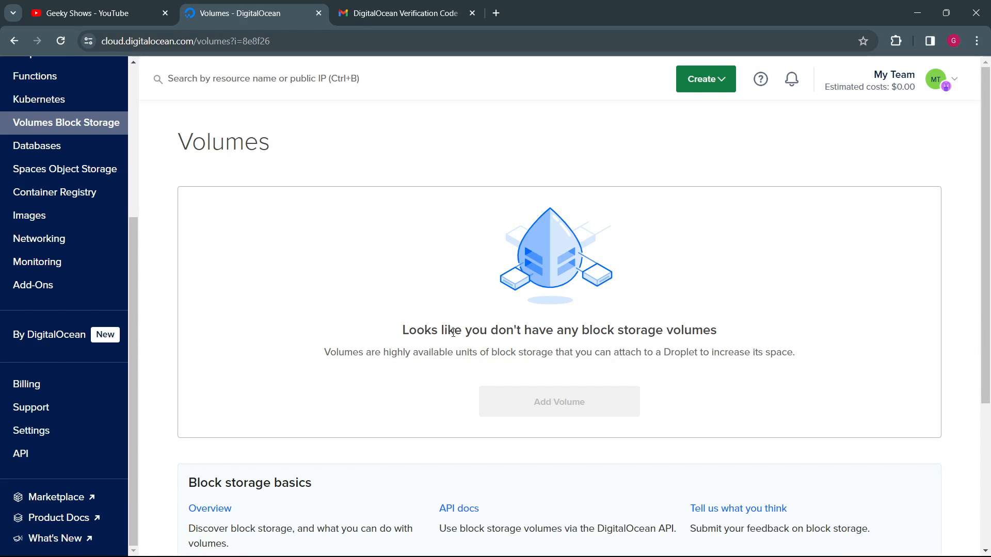
pyautogui.moveTo(458, 332); pyautogui.dragTo(753, 365)
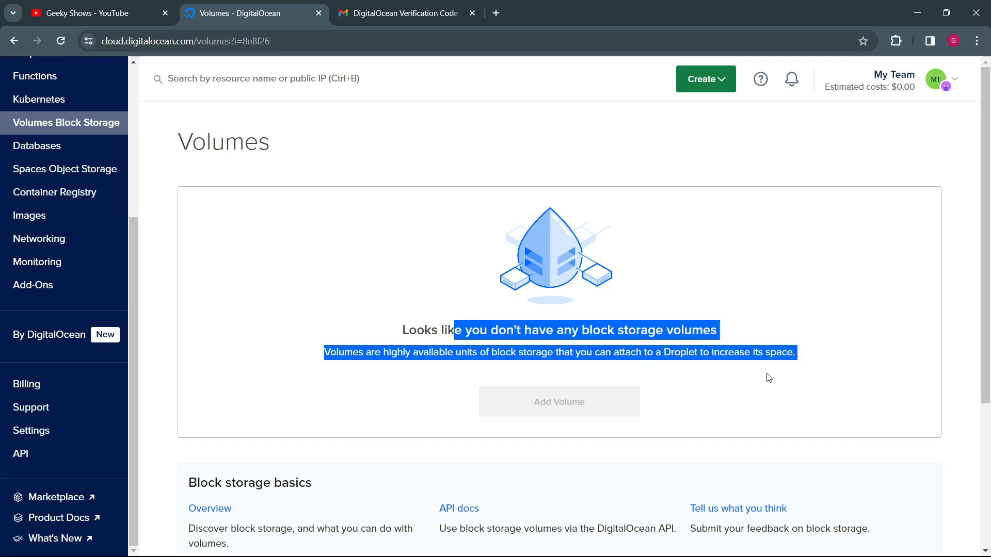
pyautogui.click(767, 377)
# Step: View the Databases page and highlight the sentence about DigitalOcean managing the database engines
pyautogui.click(52, 148)
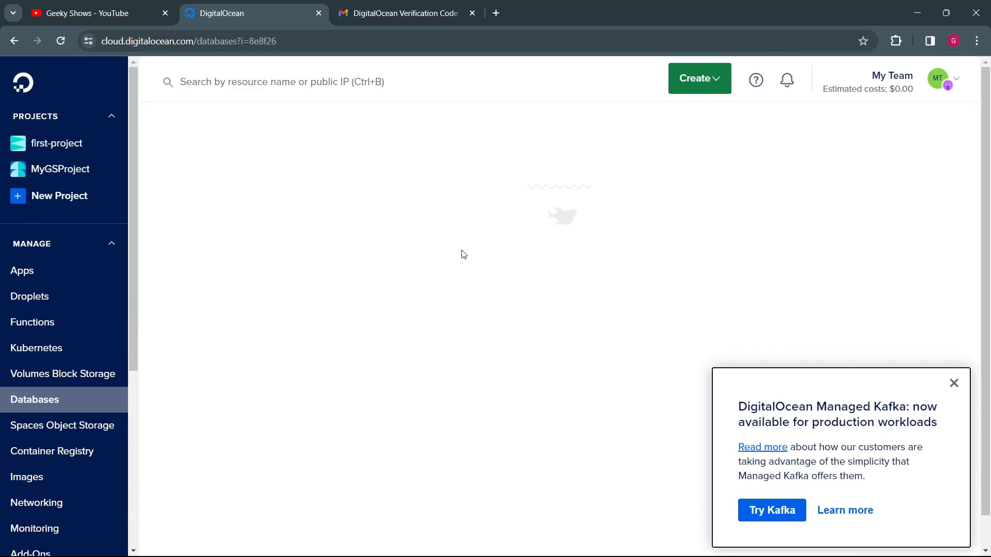
pyautogui.moveTo(274, 280); pyautogui.dragTo(327, 319)
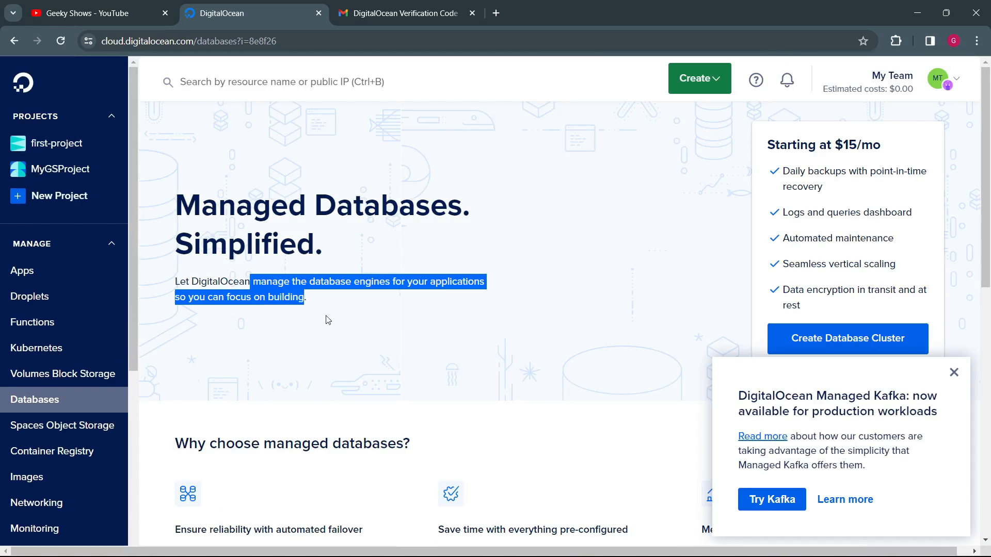
pyautogui.click(432, 339)
pyautogui.scroll(-4, 431, 339)
pyautogui.scroll(4, 484, 348)
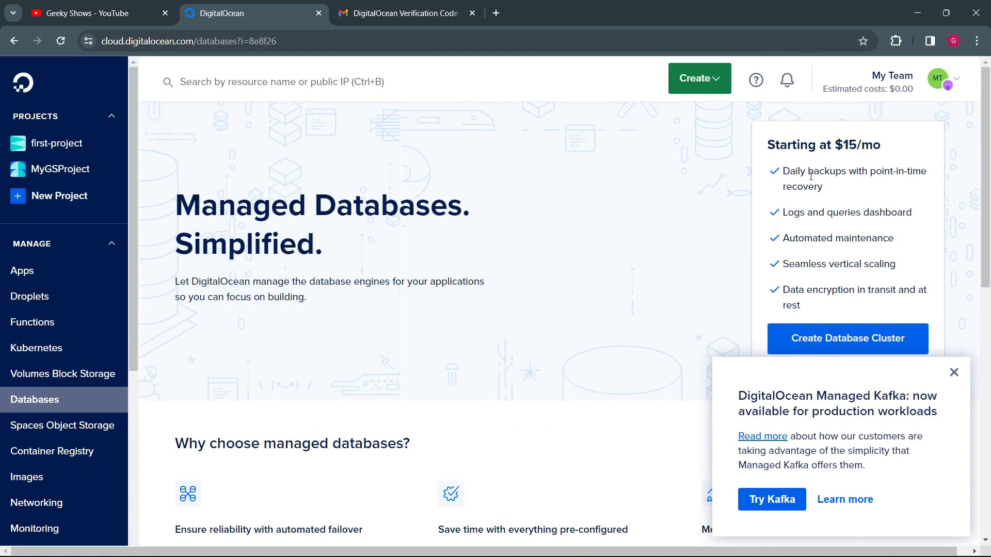
# Step: Review the reasons to choose managed databases and the supported database engines from MongoDB through Kafka
pyautogui.scroll(-4, 515, 312)
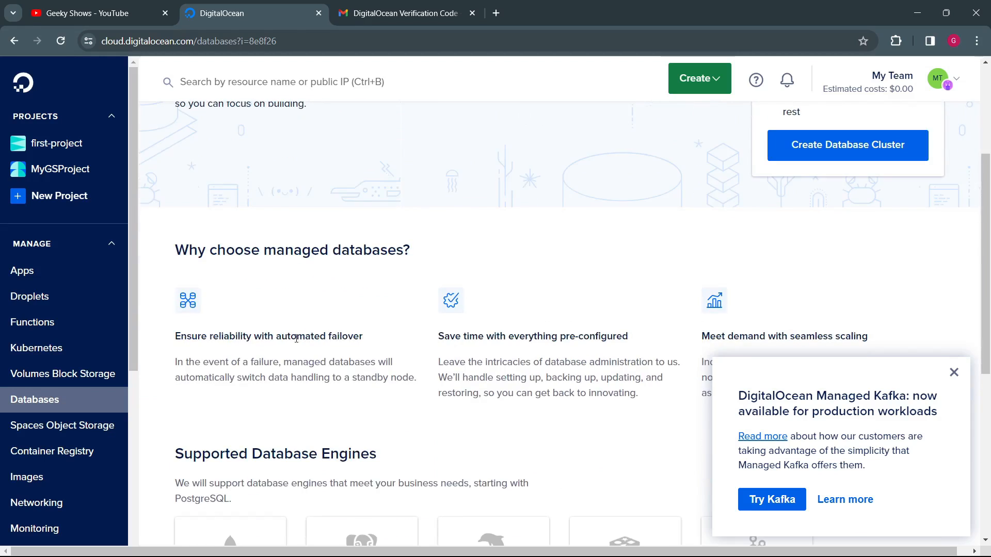
pyautogui.scroll(-8, 494, 318)
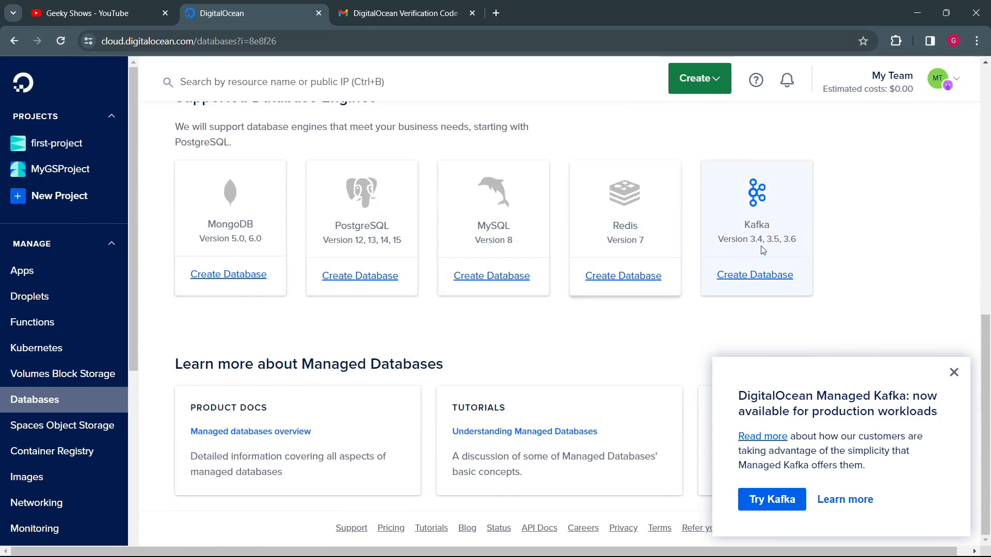
pyautogui.scroll(12, 448, 383)
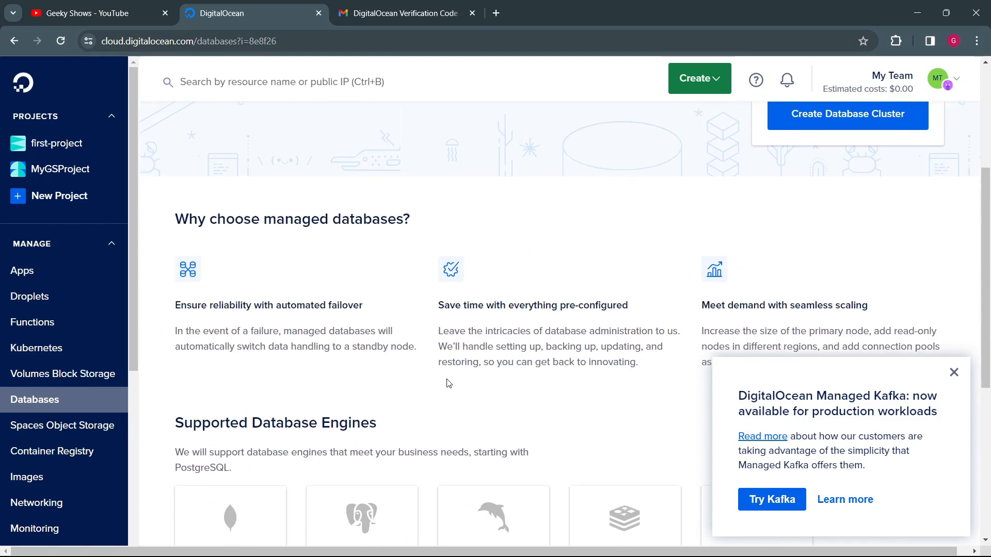
pyautogui.moveTo(248, 211); pyautogui.dragTo(433, 276)
pyautogui.click(442, 277)
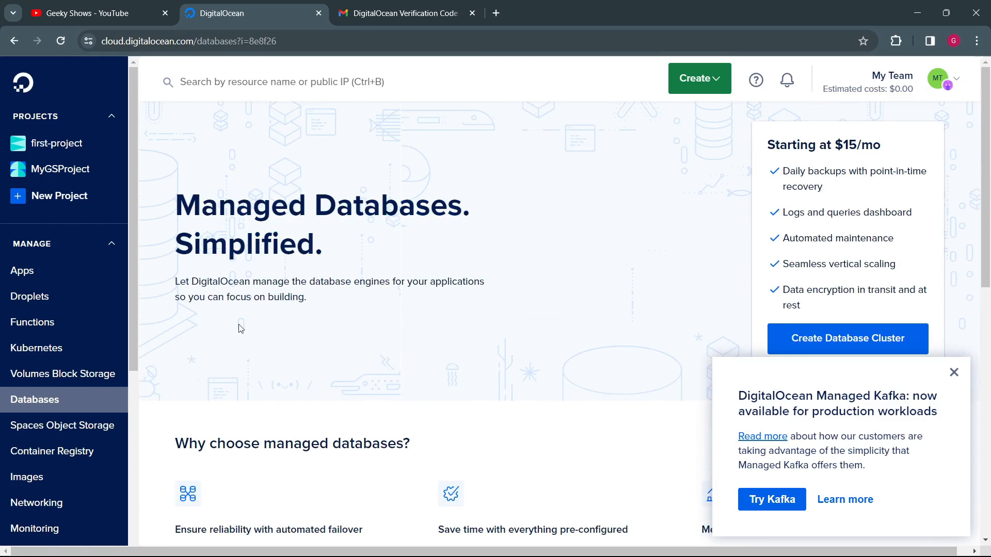
# Step: View the Spaces Object Storage page and highlight its description of S3-compatible storage with a built-in CDN
pyautogui.click(51, 430)
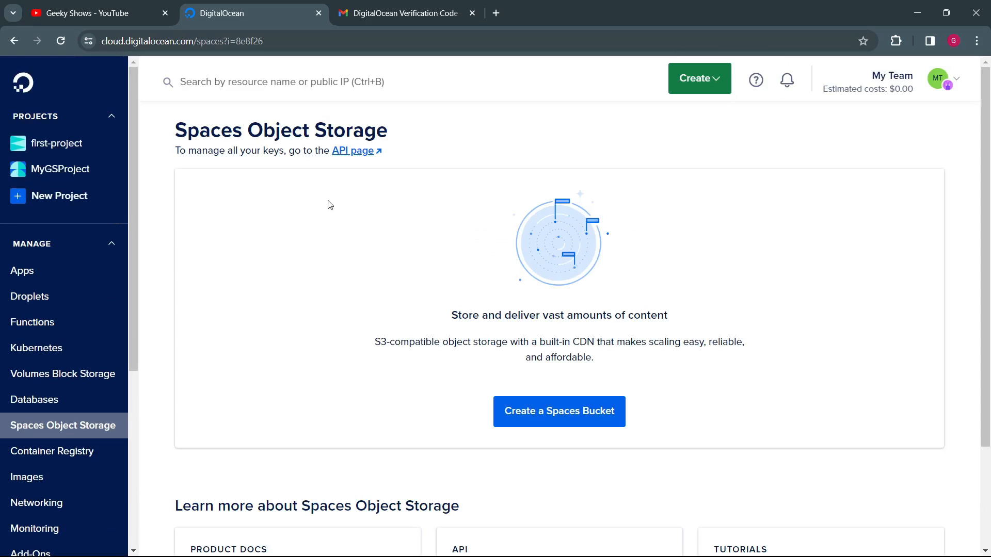
pyautogui.scroll(-3, 433, 336)
pyautogui.scroll(3, 381, 343)
pyautogui.moveTo(544, 343); pyautogui.dragTo(640, 364)
pyautogui.click(428, 338)
pyautogui.moveTo(373, 345); pyautogui.dragTo(719, 365)
pyautogui.click(721, 365)
pyautogui.moveTo(522, 313); pyautogui.dragTo(633, 355)
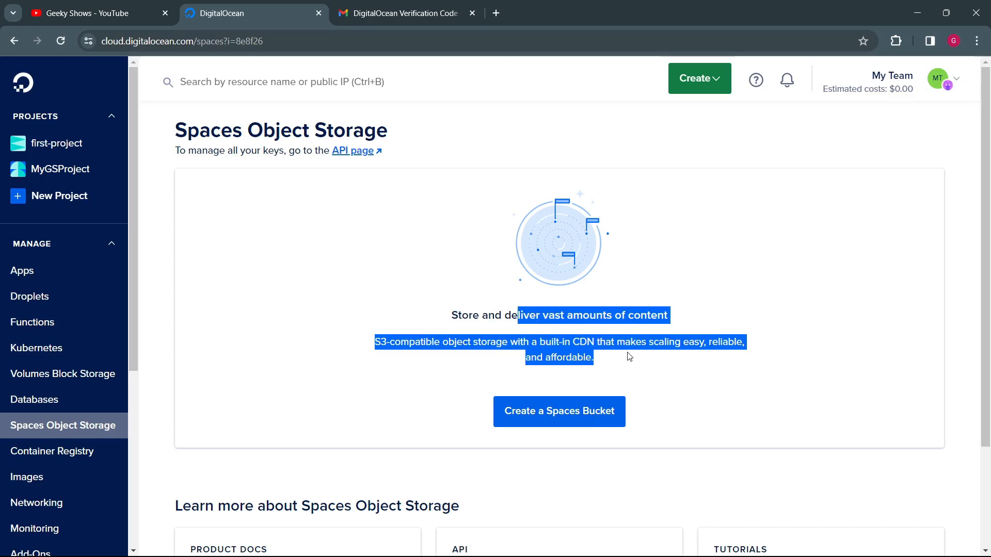
pyautogui.click(683, 369)
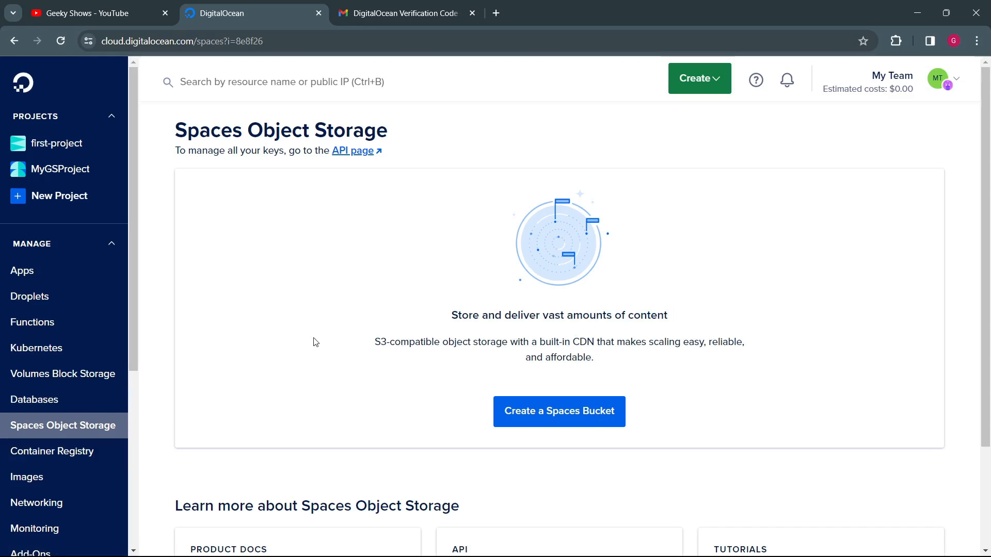
# Step: Highlight the Spaces Object Storage heading about storing and delivering vast amounts of content, together with its description
pyautogui.moveTo(452, 313); pyautogui.dragTo(690, 363)
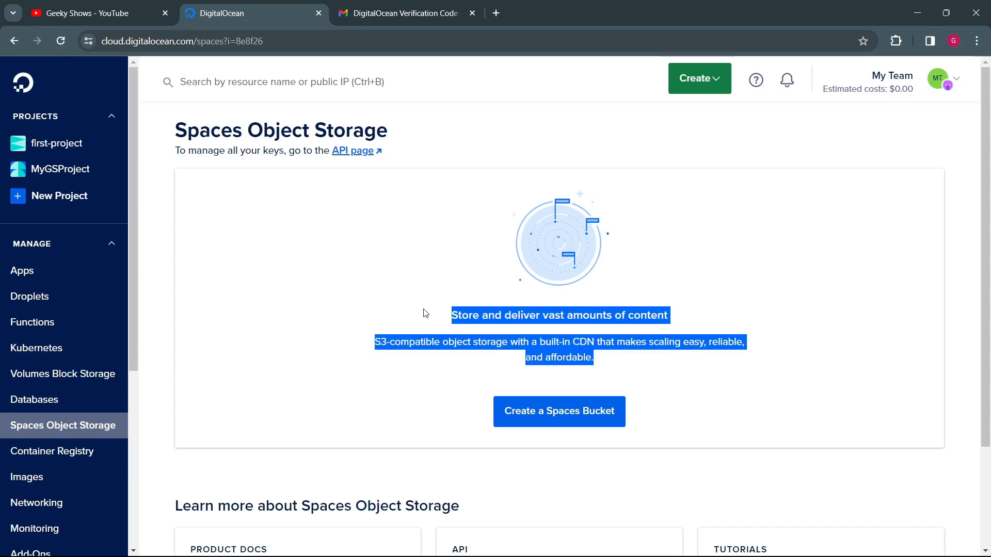
pyautogui.click(376, 295)
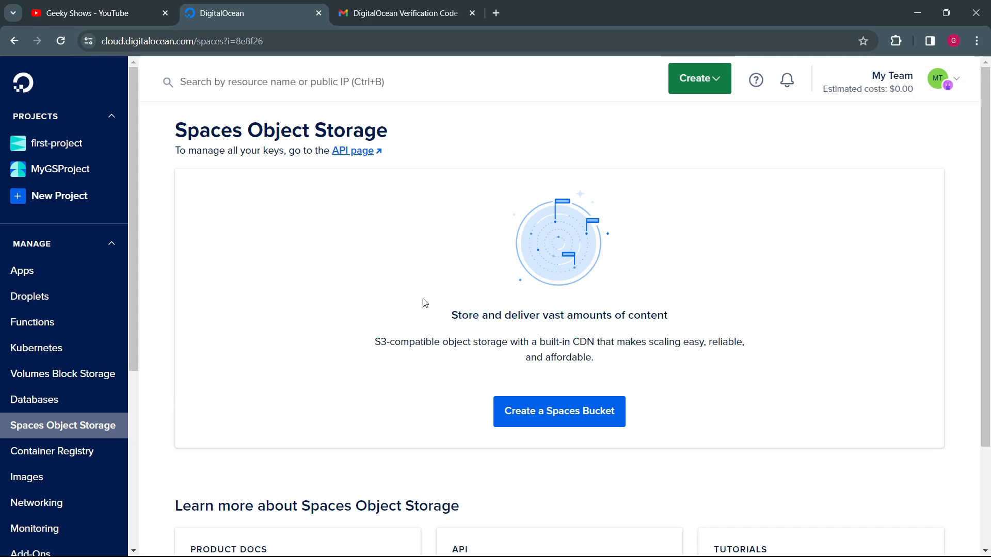
pyautogui.moveTo(424, 301); pyautogui.dragTo(667, 350)
pyautogui.click(641, 360)
pyautogui.moveTo(421, 323); pyautogui.dragTo(389, 297)
pyautogui.click(630, 348)
pyautogui.click(332, 287)
pyautogui.scroll(-3, 392, 324)
pyautogui.scroll(3, 410, 325)
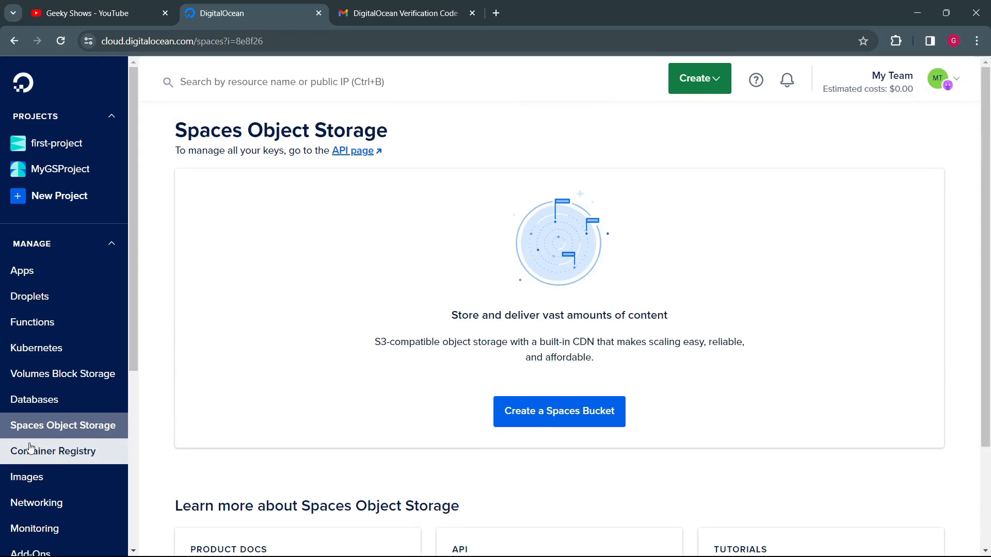
# Step: View the Container Registry page, highlight its headline about storing container images, and open the Images snapshots page
pyautogui.click(78, 455)
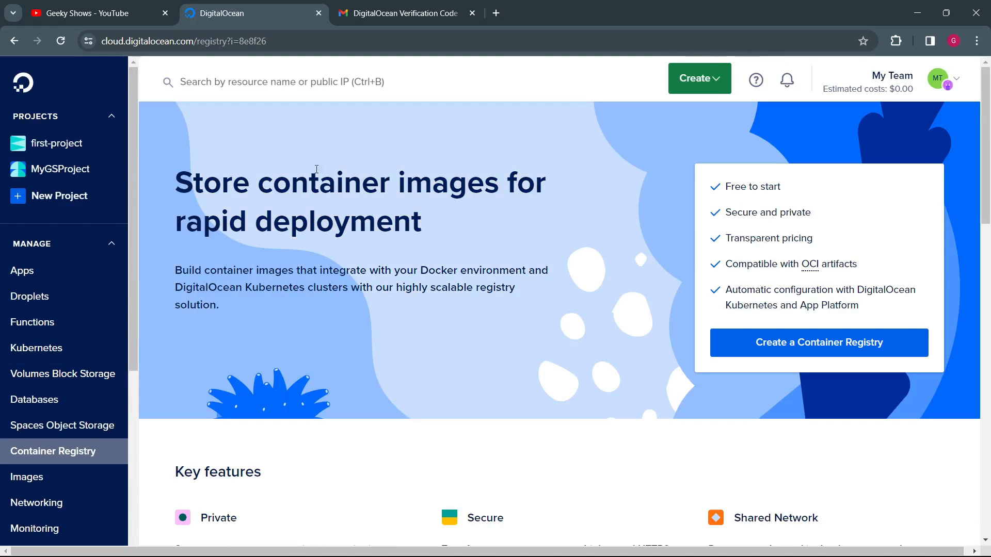
pyautogui.moveTo(311, 177); pyautogui.dragTo(376, 225)
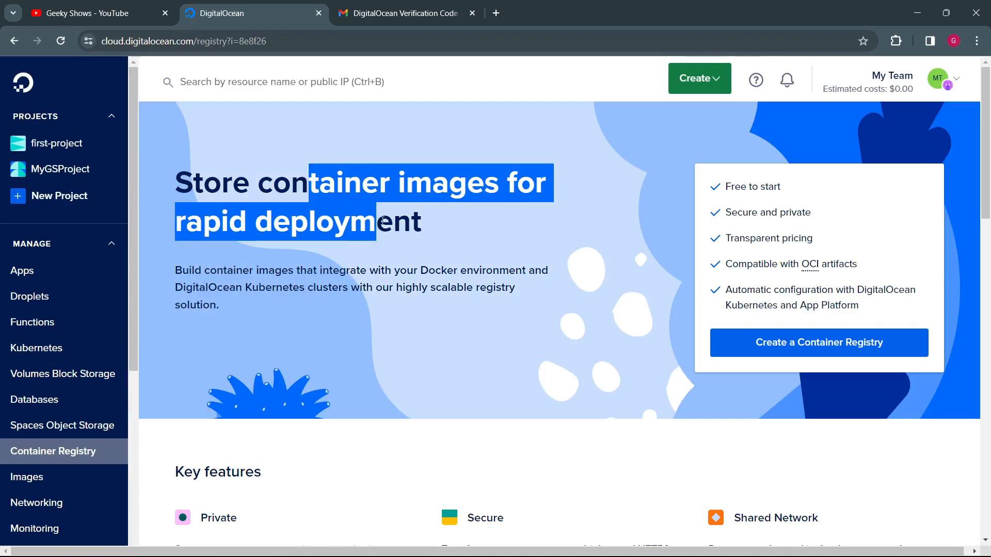
pyautogui.click(361, 244)
pyautogui.scroll(-3, 97, 390)
pyautogui.click(55, 284)
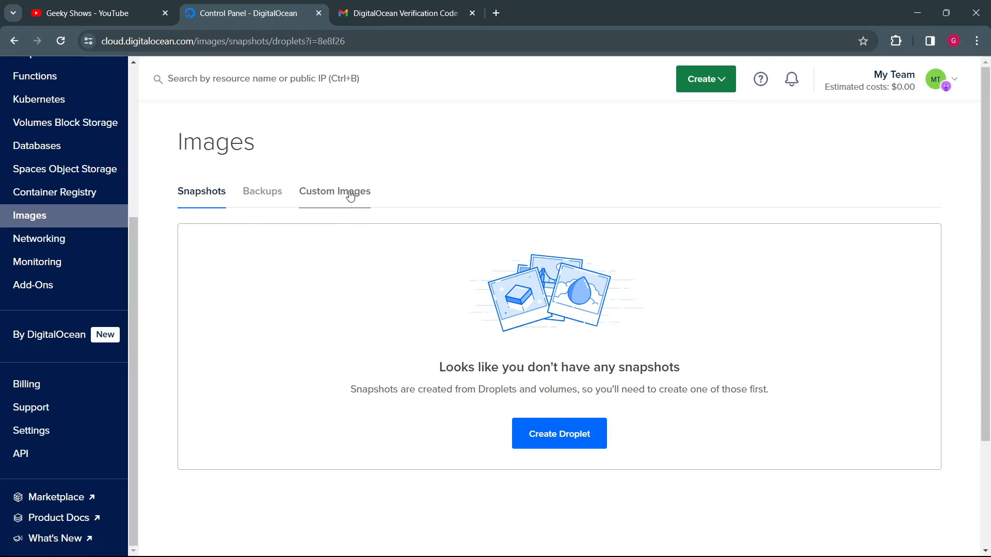
# Step: View the Networking section's Load Balancers, Domains, Reserved IPs, VPC, Firewalls and PTR records pages
pyautogui.click(39, 239)
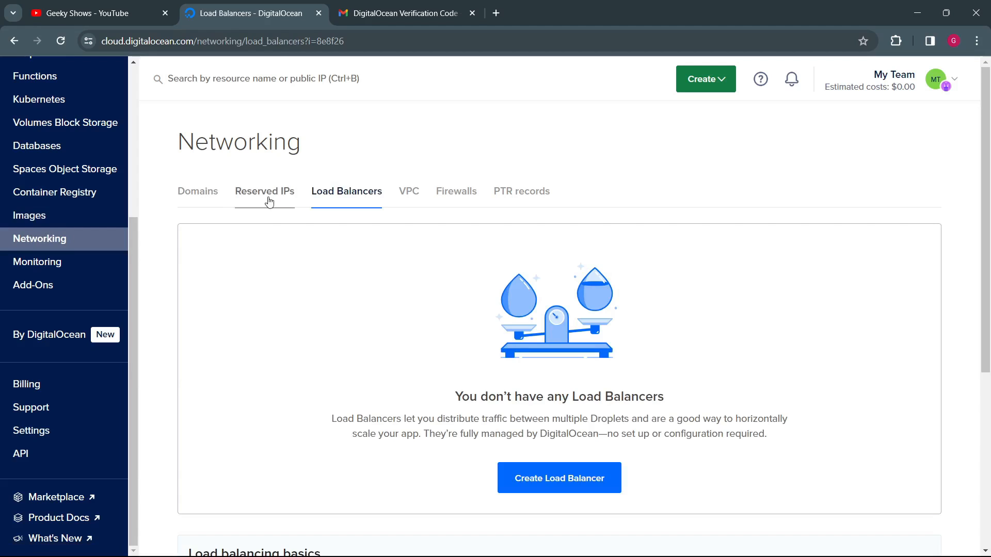
pyautogui.click(199, 194)
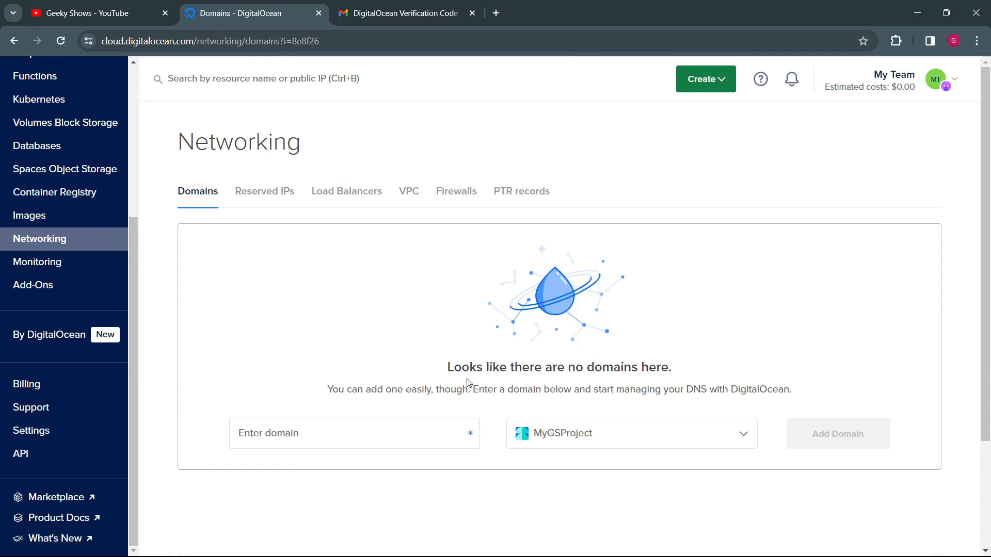
pyautogui.click(268, 193)
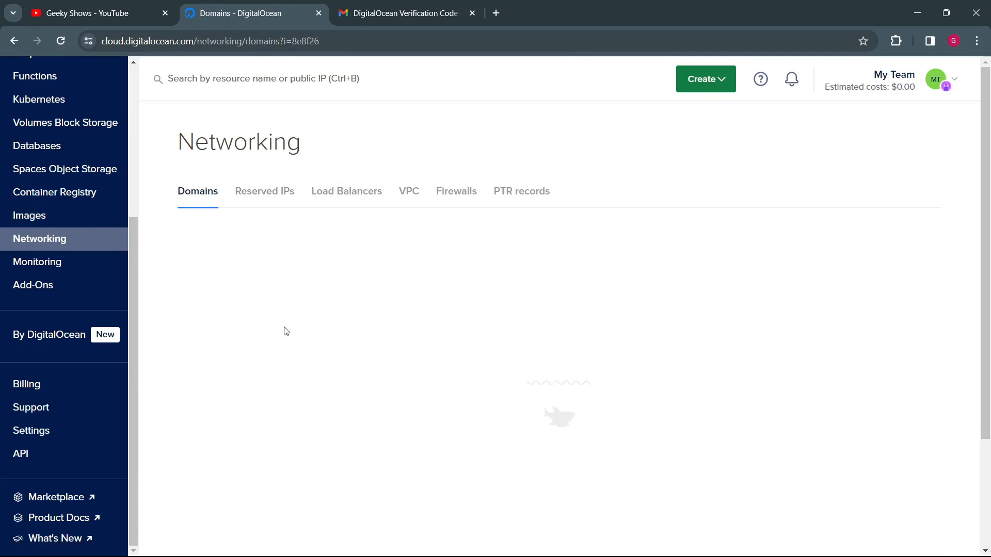
pyautogui.click(410, 195)
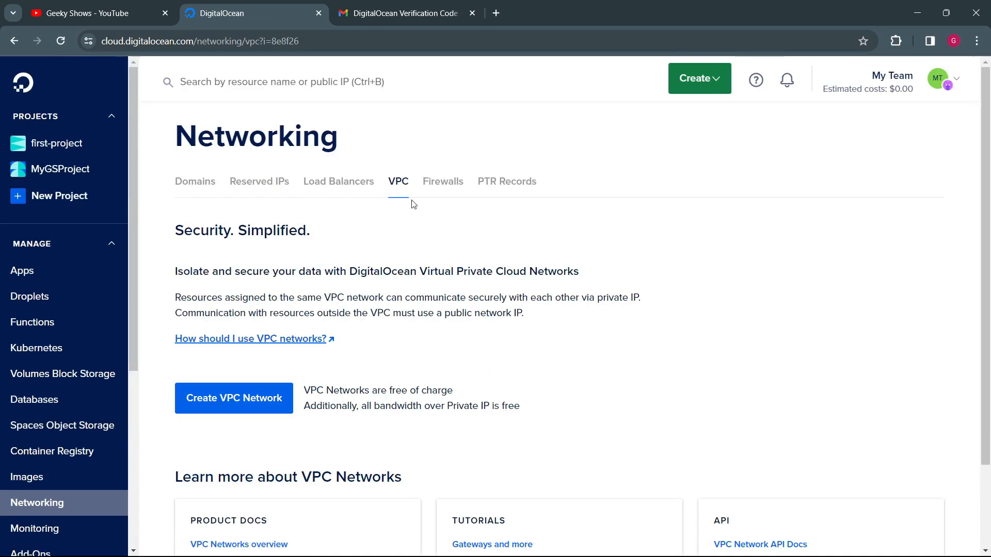
pyautogui.click(442, 187)
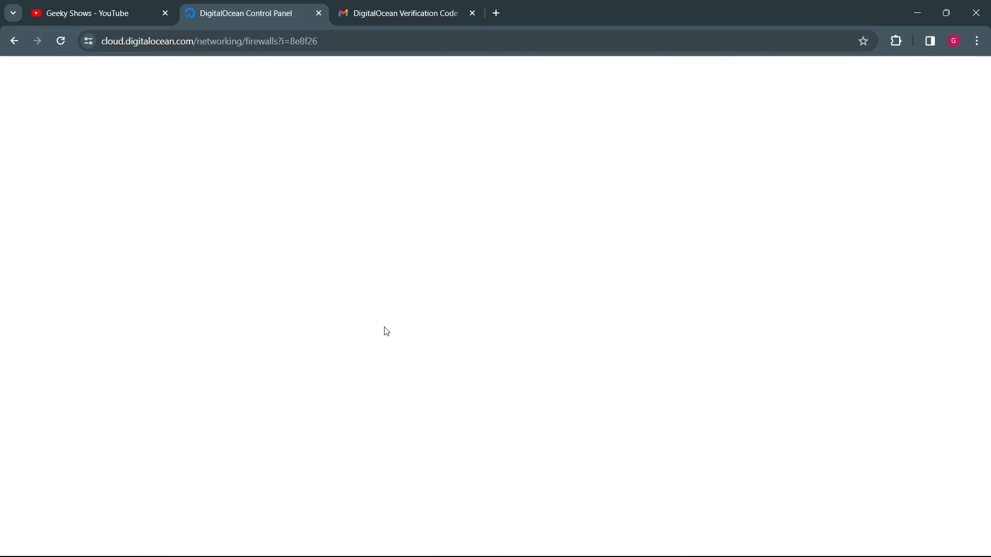
pyautogui.scroll(-3, 427, 429)
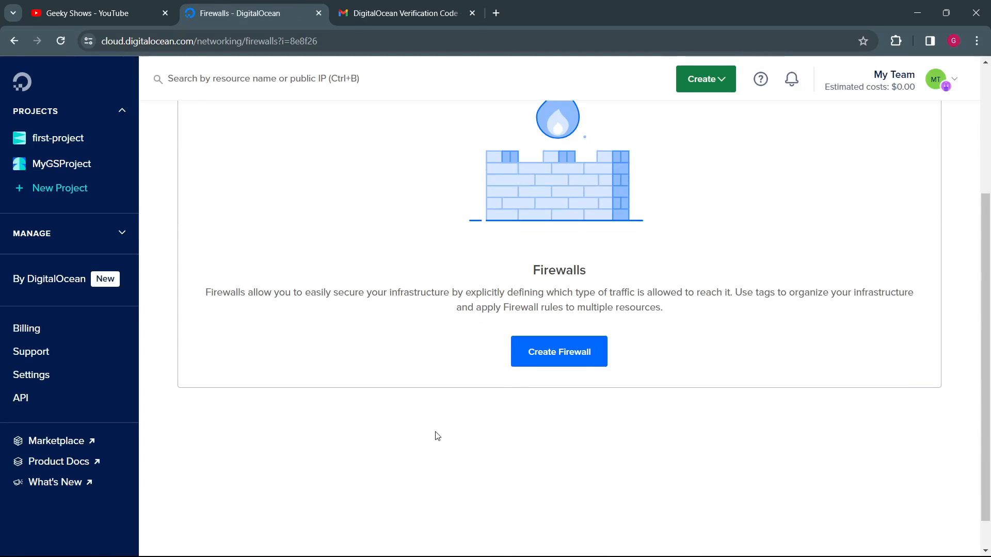
pyautogui.click(566, 351)
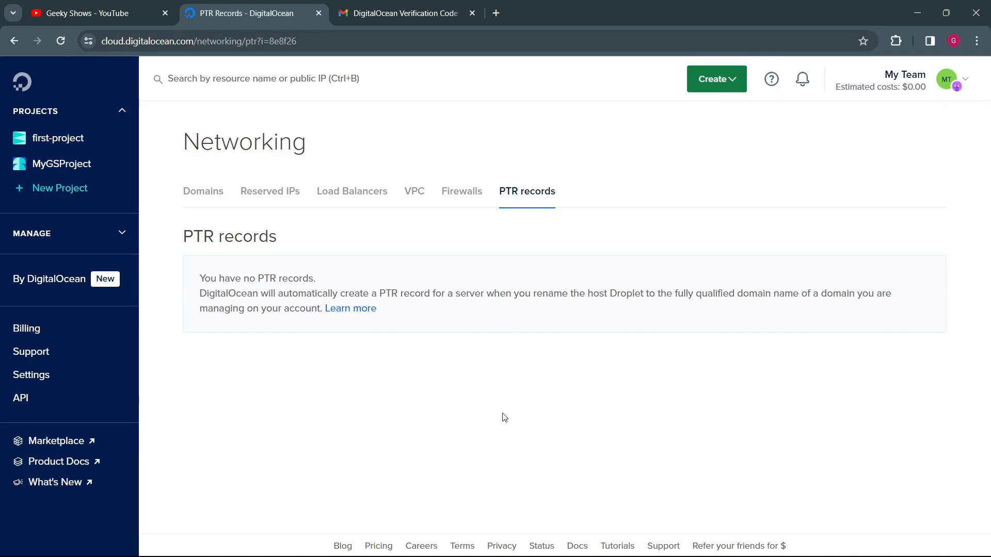
# Step: View the Monitoring service and look over its Resource Alerts page
pyautogui.click(124, 235)
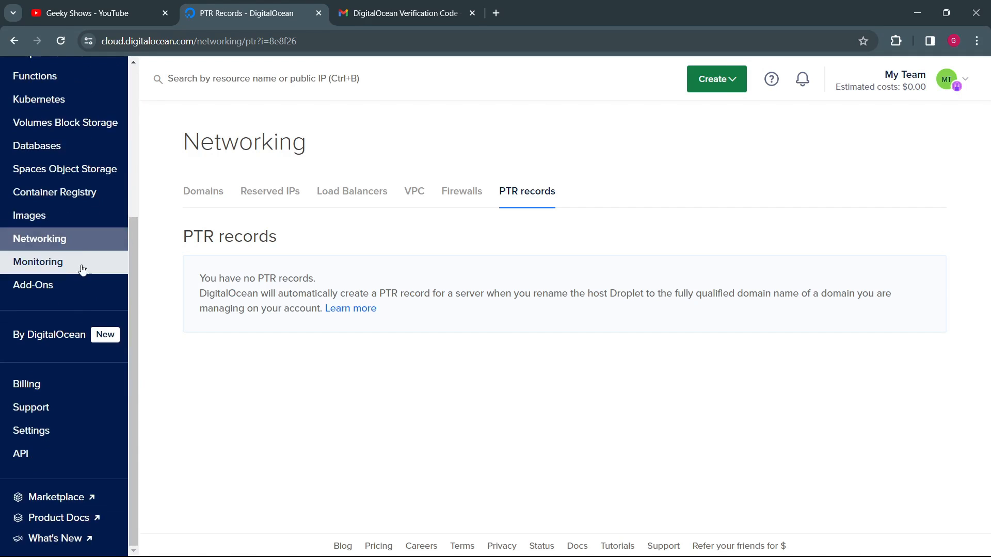
pyautogui.click(61, 264)
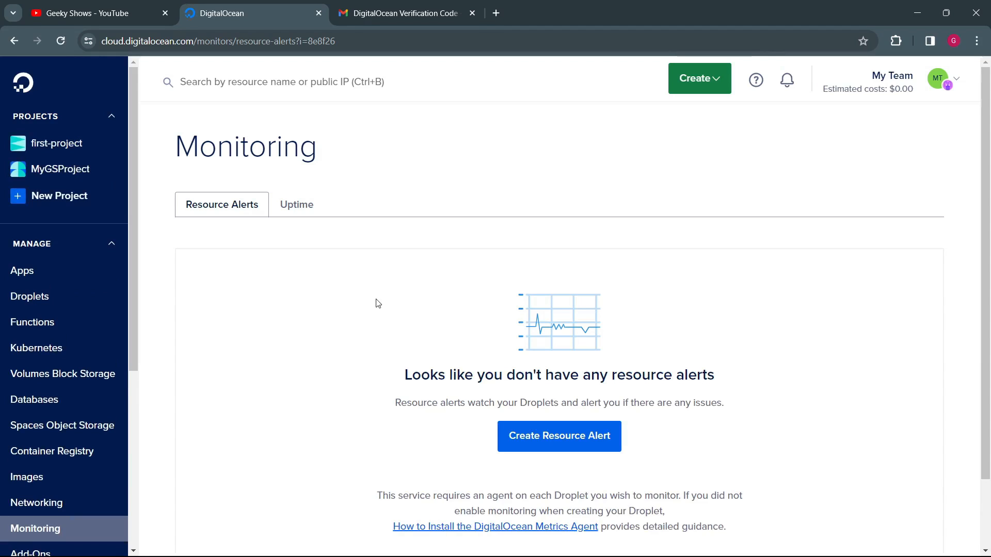
pyautogui.scroll(-1, 376, 303)
pyautogui.scroll(1, 361, 365)
# Step: View the Add-Ons marketplace and browse the available add-ons from SnapShooter through Cloudanix
pyautogui.scroll(-5, 72, 302)
pyautogui.click(66, 298)
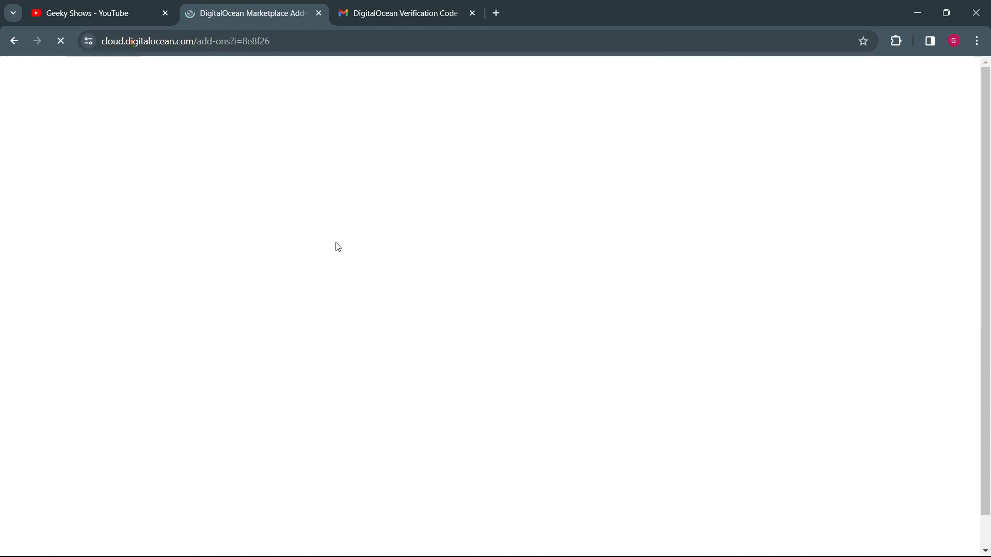
pyautogui.scroll(-10, 361, 405)
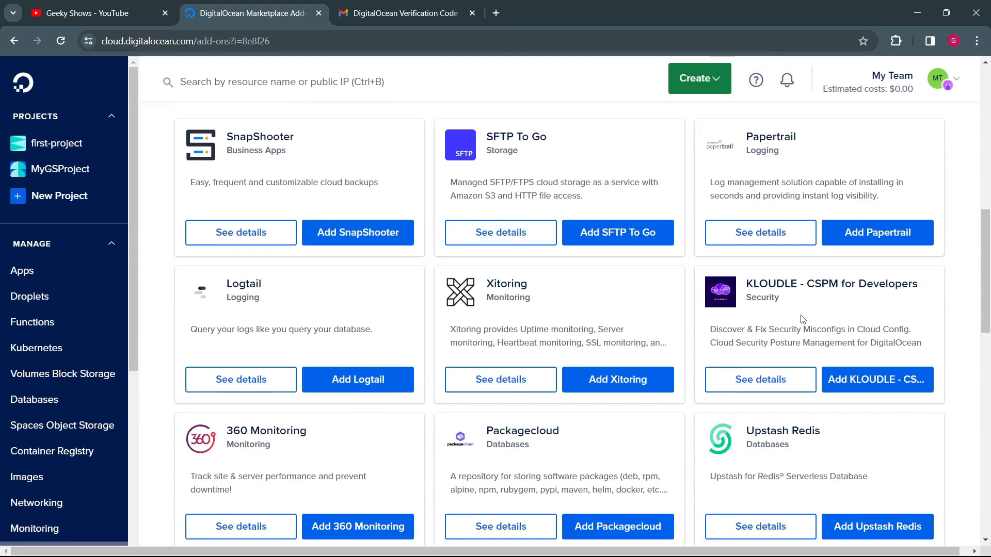
pyautogui.scroll(-10, 698, 474)
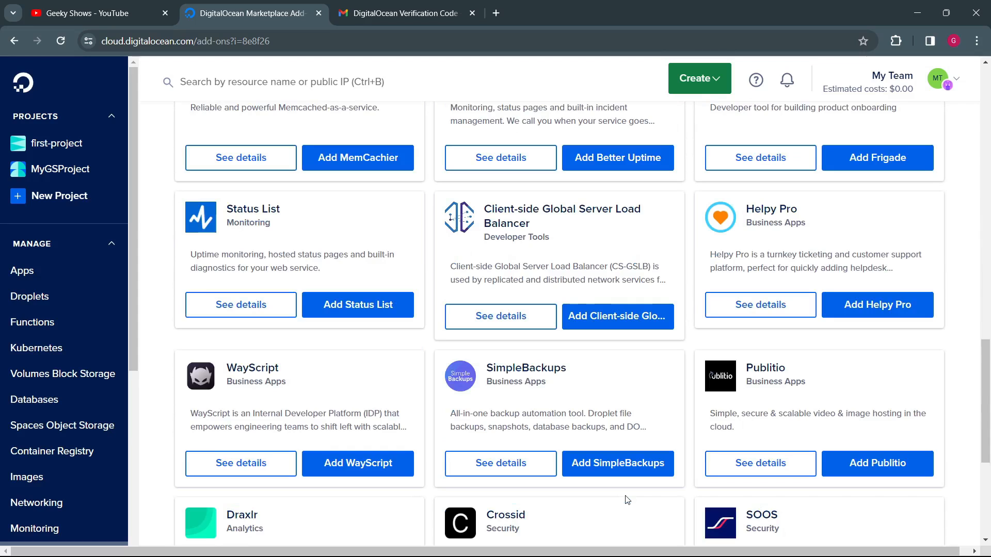
pyautogui.scroll(-6, 52, 423)
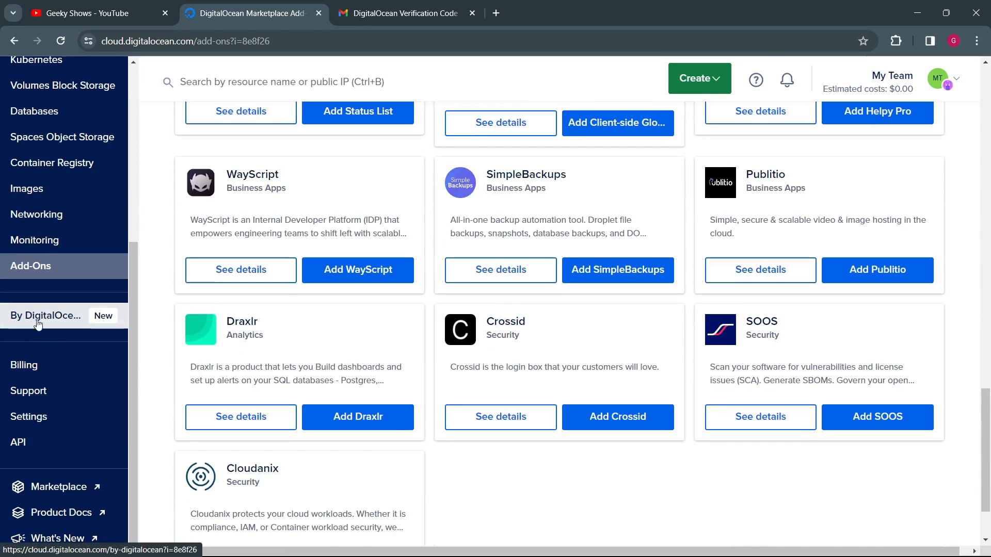
# Step: View the Billing page and highlight the Estimated Due heading and its explanation
pyautogui.click(51, 367)
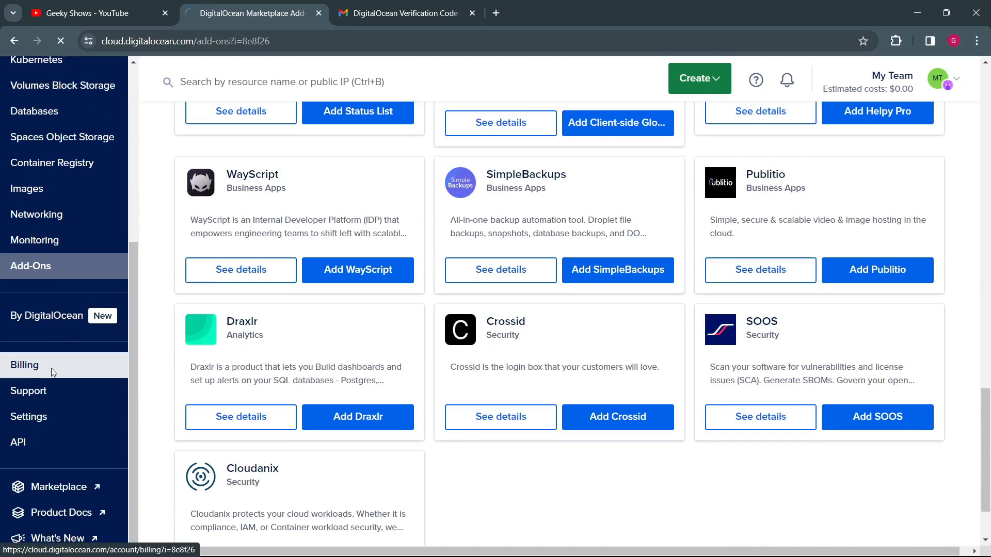
pyautogui.moveTo(217, 258); pyautogui.dragTo(312, 266)
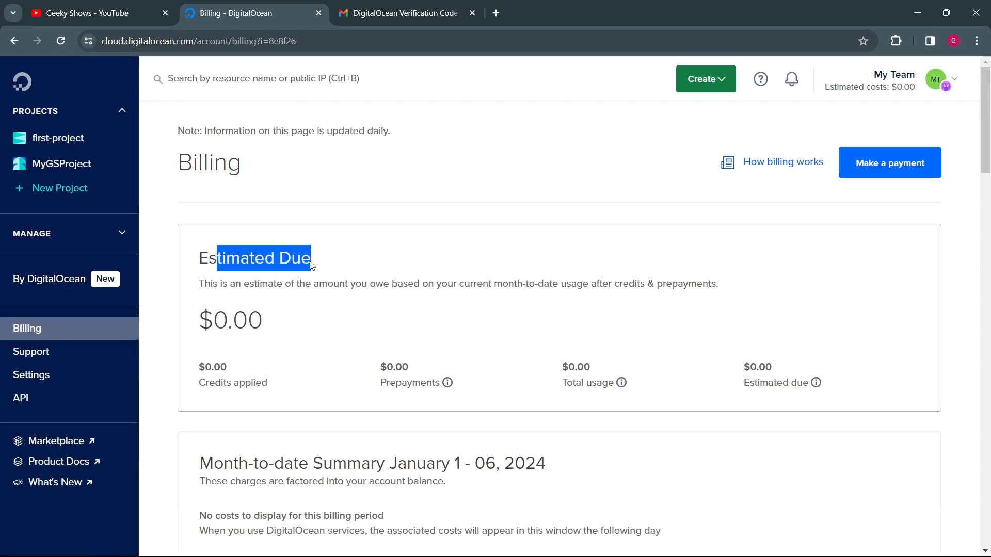
pyautogui.moveTo(216, 286); pyautogui.dragTo(675, 292)
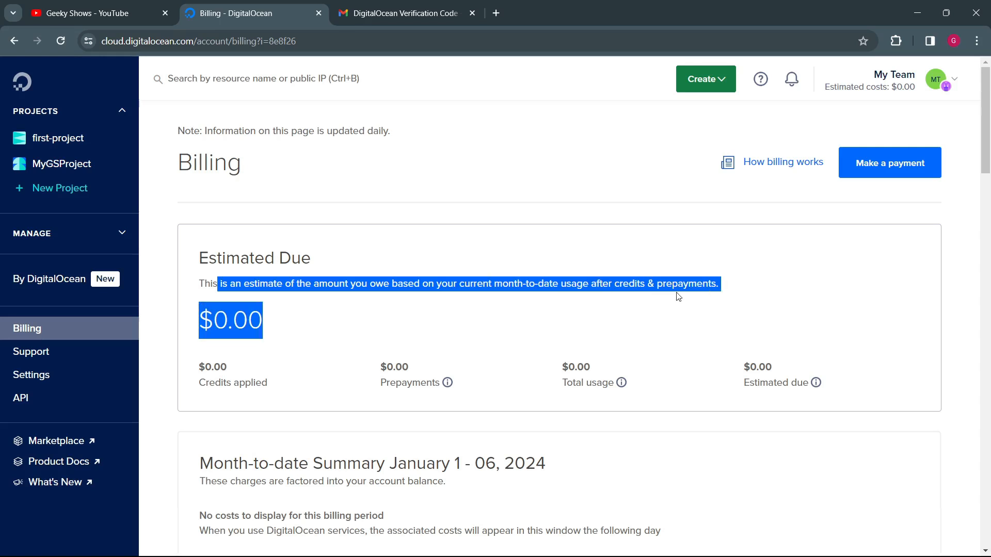
pyautogui.click(683, 312)
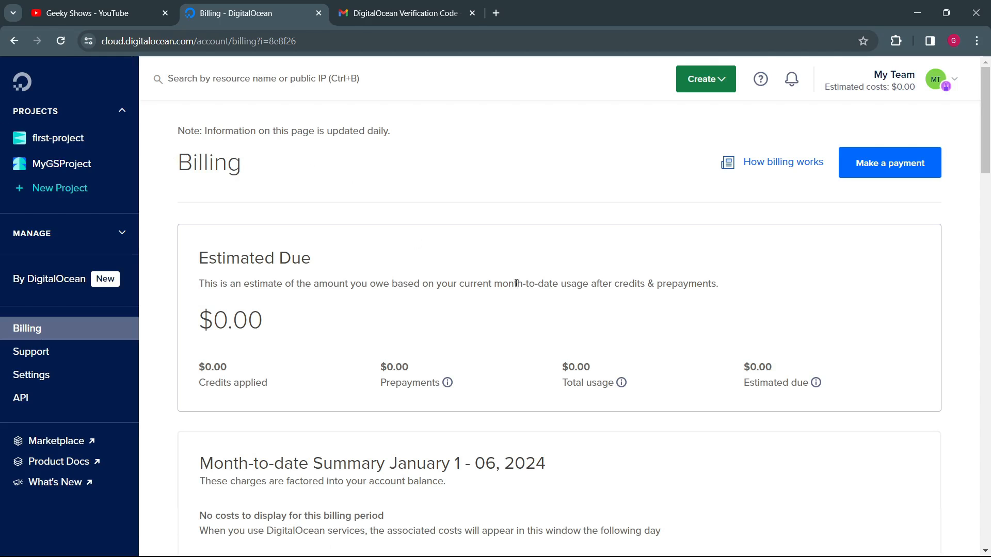
# Step: Review the month-to-date summary and Droplet transfer sections, and highlight the current support plan and its cost
pyautogui.scroll(-3, 516, 283)
pyautogui.scroll(-2, 555, 280)
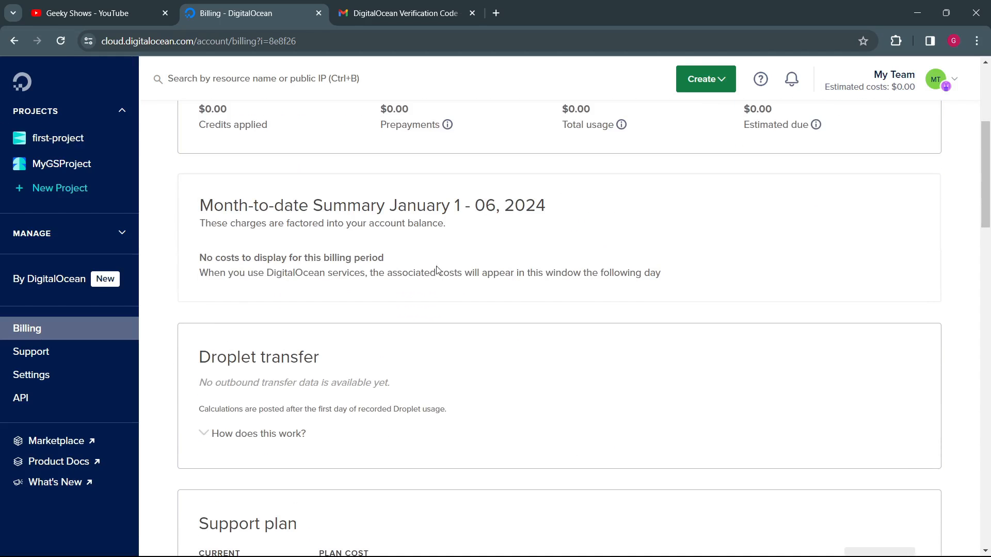
pyautogui.scroll(-5, 407, 260)
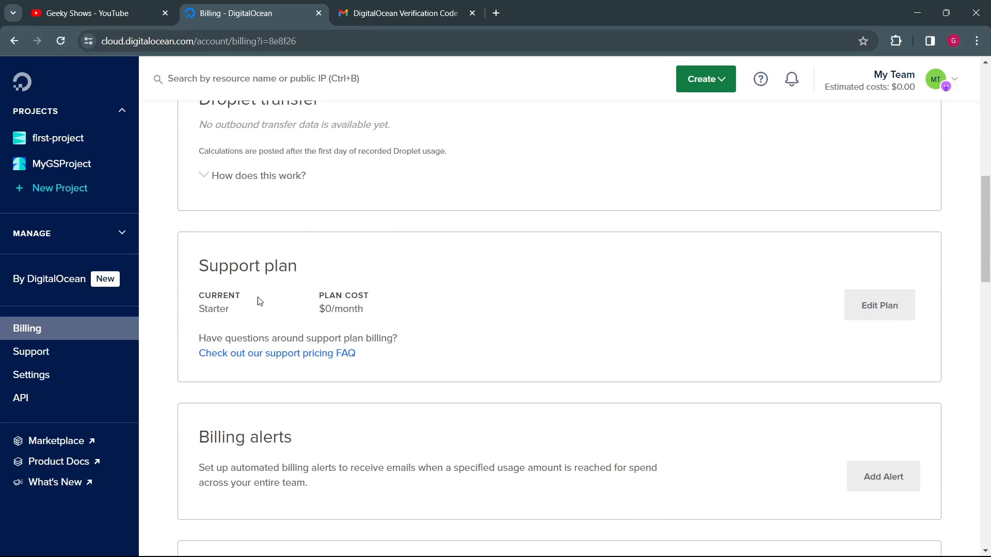
pyautogui.moveTo(232, 268); pyautogui.dragTo(274, 268)
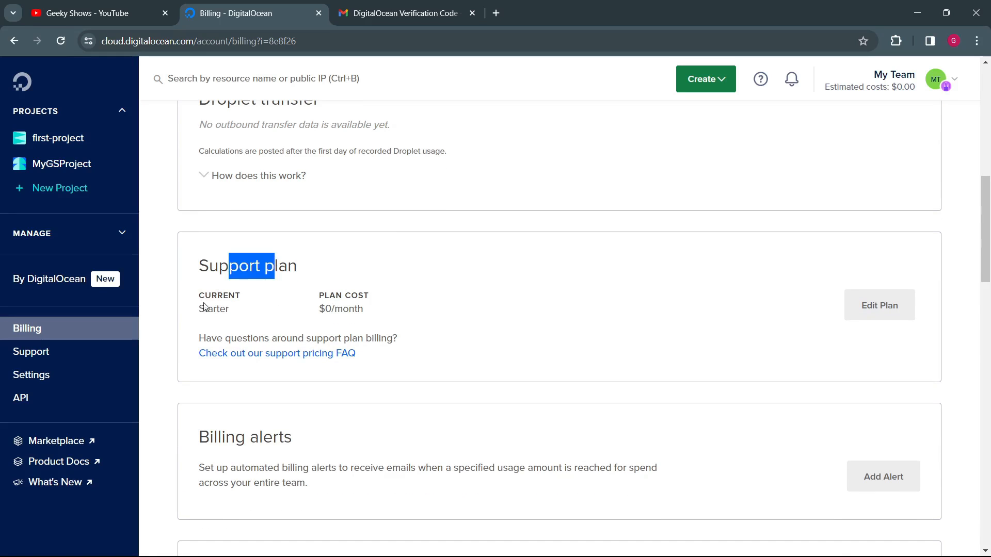
pyautogui.moveTo(199, 309); pyautogui.dragTo(369, 313)
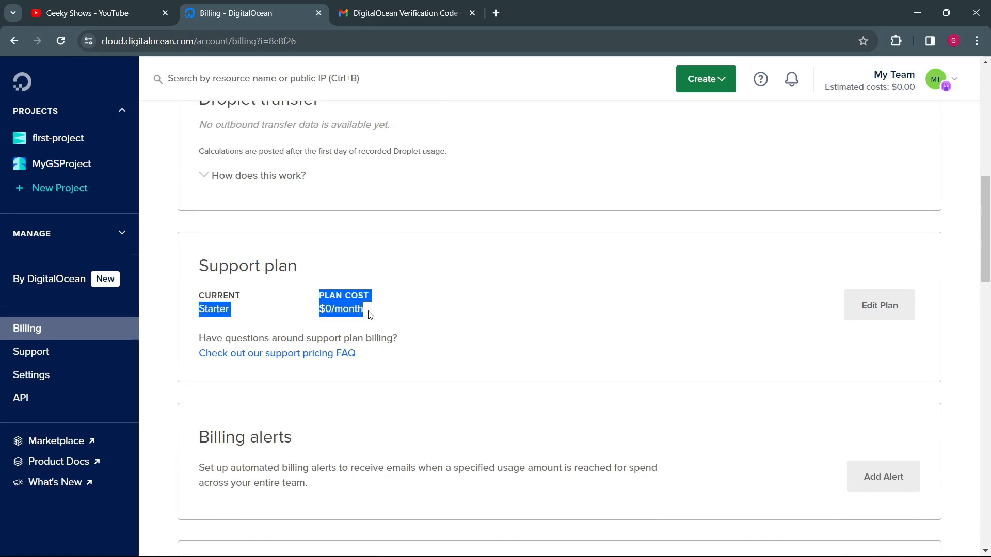
pyautogui.click(427, 305)
# Step: Try a billing alert with an amount of 20 USD and close the dialog without submitting it
pyautogui.scroll(-4, 427, 305)
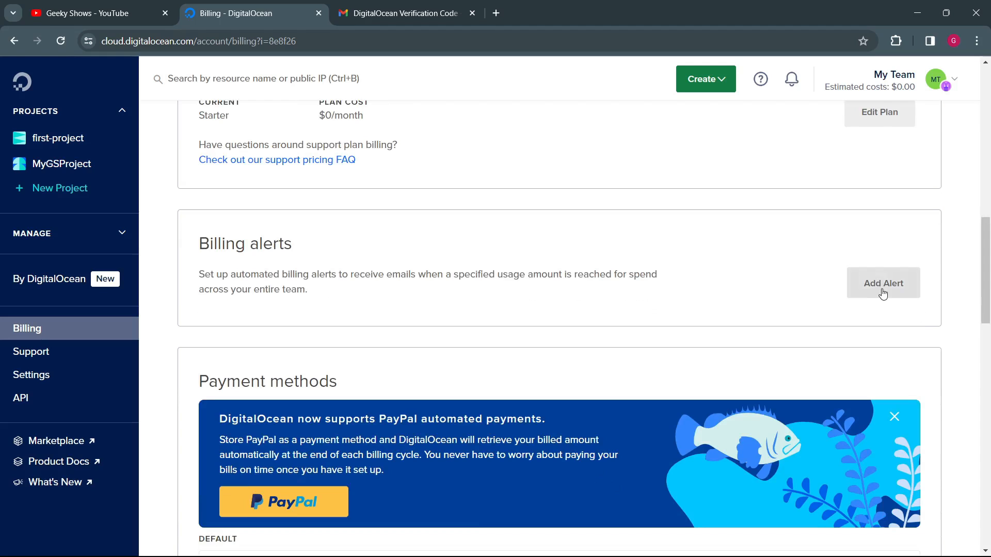
pyautogui.click(882, 287)
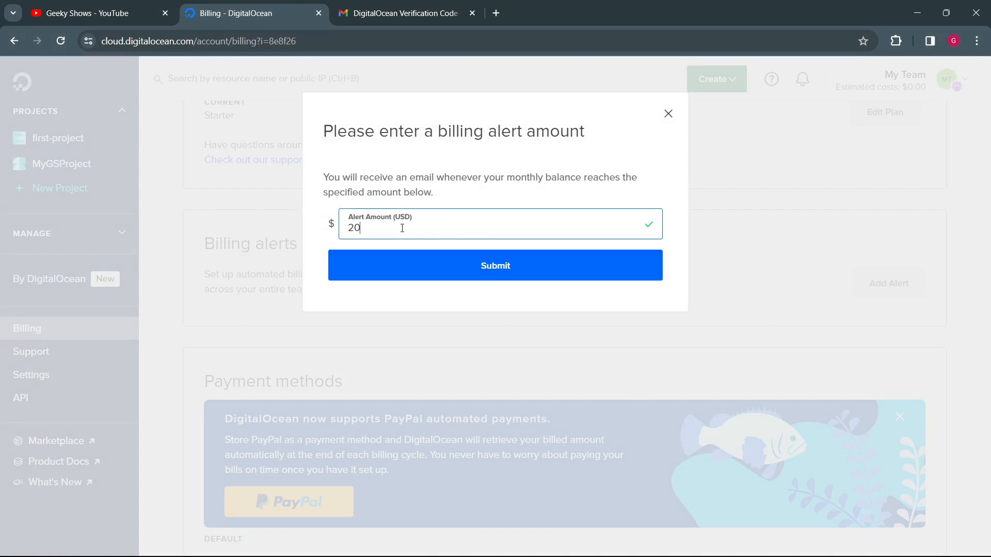
pyautogui.moveTo(402, 228); pyautogui.dragTo(332, 227)
pyautogui.click(404, 224)
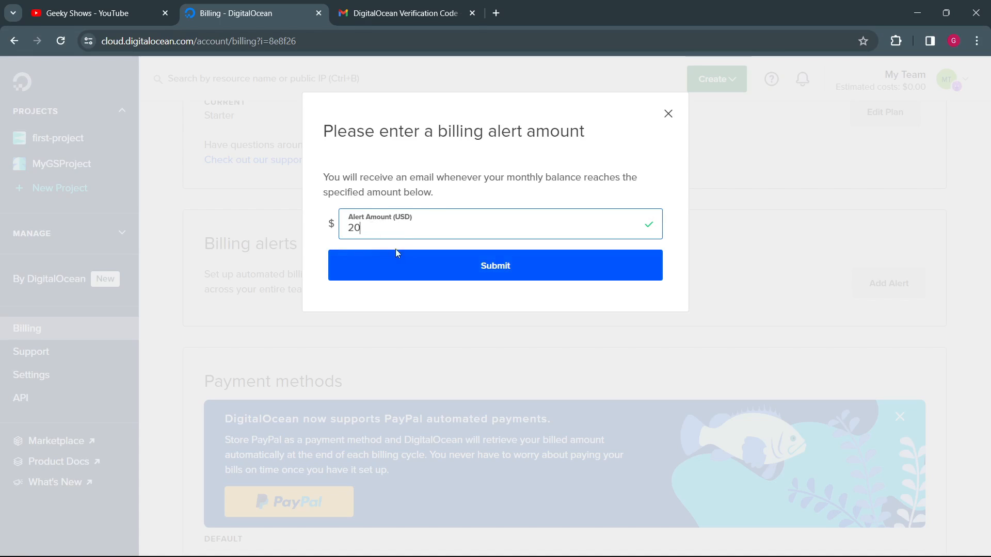
pyautogui.click(668, 114)
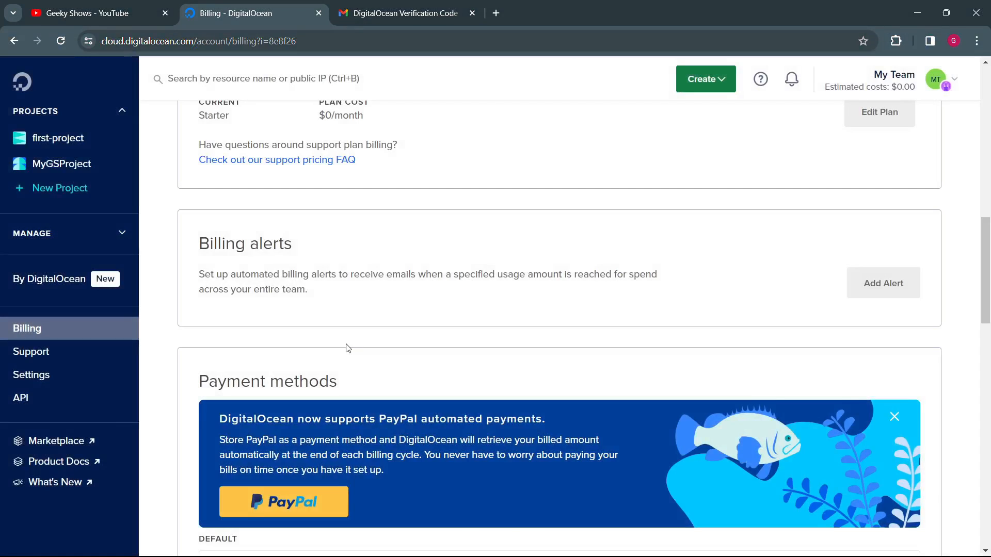
# Step: View the options for the default payment method and highlight the postal address in the billing settings
pyautogui.scroll(-5, 347, 347)
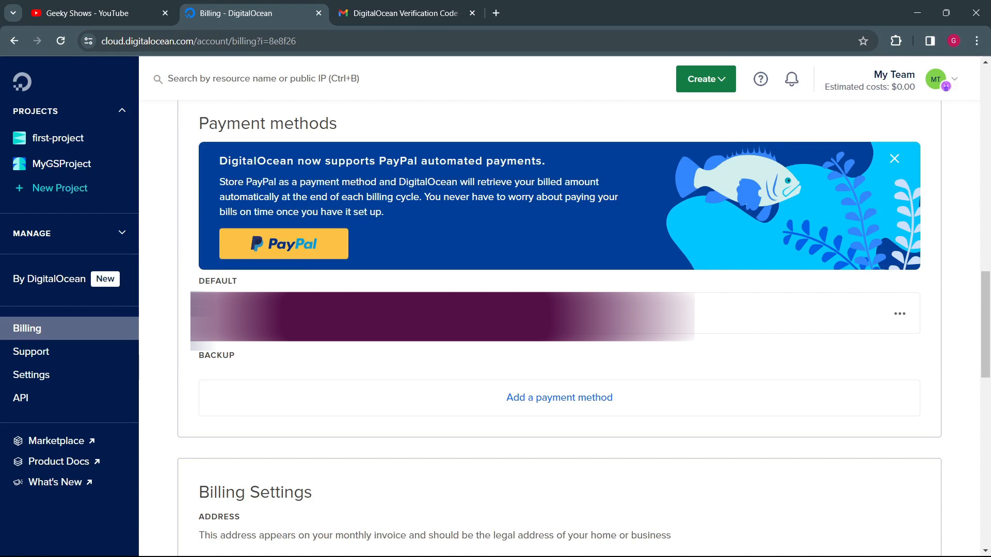
pyautogui.click(900, 313)
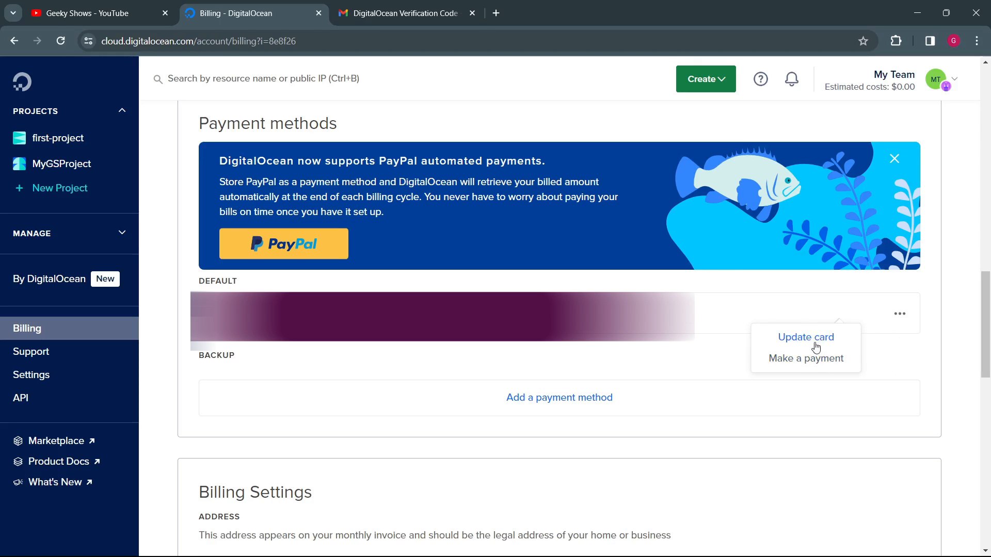
pyautogui.click(948, 360)
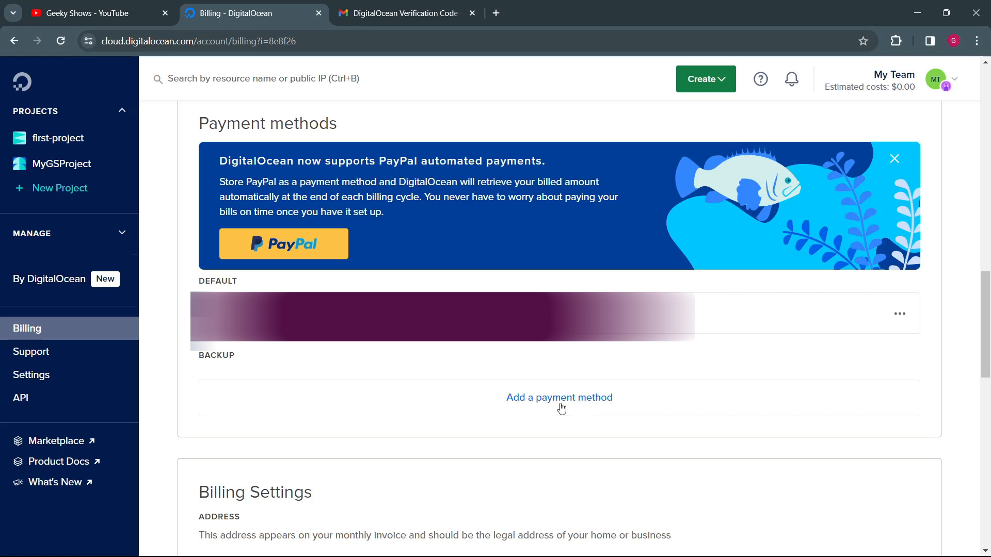
pyautogui.scroll(-5, 333, 232)
pyautogui.moveTo(219, 243); pyautogui.dragTo(261, 279)
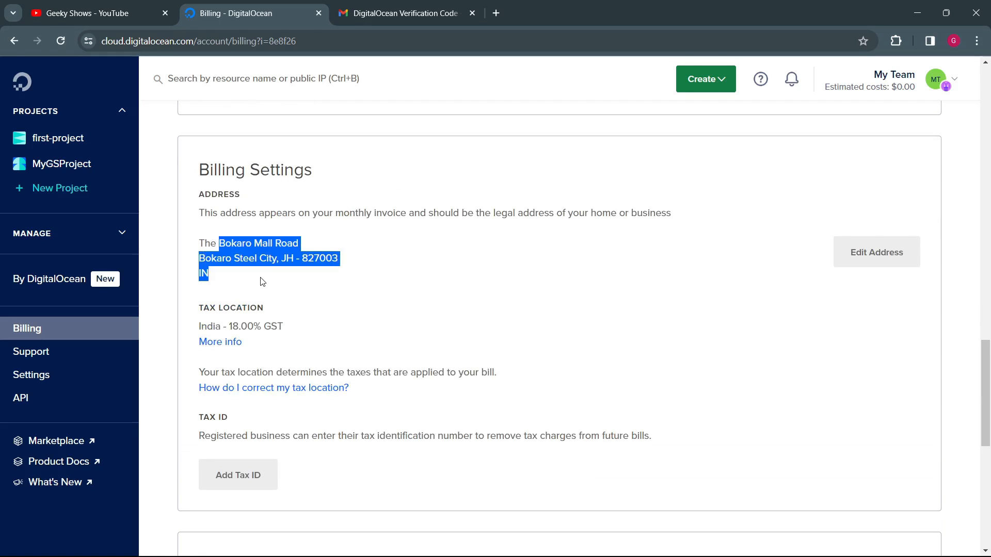
# Step: Highlight the tax location in the billing settings, and review the Tax ID, promo code and billing history sections
pyautogui.moveTo(222, 309); pyautogui.dragTo(388, 312)
pyautogui.click(317, 329)
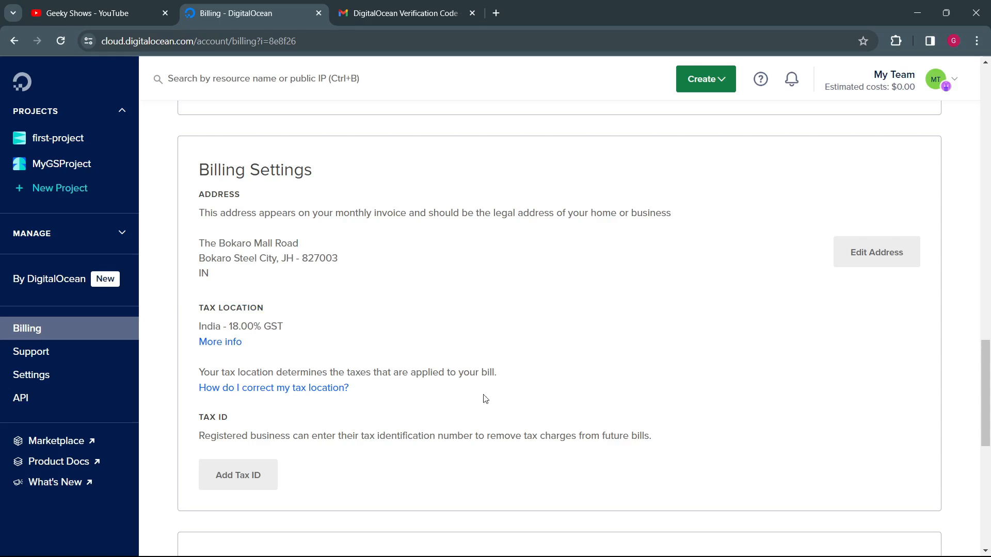
pyautogui.scroll(-1, 568, 326)
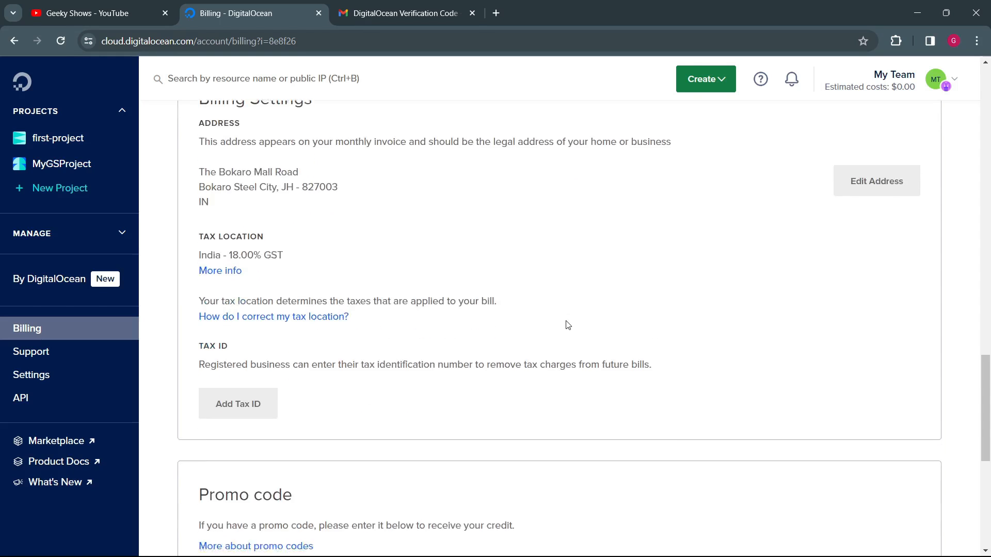
pyautogui.scroll(-4, 567, 325)
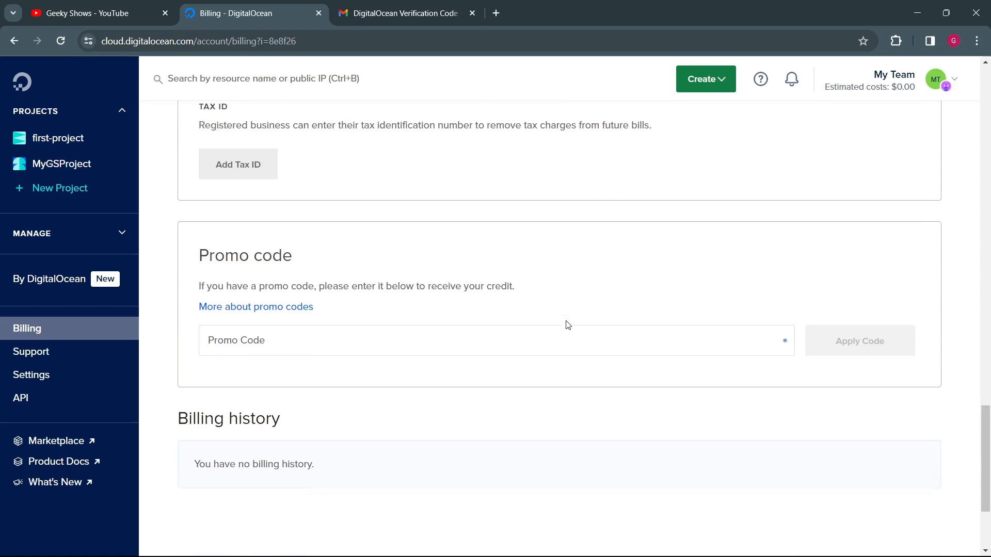
pyautogui.click(343, 334)
pyautogui.scroll(-3, 272, 312)
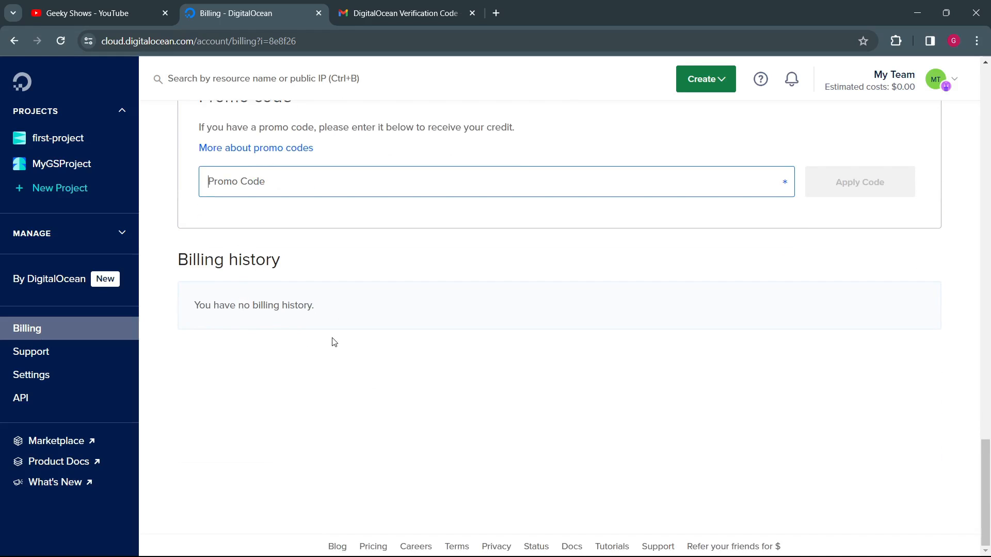
# Step: View the Support page with its troubleshooting resources and support tickets section
pyautogui.click(57, 351)
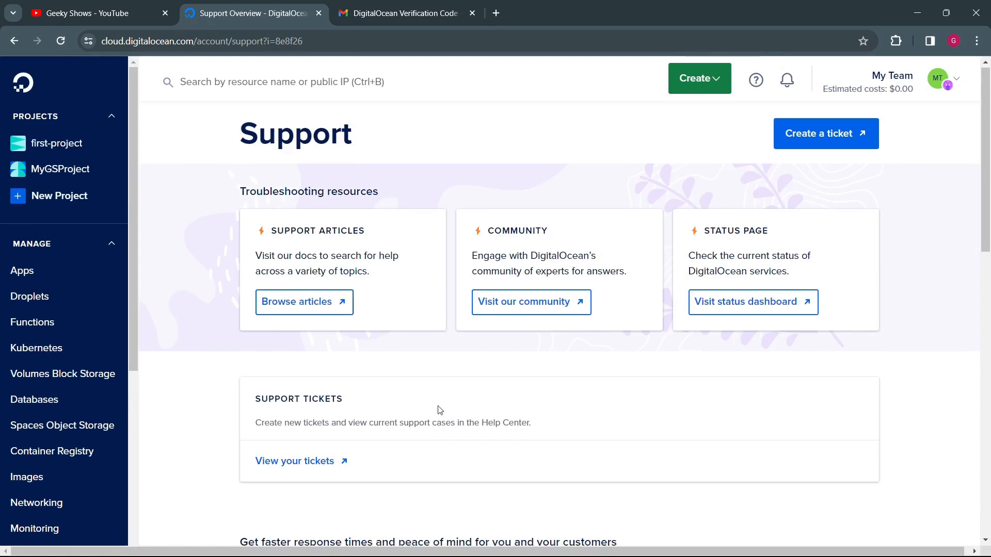
pyautogui.scroll(-7, 438, 410)
pyautogui.scroll(7, 439, 412)
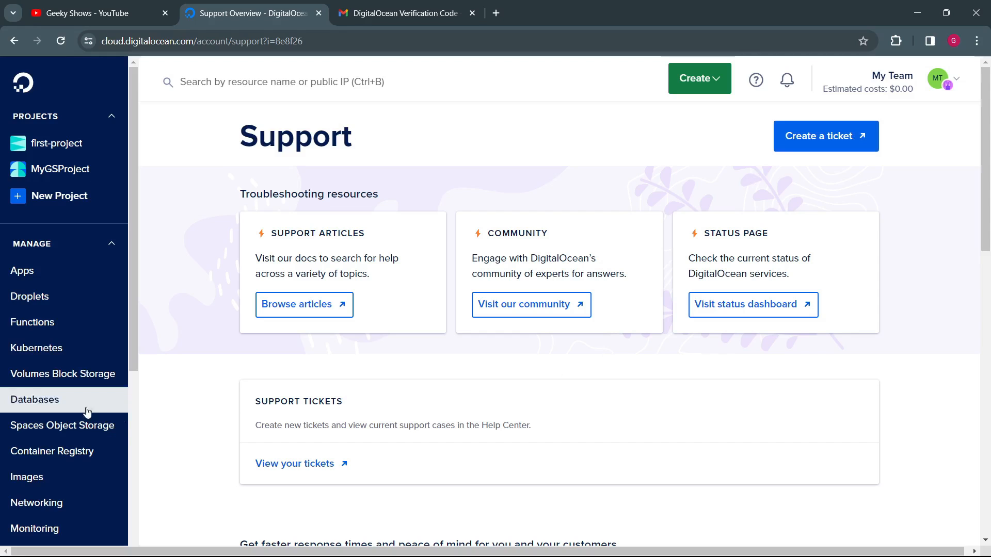
# Step: View the Team settings, highlight the team name in the page header, and look at the options for the team's owner
pyautogui.scroll(-6, 84, 417)
pyautogui.click(49, 420)
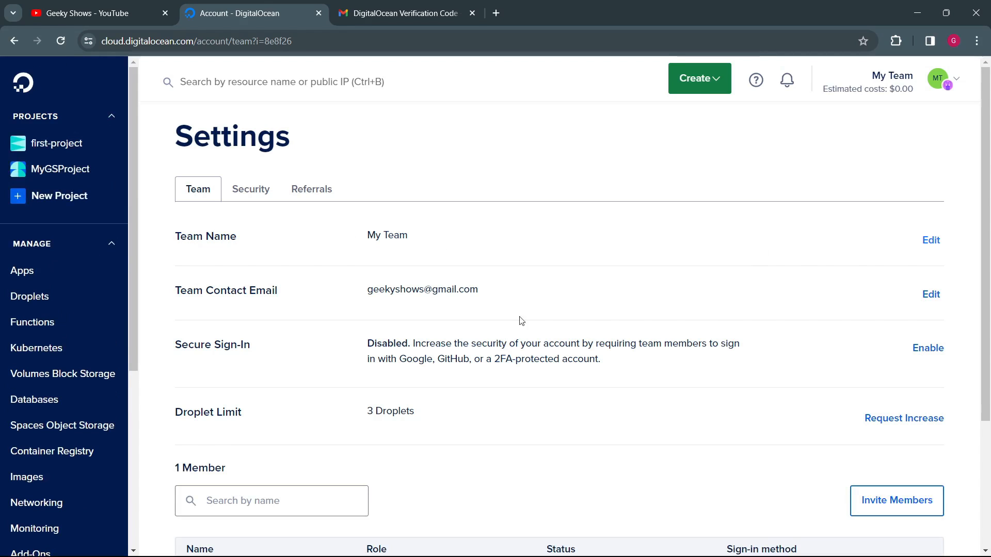
pyautogui.moveTo(840, 82); pyautogui.dragTo(919, 79)
pyautogui.click(678, 232)
pyautogui.scroll(-3, 361, 405)
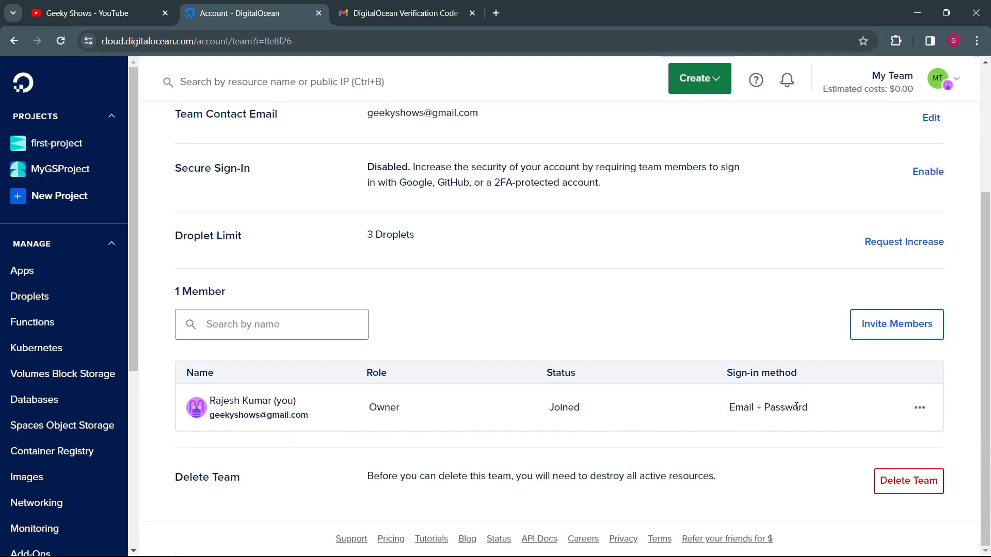
pyautogui.click(920, 407)
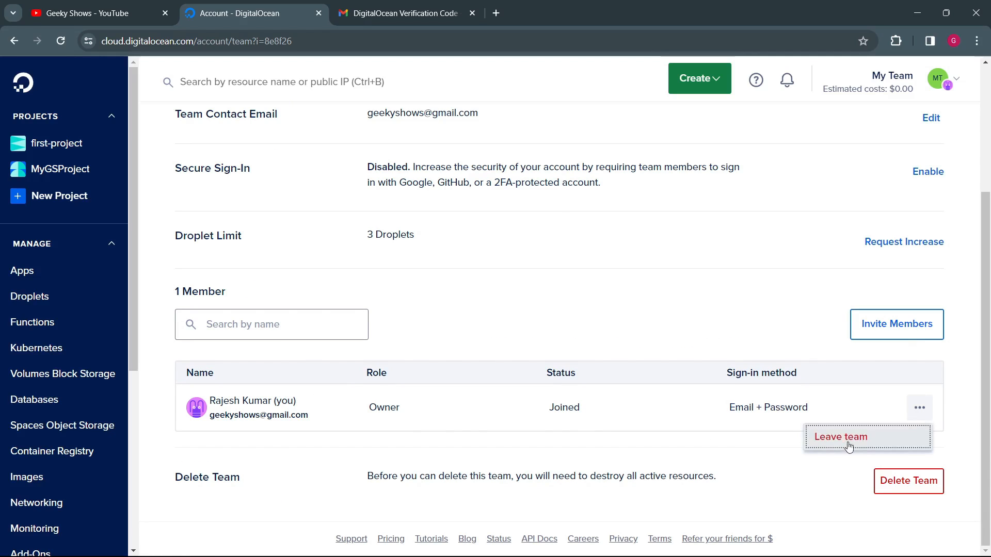
pyautogui.click(785, 492)
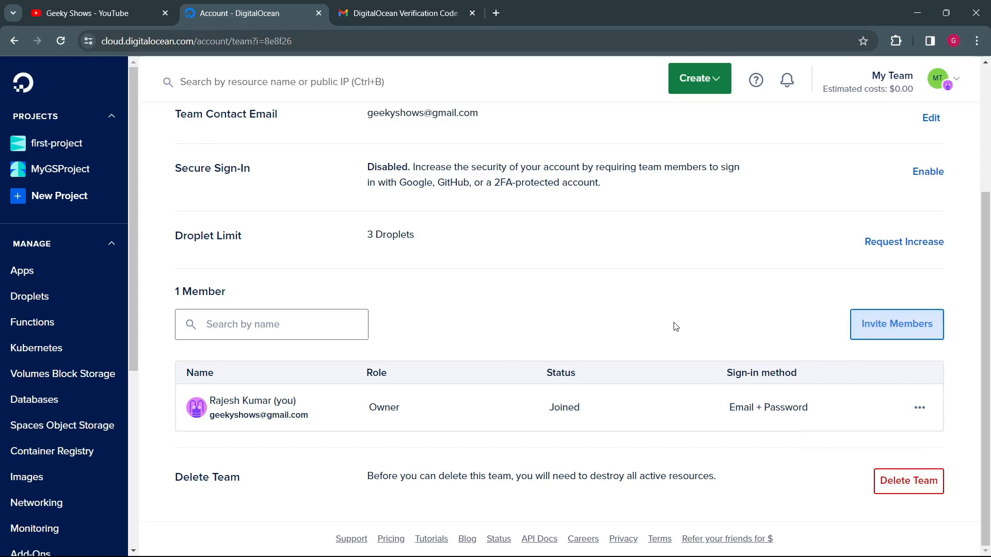
# Step: Review the Security settings, including SSH keys, certificates and the security history
pyautogui.click(260, 194)
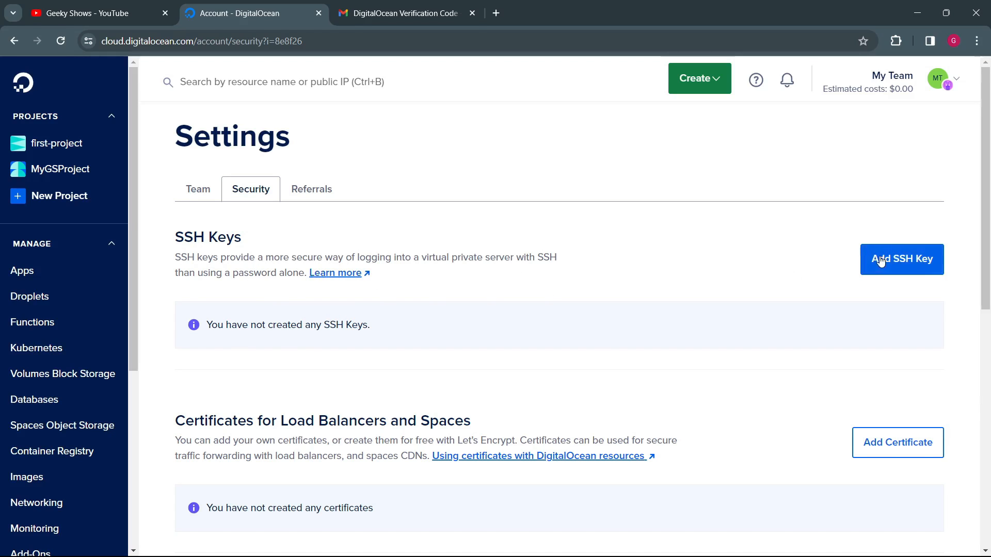
pyautogui.scroll(-3, 321, 354)
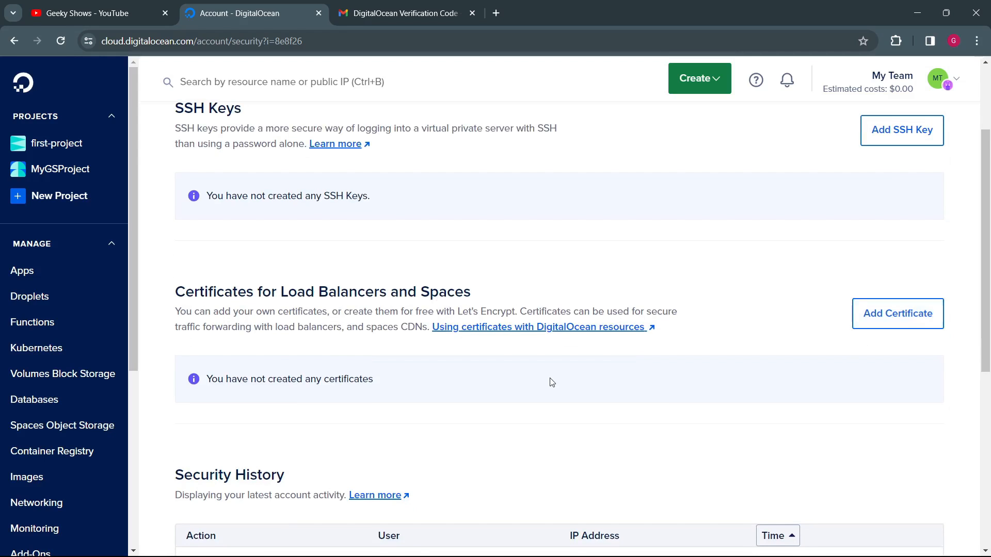
pyautogui.scroll(-3, 550, 380)
pyautogui.scroll(-2, 483, 370)
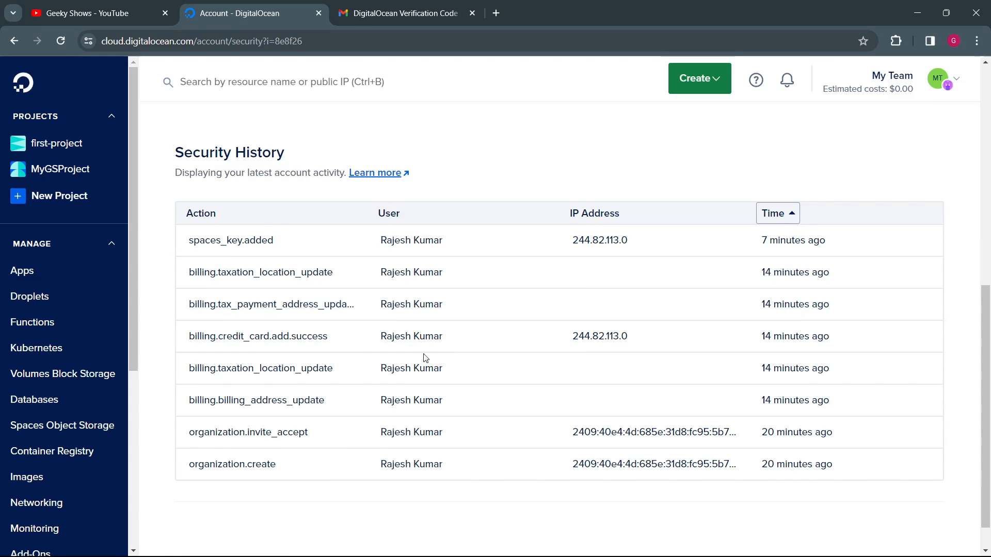
pyautogui.scroll(5, 505, 365)
pyautogui.scroll(2, 507, 365)
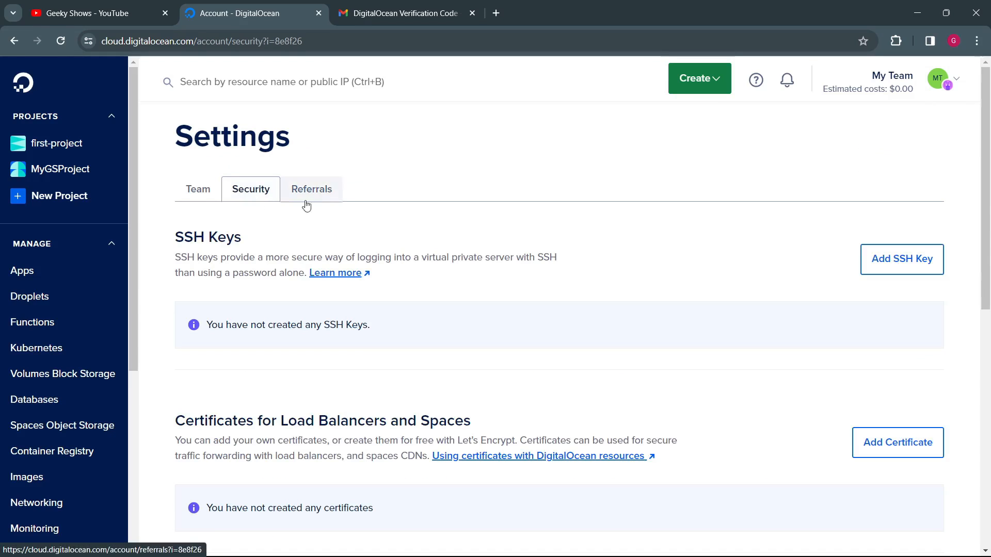
# Step: View the API page and highlight the Personal Access Tokens heading and its explanation
pyautogui.scroll(-5, 51, 369)
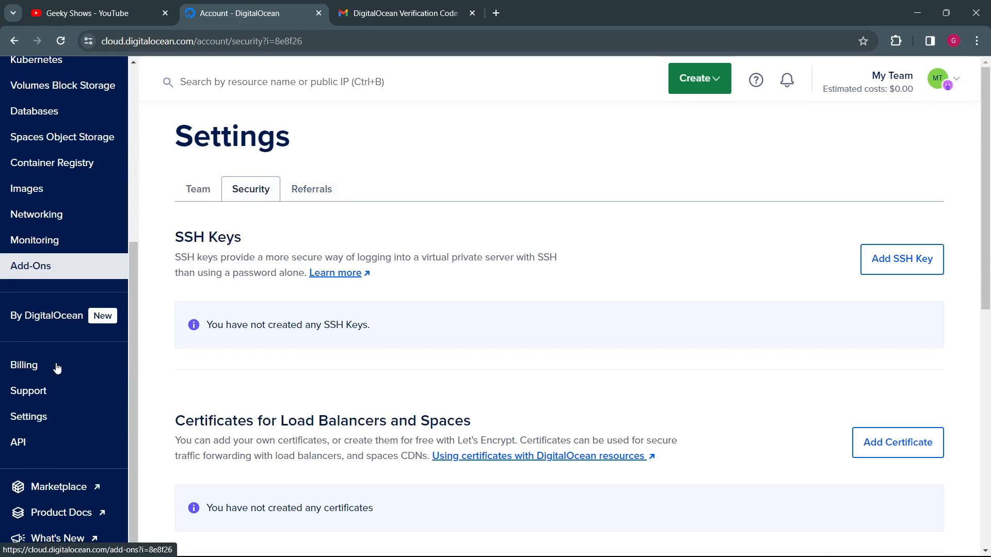
pyautogui.click(42, 443)
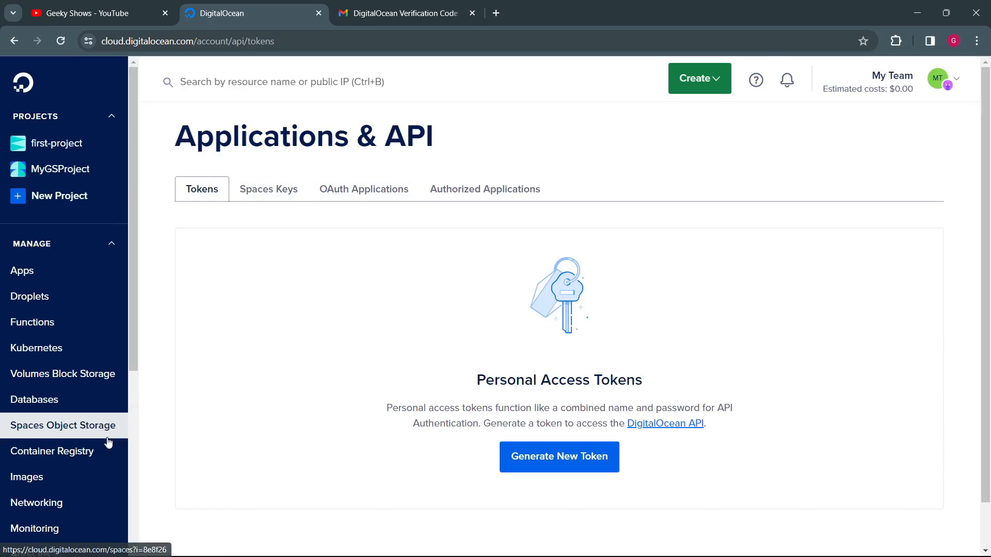
pyautogui.scroll(-5, 87, 437)
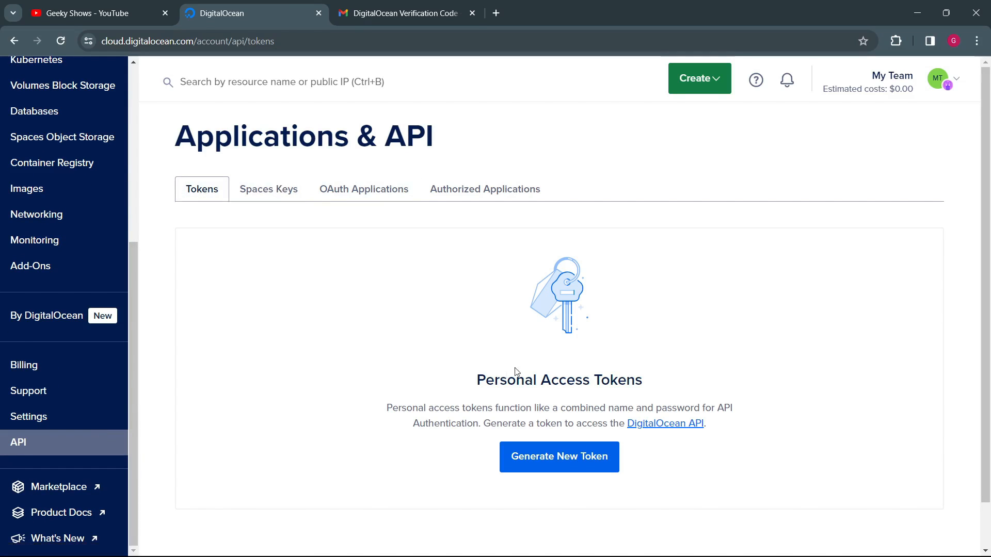
pyautogui.moveTo(513, 383); pyautogui.dragTo(652, 381)
pyautogui.moveTo(547, 408); pyautogui.dragTo(516, 408)
pyautogui.click(459, 313)
# Step: Look through the Spaces Keys, OAuth Applications and Authorized Applications sections of the API page
pyautogui.click(253, 192)
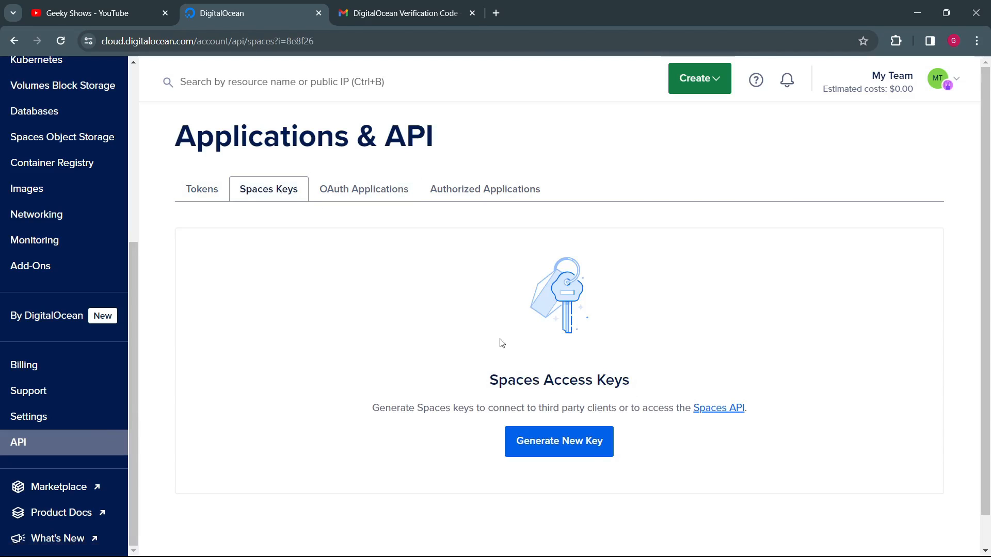
pyautogui.scroll(4, 78, 216)
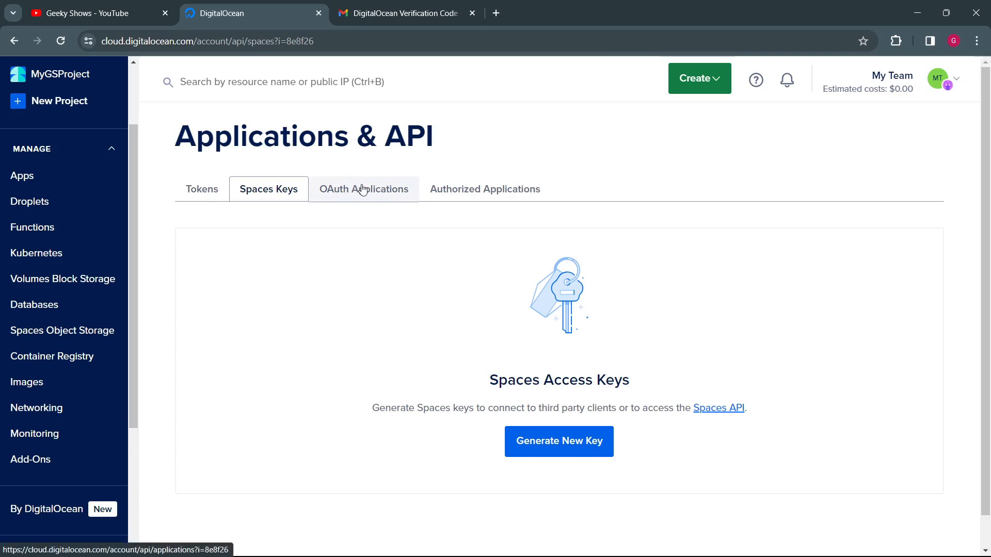
pyautogui.click(328, 194)
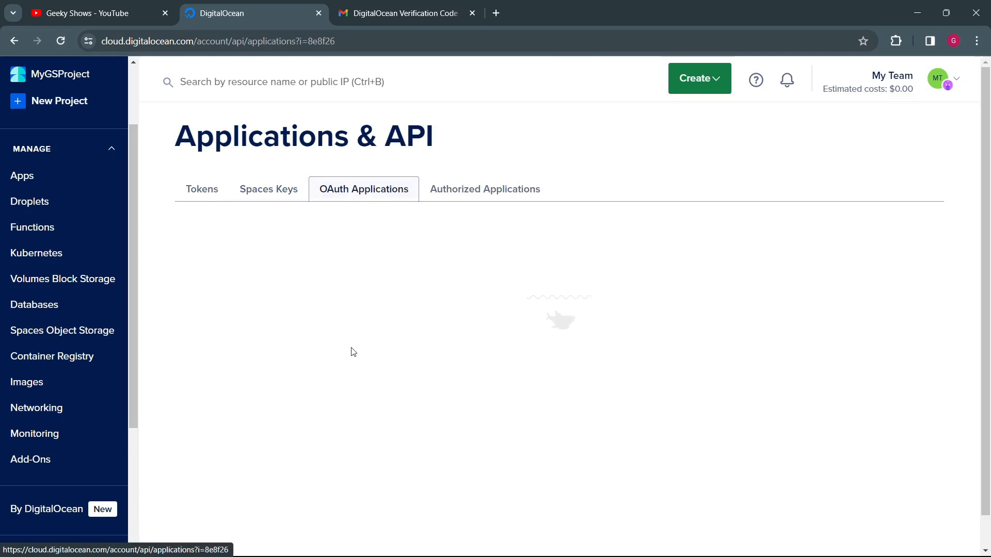
pyautogui.click(482, 196)
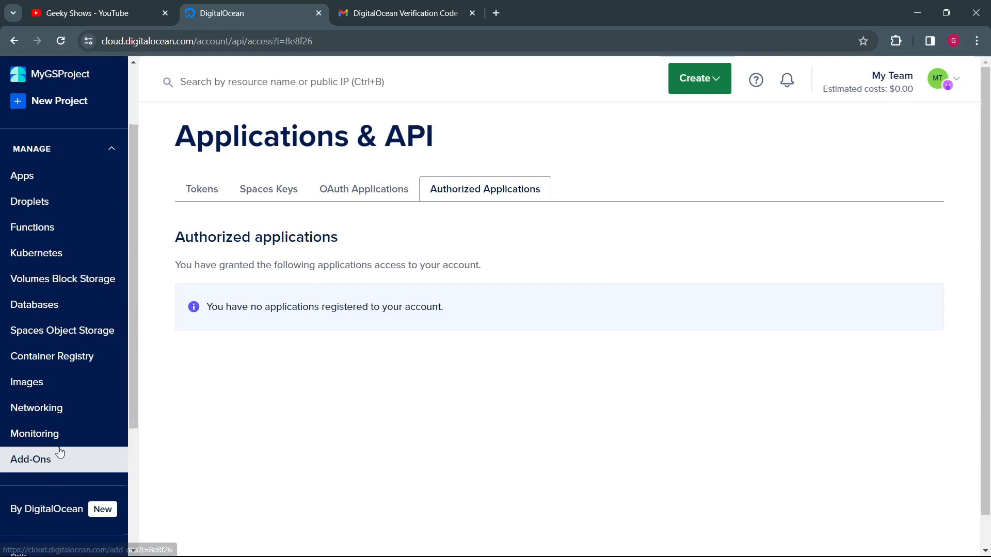
# Step: Browse the DigitalOcean Marketplace listings and close the Marketplace page
pyautogui.scroll(-4, 58, 452)
pyautogui.click(60, 490)
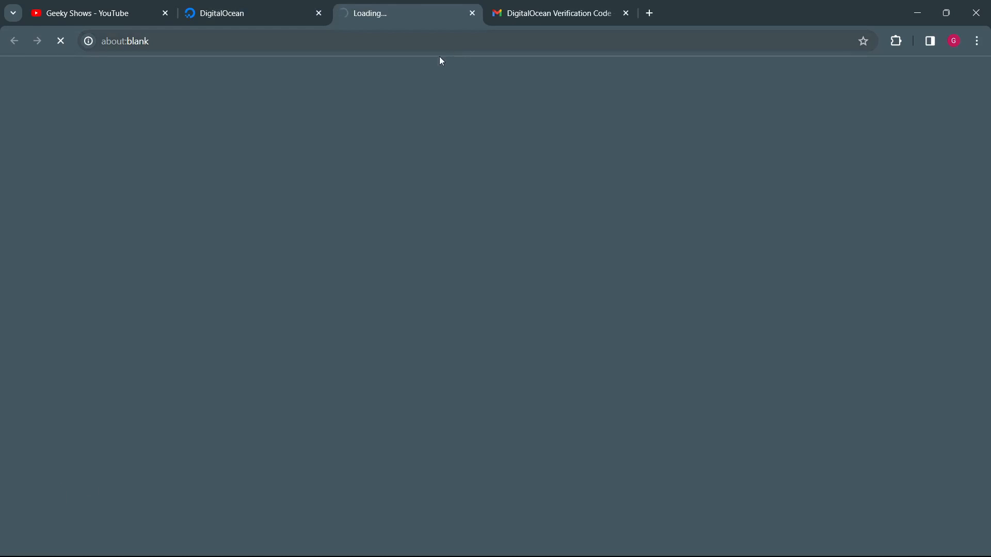
pyautogui.scroll(-15, 373, 369)
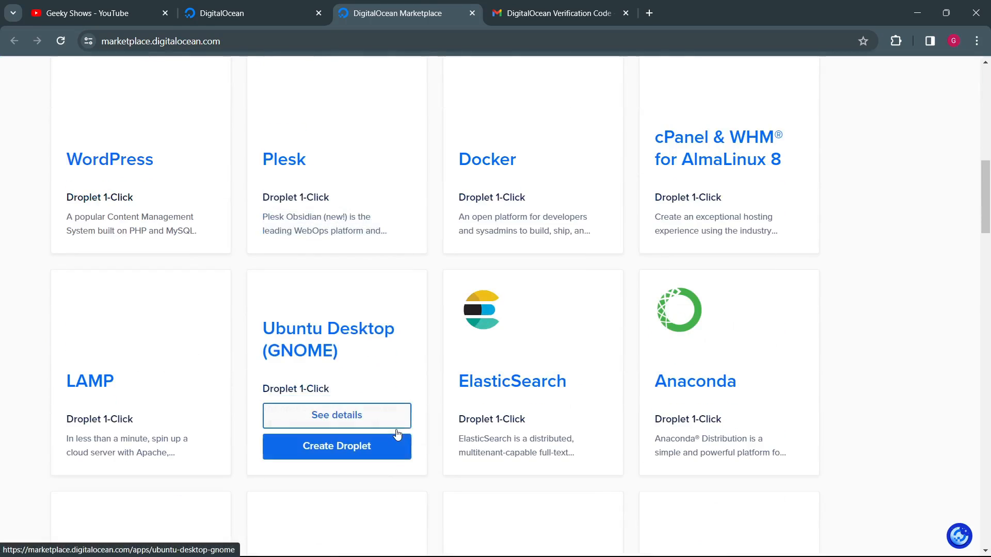
pyautogui.scroll(15, 392, 310)
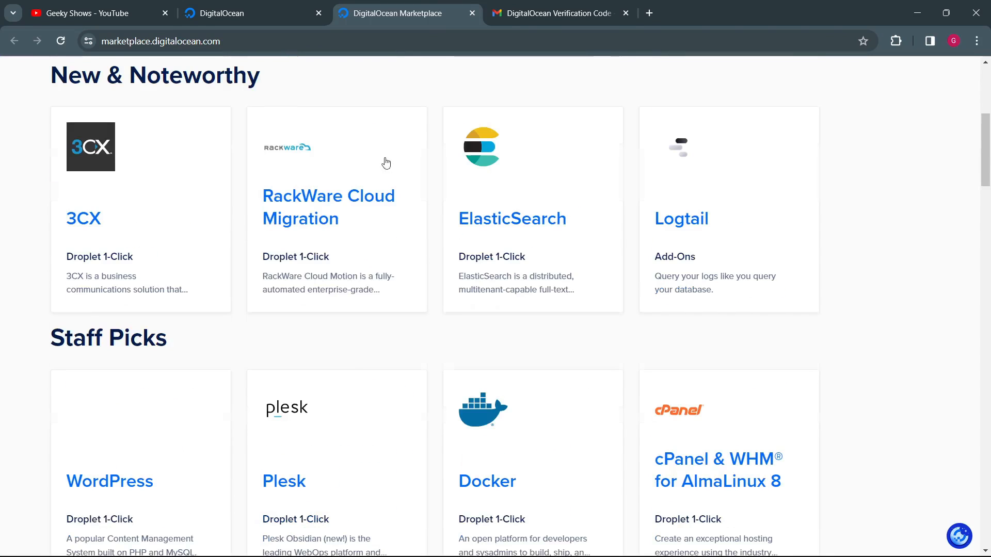
pyautogui.click(472, 13)
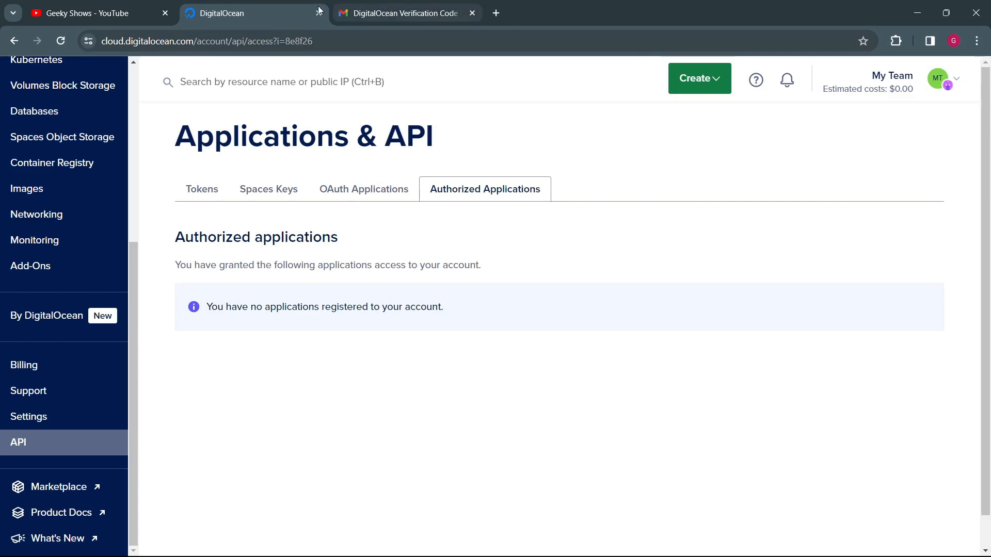
# Step: Open the Product Docs and What's New pages, and look over the Product Docs home page
pyautogui.click(77, 516)
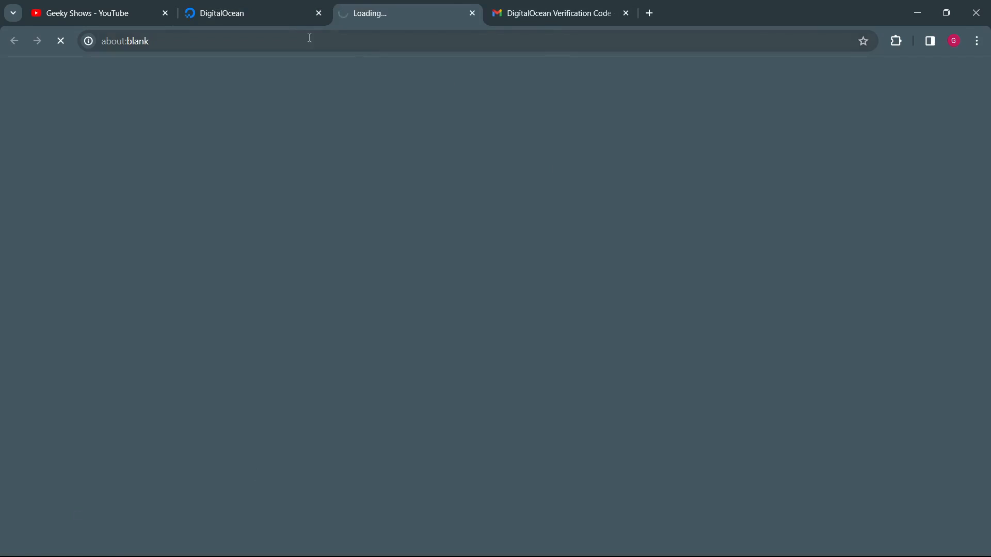
pyautogui.click(271, 21)
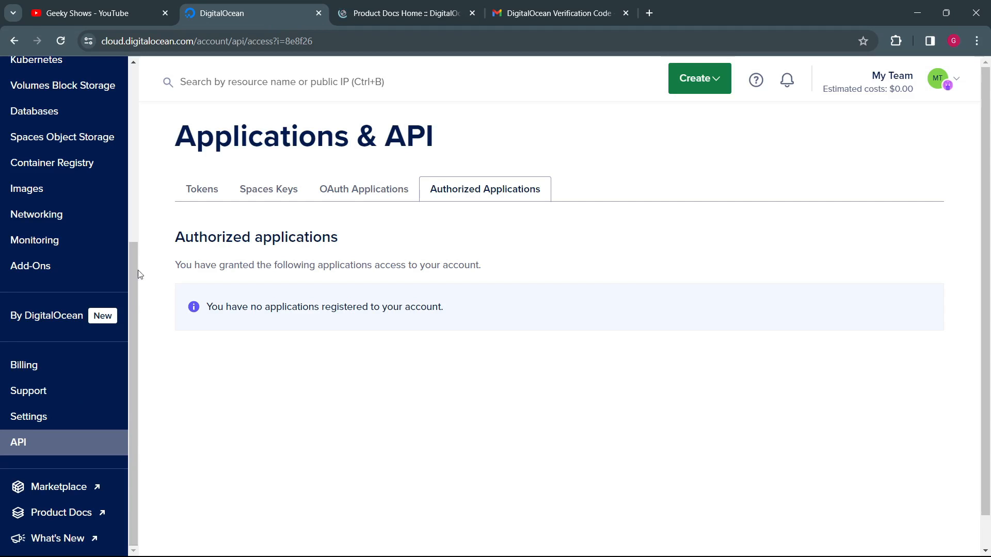
pyautogui.click(83, 541)
pyautogui.click(516, 14)
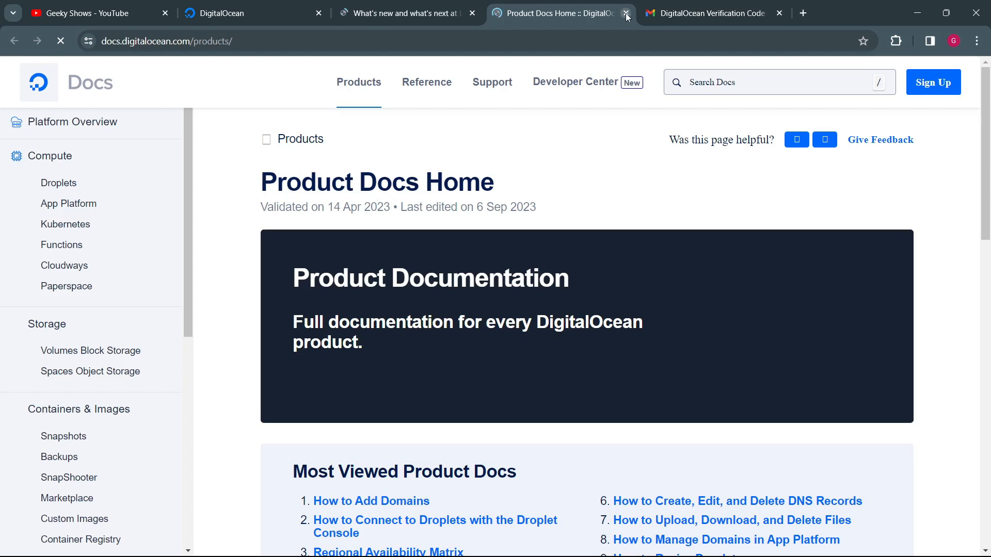
pyautogui.scroll(-15, 415, 243)
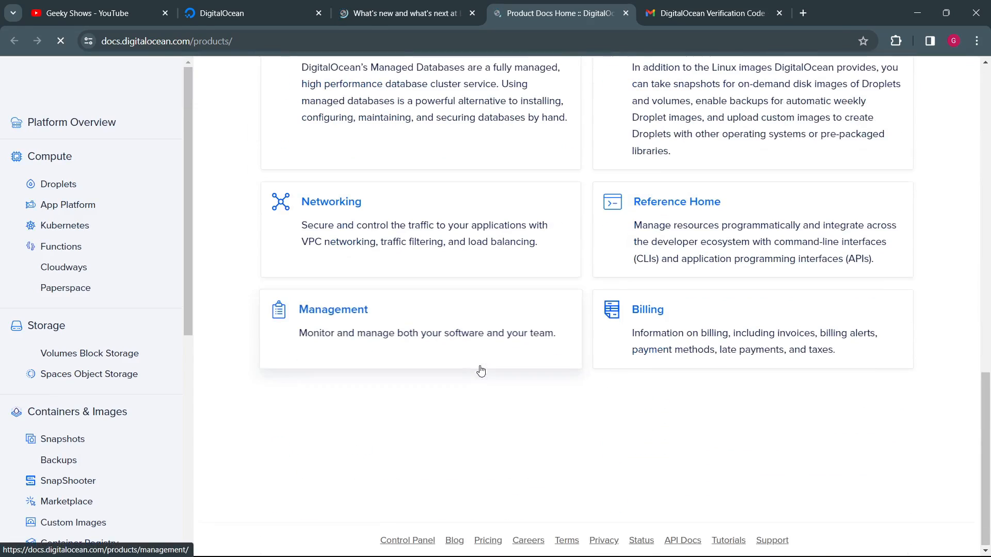
# Step: Review the Droplets documentation overview, and view its Create Droplets and Connect With SSH guides
pyautogui.click(58, 185)
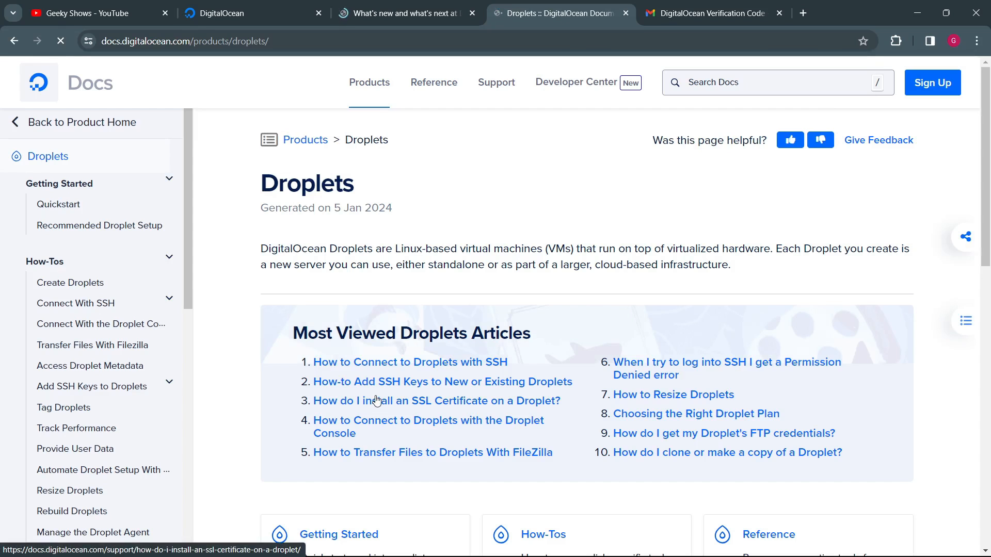
pyautogui.scroll(-5, 376, 401)
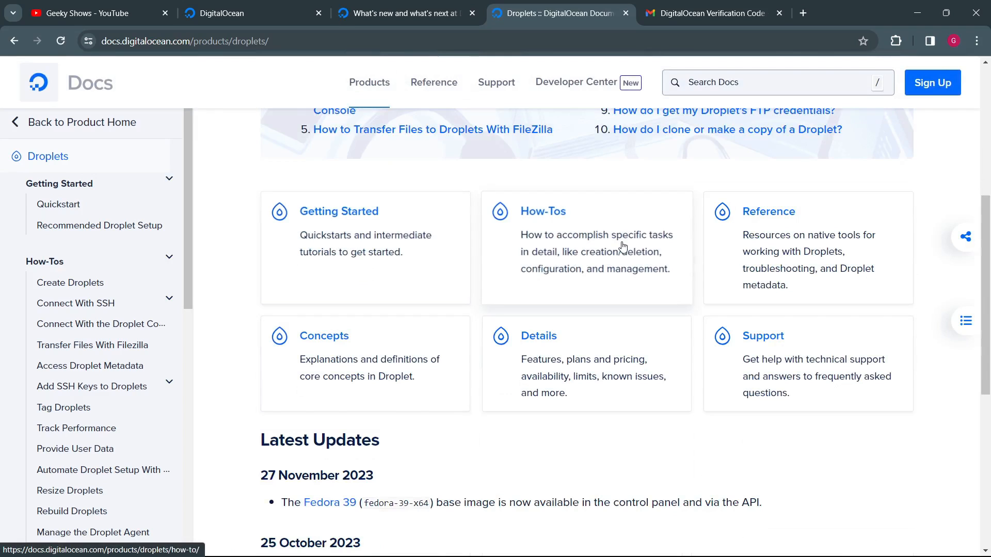
pyautogui.scroll(-1, 425, 445)
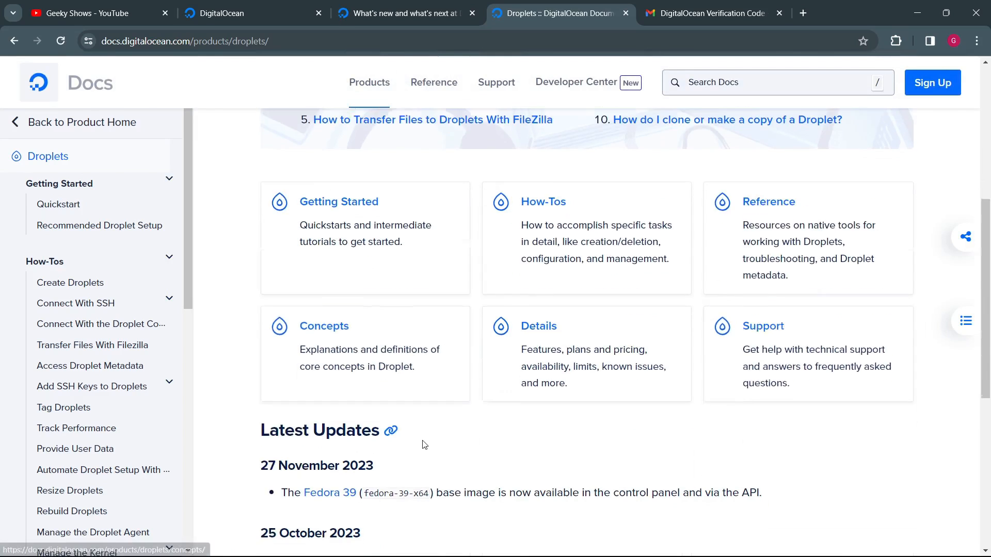
pyautogui.scroll(-7, 424, 445)
pyautogui.scroll(13, 420, 442)
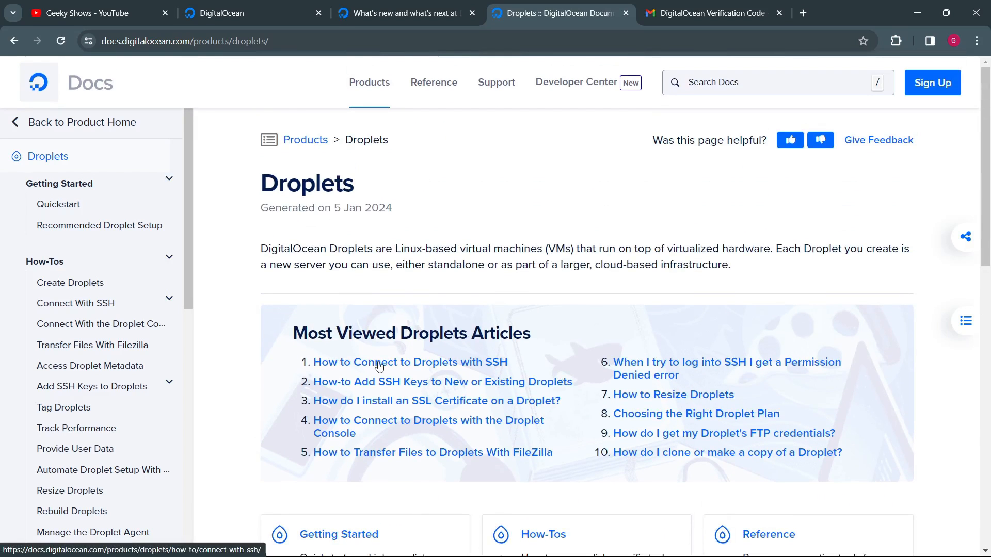
pyautogui.click(55, 287)
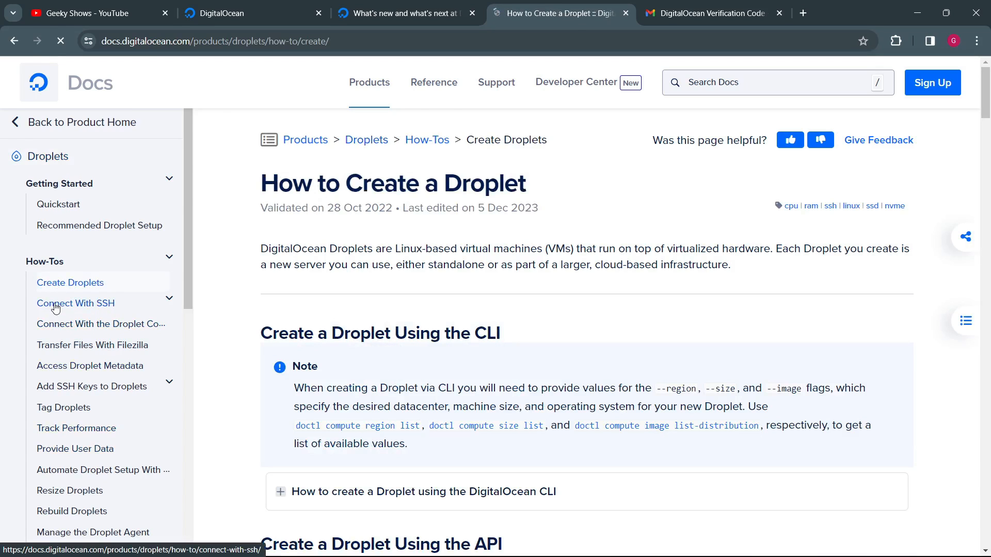
pyautogui.click(167, 302)
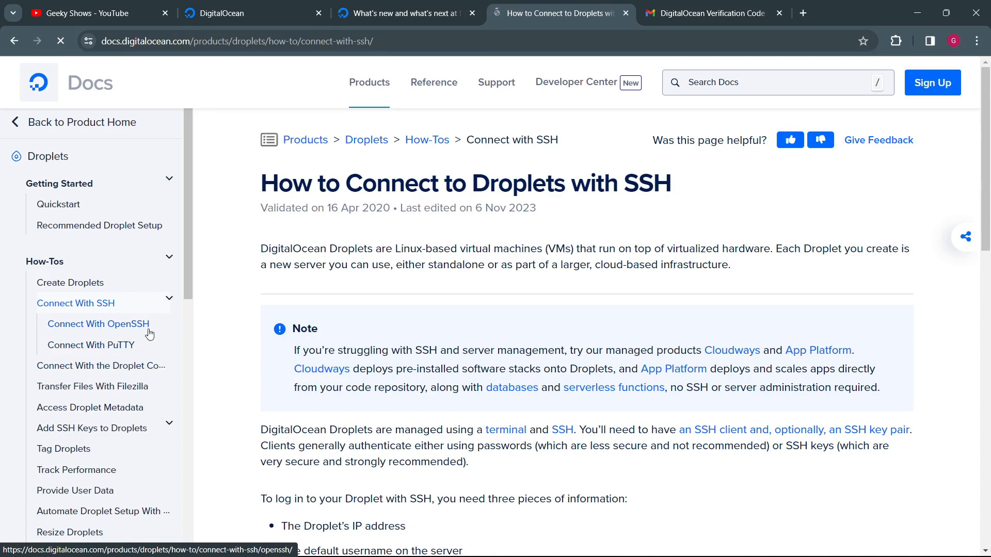
# Step: View the Resize Droplets and Destroy Droplets guides in the Droplets documentation, and close the documentation page
pyautogui.scroll(-1, 95, 356)
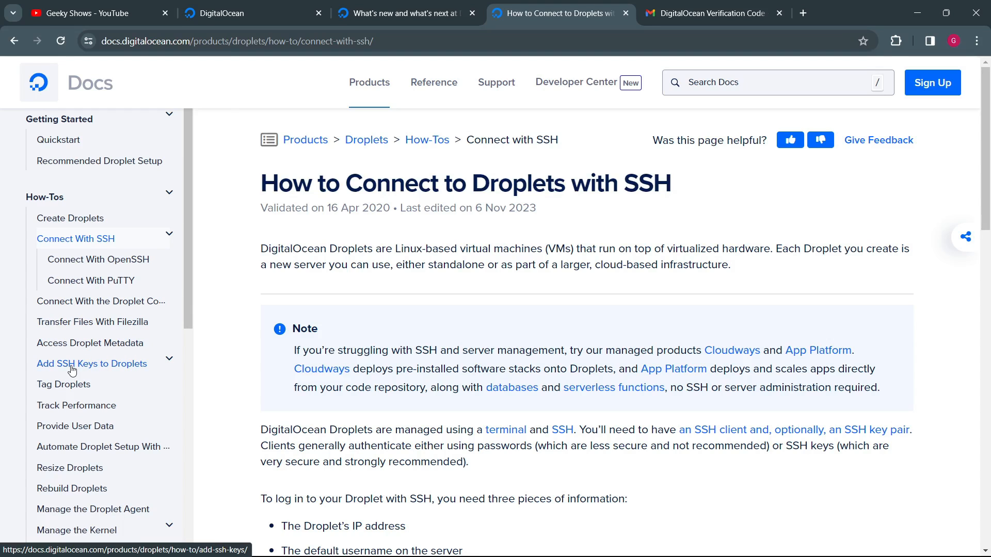
pyautogui.scroll(-1, 68, 389)
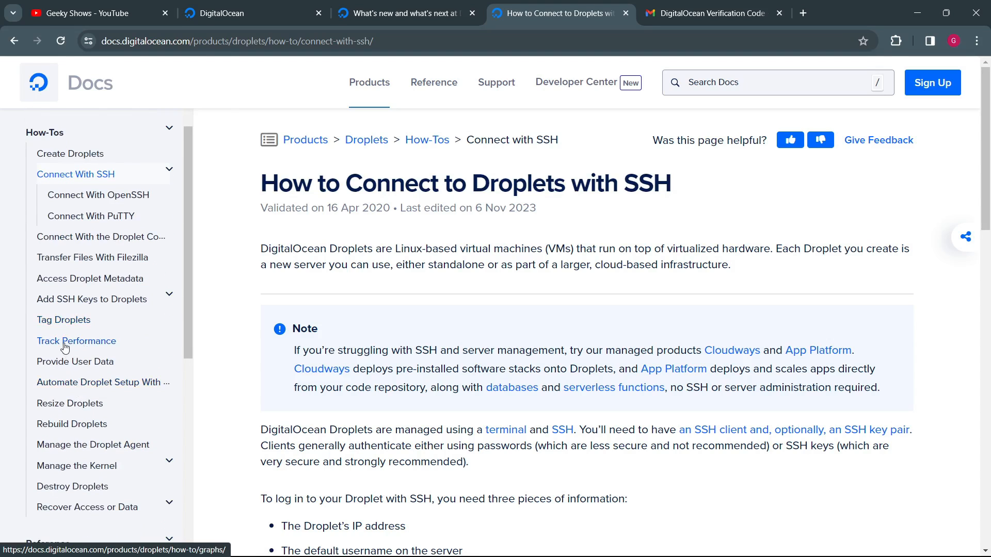
pyautogui.click(77, 412)
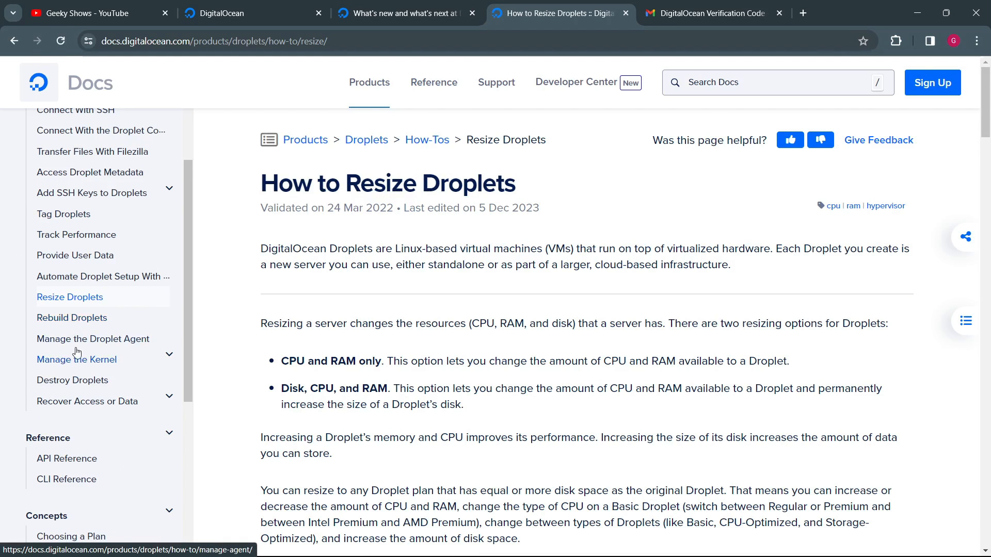
pyautogui.click(69, 388)
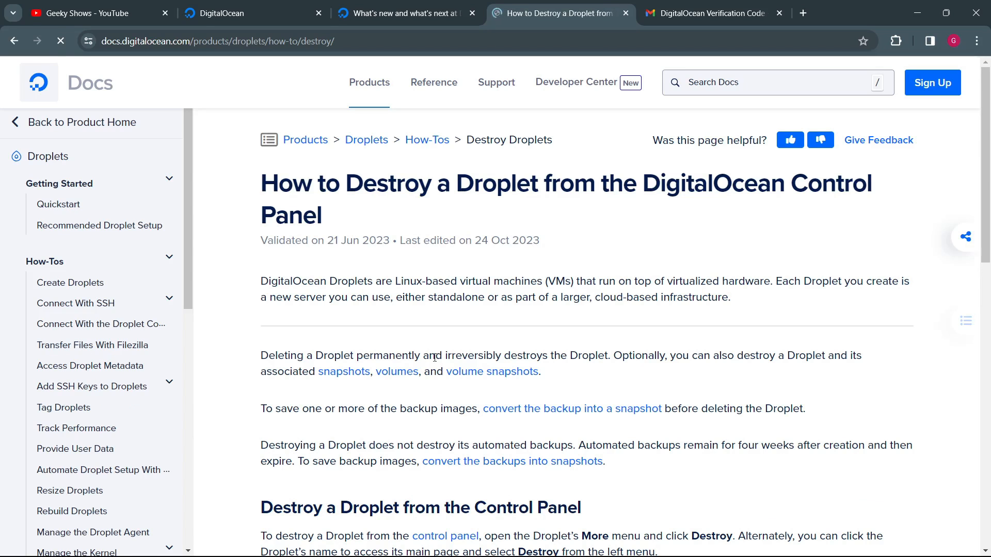
pyautogui.click(625, 14)
# Step: Skim the What's New product updates article and close its page
pyautogui.click(405, 13)
pyautogui.scroll(-6, 533, 400)
pyautogui.scroll(-20, 534, 400)
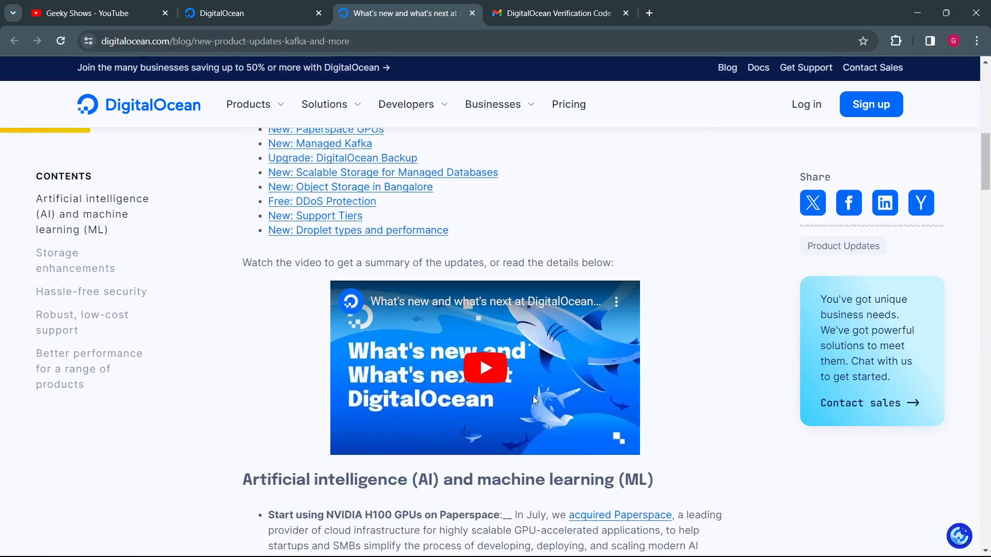
pyautogui.scroll(10, 538, 395)
pyautogui.scroll(15, 538, 395)
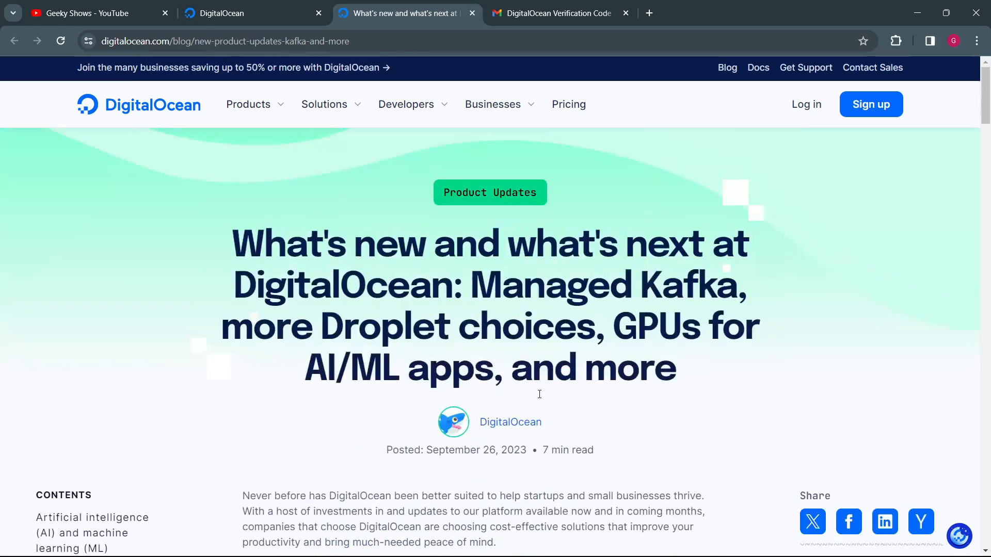
pyautogui.scroll(-5, 393, 334)
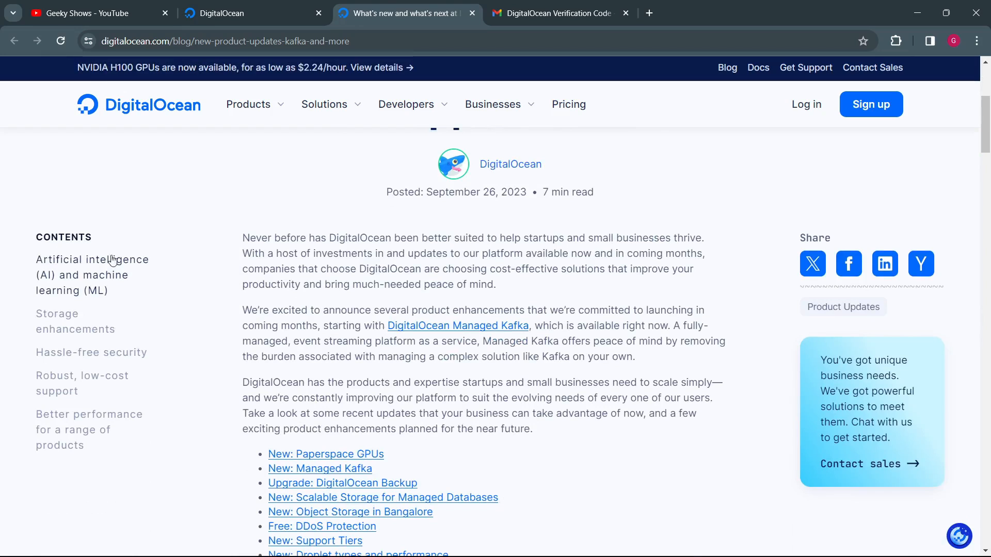
pyautogui.click(472, 14)
# Step: Open the Create Droplets form from the Droplets section of the control panel and look over its options
pyautogui.scroll(-1, 476, 266)
pyautogui.scroll(5, 69, 464)
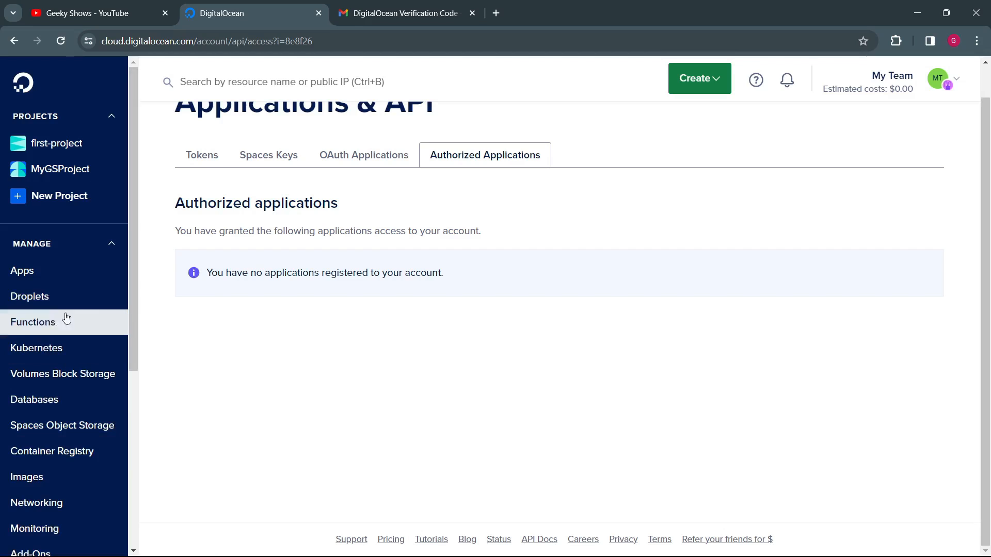
pyautogui.click(87, 300)
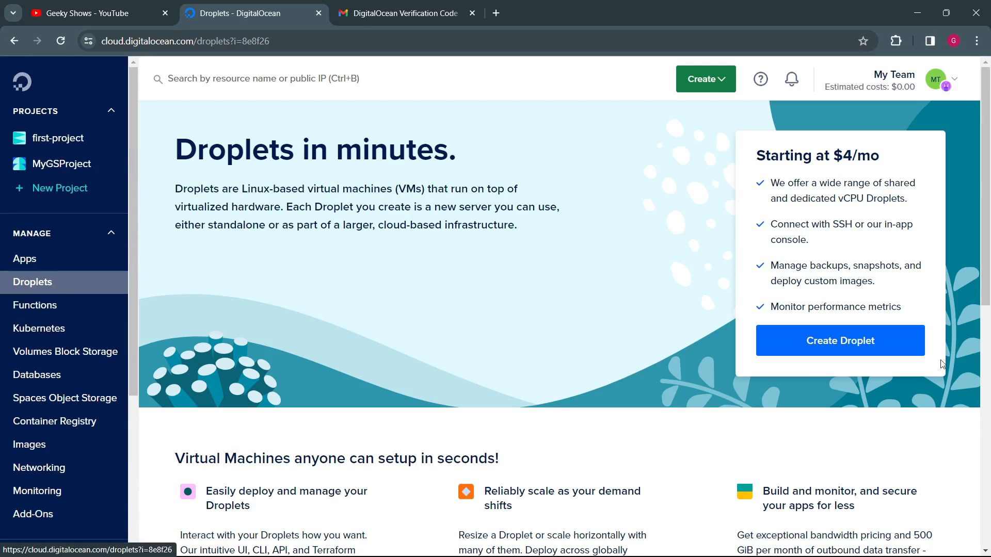
pyautogui.click(849, 343)
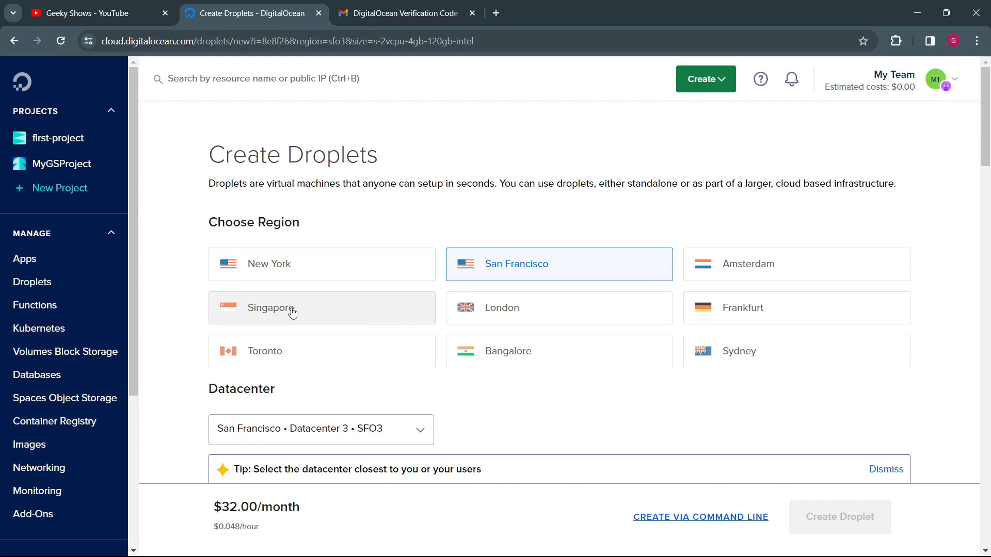
pyautogui.scroll(-20, 356, 314)
pyautogui.scroll(-15, 358, 314)
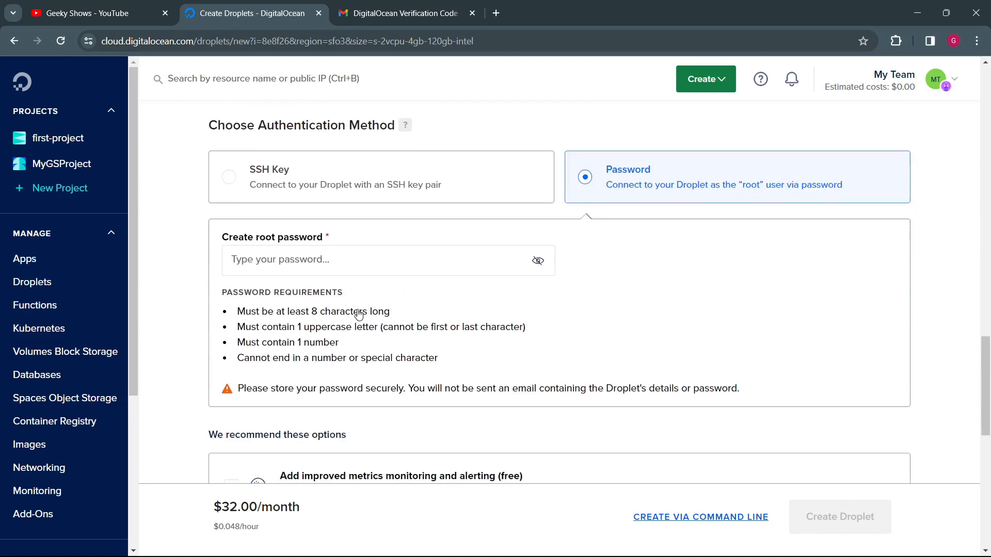
pyautogui.scroll(6, 359, 313)
pyautogui.scroll(20, 359, 313)
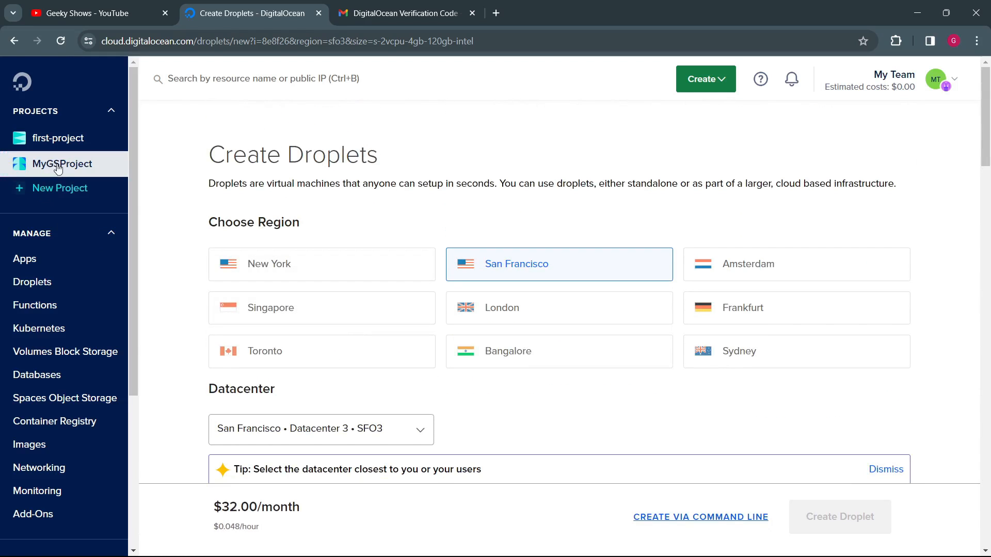
# Step: Open MyGSProject and start creating a new Droplet from it
pyautogui.click(64, 164)
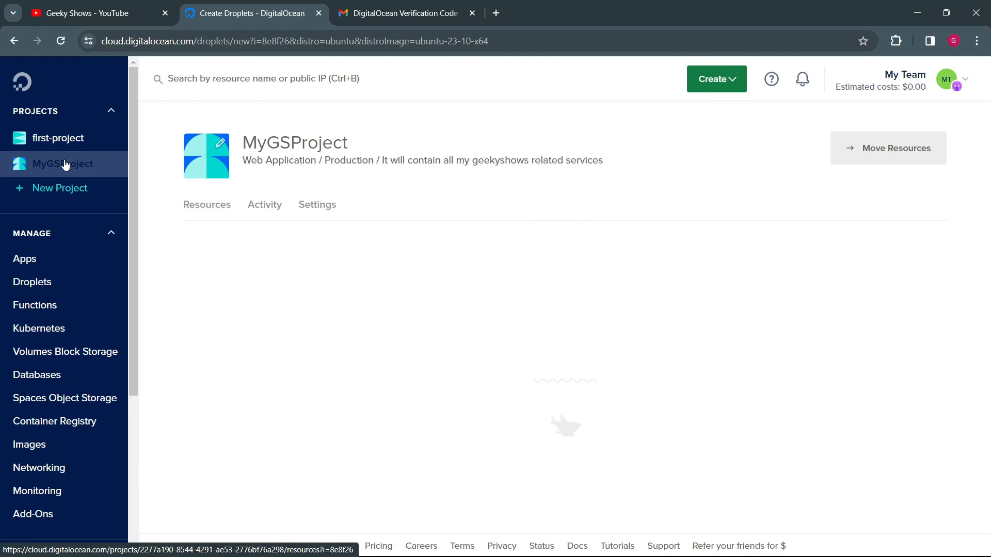
pyautogui.click(723, 84)
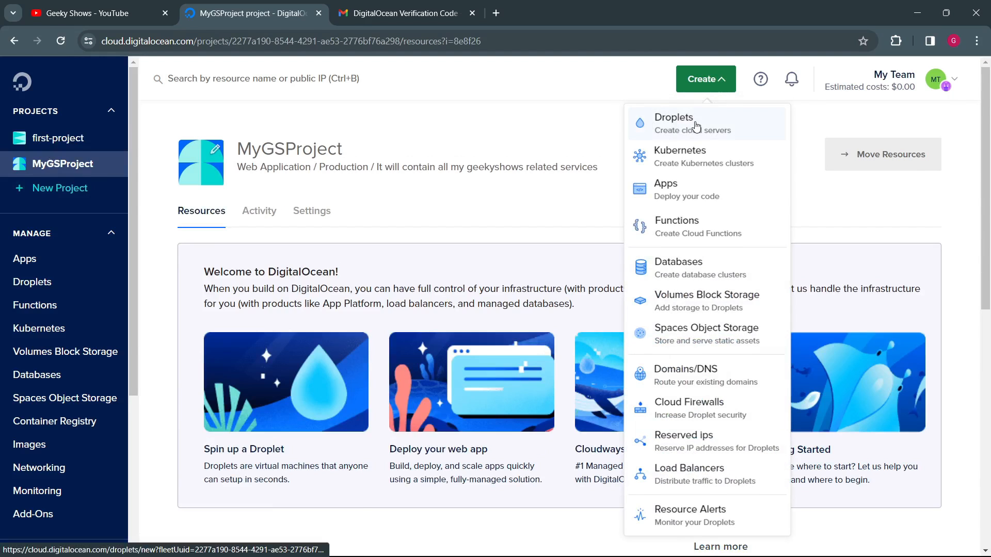
pyautogui.click(721, 122)
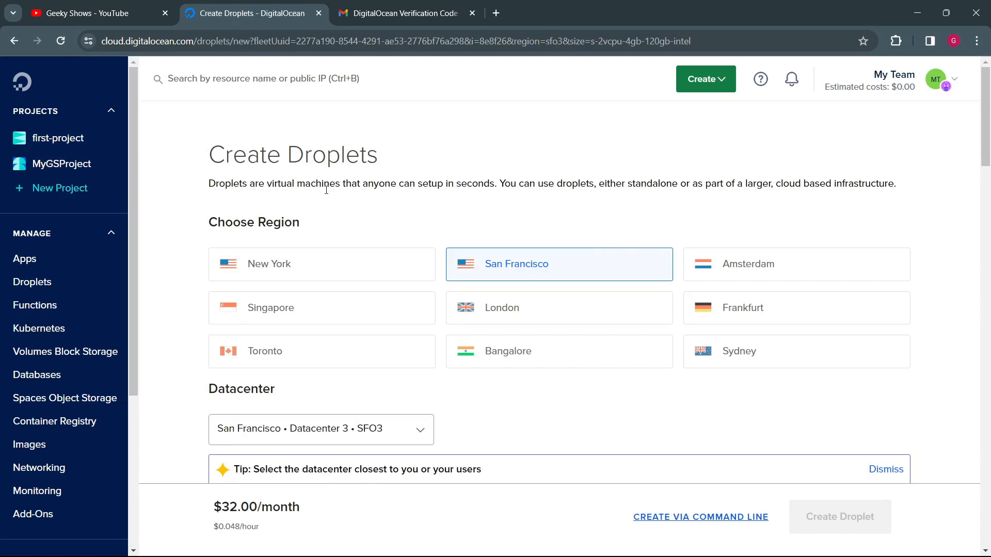
# Step: Review the Droplet description and choose Bangalore as the Droplet's region
pyautogui.moveTo(308, 185); pyautogui.dragTo(375, 183)
pyautogui.click(488, 187)
pyautogui.moveTo(246, 222); pyautogui.dragTo(308, 221)
pyautogui.click(360, 211)
pyautogui.scroll(-1, 362, 210)
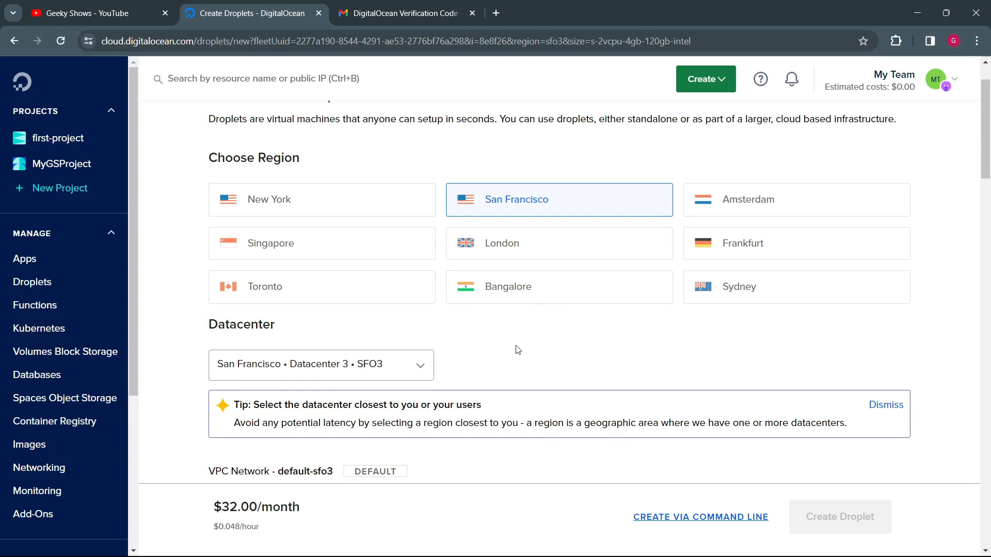
pyautogui.click(531, 291)
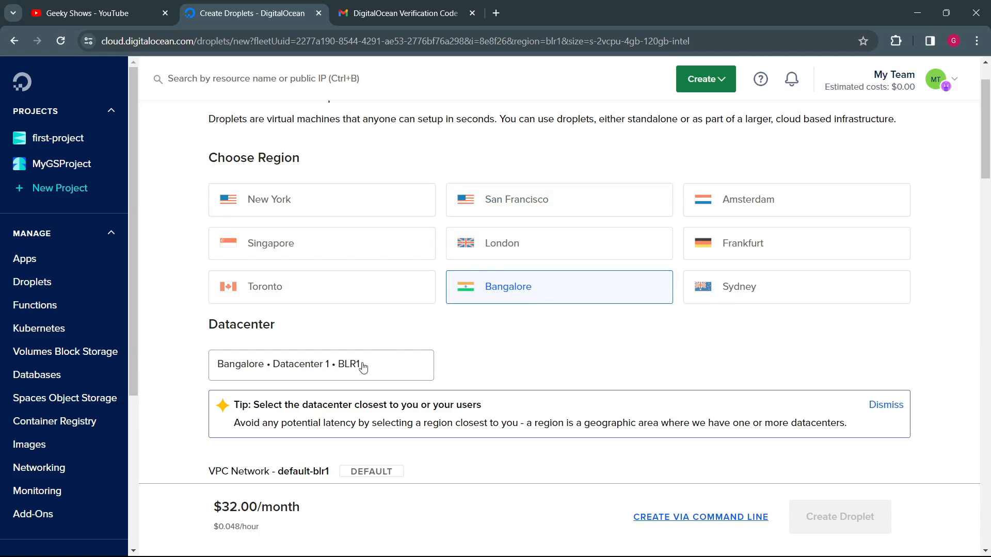
# Step: Read the datacenter tip and the VPC network details of the Droplet form
pyautogui.scroll(-3, 554, 366)
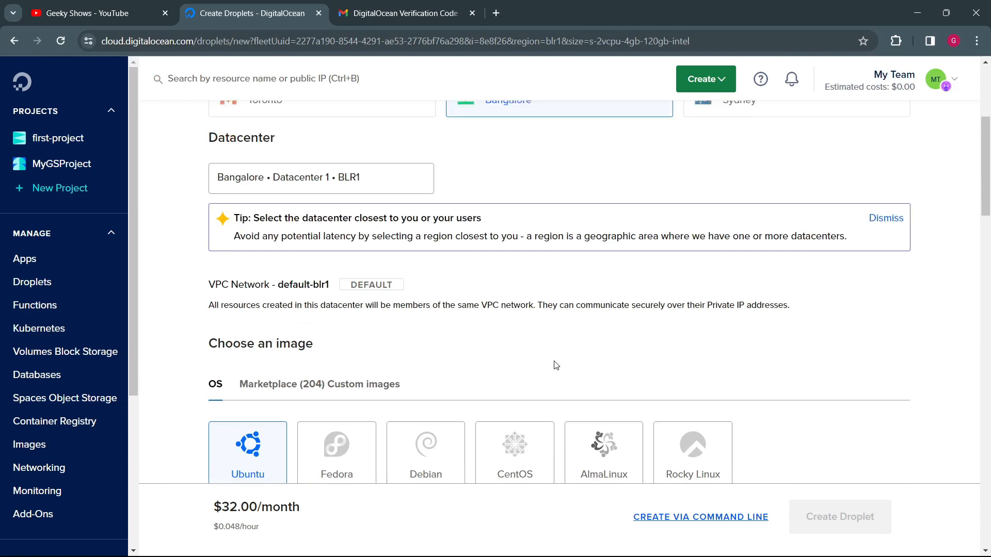
pyautogui.moveTo(256, 208); pyautogui.dragTo(480, 213)
pyautogui.moveTo(208, 279); pyautogui.dragTo(321, 278)
pyautogui.click(348, 295)
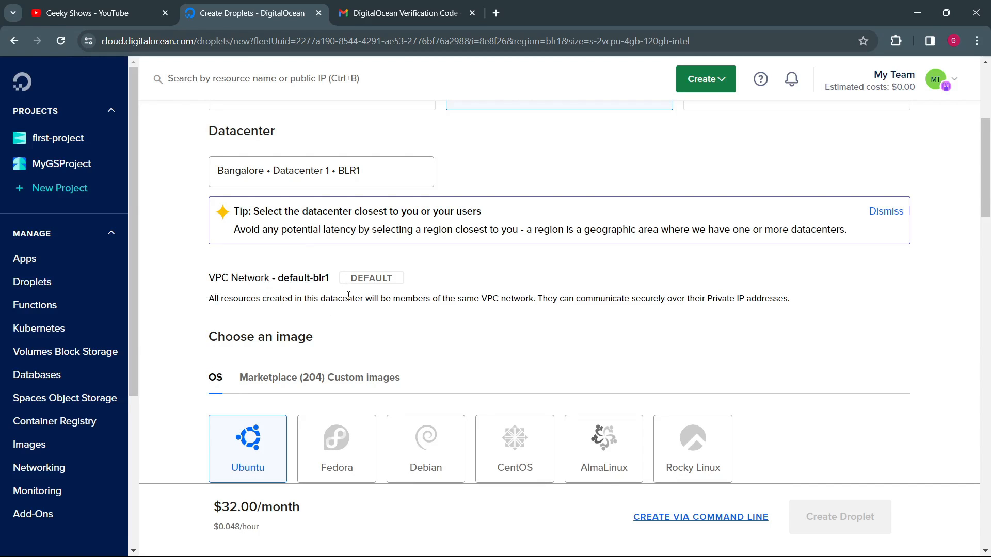
pyautogui.scroll(-3, 395, 324)
pyautogui.scroll(2, 321, 153)
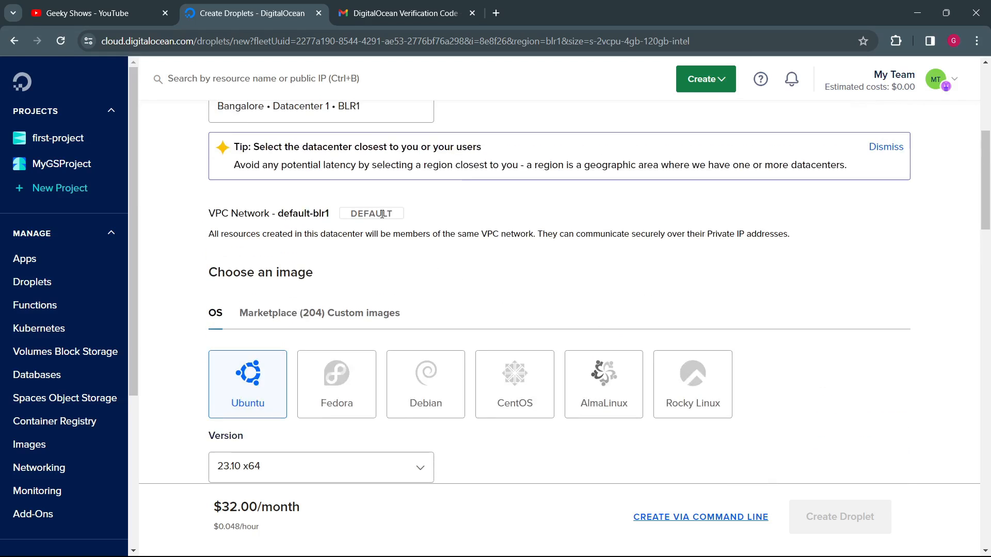
# Step: View the list of available Ubuntu versions for the Droplet's image and close it
pyautogui.scroll(-1, 317, 261)
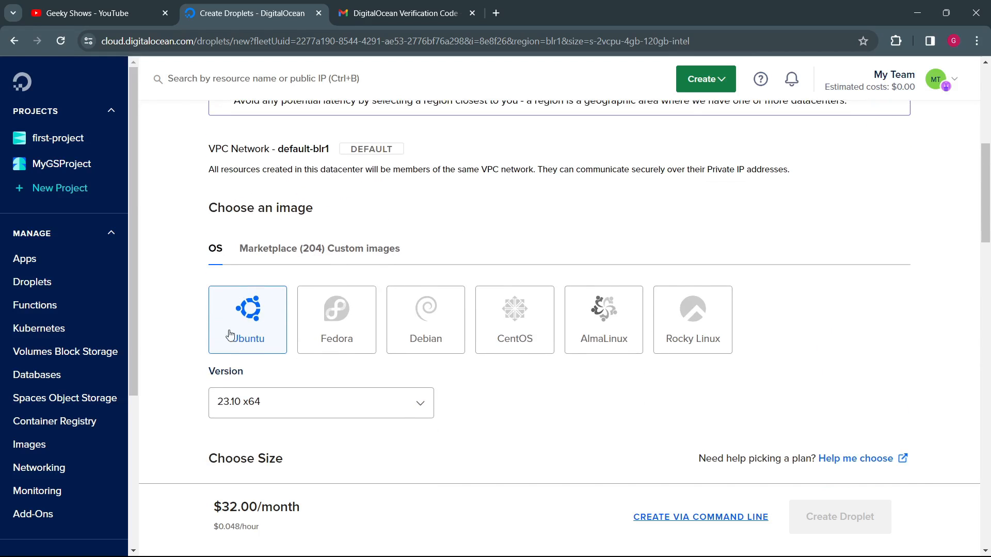
pyautogui.click(420, 403)
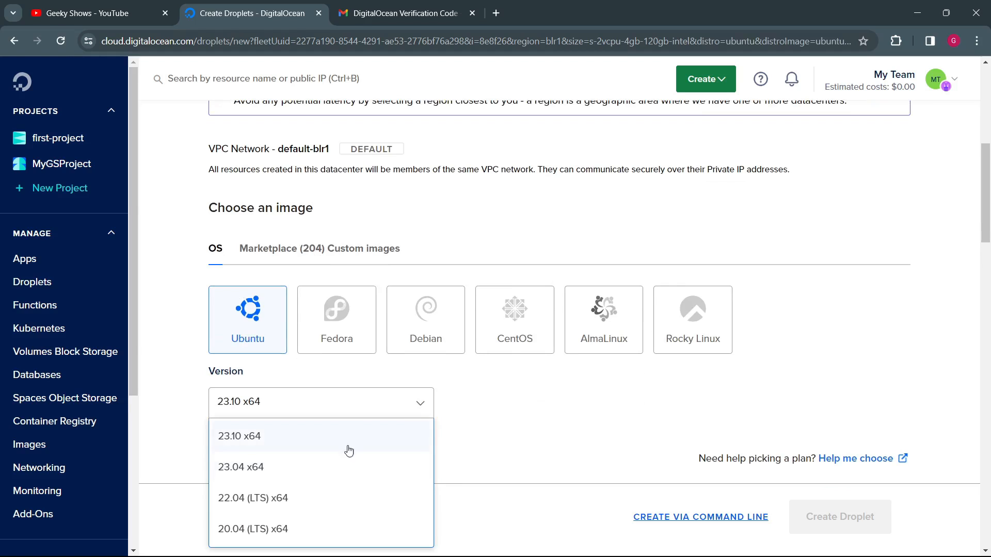
pyautogui.click(492, 440)
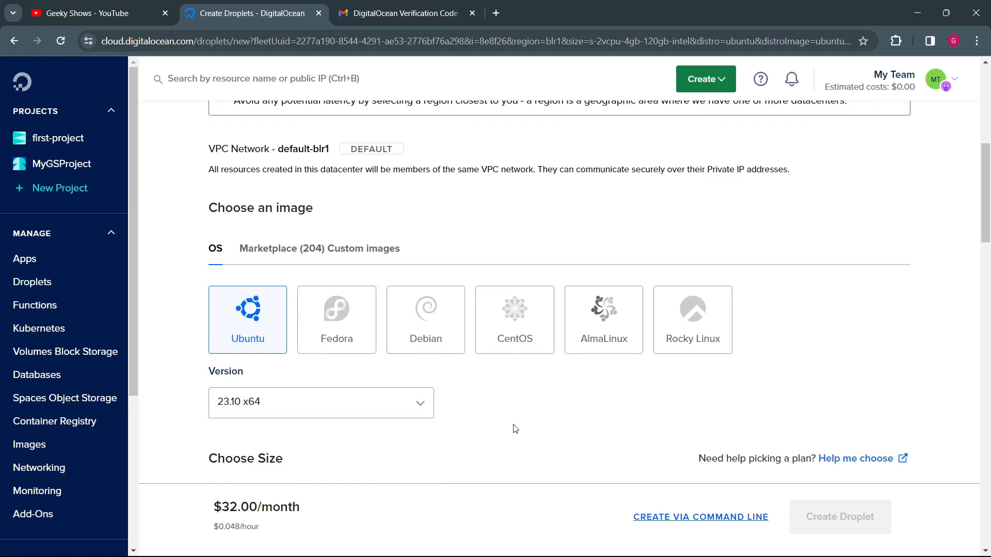
# Step: Try the Fedora, Debian, CentOS, AlmaLinux and Rocky Linux operating system images in turn
pyautogui.click(311, 321)
pyautogui.click(436, 336)
pyautogui.click(531, 334)
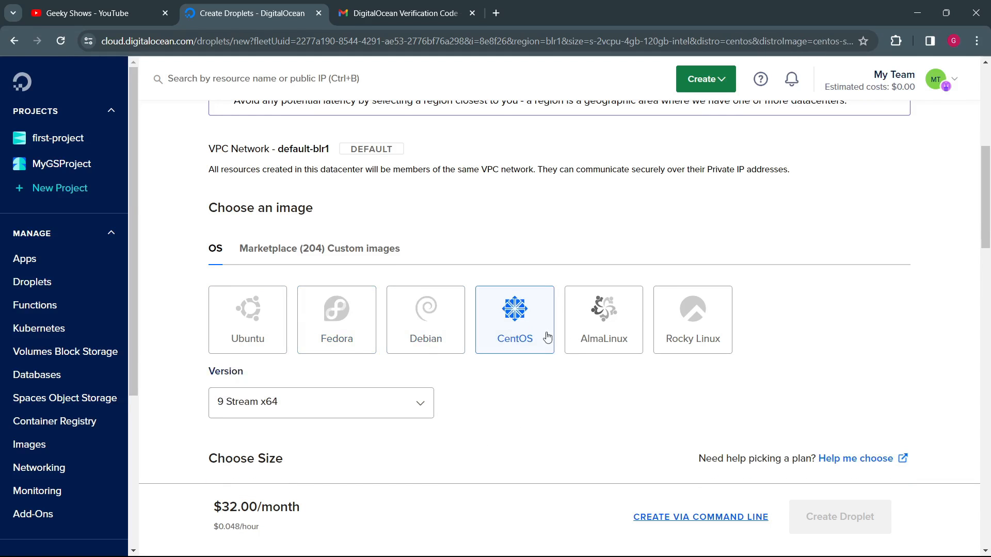
pyautogui.click(620, 342)
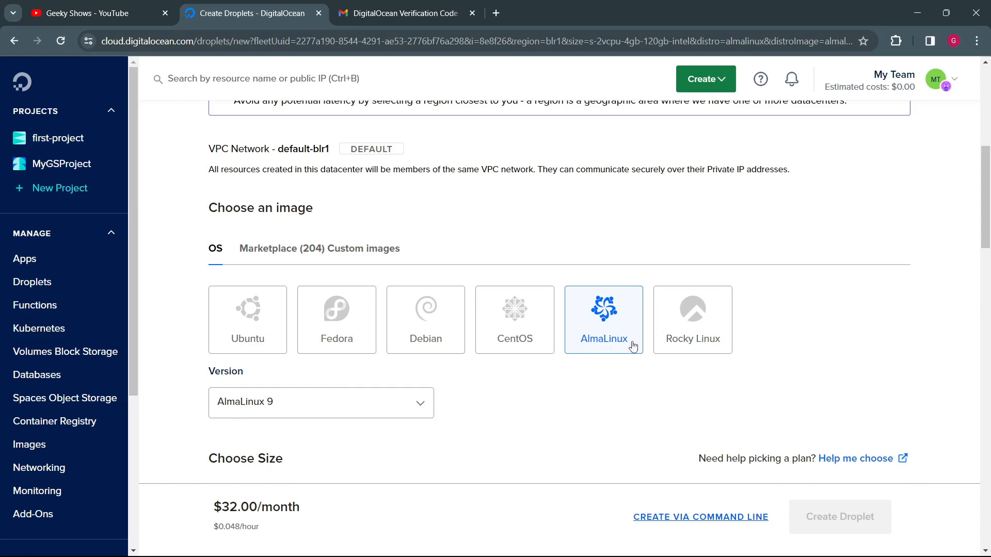
pyautogui.click(706, 349)
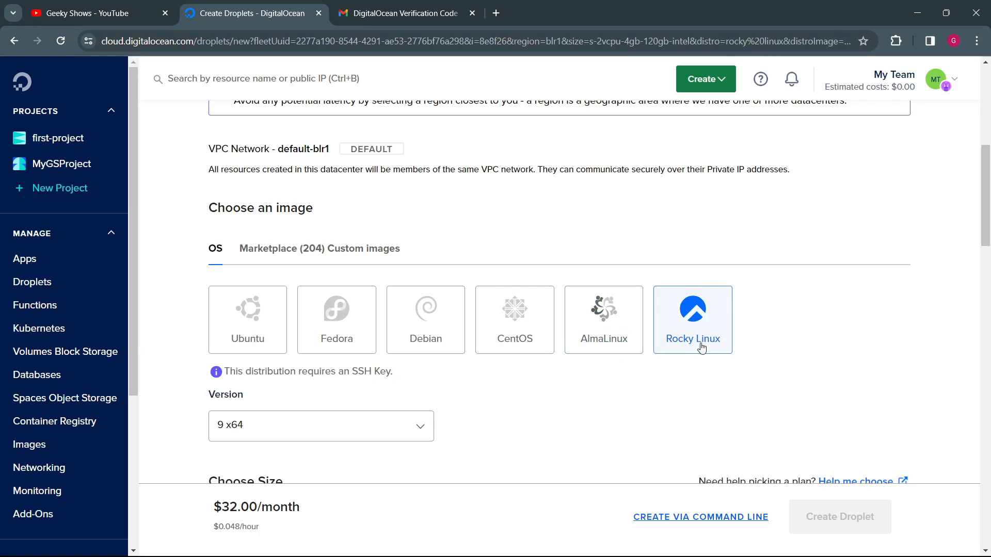
# Step: Select Ubuntu as the Droplet's operating system with version 23.10 x64
pyautogui.click(260, 336)
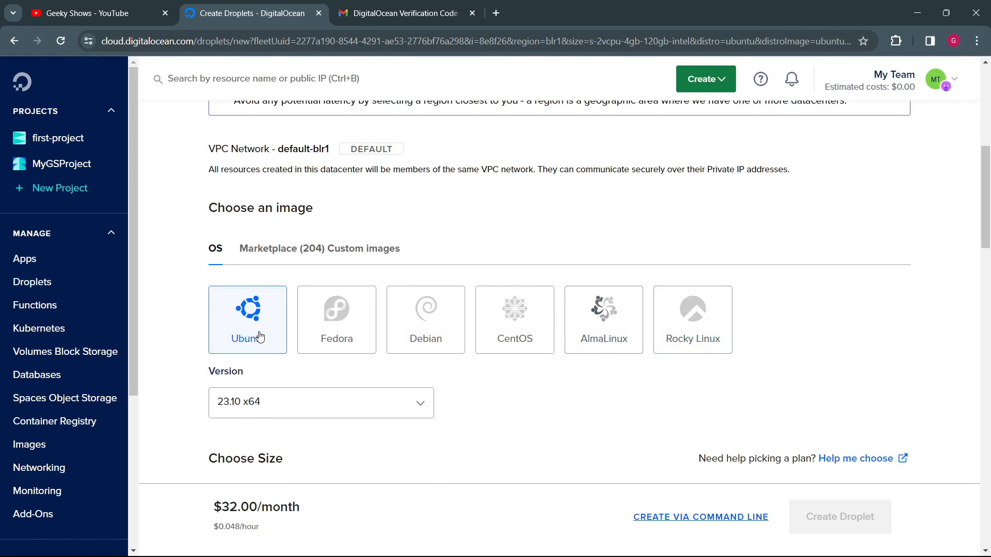
pyautogui.click(422, 406)
pyautogui.scroll(-1, 359, 484)
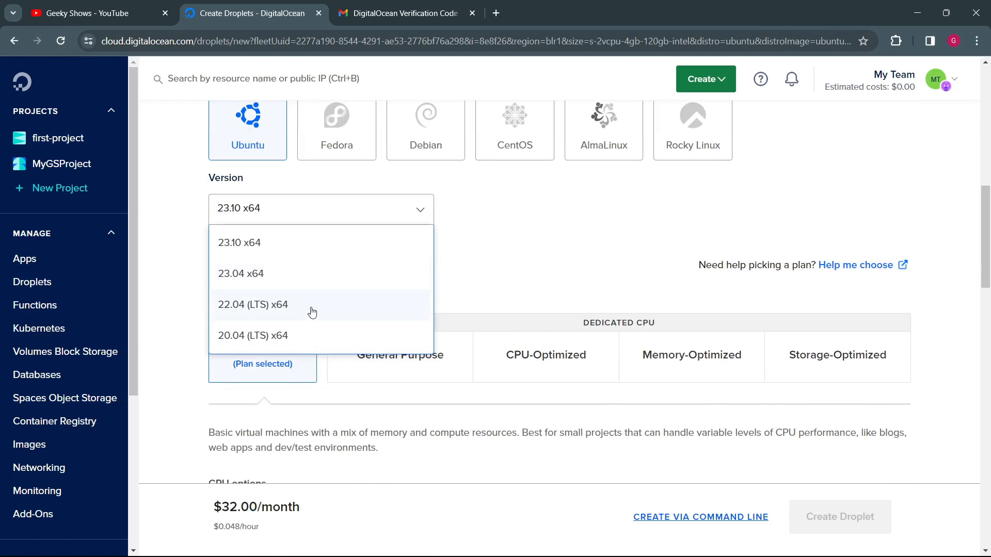
pyautogui.click(285, 250)
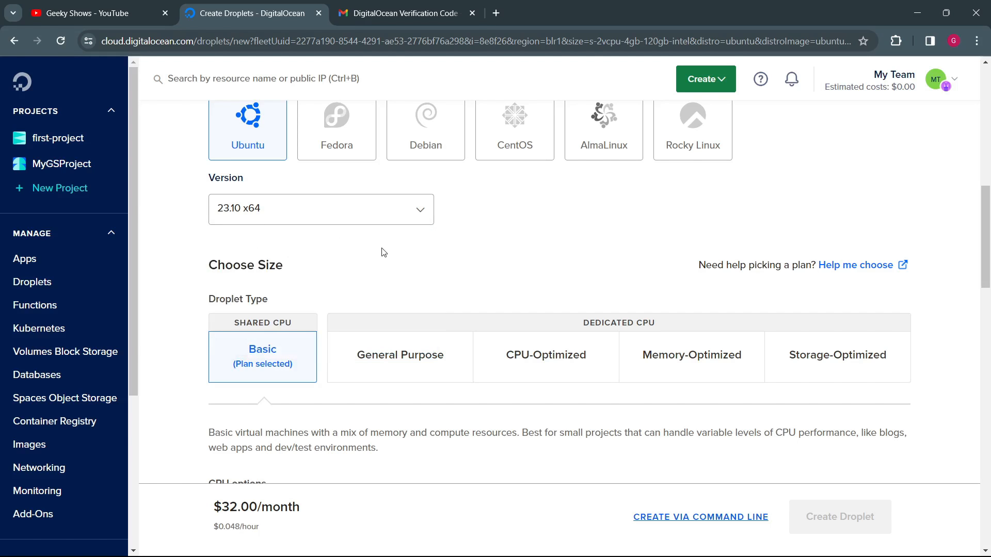
# Step: Show the custom images choice for the Droplet, go to adding an image, and look over the Custom Images page
pyautogui.scroll(5, 342, 295)
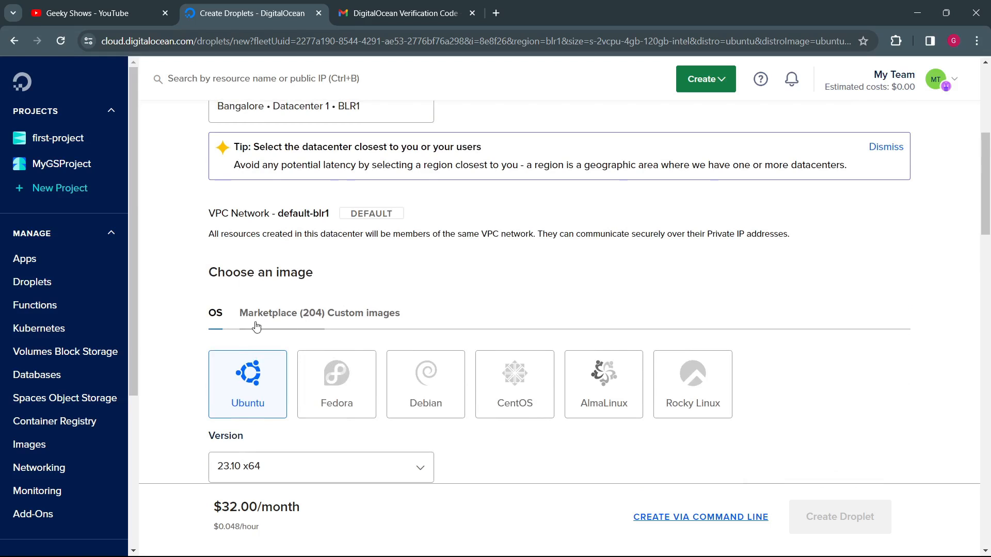
pyautogui.click(324, 316)
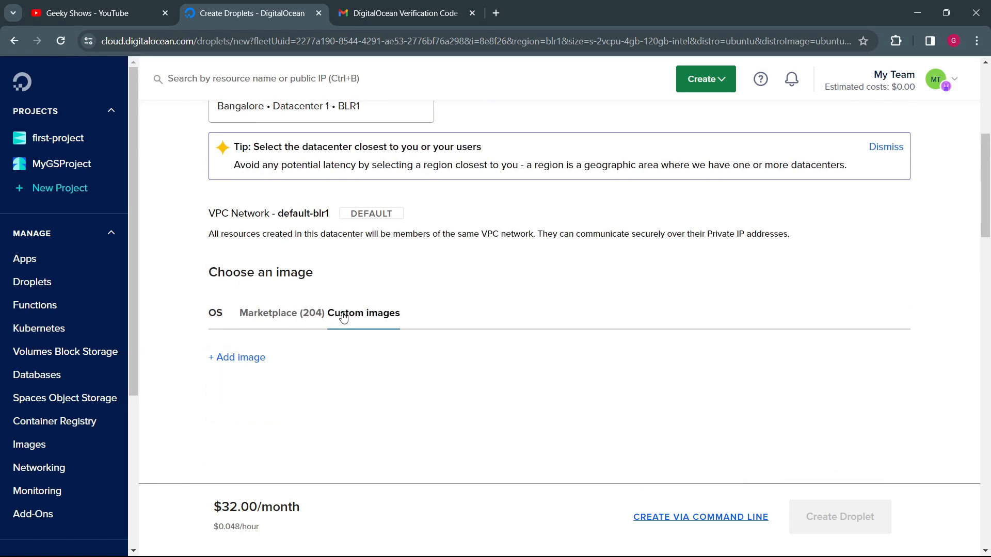
pyautogui.scroll(-4, 340, 316)
pyautogui.click(242, 171)
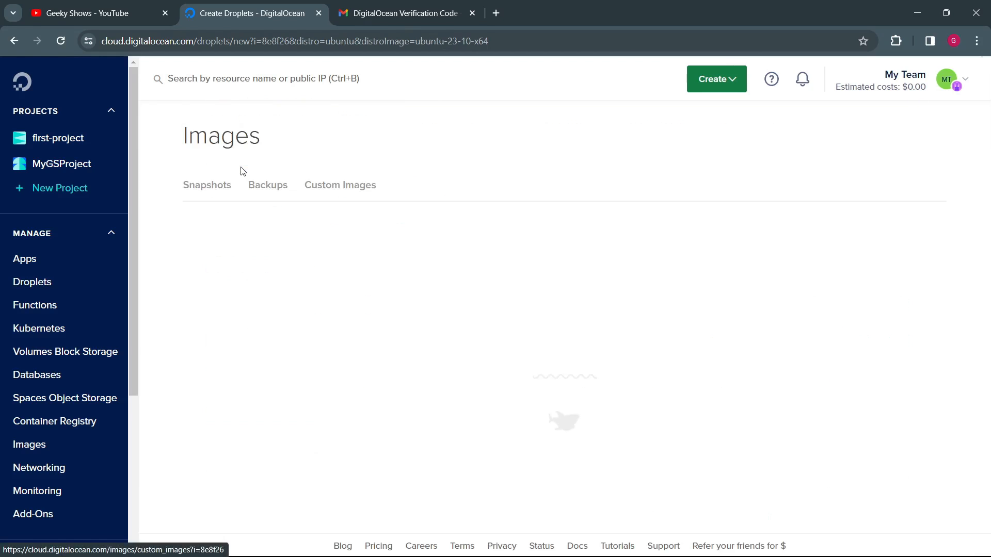
pyautogui.click(203, 204)
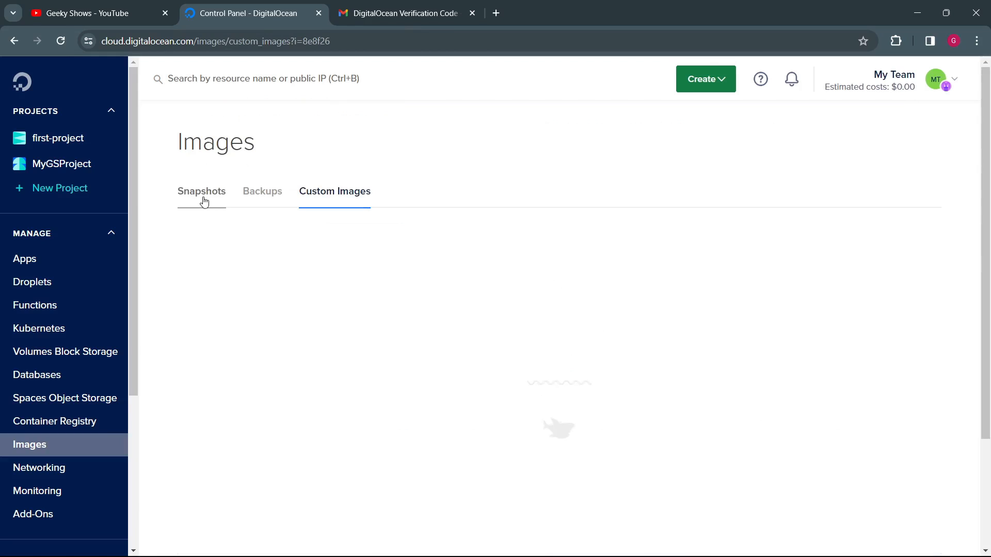
pyautogui.click(349, 199)
pyautogui.scroll(-2, 562, 387)
pyautogui.scroll(-1, 560, 387)
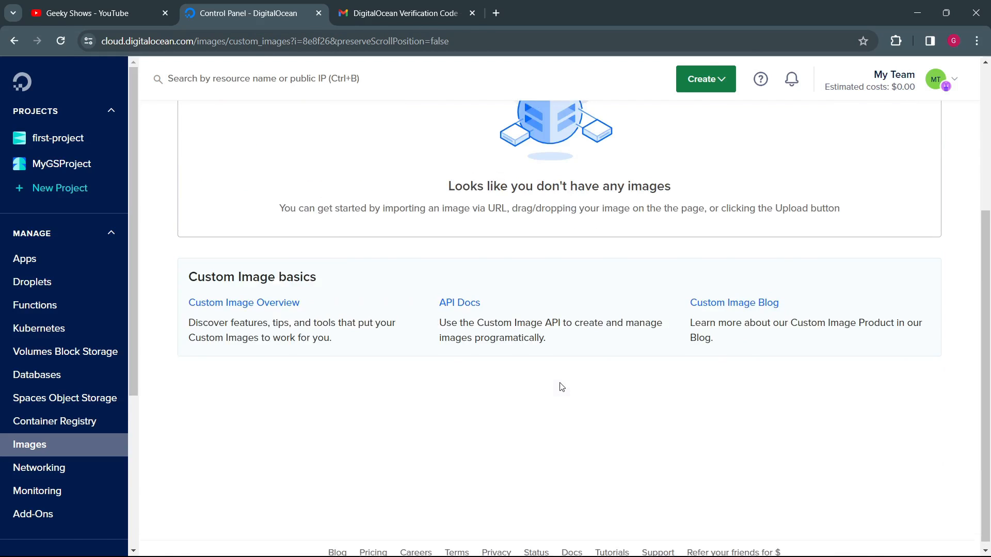
pyautogui.scroll(4, 856, 287)
pyautogui.scroll(-4, 671, 392)
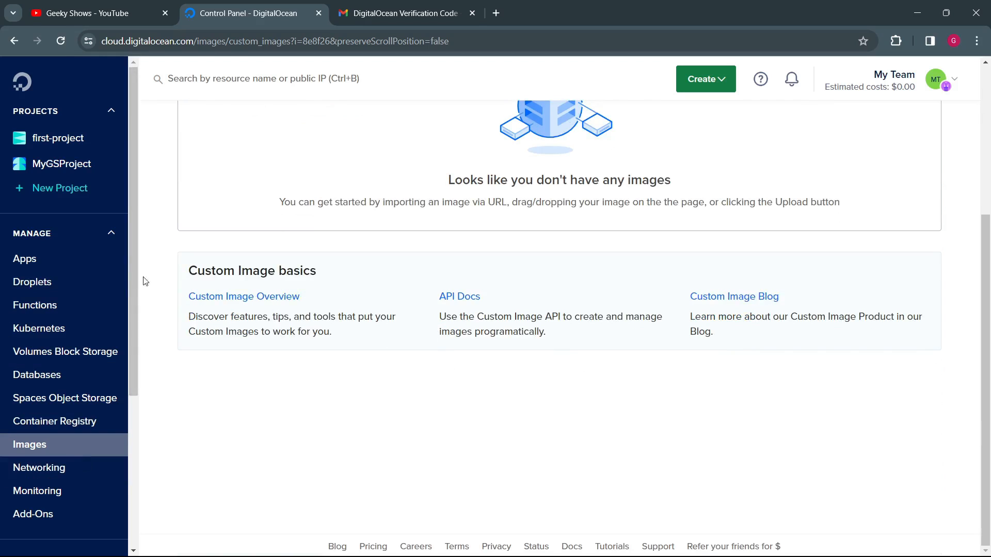
# Step: Start creating a new Droplet, choose the Bangalore region, and look over the operating system image choices
pyautogui.click(727, 87)
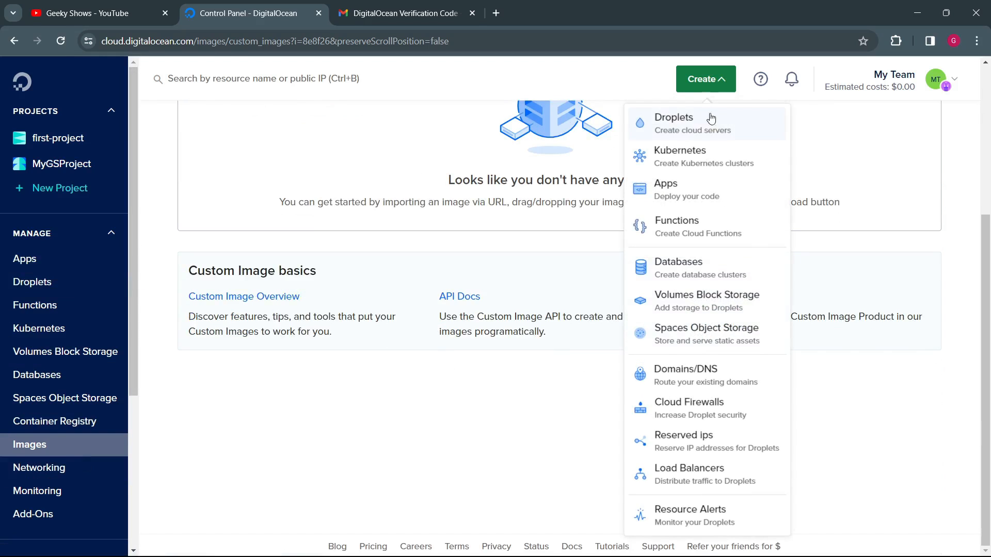
pyautogui.click(698, 119)
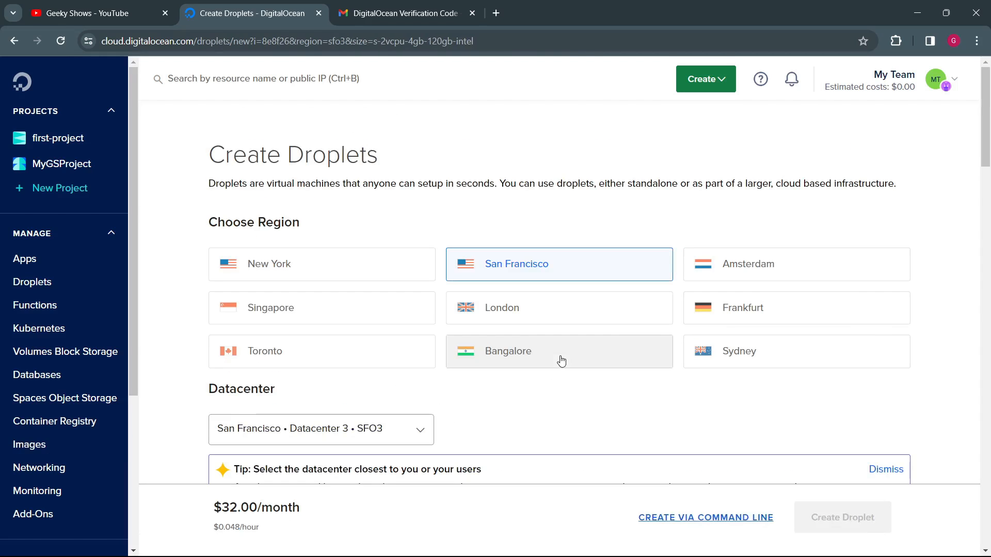
pyautogui.click(539, 351)
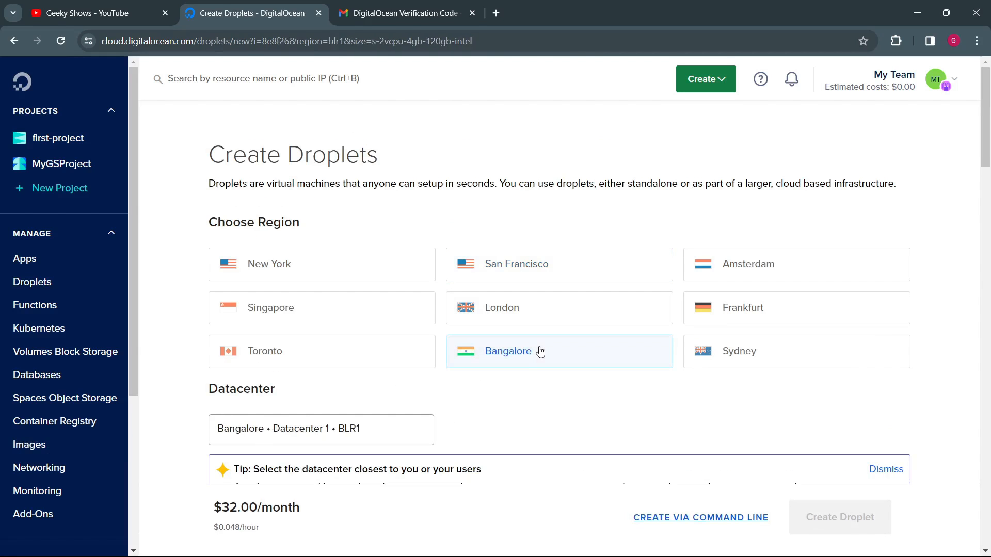
pyautogui.scroll(-6, 274, 321)
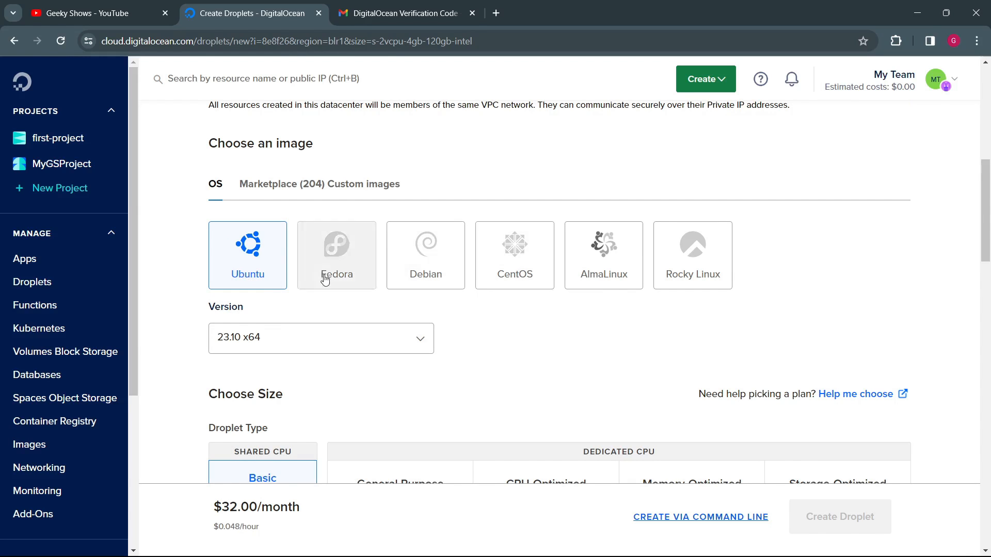
pyautogui.scroll(-1, 419, 368)
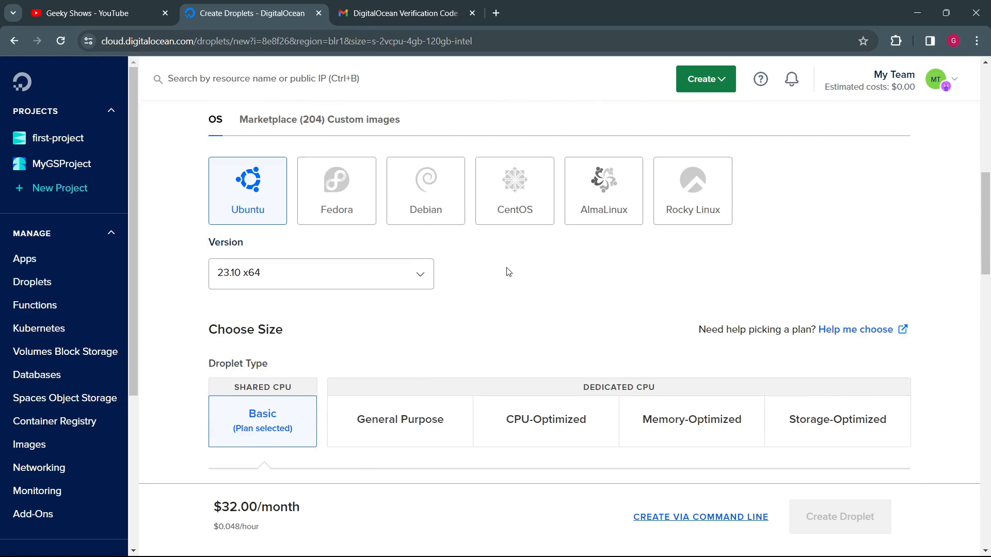
pyautogui.scroll(2, 508, 272)
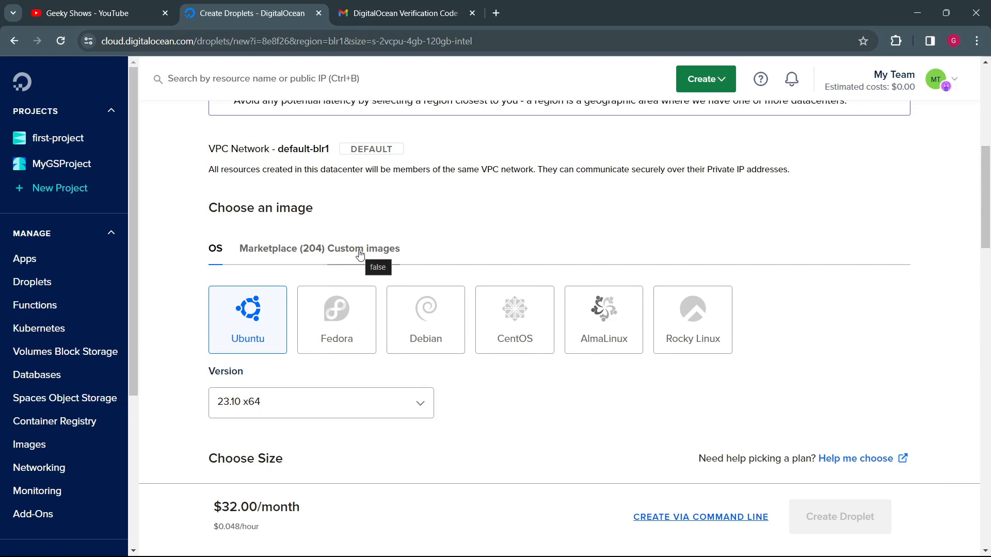
pyautogui.scroll(-3, 498, 336)
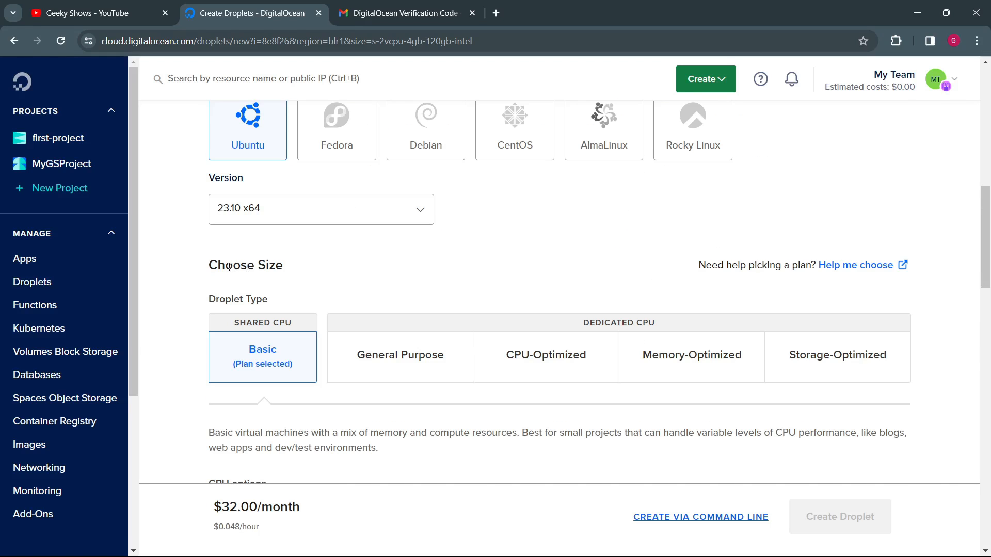
# Step: Examine the Choose Size section, comparing the shared CPU Basic type with the dedicated CPU Droplet types
pyautogui.moveTo(226, 264); pyautogui.dragTo(287, 265)
pyautogui.click(351, 278)
pyautogui.scroll(-1, 269, 311)
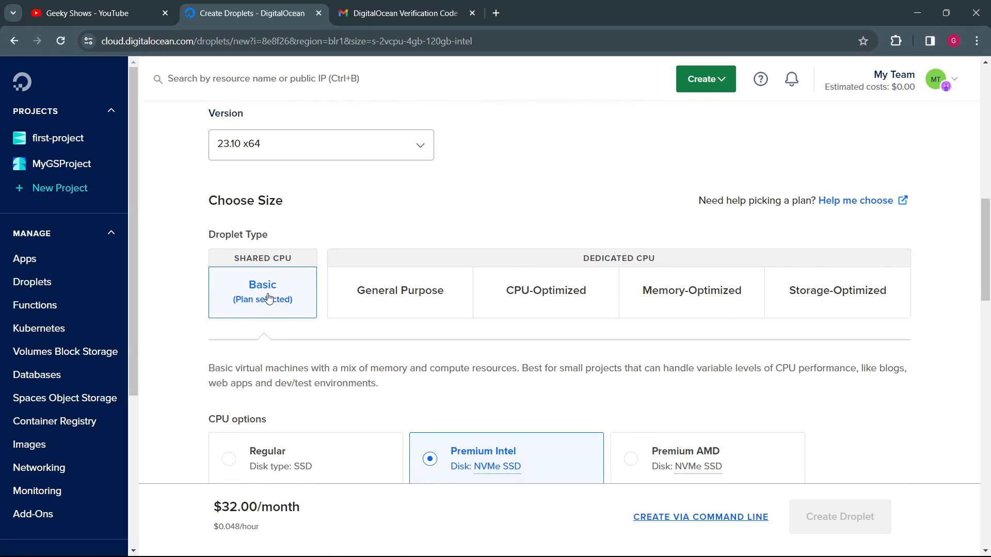
pyautogui.moveTo(598, 257); pyautogui.dragTo(675, 262)
pyautogui.click(679, 260)
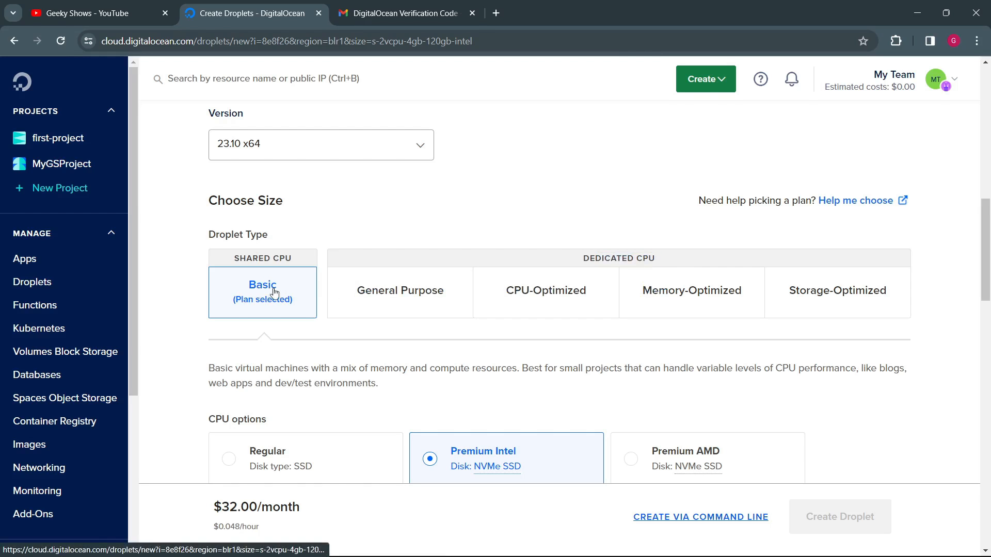
pyautogui.scroll(-3, 249, 322)
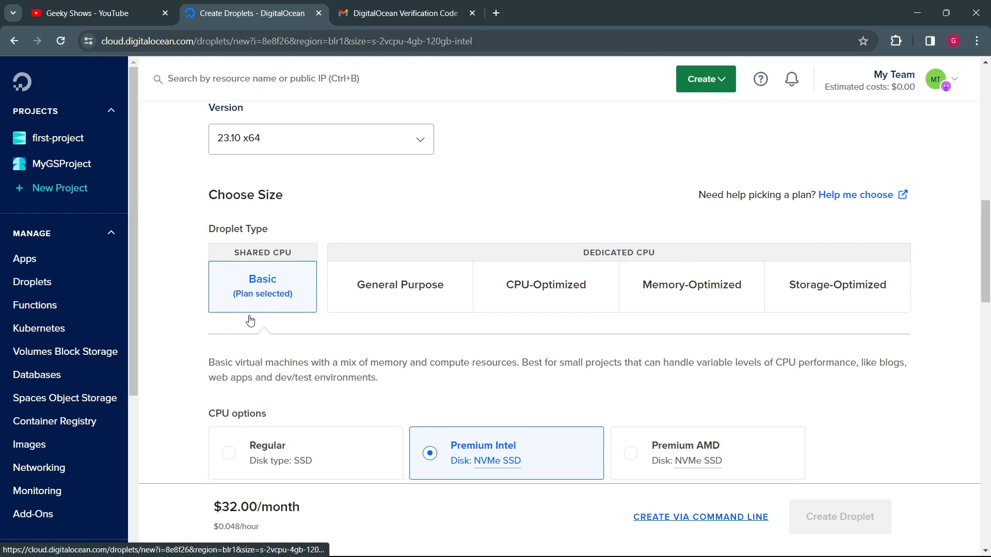
pyautogui.scroll(3, 249, 325)
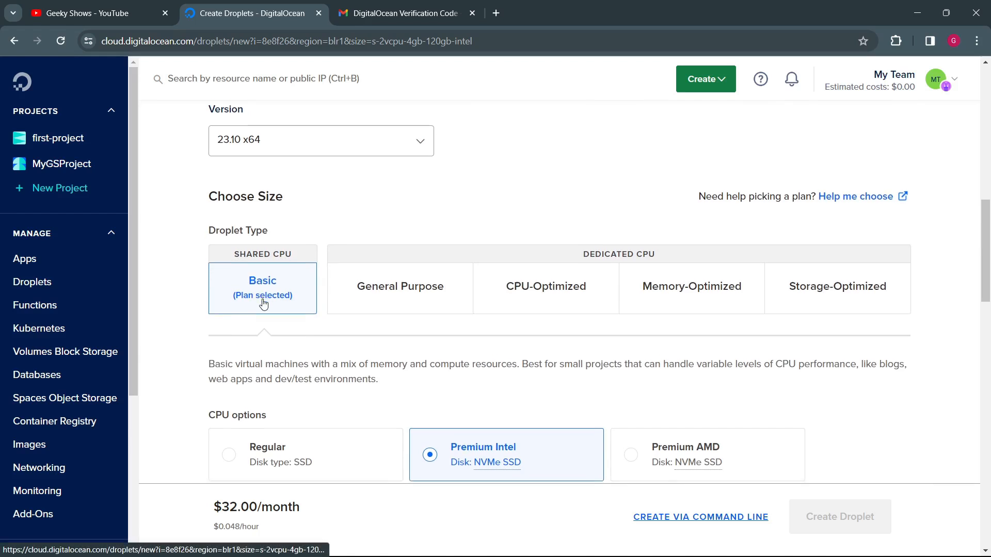
# Step: Read the Basic Droplet type's description and look over its CPU options and plans
pyautogui.scroll(-4, 283, 299)
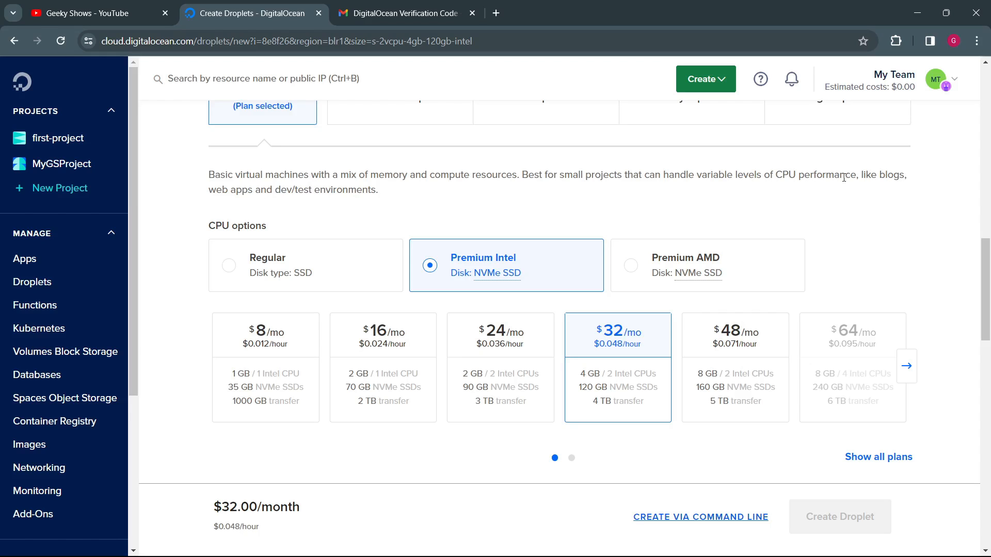
pyautogui.moveTo(844, 178); pyautogui.dragTo(847, 199)
pyautogui.click(284, 184)
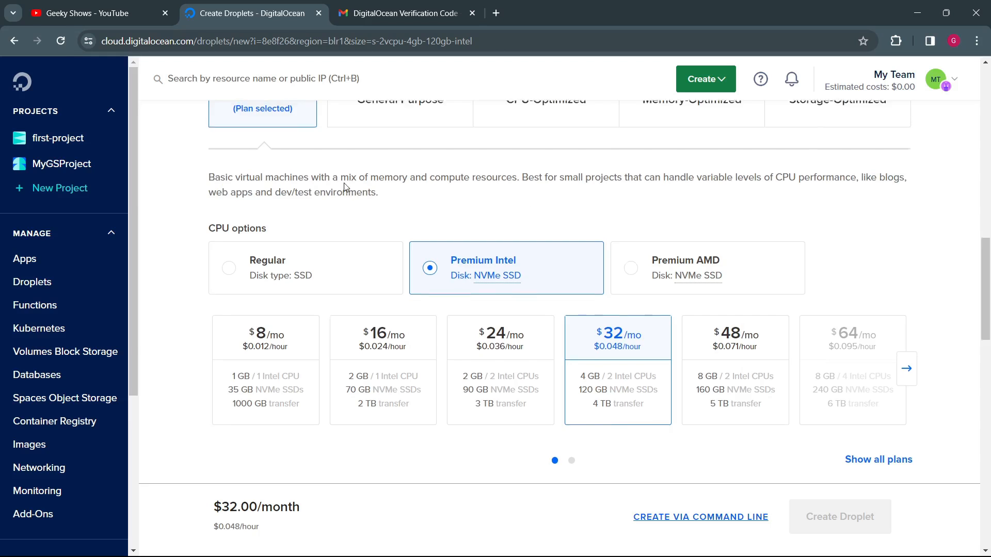
pyautogui.scroll(2, 351, 227)
pyautogui.scroll(-4, 360, 274)
pyautogui.scroll(4, 360, 273)
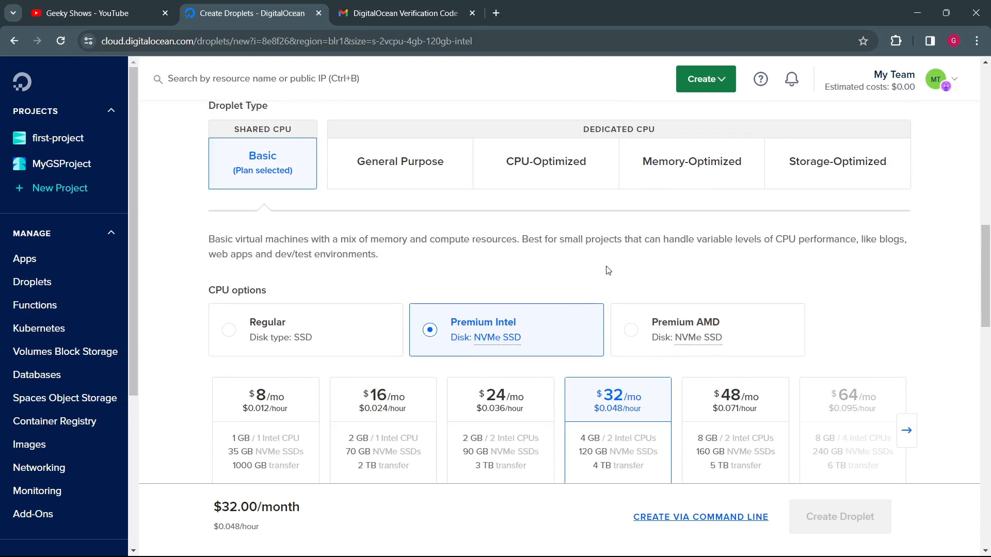
pyautogui.scroll(-3, 605, 269)
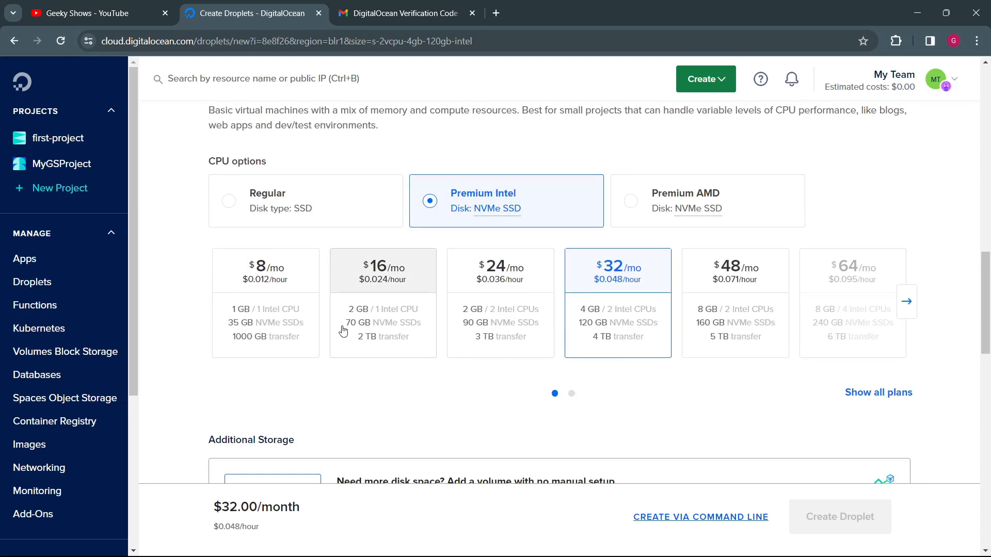
# Step: Choose the Regular SSD CPU option, change the region to San Francisco, and check the $4/mo plan
pyautogui.click(235, 201)
pyautogui.click(215, 301)
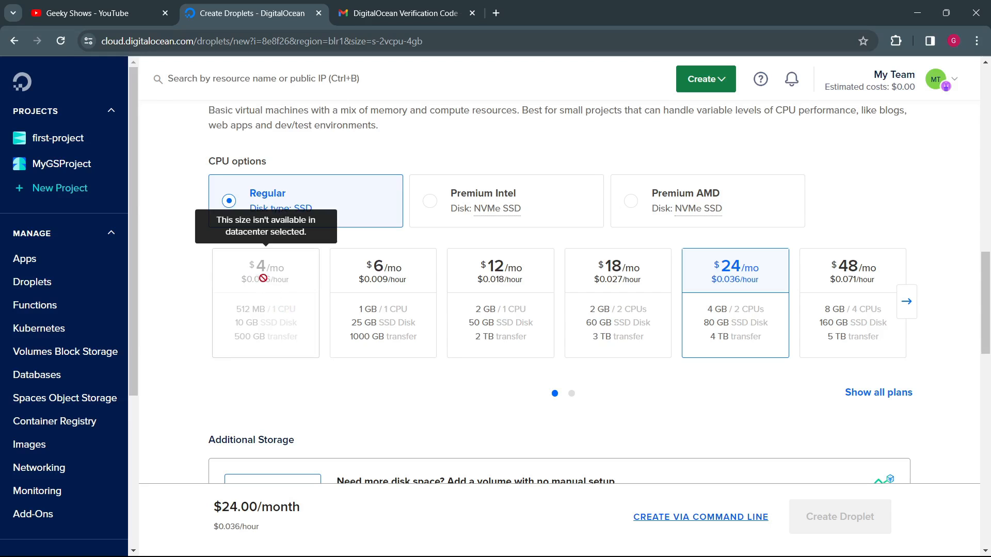
pyautogui.scroll(15, 261, 309)
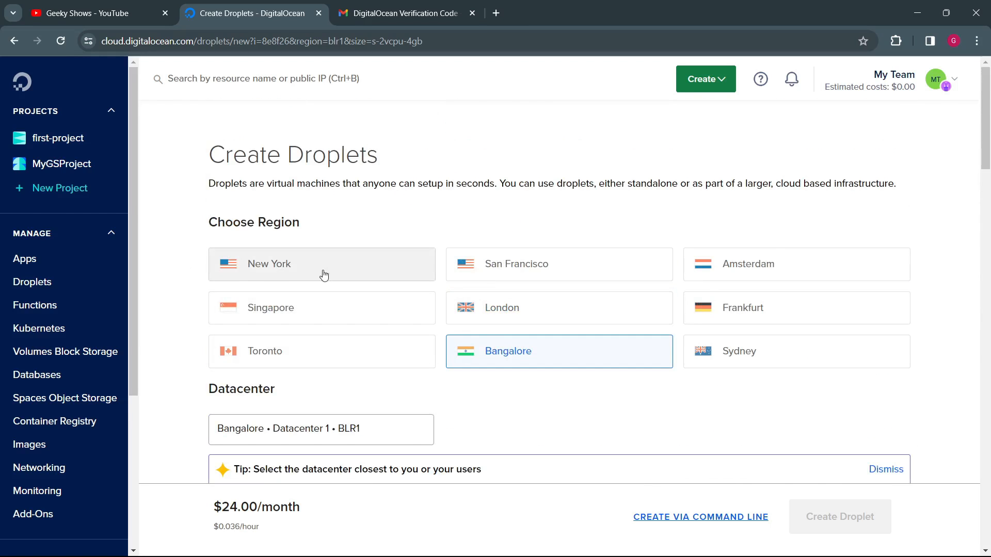
pyautogui.click(469, 270)
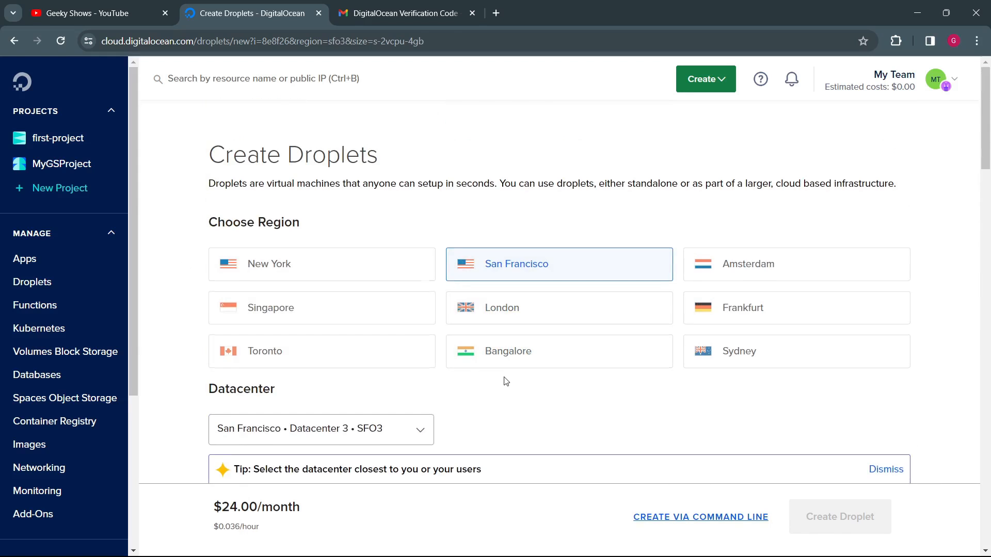
pyautogui.scroll(-15, 506, 382)
pyautogui.scroll(6, 498, 375)
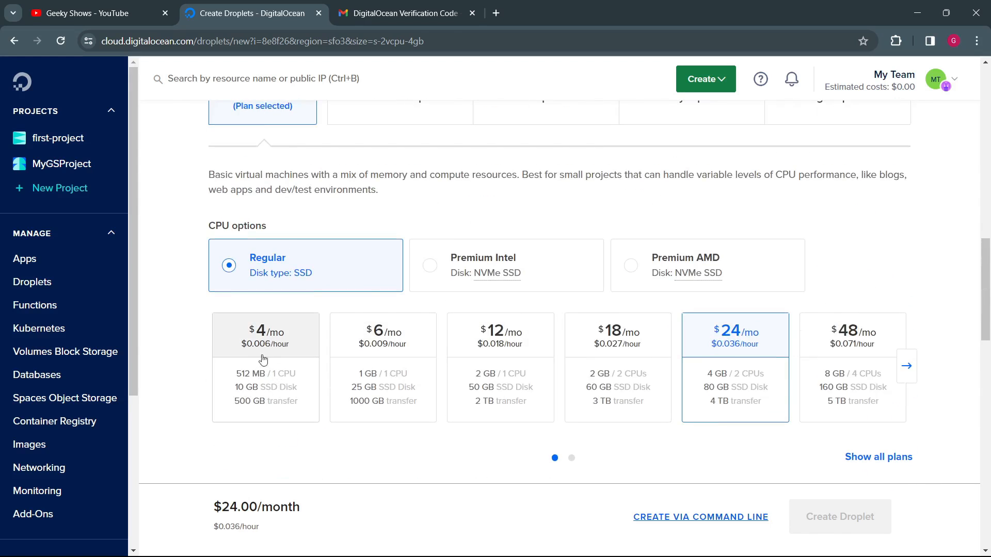
pyautogui.scroll(15, 264, 360)
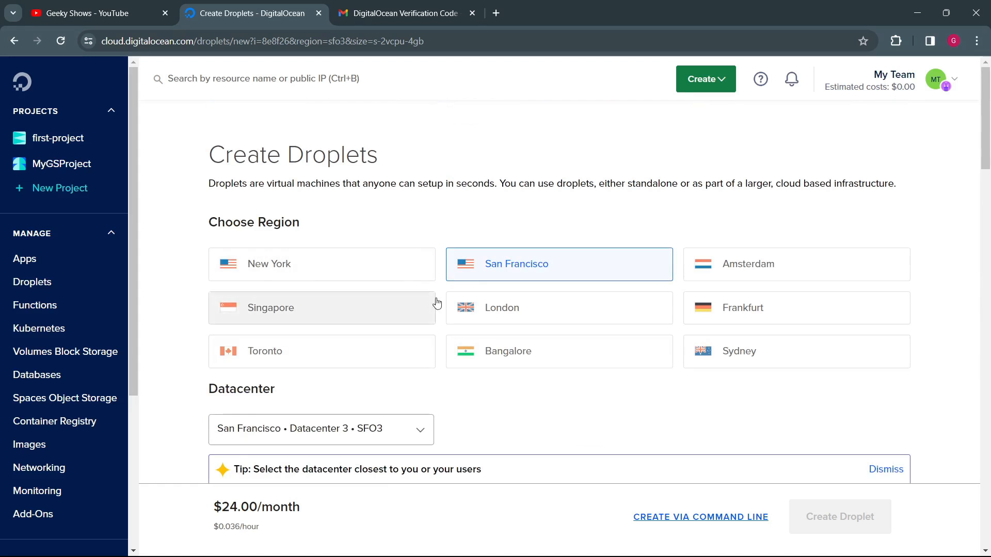
pyautogui.scroll(-20, 436, 303)
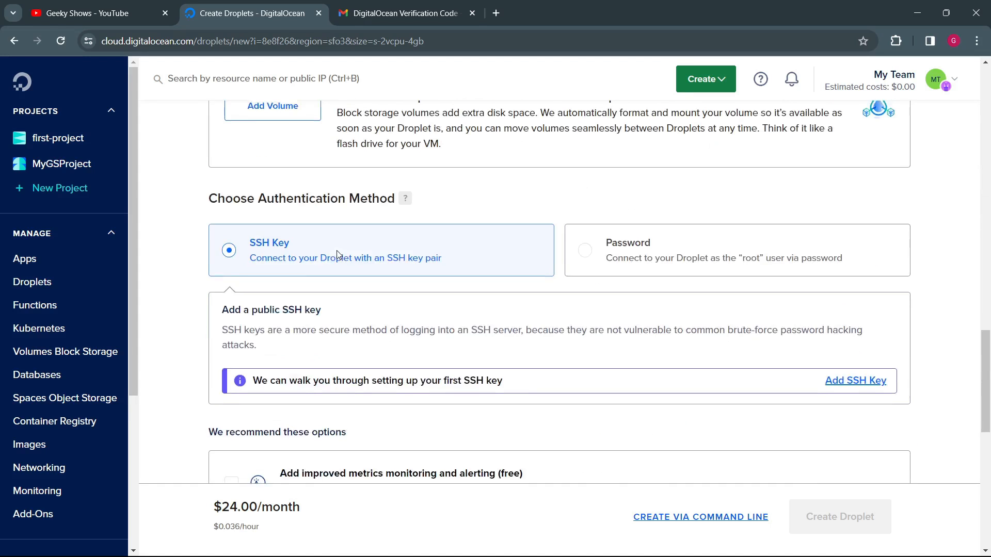
pyautogui.scroll(7, 336, 250)
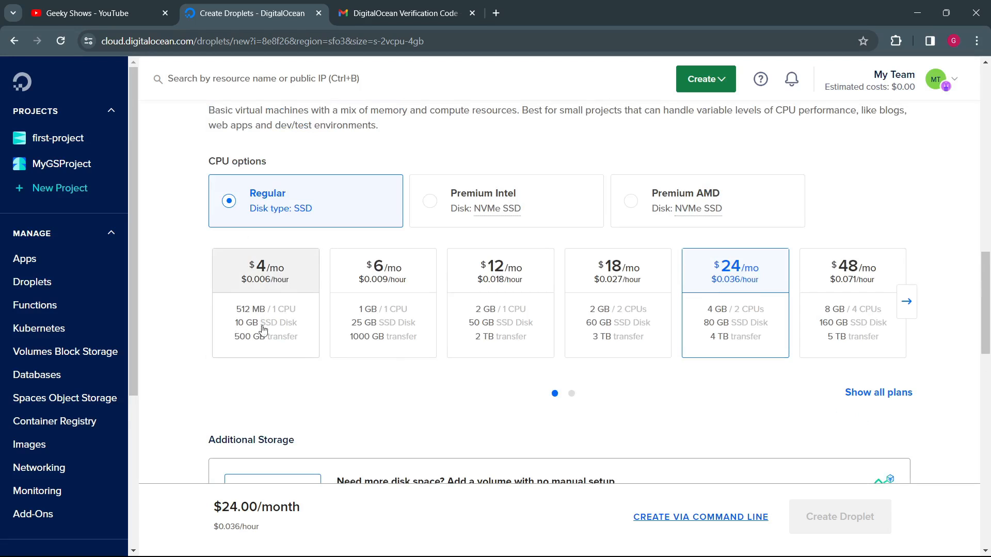
# Step: View the remaining Regular plans and try the Premium Intel and Premium AMD CPU options for the Basic Droplet
pyautogui.hotkey('ctrl', '+')
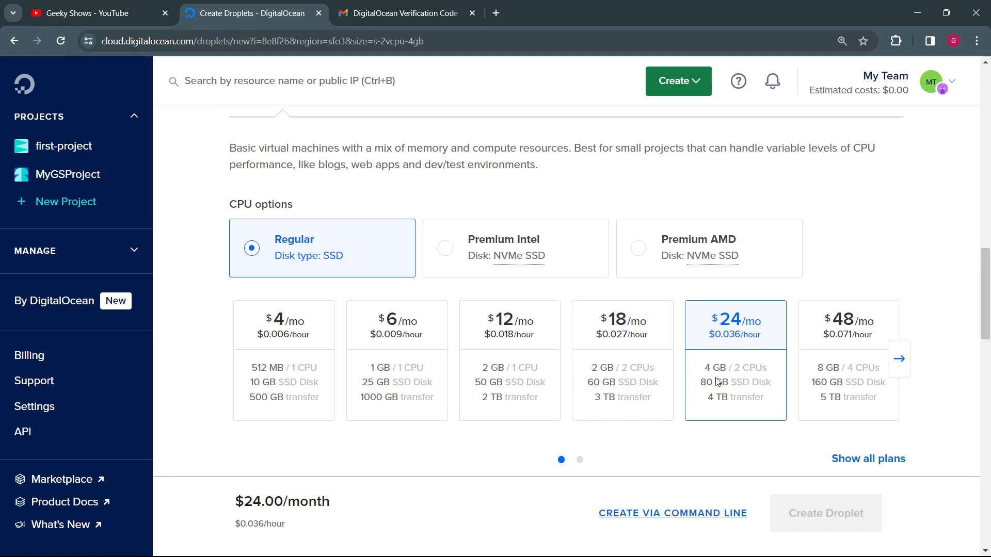
pyautogui.click(899, 359)
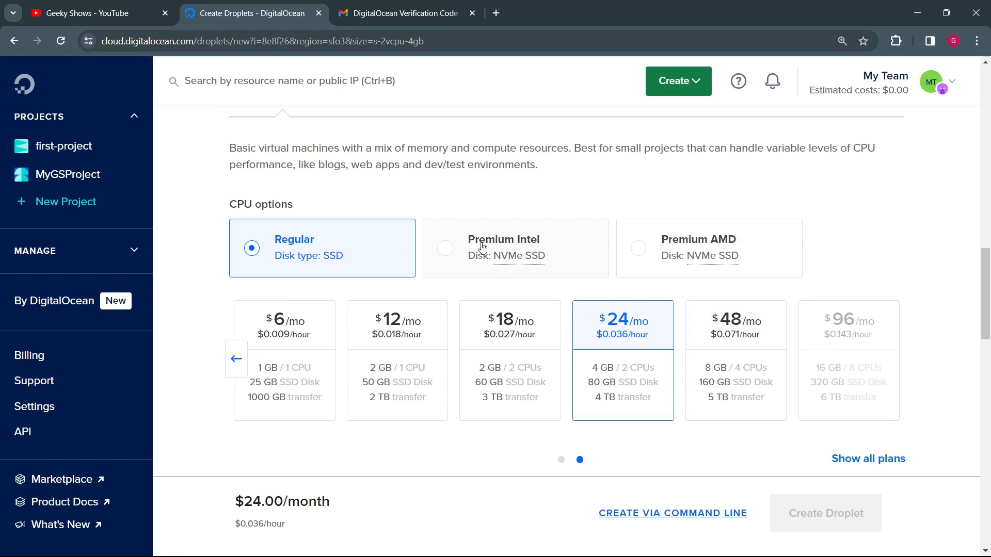
pyautogui.click(447, 249)
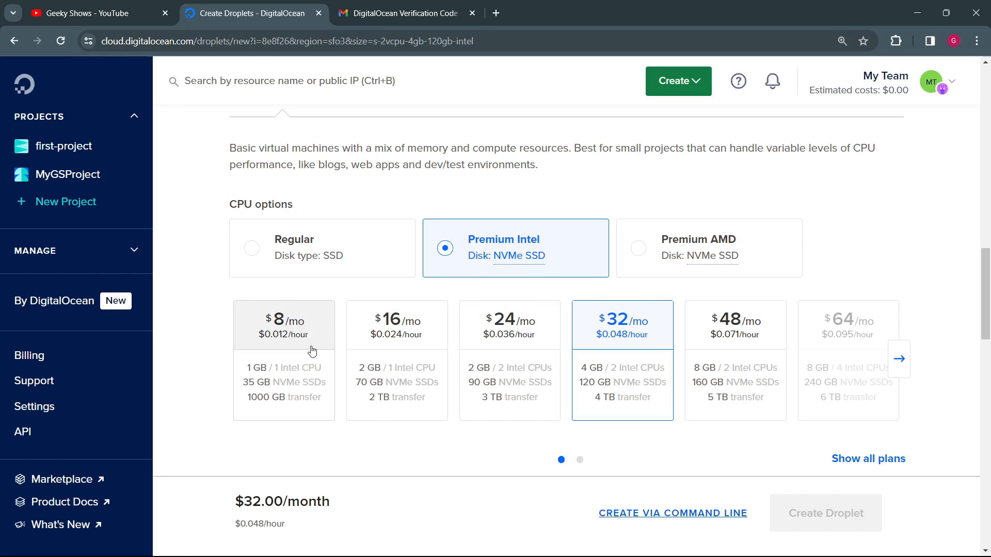
pyautogui.click(642, 253)
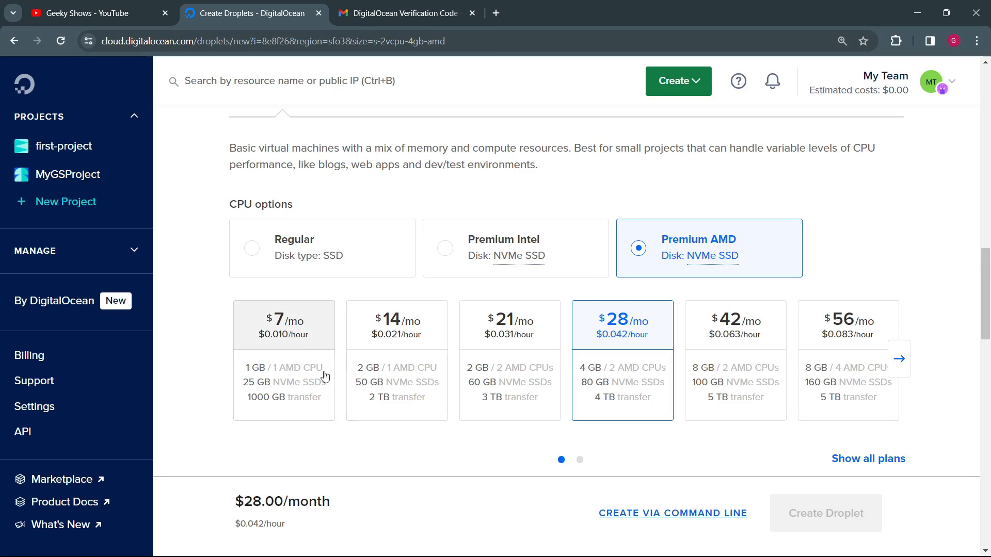
# Step: Show all Premium AMD plans and look through the full list down to Additional Storage
pyautogui.click(865, 460)
pyautogui.scroll(-1, 792, 424)
pyautogui.scroll(-4, 792, 424)
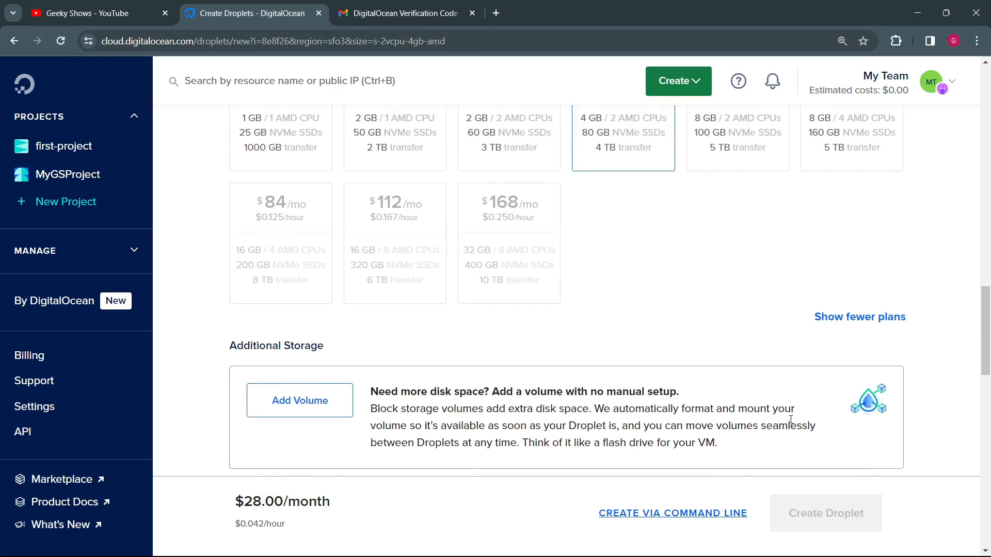
pyautogui.scroll(3, 778, 411)
pyautogui.scroll(4, 564, 291)
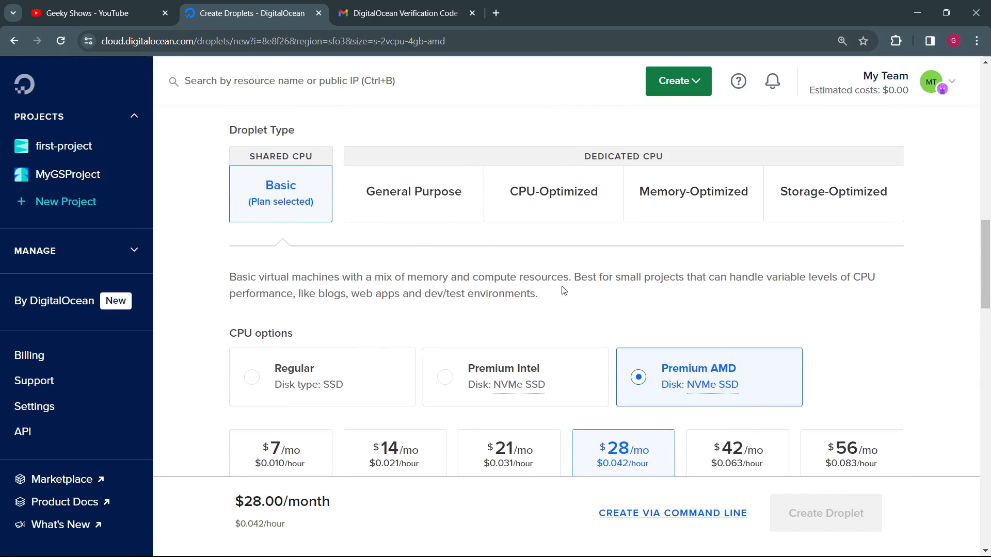
# Step: Show the General Purpose Droplet type and examine its CPU options, plans and disk options
pyautogui.click(430, 196)
pyautogui.scroll(-4, 394, 201)
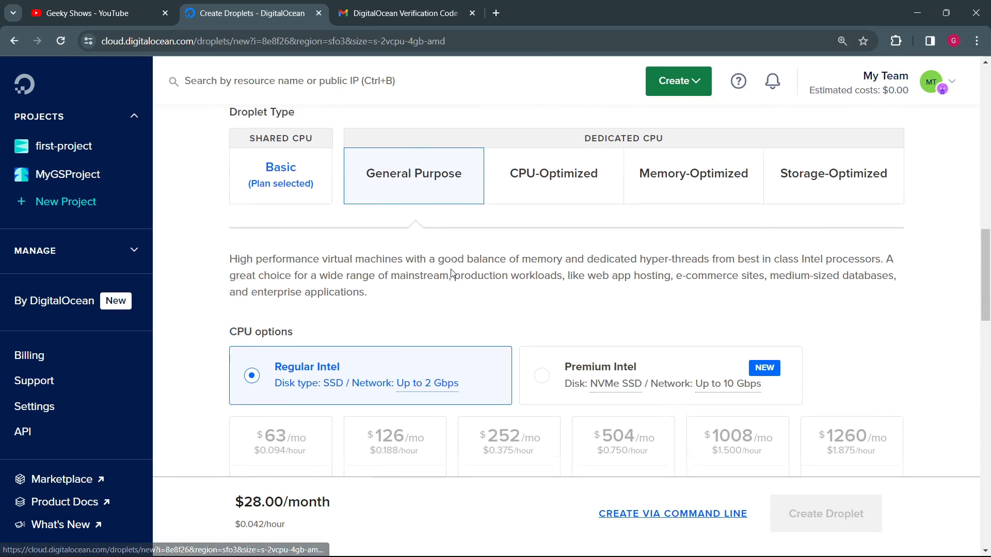
pyautogui.moveTo(315, 274)
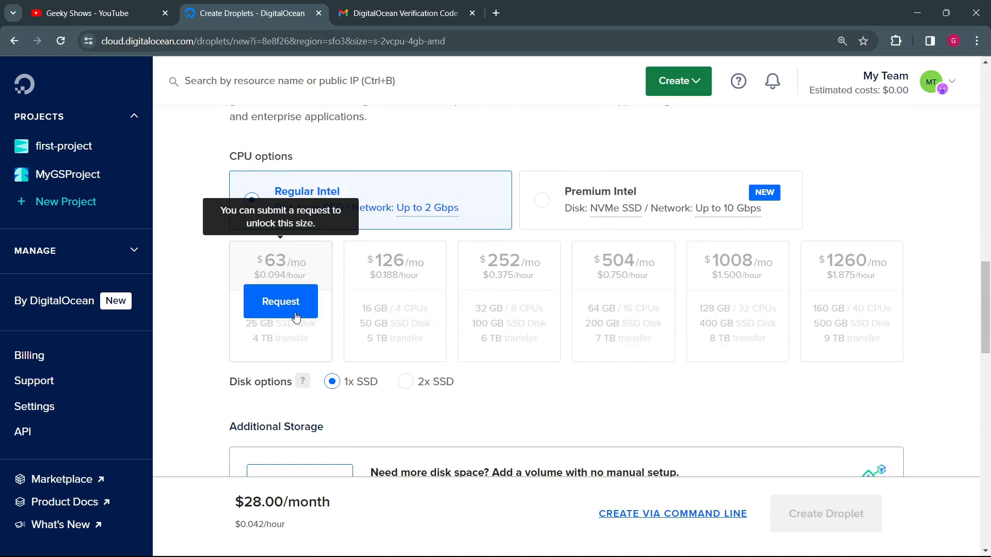
pyautogui.scroll(-4, 310, 321)
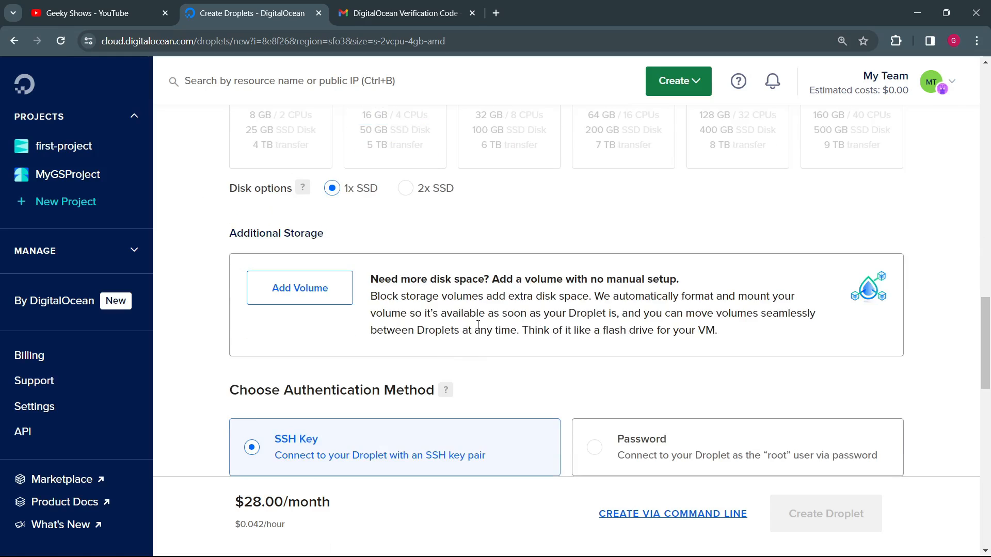
pyautogui.scroll(4, 479, 323)
pyautogui.scroll(3, 464, 314)
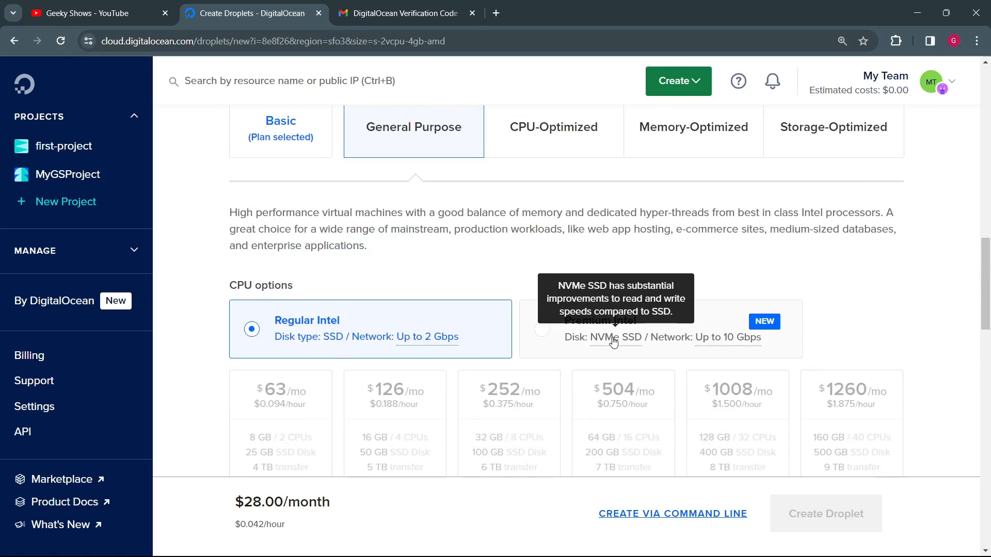
pyautogui.scroll(-3, 647, 340)
pyautogui.scroll(5, 647, 344)
# Step: Show the CPU-Optimized Droplet type and examine its description, CPU options and plans
pyautogui.click(550, 255)
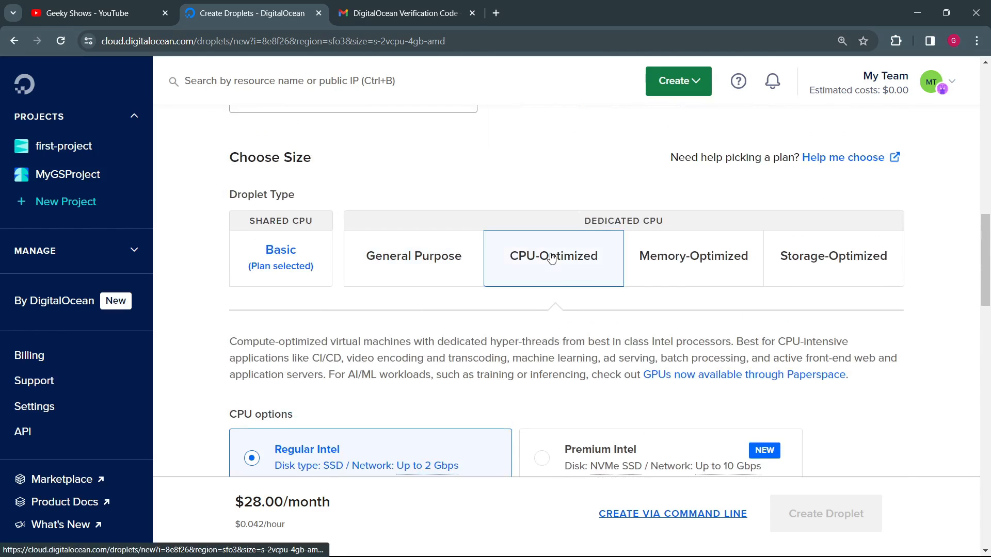
pyautogui.scroll(-2, 544, 318)
pyautogui.scroll(-3, 544, 321)
pyautogui.scroll(6, 647, 236)
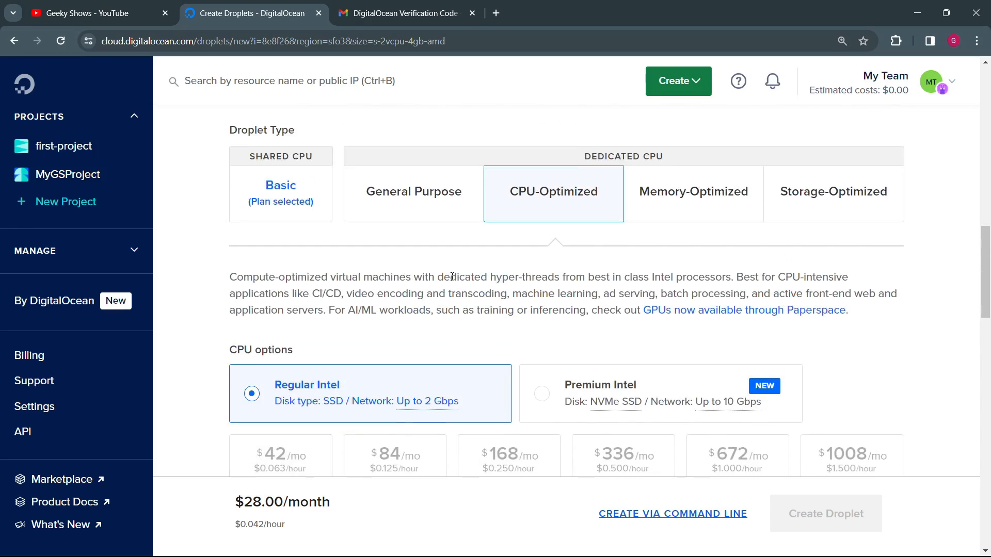
# Step: Show the Memory-Optimized Droplet type with its plans and disk options, and switch to the Storage-Optimized type
pyautogui.click(688, 317)
pyautogui.scroll(-6, 688, 316)
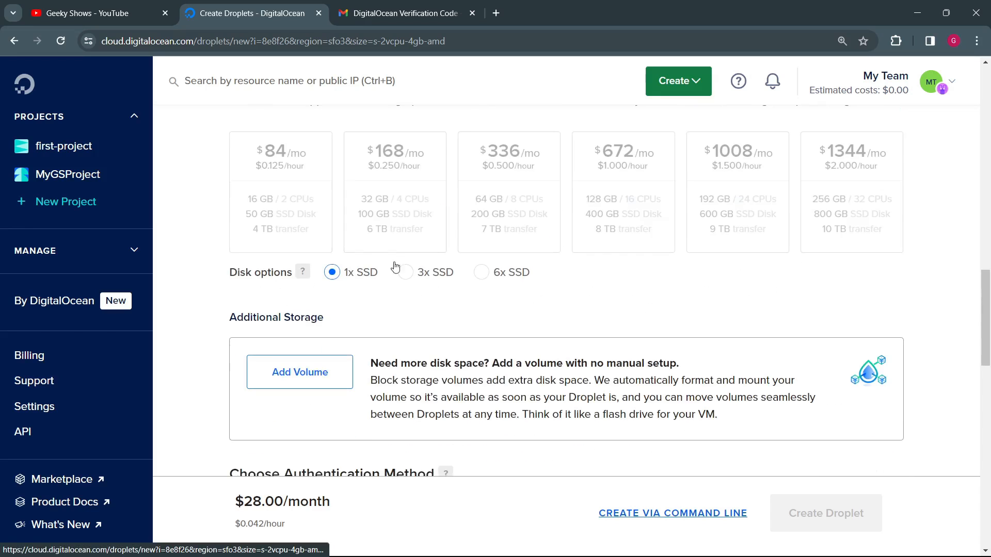
pyautogui.scroll(4, 288, 206)
pyautogui.click(807, 213)
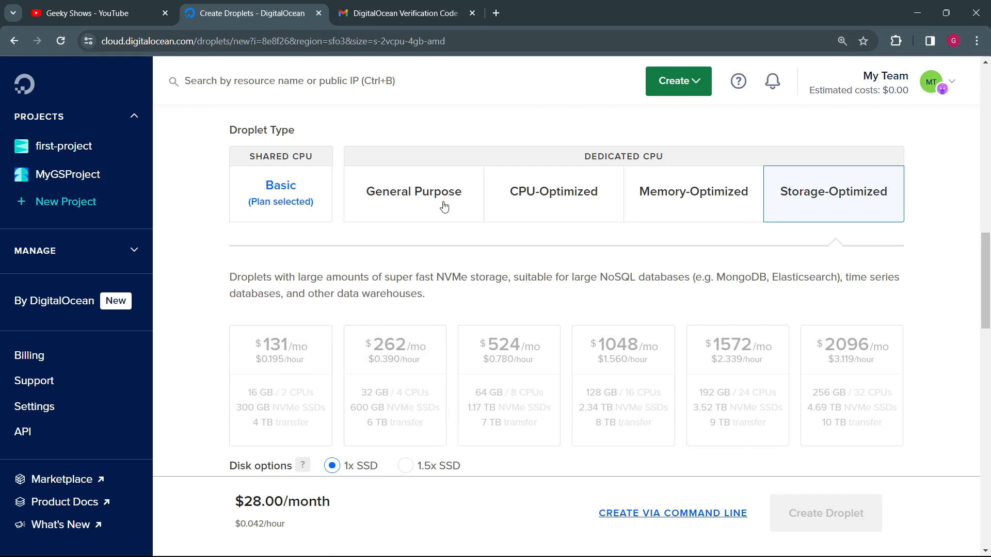
# Step: Compare the descriptions of the General Purpose, CPU-Optimized, Memory-Optimized and Storage-Optimized Droplet types
pyautogui.click(424, 200)
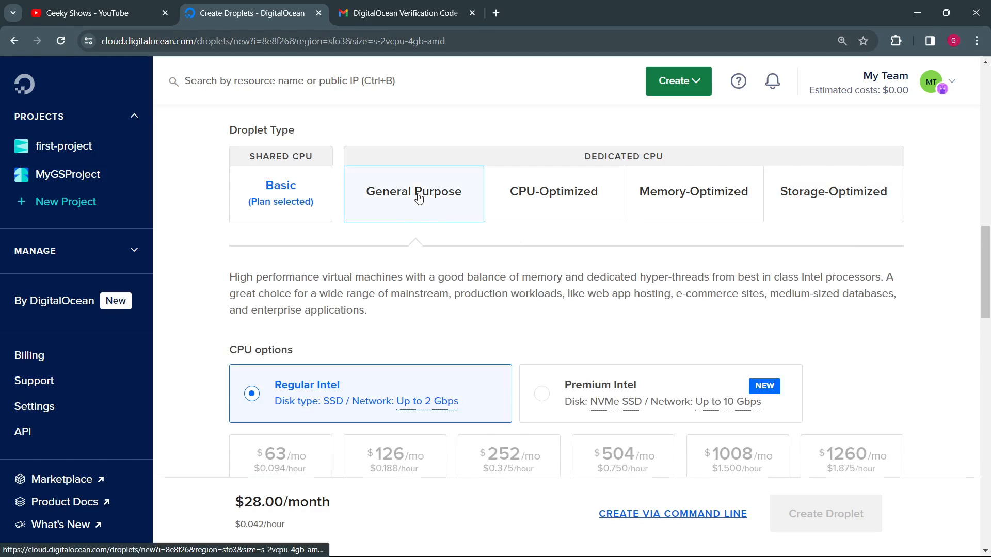
pyautogui.moveTo(227, 274); pyautogui.dragTo(401, 309)
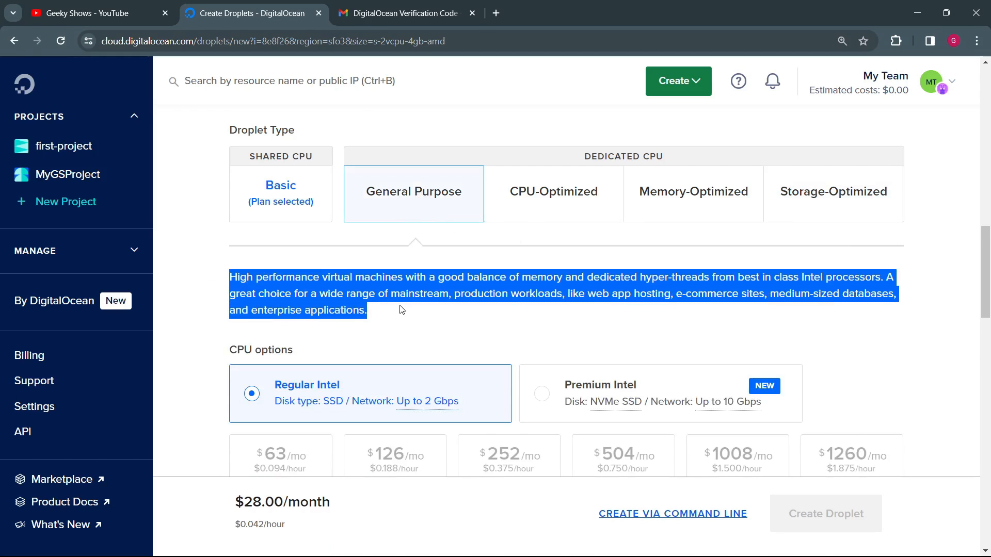
pyautogui.click(519, 199)
pyautogui.moveTo(230, 293); pyautogui.dragTo(371, 310)
pyautogui.click(651, 198)
pyautogui.moveTo(409, 277); pyautogui.dragTo(549, 280)
pyautogui.click(769, 218)
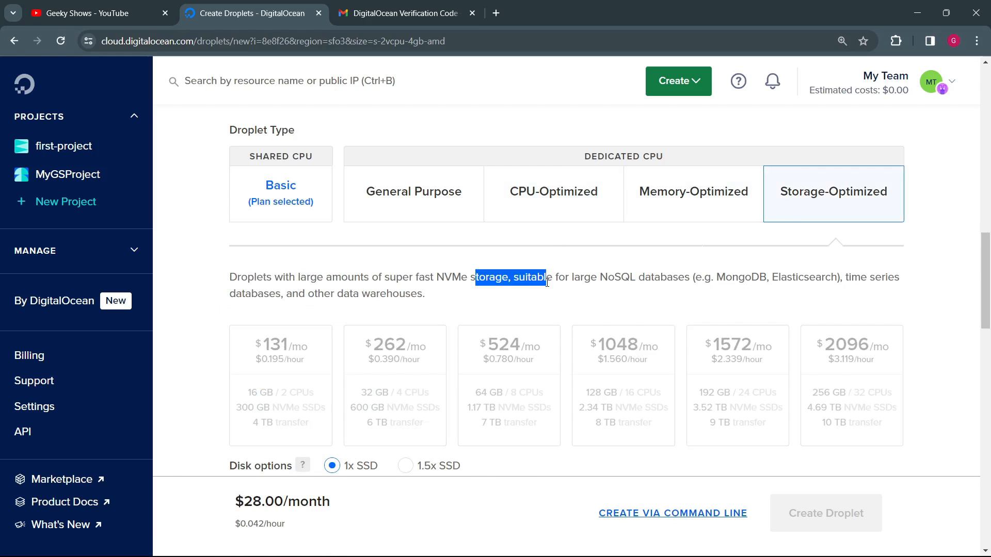
pyautogui.click(551, 290)
# Step: Choose the Basic Droplet type with the Regular SSD CPU option and the $6/mo plan
pyautogui.click(287, 194)
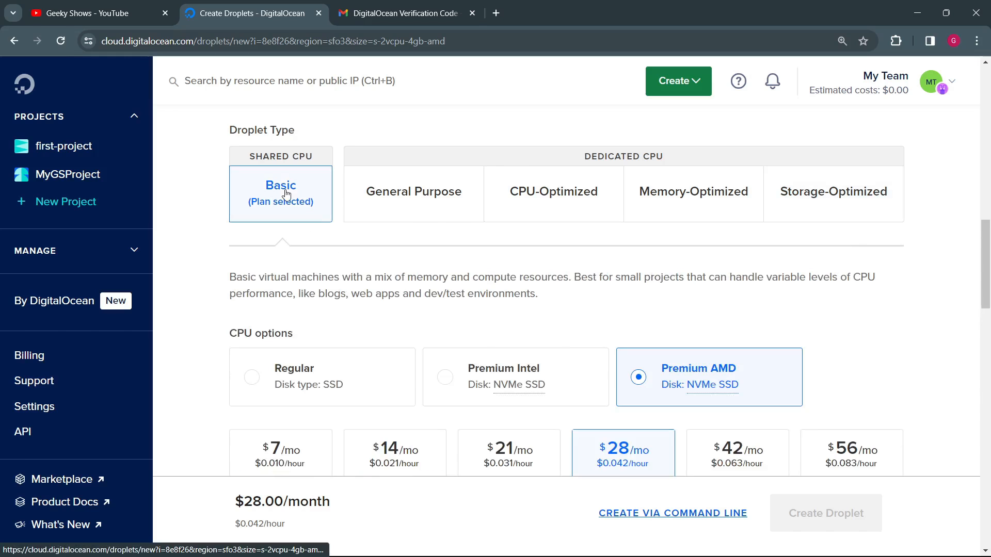
pyautogui.scroll(-3, 356, 269)
pyautogui.click(267, 249)
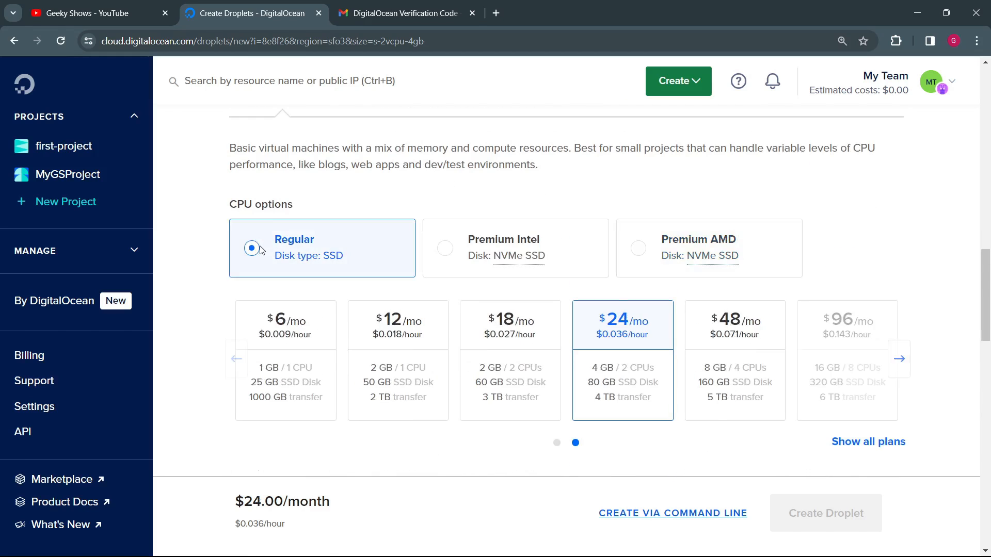
pyautogui.scroll(-1, 262, 249)
pyautogui.scroll(-3, 261, 250)
pyautogui.scroll(3, 248, 250)
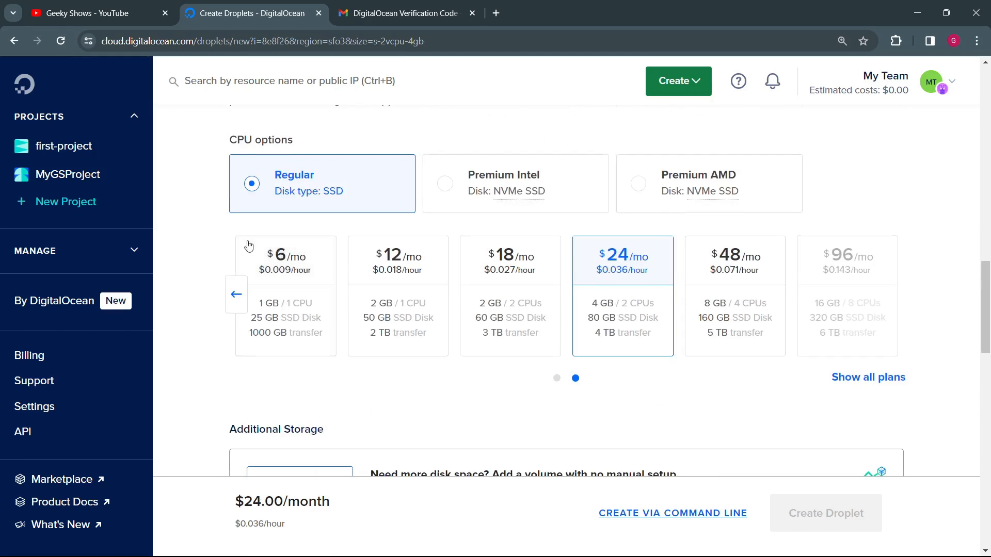
pyautogui.click(235, 294)
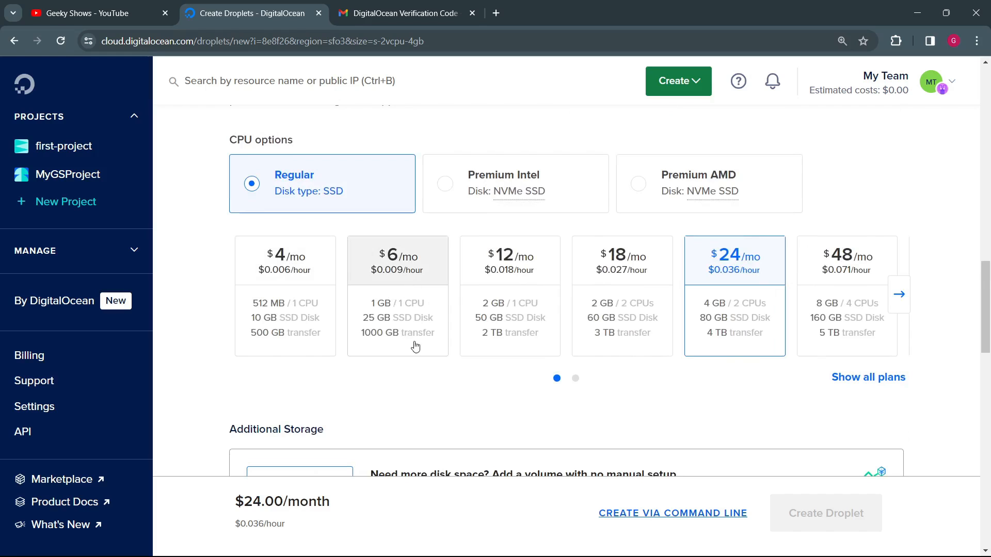
pyautogui.click(418, 275)
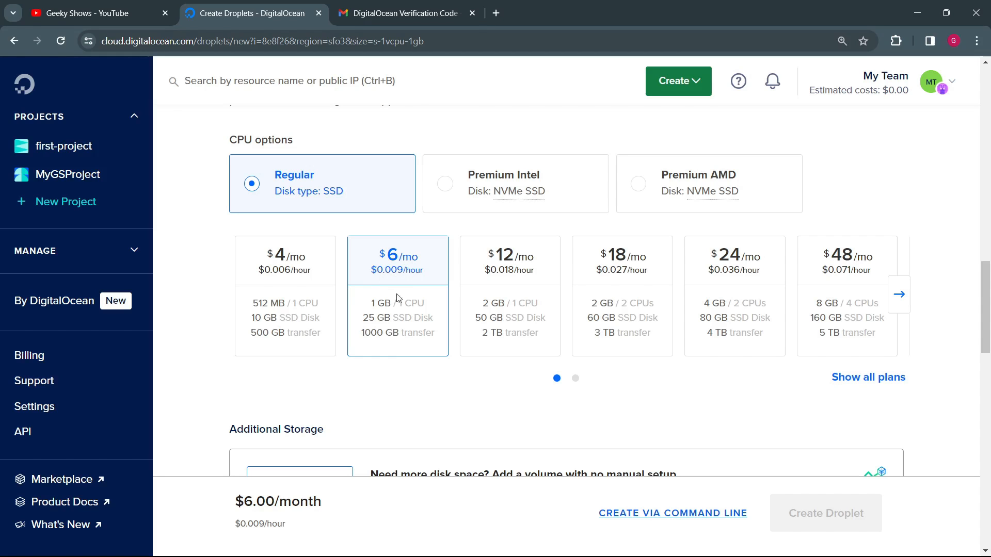
# Step: Look through the Additional Storage, Authentication Method and recommended options sections, and review the chosen OS image
pyautogui.scroll(-3, 445, 377)
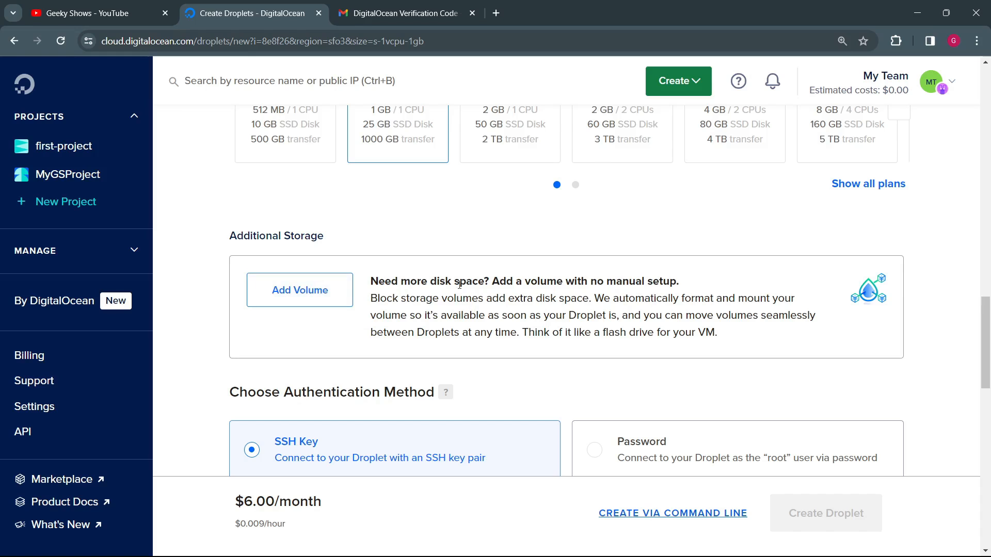
pyautogui.scroll(-4, 478, 314)
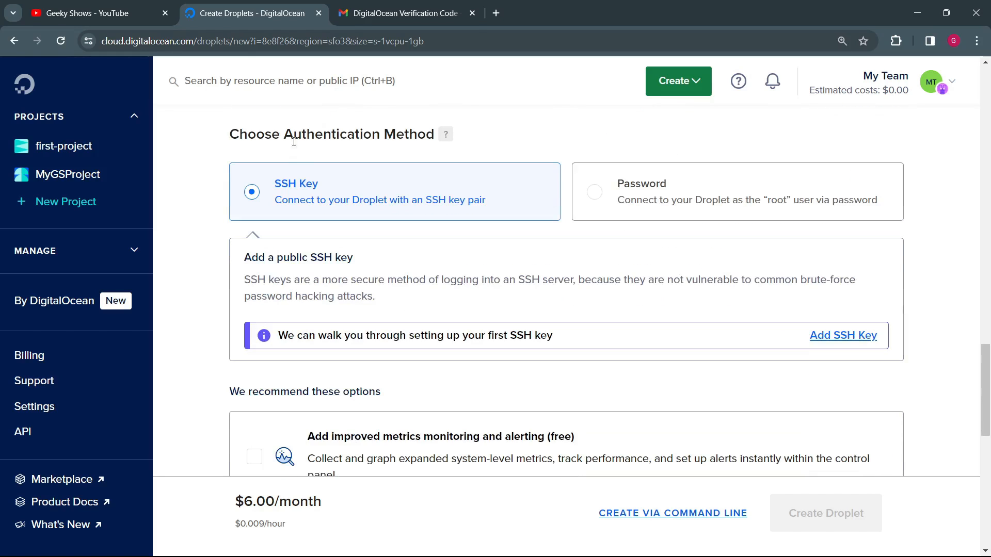
pyautogui.moveTo(262, 133); pyautogui.dragTo(418, 134)
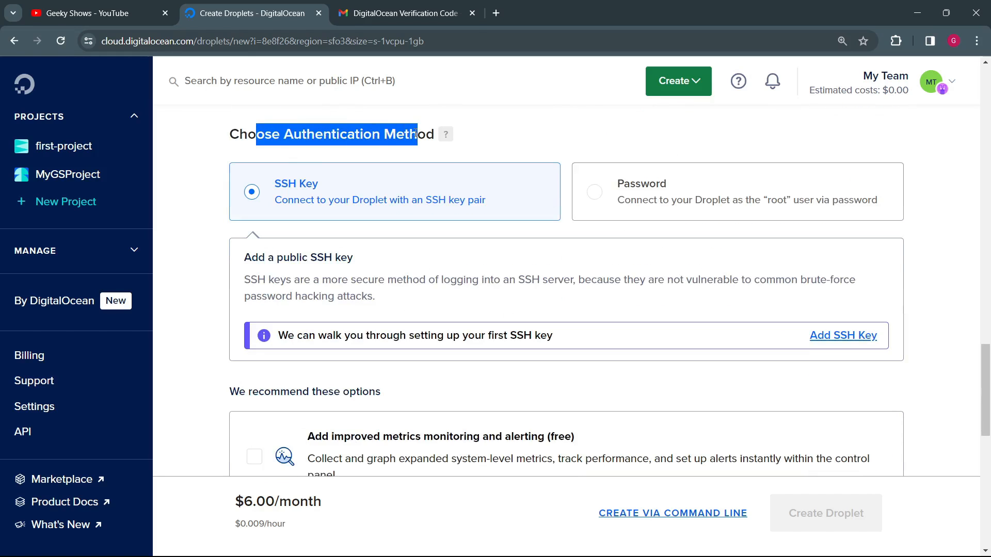
pyautogui.click(398, 190)
pyautogui.scroll(15, 349, 230)
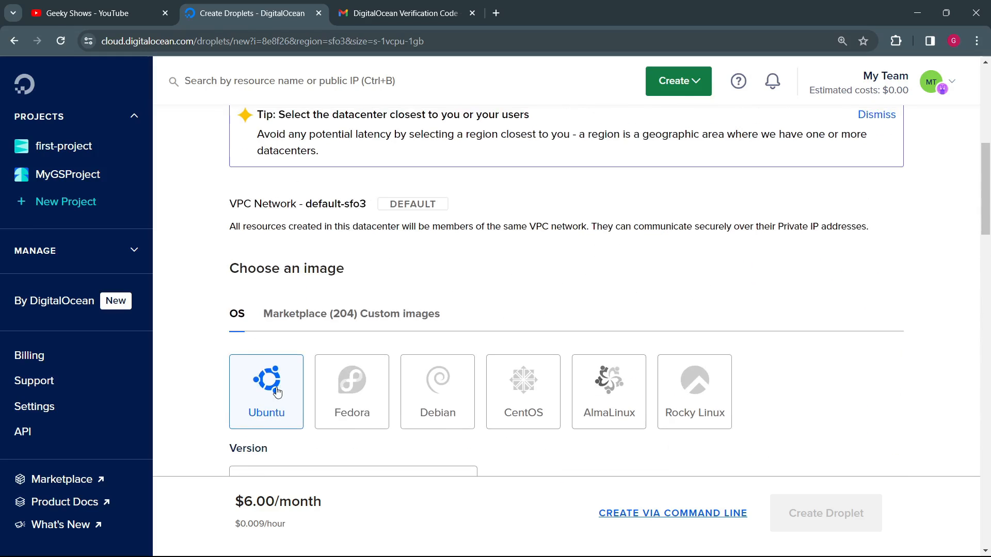
pyautogui.scroll(-15, 277, 392)
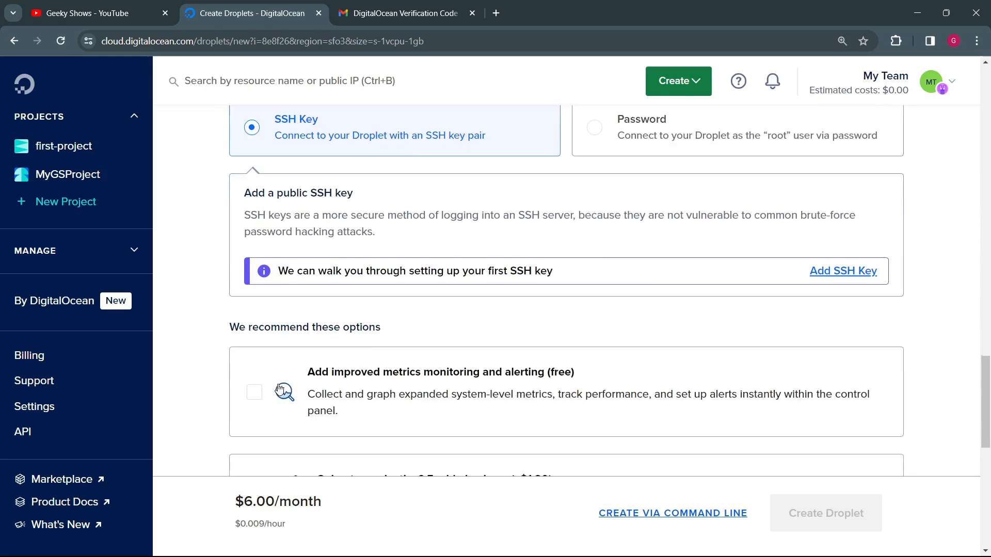
pyautogui.scroll(-9, 279, 388)
pyautogui.scroll(4, 308, 229)
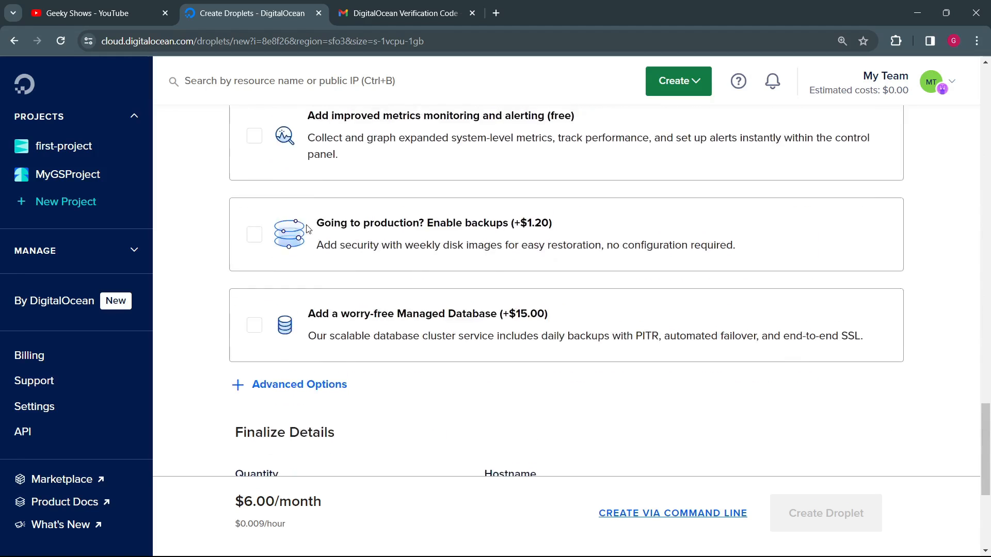
pyautogui.scroll(6, 307, 229)
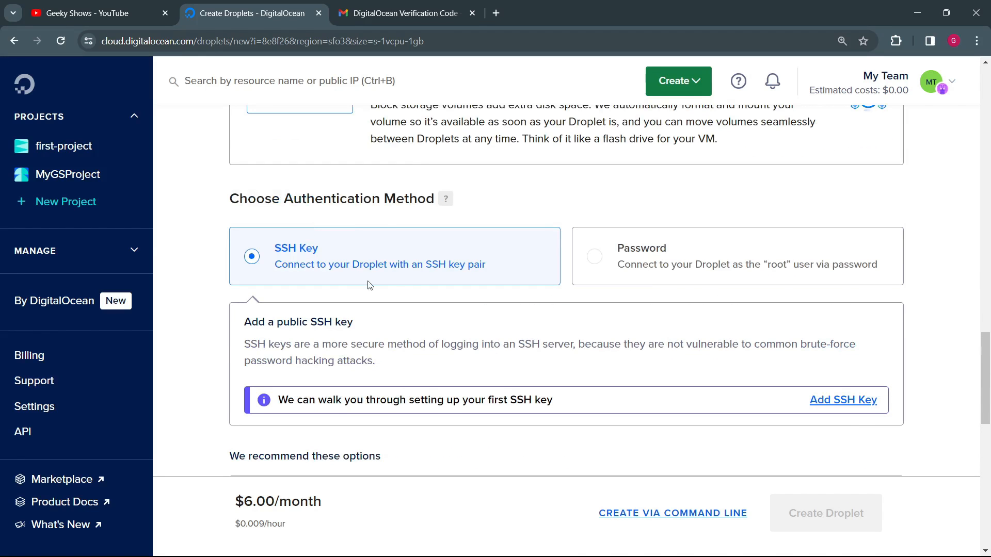
# Step: Choose Password as the Droplet's authentication method and read the root password requirements
pyautogui.click(602, 261)
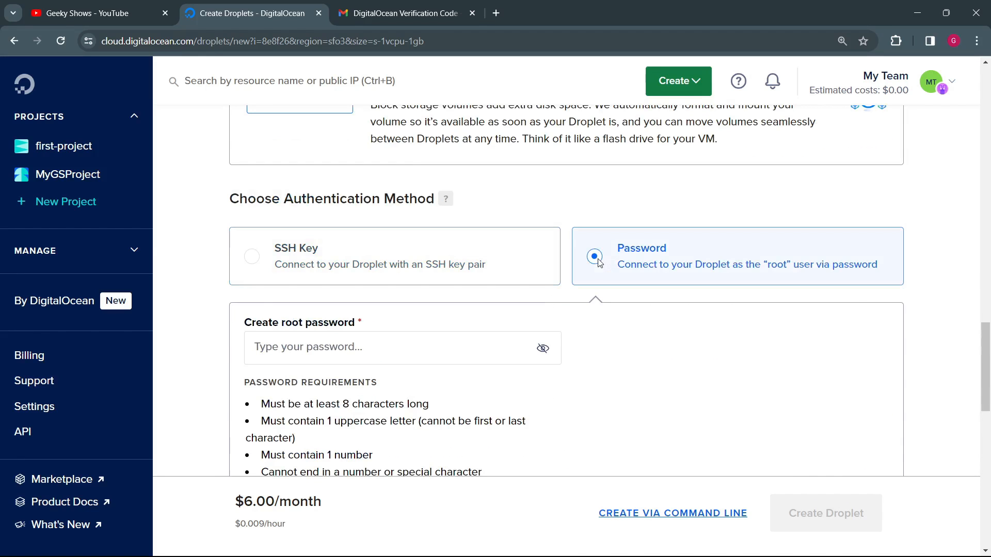
pyautogui.click(363, 338)
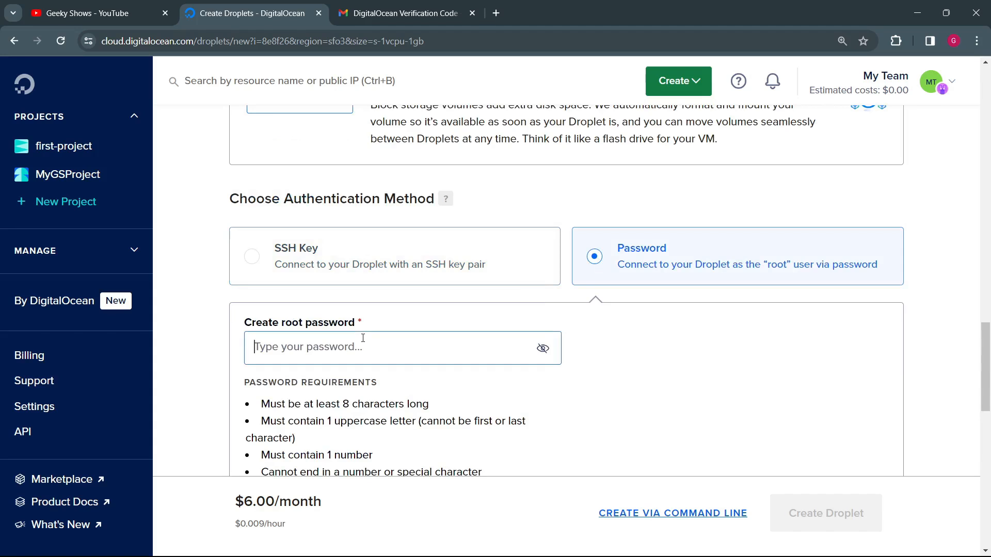
pyautogui.scroll(-1, 320, 338)
pyautogui.moveTo(294, 339); pyautogui.dragTo(448, 344)
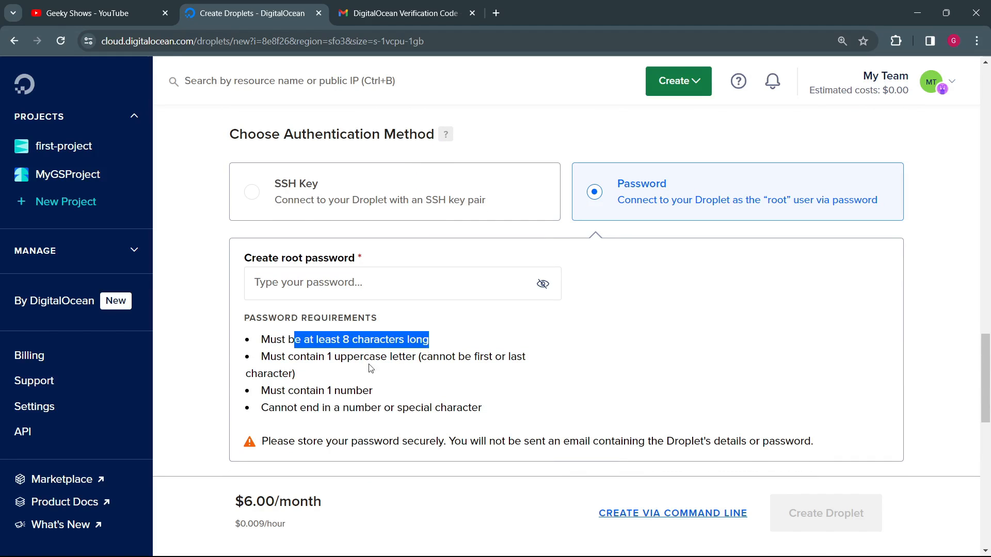
pyautogui.moveTo(296, 353); pyautogui.dragTo(414, 376)
pyautogui.click(408, 382)
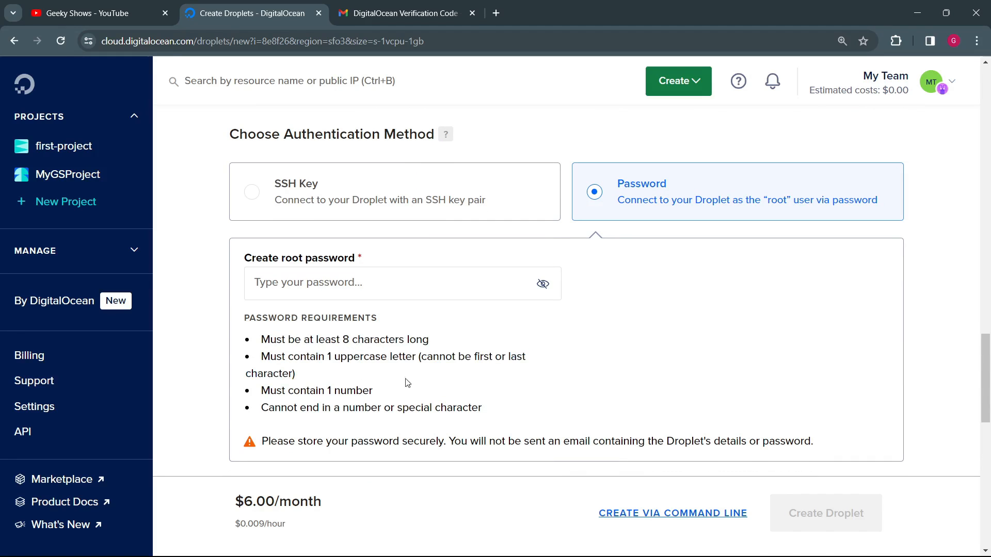
pyautogui.moveTo(277, 392); pyautogui.dragTo(400, 400)
pyautogui.moveTo(298, 410); pyautogui.dragTo(479, 411)
pyautogui.click(516, 411)
# Step: Enter the root password and check it against the password requirements
pyautogui.click(411, 293)
pyautogui.hotkey('ctrl', 'v')
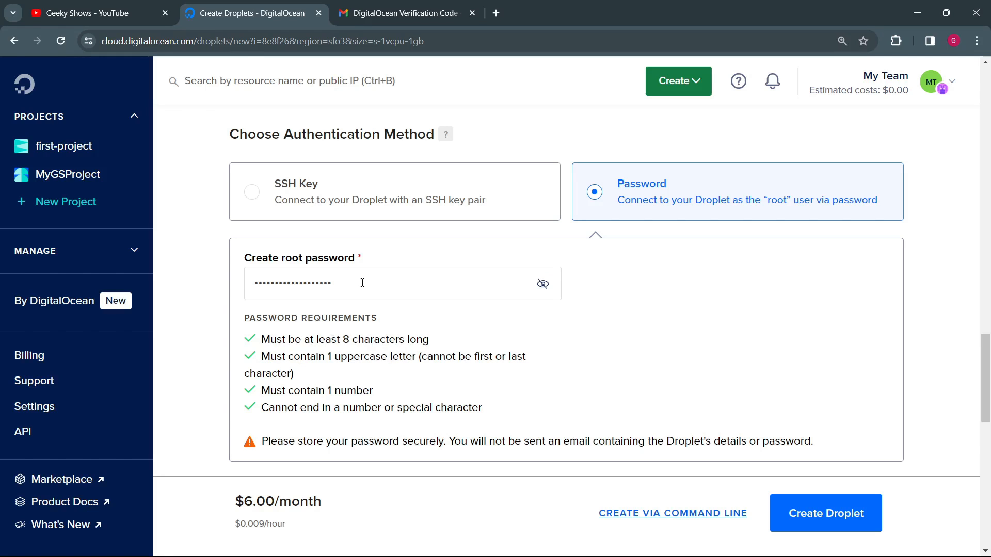
pyautogui.moveTo(296, 336); pyautogui.dragTo(396, 403)
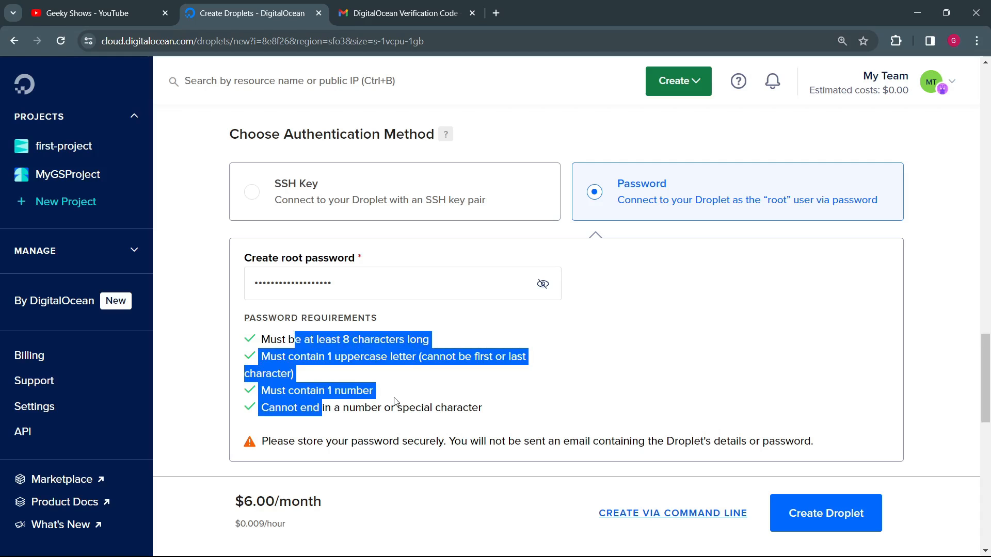
pyautogui.click(396, 402)
# Step: Review the recommended options and add the free improved metrics monitoring and alerting
pyautogui.scroll(-5, 395, 401)
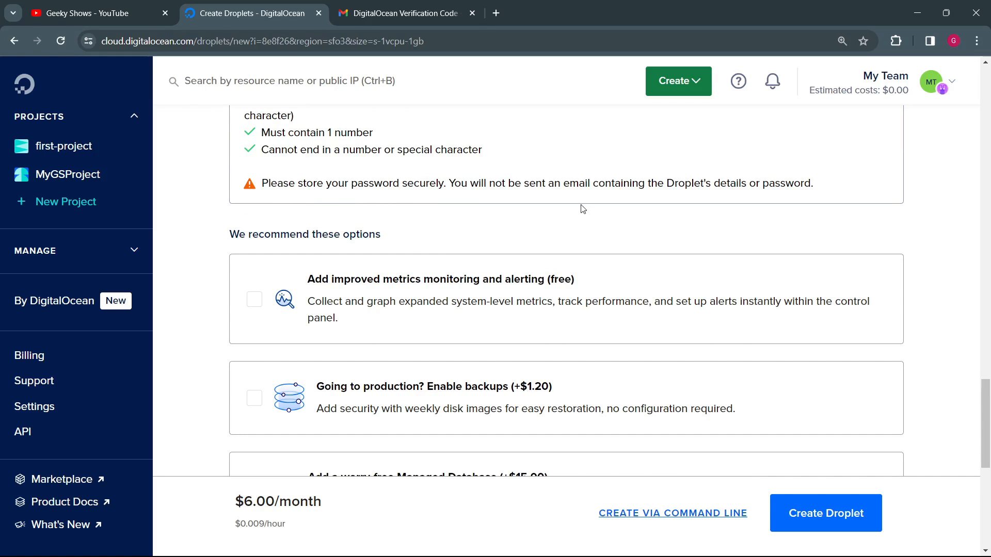
pyautogui.scroll(-3, 515, 272)
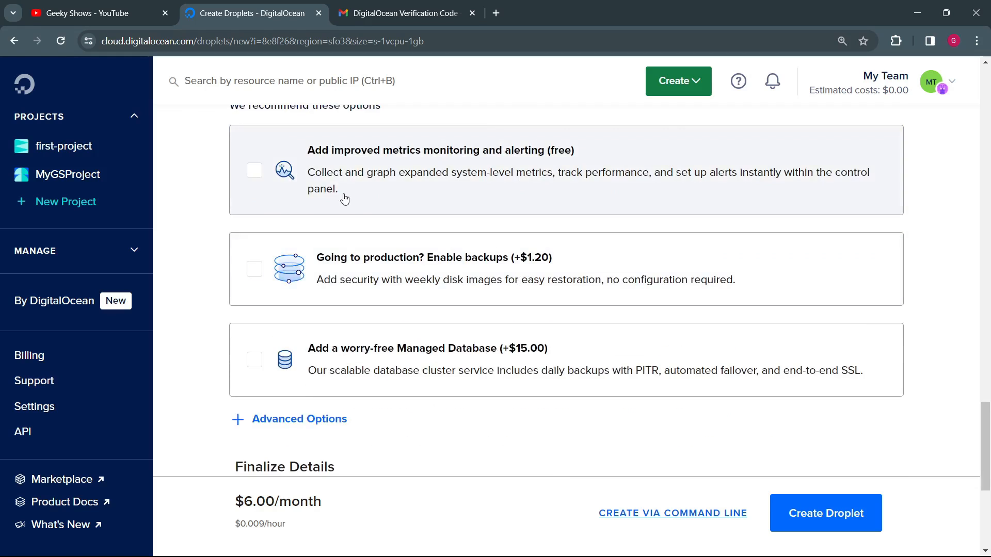
pyautogui.scroll(3, 341, 196)
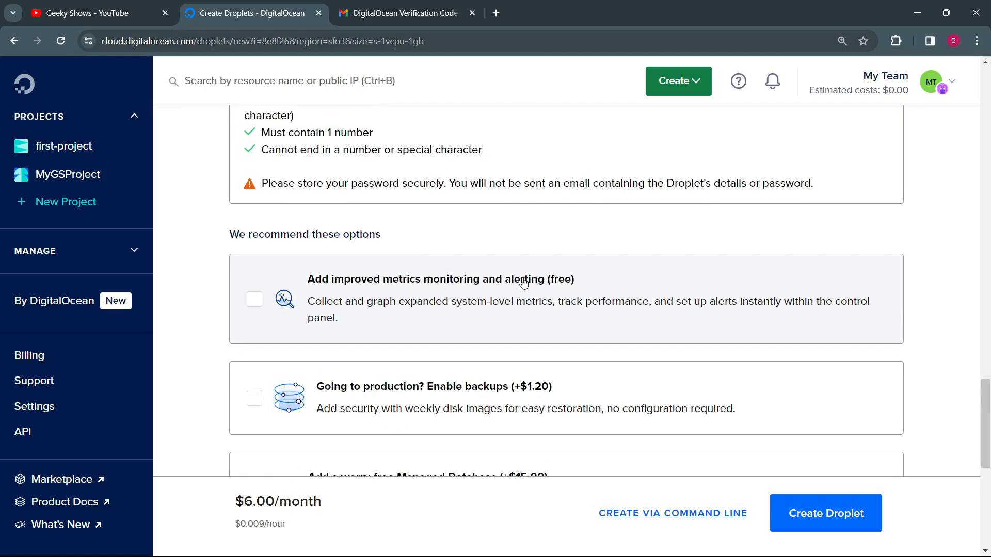
pyautogui.click(255, 300)
# Step: Expand the Droplet's advanced options and enable free public IPv6 networking
pyautogui.scroll(-3, 496, 291)
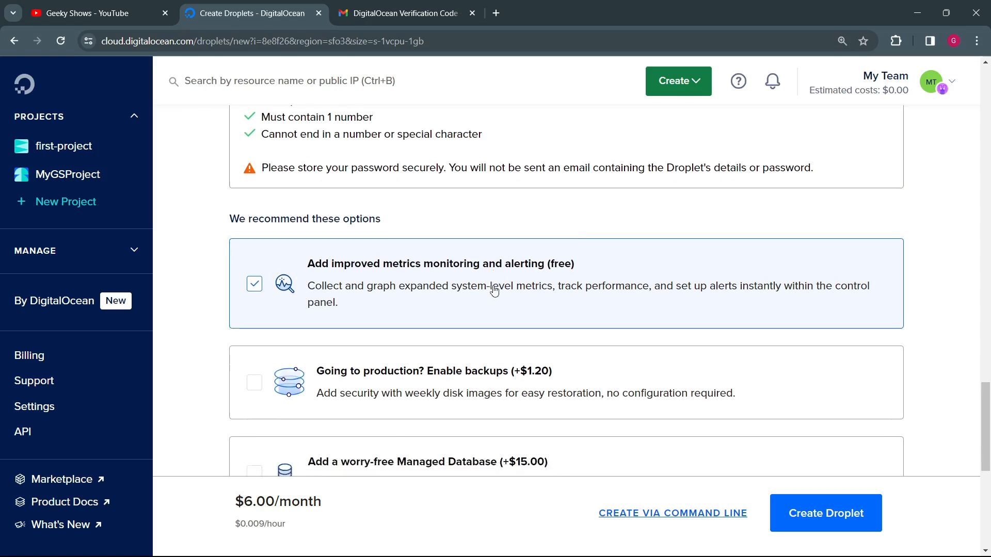
pyautogui.scroll(-3, 436, 270)
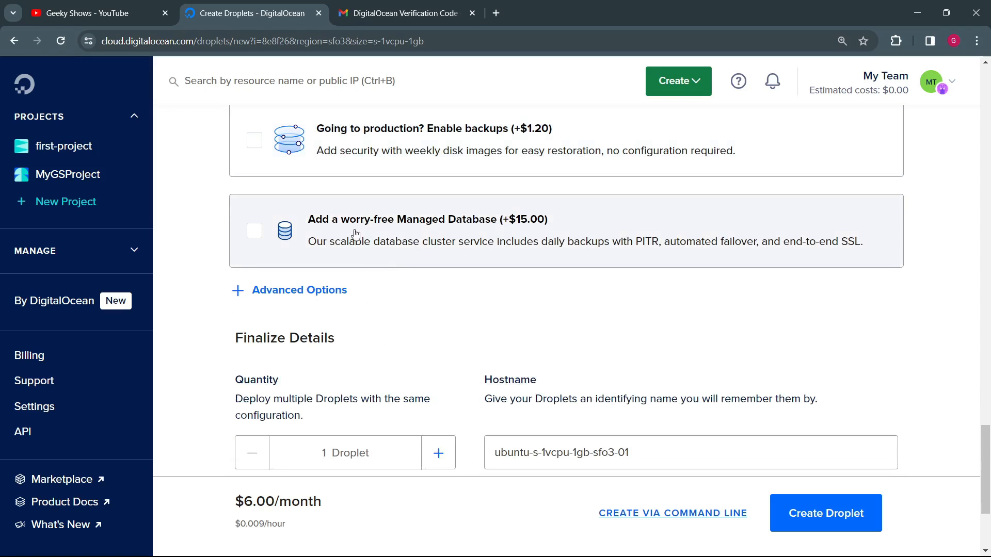
pyautogui.click(305, 291)
pyautogui.scroll(-1, 305, 297)
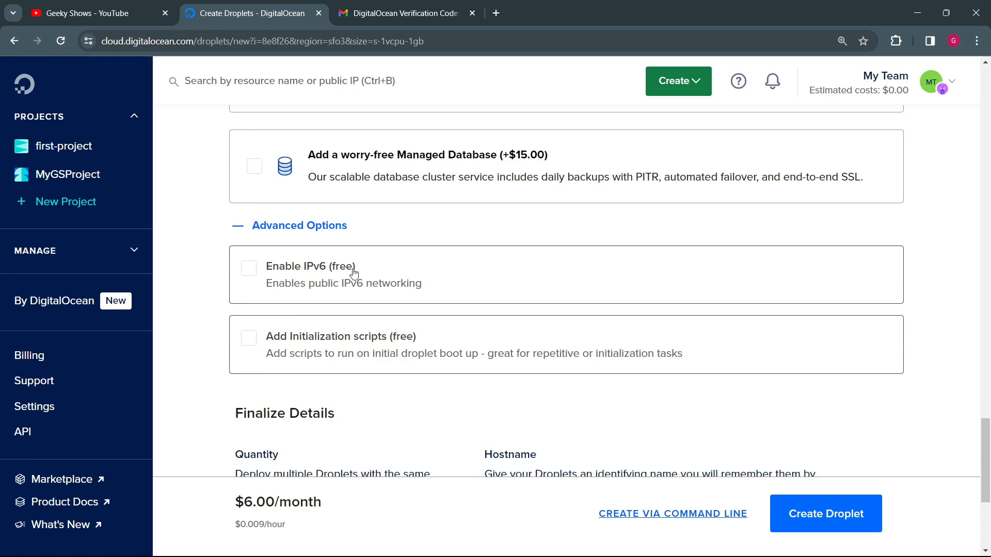
pyautogui.click(249, 272)
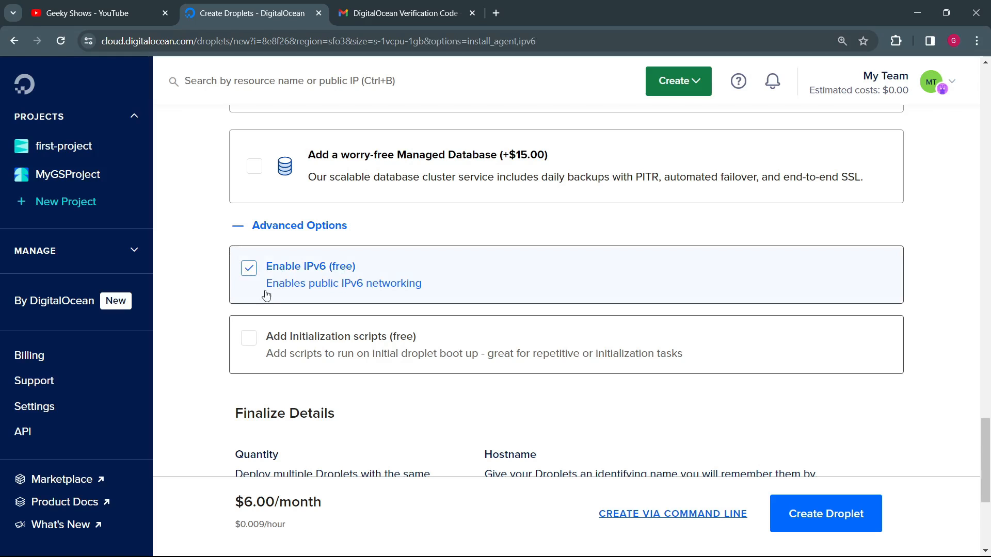
pyautogui.click(248, 269)
pyautogui.click(248, 269)
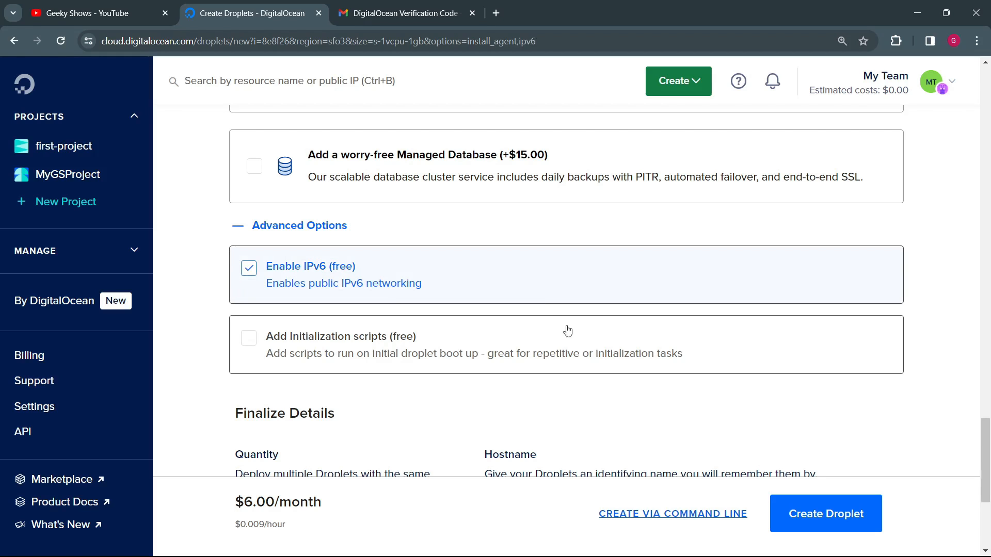
# Step: Turn on the free initialization scripts option and examine its user data field
pyautogui.scroll(-3, 334, 364)
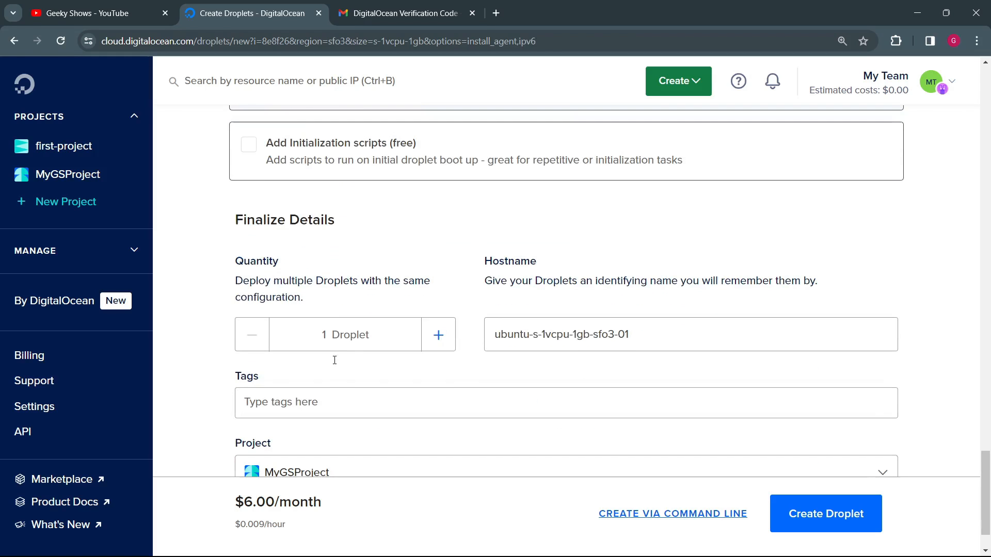
pyautogui.scroll(2, 245, 276)
pyautogui.click(248, 278)
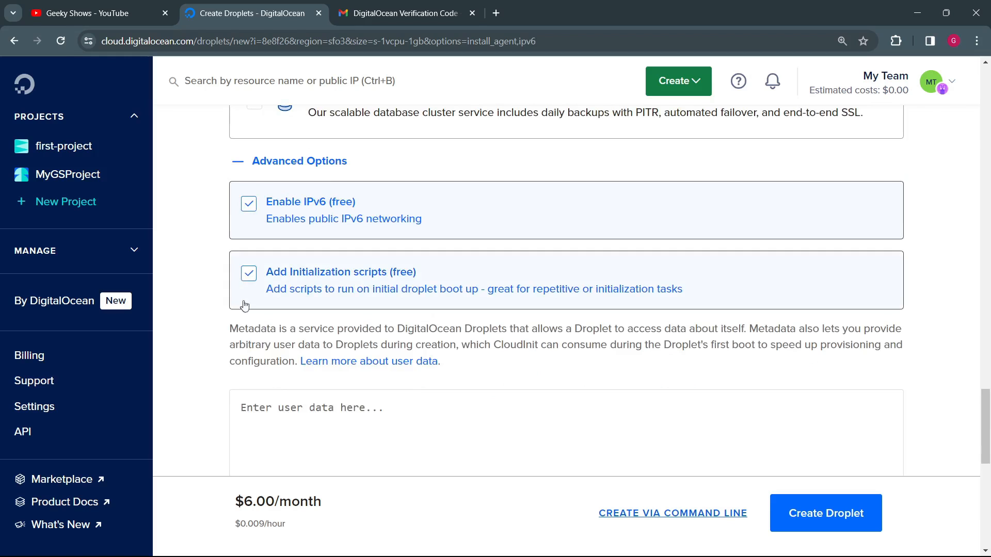
pyautogui.scroll(-2, 389, 407)
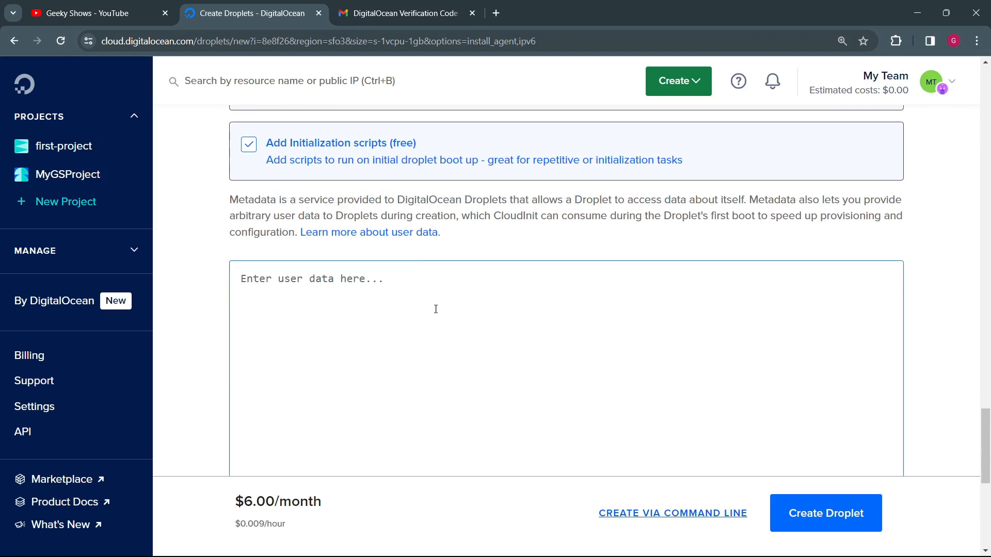
pyautogui.scroll(-2, 436, 309)
pyautogui.scroll(2, 434, 302)
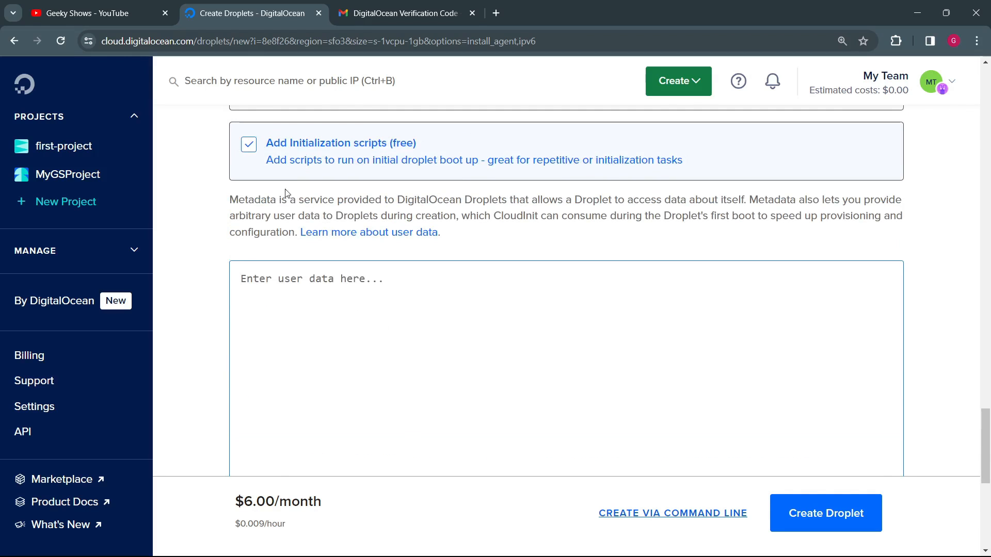
# Step: Turn off the initialization scripts option and review the Droplet's configured settings through to the final details
pyautogui.click(248, 148)
pyautogui.scroll(20, 364, 225)
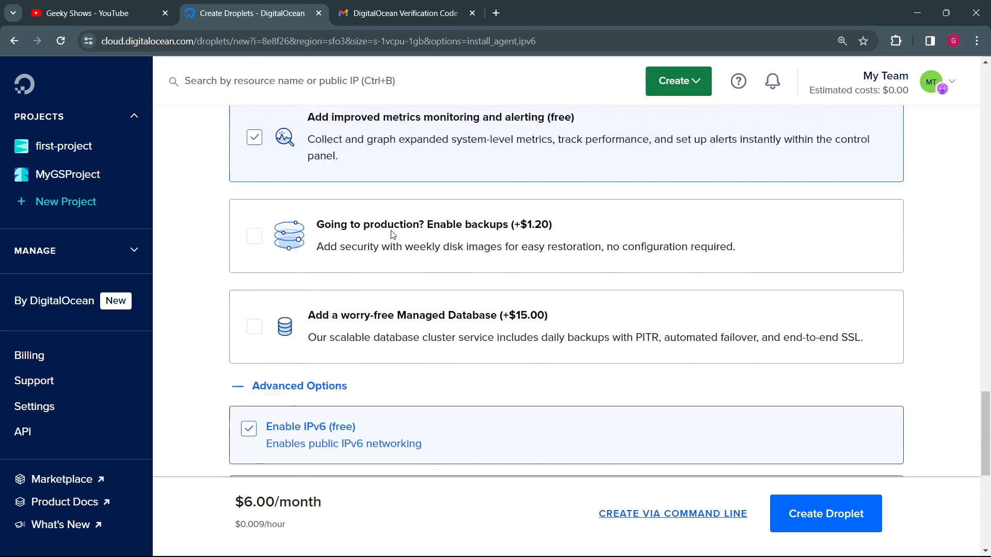
pyautogui.scroll(-20, 392, 234)
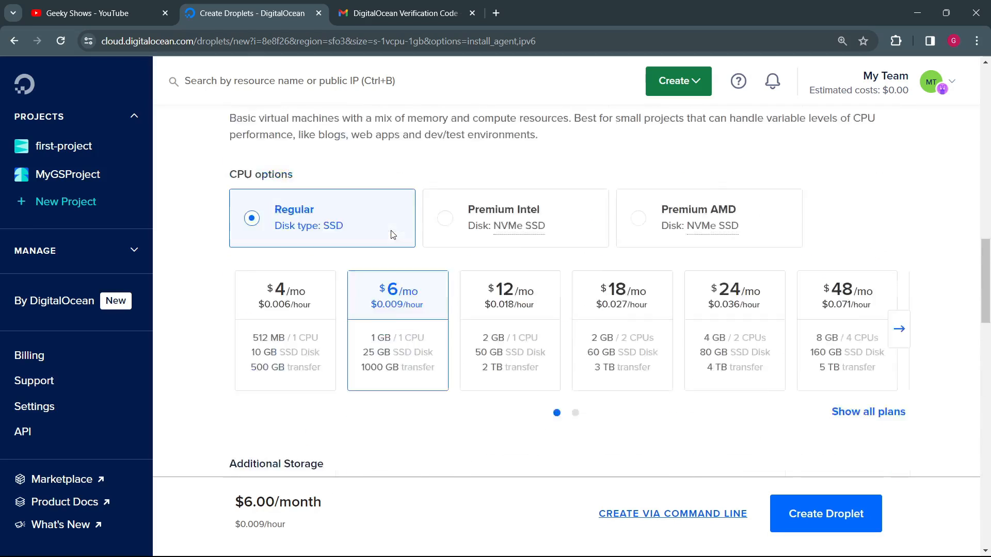
pyautogui.scroll(-2, 392, 235)
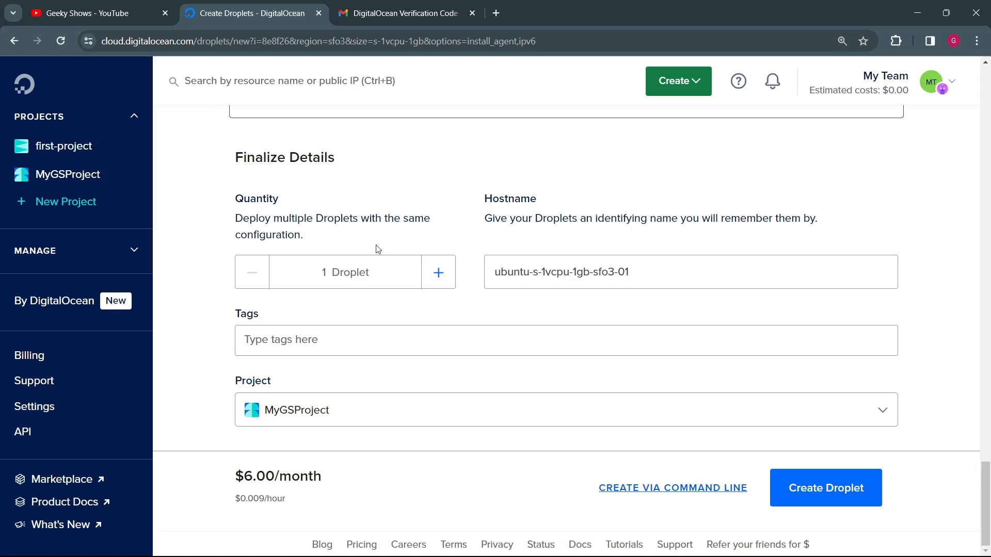
# Step: Try a quantity of 2 Droplets, return it to 1, and set the hostname to geek1
pyautogui.click(439, 273)
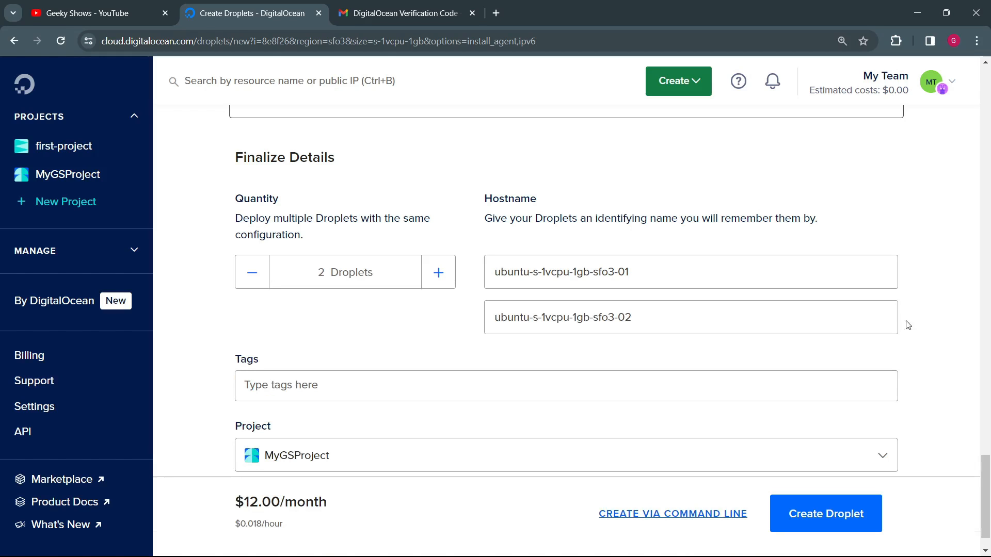
pyautogui.click(257, 280)
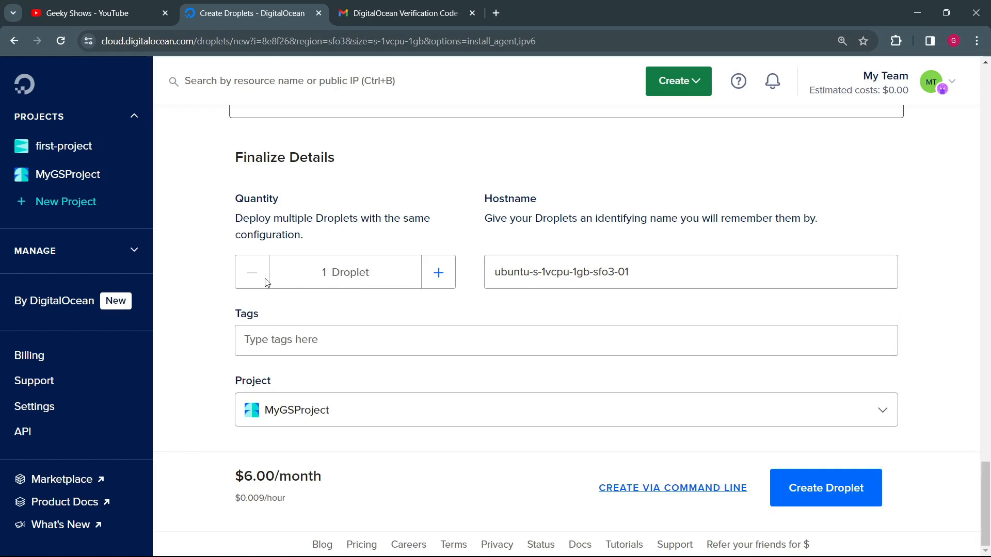
pyautogui.moveTo(674, 273); pyautogui.dragTo(441, 251)
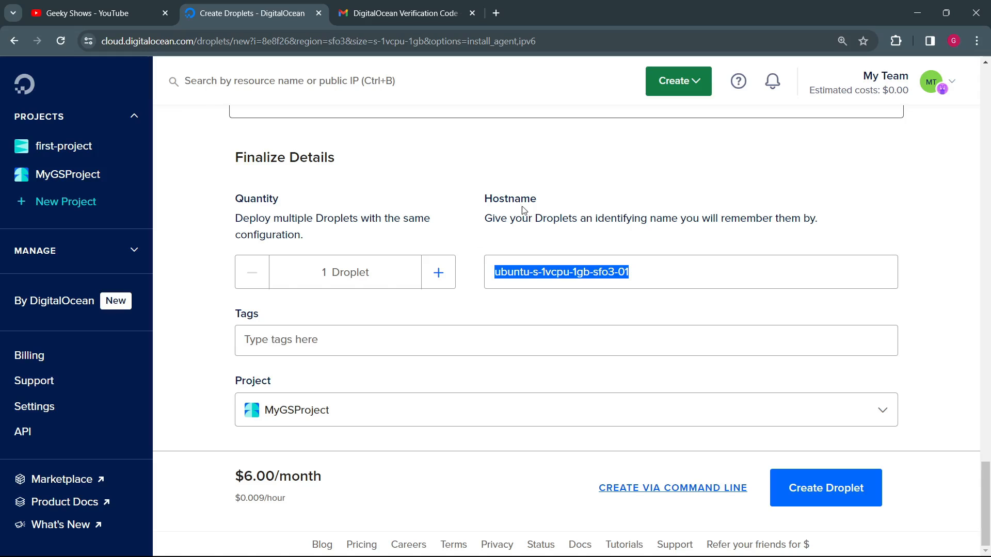
pyautogui.write('geek1')
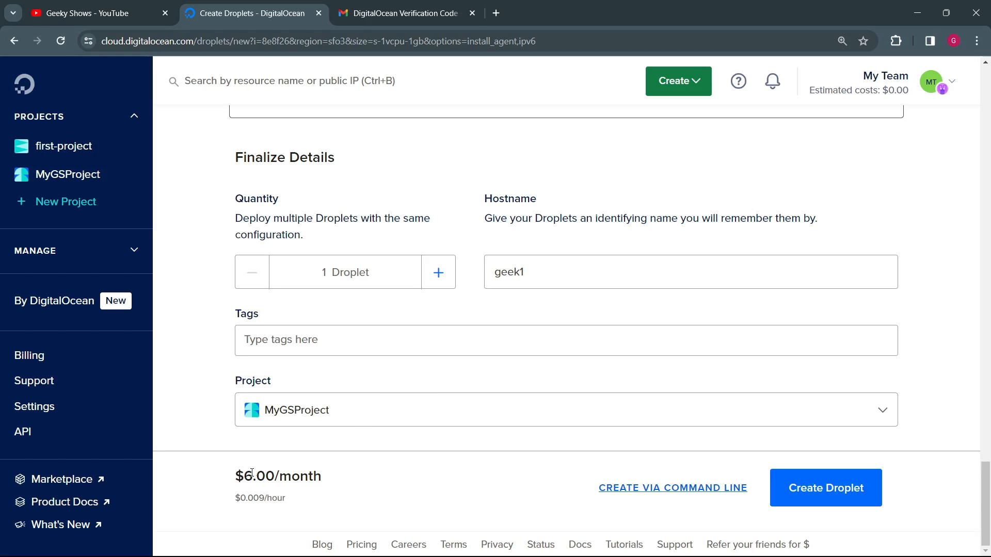
# Step: Check the Droplet's monthly price and the team's estimated costs
pyautogui.moveTo(238, 477); pyautogui.dragTo(315, 491)
pyautogui.click(481, 473)
pyautogui.scroll(20, 568, 310)
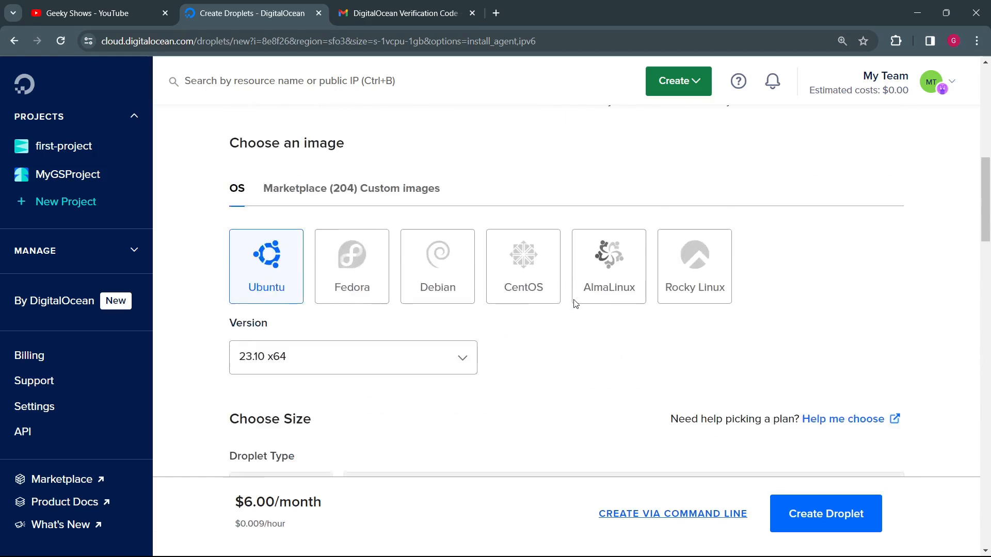
pyautogui.scroll(10, 575, 304)
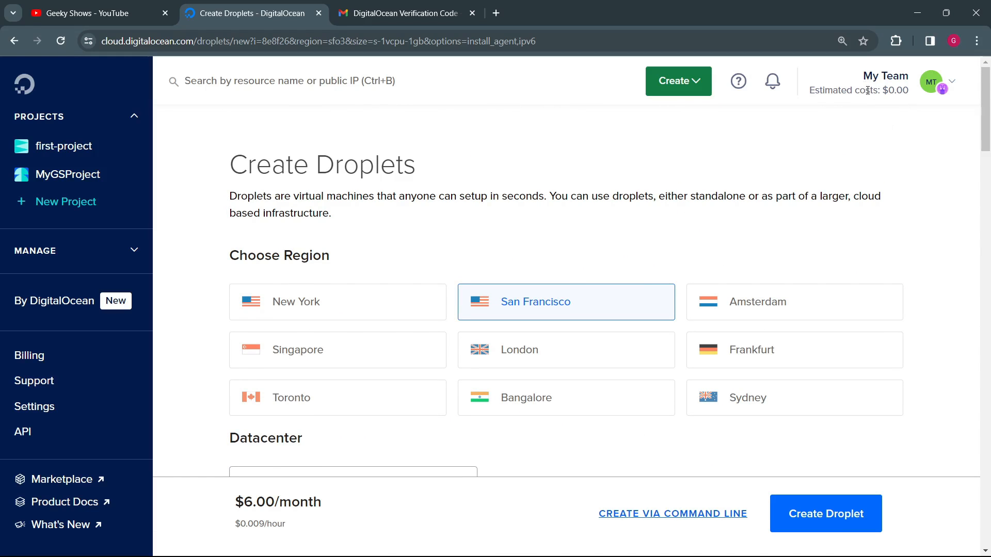
pyautogui.moveTo(868, 90); pyautogui.dragTo(909, 98)
pyautogui.click(865, 140)
# Step: Create the geek1 Droplet in MyGSProject with the configured settings
pyautogui.scroll(-20, 707, 215)
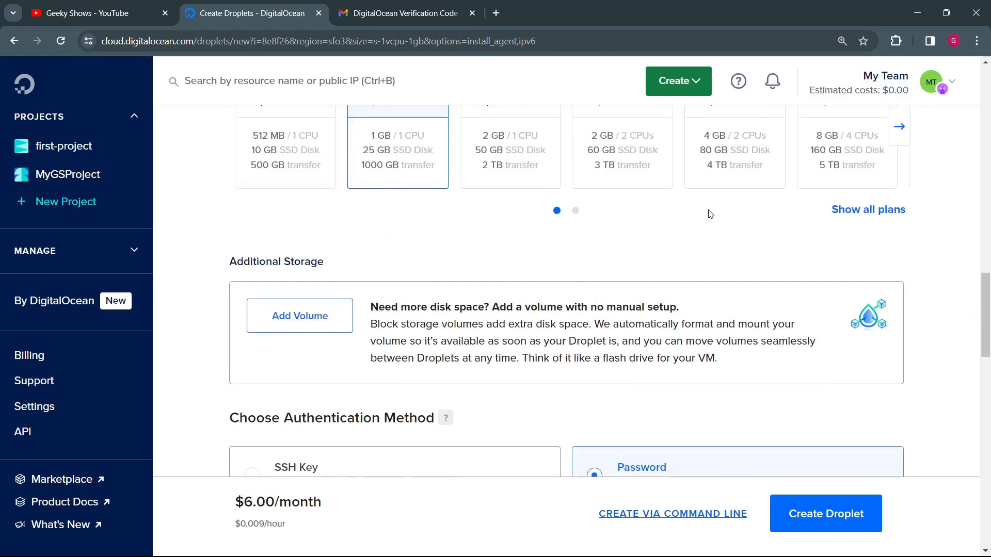
pyautogui.scroll(-5, 708, 214)
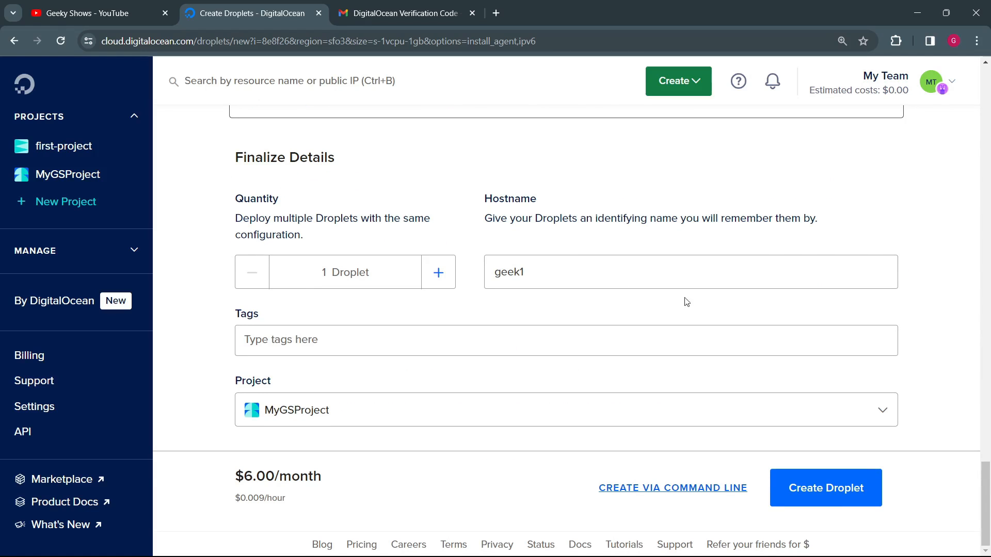
pyautogui.click(832, 490)
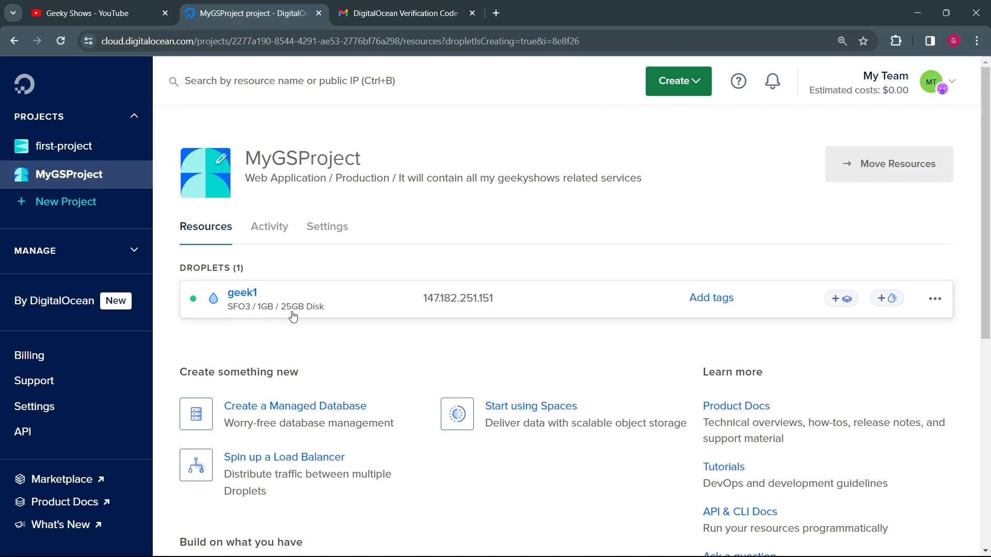
# Step: Examine the actions available for the geek1 Droplet and expand its image, size and network details
pyautogui.moveTo(431, 305)
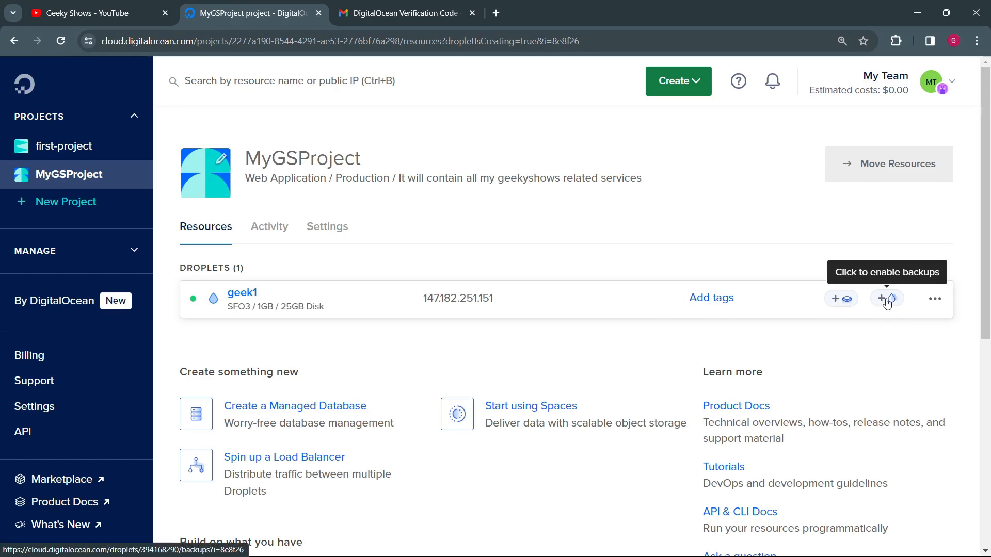
pyautogui.click(934, 299)
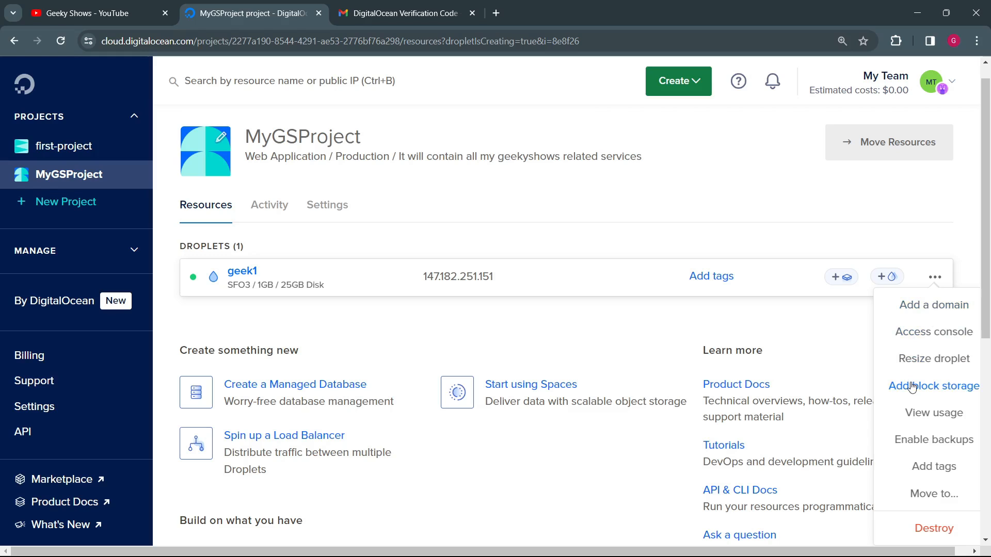
pyautogui.scroll(-1, 911, 413)
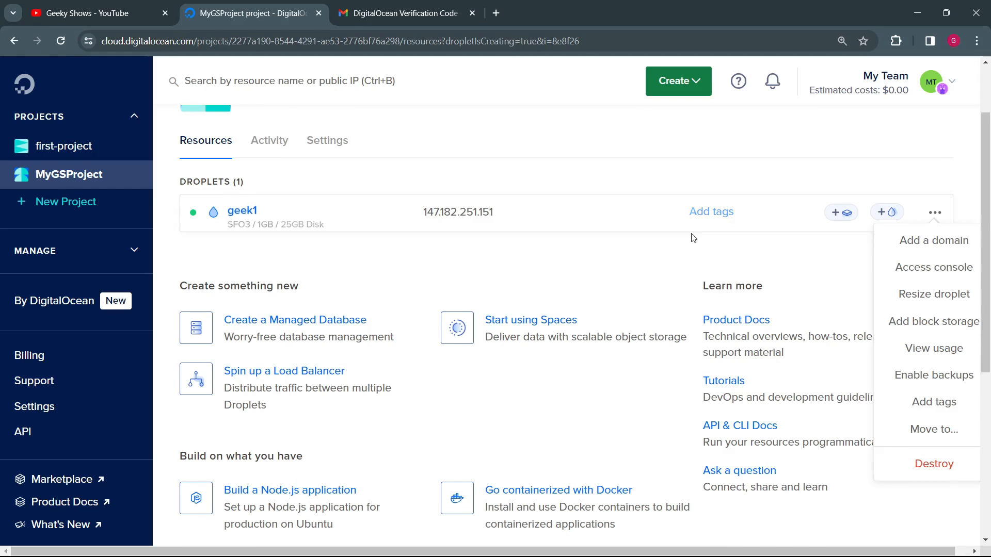
pyautogui.click(385, 217)
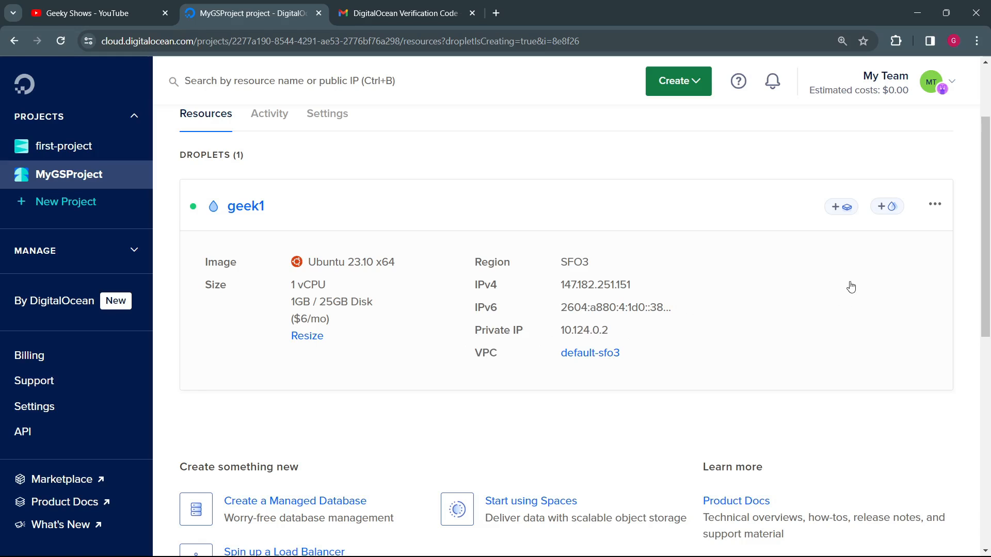
# Step: View first-project's resources, return to MyGSProject and permanently hide the Best Practices for Your Data suggestions
pyautogui.scroll(2, 429, 290)
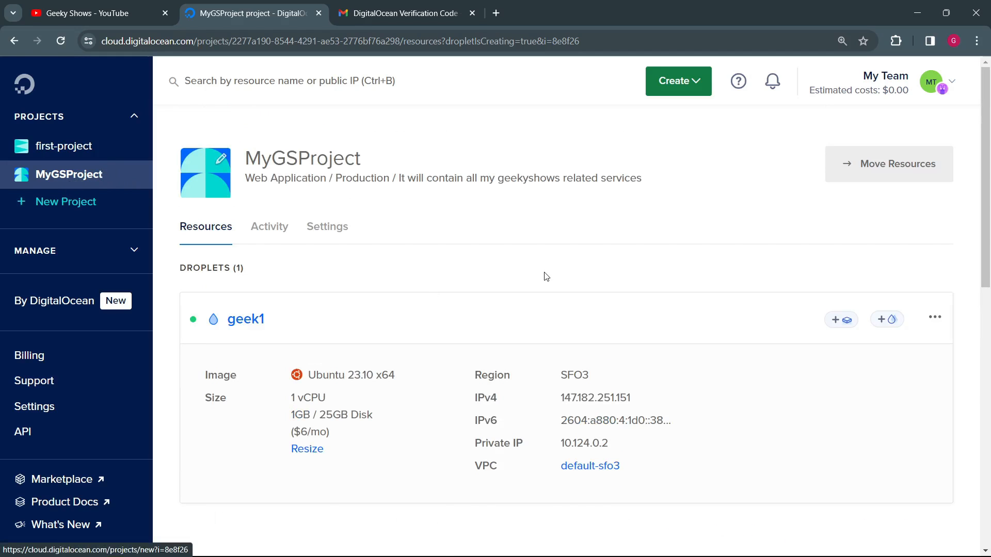
pyautogui.click(57, 147)
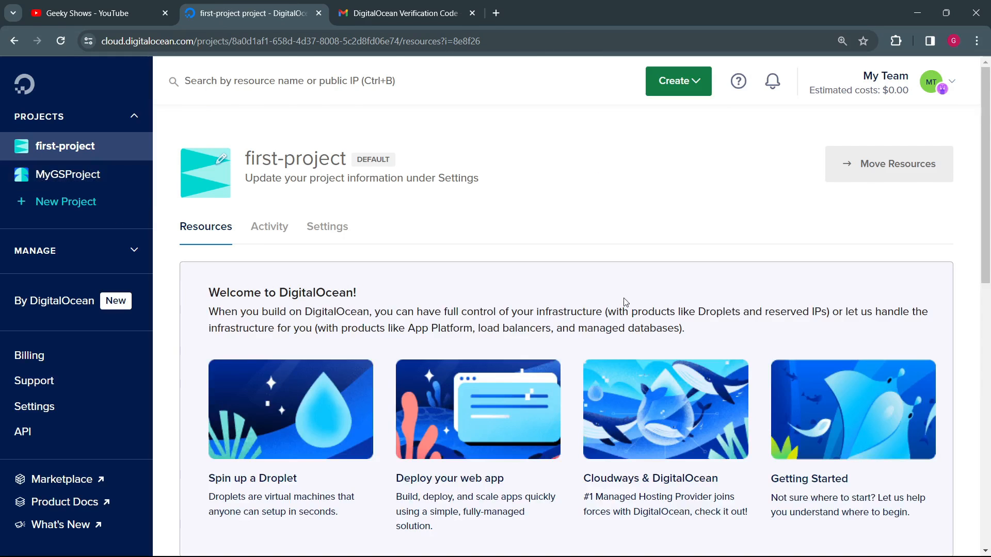
pyautogui.click(86, 175)
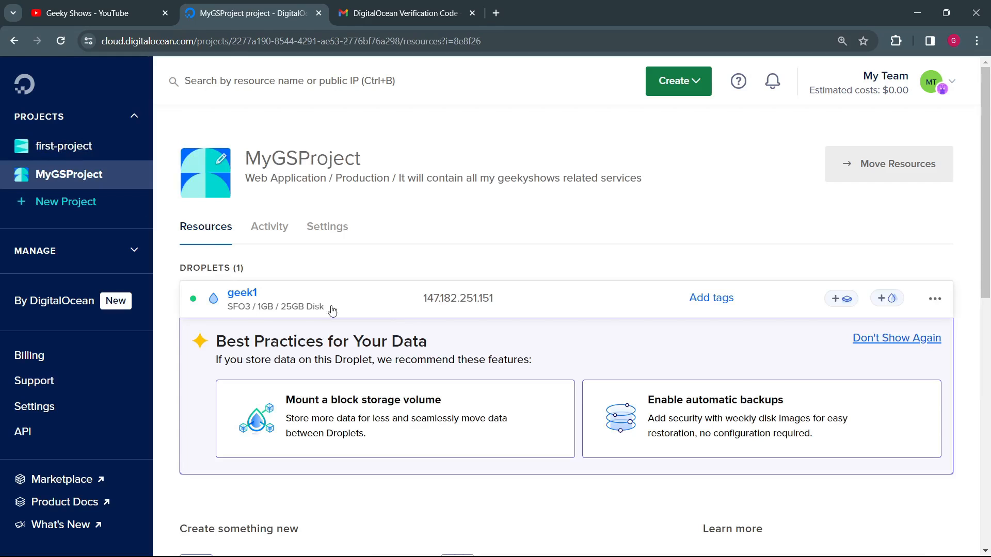
pyautogui.click(888, 338)
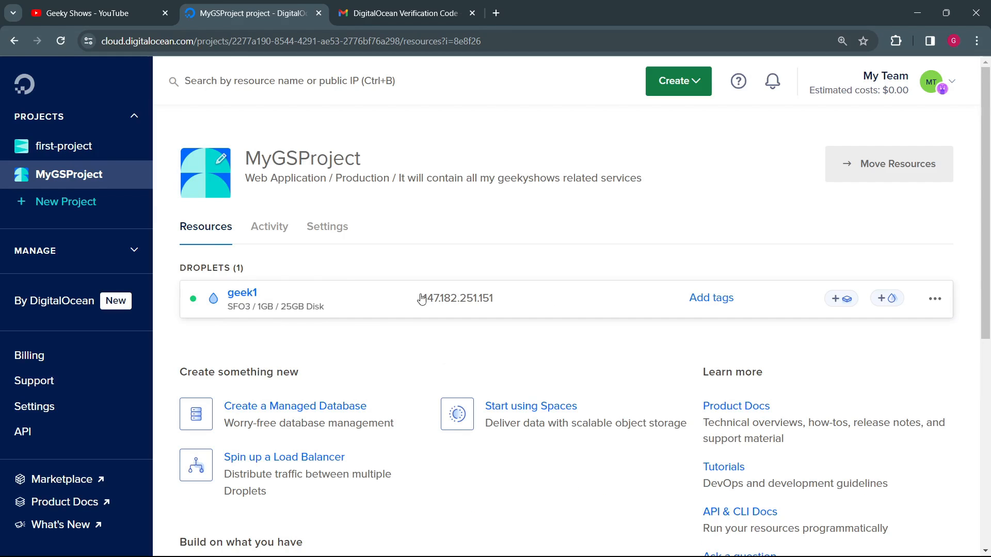
# Step: Open the geek1 Droplet's details and dismiss its creation notice, console tip and feedback request
pyautogui.click(245, 296)
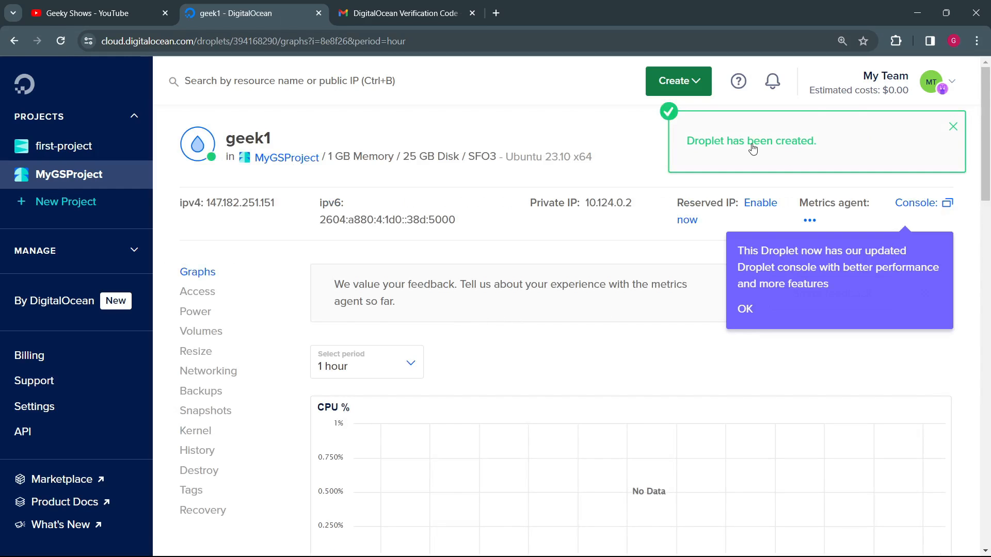
pyautogui.click(953, 127)
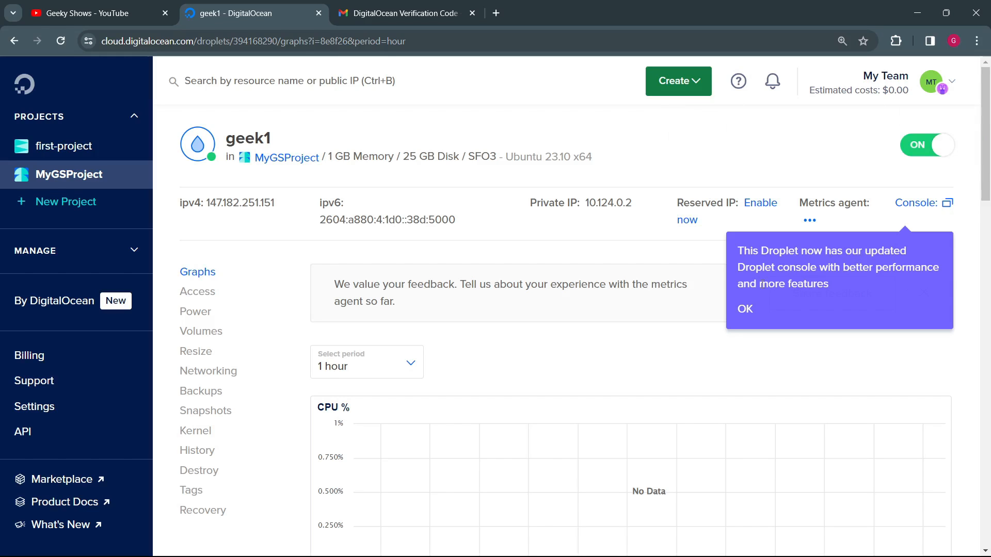
pyautogui.click(750, 310)
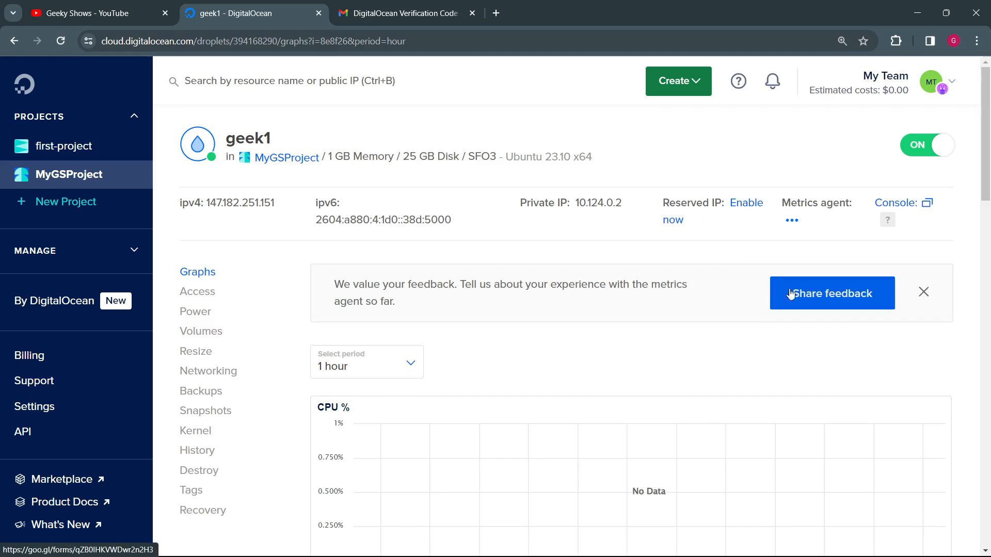
pyautogui.click(923, 294)
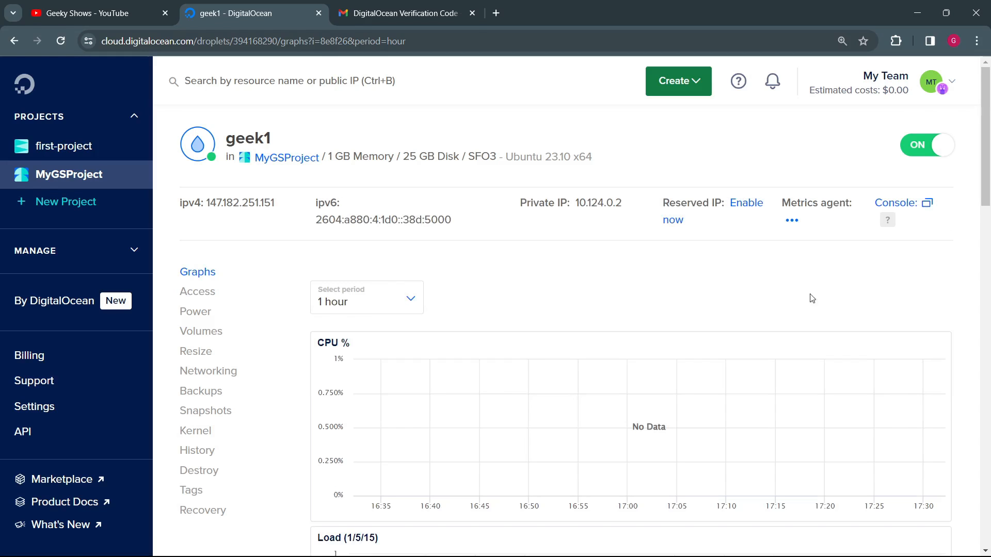
# Step: Examine geek1's period options and its CPU, load, memory, disk I/O, disk usage and bandwidth graphs
pyautogui.scroll(-1, 487, 294)
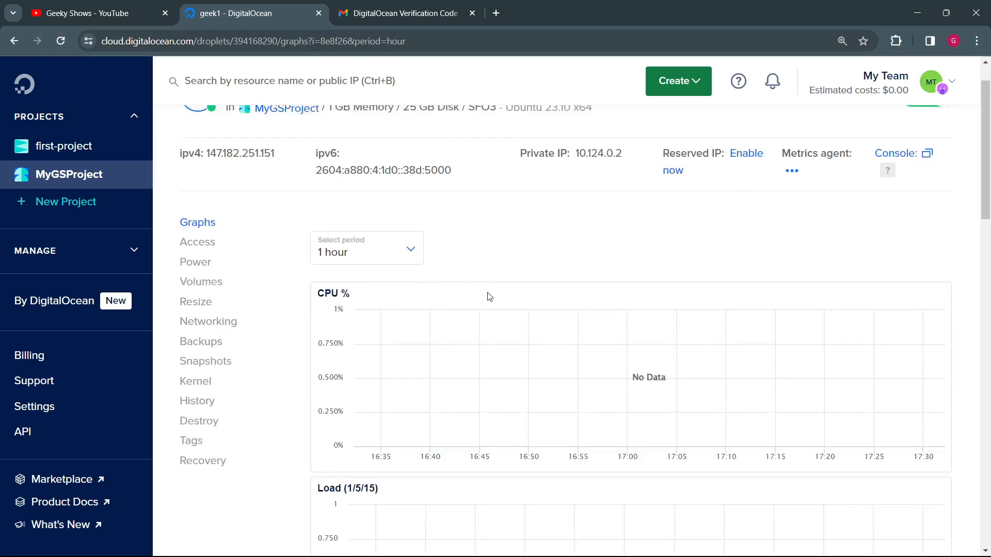
pyautogui.click(411, 234)
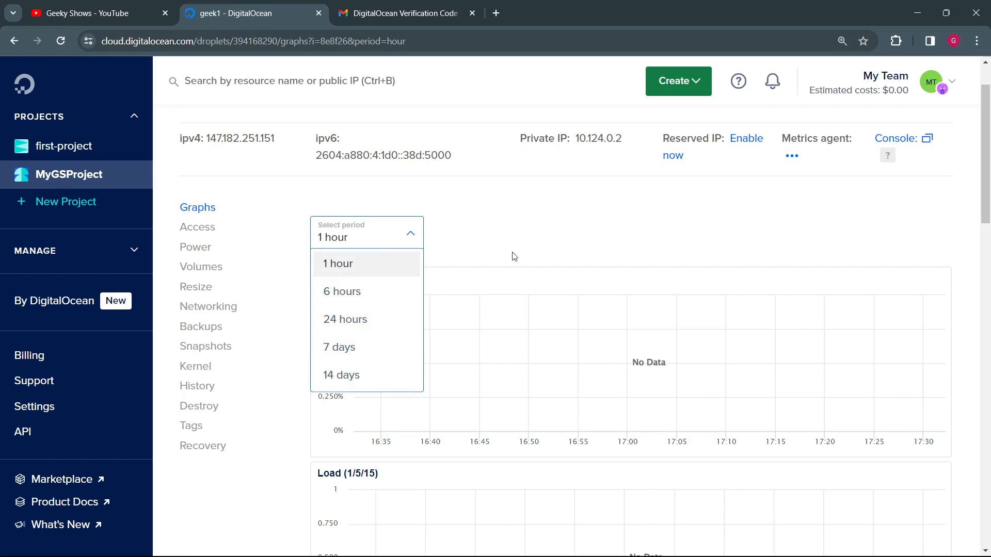
pyautogui.click(537, 227)
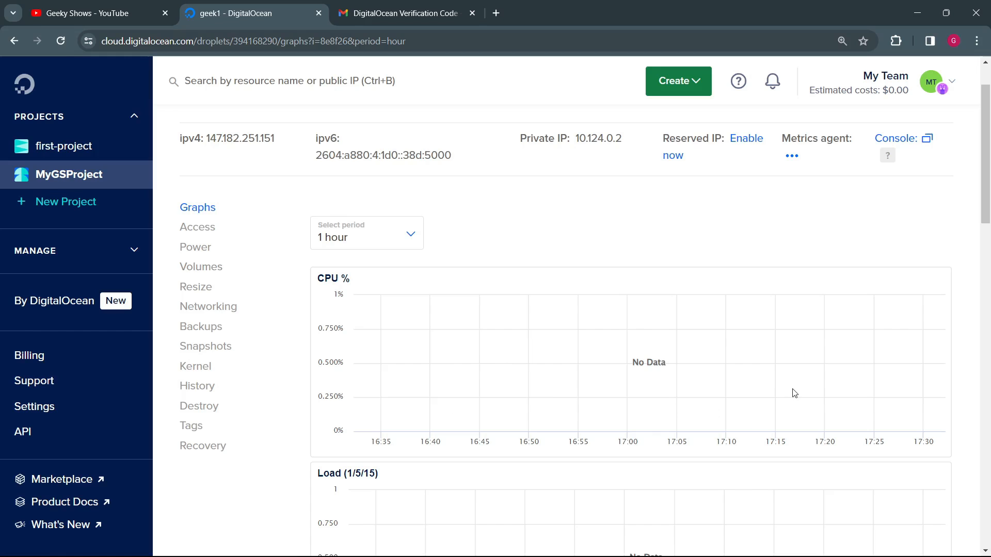
pyautogui.scroll(-5, 793, 393)
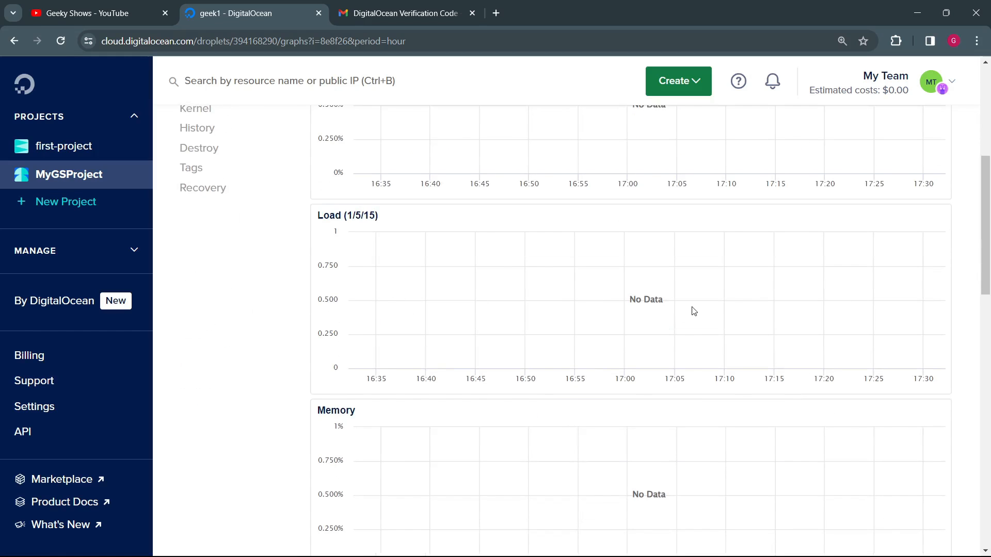
pyautogui.scroll(-4, 693, 311)
pyautogui.scroll(-4, 632, 302)
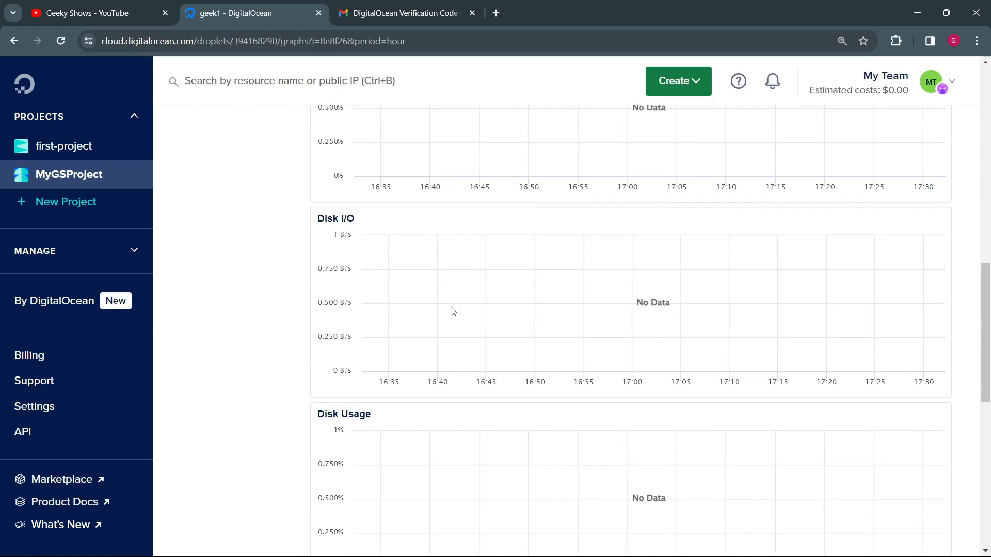
pyautogui.scroll(-4, 707, 284)
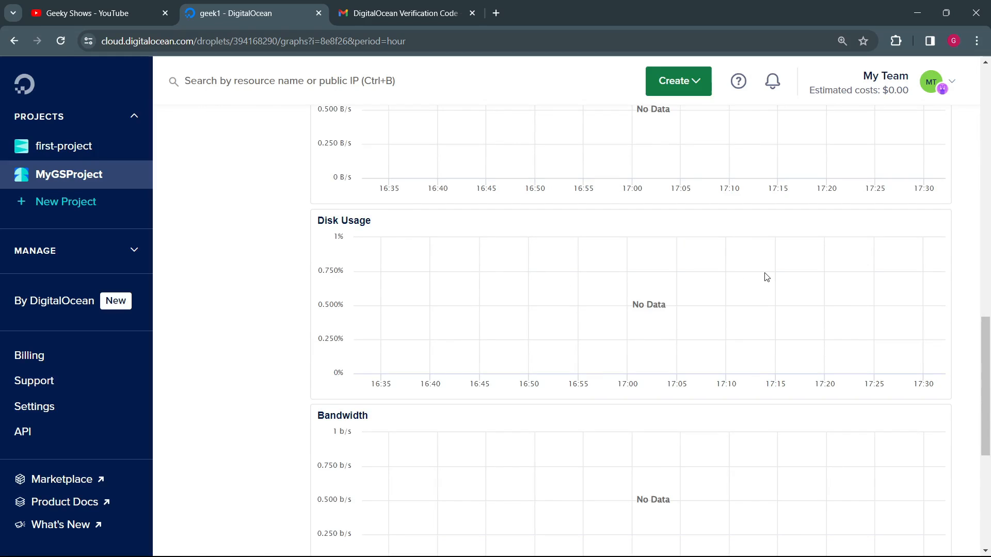
pyautogui.scroll(-3, 766, 277)
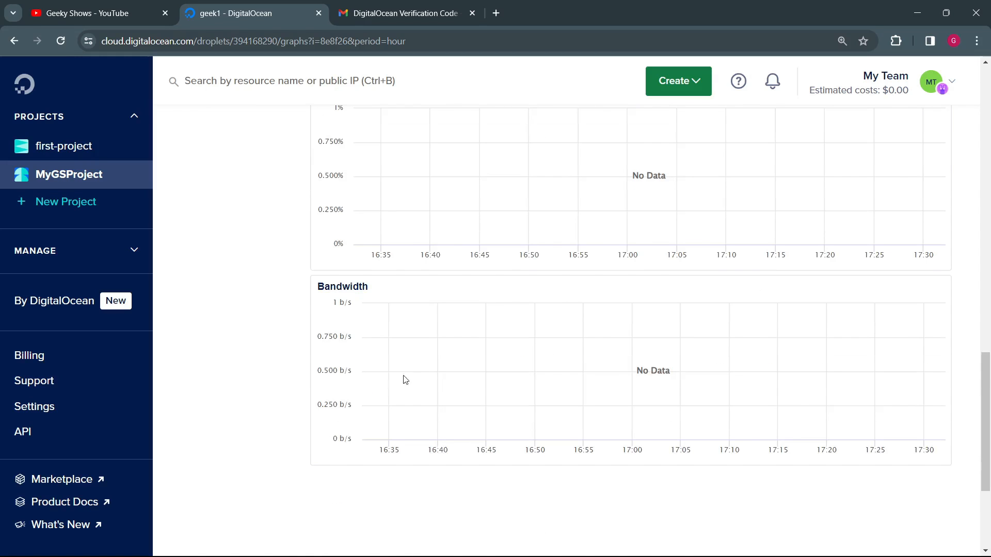
pyautogui.scroll(20, 782, 364)
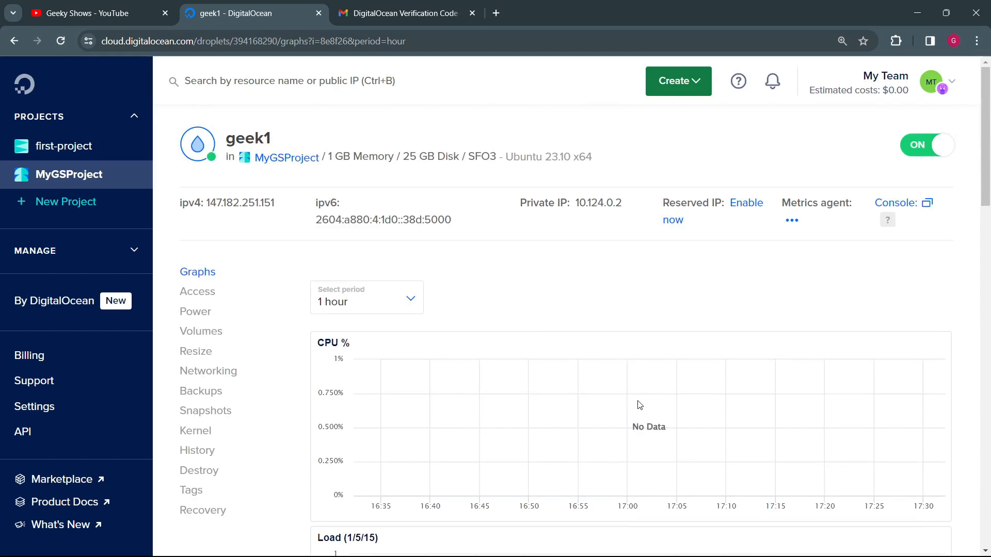
pyautogui.scroll(-3, 640, 405)
pyautogui.scroll(-4, 552, 465)
pyautogui.scroll(7, 551, 457)
pyautogui.scroll(-1, 469, 395)
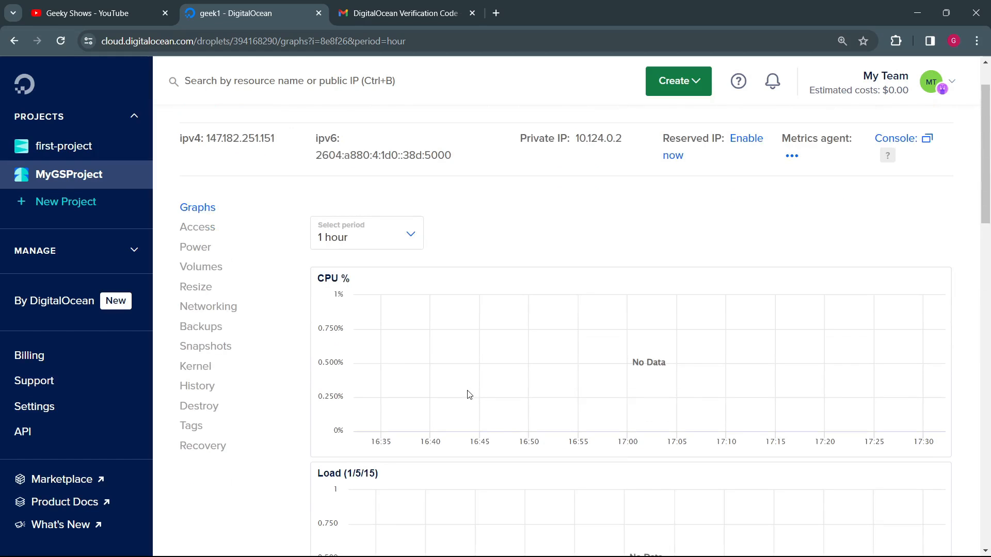
pyautogui.scroll(-8, 458, 347)
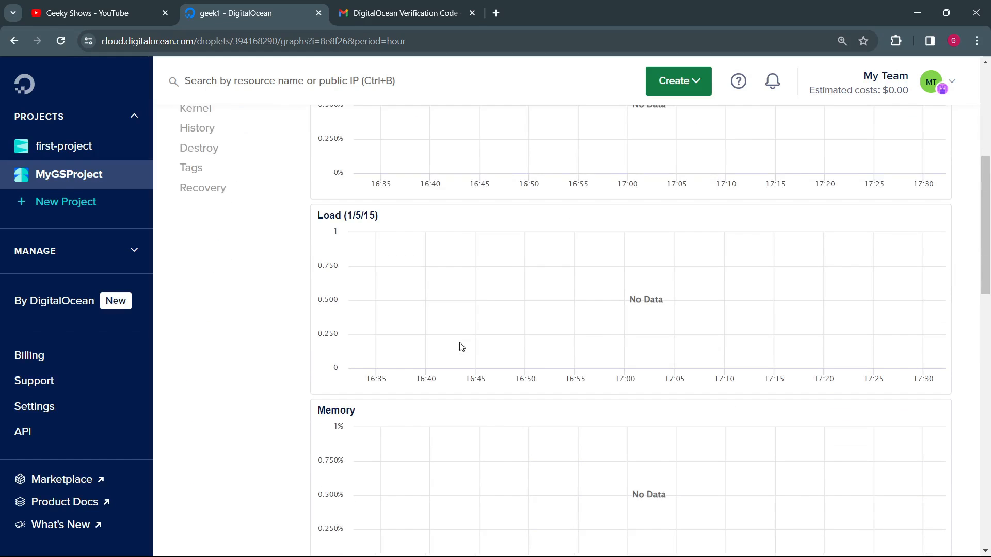
pyautogui.scroll(10, 478, 278)
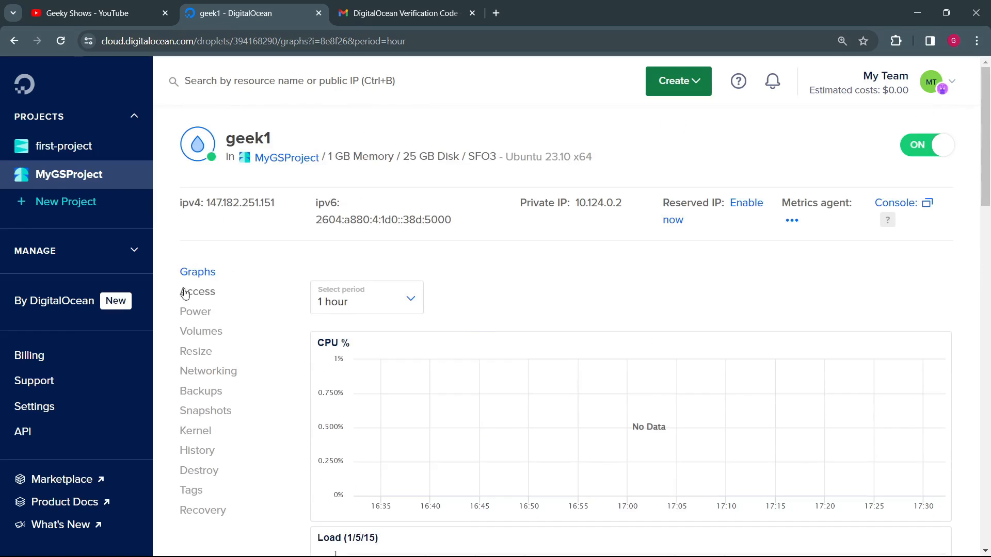
# Step: Review geek1's access options, covering the Droplet Console, Recovery Console and root password reset
pyautogui.click(207, 292)
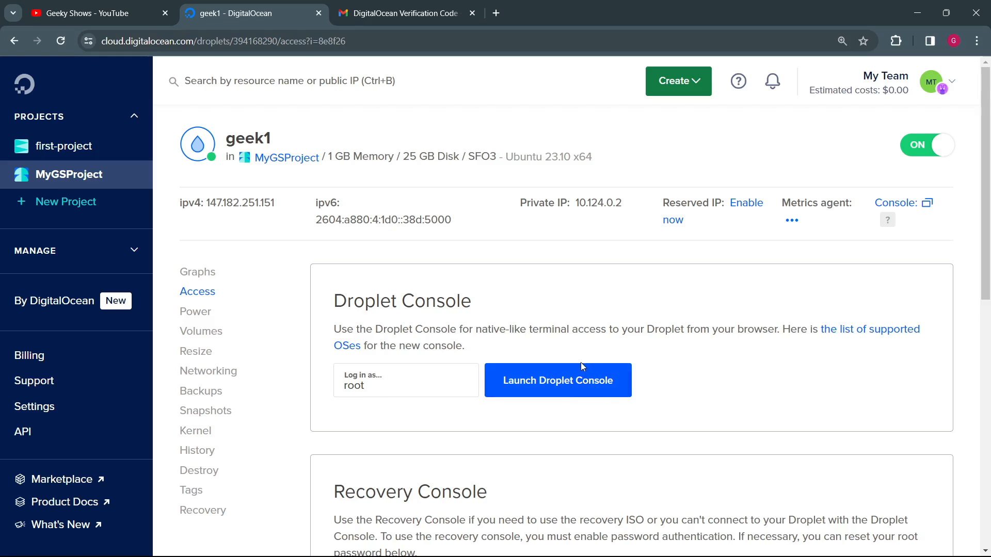
pyautogui.scroll(-3, 575, 357)
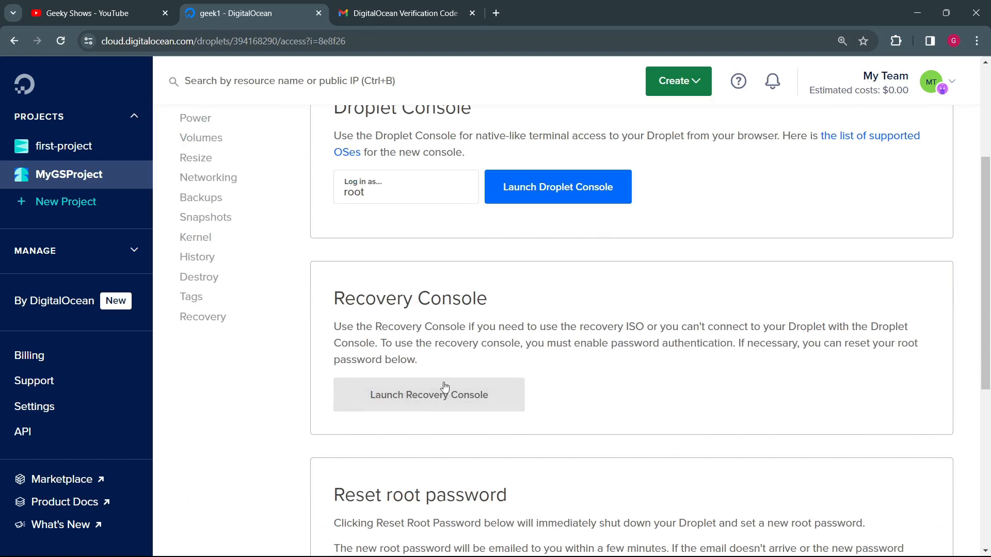
pyautogui.scroll(-3, 524, 390)
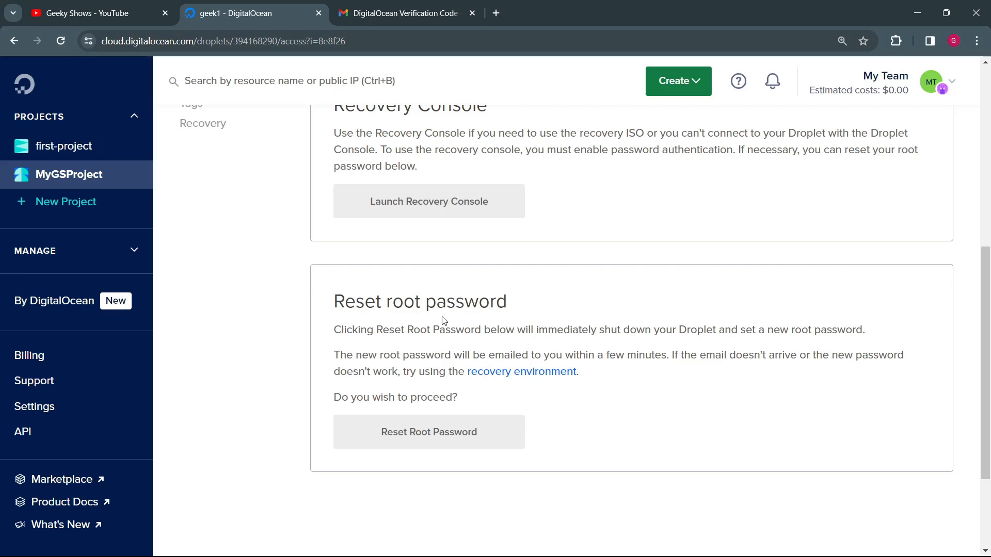
pyautogui.scroll(6, 407, 351)
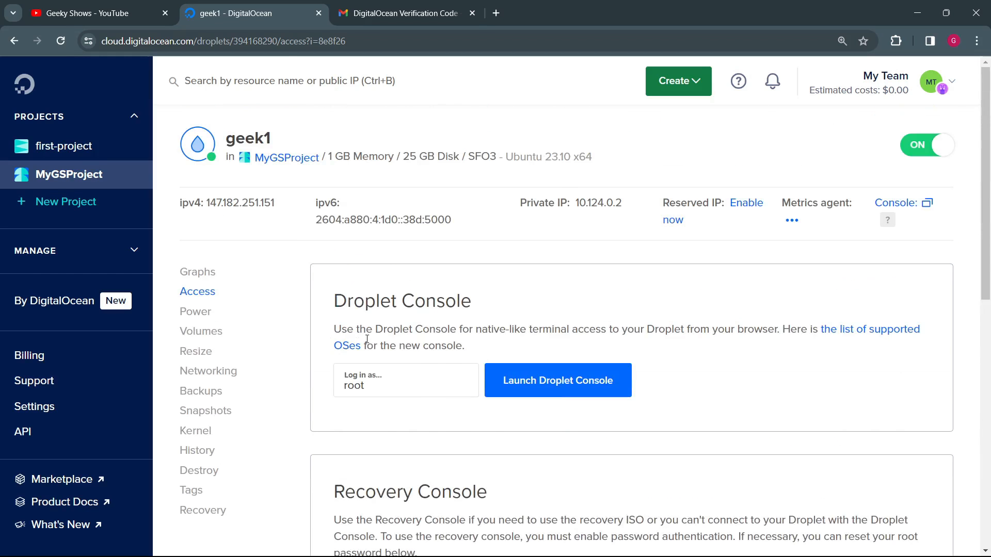
# Step: Review geek1's power options for turning off and power cycling the Droplet
pyautogui.click(196, 312)
pyautogui.scroll(-4, 527, 413)
pyautogui.scroll(4, 516, 392)
pyautogui.scroll(-1, 499, 346)
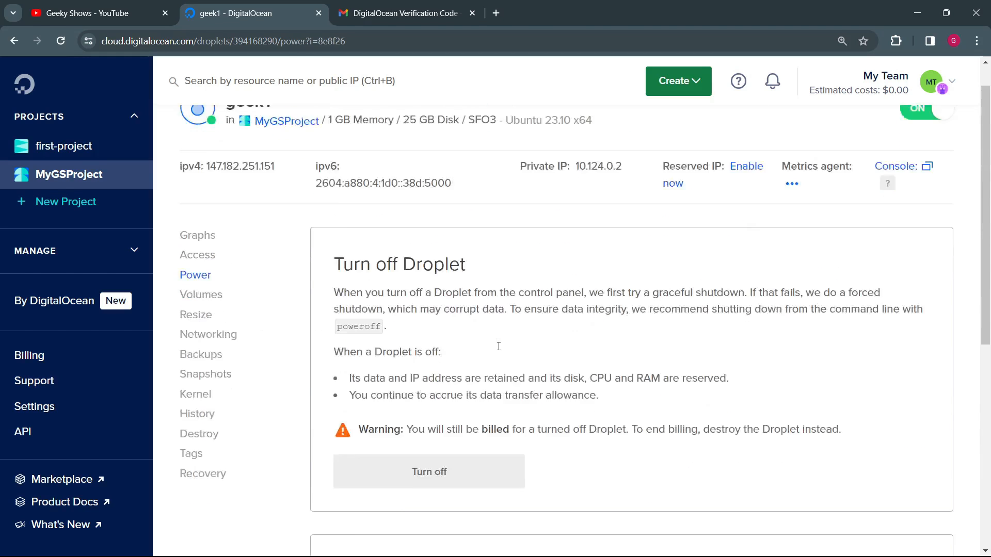
pyautogui.scroll(-1, 499, 346)
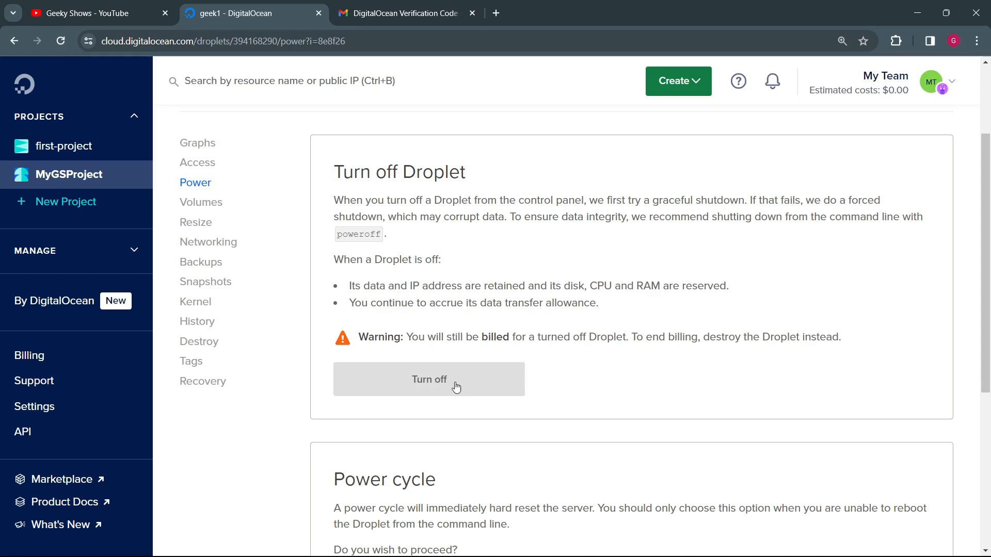
pyautogui.scroll(-5, 454, 385)
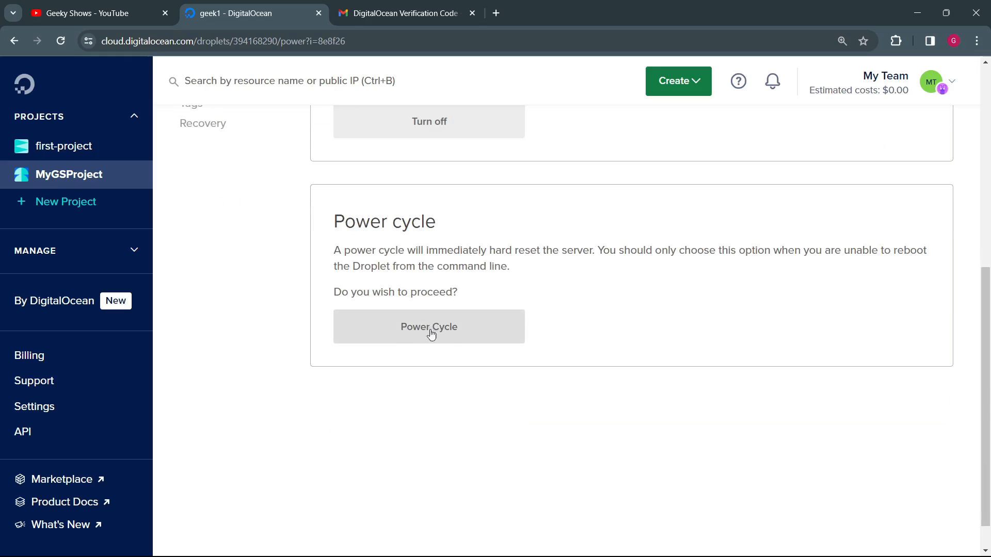
pyautogui.scroll(8, 444, 333)
# Step: Review the block storage volume options for the geek1 Droplet
pyautogui.click(209, 333)
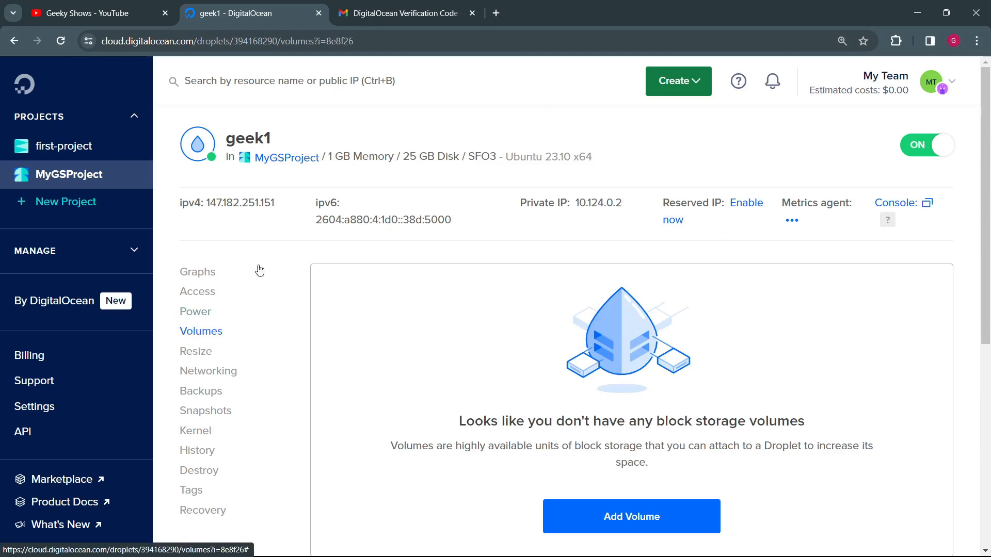
pyautogui.scroll(-2, 499, 393)
pyautogui.scroll(-2, 539, 354)
pyautogui.scroll(3, 568, 354)
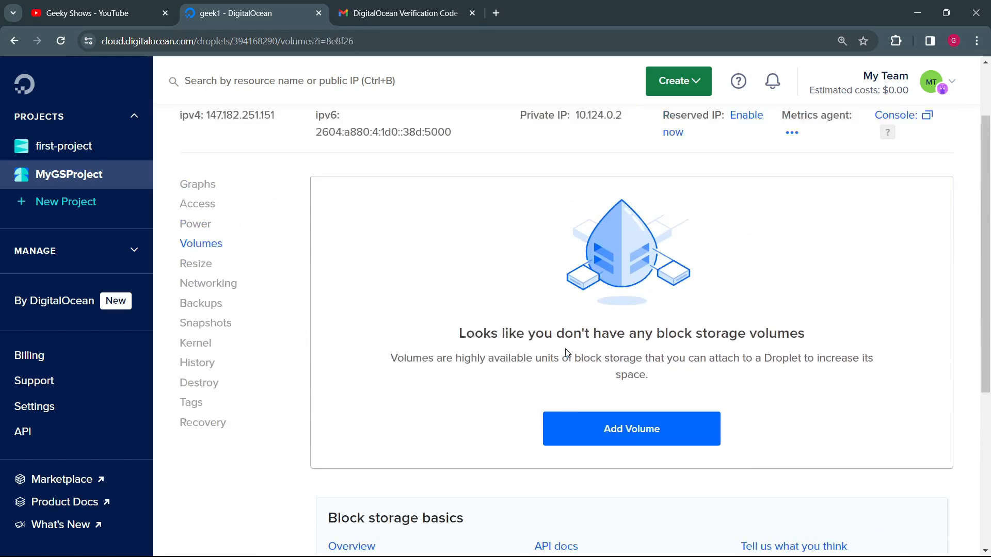
# Step: Examine geek1's resize modes and compare the available plans by CPU, memory, SSD, transfer and price
pyautogui.click(209, 294)
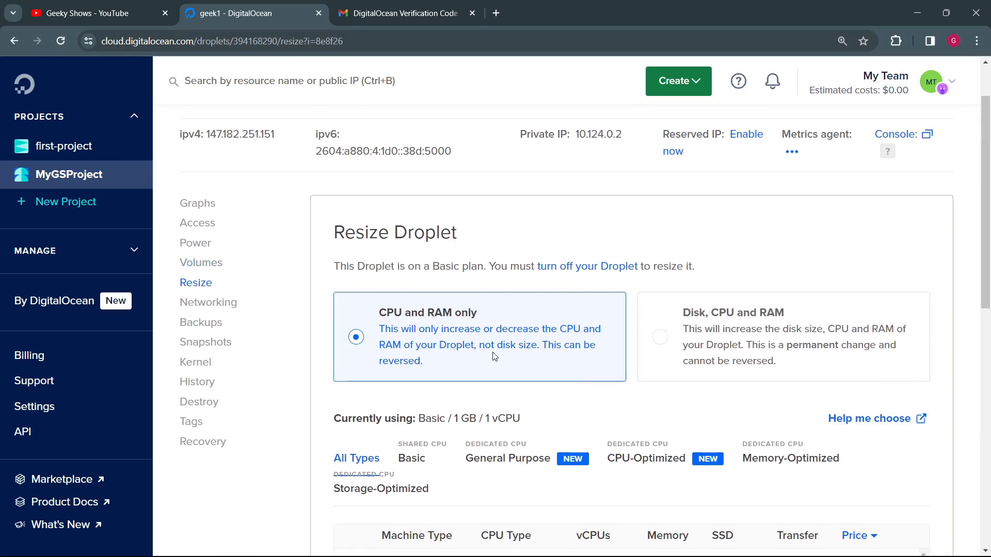
pyautogui.scroll(-3, 496, 310)
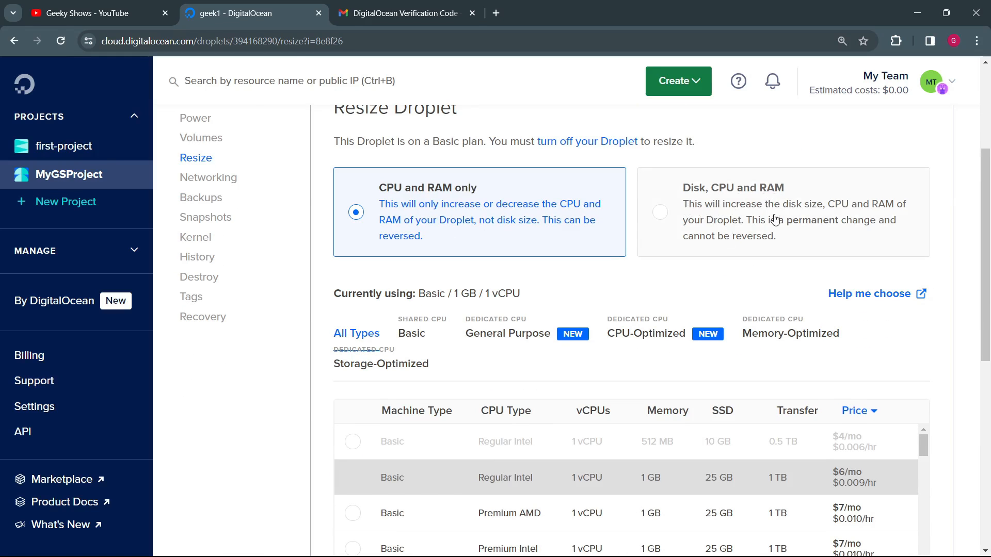
pyautogui.scroll(-4, 568, 269)
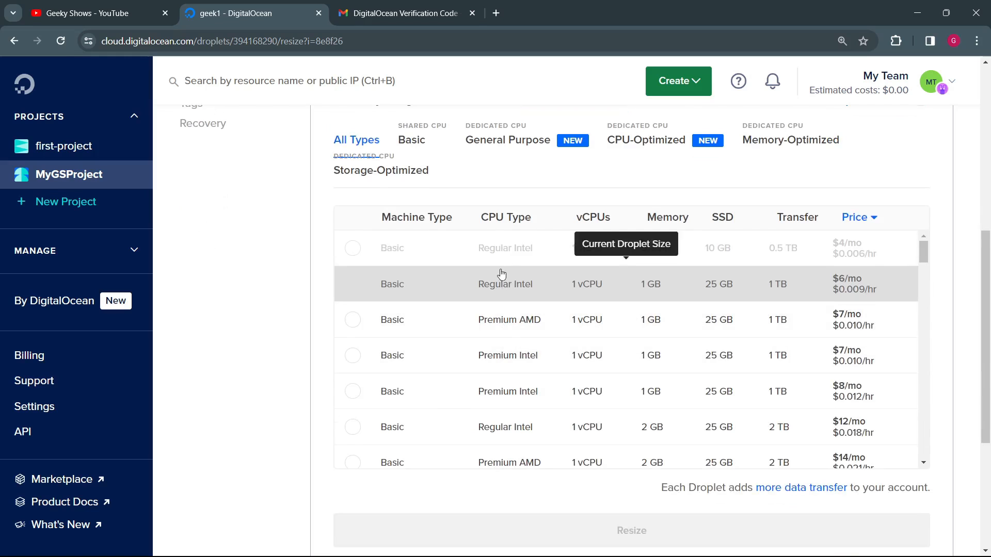
pyautogui.scroll(2, 535, 318)
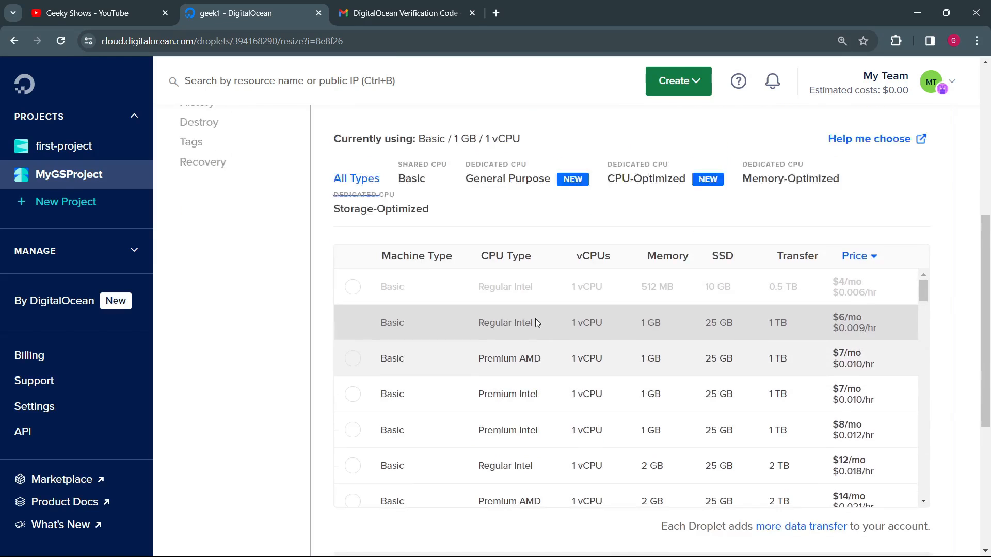
pyautogui.scroll(-2, 611, 413)
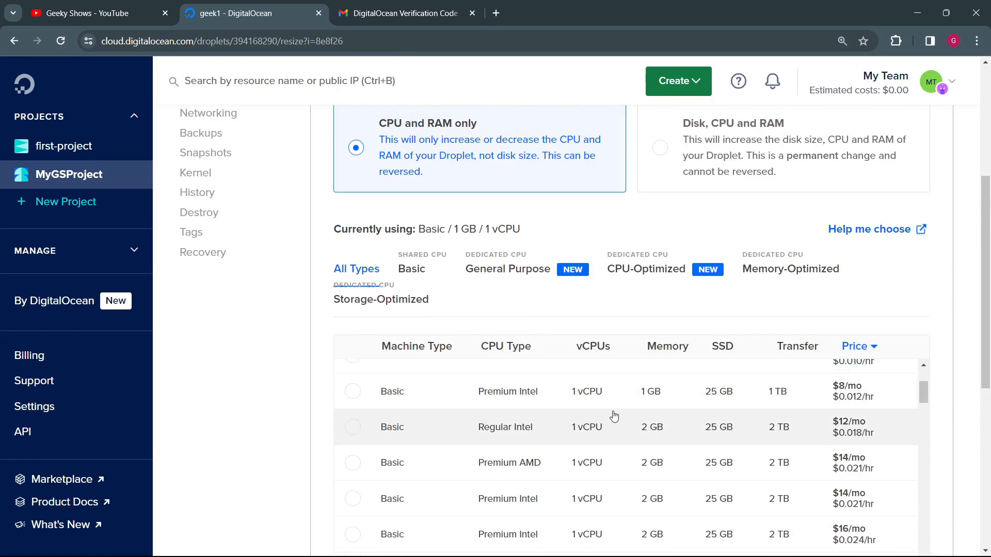
pyautogui.scroll(2, 692, 451)
pyautogui.scroll(-2, 241, 404)
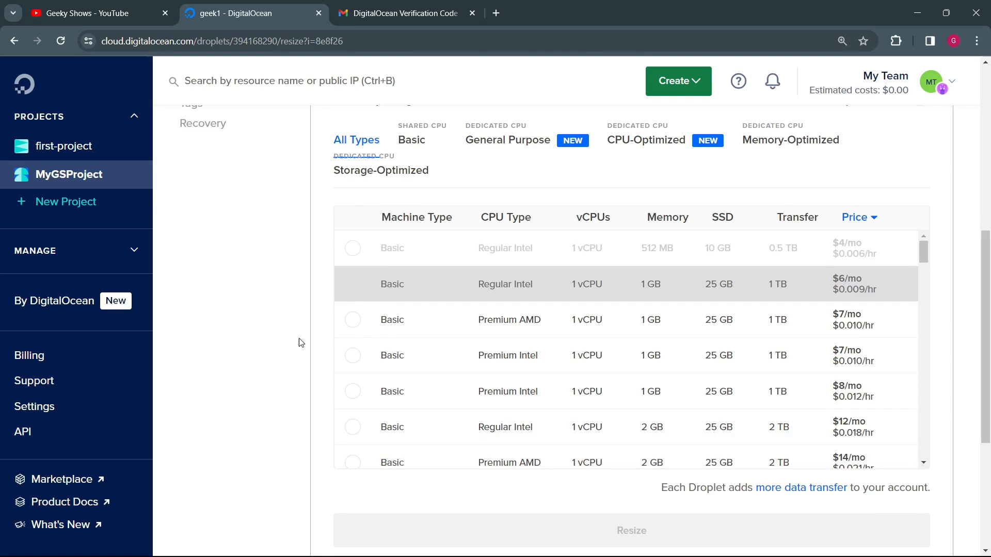
pyautogui.scroll(5, 279, 333)
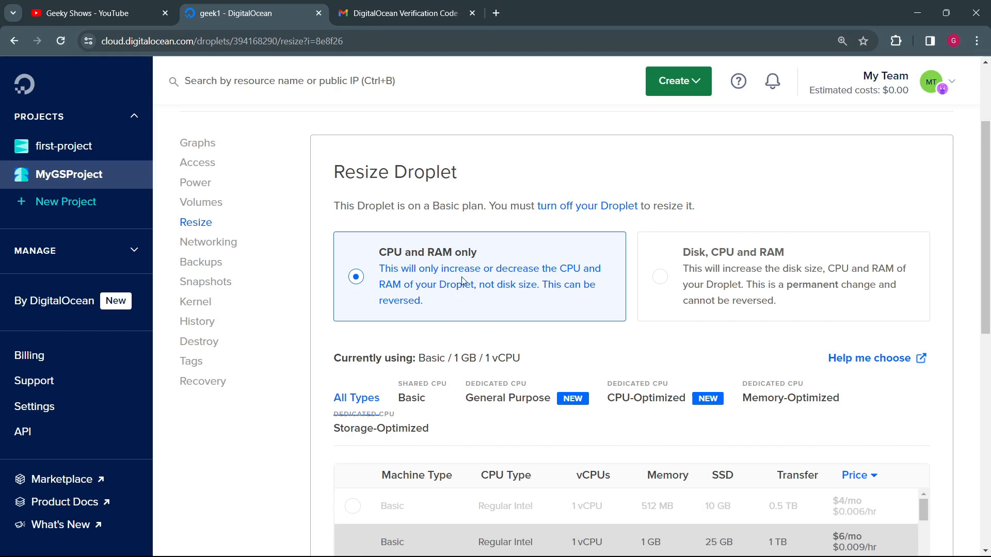
# Step: Compare the Disk, CPU and RAM resize mode with CPU and RAM only, leaving CPU and RAM only selected
pyautogui.click(356, 277)
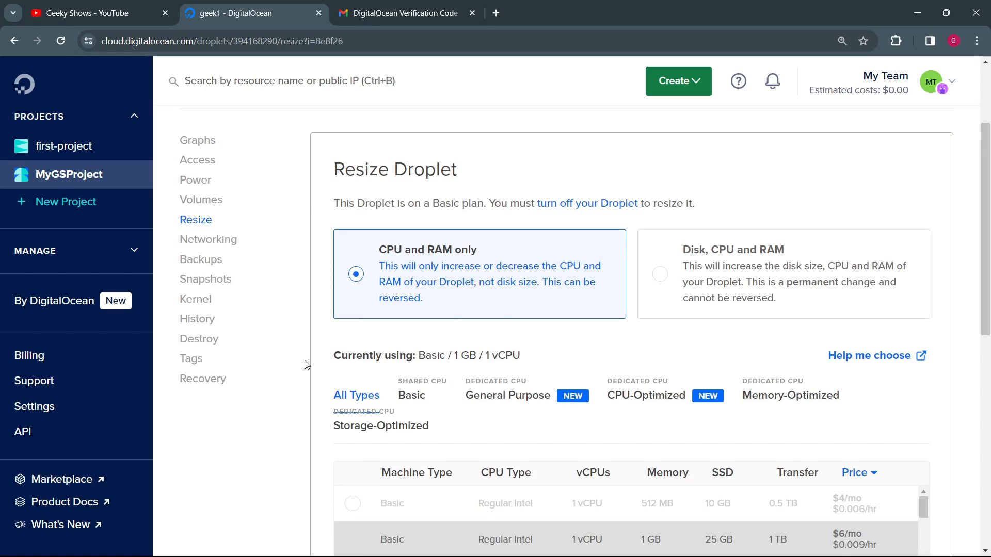
pyautogui.scroll(-5, 305, 365)
pyautogui.scroll(6, 290, 327)
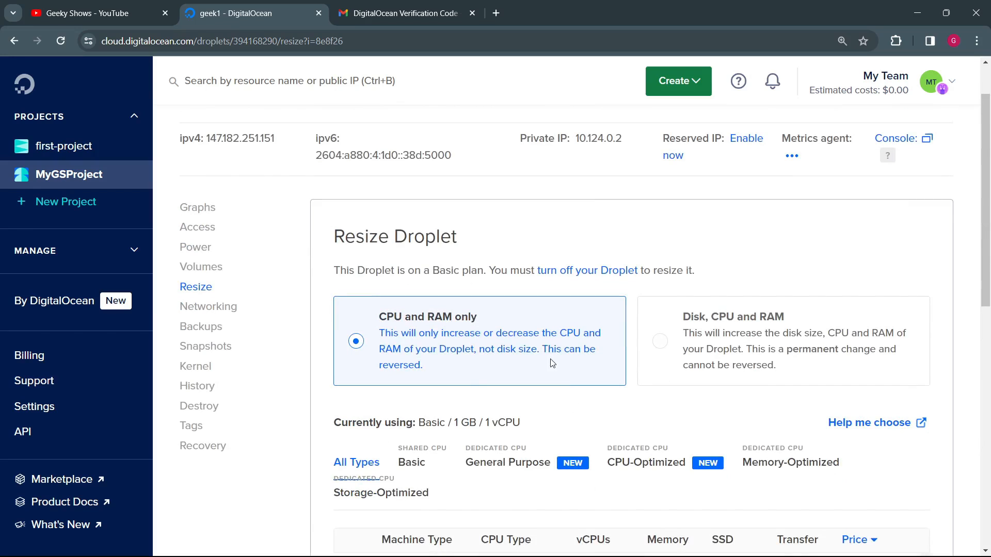
pyautogui.click(669, 342)
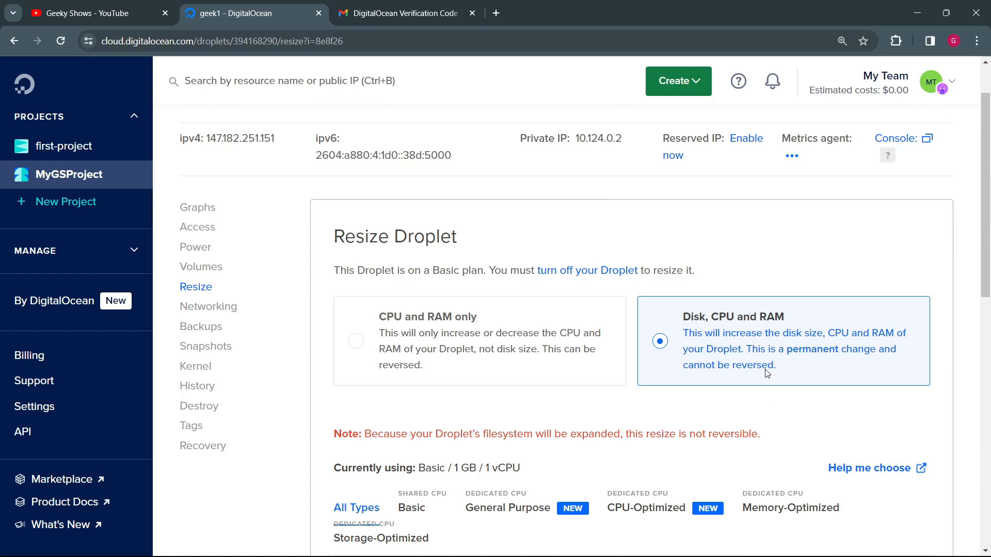
pyautogui.click(360, 343)
# Step: Review geek1's networking details, covering the public network, reserved IP, private network and firewall sections
pyautogui.click(227, 309)
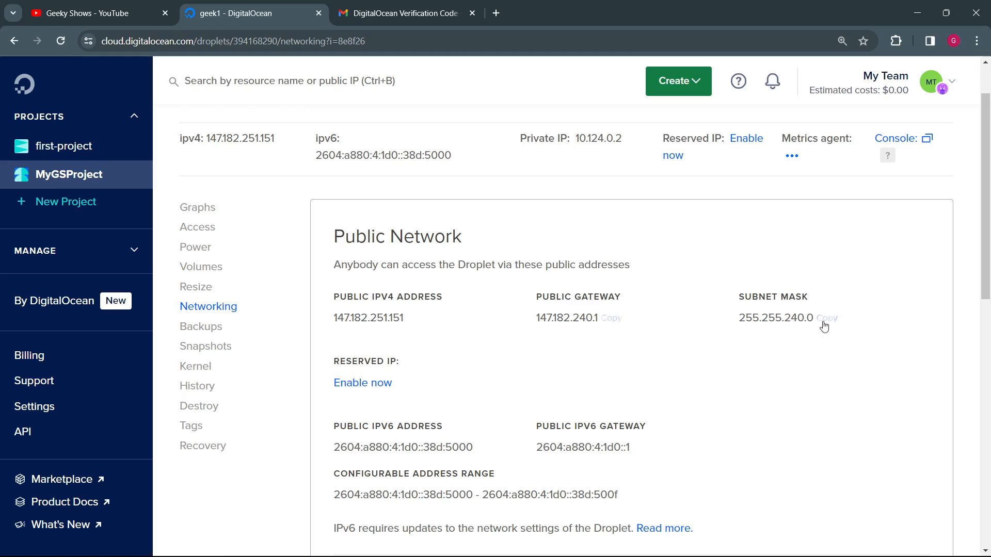
pyautogui.scroll(-3, 516, 310)
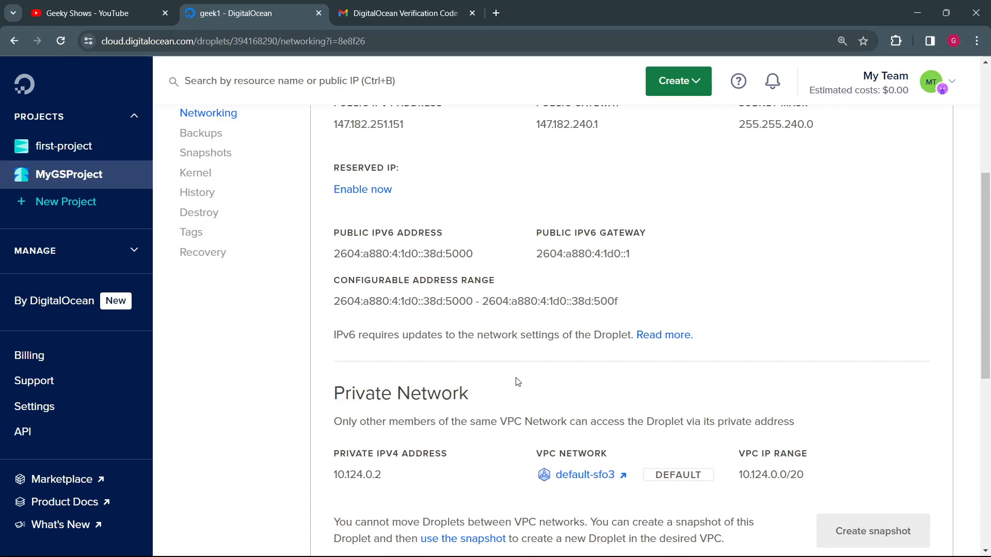
pyautogui.scroll(-3, 516, 381)
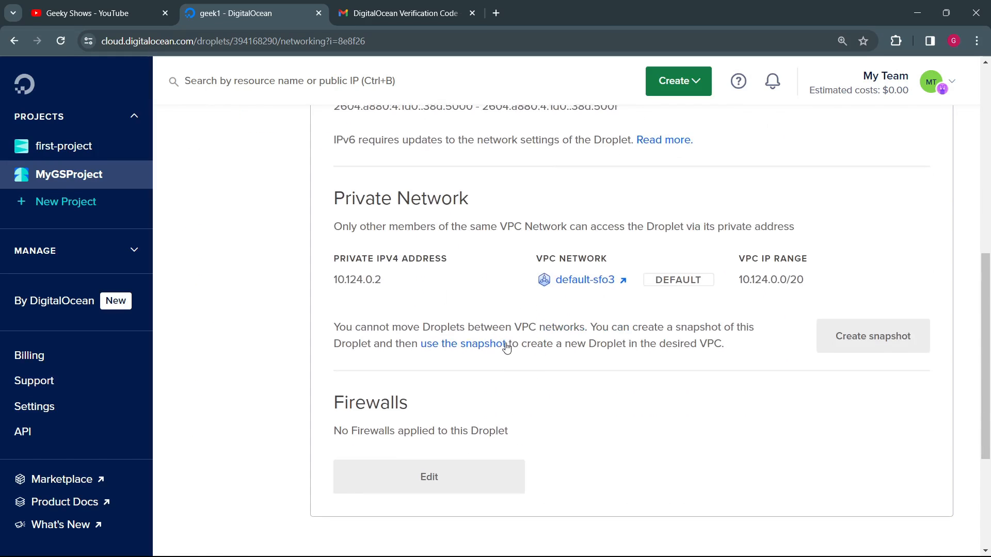
pyautogui.scroll(-2, 509, 348)
pyautogui.moveTo(354, 314); pyautogui.dragTo(573, 299)
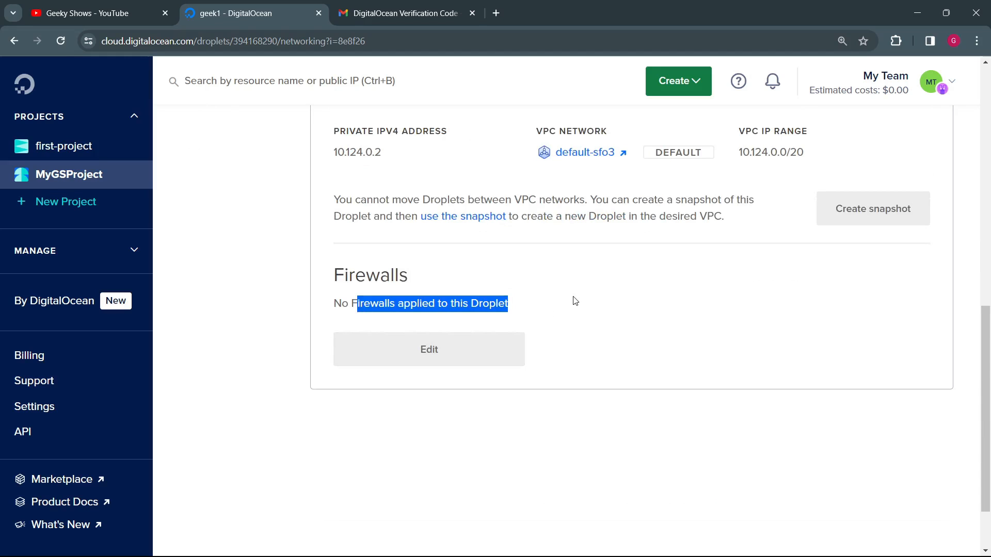
pyautogui.click(435, 356)
pyautogui.scroll(6, 469, 313)
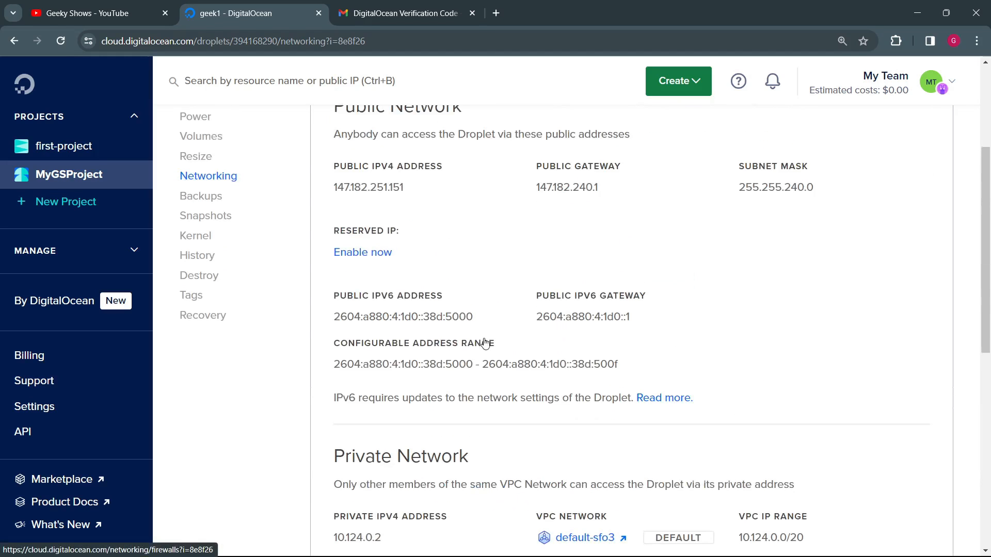
pyautogui.scroll(-4, 485, 345)
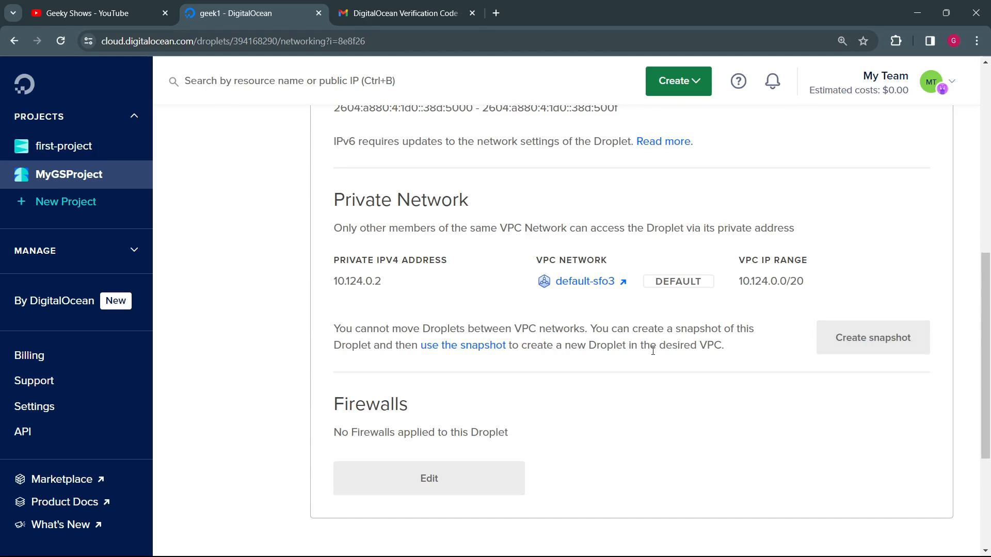
pyautogui.scroll(6, 653, 355)
pyautogui.scroll(1, 653, 355)
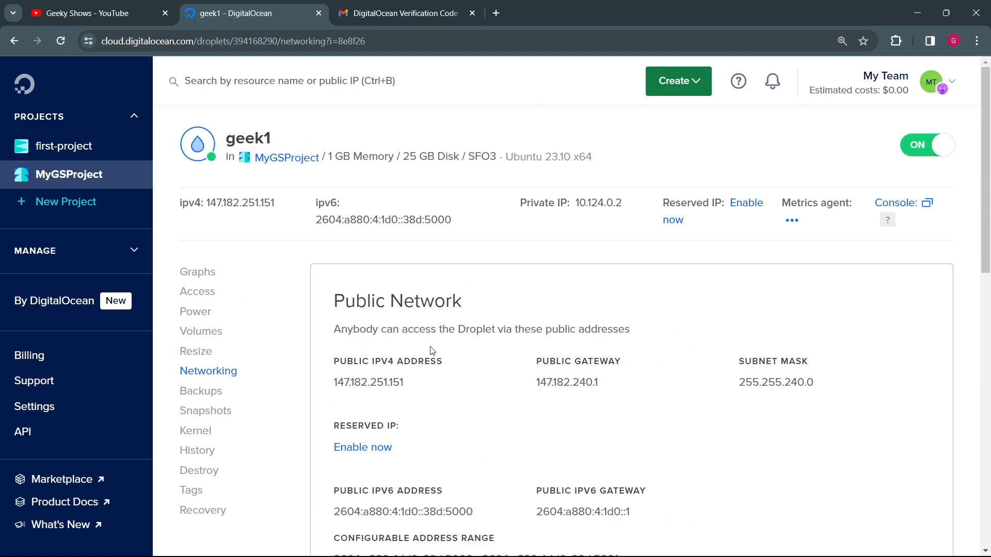
# Step: Review the backup option for geek1, including how backups work and their monthly cost
pyautogui.click(218, 392)
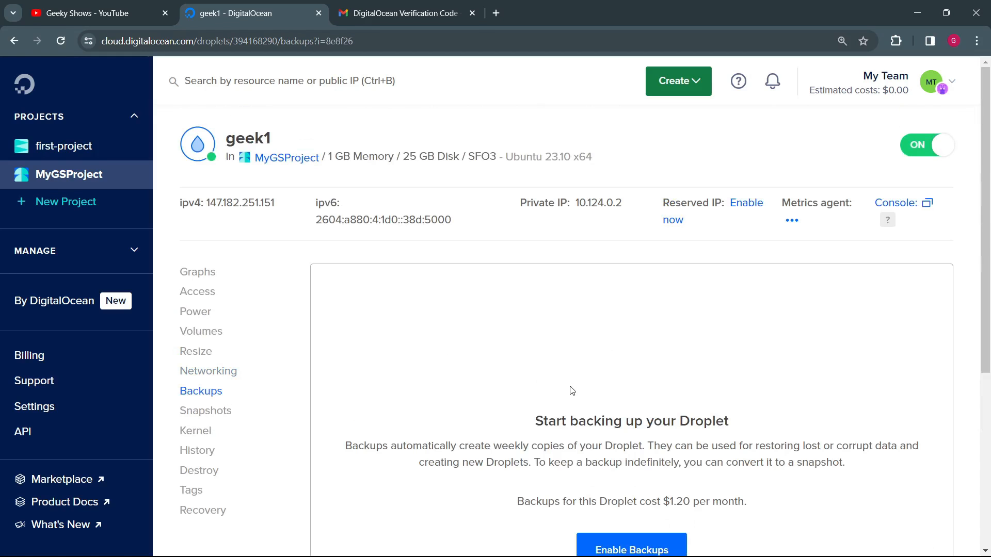
pyautogui.scroll(-3, 496, 442)
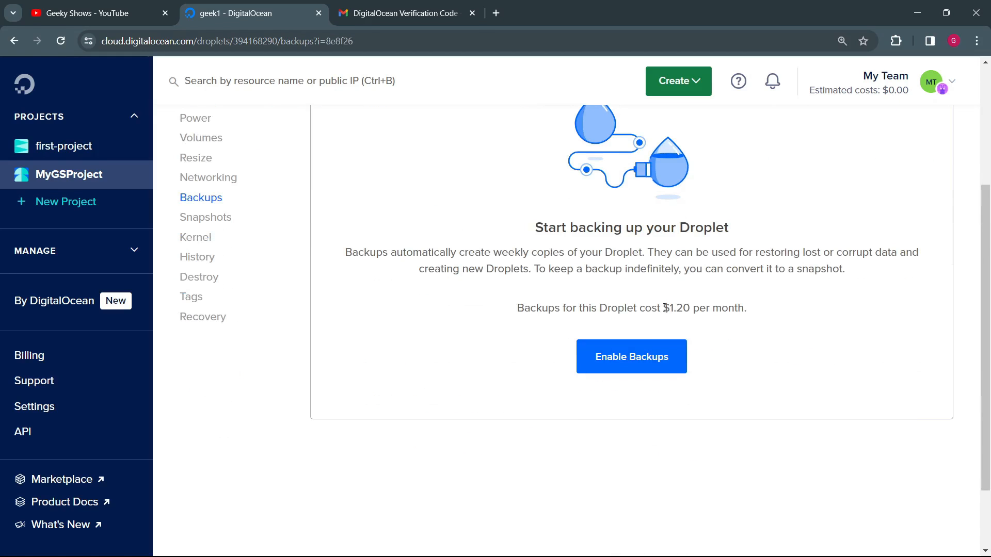
pyautogui.moveTo(665, 308); pyautogui.dragTo(788, 332)
pyautogui.click(788, 332)
pyautogui.scroll(2, 209, 353)
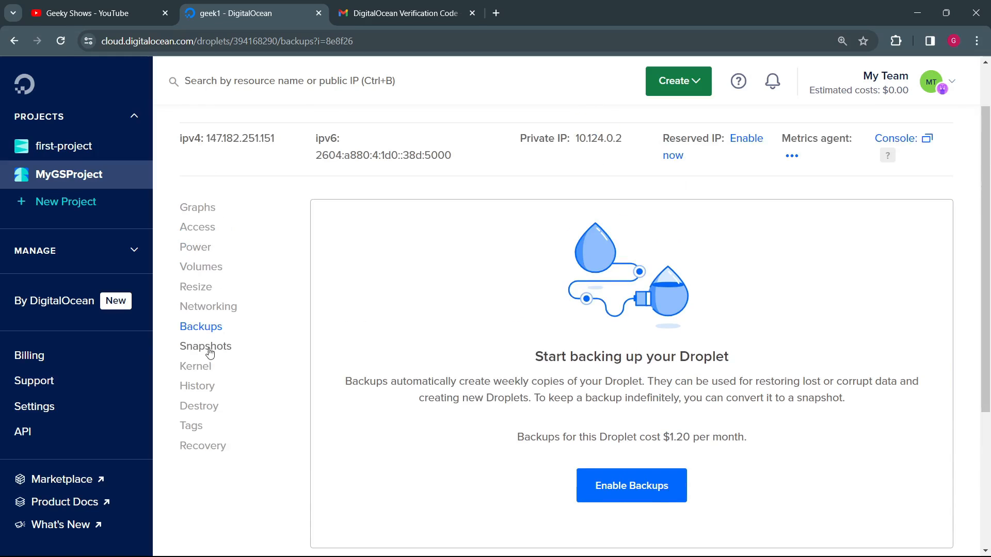
# Step: Review geek1's snapshot options, covering the storage rate, creation time and existing Droplet snapshots
pyautogui.click(209, 353)
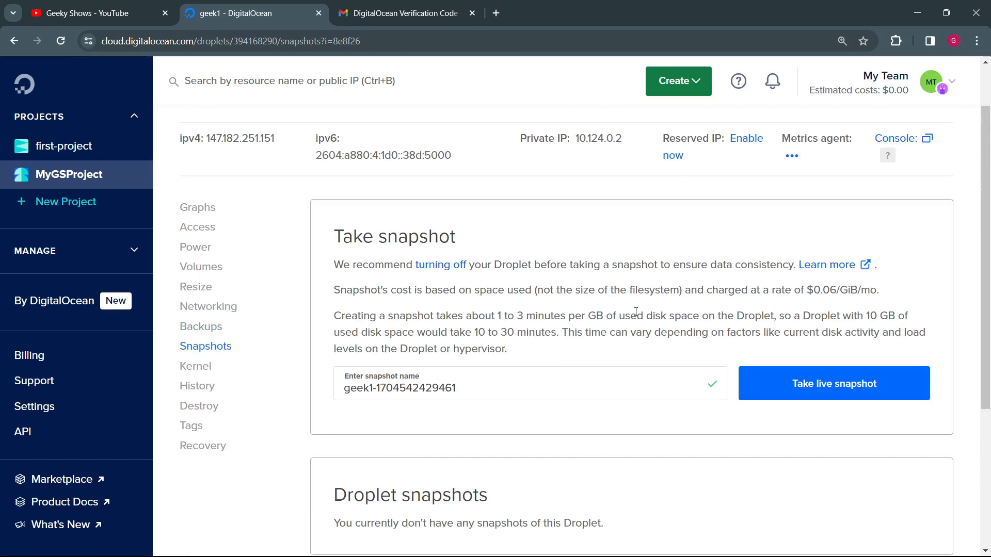
pyautogui.scroll(-1, 629, 299)
pyautogui.scroll(1, 722, 287)
pyautogui.moveTo(800, 290); pyautogui.dragTo(878, 292)
pyautogui.click(809, 326)
pyautogui.scroll(-4, 774, 336)
pyautogui.scroll(5, 529, 321)
# Step: Review geek1's kernel management information and its Droplet event history
pyautogui.click(202, 432)
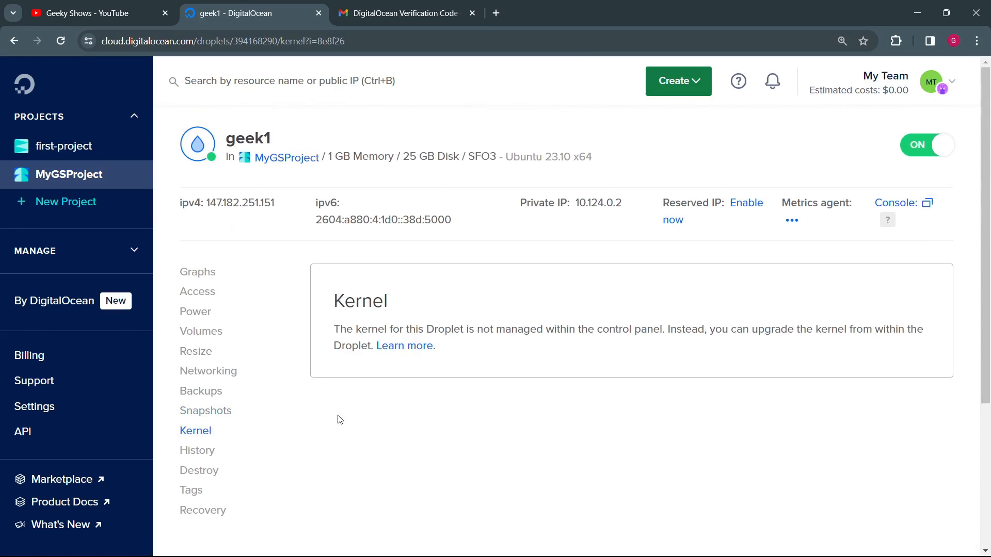
pyautogui.scroll(-3, 351, 325)
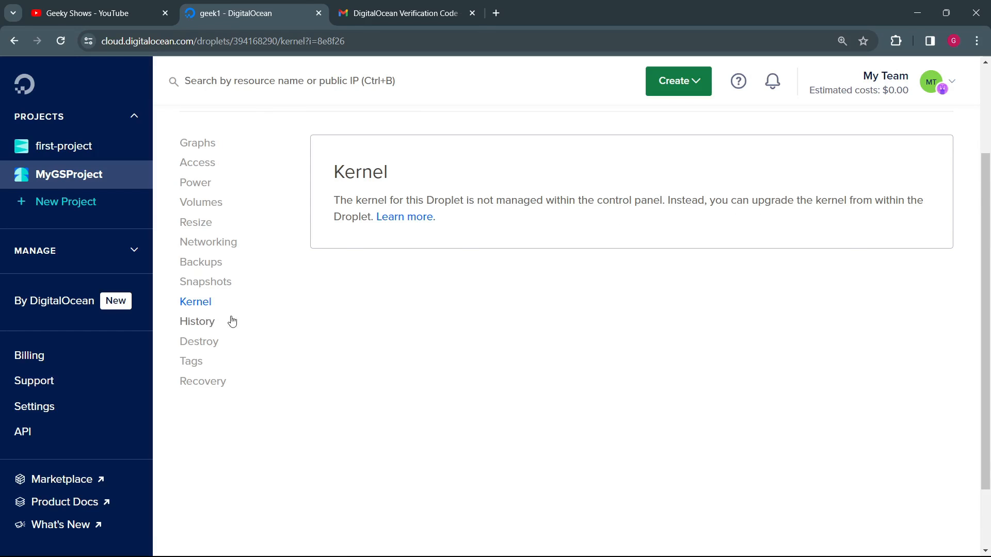
pyautogui.click(202, 324)
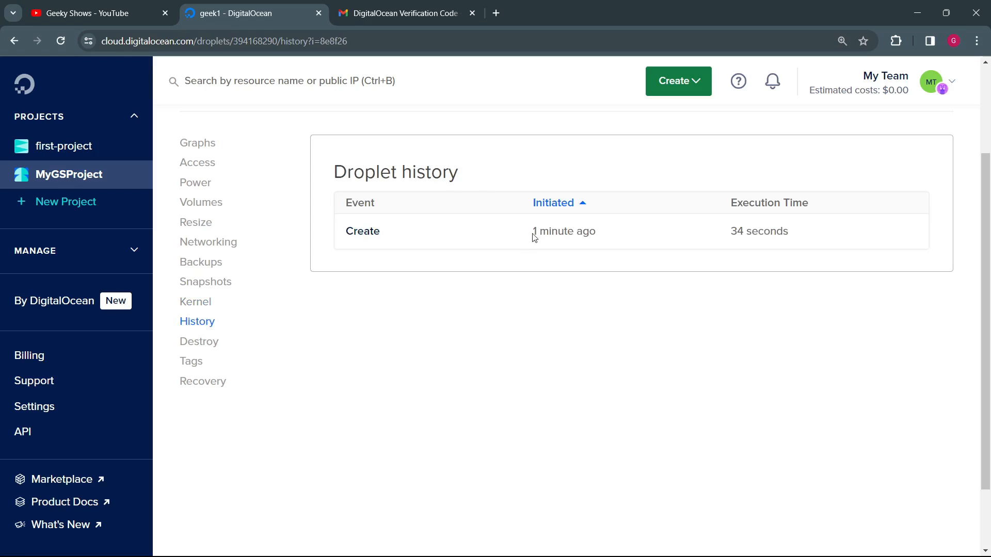
# Step: Review the options for destroying or rebuilding geek1 and for tagging the Droplet
pyautogui.click(205, 343)
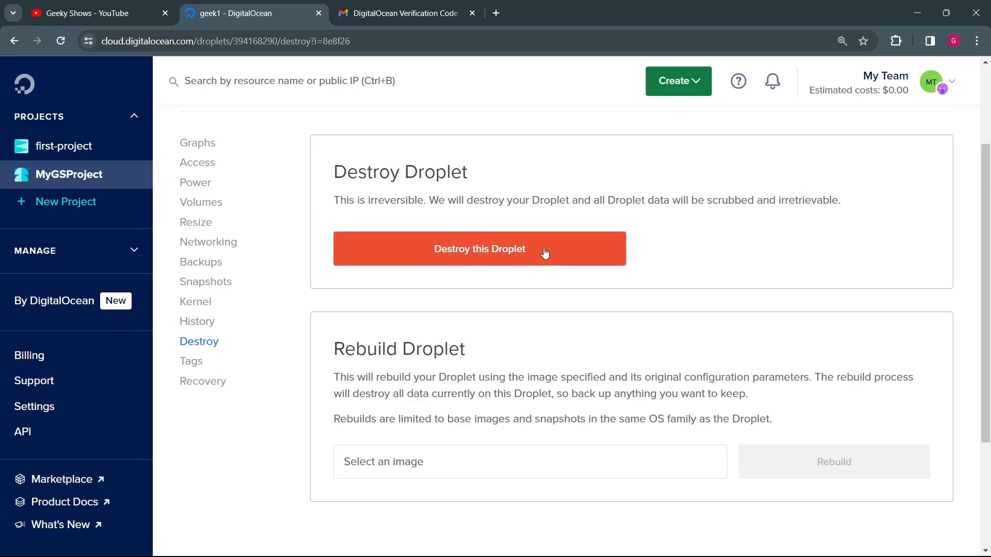
pyautogui.click(186, 363)
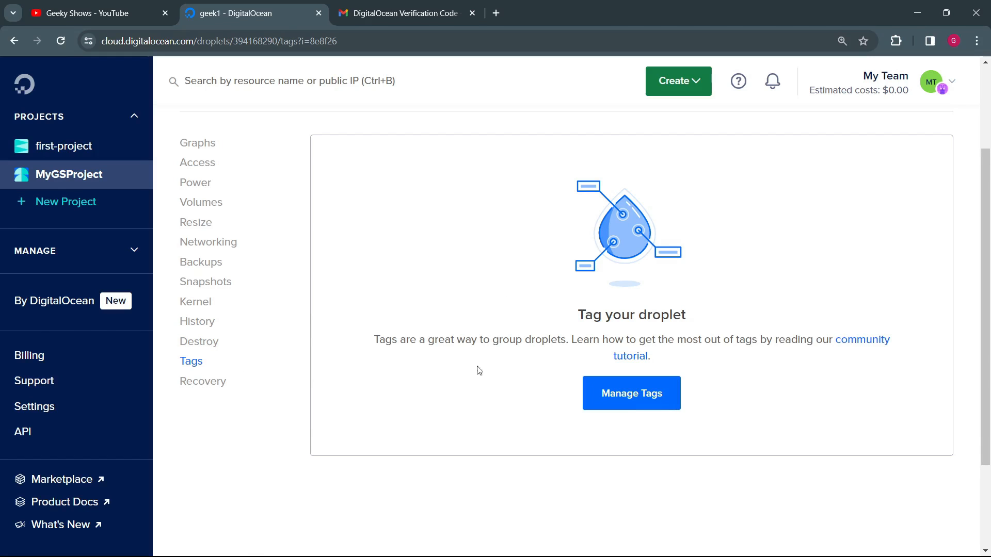
# Step: Review geek1's recovery options for booting from the Recovery ISO or from the hard drive
pyautogui.click(214, 383)
pyautogui.scroll(-3, 494, 370)
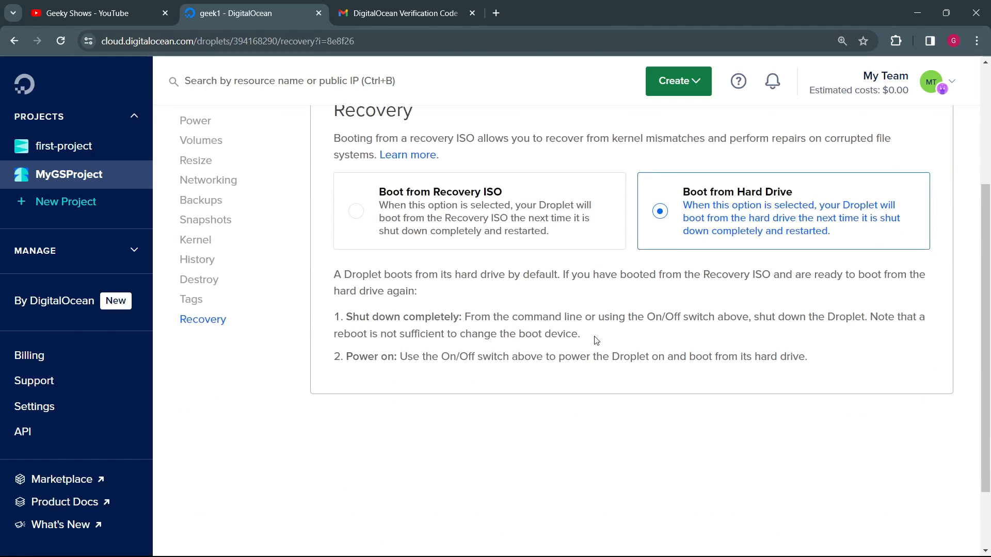
pyautogui.scroll(2, 464, 351)
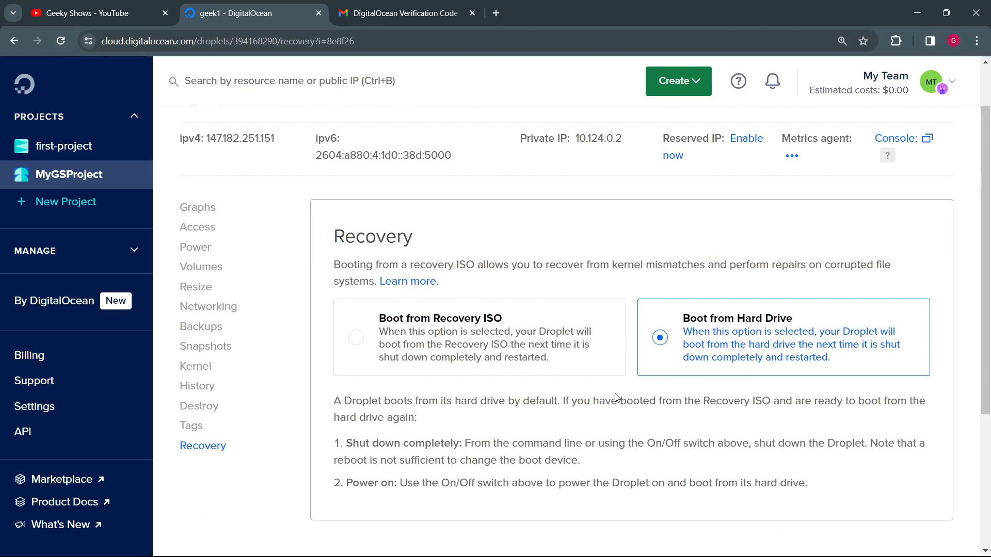
pyautogui.scroll(1, 615, 398)
# Step: Examine geek1's 1 hour graphs for CPU, load, memory, disk I/O, disk usage and bandwidth
pyautogui.click(217, 274)
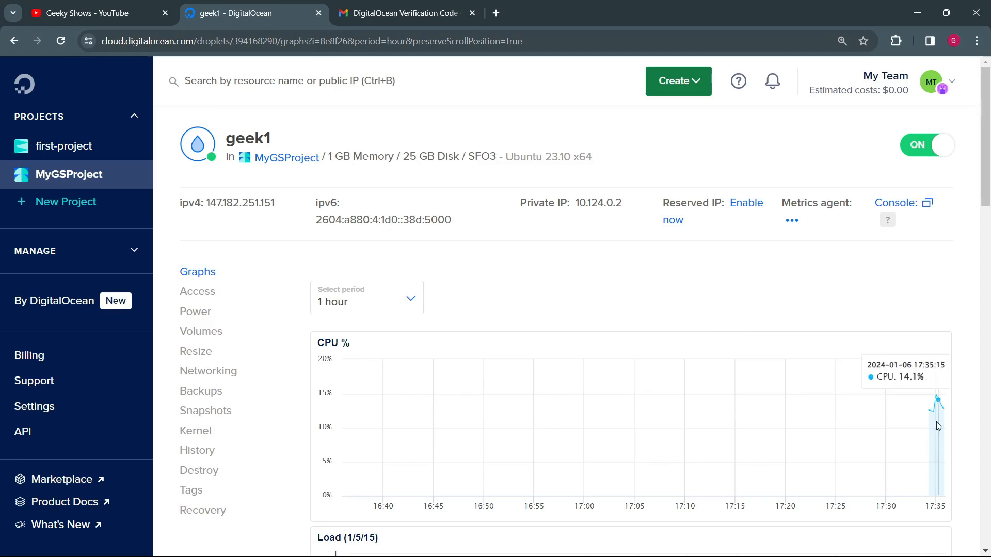
pyautogui.moveTo(944, 411)
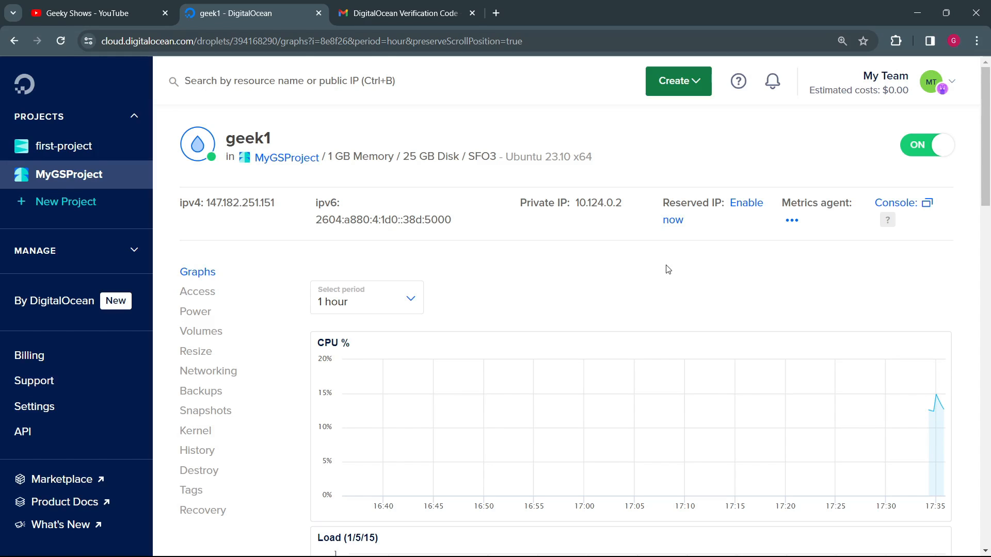
pyautogui.scroll(-2, 948, 308)
pyautogui.scroll(-3, 906, 325)
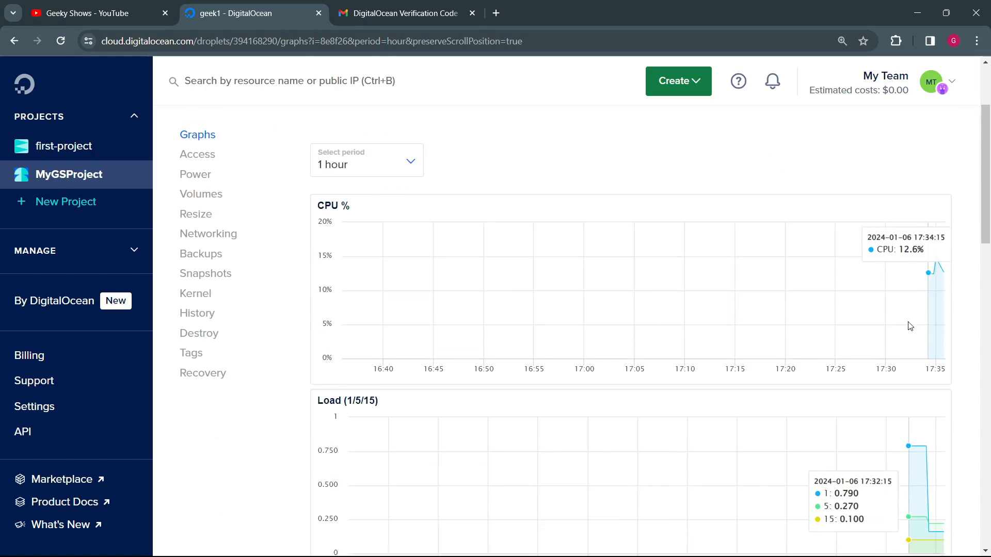
pyautogui.scroll(-5, 922, 334)
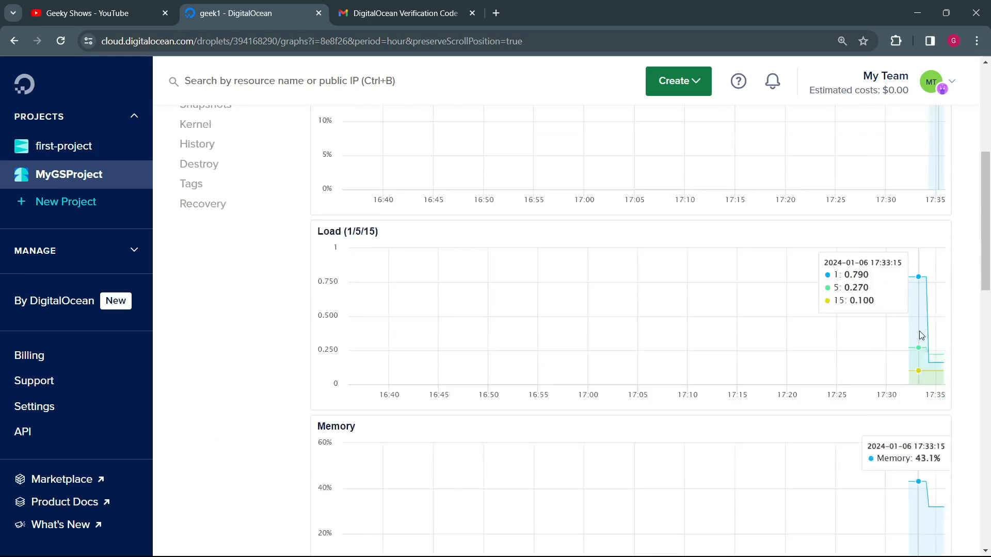
pyautogui.scroll(-3, 933, 316)
pyautogui.scroll(-5, 935, 317)
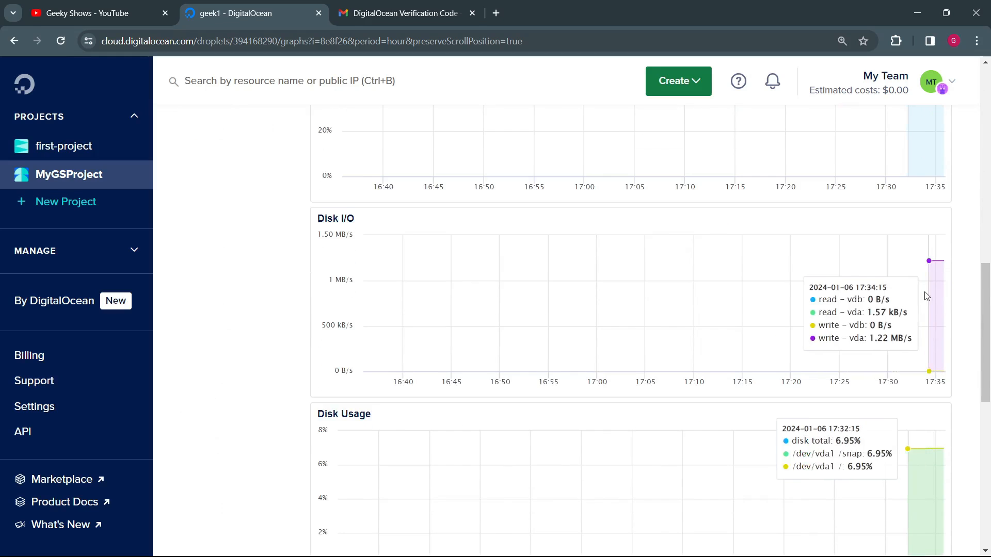
pyautogui.scroll(-3, 933, 298)
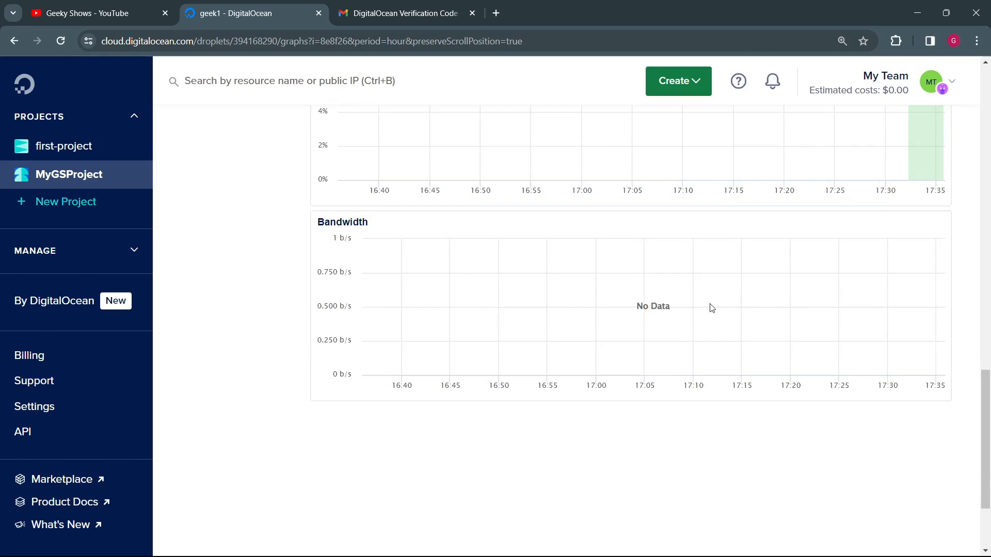
pyautogui.scroll(5, 712, 308)
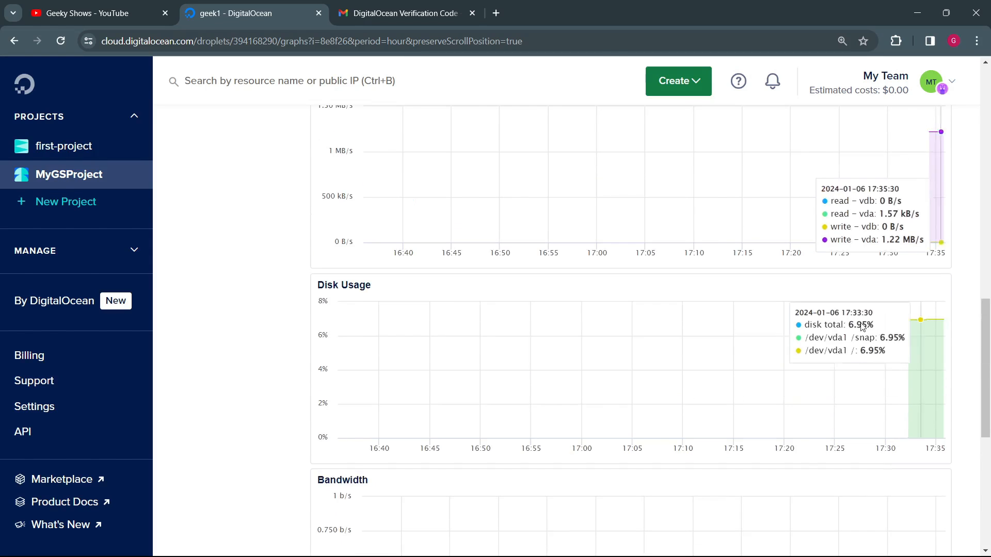
pyautogui.scroll(5, 881, 330)
# Step: Go over geek1's CPU, load and memory graphs again, ending at the Droplet's overview header
pyautogui.rightClick(650, 544)
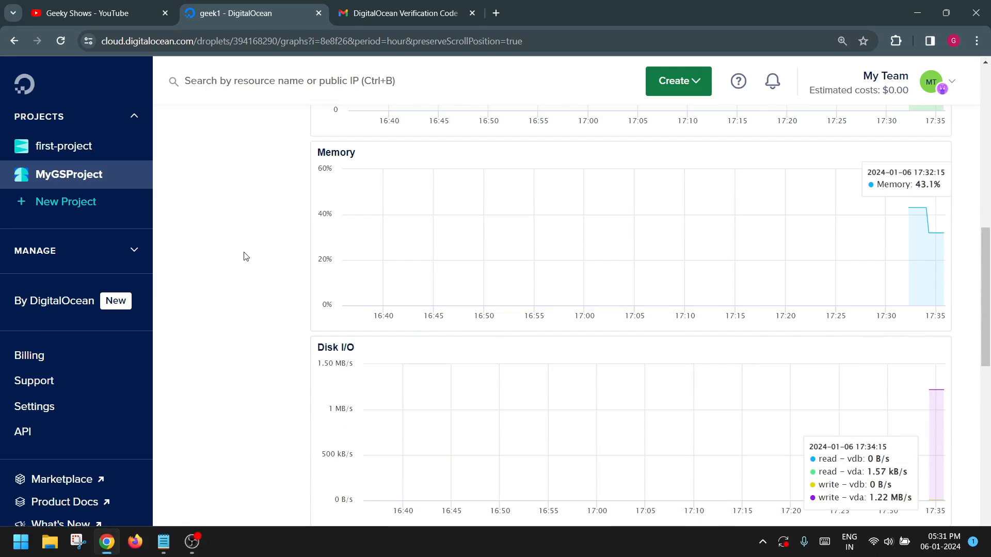
pyautogui.click(243, 415)
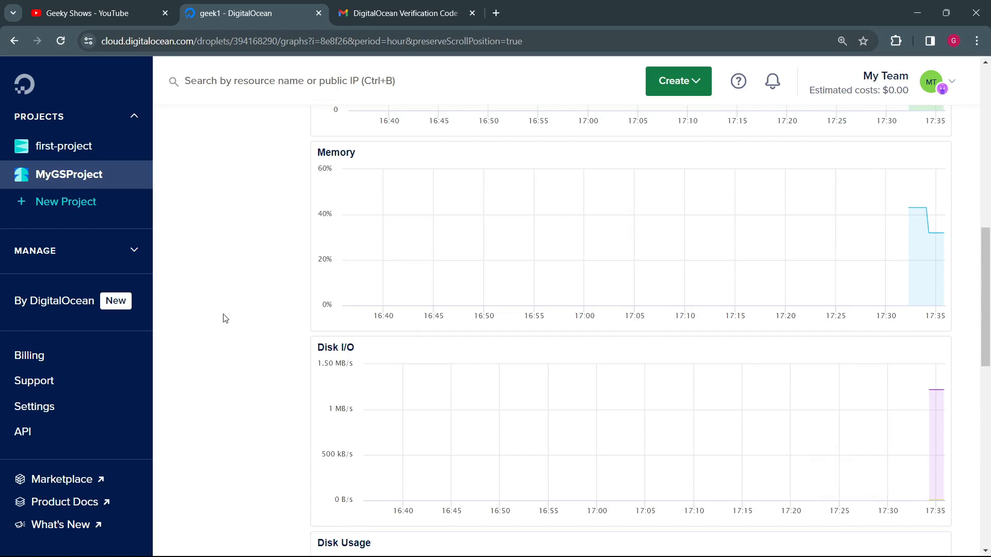
pyautogui.scroll(8, 290, 300)
pyautogui.scroll(-5, 684, 355)
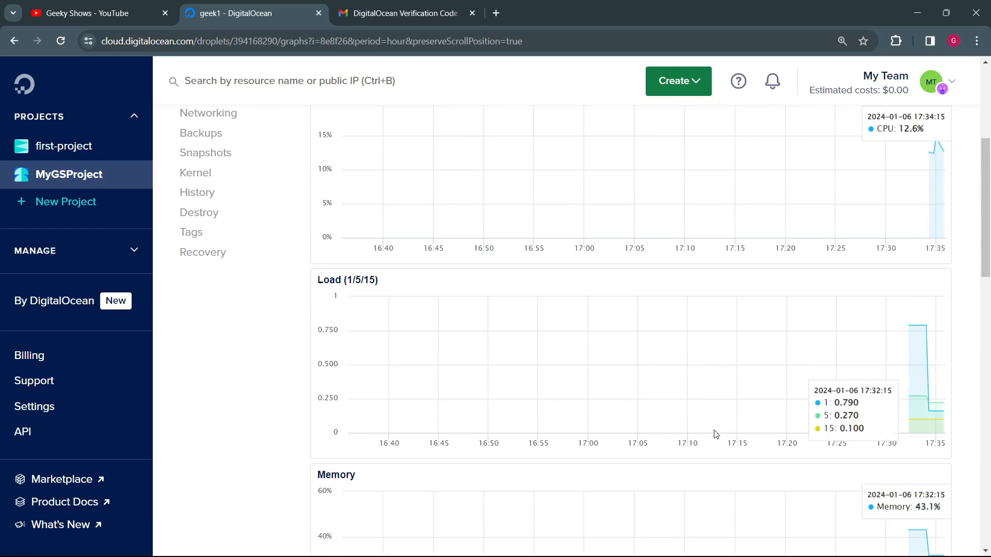
pyautogui.scroll(5, 714, 435)
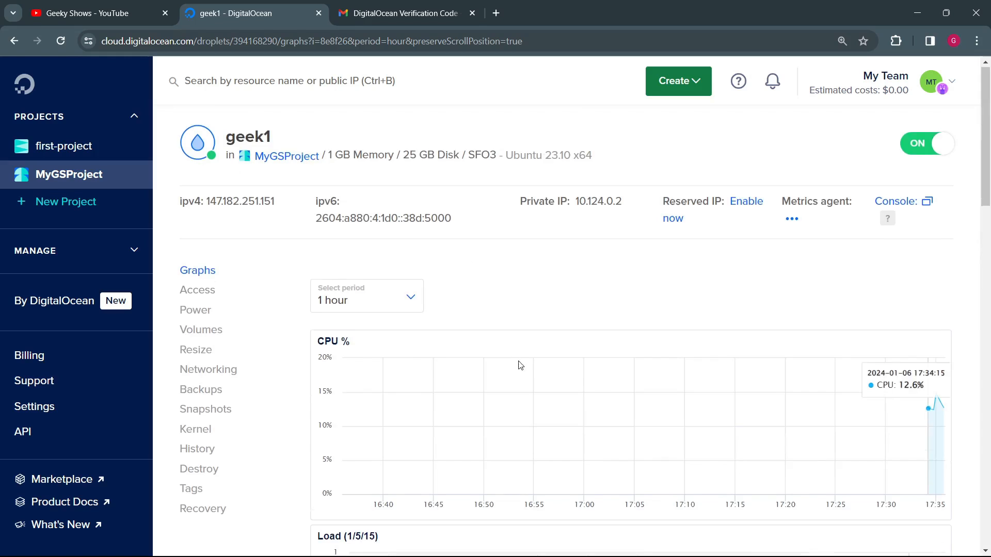
pyautogui.scroll(-4, 521, 361)
pyautogui.scroll(1, 522, 360)
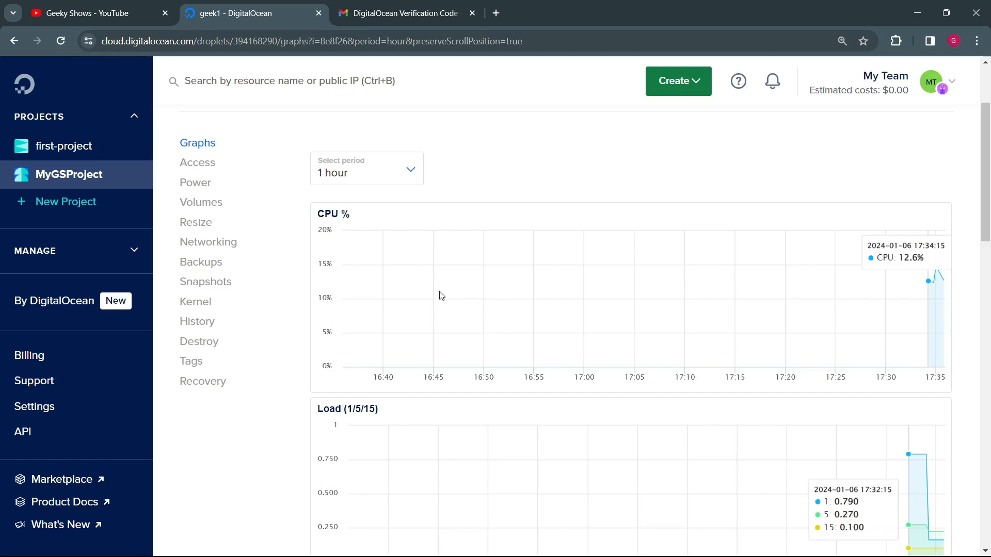
pyautogui.scroll(-7, 490, 284)
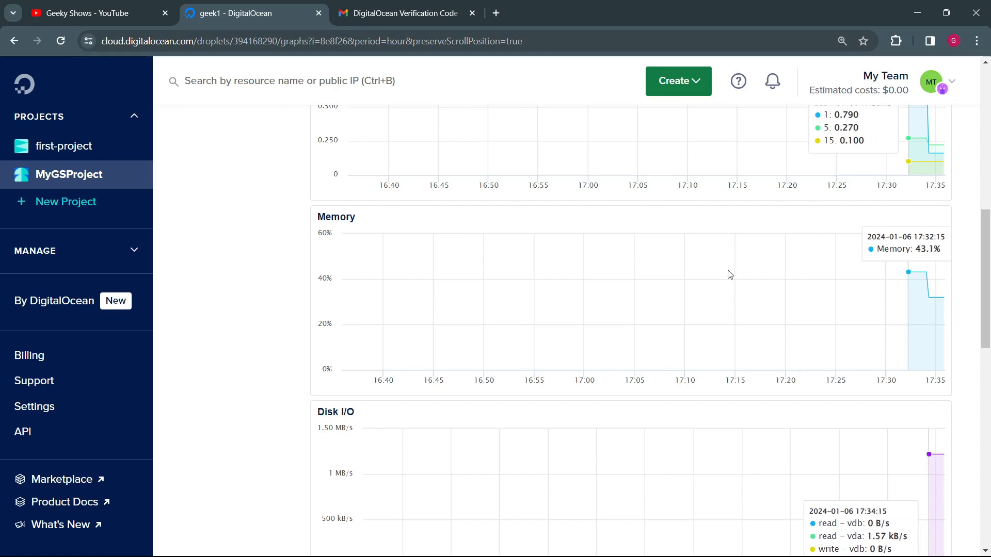
pyautogui.scroll(10, 215, 296)
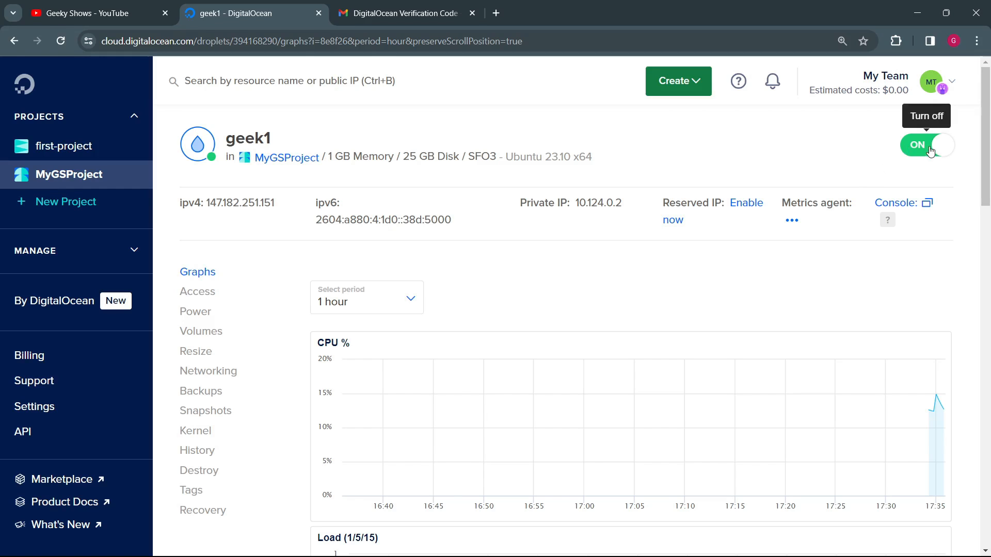
# Step: Open geek1's web console and review the Ubuntu welcome text and the root prompt
pyautogui.click(901, 208)
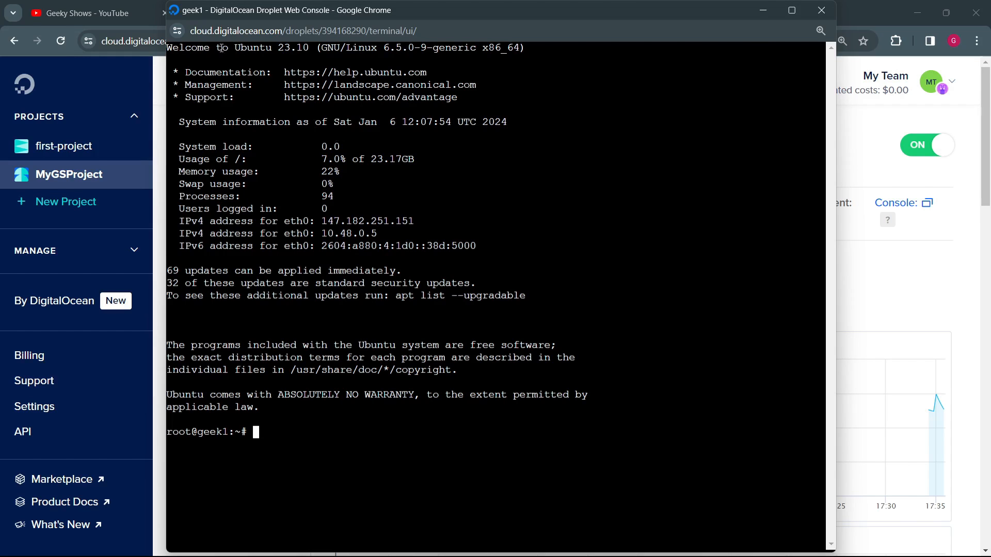
pyautogui.moveTo(221, 48); pyautogui.dragTo(312, 395)
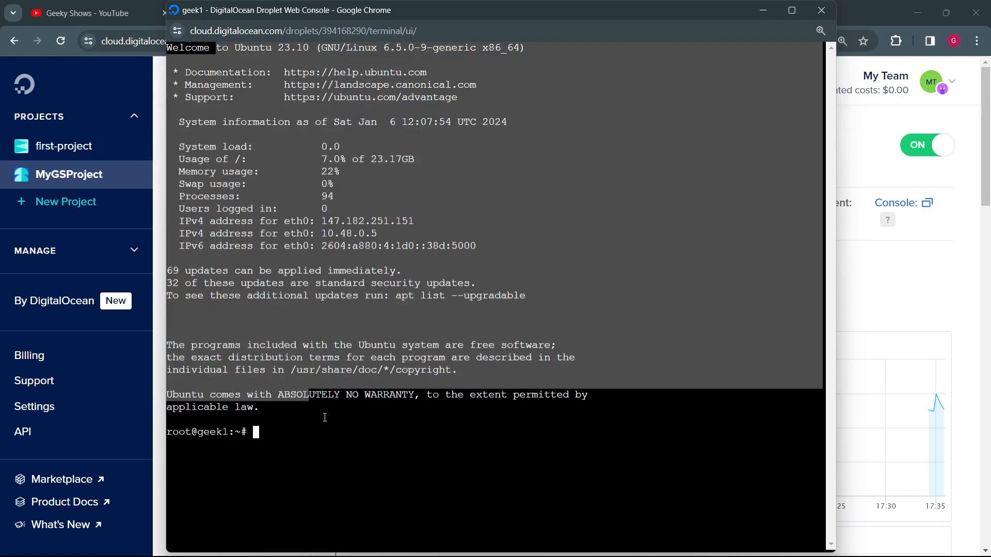
pyautogui.click(215, 434)
pyautogui.tripleClick(201, 432)
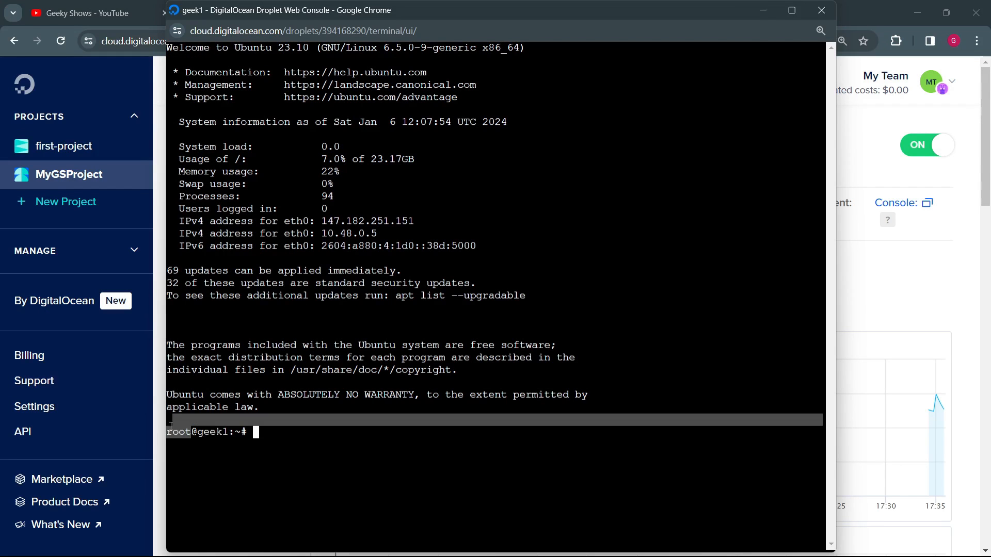
# Step: Clear the console output and enlarge the console text to 250% zoom
pyautogui.click(322, 434)
pyautogui.write('cls')
pyautogui.press('Return')
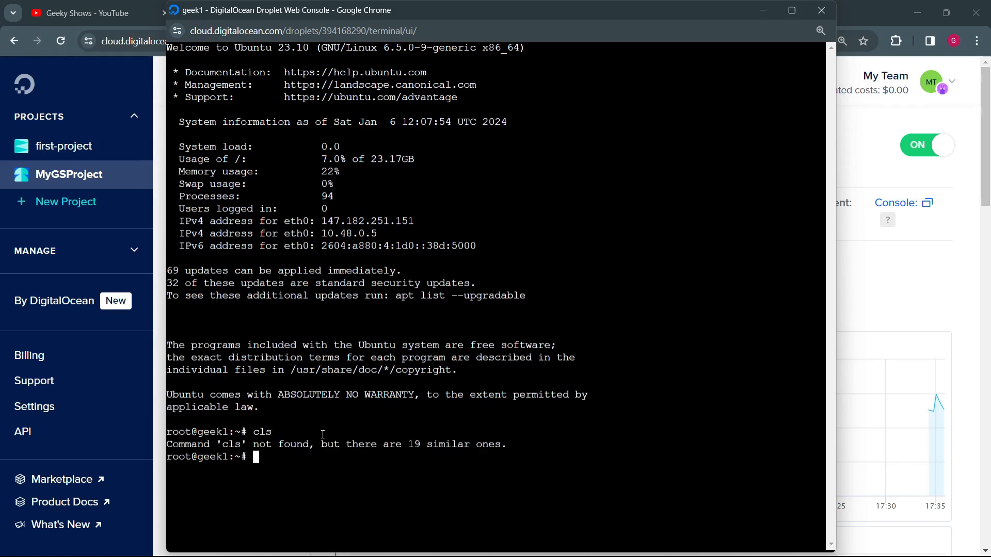
pyautogui.write('clear')
pyautogui.press('Return')
pyautogui.hotkey('ctrl', '+')
pyautogui.hotkey('ctrl', '+')
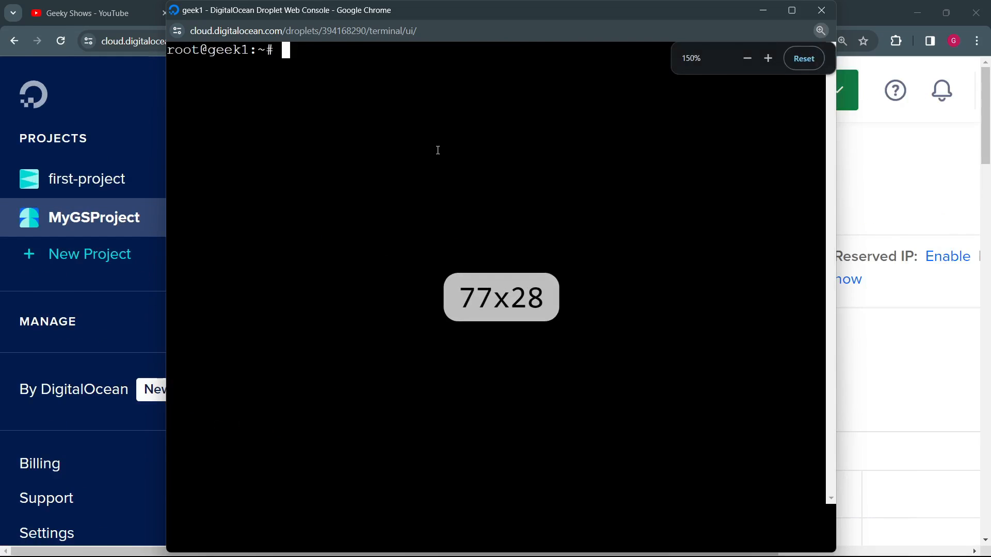
pyautogui.hotkey('ctrl', '+')
pyautogui.hotkey('ctrl', '+')
pyautogui.hotkey('ctrl', '+')
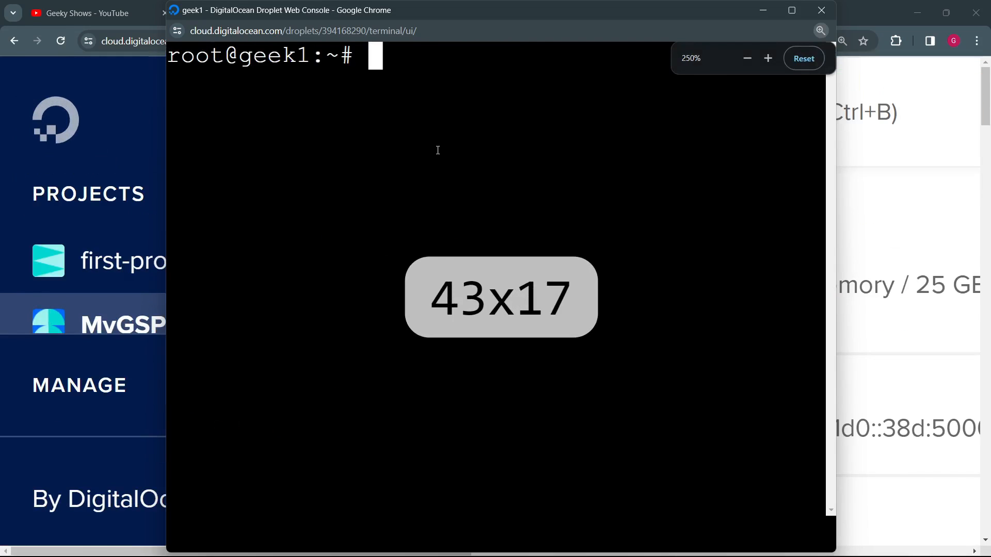
pyautogui.hotkey('ctrl', '+')
pyautogui.hotkey('ctrl', '-')
# Step: Run whoami in the console and check which user is logged in
pyautogui.write('whoami')
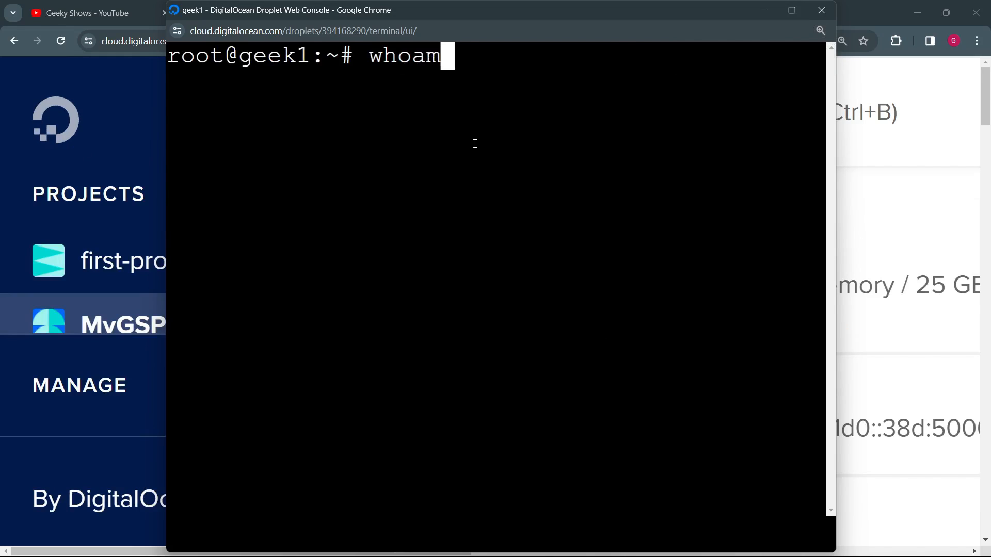
pyautogui.press('Return')
pyautogui.moveTo(281, 91); pyautogui.dragTo(196, 68)
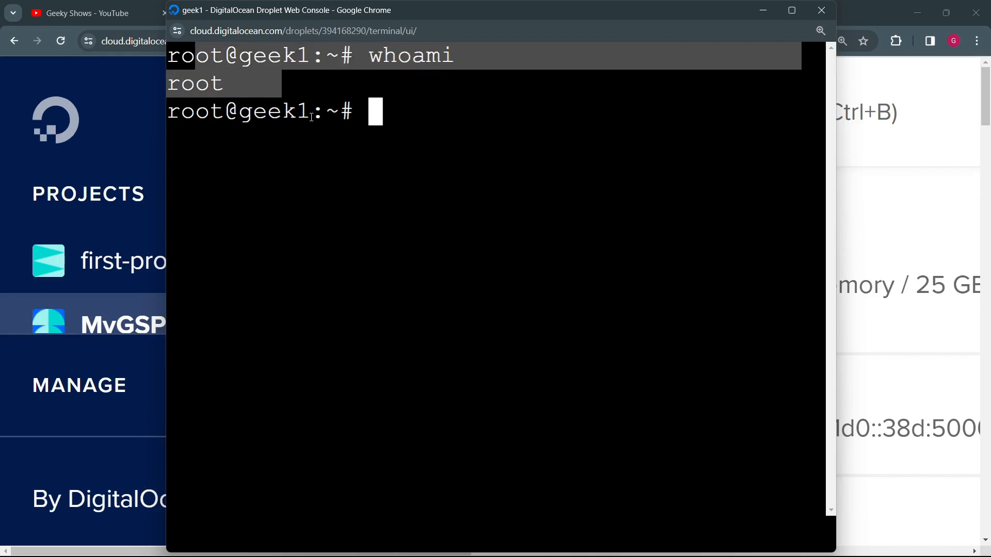
pyautogui.click(364, 163)
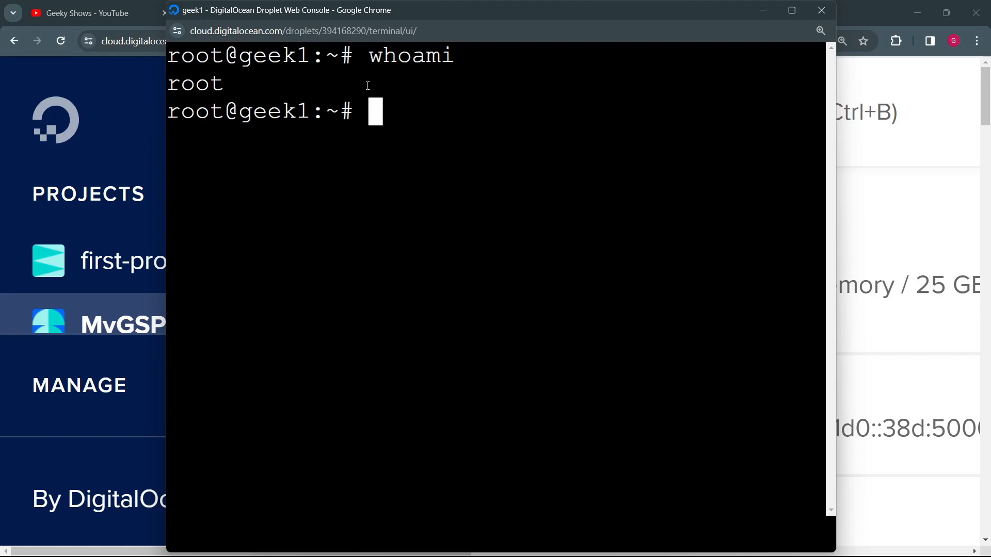
pyautogui.moveTo(289, 91); pyautogui.dragTo(363, 199)
pyautogui.click(299, 171)
pyautogui.moveTo(226, 113); pyautogui.dragTo(163, 109)
# Step: Draft example apt install commands for nginx, mongodb and apache2 at the prompt and erase them without running any
pyautogui.click(410, 130)
pyautogui.write('apt')
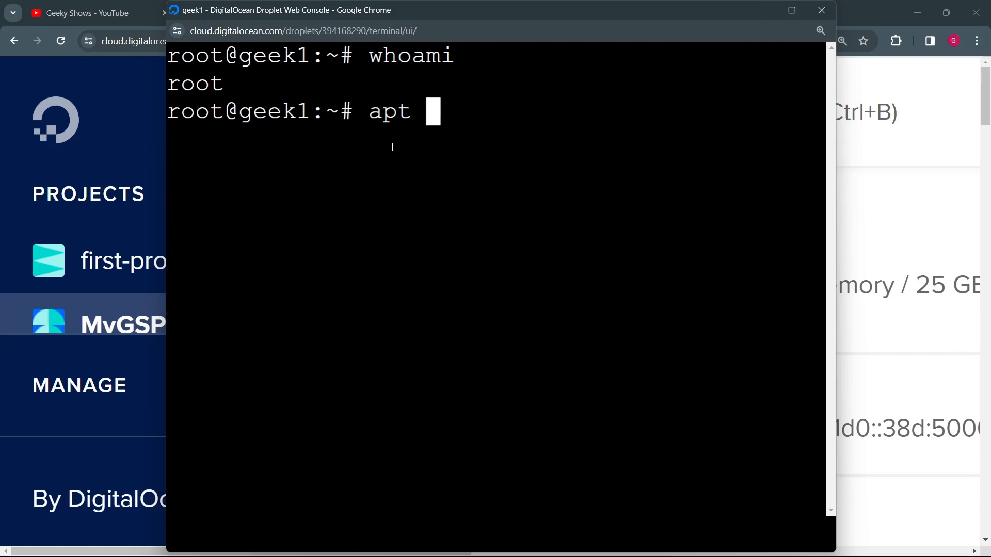
pyautogui.press('BackSpace')
pyautogui.write('inst')
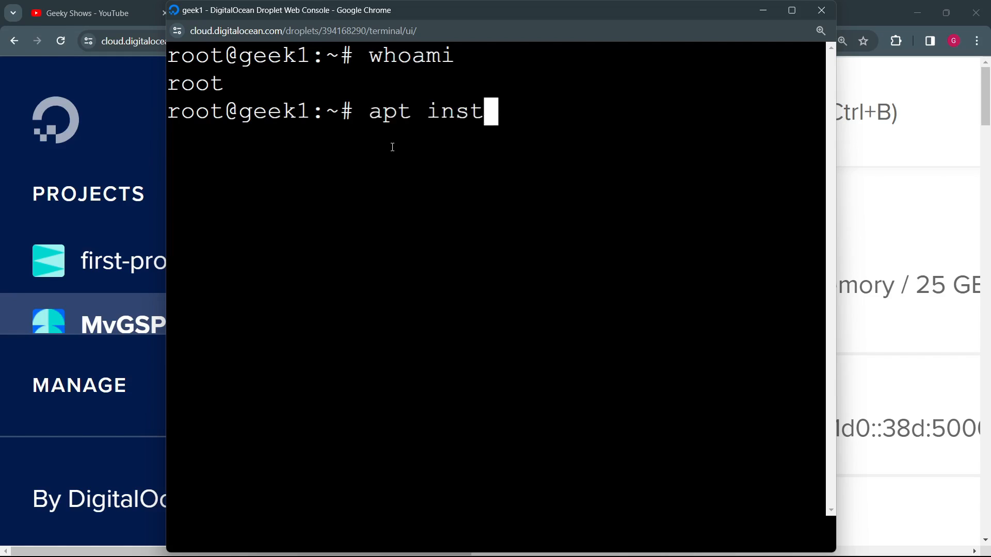
pyautogui.write('all nginx')
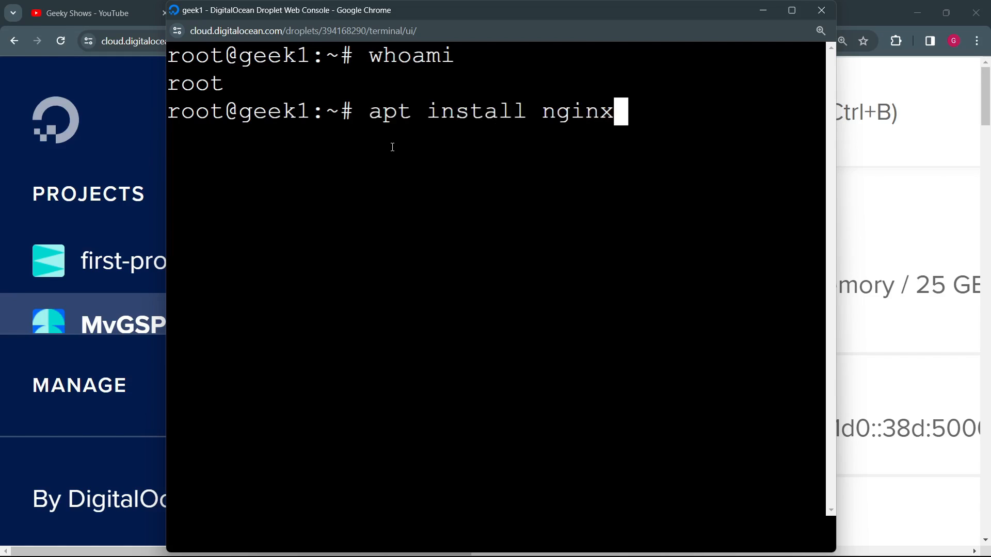
pyautogui.press('BackSpace')
pyautogui.press('BackSpace')
pyautogui.press('BackSpace')
pyautogui.press('BackSpace')
pyautogui.press('BackSpace')
pyautogui.press('BackSpace')
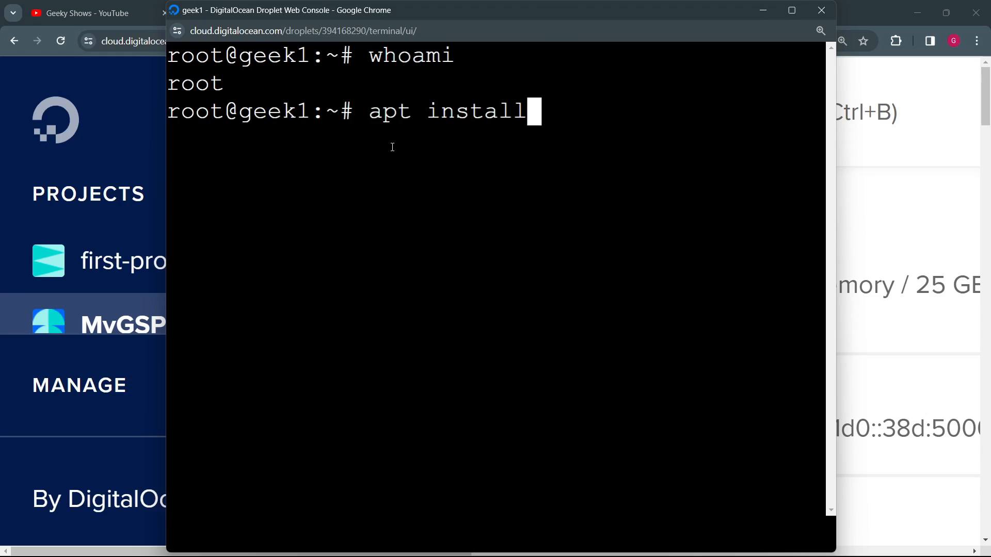
pyautogui.write('mongodb')
pyautogui.press('BackSpace')
pyautogui.press('BackSpace')
pyautogui.press('BackSpace')
pyautogui.press('BackSpace')
pyautogui.press('BackSpace')
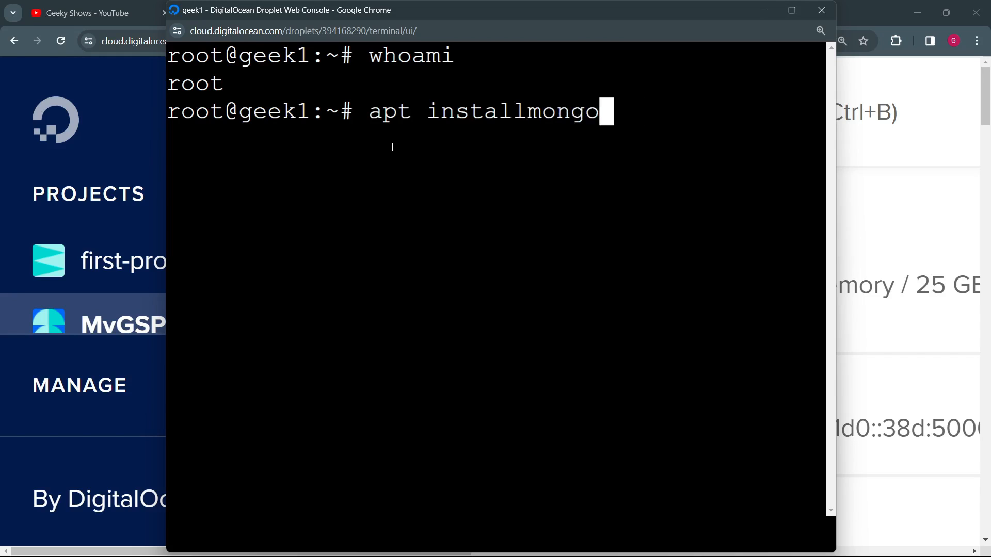
pyautogui.press('BackSpace')
pyautogui.press('BackSpace')
pyautogui.press('BackSpace')
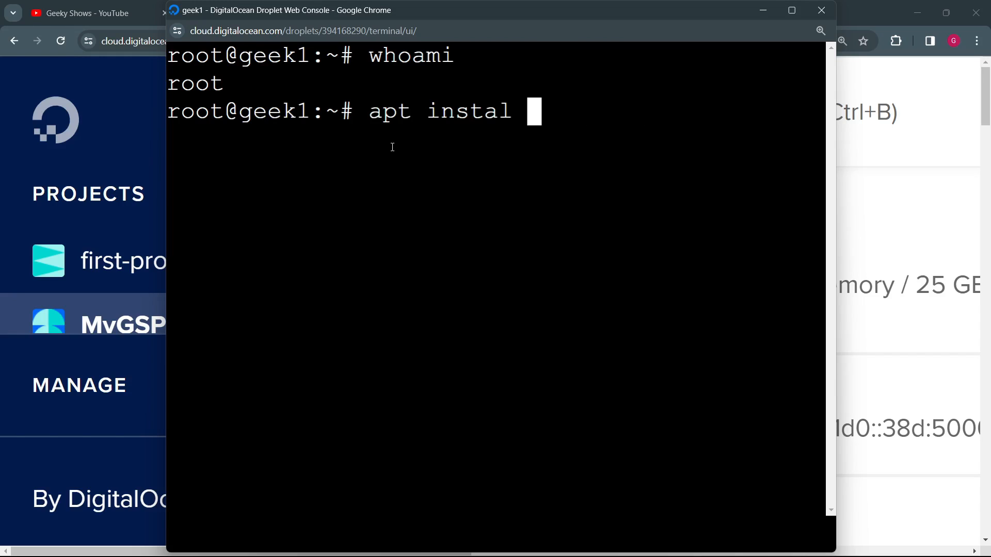
pyautogui.press('BackSpace')
pyautogui.write('l ')
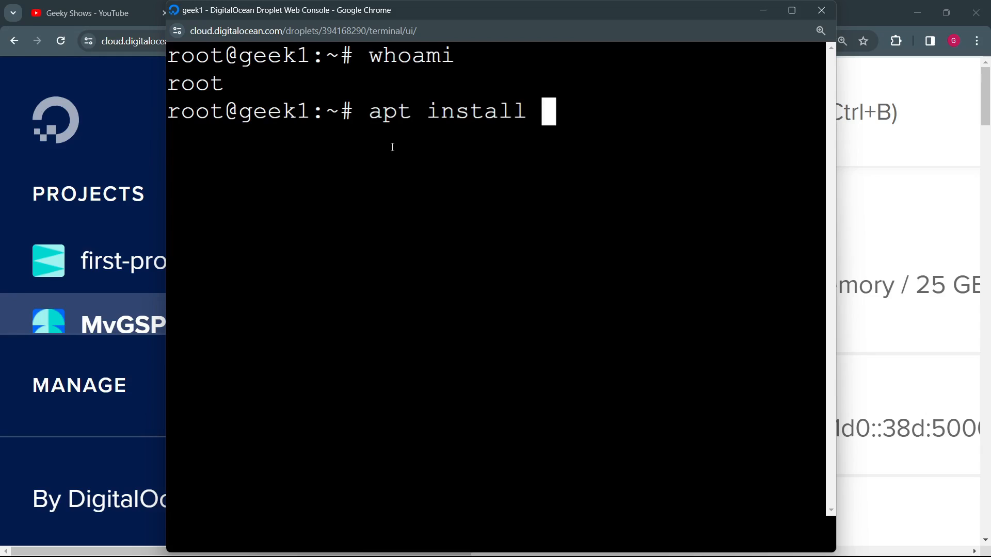
pyautogui.write('apache2')
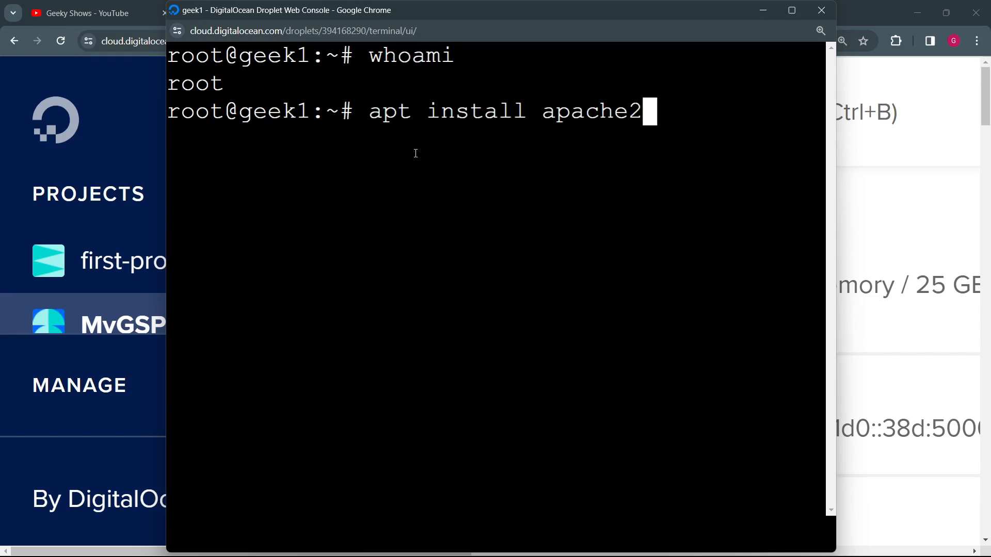
pyautogui.press('BackSpace')
pyautogui.press('BackSpace')
pyautogui.press('BackSpace')
pyautogui.press('BackSpace')
pyautogui.press('BackSpace')
pyautogui.press('BackSpace')
pyautogui.press('BackSpace')
pyautogui.press('BackSpace')
pyautogui.press('BackSpace')
pyautogui.press('BackSpace')
pyautogui.press('BackSpace')
pyautogui.press('BackSpace')
pyautogui.press('BackSpace')
pyautogui.press('BackSpace')
pyautogui.press('BackSpace')
pyautogui.press('BackSpace')
pyautogui.press('BackSpace')
pyautogui.press('BackSpace')
pyautogui.press('BackSpace')
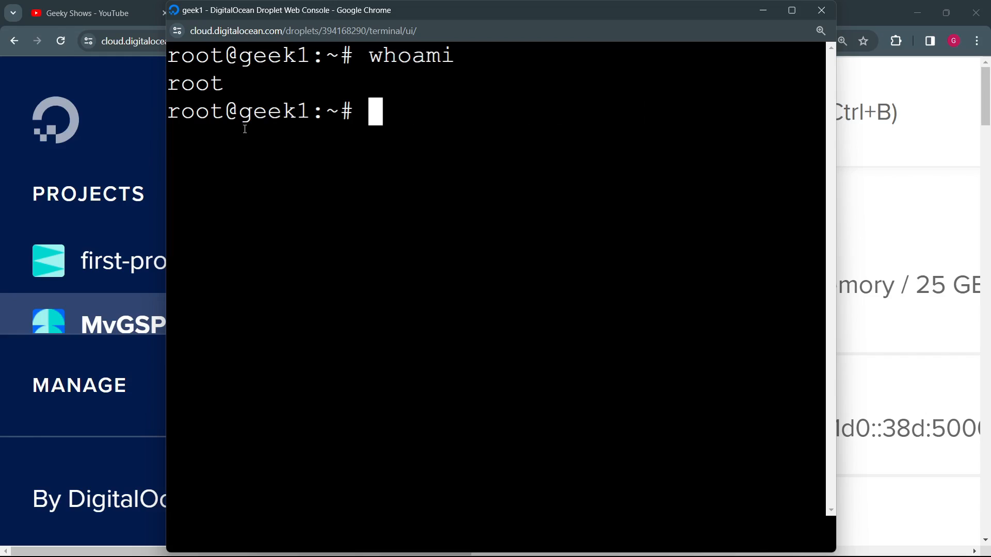
# Step: Close geek1's web console and return the Droplet page to its default zoom
pyautogui.write('e')
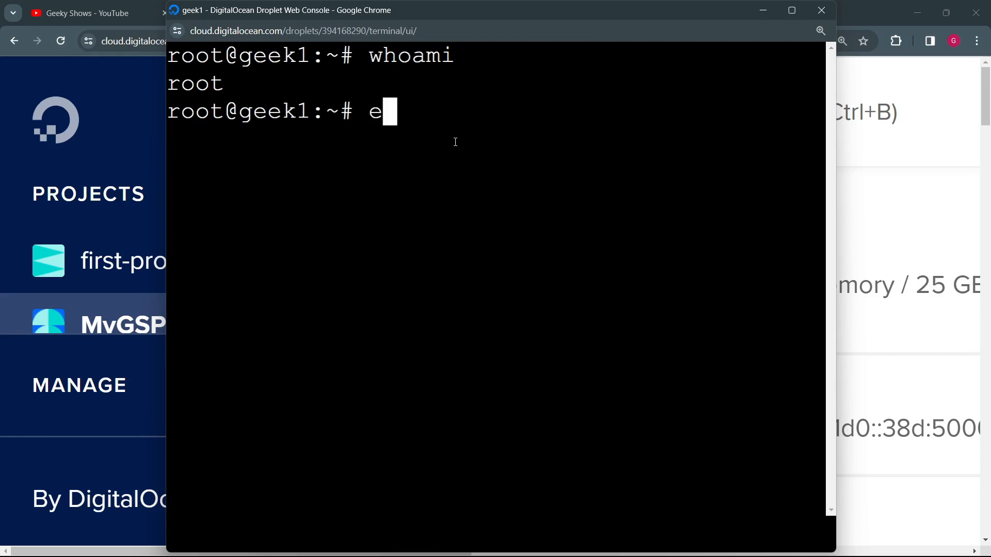
pyautogui.click(526, 397)
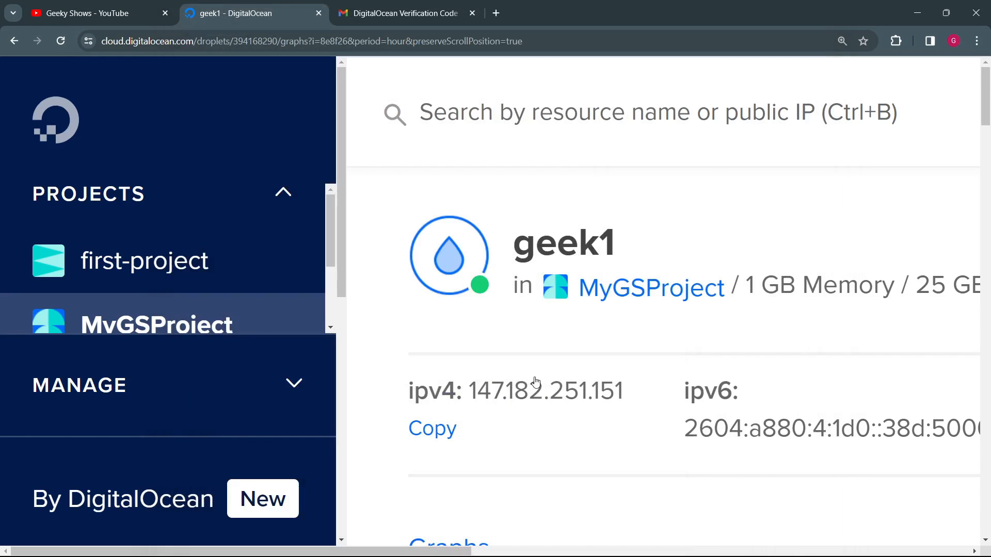
pyautogui.scroll(-7, 555, 358)
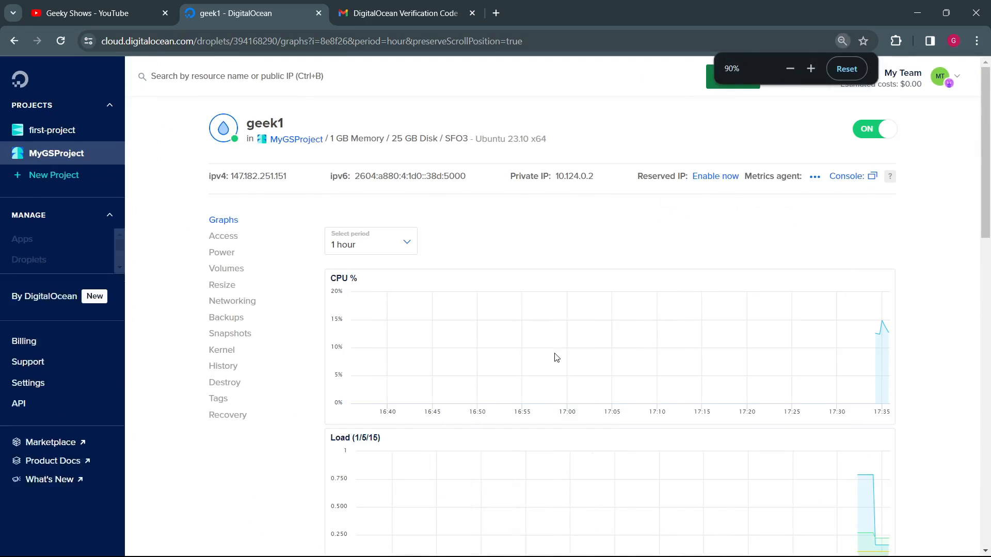
pyautogui.scroll(1, 555, 358)
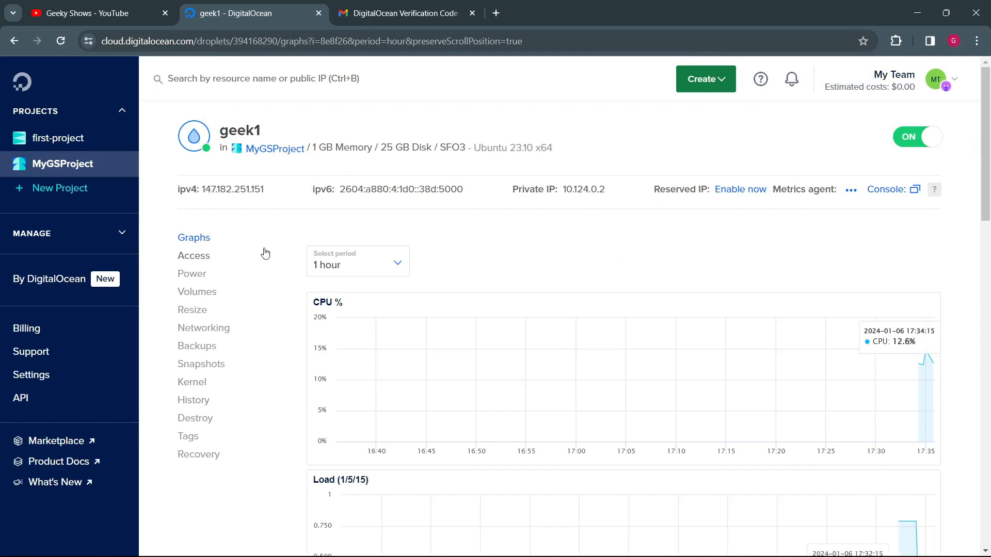
# Step: Copy geek1's public IPv4 address from its Droplet page and again from the MyGSProject resources list
pyautogui.moveTo(259, 193)
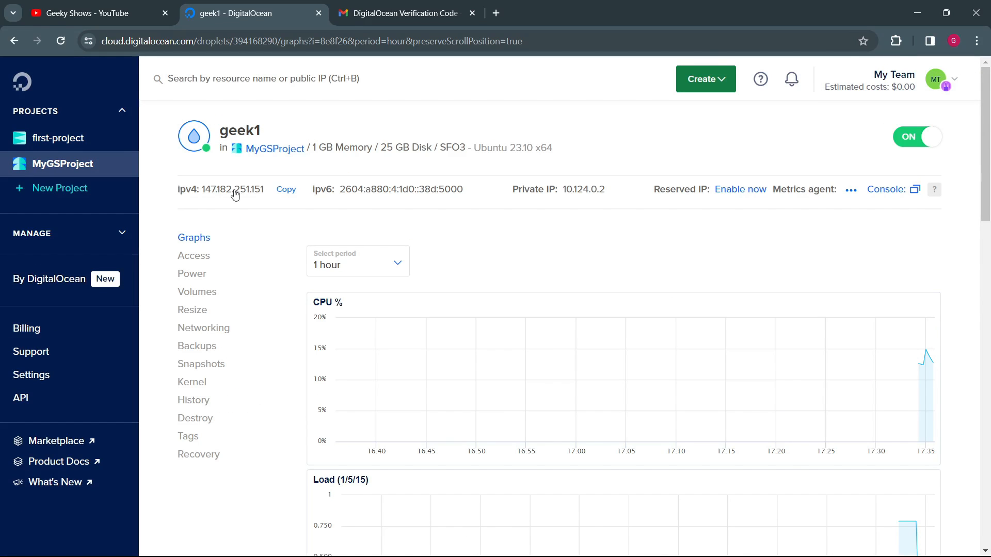
pyautogui.click(284, 190)
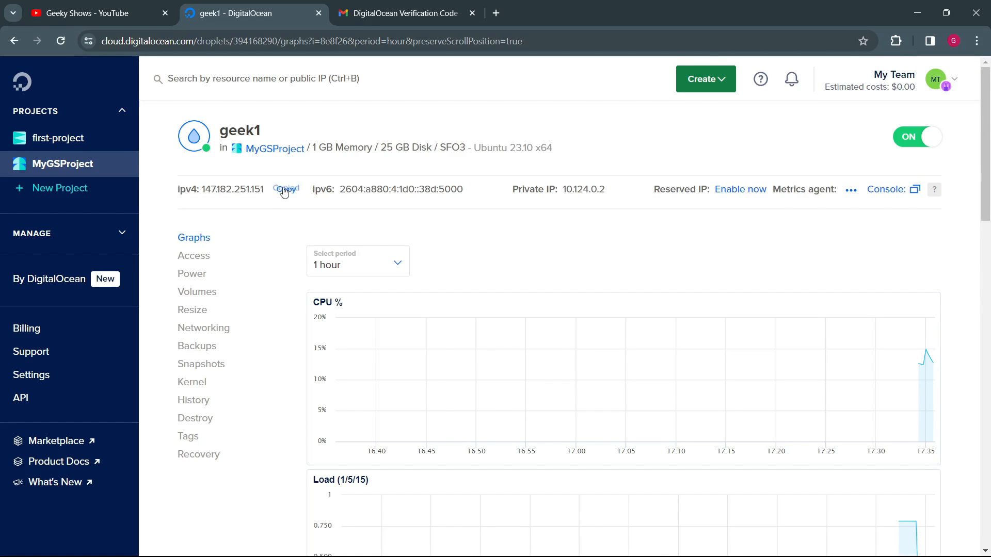
pyautogui.click(79, 160)
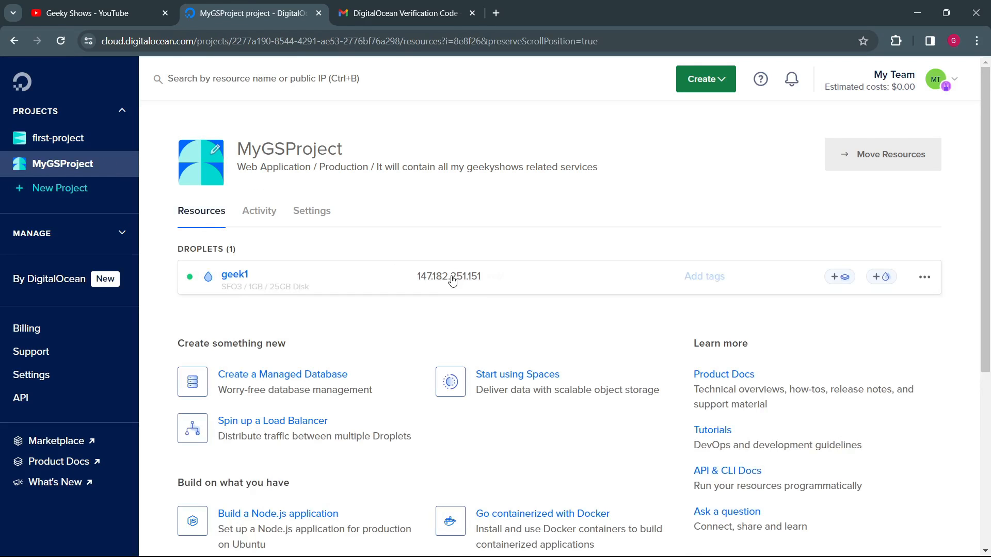
pyautogui.click(497, 277)
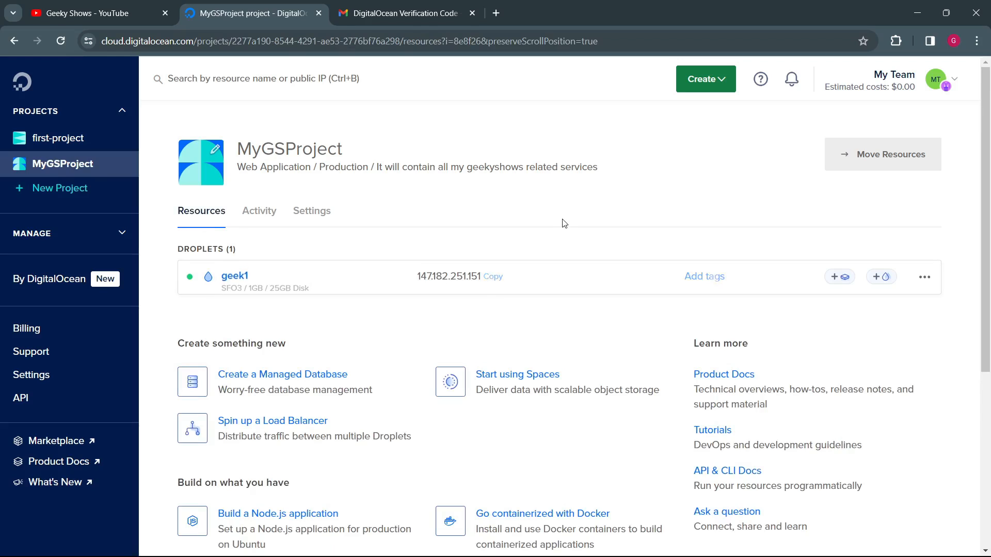
pyautogui.hotkey('alt', 'Tab')
pyautogui.write('ssh')
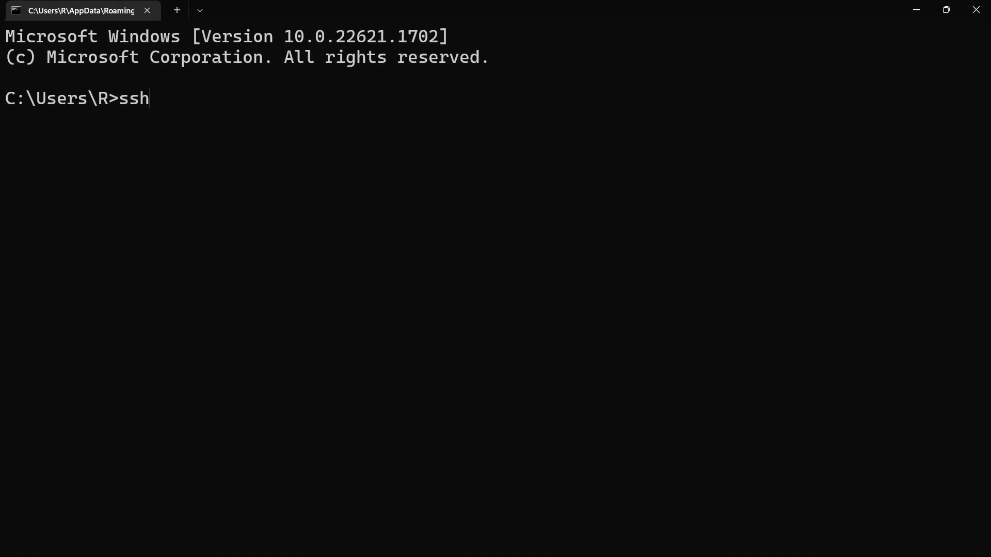
pyautogui.write(' root@')
pyautogui.hotkey('ctrl', 'v')
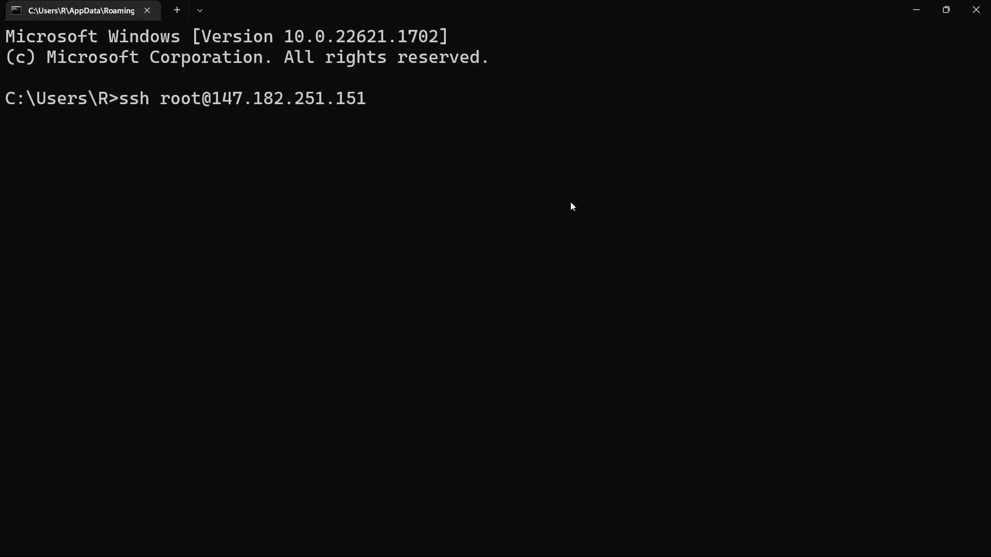
pyautogui.press('Return')
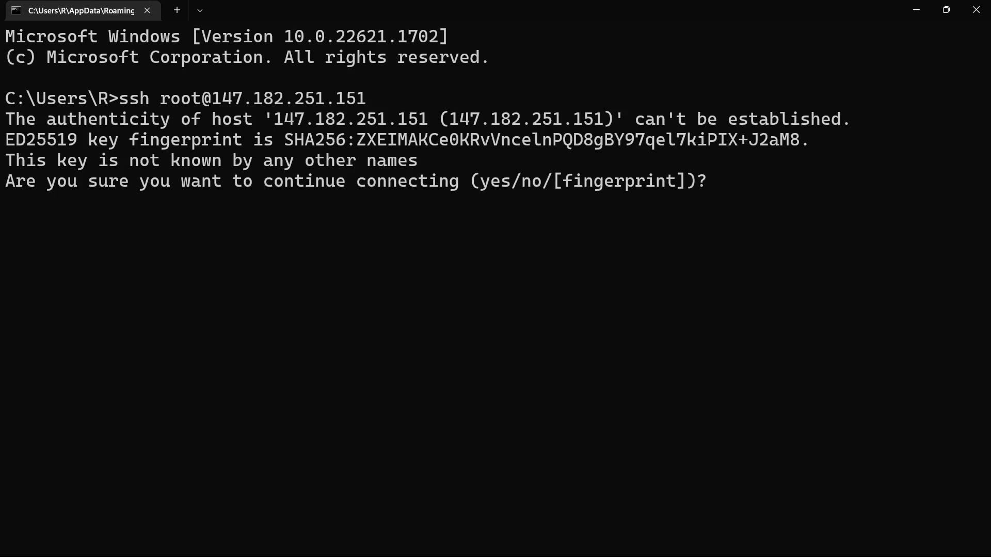
# Step: Accept the host's key fingerprint with yes and log in with the root password
pyautogui.write('yes')
pyautogui.press('Return')
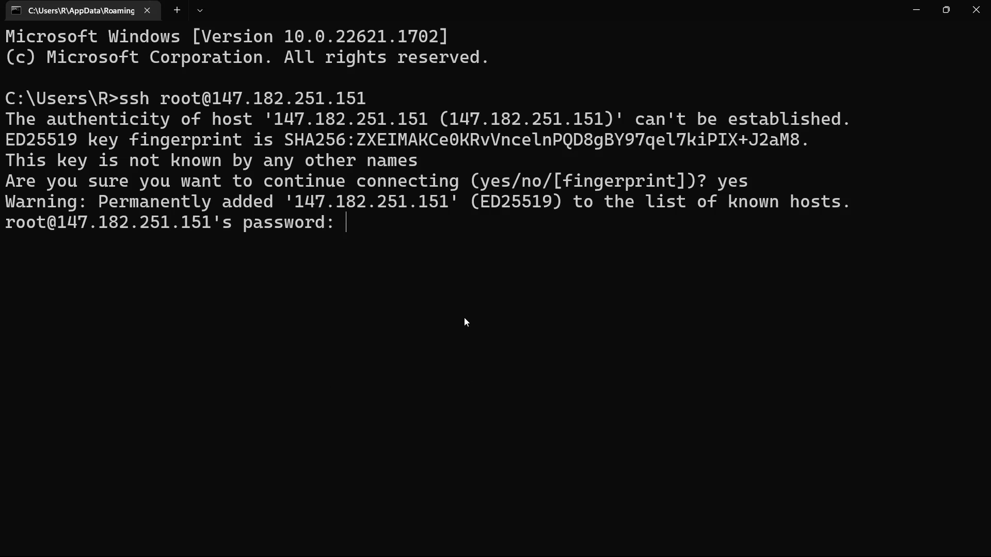
pyautogui.press('Return')
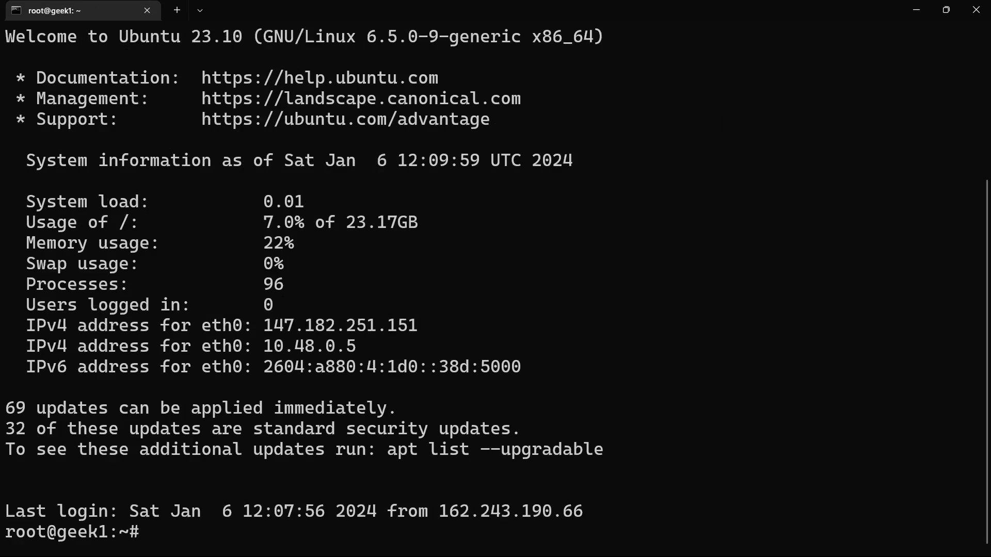
# Step: Review the Ubuntu version, disk usage, memory usage and swap usage in the SSH login banner
pyautogui.scroll(1, 283, 308)
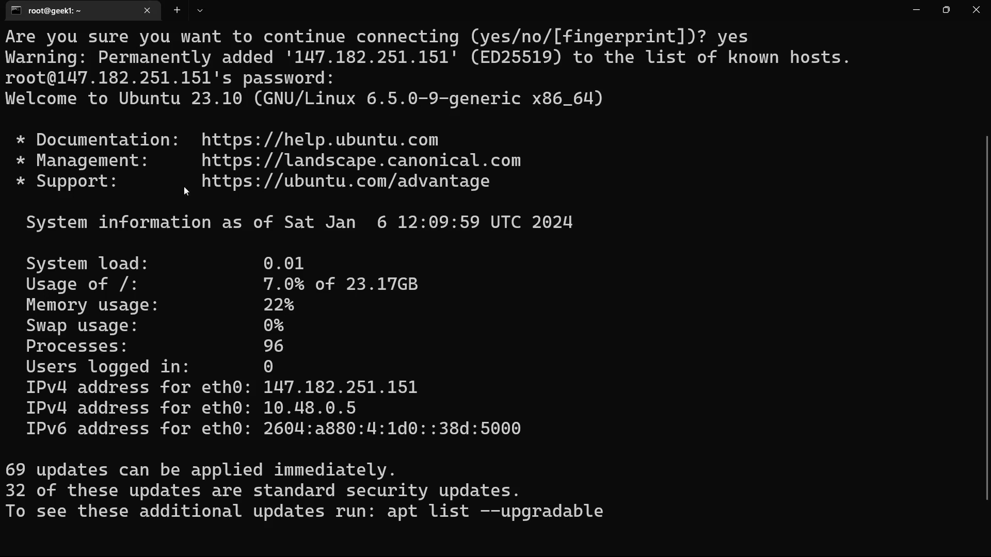
pyautogui.moveTo(114, 103); pyautogui.dragTo(244, 94)
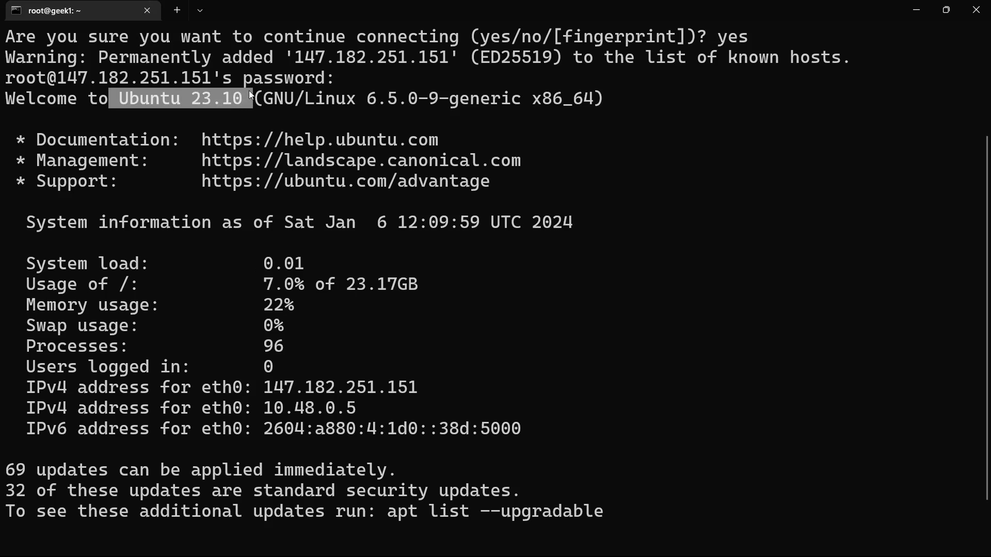
pyautogui.scroll(-1, 296, 274)
pyautogui.moveTo(49, 227); pyautogui.dragTo(424, 221)
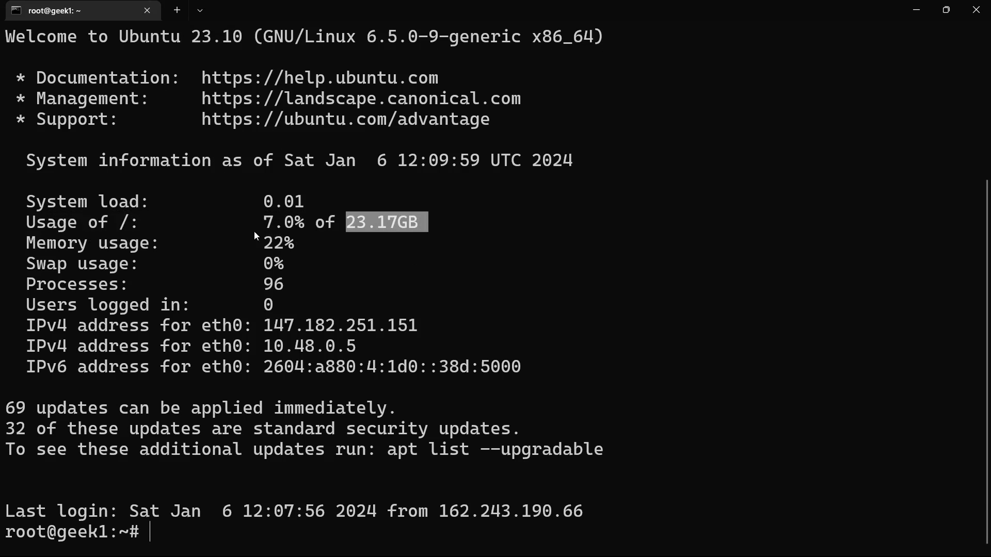
pyautogui.moveTo(246, 230); pyautogui.dragTo(311, 229)
pyautogui.moveTo(69, 243); pyautogui.dragTo(317, 244)
pyautogui.moveTo(79, 267); pyautogui.dragTo(312, 265)
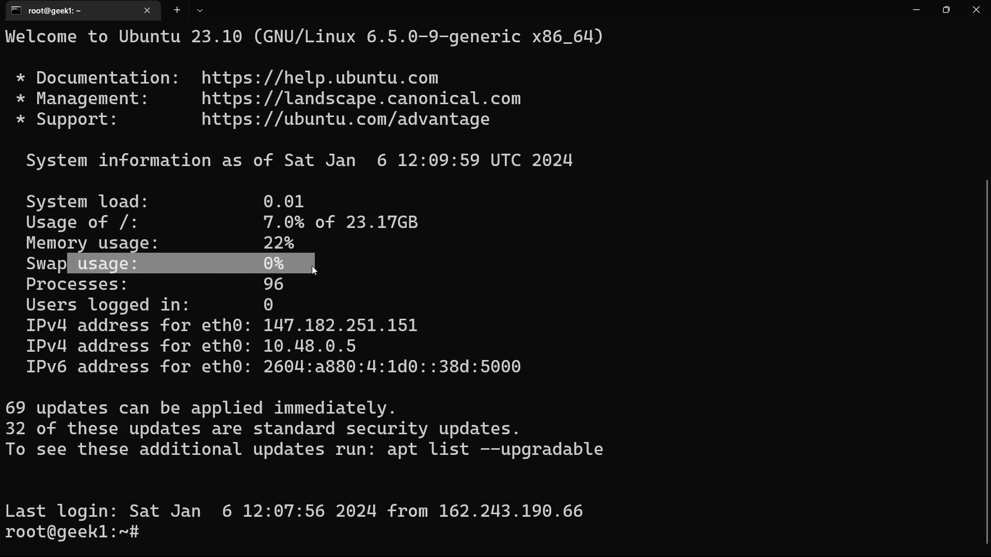
# Step: Review the process count, logged-in users and IPv4 and IPv6 addresses in the SSH login banner
pyautogui.moveTo(89, 285); pyautogui.dragTo(338, 281)
pyautogui.moveTo(88, 305); pyautogui.dragTo(297, 312)
pyautogui.moveTo(58, 326); pyautogui.dragTo(346, 327)
pyautogui.click(94, 351)
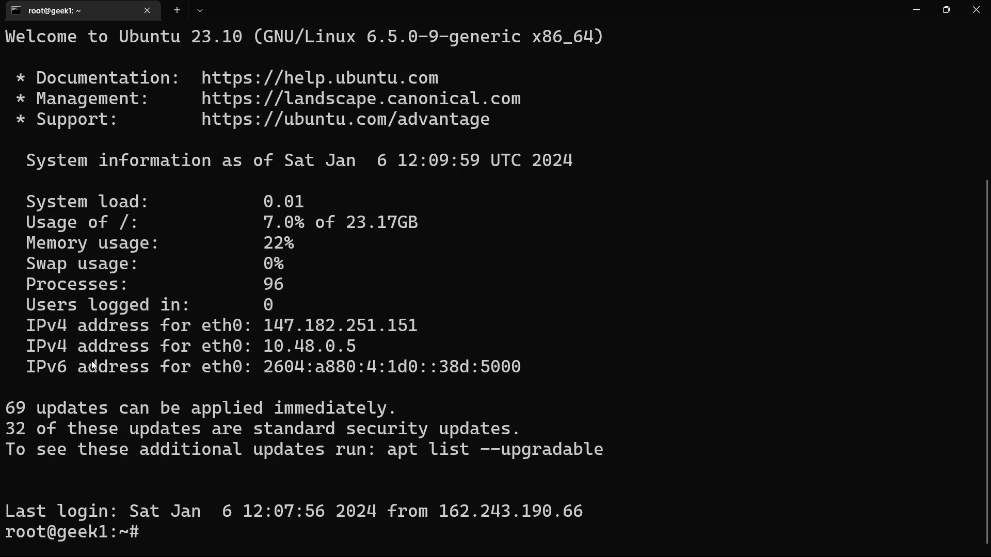
pyautogui.moveTo(88, 364); pyautogui.dragTo(363, 371)
pyautogui.click(274, 402)
pyautogui.scroll(2, 279, 456)
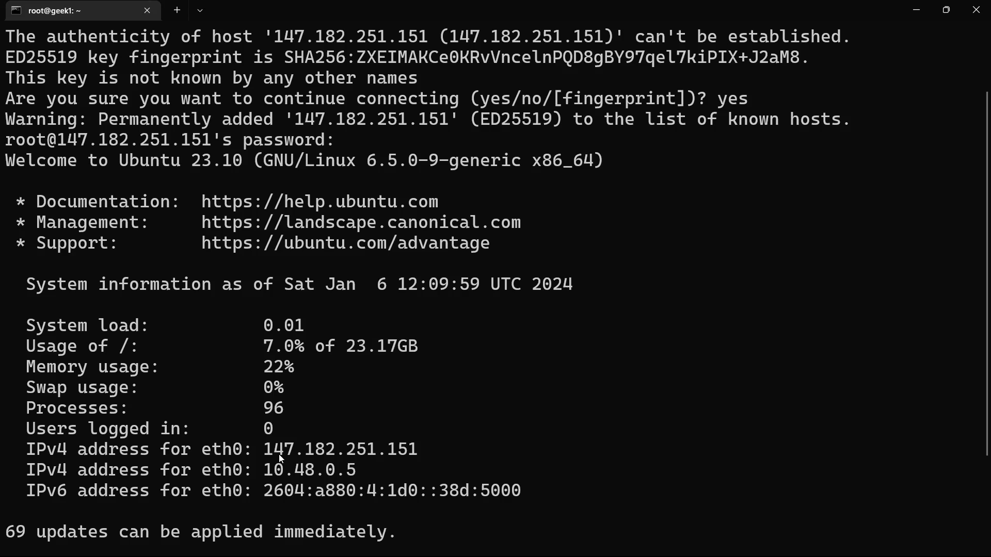
pyautogui.scroll(-2, 281, 460)
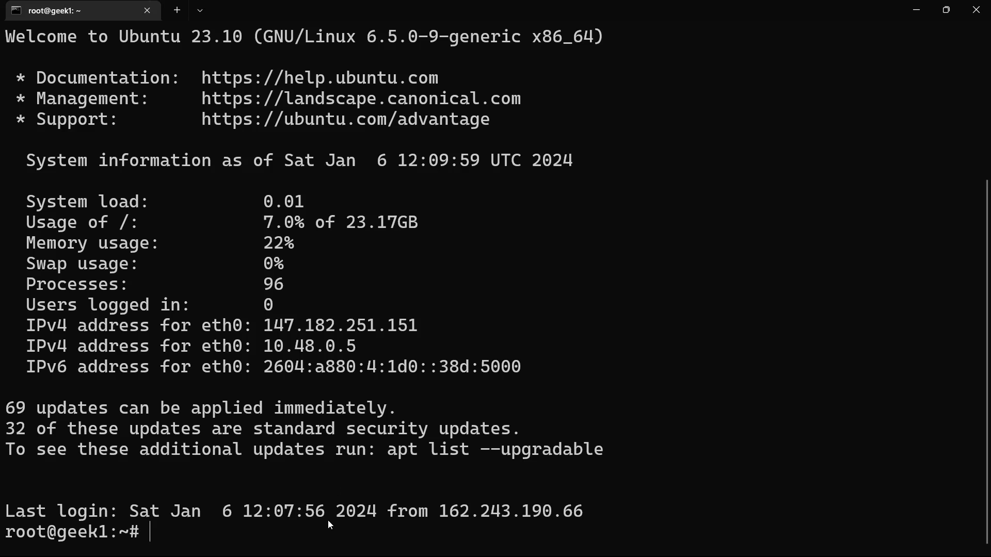
# Step: Clear the terminal screen and check the logged-in account with whoami
pyautogui.write('clear')
pyautogui.press('Return')
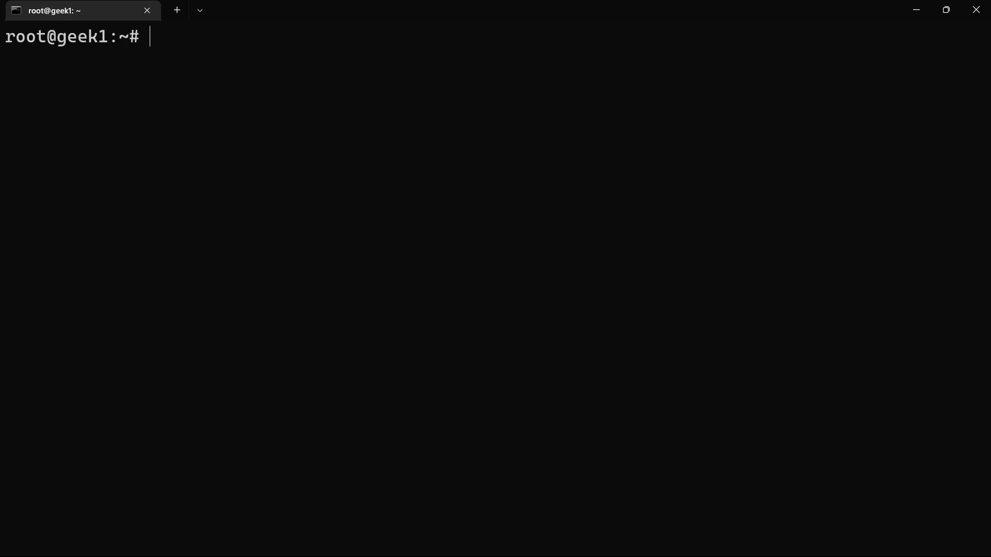
pyautogui.write('whoami')
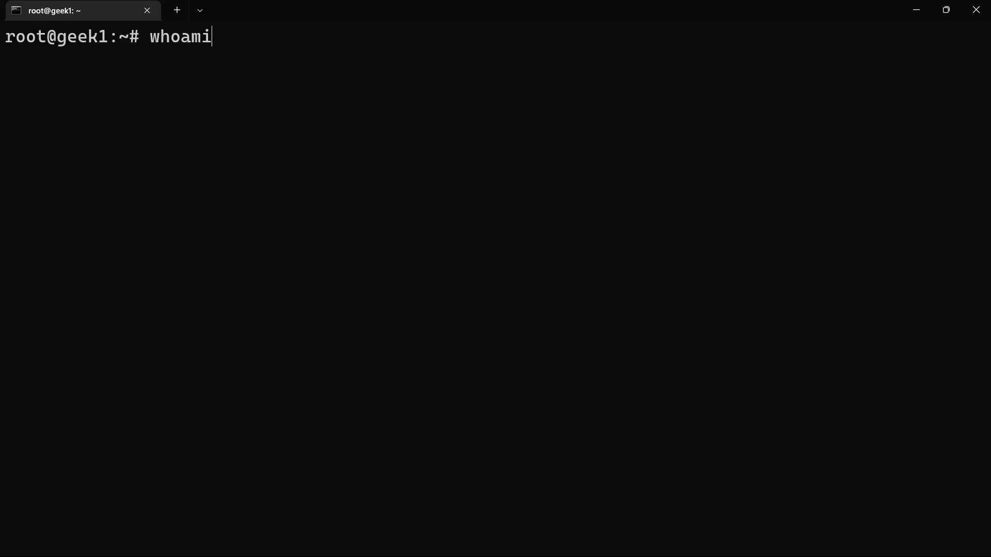
pyautogui.press('Return')
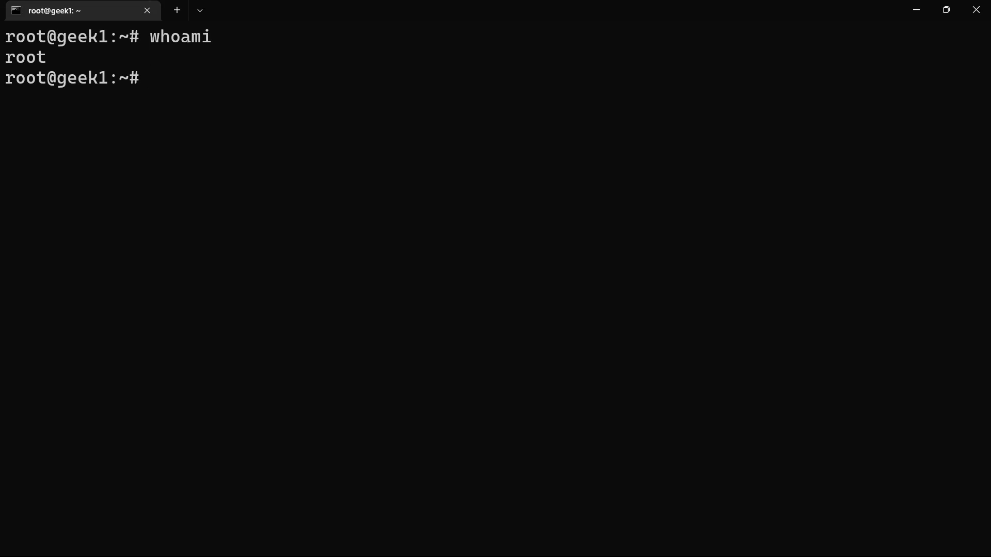
# Step: Enter apt install nginx at the root prompt without running it
pyautogui.write('apt install ')
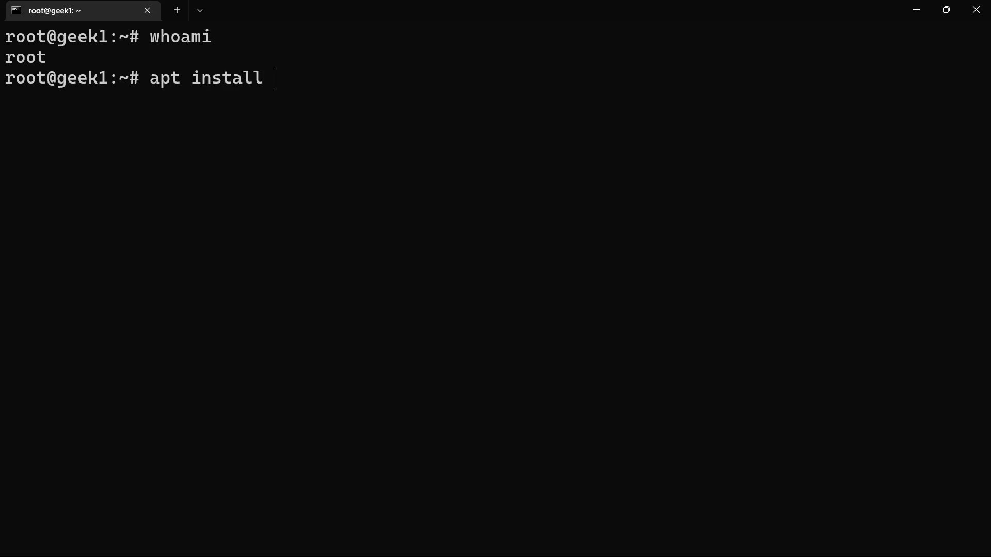
pyautogui.write('nginx')
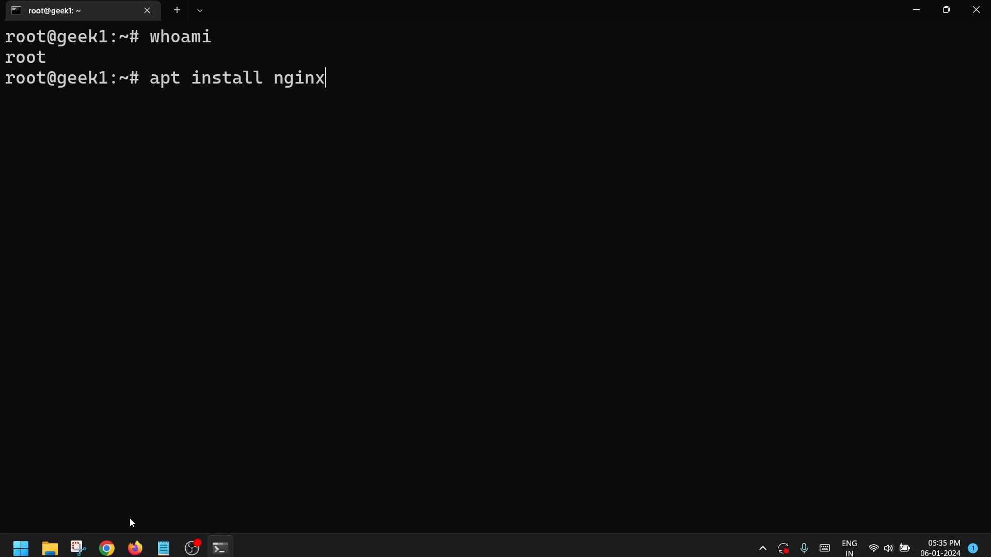
# Step: Switch to Chrome and open the Droplet's address 147.182.251.151 in a new tab to check for a web server
pyautogui.click(109, 547)
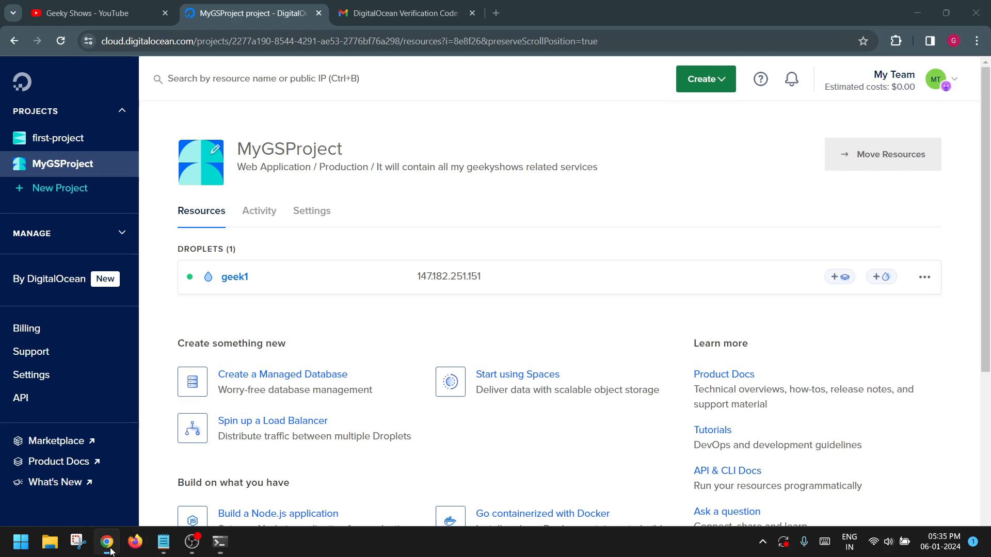
pyautogui.click(495, 13)
pyautogui.rightClick(495, 40)
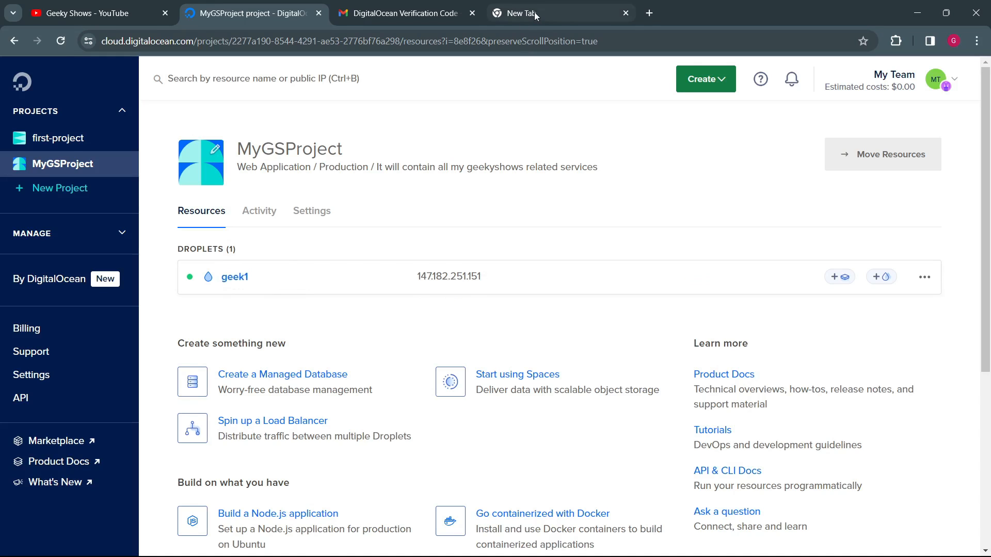
pyautogui.click(535, 14)
pyautogui.rightClick(512, 43)
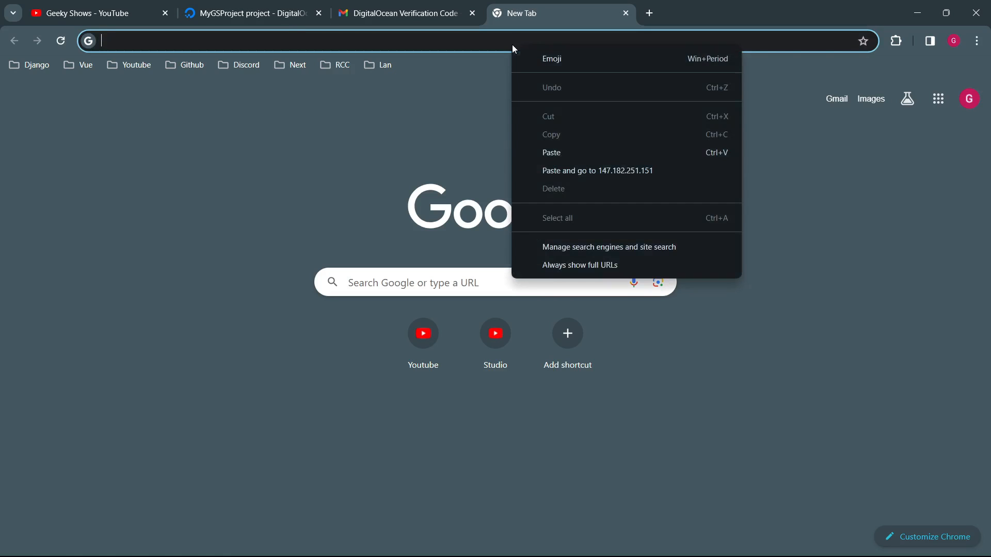
pyautogui.click(590, 169)
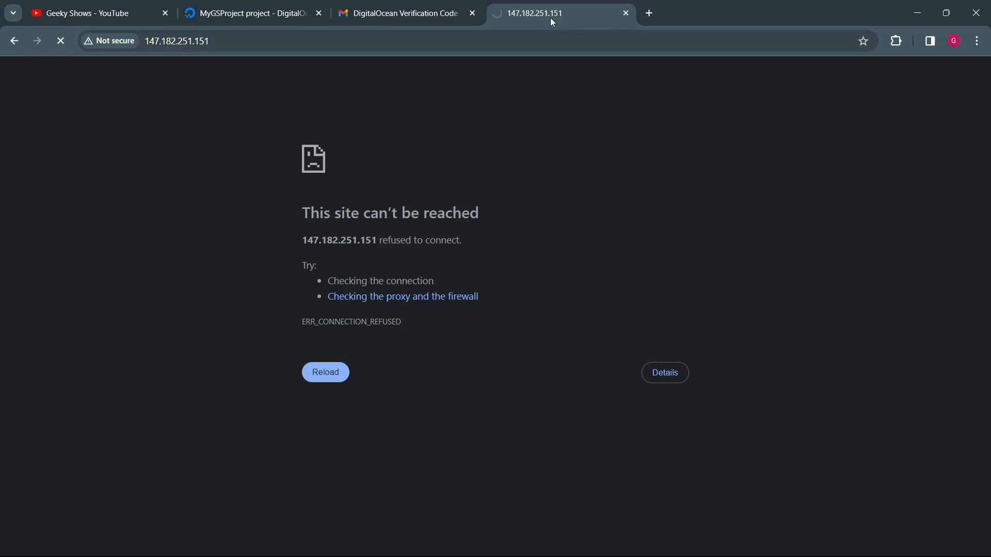
# Step: Open github.com/geekyshow1 in a new tab and browse the profile's repositories
pyautogui.click(646, 14)
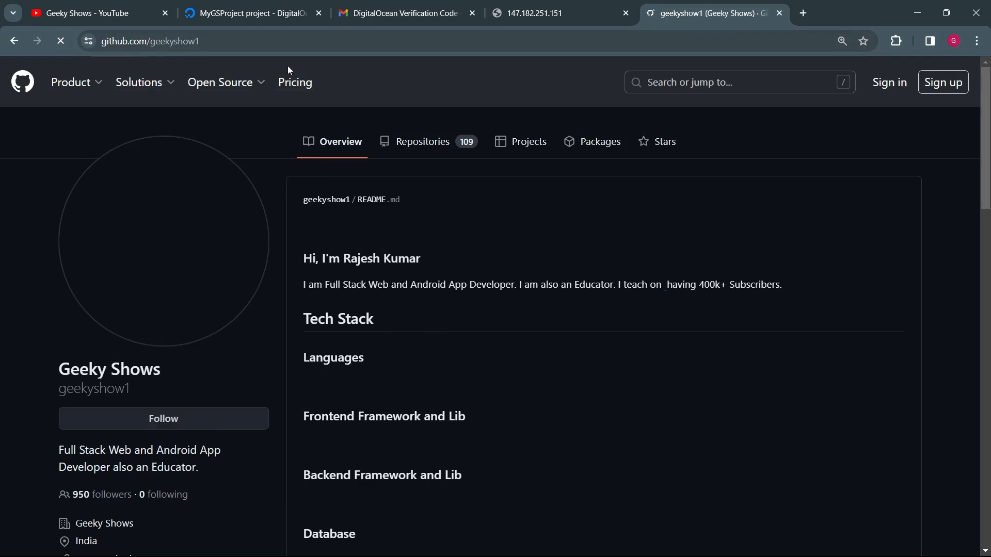
pyautogui.click(432, 148)
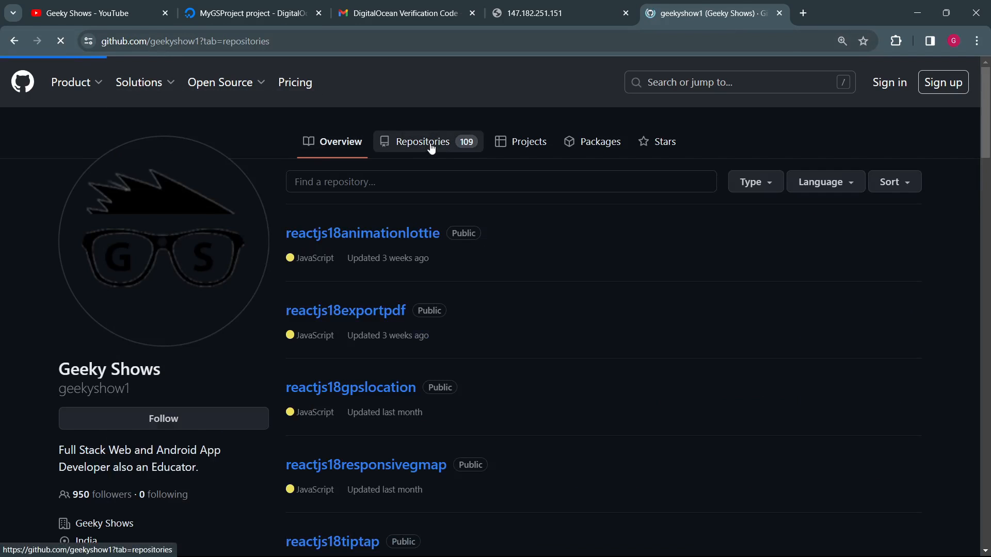
pyautogui.scroll(-1, 475, 246)
pyautogui.scroll(-2, 477, 246)
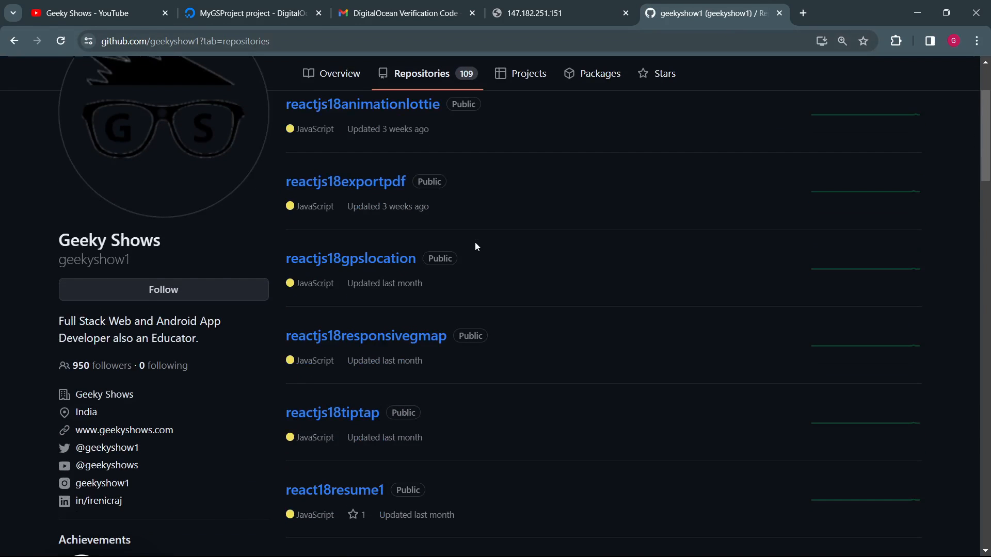
pyautogui.scroll(-8, 477, 247)
pyautogui.scroll(1, 476, 247)
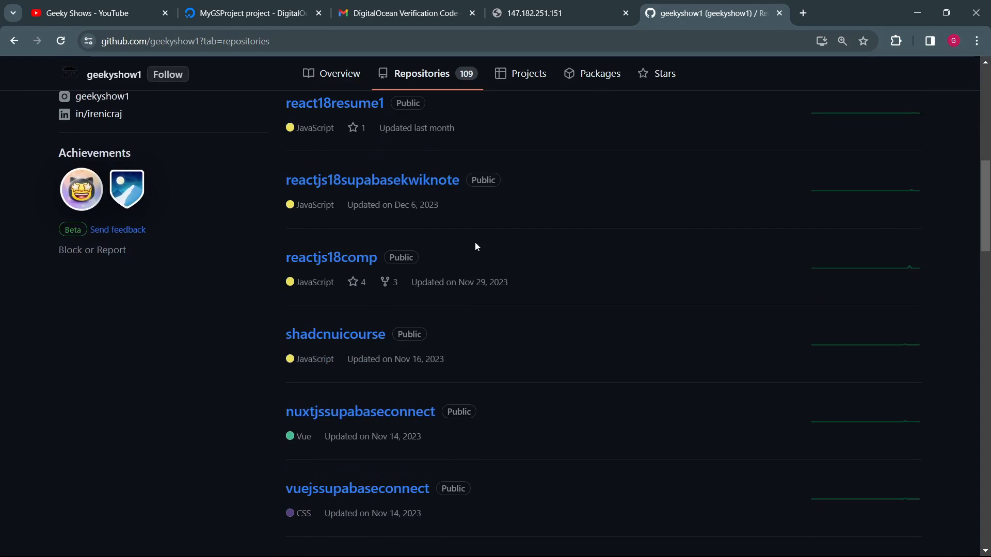
pyautogui.scroll(-4, 476, 247)
pyautogui.scroll(12, 477, 246)
pyautogui.scroll(2, 475, 247)
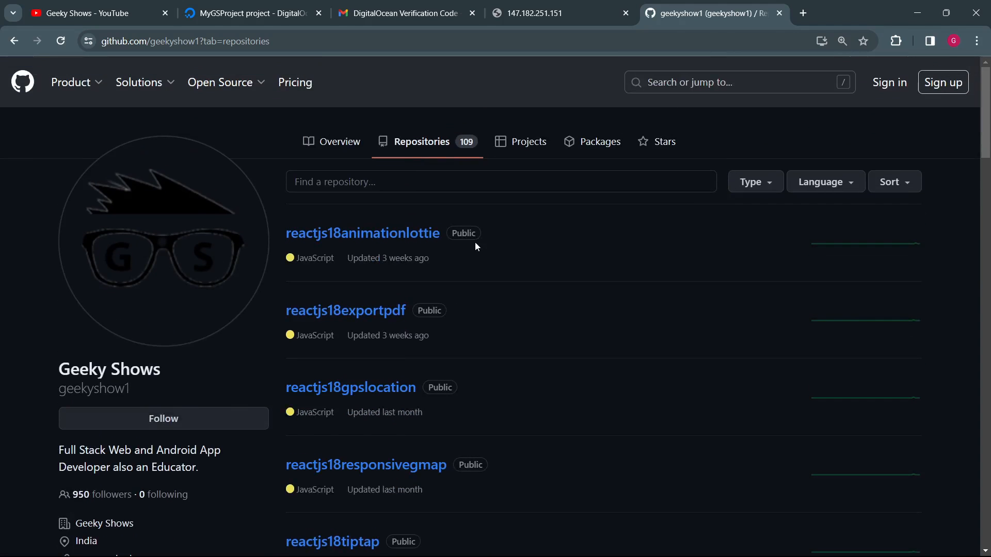
# Step: Filter the repositories for geekyshowsnotes and open the GeekyShowsNotes repository
pyautogui.click(453, 191)
pyautogui.write('geekyshowsnotes')
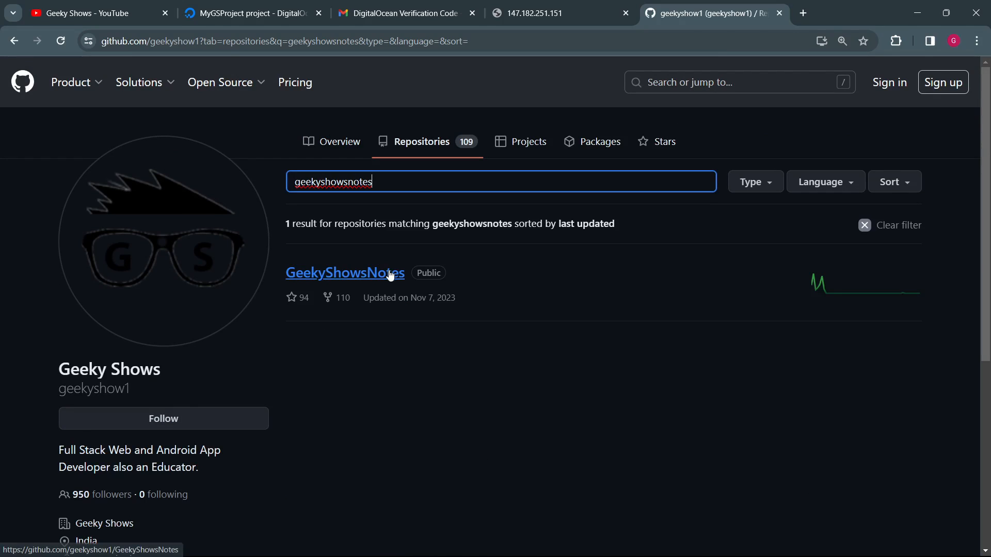
pyautogui.click(389, 272)
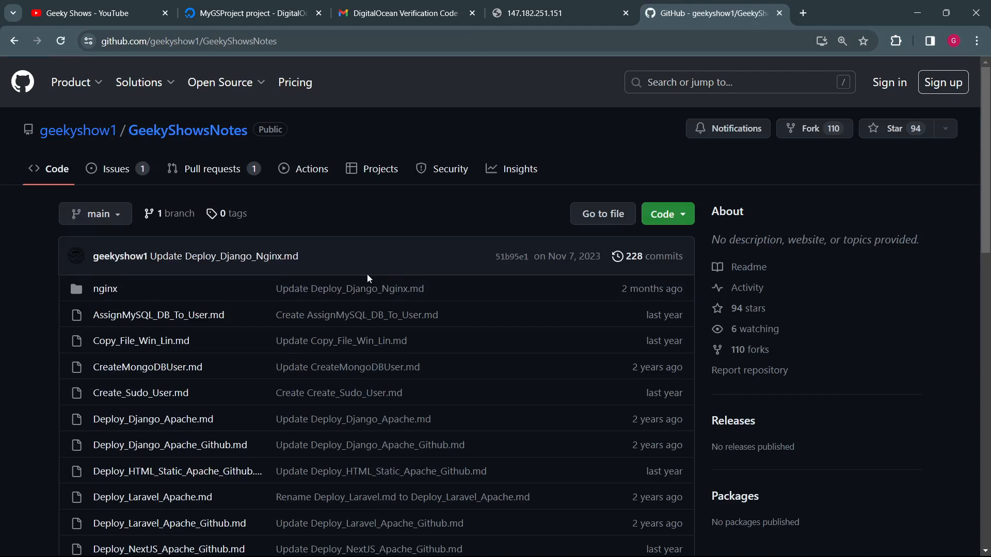
# Step: Open LEMP_Stack_Installation.md from the repository's nginx folder
pyautogui.click(102, 289)
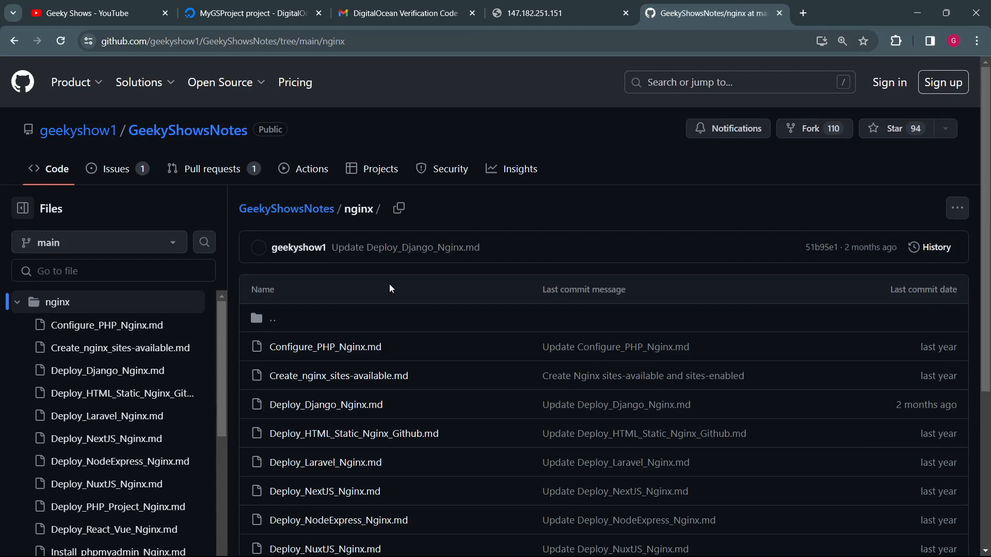
pyautogui.scroll(-4, 389, 288)
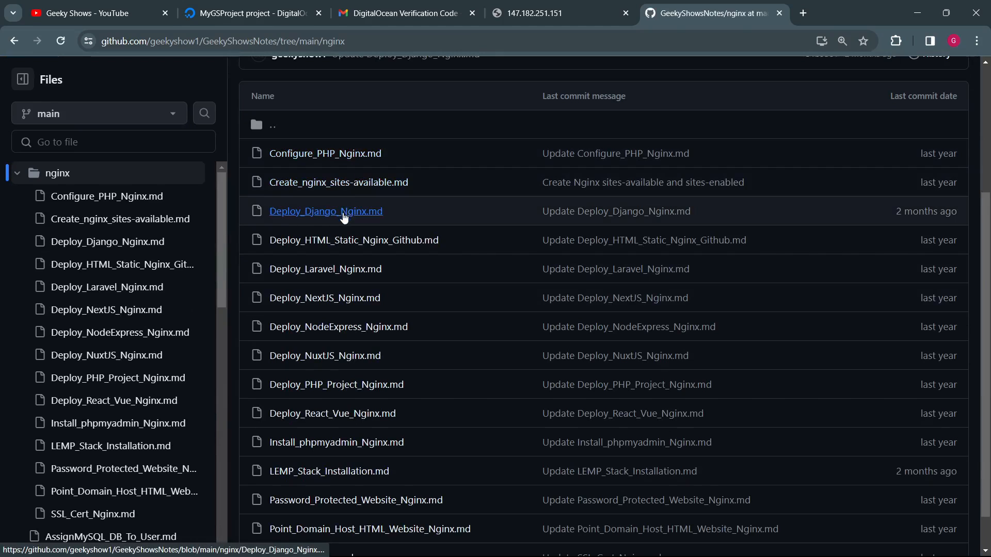
pyautogui.scroll(-2, 338, 341)
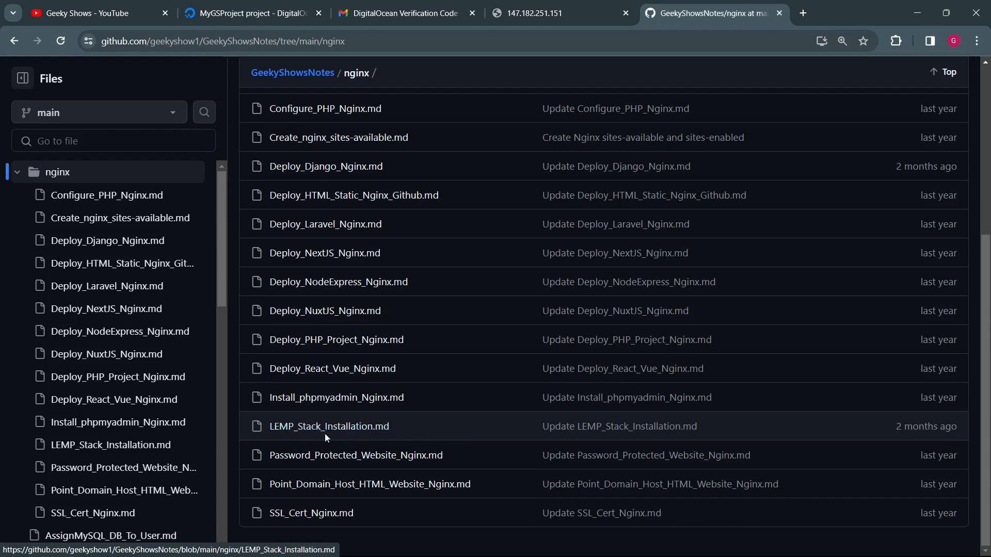
pyautogui.click(312, 425)
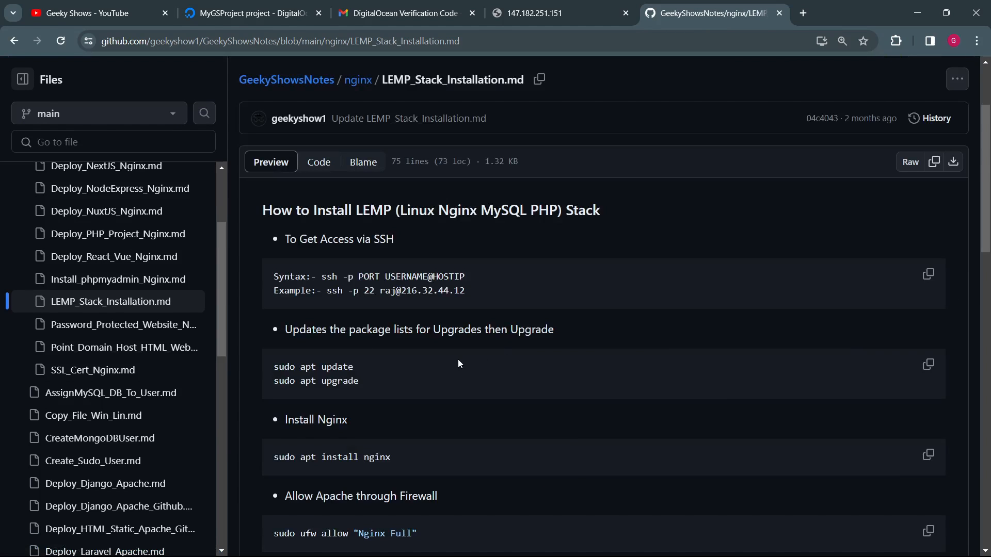
# Step: Review the guide's SSH access syntax and copy apt update from the package update commands, leaving out sudo
pyautogui.moveTo(339, 272); pyautogui.dragTo(448, 295)
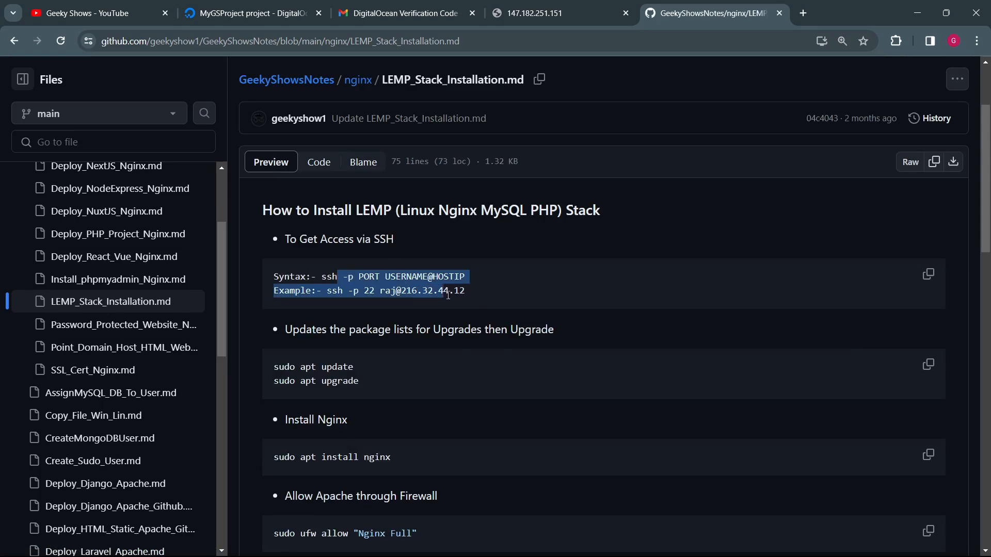
pyautogui.scroll(-2, 478, 299)
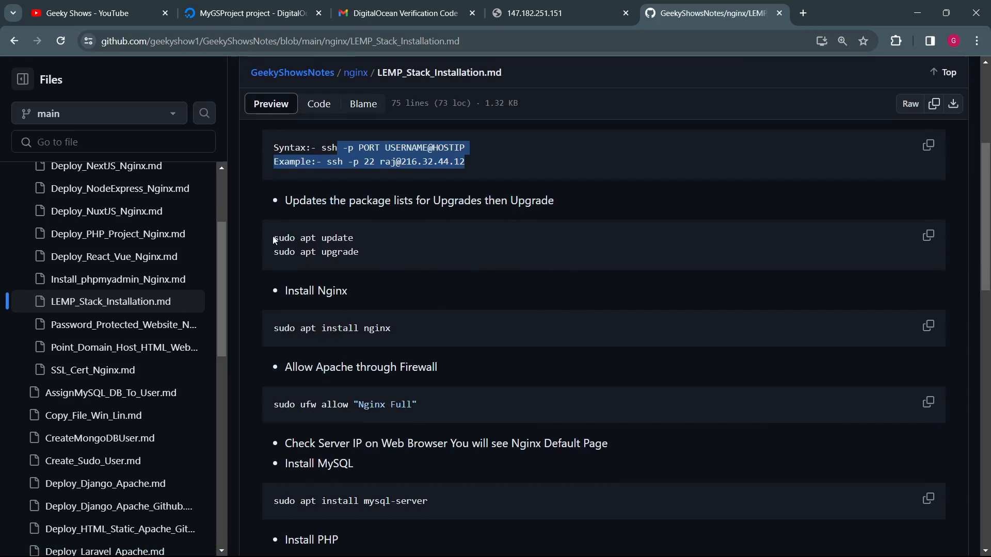
pyautogui.moveTo(274, 241); pyautogui.dragTo(361, 247)
pyautogui.hotkey('ctrl', 'c')
pyautogui.click(355, 253)
pyautogui.click(309, 238)
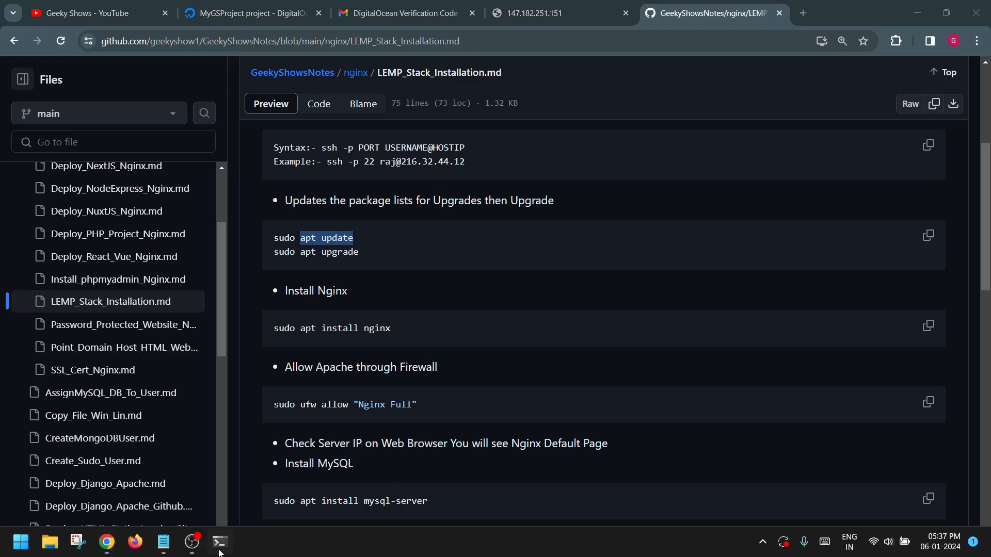
# Step: Switch to the SSH terminal, erase the pending apt install nginx command and clear the screen
pyautogui.click(235, 490)
pyautogui.press('BackSpace')
pyautogui.press('BackSpace')
pyautogui.press('BackSpace')
pyautogui.press('BackSpace')
pyautogui.press('BackSpace')
pyautogui.press('BackSpace')
pyautogui.press('BackSpace')
pyautogui.press('BackSpace')
pyautogui.press('BackSpace')
pyautogui.press('BackSpace')
pyautogui.press('BackSpace')
pyautogui.press('BackSpace')
pyautogui.press('BackSpace')
pyautogui.press('BackSpace')
pyautogui.press('BackSpace')
pyautogui.press('BackSpace')
pyautogui.press('BackSpace')
pyautogui.press('BackSpace')
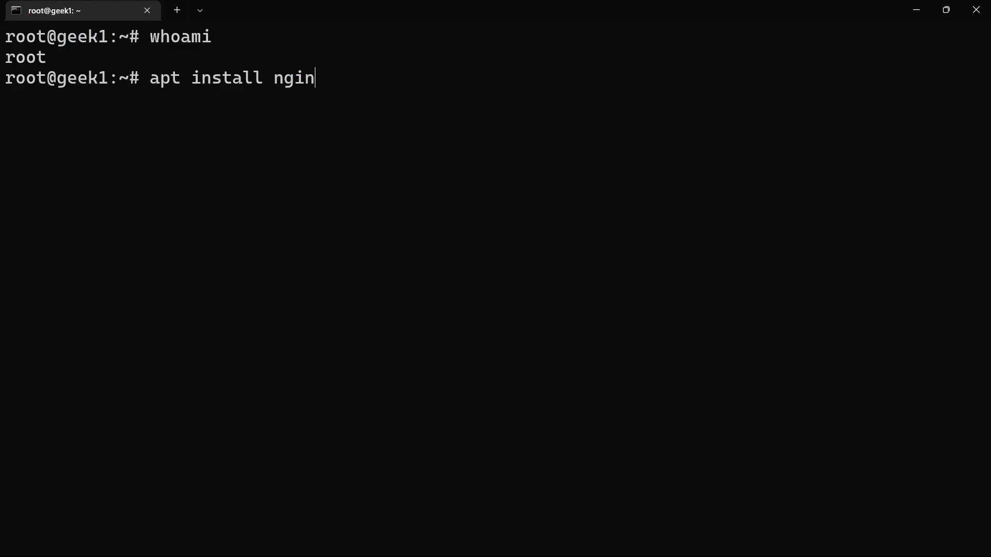
pyautogui.press('Return')
pyautogui.write('clear')
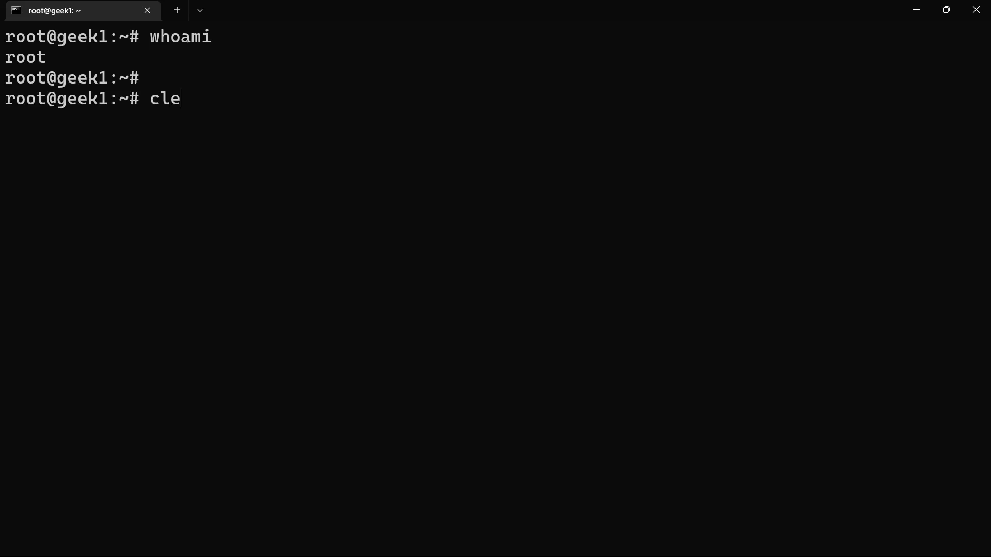
pyautogui.press('Return')
# Step: Paste the copied apt update command at geek1's root prompt and run it
pyautogui.hotkey('ctrl', 'v')
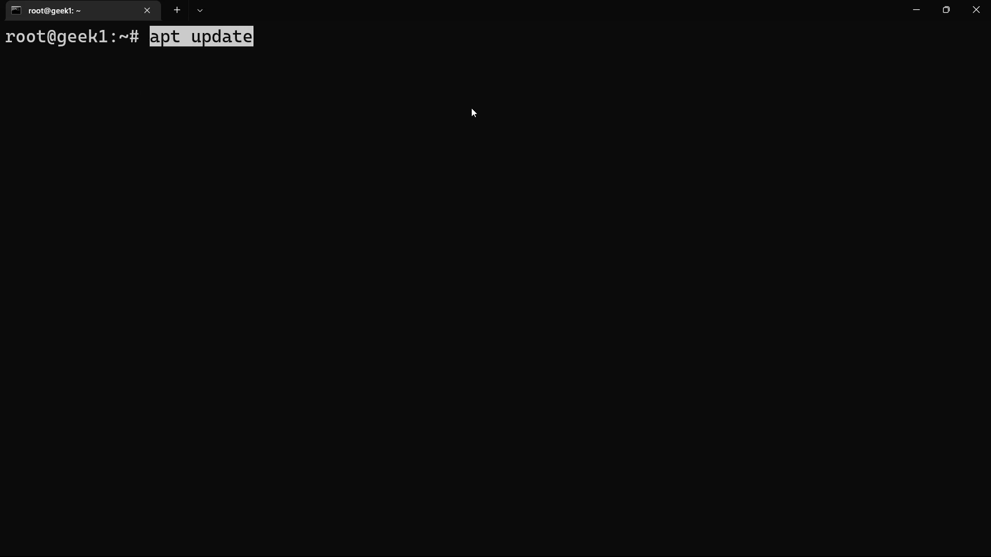
pyautogui.press('Right')
pyautogui.press('Return')
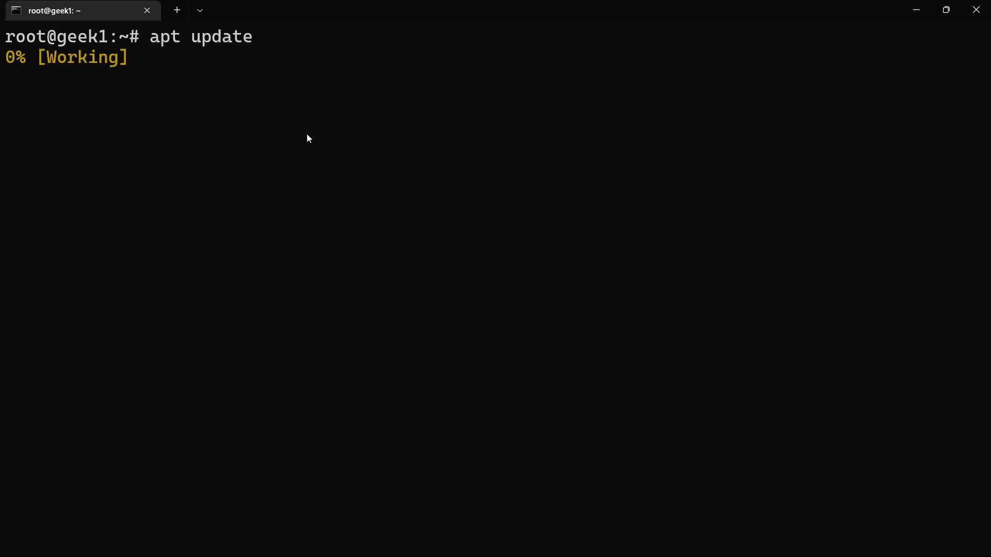
# Step: Switch to Chrome and review the LEMP guide's commands for installing Nginx, allowing it through the firewall, and installing MySQL and PHP
pyautogui.click(109, 543)
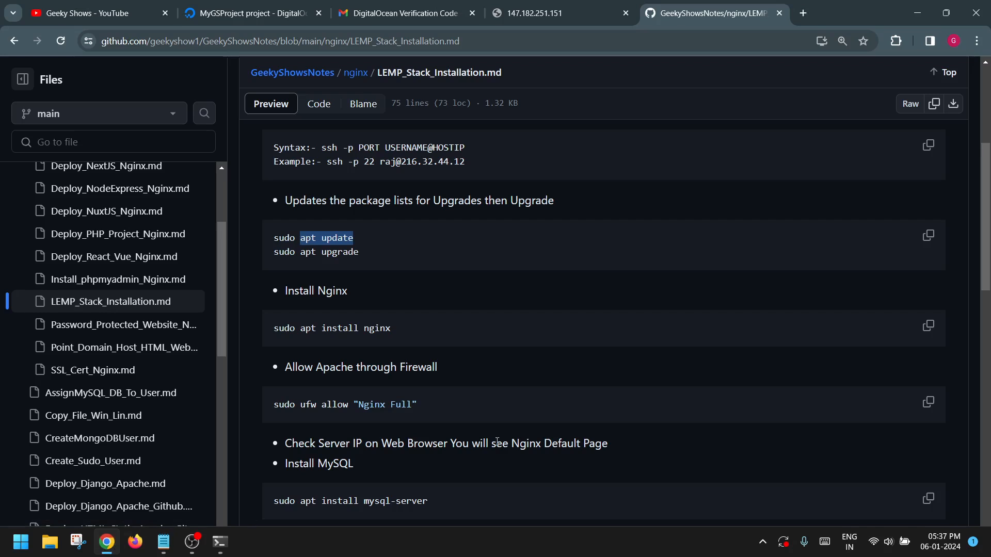
pyautogui.click(435, 380)
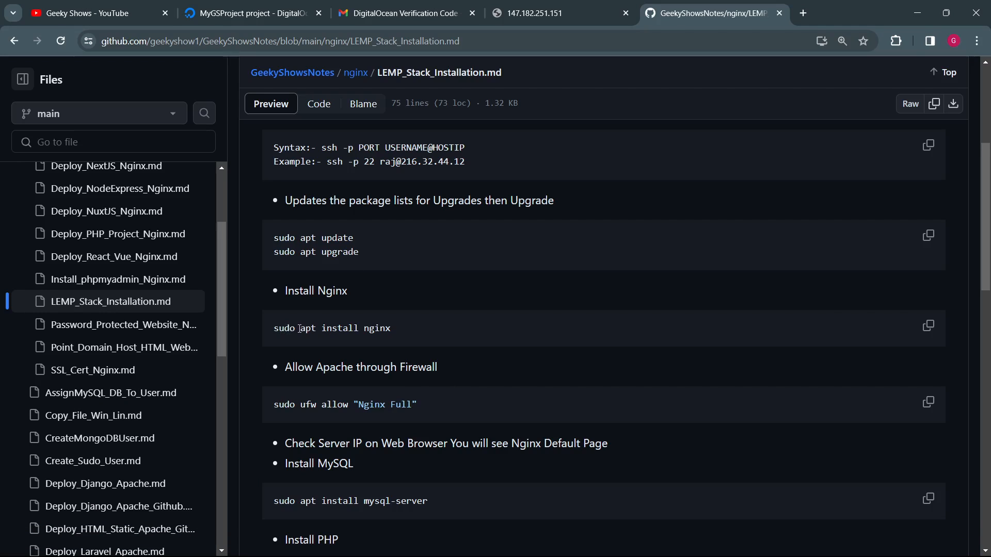
pyautogui.moveTo(301, 328); pyautogui.dragTo(413, 337)
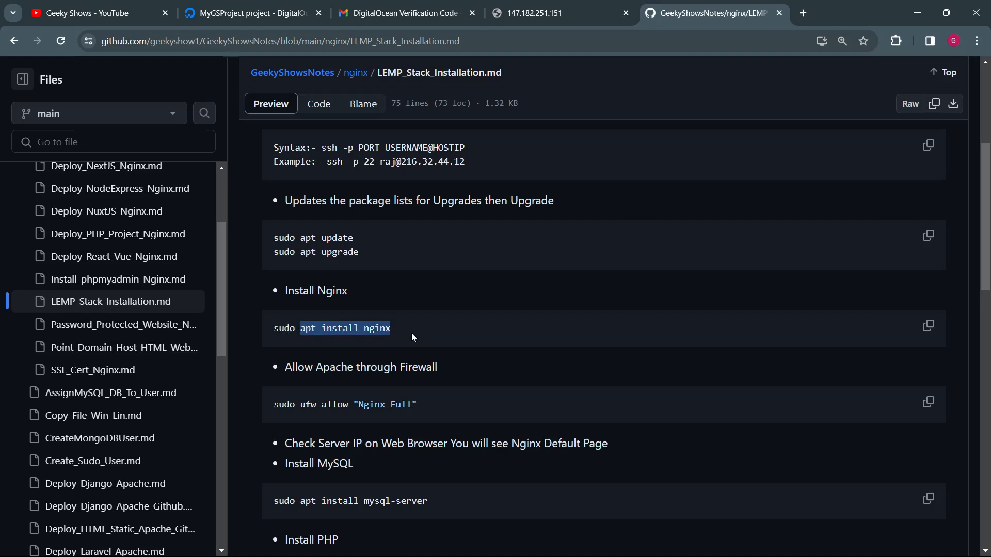
pyautogui.click(451, 340)
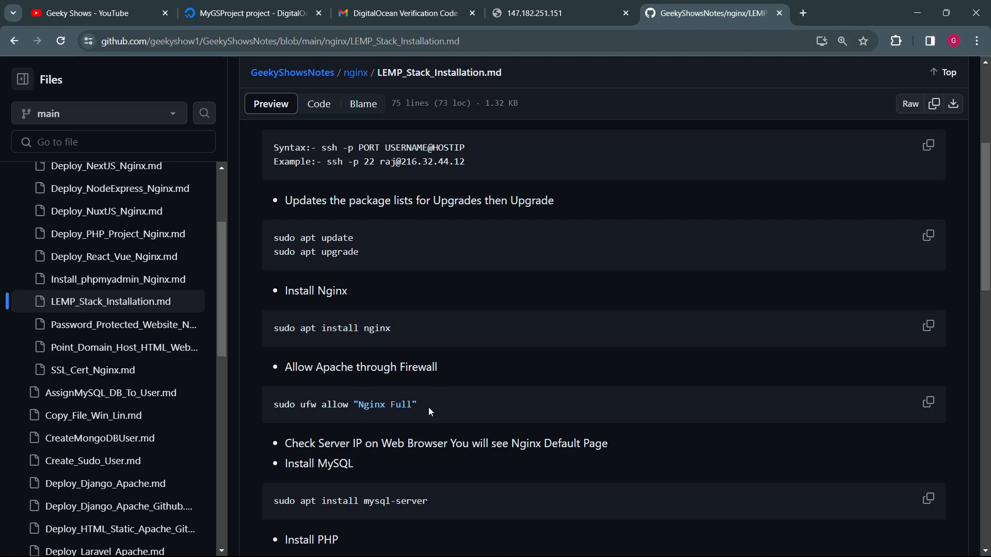
pyautogui.moveTo(369, 368); pyautogui.dragTo(444, 415)
pyautogui.click(447, 420)
pyautogui.scroll(-8, 419, 422)
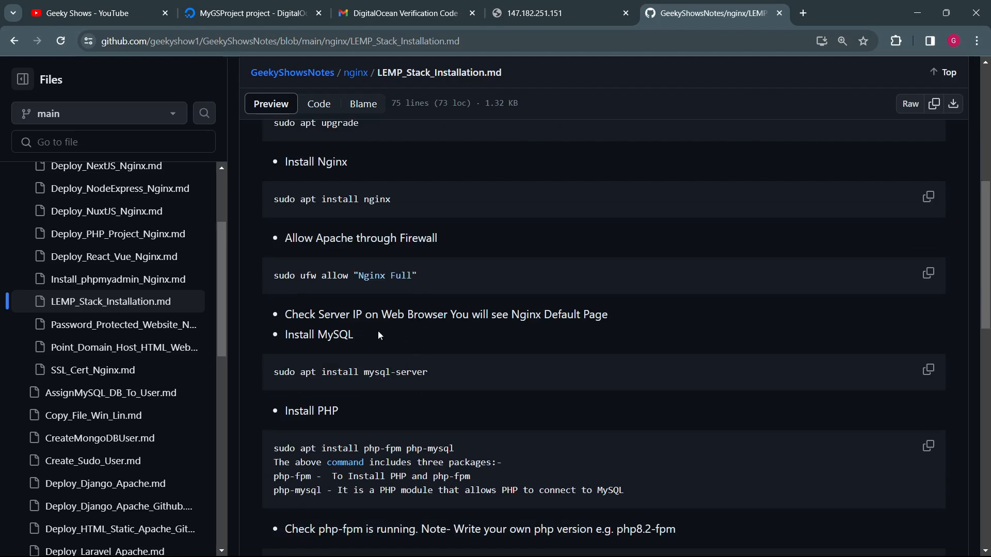
# Step: Find the Install Nginx section of the LEMP guide and copy apt install nginx, leaving out sudo
pyautogui.scroll(12, 369, 448)
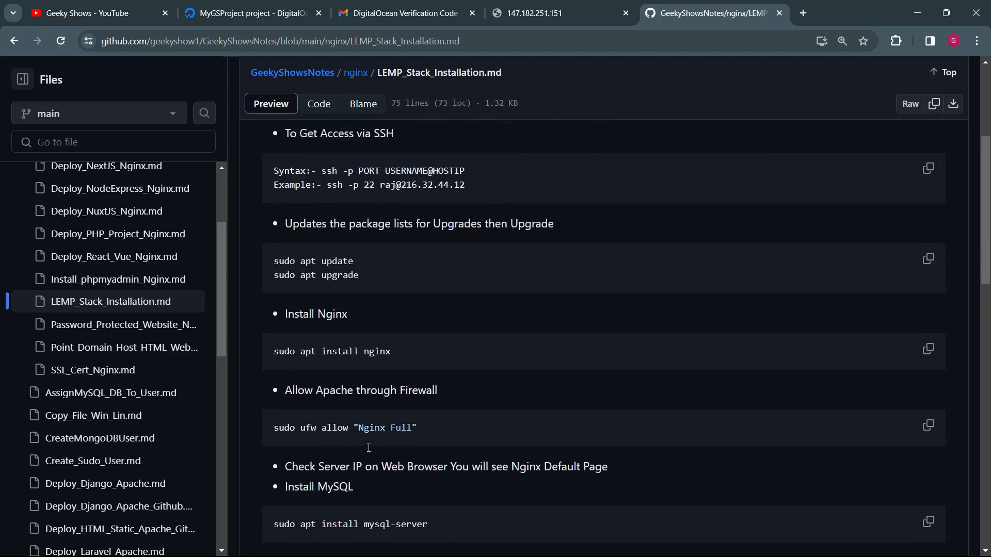
pyautogui.scroll(-4, 397, 370)
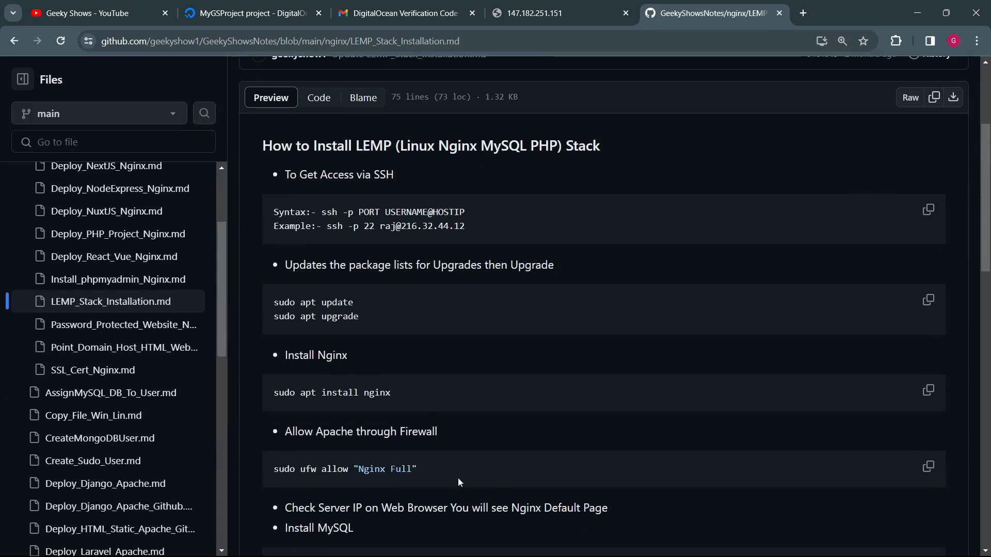
pyautogui.moveTo(274, 299); pyautogui.dragTo(392, 419)
pyautogui.click(484, 412)
pyautogui.moveTo(302, 393); pyautogui.dragTo(412, 401)
pyautogui.hotkey('ctrl', 'c')
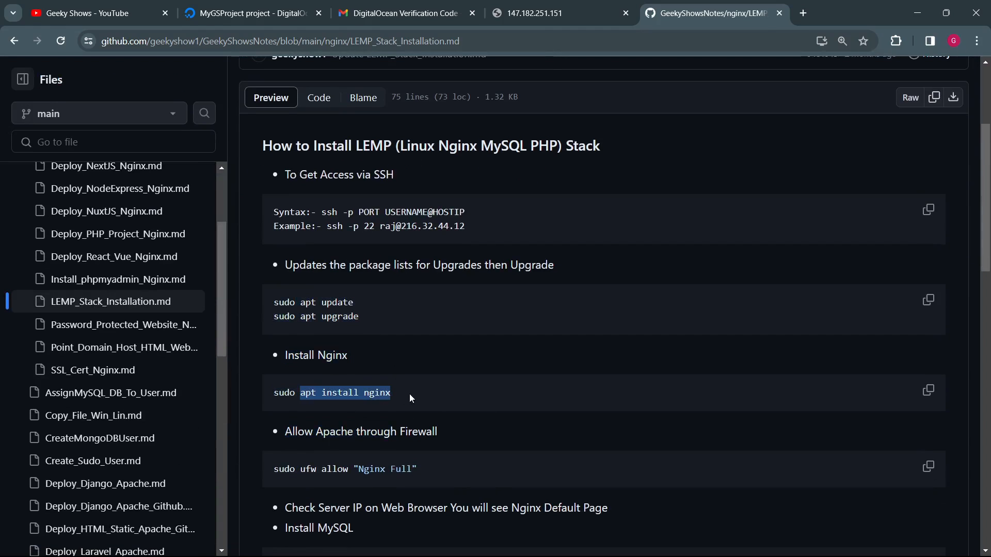
# Step: Switch to the SSH terminal, run the copied apt install nginx command and accept the installation with Y
pyautogui.hotkey('alt', 'Tab')
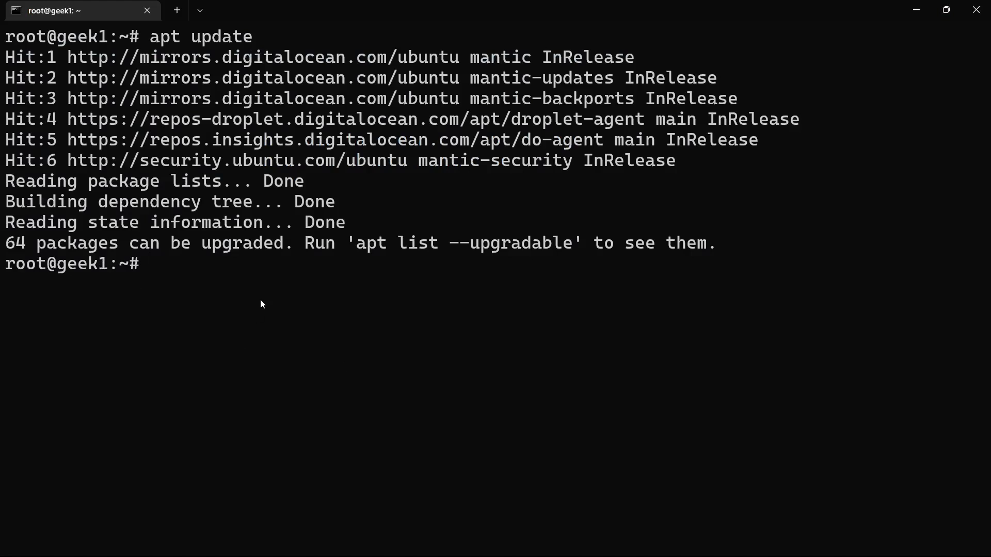
pyautogui.rightClick(261, 303)
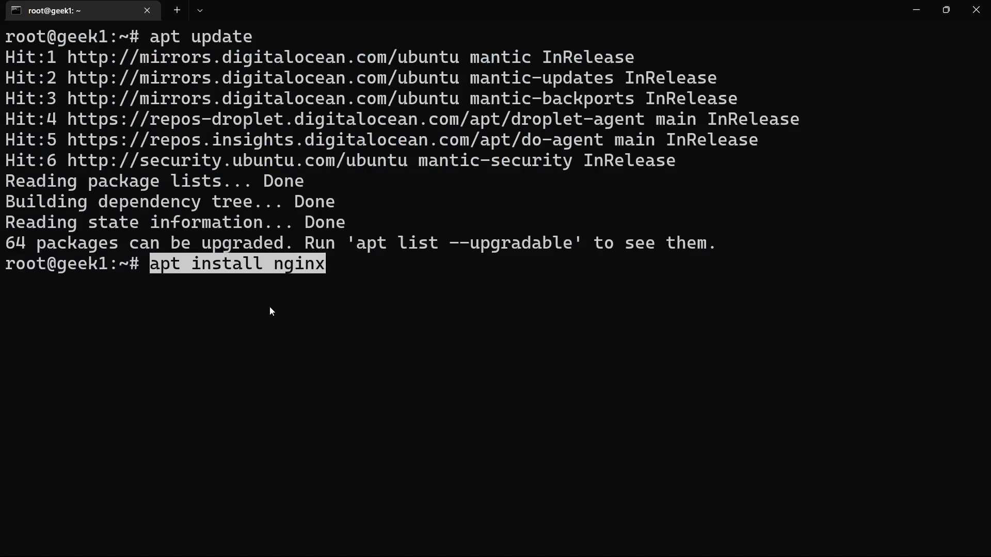
pyautogui.press('Return')
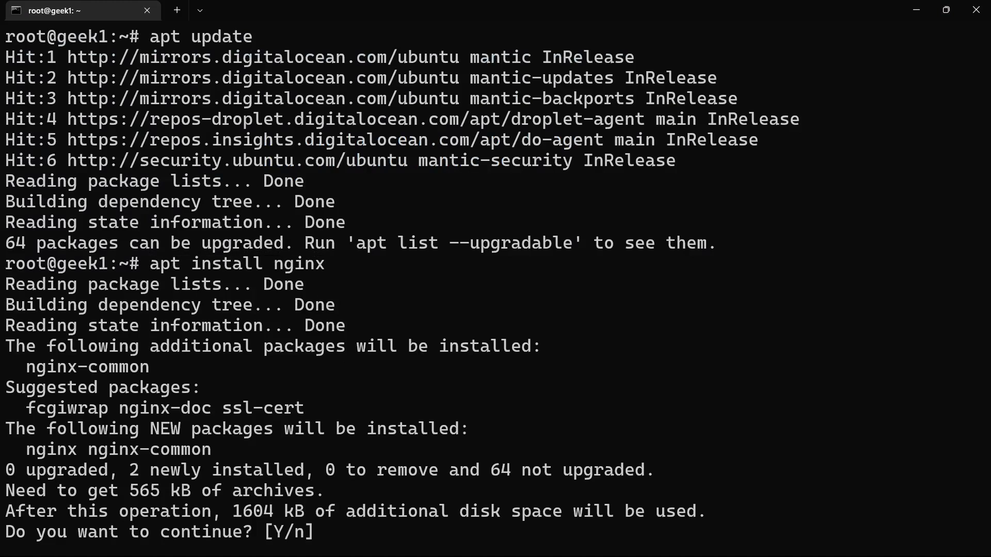
pyautogui.write('Y')
pyautogui.press('Return')
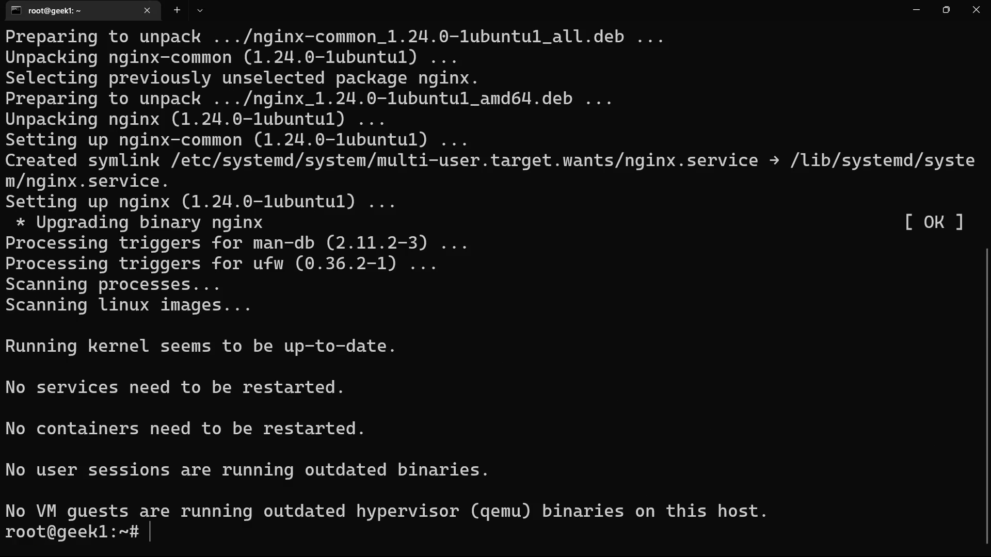
# Step: Clear the terminal and try to query the Nginx version with nginx --version
pyautogui.write('cls')
pyautogui.press('Return')
pyautogui.write('nginx ')
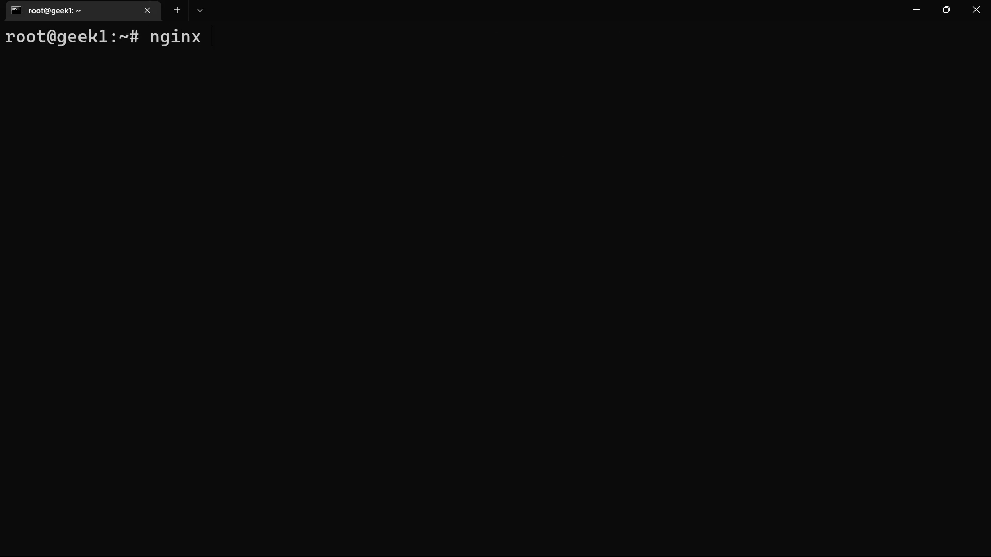
pyautogui.write('--version')
pyautogui.press('Return')
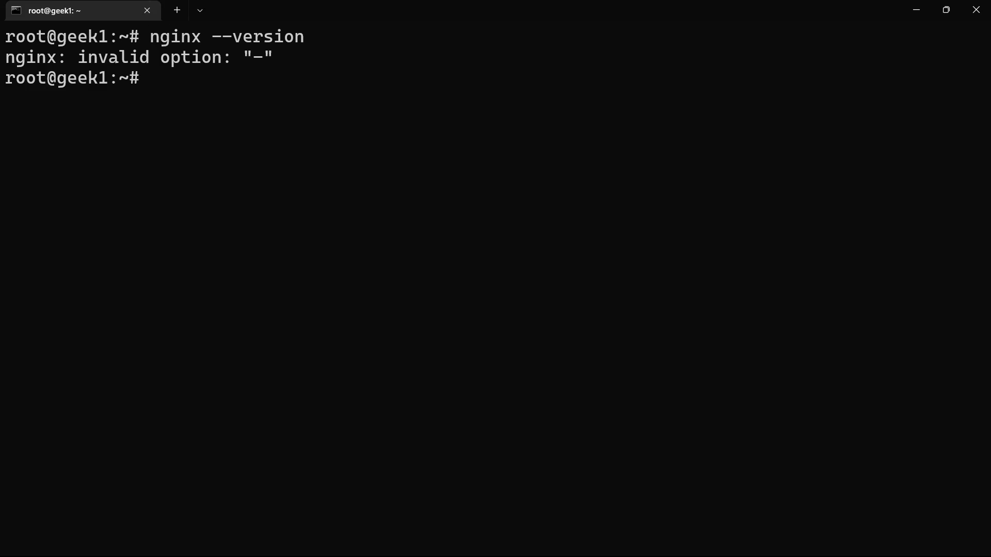
# Step: Recall the version command, reduce its option to a single dash and run nginx -version
pyautogui.press('Up')
pyautogui.press('Left')
pyautogui.press('Left')
pyautogui.press('Left')
pyautogui.press('Left')
pyautogui.press('Left')
pyautogui.press('Left')
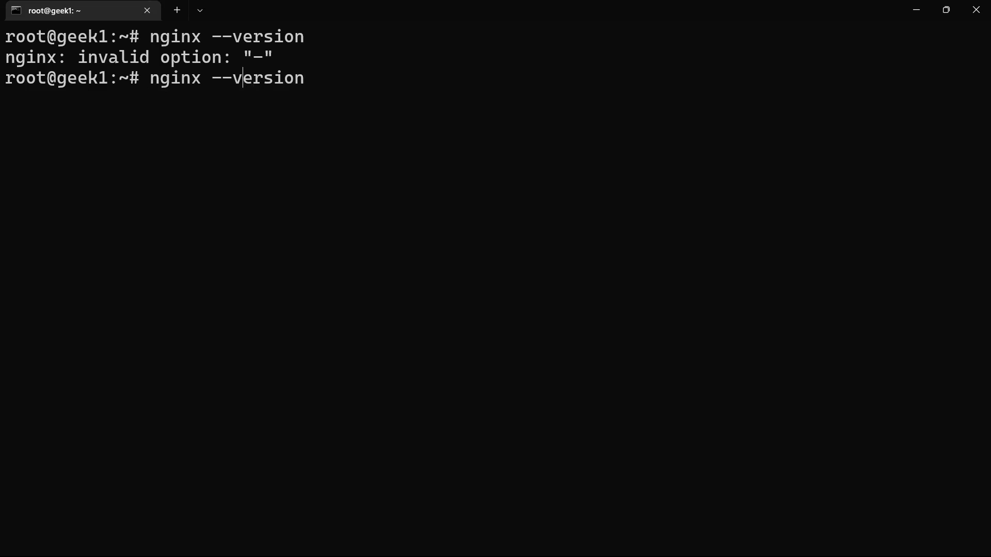
pyautogui.press('BackSpace')
pyautogui.press('Return')
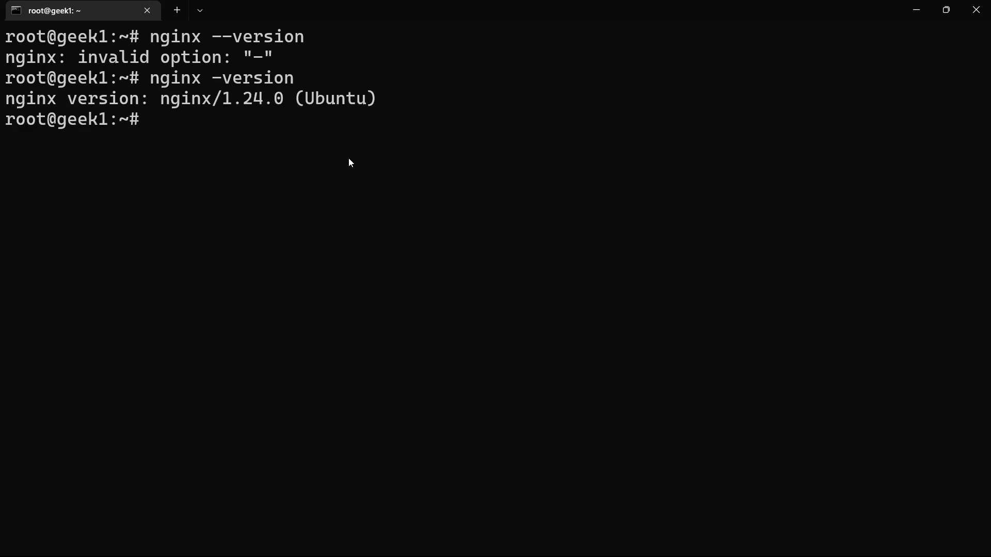
# Step: Check the Nginx service with service nginx status, and exit the status output
pyautogui.write('service nginx status')
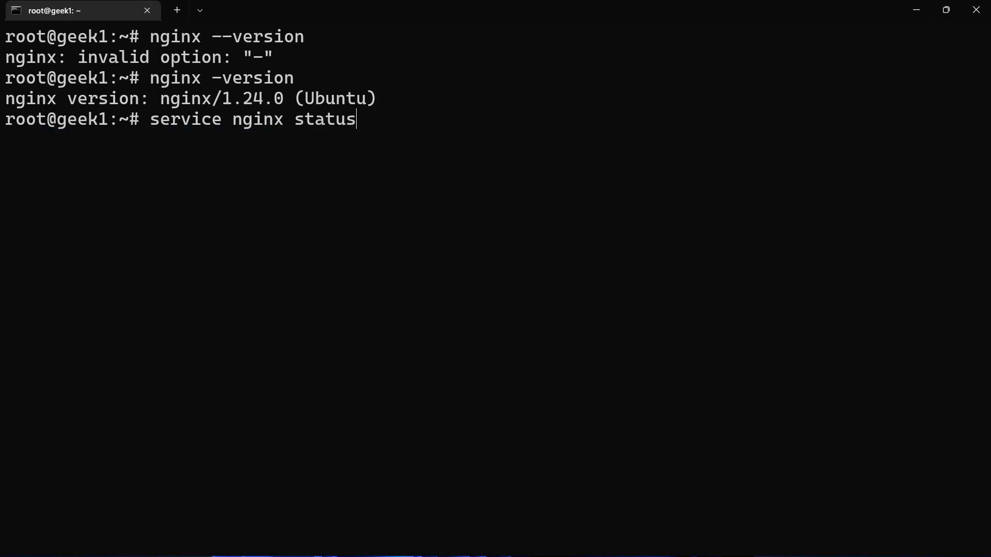
pyautogui.press('Return')
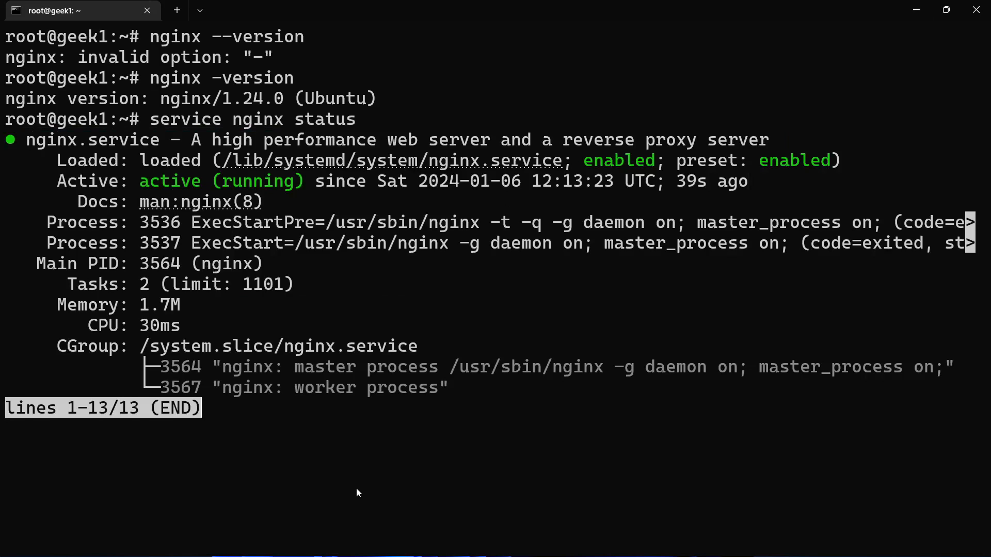
pyautogui.hotkey('ctrl', 'c')
pyautogui.hotkey('ctrl', 'c')
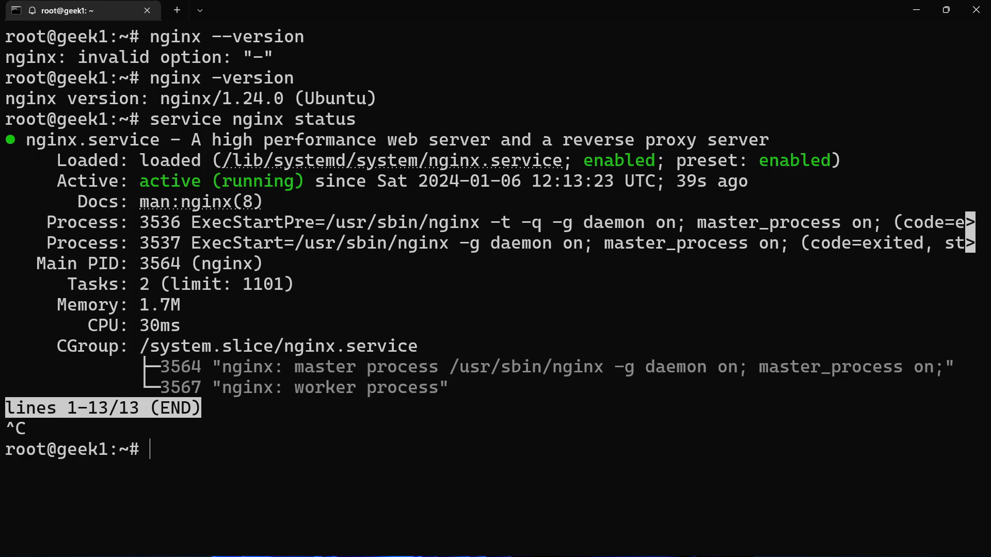
# Step: Clear the terminal screen with the clear command
pyautogui.write('cls')
pyautogui.press('Return')
pyautogui.write('clear')
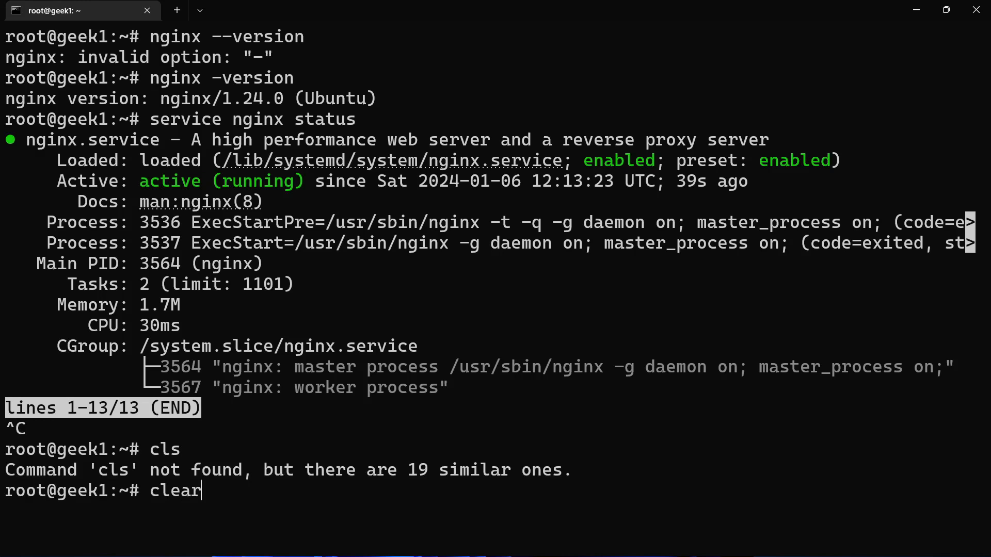
pyautogui.press('Return')
# Step: Switch to Chrome, reload the server page at 147.182.251.151 and check whether the default Nginx page loads
pyautogui.click(107, 542)
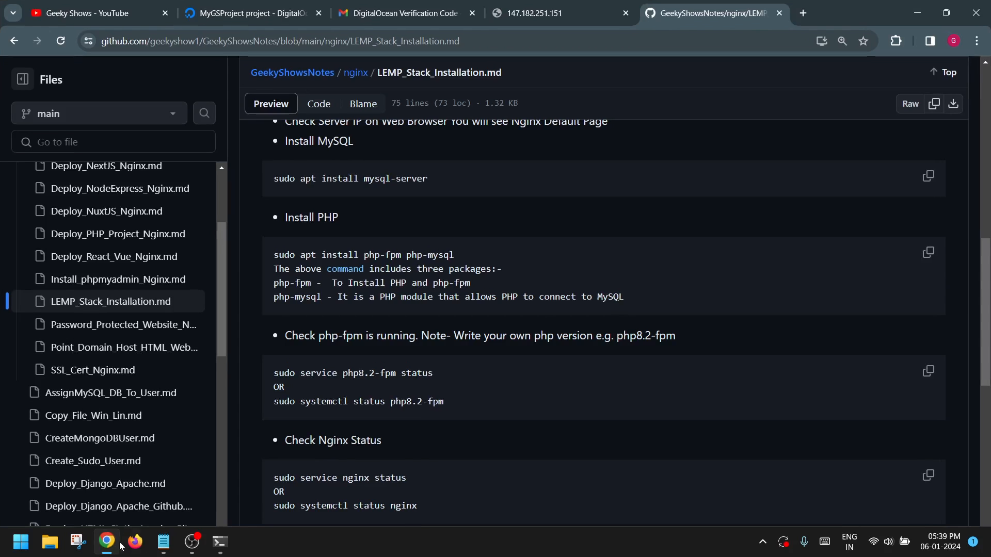
pyautogui.click(596, 14)
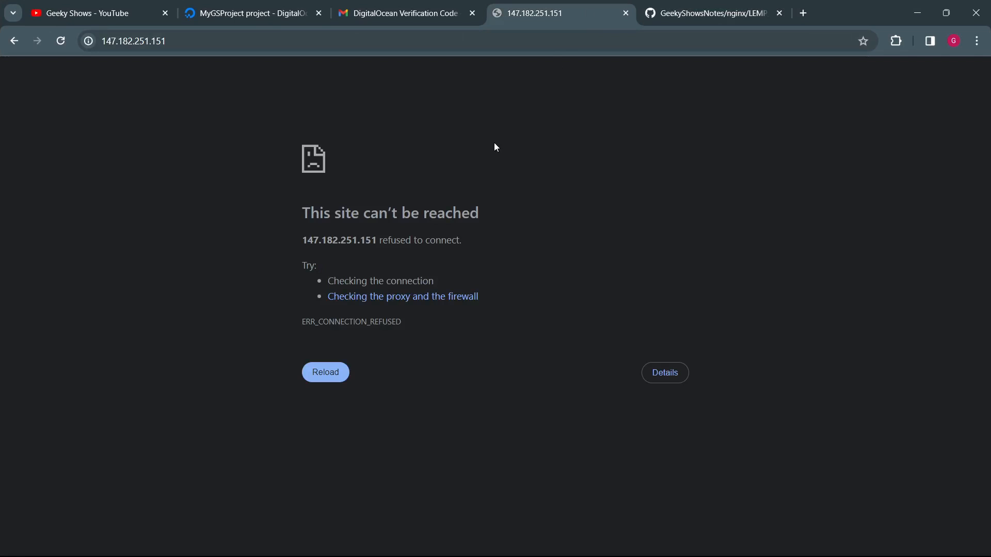
pyautogui.press('F5')
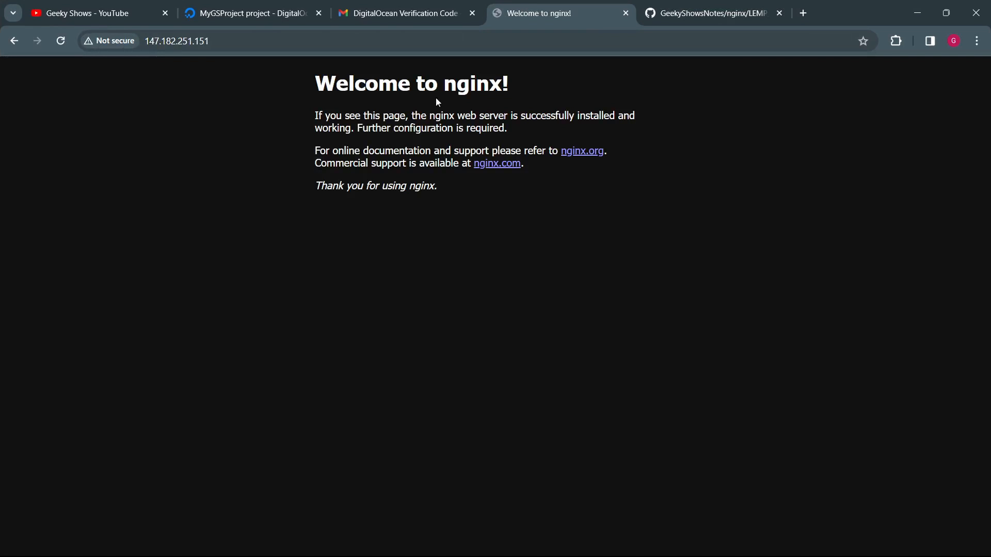
pyautogui.moveTo(398, 85); pyautogui.dragTo(409, 204)
pyautogui.click(409, 204)
pyautogui.click(240, 41)
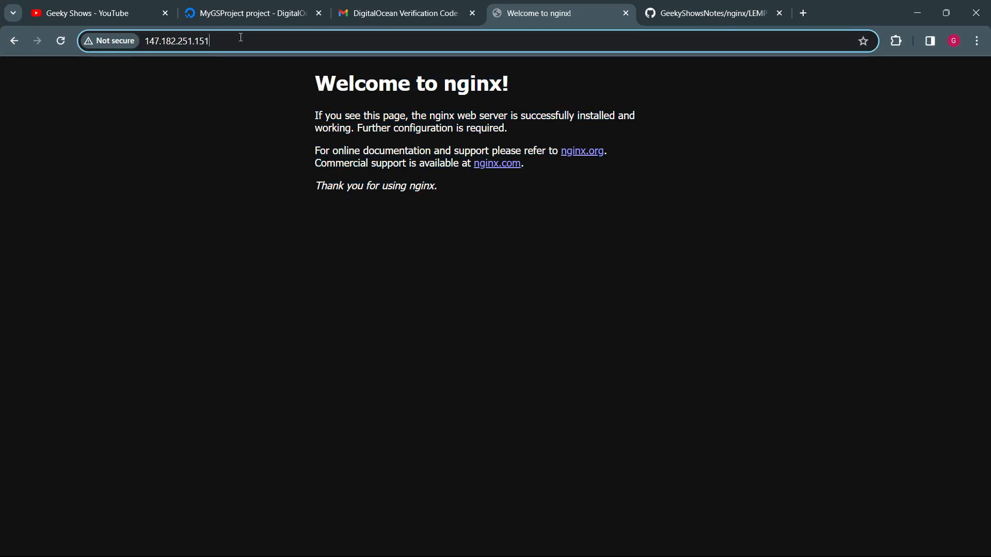
pyautogui.click(275, 150)
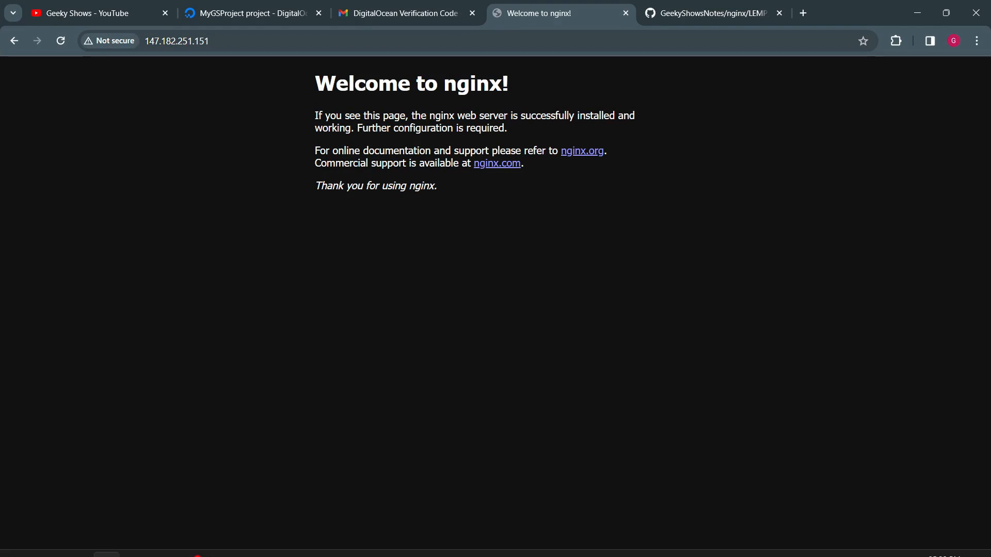
# Step: Switch to the SSH terminal and list root's home directory with ls, including hidden files with ls -a
pyautogui.click(220, 551)
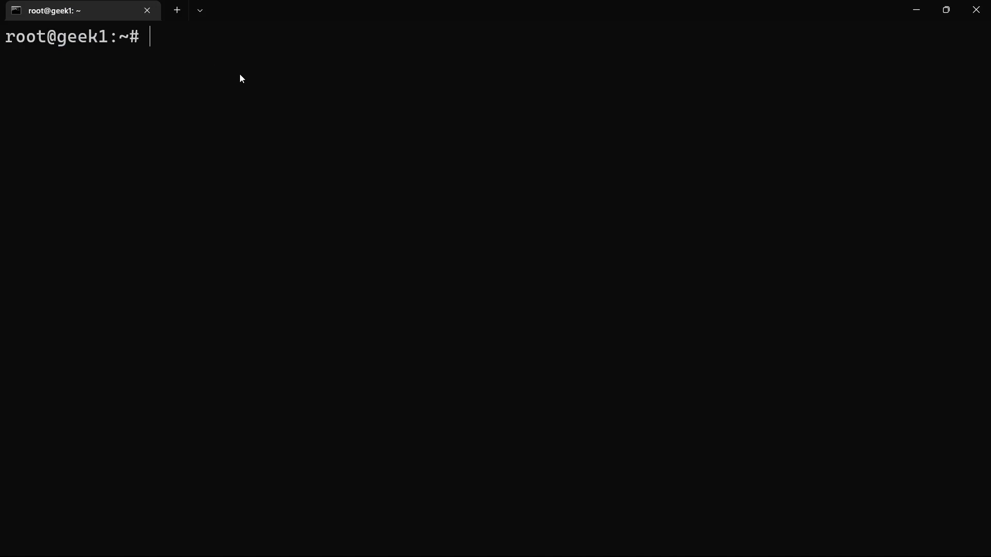
pyautogui.write('ls')
pyautogui.press('Return')
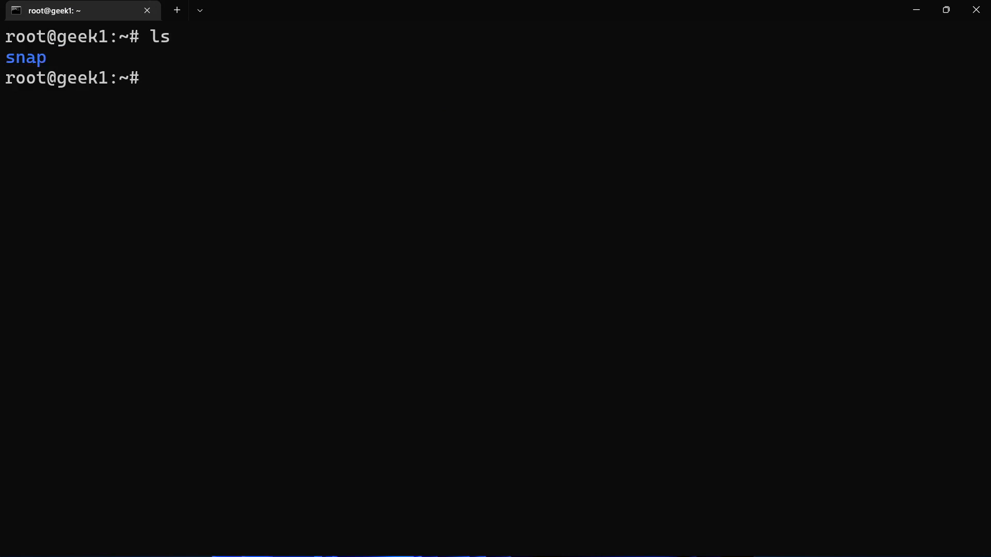
pyautogui.write('ls -a')
pyautogui.press('Return')
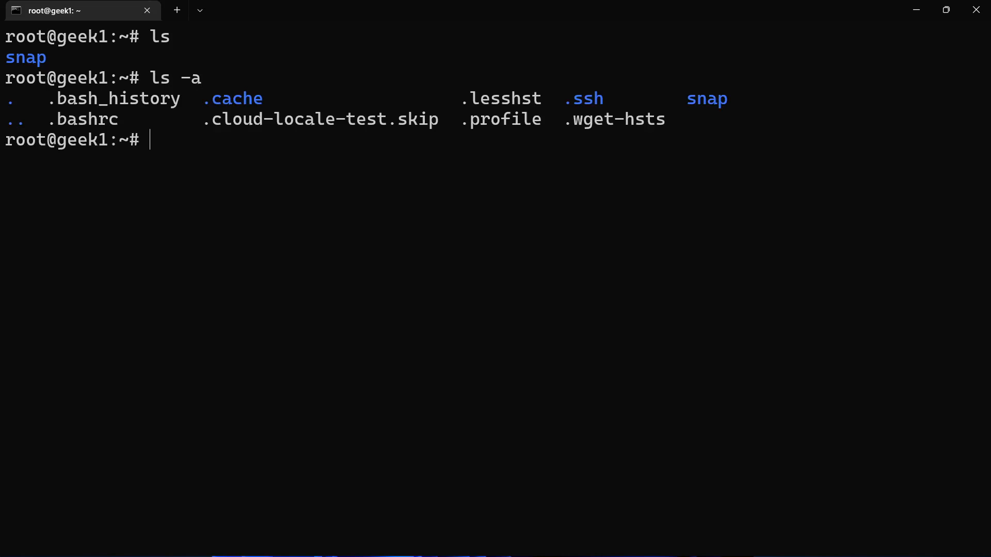
# Step: Change to the filesystem root directory / and list its folders
pyautogui.write('cd /')
pyautogui.press('Return')
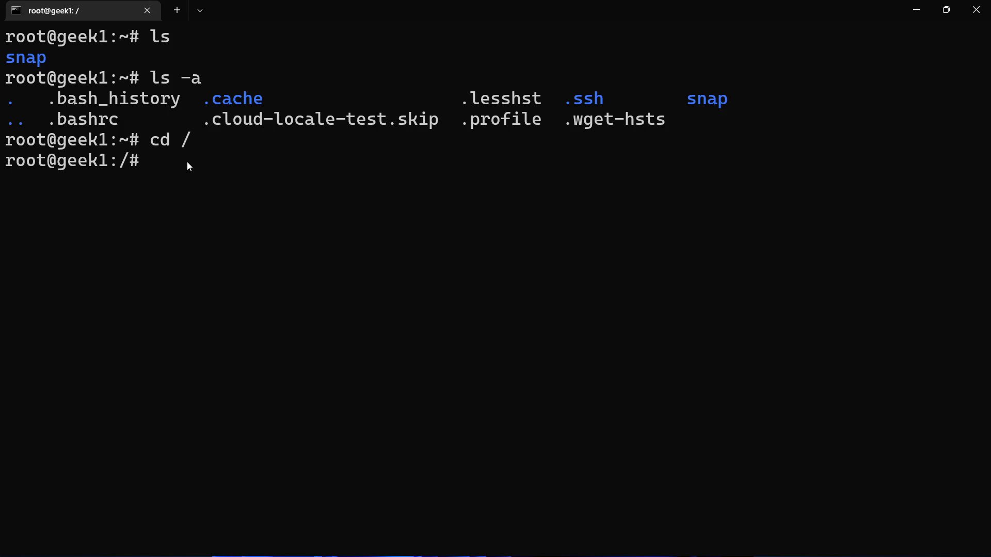
pyautogui.write('ls')
pyautogui.press('Return')
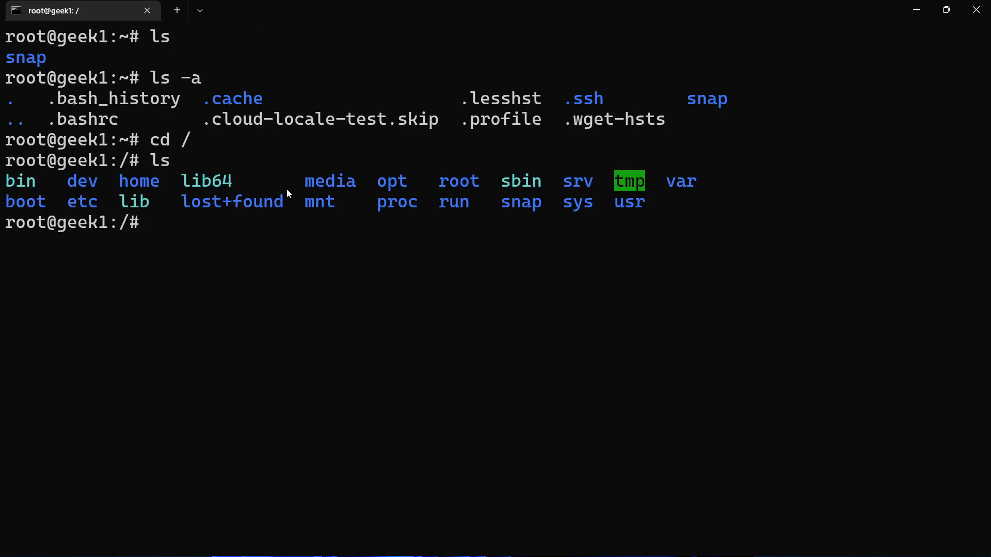
pyautogui.moveTo(31, 180); pyautogui.dragTo(604, 209)
pyautogui.rightClick(605, 209)
# Step: Change into the etc directory, list its contents and look for the nginx folder
pyautogui.write('cd etc')
pyautogui.press('Return')
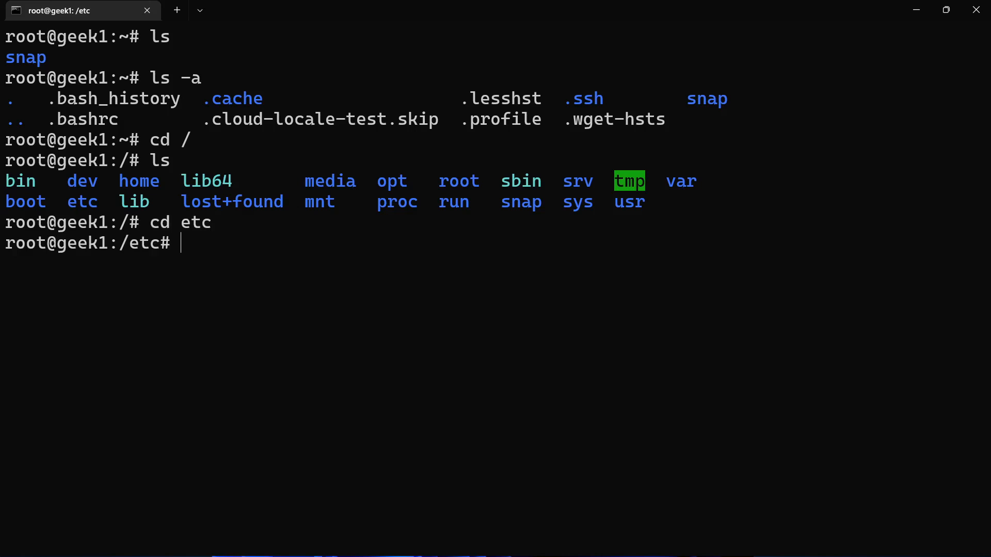
pyautogui.write('ls')
pyautogui.press('Return')
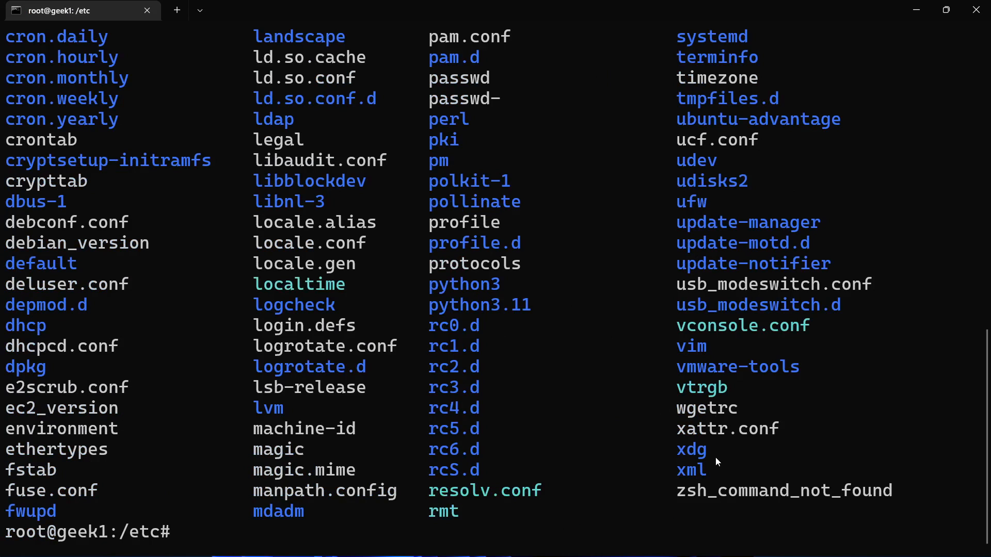
pyautogui.scroll(5, 355, 415)
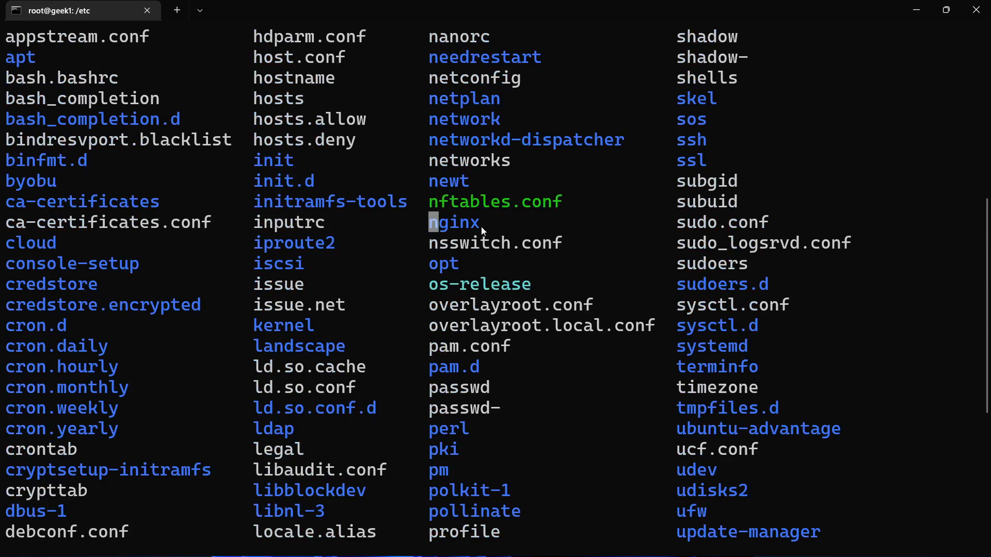
# Step: Change into the nginx folder and list its contents, examining the sites-enabled and sites-available folders
pyautogui.write('cd nginx')
pyautogui.press('Return')
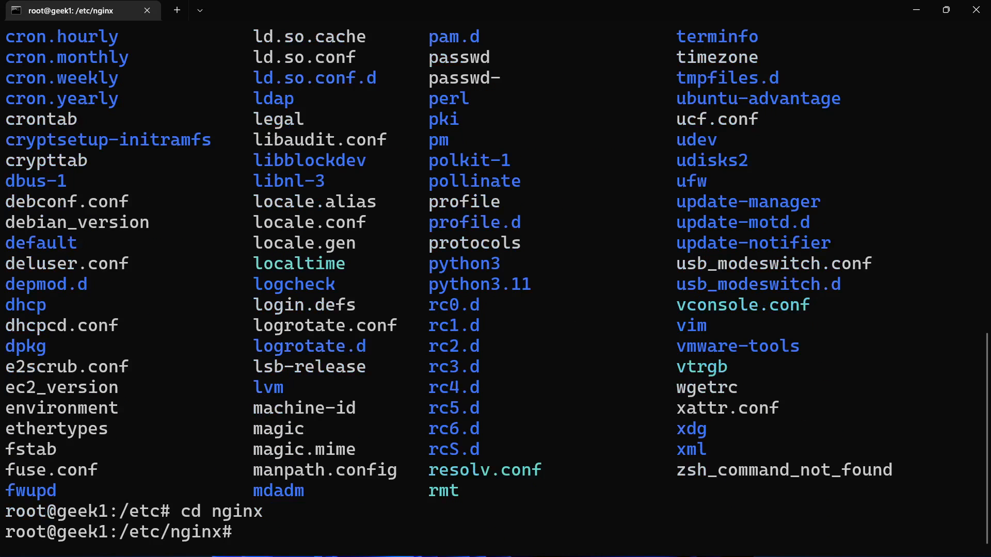
pyautogui.write('ls')
pyautogui.press('Return')
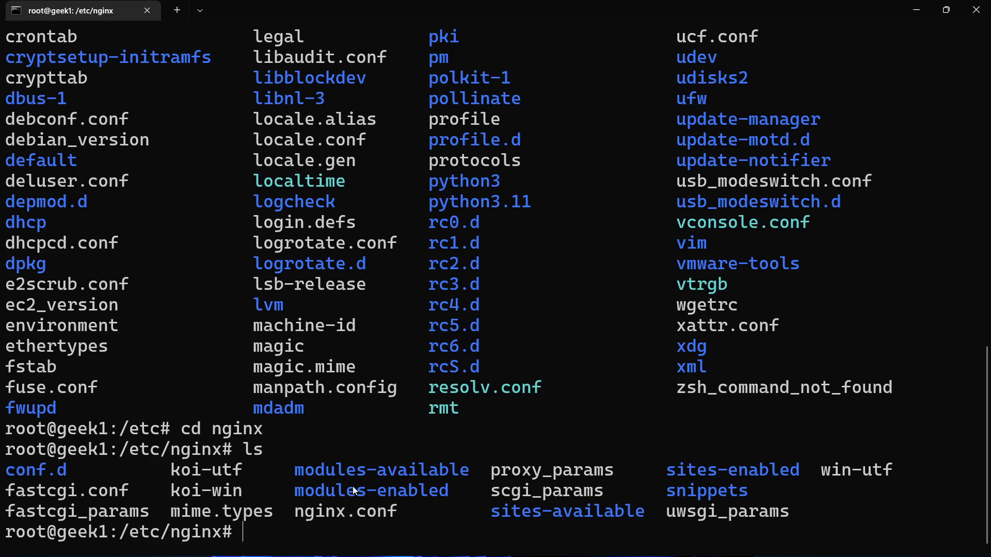
pyautogui.moveTo(688, 472); pyautogui.dragTo(765, 470)
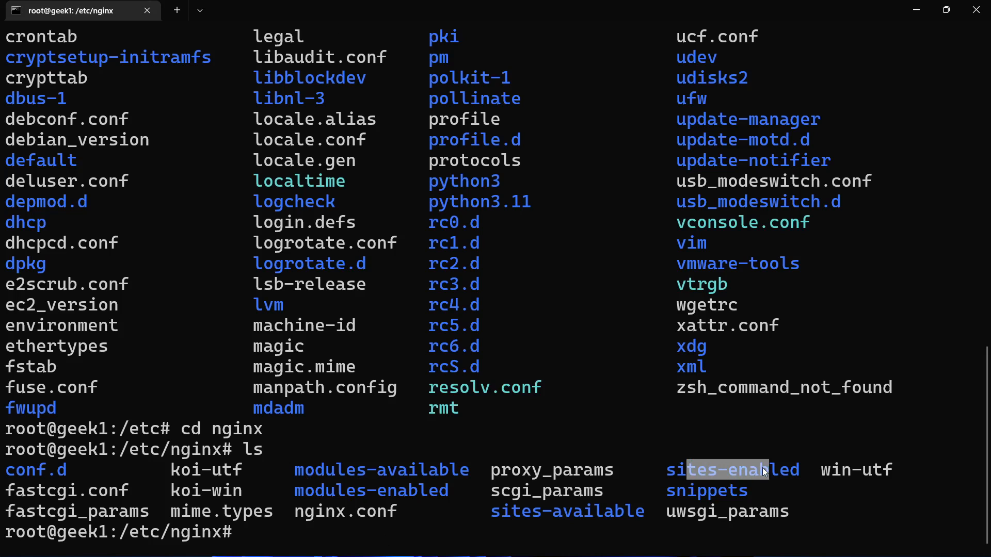
pyautogui.moveTo(522, 509); pyautogui.dragTo(646, 510)
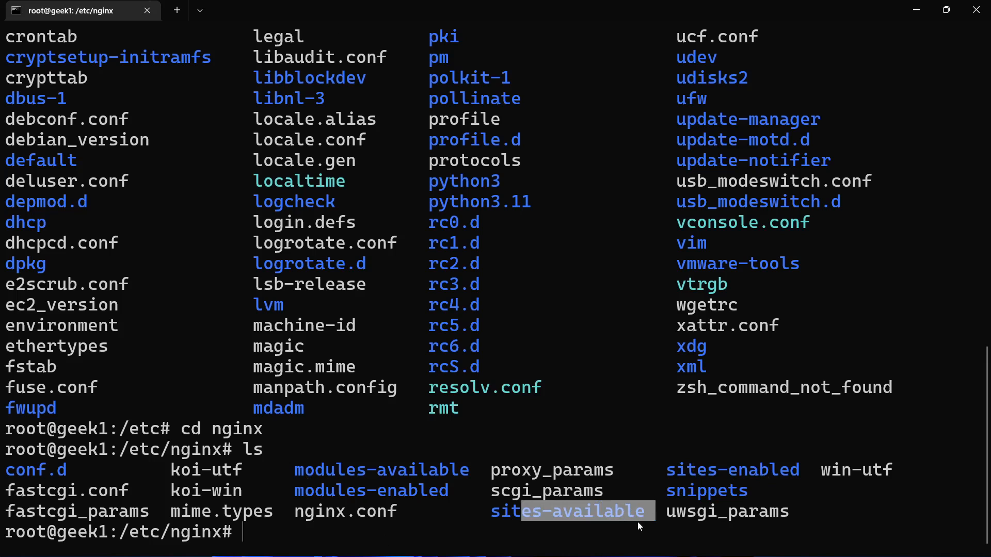
# Step: Move up two levels from the nginx folder to the filesystem root / and clear the terminal
pyautogui.write('cd ')
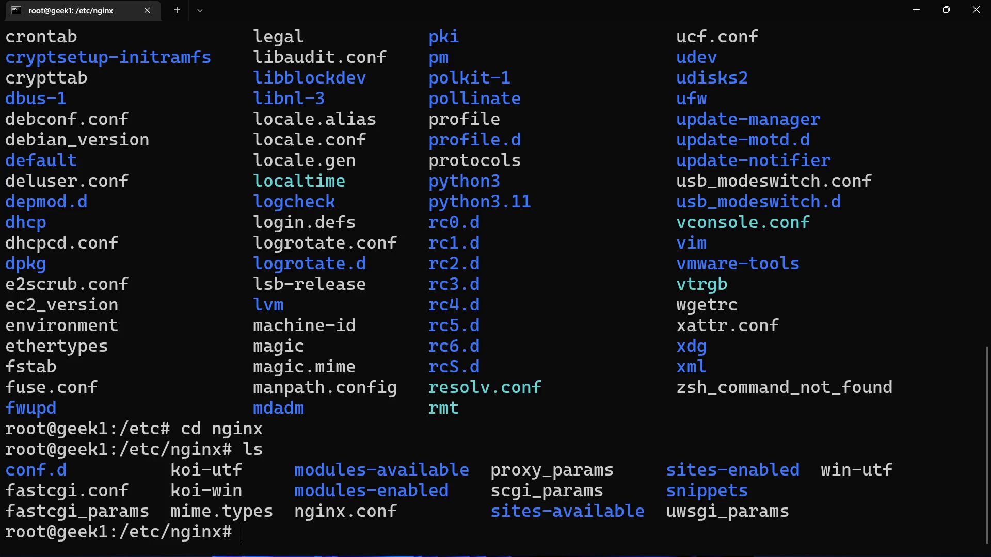
pyautogui.write('..')
pyautogui.press('Return')
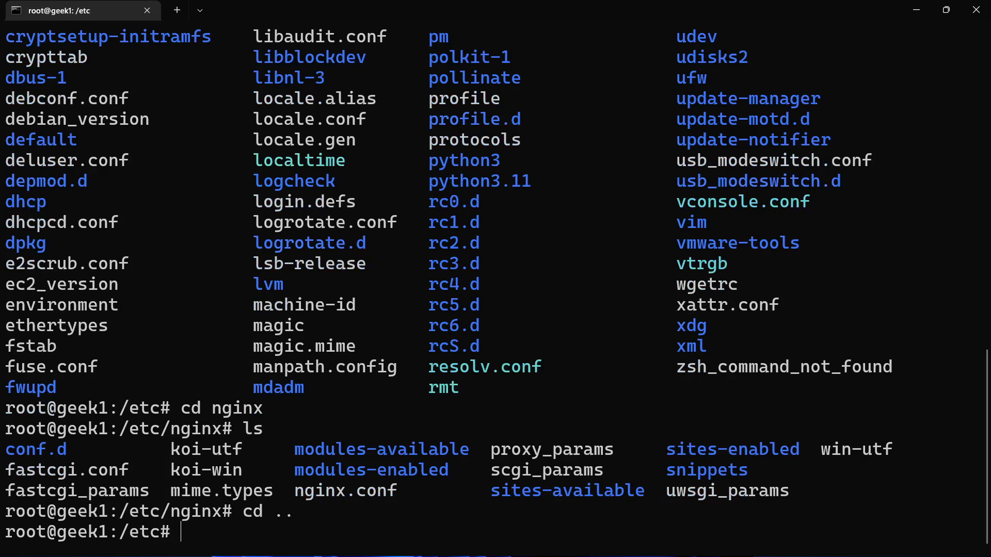
pyautogui.write('cd ..')
pyautogui.press('Return')
pyautogui.write('cd www')
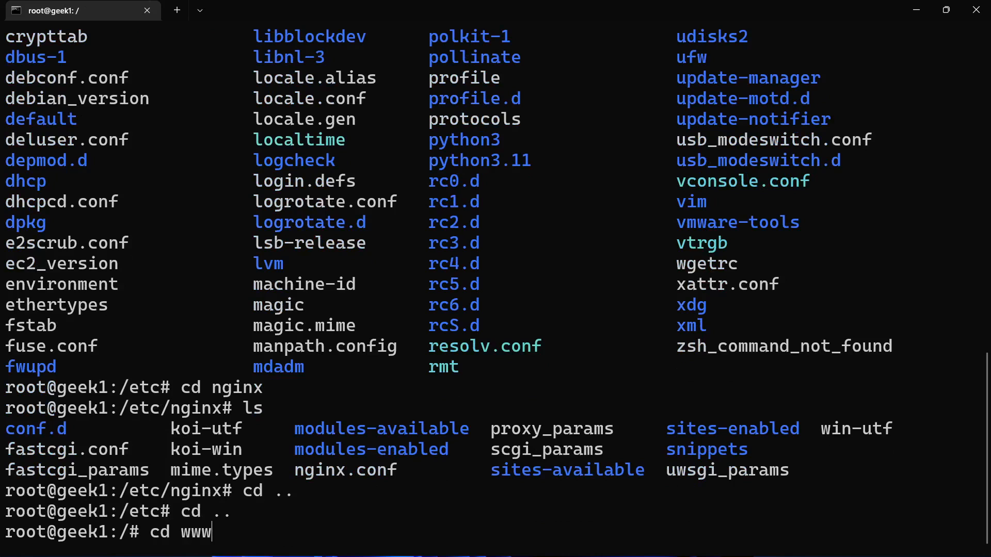
pyautogui.press('BackSpace')
pyautogui.press('BackSpace')
pyautogui.press('BackSpace')
pyautogui.press('BackSpace')
pyautogui.press('BackSpace')
pyautogui.press('BackSpace')
pyautogui.press('BackSpace')
pyautogui.write('clear')
pyautogui.press('Return')
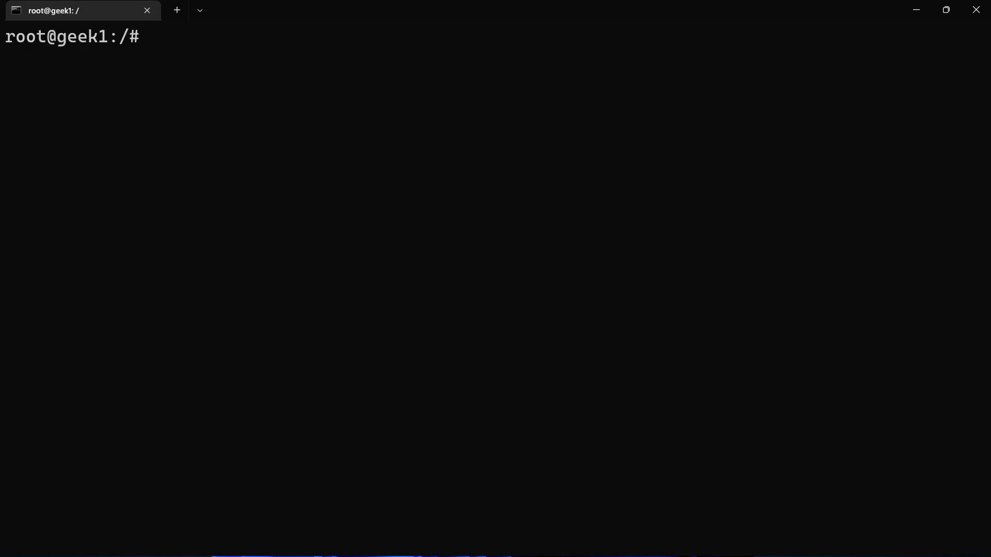
# Step: Change to /var/www and into its html folder, listing the contents of each directory
pyautogui.write('cd /var/www')
pyautogui.press('Return')
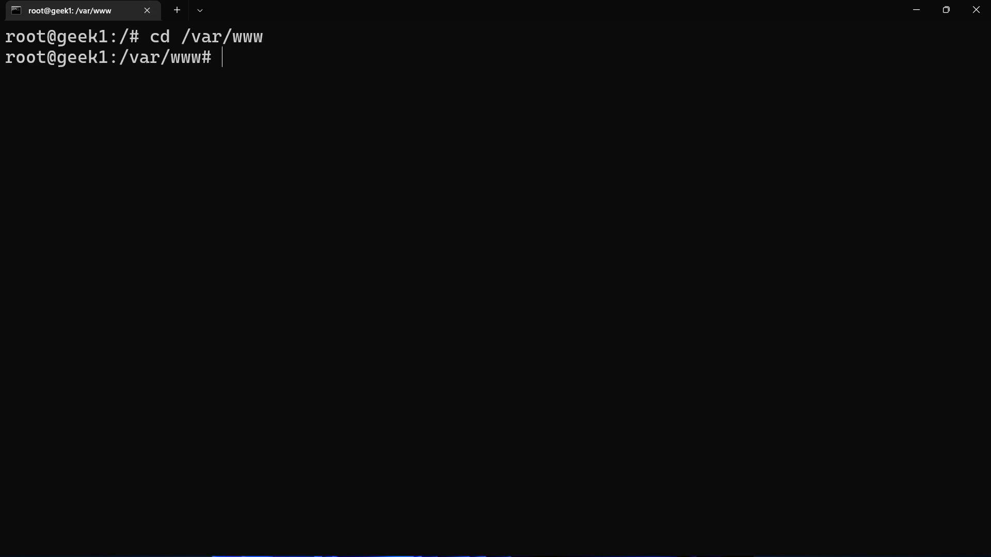
pyautogui.write('ls')
pyautogui.press('Return')
pyautogui.write('cd html')
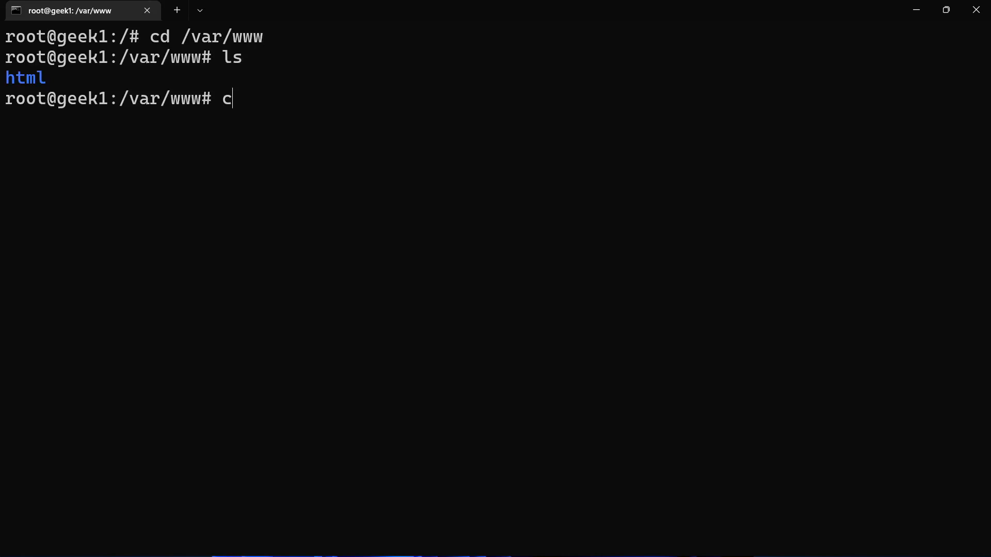
pyautogui.press('Return')
pyautogui.write('ls')
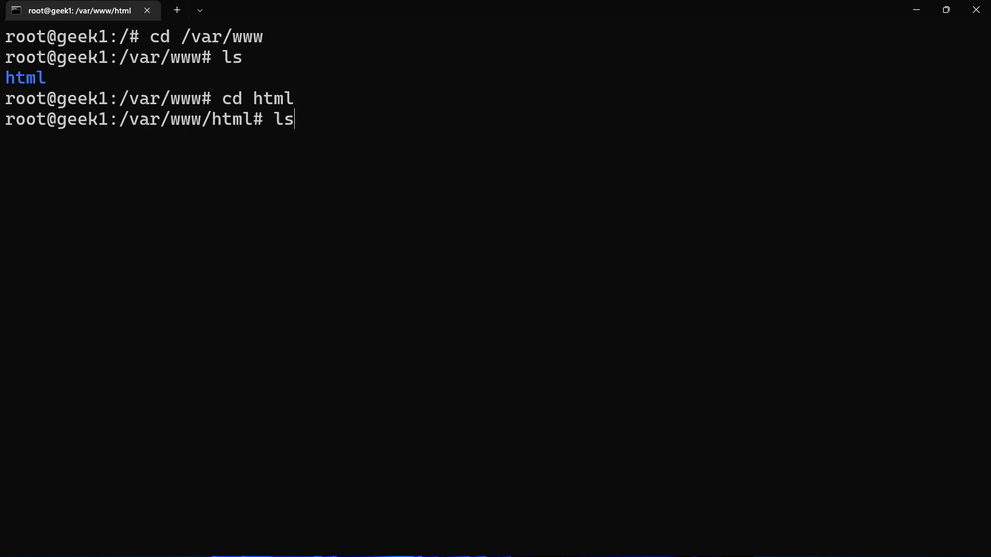
pyautogui.press('Return')
# Step: Print the contents of index.nginx-debian.html with cat
pyautogui.write('cat ')
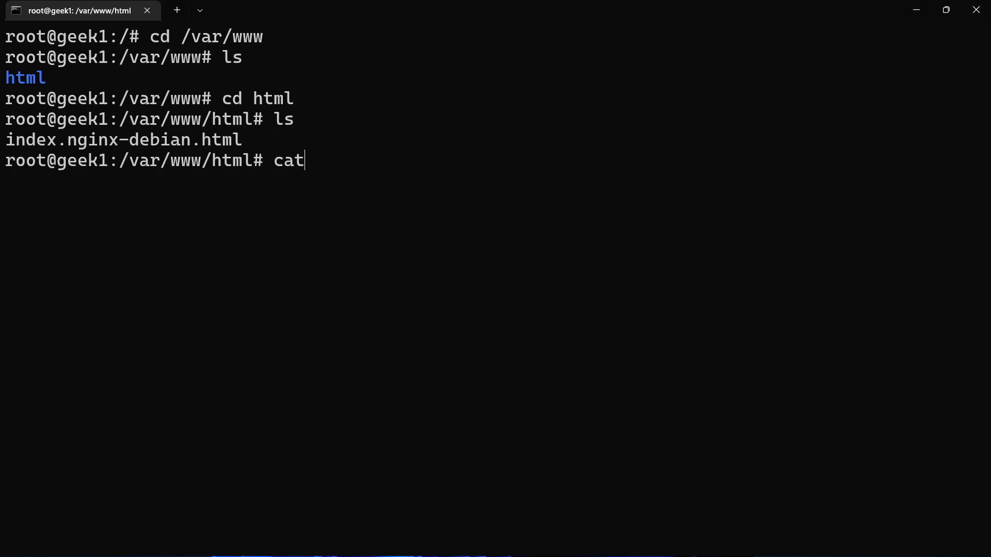
pyautogui.write('index')
pyautogui.press('Tab')
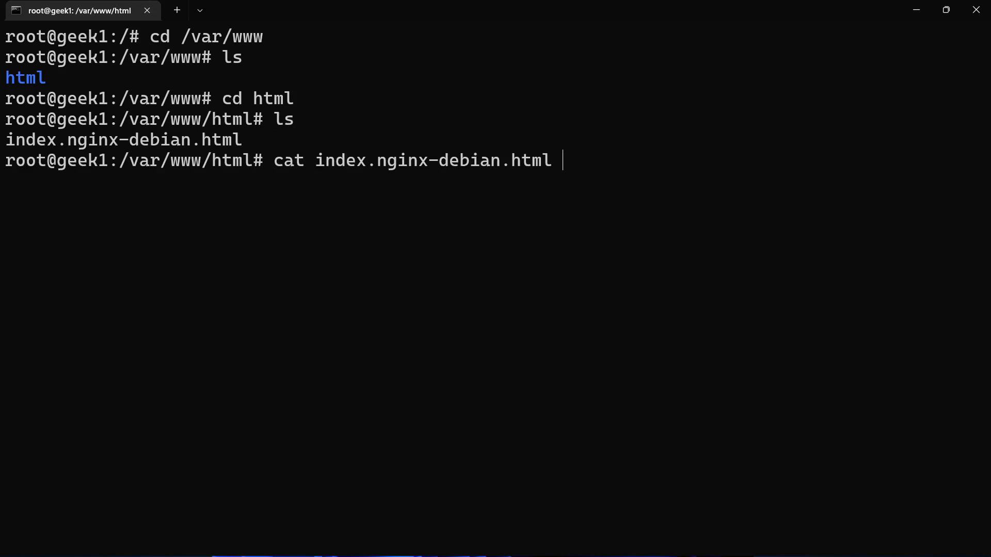
pyautogui.press('Return')
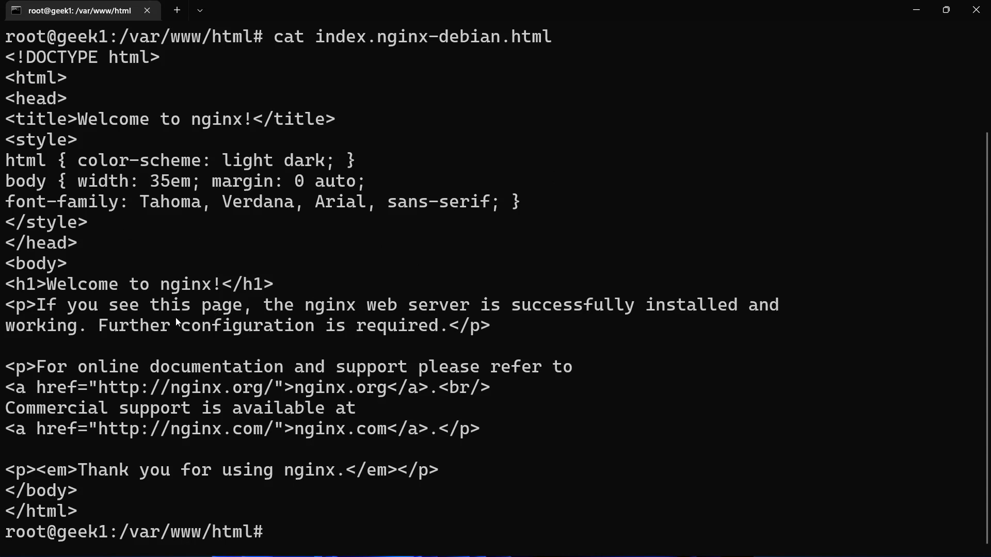
# Step: Compare the printed index.nginx-debian.html source with the nginx welcome page open in the browser
pyautogui.click(107, 542)
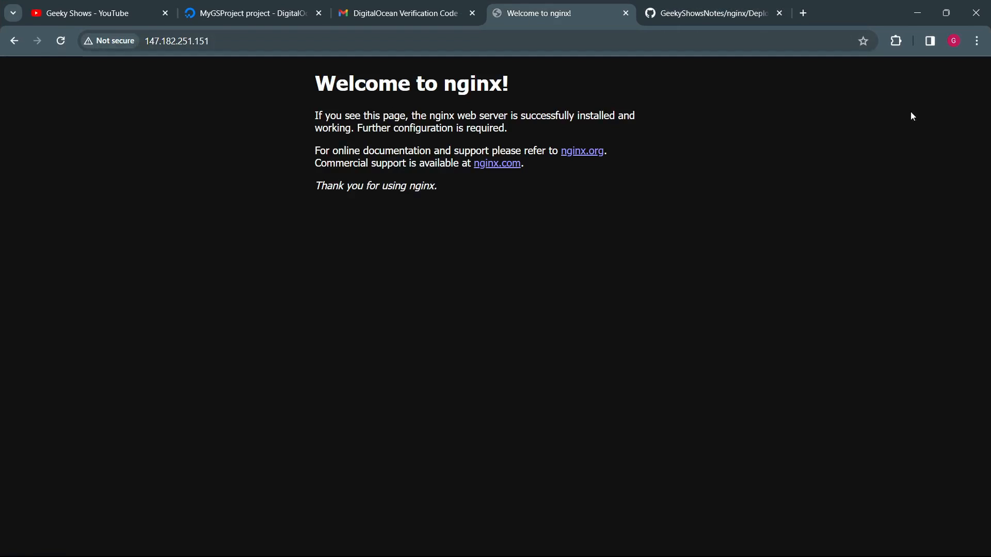
pyautogui.click(918, 14)
pyautogui.moveTo(244, 306); pyautogui.dragTo(510, 471)
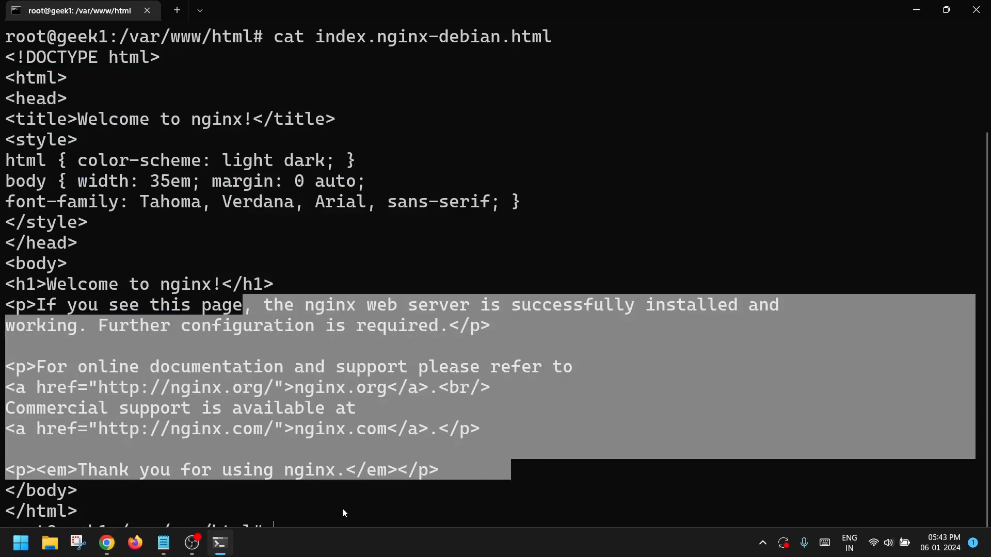
pyautogui.moveTo(335, 511); pyautogui.dragTo(264, 470)
pyautogui.moveTo(246, 426); pyautogui.dragTo(243, 407)
# Step: Switch to the GeekyShowsNotes repository in the browser, look through its nginx folder and open Deploy_HTML_Static_Nginx_Github.md
pyautogui.click(106, 548)
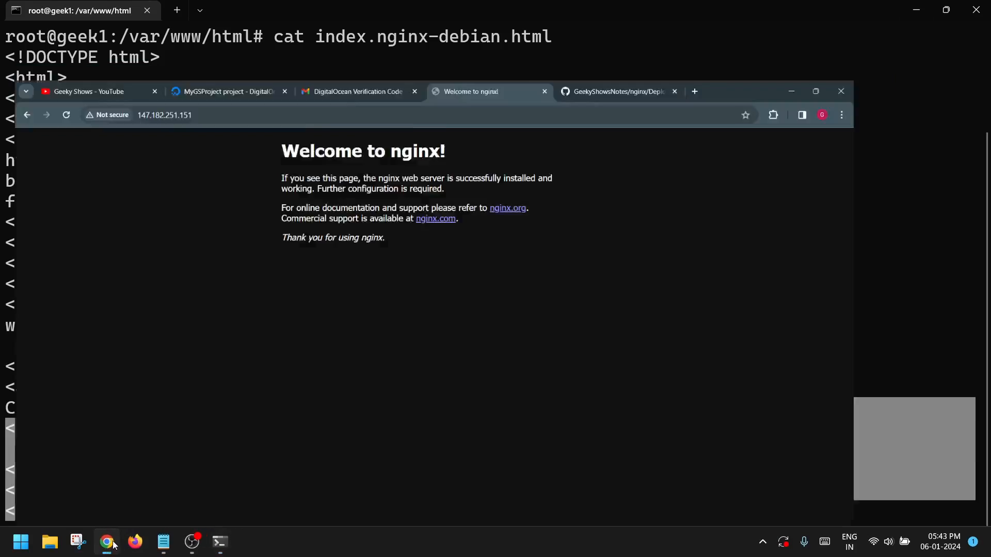
pyautogui.click(686, 13)
pyautogui.scroll(15, 513, 301)
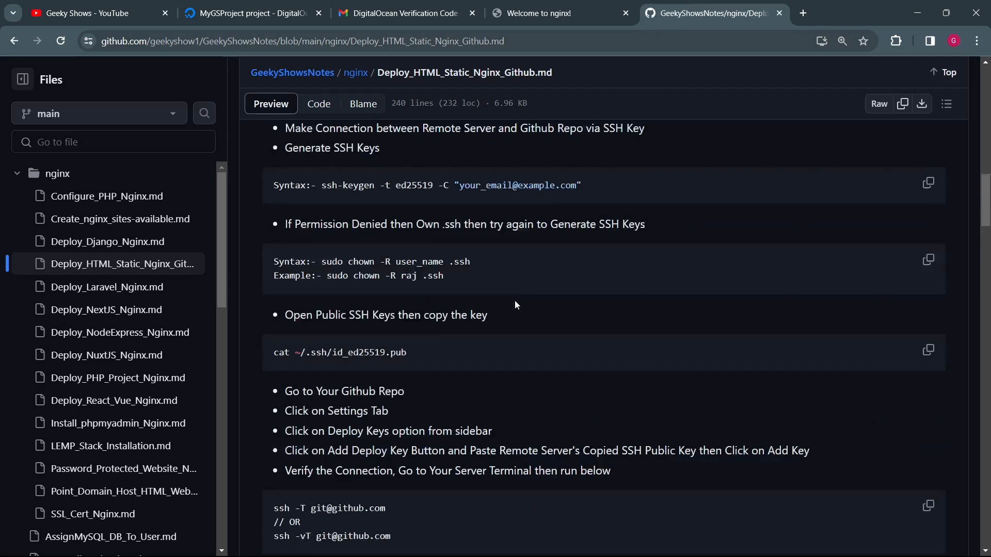
pyautogui.scroll(7, 518, 304)
pyautogui.click(362, 211)
pyautogui.scroll(-5, 407, 236)
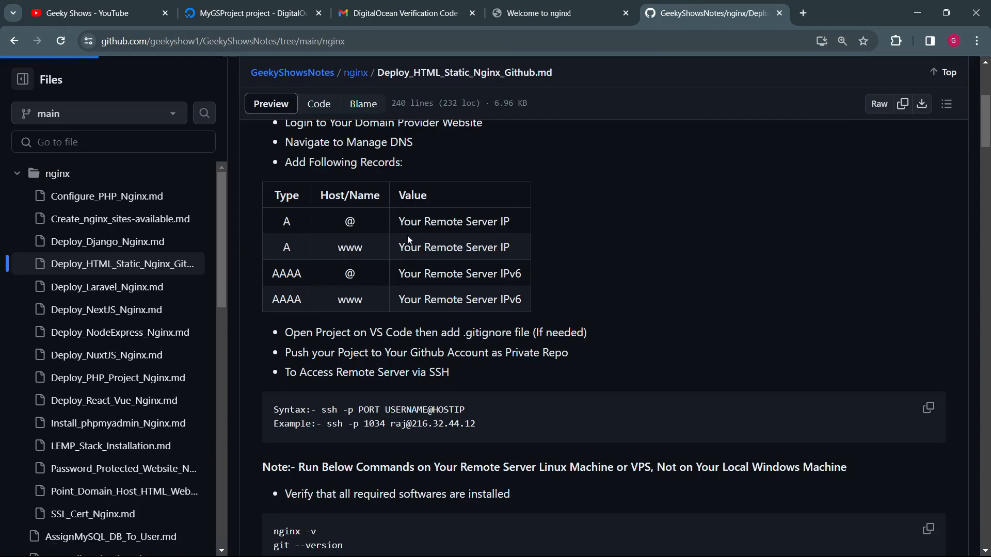
pyautogui.scroll(-4, 410, 360)
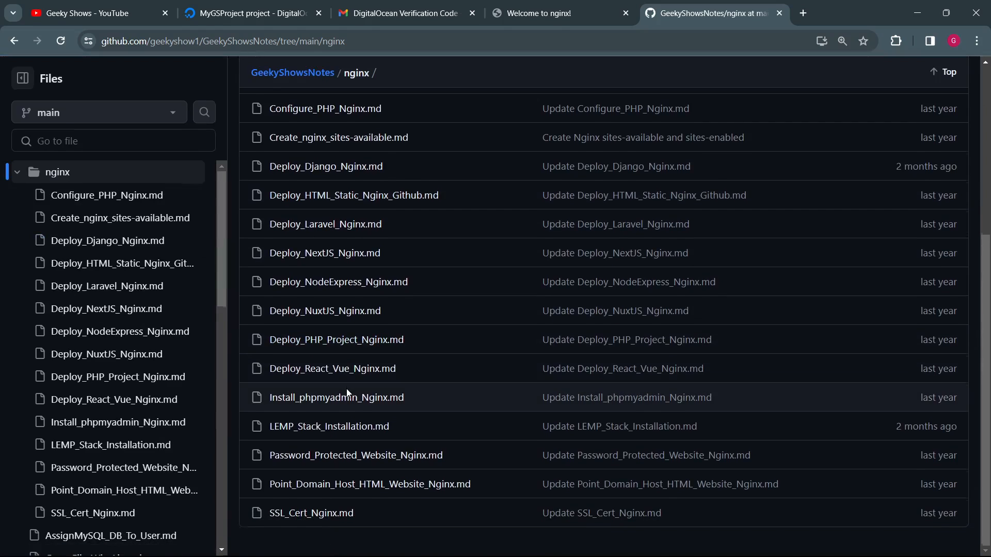
pyautogui.scroll(4, 345, 388)
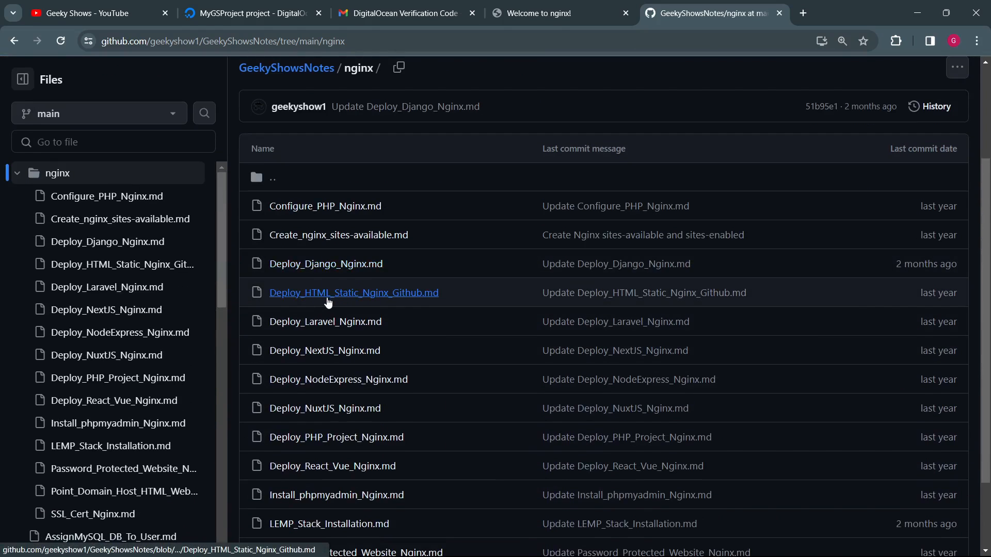
pyautogui.click(360, 296)
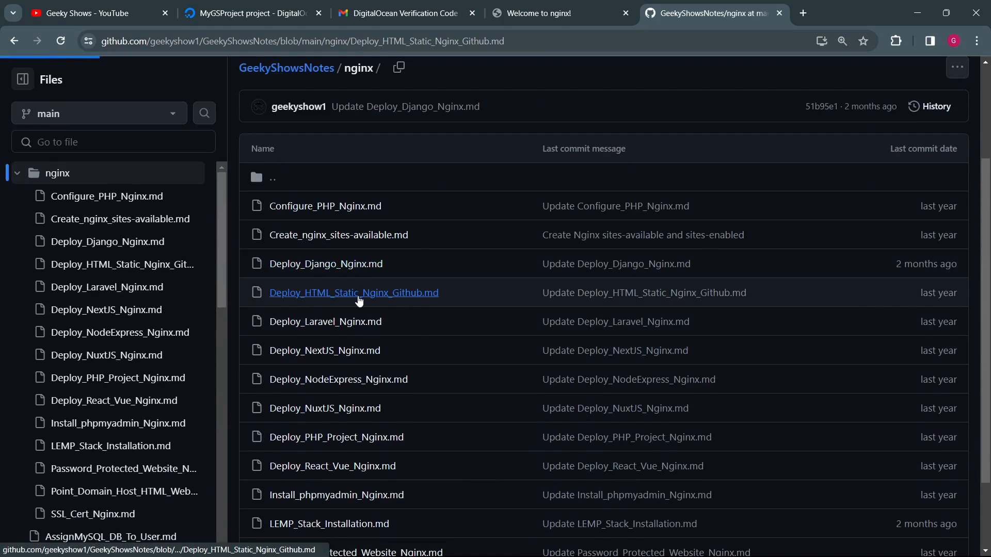
# Step: Review the HTML static deployment notes, from SSH access and Nginx and Git installation through to automated deployment using GitHub Actions
pyautogui.scroll(-2, 383, 365)
pyautogui.scroll(-2, 374, 361)
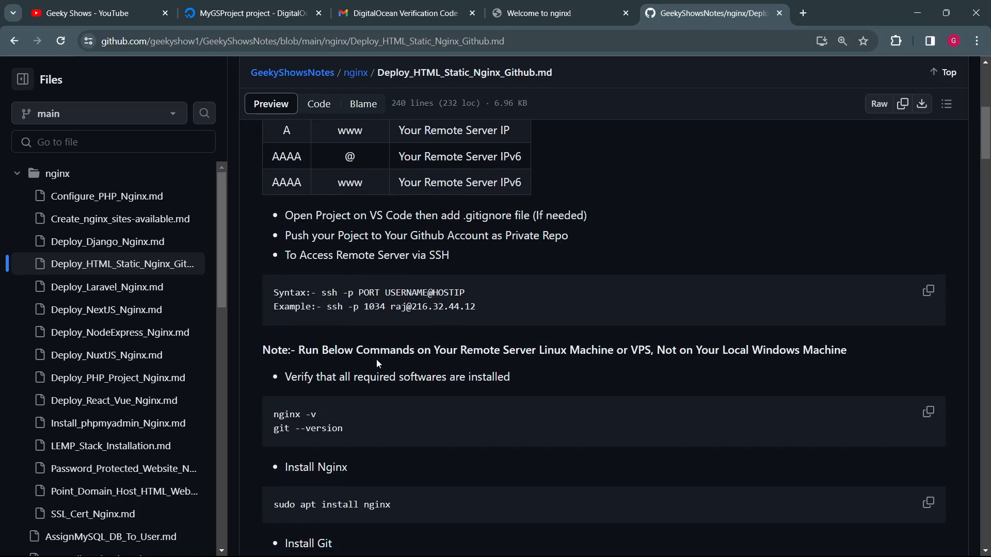
pyautogui.moveTo(337, 294); pyautogui.dragTo(412, 320)
pyautogui.scroll(-2, 412, 321)
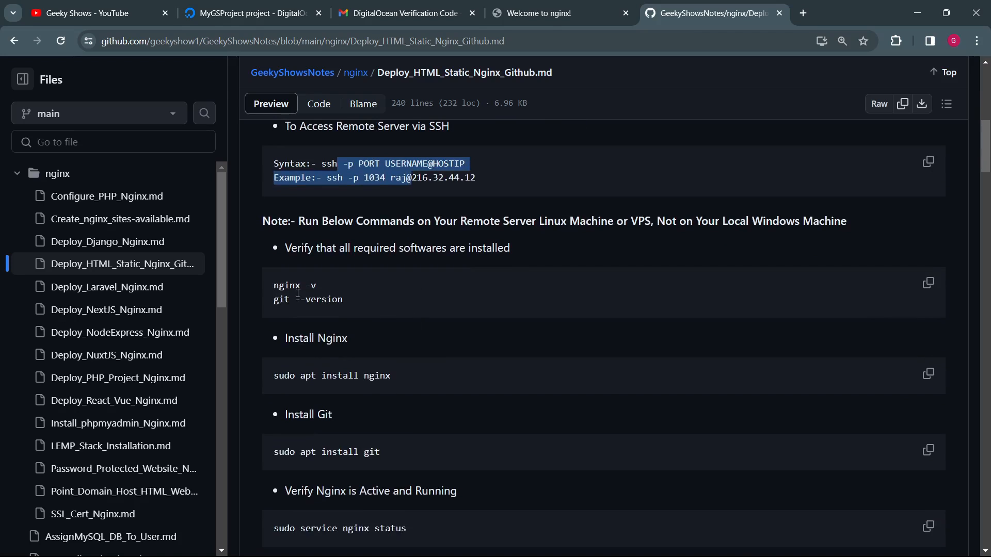
pyautogui.moveTo(285, 285); pyautogui.dragTo(347, 300)
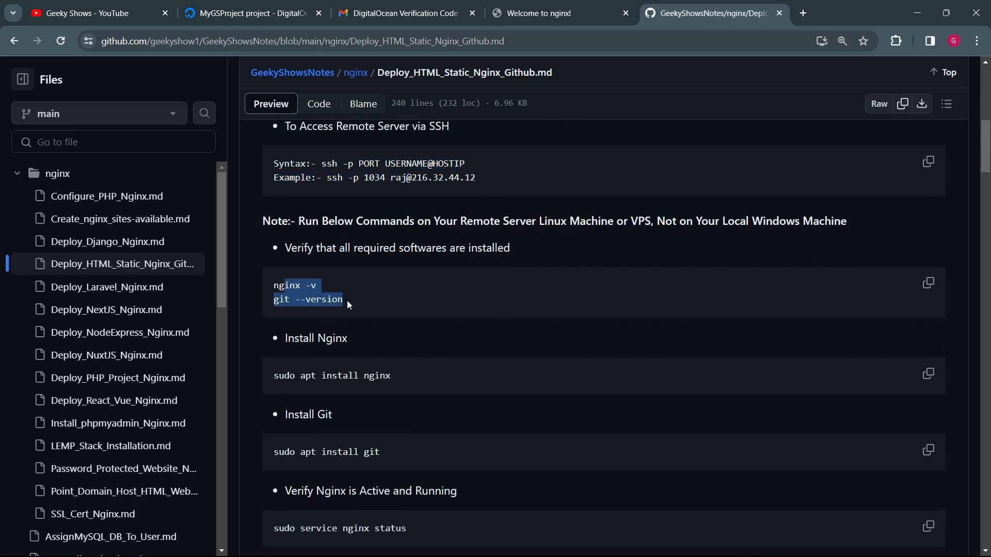
pyautogui.scroll(-2, 346, 300)
pyautogui.moveTo(298, 247); pyautogui.dragTo(416, 249)
pyautogui.moveTo(300, 323); pyautogui.dragTo(475, 328)
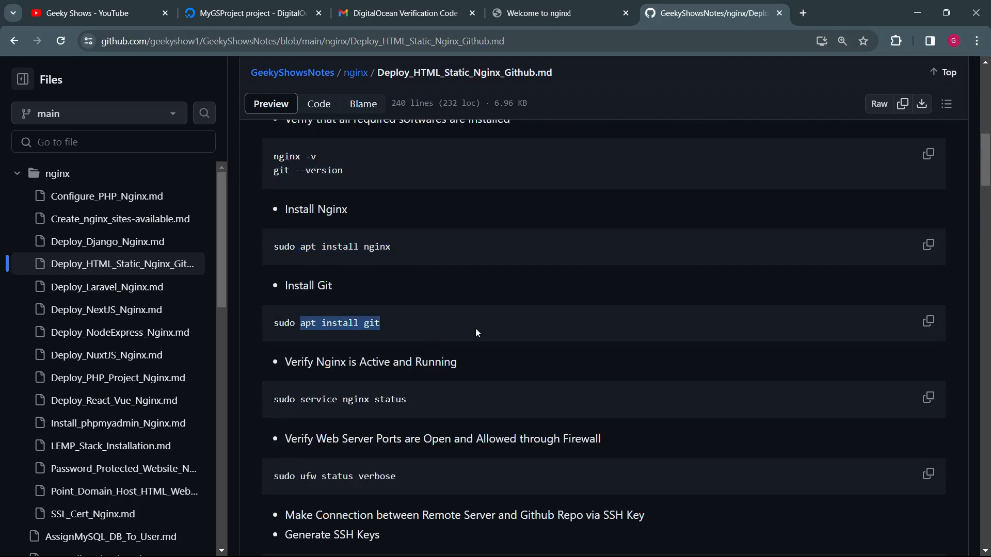
pyautogui.scroll(-15, 475, 328)
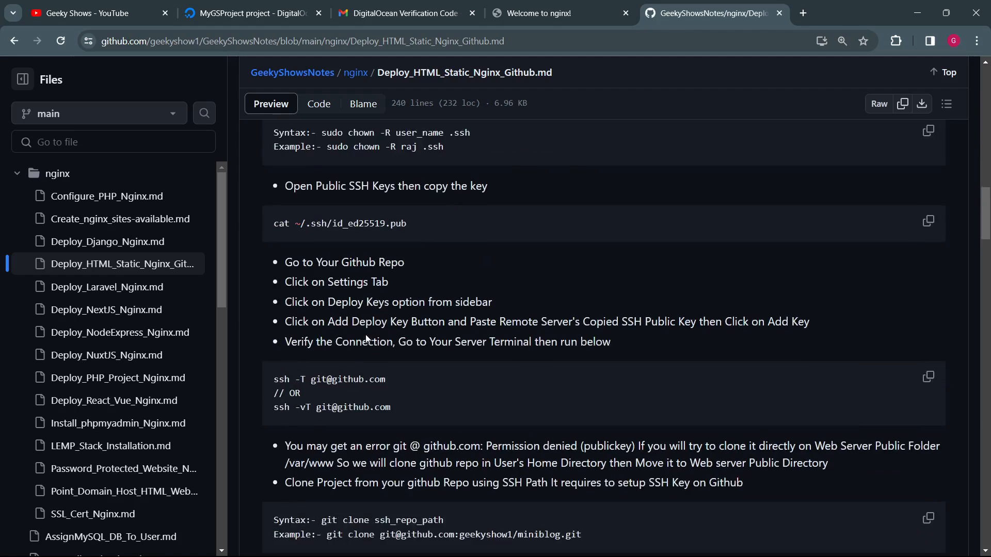
pyautogui.scroll(-20, 366, 337)
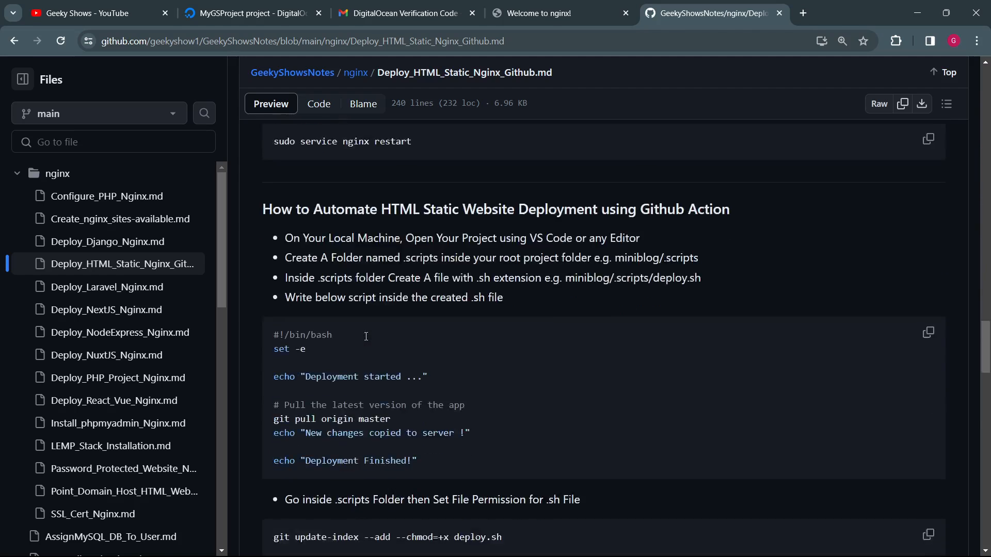
pyautogui.scroll(-20, 366, 341)
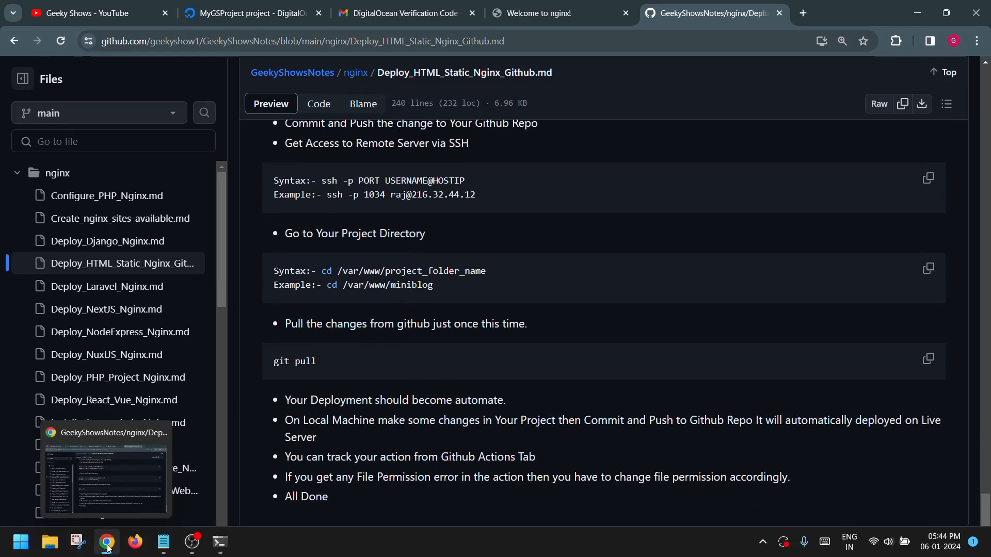
# Step: Switch back to the terminal and end the SSH session on geek1 with exit
pyautogui.click(108, 545)
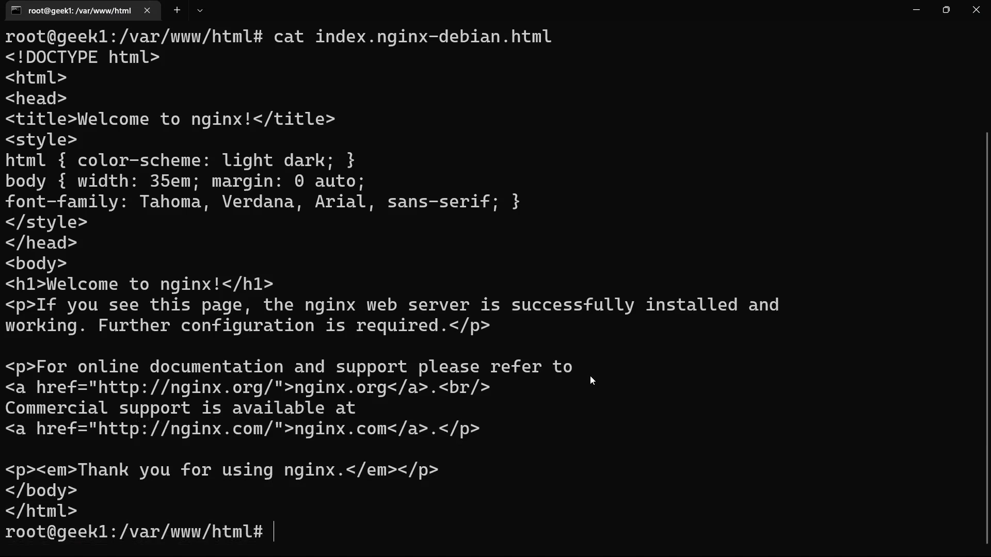
pyautogui.write('exit')
pyautogui.press('Return')
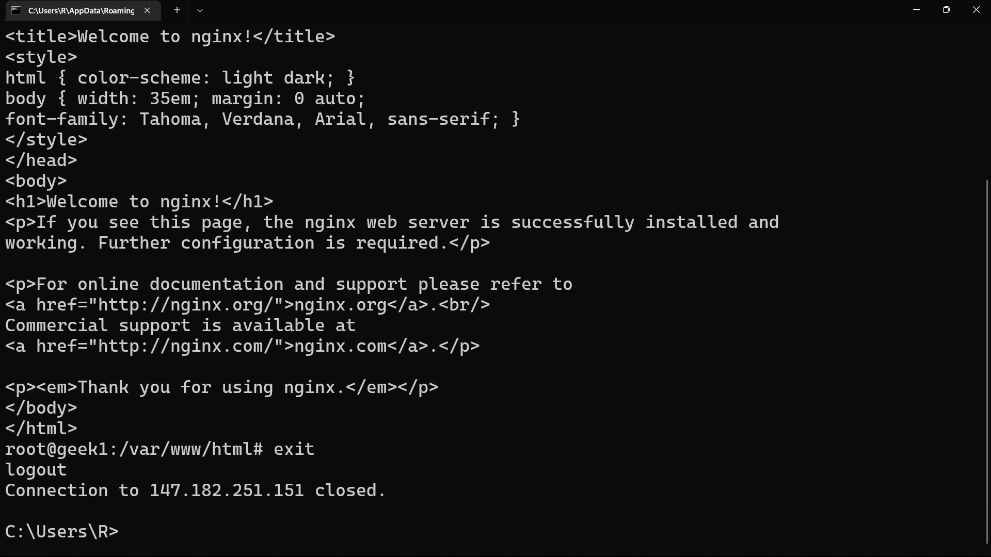
# Step: Clear the local Windows command prompt with cls
pyautogui.write('clea')
pyautogui.write('r')
pyautogui.press('BackSpace')
pyautogui.press('BackSpace')
pyautogui.press('BackSpace')
pyautogui.write('s')
pyautogui.press('Return')
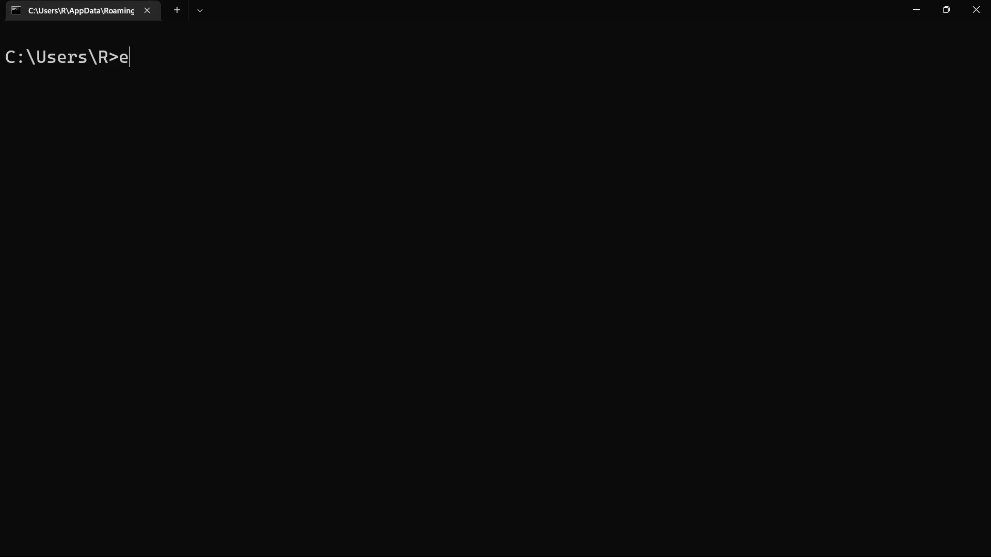
# Step: Switch to DigitalOcean in the browser and open the Access page of the geek1 Droplet in MyGSProject
pyautogui.hotkey('alt', 'Tab')
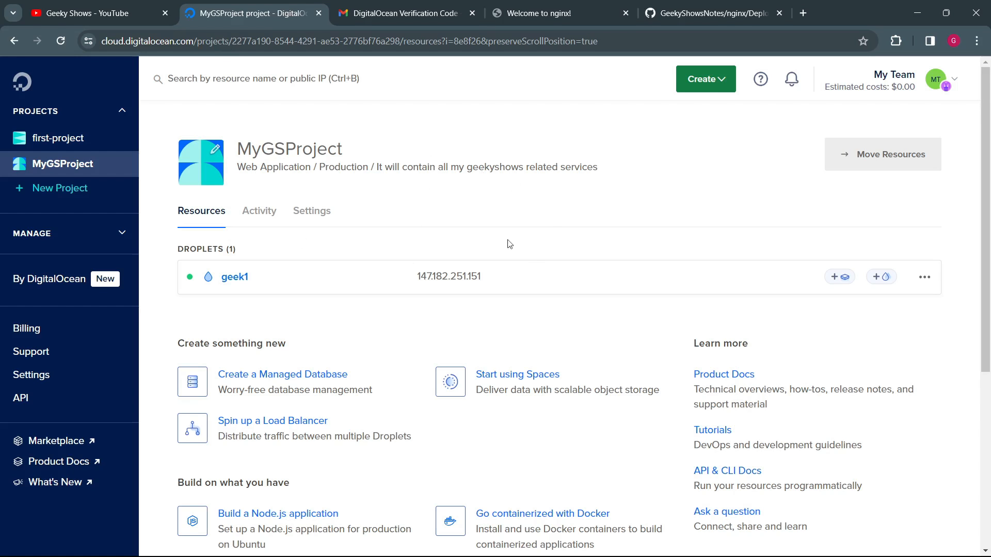
pyautogui.click(378, 273)
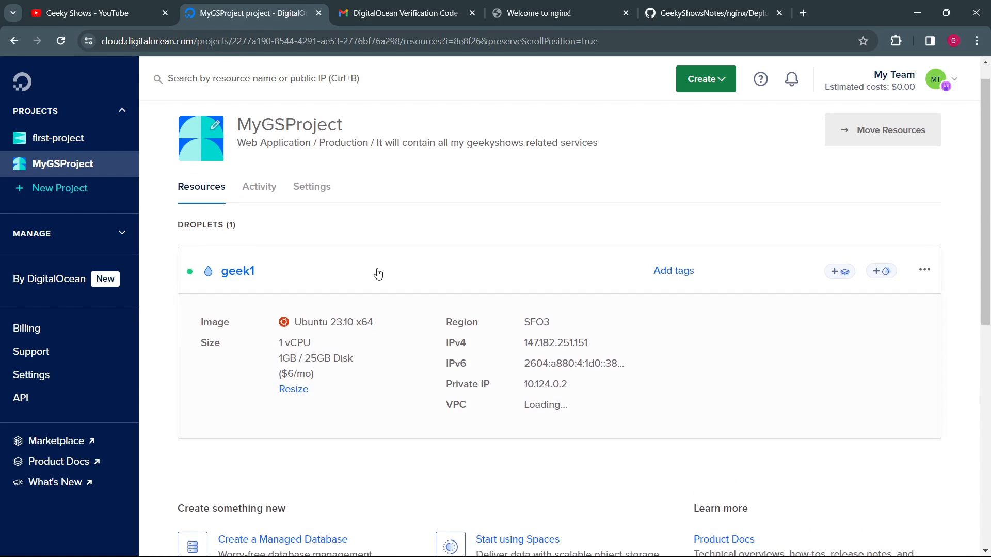
pyautogui.click(248, 272)
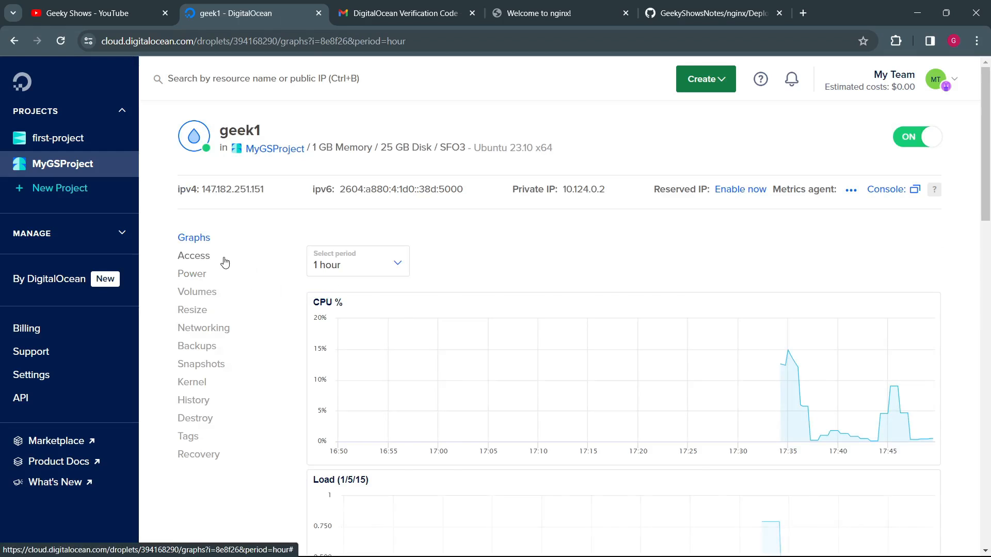
pyautogui.click(224, 262)
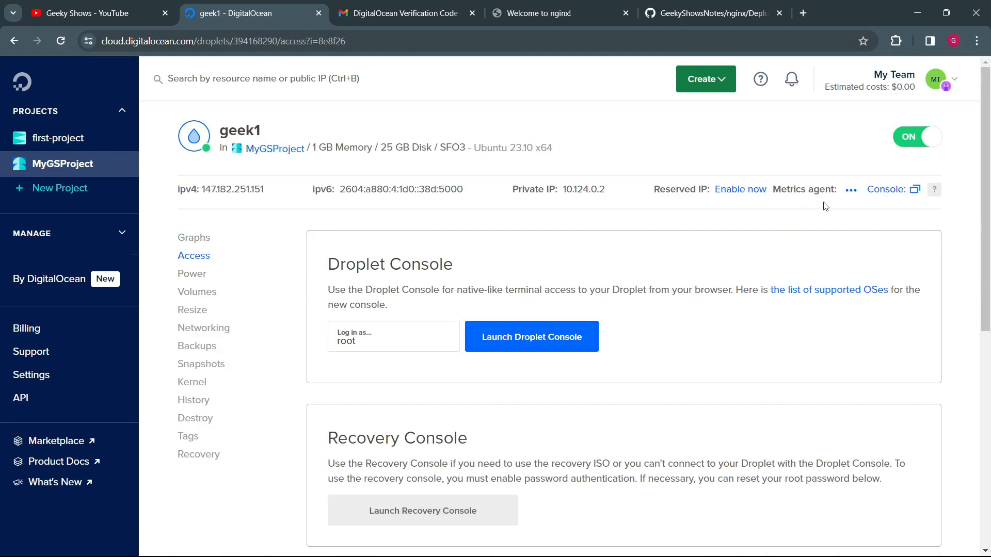
# Step: Launch the Droplet Console for geek1 as root, then end the console session with exit
pyautogui.click(555, 344)
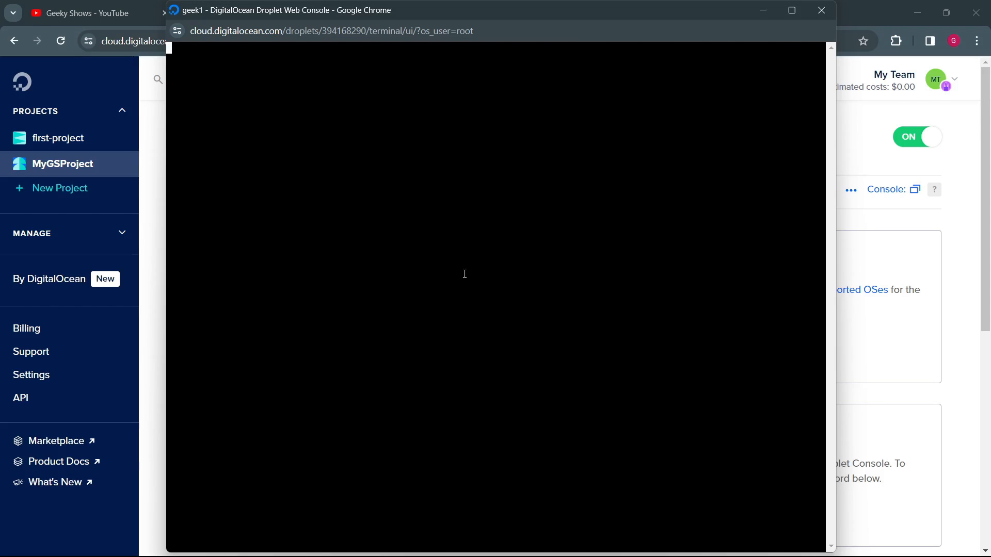
pyautogui.write('exit')
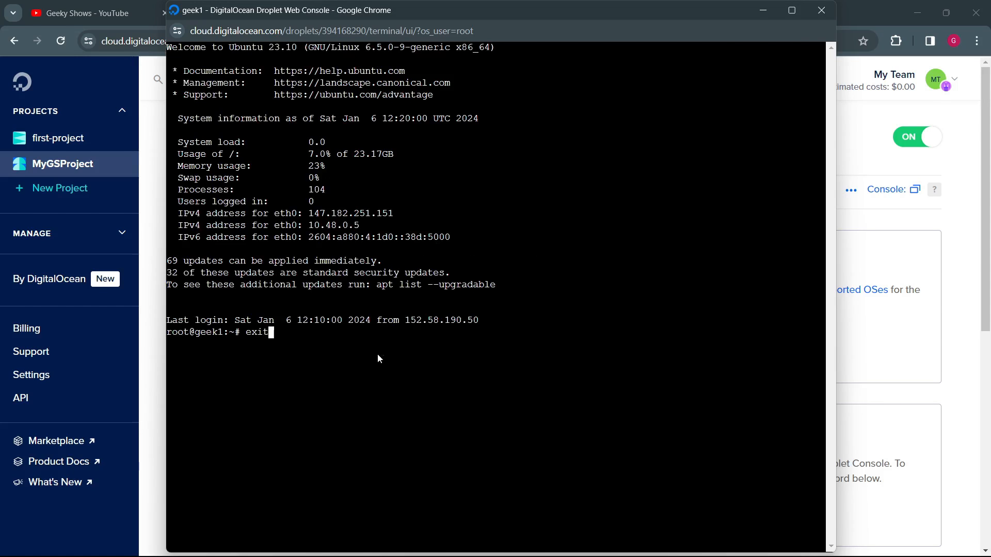
pyautogui.press('Return')
pyautogui.click(548, 328)
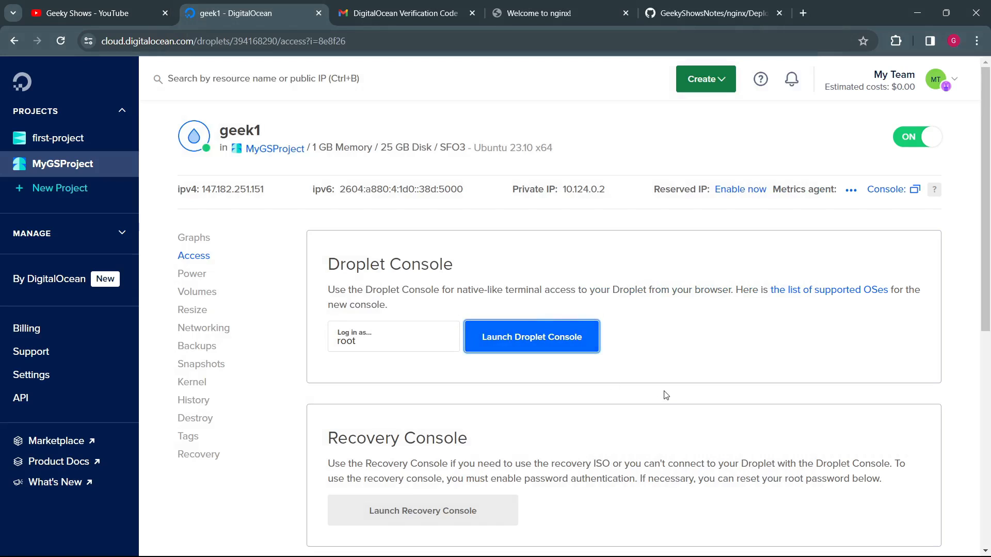
# Step: Read the Recovery Console section on geek1's Access page, including its password authentication requirement
pyautogui.scroll(-4, 664, 394)
pyautogui.moveTo(345, 273); pyautogui.dragTo(891, 273)
pyautogui.click(869, 281)
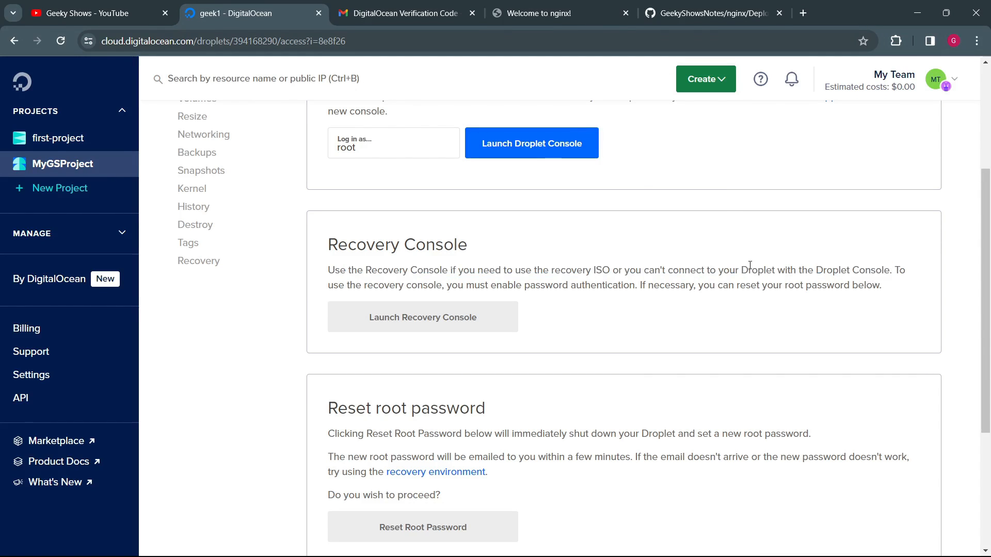
pyautogui.scroll(2, 838, 271)
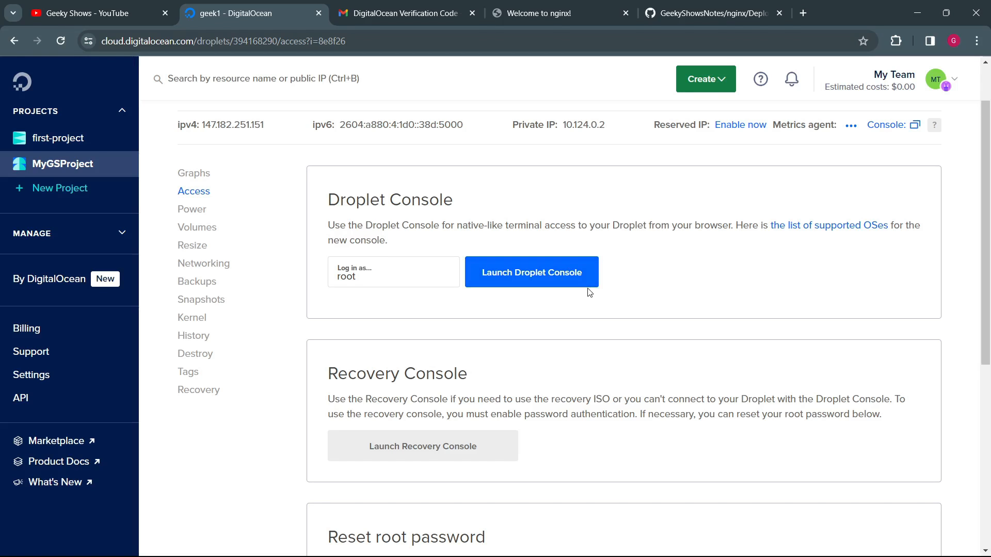
pyautogui.scroll(-4, 737, 217)
pyautogui.moveTo(661, 207); pyautogui.dragTo(788, 201)
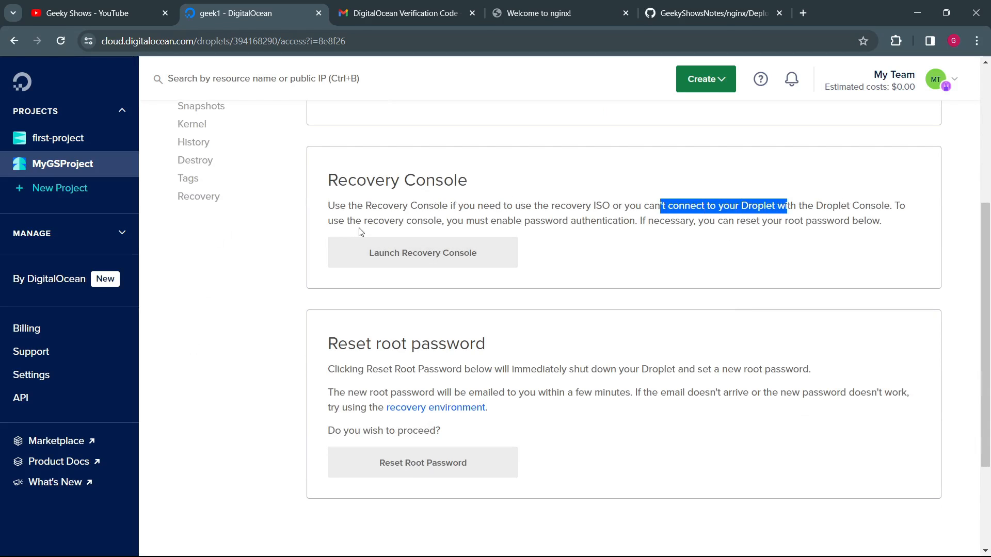
pyautogui.moveTo(384, 221); pyautogui.dragTo(629, 221)
pyautogui.click(611, 250)
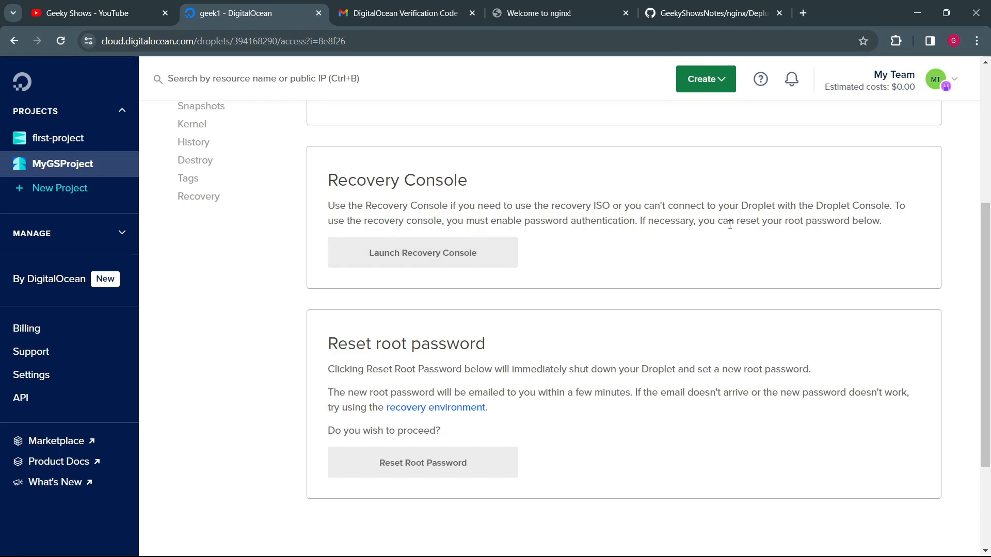
pyautogui.moveTo(712, 224); pyautogui.dragTo(865, 222)
pyautogui.click(823, 244)
# Step: Review the Reset root password section on geek1's Access page and return to the Droplet Console section
pyautogui.scroll(-3, 681, 270)
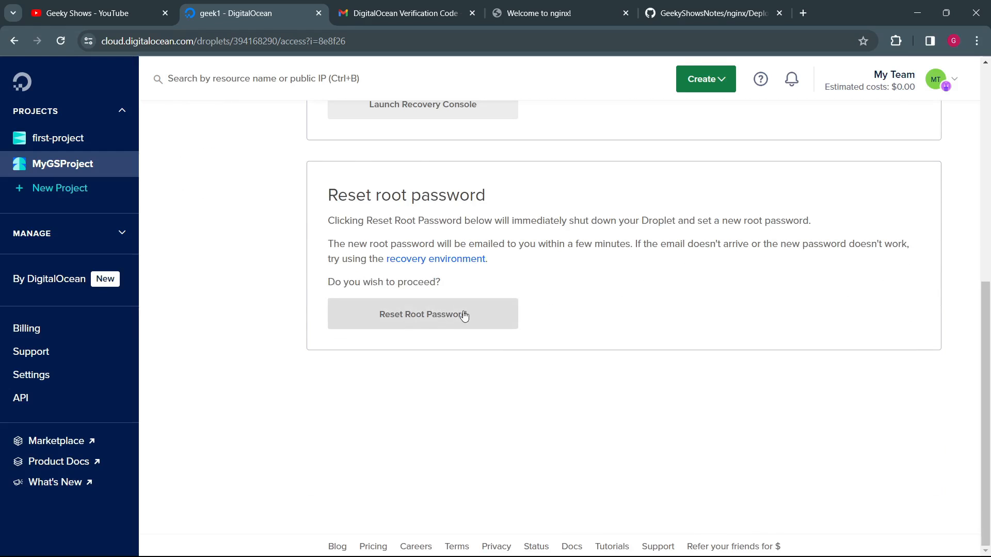
pyautogui.scroll(7, 490, 289)
pyautogui.scroll(-5, 568, 336)
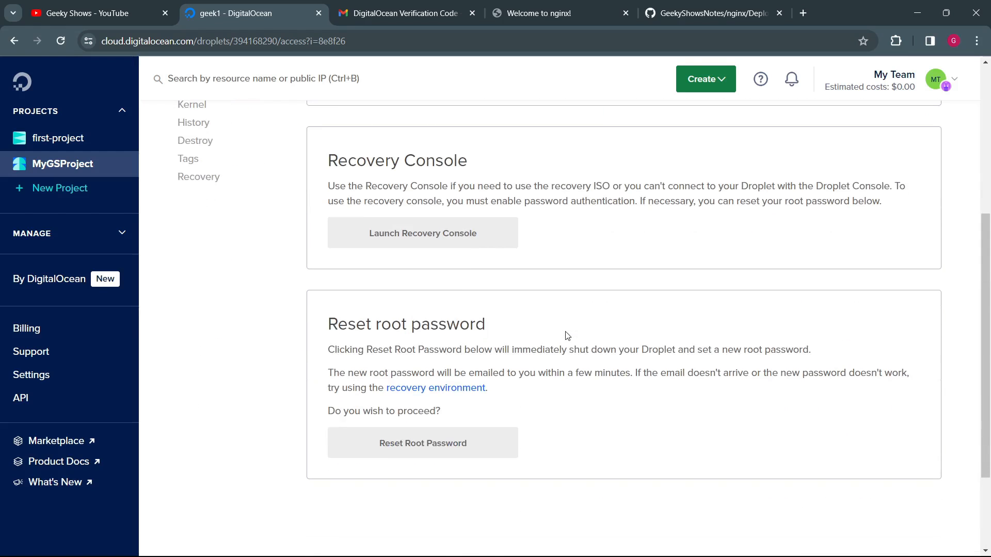
pyautogui.scroll(5, 567, 336)
pyautogui.scroll(-5, 562, 332)
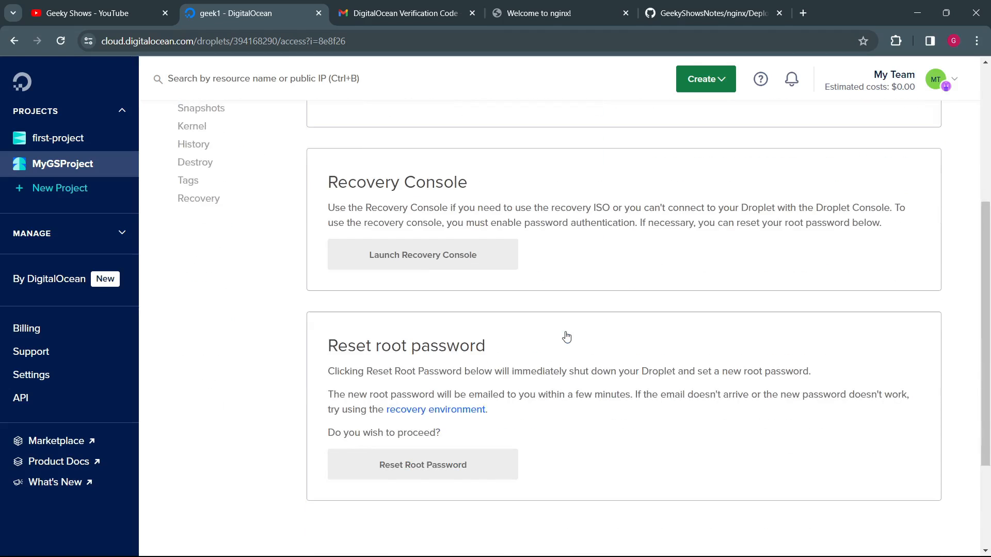
pyautogui.scroll(3, 556, 327)
pyautogui.scroll(2, 556, 327)
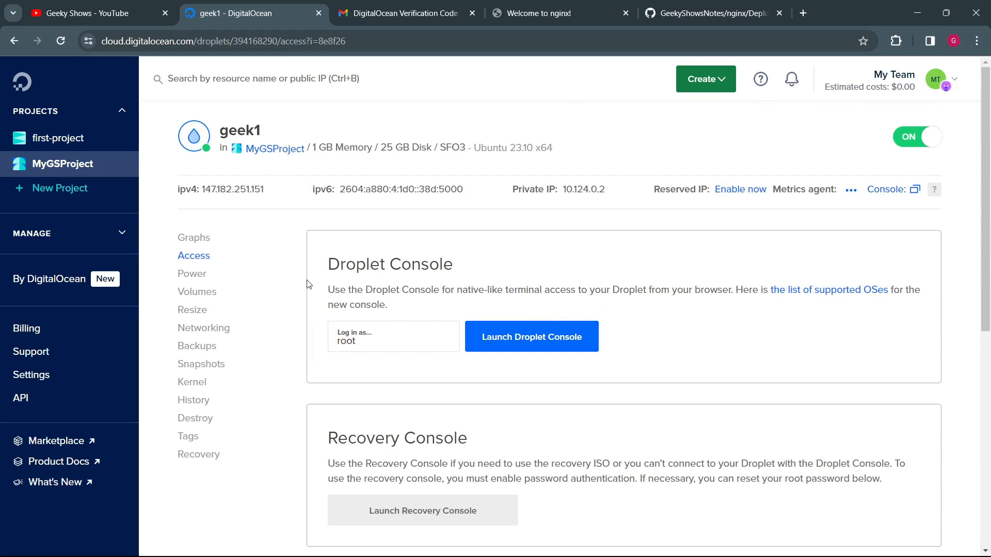
# Step: Open geek1's Power page and read the Turn off Droplet information, including the billing warning
pyautogui.click(206, 280)
pyautogui.moveTo(382, 294); pyautogui.dragTo(587, 339)
pyautogui.click(590, 340)
pyautogui.scroll(-6, 592, 342)
pyautogui.scroll(5, 589, 343)
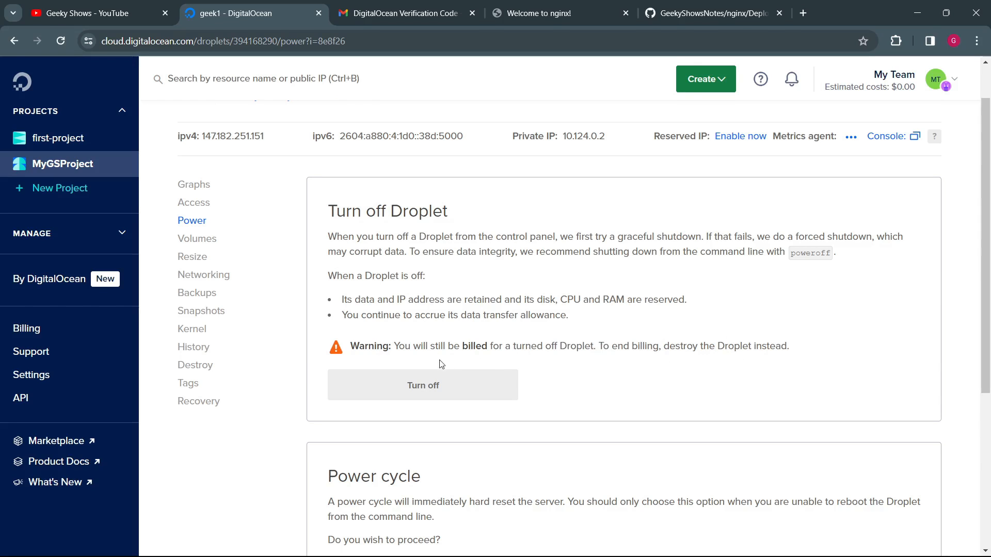
pyautogui.moveTo(425, 347); pyautogui.dragTo(553, 341)
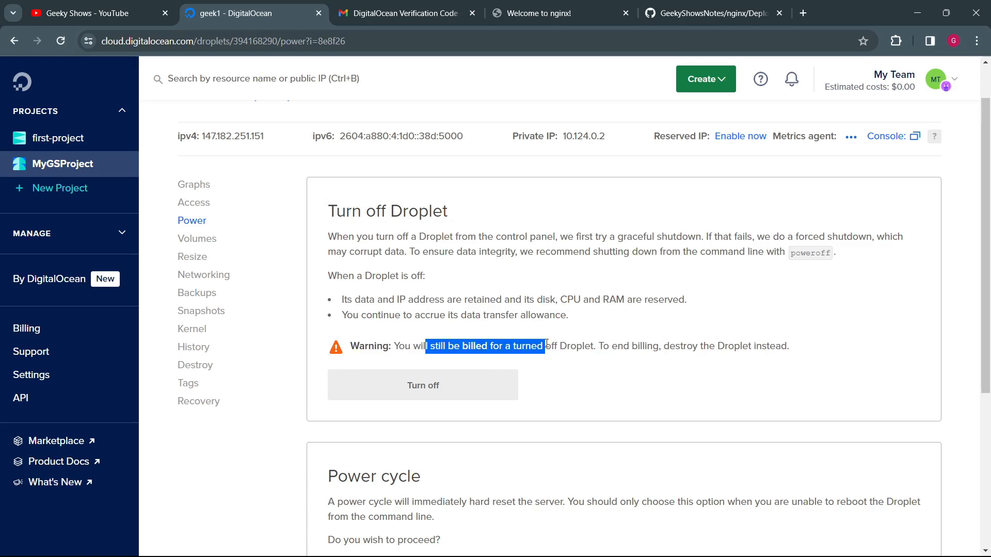
pyautogui.click(639, 343)
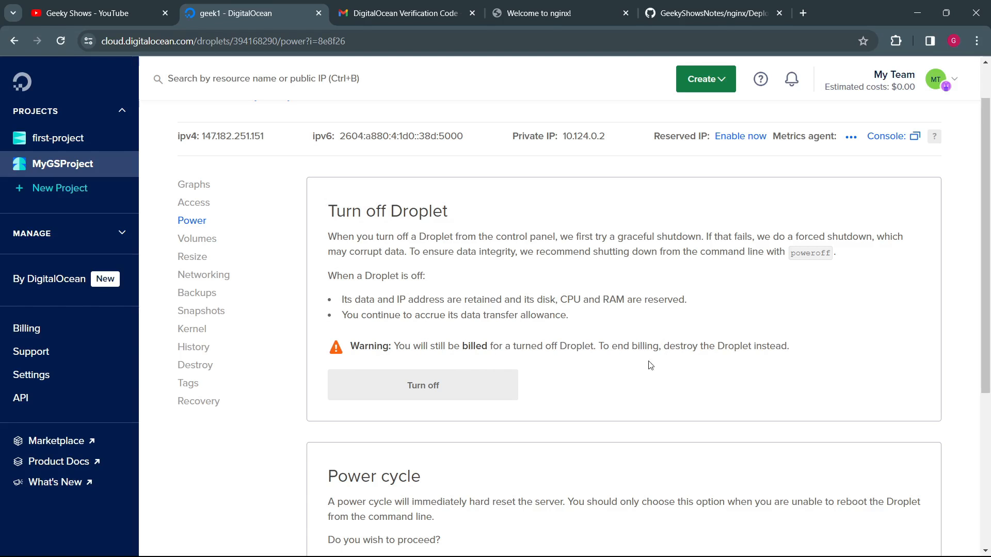
pyautogui.moveTo(633, 352); pyautogui.dragTo(740, 349)
pyautogui.click(694, 370)
# Step: Open geek1's Graphs page, expand the list of manageable services, and examine the Droplet's usage graphs
pyautogui.click(194, 185)
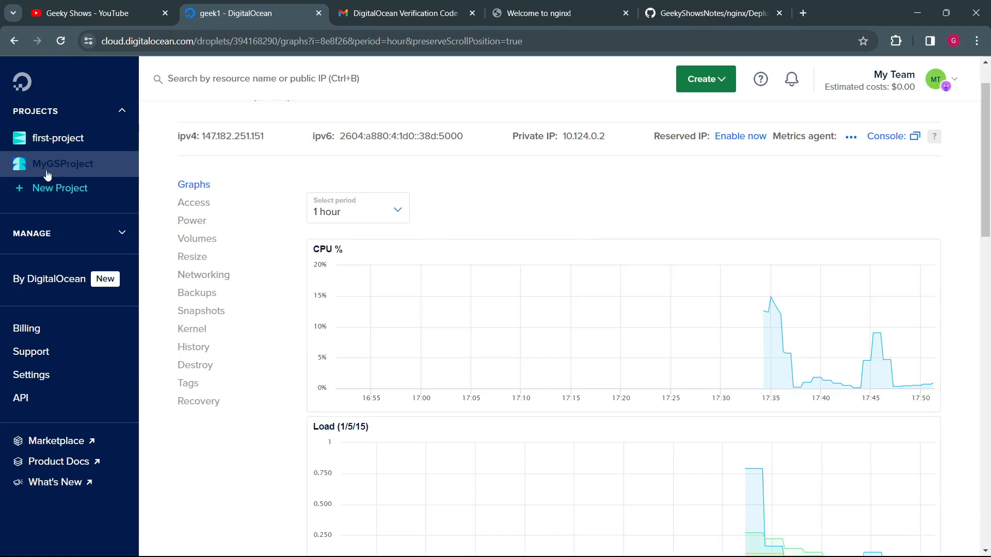
pyautogui.click(115, 245)
pyautogui.scroll(-4, 122, 233)
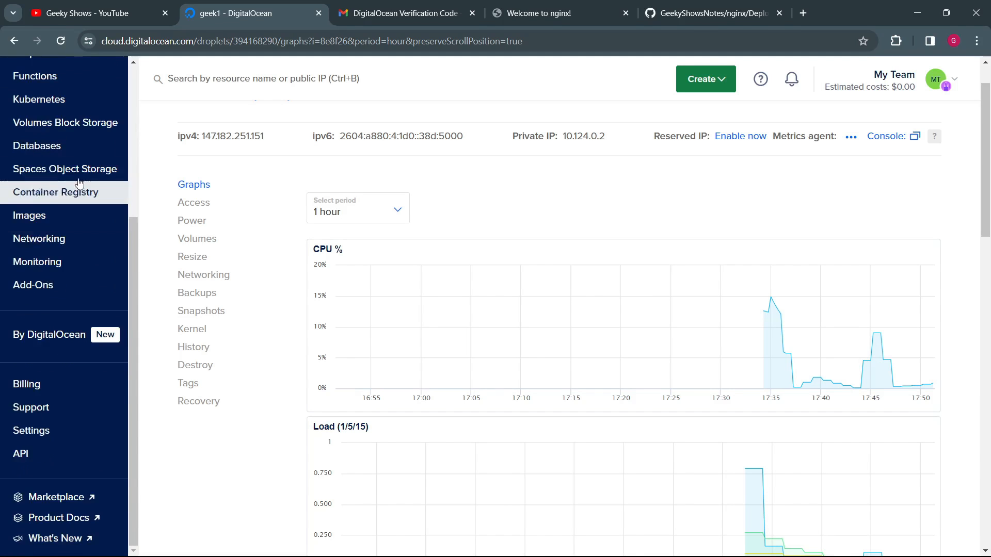
pyautogui.scroll(4, 78, 206)
pyautogui.scroll(-15, 515, 215)
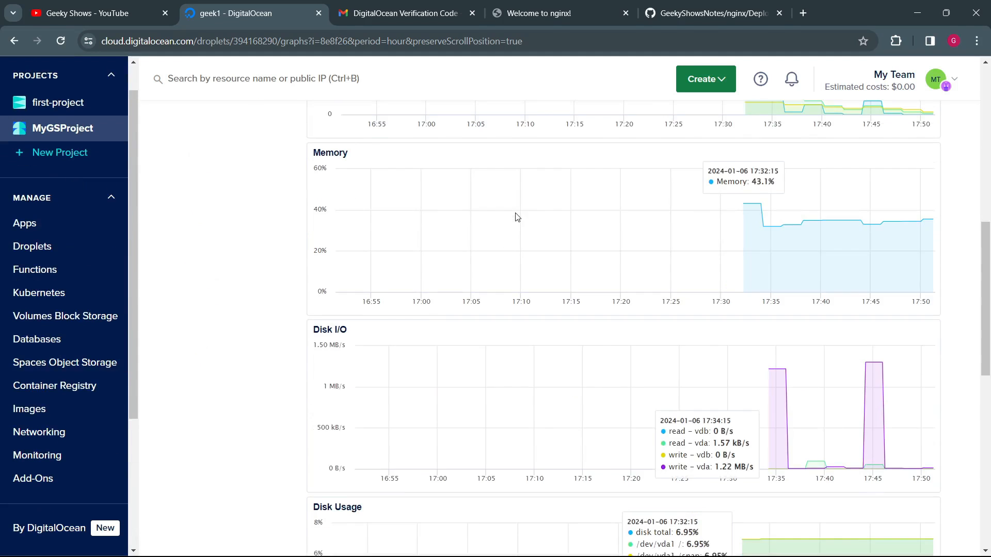
pyautogui.scroll(4, 515, 214)
pyautogui.scroll(-6, 515, 214)
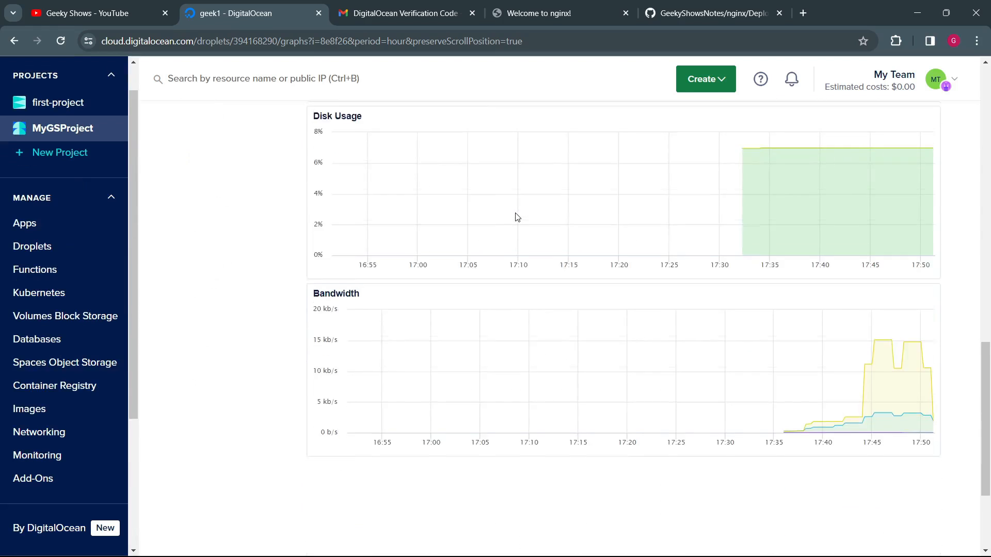
# Step: Check the Nginx welcome page, then open the list of all Droplets and view the additional actions available for geek1
pyautogui.click(536, 16)
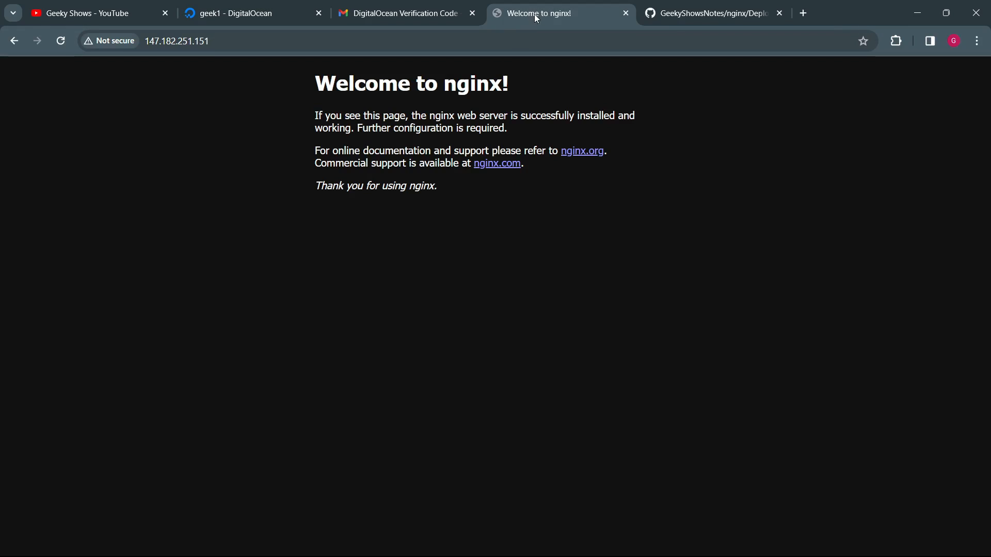
pyautogui.click(209, 14)
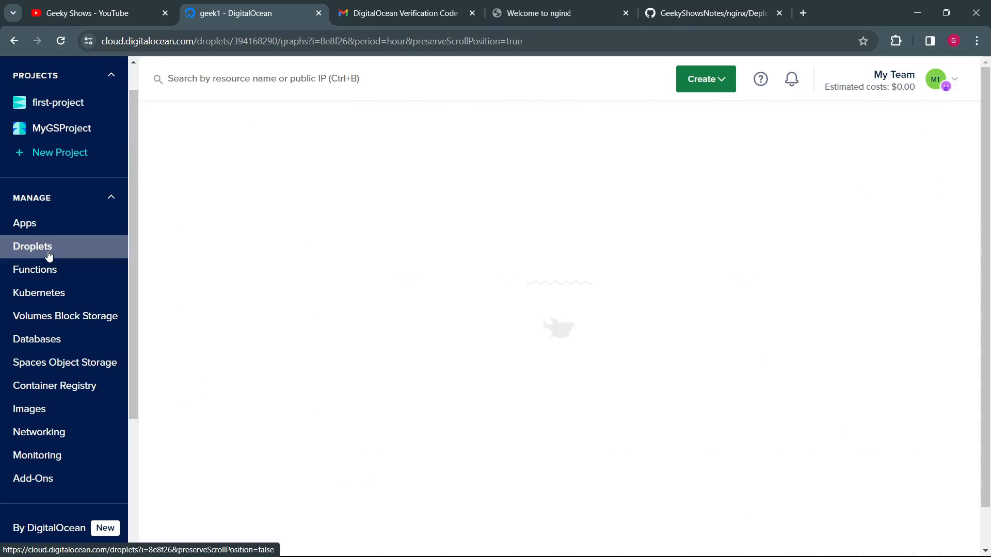
pyautogui.click(48, 255)
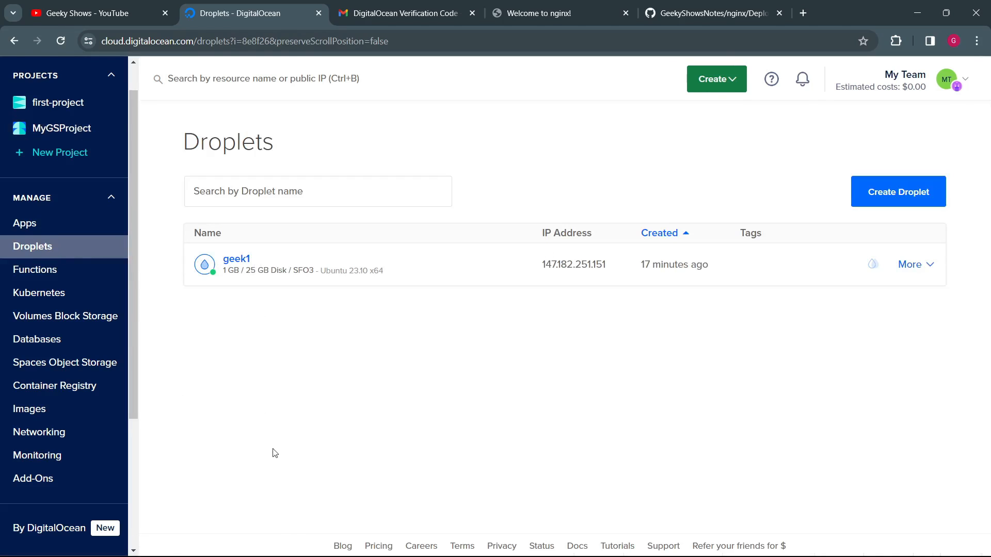
pyautogui.click(929, 265)
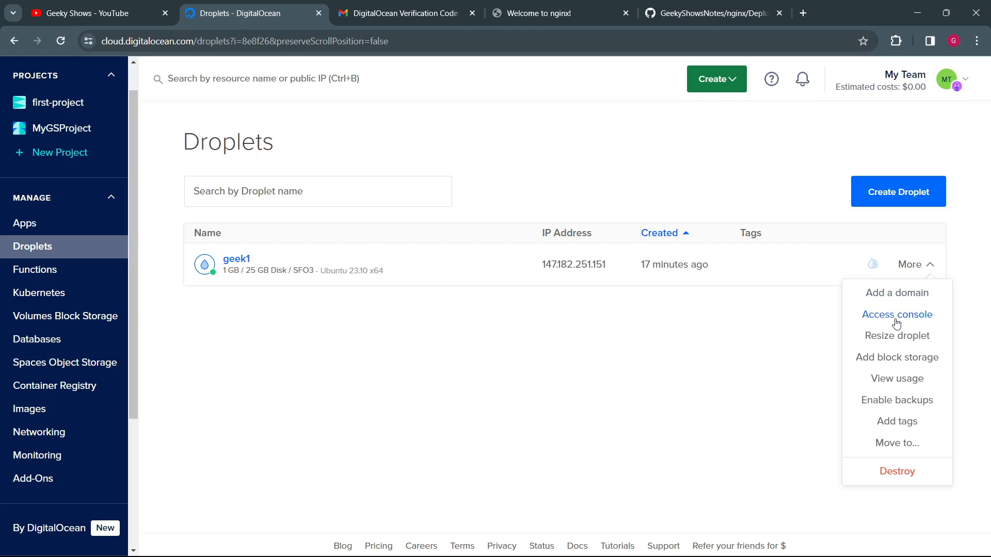
pyautogui.click(684, 356)
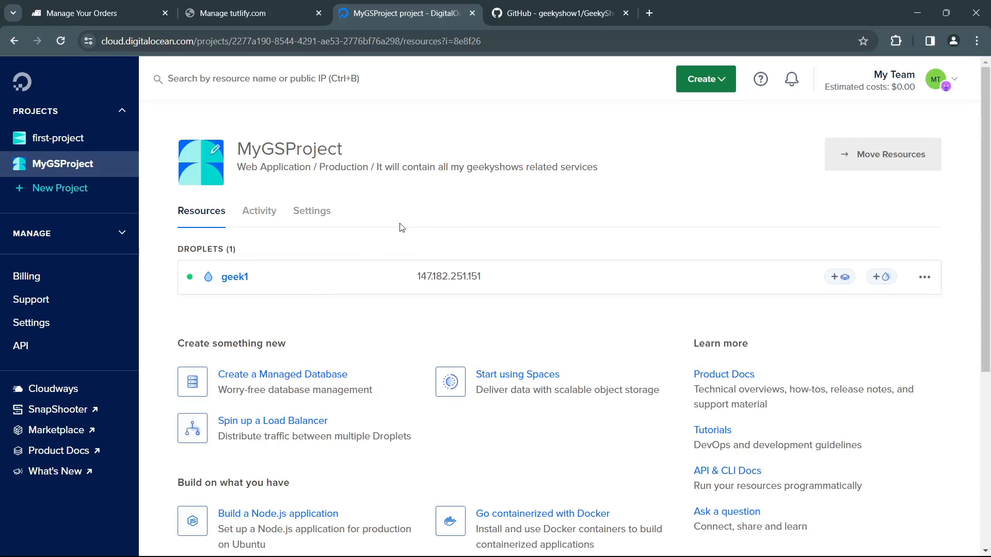
# Step: Switch to the GeekyShowsNotes repository on GitHub and open Deploy_HTML_Static_Nginx_Github.md in the nginx folder
pyautogui.moveTo(403, 268)
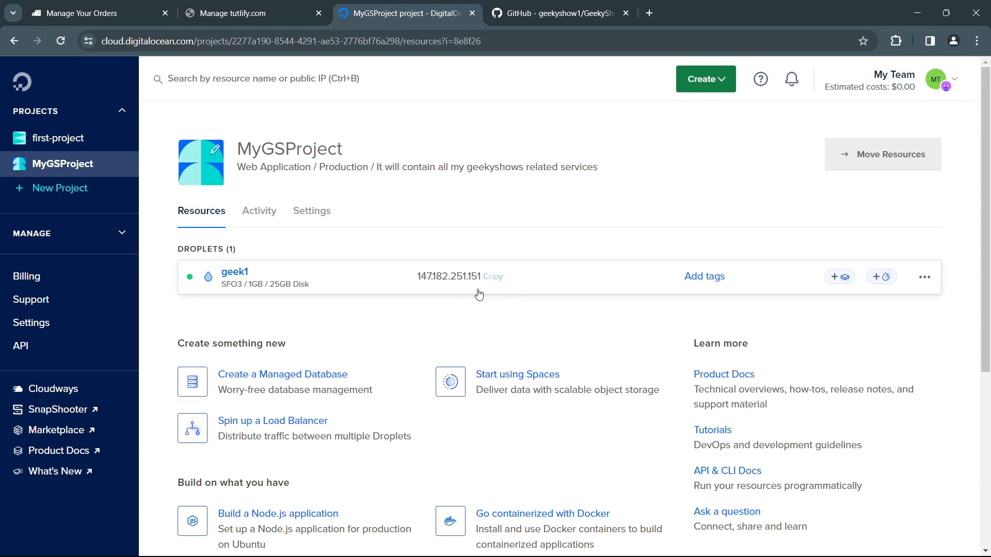
pyautogui.click(555, 13)
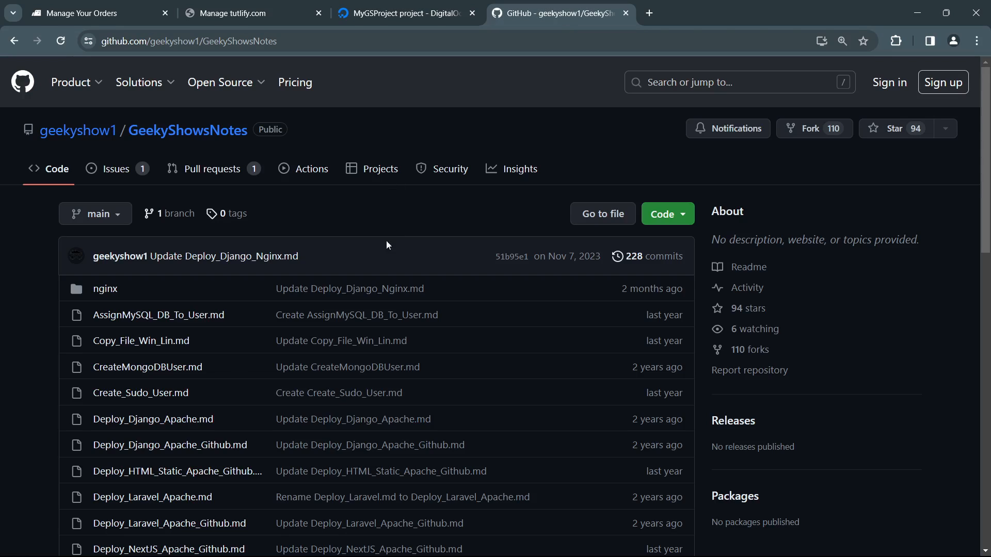
pyautogui.click(110, 292)
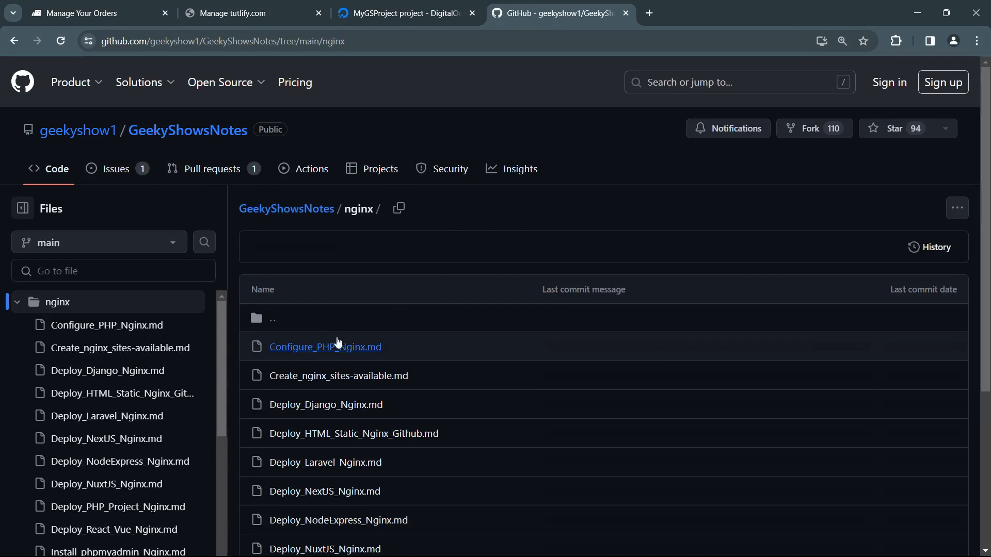
pyautogui.scroll(-1, 354, 367)
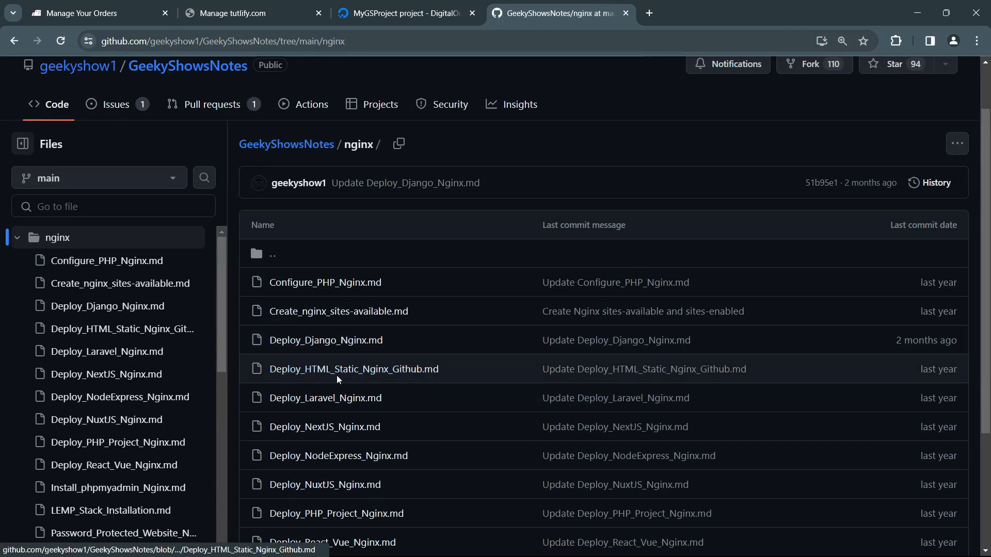
pyautogui.click(347, 370)
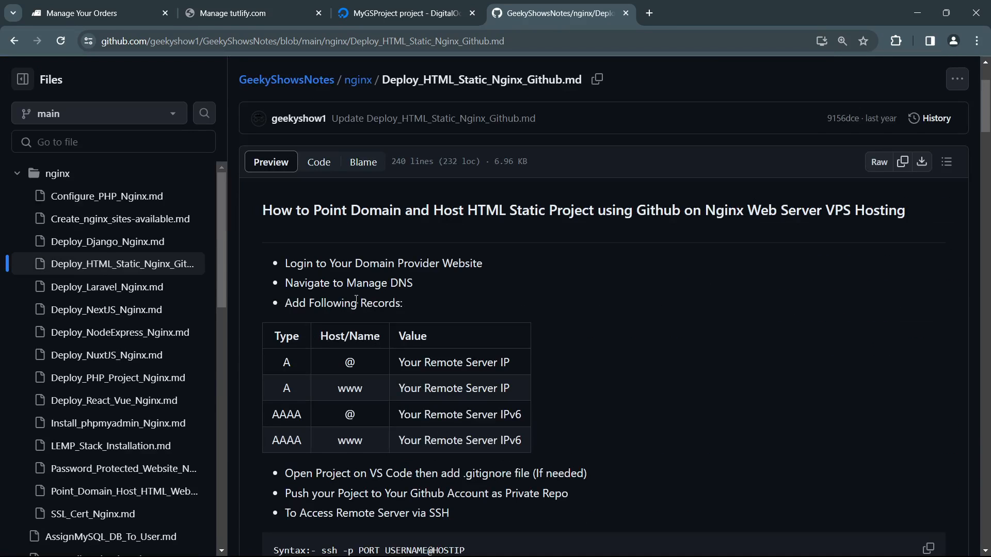
# Step: Read the notes' instructions for managing the domain's DNS, adding records, pushing the project to GitHub and accessing the server via SSH
pyautogui.moveTo(363, 262); pyautogui.dragTo(481, 265)
pyautogui.moveTo(328, 281); pyautogui.dragTo(445, 287)
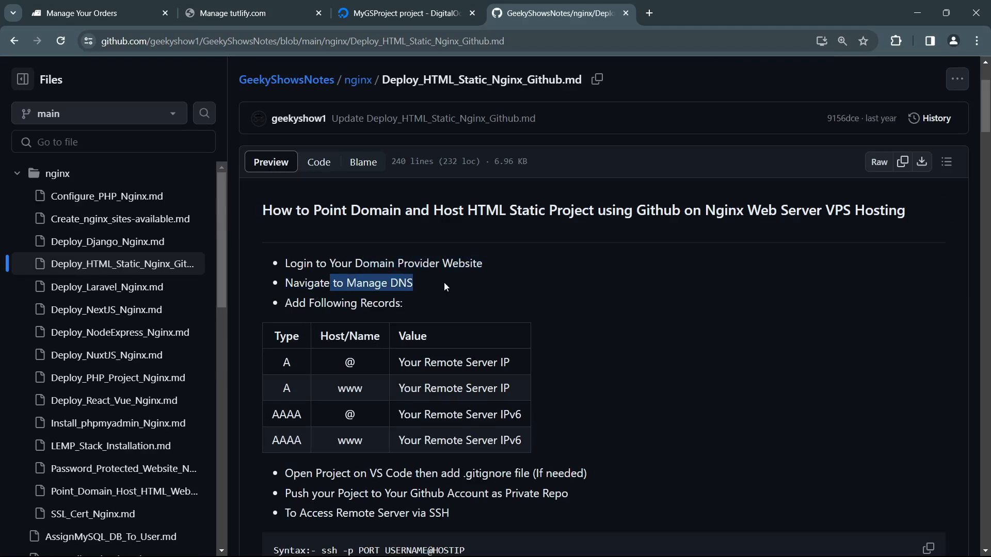
pyautogui.moveTo(324, 303); pyautogui.dragTo(371, 306)
pyautogui.moveTo(283, 362); pyautogui.dragTo(308, 437)
pyautogui.click(388, 452)
pyautogui.scroll(-4, 388, 451)
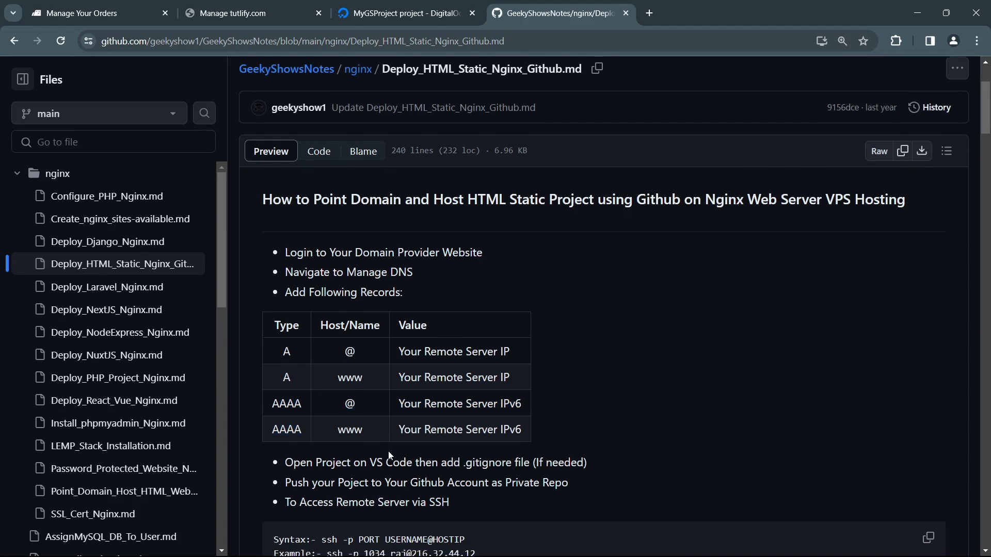
pyautogui.moveTo(369, 280); pyautogui.dragTo(436, 321)
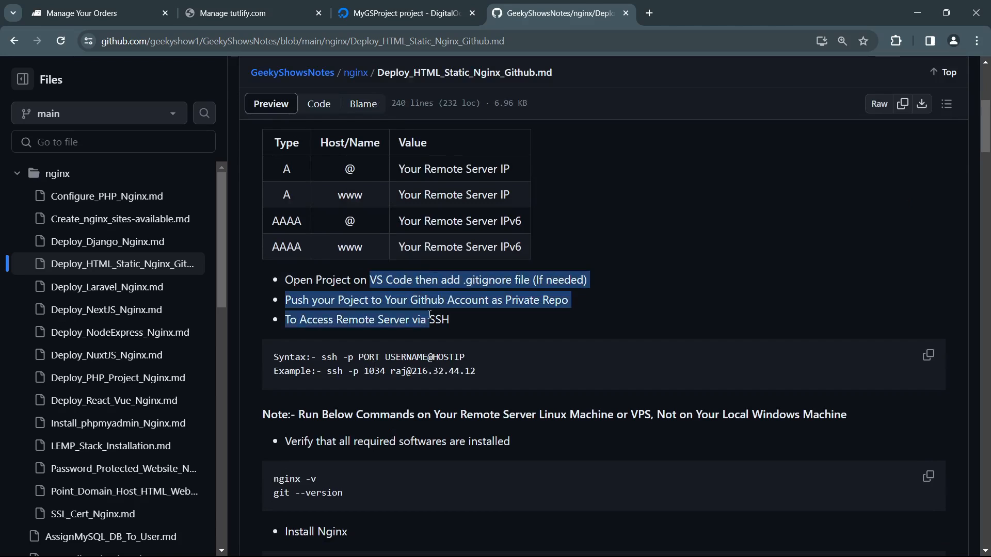
pyautogui.click(462, 329)
# Step: Examine the server IP and IPv6 values required for the A and AAAA records in the notes' DNS table
pyautogui.moveTo(462, 168); pyautogui.dragTo(531, 175)
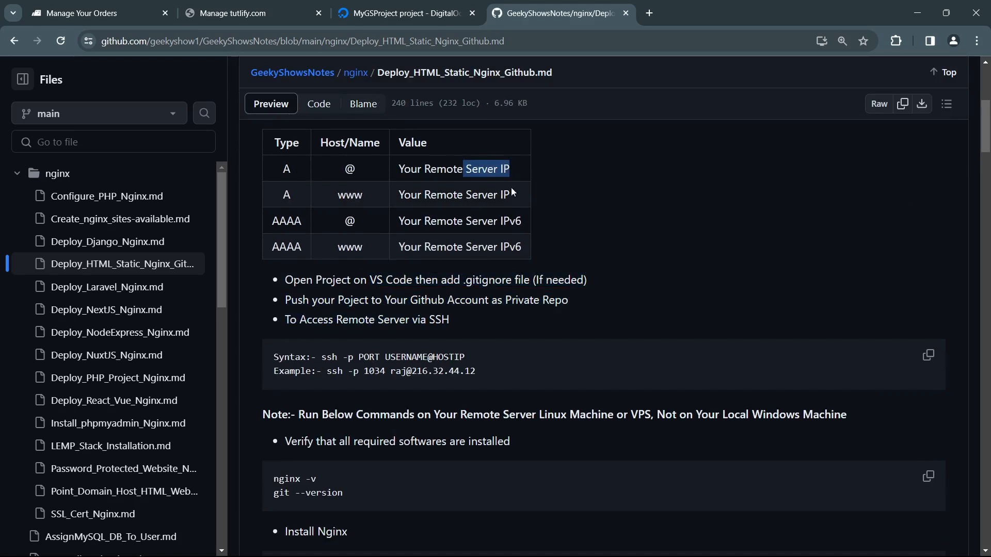
pyautogui.moveTo(469, 195); pyautogui.dragTo(523, 201)
pyautogui.click(465, 220)
pyautogui.moveTo(464, 221); pyautogui.dragTo(522, 226)
pyautogui.moveTo(465, 246); pyautogui.dragTo(522, 251)
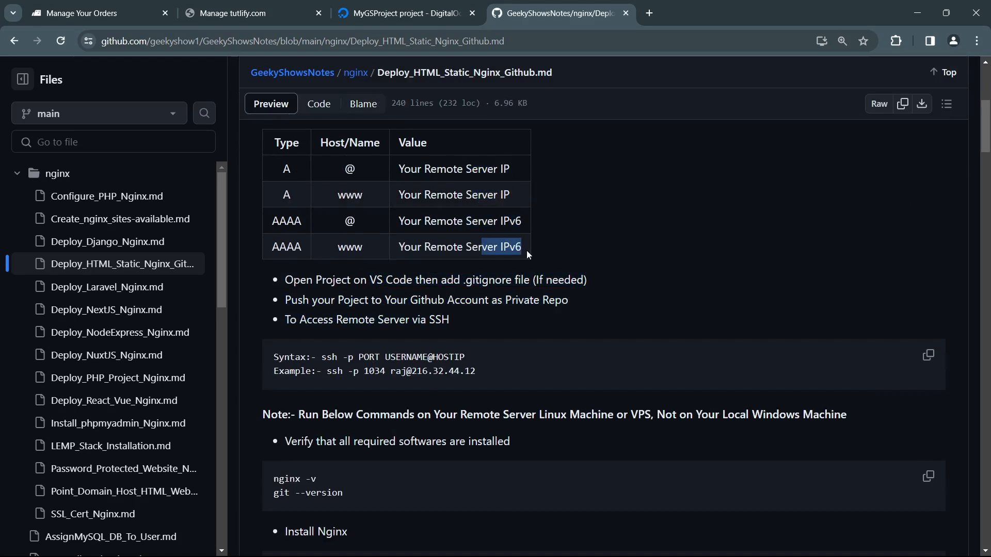
pyautogui.click(519, 259)
# Step: Switch to MyGSProject in DigitalOcean and expand geek1's details to locate its IPv4 and IPv6 addresses
pyautogui.click(391, 15)
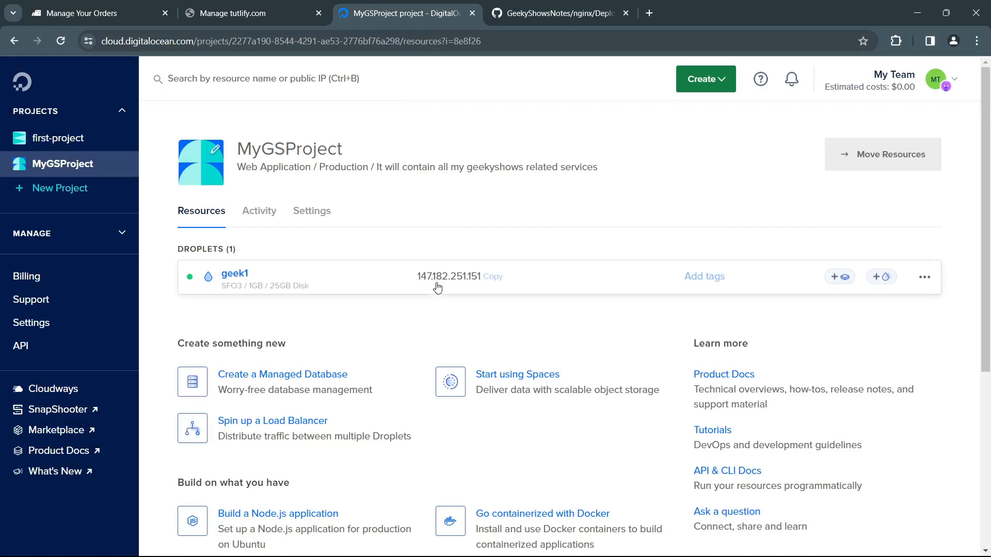
pyautogui.click(364, 278)
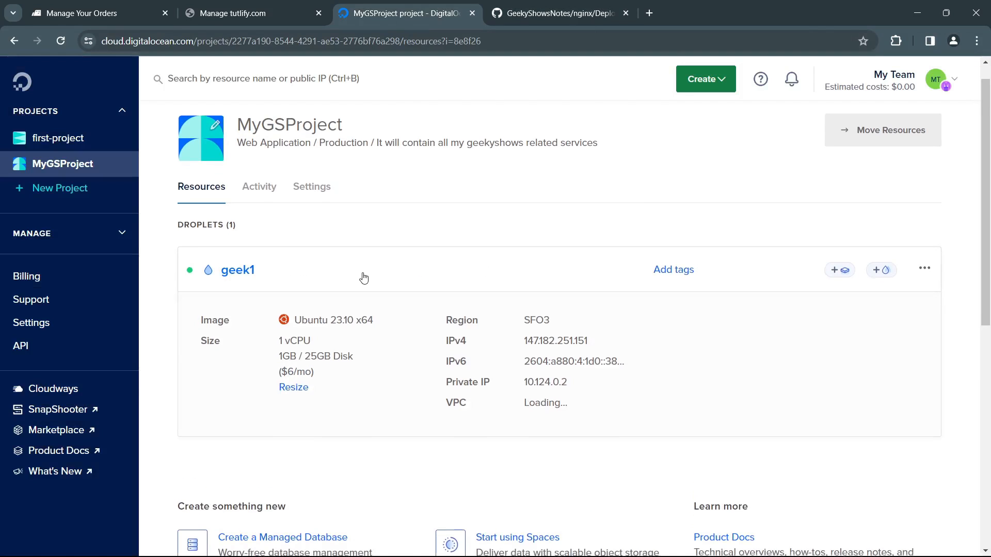
pyautogui.click(526, 344)
pyautogui.click(553, 367)
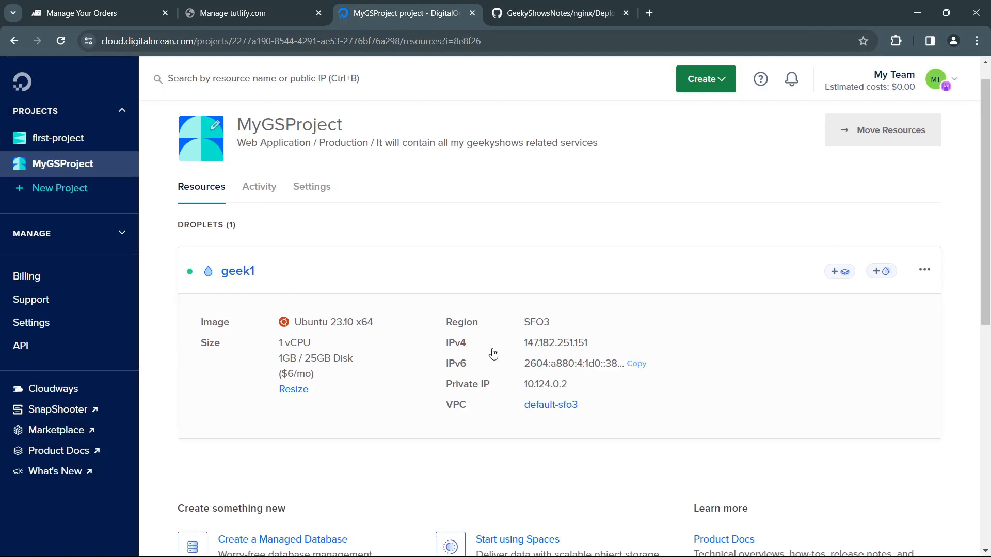
# Step: Review the A and AAAA record types in the GitHub notes and return to geek1's details in DigitalOcean
pyautogui.click(552, 22)
pyautogui.scroll(1, 425, 172)
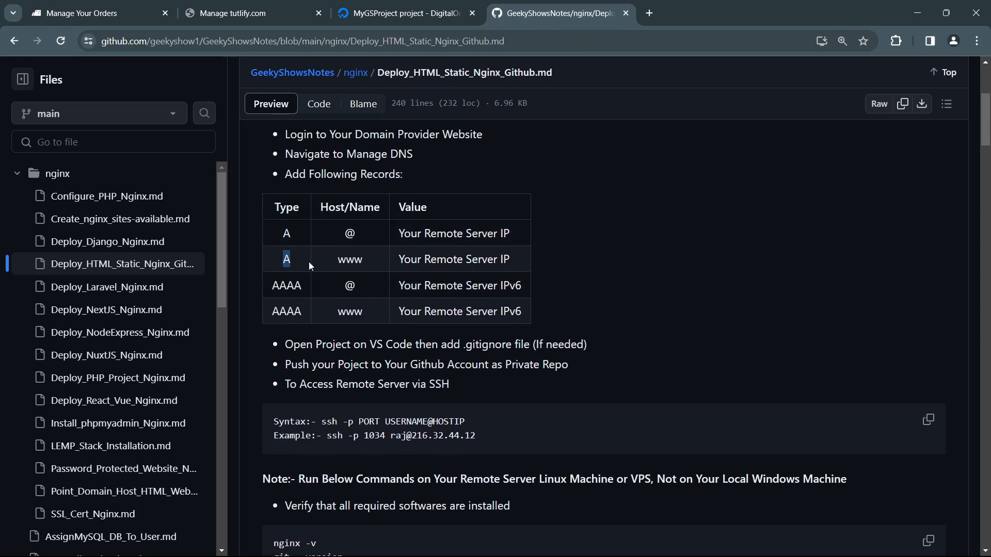
pyautogui.moveTo(280, 285); pyautogui.dragTo(306, 315)
pyautogui.click(403, 13)
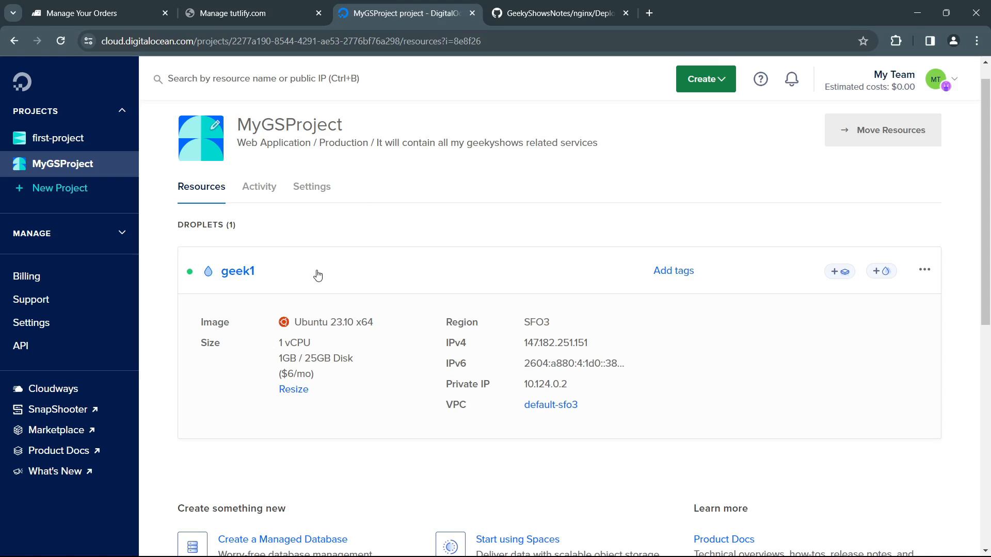
# Step: Review the GitHub notes' commands for verifying and installing Nginx and Git, and return to MyGSProject in DigitalOcean
pyautogui.click(557, 13)
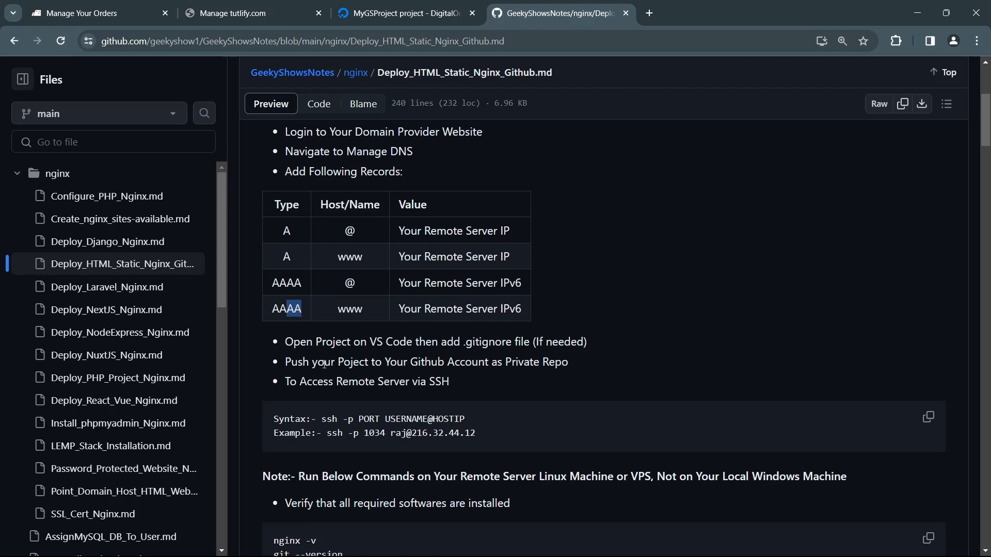
pyautogui.scroll(-3, 422, 332)
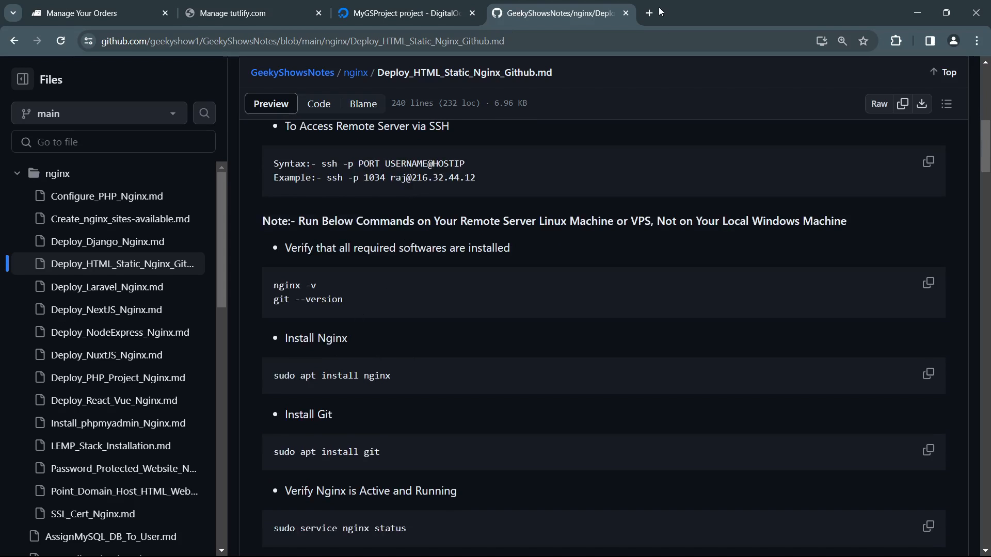
pyautogui.click(402, 13)
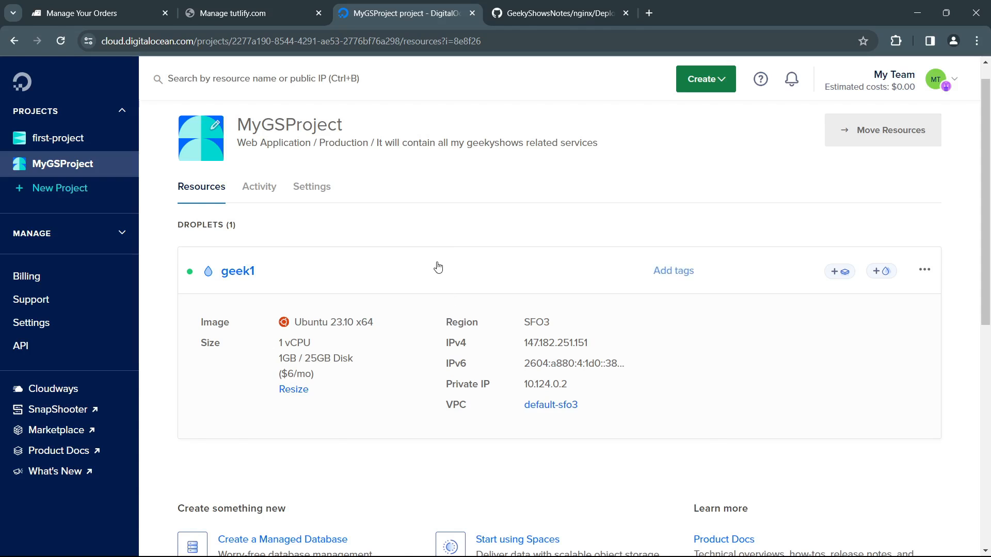
# Step: Collapse geek1's details, open its IPv4 address 147.182.251.151 in a new browser tab and examine the Nginx welcome page
pyautogui.click(438, 267)
pyautogui.click(493, 279)
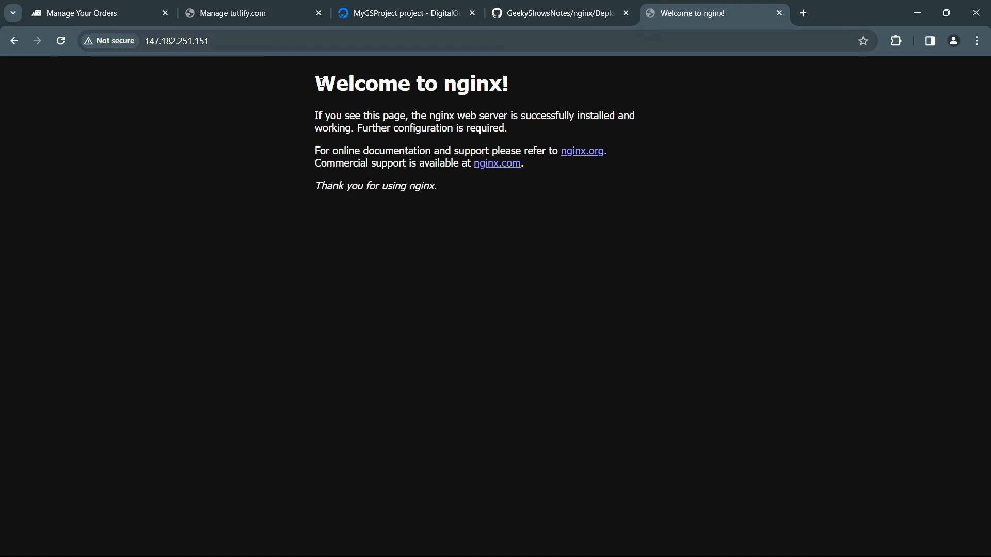
pyautogui.moveTo(321, 82); pyautogui.dragTo(448, 202)
pyautogui.click(494, 204)
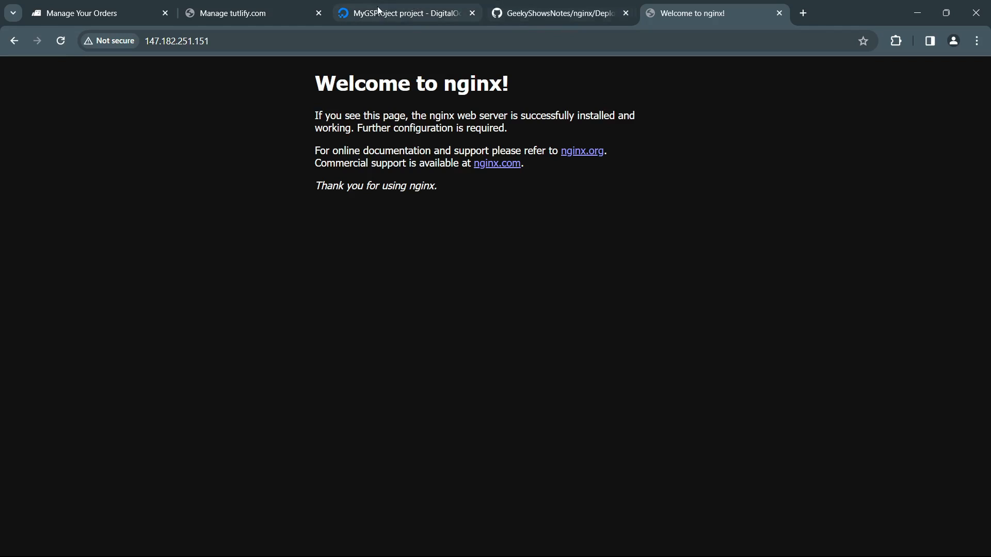
# Step: Review the DNS records table in the GitHub notes again and return to MyGSProject's resources in DigitalOcean
pyautogui.click(529, 23)
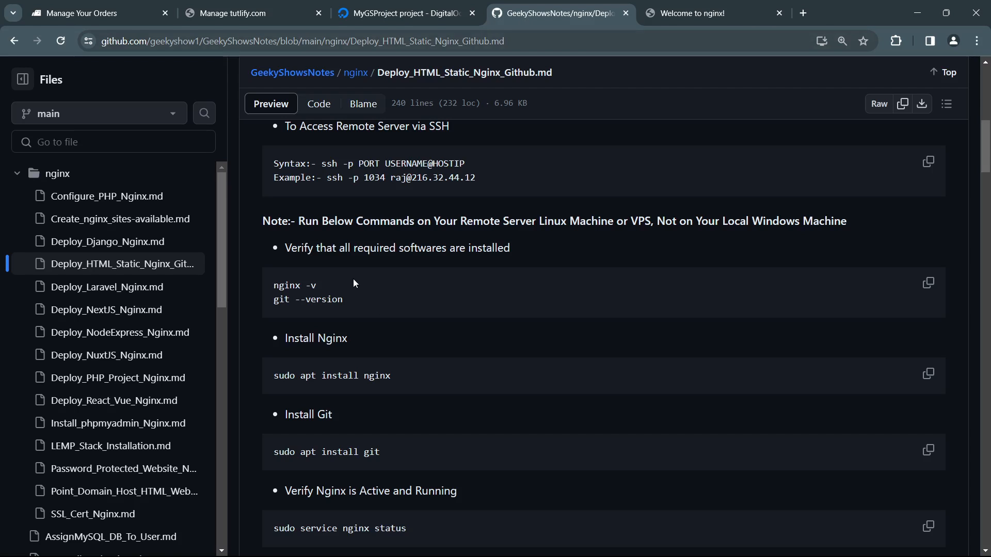
pyautogui.scroll(3, 395, 264)
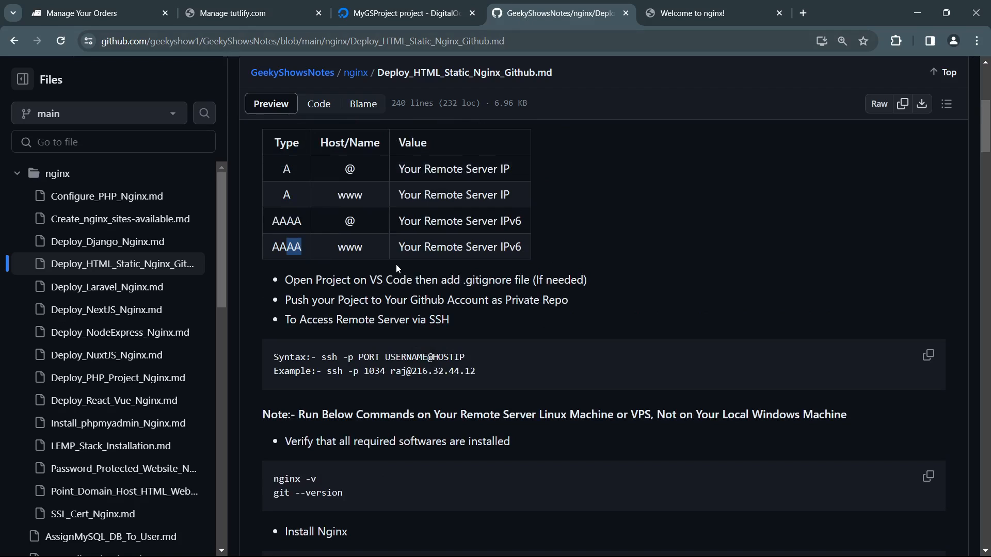
pyautogui.click(402, 14)
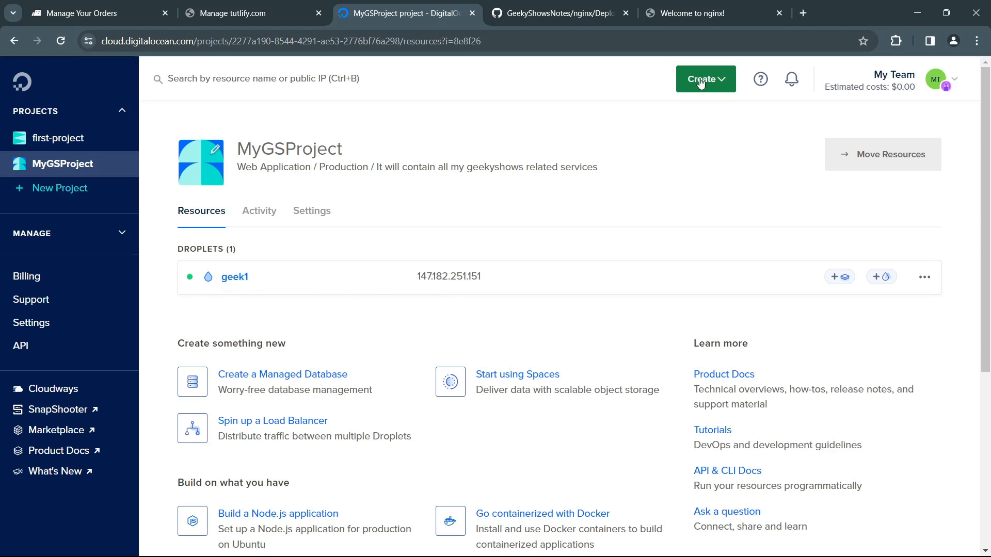
# Step: Check the list of DNS records to add in the GitHub notes and return to MyGSProject in DigitalOcean
pyautogui.click(539, 19)
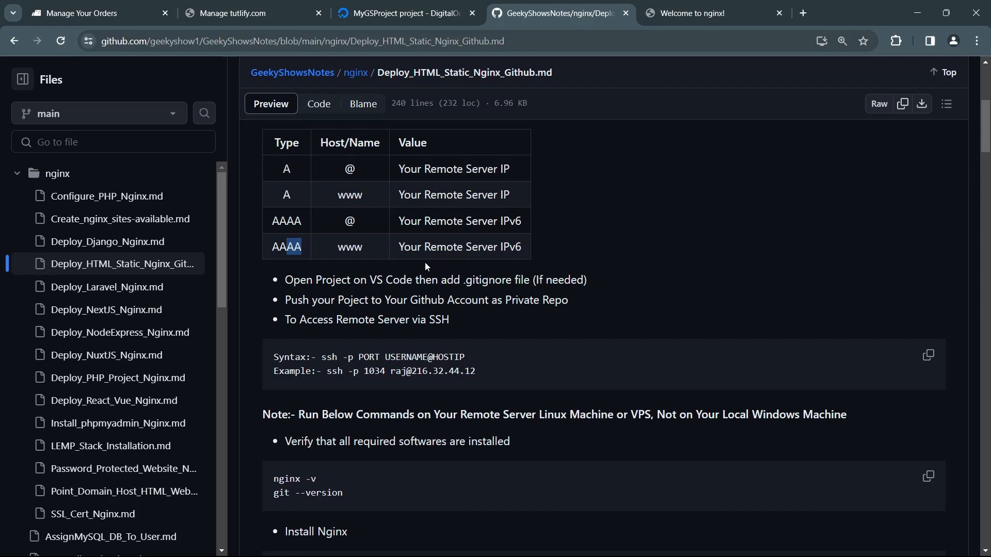
pyautogui.scroll(3, 425, 262)
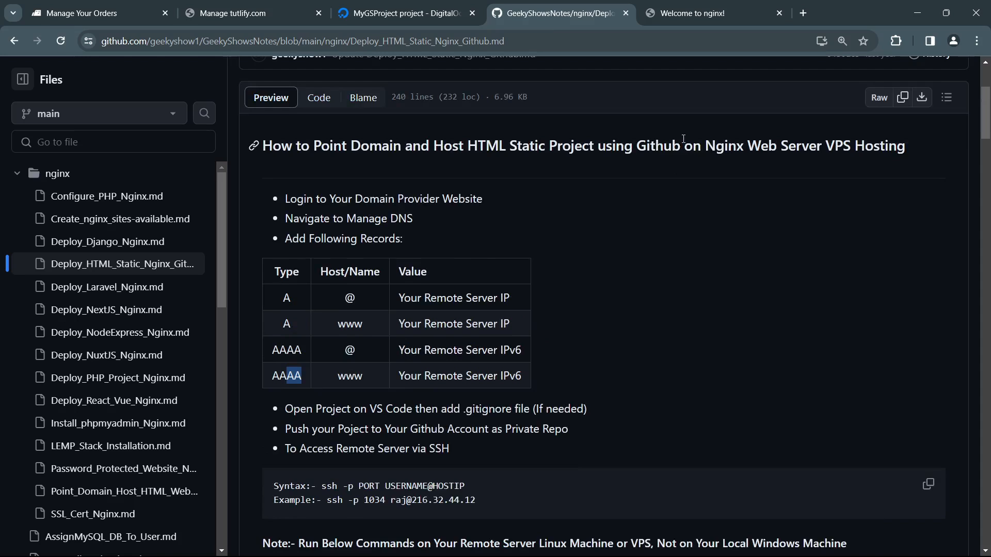
pyautogui.click(365, 17)
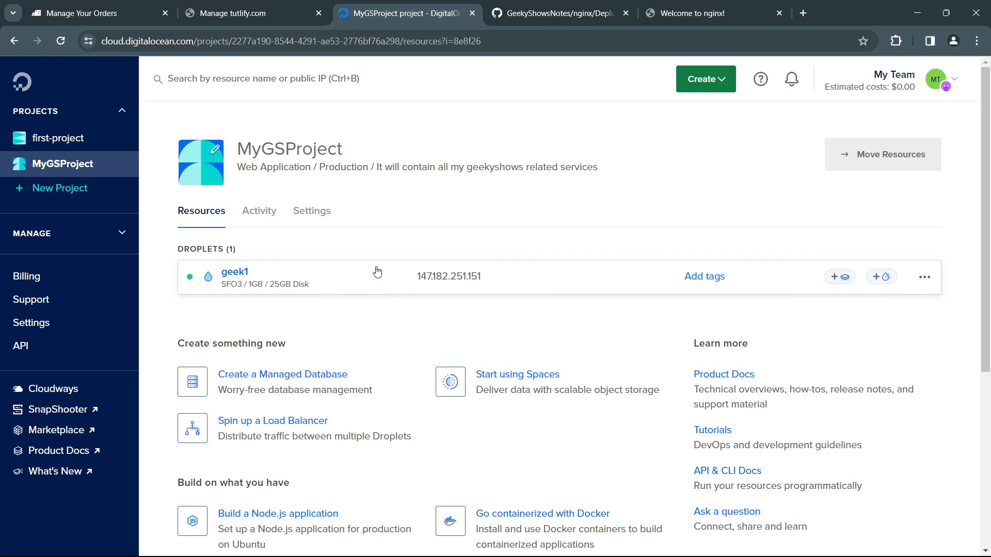
# Step: Look for domain options among geek1's actions, the resources that can be created and the expanded Manage section
pyautogui.click(924, 278)
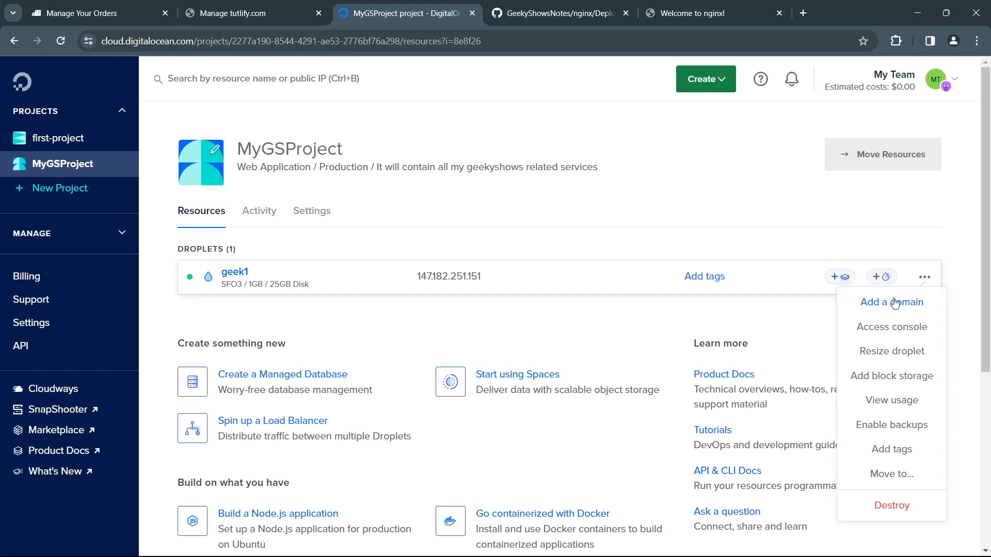
pyautogui.click(707, 129)
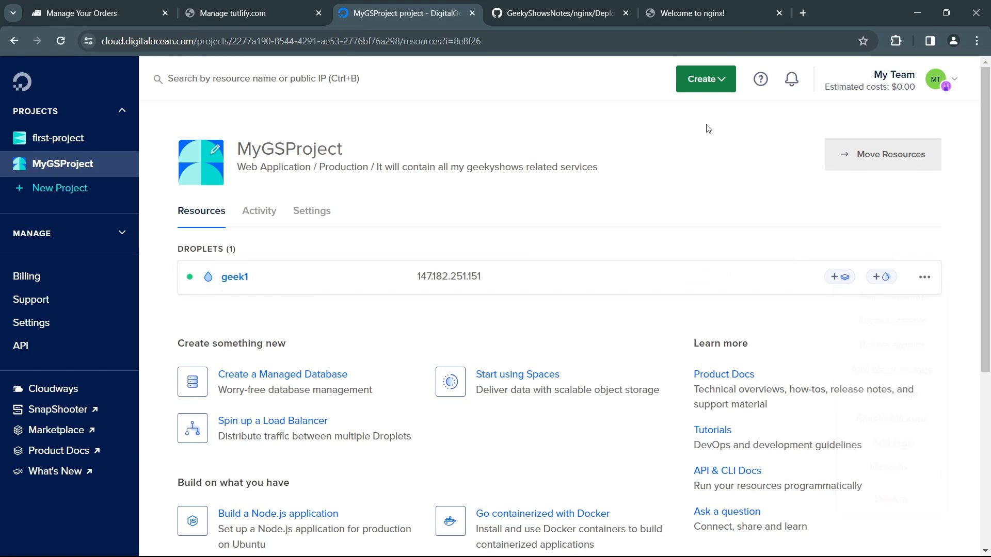
pyautogui.click(723, 83)
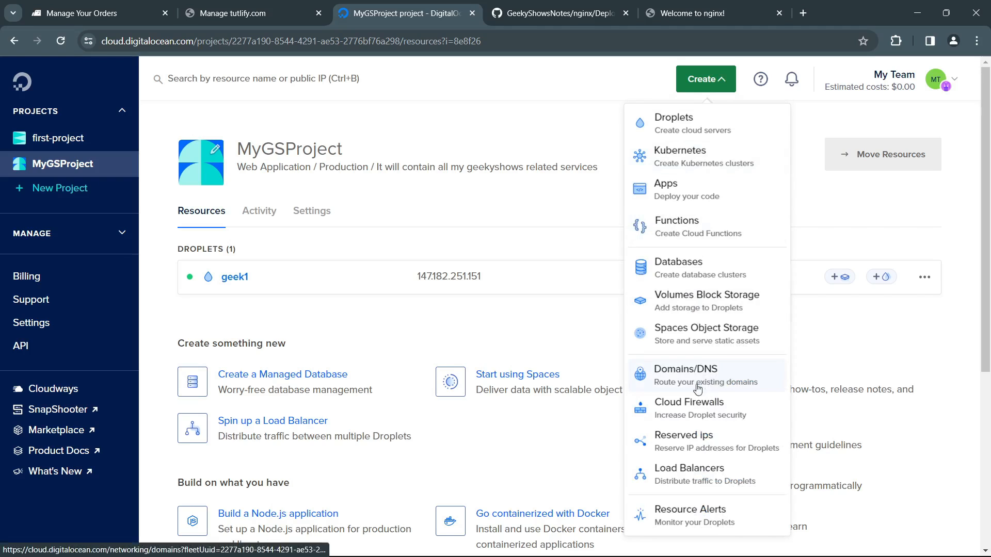
pyautogui.scroll(-3, 712, 403)
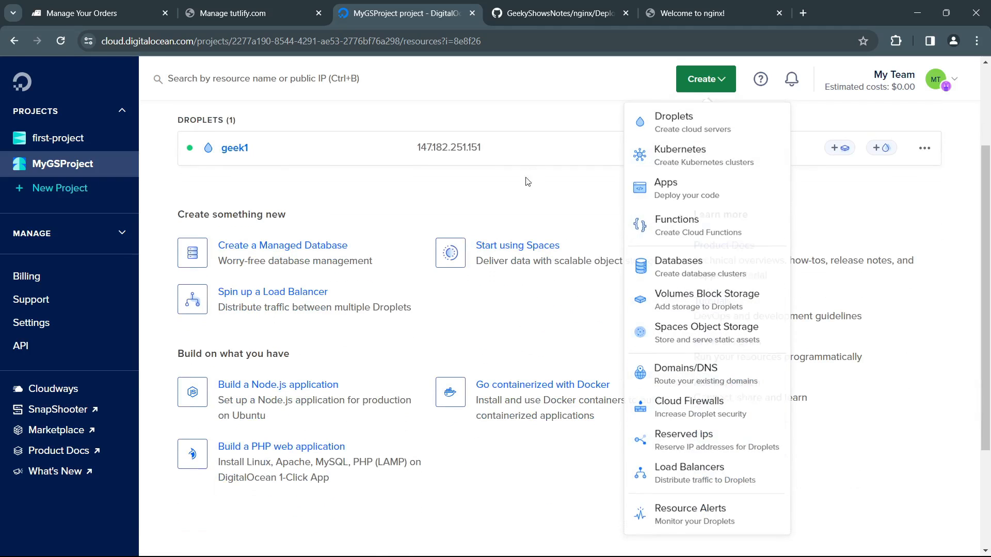
pyautogui.click(110, 235)
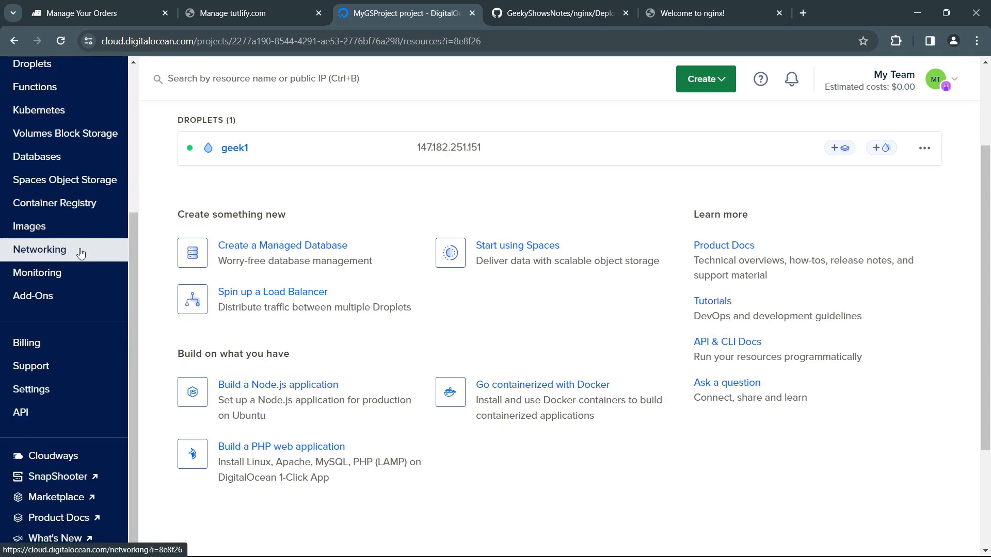
pyautogui.scroll(4, 17, 250)
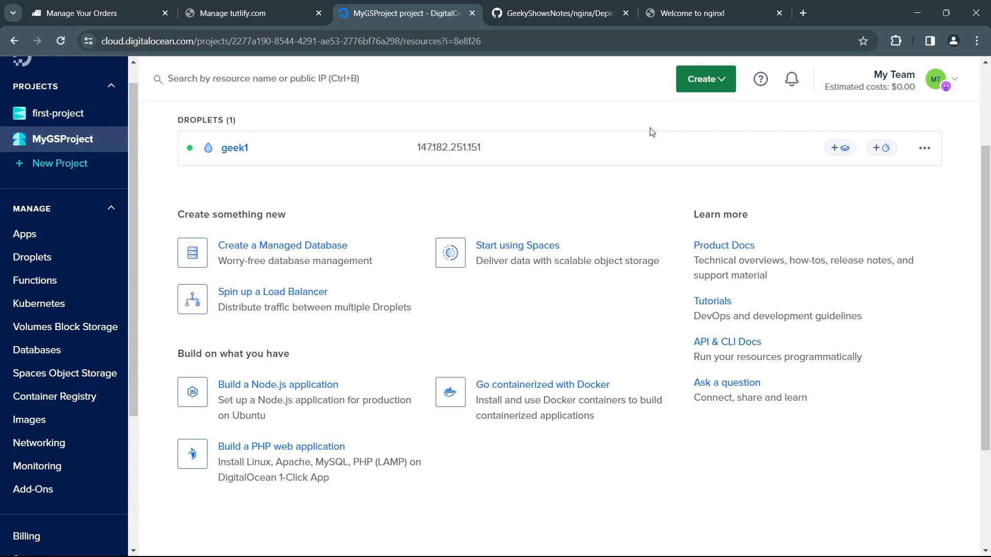
# Step: Open the Domains/DNS page for MyGSProject and examine the Networking heading and its Domains section
pyautogui.click(725, 82)
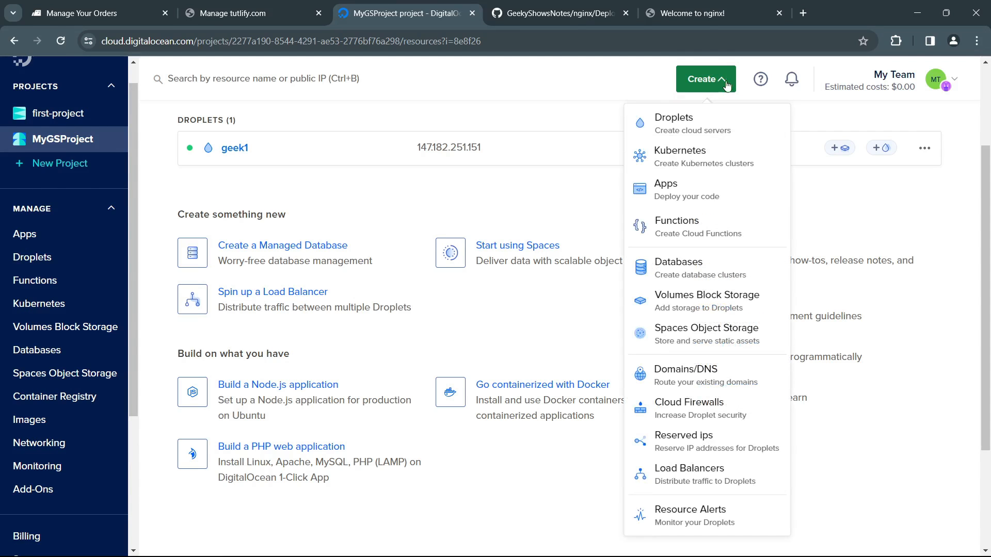
pyautogui.click(675, 376)
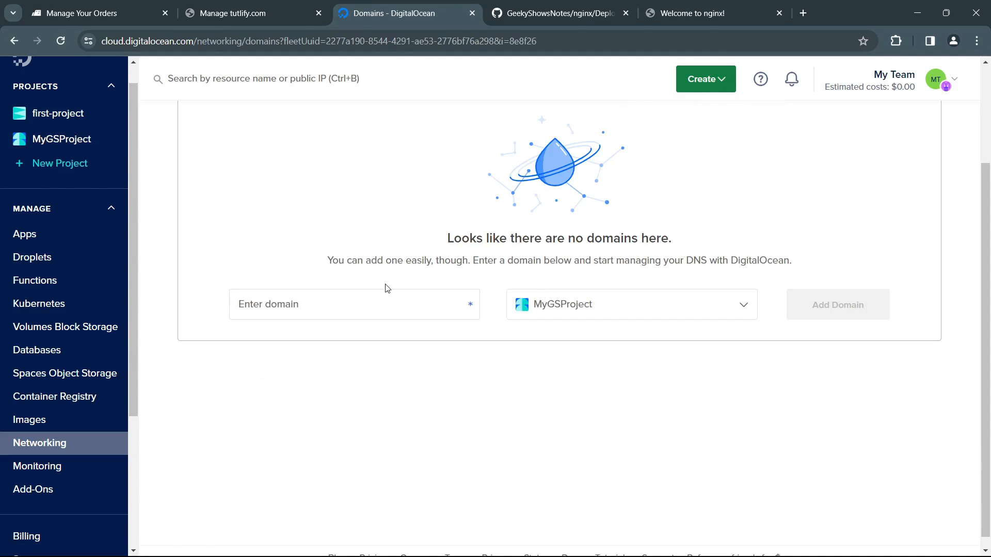
pyautogui.scroll(3, 407, 278)
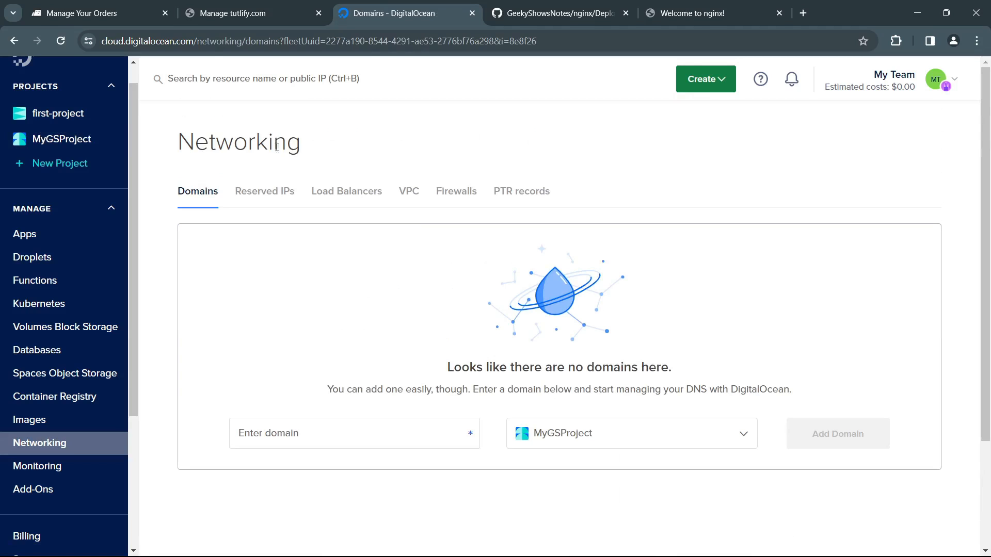
pyautogui.moveTo(256, 147); pyautogui.dragTo(317, 149)
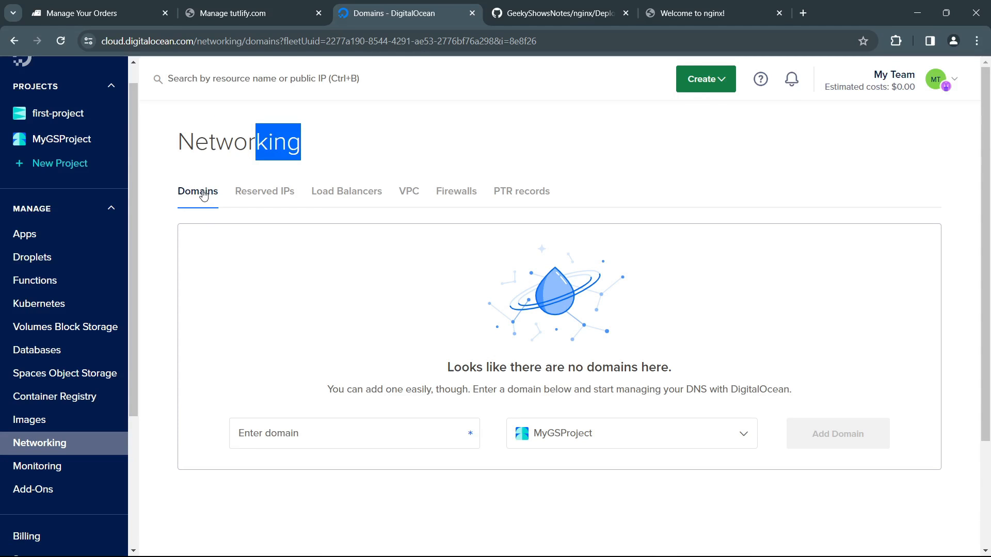
pyautogui.click(282, 283)
# Step: Examine the add-domain form's domain field and its project choices, leaving MyGSProject selected
pyautogui.scroll(-2, 309, 310)
pyautogui.click(323, 368)
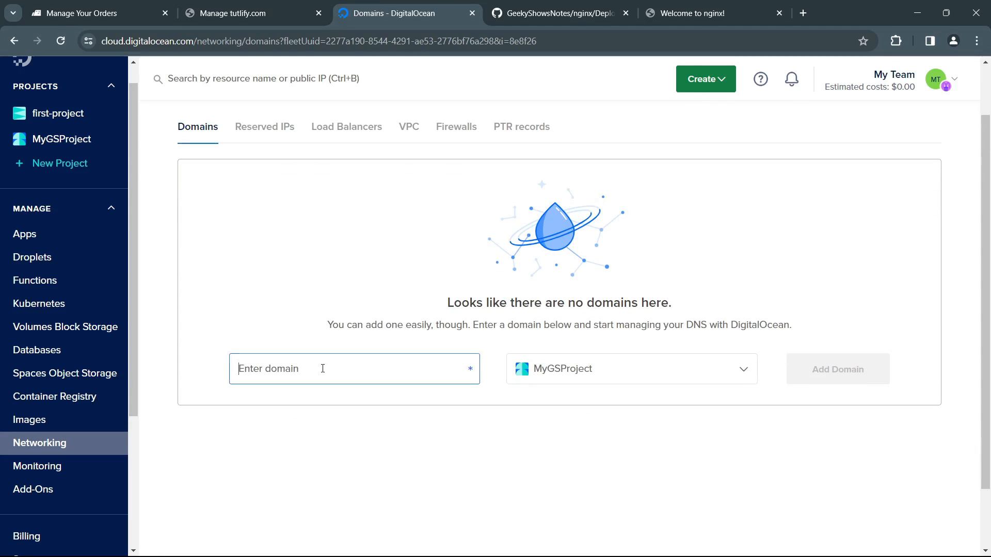
pyautogui.click(646, 380)
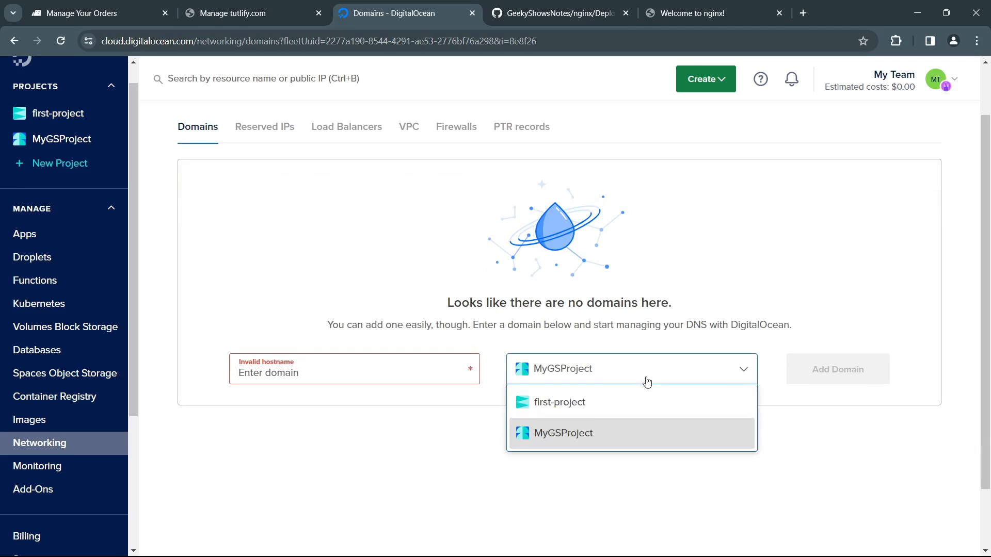
pyautogui.click(409, 419)
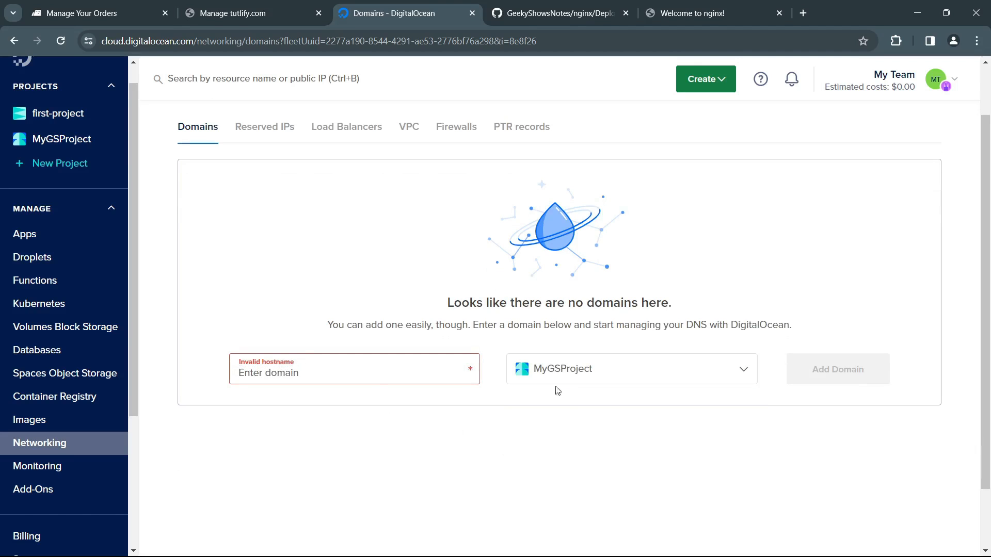
pyautogui.click(571, 373)
pyautogui.click(380, 429)
pyautogui.click(548, 362)
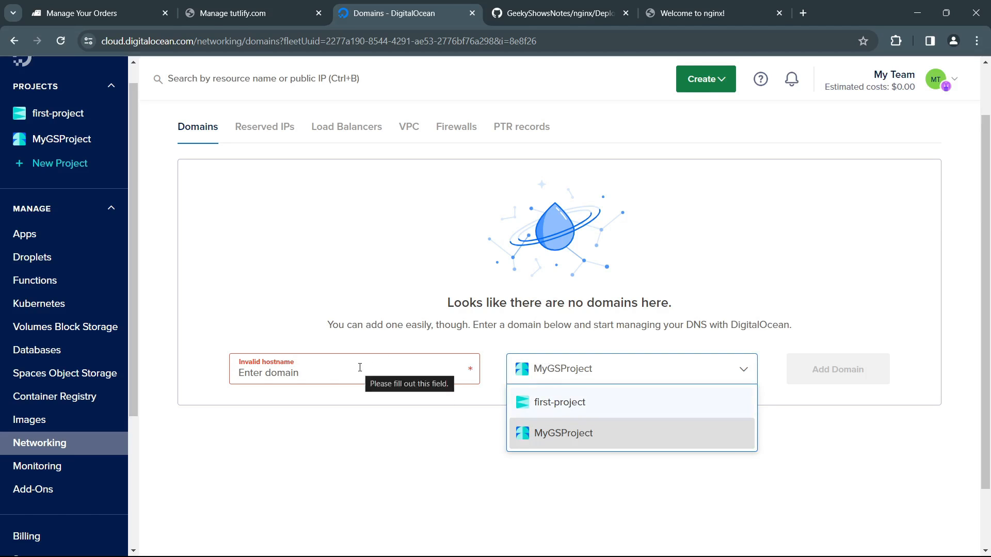
pyautogui.click(465, 427)
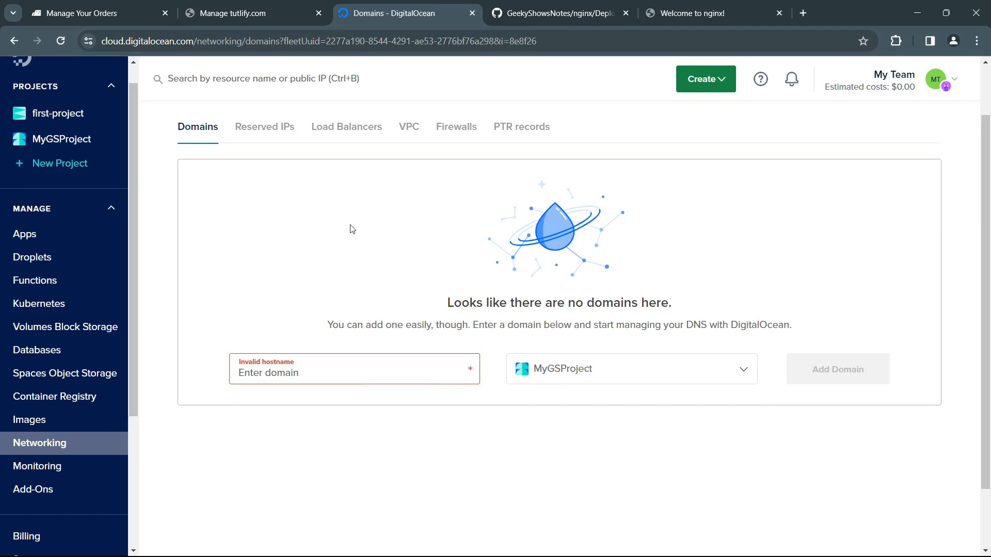
# Step: Read the GitHub notes from the DNS records through the Git deploy-key setup to the virtual host instructions
pyautogui.click(556, 15)
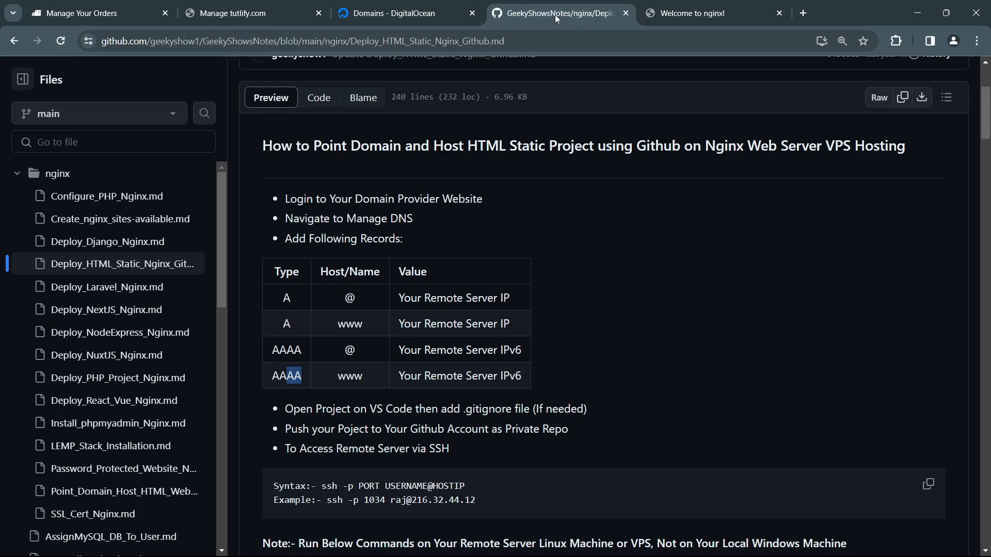
pyautogui.scroll(-10, 454, 308)
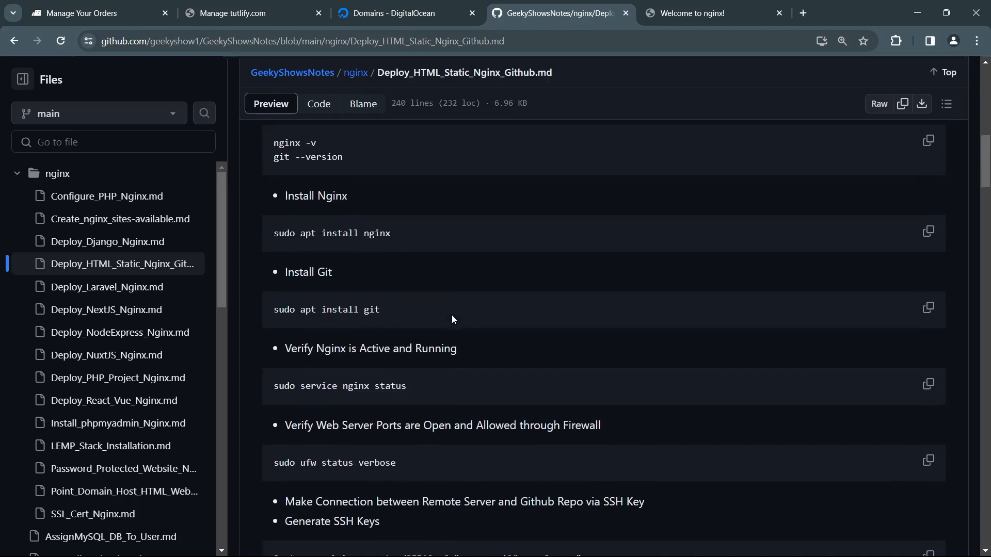
pyautogui.scroll(-6, 452, 320)
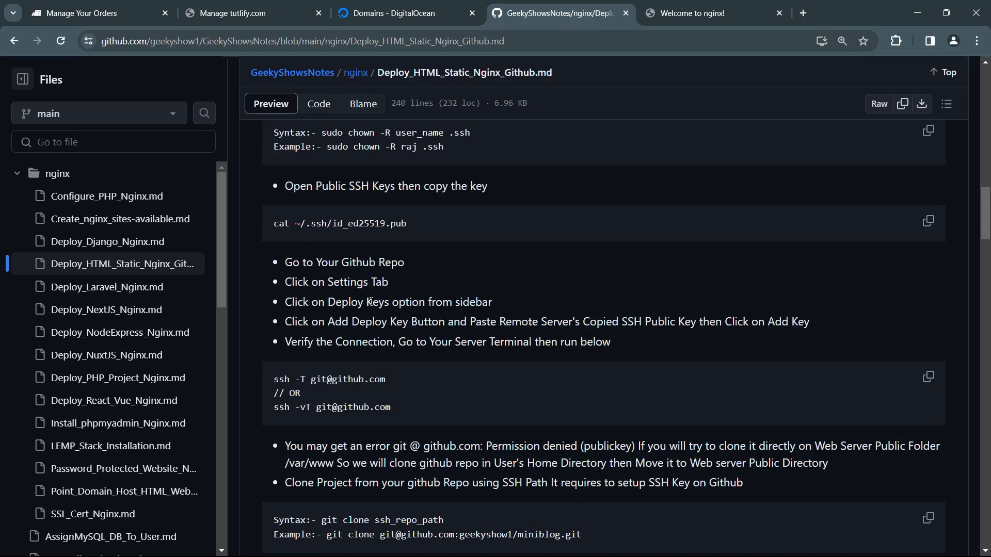
pyautogui.scroll(-6, 370, 301)
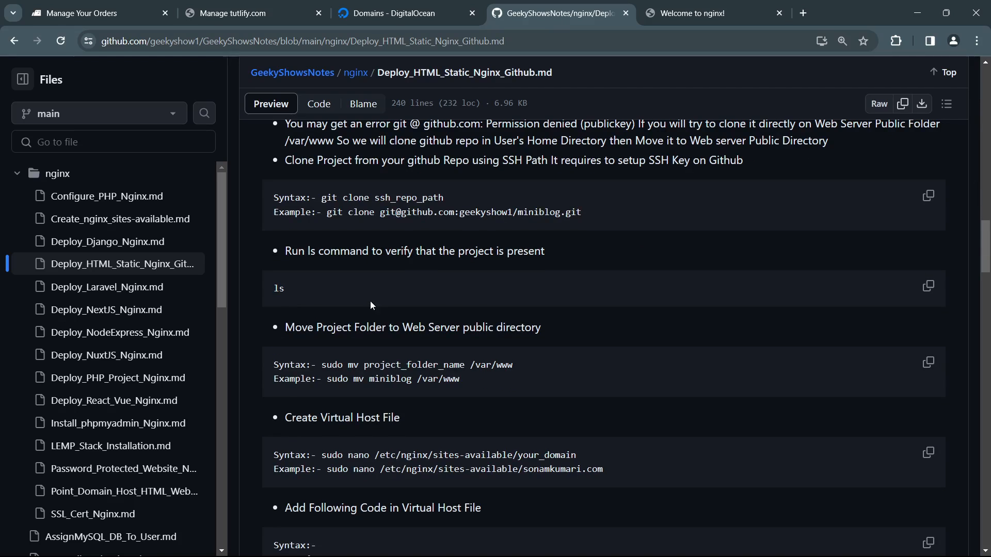
pyautogui.scroll(-4, 370, 302)
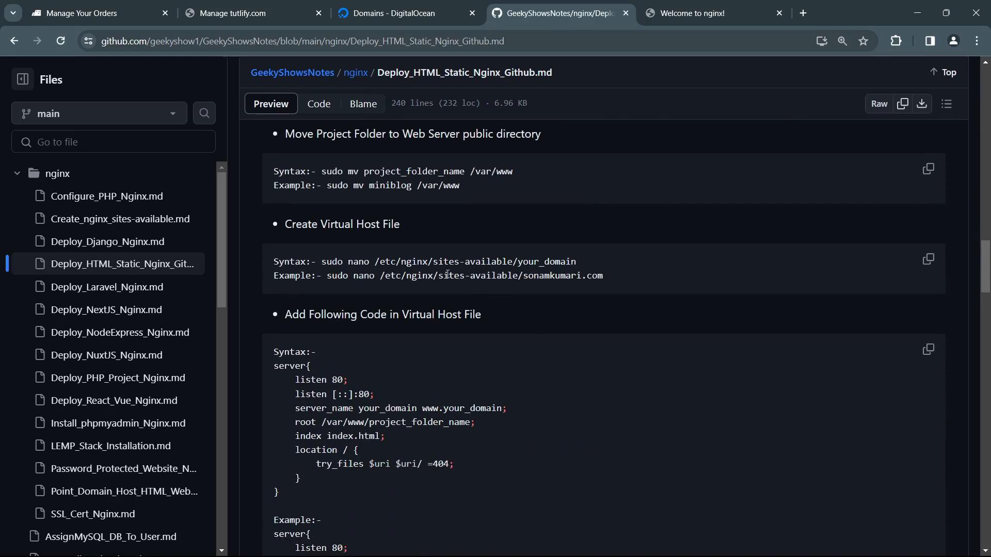
# Step: Examine the virtual host file path and the example server block's server_name and root lines in the GitHub notes
pyautogui.moveTo(448, 274); pyautogui.dragTo(582, 279)
pyautogui.moveTo(312, 395); pyautogui.dragTo(358, 408)
pyautogui.scroll(-2, 413, 429)
pyautogui.click(428, 417)
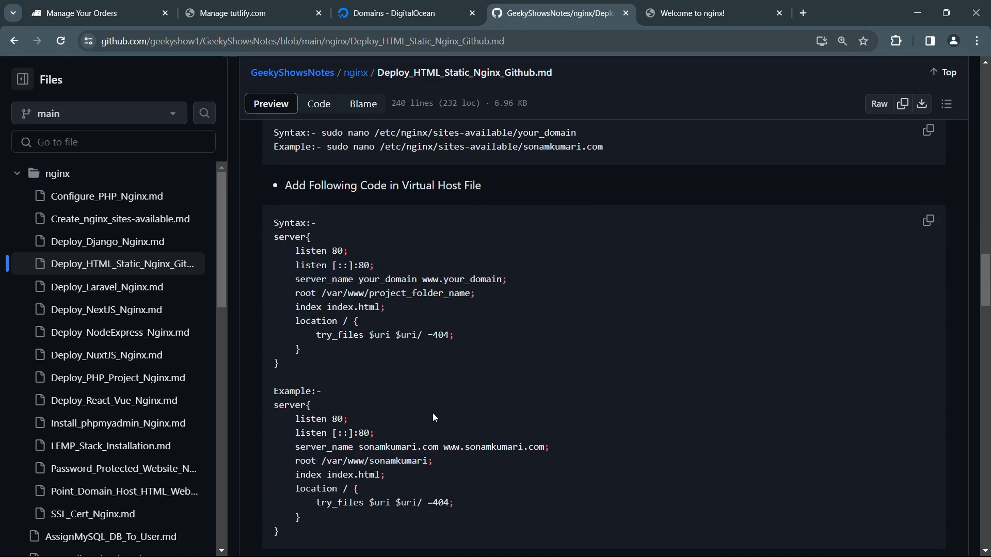
pyautogui.scroll(2, 350, 311)
pyautogui.keyDown('ctrl'); pyautogui.scroll(1, 420, 374); pyautogui.keyUp('ctrl')
pyautogui.scroll(-1, 420, 373)
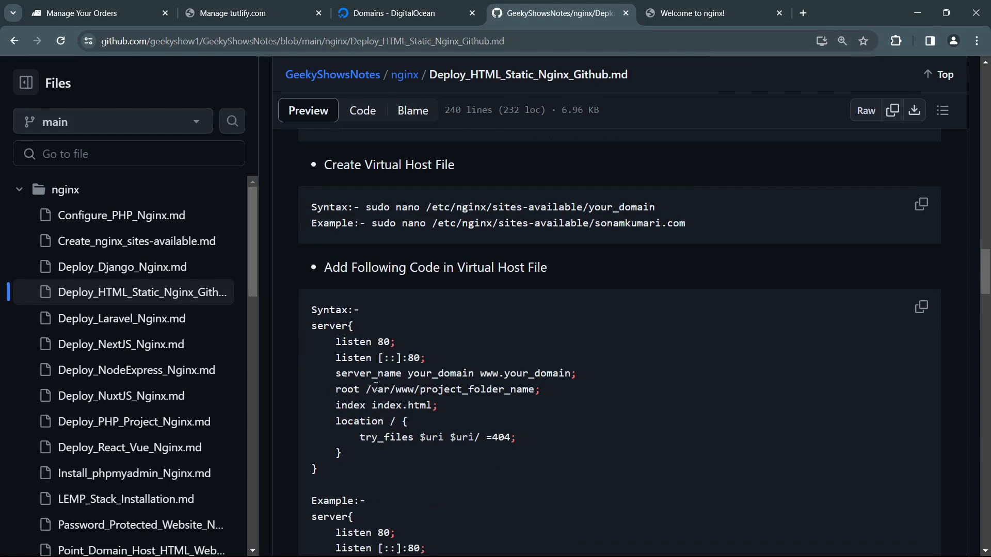
pyautogui.moveTo(366, 390); pyautogui.dragTo(537, 392)
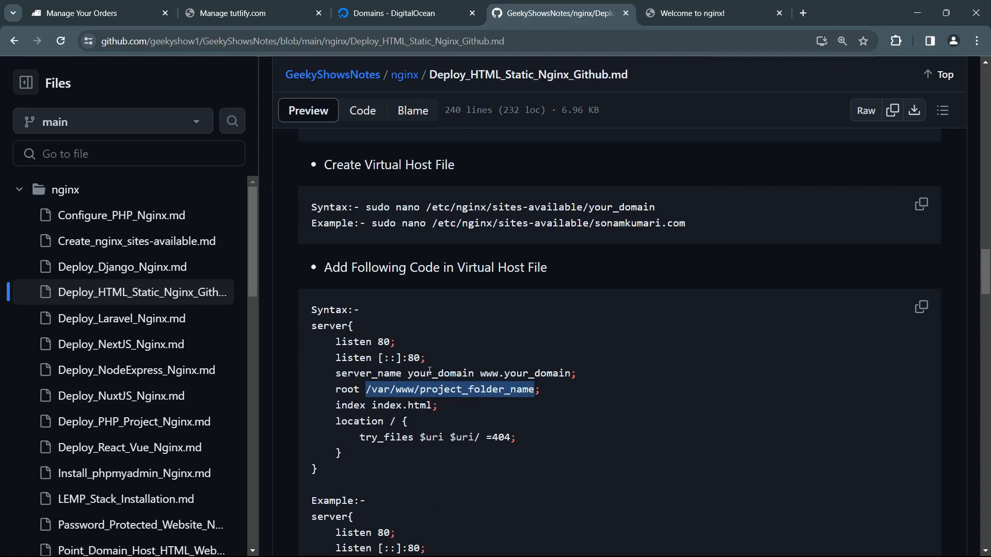
pyautogui.moveTo(408, 373); pyautogui.dragTo(525, 385)
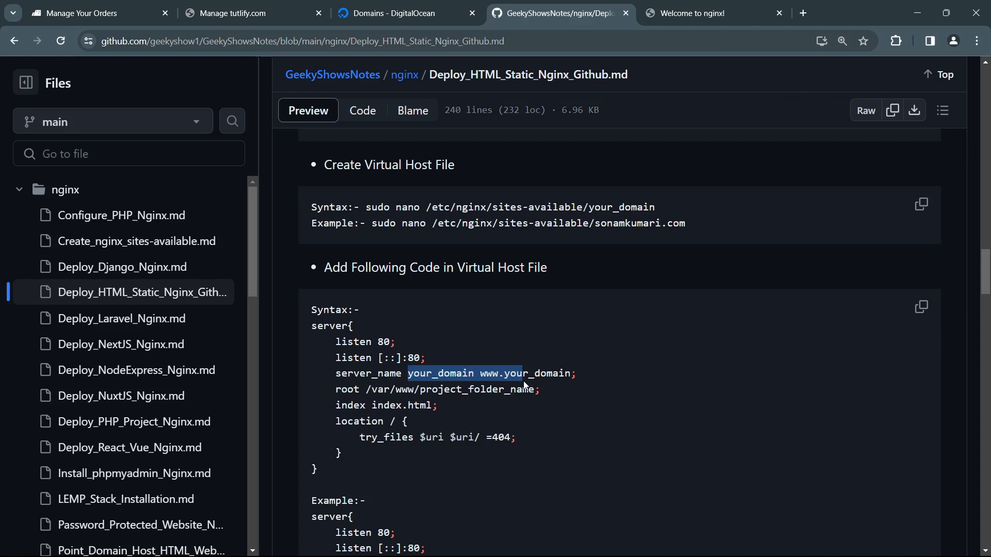
# Step: Check DigitalOcean's Domains page, return to the GitHub notes and compare the server_name, root and sites-available entries
pyautogui.click(402, 15)
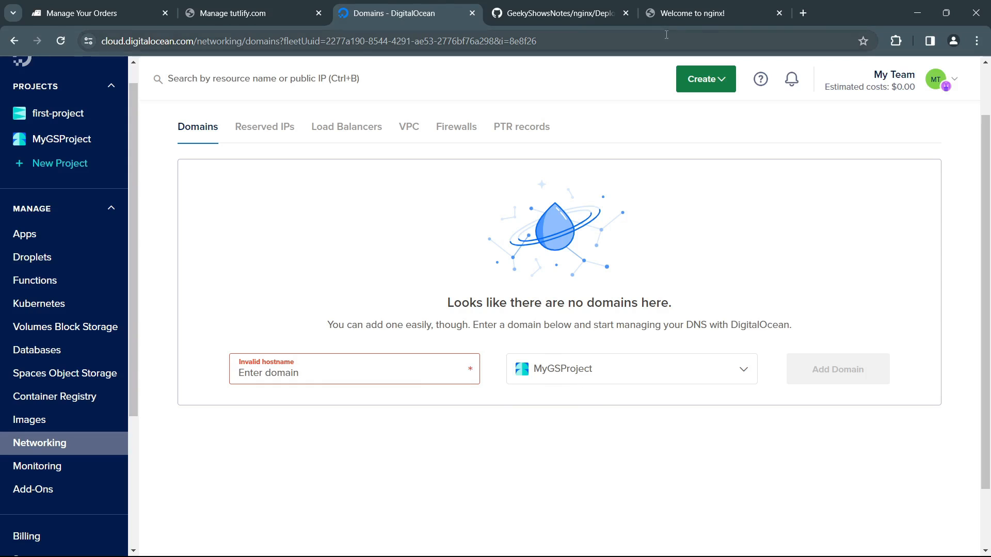
pyautogui.click(569, 14)
pyautogui.click(410, 375)
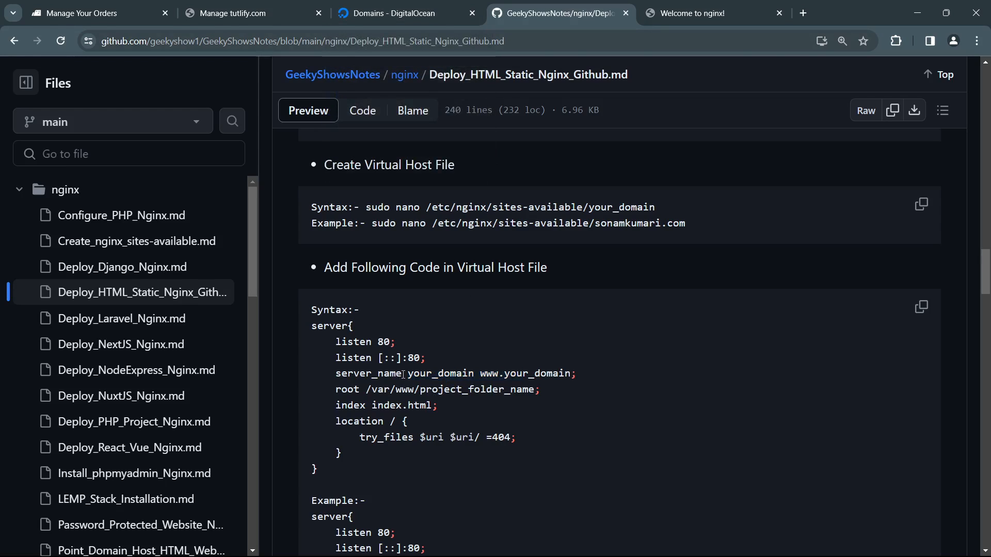
pyautogui.moveTo(403, 374); pyautogui.dragTo(474, 374)
pyautogui.click(411, 389)
pyautogui.moveTo(411, 389); pyautogui.dragTo(539, 393)
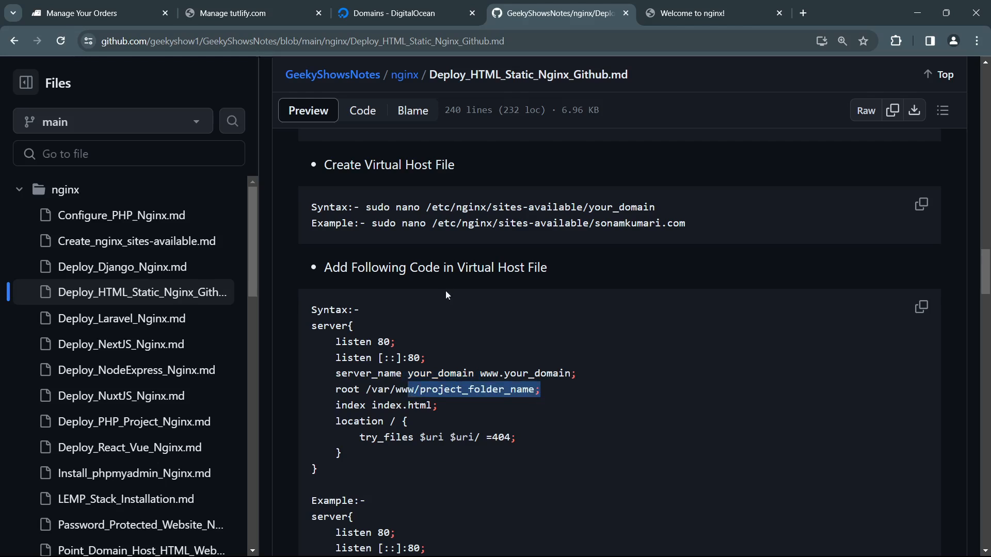
pyautogui.moveTo(511, 208); pyautogui.dragTo(579, 211)
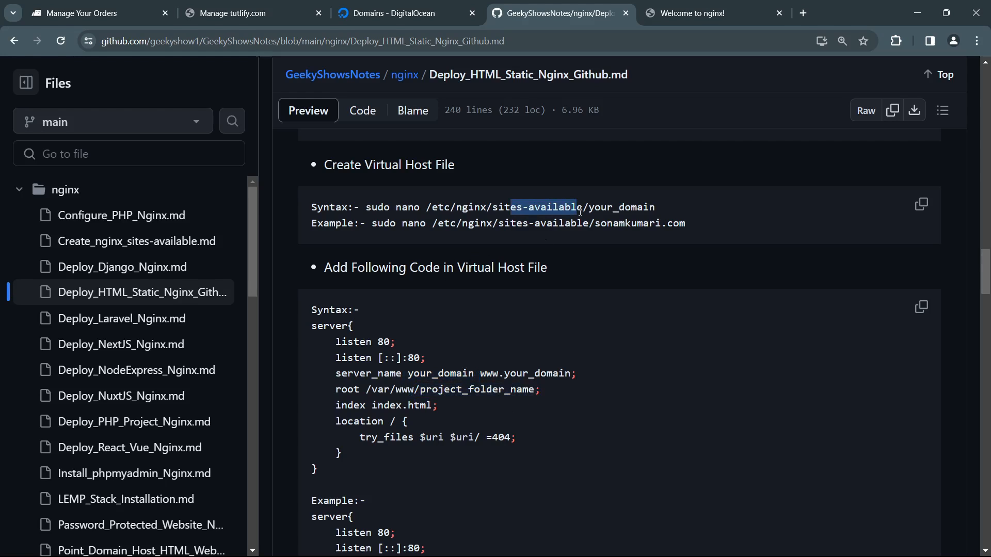
pyautogui.moveTo(438, 373); pyautogui.dragTo(537, 396)
pyautogui.click(507, 417)
# Step: Review the notes on enabling the virtual host and restarting Nginx, and switch through DigitalOcean to tutlify.com's domain page in BigRock
pyautogui.scroll(-10, 438, 417)
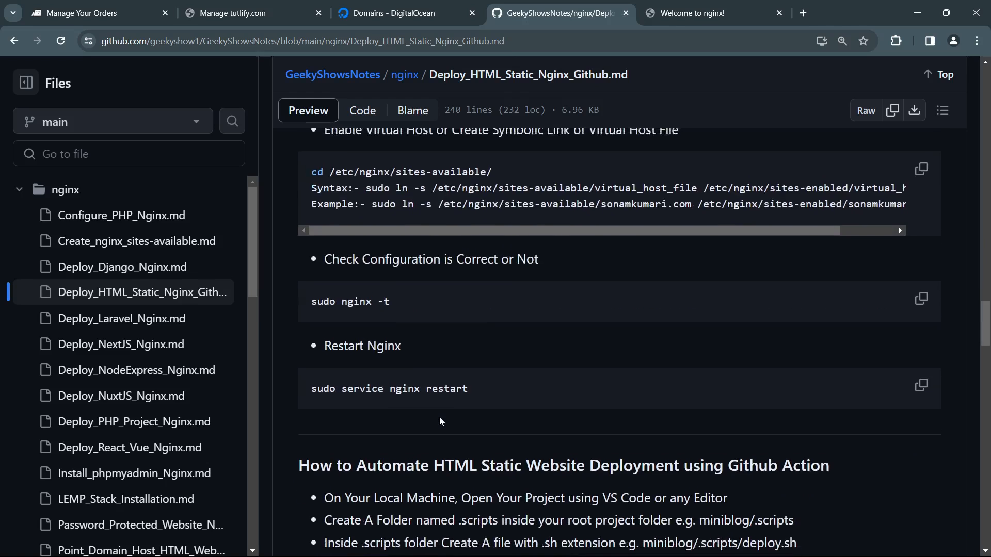
pyautogui.scroll(12, 439, 417)
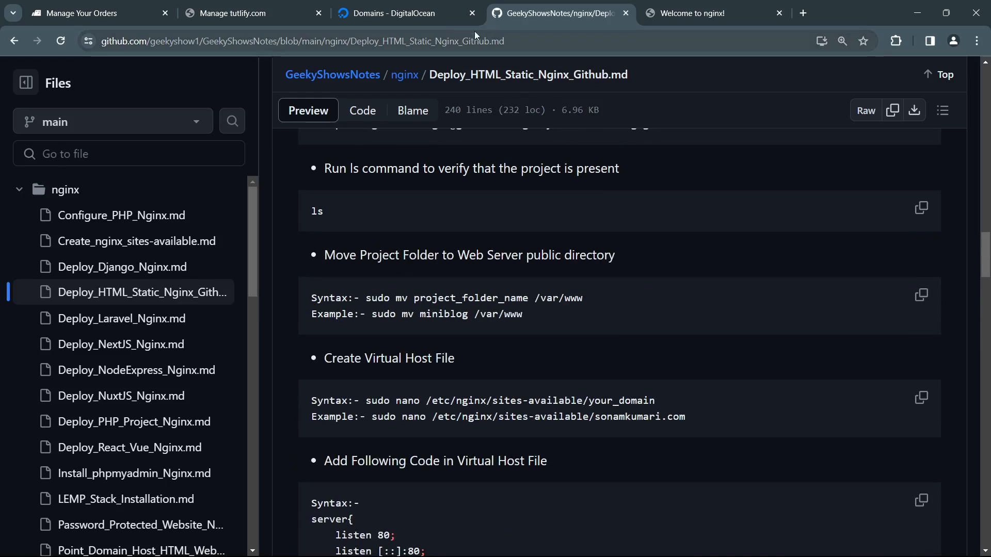
pyautogui.click(420, 14)
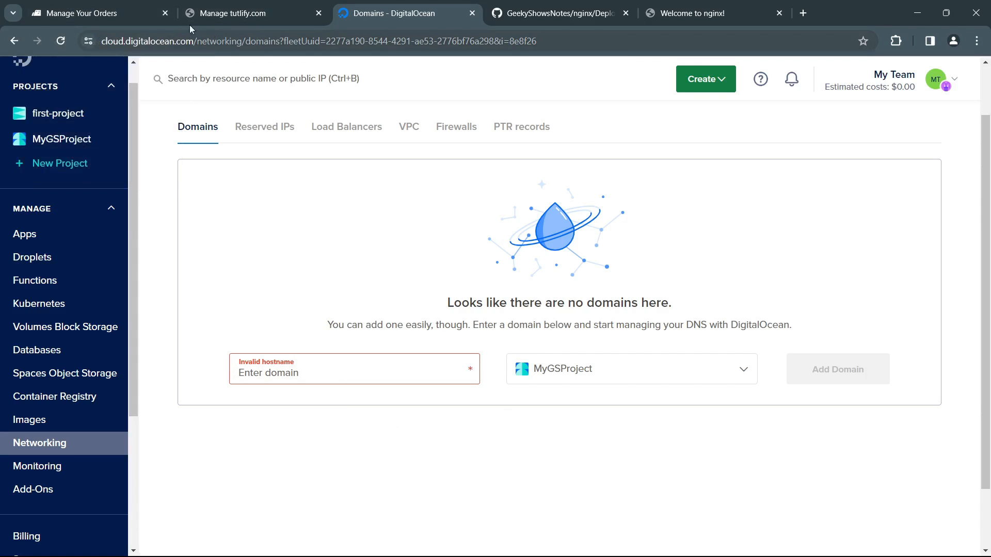
pyautogui.click(110, 15)
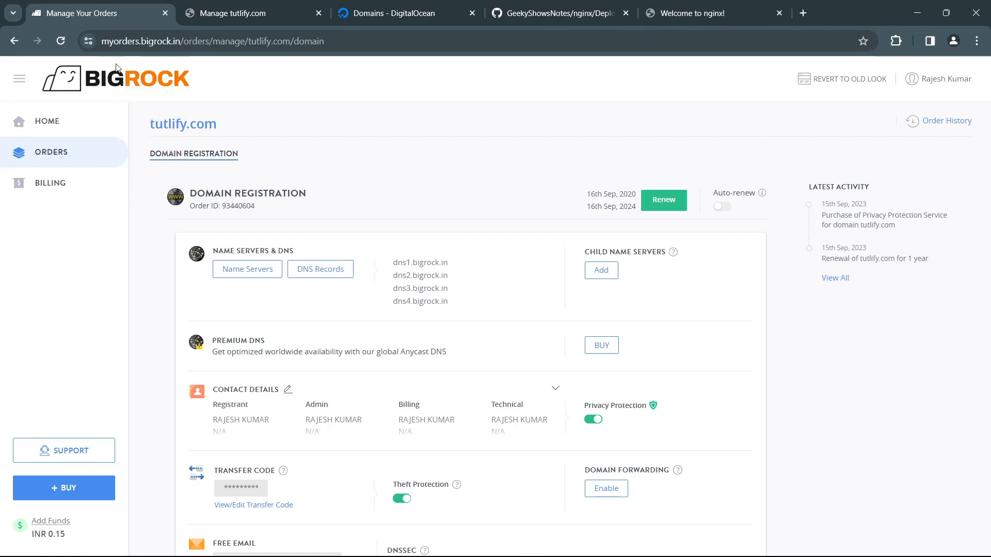
# Step: Reload tutlify.com's BigRock order page, close its logged-out old-look management page and return to the order page
pyautogui.click(60, 41)
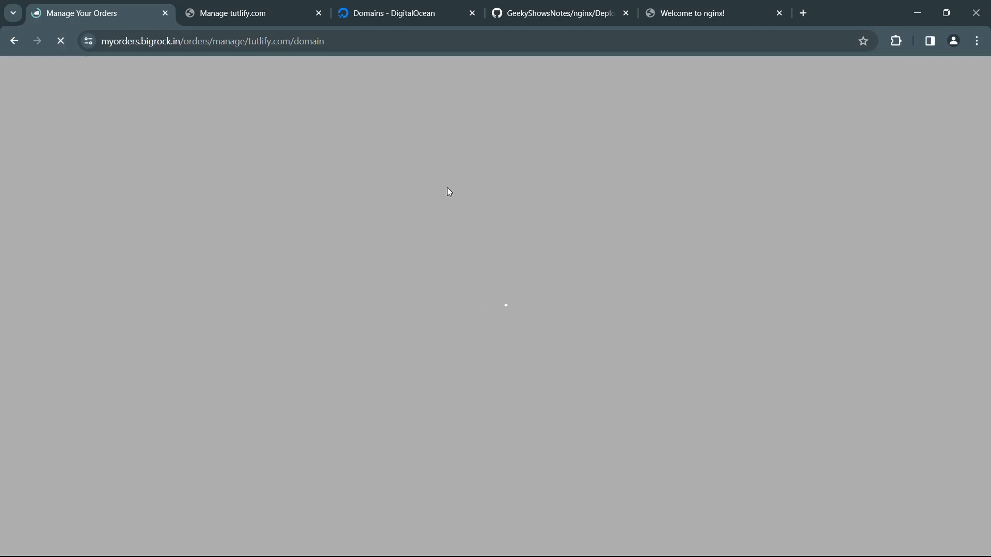
pyautogui.click(264, 14)
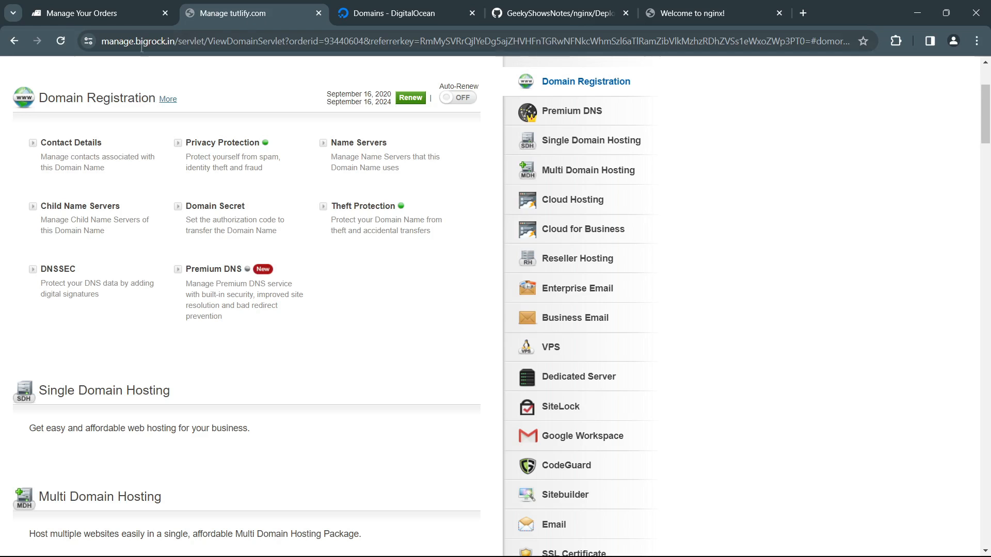
pyautogui.click(125, 12)
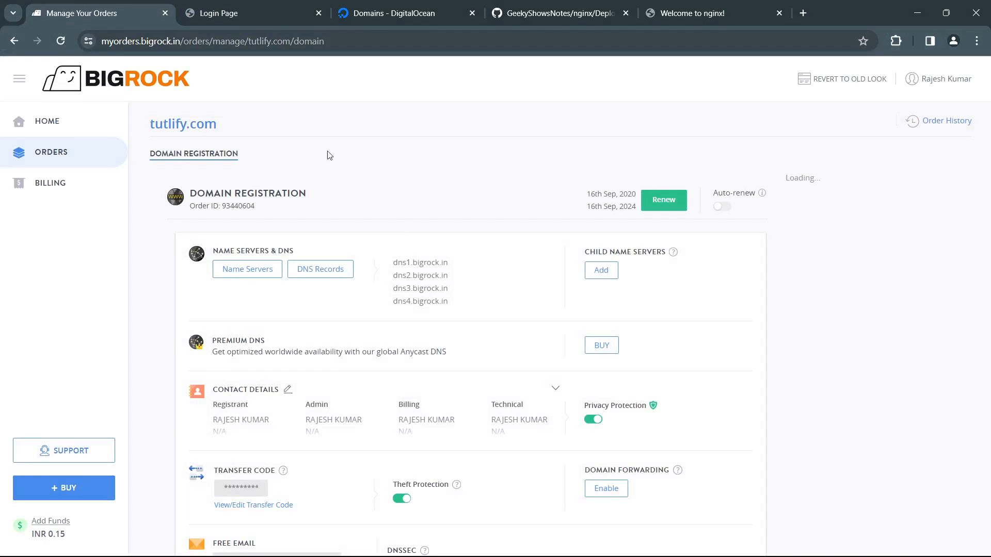
pyautogui.click(252, 13)
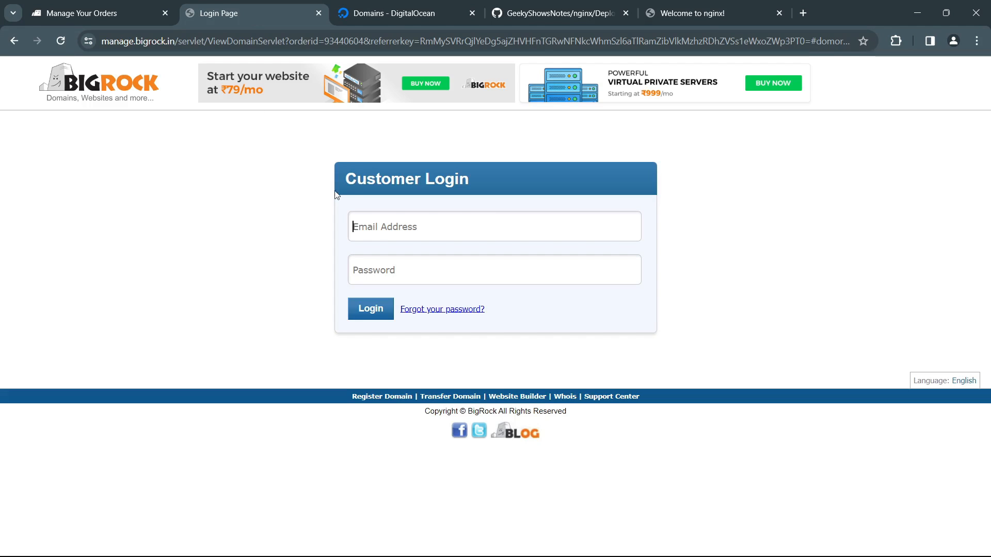
pyautogui.click(319, 13)
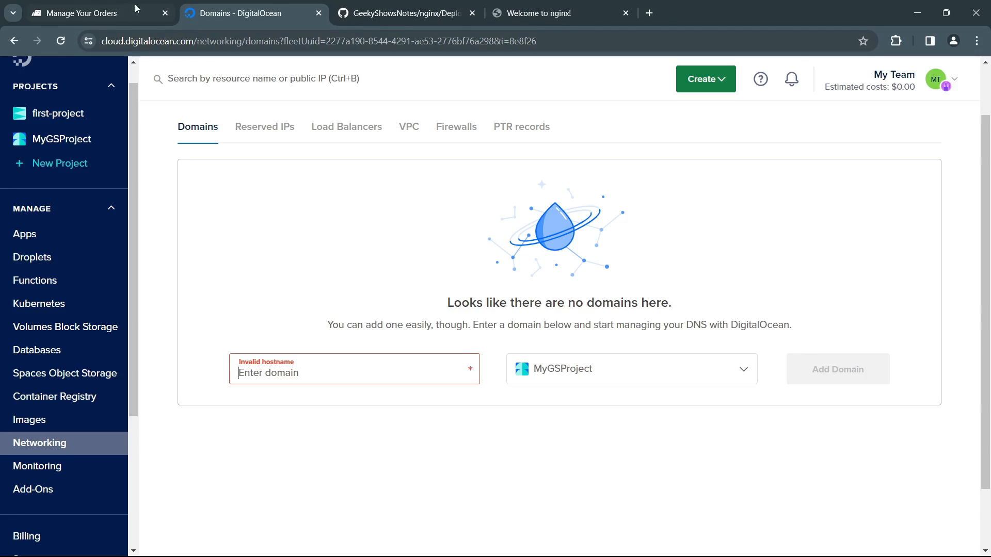
pyautogui.click(121, 9)
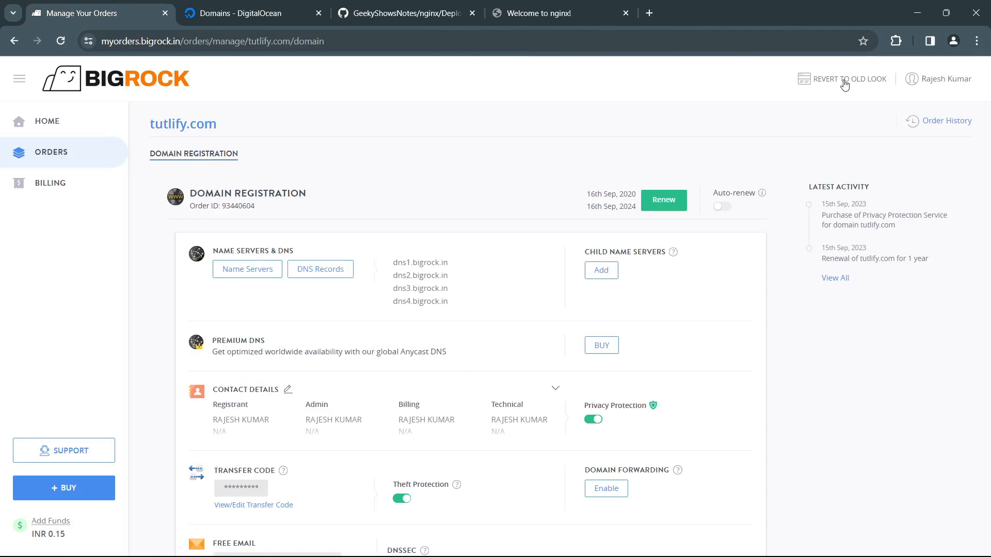
pyautogui.moveTo(792, 78); pyautogui.dragTo(877, 78)
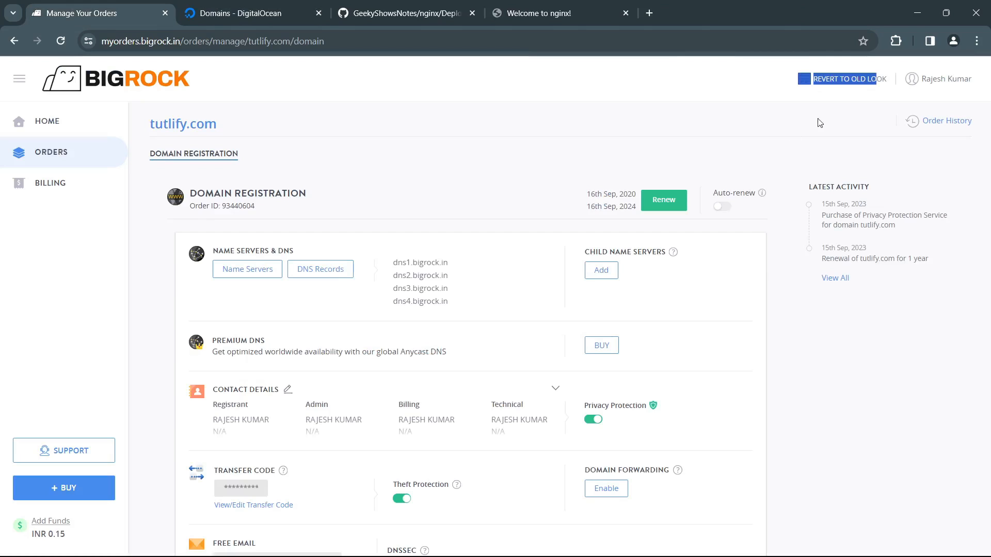
# Step: Check tutlify.com's name servers in BigRock, close them and open the domain's DNS records
pyautogui.click(247, 268)
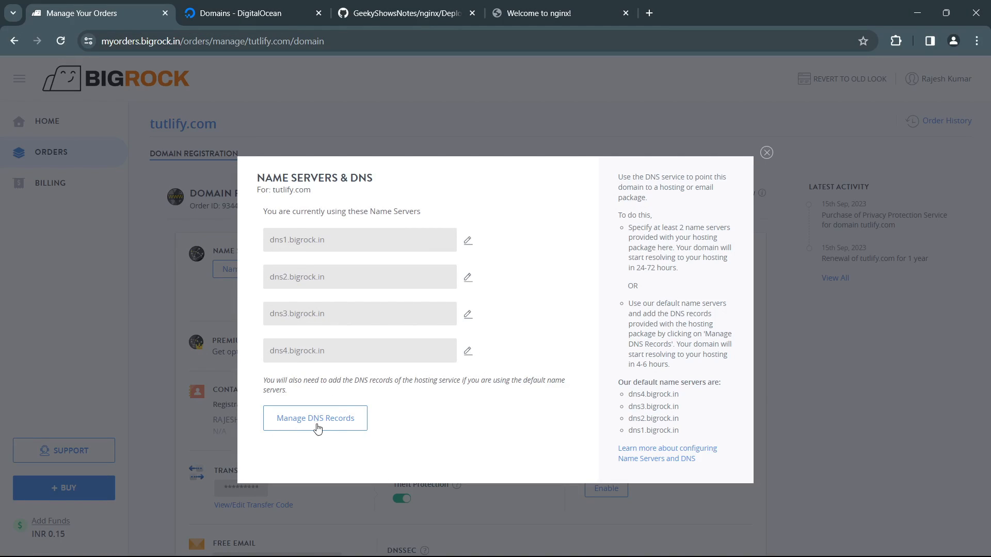
pyautogui.click(766, 153)
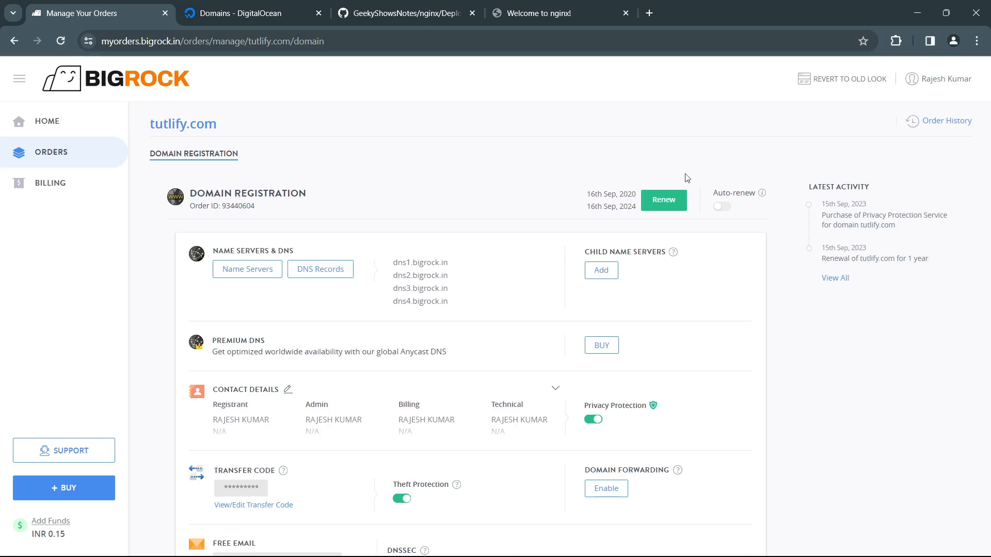
pyautogui.click(324, 272)
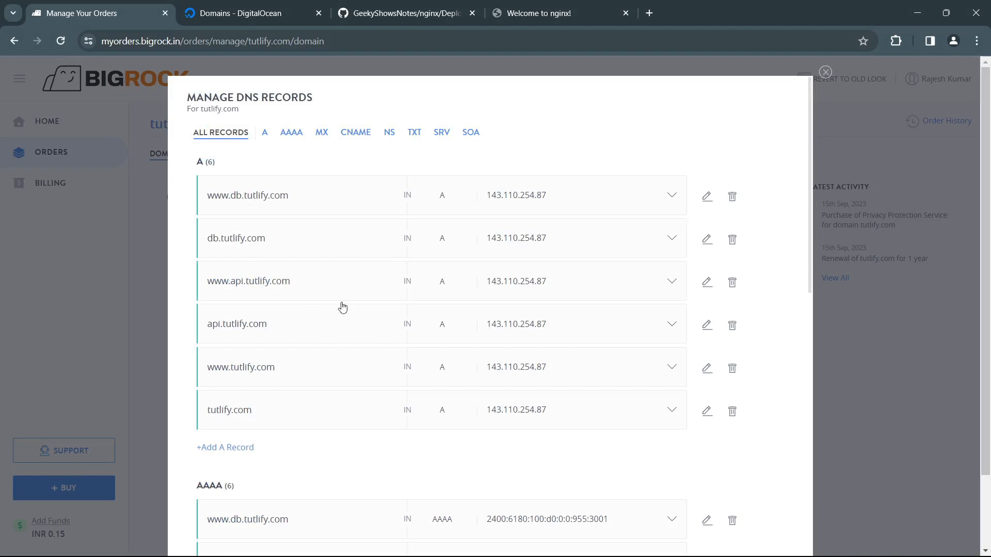
# Step: Delete all existing A and AAAA records of tutlify.com, including those for its www, api and db subdomains
pyautogui.click(731, 198)
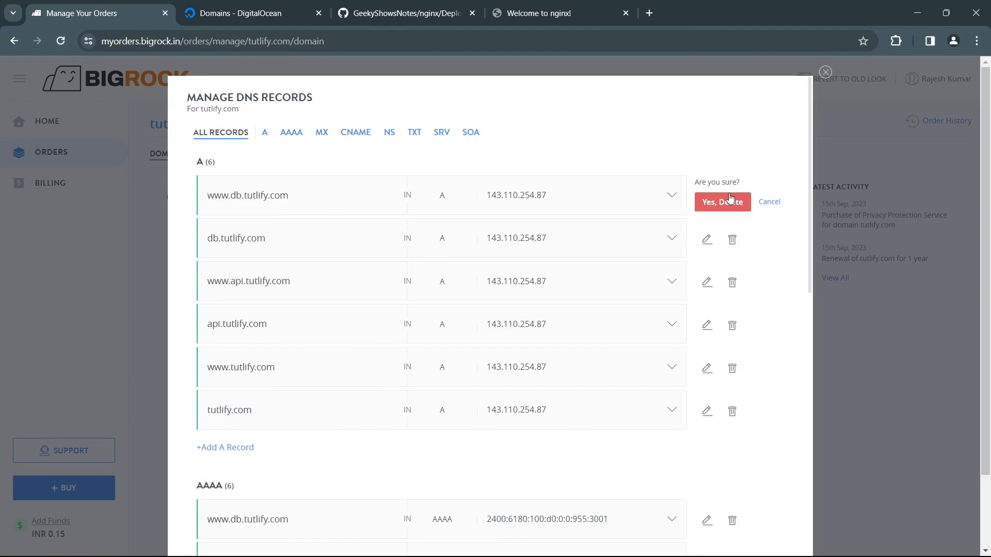
pyautogui.click(731, 201)
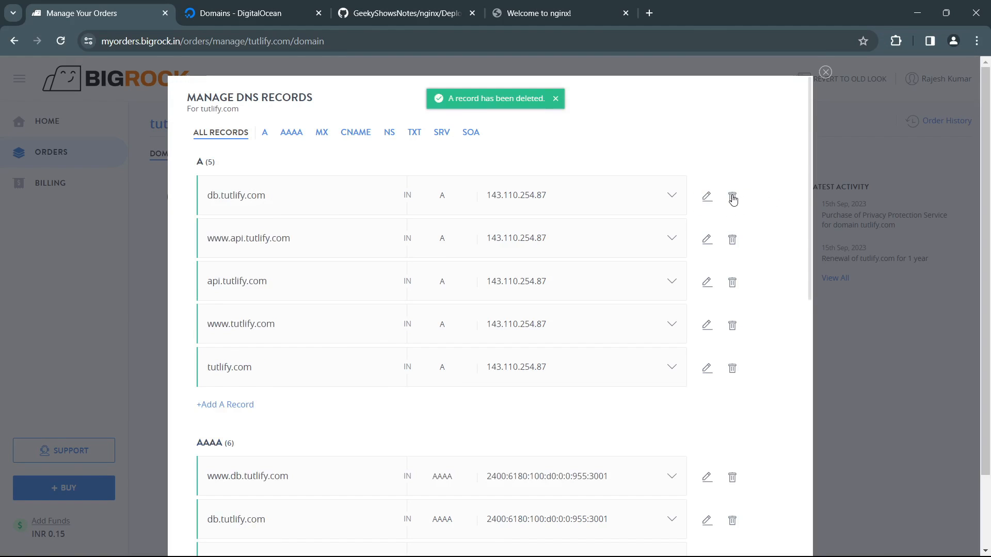
pyautogui.click(732, 199)
pyautogui.click(712, 205)
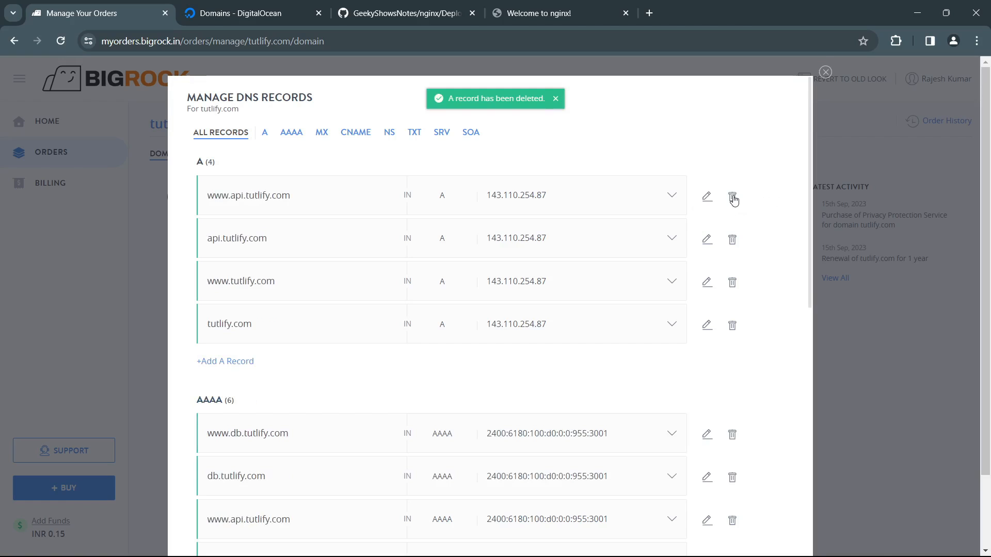
pyautogui.click(733, 200)
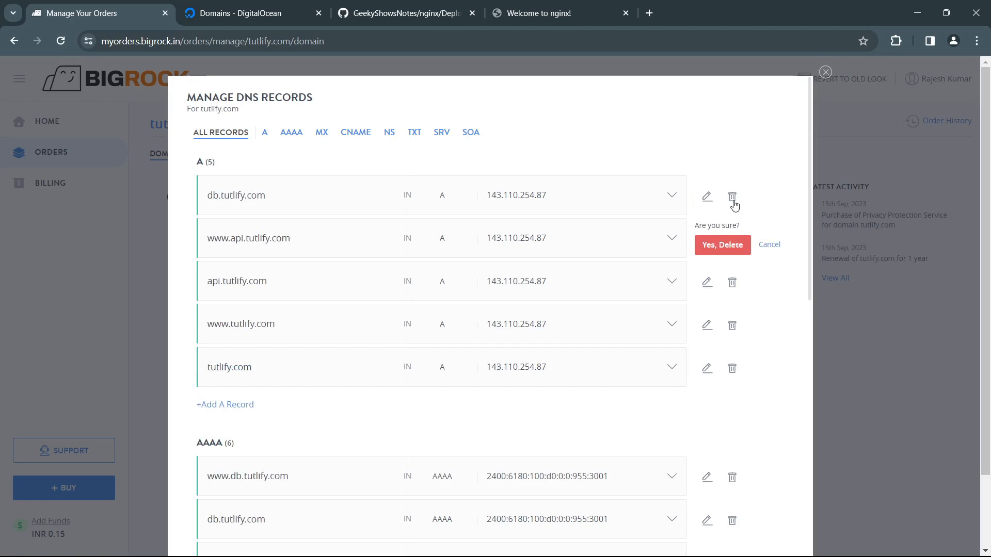
pyautogui.click(739, 245)
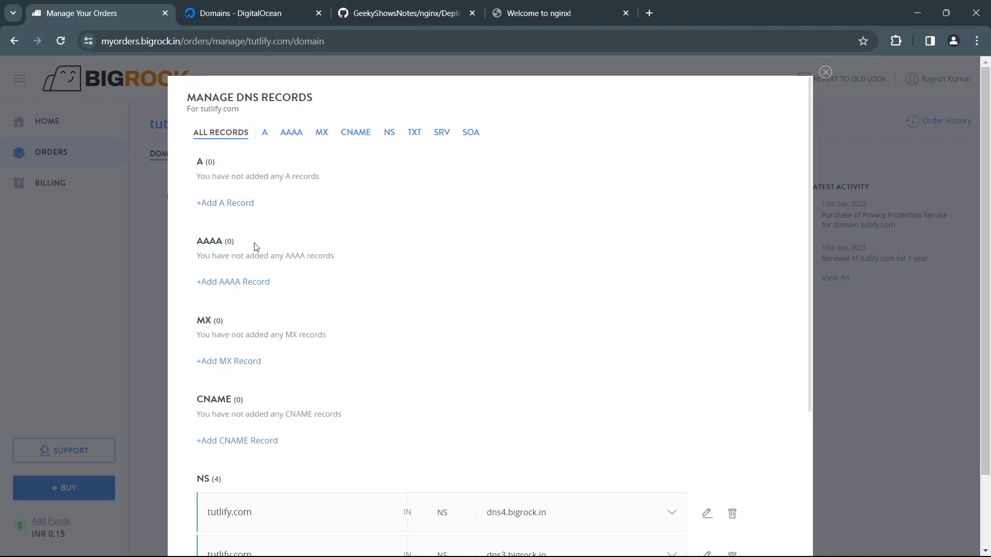
# Step: Review the remaining DNS records of tutlify.com and start a new A record
pyautogui.scroll(-6, 287, 268)
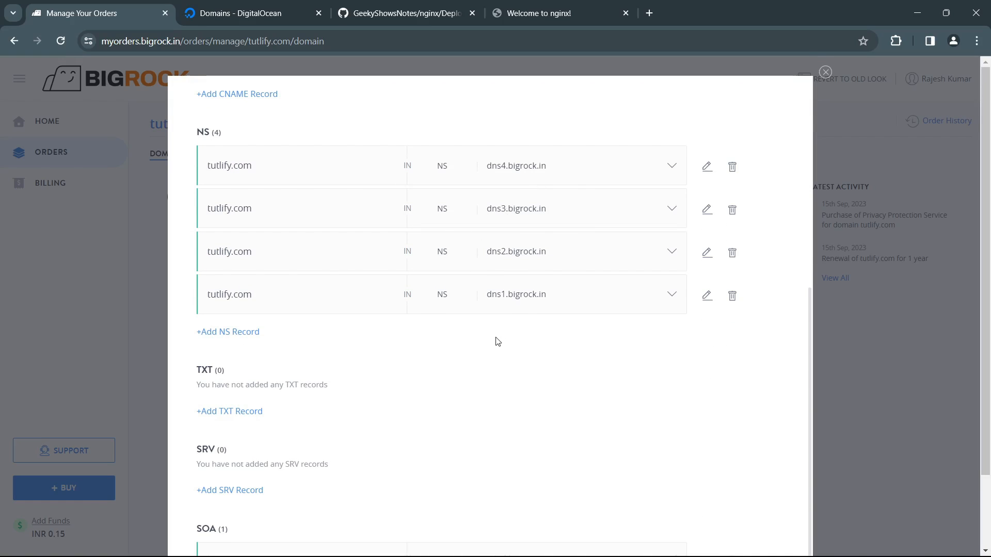
pyautogui.scroll(-2, 498, 342)
pyautogui.scroll(8, 498, 342)
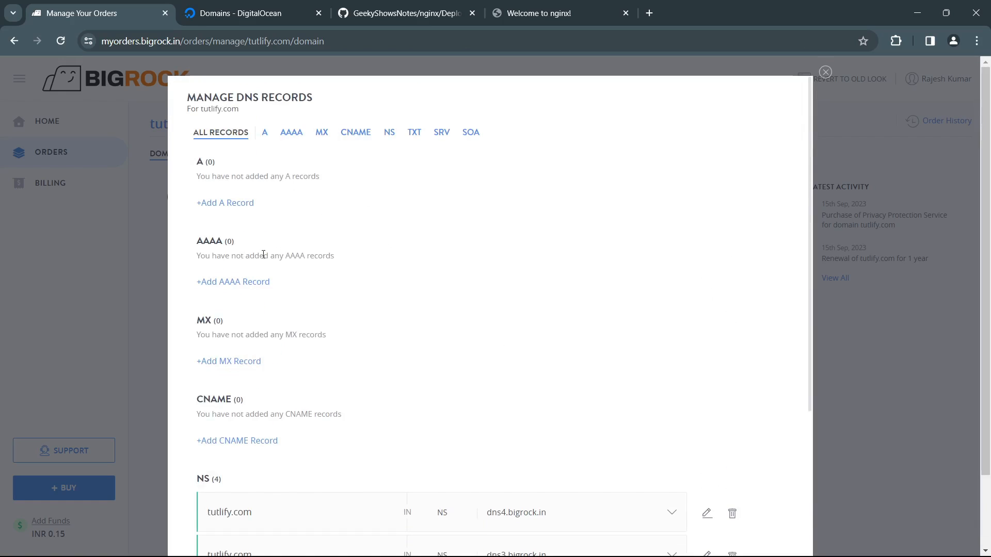
pyautogui.scroll(-5, 401, 312)
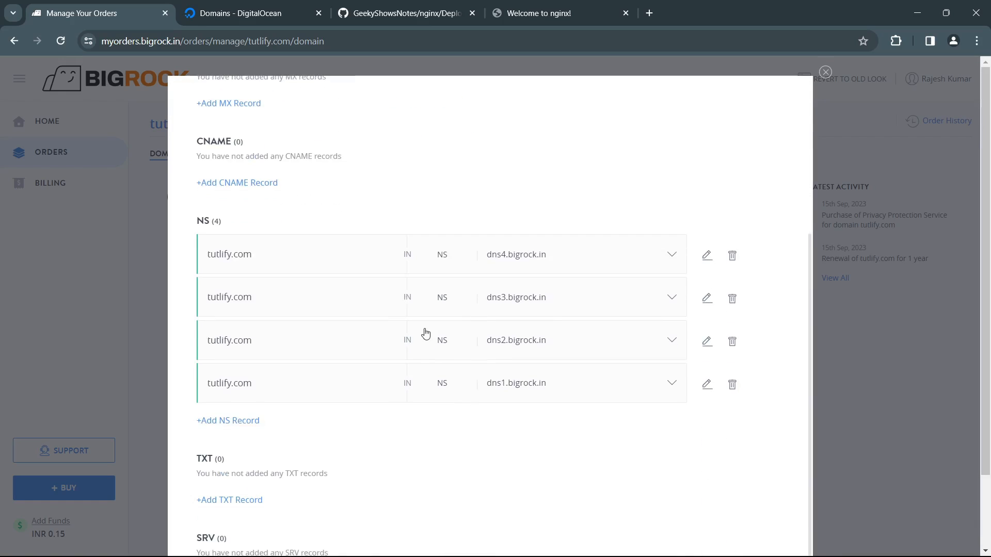
pyautogui.scroll(5, 429, 331)
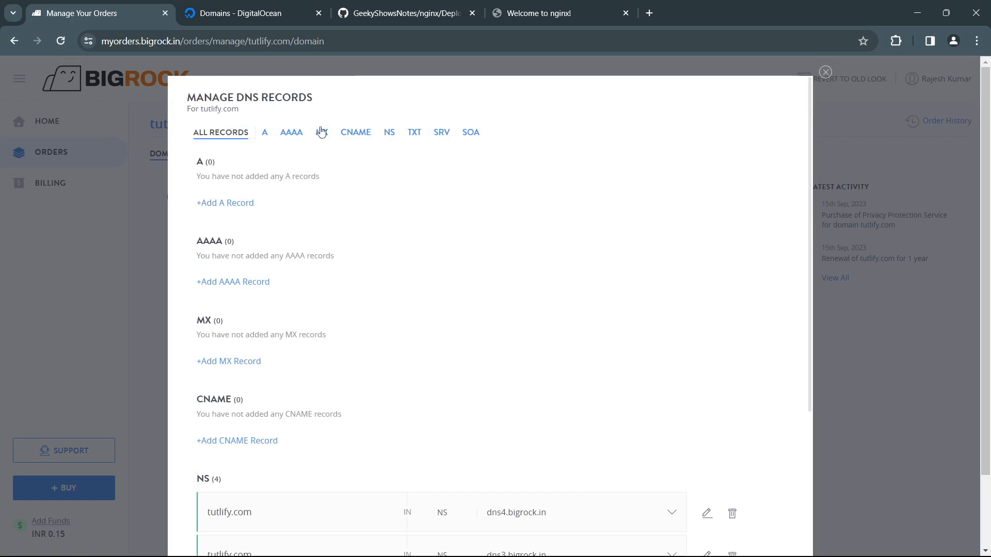
pyautogui.click(241, 204)
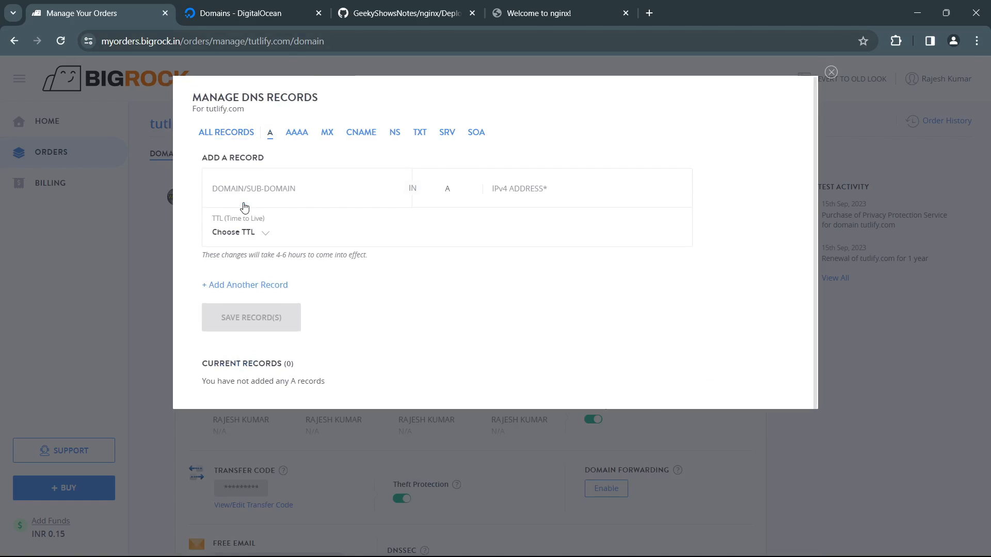
# Step: Check the host and value required for the A records in the GitHub notes' DNS table and return to BigRock
pyautogui.click(405, 13)
pyautogui.scroll(8, 415, 281)
pyautogui.scroll(10, 415, 282)
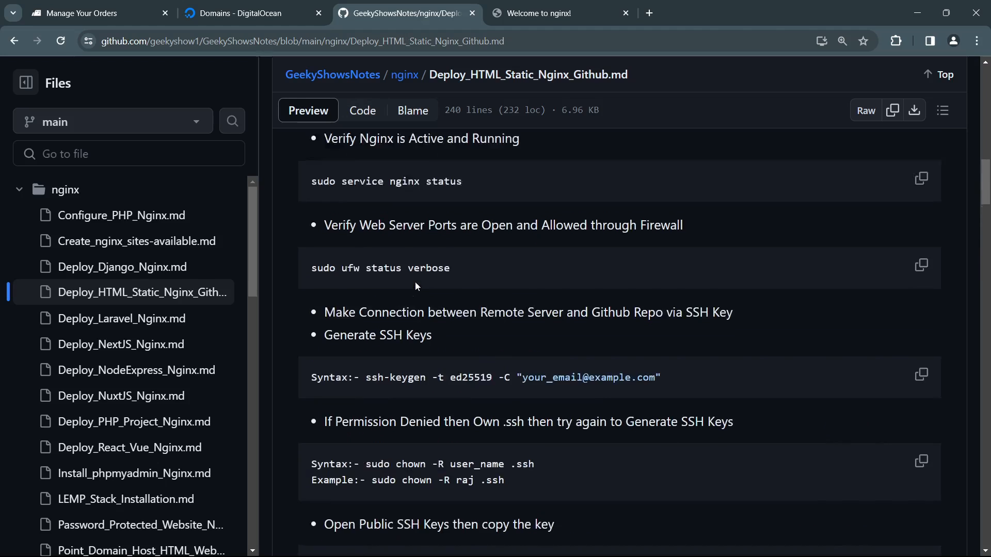
pyautogui.scroll(-4, 416, 282)
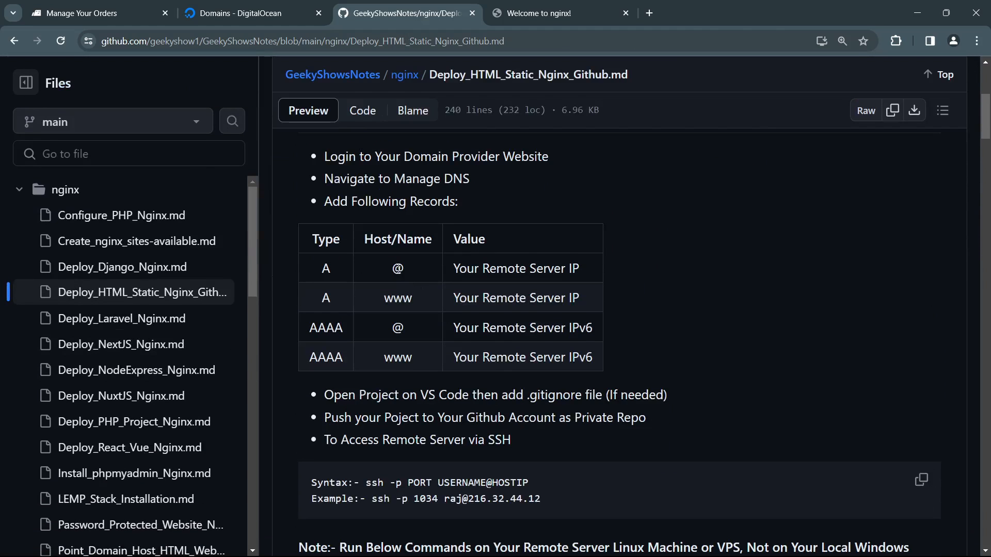
pyautogui.moveTo(474, 268); pyautogui.dragTo(575, 281)
pyautogui.click(575, 280)
pyautogui.click(124, 13)
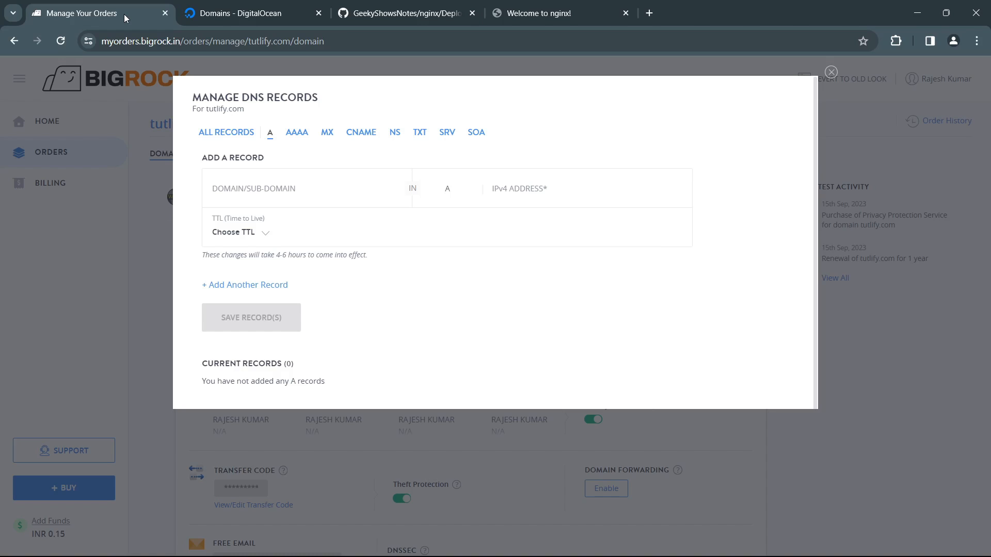
# Step: Add an A record for host @ with geek1's IPv4 address 147.182.251.151 copied from MyGSProject in DigitalOcean, and save it
pyautogui.click(293, 195)
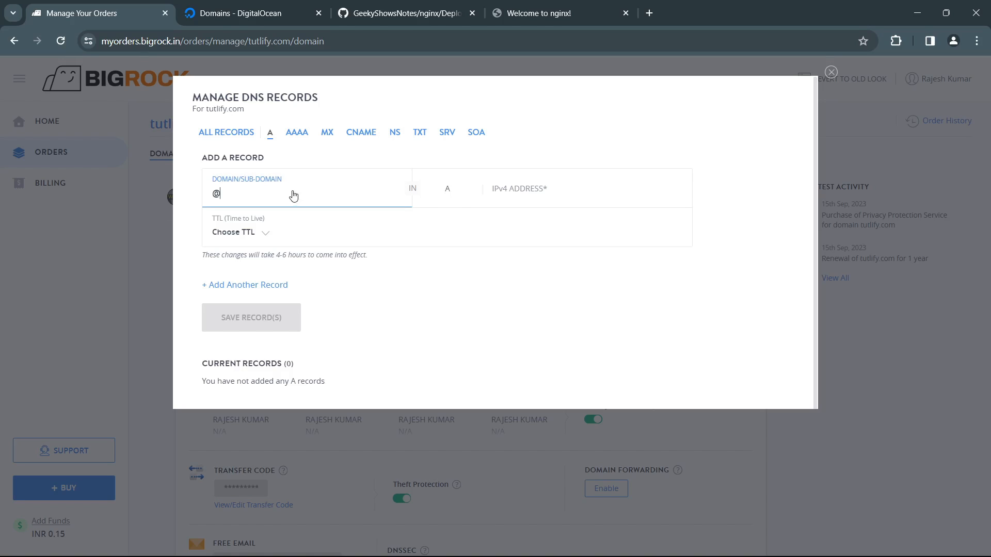
pyautogui.click(277, 16)
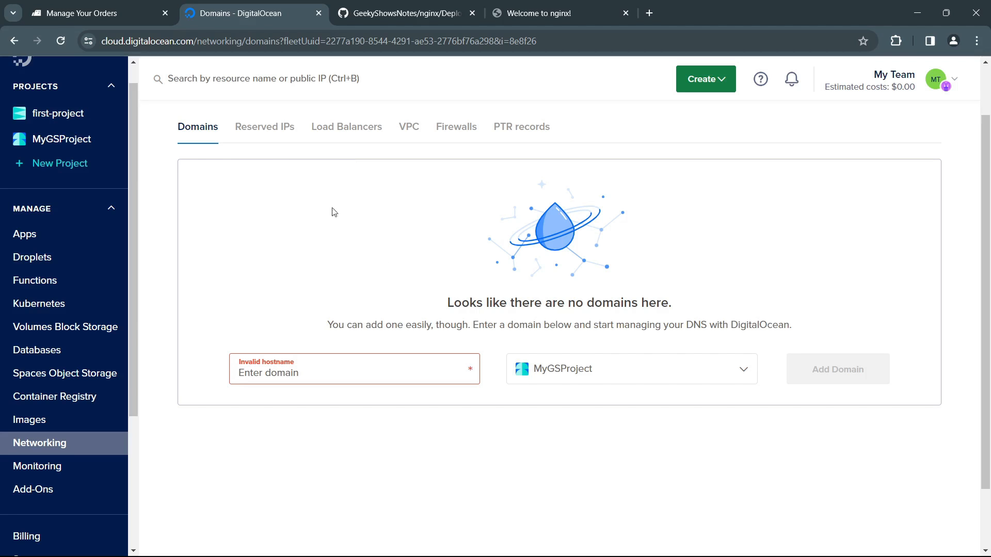
pyautogui.click(85, 141)
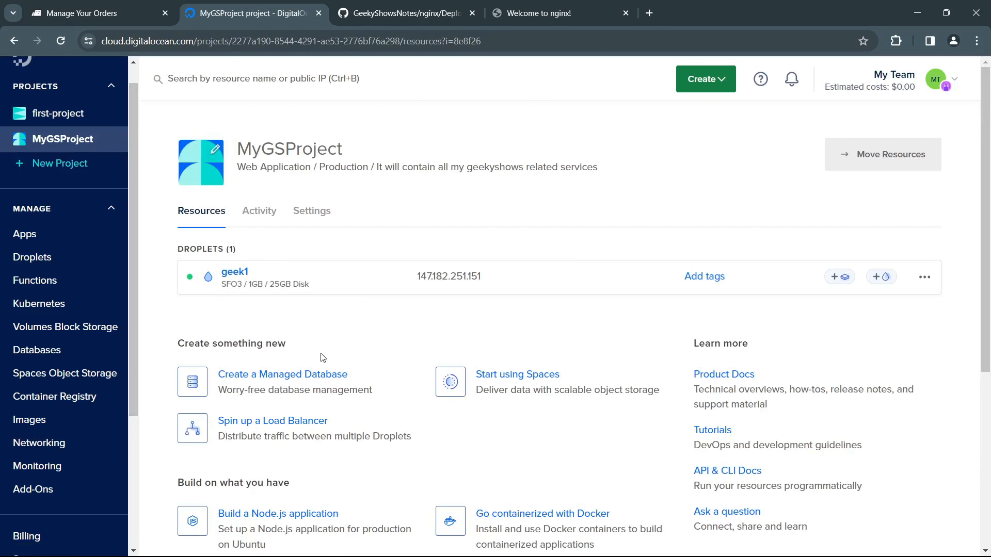
pyautogui.click(494, 276)
pyautogui.click(106, 13)
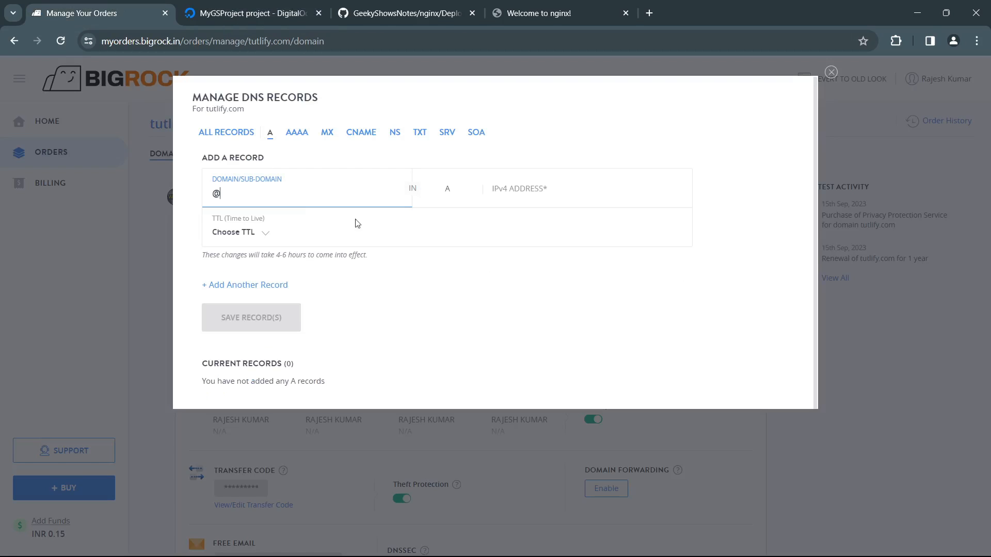
pyautogui.click(537, 192)
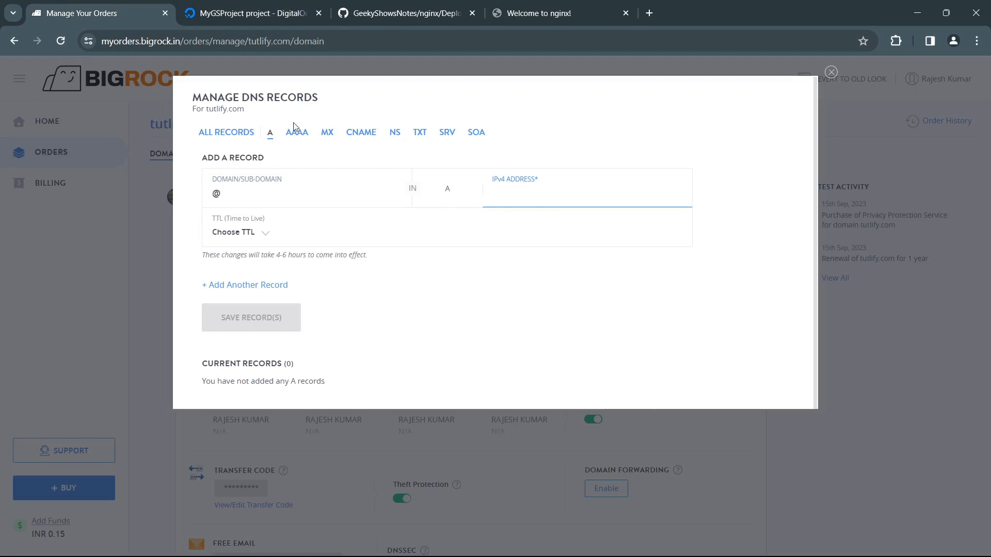
pyautogui.hotkey('ctrl', 'v')
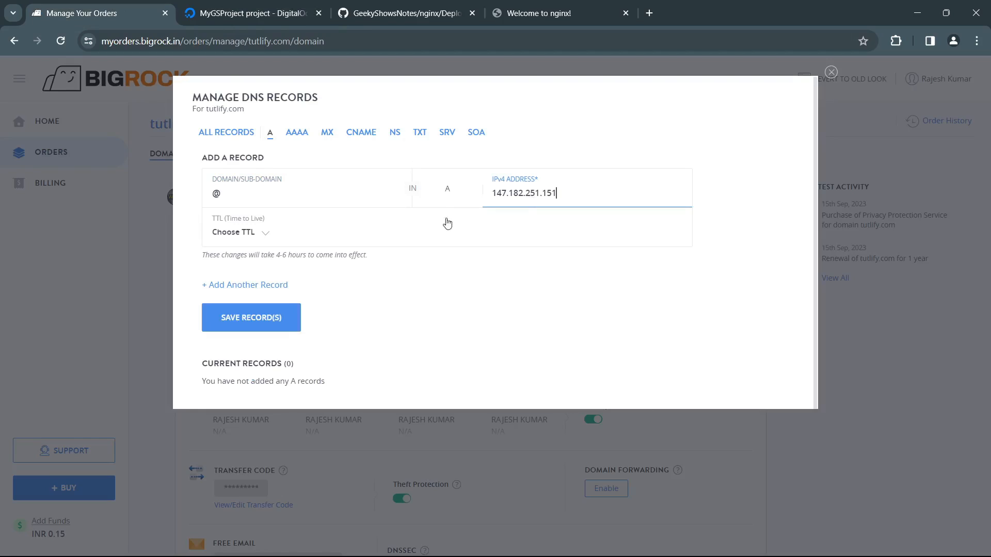
pyautogui.click(266, 232)
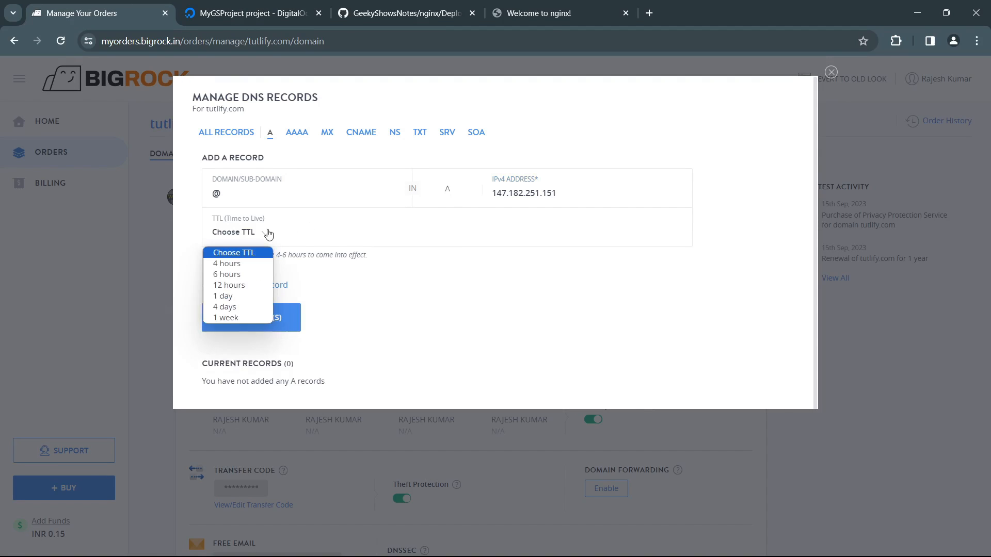
pyautogui.click(306, 274)
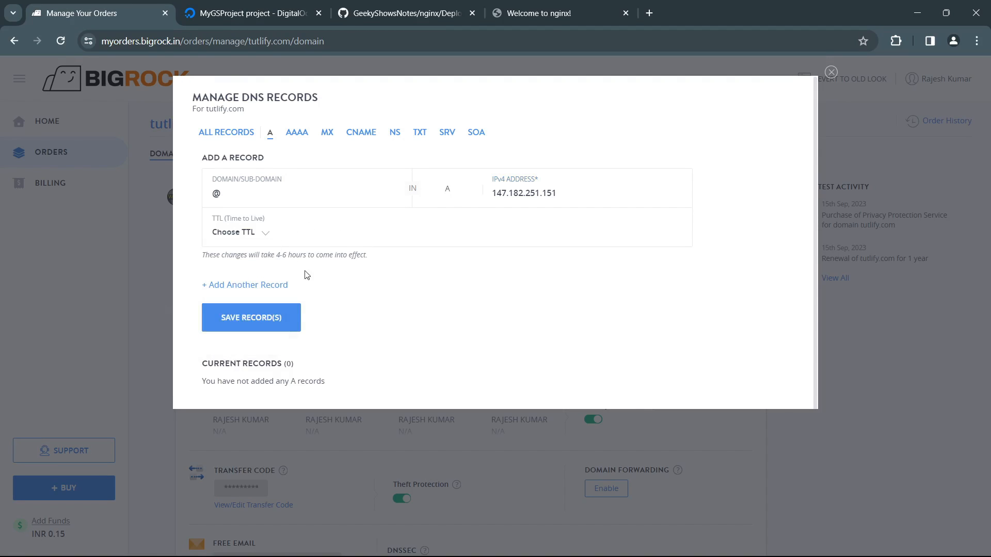
pyautogui.click(269, 327)
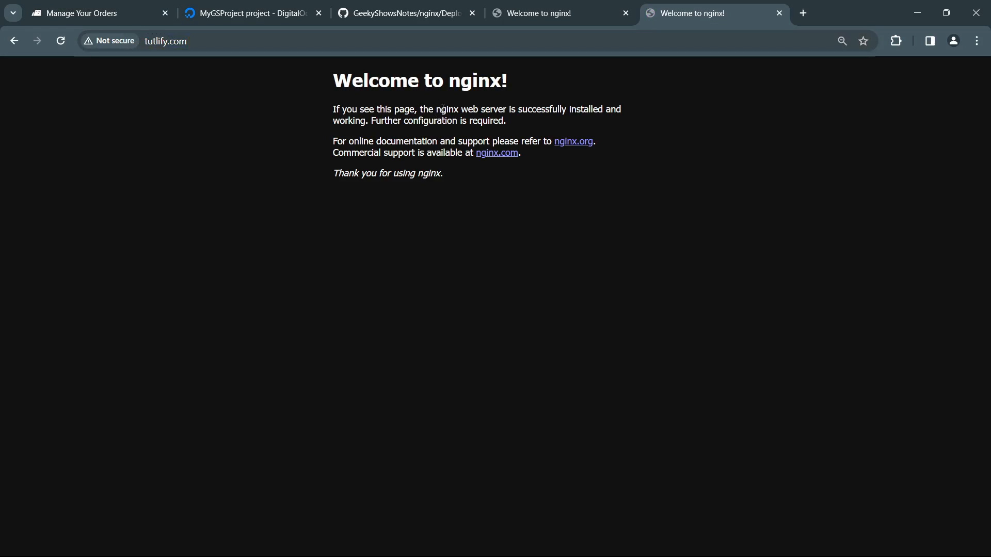
# Step: Compare the Nginx pages served at tutlify.com and at 147.182.251.151
pyautogui.moveTo(388, 83); pyautogui.dragTo(401, 166)
pyautogui.click(441, 208)
pyautogui.click(507, 14)
pyautogui.moveTo(336, 83); pyautogui.dragTo(363, 153)
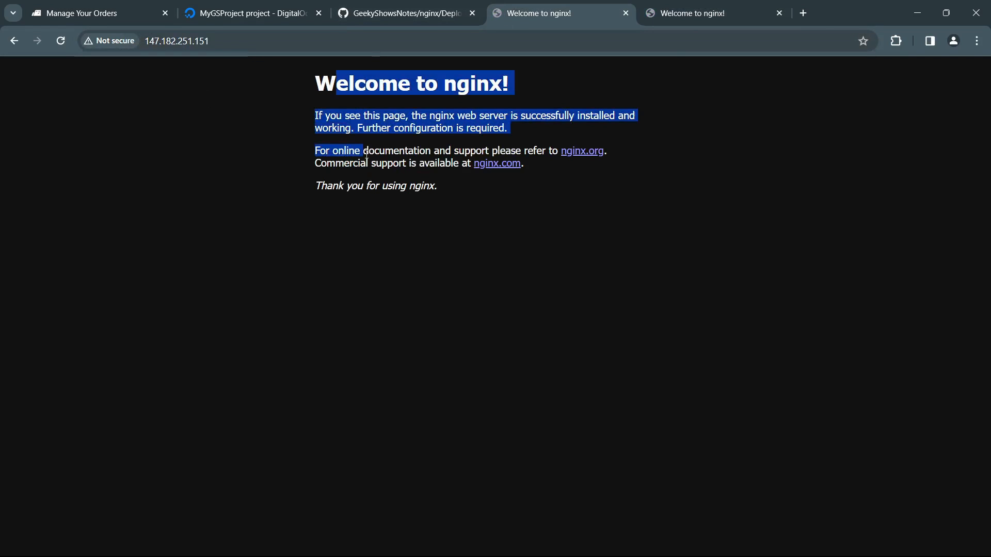
pyautogui.click(487, 163)
pyautogui.click(694, 16)
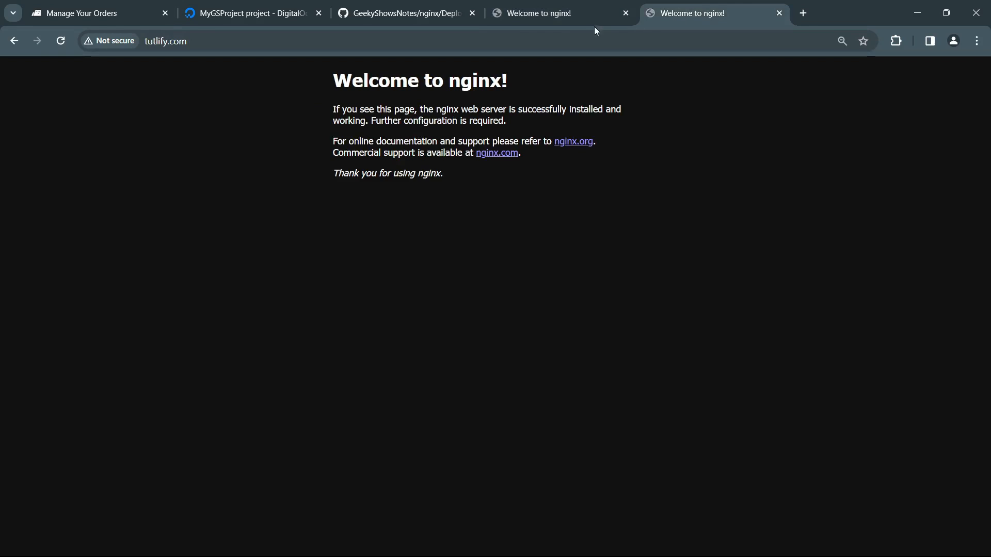
pyautogui.click(583, 15)
pyautogui.click(712, 14)
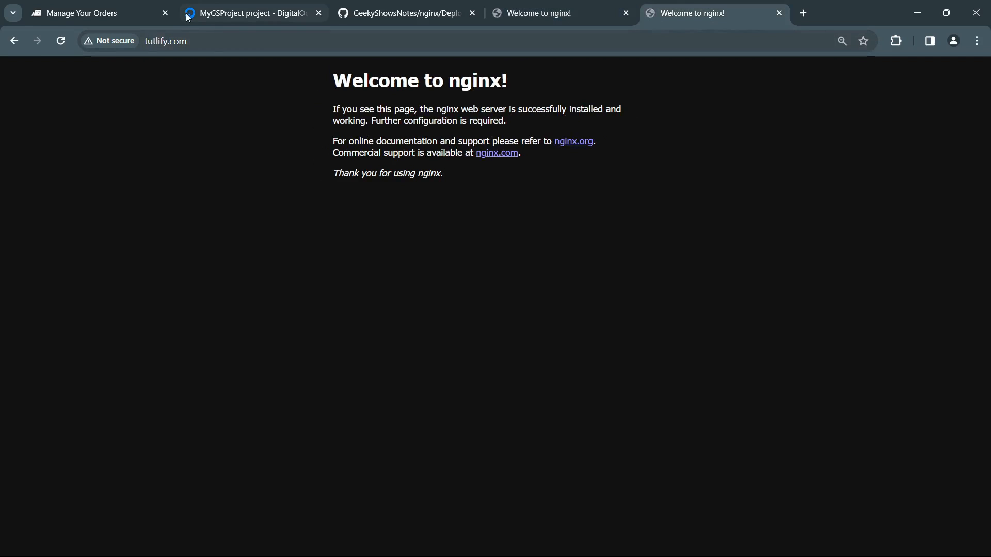
pyautogui.click(121, 13)
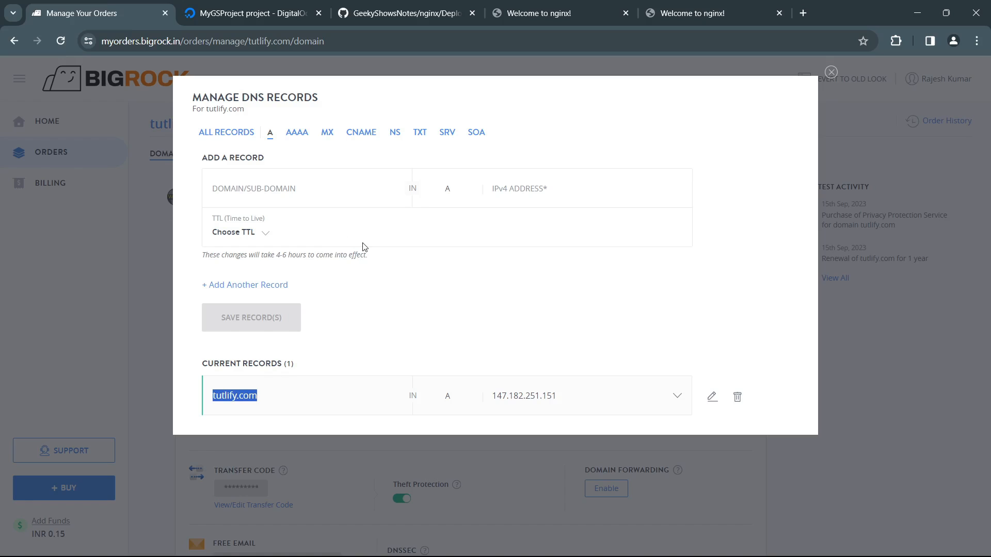
pyautogui.click(327, 196)
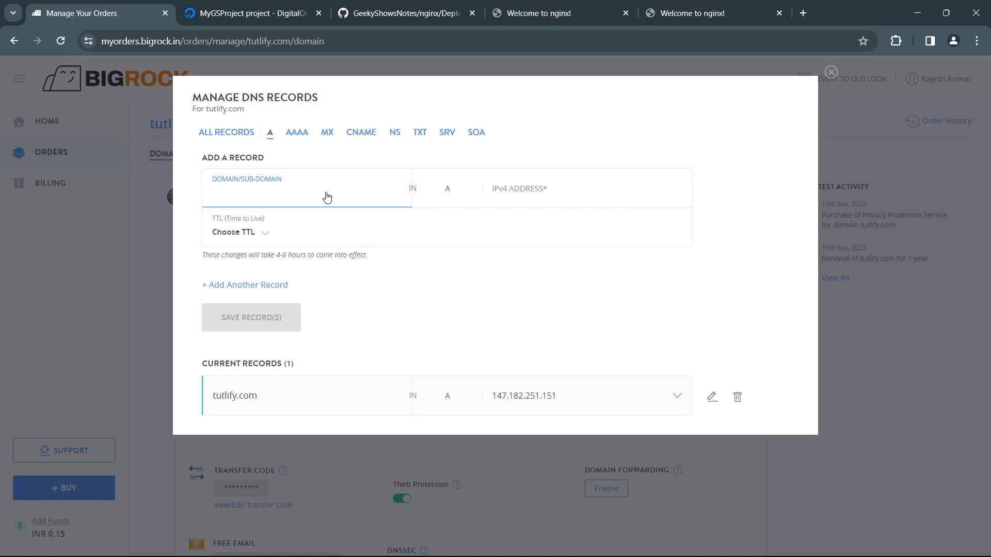
pyautogui.write('wwww')
pyautogui.press('BackSpace')
pyautogui.press('BackSpace')
pyautogui.press('BackSpace')
pyautogui.press('BackSpace')
pyautogui.click(426, 264)
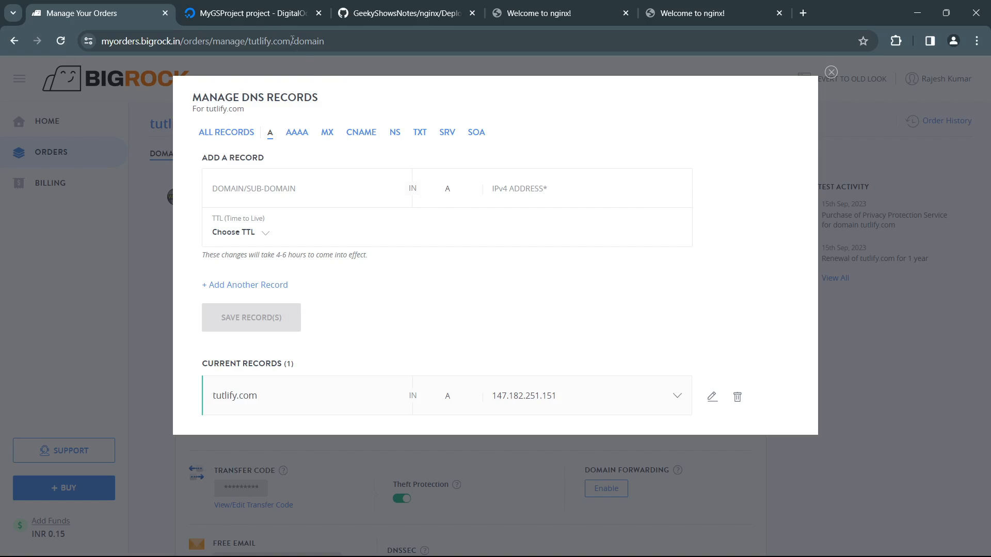
# Step: Switch to DigitalOcean and open the Domains page of the Networking section
pyautogui.click(277, 19)
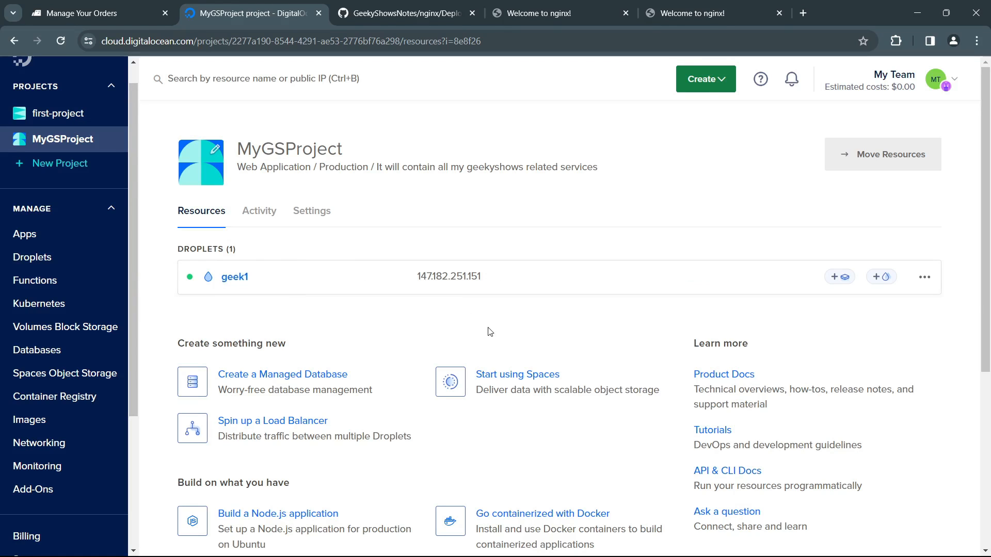
pyautogui.click(132, 19)
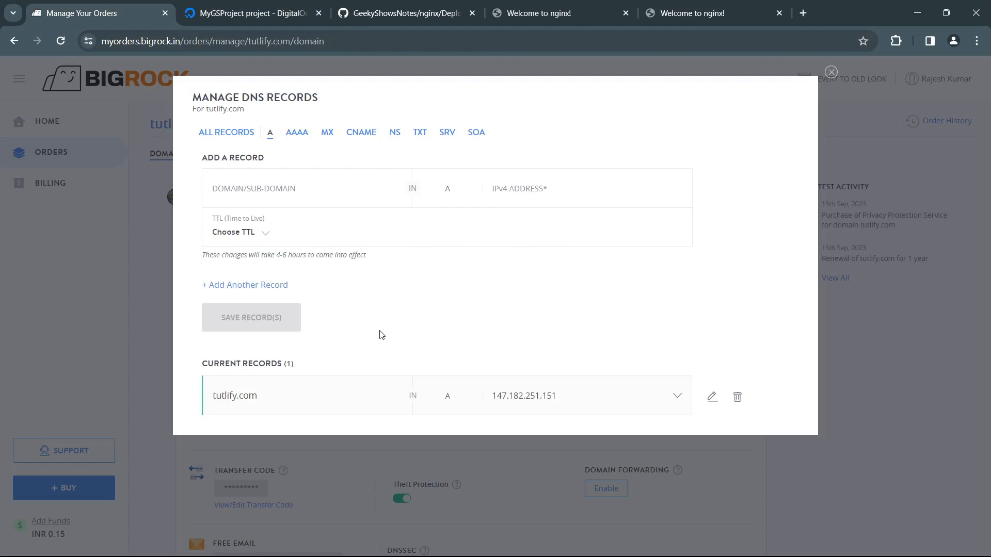
pyautogui.click(289, 13)
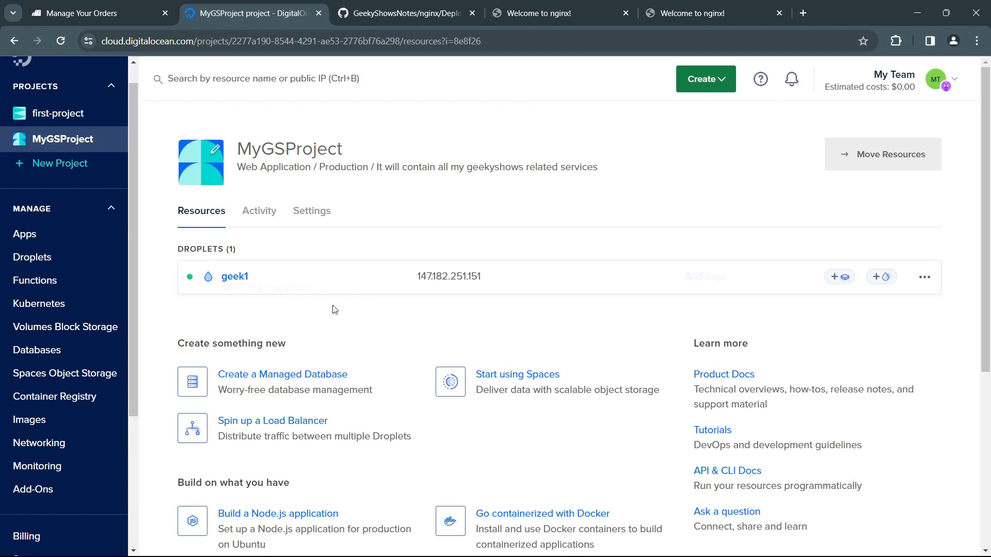
pyautogui.click(924, 277)
pyautogui.click(670, 153)
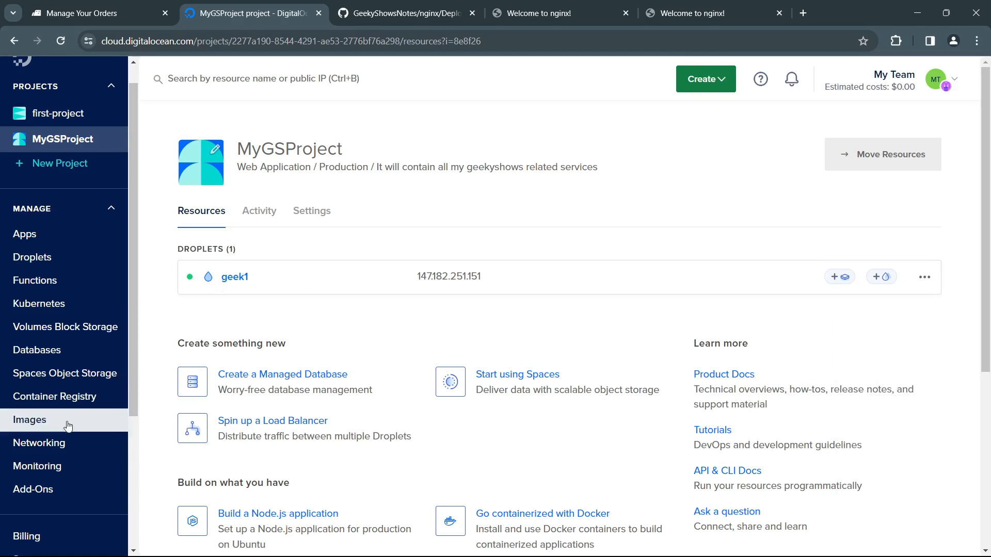
pyautogui.click(730, 83)
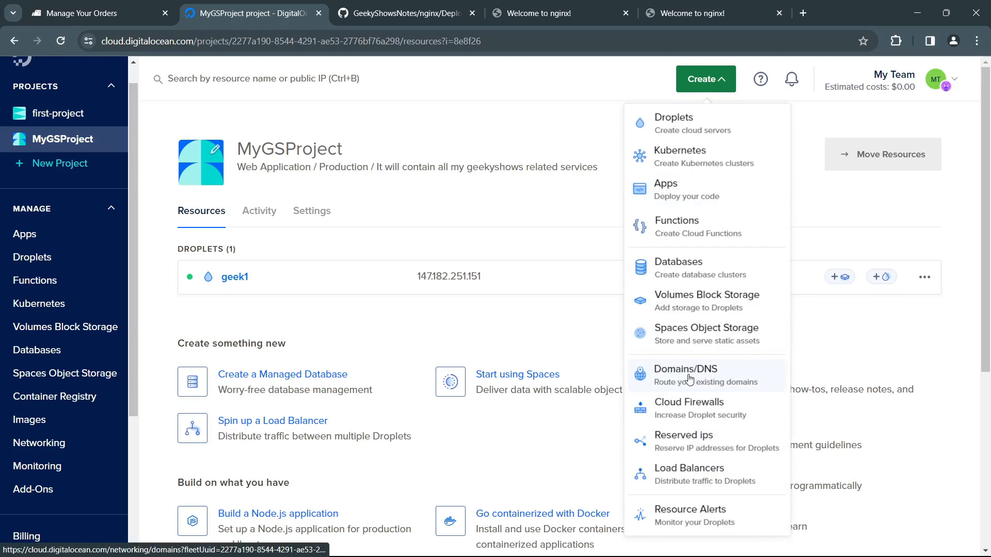
pyautogui.click(526, 221)
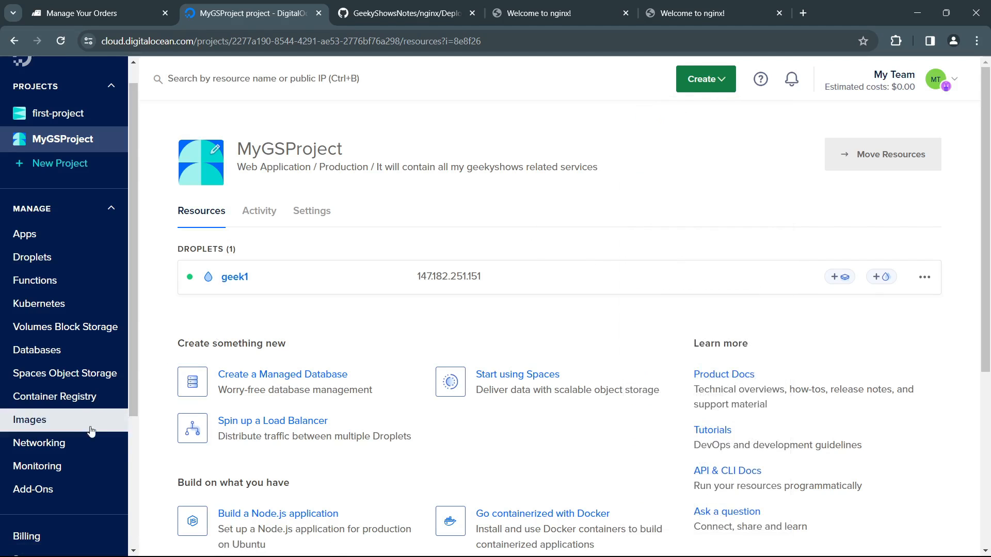
pyautogui.click(62, 443)
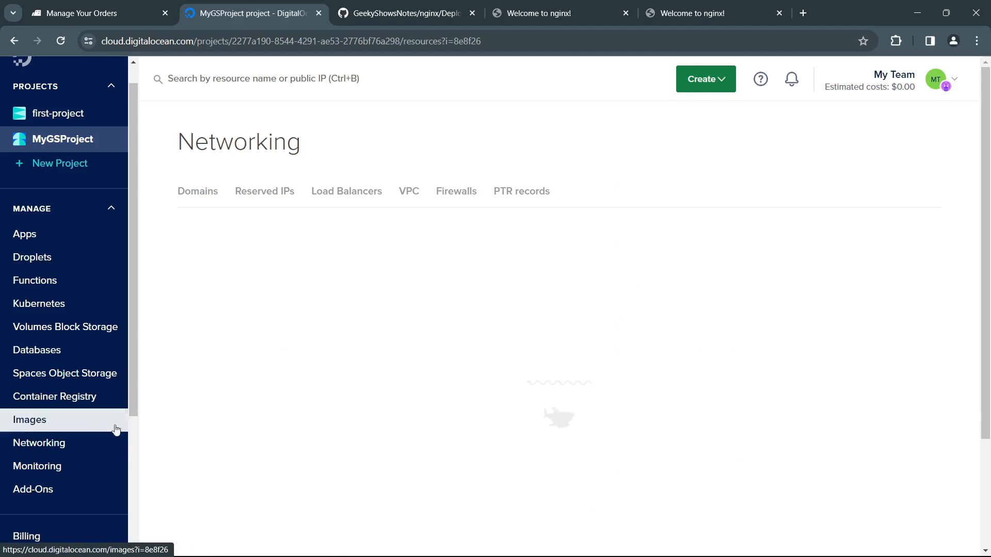
pyautogui.click(209, 197)
pyautogui.scroll(-3, 332, 363)
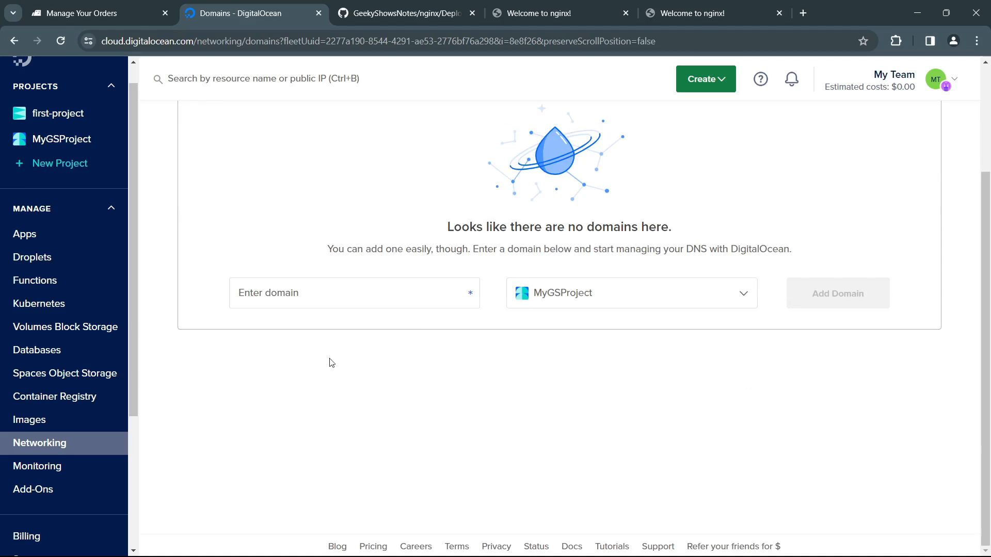
# Step: Add the domain tutlify.com to MyGSProject in DigitalOcean
pyautogui.click(336, 302)
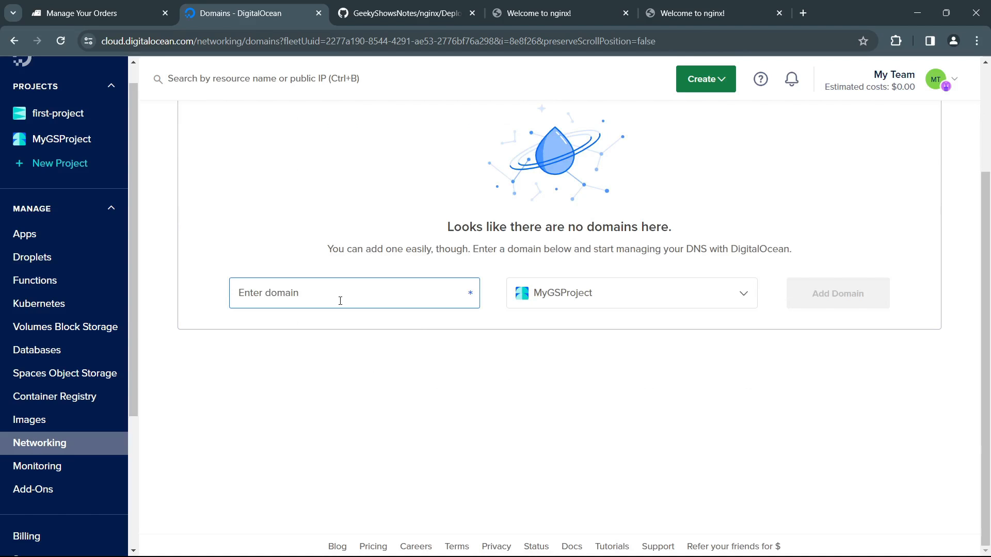
pyautogui.write('tutlify.com')
pyautogui.click(322, 352)
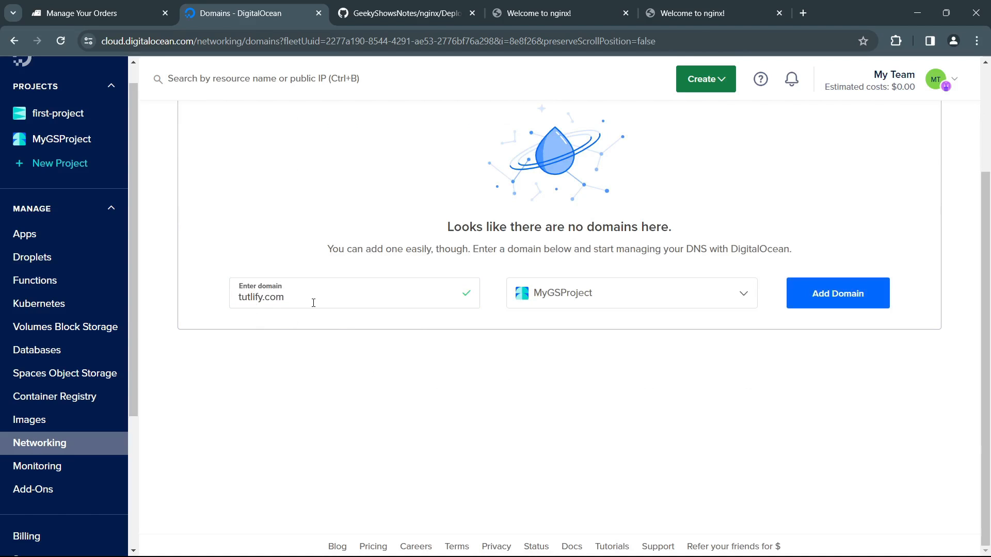
pyautogui.click(636, 311)
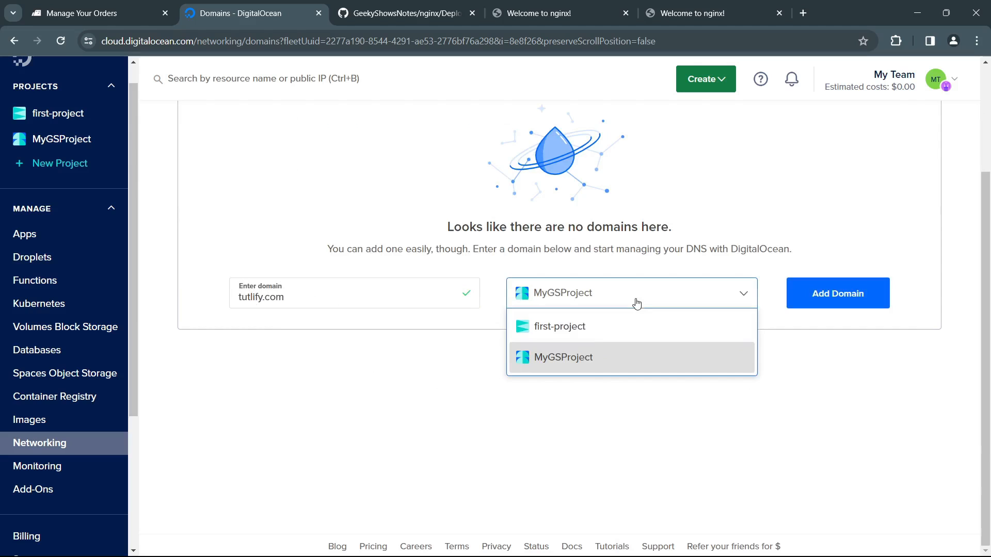
pyautogui.click(588, 364)
pyautogui.click(855, 299)
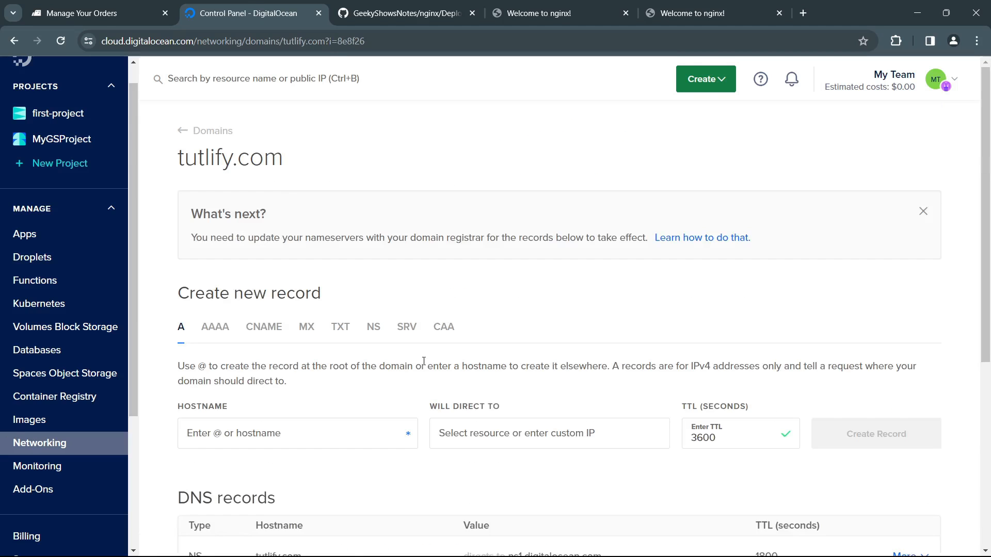
# Step: Compare tutlify.com's NS records in DigitalOcean with the name servers set for the domain in BigRock
pyautogui.scroll(-5, 456, 399)
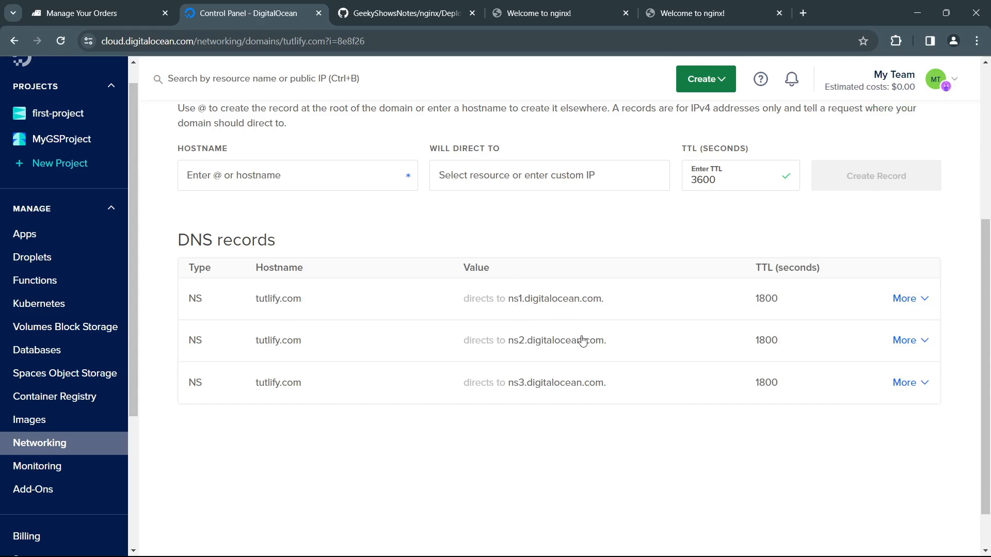
pyautogui.click(102, 13)
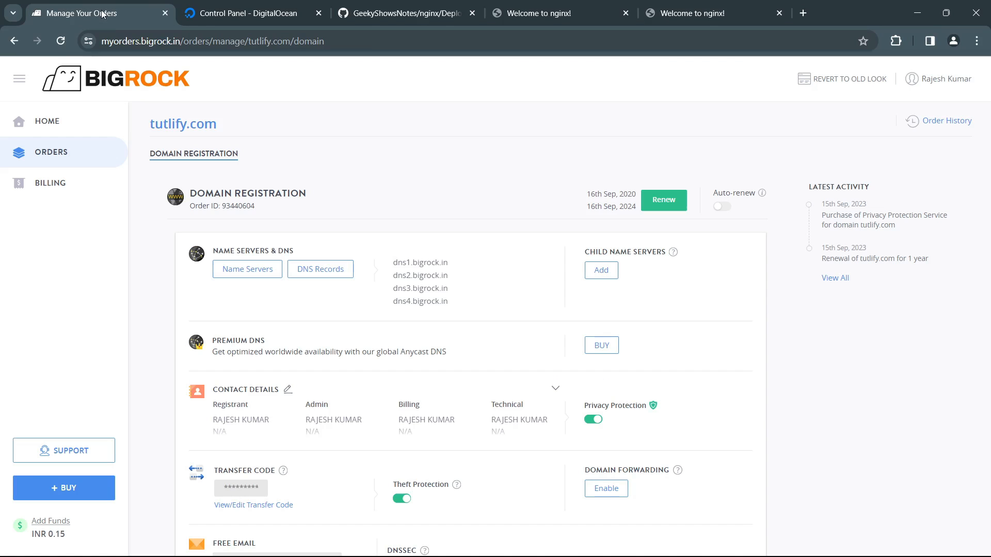
pyautogui.click(269, 273)
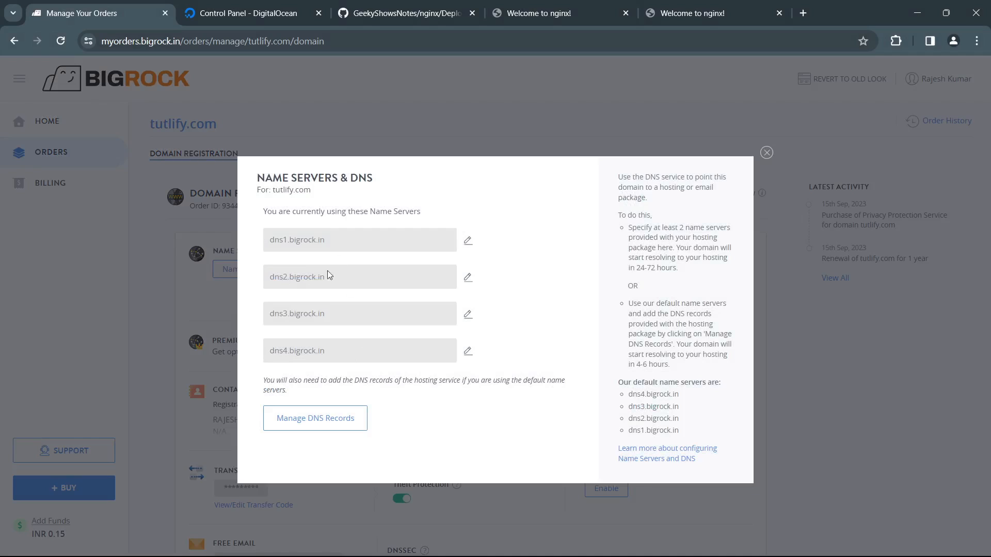
pyautogui.click(469, 242)
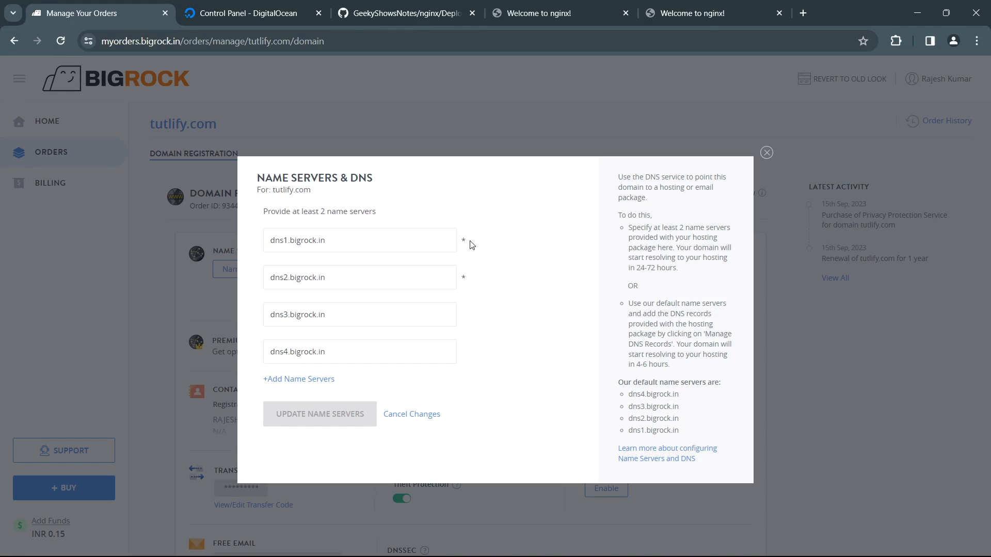
pyautogui.click(766, 154)
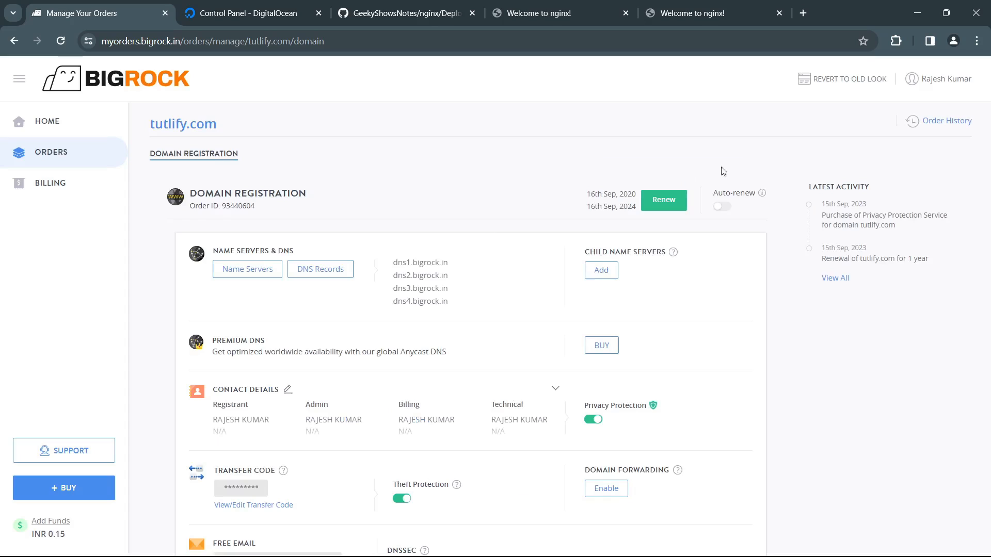
# Step: Delete tutlify.com's A record pointing to 147.182.251.151 from BigRock's DNS records, check the remaining records and close them
pyautogui.click(320, 270)
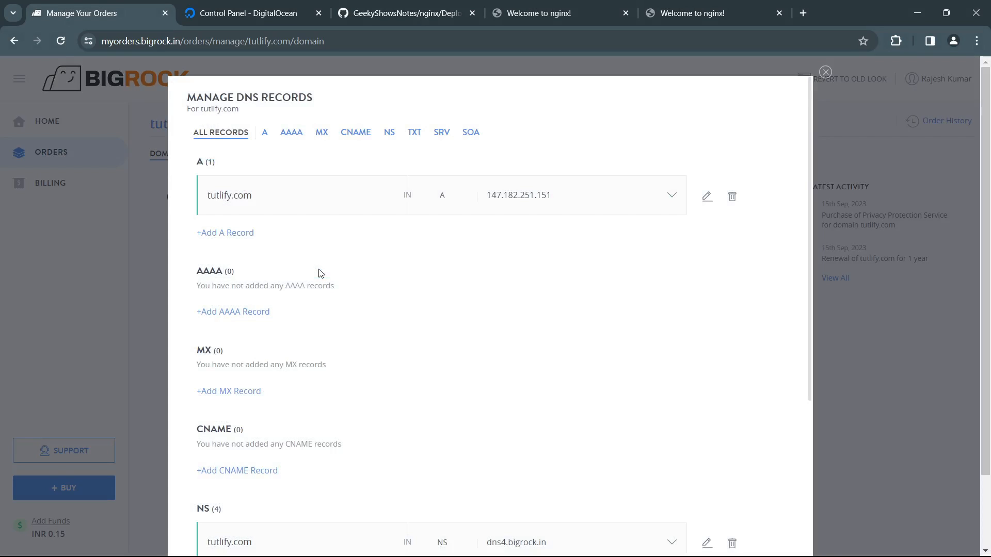
pyautogui.click(732, 197)
pyautogui.click(719, 202)
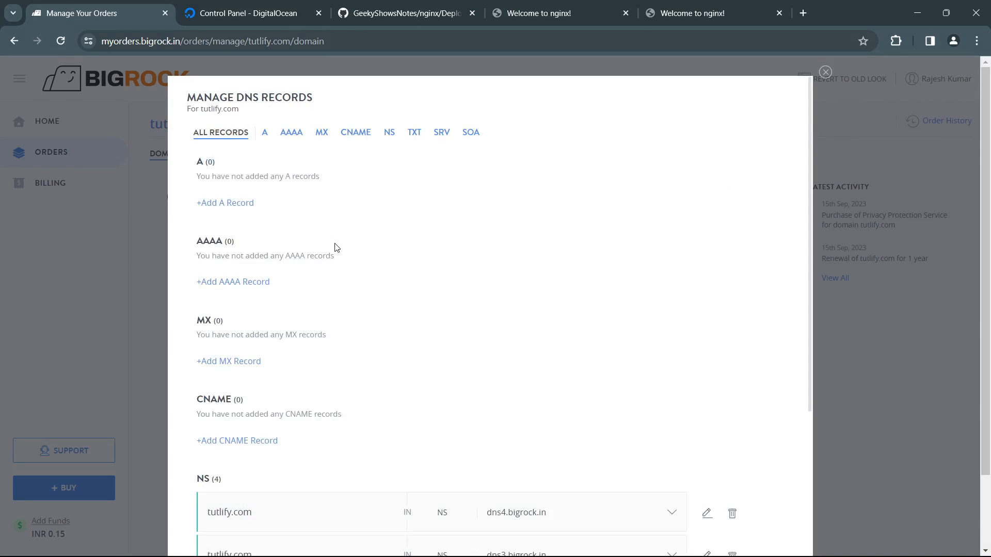
pyautogui.scroll(-5, 336, 248)
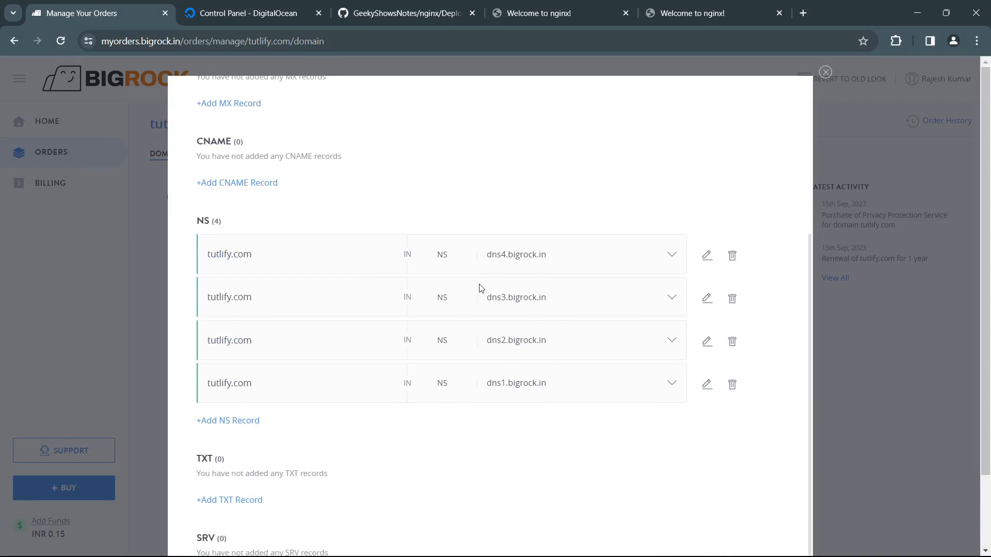
pyautogui.scroll(5, 513, 301)
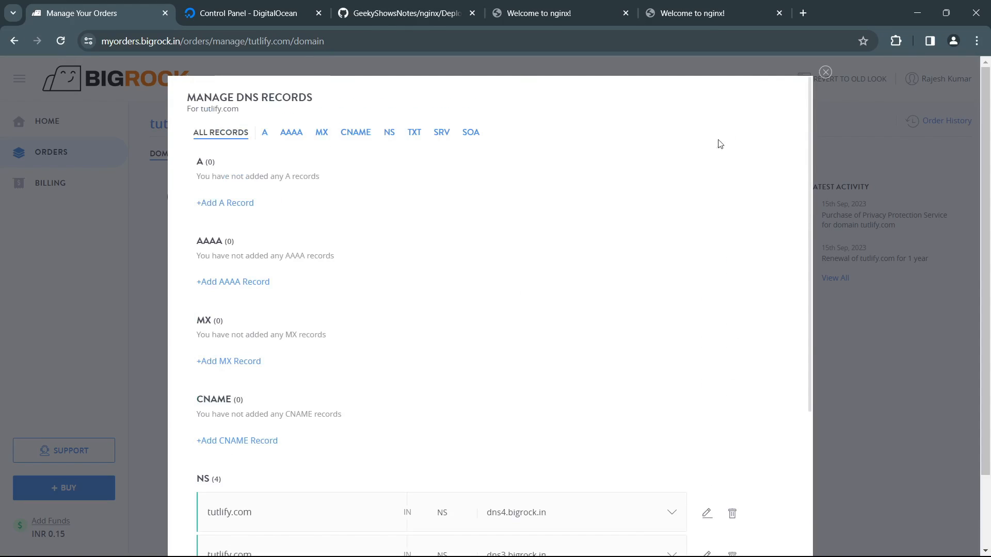
pyautogui.click(825, 73)
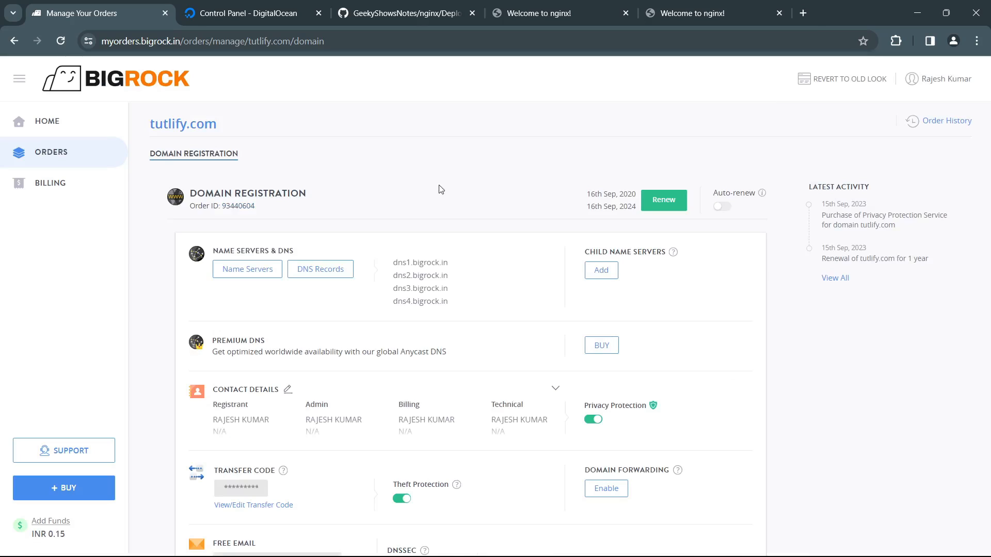
# Step: Replace tutlify.com's first name server in BigRock with ns1.digitalocean.com, taken from the NS records in DigitalOcean
pyautogui.click(267, 271)
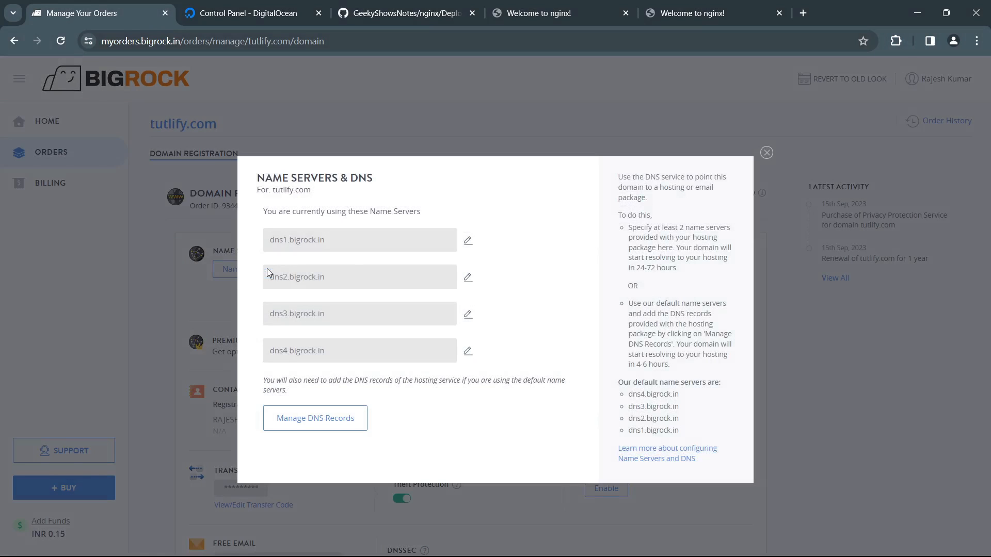
pyautogui.click(467, 241)
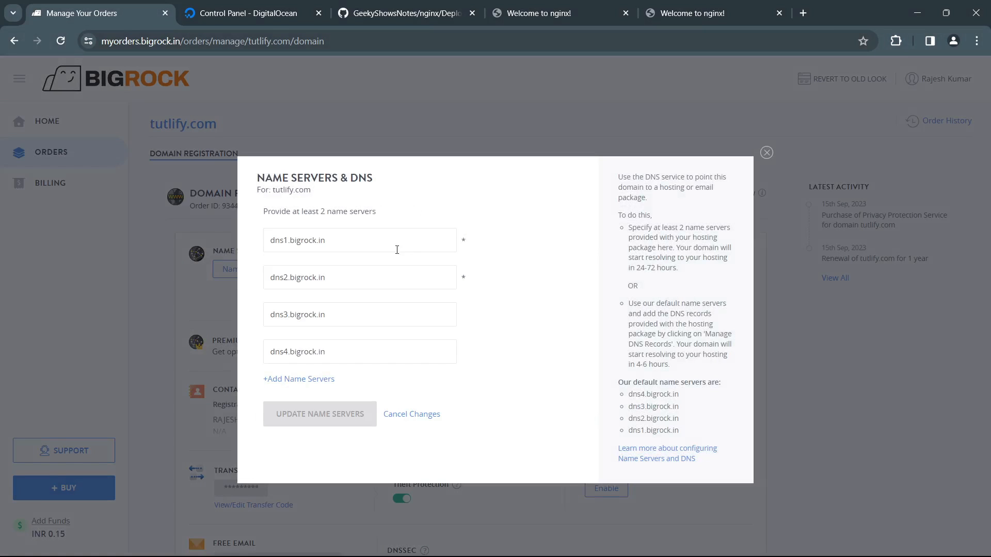
pyautogui.moveTo(335, 240); pyautogui.dragTo(249, 237)
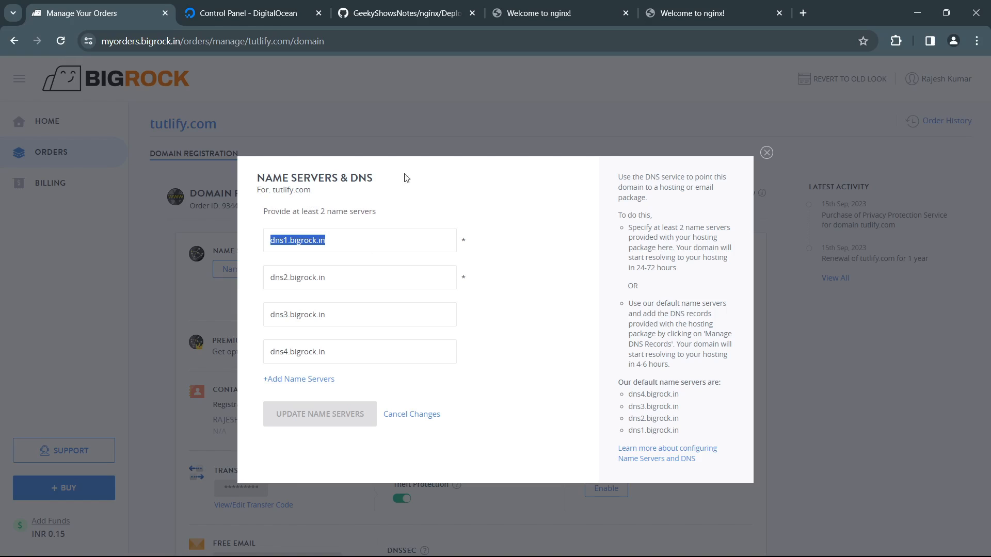
pyautogui.click(280, 15)
pyautogui.scroll(-4, 612, 250)
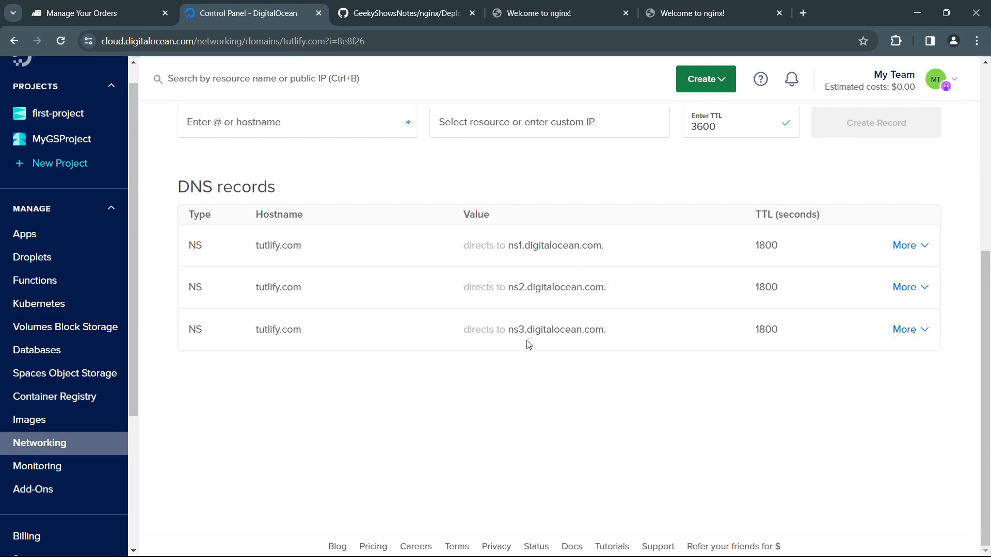
pyautogui.click(131, 16)
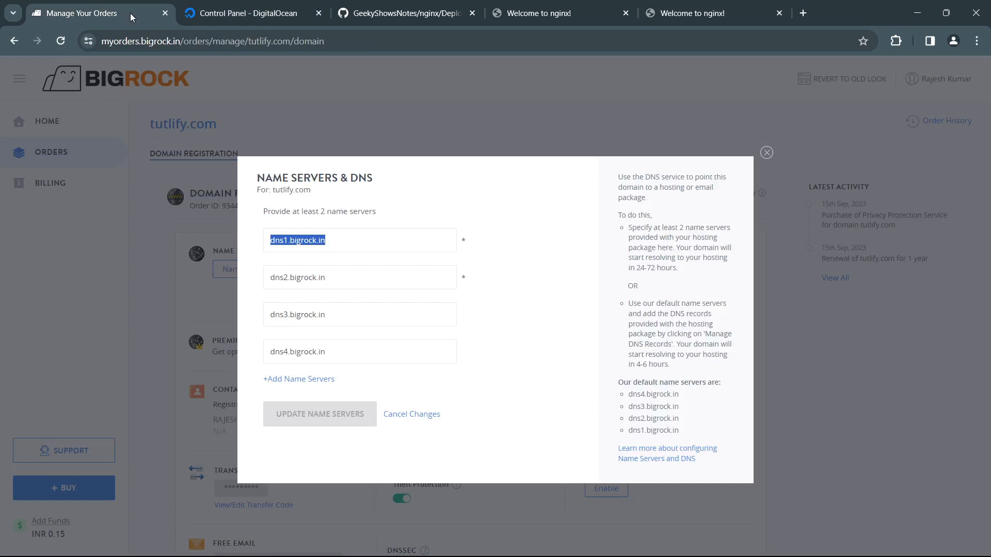
pyautogui.click(346, 243)
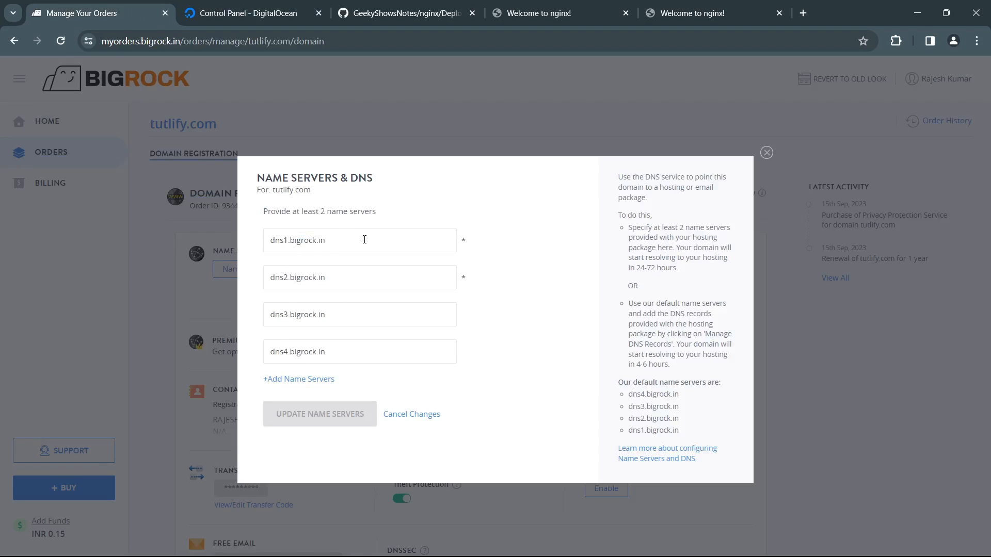
pyautogui.hotkey('ctrl', 'a')
pyautogui.write('ns1.digitalocean.com.')
pyautogui.moveTo(334, 240); pyautogui.dragTo(354, 242)
# Step: Set the second and third name servers to ns2.digitalocean.com and ns3.digitalocean.com, and clear the fourth one
pyautogui.click(342, 272)
pyautogui.hotkey('ctrl', 'a')
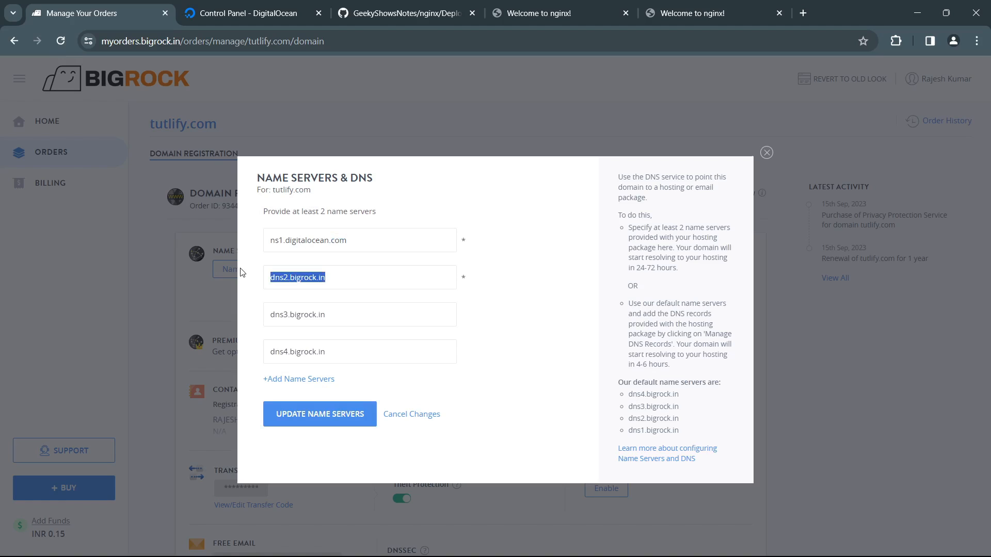
pyautogui.write('ns1.digitalocean.com.')
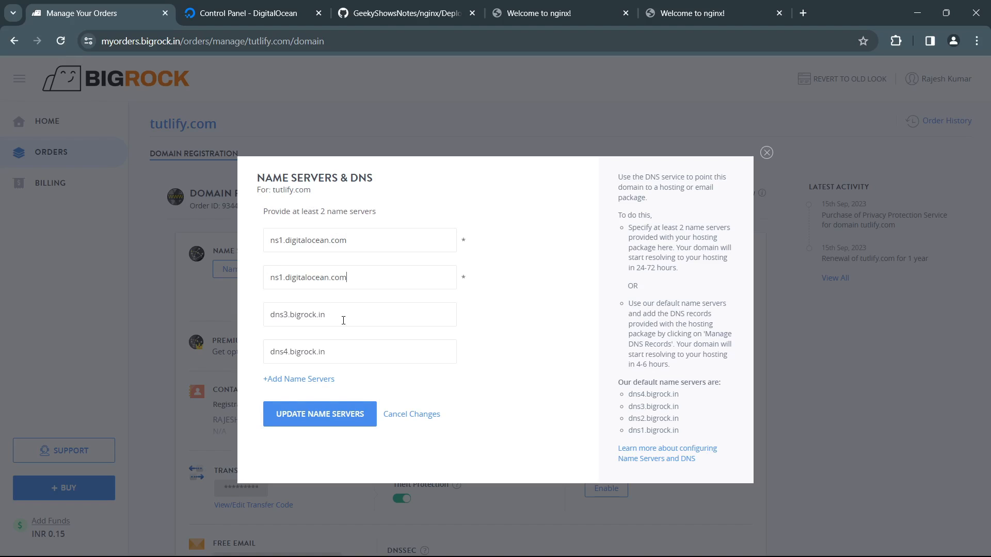
pyautogui.moveTo(343, 320); pyautogui.dragTo(231, 311)
pyautogui.write('ns1.digitalocean.com.')
pyautogui.moveTo(326, 351); pyautogui.dragTo(228, 338)
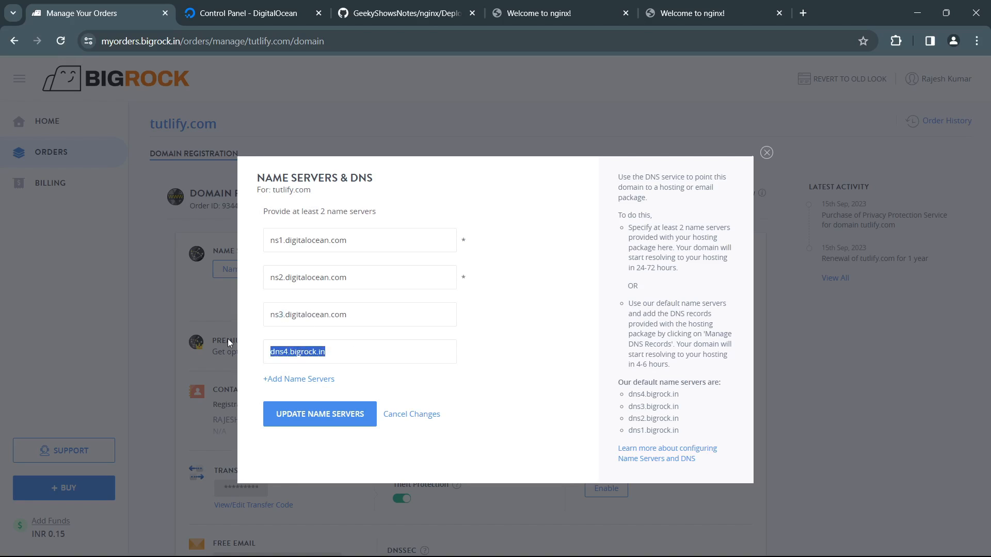
pyautogui.press('BackSpace')
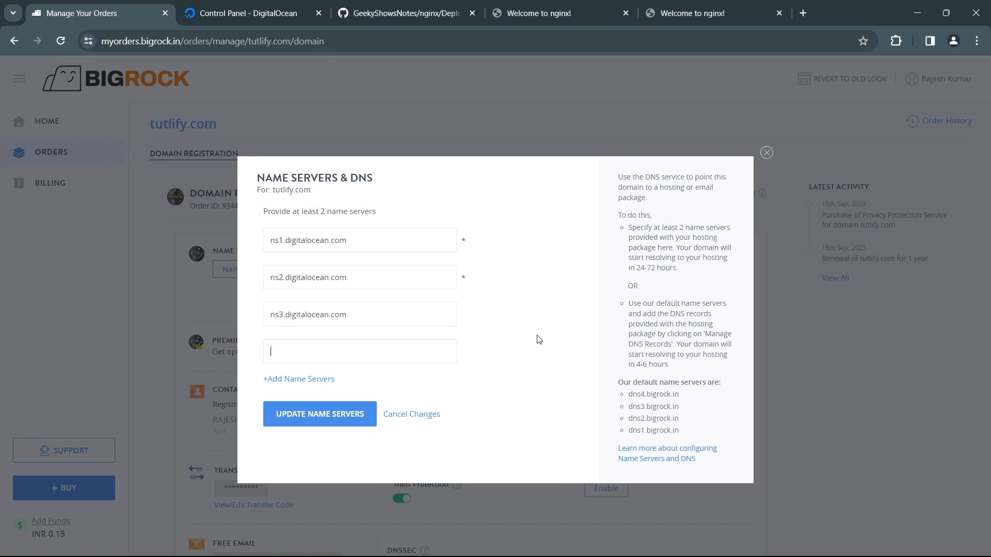
# Step: Recheck the NS records in DigitalOcean and save the three DigitalOcean name servers for tutlify.com in BigRock
pyautogui.click(262, 19)
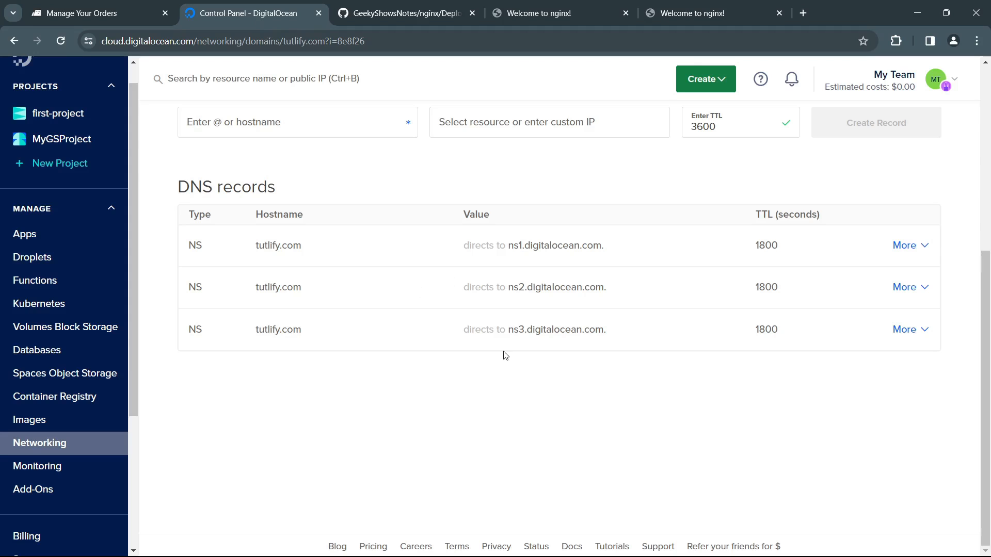
pyautogui.click(145, 20)
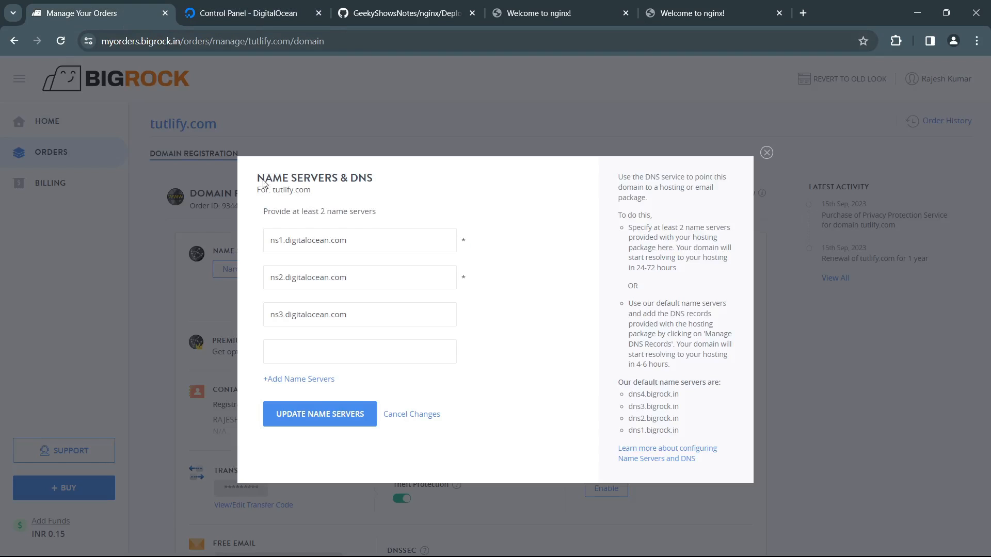
pyautogui.click(318, 416)
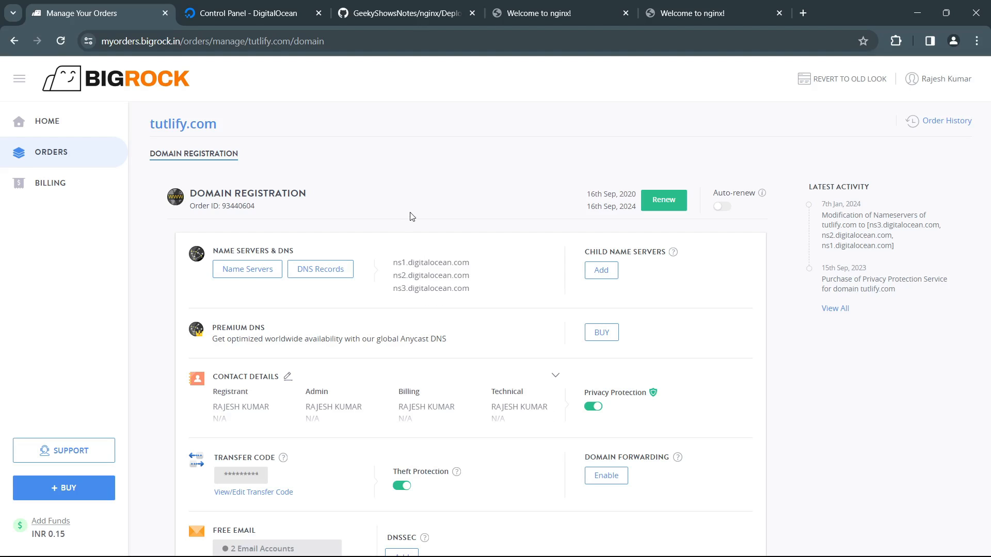
# Step: Reload tutlify.com in the browser and check which page the domain serves
pyautogui.click(701, 13)
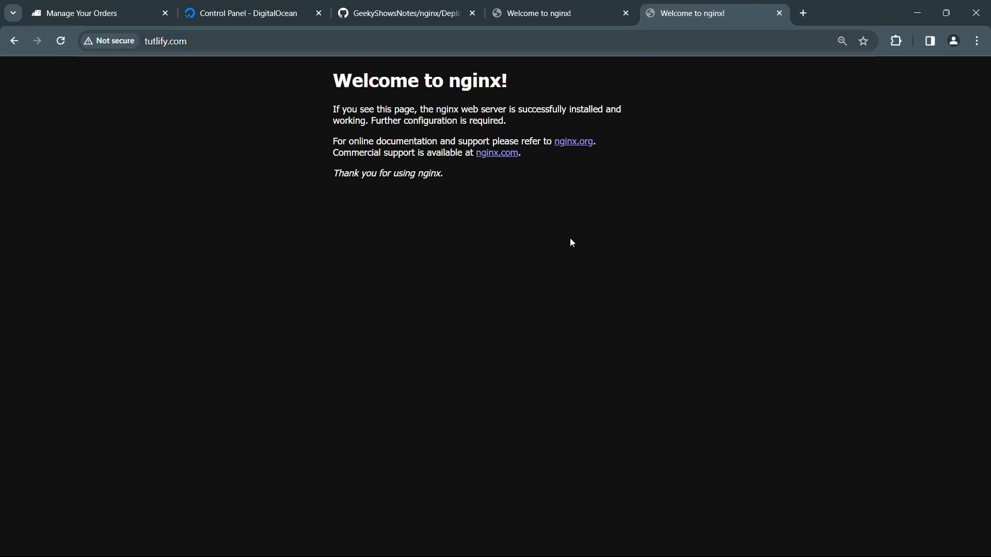
pyautogui.press('F5')
pyautogui.moveTo(354, 76); pyautogui.dragTo(380, 122)
pyautogui.doubleClick(416, 173)
# Step: Compare the saved name servers in BigRock with tutlify.com's NS records in DigitalOcean
pyautogui.click(109, 15)
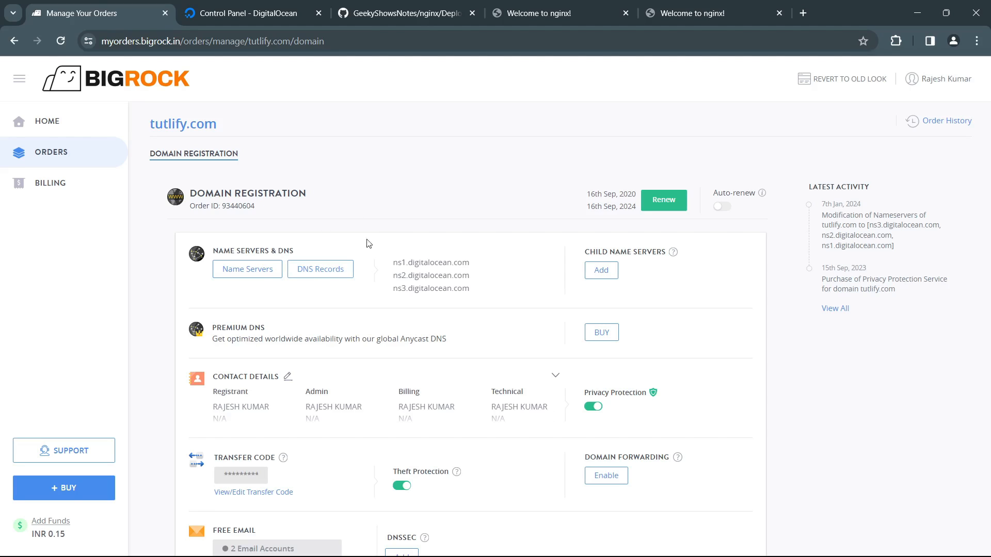
pyautogui.click(263, 17)
pyautogui.scroll(5, 458, 367)
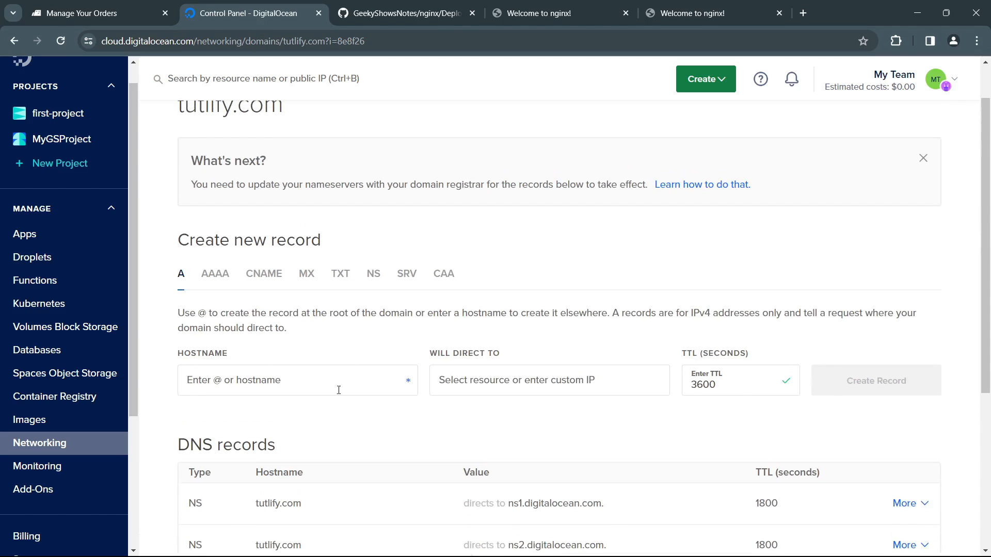
pyautogui.scroll(-2, 458, 366)
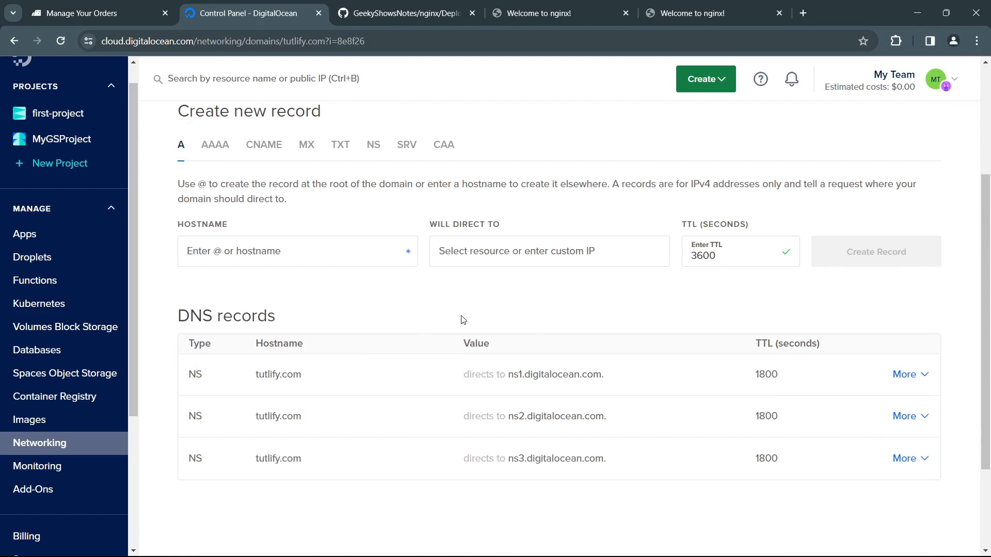
pyautogui.click(67, 14)
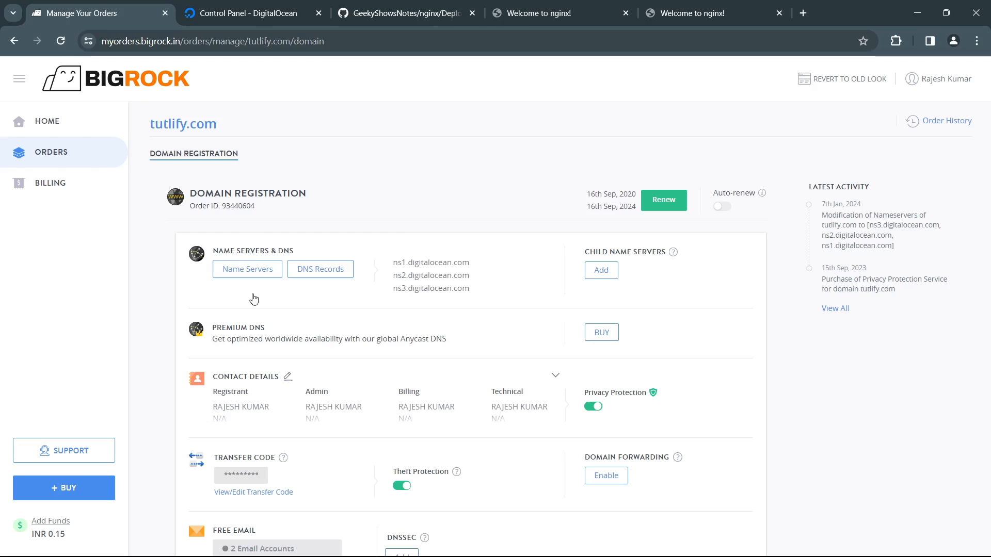
pyautogui.scroll(-2, 311, 356)
pyautogui.scroll(2, 309, 354)
# Step: Create an A record in DigitalOcean for the root hostname @ of tutlify.com, directed to Droplet geek1
pyautogui.click(247, 13)
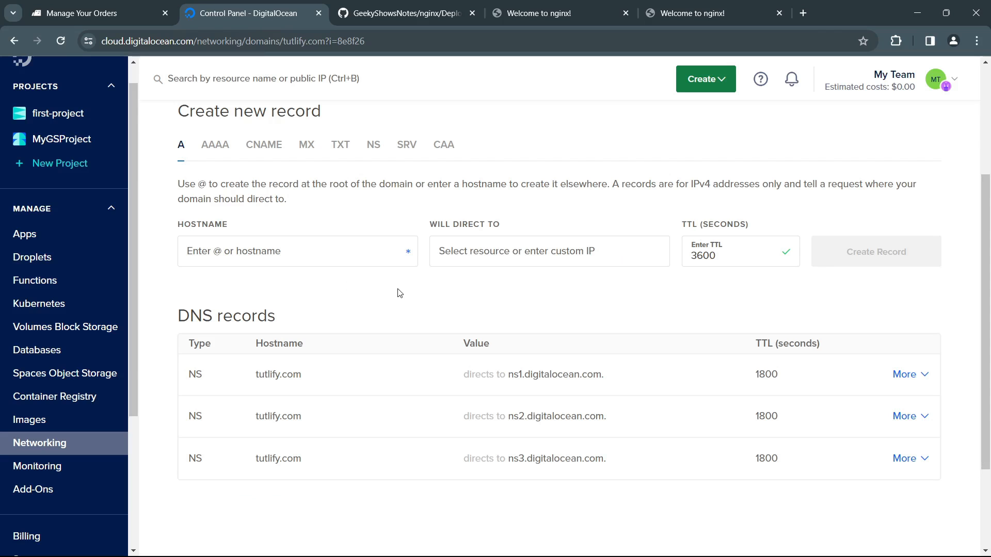
pyautogui.click(274, 255)
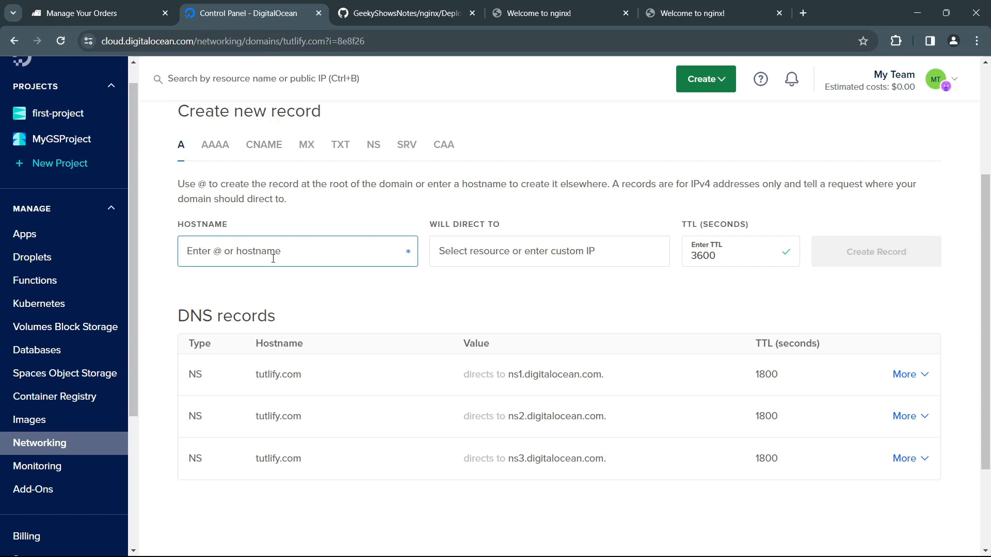
pyautogui.write('@')
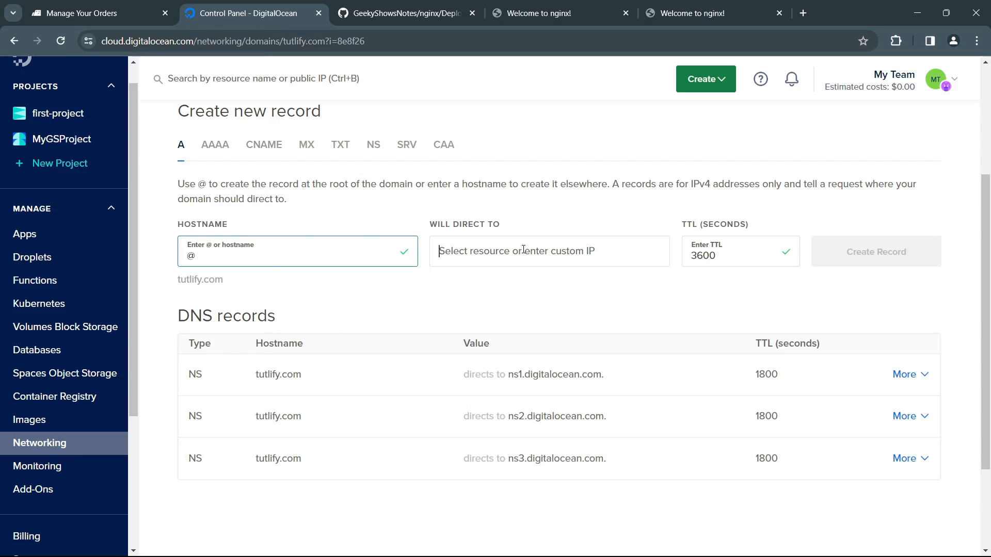
pyautogui.click(502, 254)
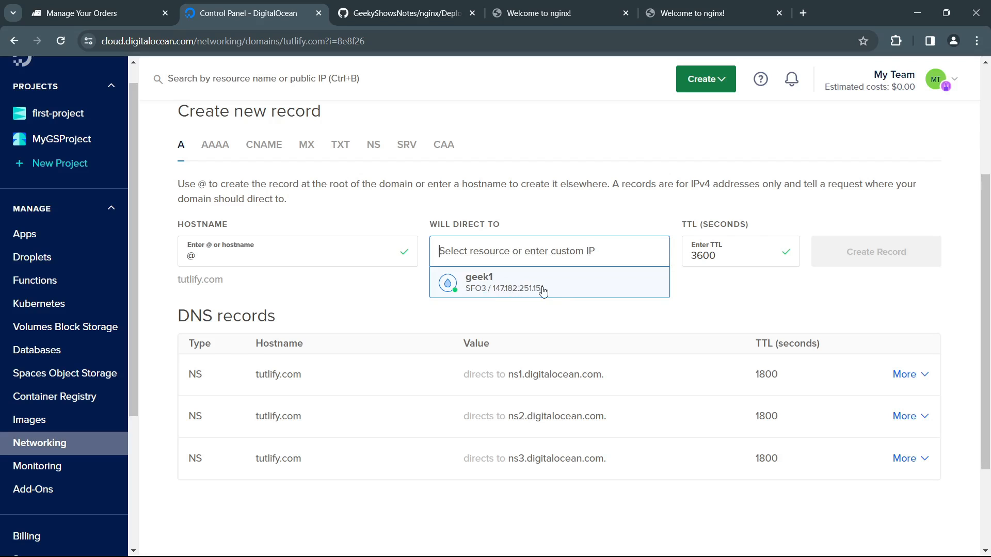
pyautogui.click(573, 279)
pyautogui.click(886, 254)
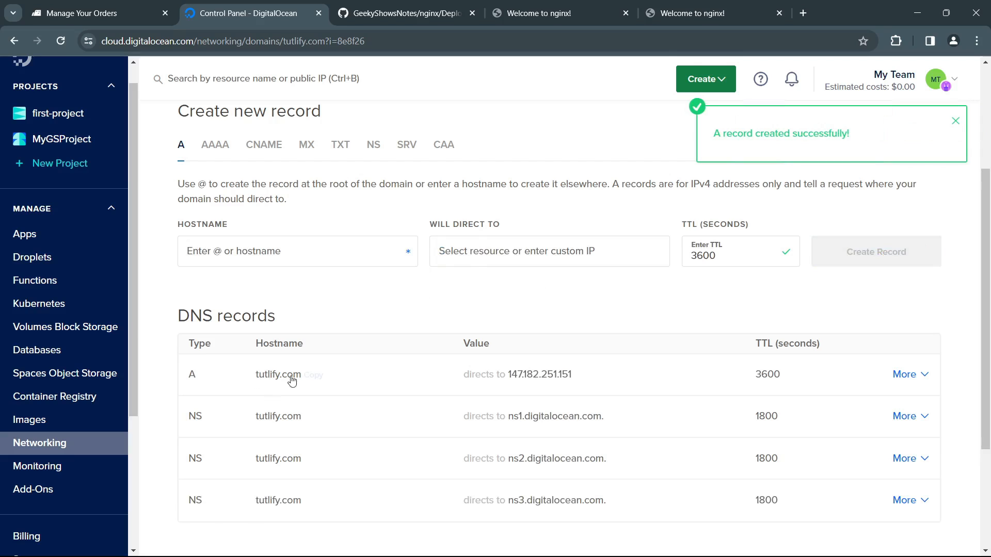
# Step: Create an A record for hostname www of tutlify.com, directed to Droplet geek1
pyautogui.click(336, 263)
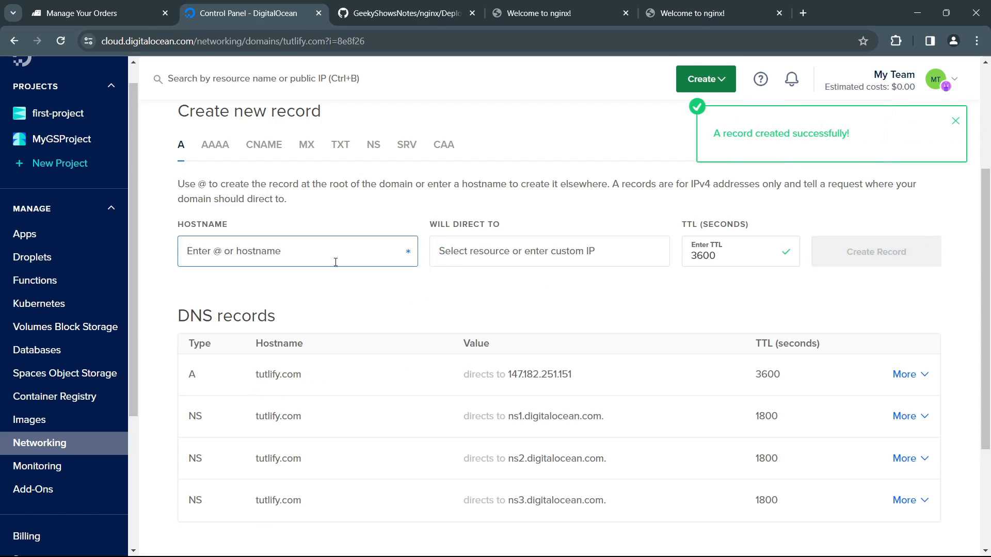
pyautogui.write('www')
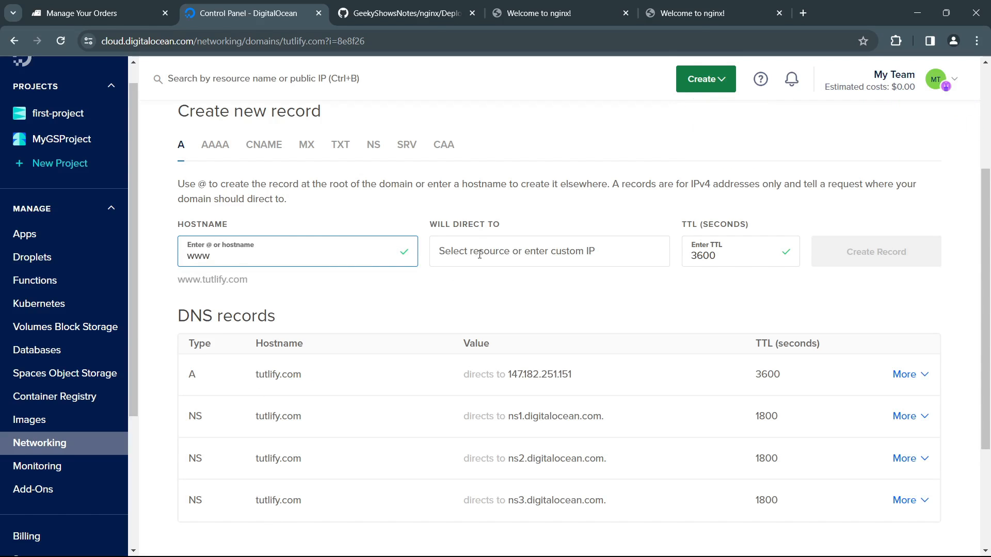
pyautogui.click(479, 254)
pyautogui.click(480, 284)
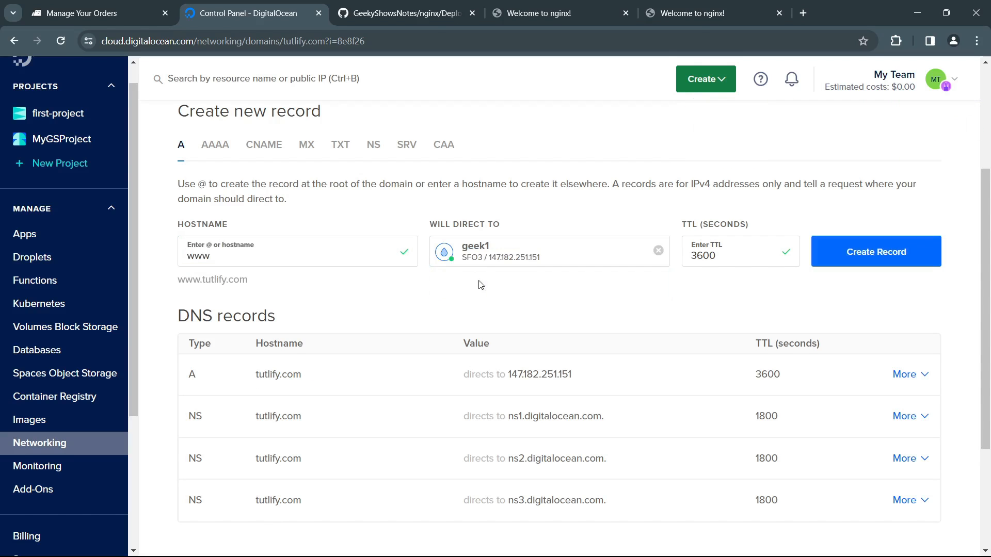
pyautogui.click(873, 260)
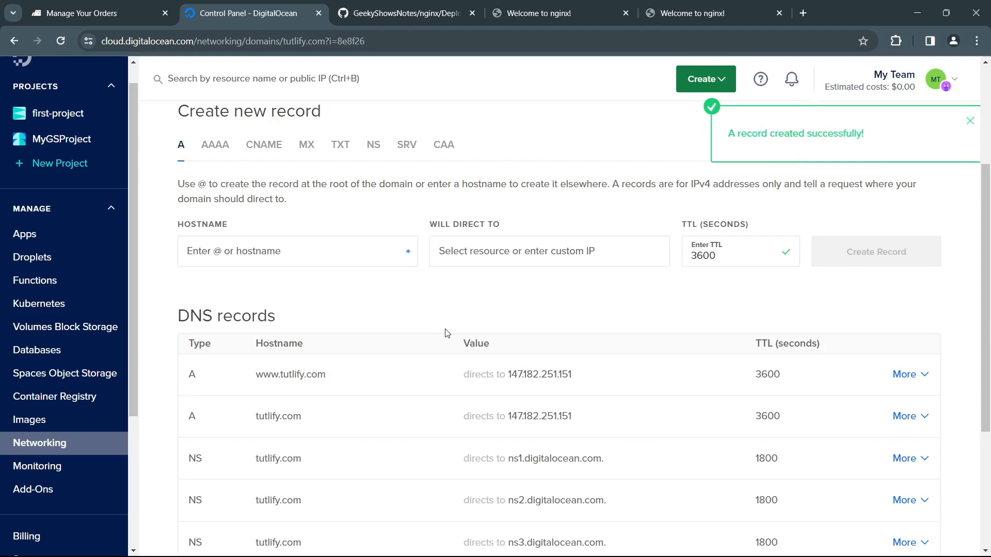
pyautogui.click(274, 150)
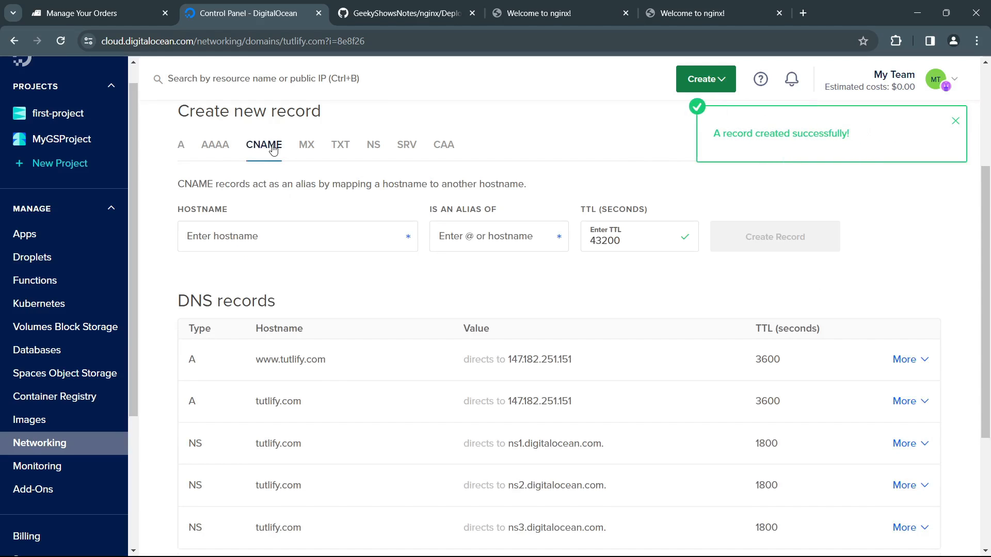
pyautogui.click(290, 238)
pyautogui.write('www')
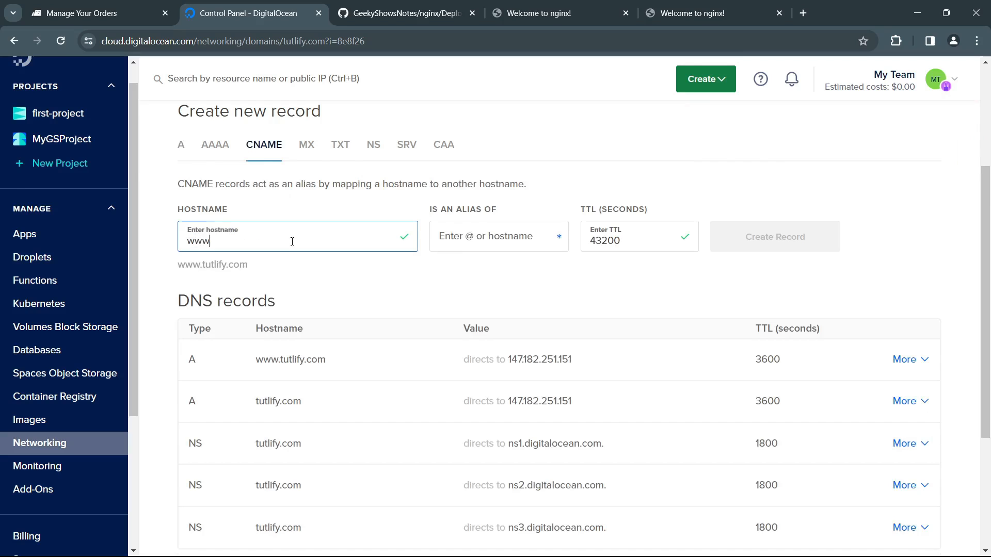
pyautogui.write('w')
pyautogui.press('BackSpace')
pyautogui.click(488, 237)
pyautogui.write('@')
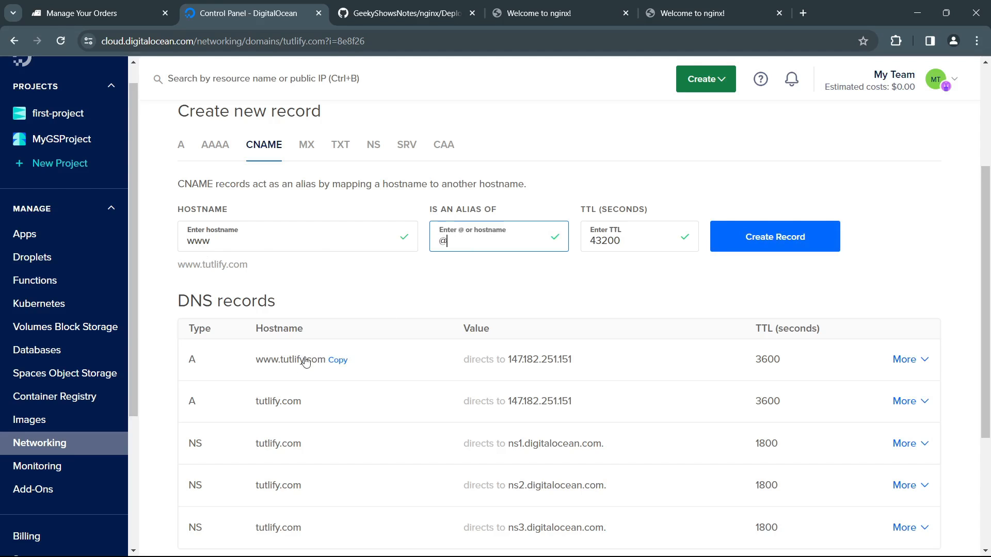
pyautogui.moveTo(182, 365); pyautogui.dragTo(576, 369)
pyautogui.click(601, 294)
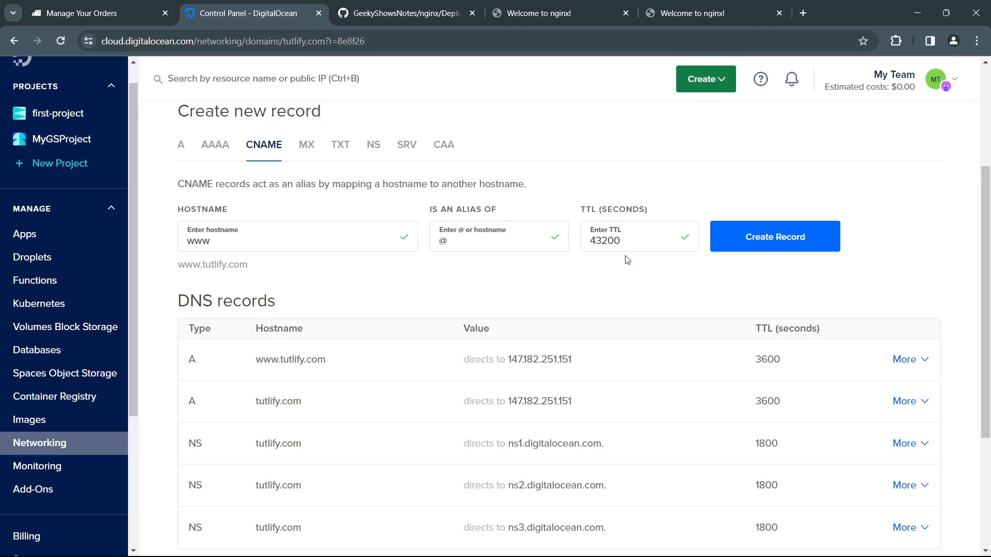
pyautogui.click(227, 154)
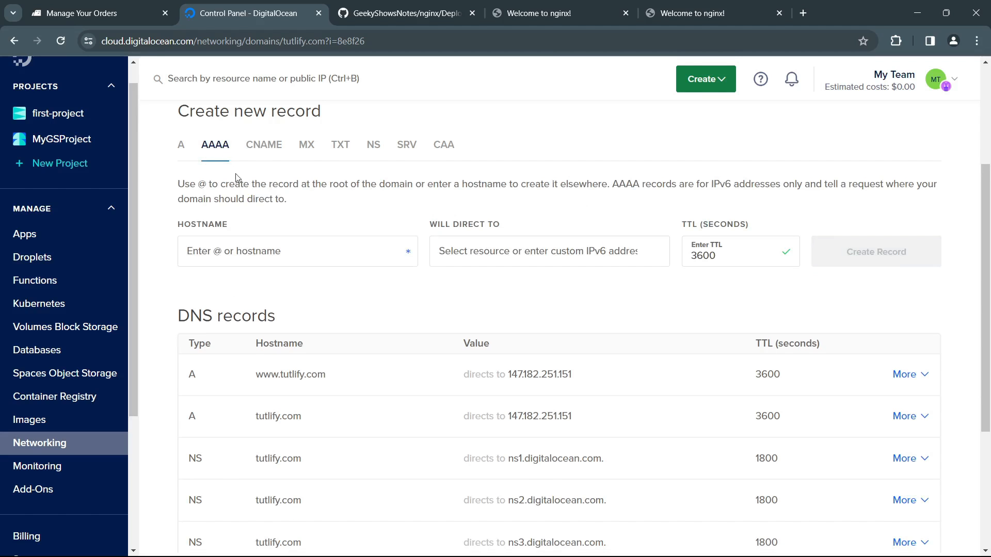
# Step: Create an A record for the subdomain api of tutlify.com, directed to Droplet geek1
pyautogui.click(182, 147)
pyautogui.click(347, 259)
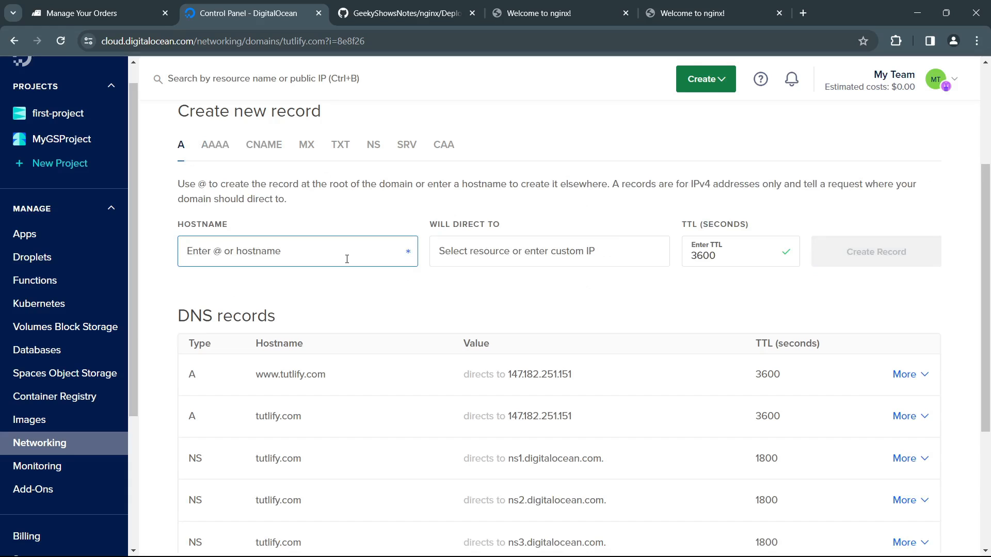
pyautogui.write('api')
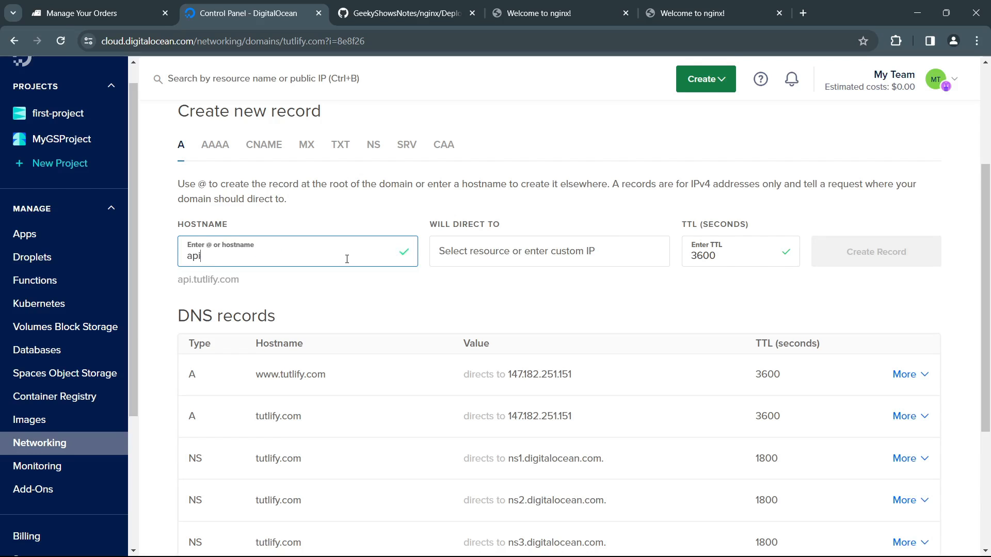
pyautogui.moveTo(179, 280); pyautogui.dragTo(242, 285)
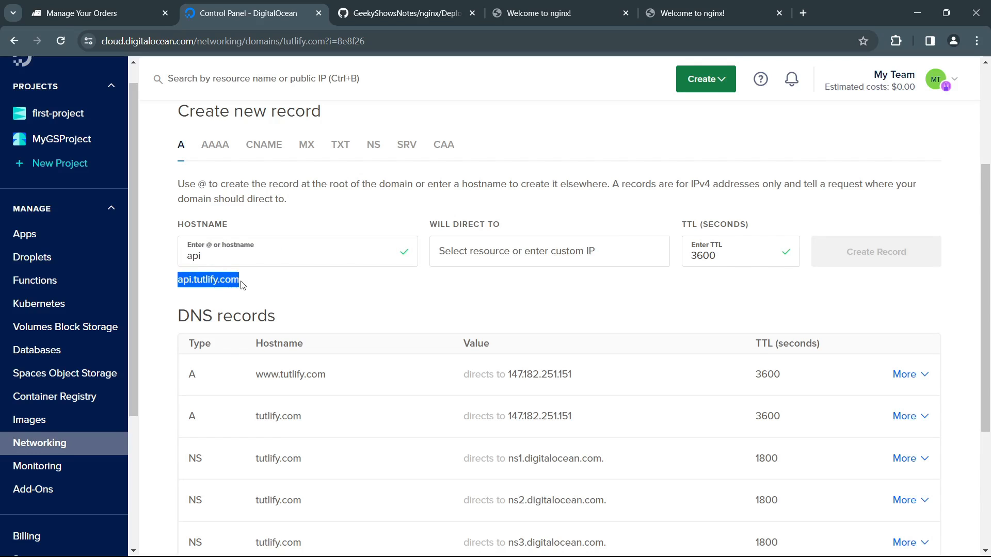
pyautogui.click(288, 289)
pyautogui.click(571, 250)
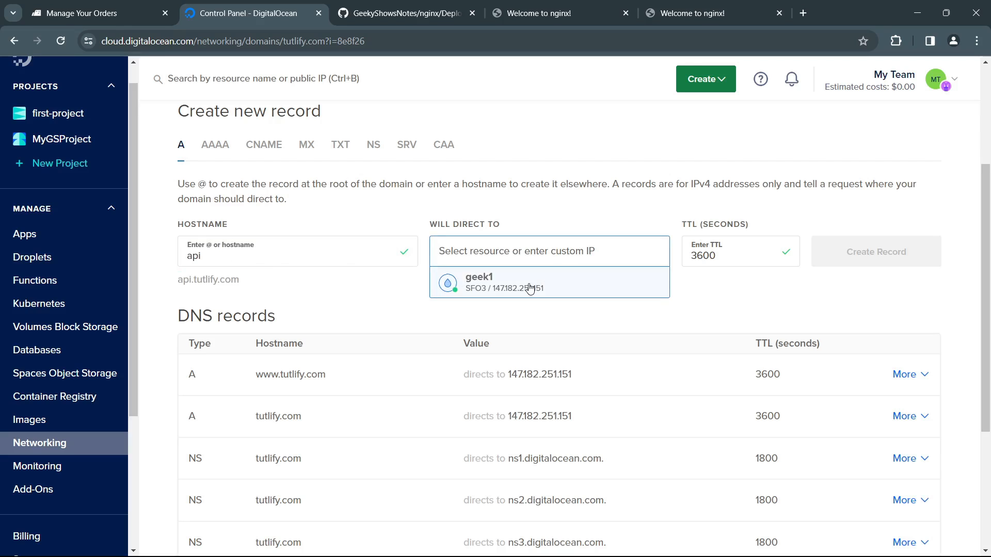
pyautogui.click(530, 289)
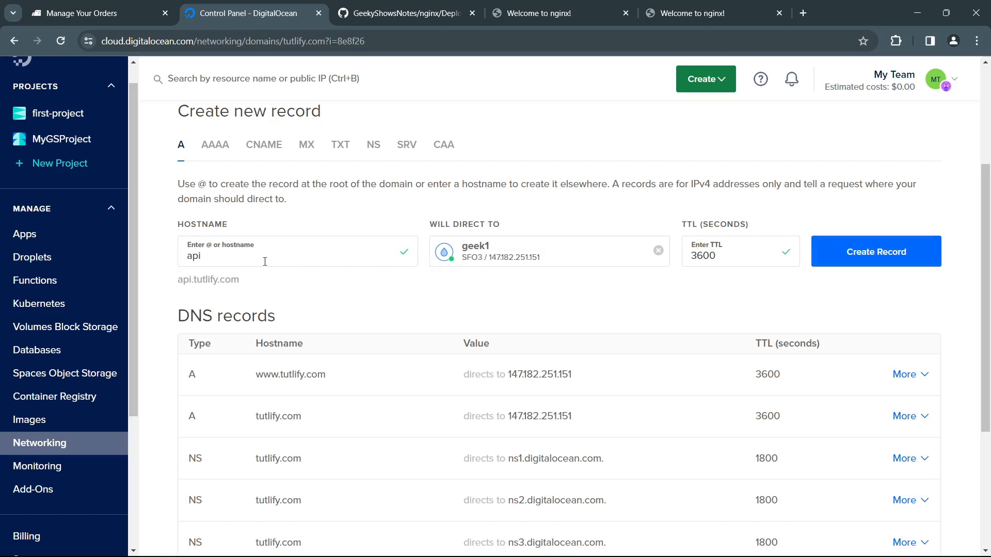
pyautogui.click(876, 261)
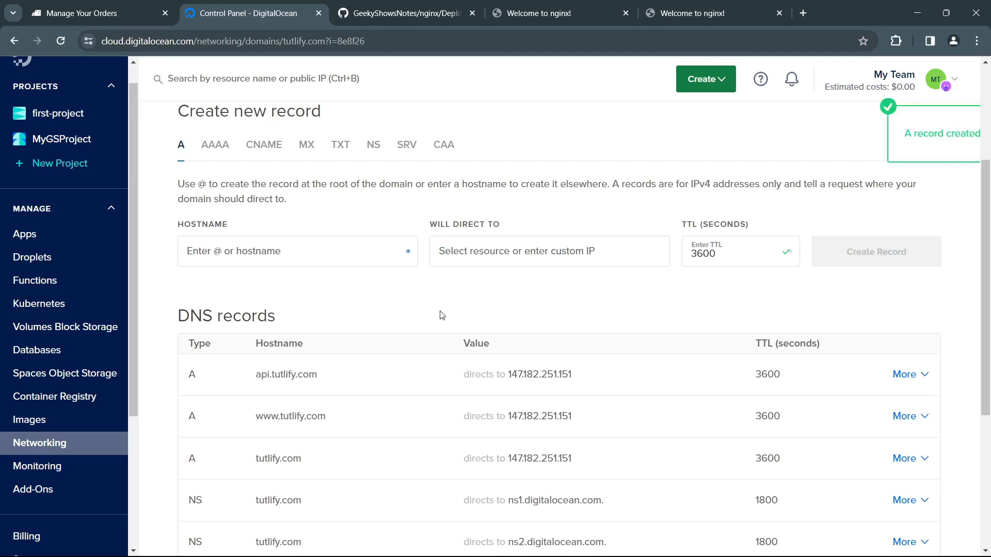
# Step: Review the A records listed for tutlify.com and its www and api subdomains
pyautogui.moveTo(306, 376)
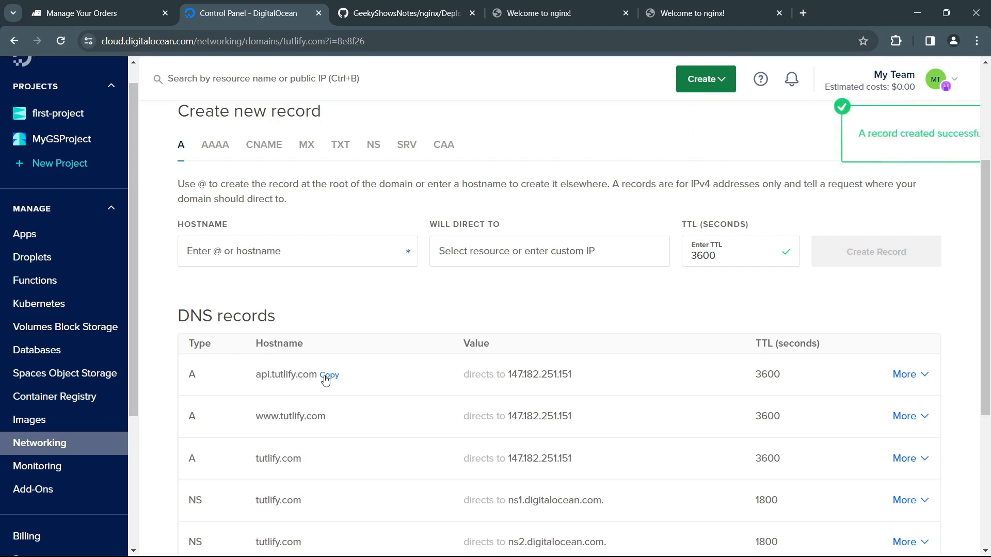
pyautogui.moveTo(258, 426)
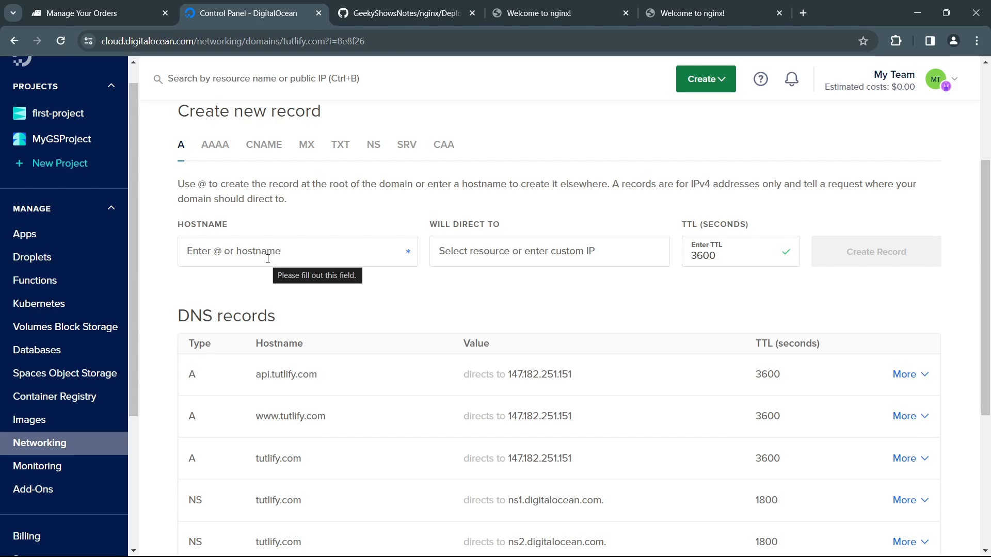
pyautogui.scroll(3, 420, 310)
pyautogui.scroll(-3, 348, 354)
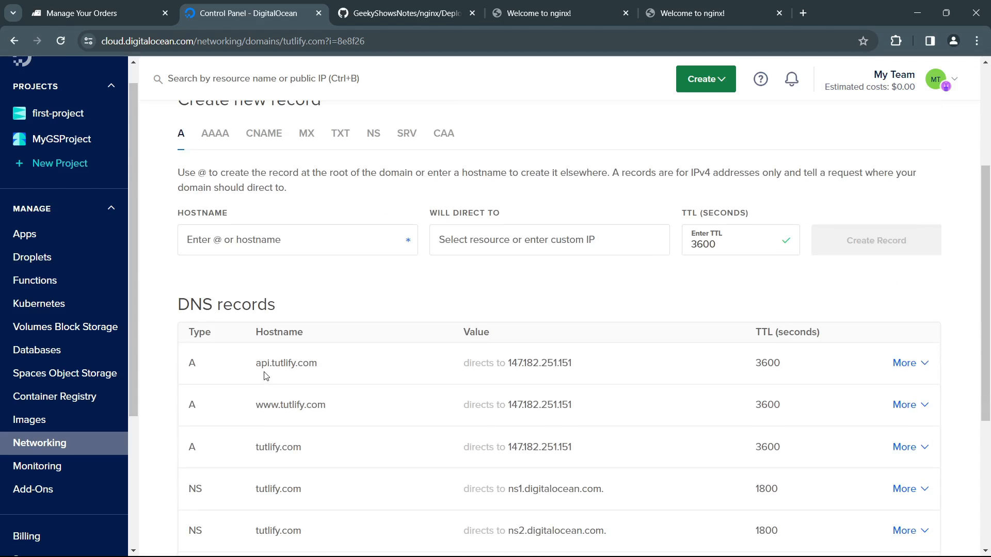
pyautogui.click(293, 240)
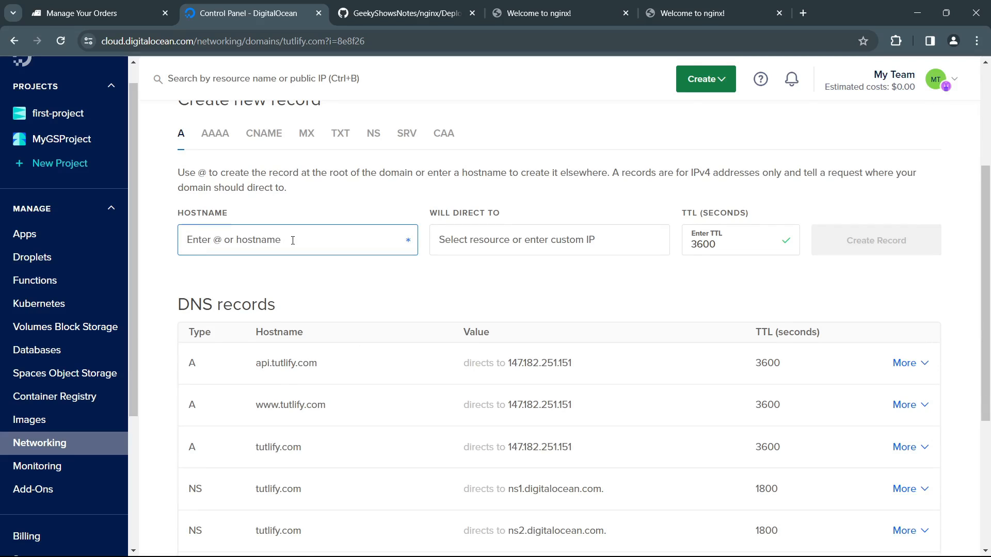
pyautogui.write('geekyshows.com')
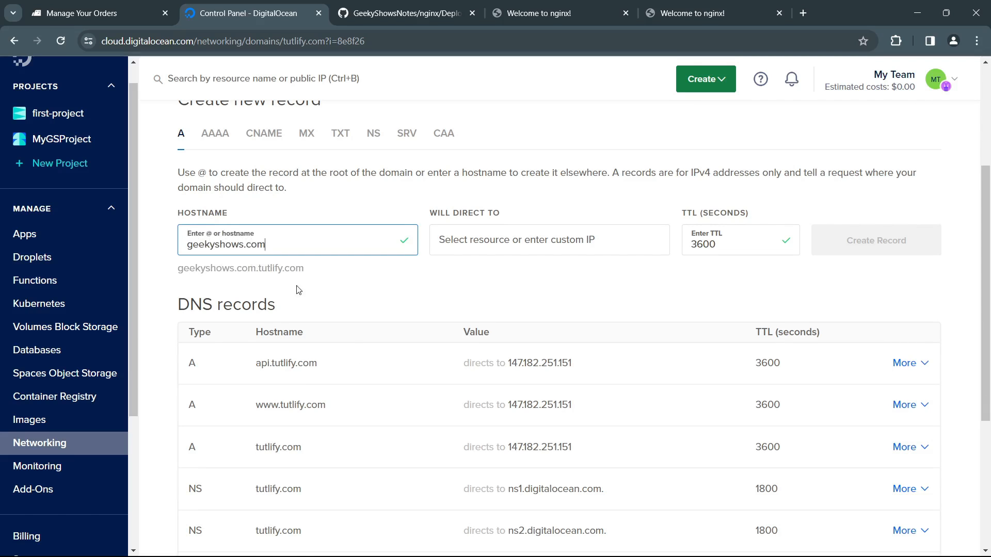
pyautogui.moveTo(220, 272); pyautogui.dragTo(299, 274)
pyautogui.click(339, 290)
pyautogui.scroll(4, 335, 291)
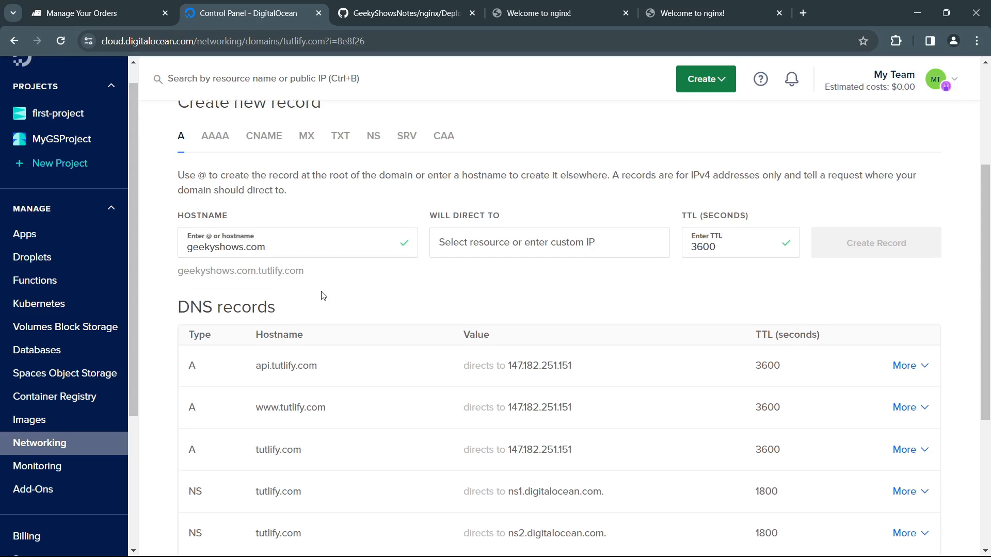
pyautogui.scroll(-5, 237, 341)
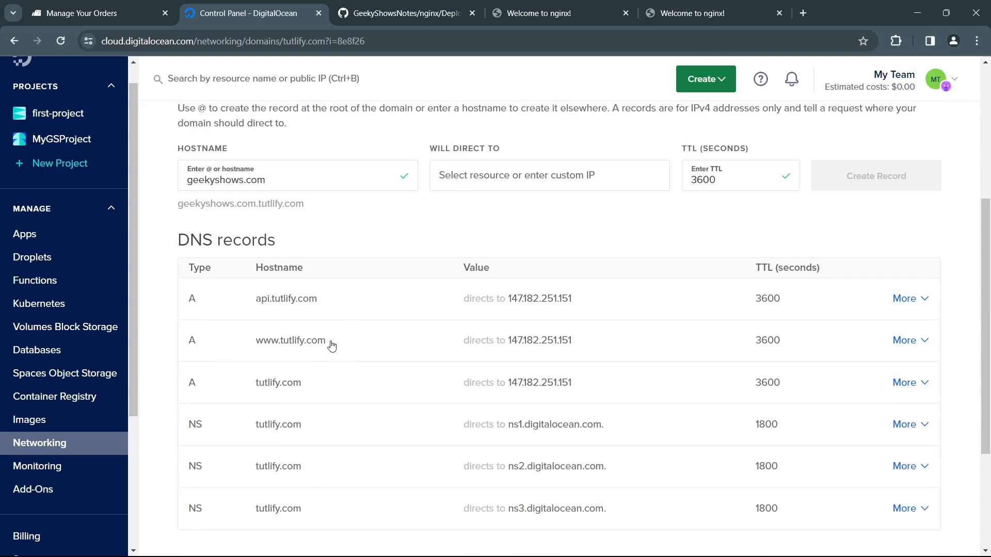
pyautogui.scroll(3, 330, 338)
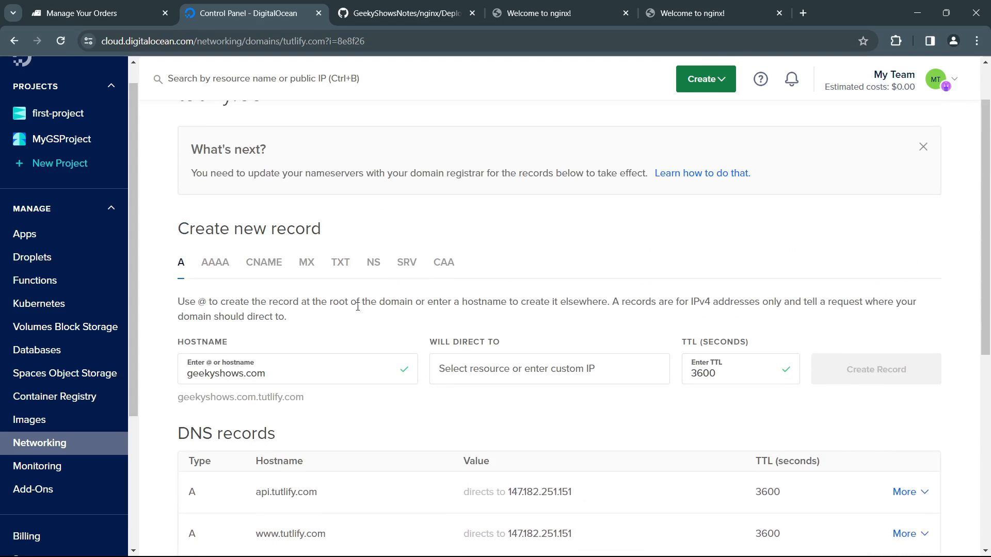
# Step: Go to the Networking domains page and fill in geekyshows.com as a new domain for project MyGSProject, without adding it
pyautogui.click(64, 444)
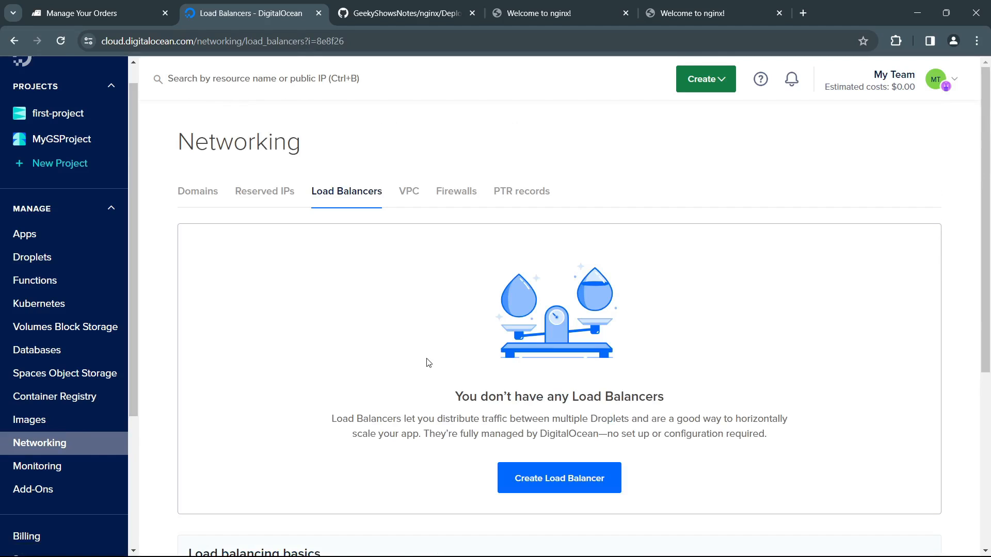
pyautogui.click(206, 195)
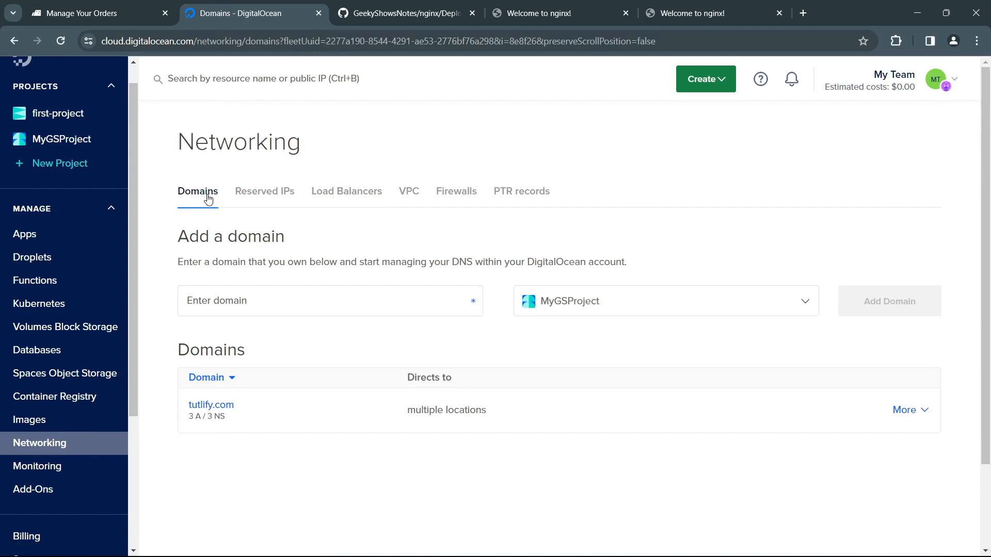
pyautogui.scroll(-2, 279, 323)
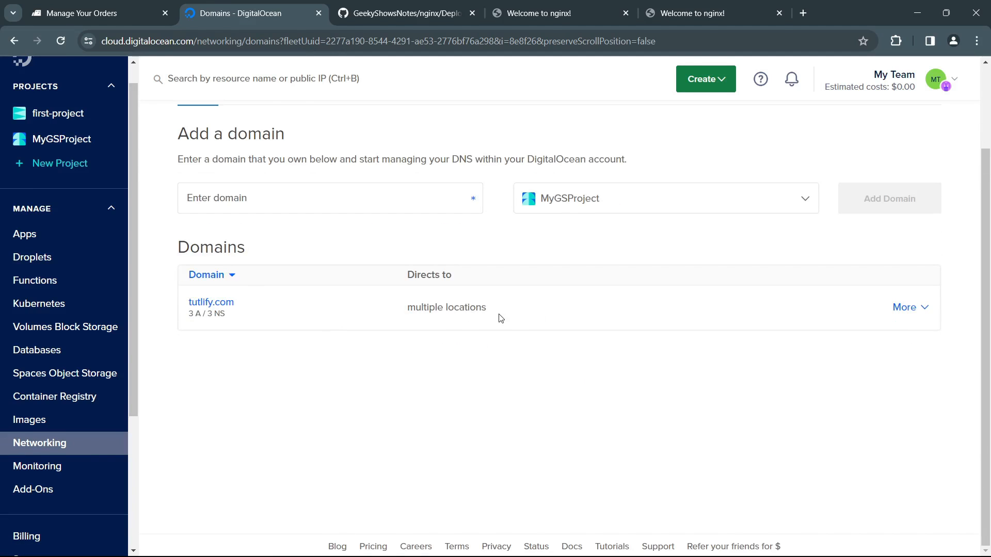
pyautogui.scroll(1, 301, 271)
pyautogui.click(301, 263)
pyautogui.write('gee')
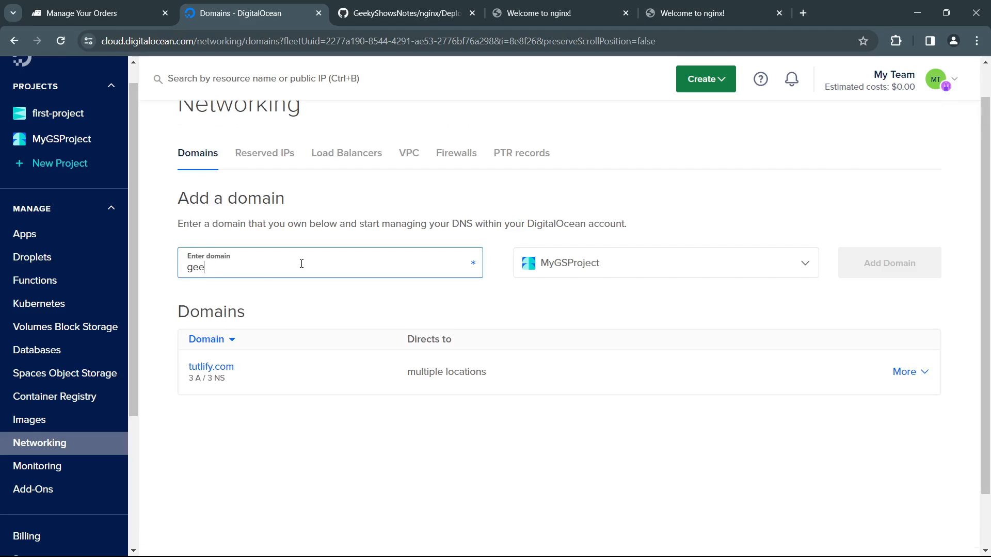
pyautogui.write('kyshows.com')
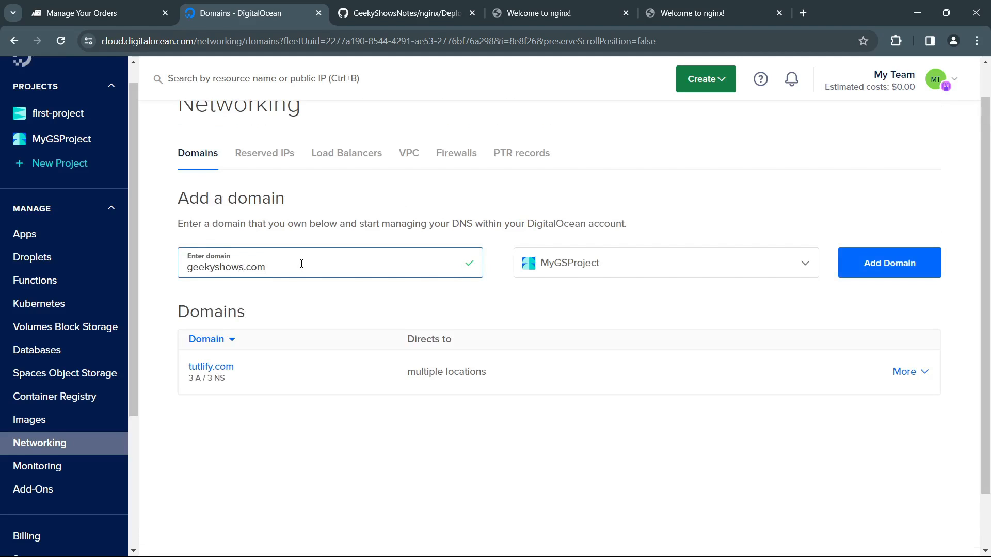
pyautogui.click(559, 267)
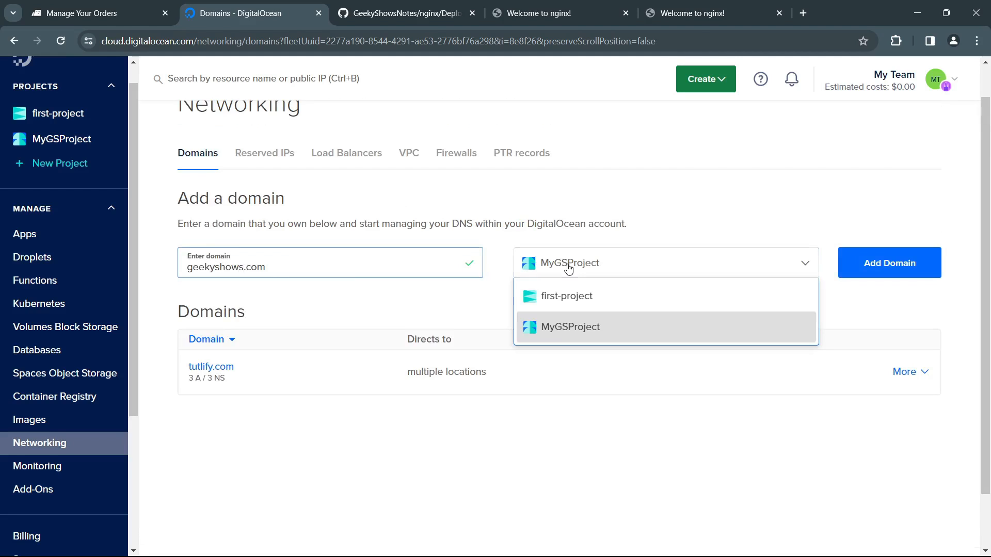
pyautogui.click(564, 329)
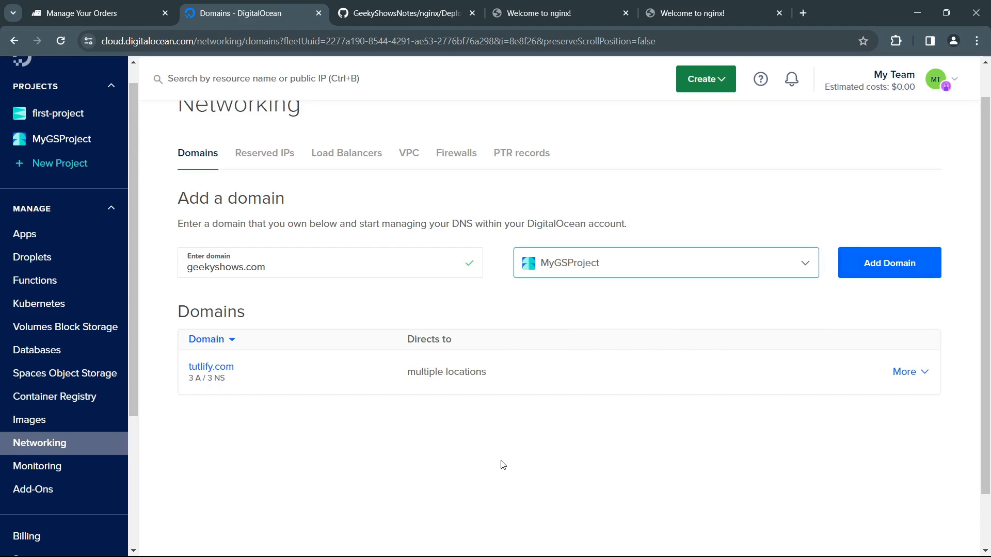
# Step: Check tutlify.com's name servers in BigRock and reload the tutlify.com site in the browser
pyautogui.click(118, 11)
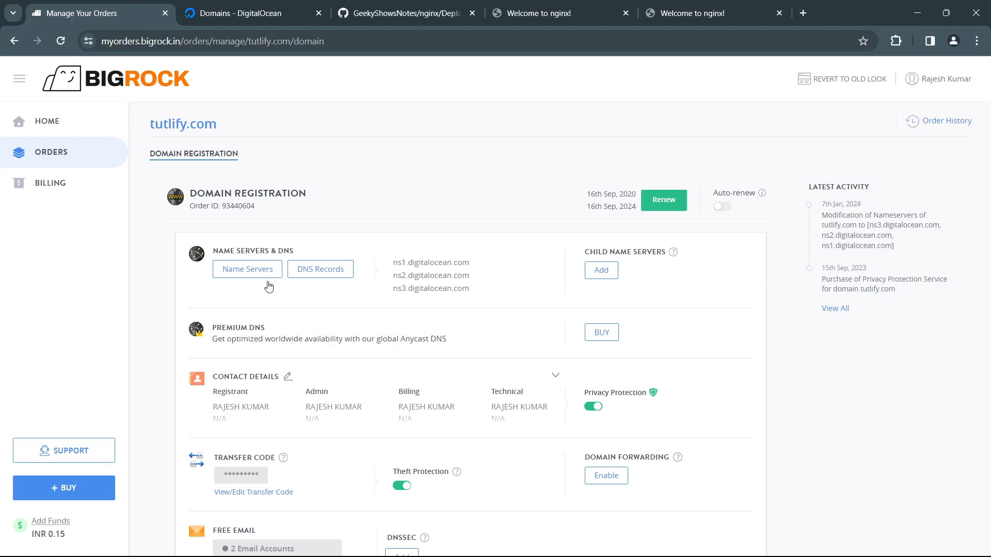
pyautogui.click(239, 14)
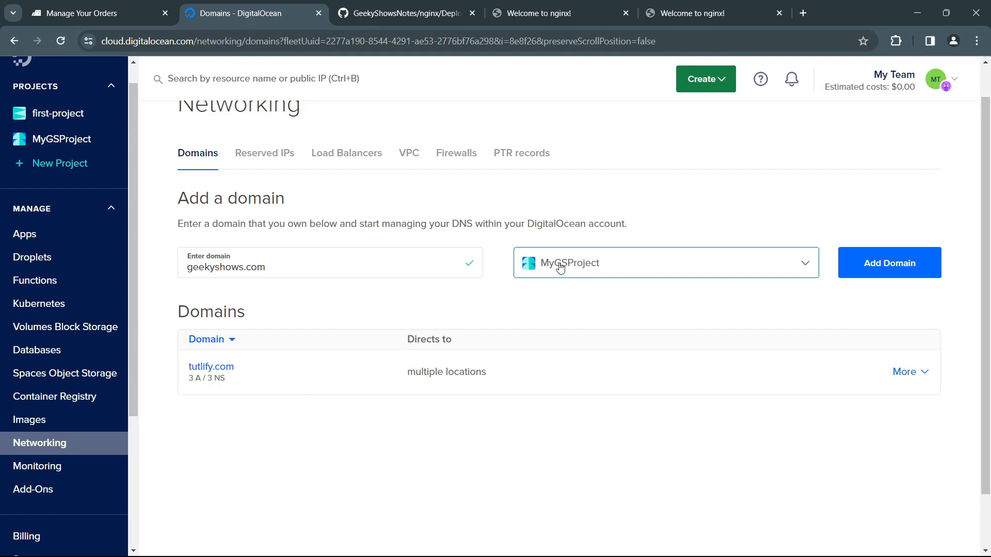
pyautogui.click(337, 461)
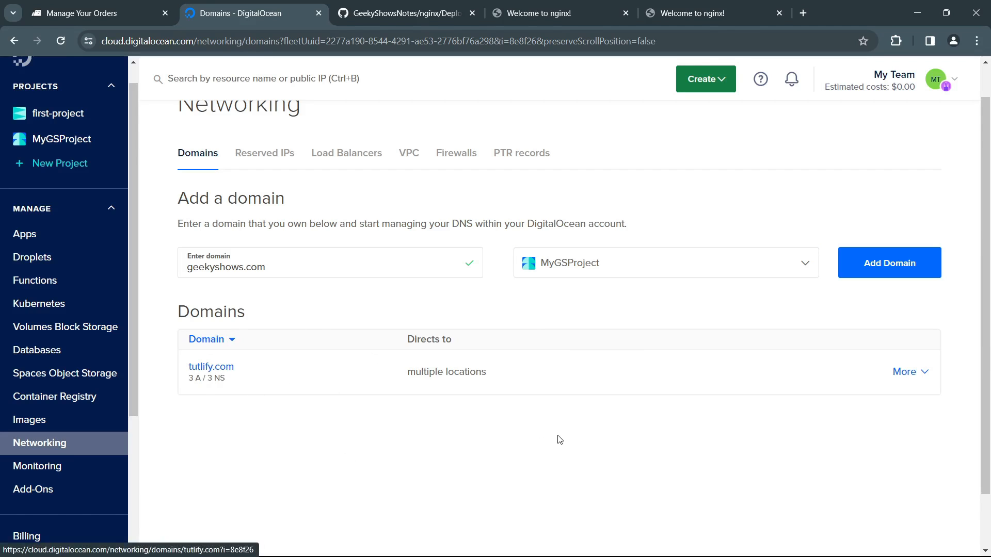
pyautogui.click(660, 15)
pyautogui.press('F5')
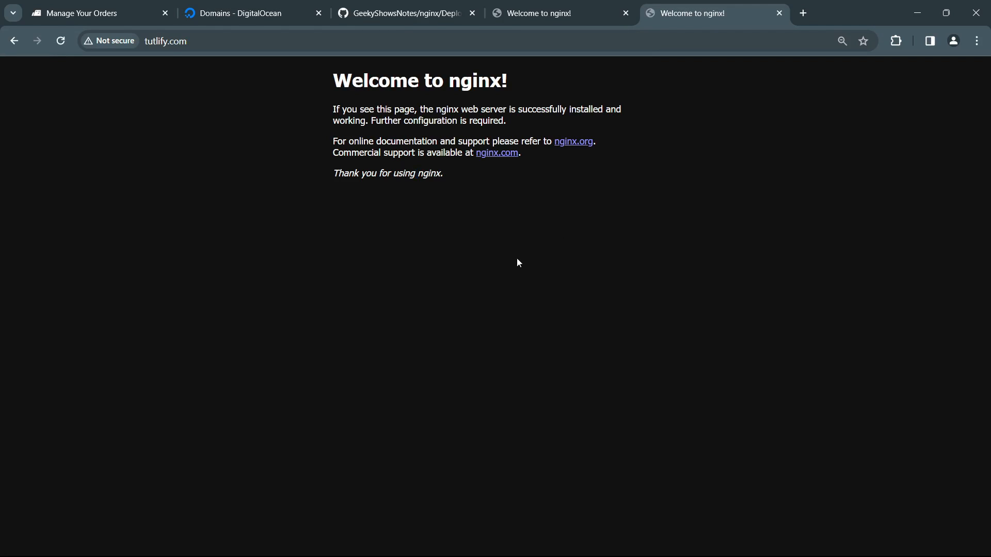
# Step: Switch to the GitHub deployment notes and read the command for creating the Nginx virtual host file named after the domain
pyautogui.click(425, 13)
pyautogui.scroll(-2, 496, 387)
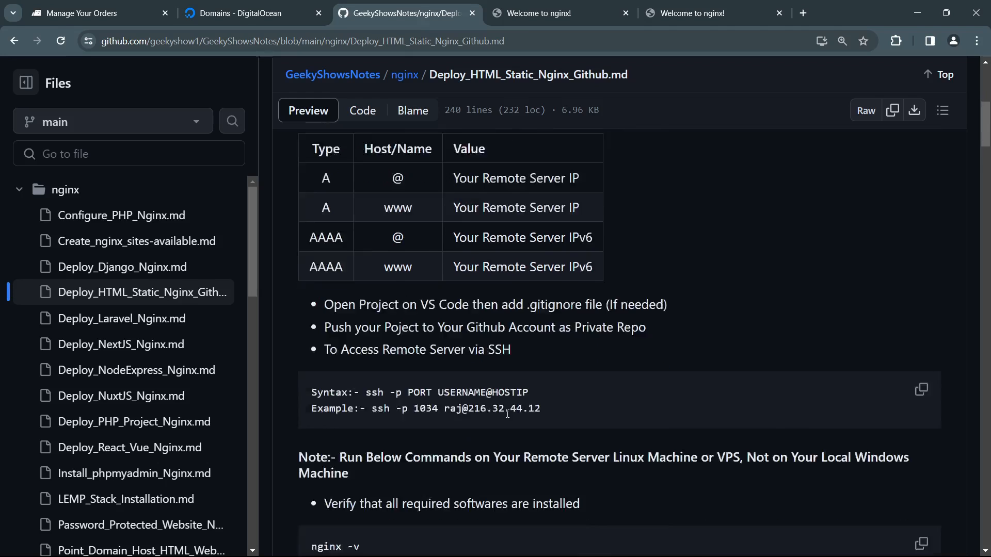
pyautogui.scroll(-20, 508, 414)
pyautogui.moveTo(432, 417); pyautogui.dragTo(681, 417)
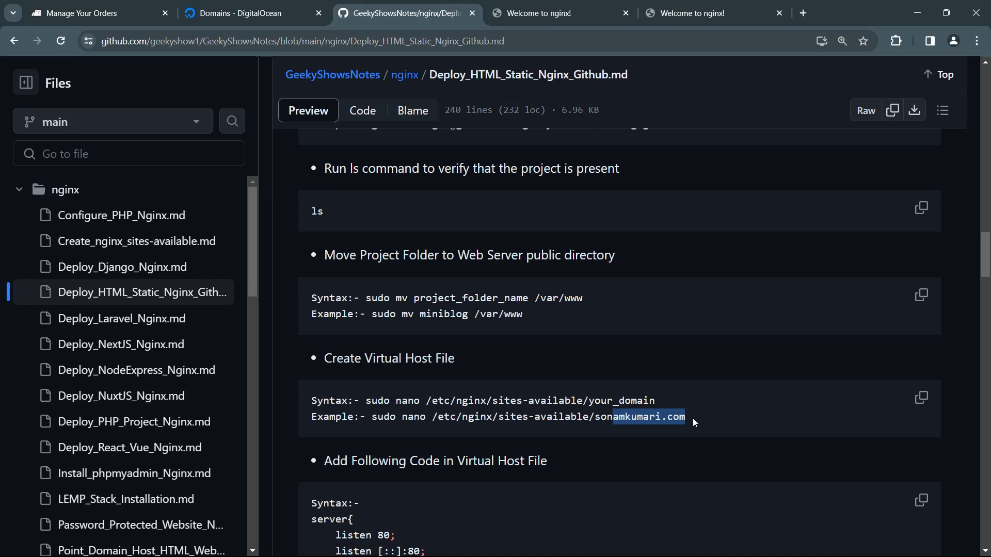
pyautogui.scroll(-4, 676, 420)
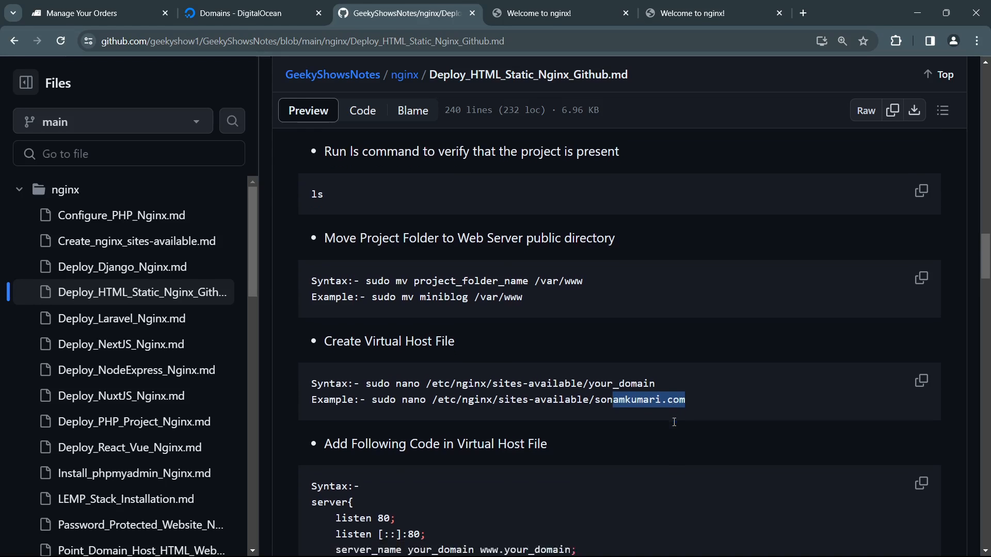
# Step: Examine the virtual host code in the notes, comparing its server_name and root lines with the domain-named file in sites-available
pyautogui.moveTo(335, 342); pyautogui.dragTo(412, 468)
pyautogui.click(412, 468)
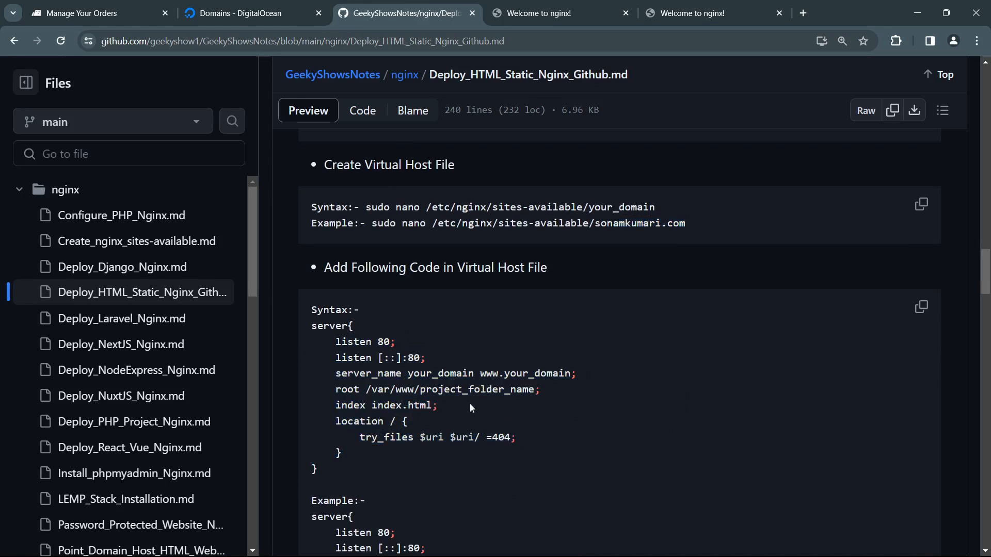
pyautogui.moveTo(448, 392); pyautogui.dragTo(439, 406)
pyautogui.moveTo(408, 373); pyautogui.dragTo(517, 374)
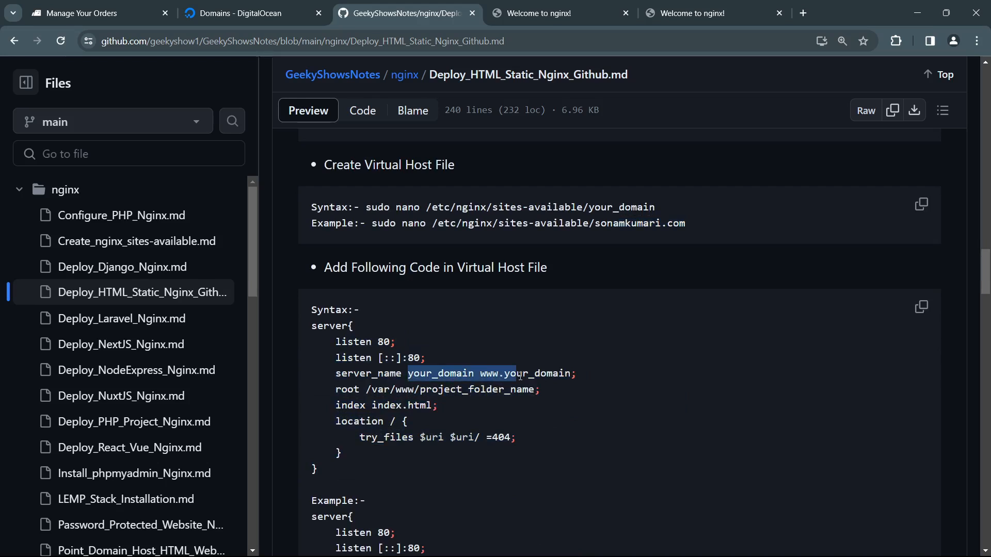
pyautogui.scroll(1, 520, 375)
pyautogui.scroll(2, 520, 376)
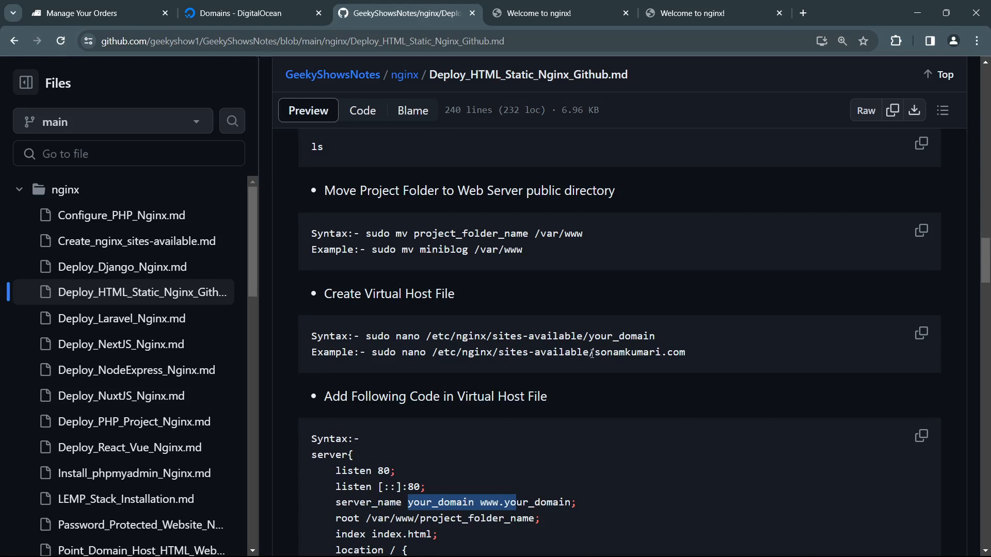
pyautogui.moveTo(592, 353); pyautogui.dragTo(693, 367)
pyautogui.moveTo(540, 357); pyautogui.dragTo(625, 355)
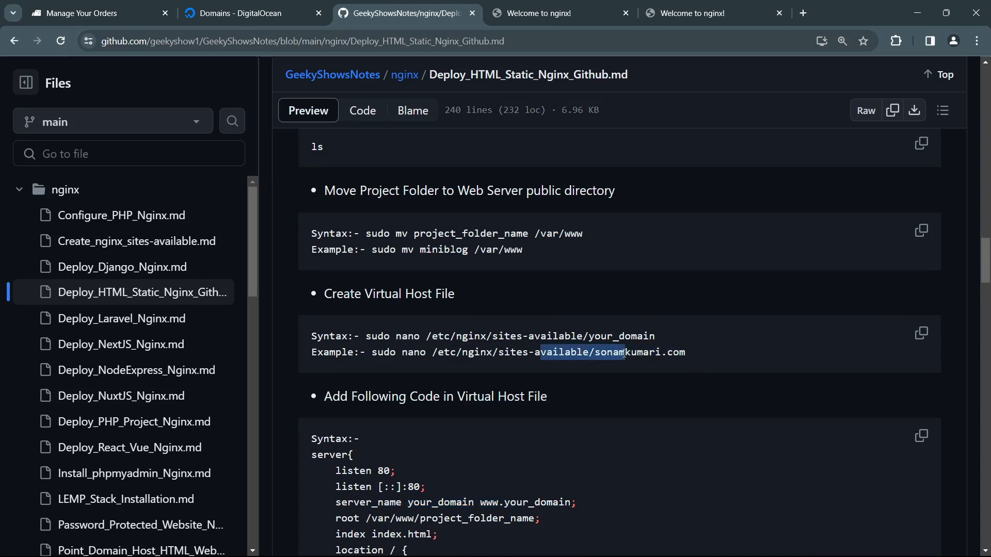
pyautogui.scroll(-3, 567, 361)
pyautogui.moveTo(391, 391); pyautogui.dragTo(540, 404)
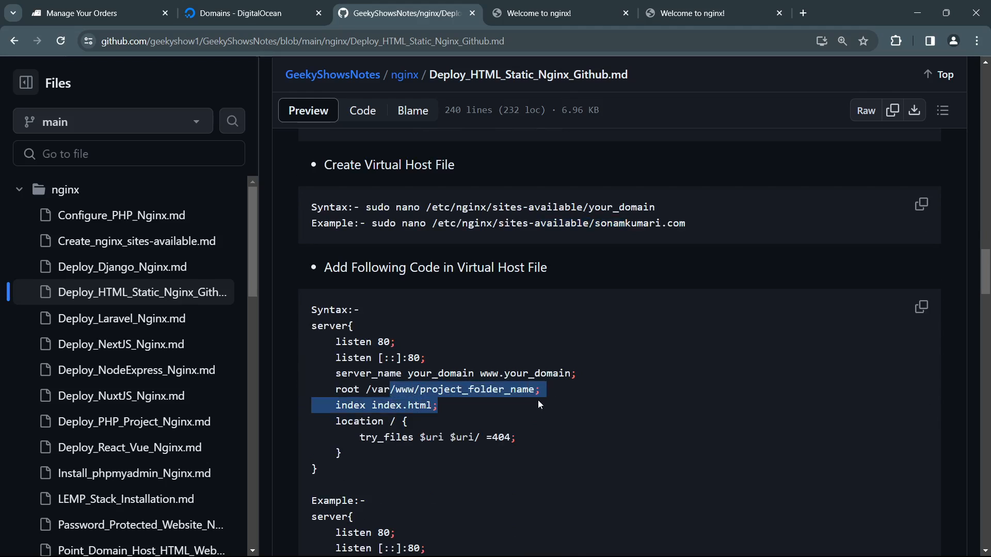
pyautogui.moveTo(406, 373); pyautogui.dragTo(541, 373)
pyautogui.click(510, 422)
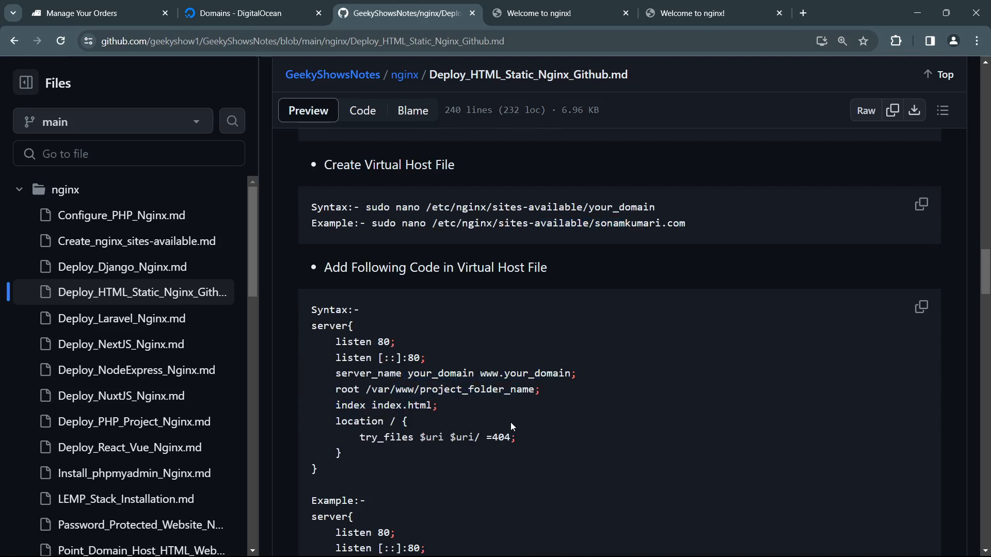
pyautogui.scroll(-3, 510, 422)
pyautogui.scroll(-1, 510, 422)
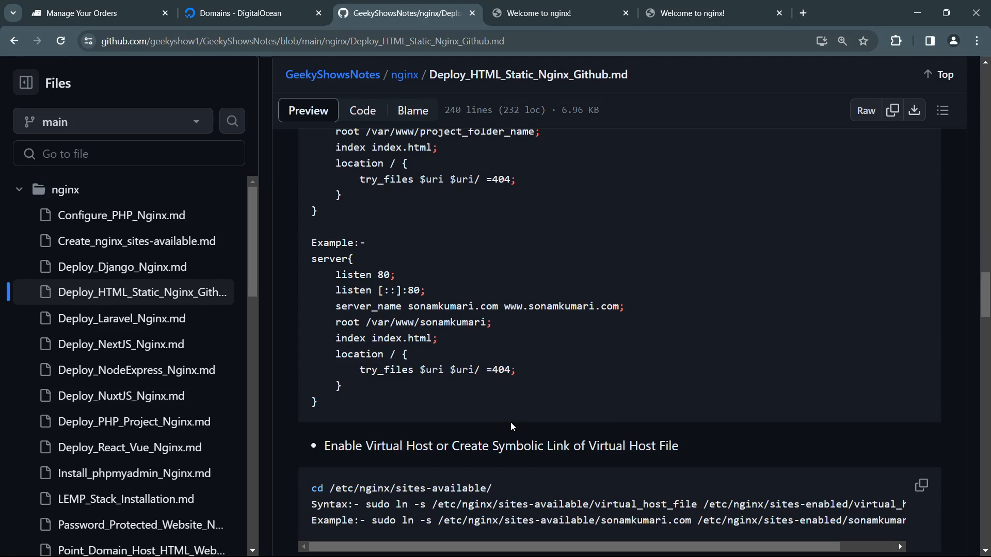
pyautogui.scroll(9, 511, 423)
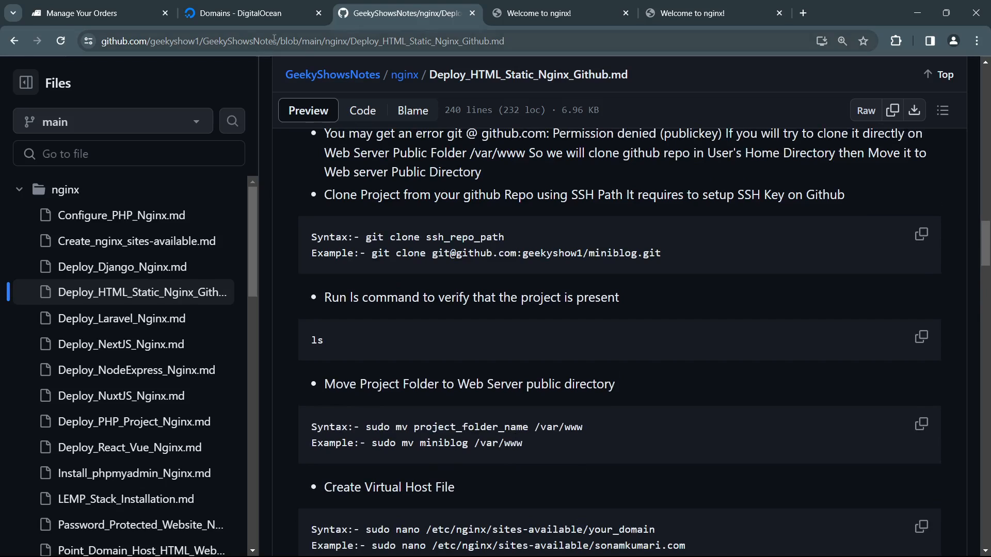
pyautogui.click(233, 14)
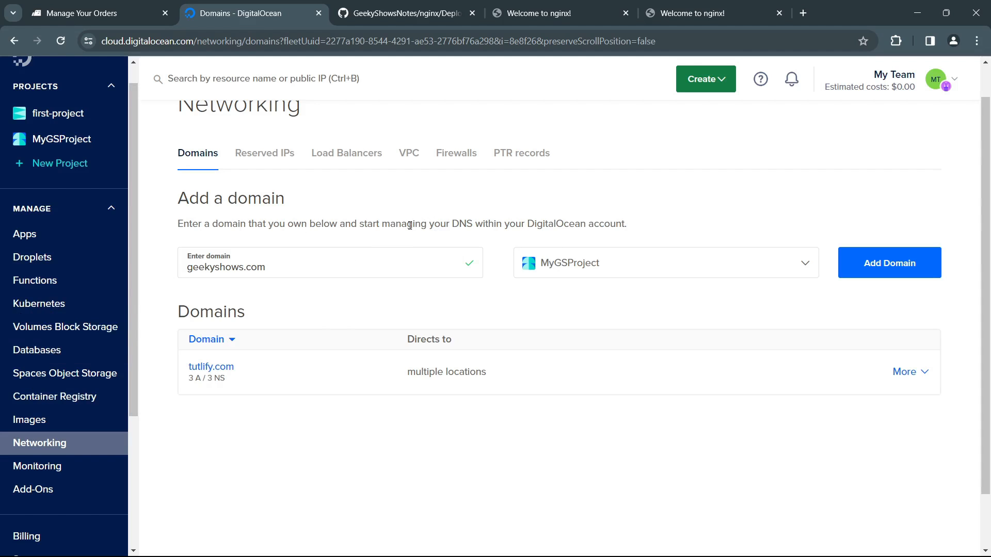
pyautogui.click(392, 15)
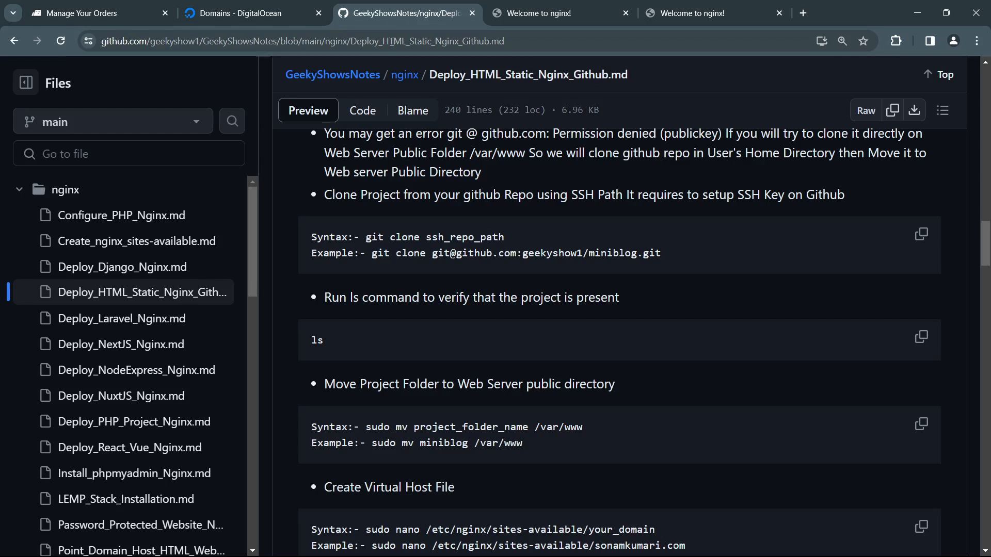
pyautogui.scroll(7, 424, 260)
pyautogui.scroll(-1, 435, 252)
pyautogui.scroll(-5, 435, 253)
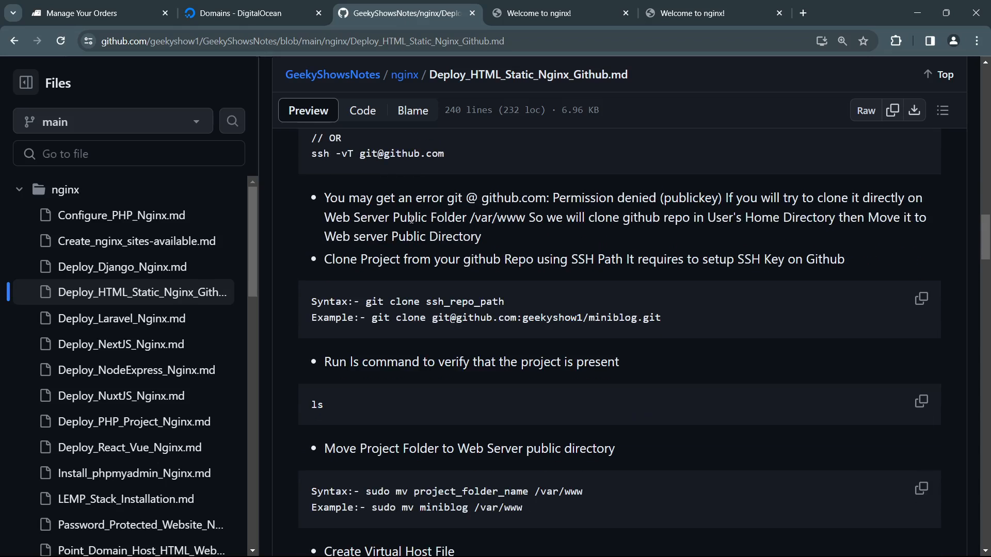
pyautogui.click(237, 13)
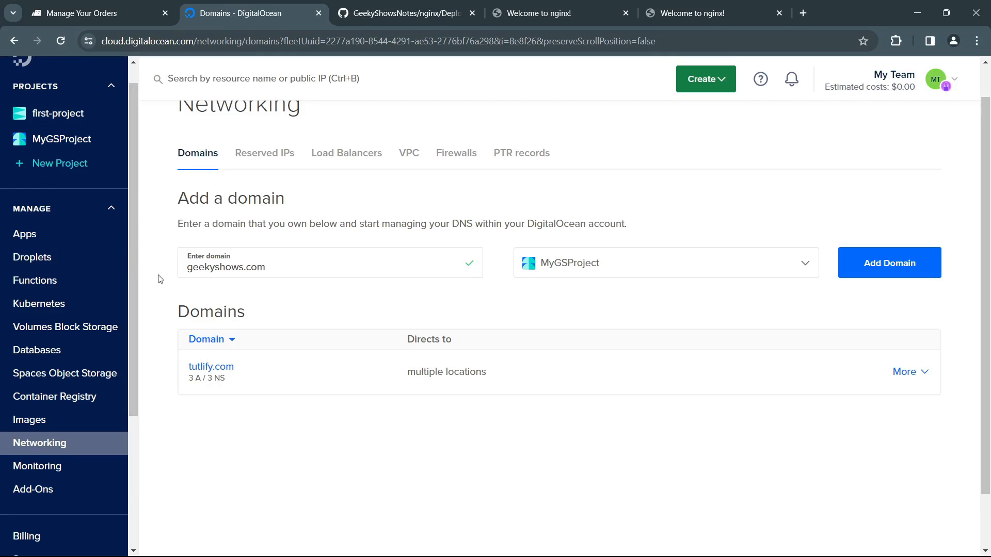
pyautogui.scroll(1, 417, 314)
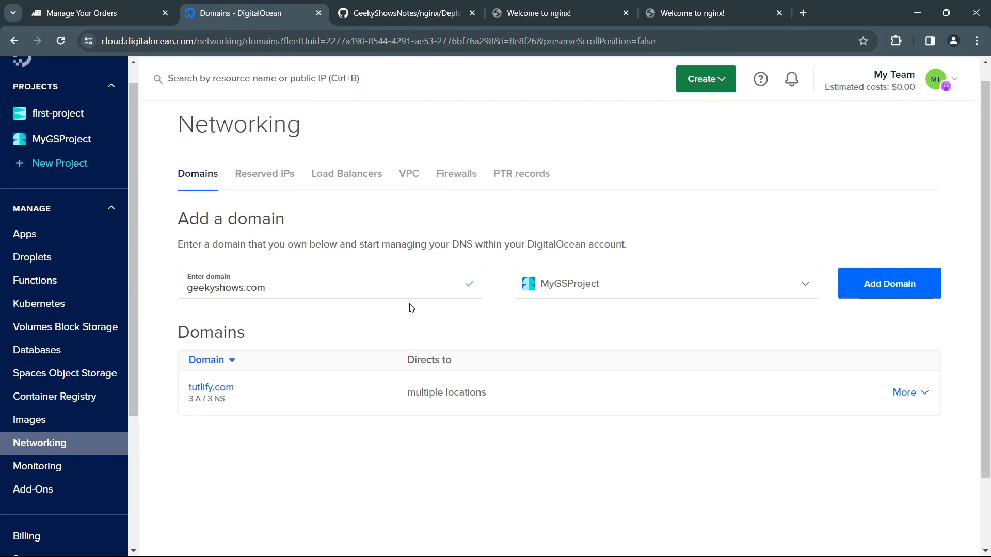
# Step: Open MyGSProject, review the DNS records of its tutlify.com domain, and return to the project's resources
pyautogui.click(76, 146)
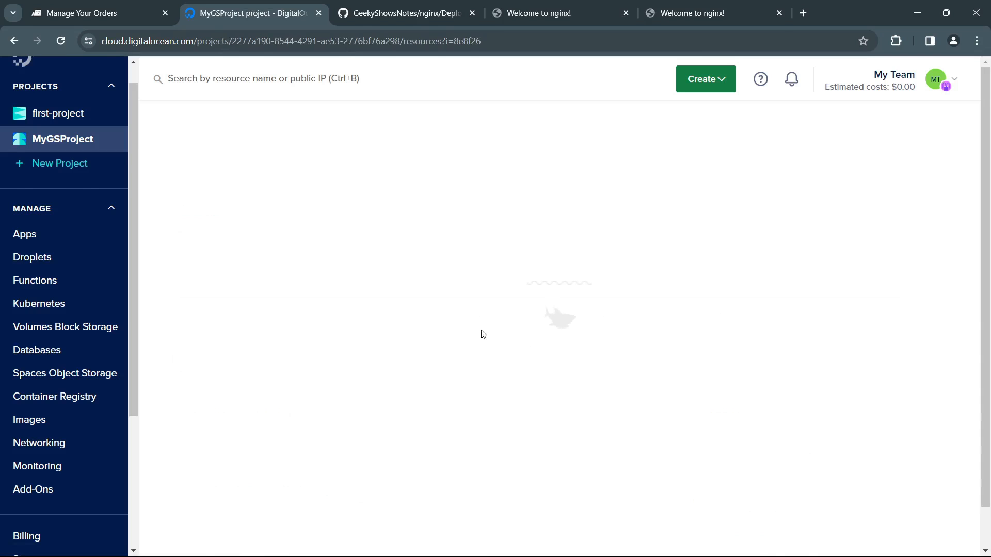
pyautogui.scroll(-6, 452, 368)
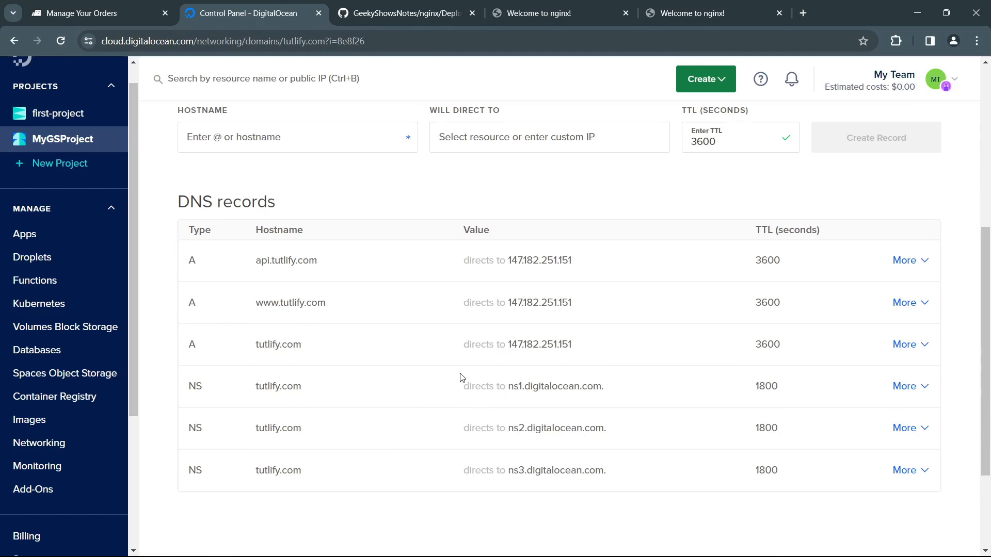
pyautogui.click(54, 141)
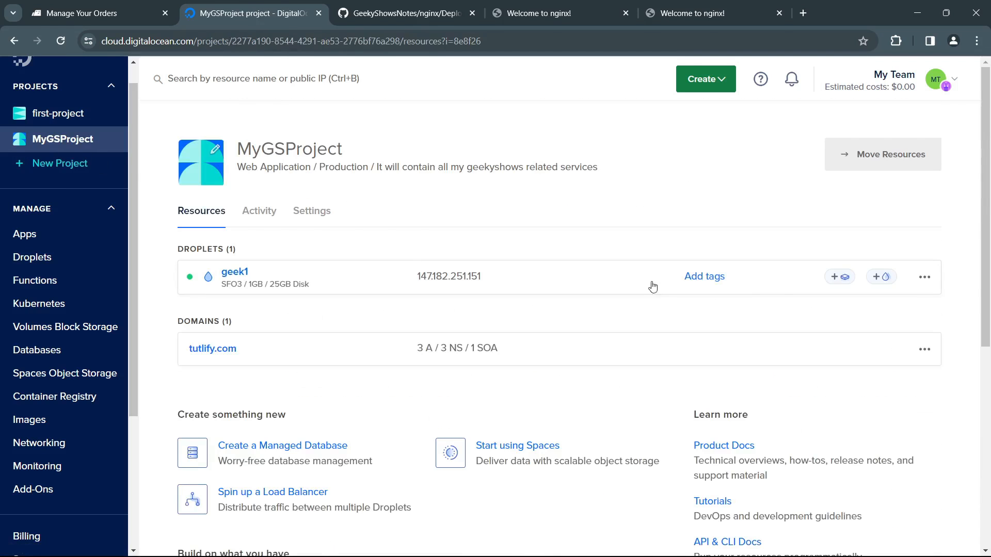
# Step: Open the console access page of Droplet geek1 and review its Droplet Console, Recovery Console and root password reset options
pyautogui.click(924, 277)
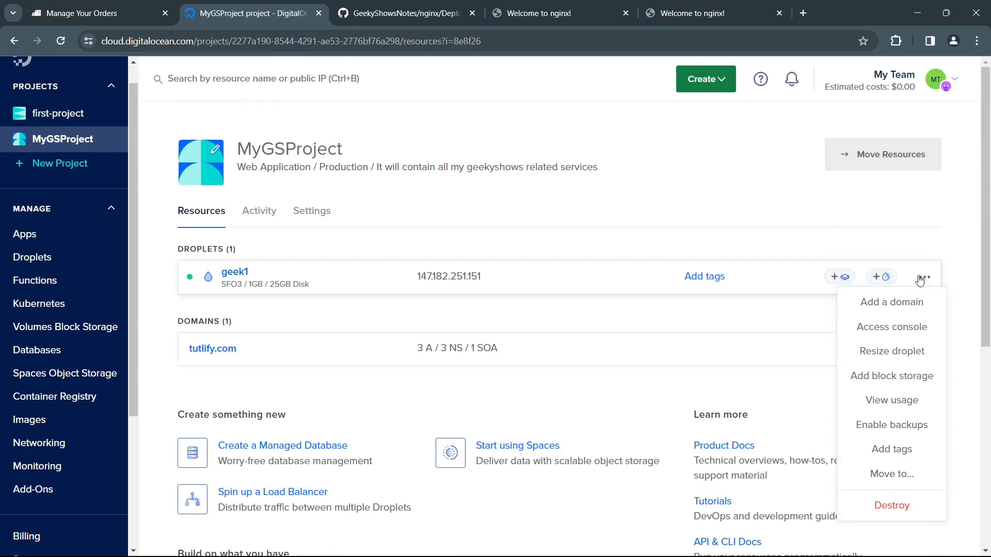
pyautogui.click(904, 334)
pyautogui.scroll(-3, 474, 320)
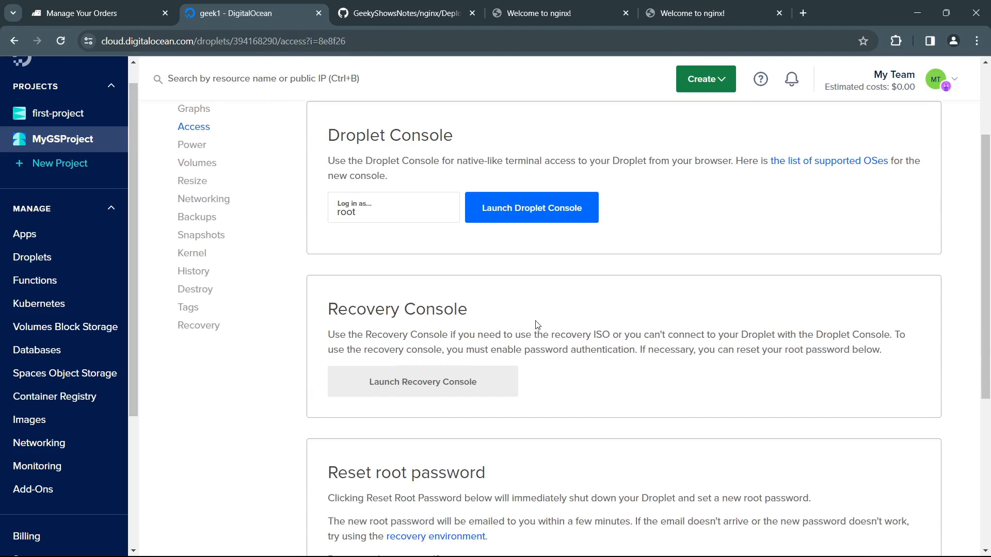
pyautogui.scroll(1, 270, 228)
pyautogui.scroll(-3, 496, 288)
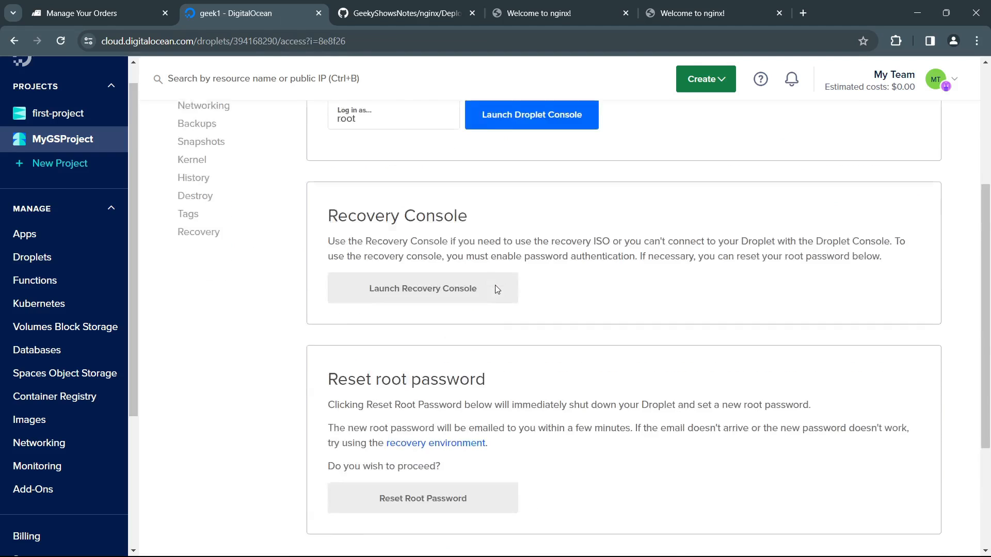
pyautogui.scroll(4, 496, 288)
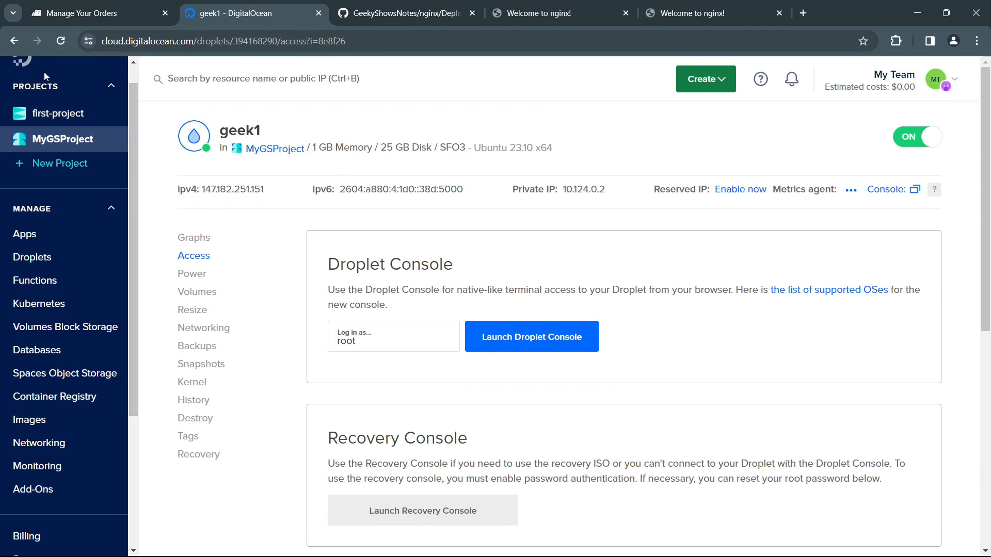
# Step: Return to MyGSProject, open the resize page of Droplet geek1 and examine the available plans
pyautogui.click(14, 41)
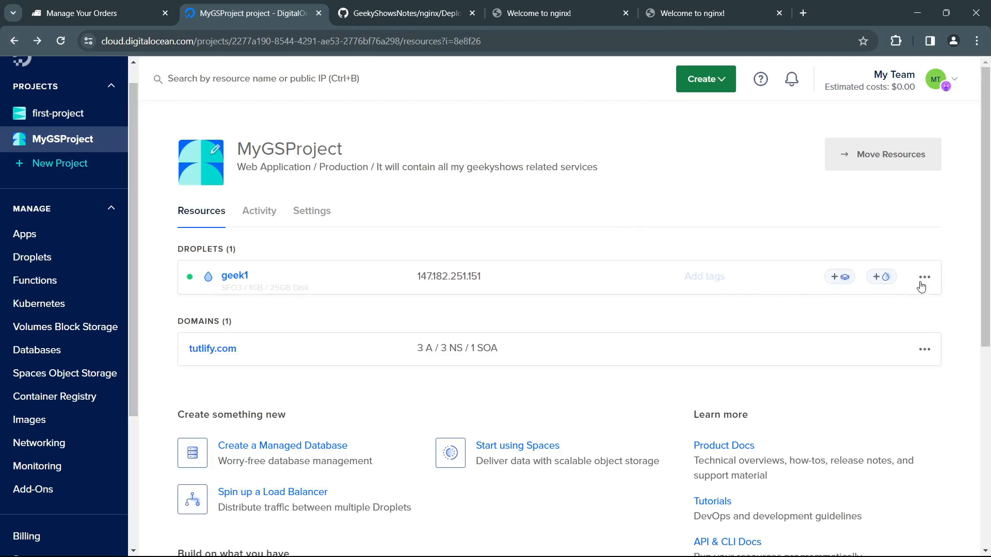
pyautogui.click(924, 280)
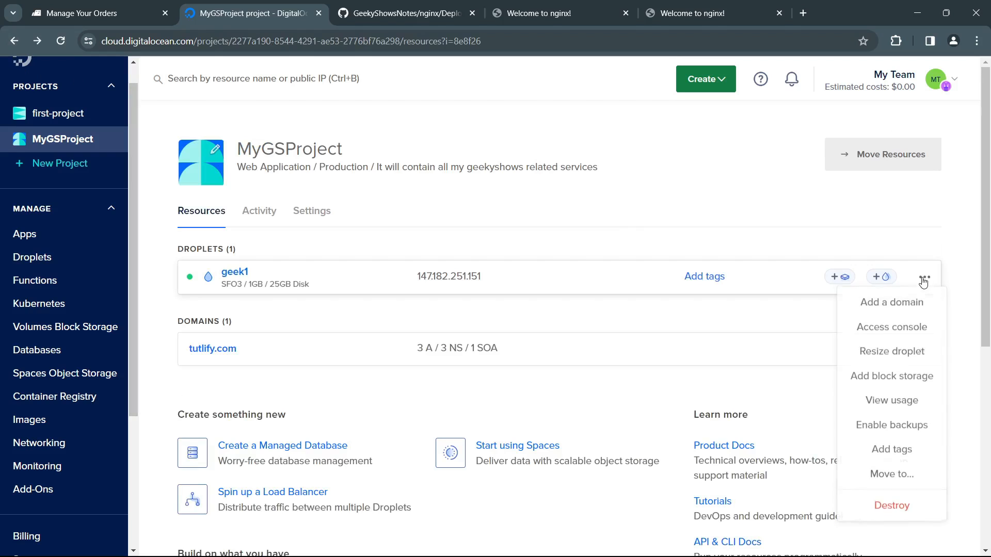
pyautogui.click(880, 355)
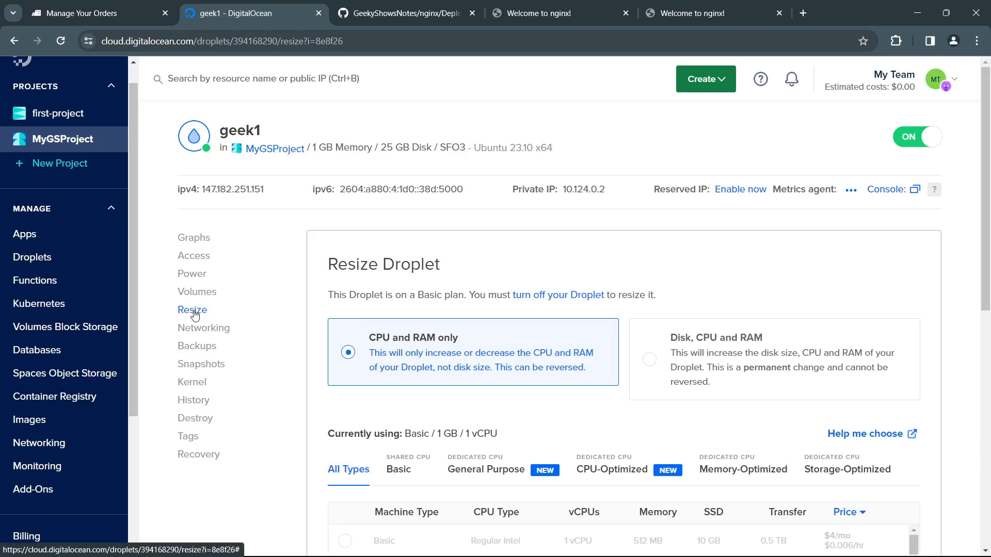
pyautogui.scroll(-3, 442, 385)
pyautogui.scroll(-2, 485, 392)
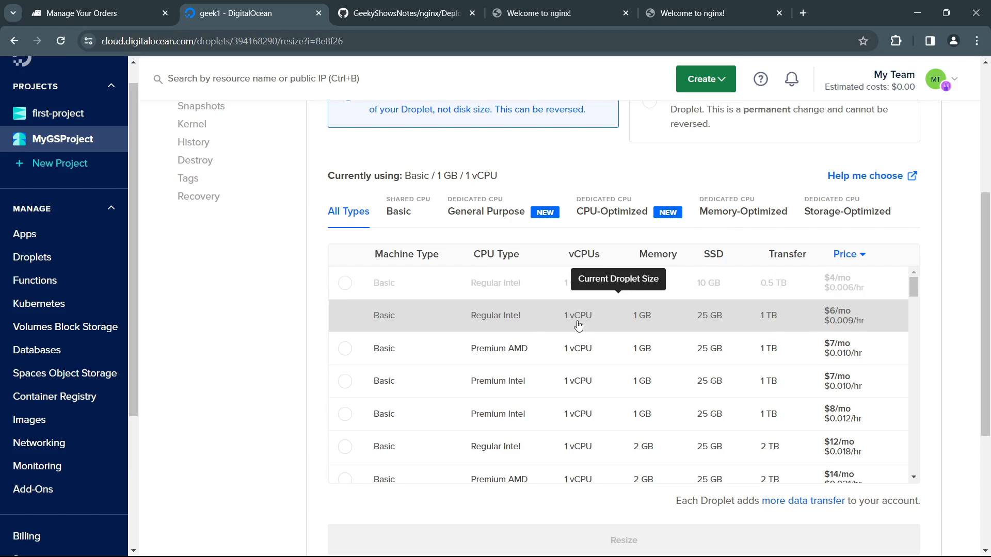
# Step: Try selecting the $7/mo Basic Premium AMD plan with 1 GB memory, and compare the other Basic plans
pyautogui.click(524, 355)
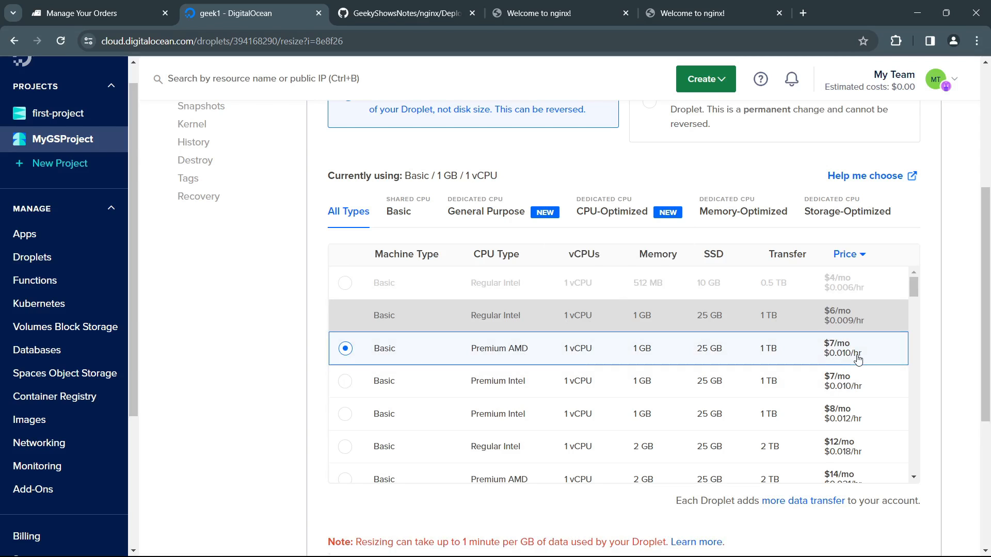
pyautogui.scroll(-1, 770, 407)
pyautogui.scroll(-3, 770, 408)
pyautogui.scroll(-3, 953, 427)
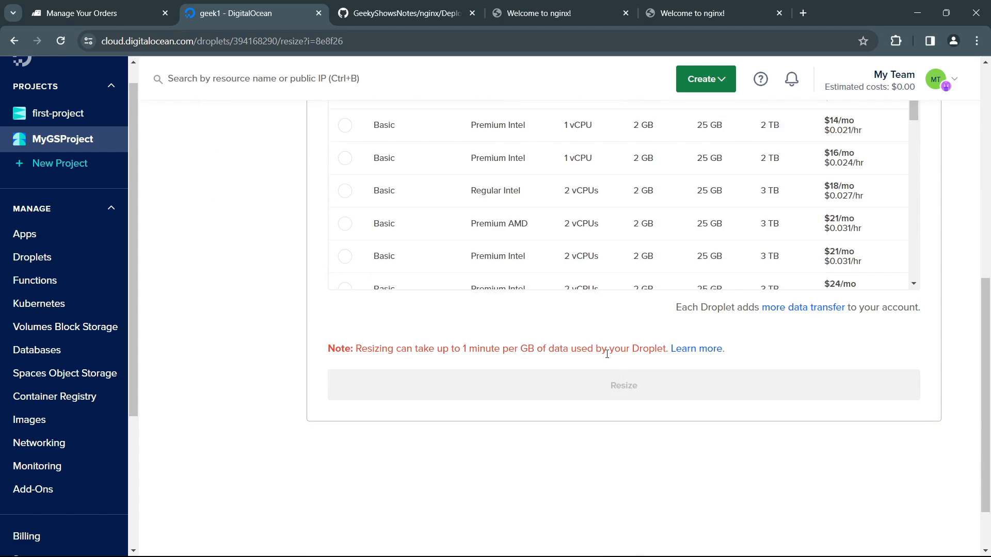
pyautogui.scroll(10, 609, 371)
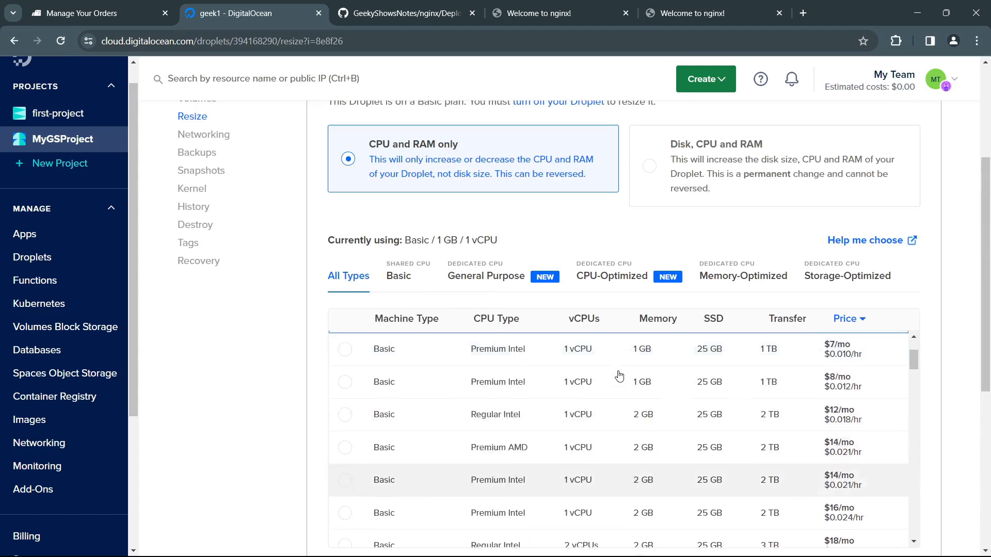
pyautogui.scroll(-4, 281, 361)
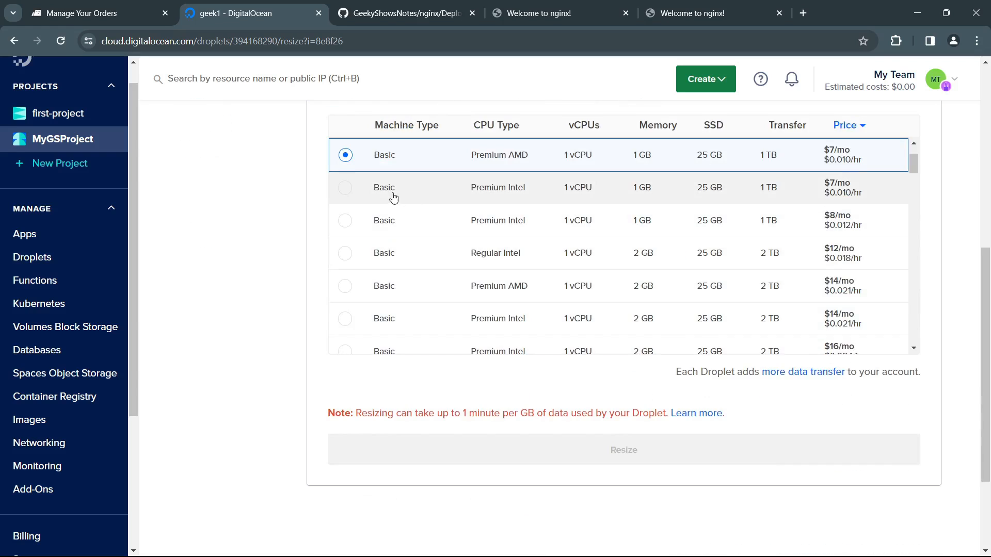
pyautogui.click(346, 188)
pyautogui.click(345, 221)
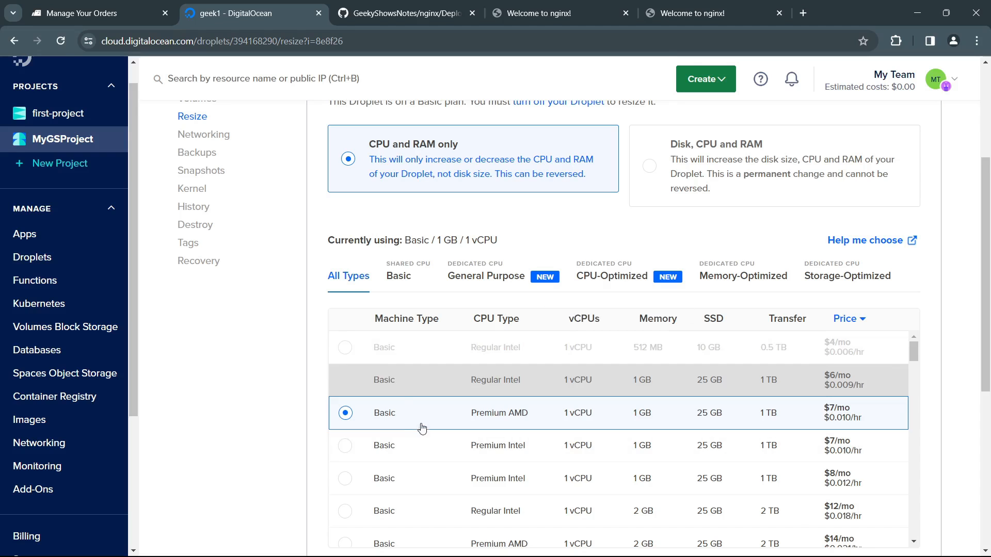
pyautogui.click(398, 276)
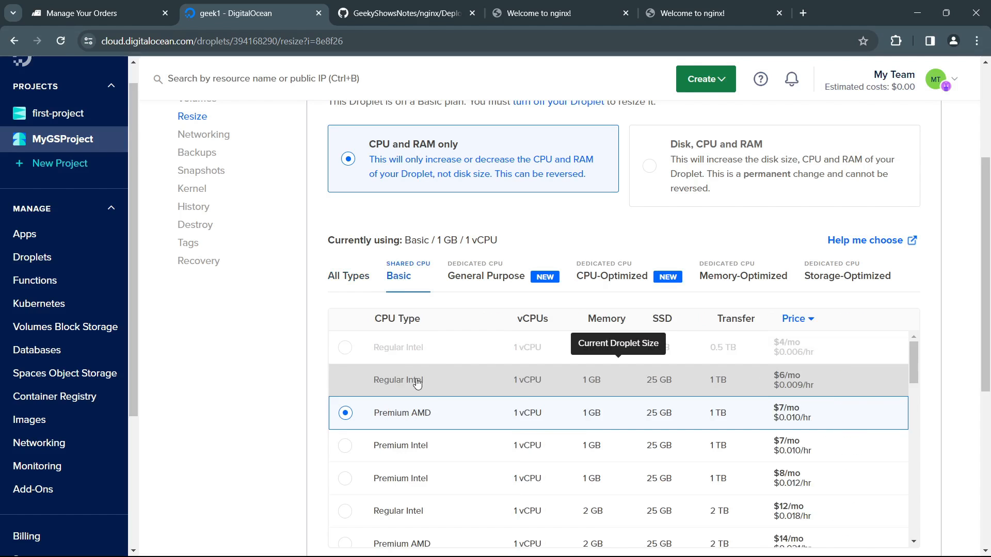
# Step: Read the power requirement on the resize page and turn off Droplet geek1 from its power settings
pyautogui.scroll(4, 250, 338)
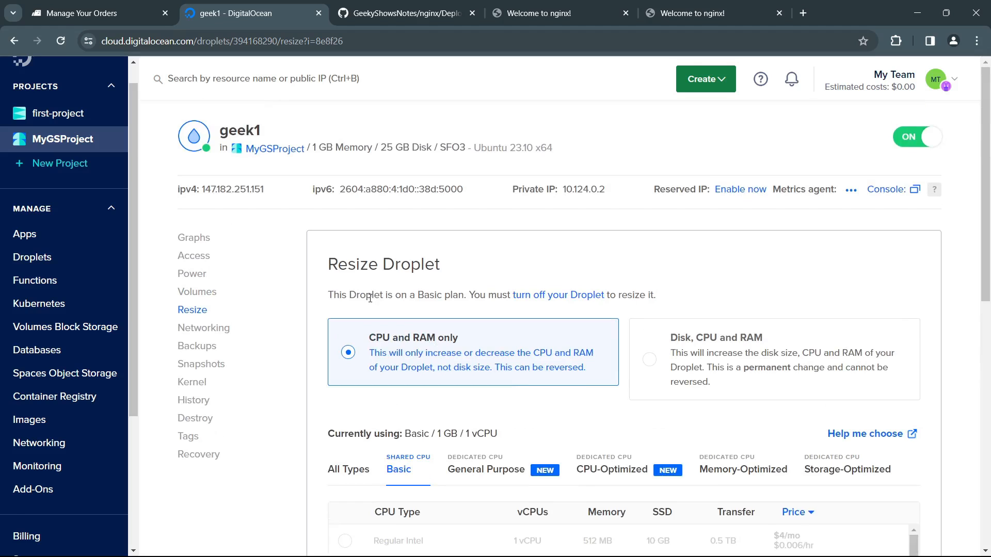
pyautogui.moveTo(380, 291); pyautogui.dragTo(588, 287)
pyautogui.click(689, 290)
pyautogui.scroll(-5, 516, 358)
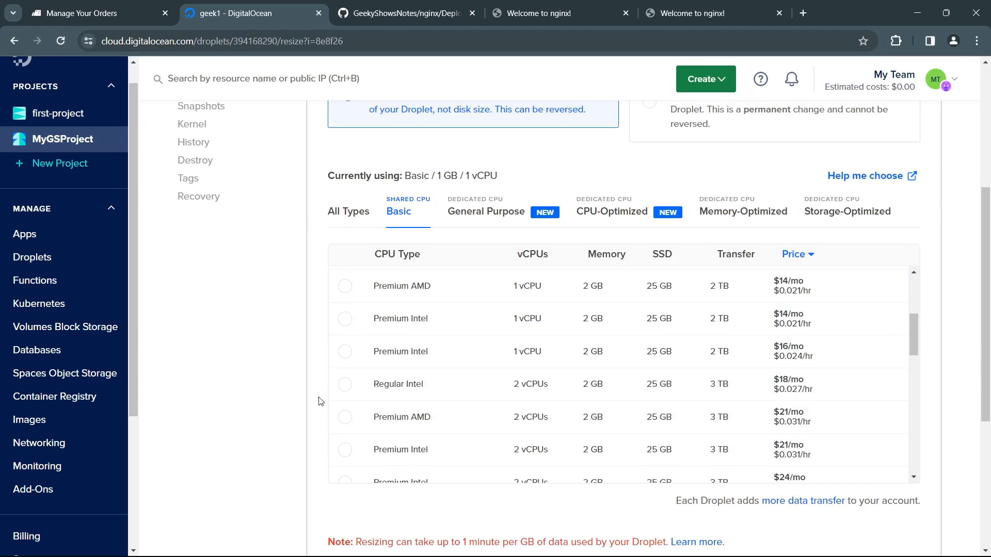
pyautogui.scroll(-5, 320, 401)
pyautogui.scroll(10, 328, 289)
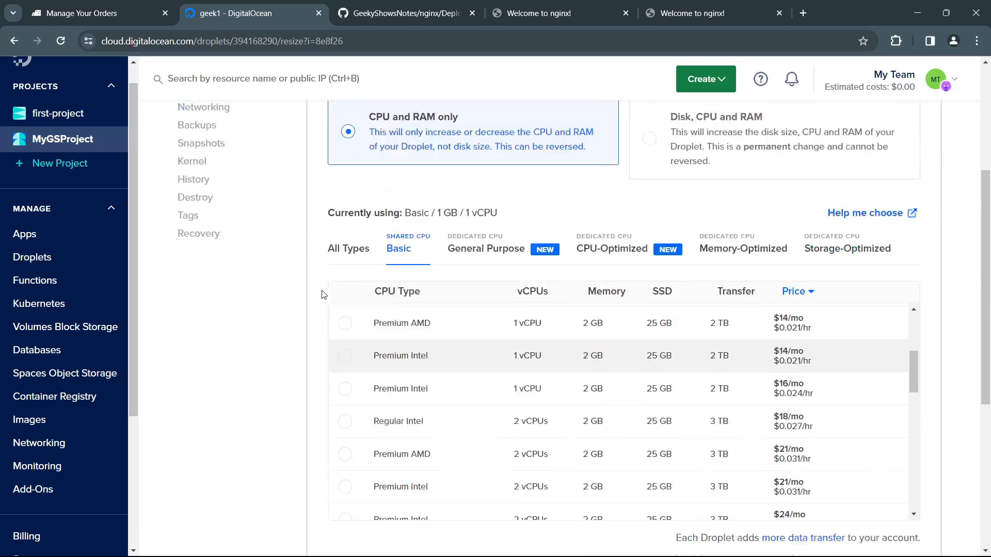
pyautogui.click(205, 277)
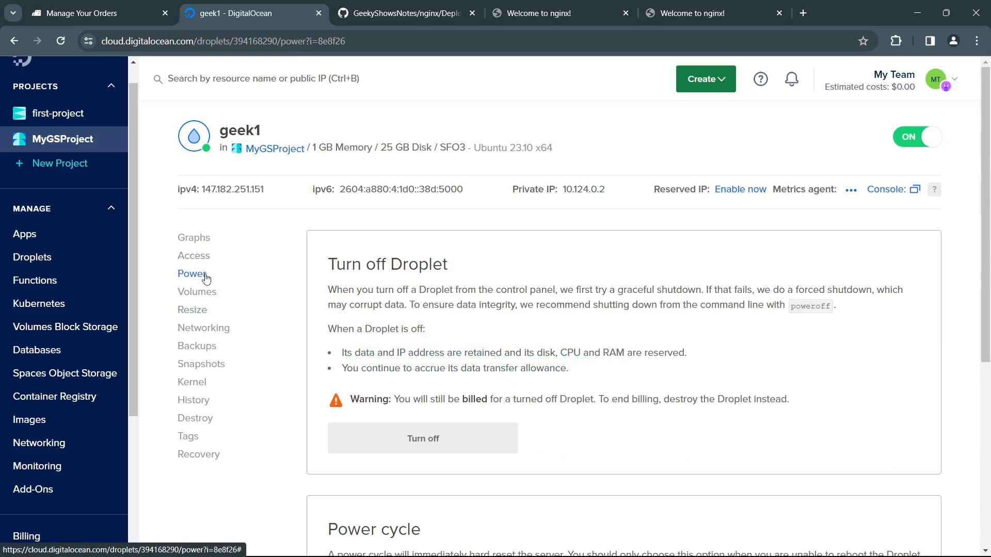
pyautogui.click(452, 438)
pyautogui.click(726, 384)
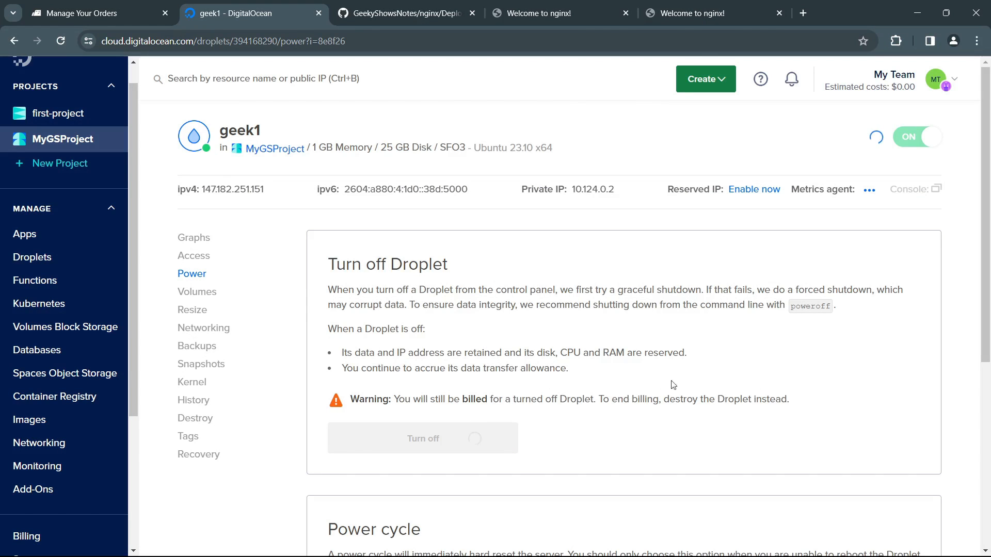
# Step: Reload 147.182.251.151 and tutlify.com in the browser to check whether the sites respond with the Droplet shut down
pyautogui.click(503, 17)
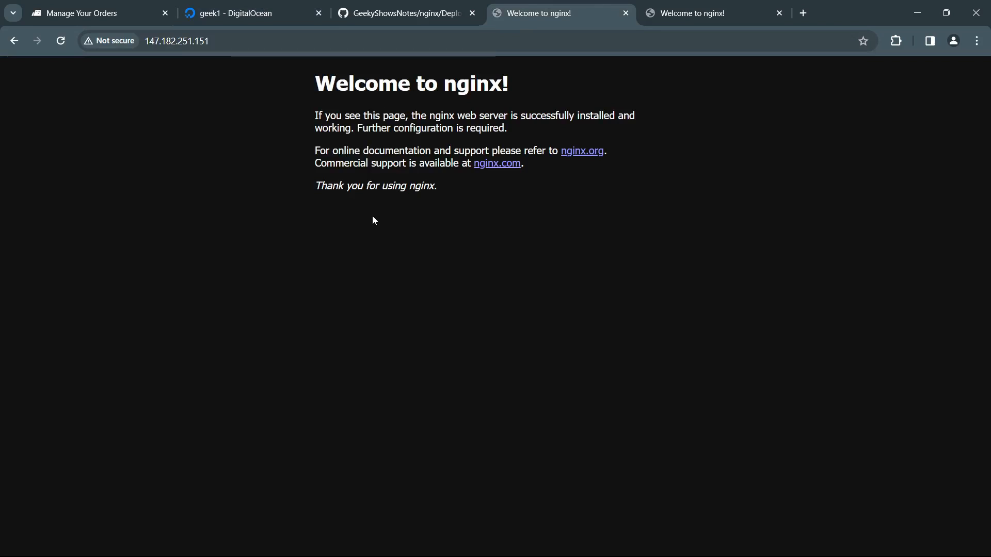
pyautogui.press('F5')
pyautogui.click(708, 13)
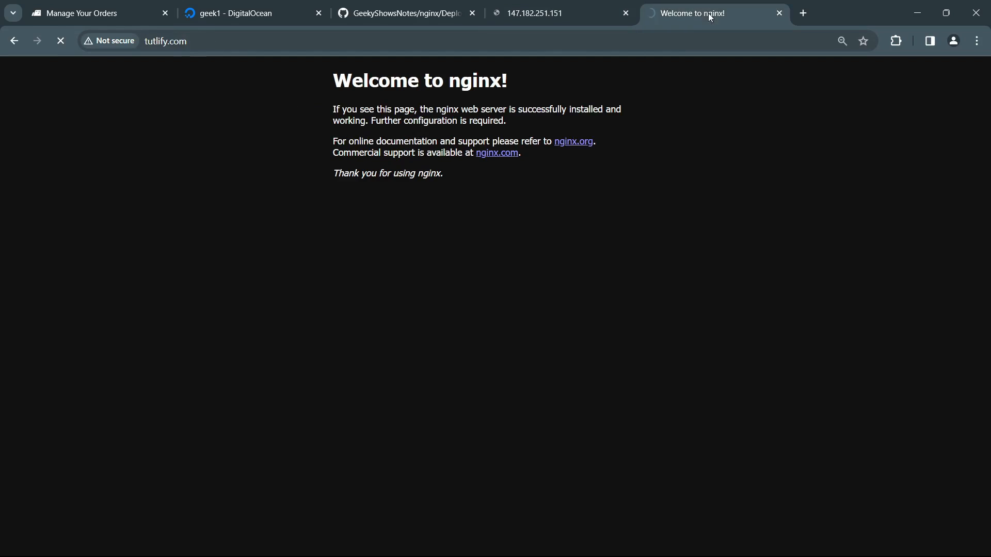
pyautogui.click(570, 18)
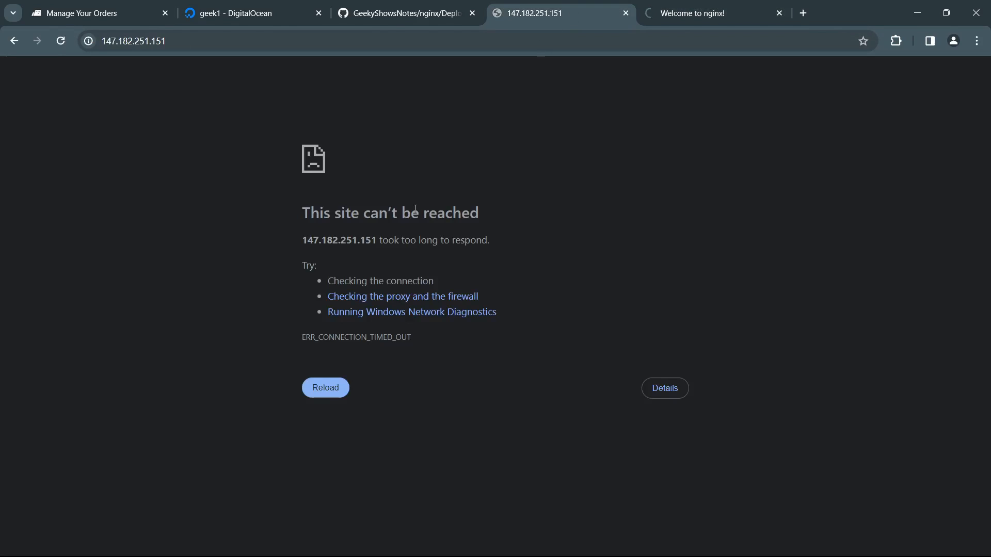
pyautogui.press('F5')
pyautogui.click(729, 14)
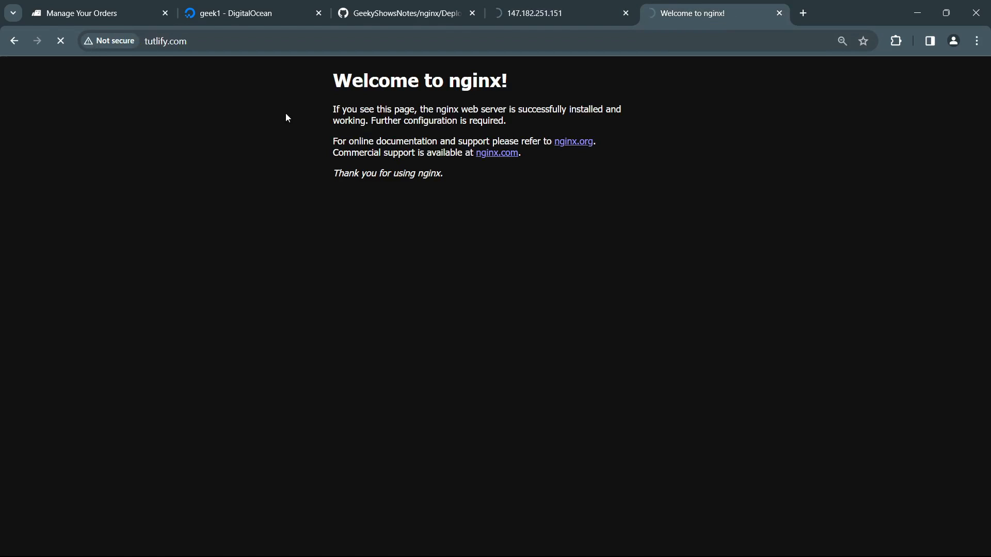
pyautogui.click(201, 41)
pyautogui.click(357, 69)
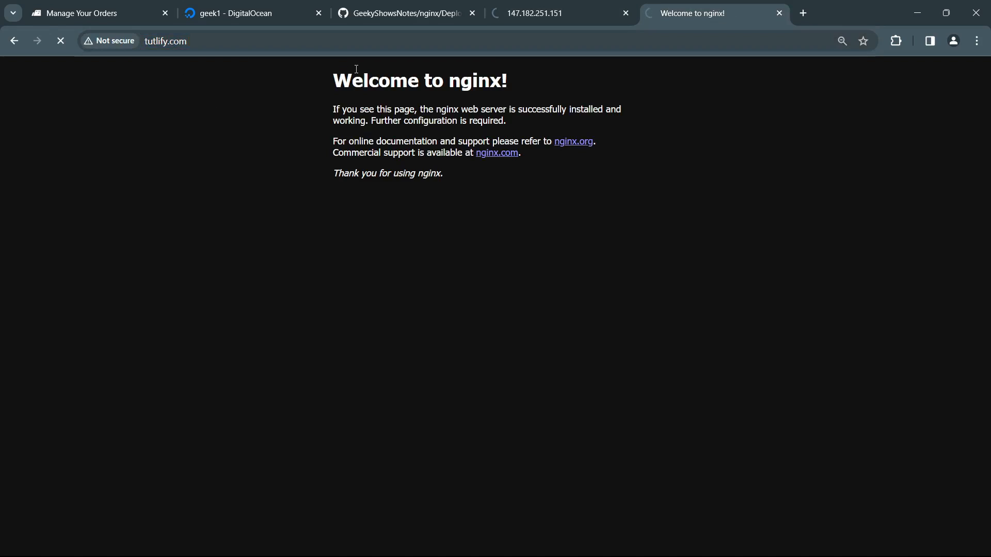
pyautogui.click(562, 14)
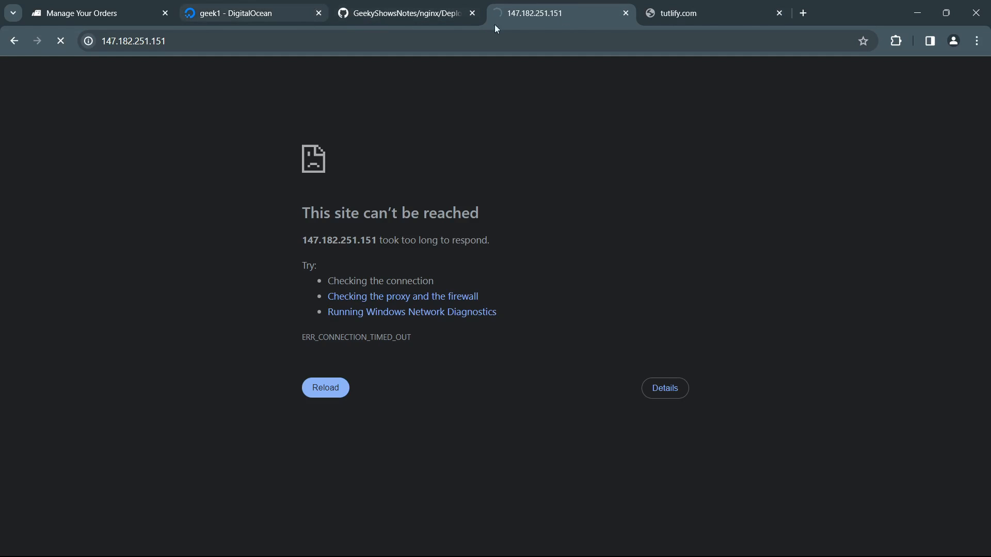
pyautogui.click(705, 14)
# Step: Return to geek1's resize page and select the $7/mo Basic Premium AMD plan with 1 GB memory, for CPU and RAM only
pyautogui.click(268, 14)
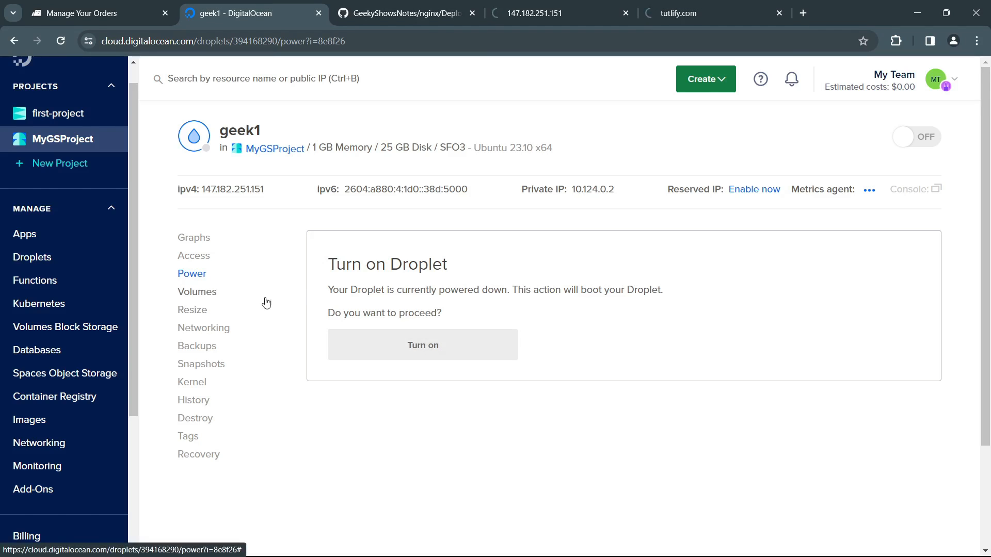
pyautogui.click(209, 311)
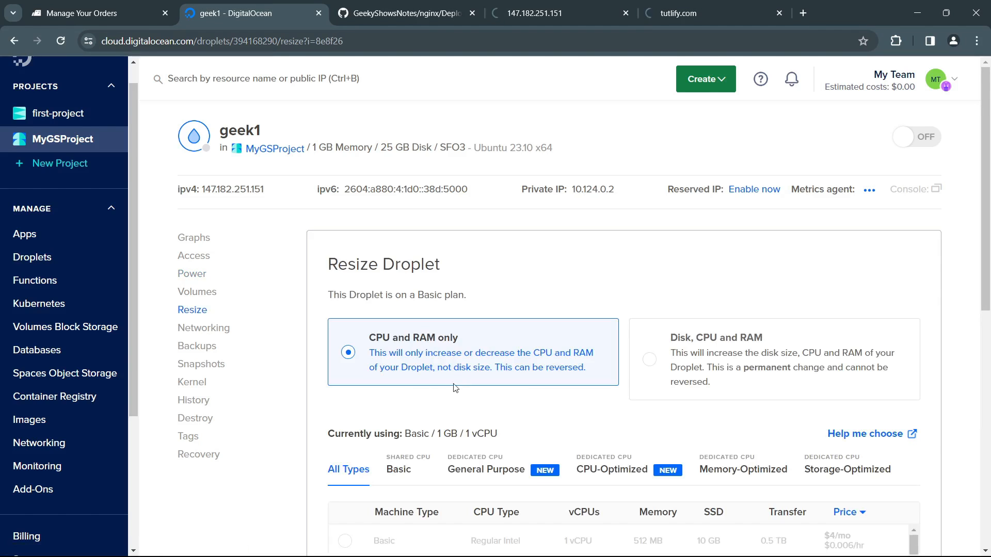
pyautogui.scroll(-5, 289, 444)
pyautogui.scroll(4, 291, 446)
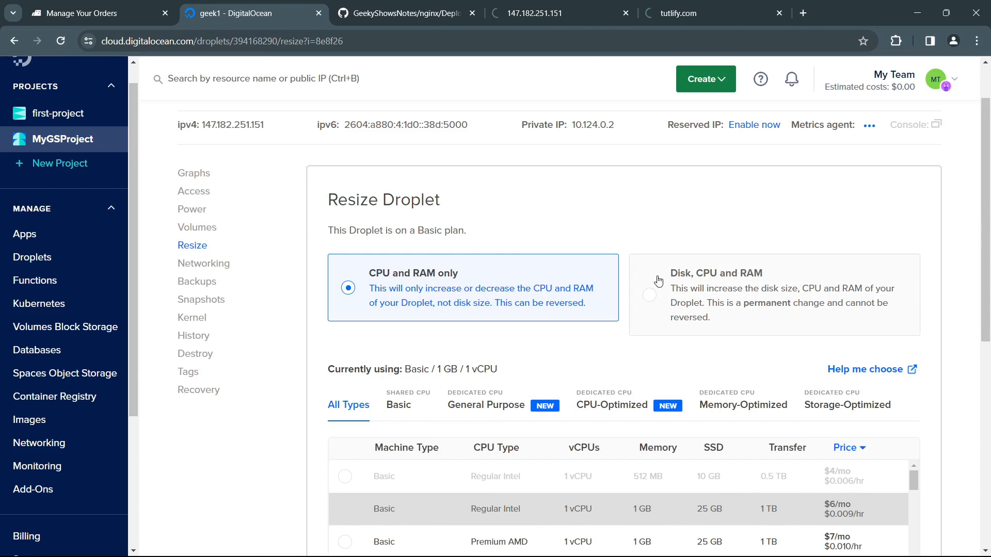
pyautogui.scroll(-5, 301, 416)
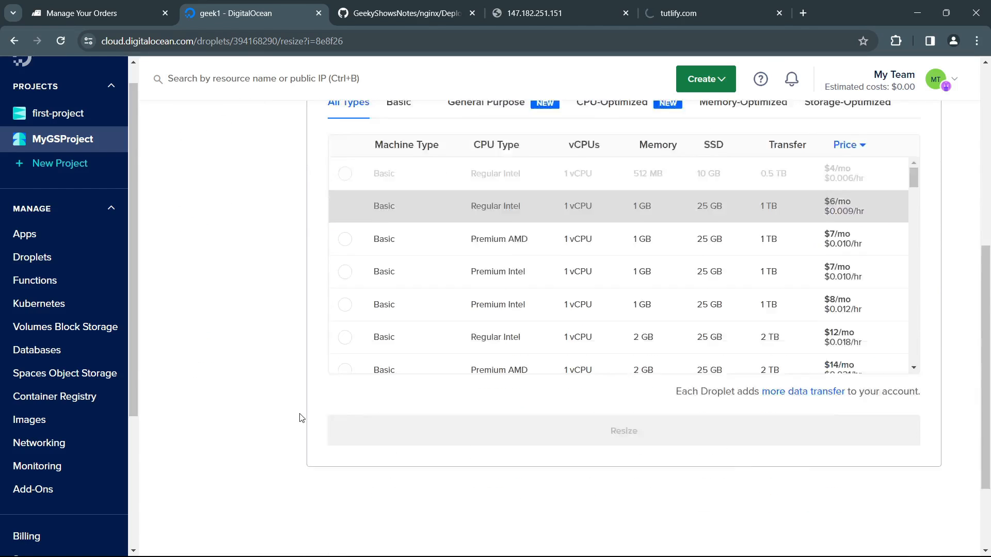
pyautogui.scroll(2, 301, 416)
pyautogui.scroll(2, 302, 416)
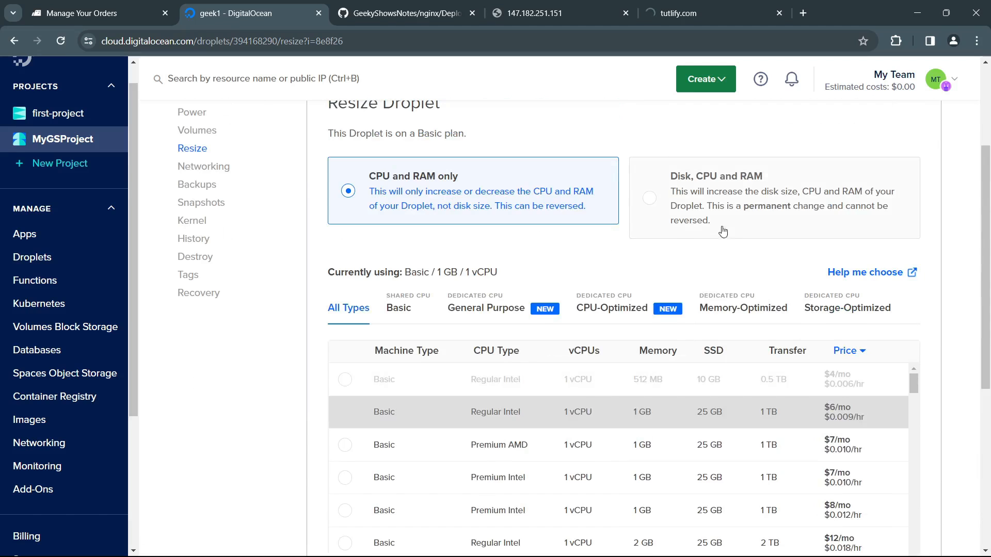
pyautogui.scroll(-5, 276, 405)
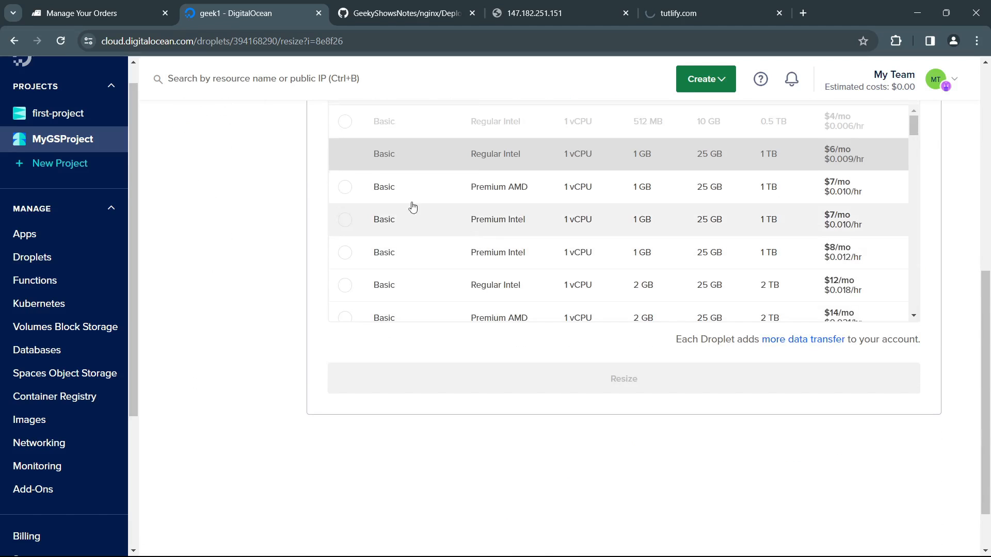
pyautogui.click(345, 187)
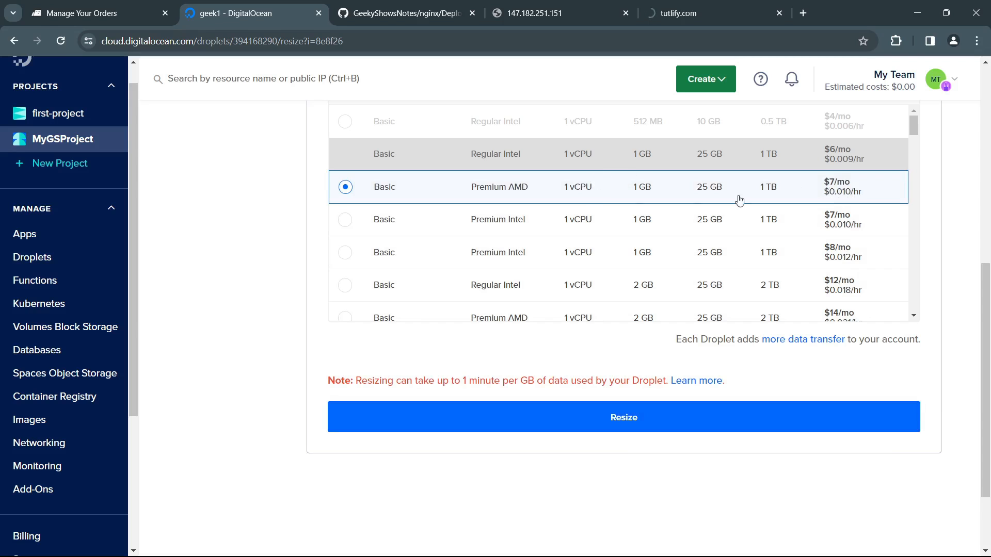
# Step: Leave the resize page without resizing and turn Droplet geek1 back on from its power settings
pyautogui.scroll(8, 288, 279)
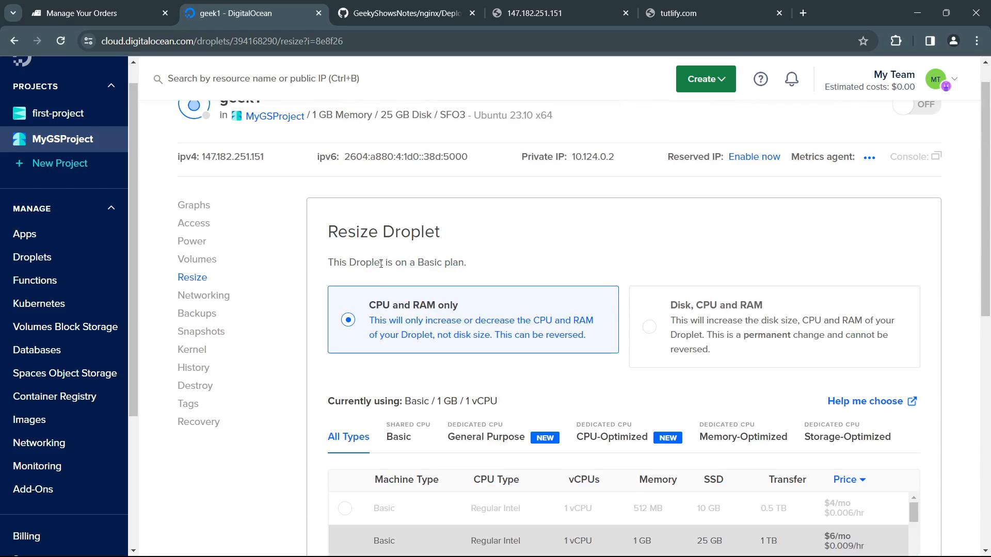
pyautogui.scroll(1, 297, 231)
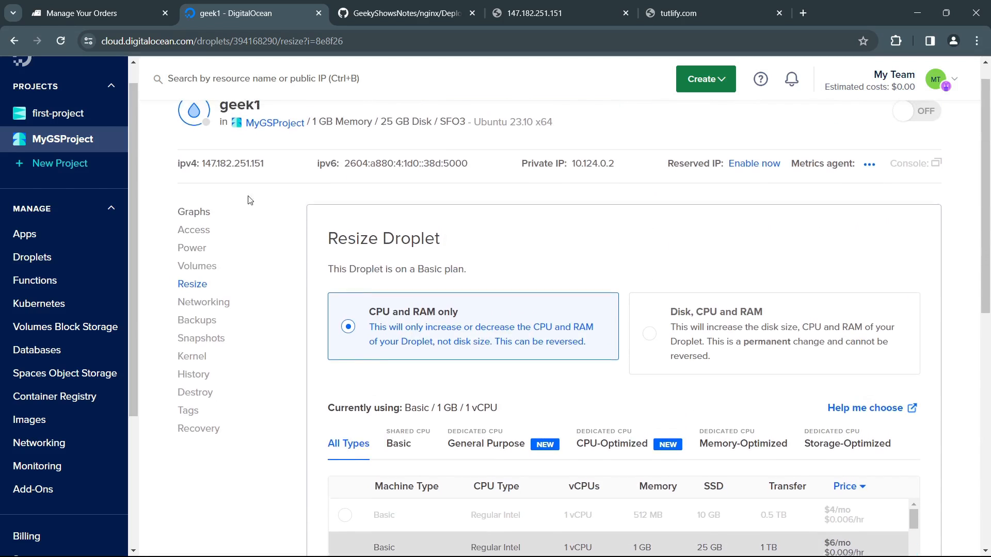
pyautogui.click(201, 276)
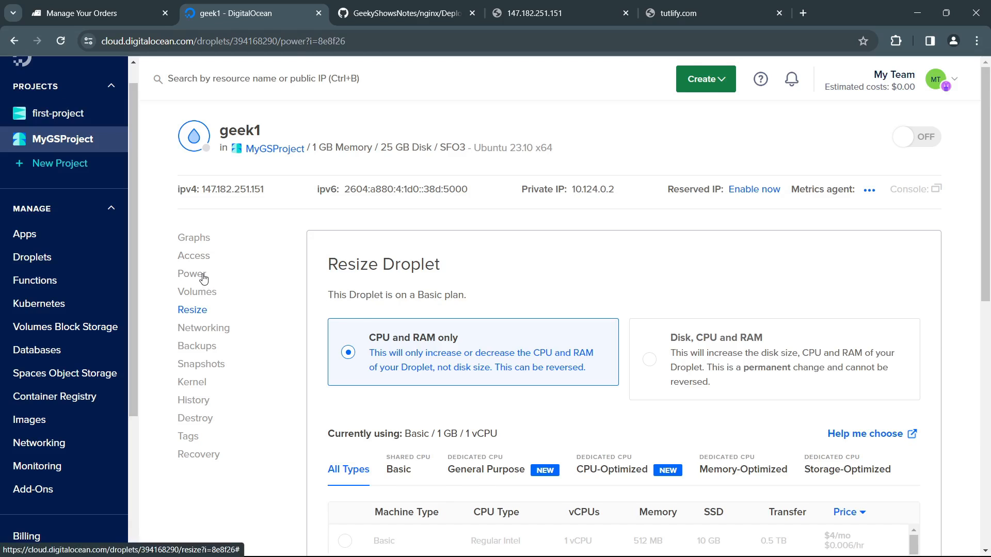
pyautogui.click(459, 351)
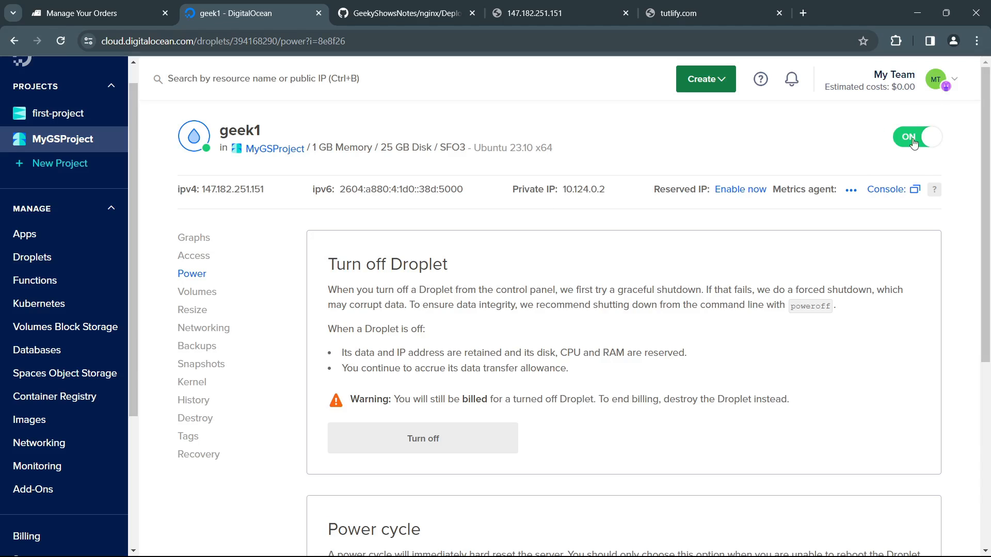
pyautogui.scroll(-5, 481, 402)
pyautogui.scroll(5, 531, 407)
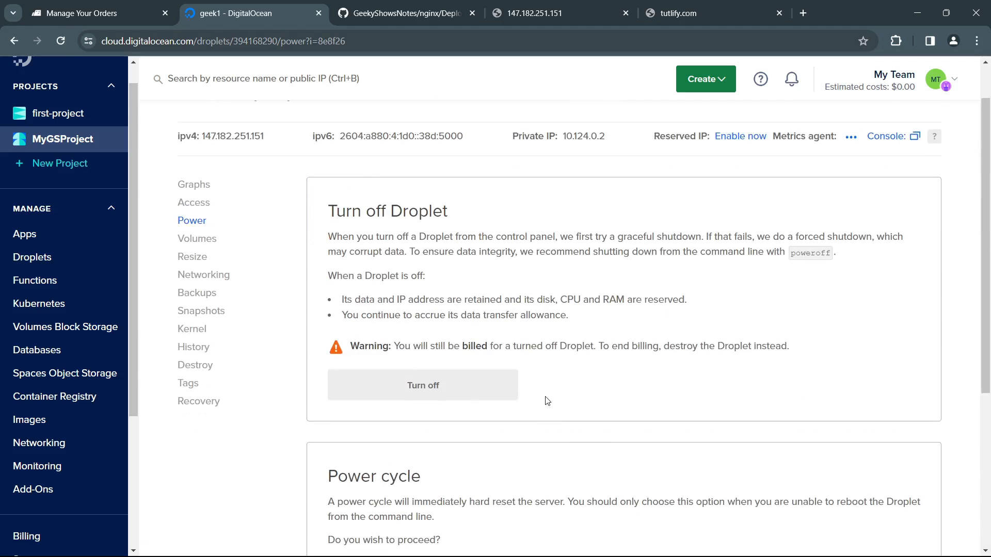
# Step: Reload 147.182.251.151 and check tutlify.com in the browser to see whether both sites respond with the Droplet powered on
pyautogui.click(527, 20)
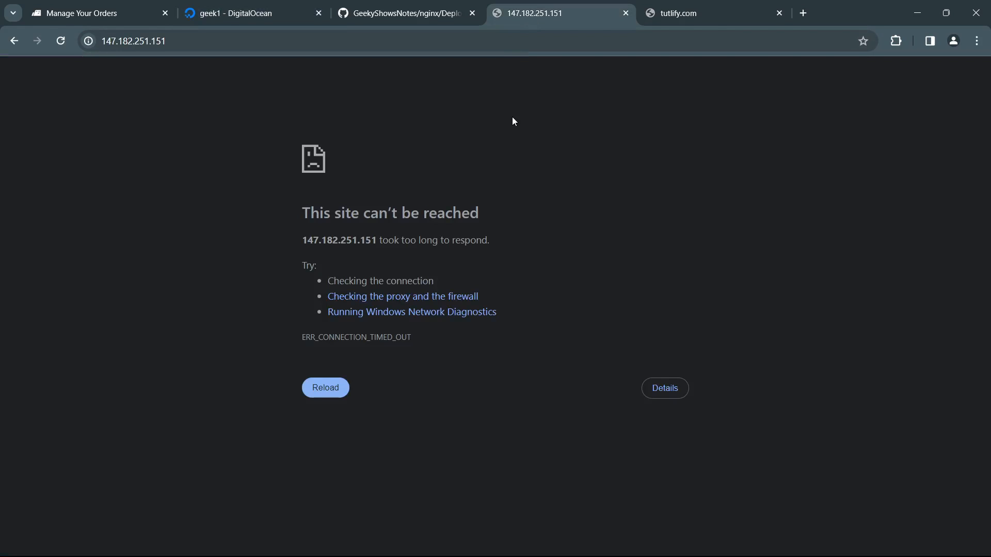
pyautogui.press('F5')
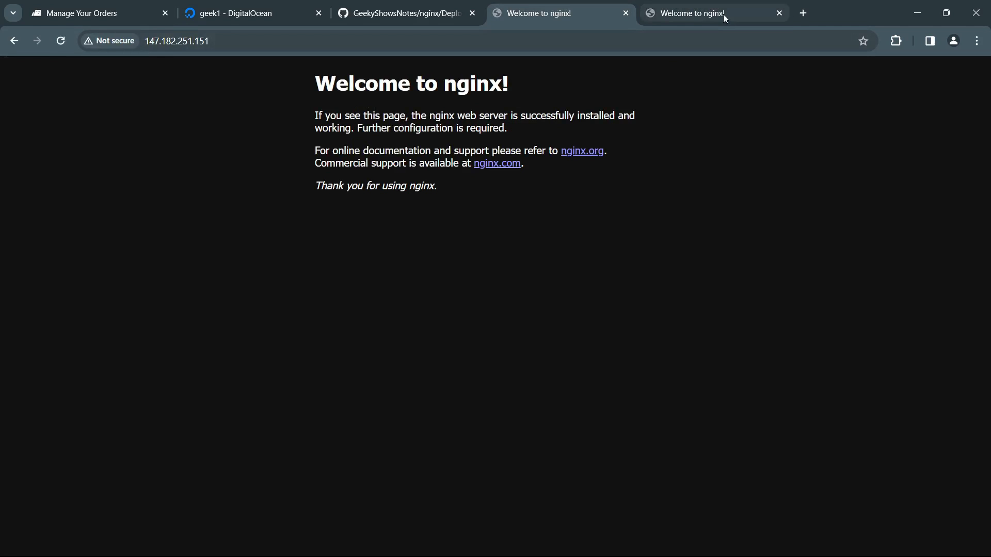
pyautogui.click(723, 14)
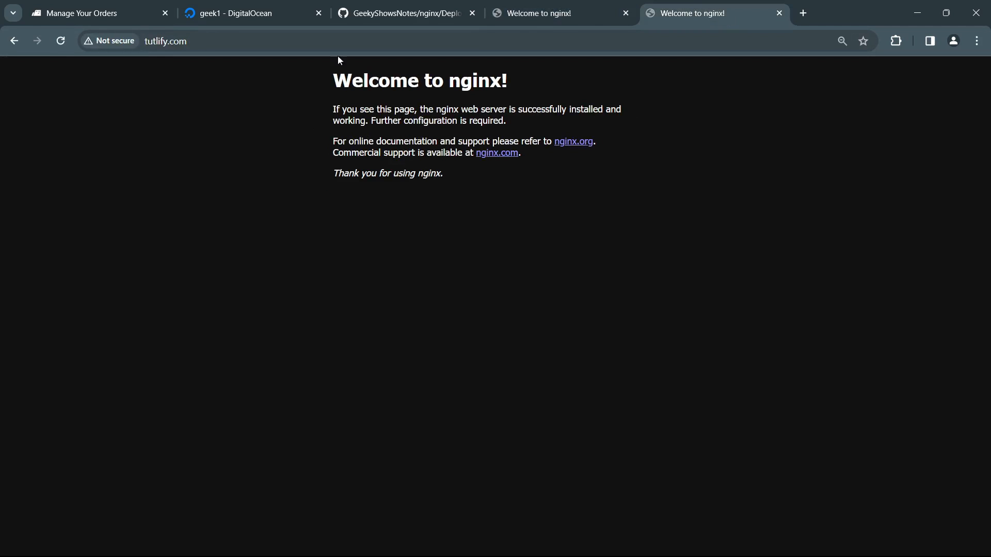
# Step: Return to geek1's power settings and read the Turn off Droplet and Power cycle sections
pyautogui.click(252, 16)
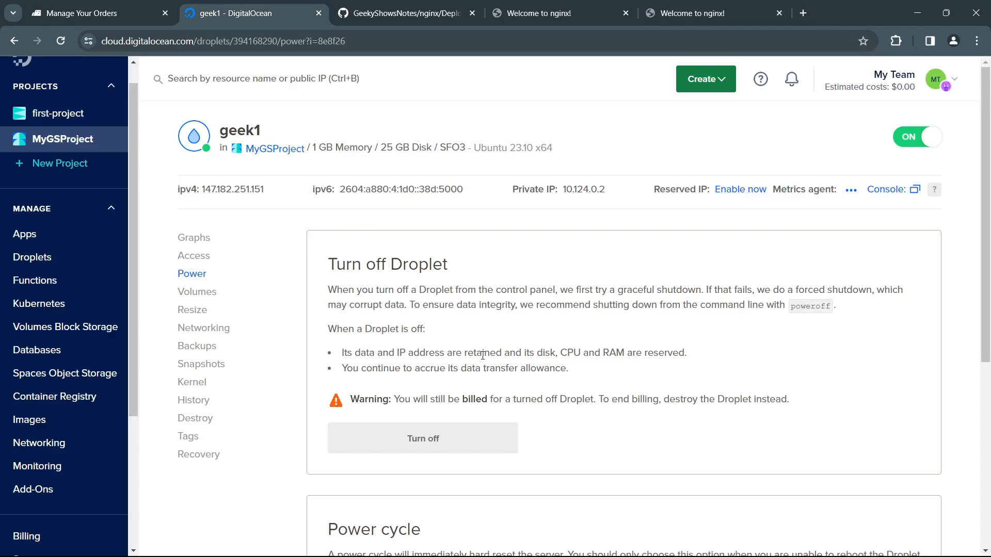
pyautogui.scroll(-5, 350, 244)
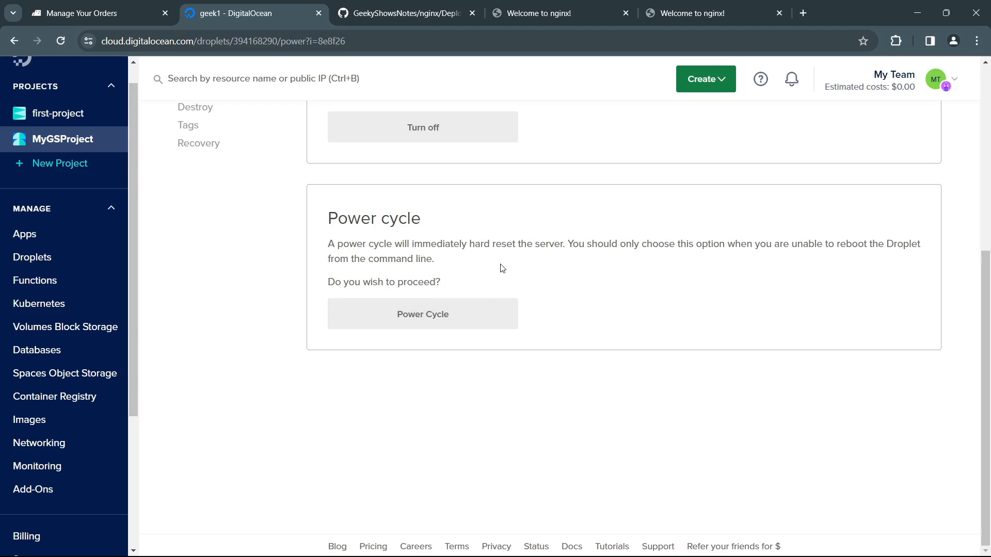
pyautogui.scroll(6, 626, 420)
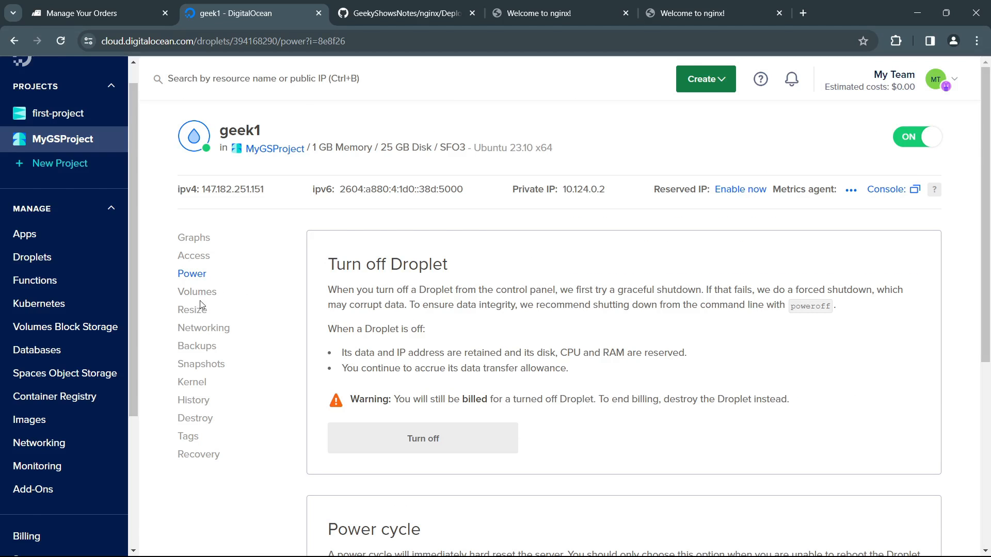
# Step: Examine geek1's CPU, load and memory graphs for the 1 hour period
pyautogui.click(196, 238)
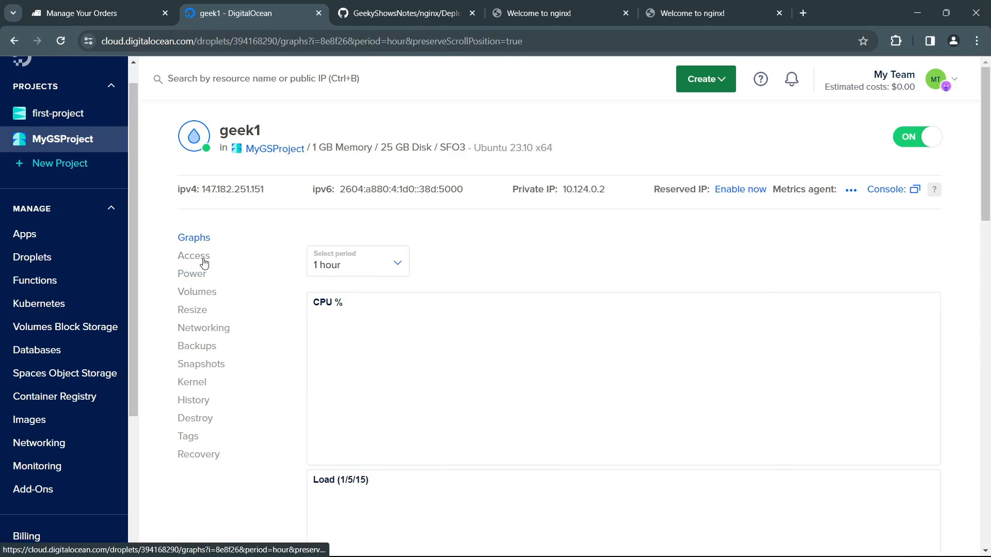
pyautogui.click(202, 258)
pyautogui.click(197, 240)
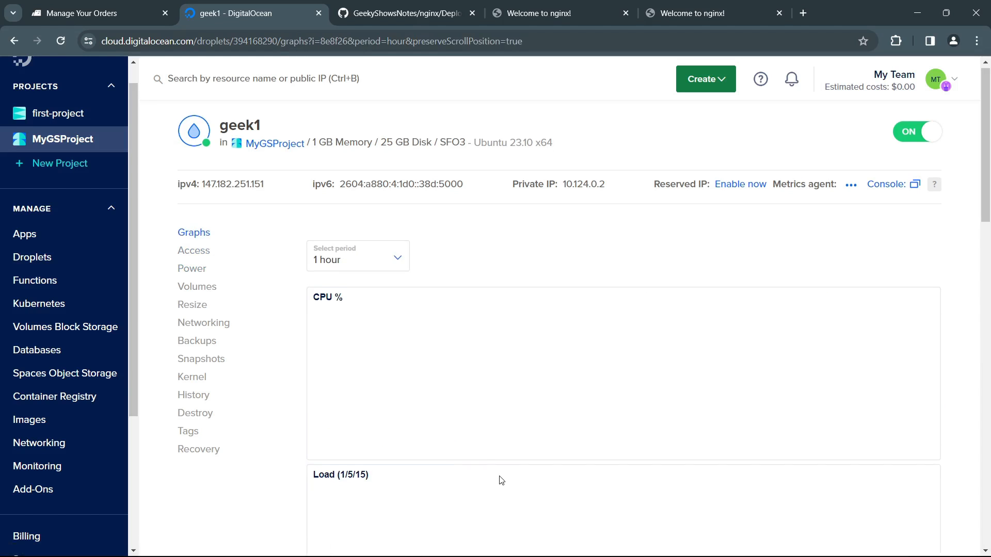
pyautogui.scroll(-5, 499, 478)
pyautogui.scroll(3, 500, 478)
pyautogui.scroll(-5, 500, 480)
pyautogui.scroll(10, 500, 480)
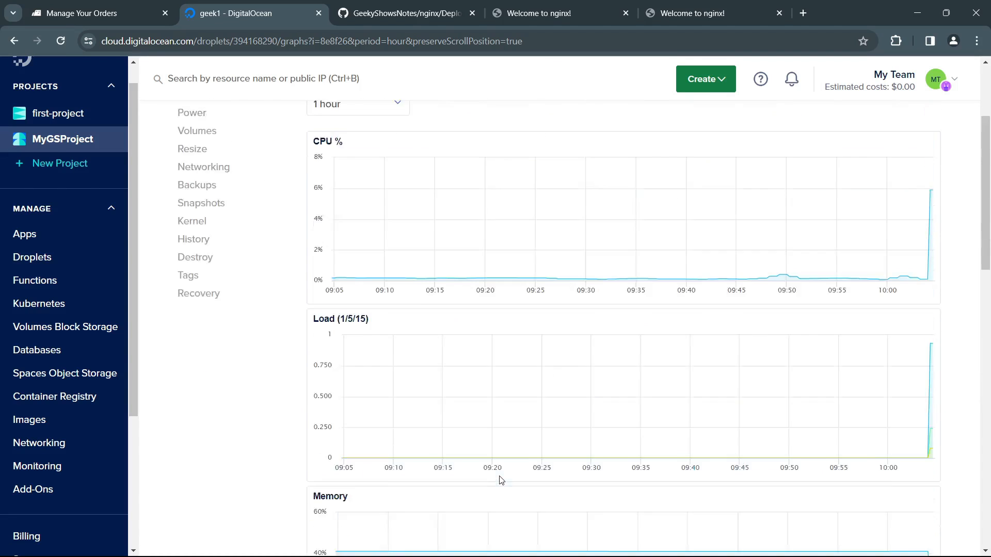
# Step: Revisit geek1's power settings and review its Volumes page, including the block storage basics
pyautogui.click(200, 261)
pyautogui.click(200, 277)
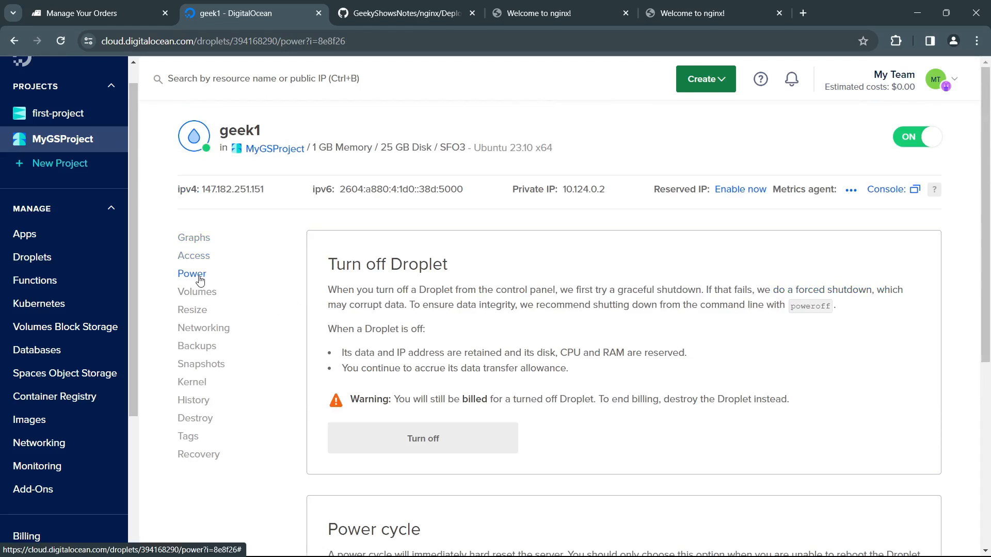
pyautogui.click(211, 294)
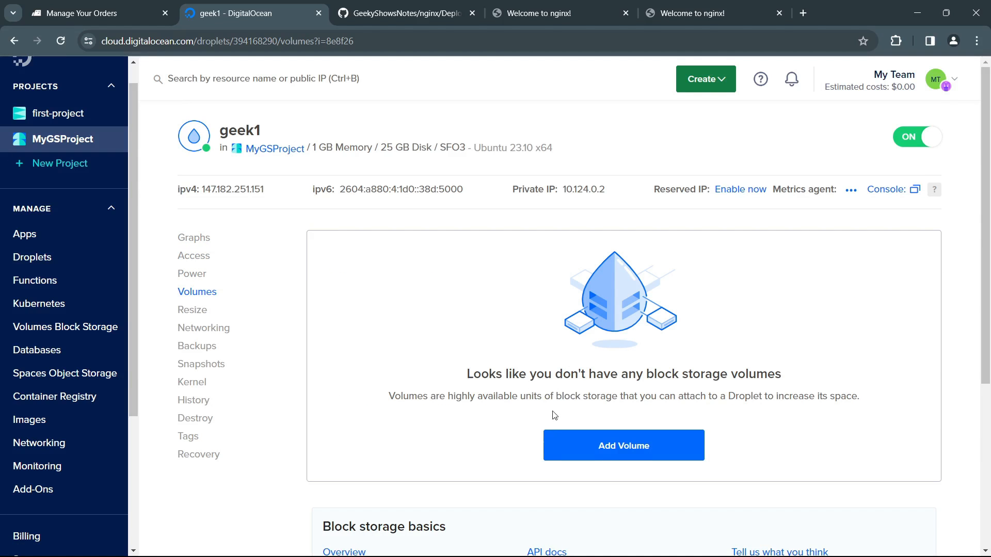
pyautogui.scroll(-3, 555, 415)
pyautogui.scroll(2, 543, 449)
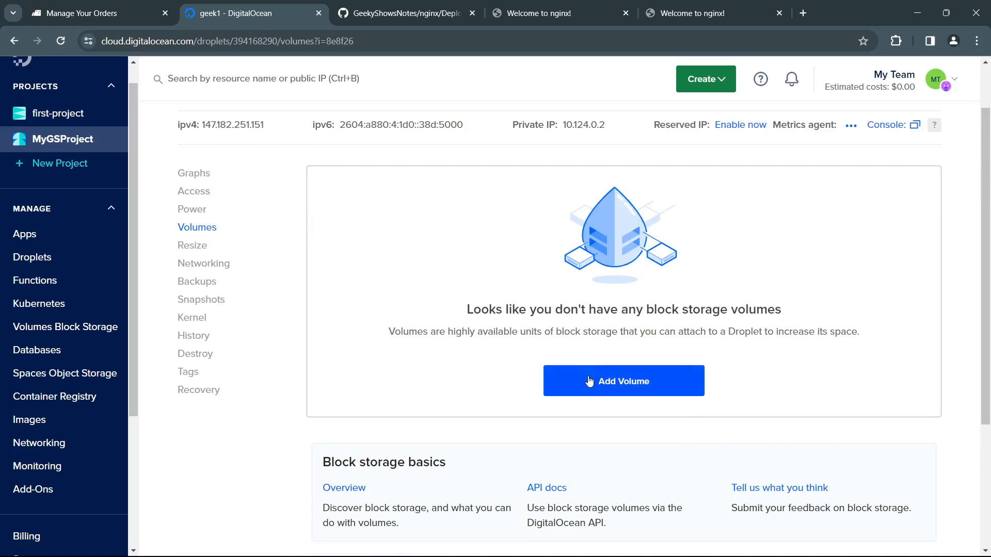
# Step: Review geek1's Networking page, covering the public IPv4 and IPv6 addresses, private network and firewalls
pyautogui.click(213, 262)
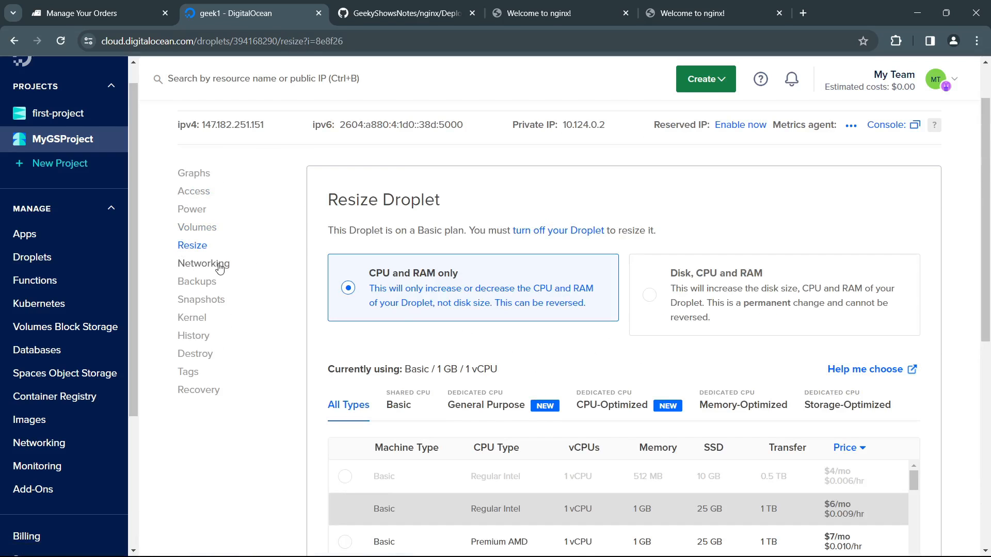
pyautogui.click(219, 264)
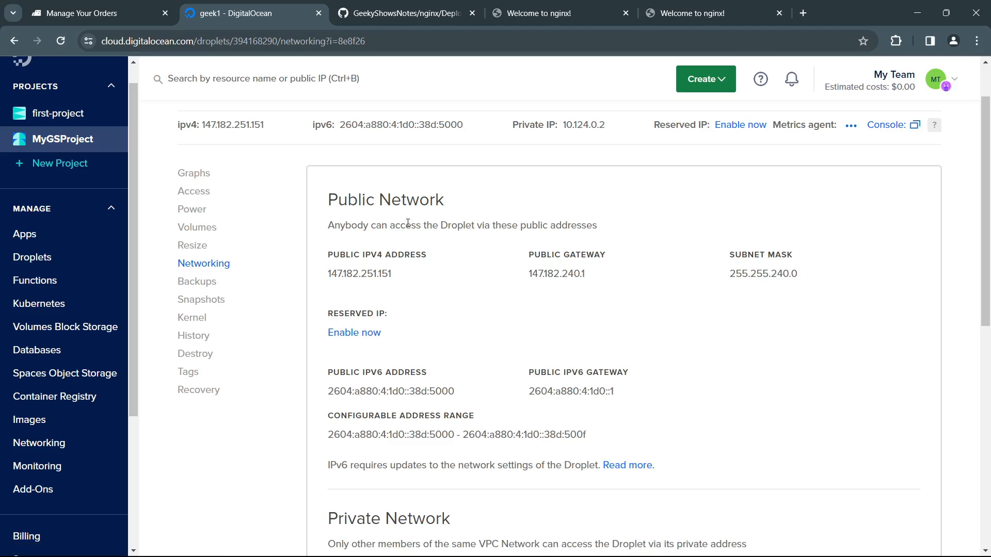
pyautogui.moveTo(333, 274); pyautogui.dragTo(420, 275)
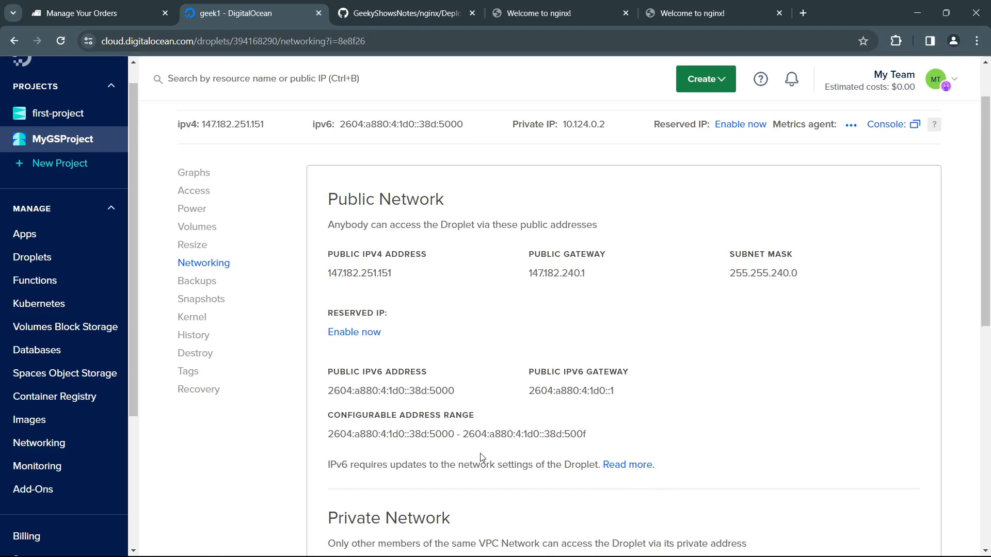
pyautogui.scroll(-5, 480, 456)
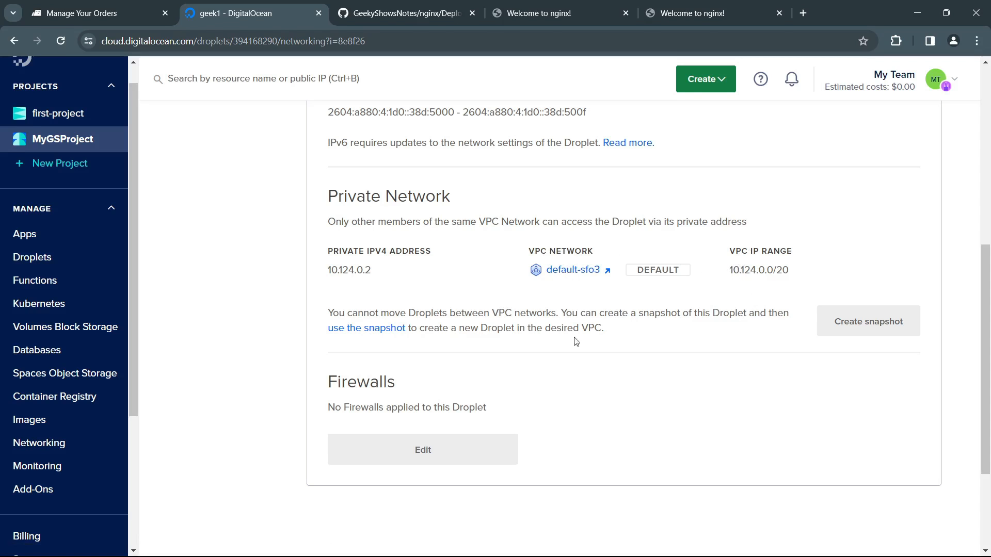
pyautogui.scroll(-2, 587, 400)
# Step: From MyGSProject's resources, start adding block storage to Droplet geek1 and select the $10/mo 100 GB volume size
pyautogui.click(88, 144)
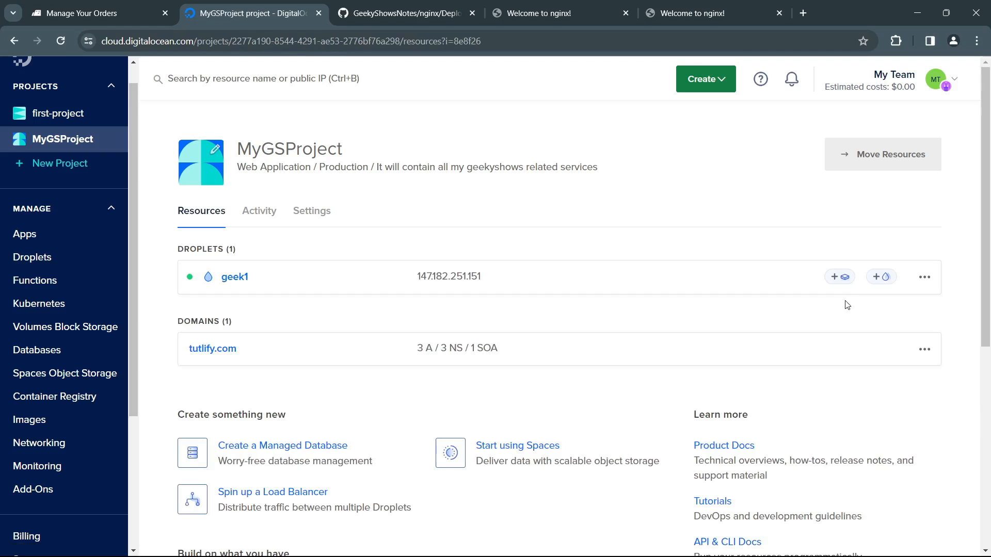
pyautogui.click(924, 279)
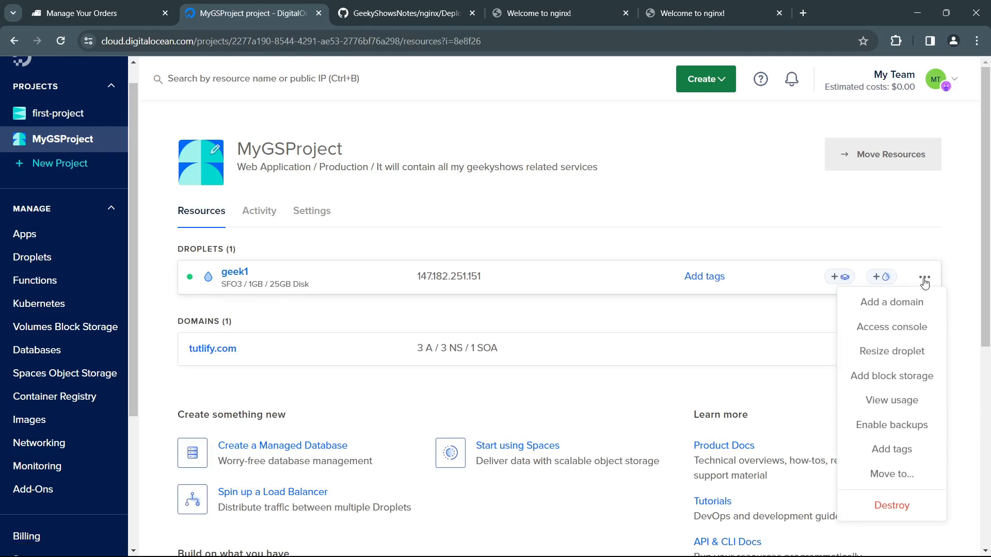
pyautogui.click(889, 381)
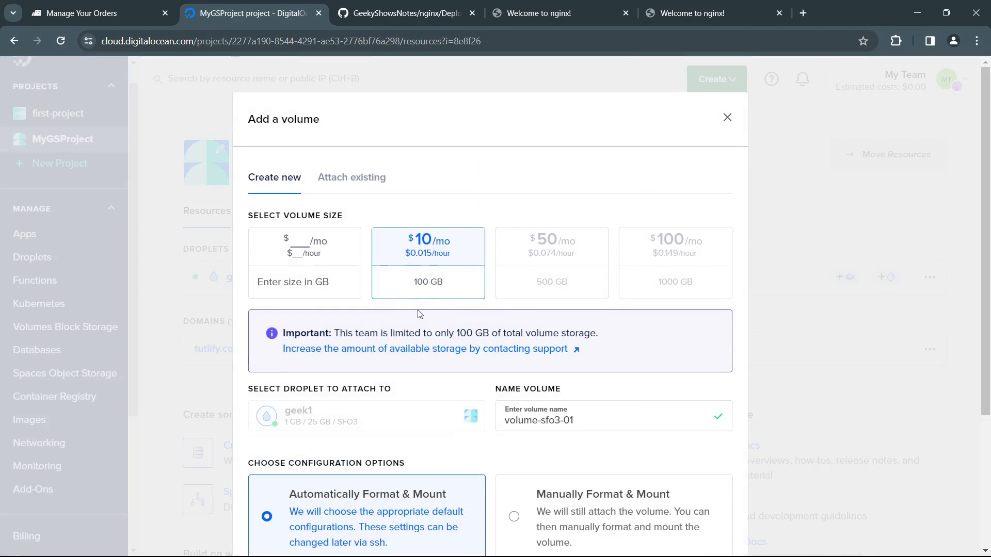
pyautogui.click(307, 246)
pyautogui.click(405, 270)
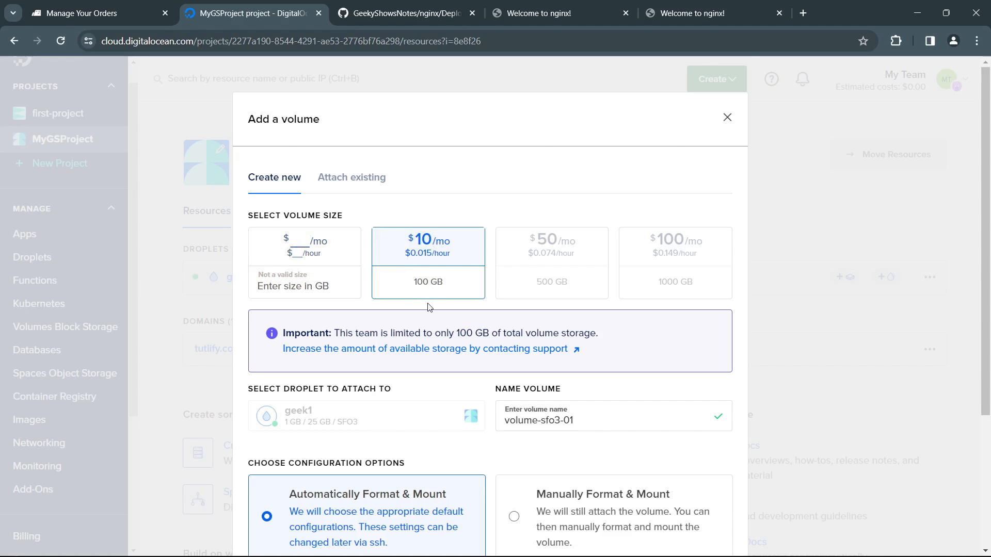
# Step: Review the new volume's name, the automatic and manual format and mount options, and the filesystem choices
pyautogui.scroll(-3, 412, 380)
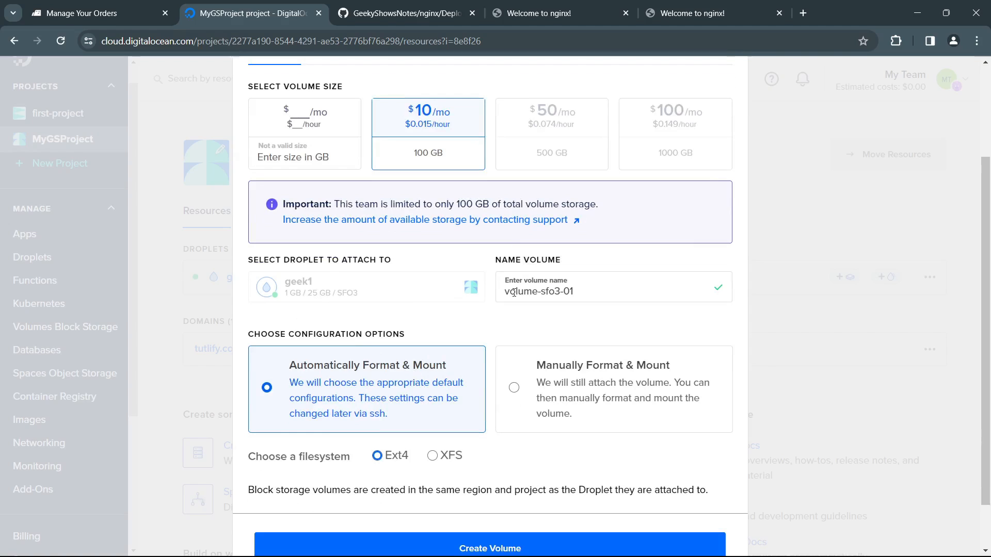
pyautogui.moveTo(594, 291); pyautogui.dragTo(440, 284)
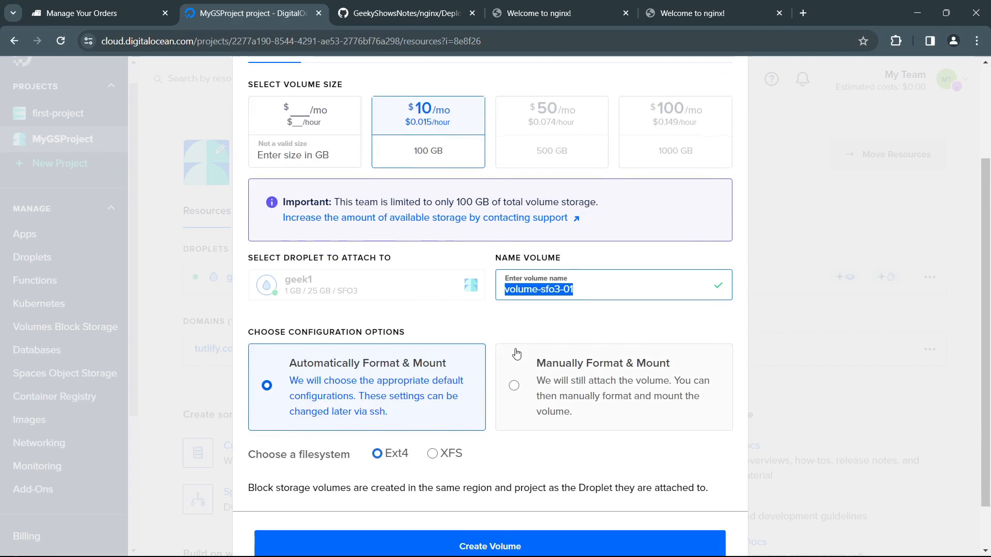
pyautogui.scroll(-2, 464, 335)
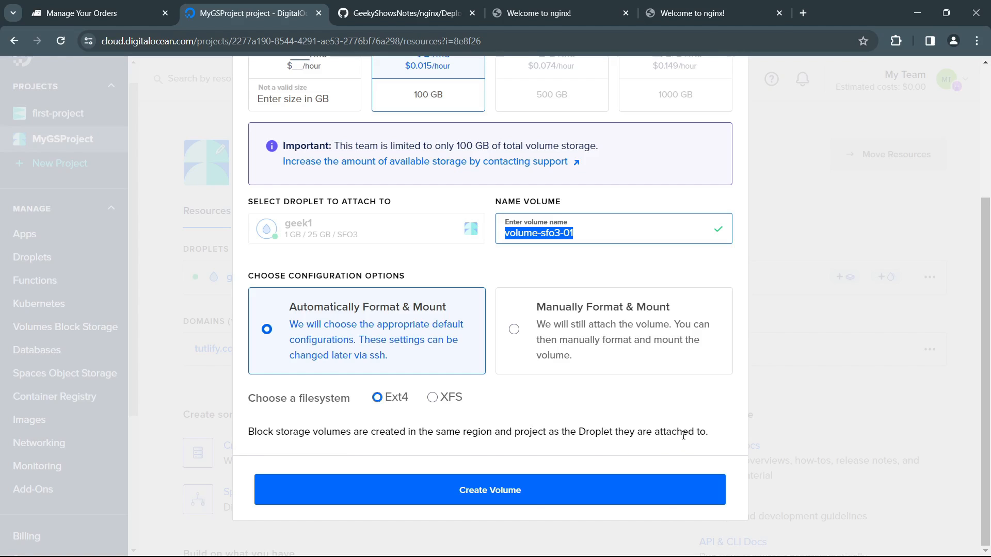
# Step: Review the options for creating a new volume or attaching an existing one, and dismiss the Add a volume dialog unchanged
pyautogui.scroll(4, 503, 453)
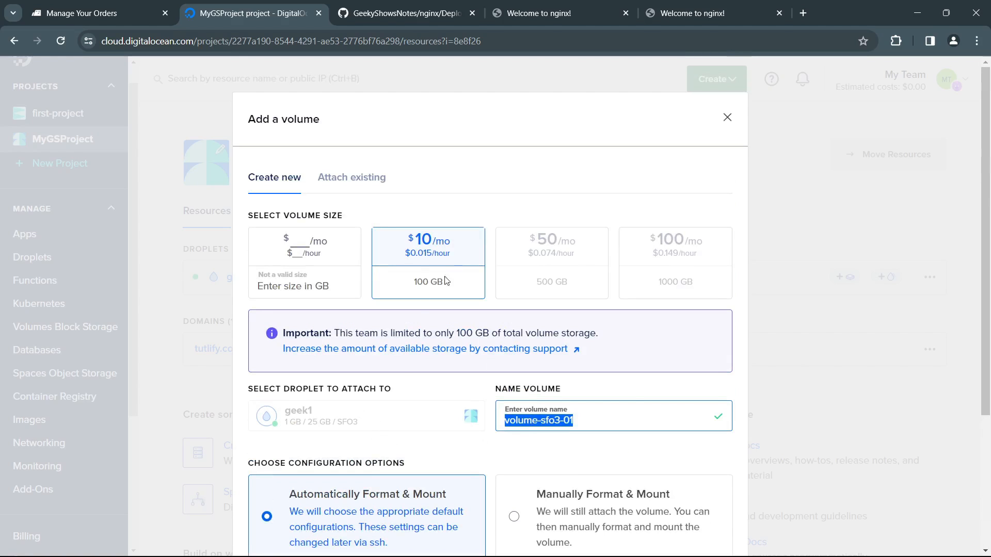
pyautogui.click(344, 181)
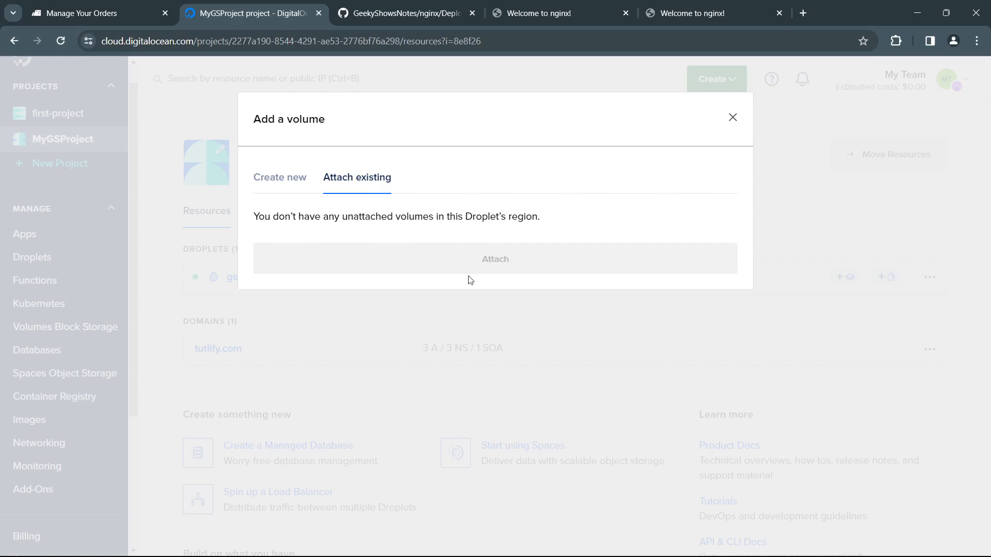
pyautogui.click(294, 179)
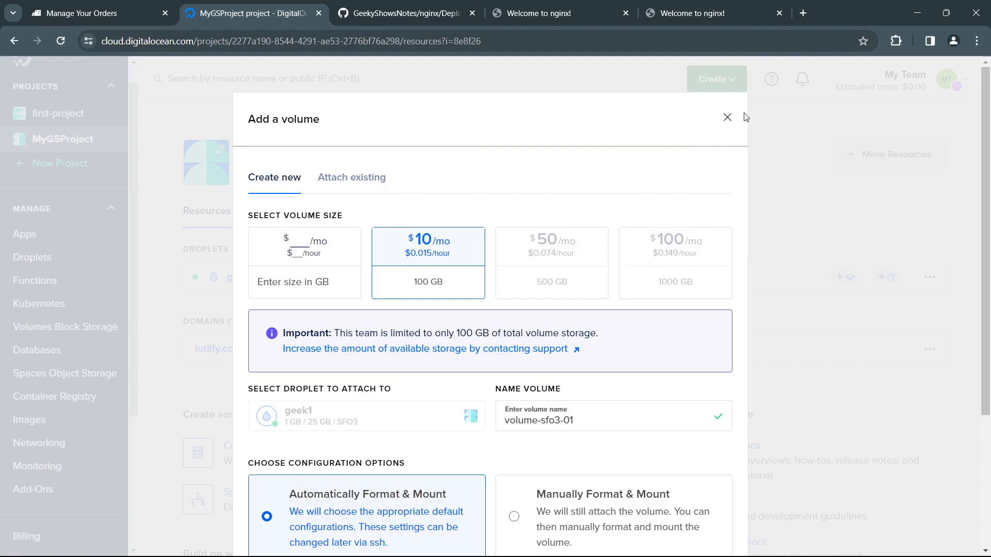
pyautogui.click(727, 119)
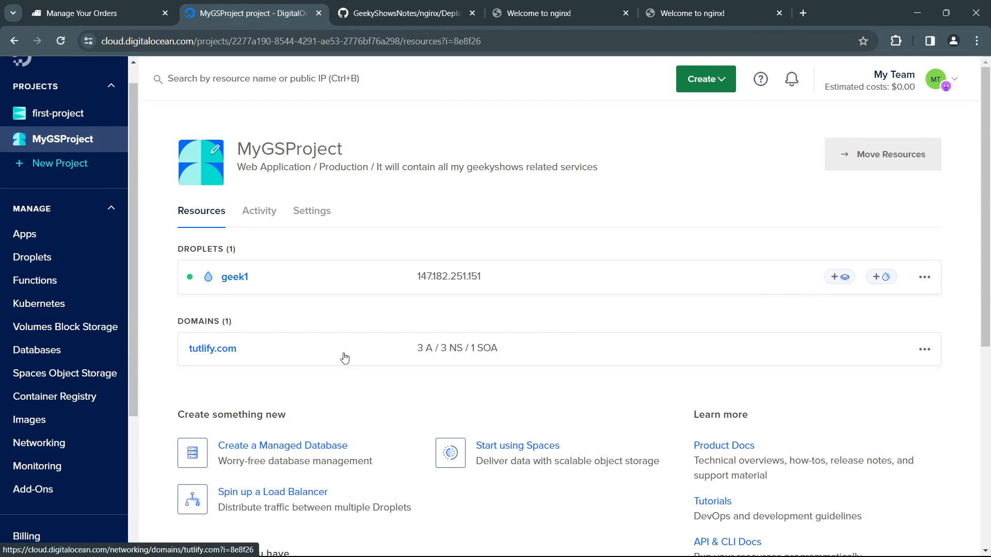
# Step: View the usage graphs of the geek1 droplet and return to the MyGSProject resources
pyautogui.click(924, 278)
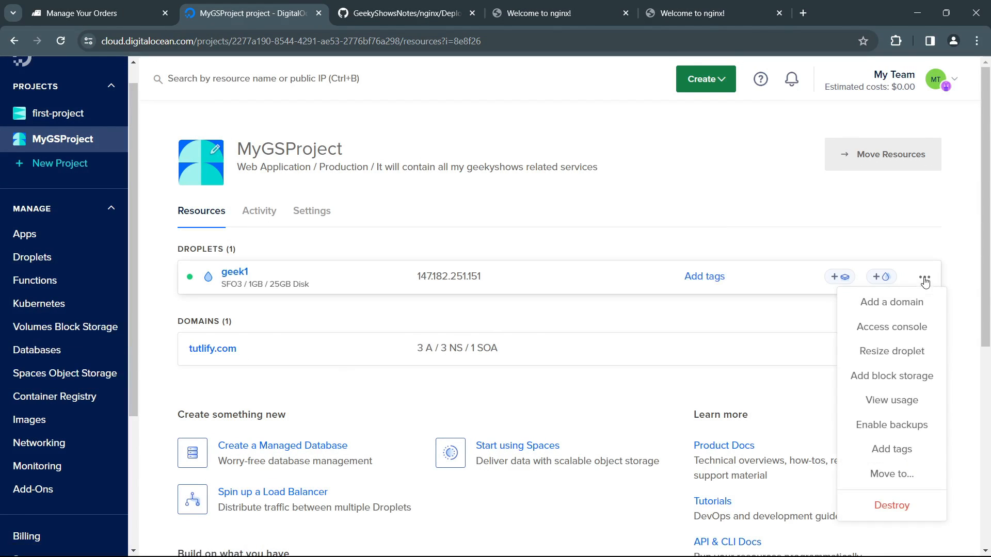
pyautogui.click(899, 407)
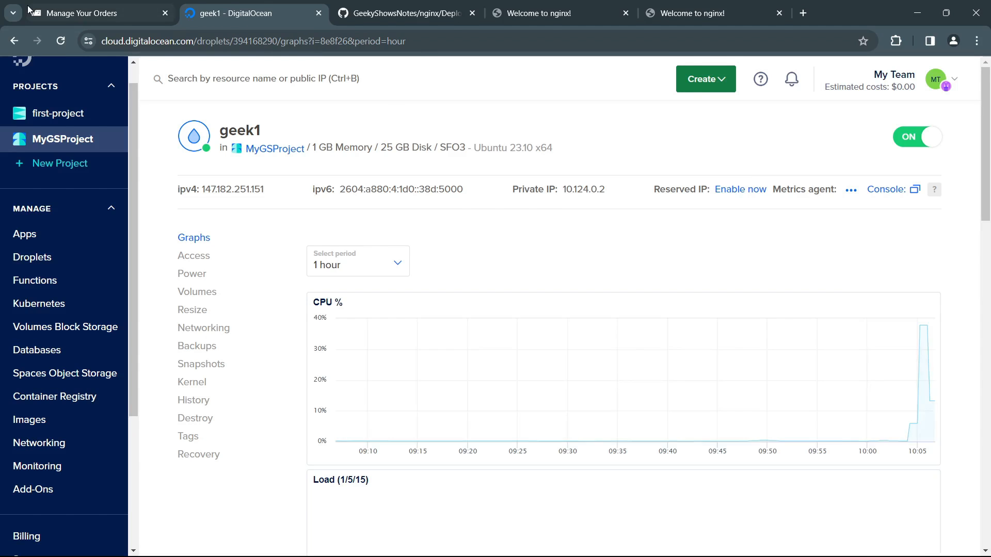
pyautogui.hotkey('alt', 'Left')
# Step: Check which projects the geek1 droplet can be moved to, without moving it
pyautogui.click(924, 278)
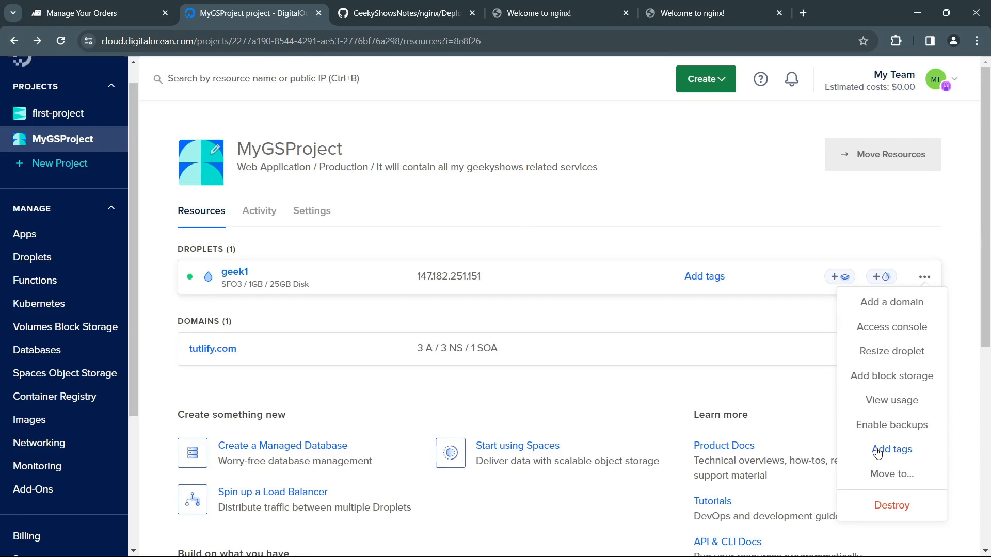
pyautogui.click(894, 477)
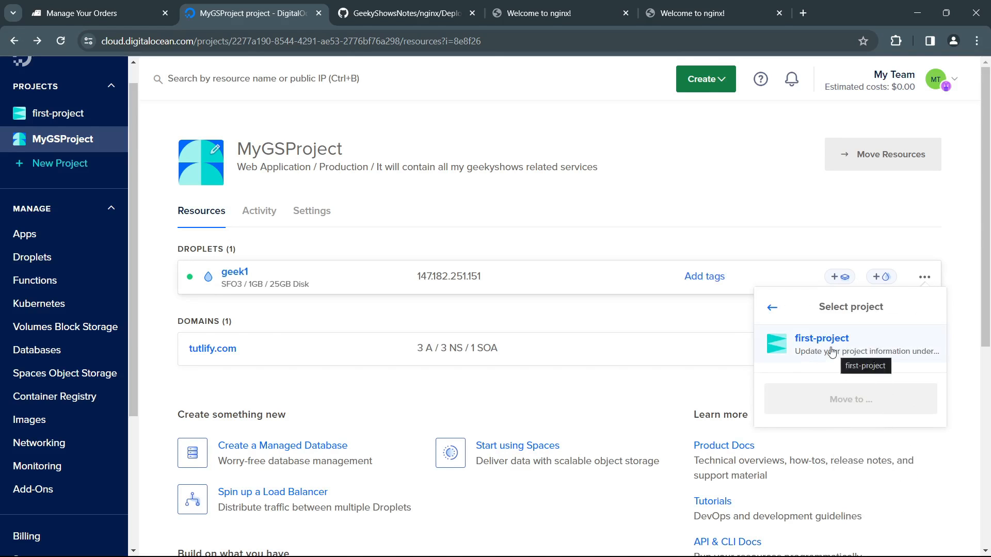
pyautogui.click(773, 310)
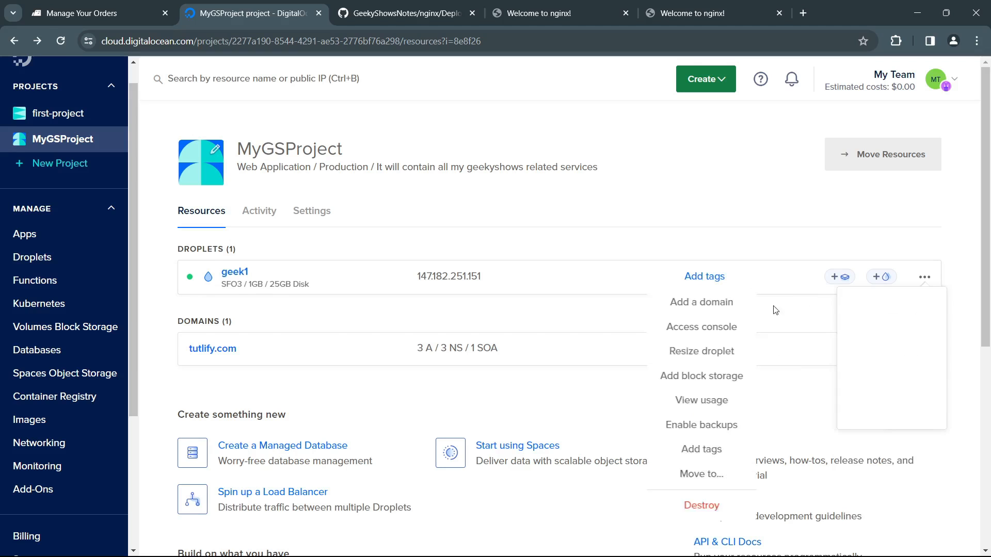
# Step: Open the destroy settings of the geek1 droplet and read the destroy and rebuild sections
pyautogui.click(895, 509)
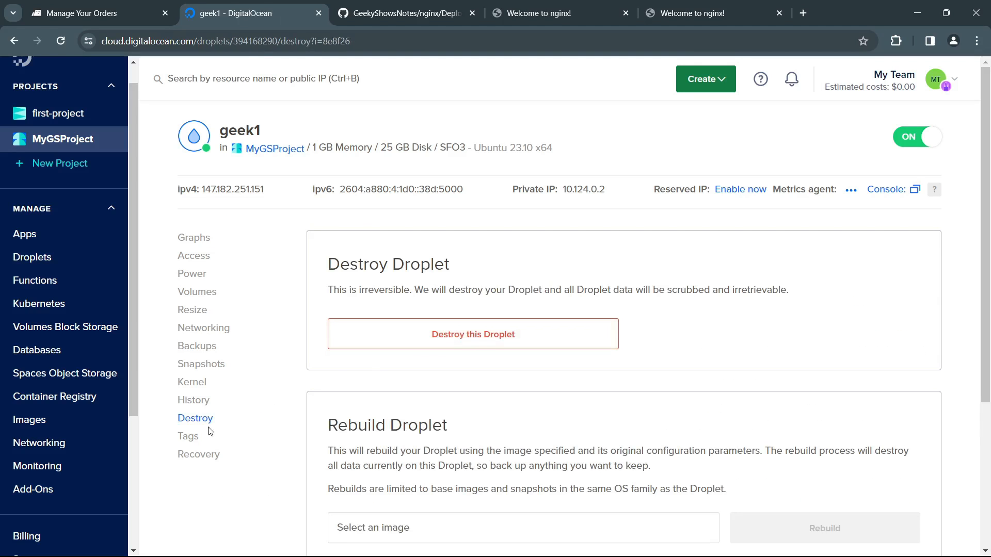
pyautogui.scroll(-5, 499, 372)
pyautogui.scroll(5, 516, 387)
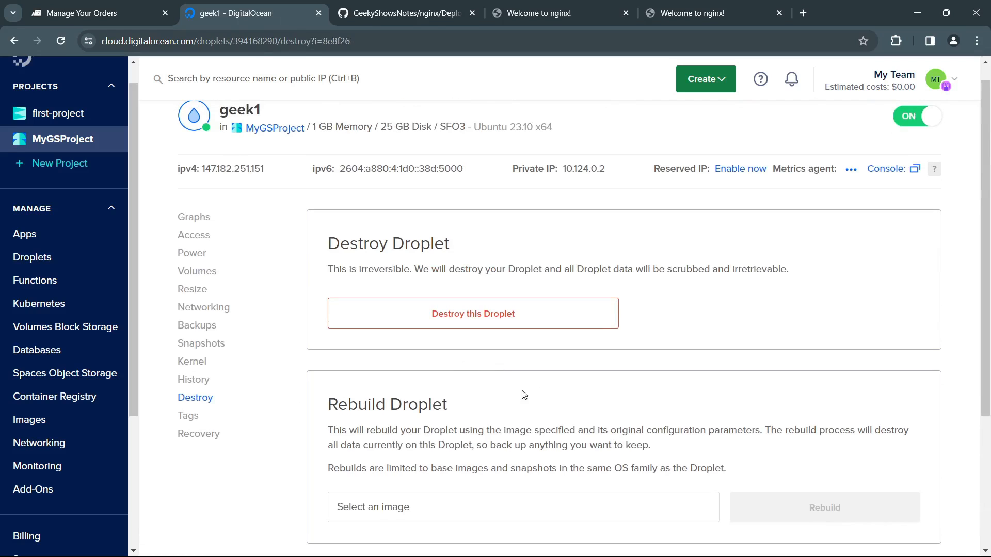
pyautogui.scroll(-3, 516, 454)
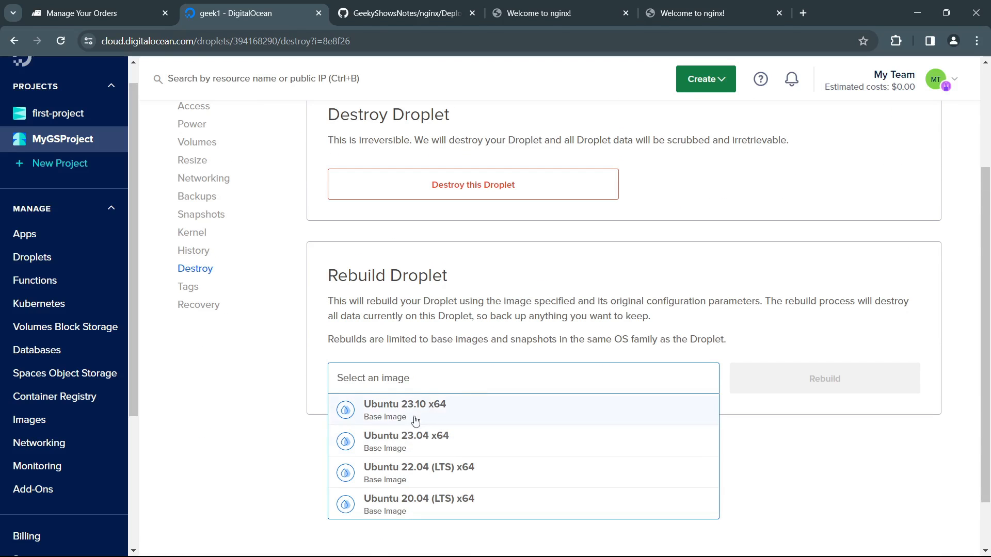
# Step: Examine the base images offered for rebuilding the geek1 droplet without choosing one
pyautogui.click(458, 328)
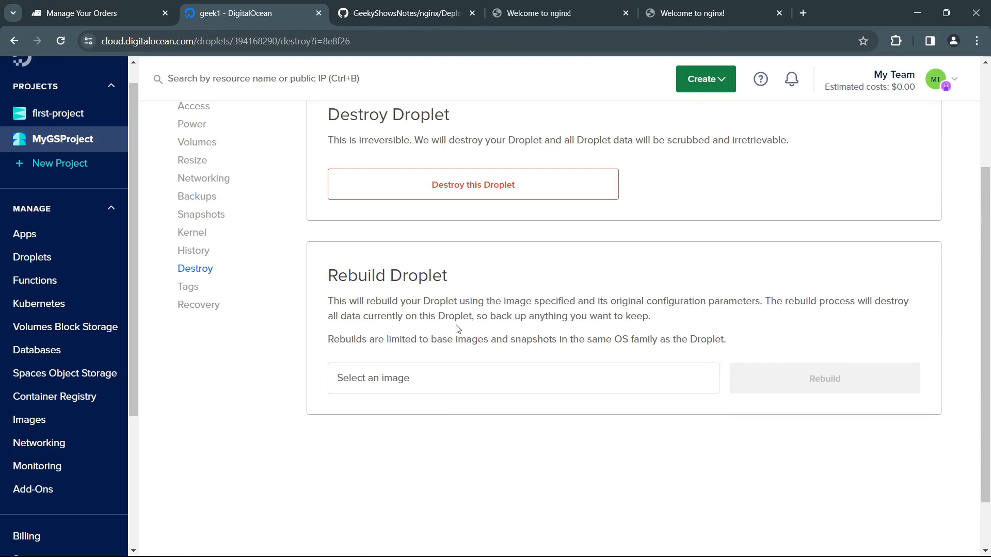
pyautogui.click(523, 378)
pyautogui.click(508, 329)
pyautogui.click(443, 384)
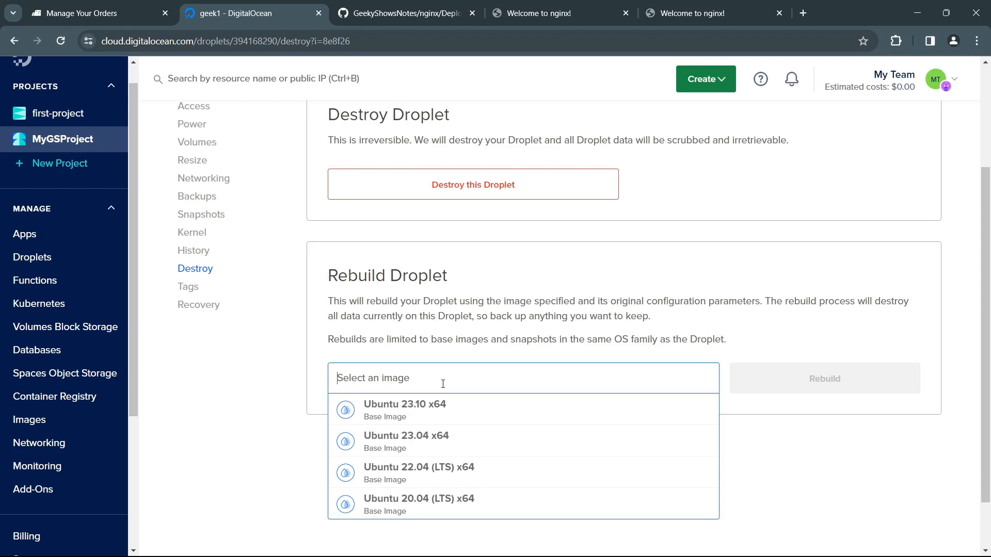
pyautogui.scroll(-2, 424, 439)
pyautogui.scroll(2, 423, 438)
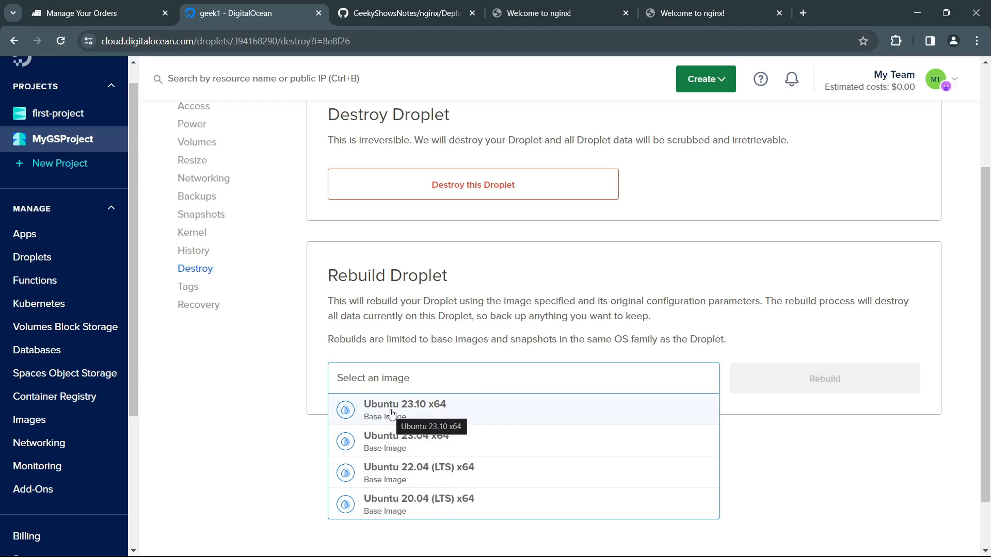
pyautogui.scroll(1, 416, 511)
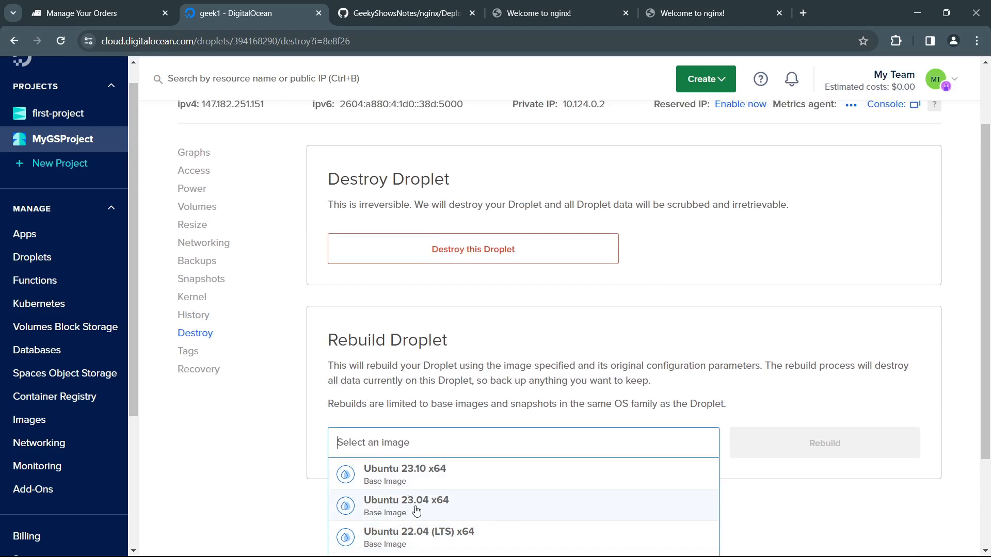
pyautogui.scroll(-2, 417, 511)
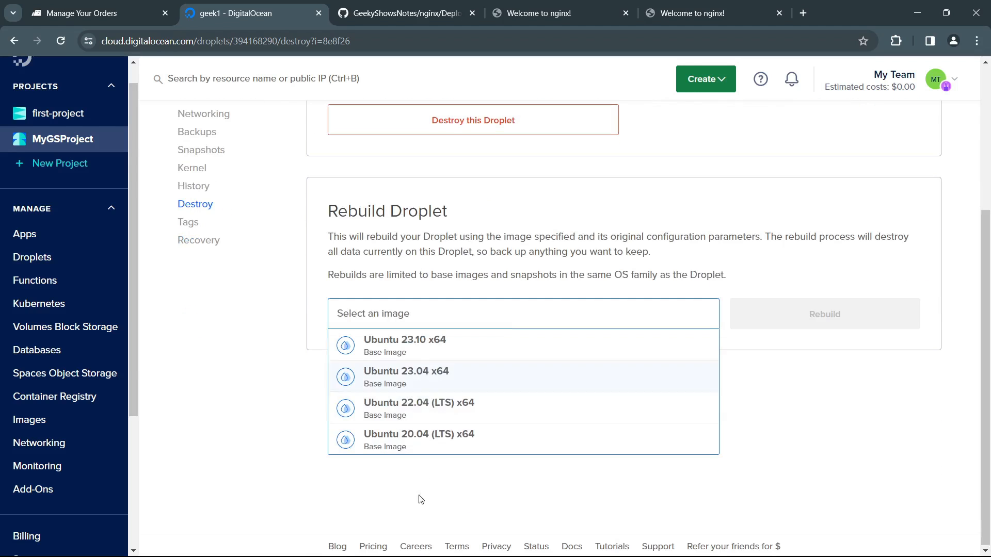
pyautogui.click(462, 297)
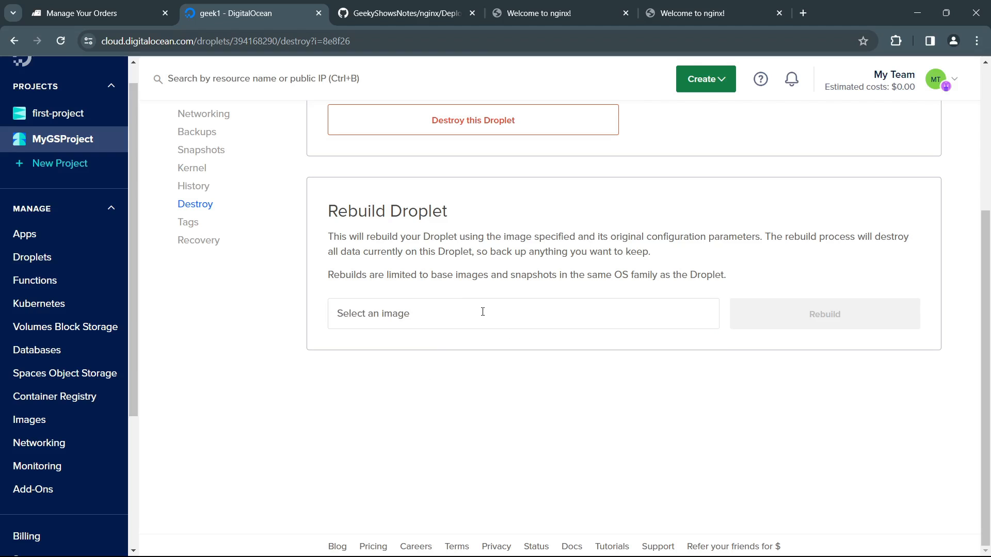
pyautogui.scroll(3, 465, 394)
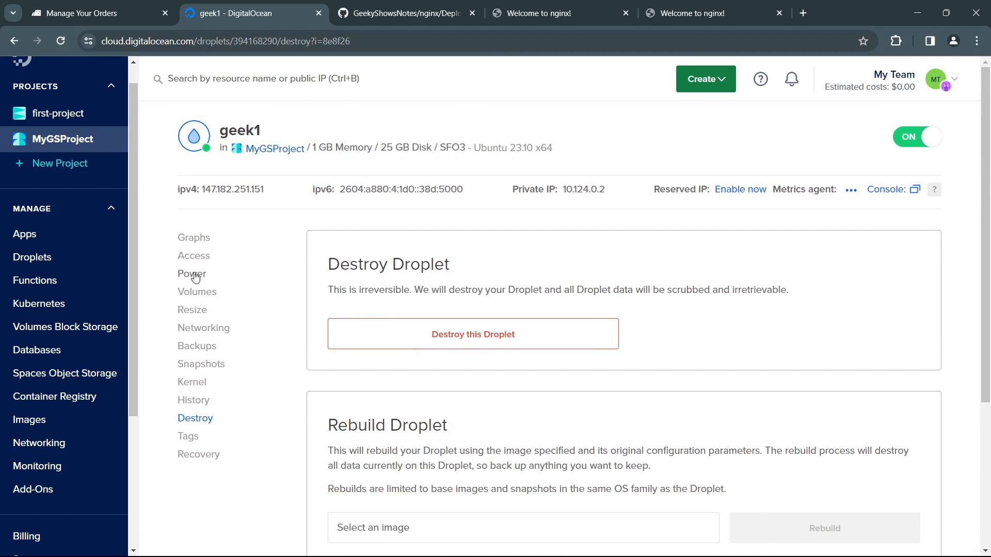
# Step: Review the geek1 droplet's networking settings and the monthly cost of its backups
pyautogui.click(204, 327)
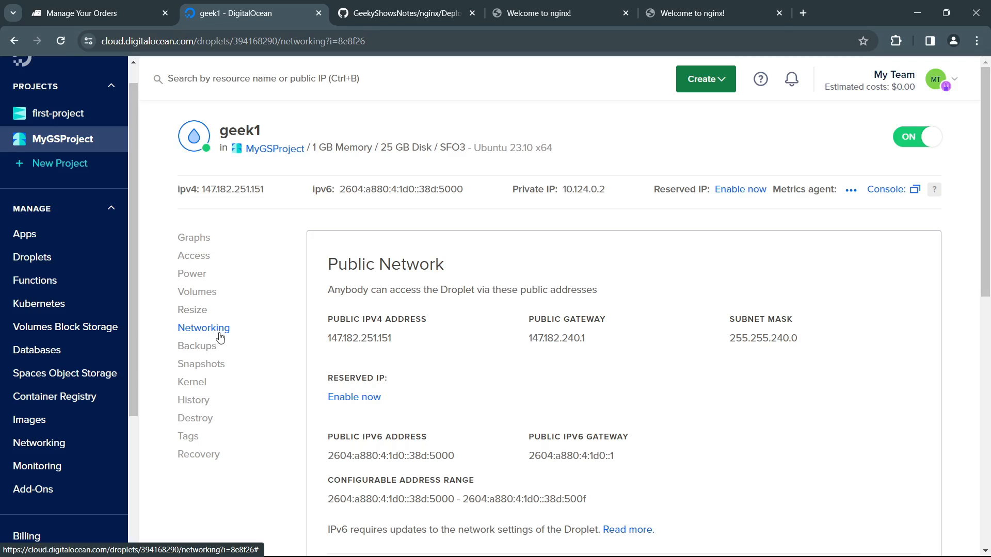
pyautogui.scroll(-5, 437, 438)
pyautogui.scroll(4, 438, 438)
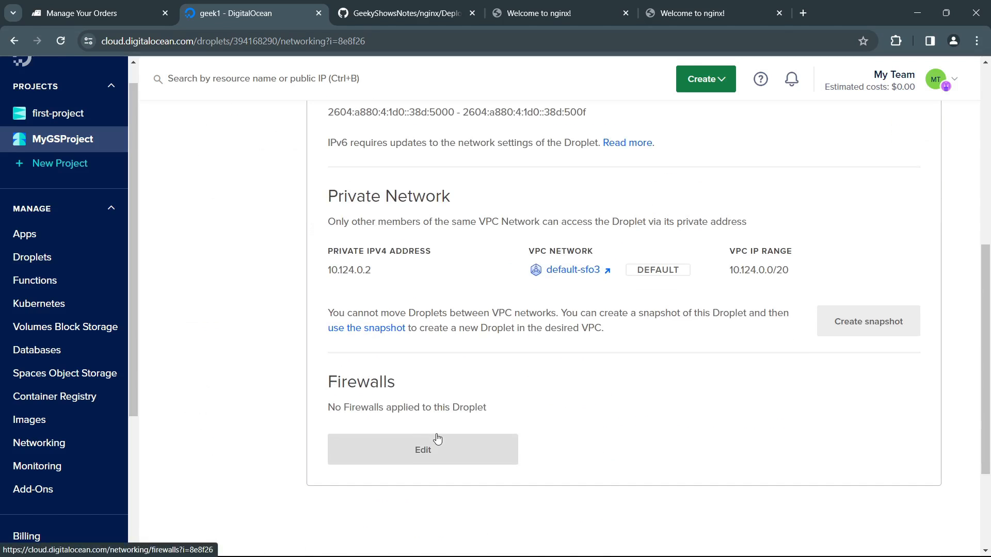
pyautogui.click(217, 288)
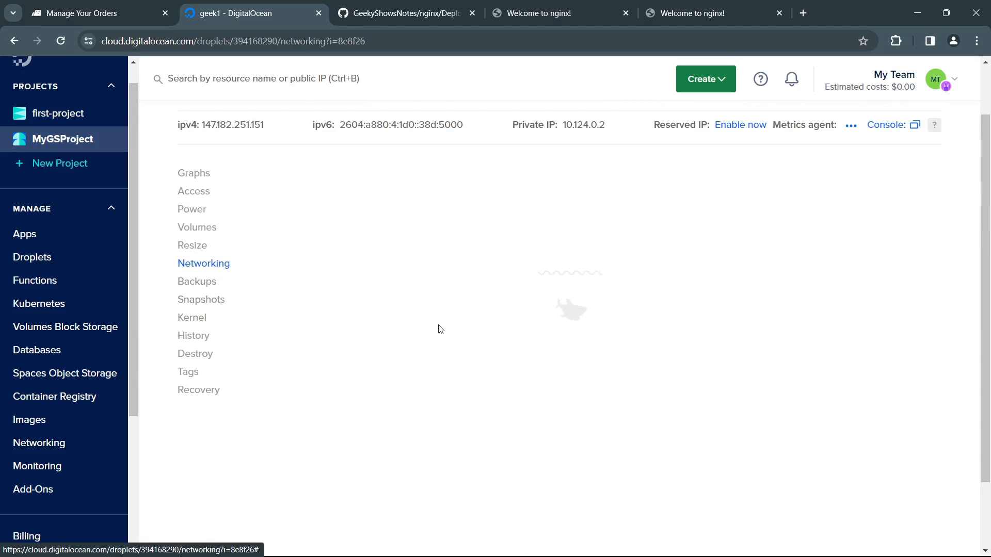
pyautogui.moveTo(635, 384); pyautogui.dragTo(754, 384)
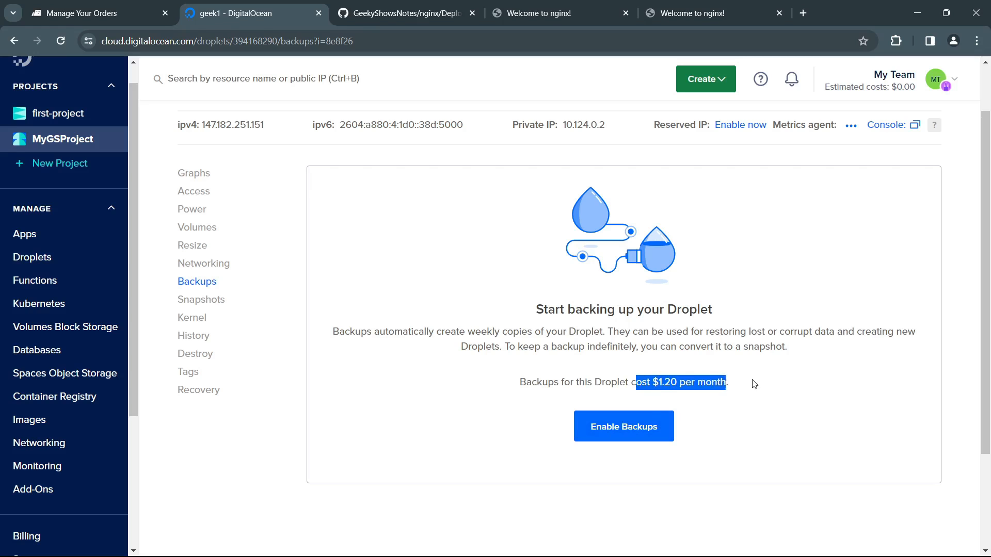
pyautogui.click(754, 385)
# Step: Look through the geek1 droplet's snapshots, kernel, history, destroy, tags and recovery pages
pyautogui.click(217, 302)
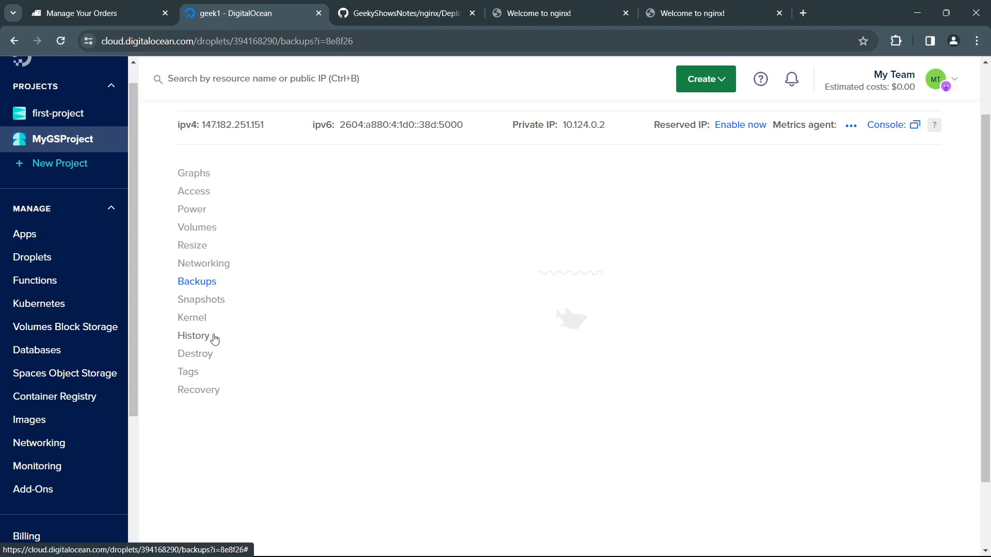
pyautogui.click(201, 324)
pyautogui.click(200, 338)
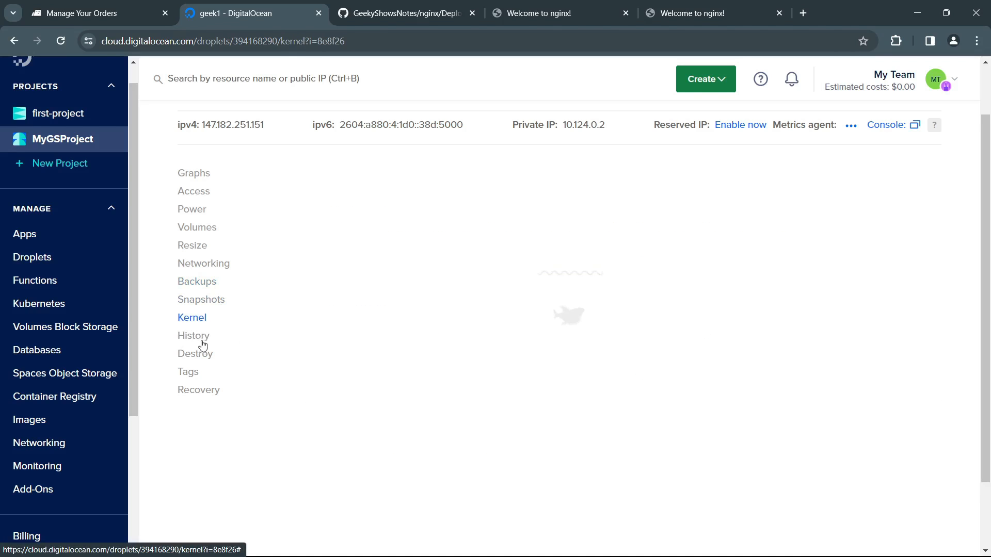
pyautogui.click(196, 355)
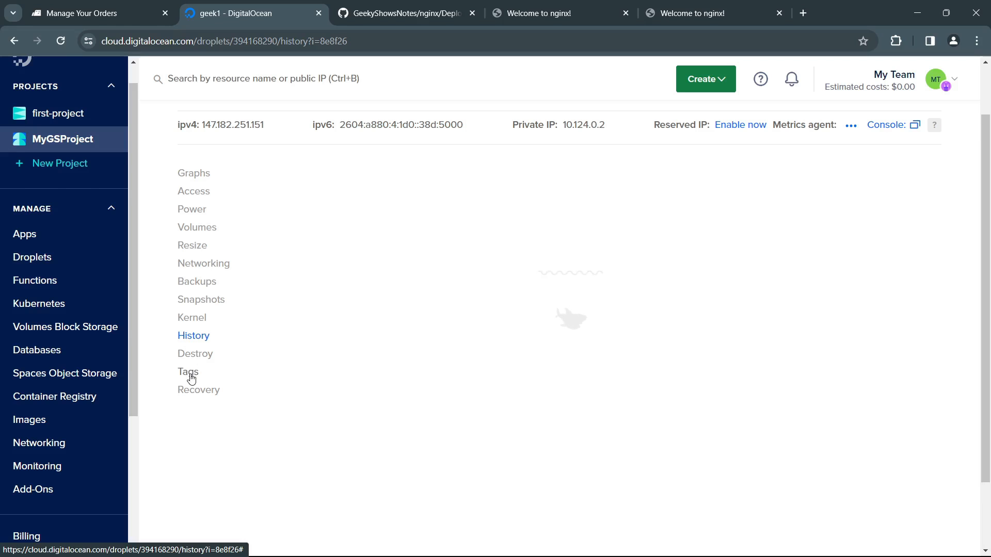
pyautogui.click(193, 373)
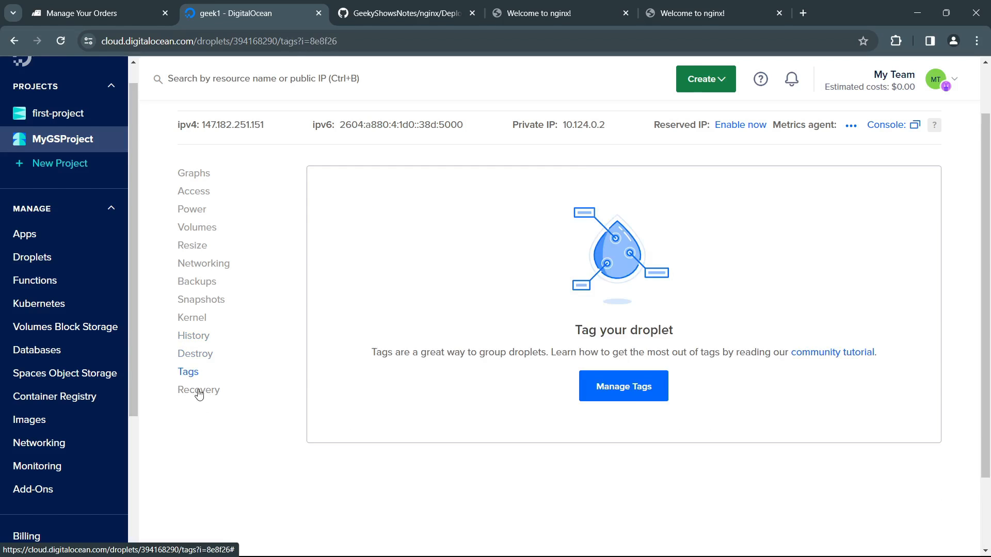
pyautogui.click(199, 391)
# Step: Open the firewall settings from the geek1 droplet's networking page
pyautogui.click(219, 331)
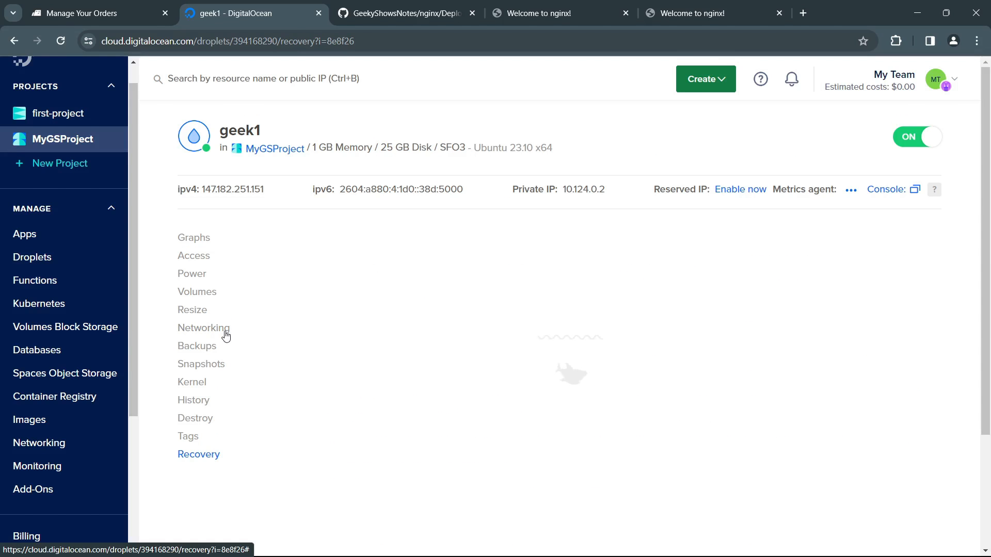
pyautogui.scroll(-3, 506, 361)
pyautogui.scroll(-3, 512, 392)
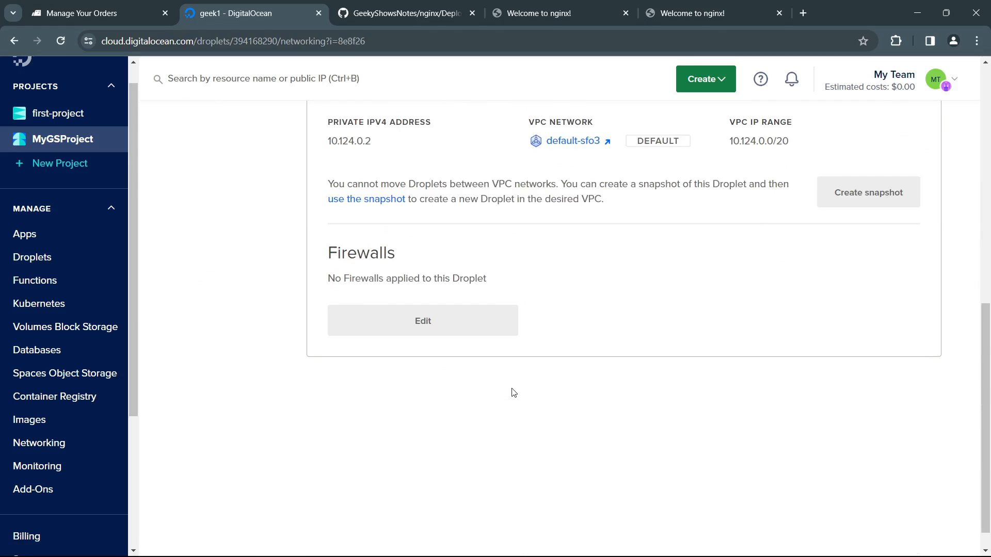
pyautogui.scroll(1, 511, 392)
pyautogui.scroll(-2, 467, 430)
pyautogui.scroll(-1, 467, 431)
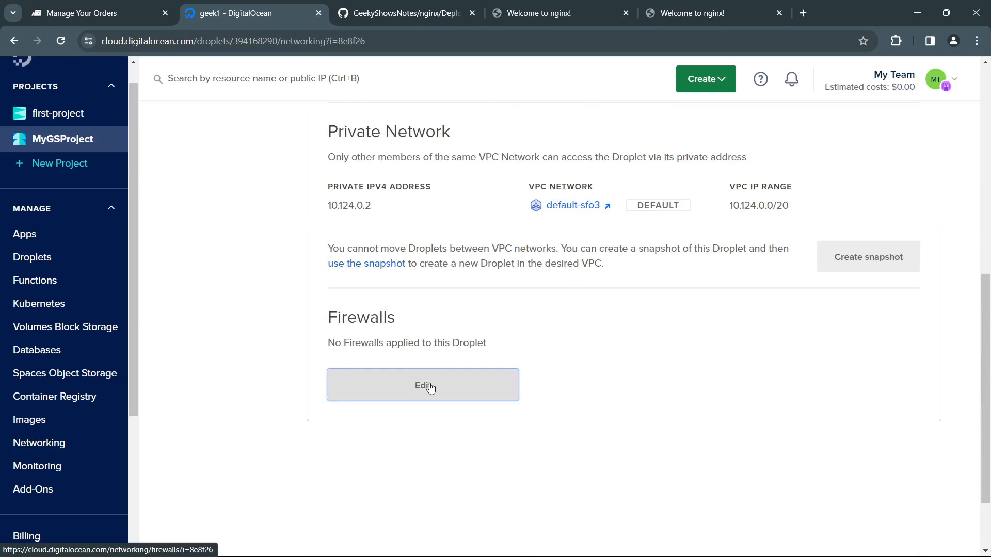
pyautogui.click(427, 386)
pyautogui.scroll(4, 423, 332)
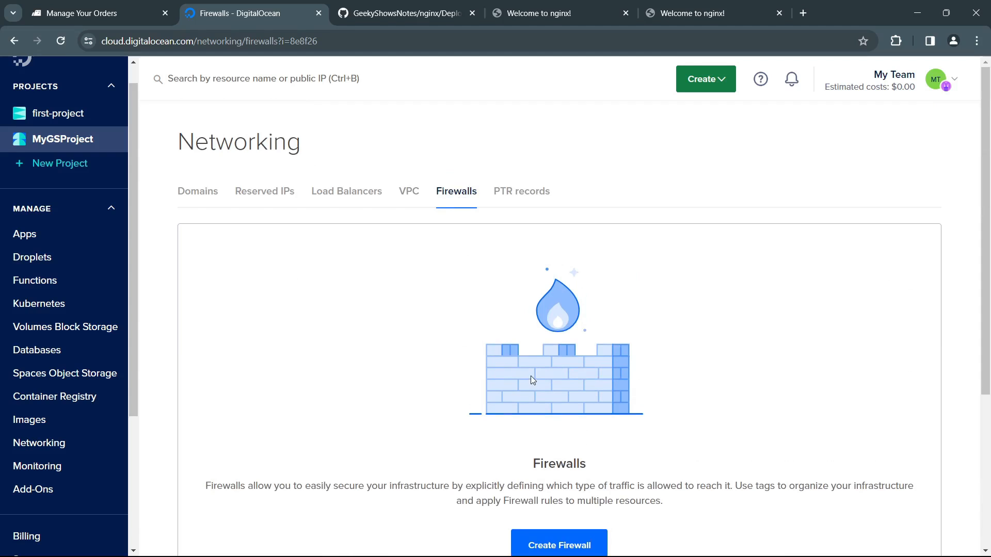
# Step: Open the Firewalls section of the account-wide Networking page
pyautogui.click(72, 446)
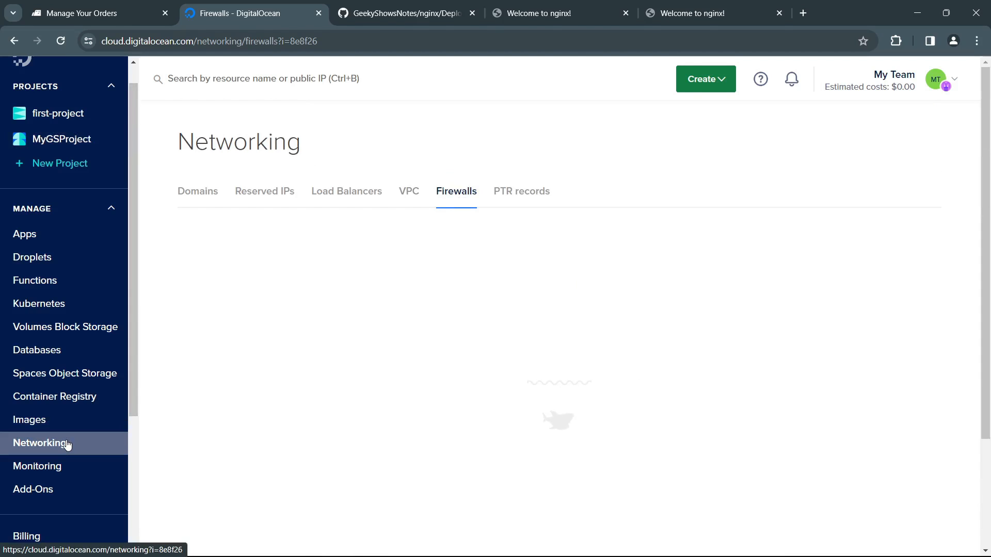
pyautogui.click(459, 200)
pyautogui.click(459, 200)
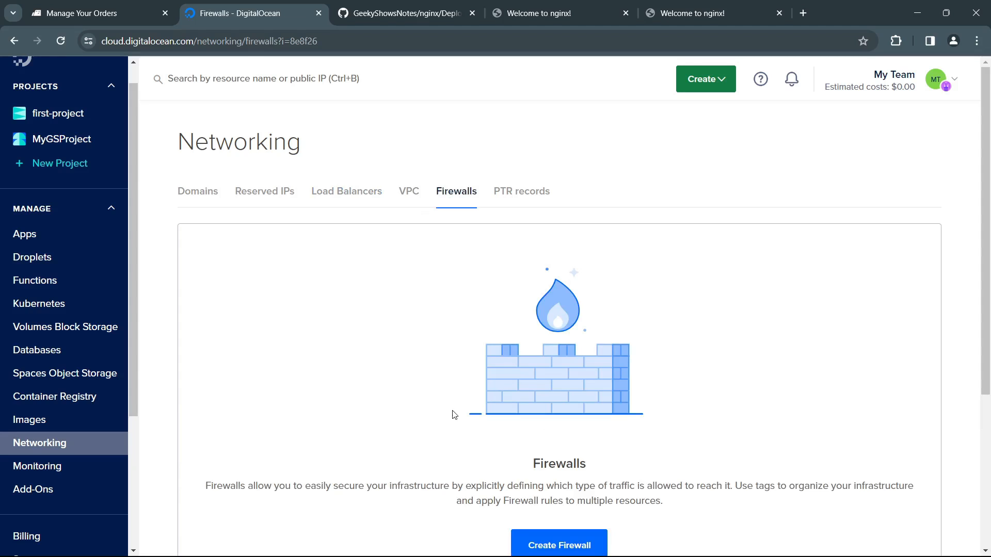
# Step: Start creating a new firewall and name it geek1-firewall
pyautogui.scroll(-3, 454, 415)
pyautogui.click(548, 355)
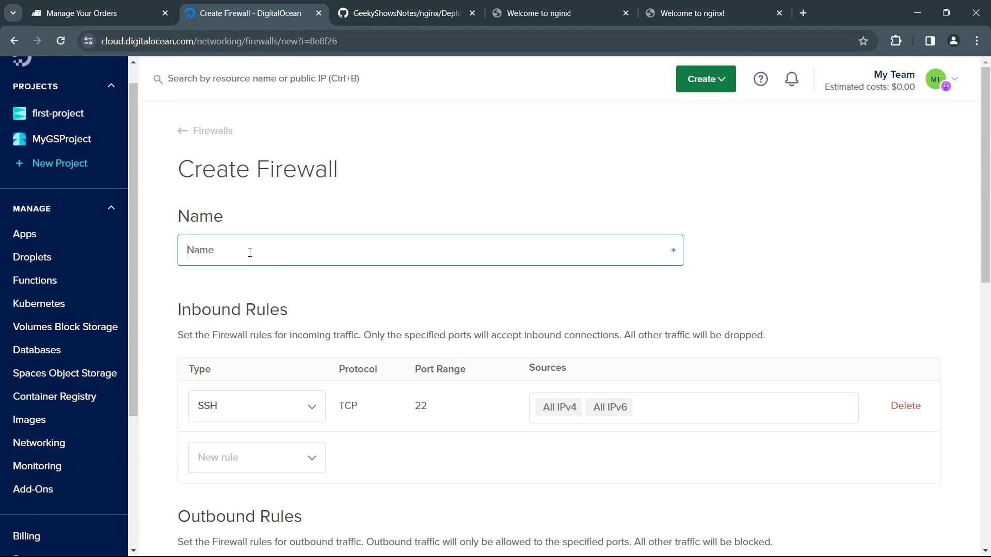
pyautogui.write('geek1-firewall')
# Step: Look over the new firewall's inbound rules, outbound rules and droplet assignment sections
pyautogui.scroll(-6, 309, 315)
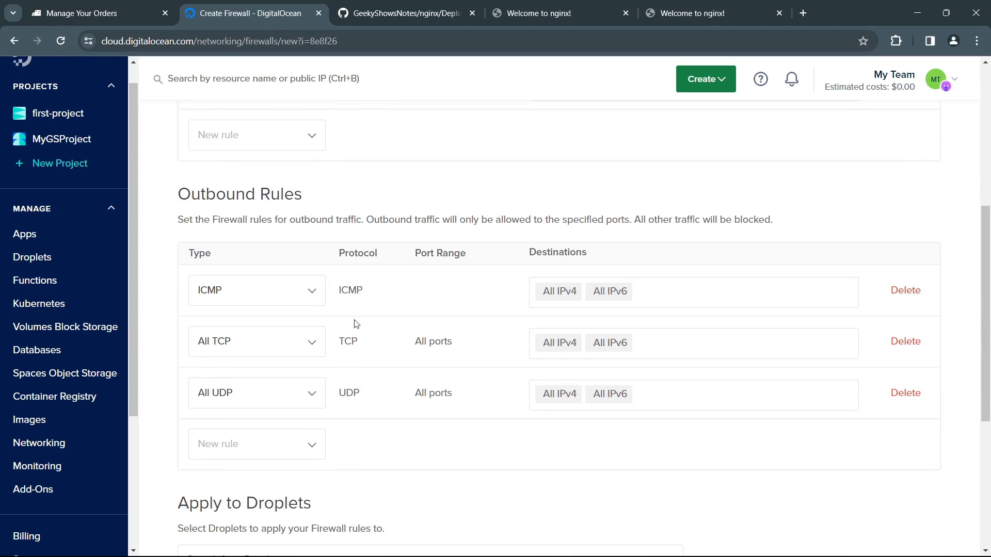
pyautogui.scroll(-2, 338, 349)
pyautogui.scroll(6, 364, 297)
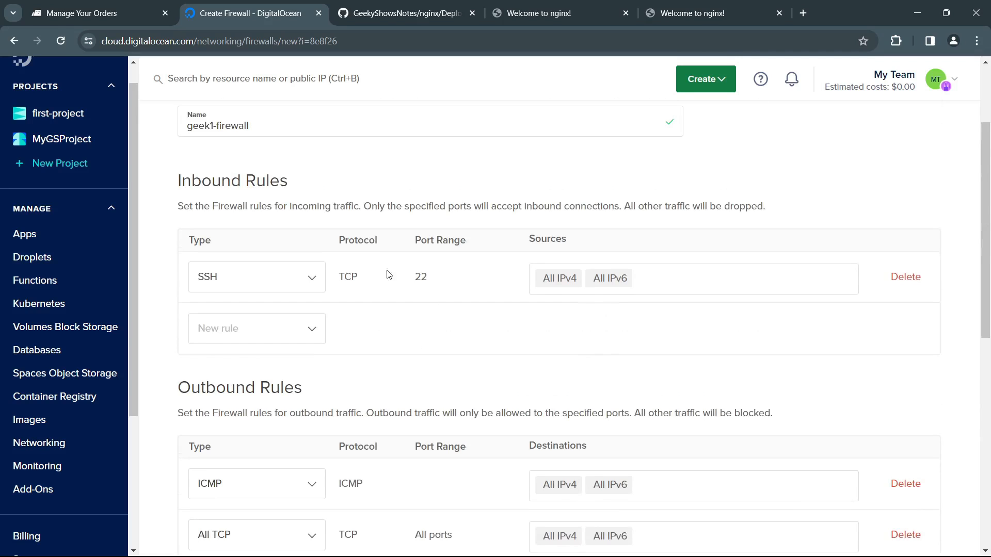
pyautogui.scroll(2, 414, 313)
pyautogui.scroll(-4, 356, 384)
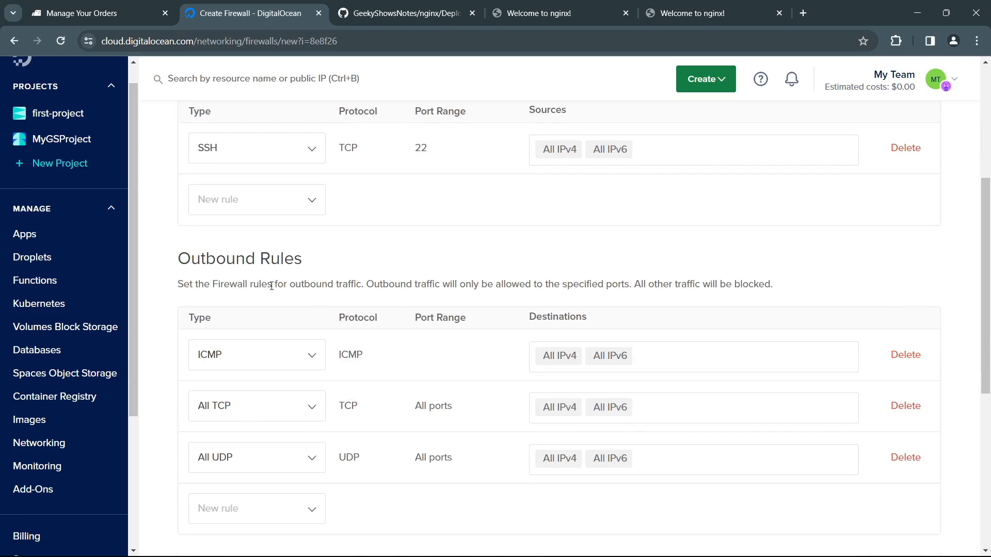
pyautogui.moveTo(204, 258); pyautogui.dragTo(311, 274)
pyautogui.click(322, 277)
pyautogui.scroll(3, 343, 283)
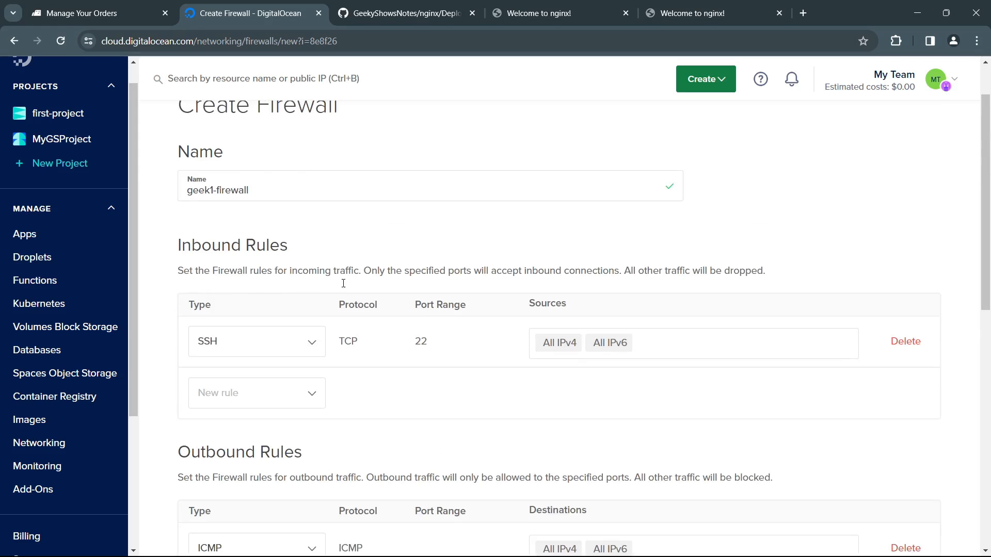
# Step: Examine the protocol and port of the SSH inbound rule and the rule types offered for new inbound rules
pyautogui.moveTo(413, 351); pyautogui.dragTo(456, 347)
pyautogui.click(419, 335)
pyautogui.moveTo(351, 342); pyautogui.dragTo(448, 346)
pyautogui.click(448, 346)
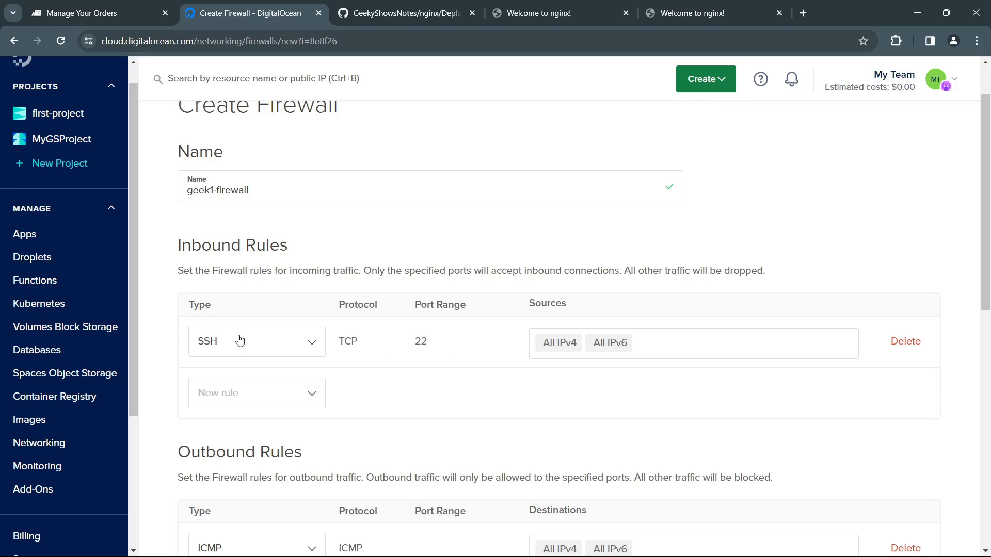
pyautogui.doubleClick(419, 342)
pyautogui.click(449, 350)
pyautogui.scroll(-10, 447, 361)
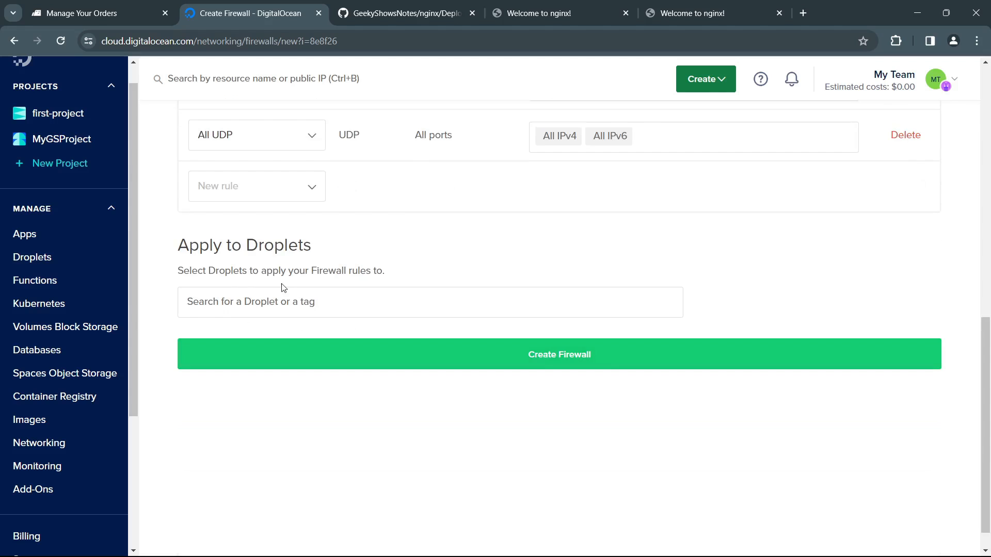
pyautogui.scroll(9, 284, 288)
pyautogui.click(315, 329)
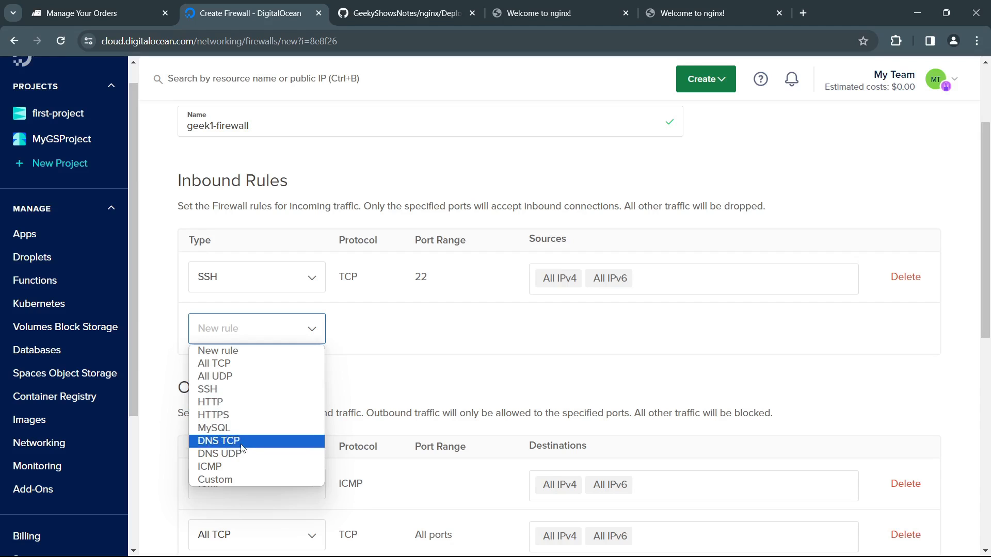
pyautogui.click(445, 377)
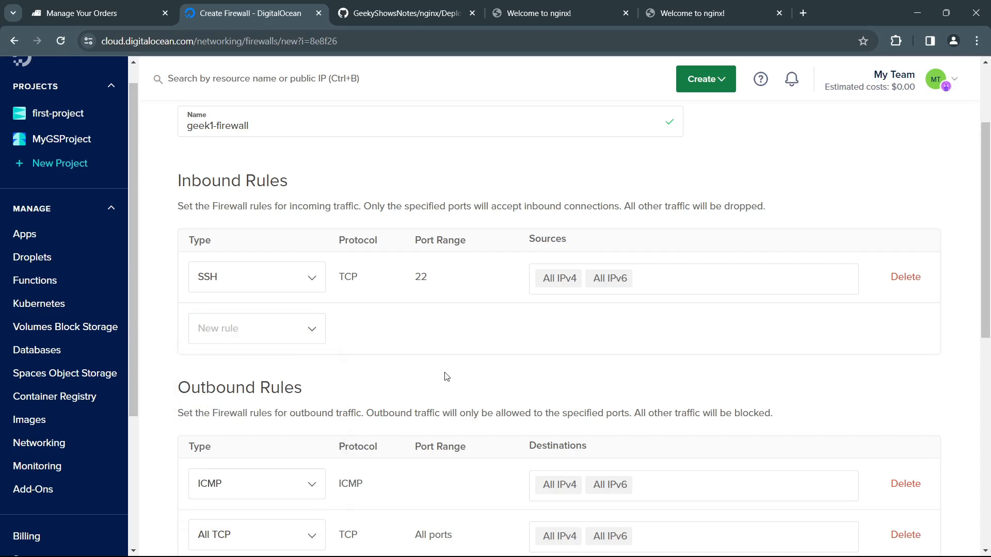
# Step: Apply the firewall to the geek1 droplet and create it
pyautogui.scroll(-9, 445, 377)
pyautogui.click(369, 308)
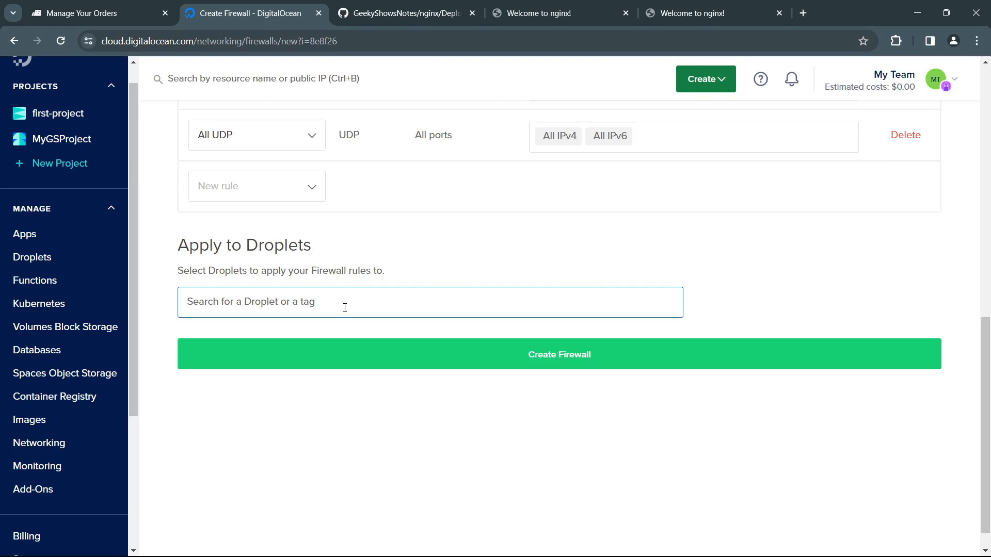
pyautogui.write('geek1')
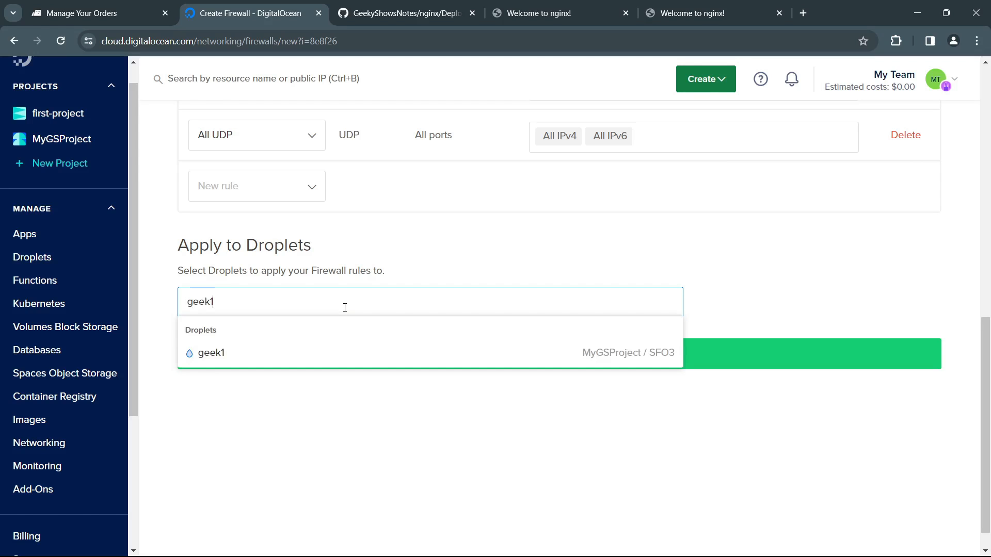
pyautogui.click(309, 356)
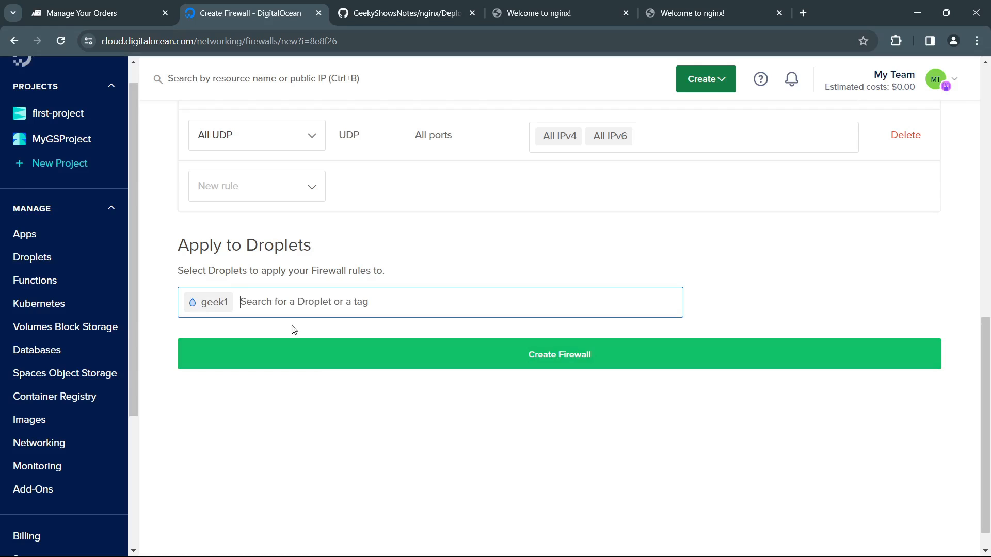
pyautogui.click(564, 353)
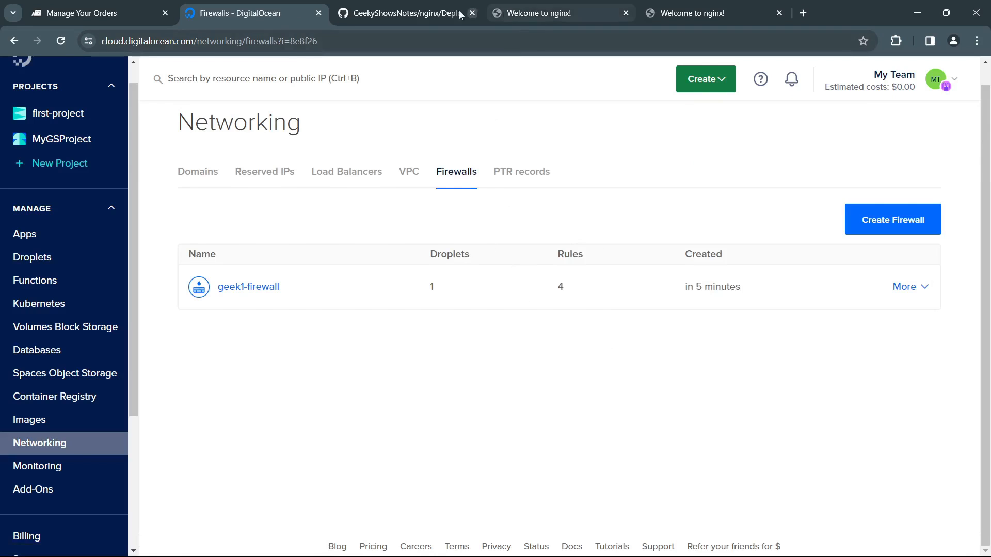
# Step: Skim the Deploy_HTML_Static_Nginx_Github.md notes on GitHub, from the virtual host code to the SSH access instructions
pyautogui.click(427, 15)
pyautogui.scroll(-20, 484, 316)
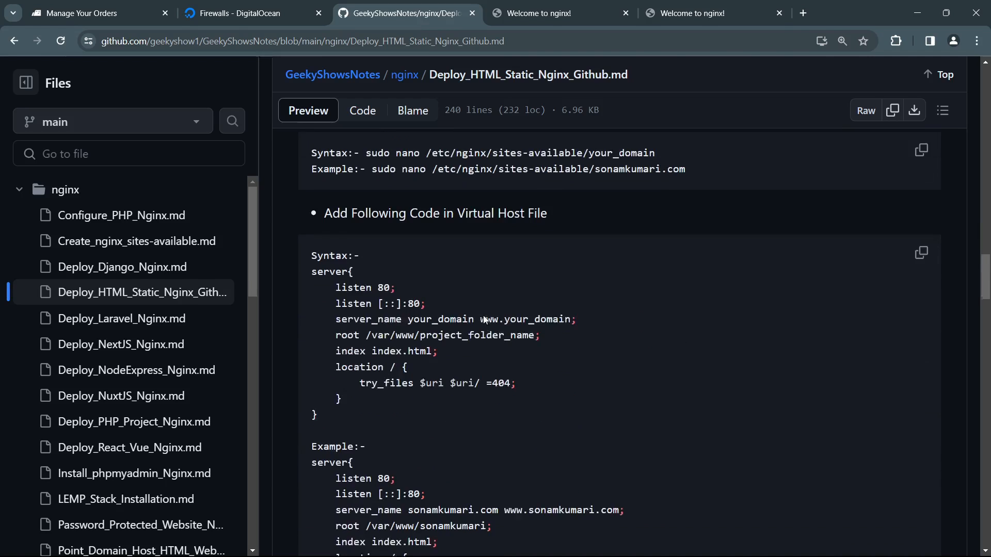
pyautogui.scroll(-15, 484, 319)
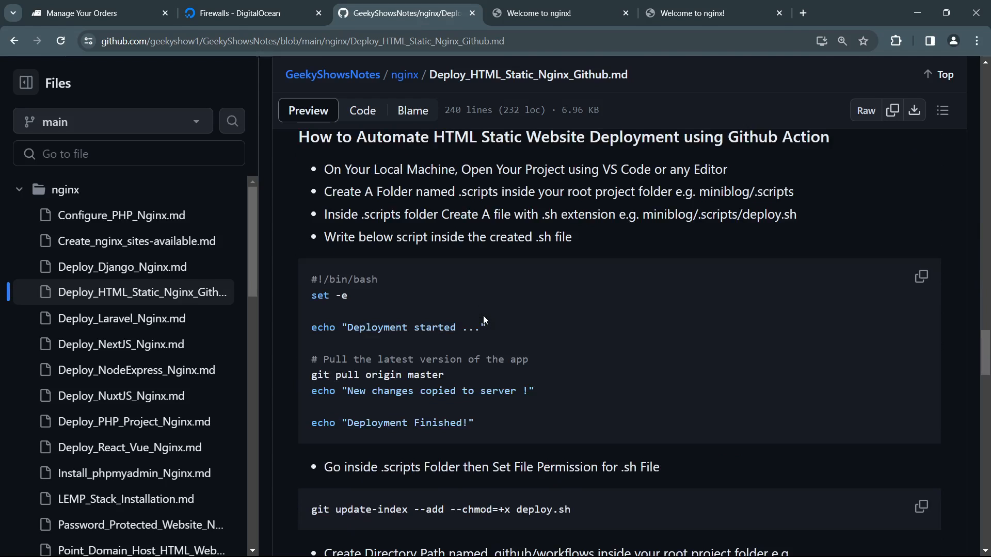
pyautogui.scroll(-15, 484, 320)
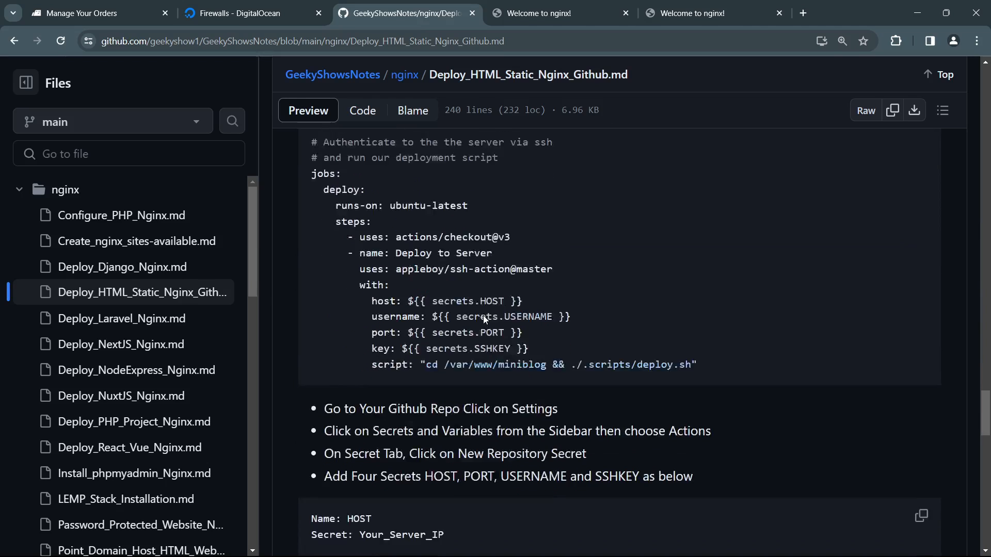
pyautogui.scroll(-3, 465, 435)
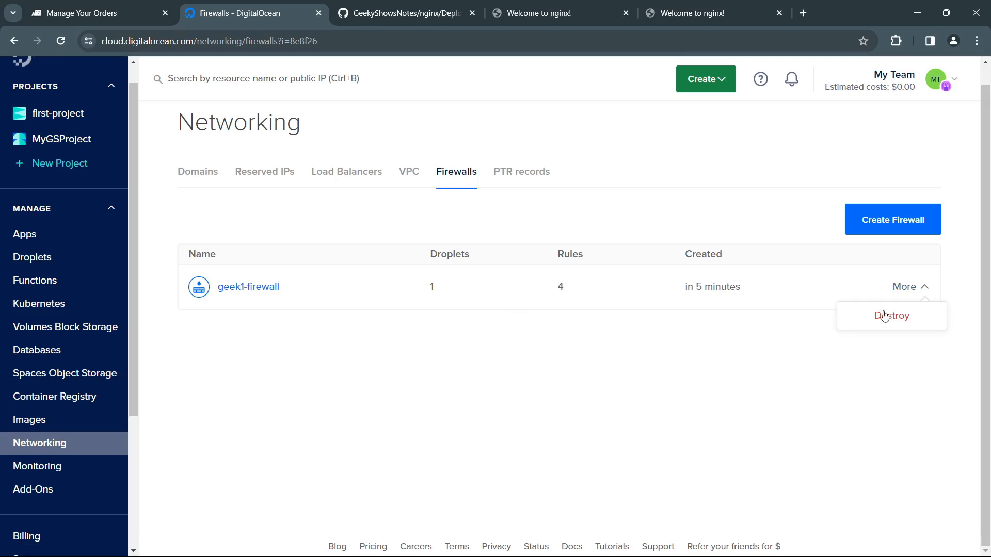
pyautogui.click(658, 354)
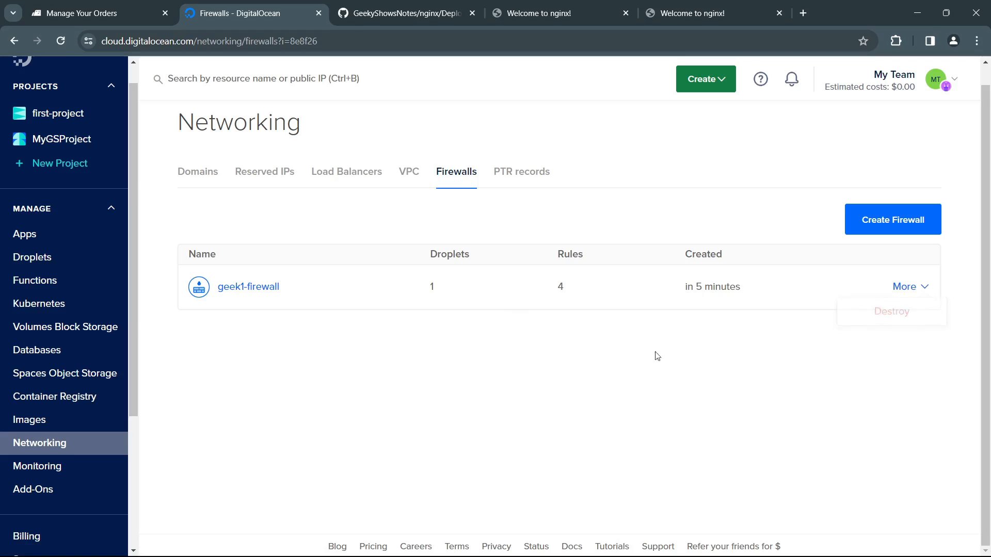
# Step: Open the rules page of geek1-firewall in DigitalOcean
pyautogui.click(916, 287)
pyautogui.moveTo(560, 420); pyautogui.dragTo(255, 322)
pyautogui.click(256, 322)
pyautogui.click(259, 288)
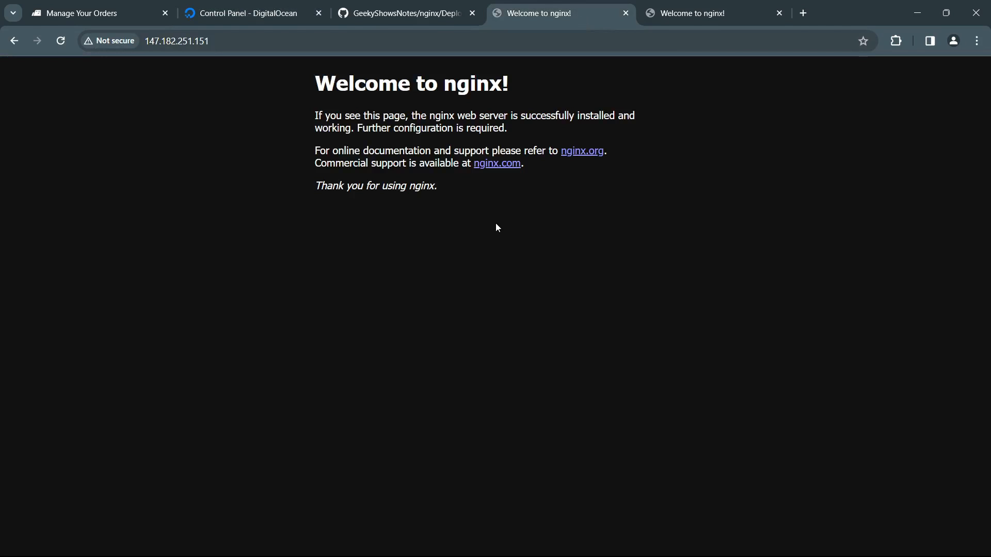
# Step: Reload the server's nginx page to test access through the firewall, and compare it with the firewall's inbound rules
pyautogui.press('F5')
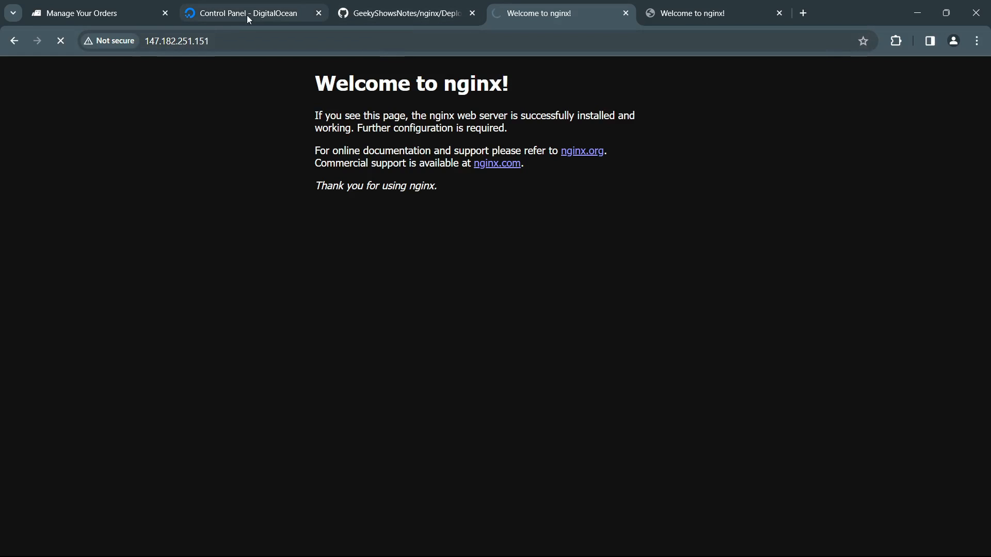
pyautogui.click(231, 18)
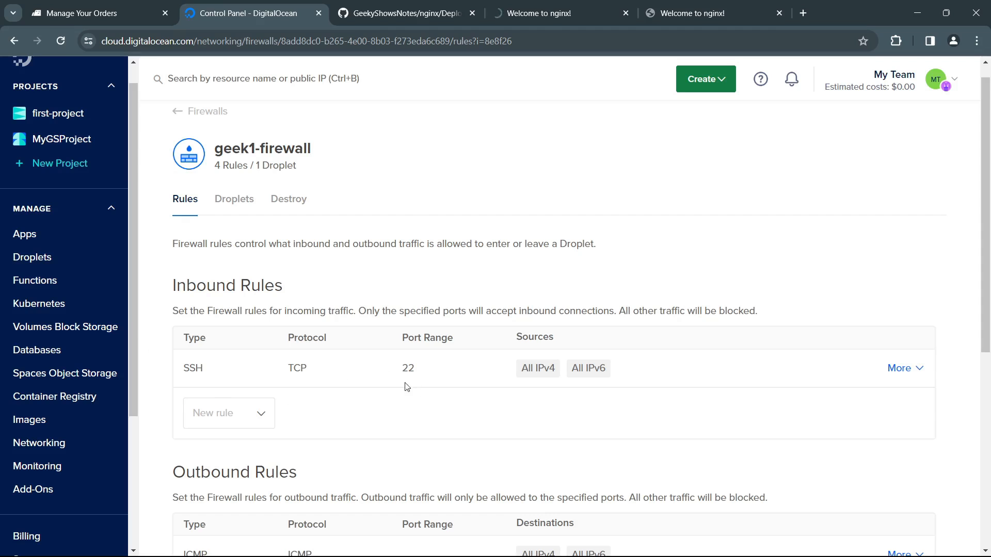
pyautogui.click(530, 16)
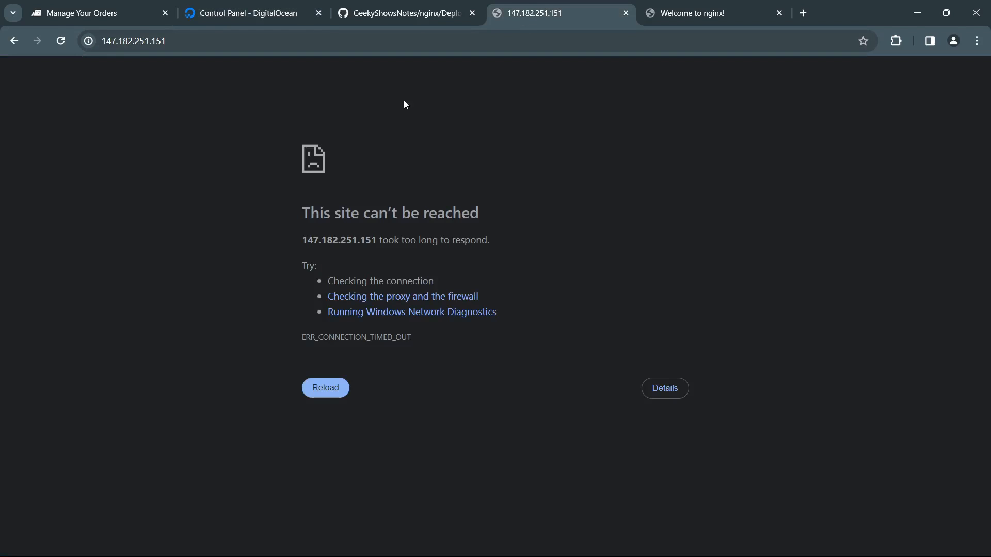
pyautogui.click(340, 43)
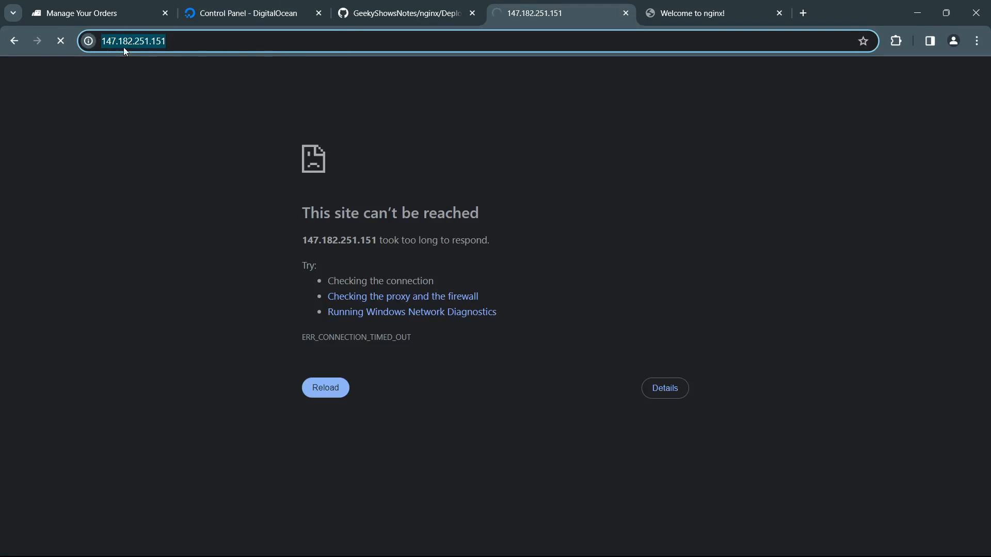
pyautogui.click(252, 14)
pyautogui.scroll(-2, 315, 369)
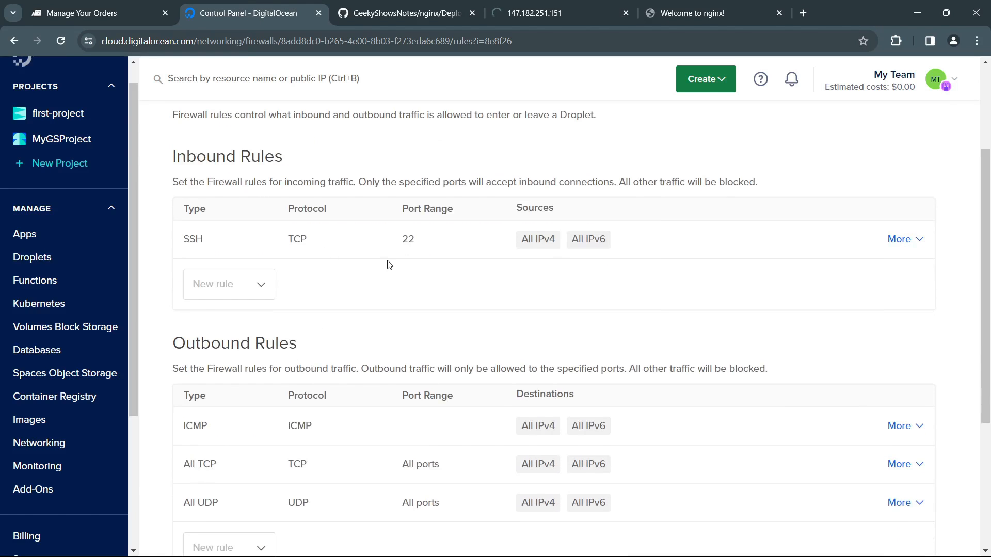
pyautogui.click(584, 10)
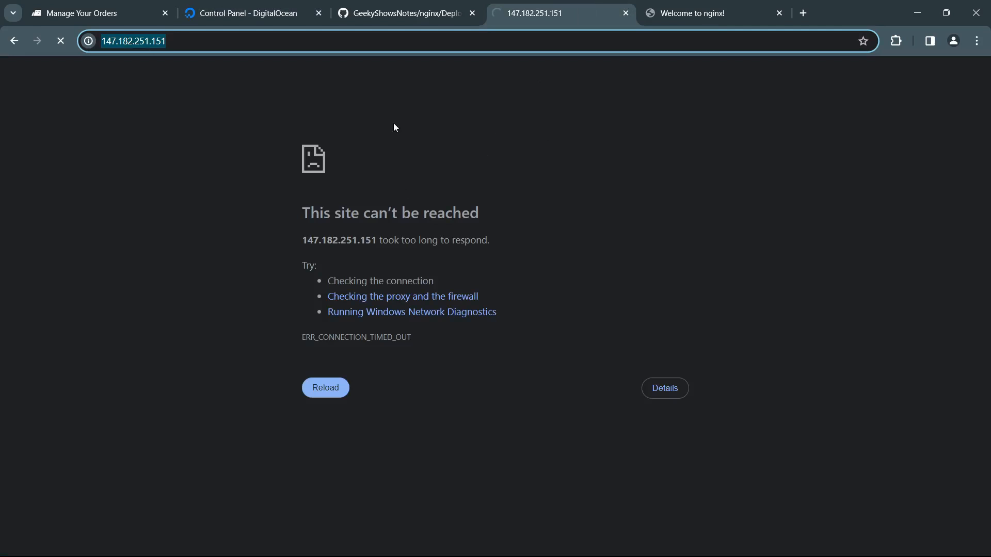
# Step: Add an HTTP inbound rule on port 80 for all IPv4 and IPv6 sources to geek1-firewall, and retest the nginx page
pyautogui.click(243, 15)
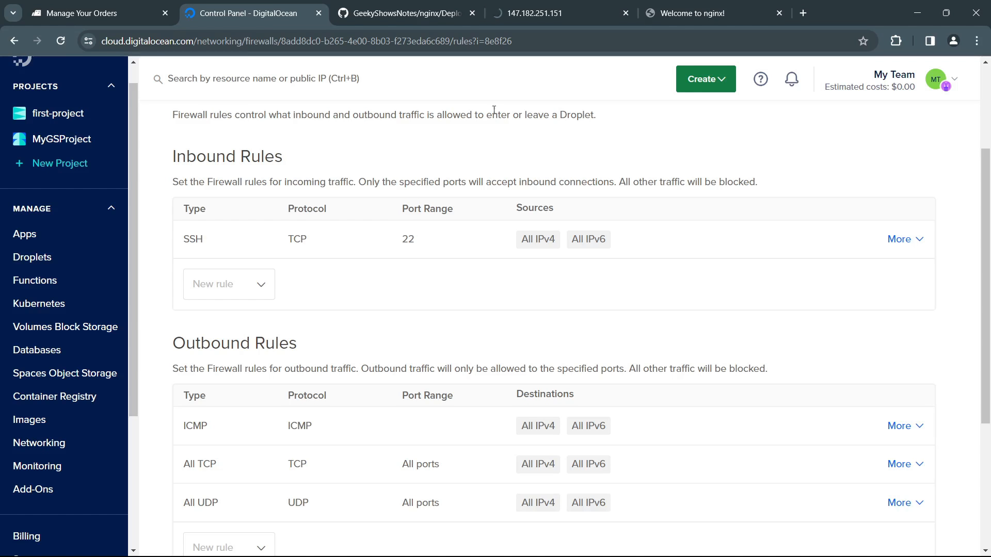
pyautogui.click(253, 285)
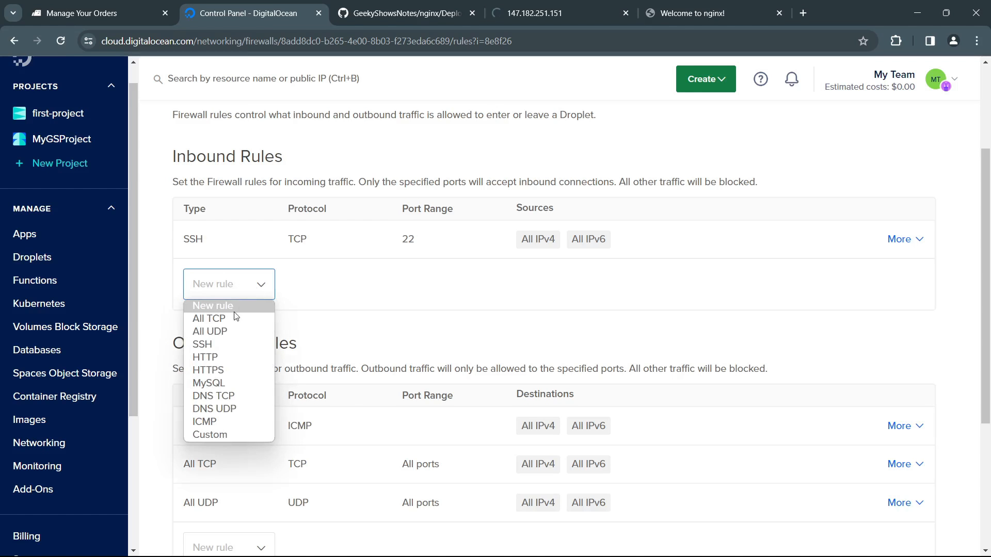
pyautogui.click(242, 353)
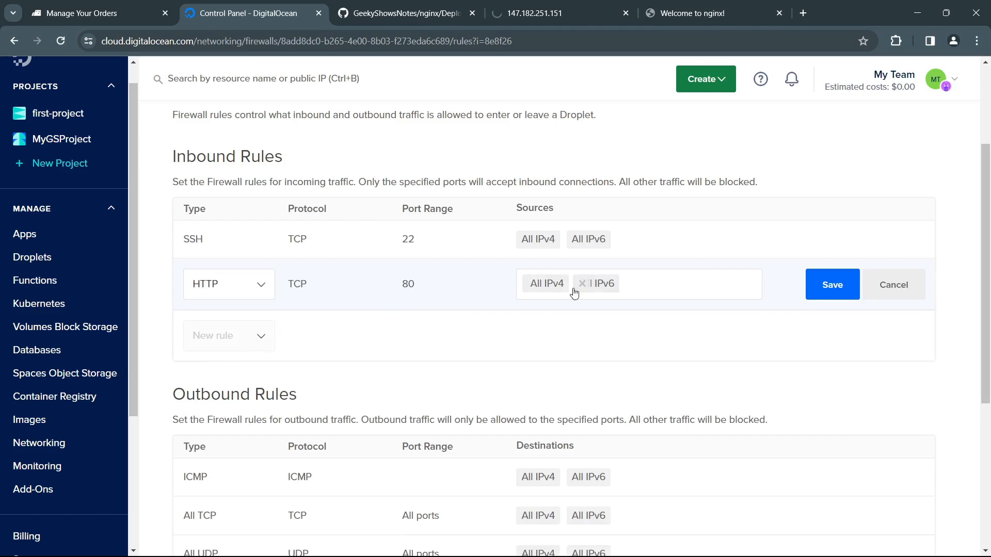
pyautogui.click(808, 300)
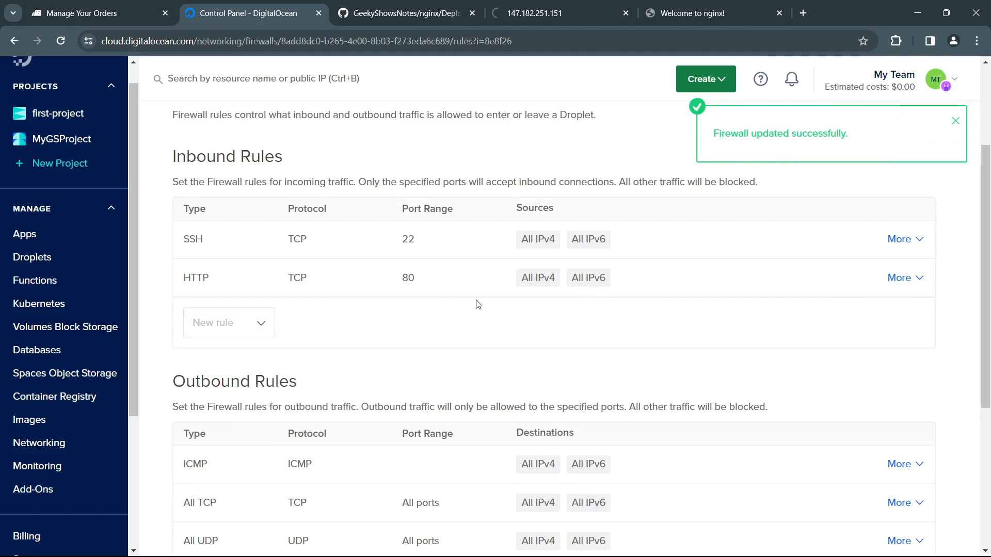
pyautogui.click(535, 18)
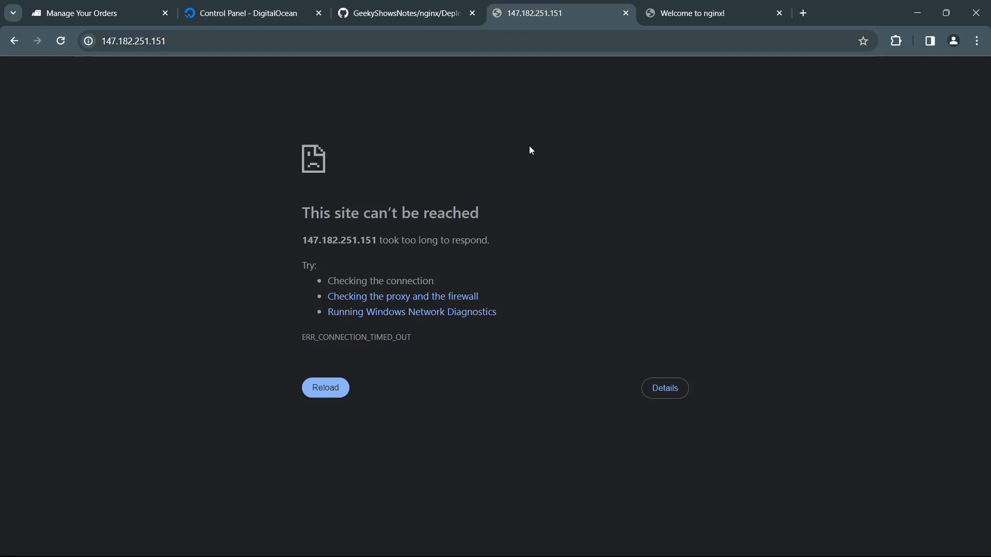
pyautogui.press('F5')
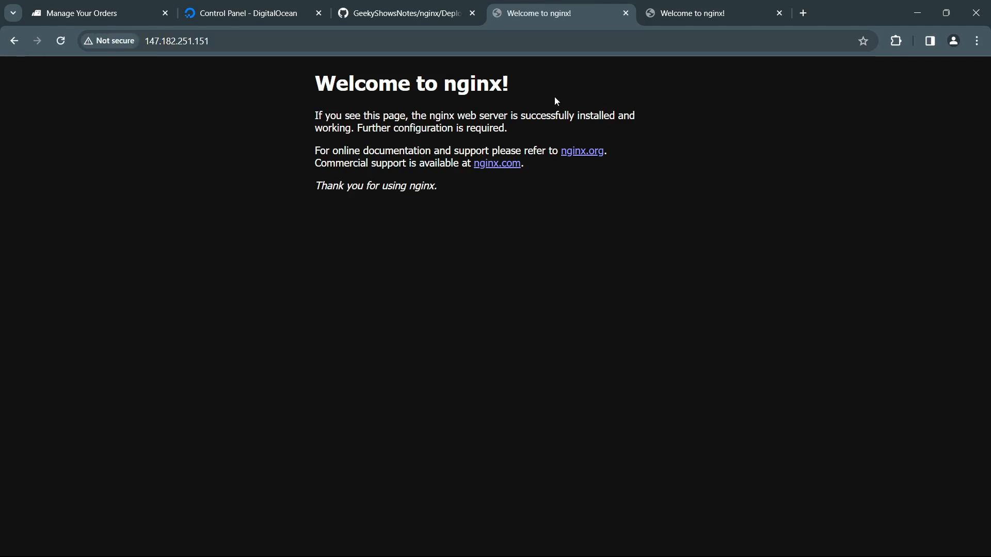
# Step: Add an HTTPS inbound rule on port 443 for all IPv4 and IPv6 sources, and view the types available for further rules
pyautogui.click(246, 16)
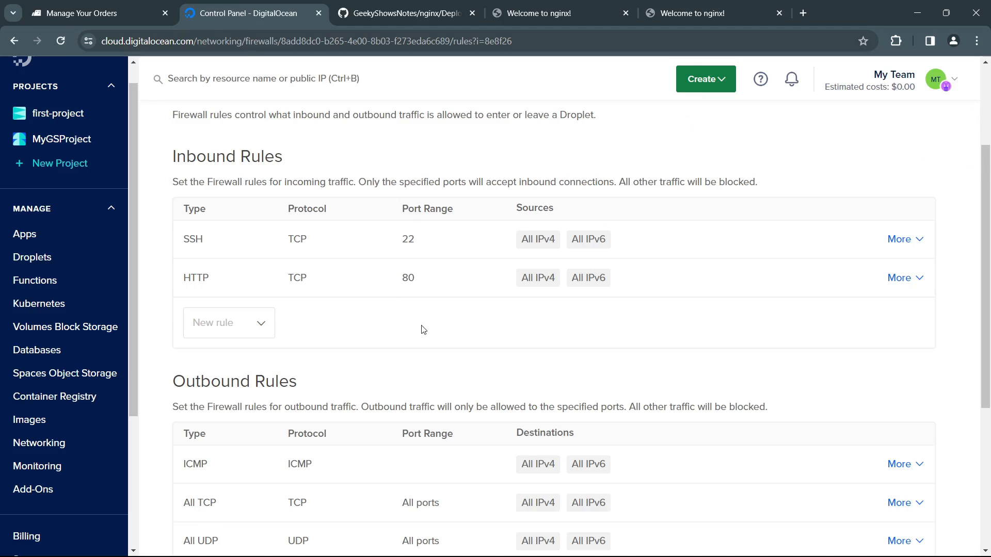
pyautogui.click(260, 324)
pyautogui.click(228, 407)
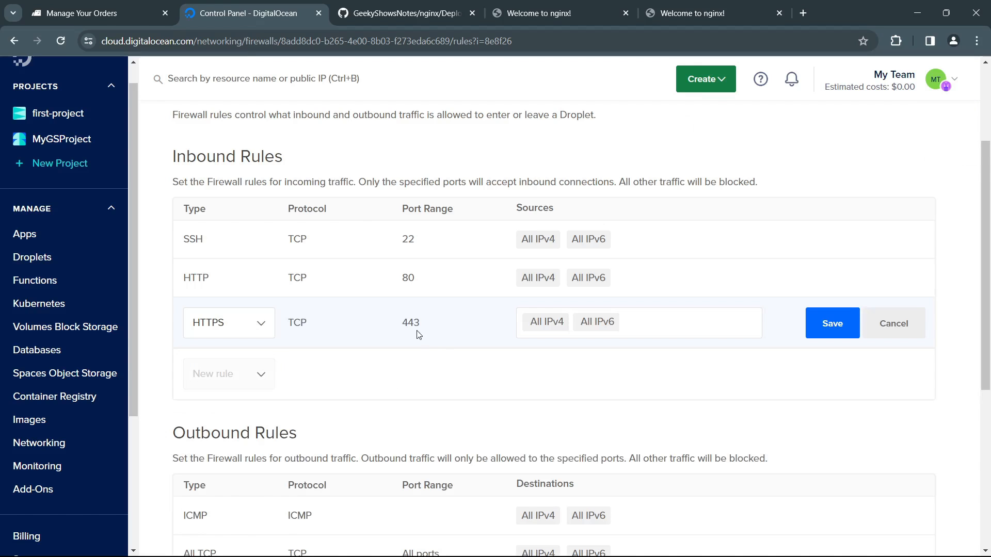
pyautogui.click(835, 330)
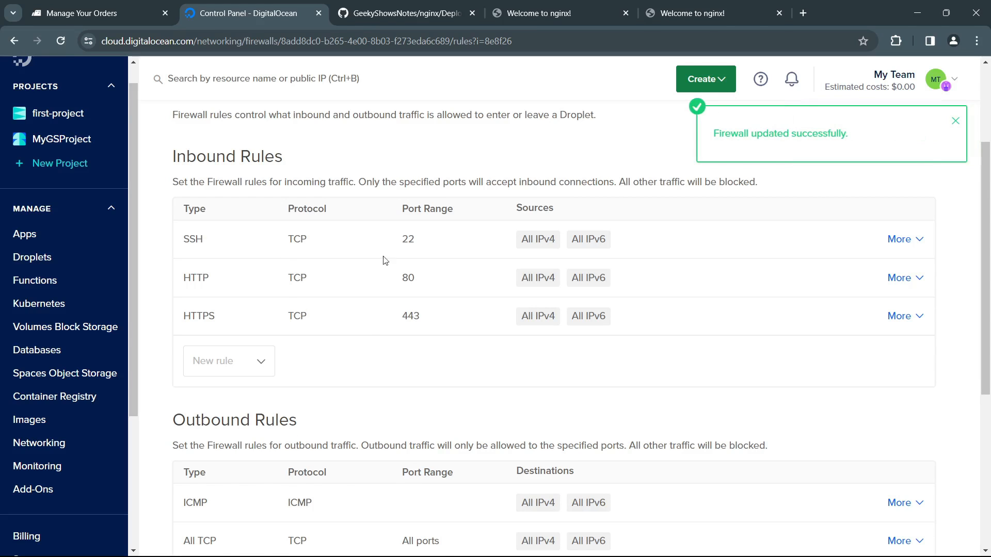
pyautogui.click(260, 361)
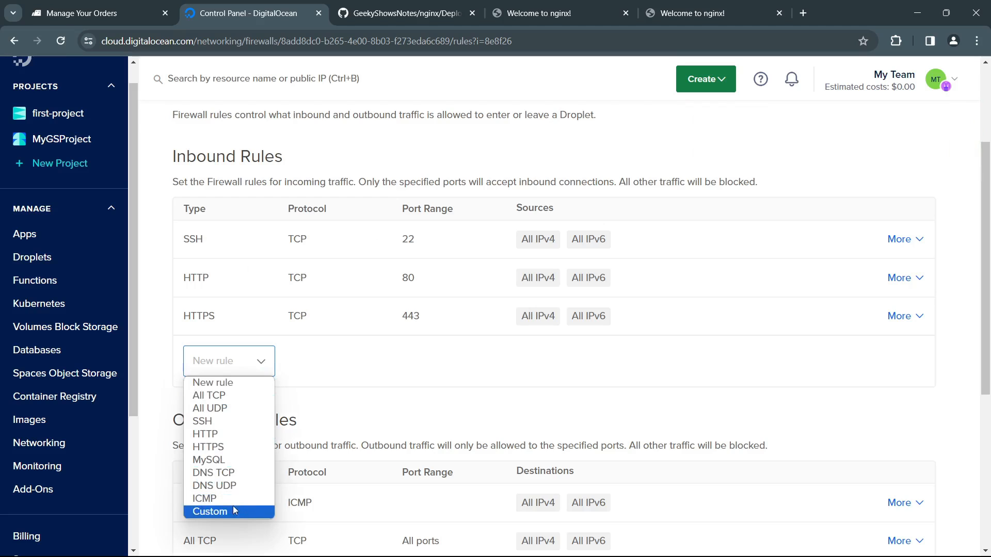
pyautogui.click(467, 388)
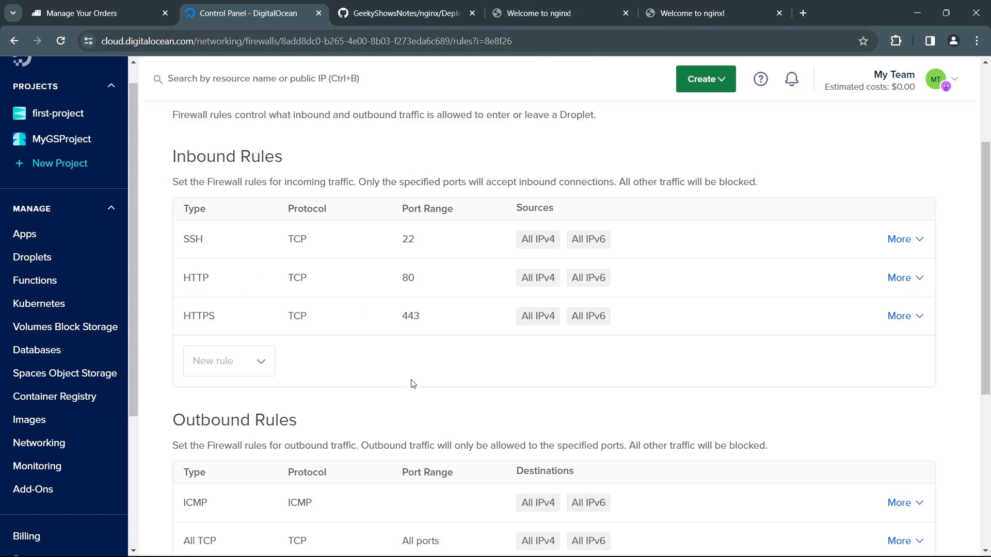
# Step: Examine the inbound and outbound rules of geek1-firewall
pyautogui.scroll(-5, 413, 382)
pyautogui.scroll(1, 361, 262)
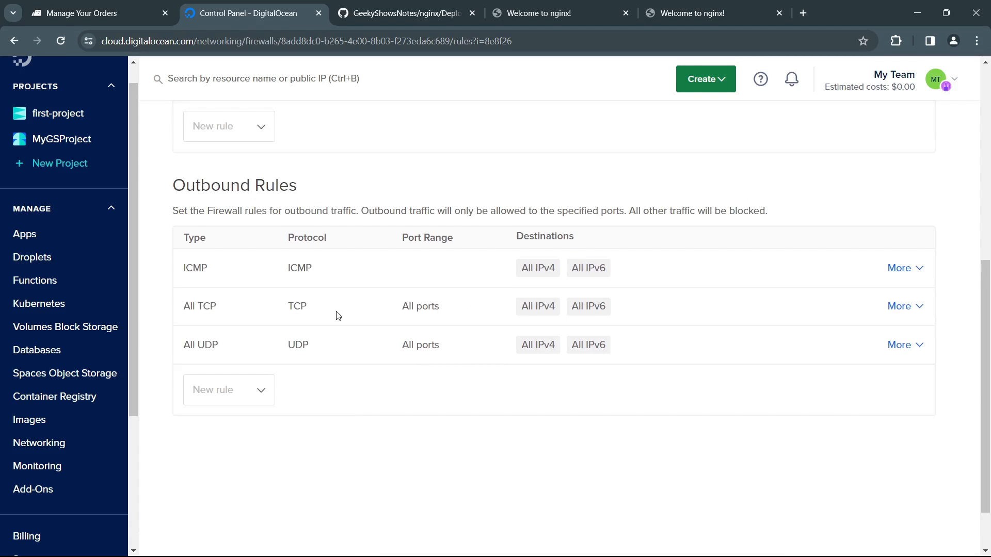
pyautogui.scroll(2, 338, 315)
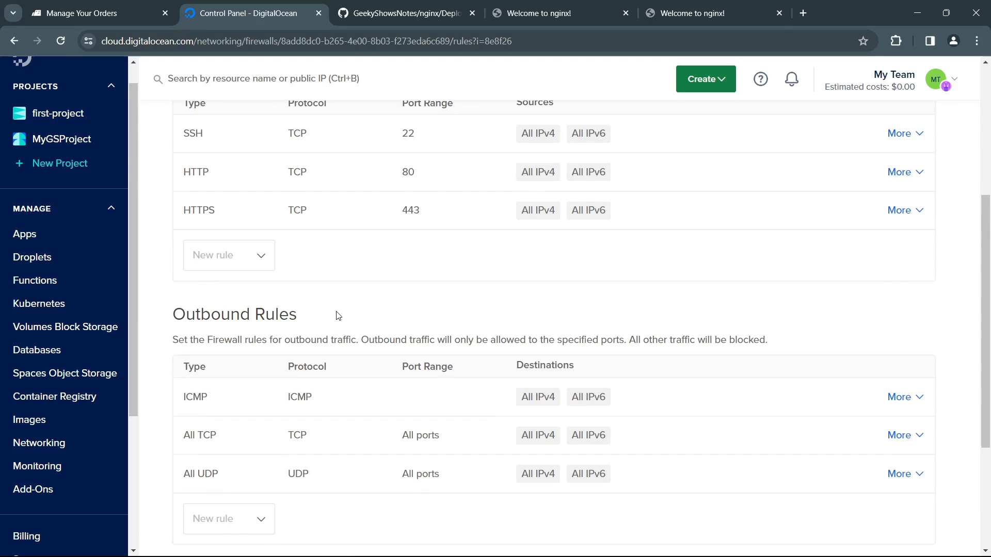
pyautogui.scroll(1, 338, 315)
pyautogui.scroll(-3, 348, 356)
pyautogui.scroll(5, 342, 354)
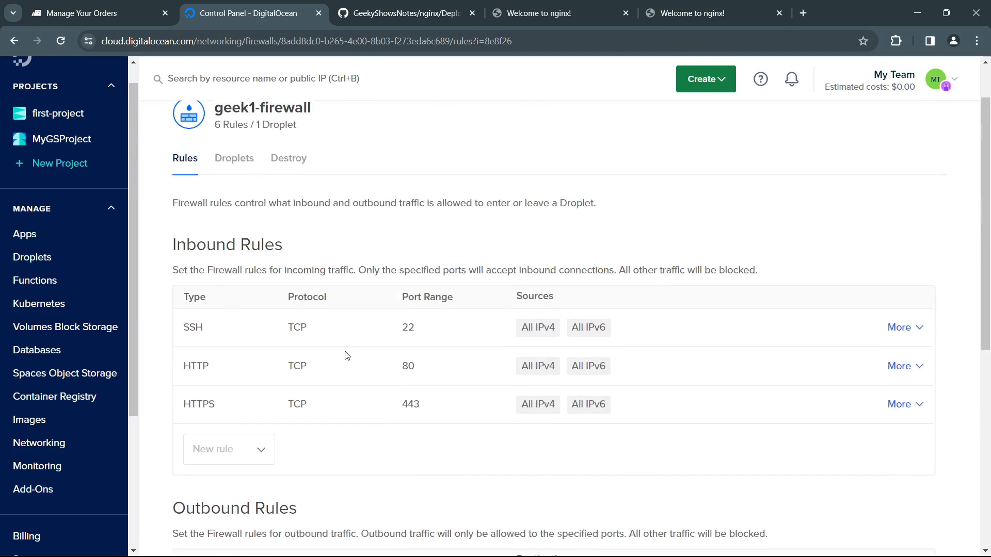
pyautogui.scroll(-1, 367, 381)
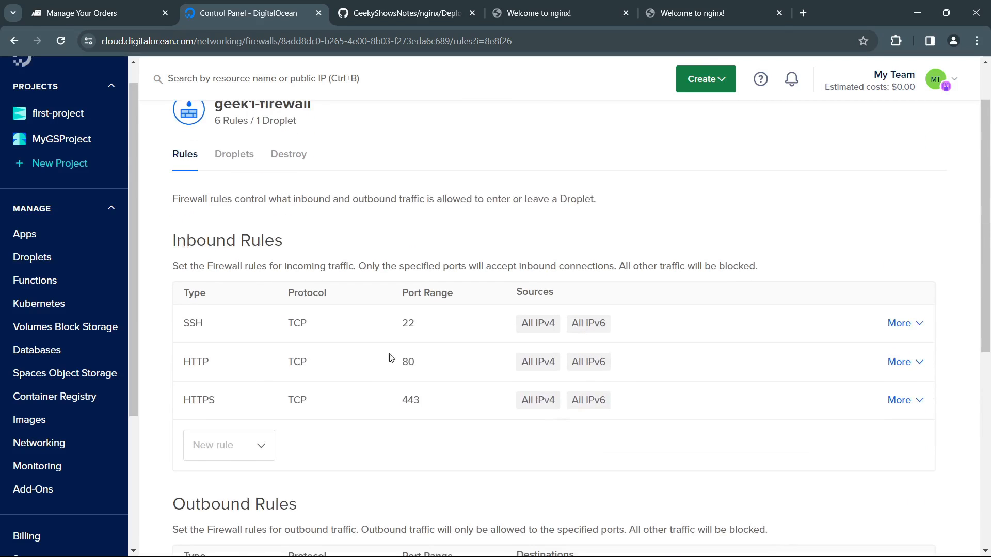
pyautogui.scroll(1, 383, 338)
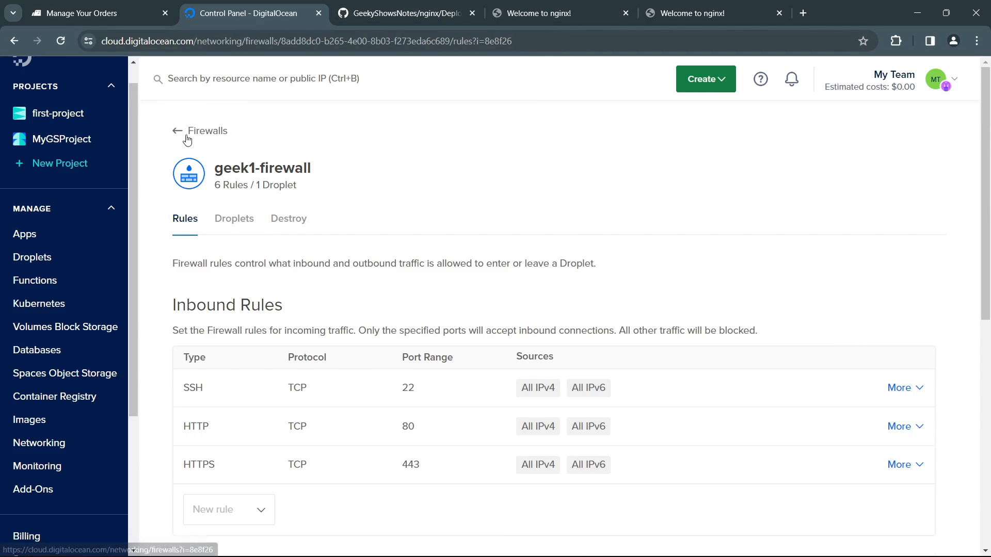
# Step: View the firewall's Destroy page, and remove the geek1 droplet from geek1-firewall
pyautogui.click(236, 218)
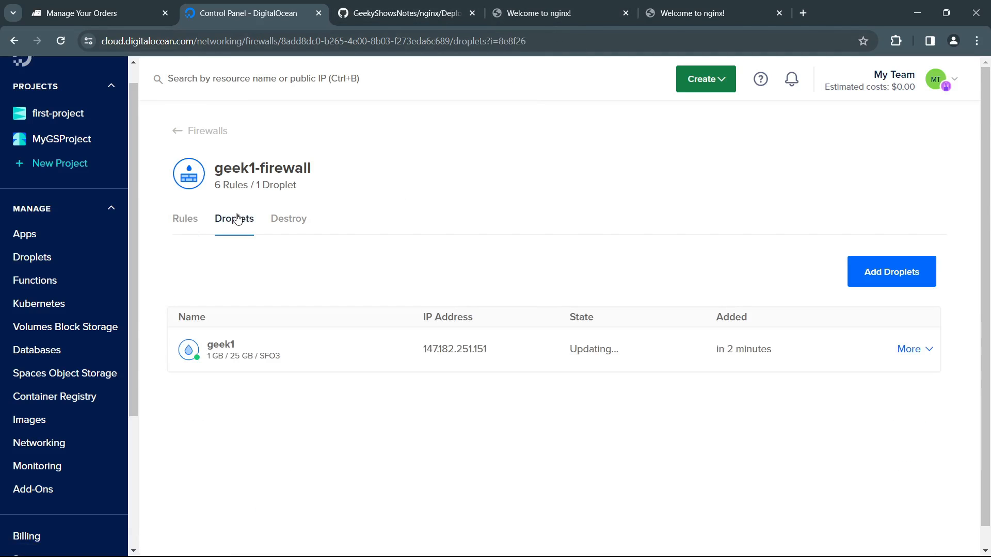
pyautogui.click(289, 218)
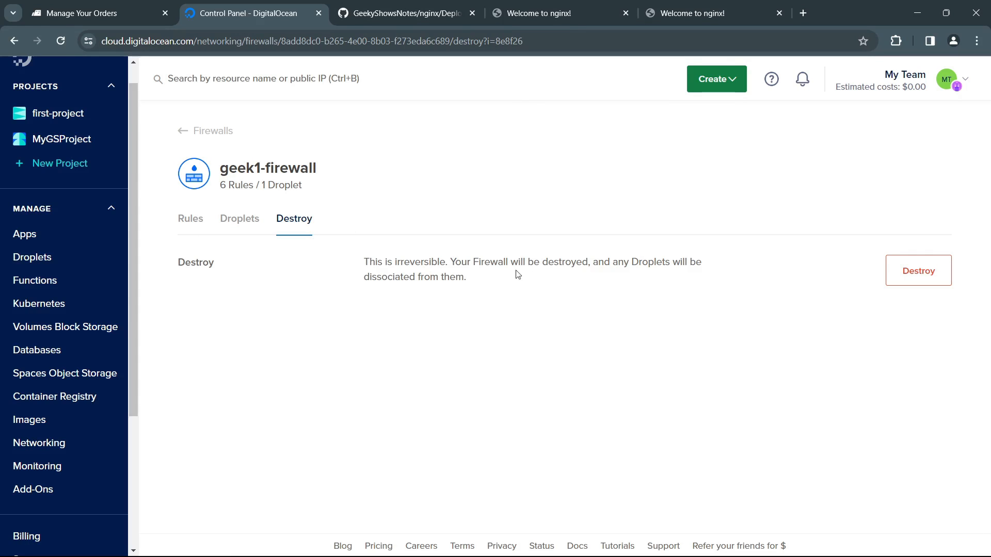
pyautogui.click(247, 224)
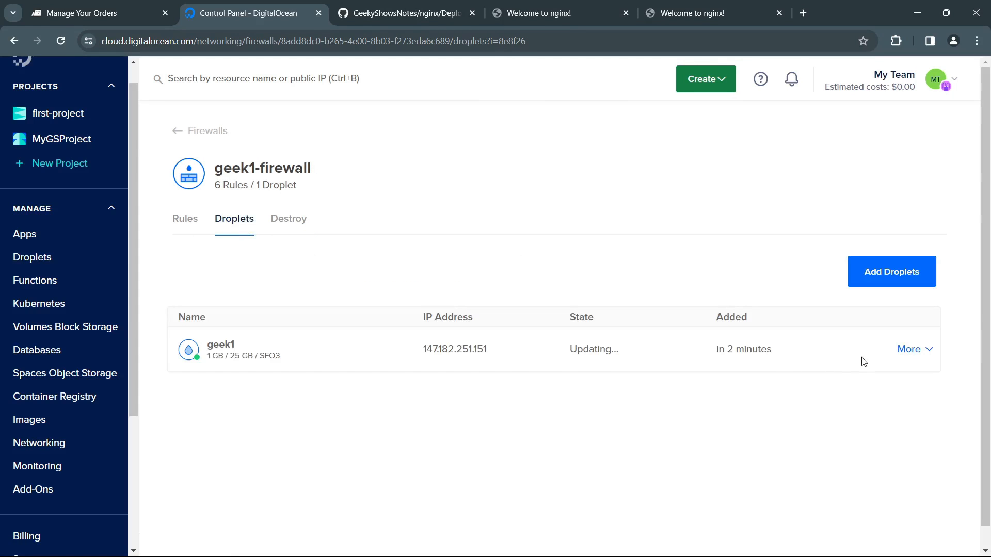
pyautogui.click(934, 353)
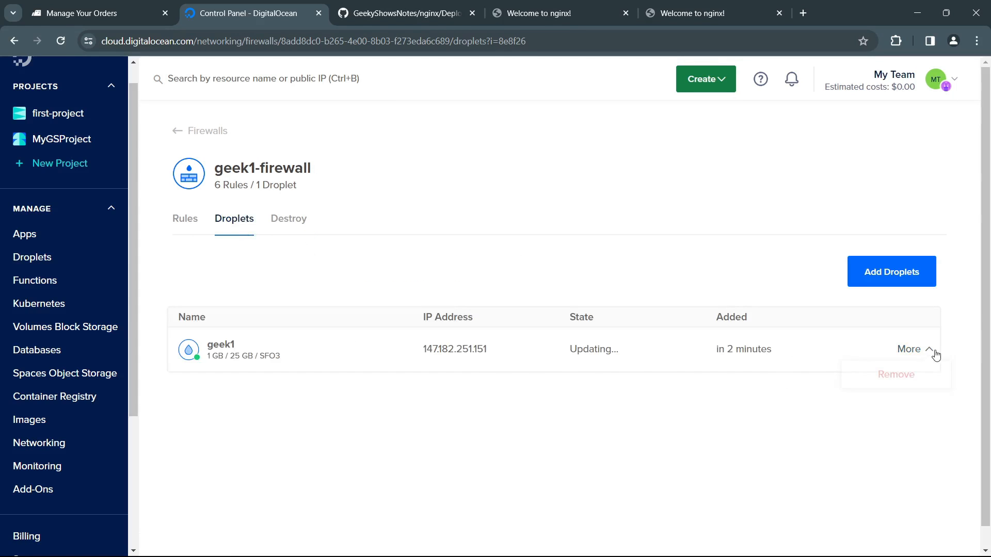
pyautogui.click(896, 378)
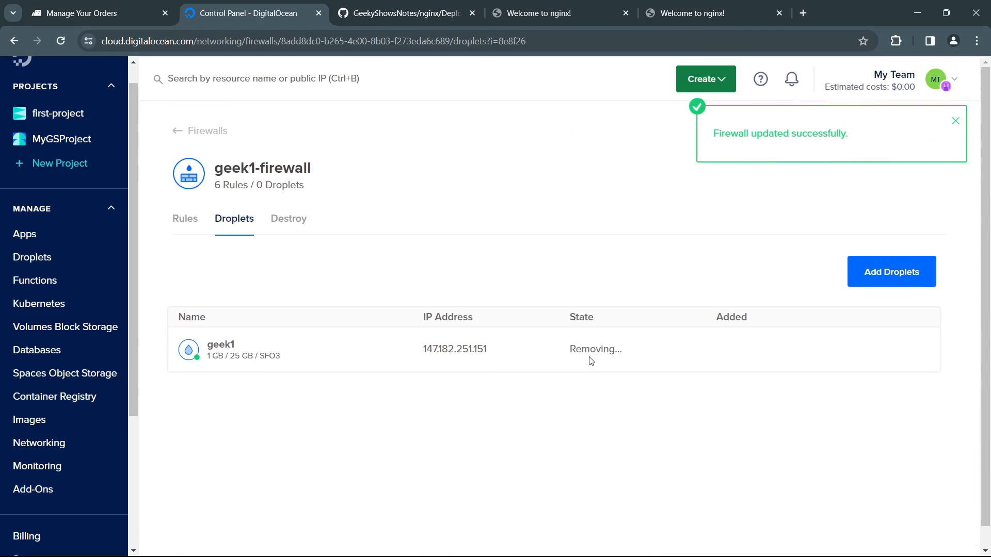
pyautogui.click(246, 227)
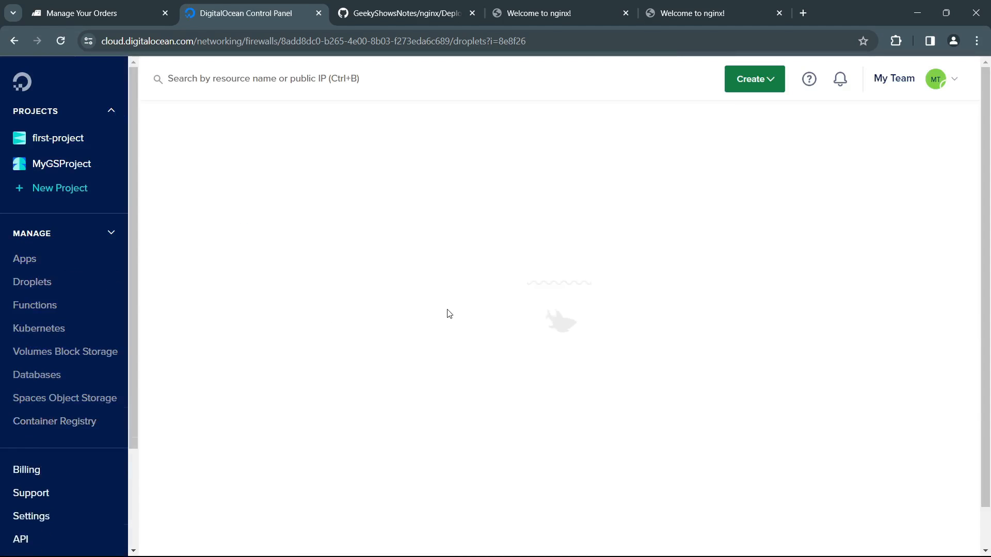
# Step: Review the rules of geek1-firewall and the actions available for its HTTP inbound rule
pyautogui.click(190, 231)
pyautogui.scroll(-2, 457, 434)
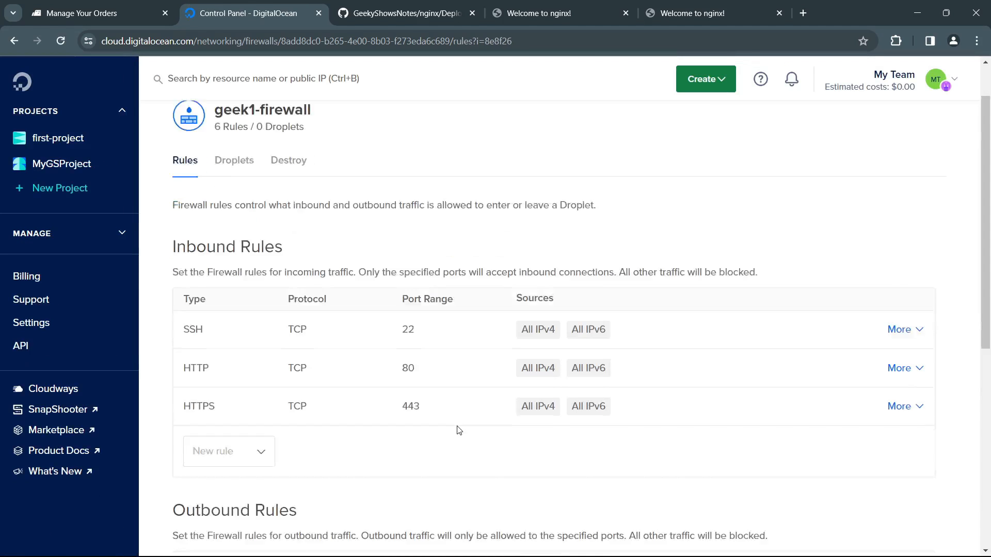
pyautogui.click(919, 298)
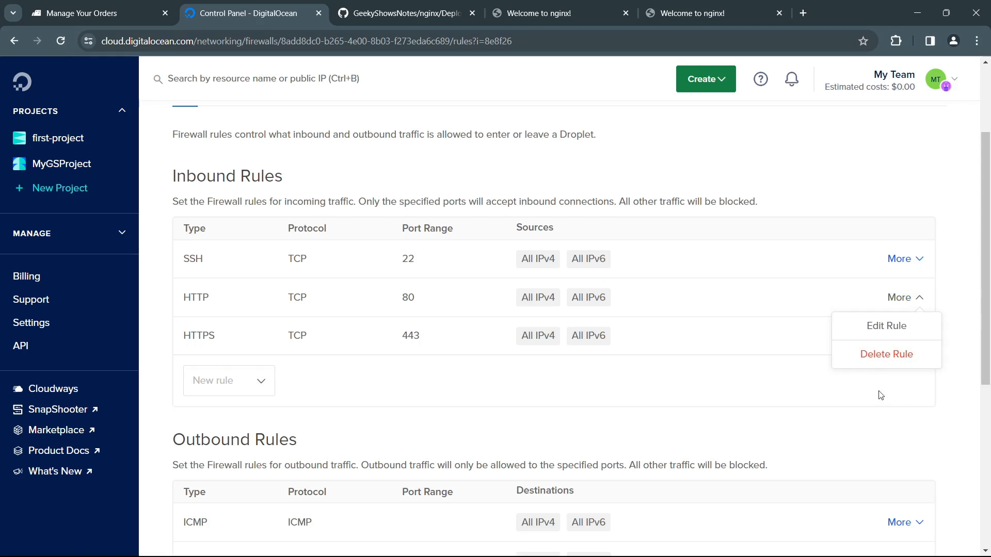
pyautogui.click(797, 420)
pyautogui.click(562, 13)
pyautogui.click(248, 13)
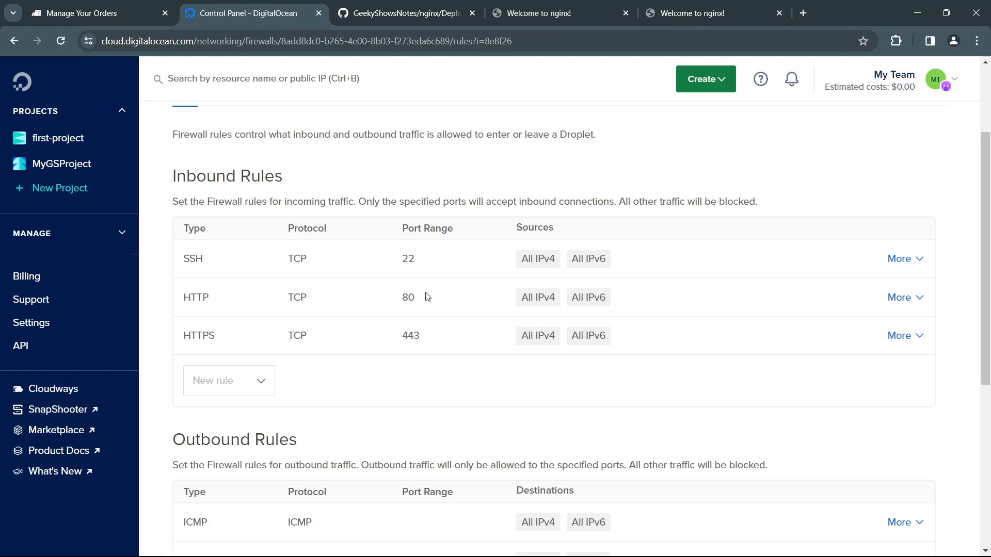
pyautogui.scroll(-5, 451, 385)
pyautogui.scroll(8, 451, 385)
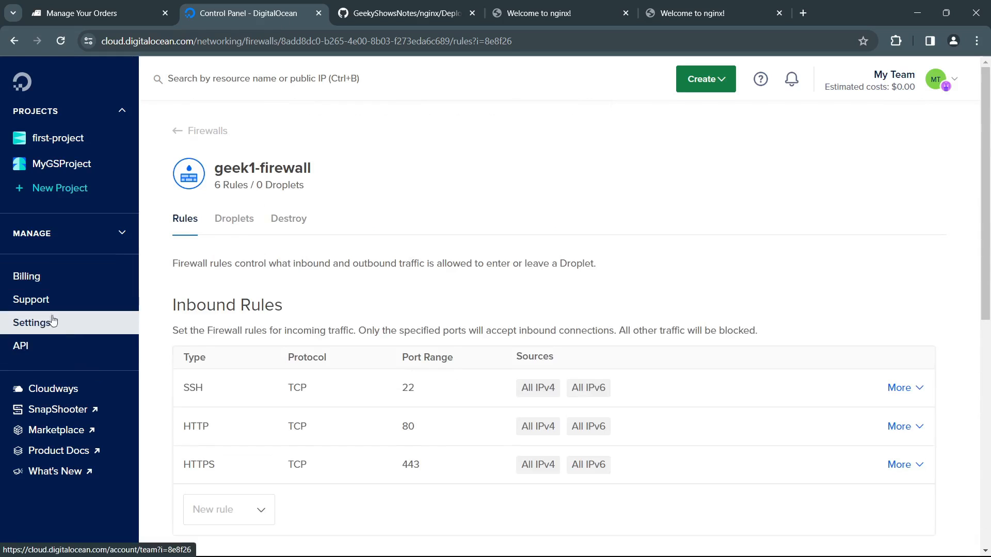
# Step: Destroy geek1-firewall from the list of networking firewalls and confirm the deletion
pyautogui.click(121, 237)
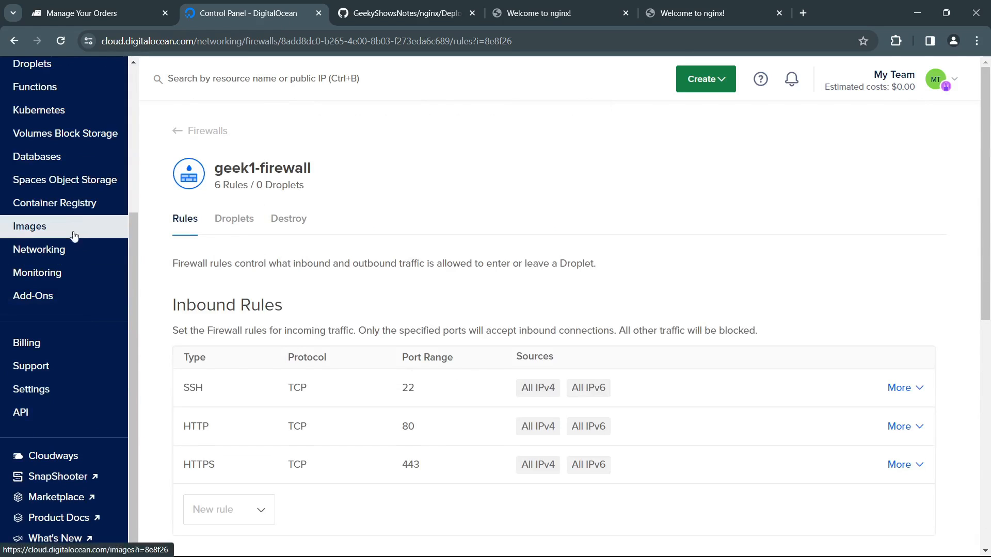
pyautogui.click(62, 249)
pyautogui.click(454, 195)
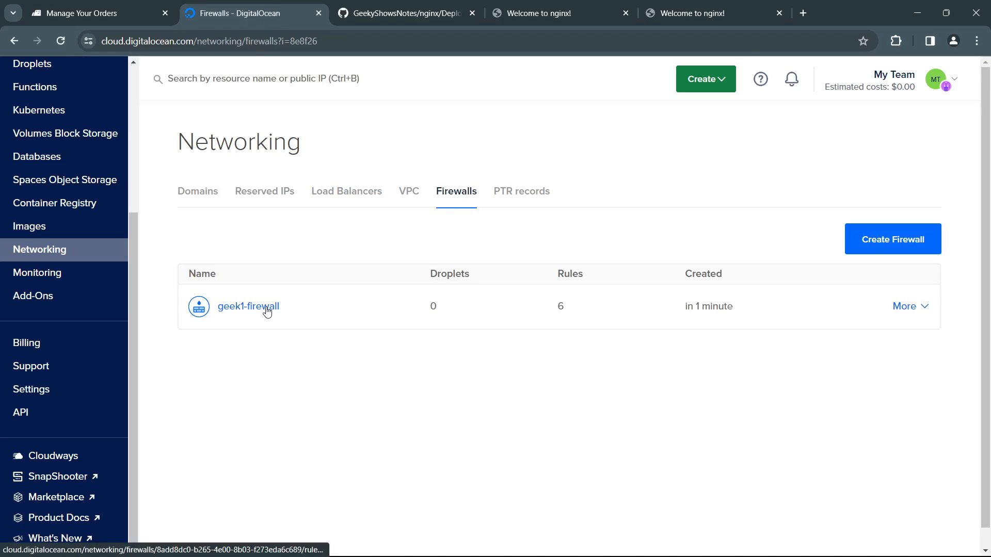
pyautogui.click(922, 310)
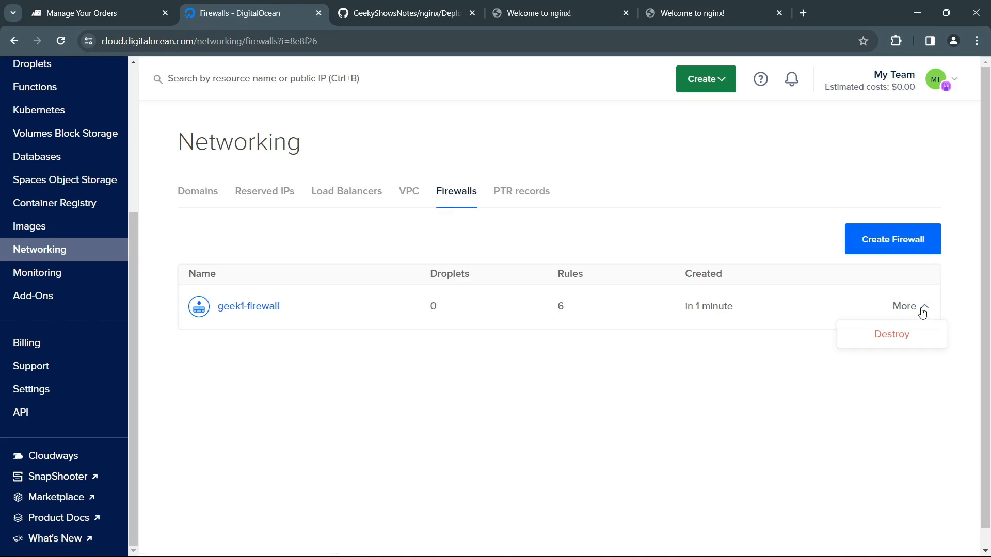
pyautogui.click(739, 360)
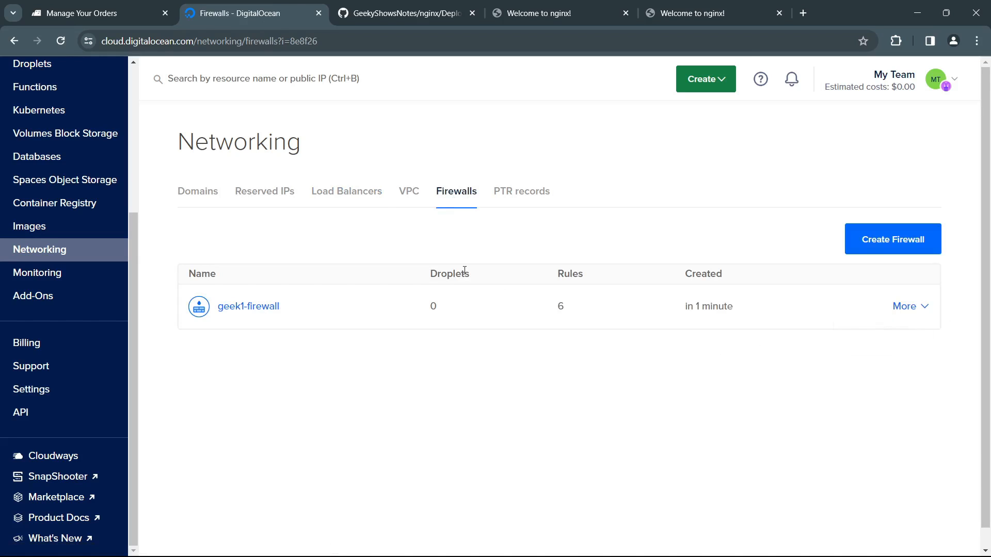
pyautogui.click(928, 312)
pyautogui.click(907, 337)
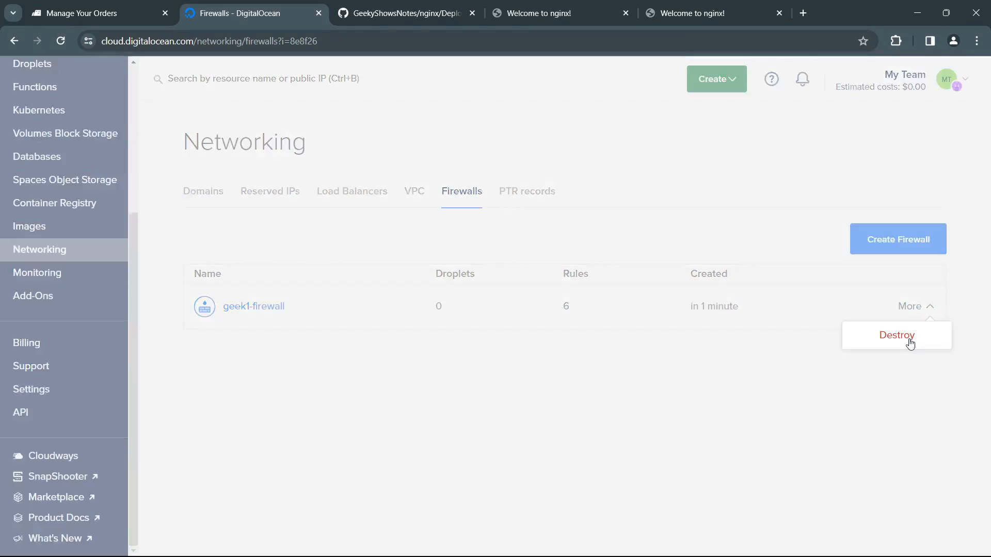
pyautogui.click(558, 301)
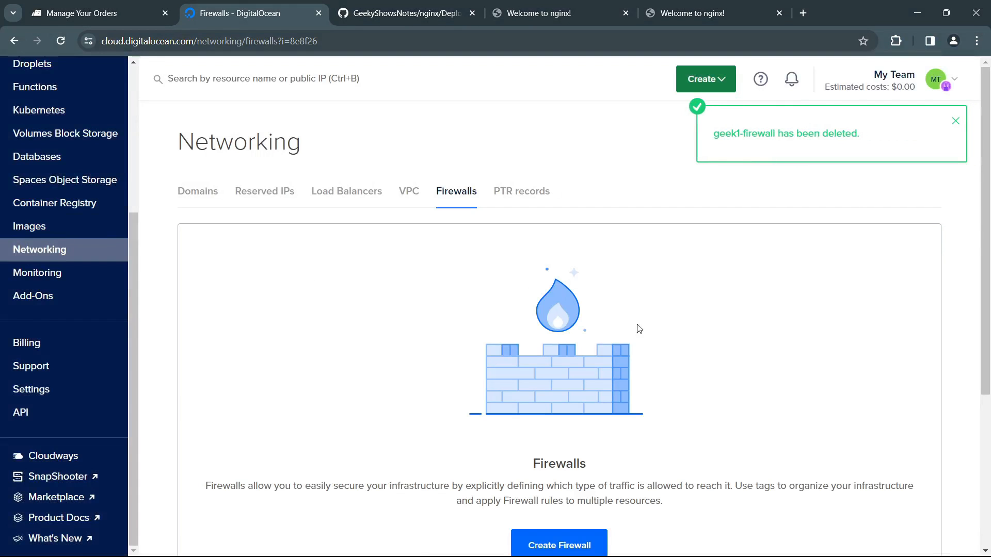
# Step: Look over the Firewalls page and open the resources of MyGSProject
pyautogui.scroll(-3, 480, 361)
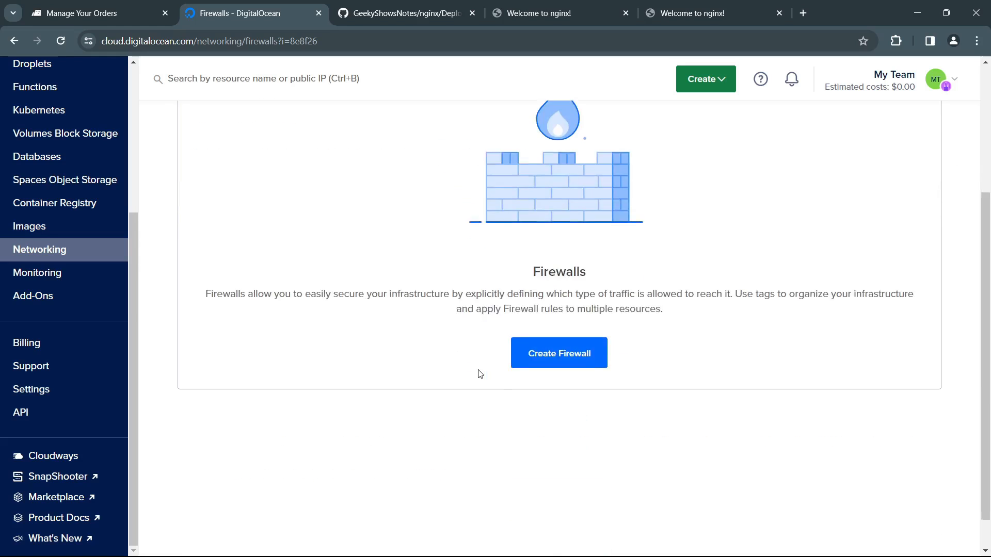
pyautogui.scroll(3, 480, 374)
pyautogui.scroll(5, 41, 207)
pyautogui.click(62, 163)
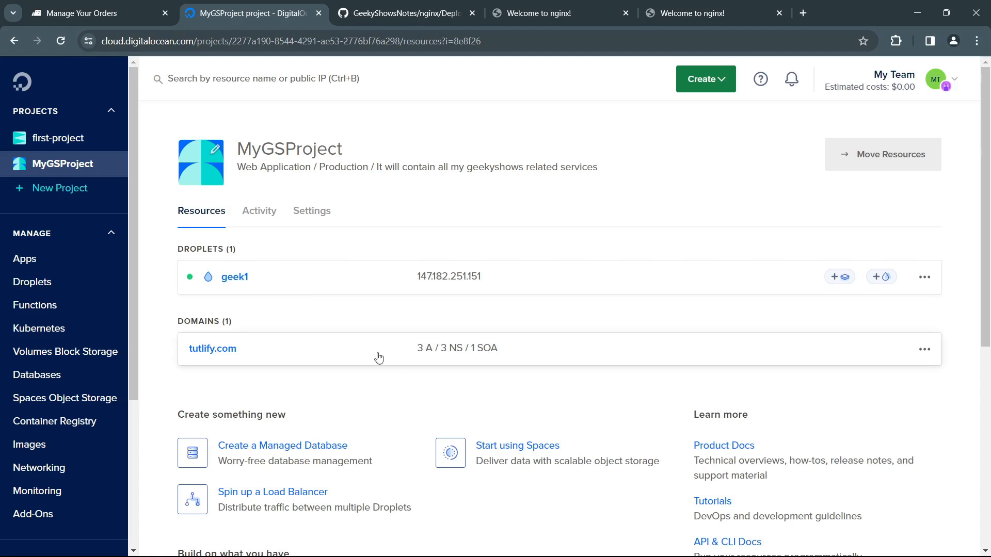
# Step: Examine the Load Balancers, Firewalls and Domains sections of Networking
pyautogui.click(39, 467)
pyautogui.click(356, 192)
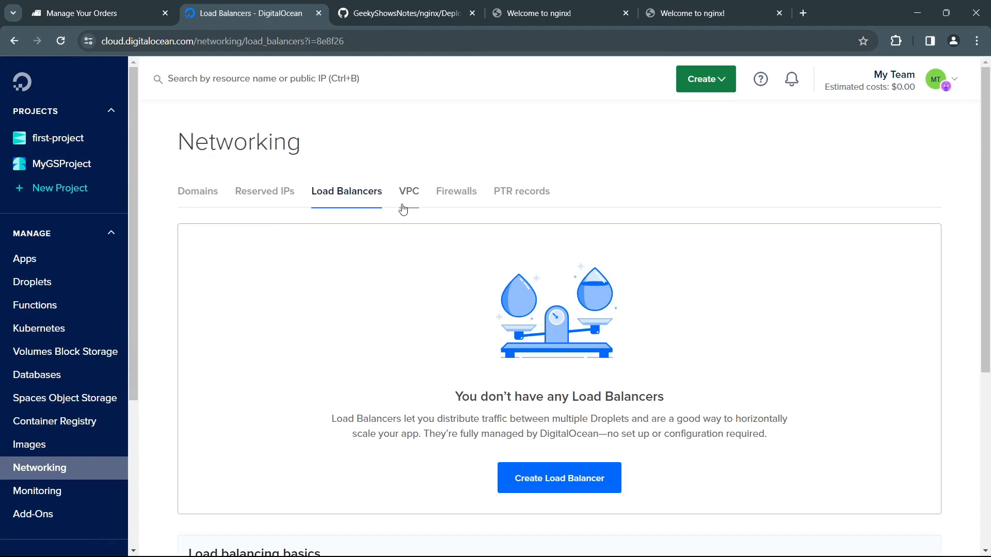
pyautogui.click(442, 192)
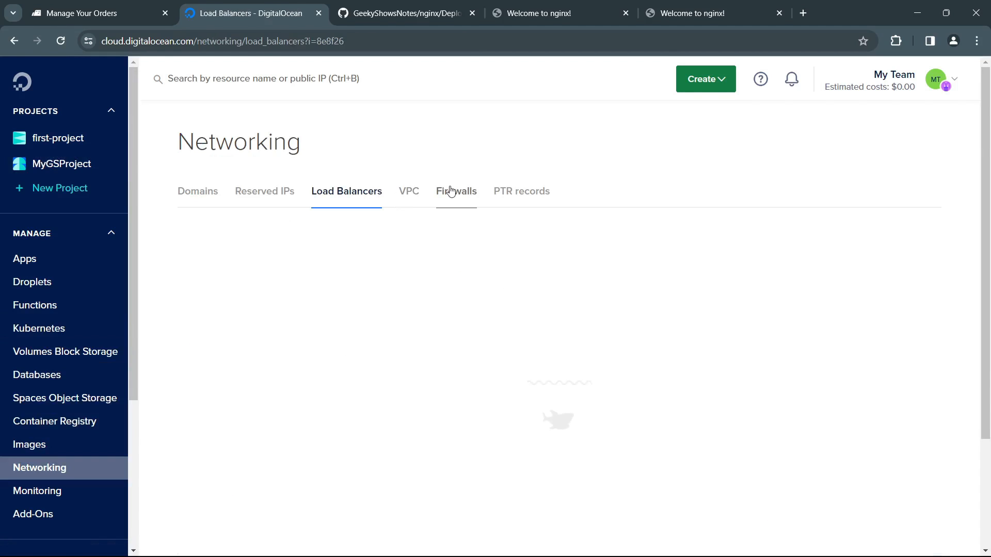
pyautogui.click(353, 196)
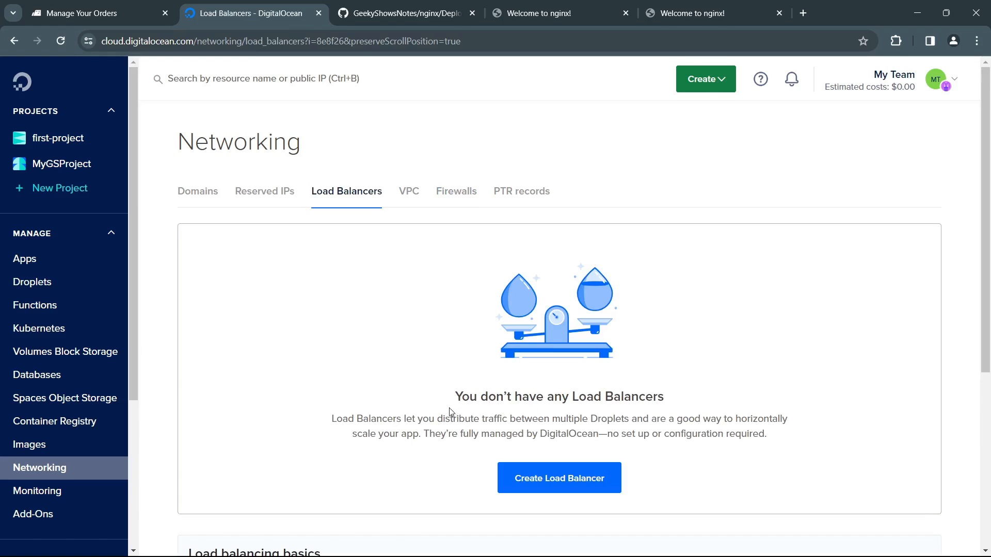
pyautogui.moveTo(450, 417); pyautogui.dragTo(550, 434)
pyautogui.click(209, 198)
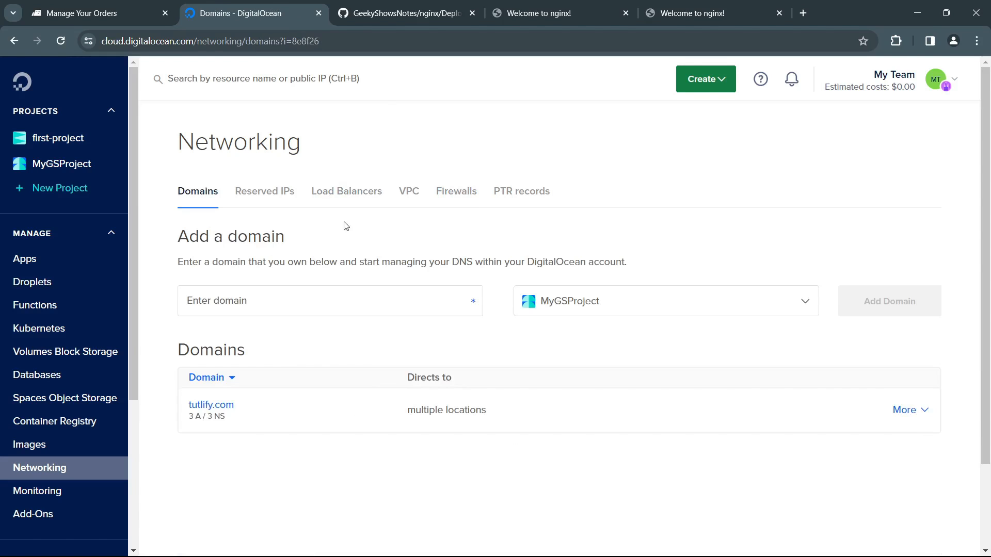
pyautogui.click(341, 199)
pyautogui.click(461, 193)
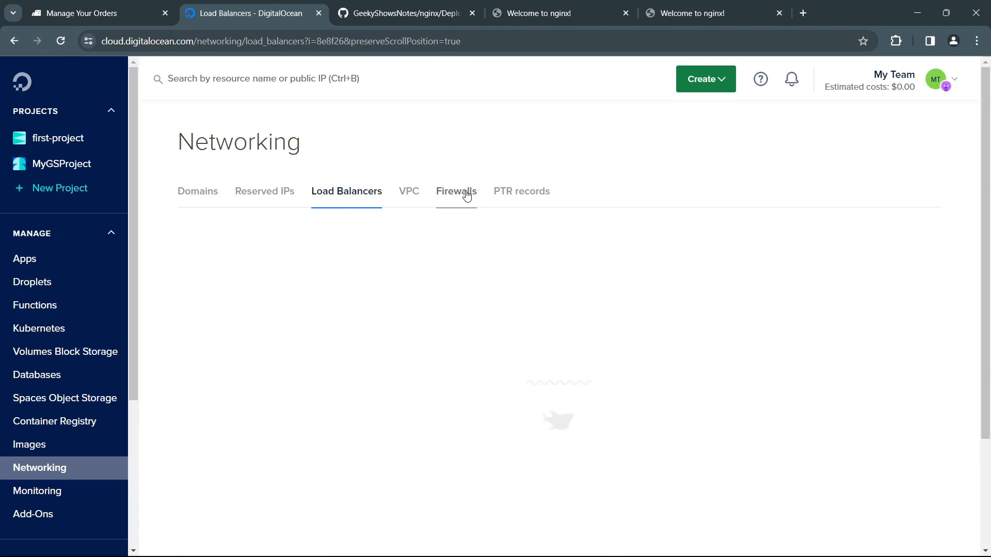
# Step: View the VPC networks, and review the region, private IP range, name and description options for creating a new VPC network
pyautogui.click(409, 193)
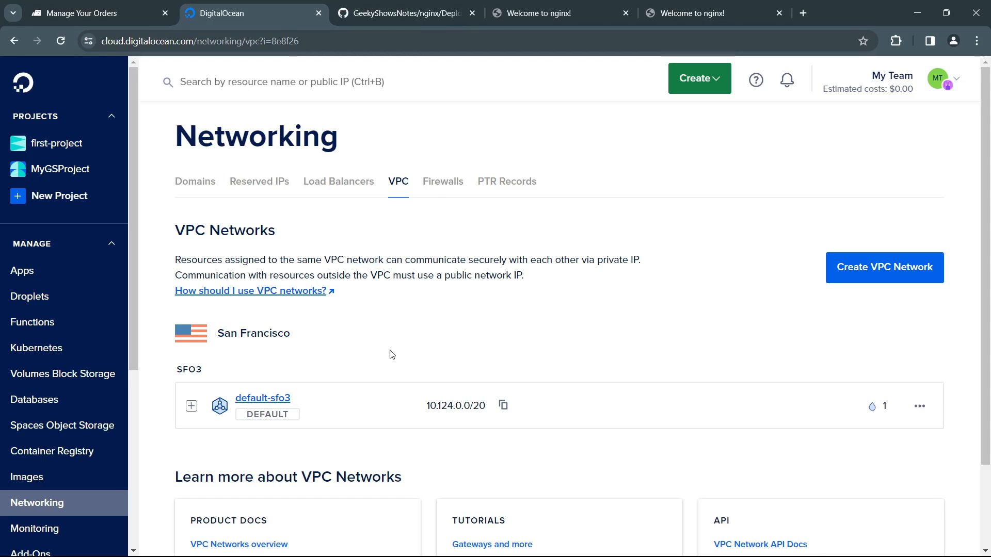
pyautogui.scroll(-2, 392, 355)
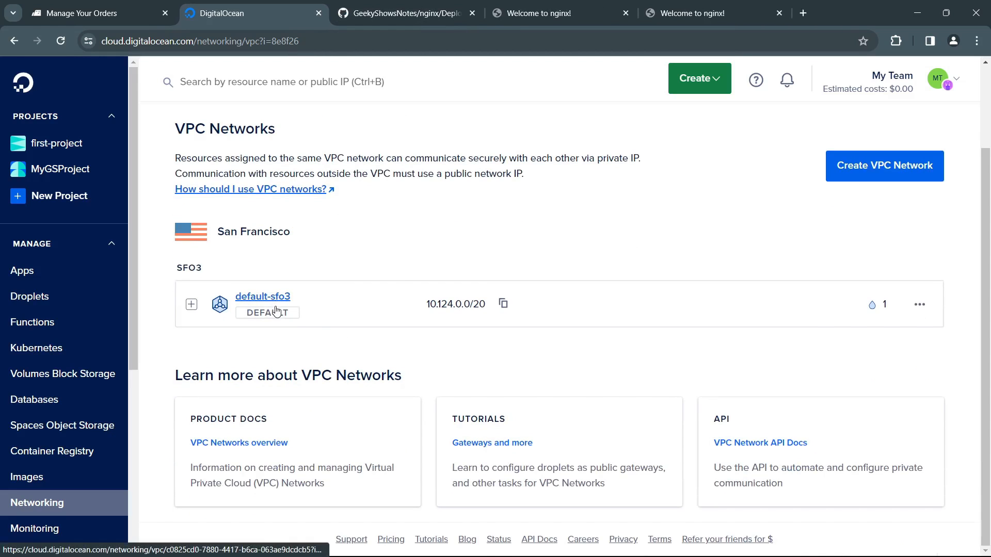
pyautogui.click(831, 173)
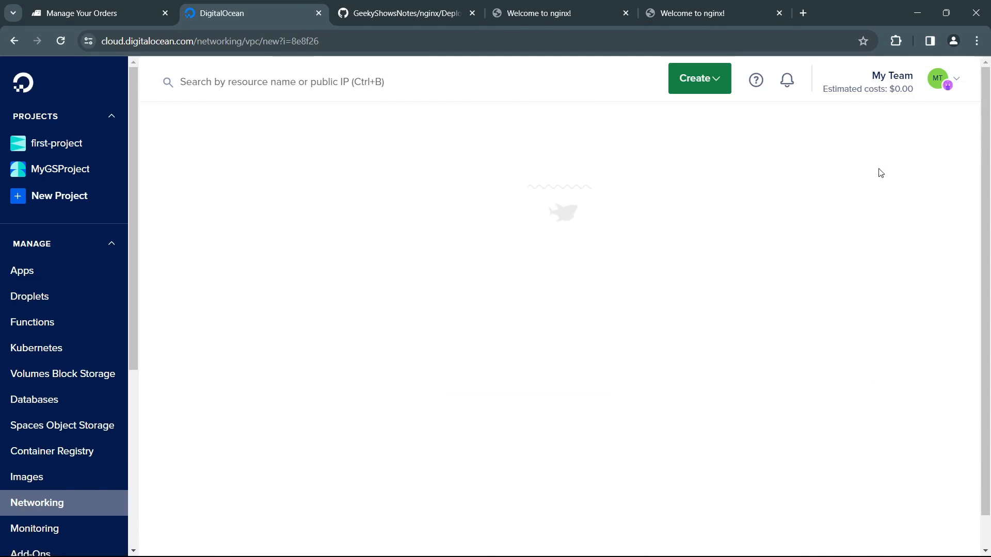
pyautogui.scroll(-4, 457, 349)
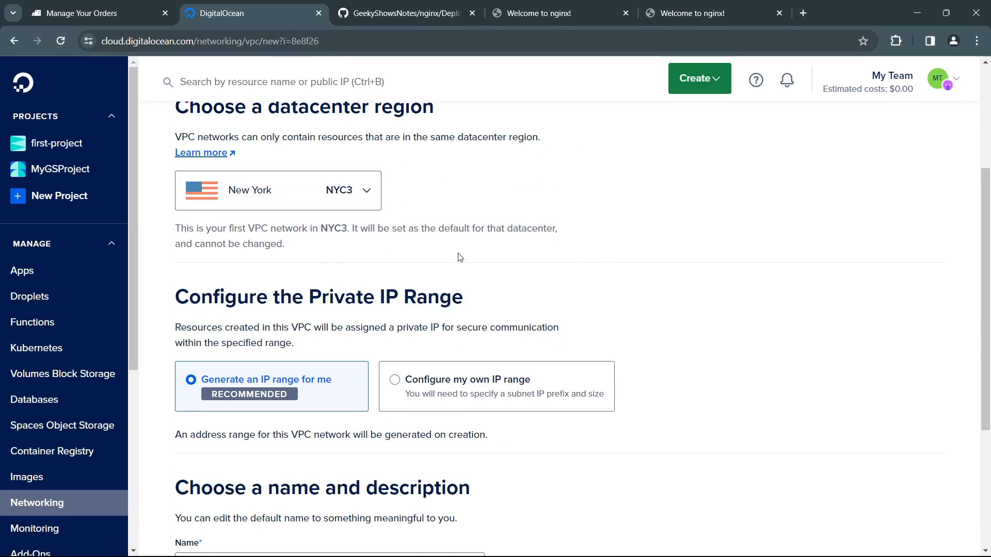
pyautogui.scroll(3, 497, 318)
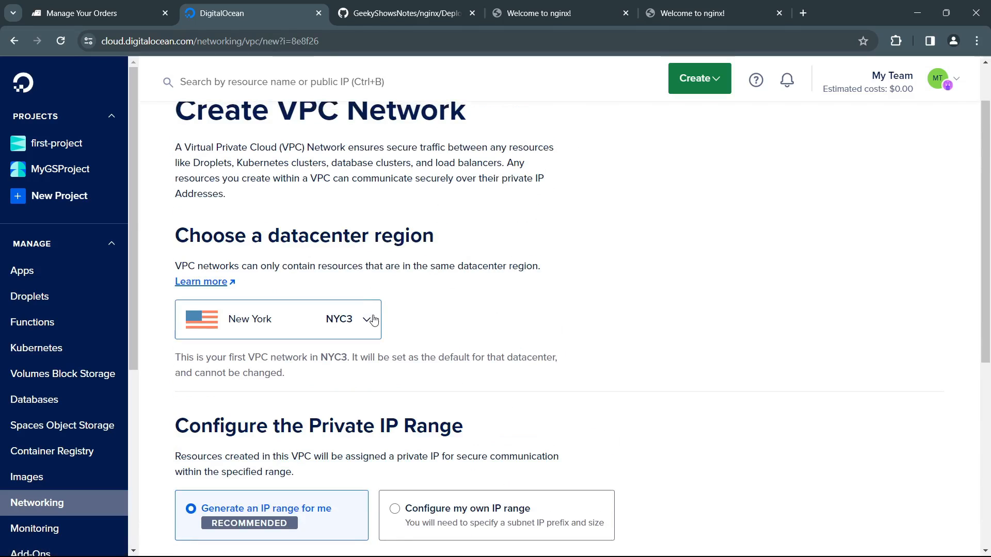
pyautogui.scroll(-5, 410, 334)
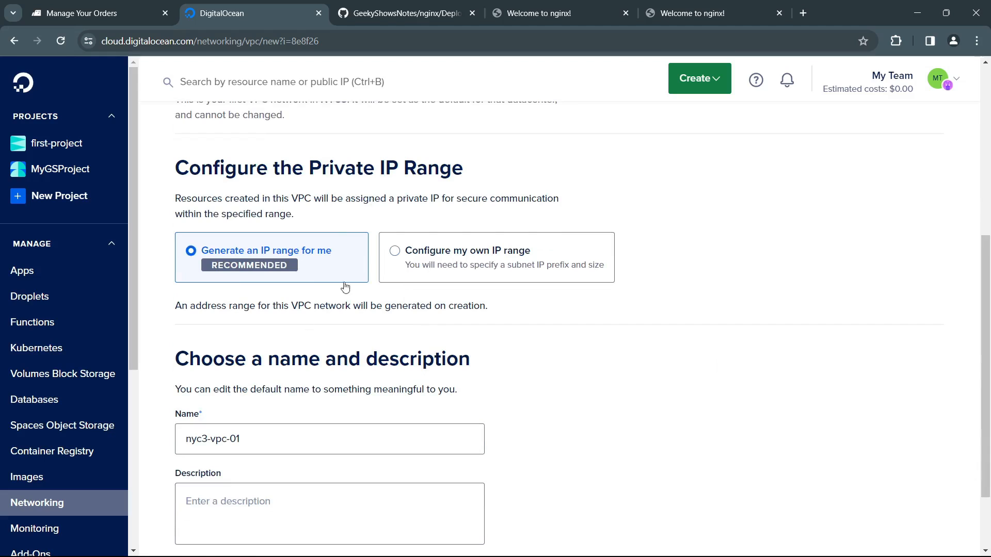
pyautogui.scroll(-2, 214, 359)
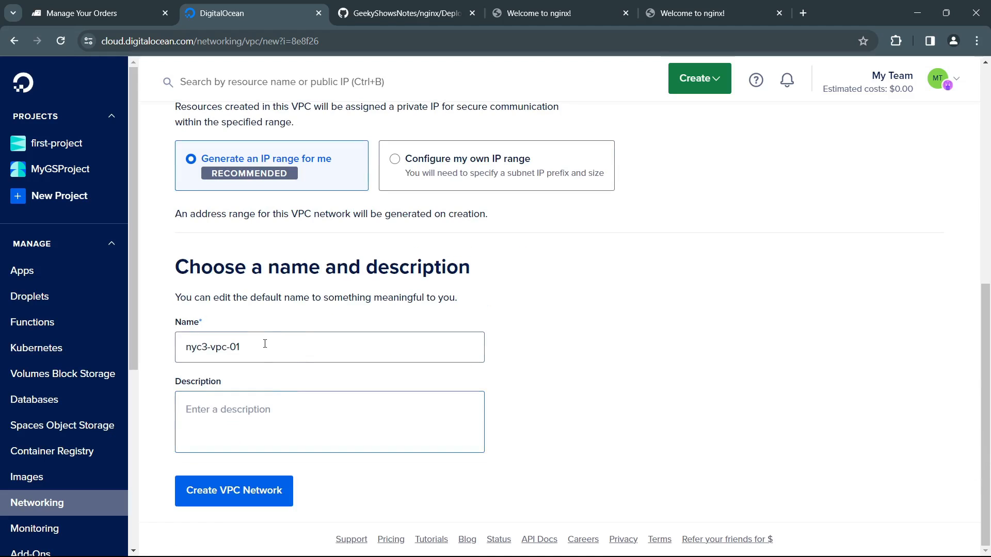
# Step: Review the name and description fields of the new VPC network and read the introductory text about secure private communication
pyautogui.moveTo(309, 345); pyautogui.dragTo(176, 347)
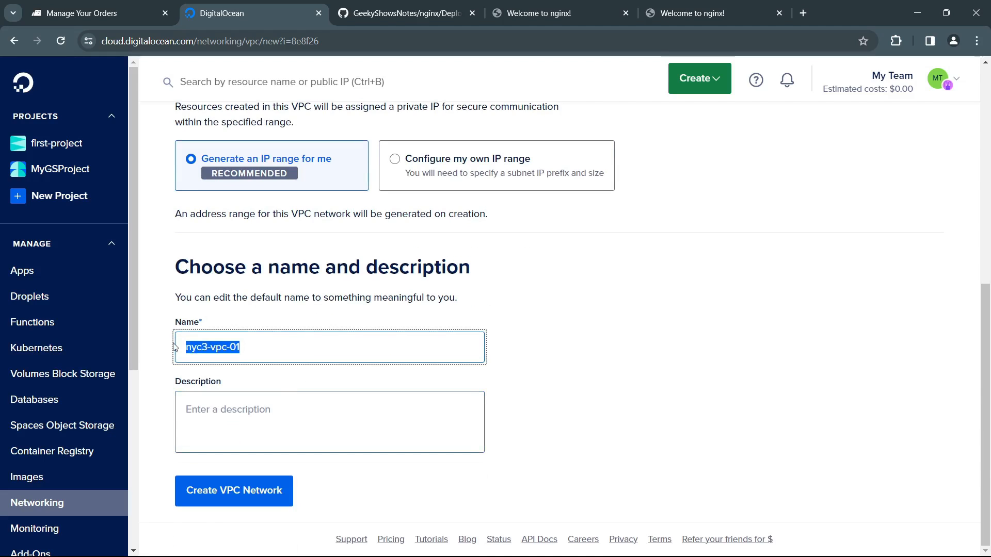
pyautogui.click(297, 419)
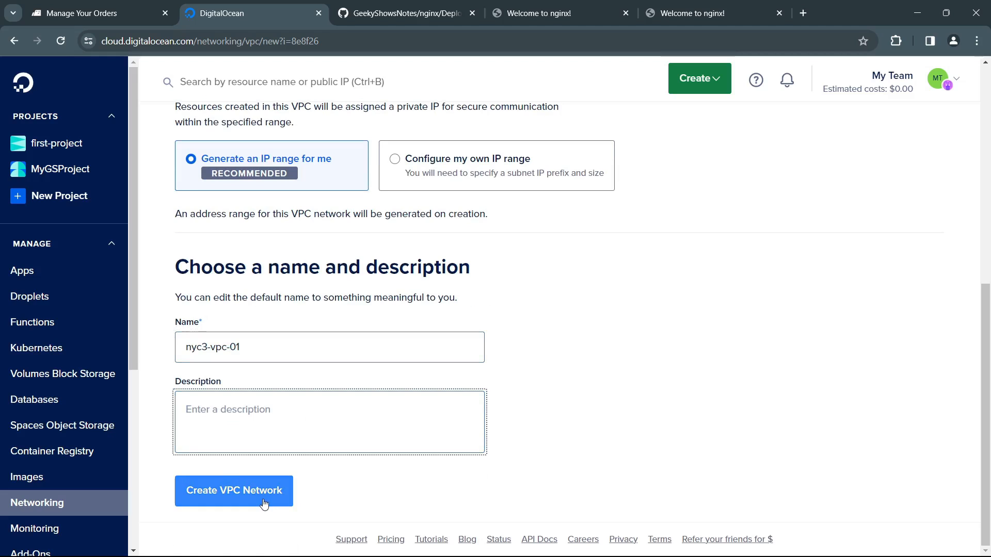
pyautogui.scroll(8, 497, 438)
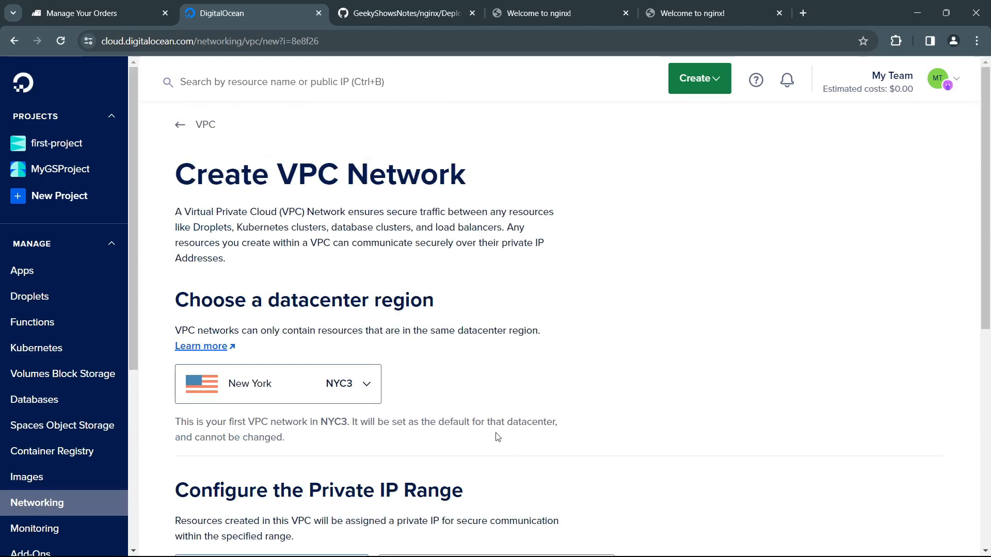
pyautogui.moveTo(206, 213); pyautogui.dragTo(488, 231)
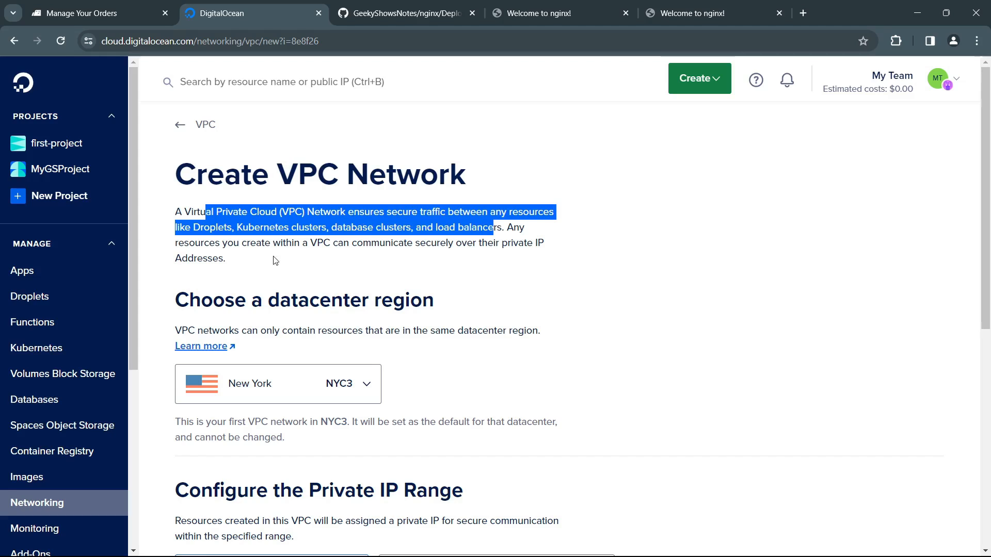
pyautogui.moveTo(246, 243); pyautogui.dragTo(546, 258)
pyautogui.click(470, 272)
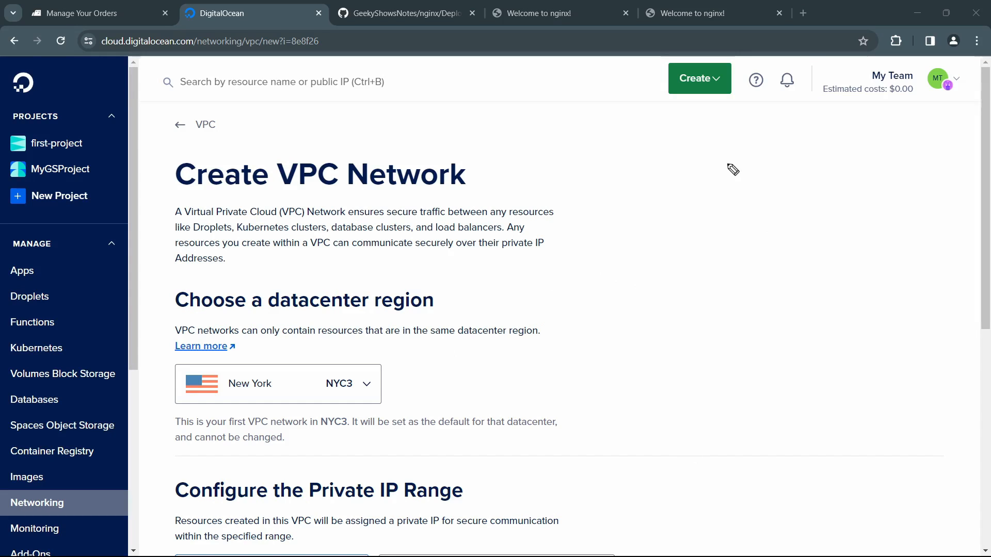
# Step: Sketch a large box labelled NYC3 beside the form, with two droplet boxes marked D inside it
pyautogui.moveTo(603, 158)
pyautogui.mouseDown()
pyautogui.moveTo(604, 305)
pyautogui.moveTo(708, 338)
pyautogui.moveTo(873, 295)
pyautogui.moveTo(601, 158)
pyautogui.mouseUp()
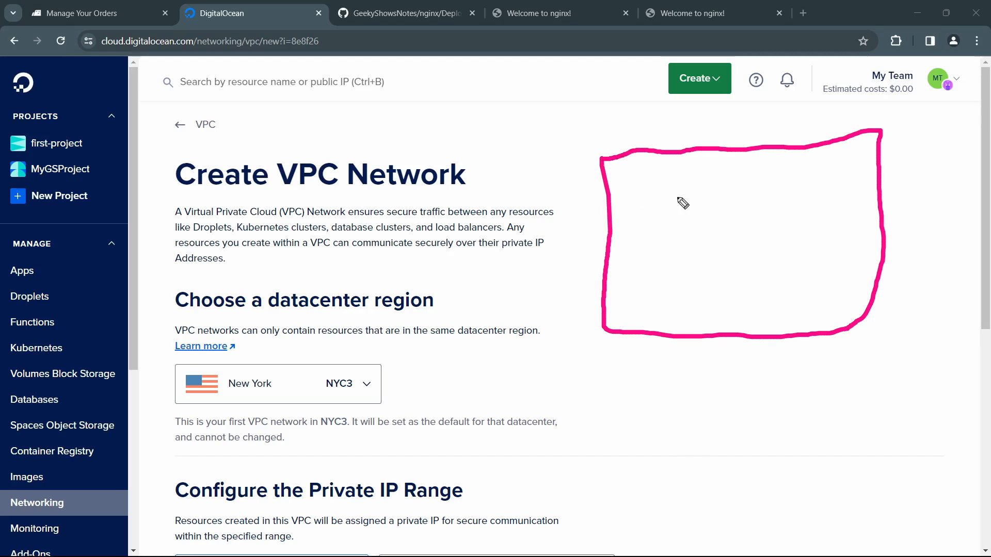
pyautogui.moveTo(686, 118)
pyautogui.mouseDown()
pyautogui.moveTo(716, 132)
pyautogui.moveTo(737, 111)
pyautogui.moveTo(737, 125)
pyautogui.moveTo(784, 131)
pyautogui.moveTo(773, 116)
pyautogui.moveTo(798, 113)
pyautogui.moveTo(801, 136)
pyautogui.mouseUp()
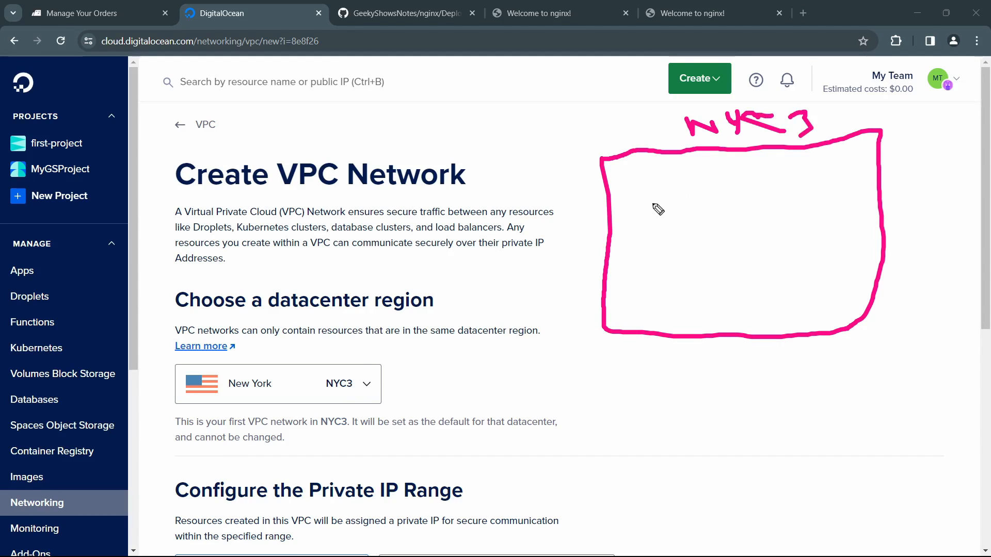
pyautogui.moveTo(628, 174)
pyautogui.mouseDown()
pyautogui.moveTo(626, 194)
pyautogui.moveTo(653, 204)
pyautogui.moveTo(673, 176)
pyautogui.moveTo(627, 176)
pyautogui.mouseUp()
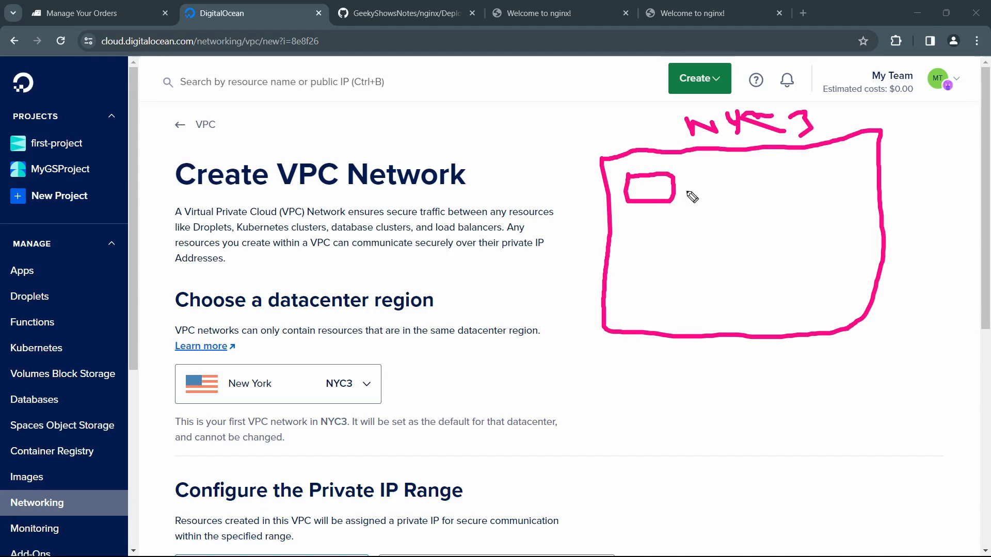
pyautogui.moveTo(639, 191)
pyautogui.mouseDown()
pyautogui.moveTo(667, 201)
pyautogui.moveTo(649, 206)
pyautogui.mouseUp()
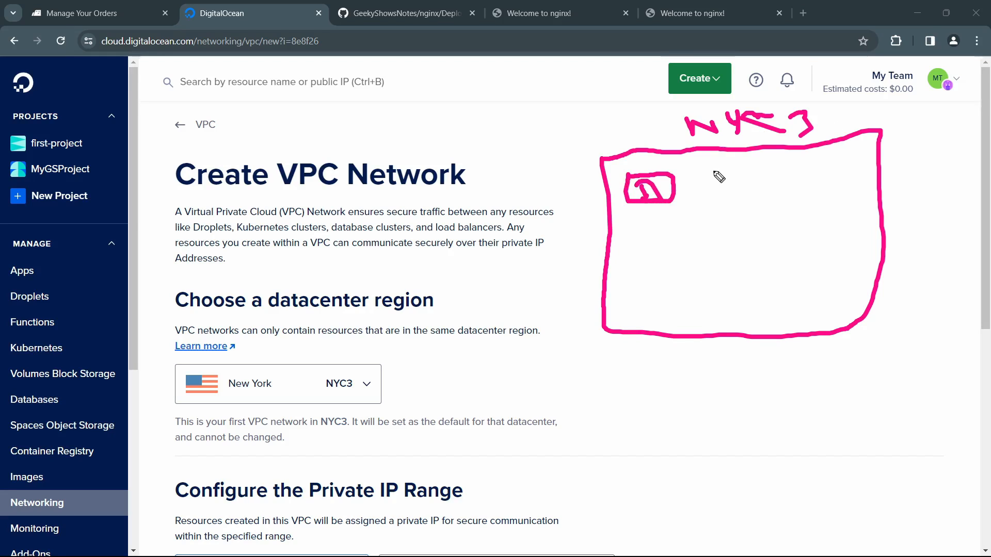
pyautogui.moveTo(715, 170)
pyautogui.mouseDown()
pyautogui.moveTo(717, 202)
pyautogui.moveTo(774, 170)
pyautogui.moveTo(716, 172)
pyautogui.moveTo(733, 201)
pyautogui.mouseUp()
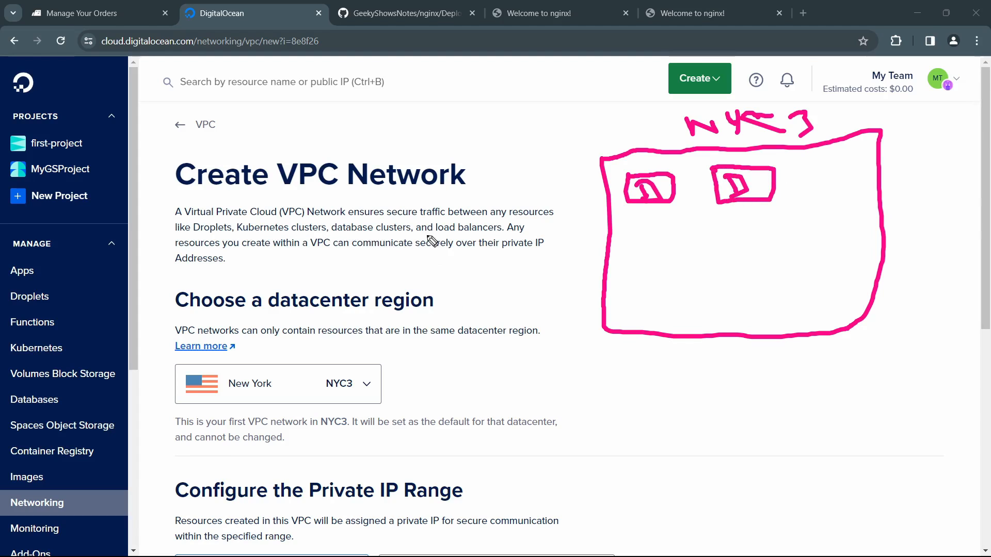
# Step: Sketch a box marked K under the first droplet box and erase it again
pyautogui.moveTo(633, 228); pyautogui.dragTo(642, 271)
pyautogui.moveTo(631, 228)
pyautogui.mouseDown()
pyautogui.moveTo(680, 215)
pyautogui.moveTo(671, 261)
pyautogui.moveTo(641, 270)
pyautogui.mouseUp()
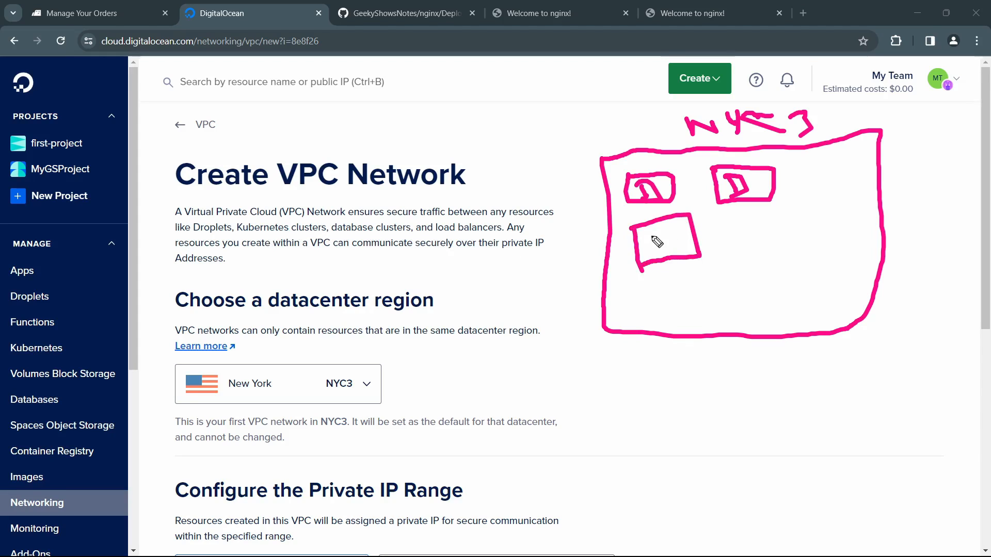
pyautogui.moveTo(657, 230)
pyautogui.mouseDown()
pyautogui.moveTo(659, 258)
pyautogui.moveTo(676, 255)
pyautogui.mouseUp()
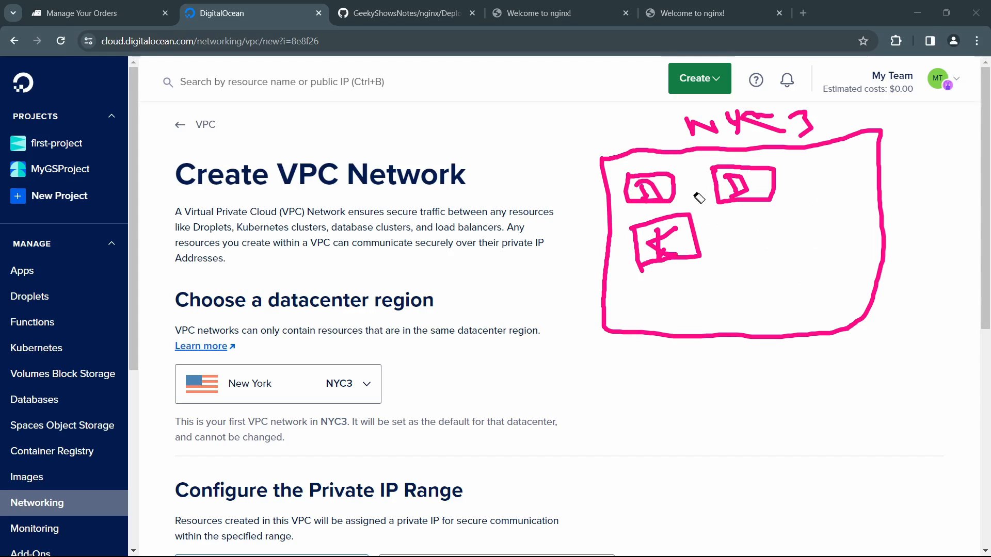
pyautogui.moveTo(691, 233); pyautogui.dragTo(653, 249)
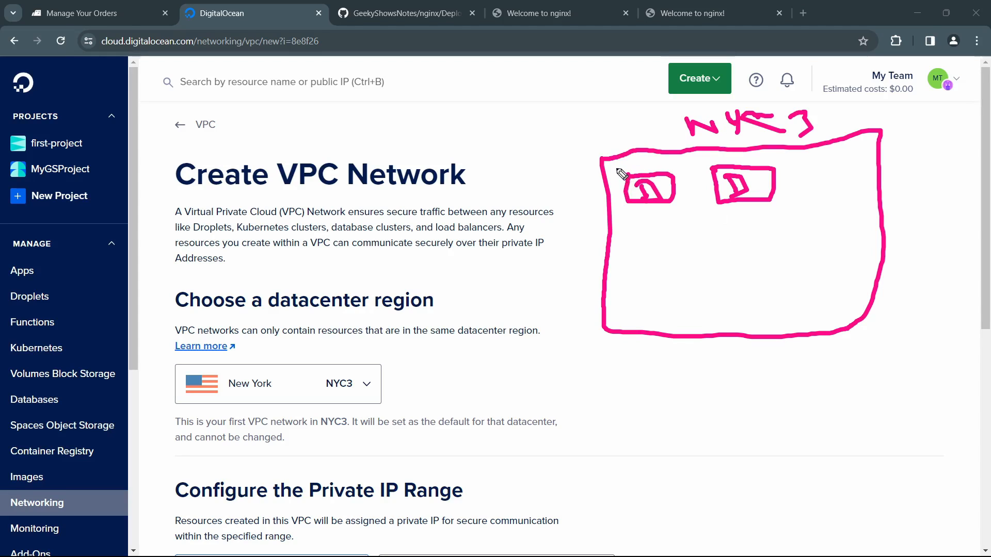
# Step: Frame the two droplet boxes with an inner box, link them with a thick line, and underline "Virtual Private Cloud (VPC) Network"
pyautogui.moveTo(617, 170)
pyautogui.mouseDown()
pyautogui.moveTo(626, 282)
pyautogui.moveTo(679, 278)
pyautogui.moveTo(791, 162)
pyautogui.moveTo(620, 173)
pyautogui.mouseUp()
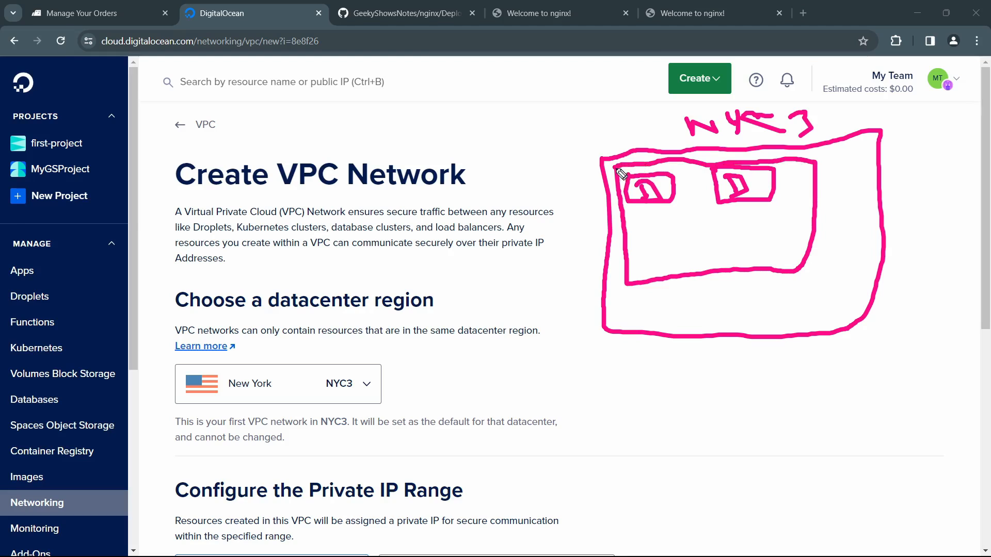
pyautogui.moveTo(679, 192)
pyautogui.mouseDown()
pyautogui.moveTo(741, 183)
pyautogui.moveTo(680, 195)
pyautogui.mouseUp()
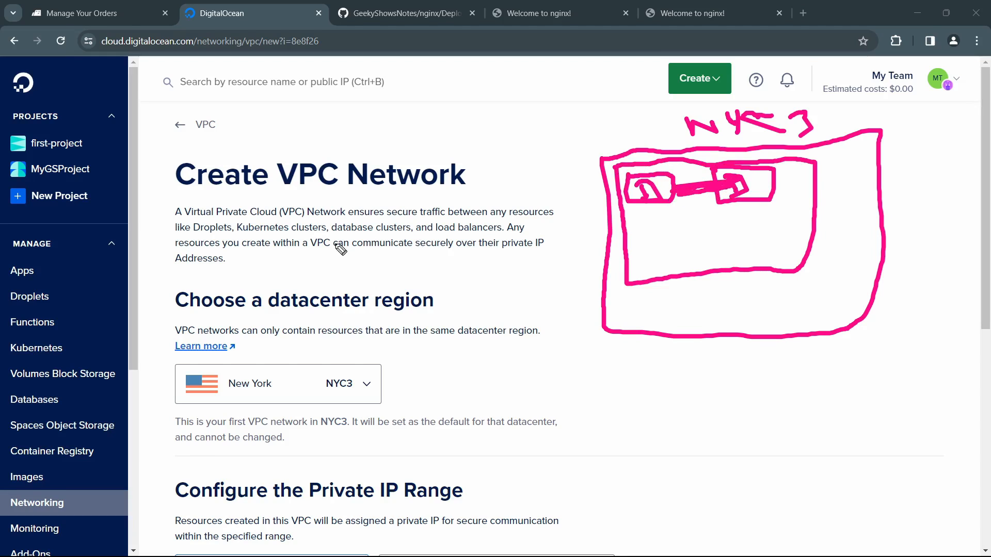
pyautogui.moveTo(184, 219); pyautogui.dragTo(344, 215)
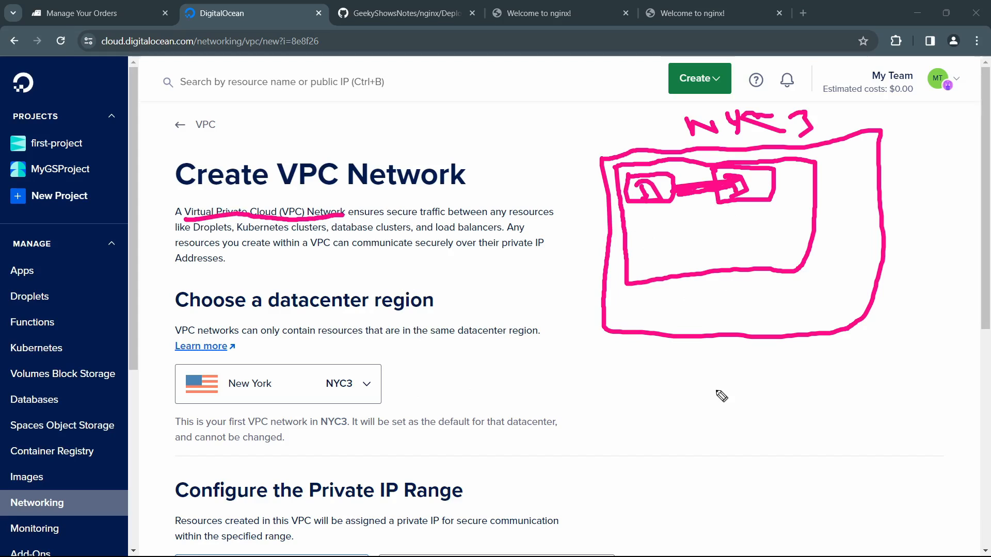
# Step: Sketch two linked boxes below the NYC3 box with a looping outside route between them, and erase that drawing
pyautogui.moveTo(653, 366)
pyautogui.mouseDown()
pyautogui.moveTo(649, 395)
pyautogui.moveTo(691, 372)
pyautogui.moveTo(653, 366)
pyautogui.mouseUp()
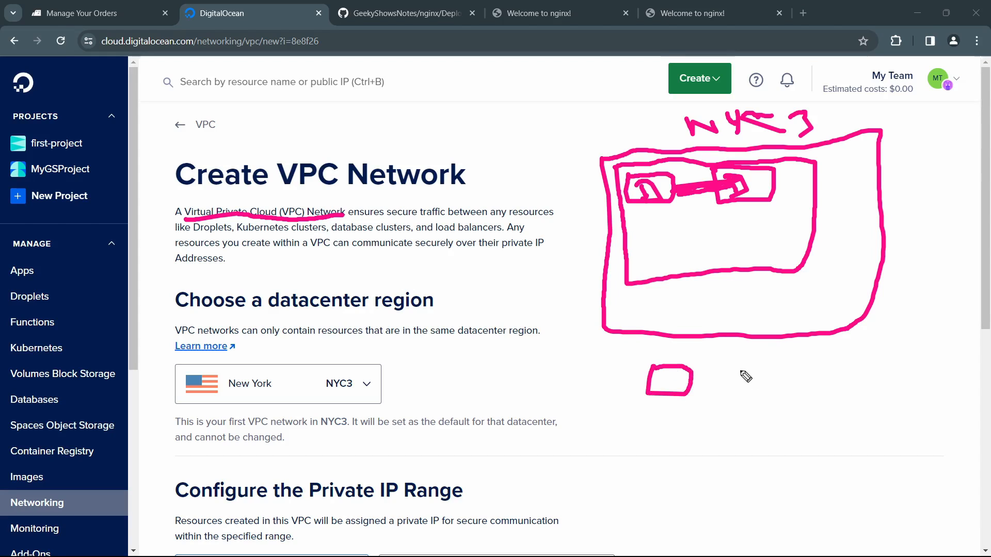
pyautogui.moveTo(743, 373)
pyautogui.mouseDown()
pyautogui.moveTo(780, 389)
pyautogui.moveTo(744, 371)
pyautogui.mouseUp()
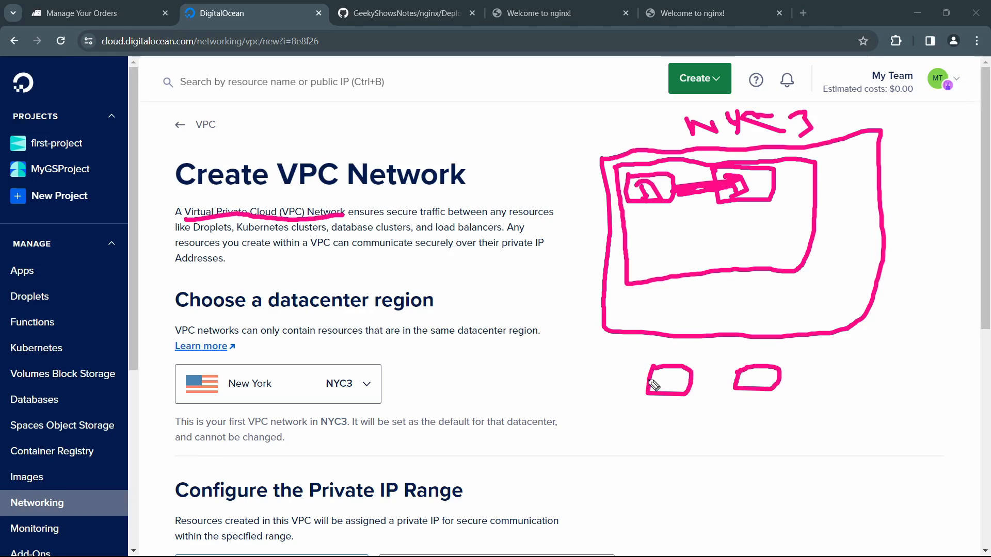
pyautogui.moveTo(694, 386); pyautogui.dragTo(741, 382)
pyautogui.moveTo(648, 383)
pyautogui.mouseDown()
pyautogui.moveTo(584, 352)
pyautogui.moveTo(582, 361)
pyautogui.moveTo(595, 350)
pyautogui.moveTo(564, 387)
pyautogui.moveTo(583, 421)
pyautogui.moveTo(665, 471)
pyautogui.moveTo(743, 455)
pyautogui.moveTo(877, 402)
pyautogui.moveTo(821, 357)
pyautogui.moveTo(758, 372)
pyautogui.mouseUp()
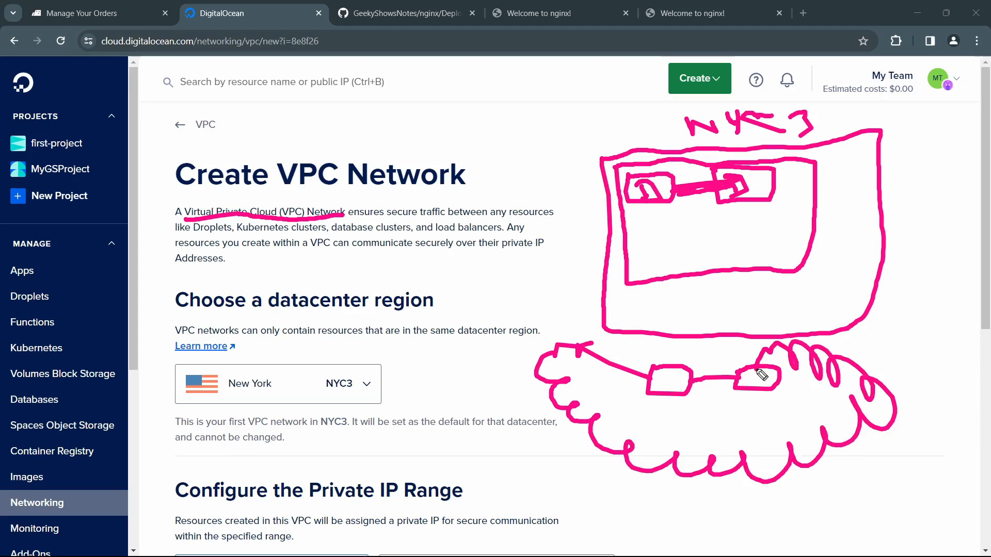
pyautogui.moveTo(688, 386)
pyautogui.mouseDown()
pyautogui.moveTo(735, 383)
pyautogui.moveTo(704, 383)
pyautogui.moveTo(737, 394)
pyautogui.moveTo(729, 381)
pyautogui.mouseUp()
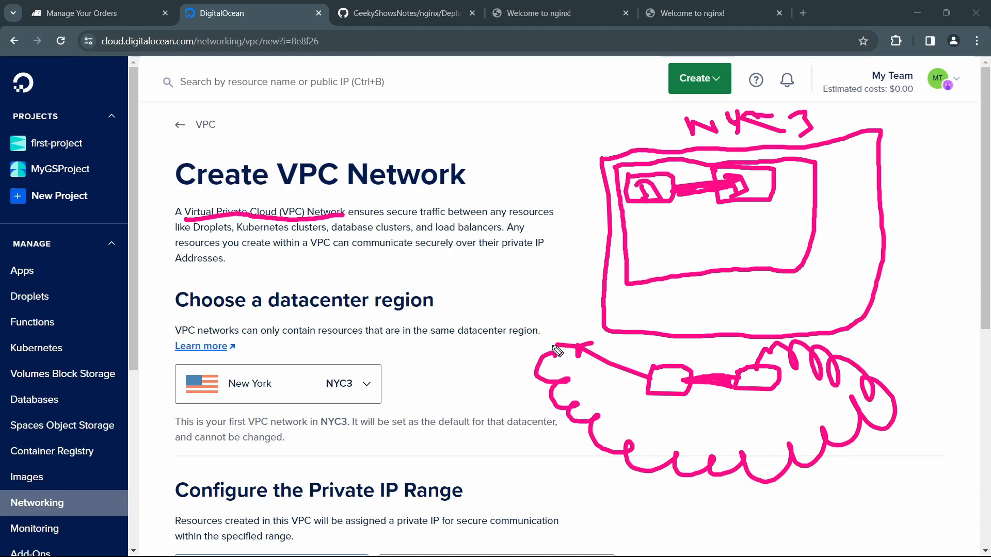
pyautogui.moveTo(553, 346)
pyautogui.mouseDown()
pyautogui.moveTo(552, 382)
pyautogui.moveTo(564, 380)
pyautogui.moveTo(570, 421)
pyautogui.moveTo(595, 427)
pyautogui.moveTo(615, 459)
pyautogui.moveTo(813, 469)
pyautogui.moveTo(890, 399)
pyautogui.moveTo(804, 360)
pyautogui.moveTo(708, 386)
pyautogui.moveTo(731, 385)
pyautogui.moveTo(679, 382)
pyautogui.mouseUp()
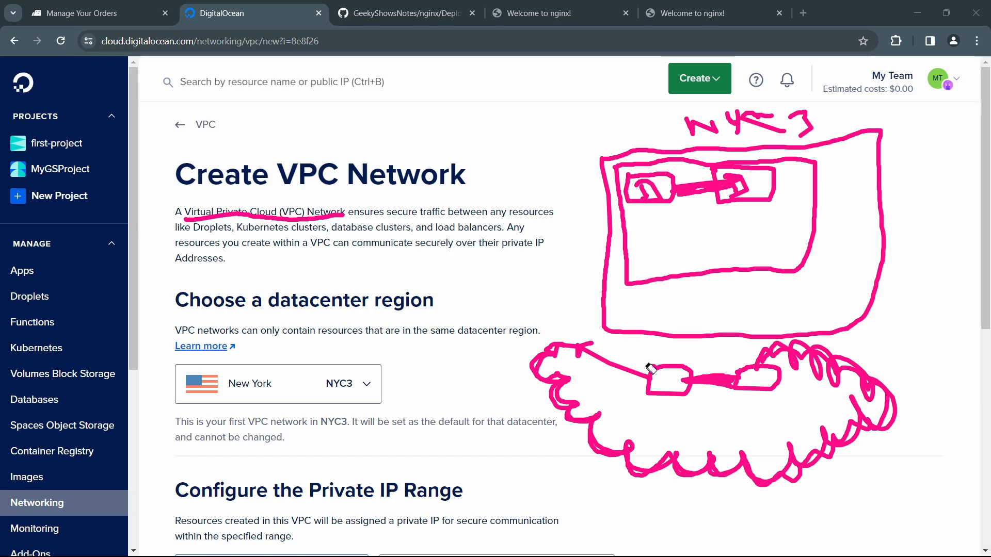
pyautogui.moveTo(651, 368)
pyautogui.mouseDown()
pyautogui.moveTo(810, 397)
pyautogui.moveTo(779, 387)
pyautogui.moveTo(696, 390)
pyautogui.mouseUp()
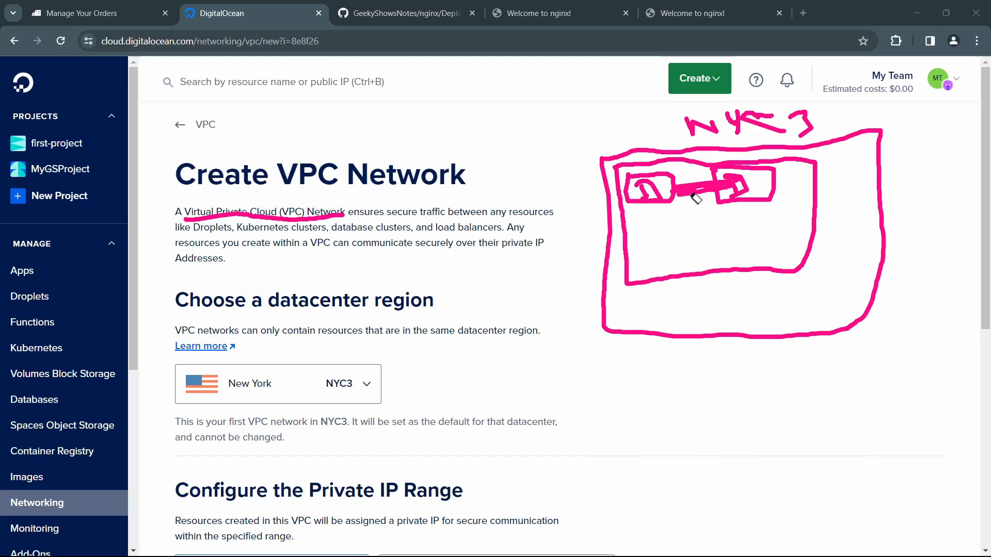
# Step: Erase the link between the droplet boxes, label the inner box VPC, tick both droplets and redraw their link
pyautogui.moveTo(696, 199); pyautogui.dragTo(700, 191)
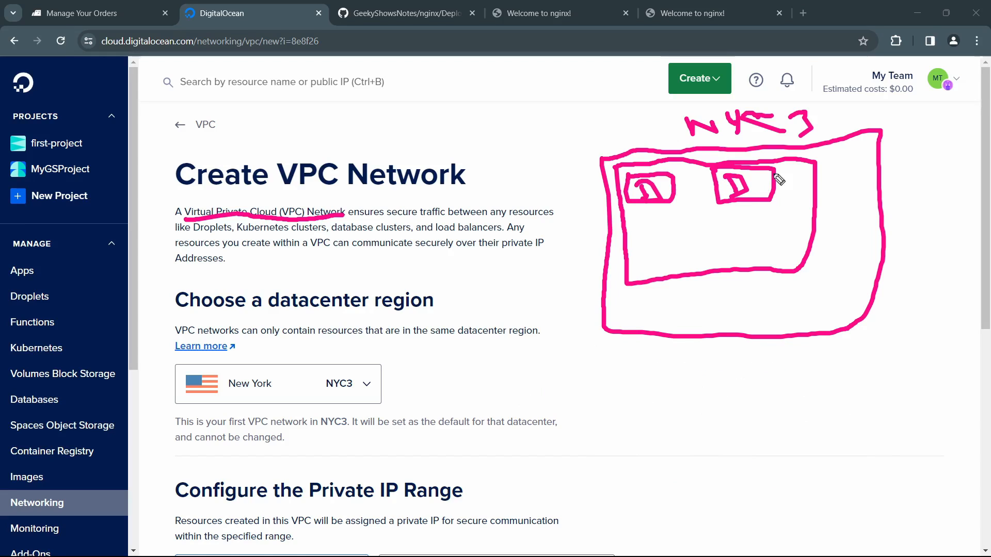
pyautogui.moveTo(820, 194)
pyautogui.mouseDown()
pyautogui.moveTo(838, 196)
pyautogui.moveTo(846, 212)
pyautogui.moveTo(877, 211)
pyautogui.mouseUp()
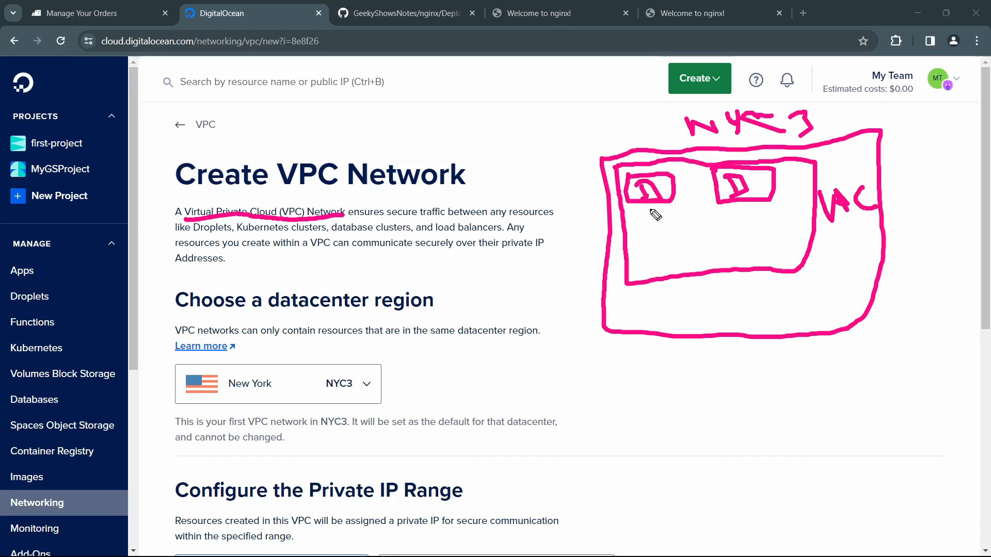
pyautogui.moveTo(649, 212); pyautogui.dragTo(672, 210)
pyautogui.moveTo(734, 210)
pyautogui.mouseDown()
pyautogui.moveTo(748, 220)
pyautogui.moveTo(777, 208)
pyautogui.mouseUp()
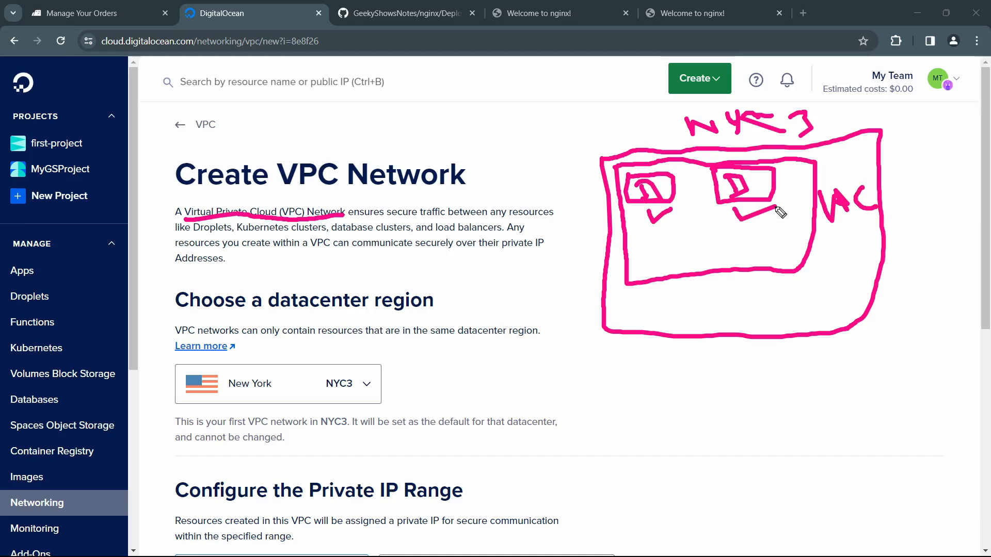
pyautogui.moveTo(675, 184)
pyautogui.mouseDown()
pyautogui.moveTo(722, 188)
pyautogui.moveTo(680, 194)
pyautogui.moveTo(725, 191)
pyautogui.mouseUp()
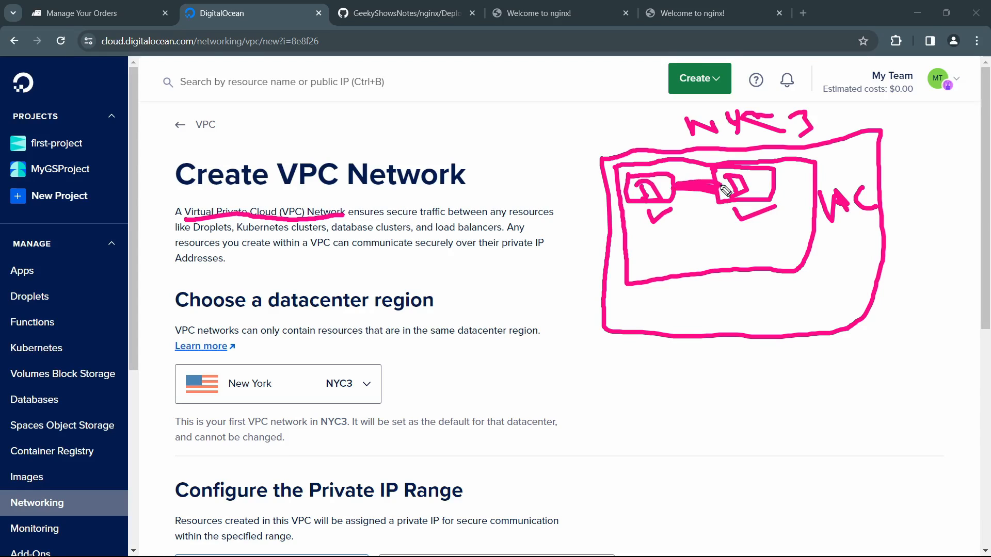
# Step: Add tick marks over the VPC description and both droplets, mark the NYC3 label, and clear all annotations
pyautogui.moveTo(381, 196); pyautogui.dragTo(497, 188)
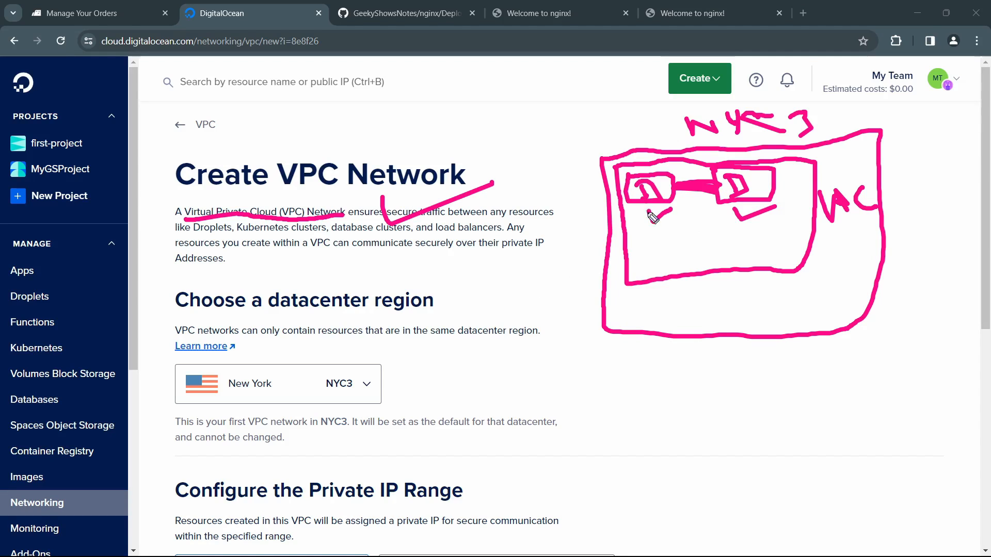
pyautogui.moveTo(653, 218); pyautogui.dragTo(683, 204)
pyautogui.moveTo(659, 124); pyautogui.dragTo(674, 127)
pyautogui.moveTo(734, 205)
pyautogui.mouseDown()
pyautogui.moveTo(760, 214)
pyautogui.moveTo(778, 205)
pyautogui.mouseUp()
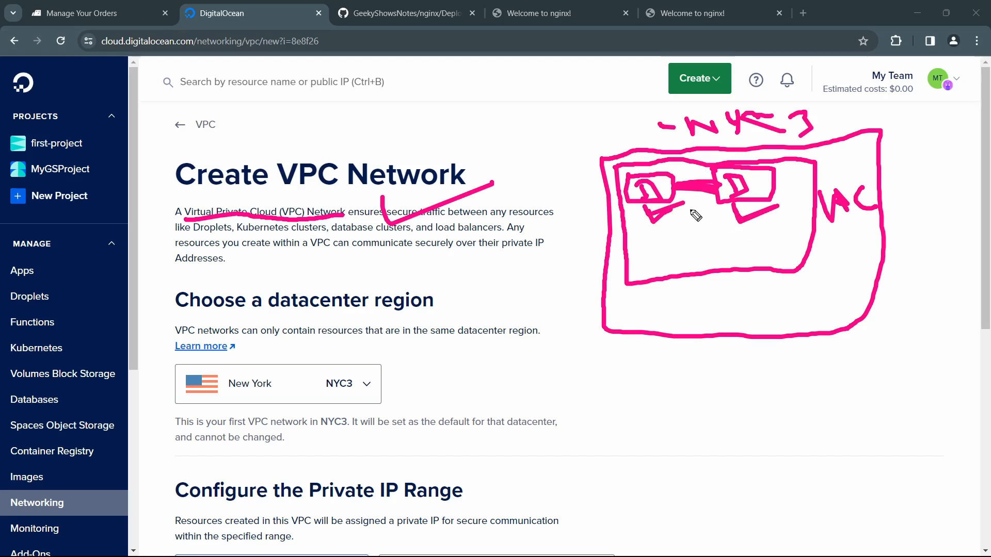
pyautogui.press('Escape')
# Step: Reread the VPC description and look over the region, IP range and name settings of the Create VPC Network form
pyautogui.moveTo(385, 213); pyautogui.dragTo(482, 218)
pyautogui.moveTo(523, 243); pyautogui.dragTo(527, 243)
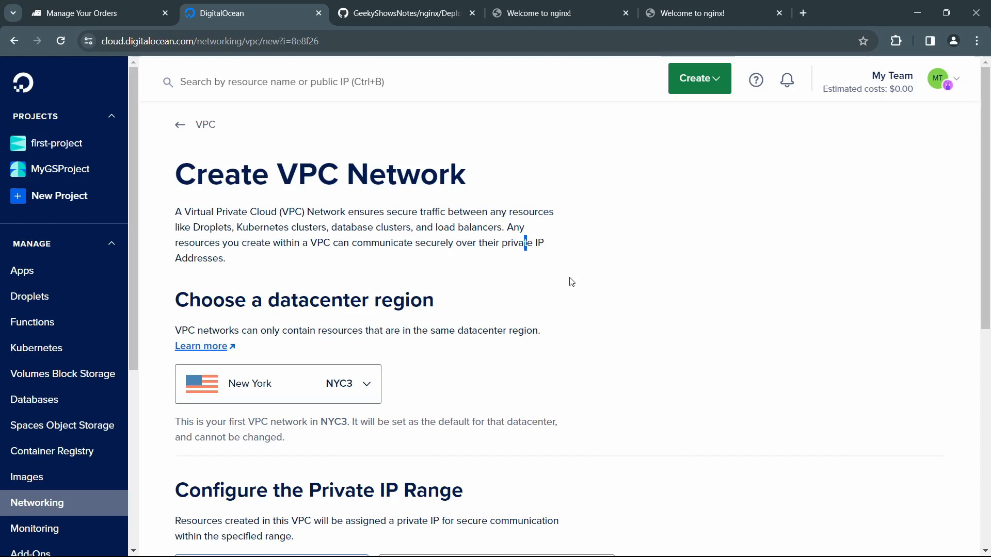
pyautogui.scroll(-8, 566, 285)
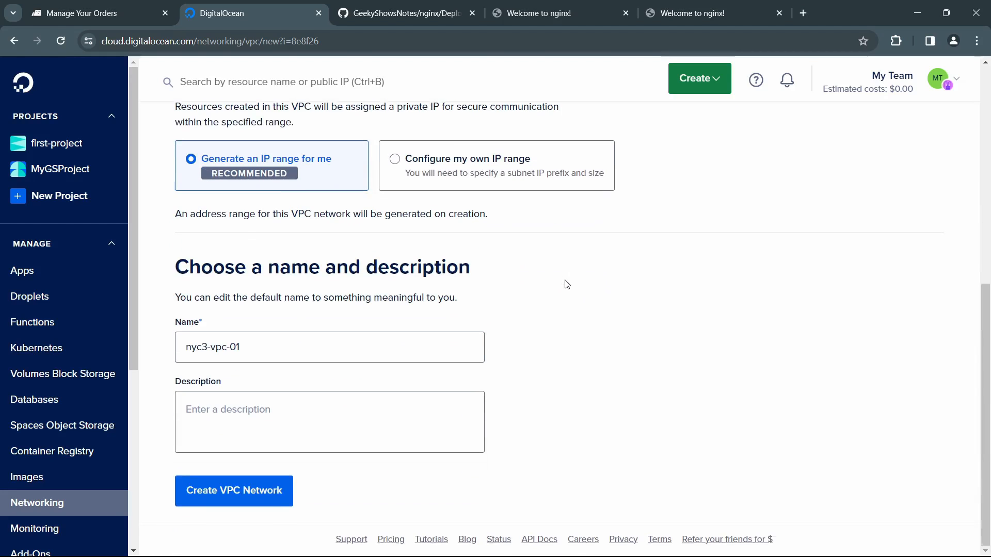
pyautogui.scroll(8, 566, 284)
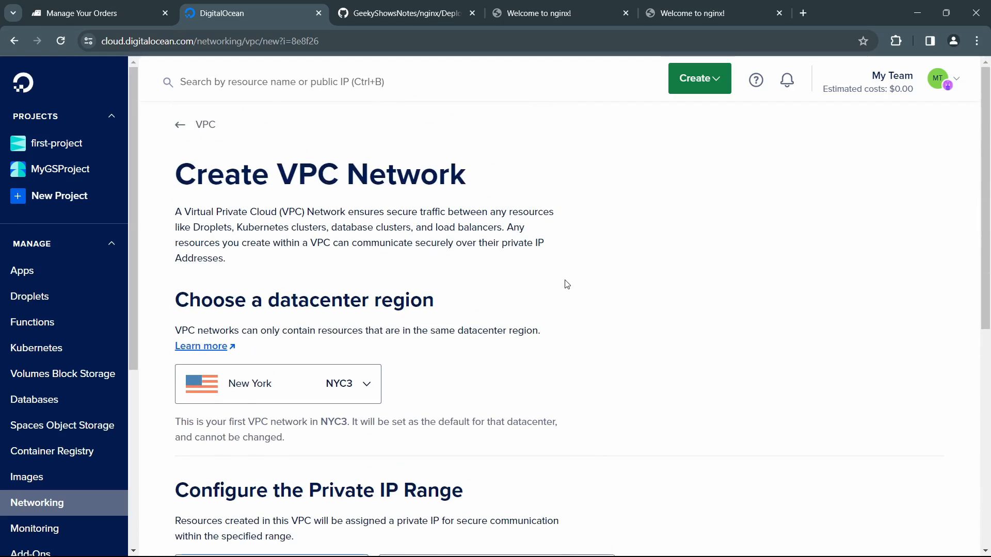
pyautogui.moveTo(230, 209); pyautogui.dragTo(421, 227)
pyautogui.click(355, 233)
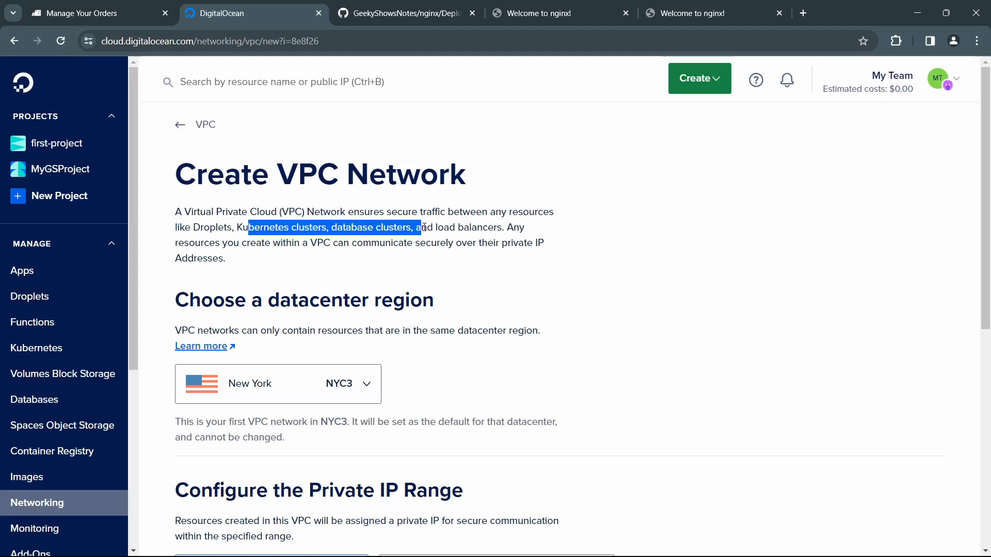
pyautogui.click(443, 261)
pyautogui.scroll(-6, 461, 294)
# Step: Open the Load Balancers section of Networking and read its description and the load balancing basics
pyautogui.click(63, 499)
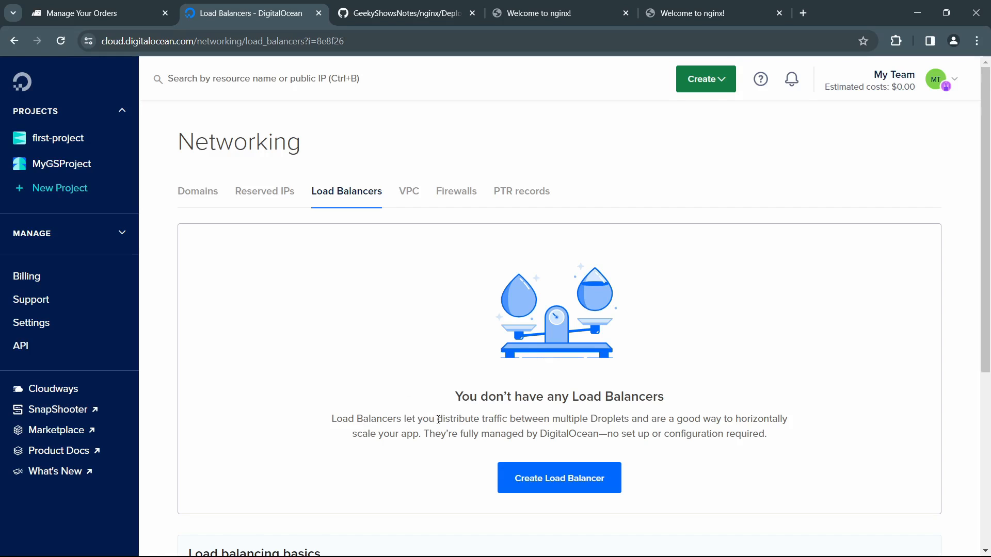
pyautogui.moveTo(438, 419); pyautogui.dragTo(757, 435)
pyautogui.click(775, 448)
pyautogui.scroll(-5, 636, 423)
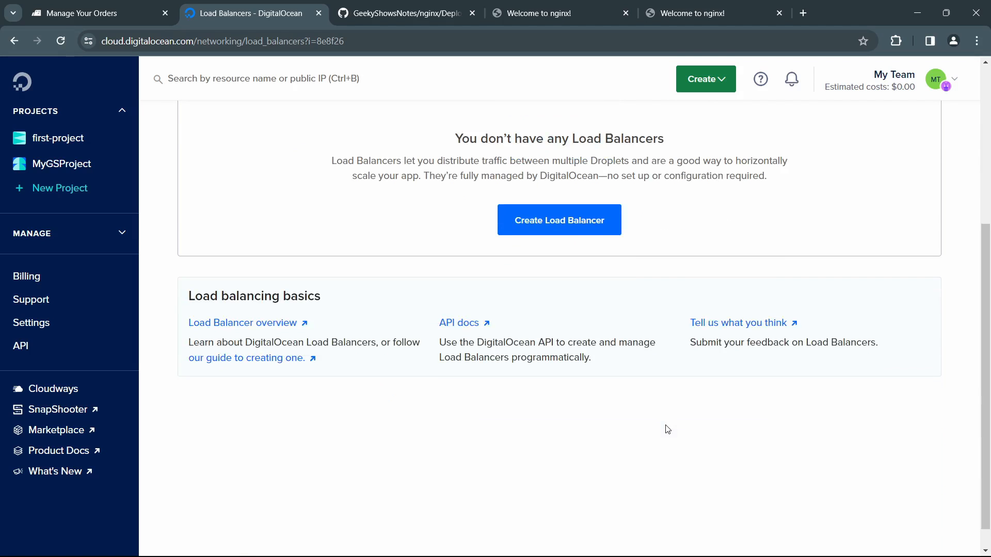
pyautogui.scroll(-1, 433, 389)
pyautogui.scroll(4, 407, 380)
pyautogui.scroll(2, 407, 382)
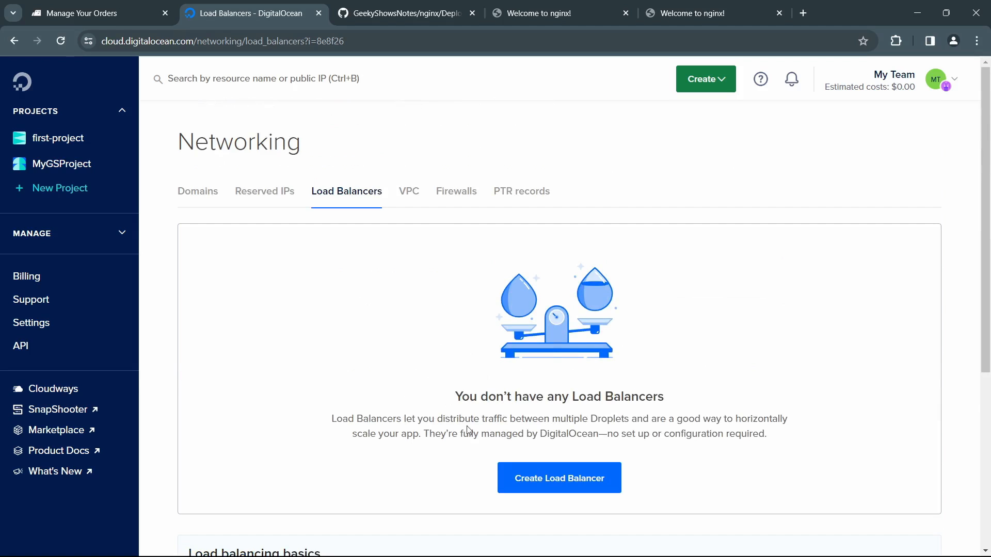
# Step: Open the Reserved IPs section of Networking, read its description and choose geek1 as the droplet for a reserved IP
pyautogui.click(285, 195)
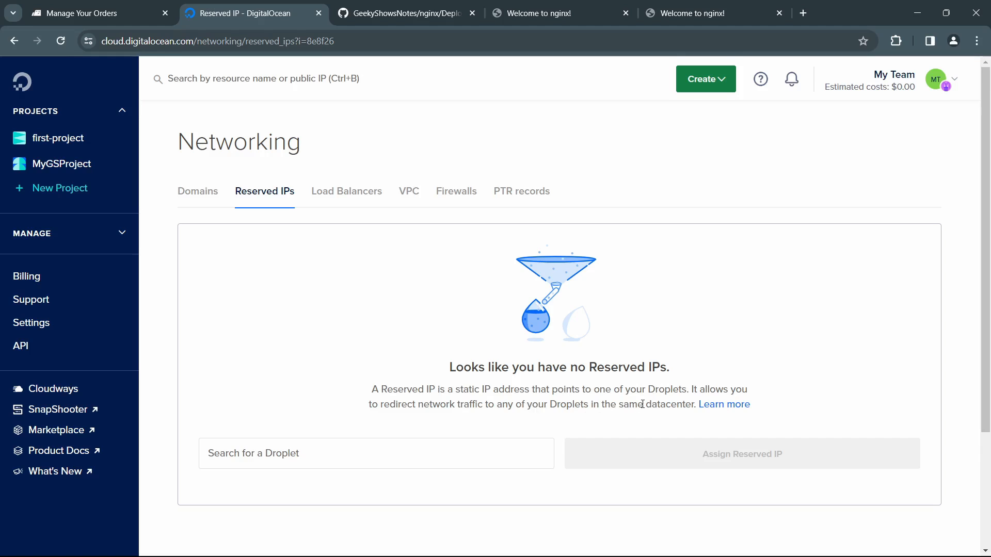
pyautogui.scroll(-2, 642, 404)
pyautogui.scroll(2, 642, 405)
pyautogui.click(352, 460)
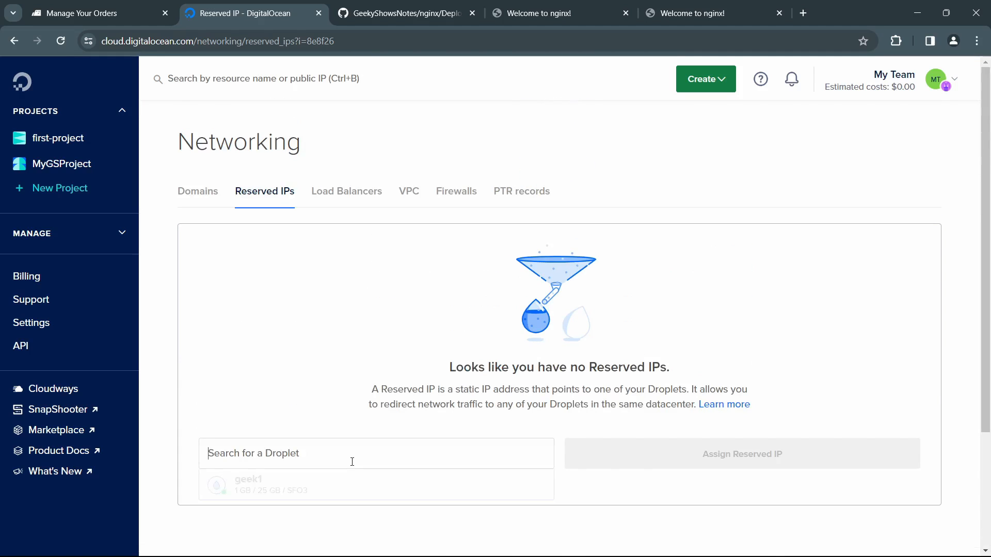
pyautogui.click(316, 486)
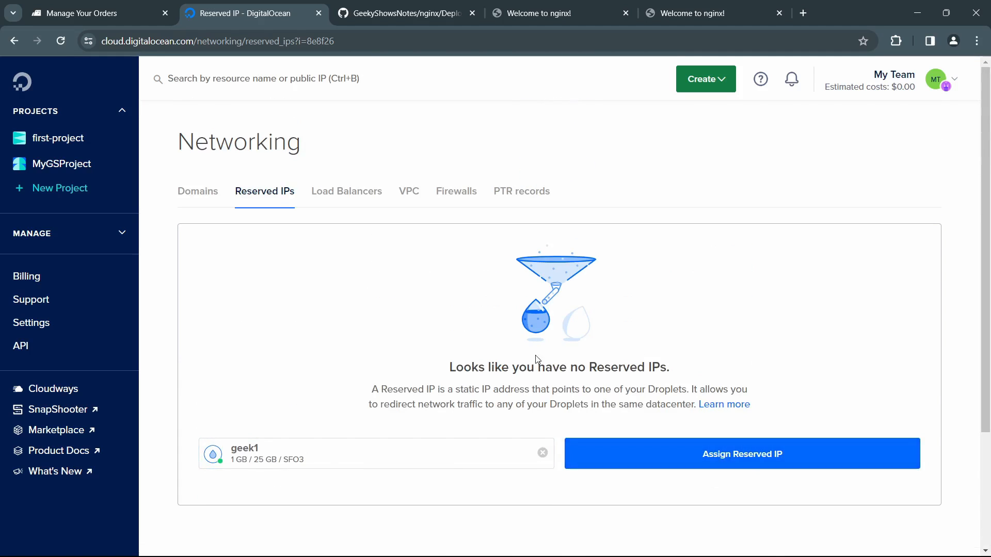
# Step: Look through the PTR records, Domains, Load Balancers and Reserved IPs sections of Networking, ending at PTR records
pyautogui.click(516, 193)
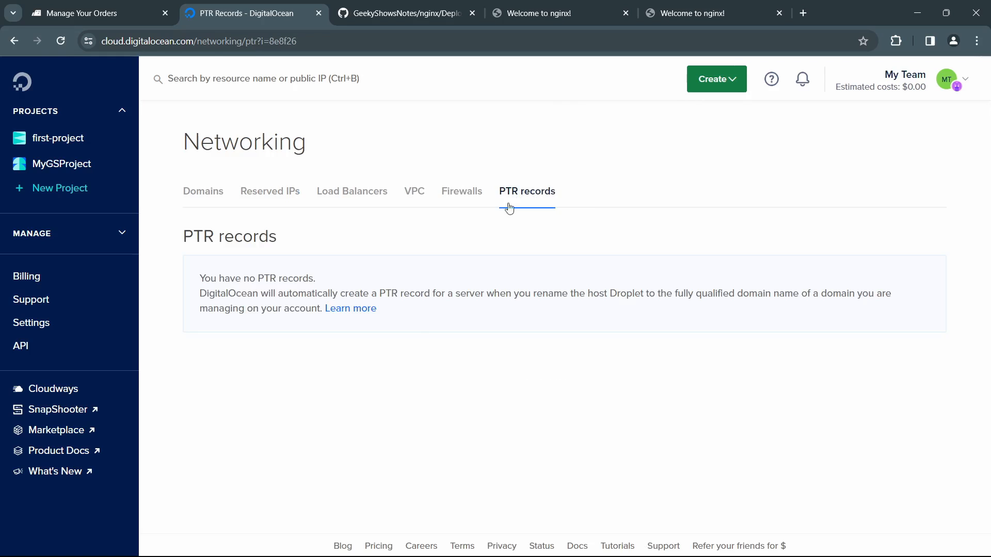
pyautogui.click(217, 199)
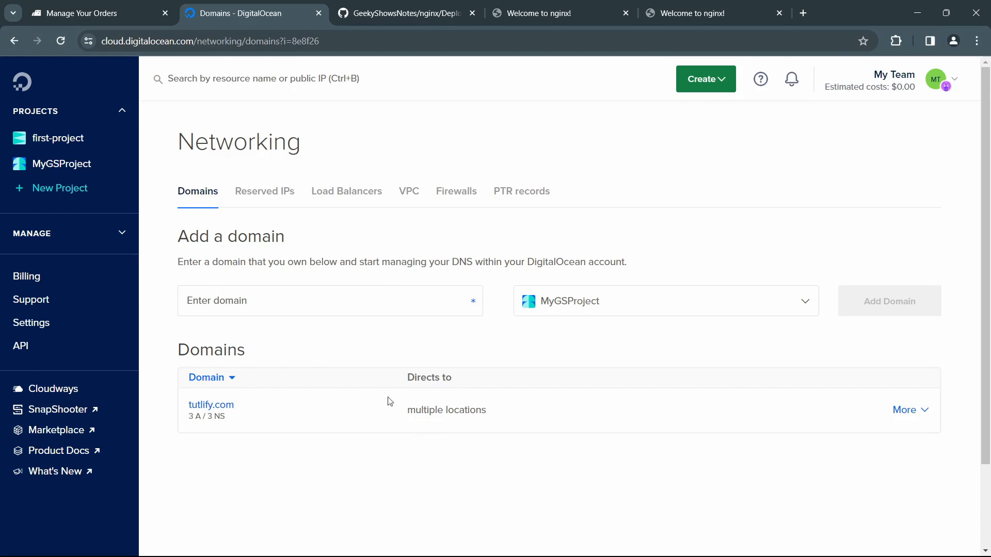
pyautogui.click(342, 199)
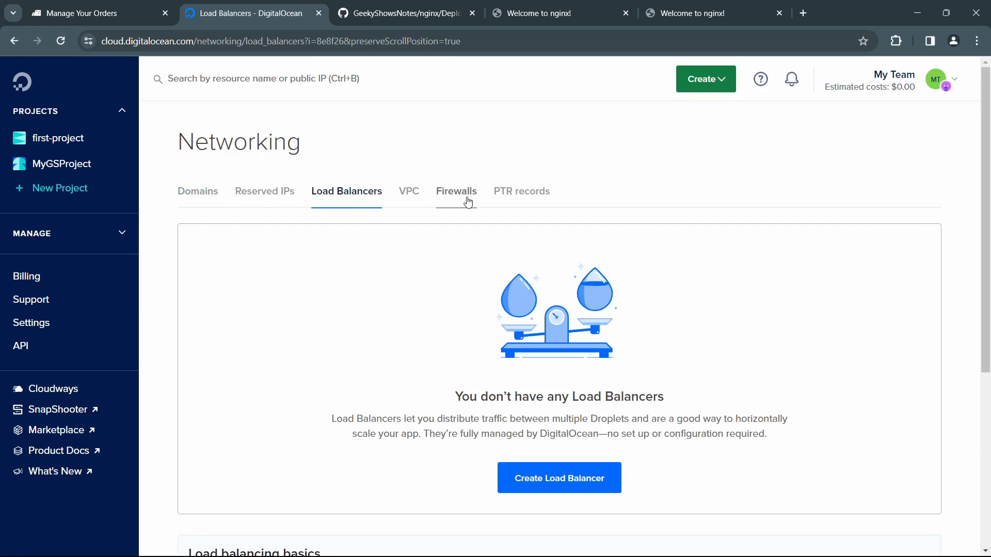
pyautogui.click(289, 200)
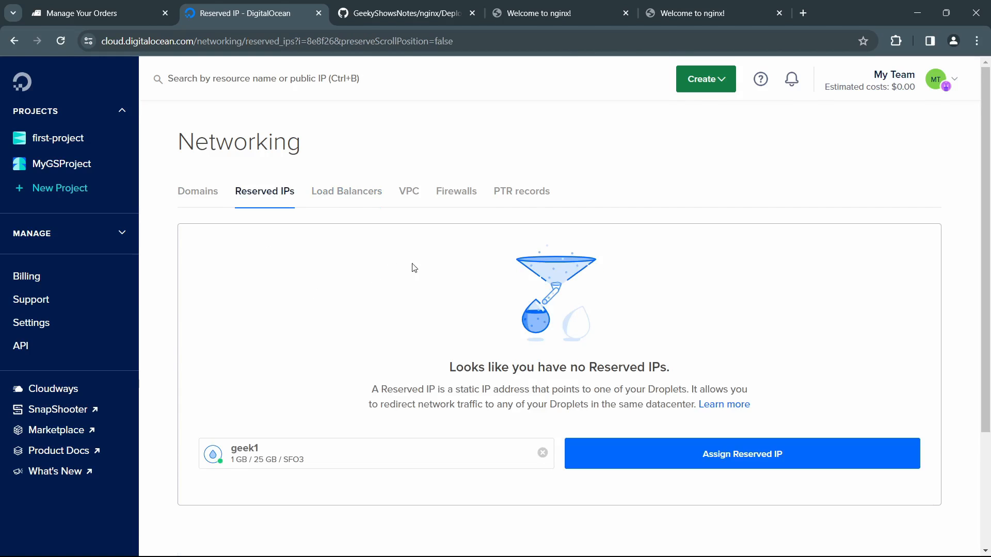
pyautogui.click(522, 190)
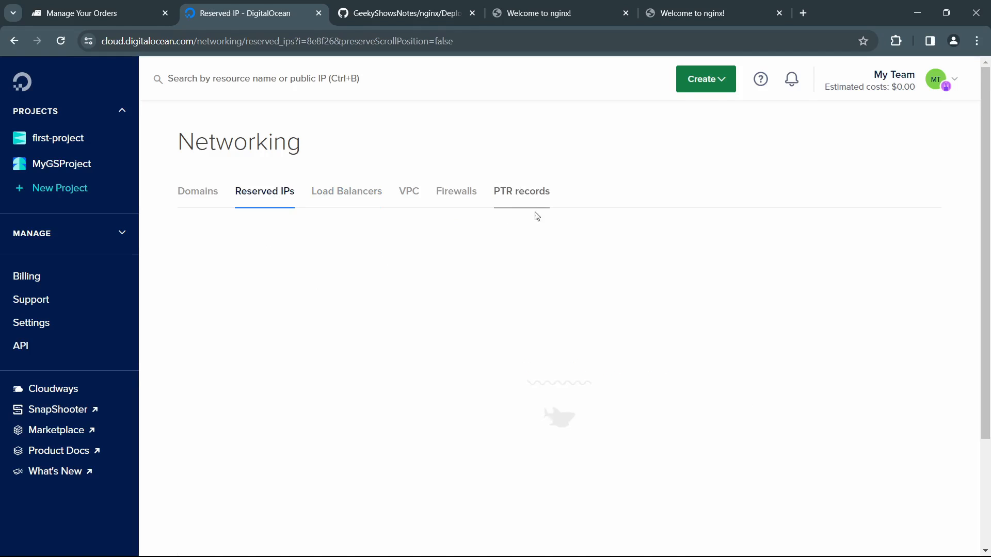
# Step: Expand the list of Manage services and view the Functions page
pyautogui.click(103, 240)
pyautogui.scroll(-4, 93, 258)
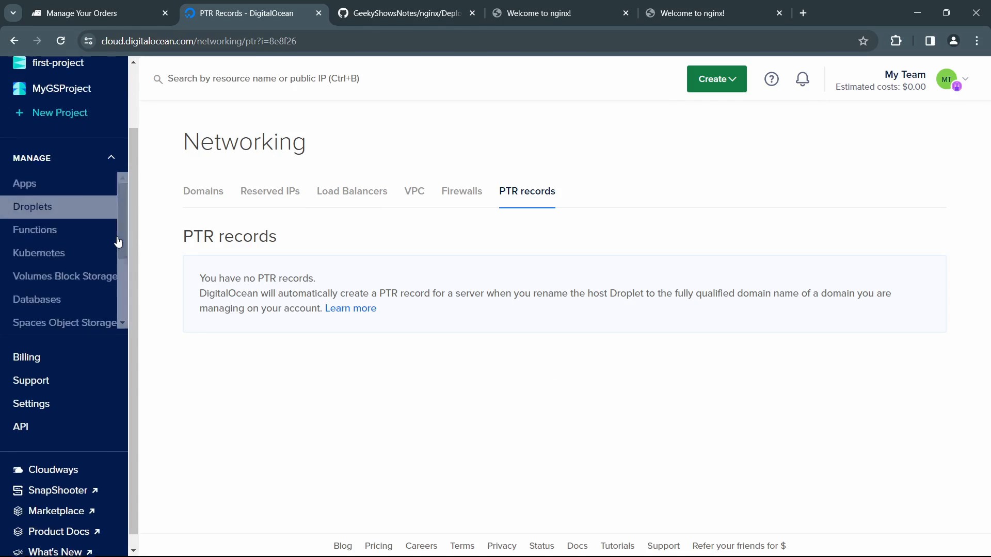
pyautogui.scroll(4, 66, 310)
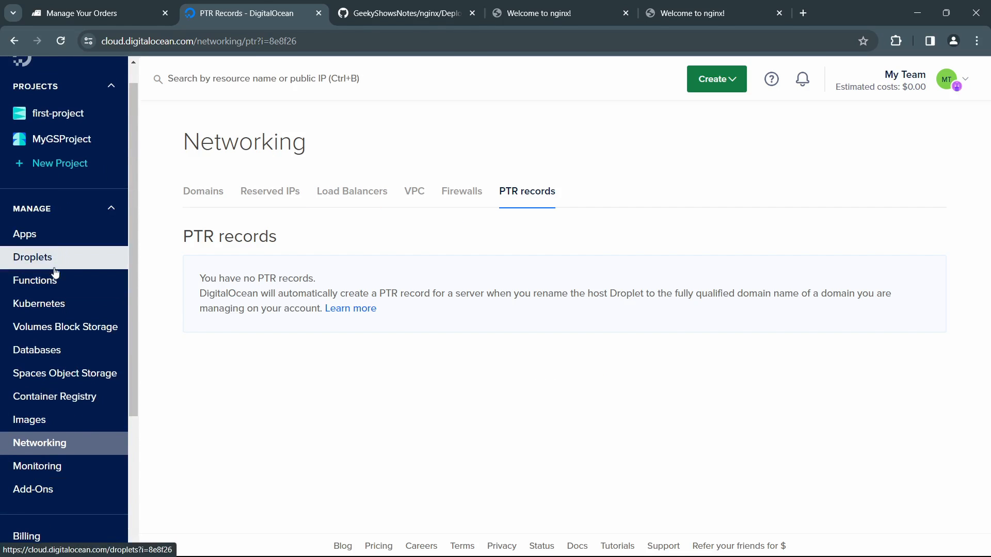
pyautogui.click(51, 288)
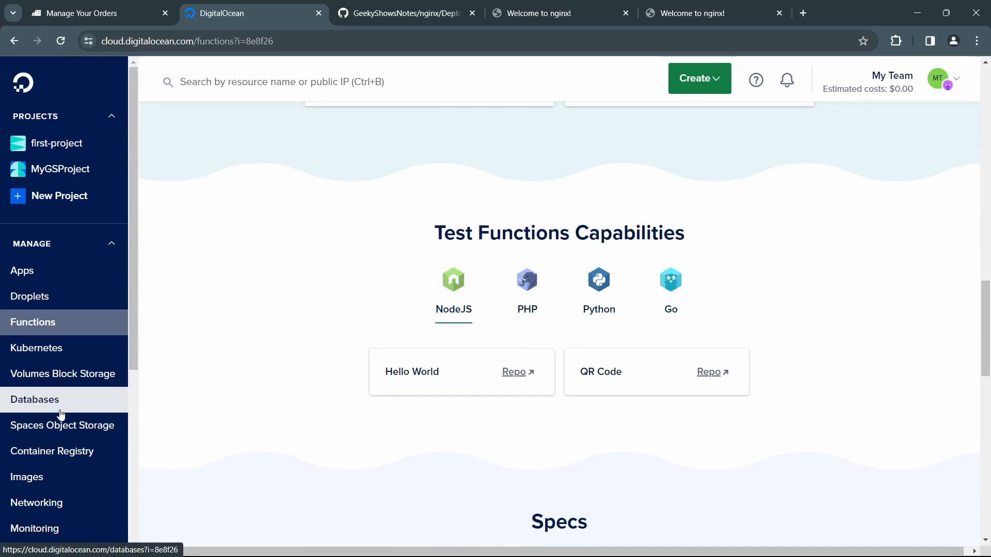
pyautogui.scroll(-2, 67, 454)
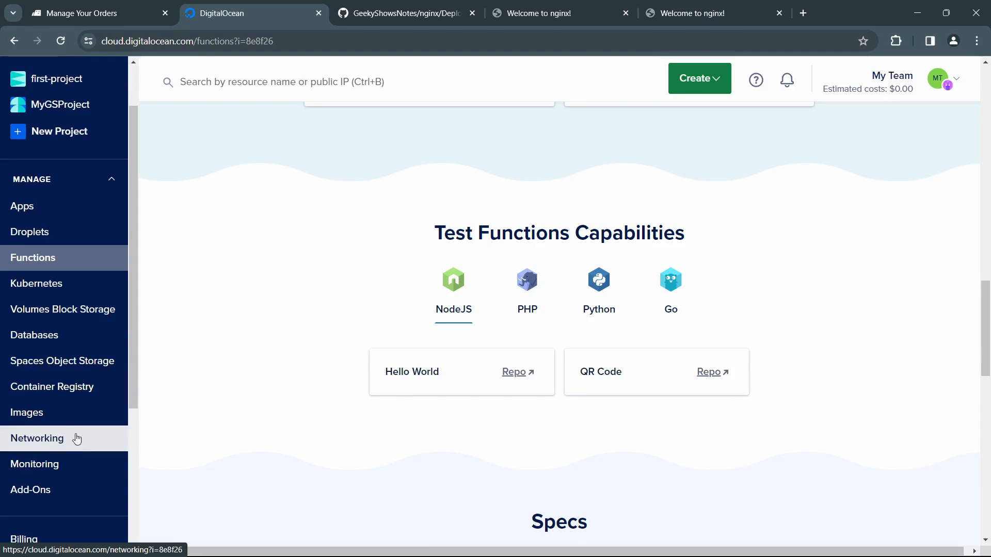
# Step: Open the Monitoring page and read the resource alerts description and metrics agent note
pyautogui.click(58, 466)
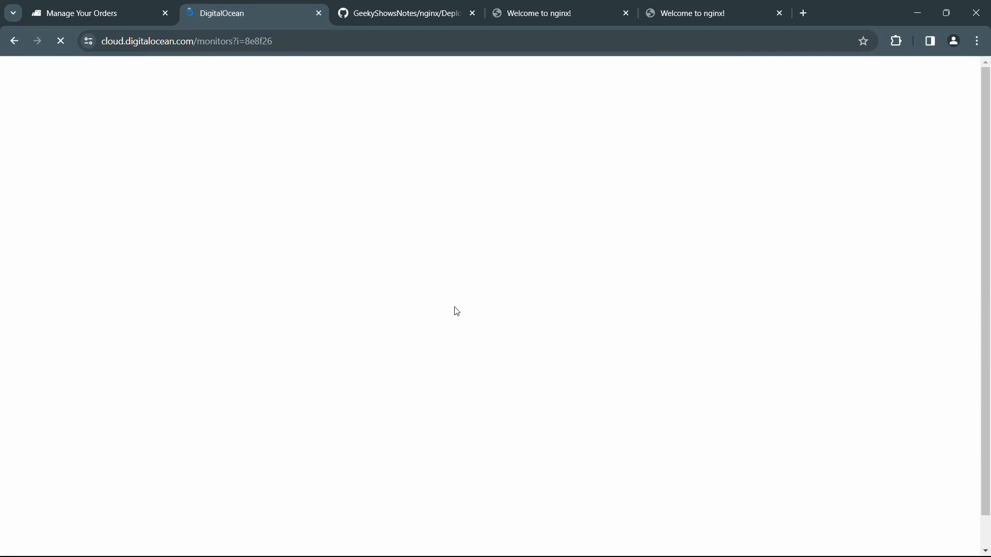
pyautogui.scroll(-1, 348, 323)
pyautogui.scroll(1, 347, 323)
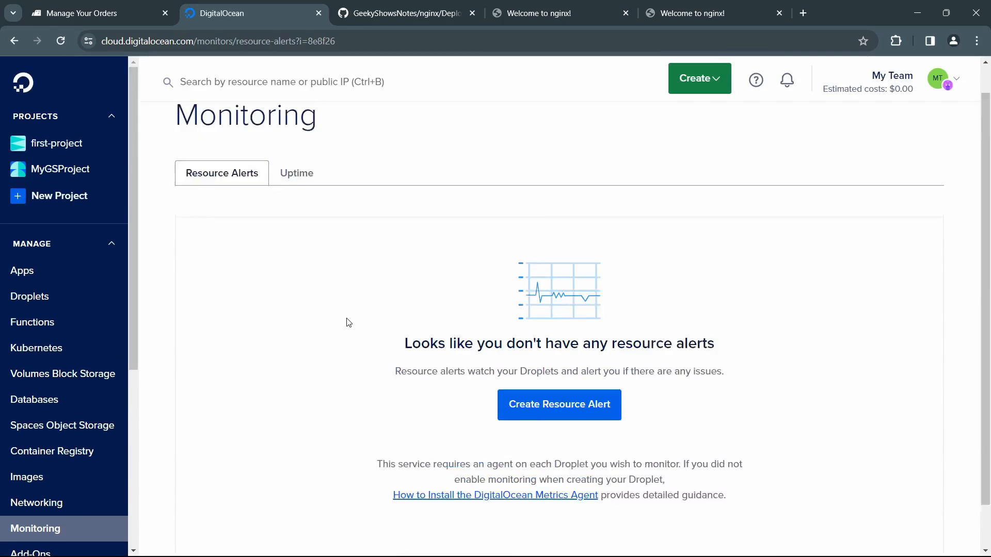
pyautogui.scroll(-1, 308, 299)
pyautogui.scroll(-1, 308, 299)
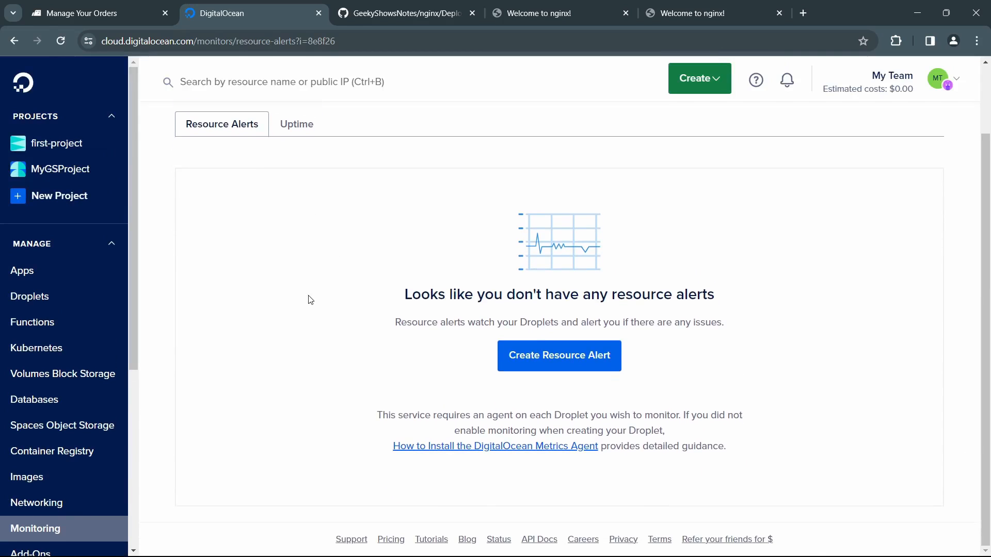
# Step: Begin a new resource alert and choose CPU Utilization Percent as its metric type
pyautogui.click(576, 358)
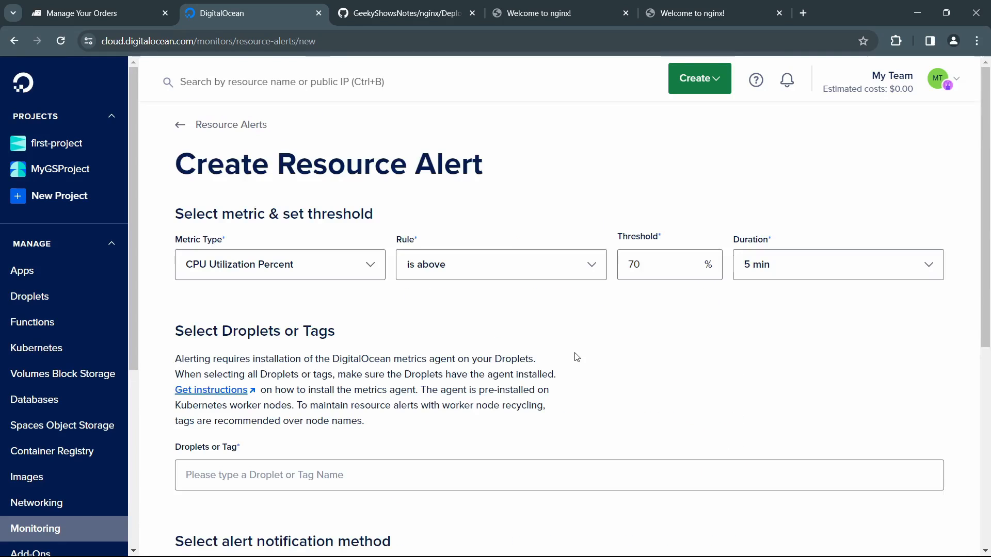
pyautogui.click(372, 266)
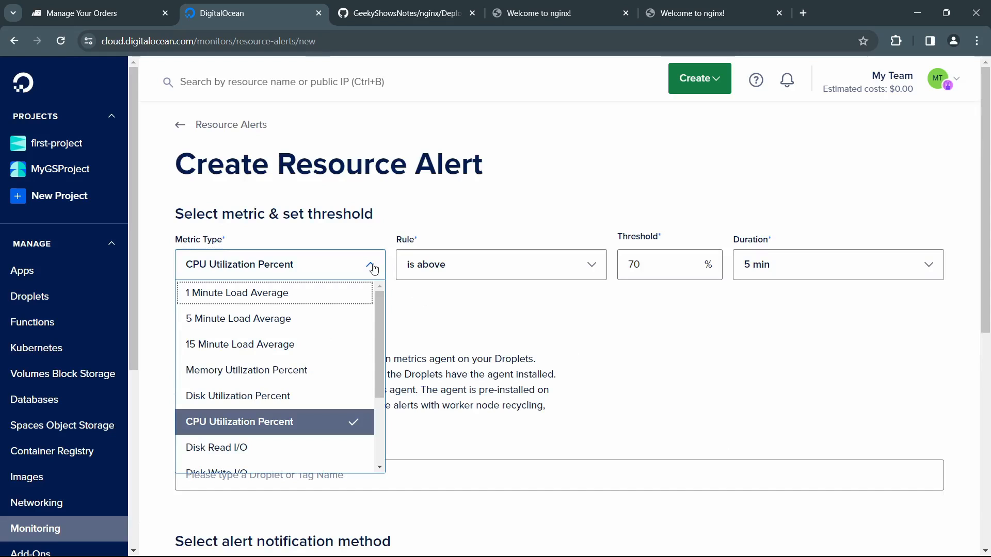
pyautogui.click(292, 424)
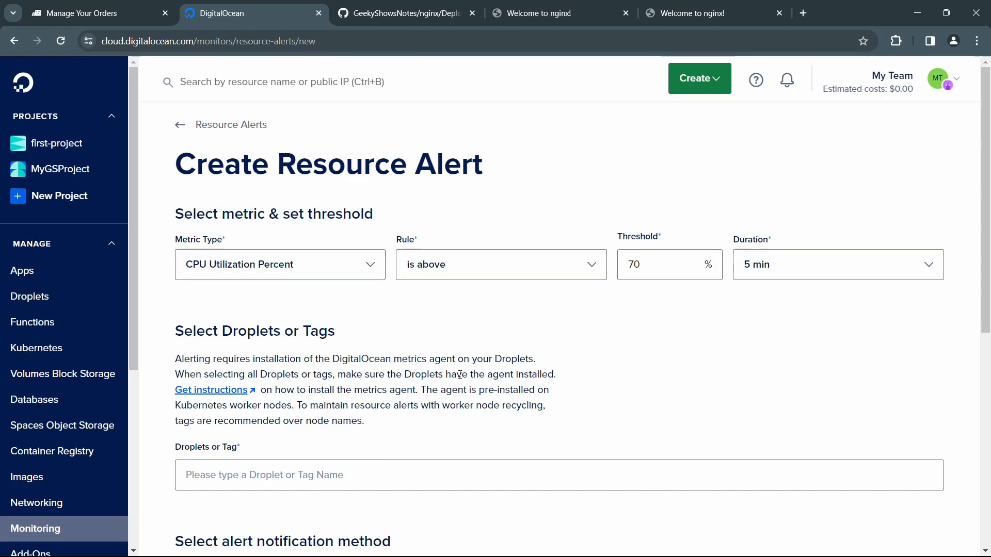
# Step: Apply the resource alert to the geek1 droplet
pyautogui.scroll(-4, 459, 374)
pyautogui.click(287, 289)
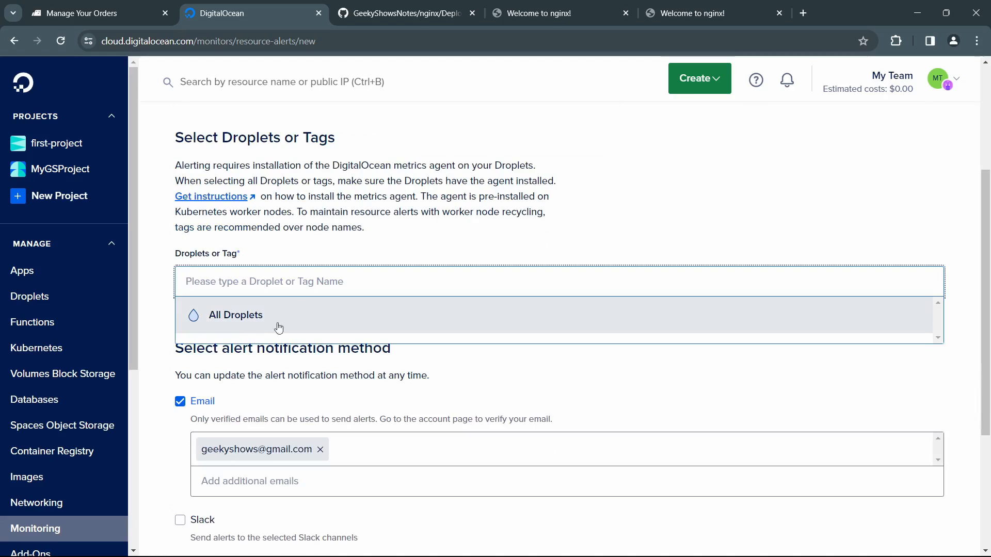
pyautogui.scroll(-3, 360, 283)
pyautogui.scroll(3, 358, 278)
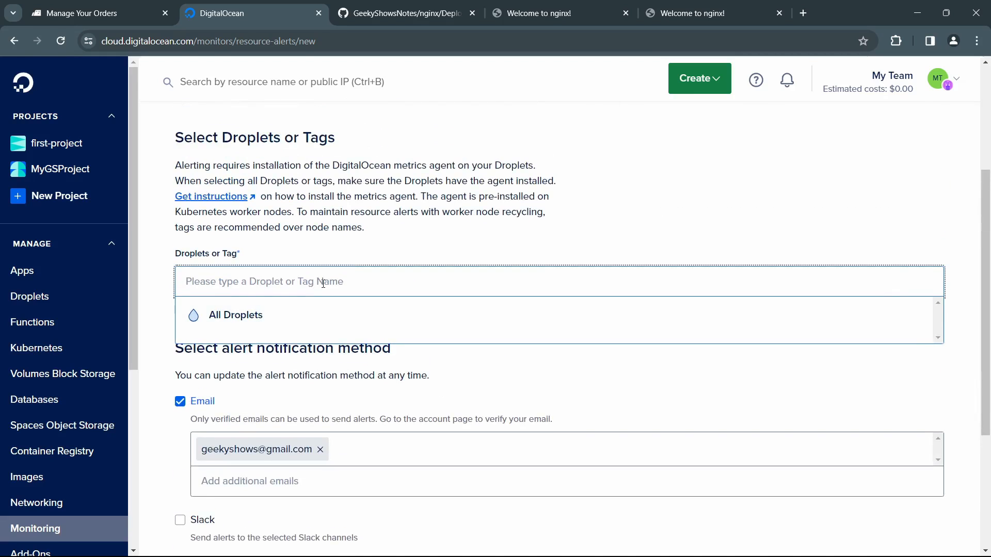
pyautogui.write('geek1')
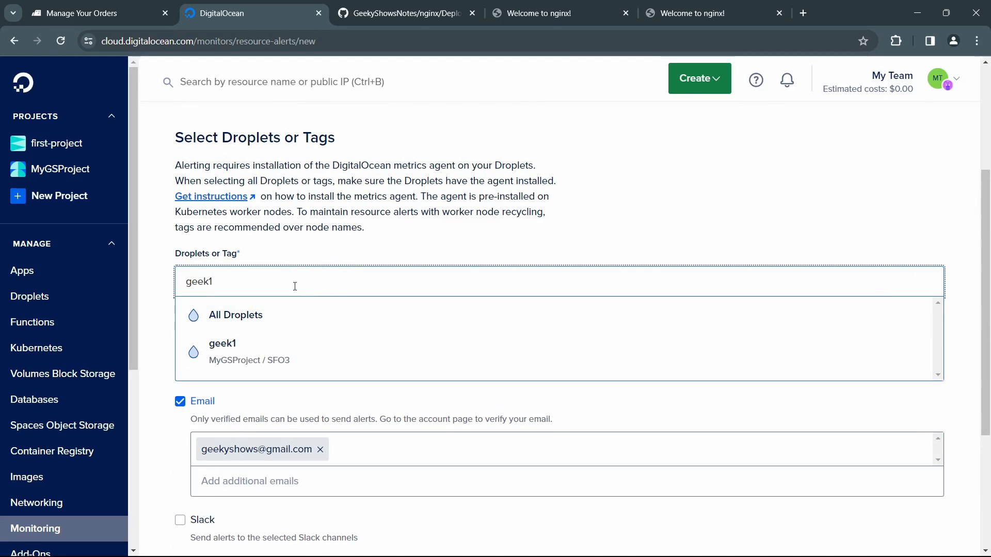
pyautogui.click(262, 354)
pyautogui.click(356, 387)
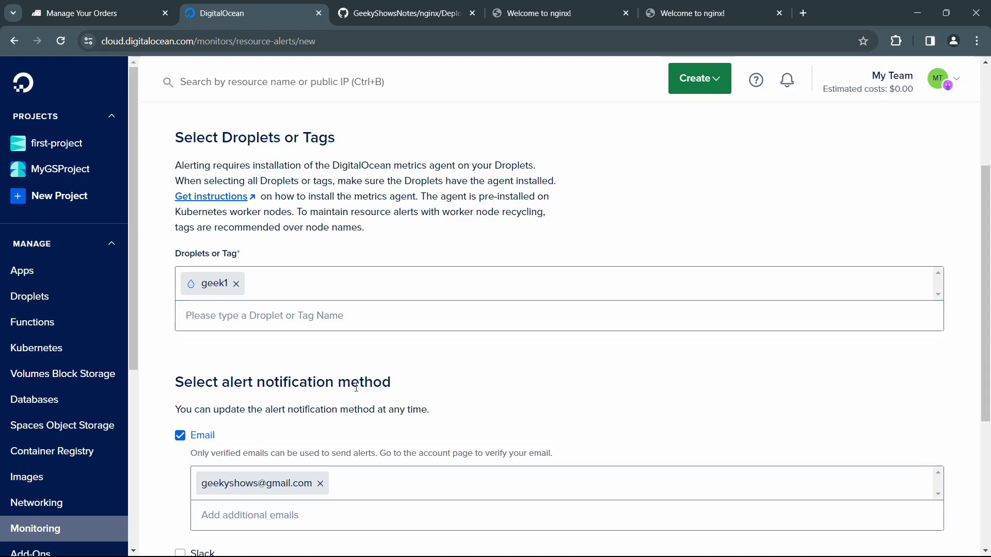
# Step: Review the email notification setting and alert name, and create the resource alert
pyautogui.scroll(-3, 324, 406)
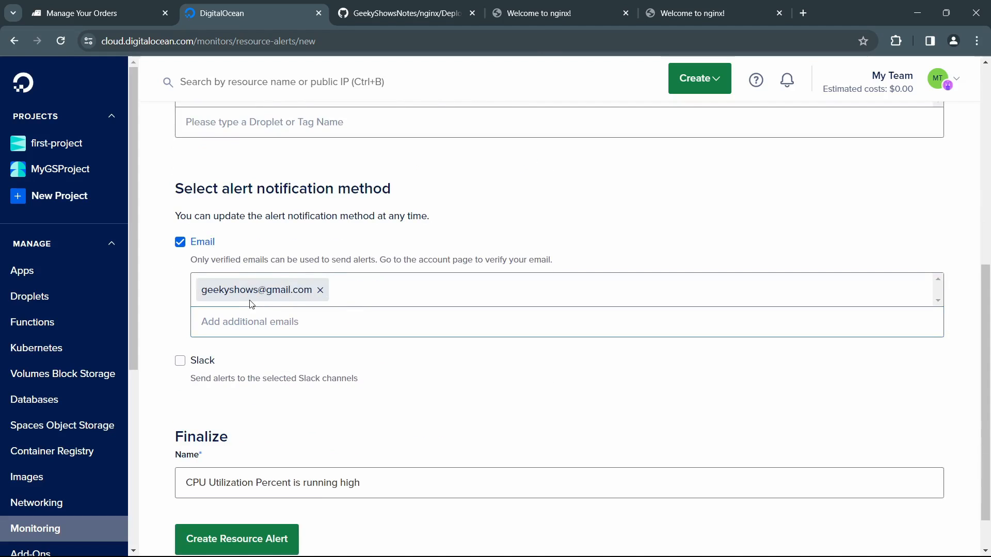
pyautogui.scroll(-1, 301, 388)
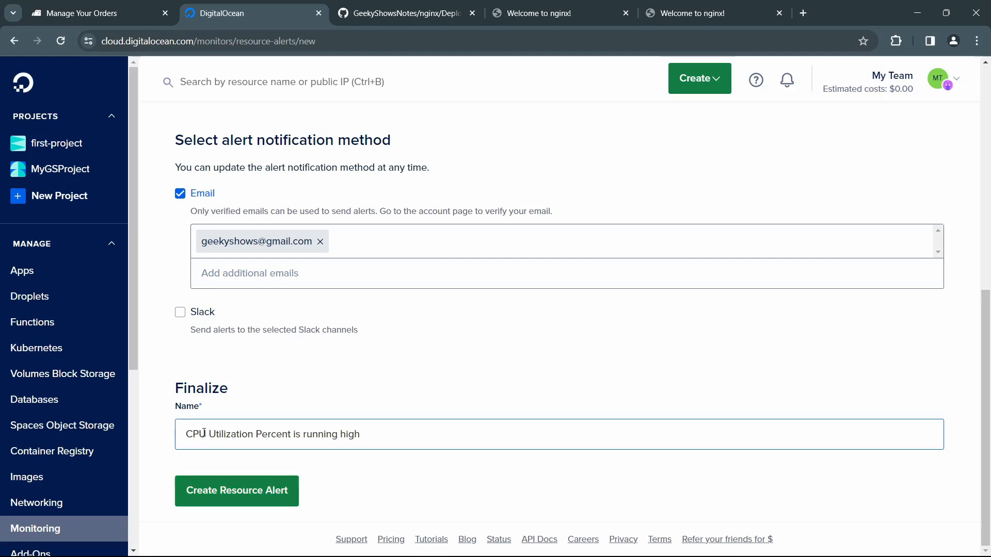
pyautogui.moveTo(206, 434); pyautogui.dragTo(385, 480)
pyautogui.click(385, 480)
pyautogui.click(233, 493)
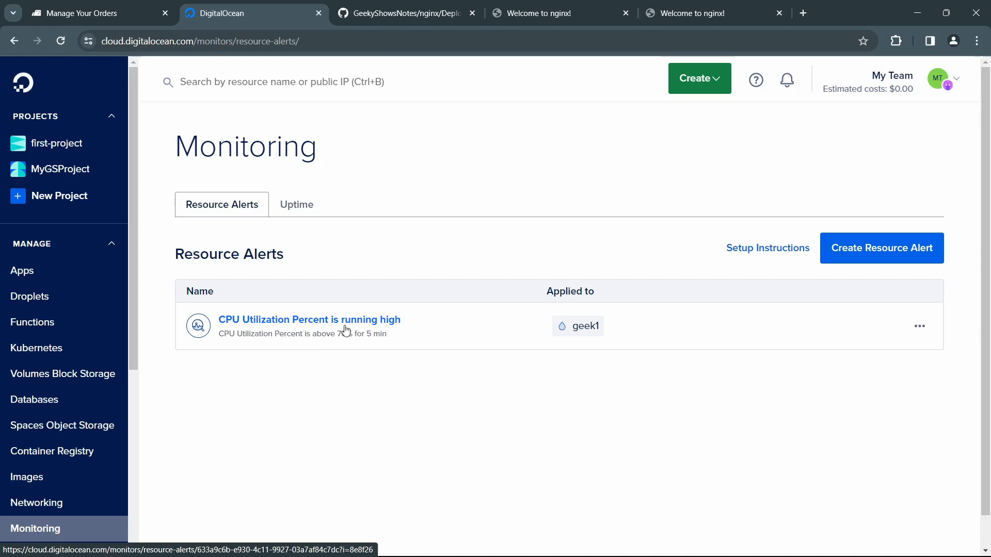
# Step: Open the Uptime section of Monitoring and bring up a new uptime check form at its endpoint field
pyautogui.click(296, 205)
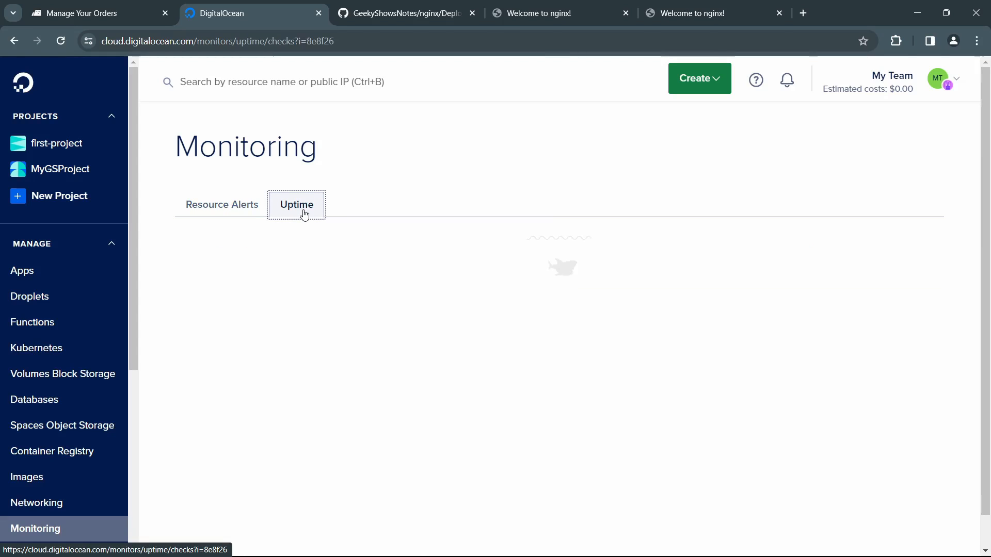
pyautogui.scroll(-2, 426, 367)
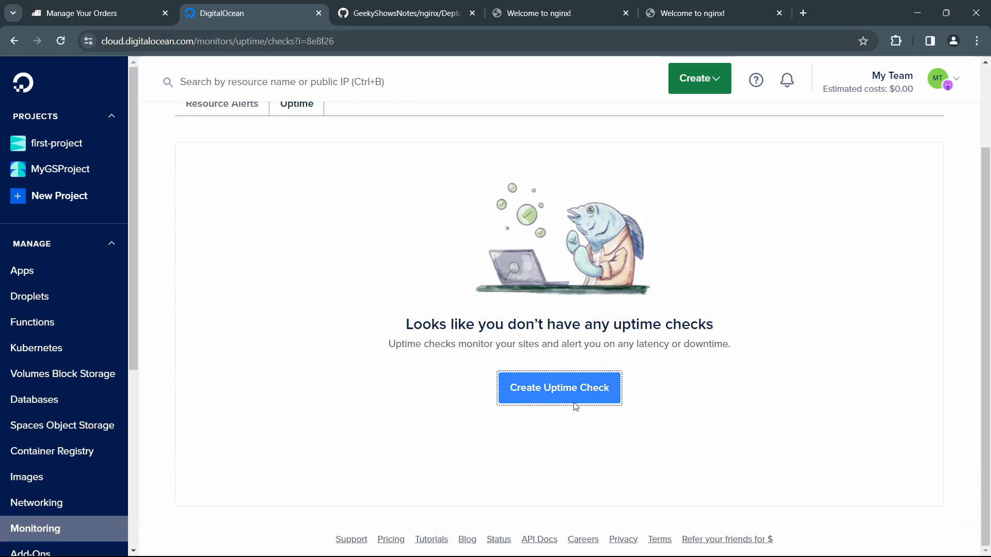
pyautogui.click(530, 398)
pyautogui.click(254, 354)
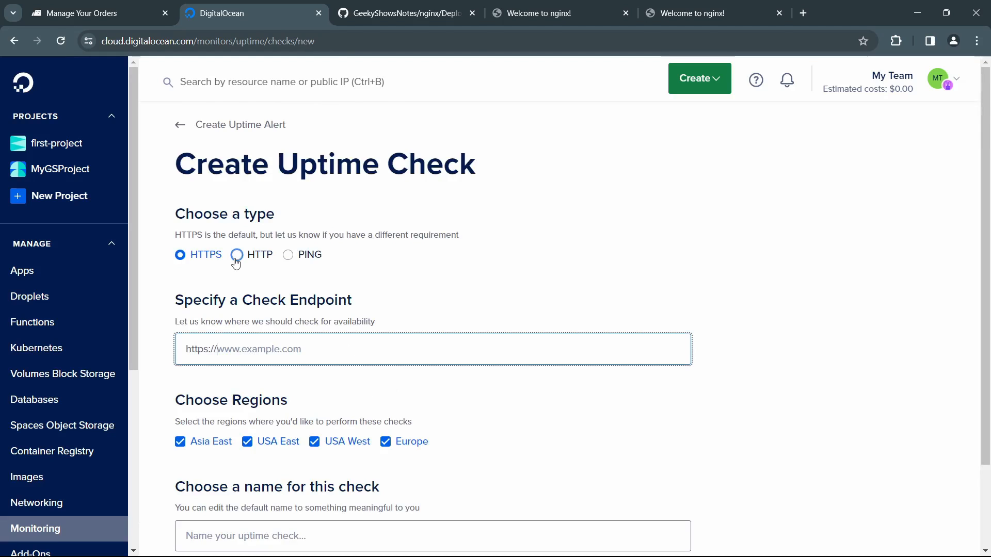
# Step: Look over the uptime check's type, endpoint, region and name settings, and leave the form without creating a check
pyautogui.scroll(-2, 236, 263)
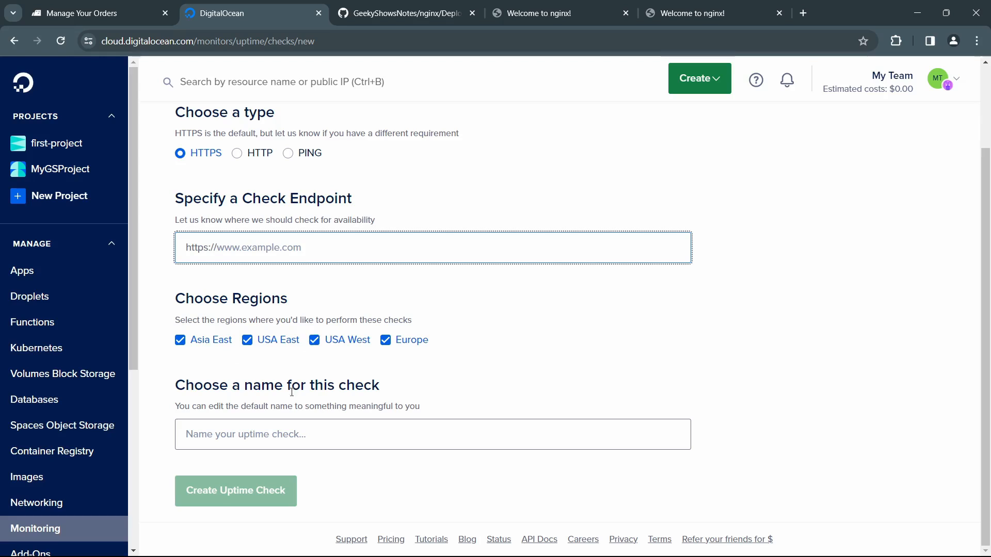
pyautogui.click(317, 433)
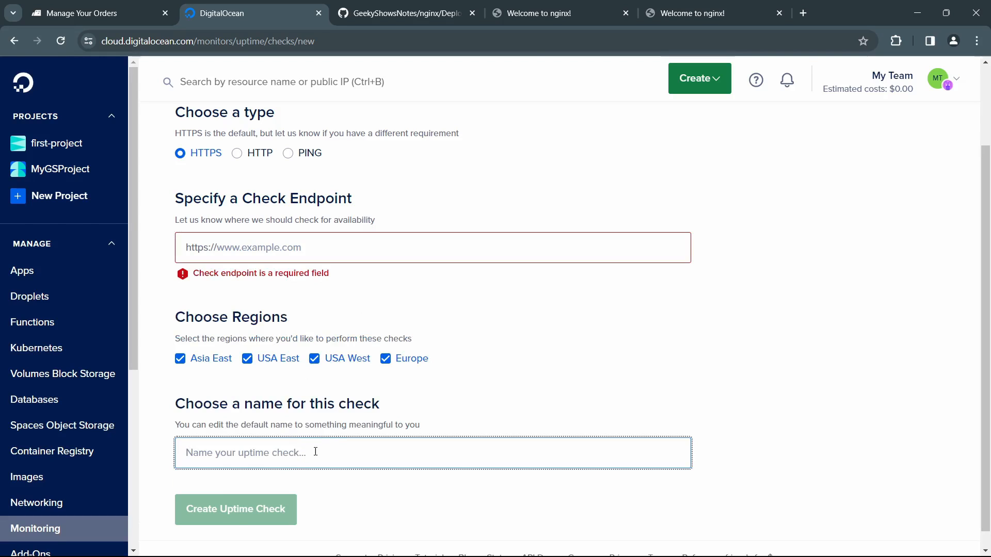
pyautogui.click(333, 432)
pyautogui.click(337, 243)
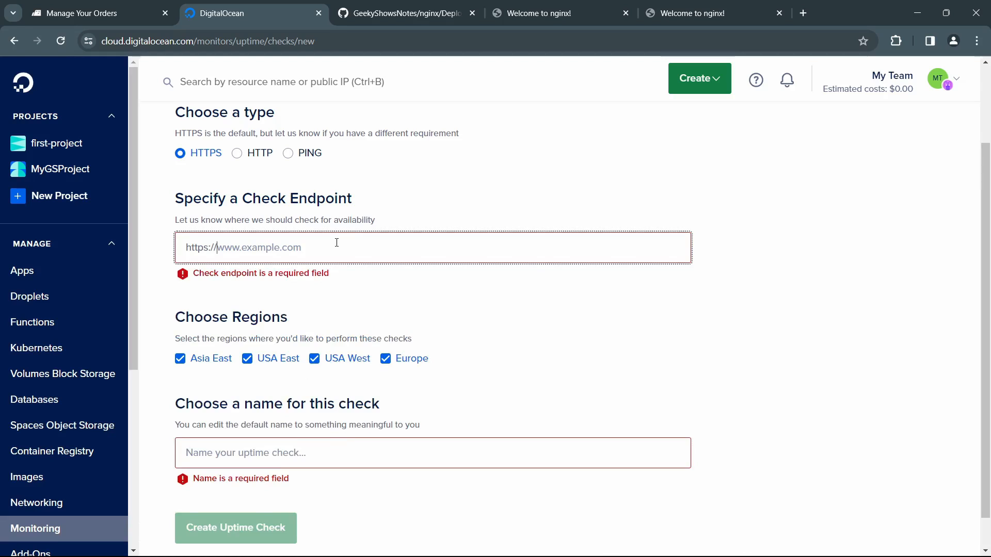
pyautogui.scroll(2, 371, 244)
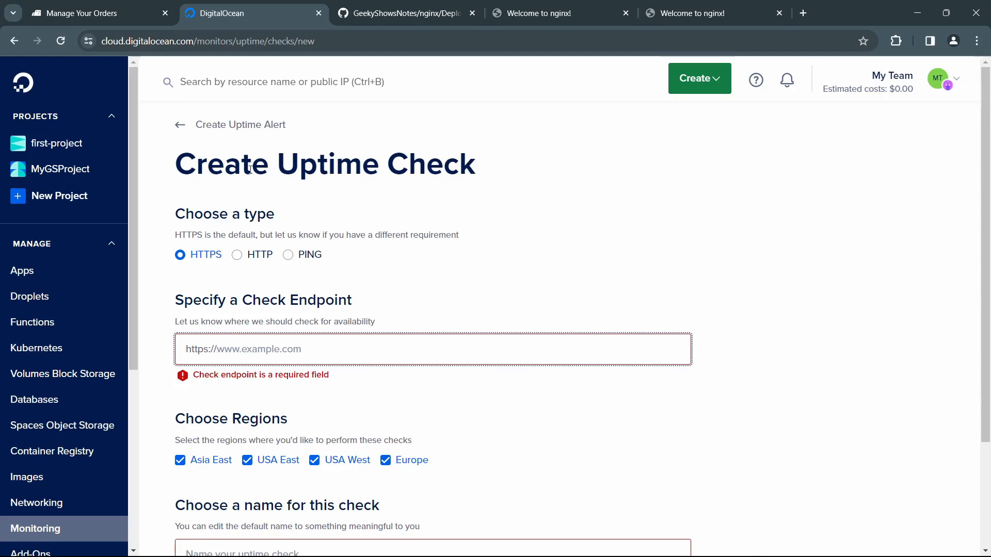
pyautogui.click(181, 125)
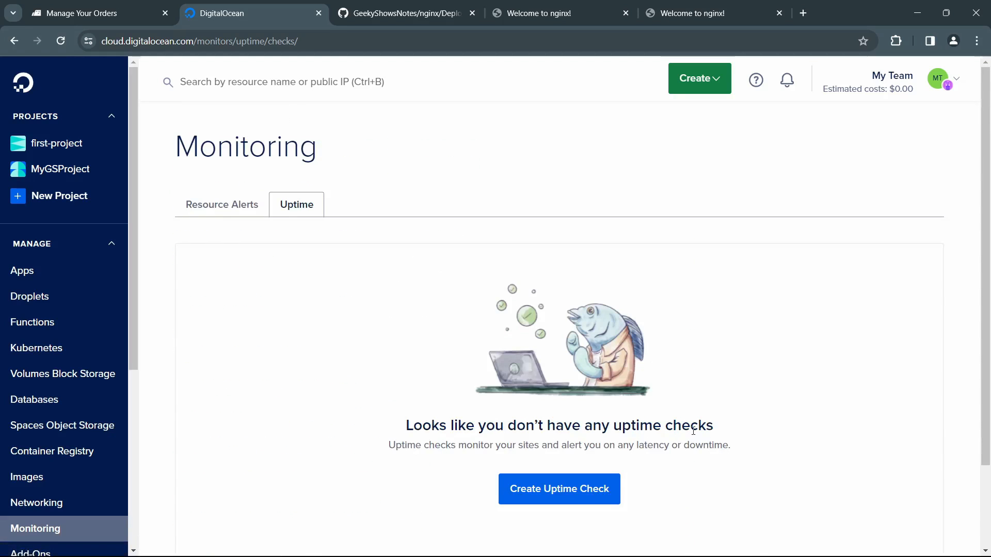
# Step: Open the Spaces Object Storage page and read its description
pyautogui.scroll(-1, 671, 434)
pyautogui.scroll(-3, 69, 387)
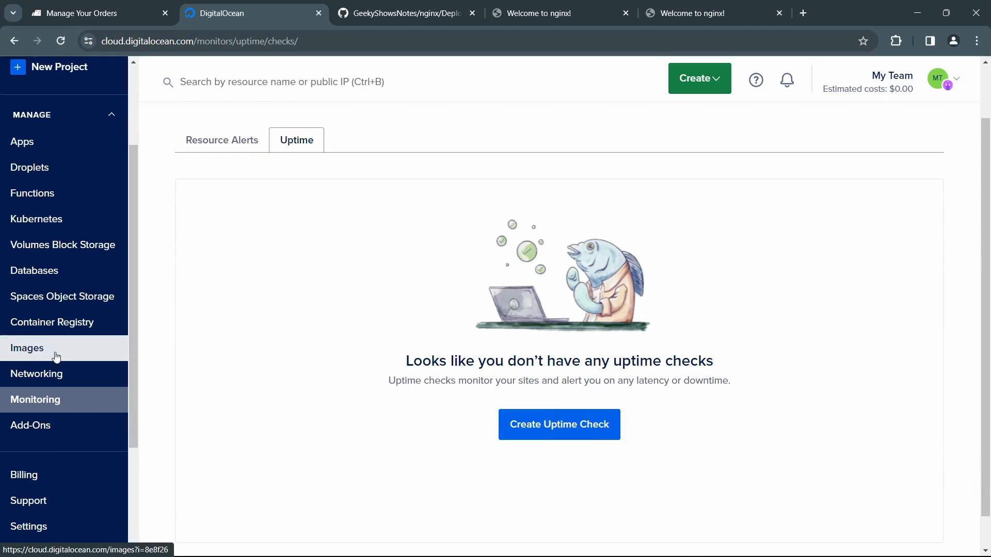
pyautogui.click(63, 300)
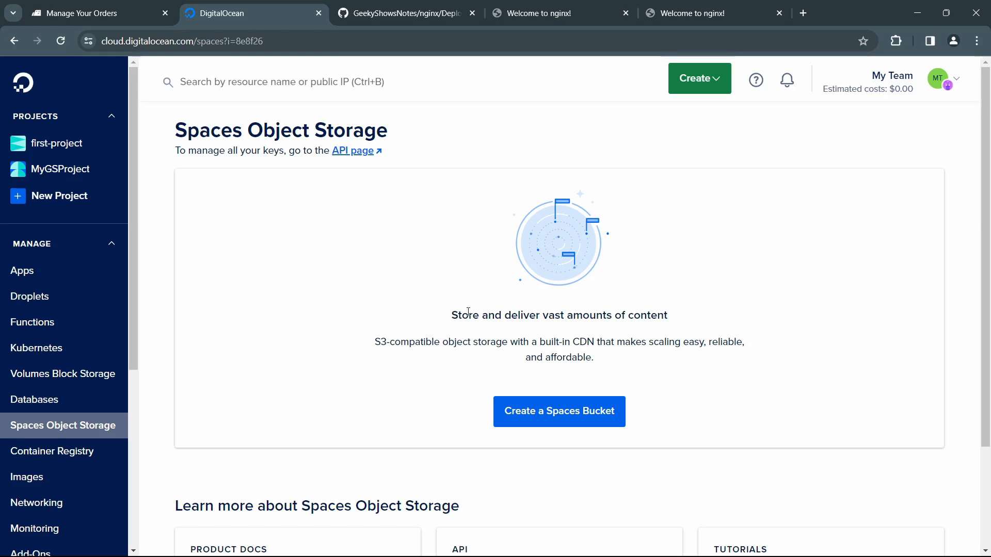
# Step: Read the S3-compatible storage description and open the Spaces keys API page in a separate browser tab
pyautogui.moveTo(371, 339); pyautogui.dragTo(455, 341)
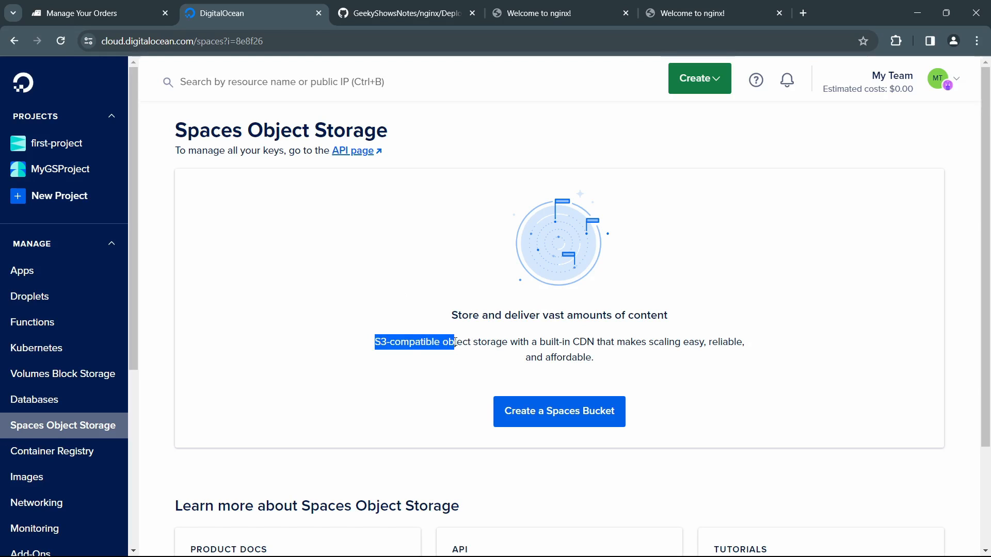
pyautogui.click(455, 353)
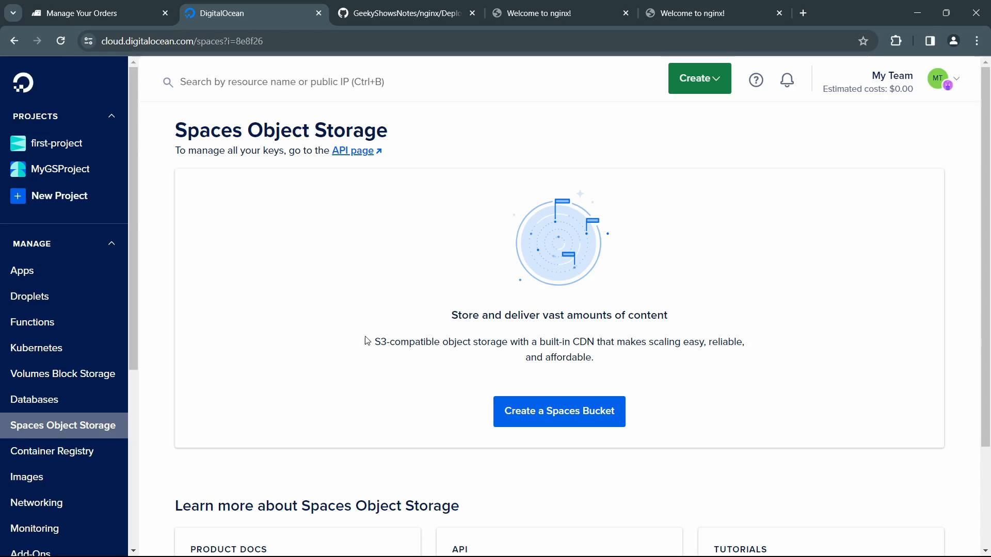
pyautogui.rightClick(360, 152)
pyautogui.click(383, 163)
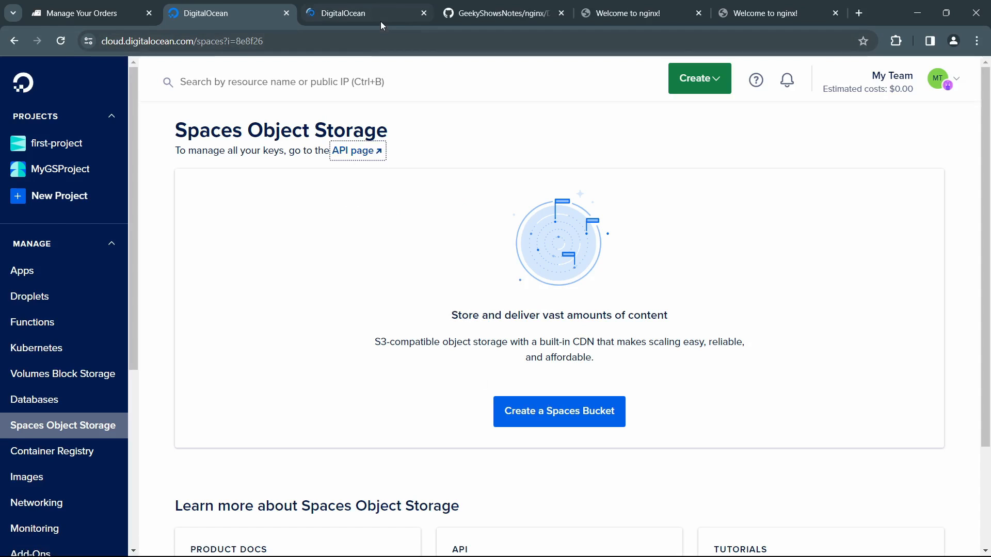
pyautogui.click(380, 20)
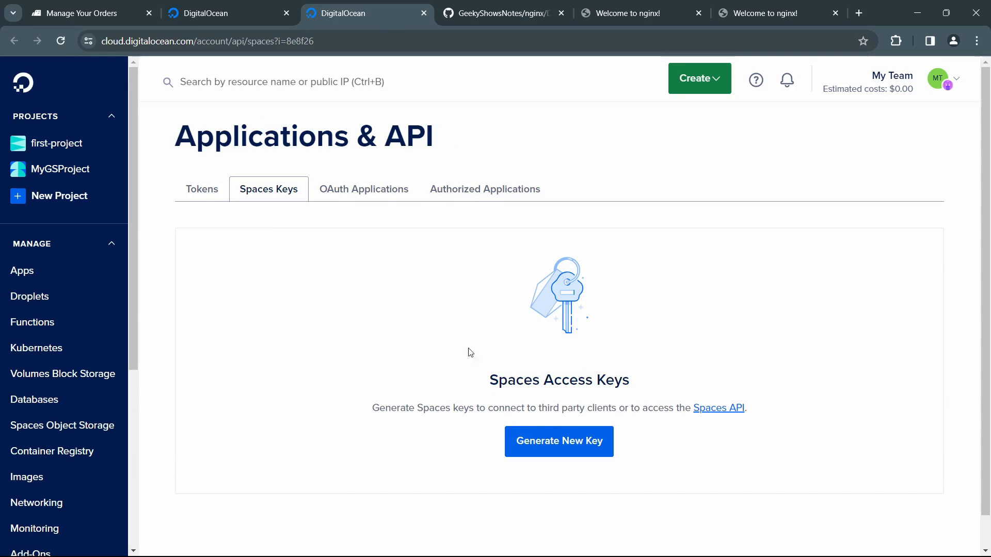
# Step: Open the Spaces API reference documentation and look through its AWS S3 compatibility table down to the "Hello, World!" program
pyautogui.click(730, 410)
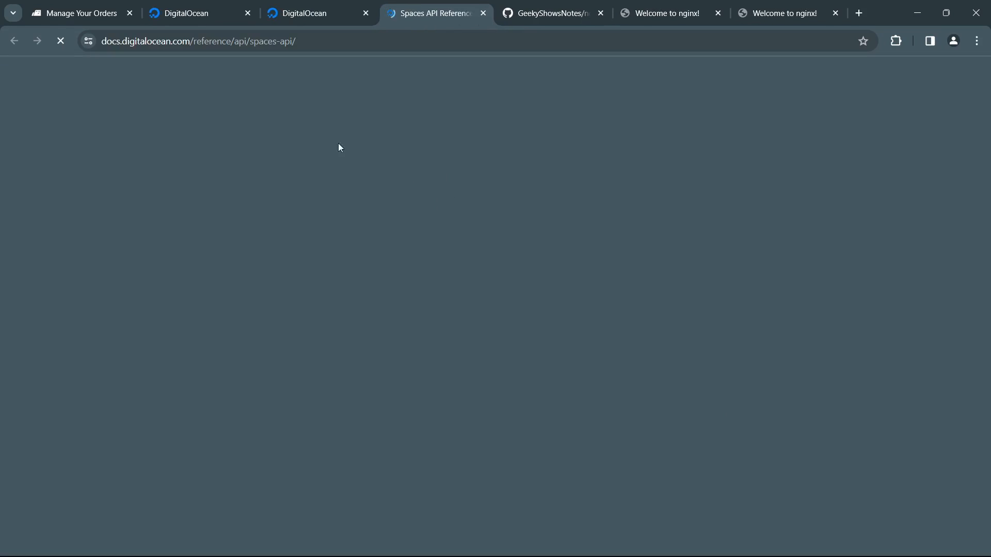
pyautogui.scroll(-4, 362, 324)
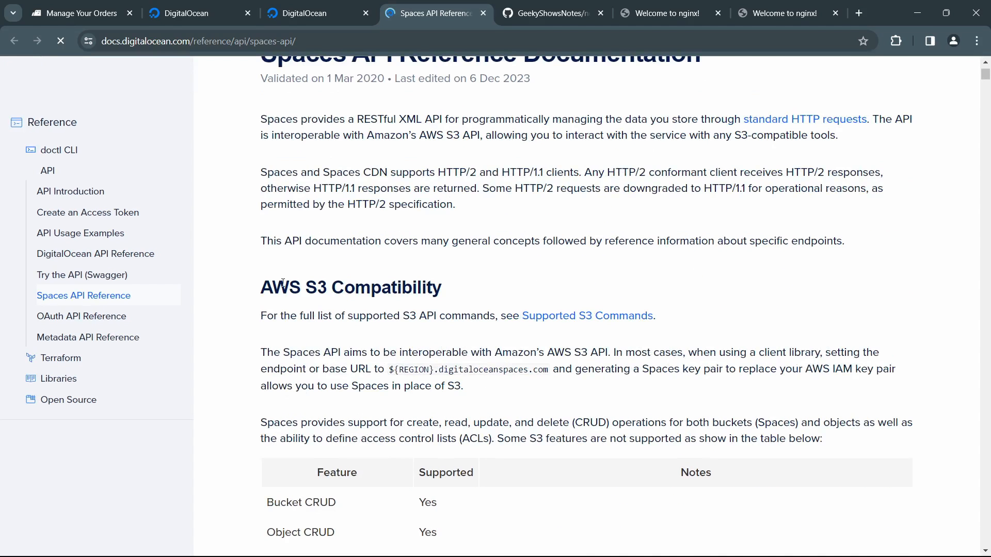
pyautogui.scroll(-5, 359, 291)
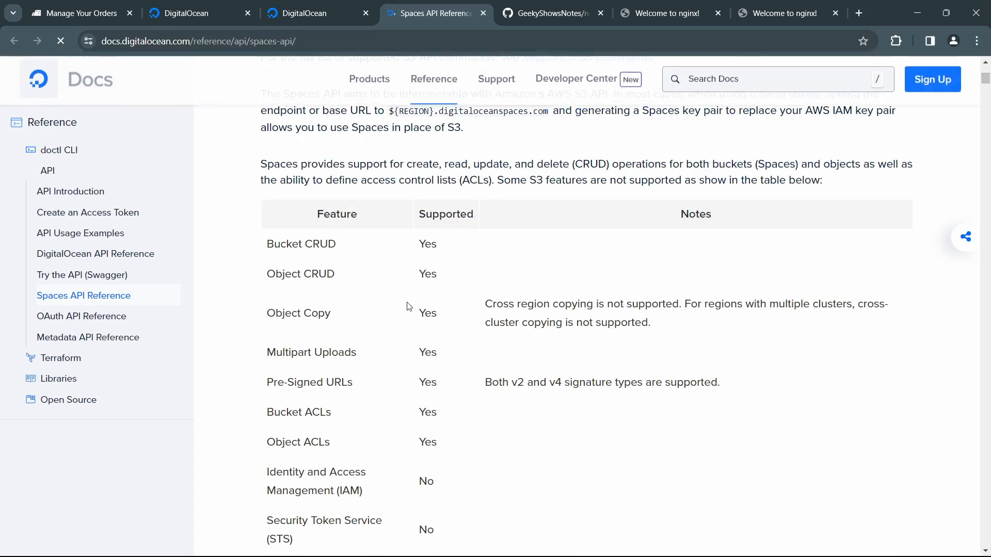
pyautogui.scroll(-9, 322, 339)
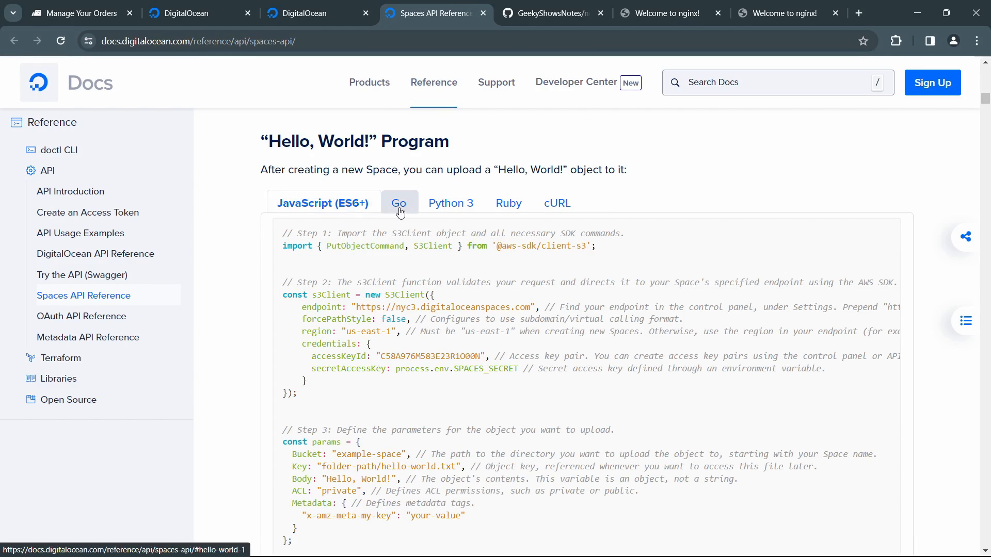
# Step: Examine the SDK imports in the Python 3 and JavaScript versions of the "Hello, World!" upload example
pyautogui.click(450, 206)
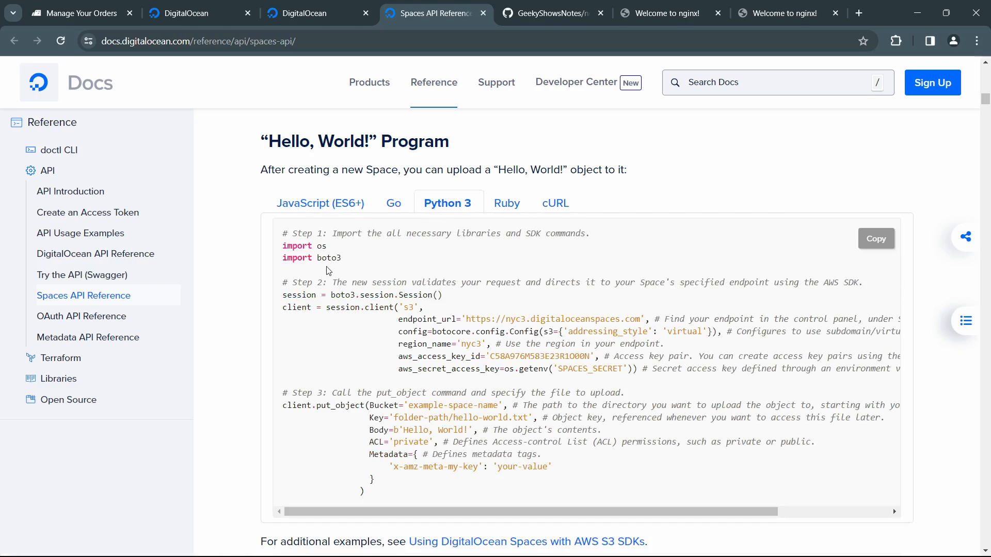
pyautogui.moveTo(322, 258); pyautogui.dragTo(358, 263)
pyautogui.click(386, 273)
pyautogui.doubleClick(323, 258)
pyautogui.click(371, 266)
pyautogui.click(350, 206)
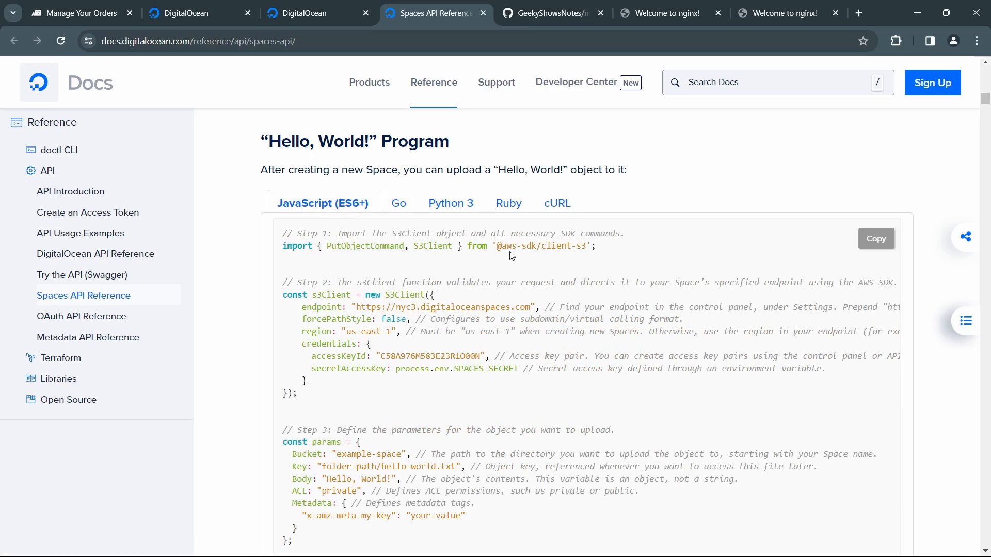
pyautogui.moveTo(564, 249); pyautogui.dragTo(592, 249)
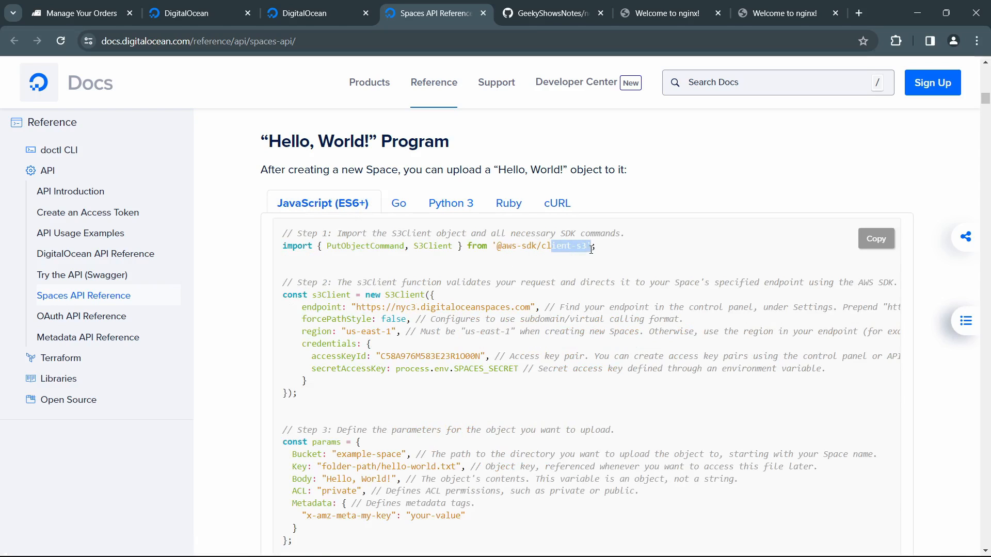
# Step: View the Go version of the upload example, go through the Python 3 code, and continue to the next documentation section
pyautogui.click(450, 204)
pyautogui.click(394, 205)
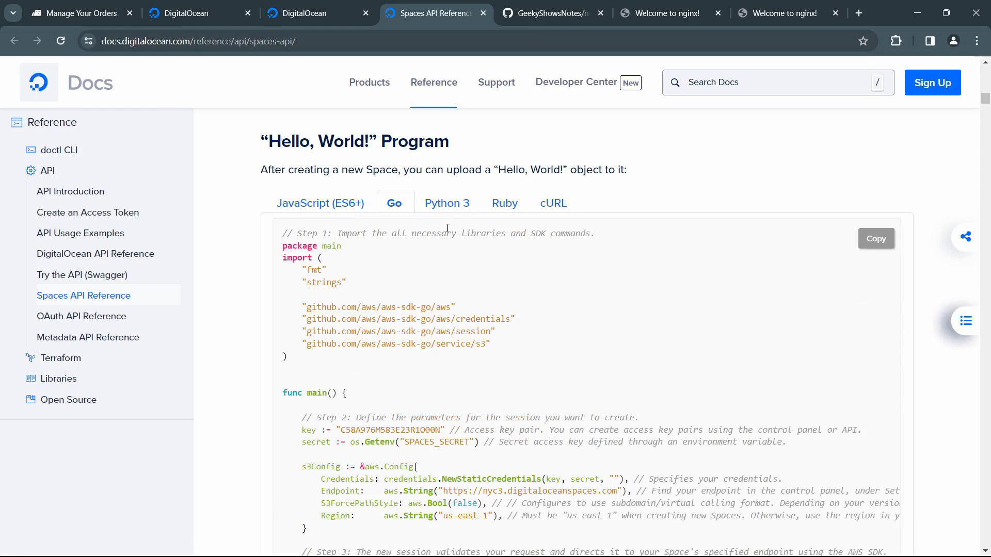
pyautogui.click(450, 205)
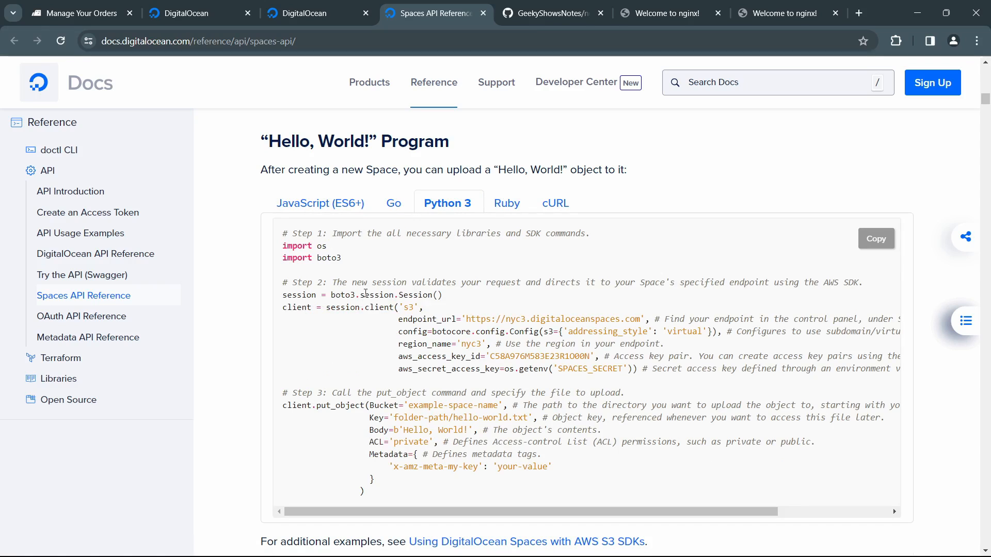
pyautogui.moveTo(364, 295); pyautogui.dragTo(519, 443)
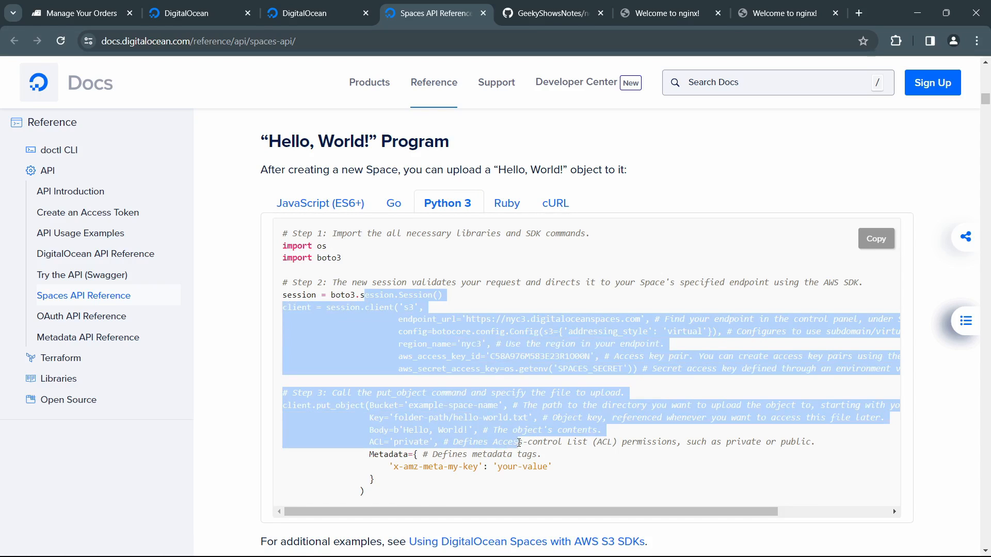
pyautogui.click(235, 376)
pyautogui.scroll(-7, 236, 377)
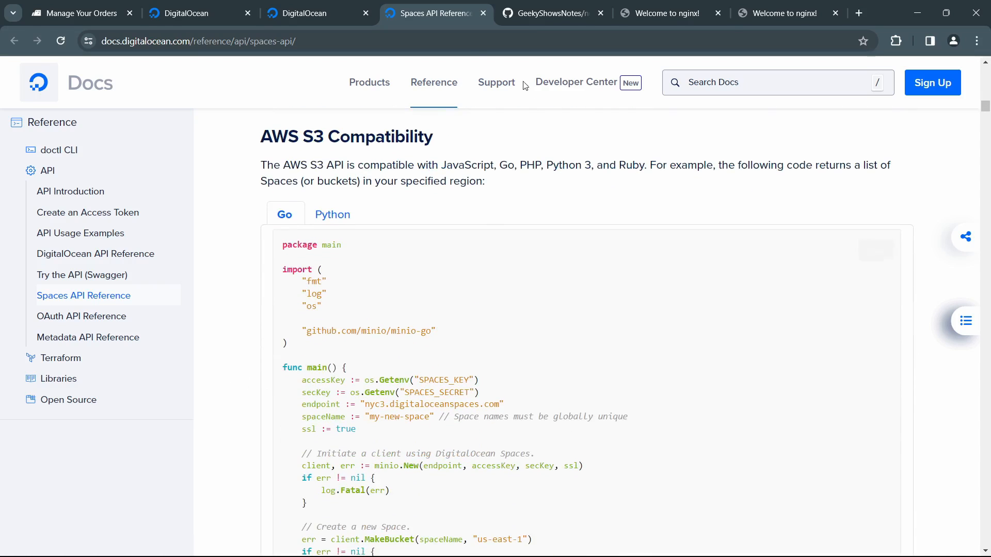
# Step: Return to the Spaces Keys page, look at the new access key form, and leave it without creating a key
pyautogui.click(301, 15)
pyautogui.click(222, 19)
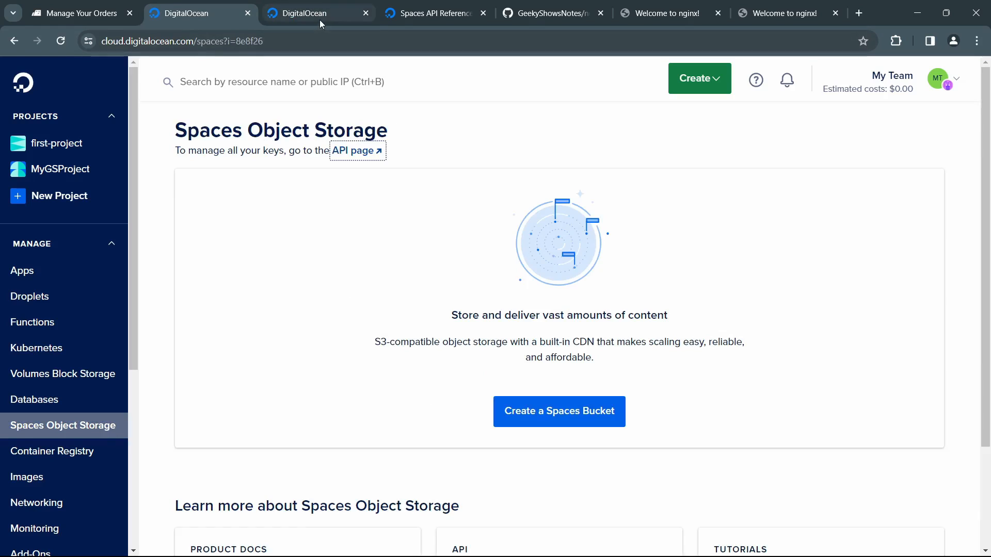
pyautogui.click(320, 19)
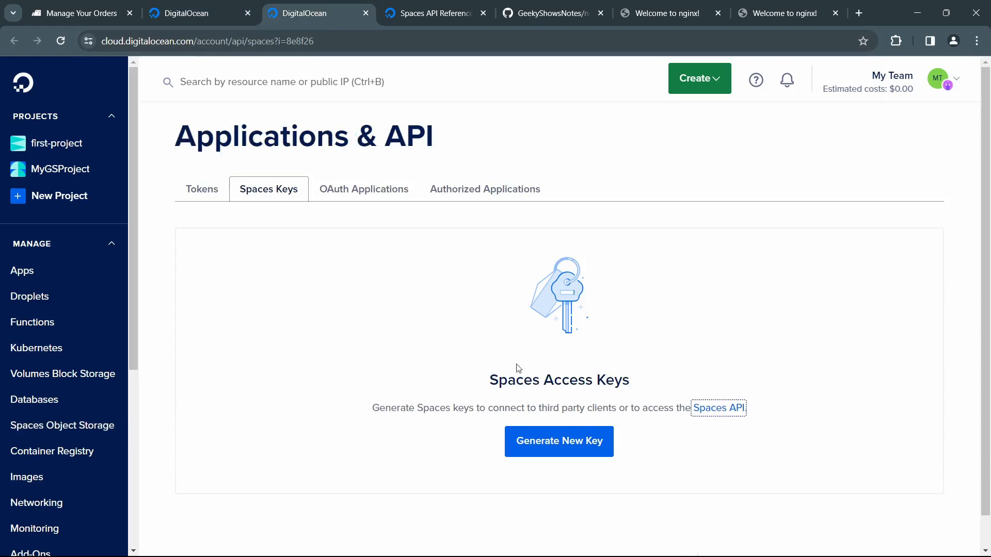
pyautogui.click(582, 449)
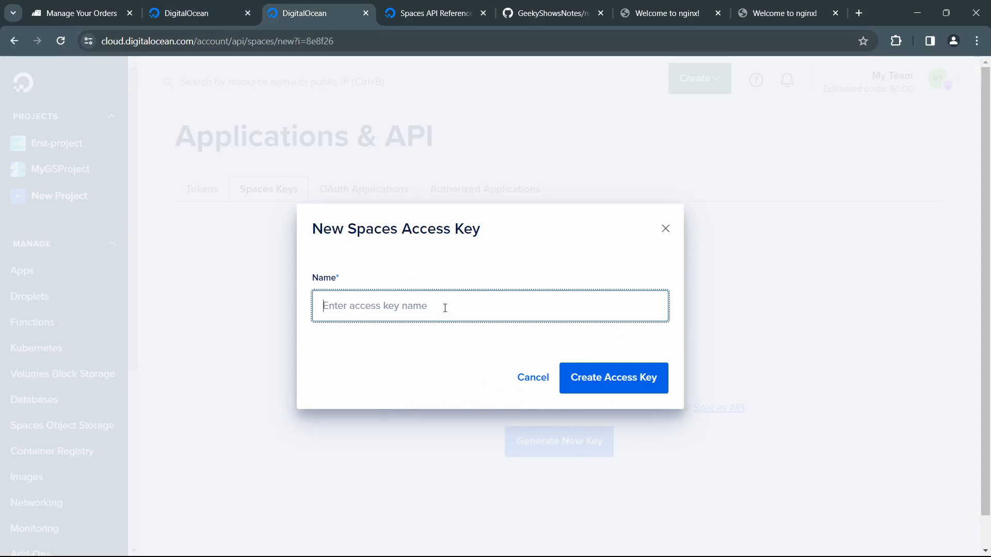
pyautogui.click(531, 382)
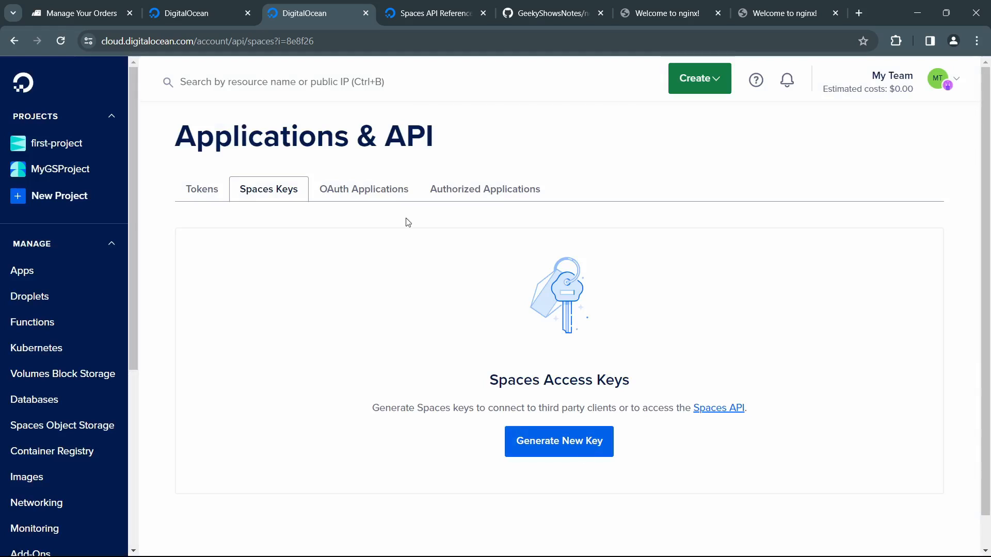
# Step: Start a new Spaces bucket from the Spaces Object Storage page, keep the San Francisco SFO3 region, and enable CDN
pyautogui.click(200, 16)
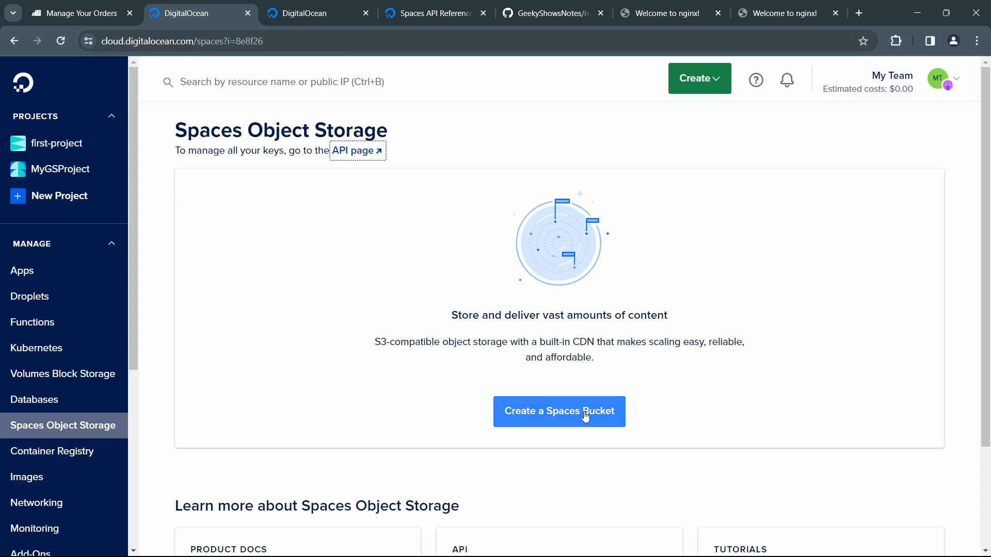
pyautogui.scroll(-3, 585, 418)
pyautogui.scroll(3, 587, 412)
pyautogui.click(565, 417)
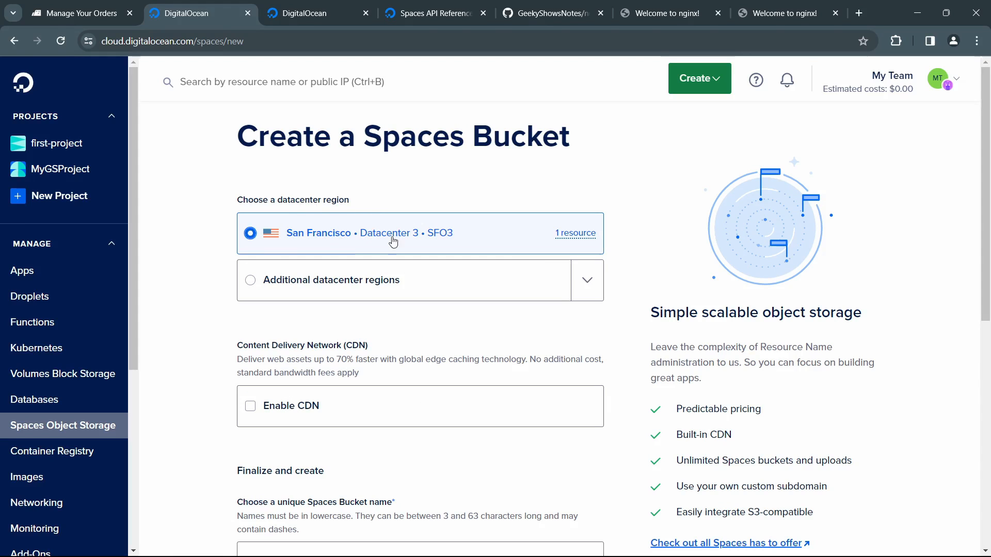
pyautogui.moveTo(581, 240)
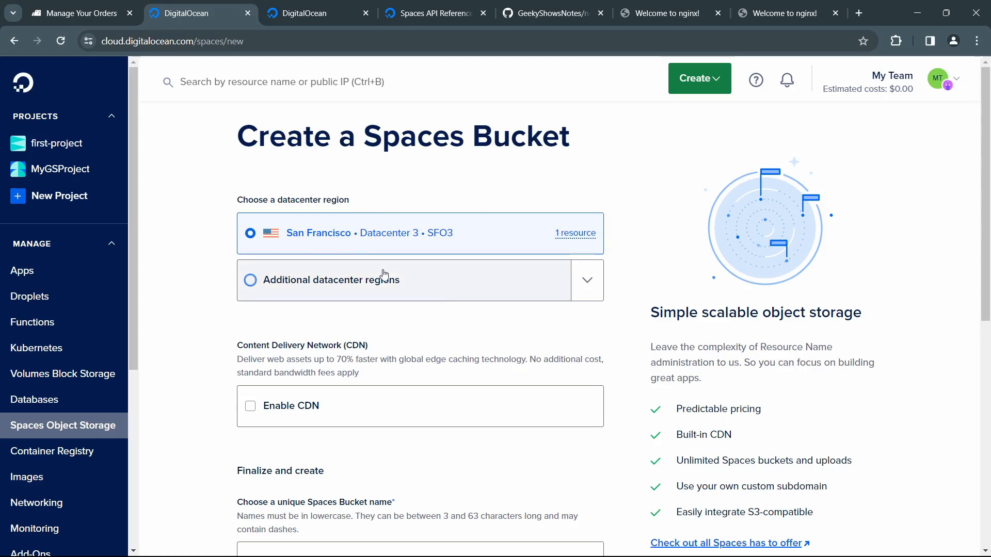
pyautogui.scroll(-3, 463, 281)
pyautogui.click(250, 277)
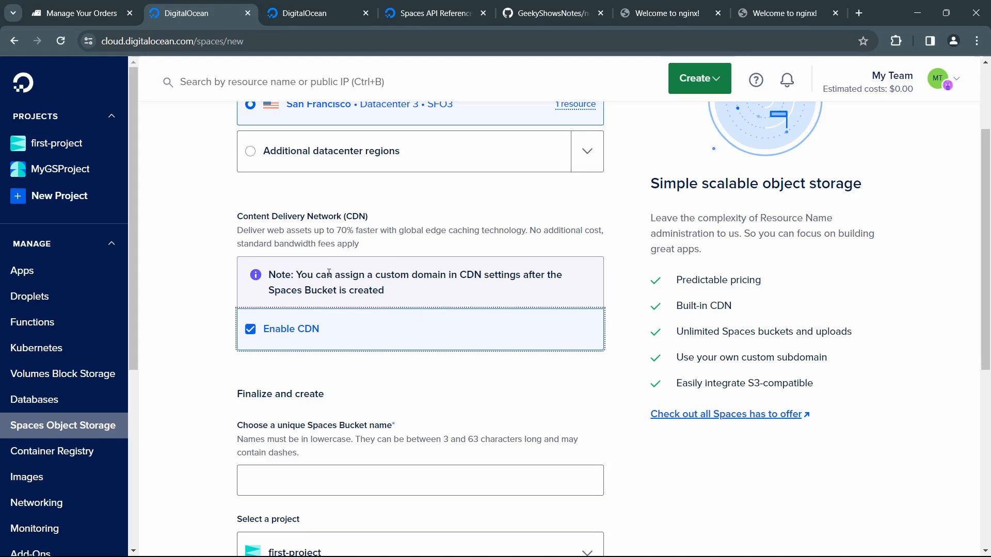
# Step: Name the Spaces bucket mygsbucket and check the origin URL generated for it
pyautogui.scroll(-4, 407, 340)
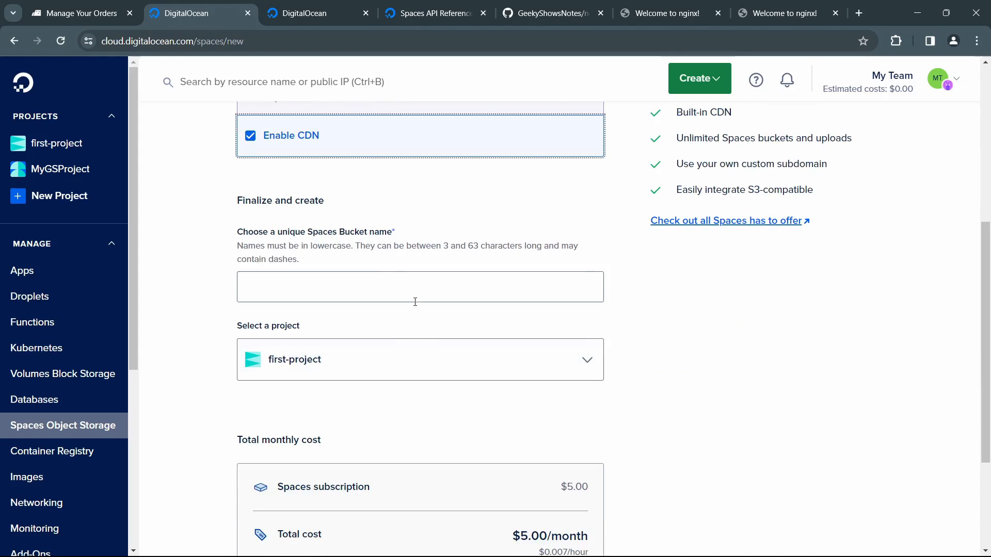
pyautogui.click(371, 280)
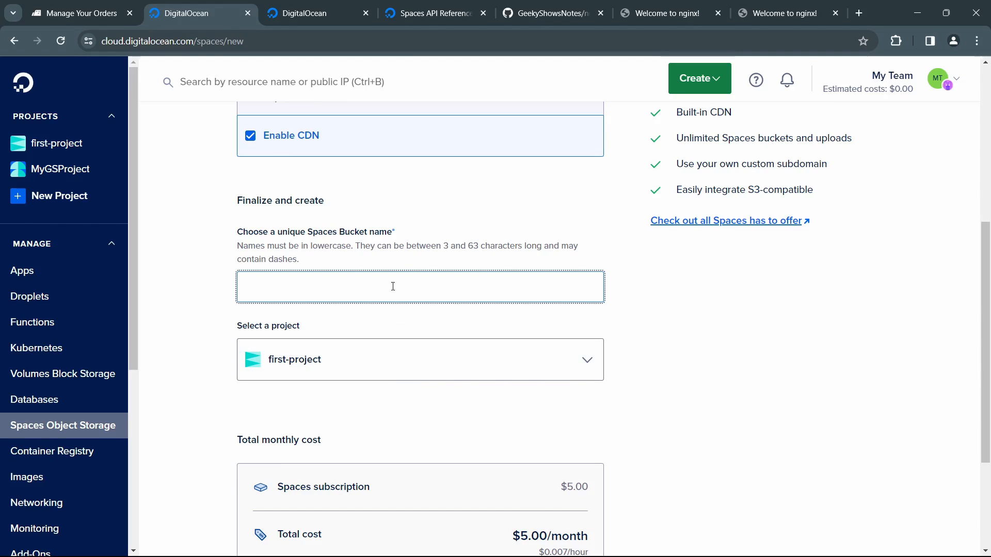
pyautogui.write('mygsbucket')
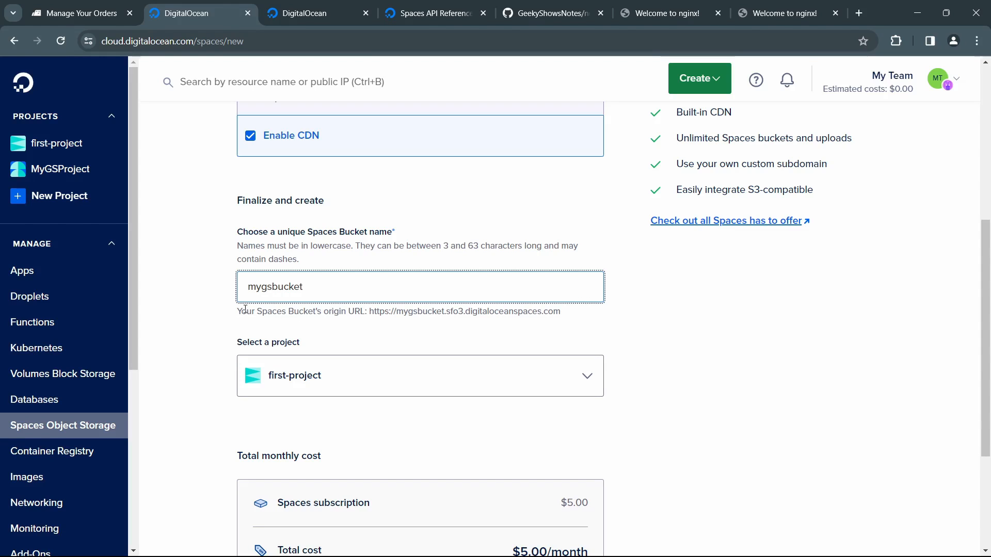
pyautogui.moveTo(245, 308); pyautogui.dragTo(566, 312)
pyautogui.click(386, 311)
pyautogui.click(531, 327)
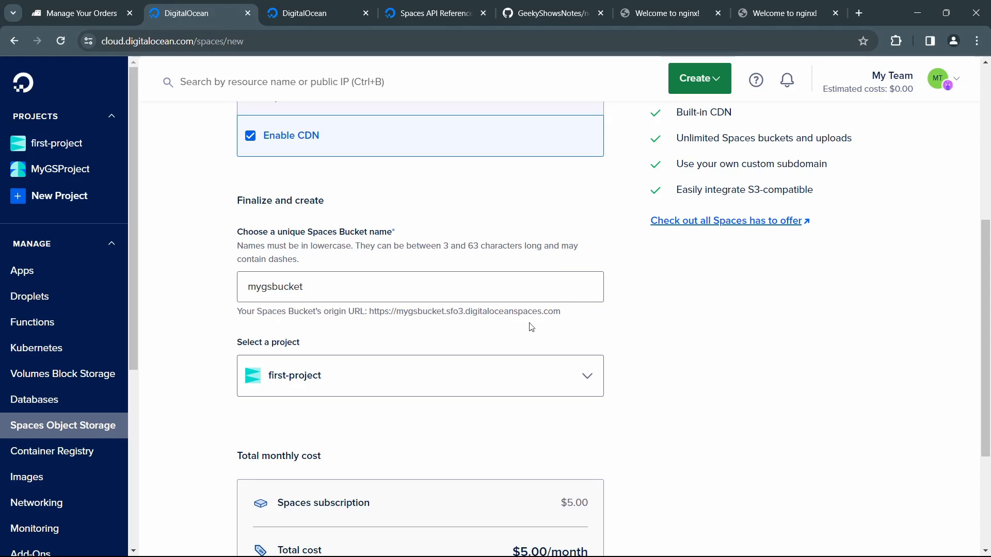
pyautogui.moveTo(394, 311); pyautogui.dragTo(548, 313)
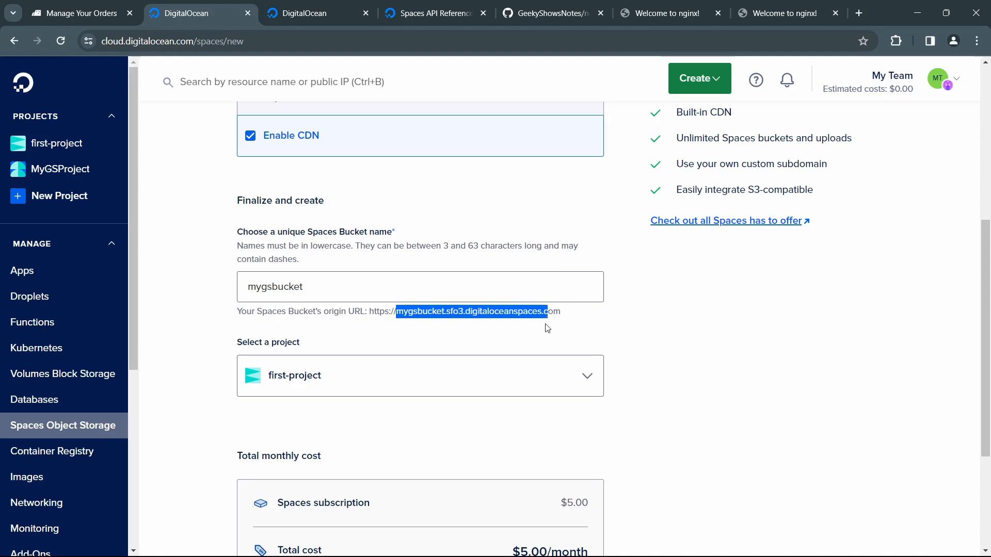
pyautogui.click(548, 328)
# Step: Assign the bucket to MyGSProject, review the monthly cost, and create the Spaces bucket
pyautogui.click(411, 386)
pyautogui.click(328, 459)
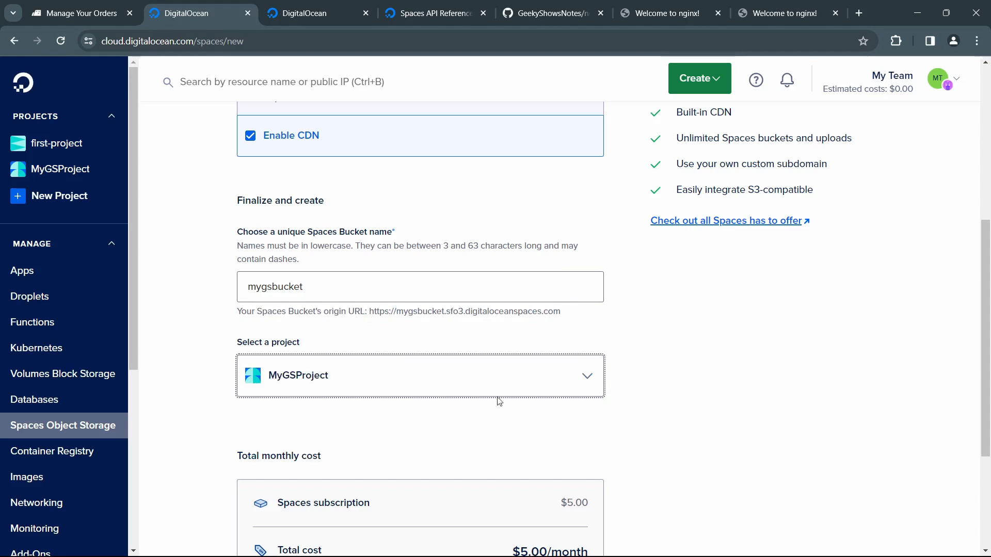
pyautogui.scroll(-3, 644, 370)
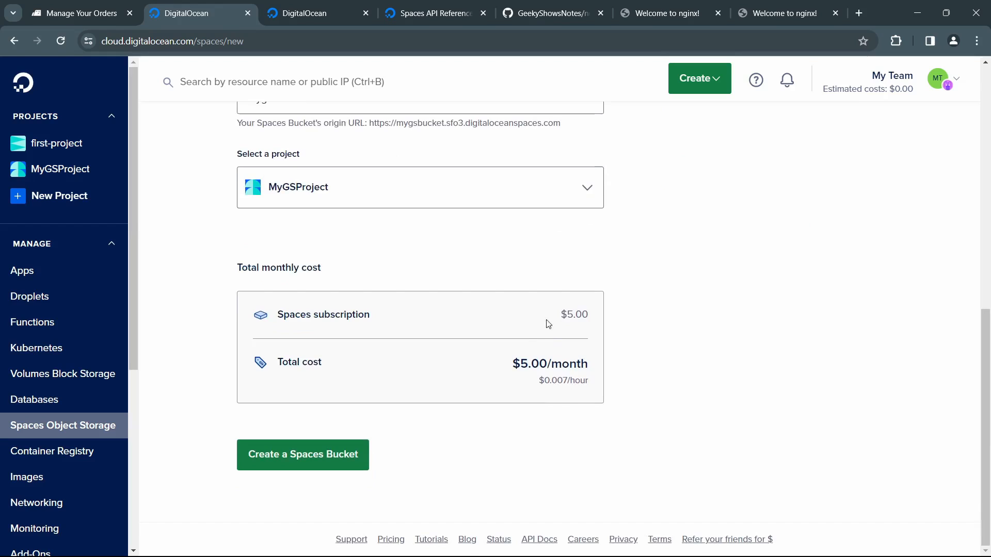
pyautogui.moveTo(559, 317); pyautogui.dragTo(601, 319)
pyautogui.click(642, 384)
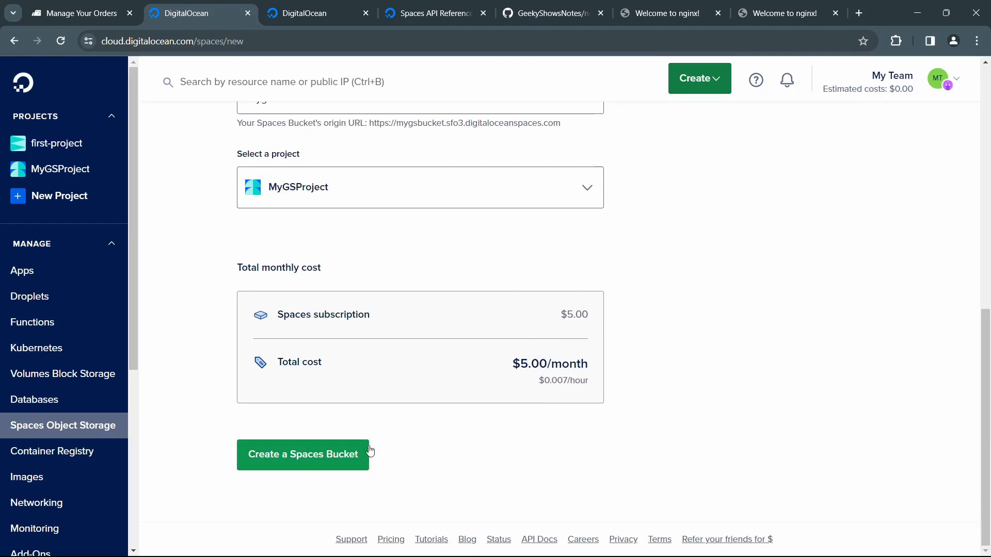
pyautogui.click(329, 460)
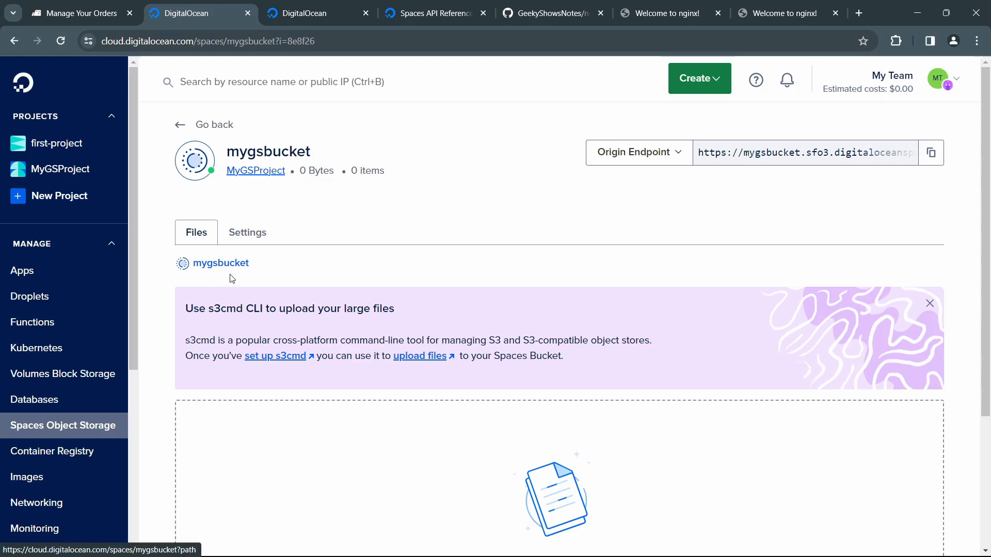
# Step: Dismiss the s3cmd CLI notice and look over the upload and folder options in mygsbucket's file area
pyautogui.click(929, 303)
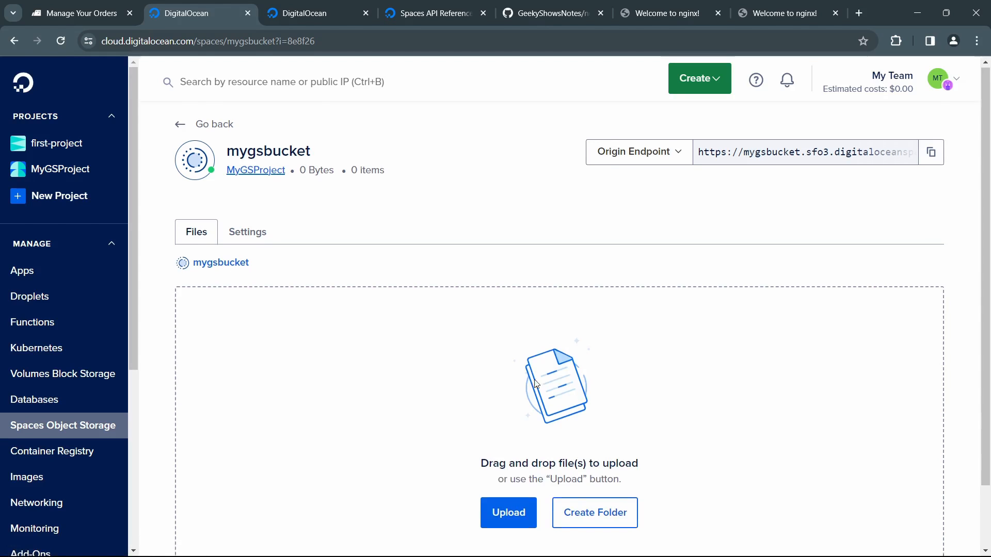
pyautogui.scroll(-2, 516, 412)
pyautogui.scroll(2, 438, 361)
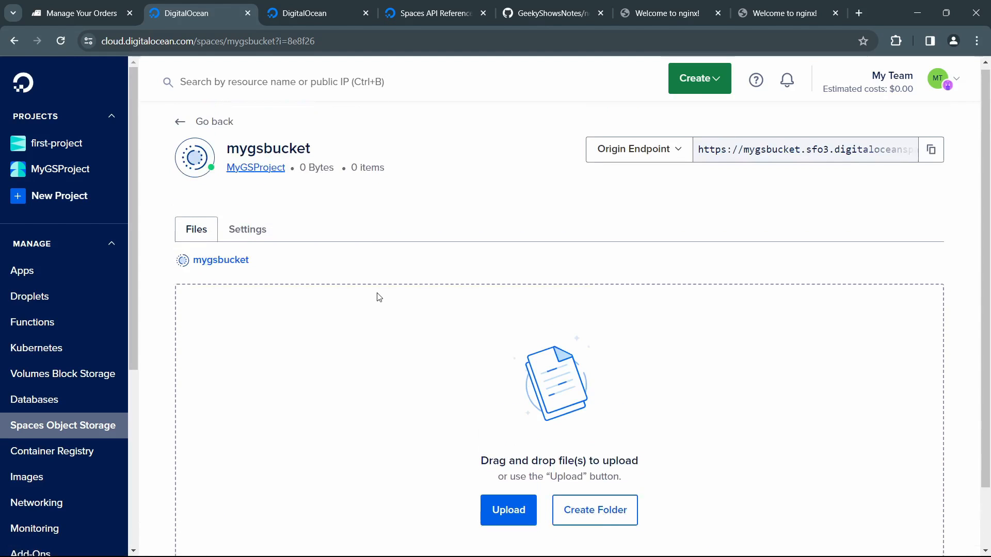
pyautogui.scroll(-2, 413, 335)
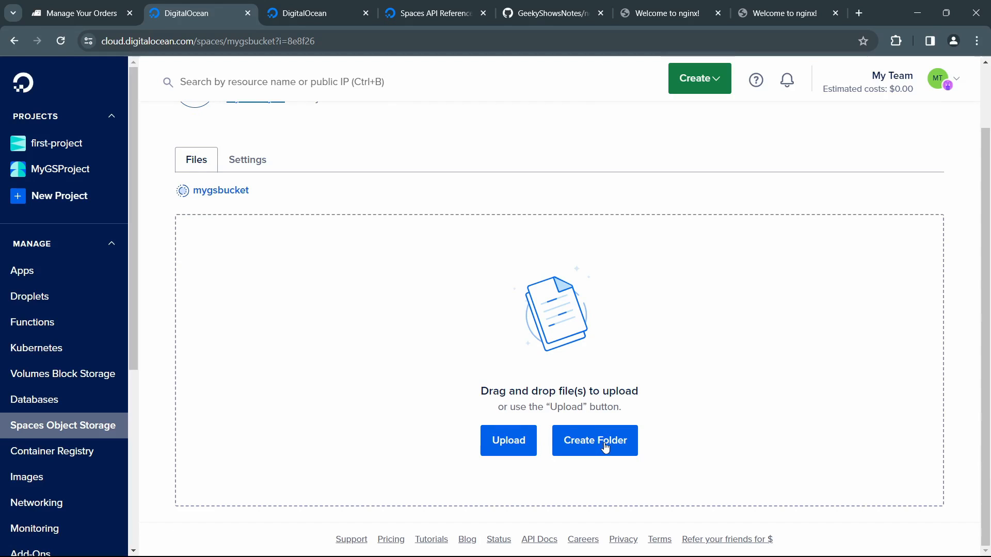
# Step: Open the settings of mygsbucket and review its file listing, CDN, CORS and bucket deletion options
pyautogui.scroll(2, 501, 438)
pyautogui.click(247, 236)
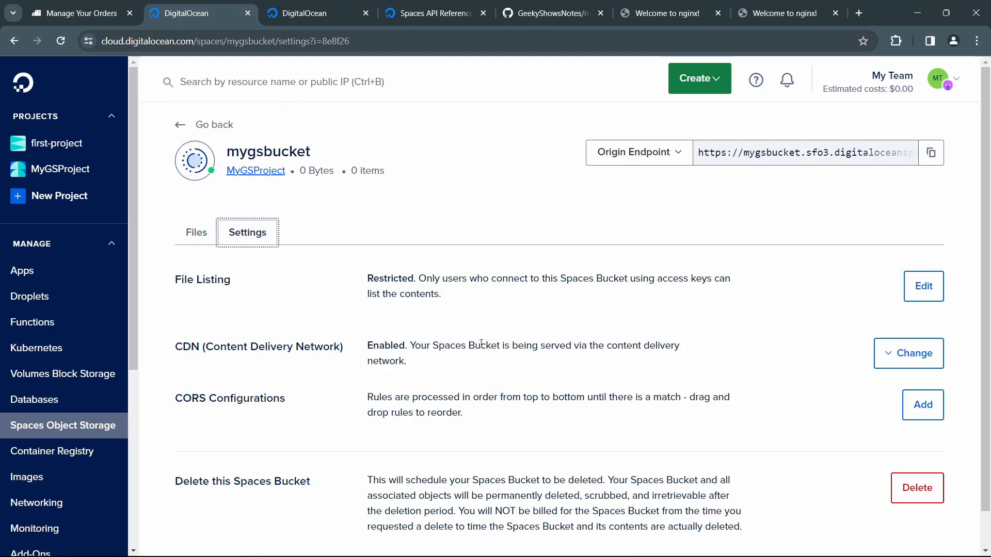
pyautogui.scroll(-1, 443, 326)
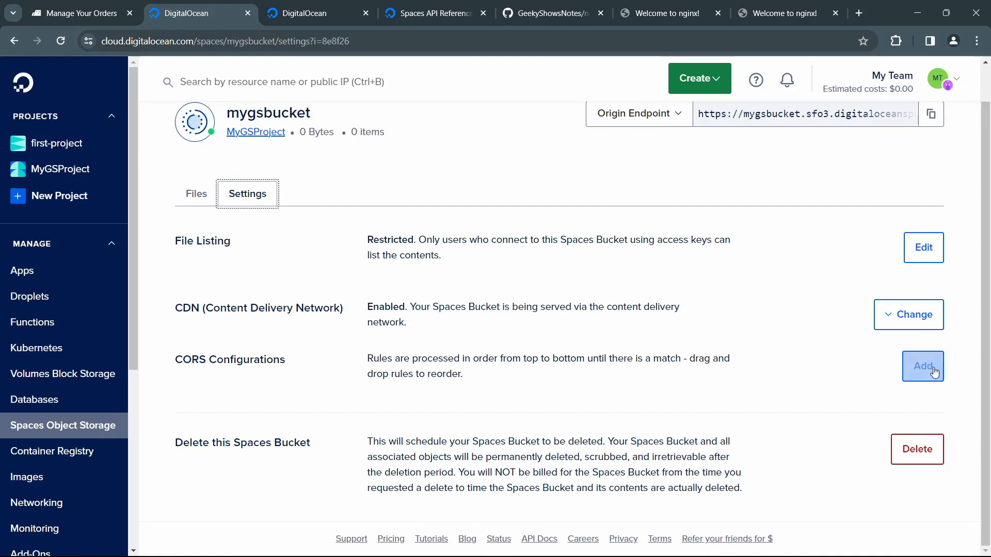
# Step: Start a CORS configuration for the bucket that allows GET from origin tutlify.com, and add a blank allowed header entry
pyautogui.click(924, 369)
pyautogui.click(317, 305)
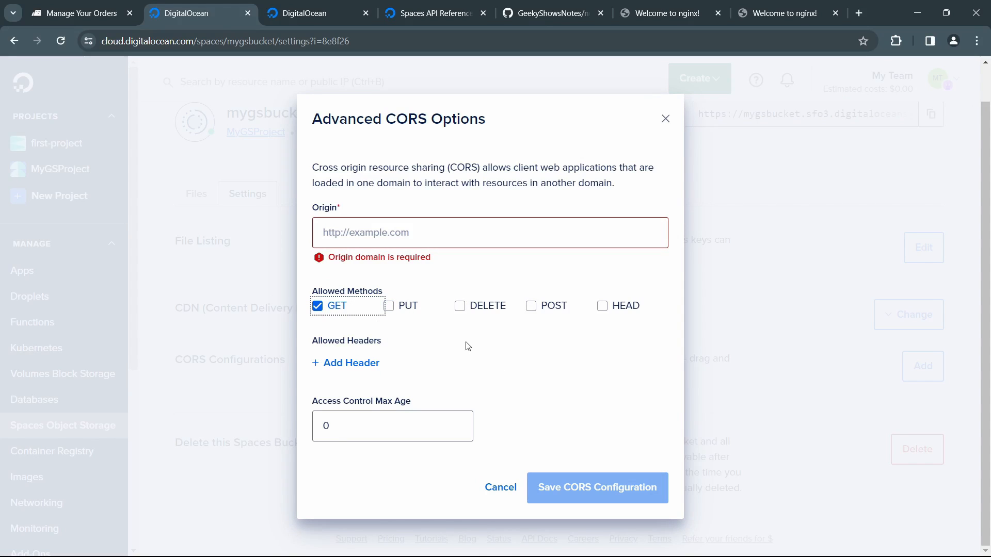
pyautogui.click(443, 236)
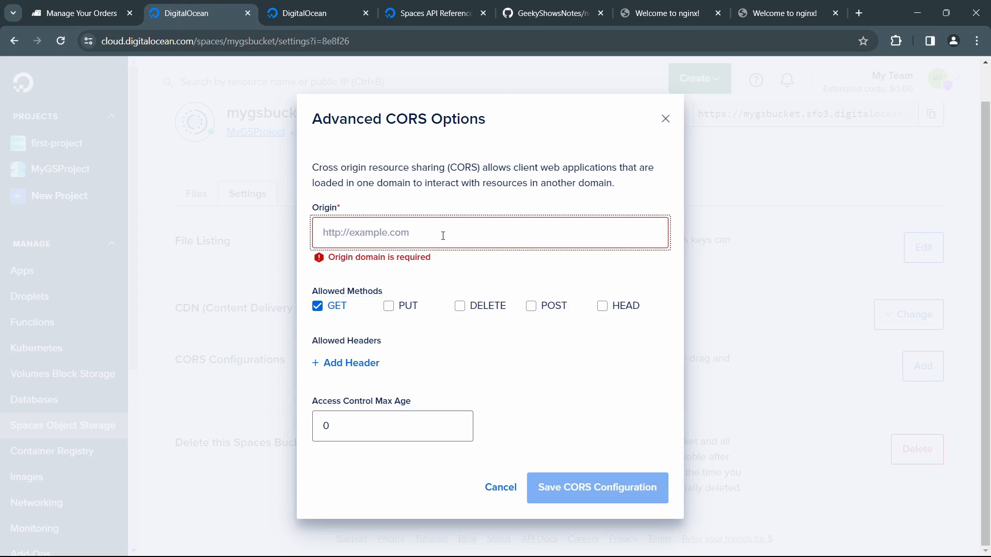
pyautogui.write('tutlify.com')
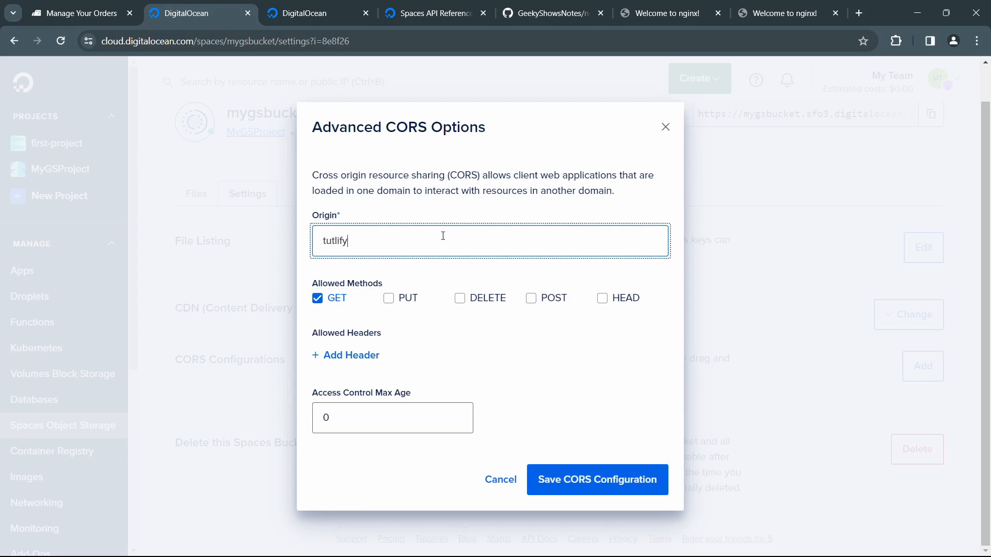
pyautogui.click(370, 355)
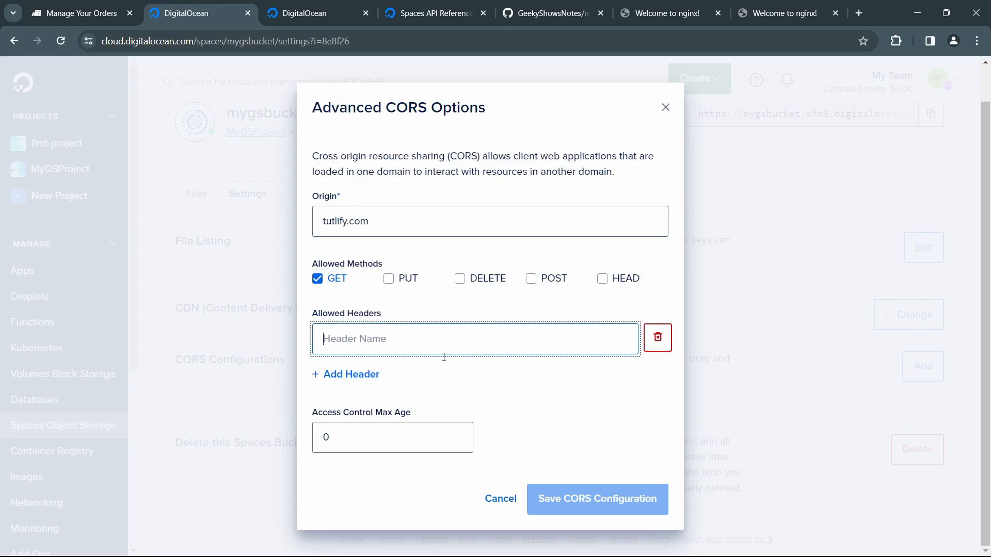
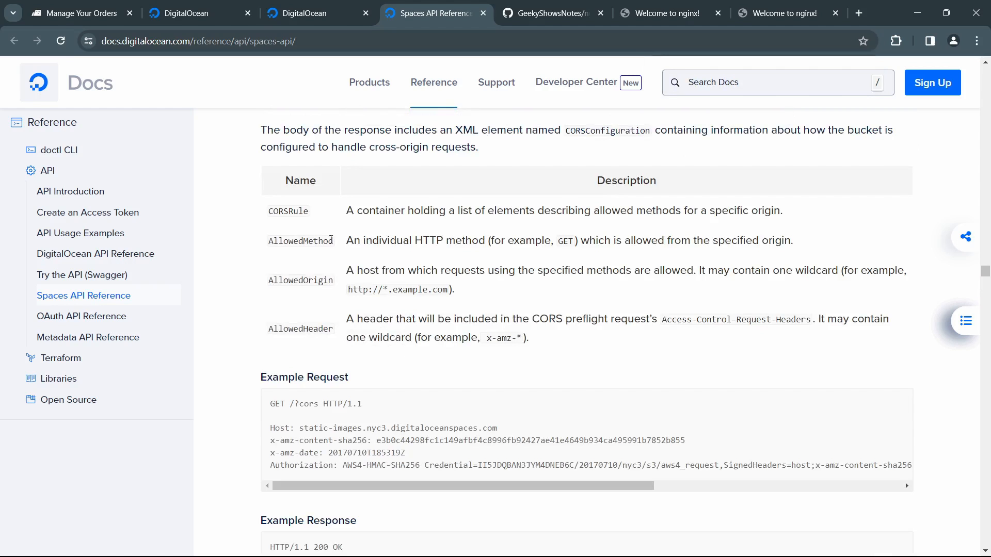
# Step: Read the Spaces API reference on setting a bucket's CORS, including allowed methods, origins, headers and the example request, and skim the lifecycle rules
pyautogui.scroll(-12, 331, 240)
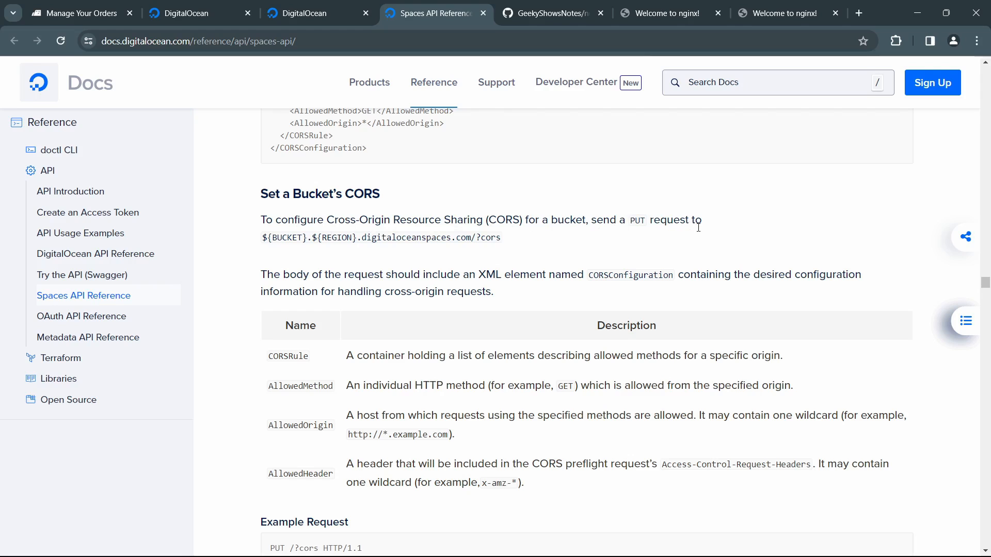
pyautogui.scroll(-1, 370, 319)
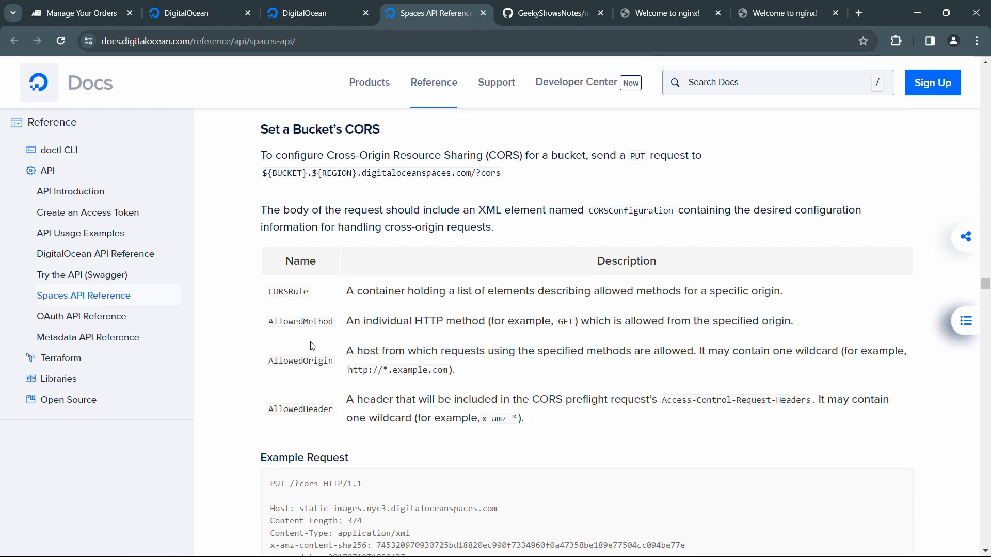
pyautogui.moveTo(269, 361); pyautogui.dragTo(461, 372)
pyautogui.moveTo(390, 370); pyautogui.dragTo(380, 369)
pyautogui.moveTo(301, 409); pyautogui.dragTo(485, 441)
pyautogui.click(487, 443)
pyautogui.scroll(-10, 425, 391)
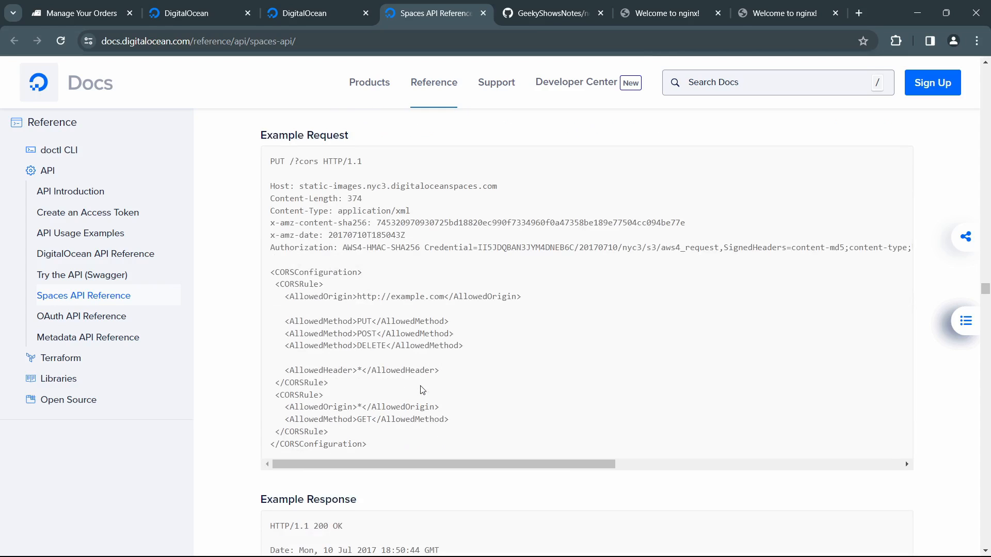
pyautogui.scroll(-15, 426, 391)
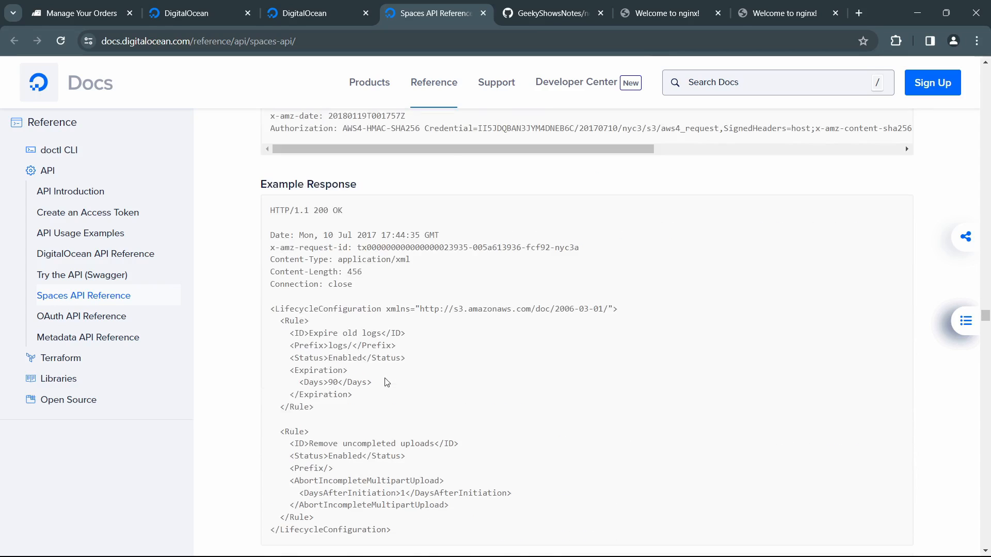
pyautogui.scroll(-2, 386, 379)
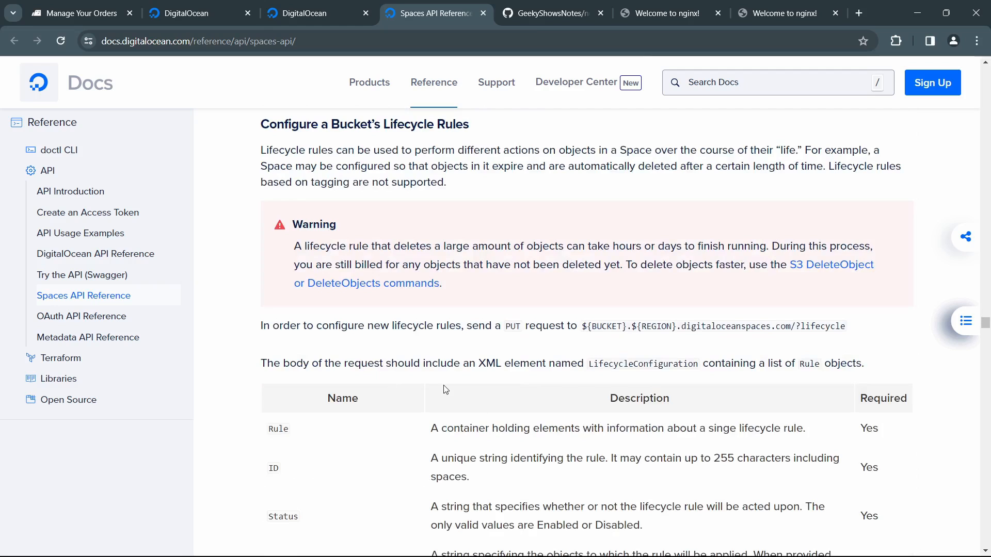
pyautogui.scroll(-5, 442, 389)
# Step: Return to the mygsbucket settings and discard the unsaved CORS configuration
pyautogui.click(316, 15)
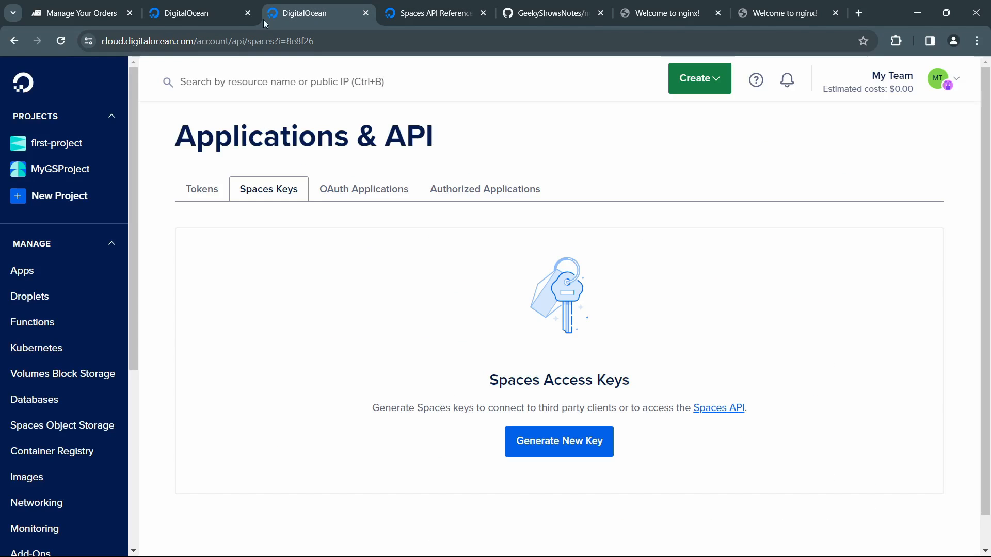
pyautogui.click(217, 15)
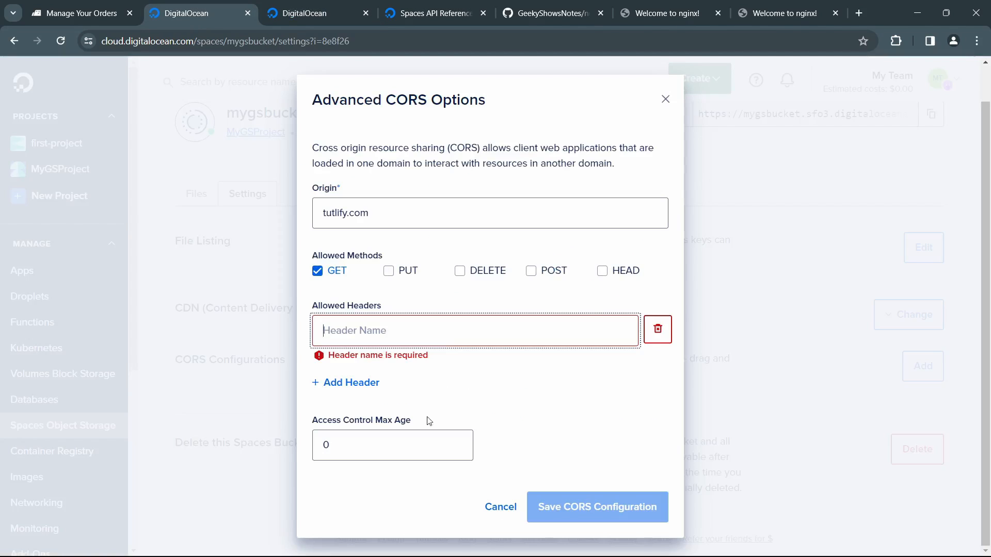
pyautogui.click(501, 508)
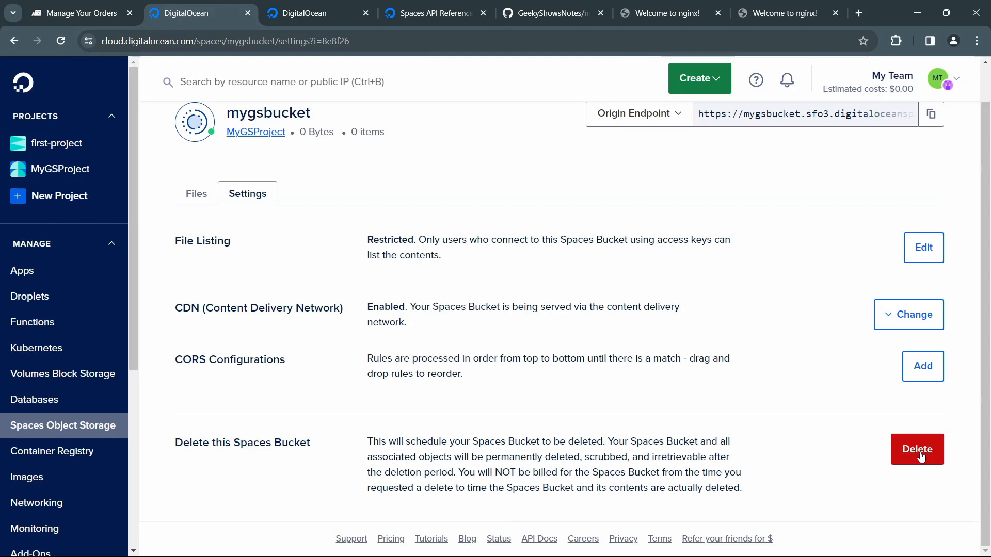
# Step: Dismiss the s3cmd CLI notice in mygsbucket's file area and create a folder named myfolder
pyautogui.click(200, 194)
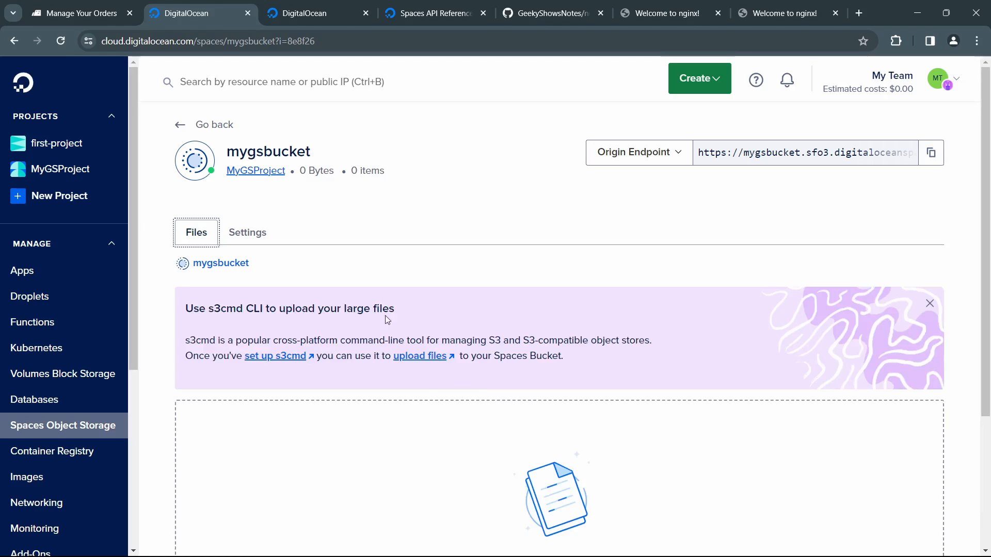
pyautogui.click(930, 303)
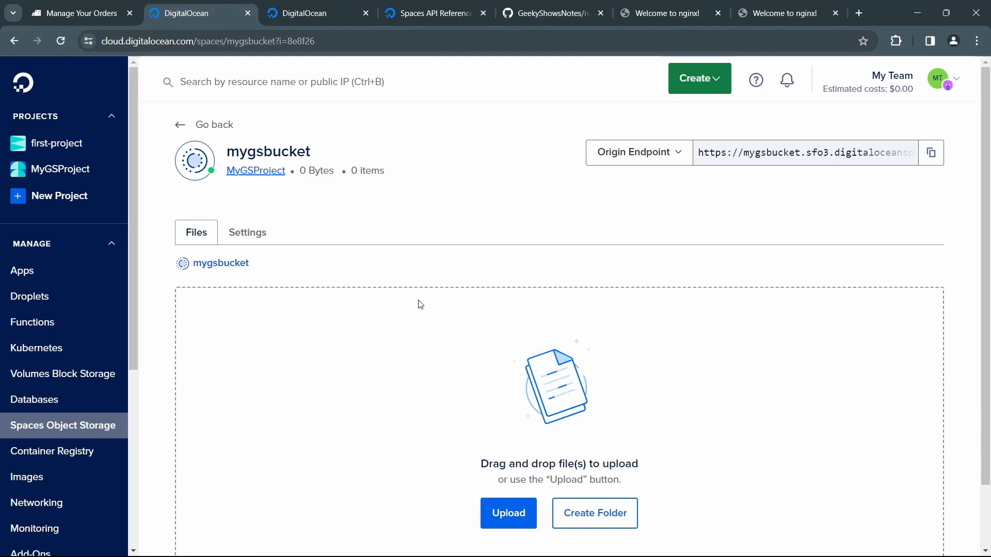
pyautogui.scroll(-2, 418, 303)
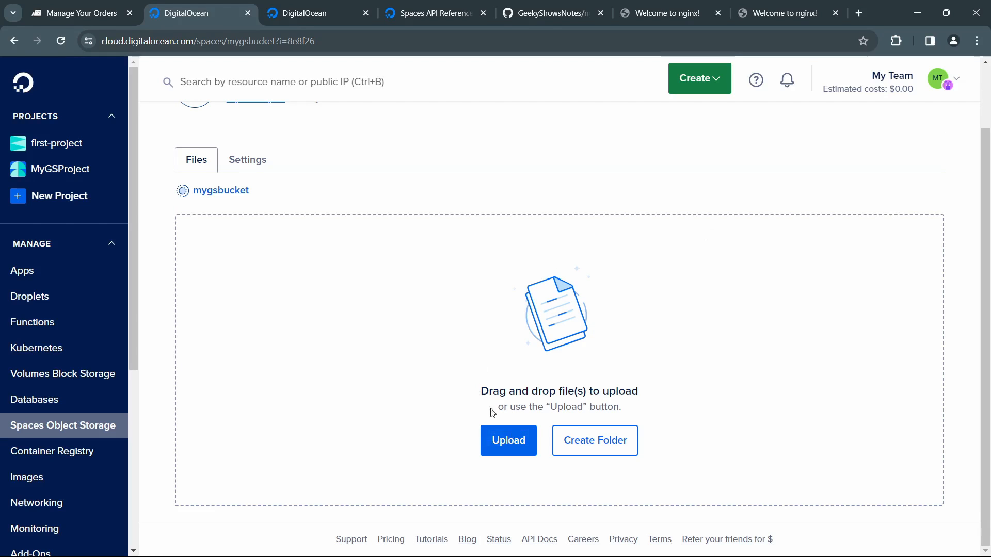
pyautogui.click(592, 447)
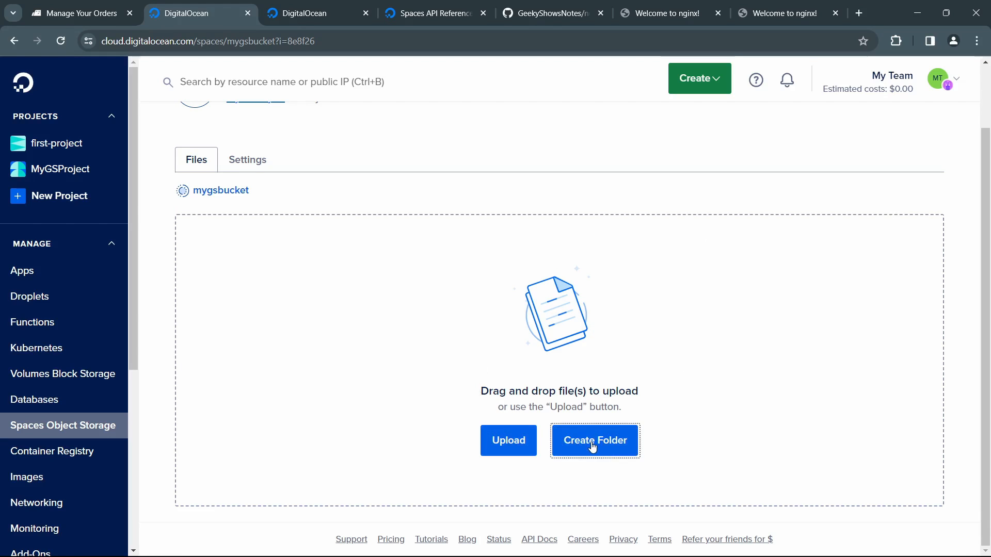
pyautogui.write('m')
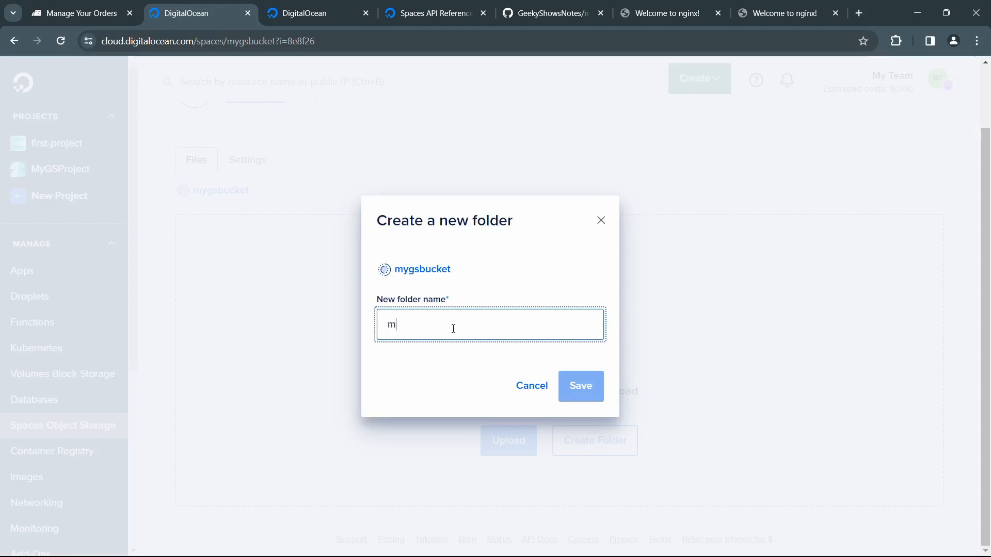
pyautogui.write('yfolder')
pyautogui.click(579, 386)
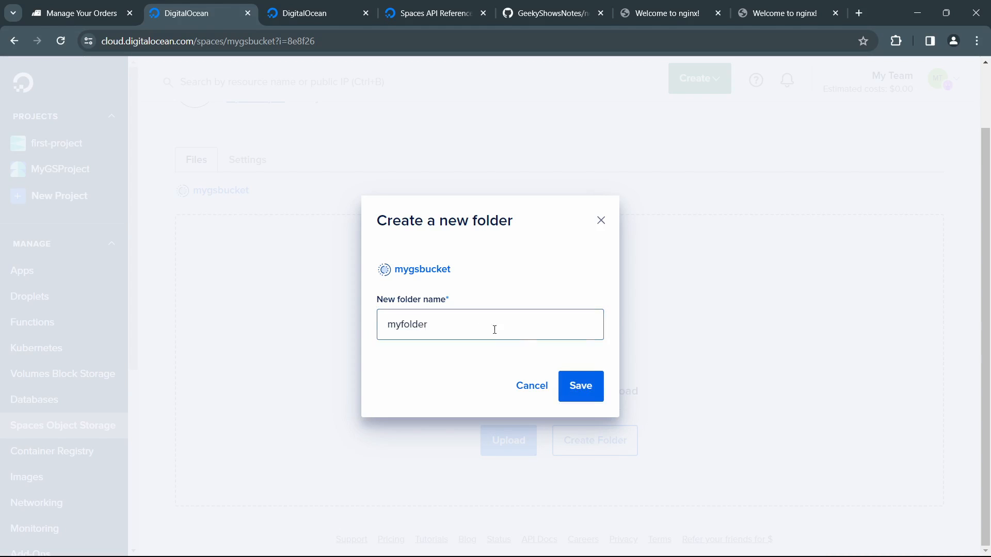
pyautogui.click(579, 387)
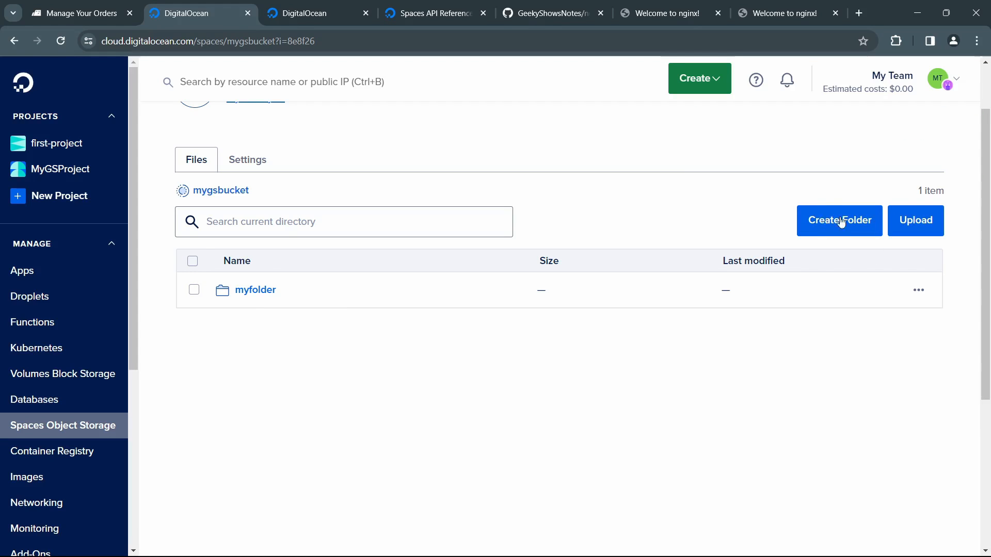
# Step: Upload the image Master DSA.png into myfolder with its file permissions set to Public
pyautogui.click(261, 292)
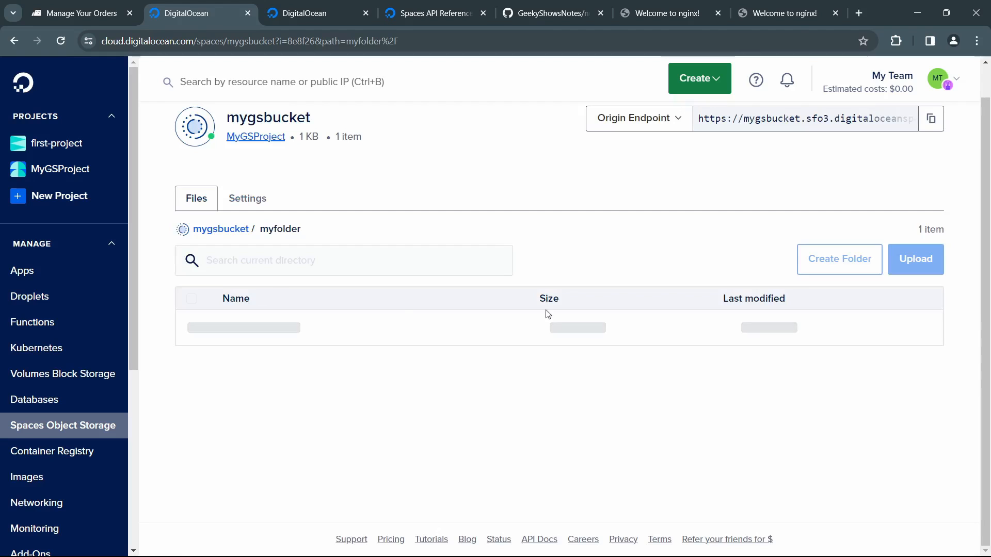
pyautogui.scroll(-2, 643, 406)
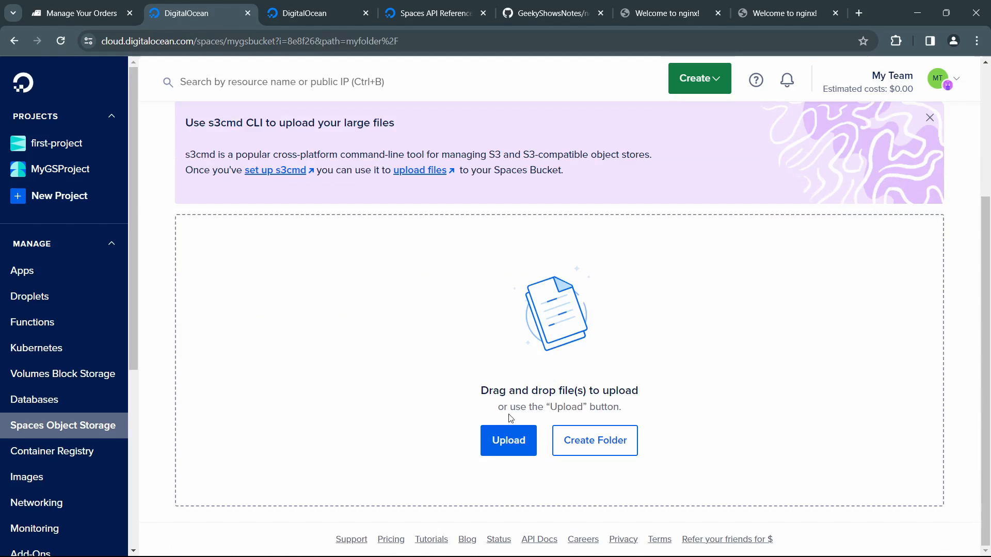
pyautogui.click(513, 443)
pyautogui.click(292, 206)
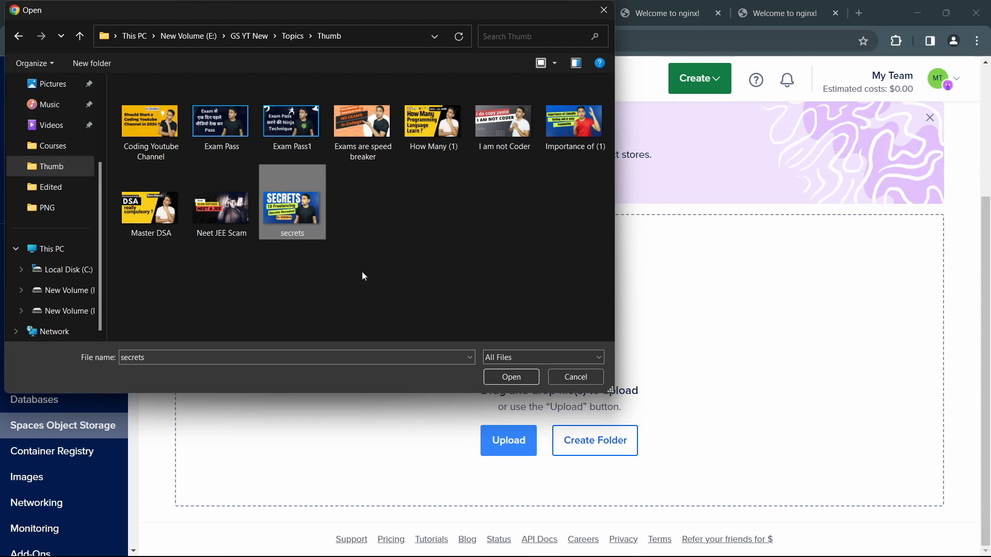
pyautogui.click(171, 212)
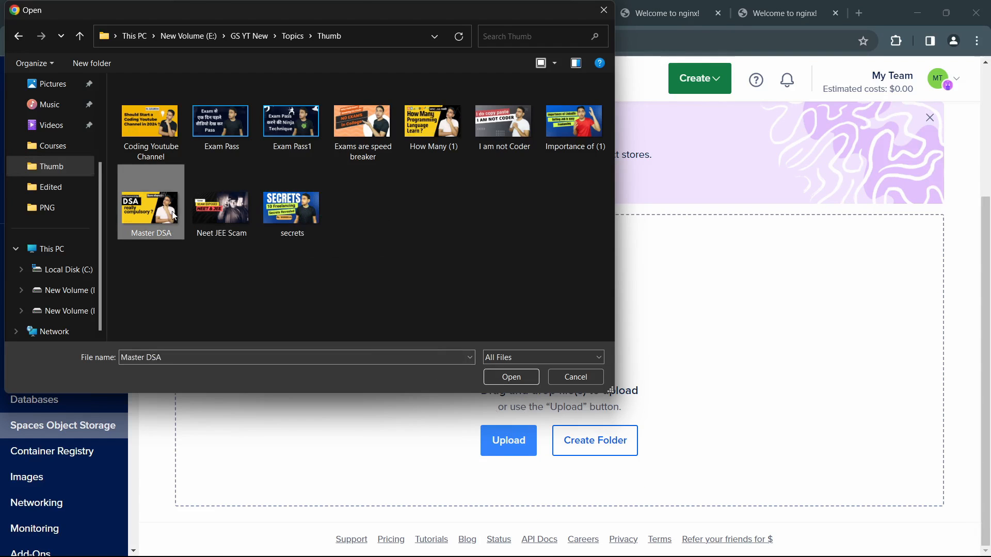
pyautogui.click(518, 378)
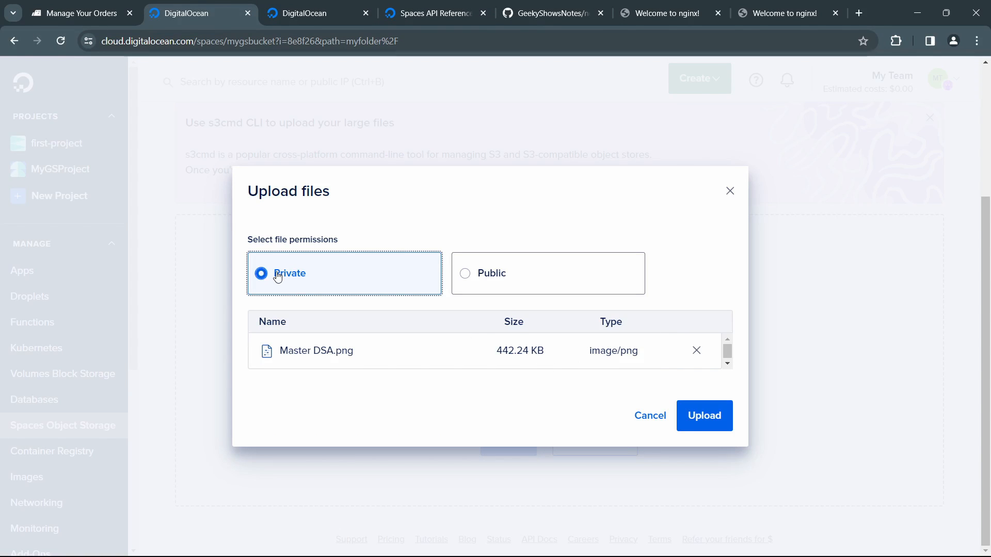
pyautogui.click(473, 278)
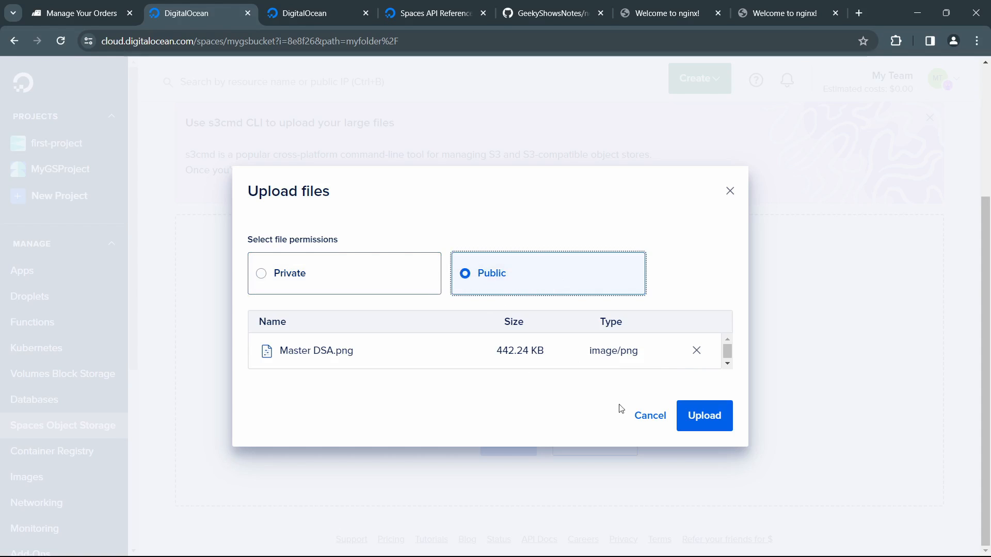
pyautogui.click(711, 419)
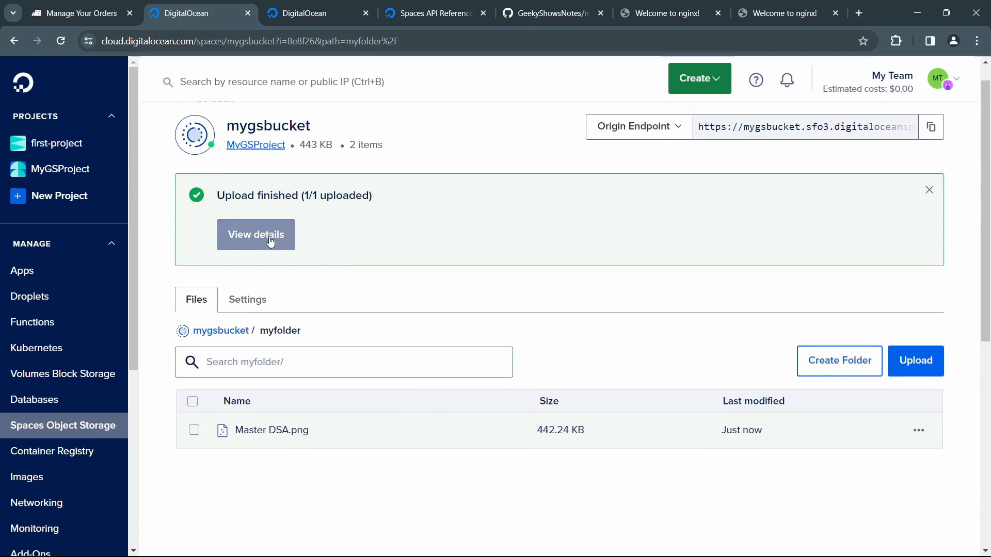
# Step: Look at the CDN and Origin endpoint options of Master DSA.png and copy its CDN endpoint URL
pyautogui.scroll(-3, 376, 305)
pyautogui.moveTo(342, 234)
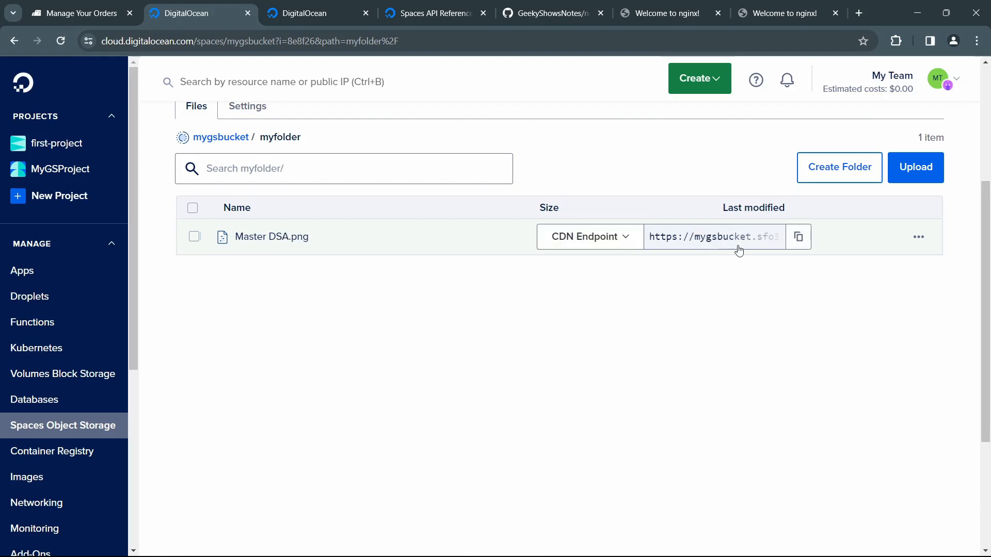
pyautogui.click(626, 238)
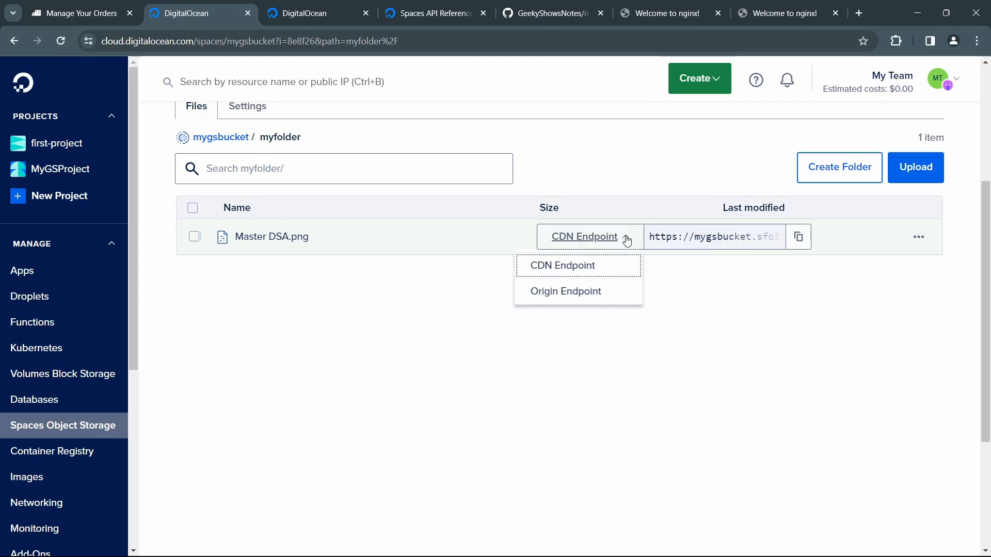
pyautogui.click(597, 298)
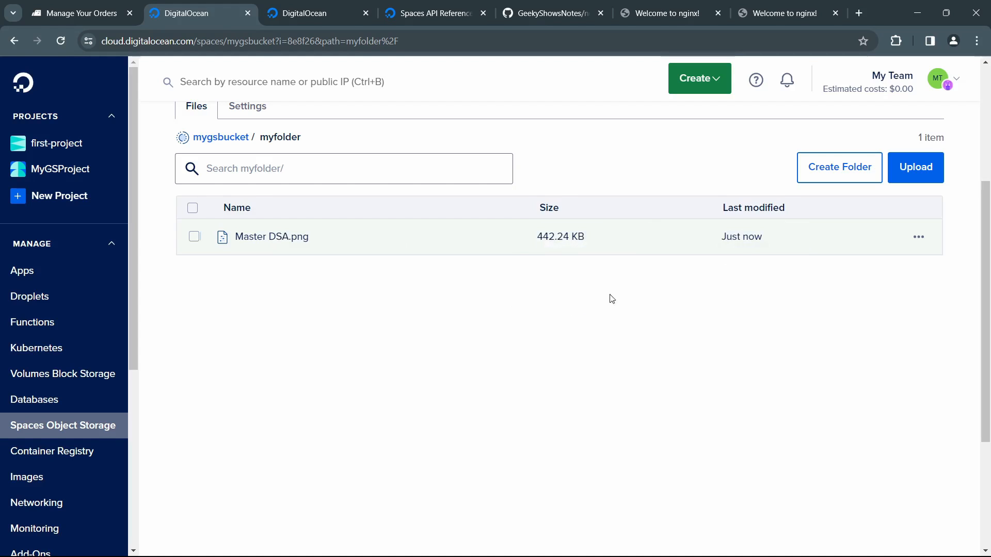
pyautogui.moveTo(615, 243)
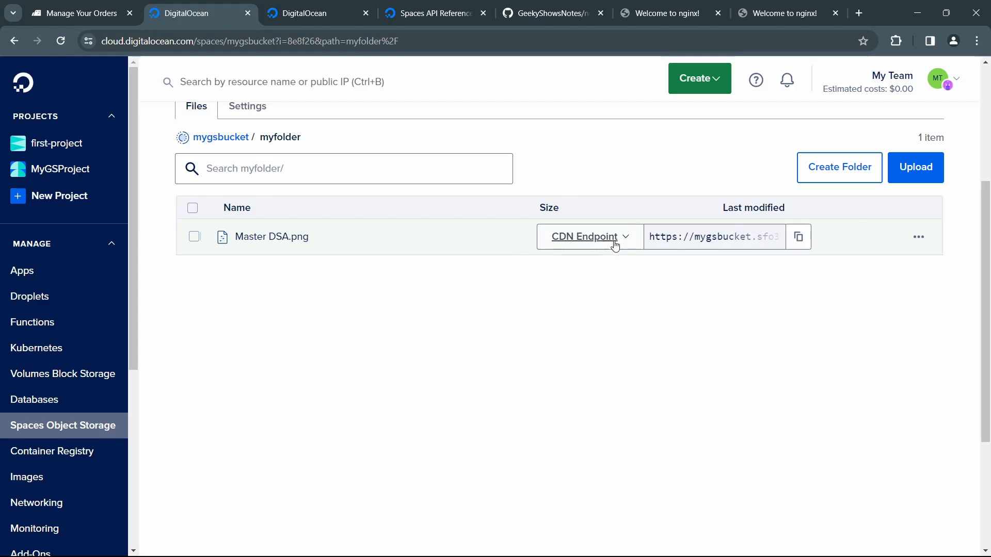
pyautogui.click(798, 236)
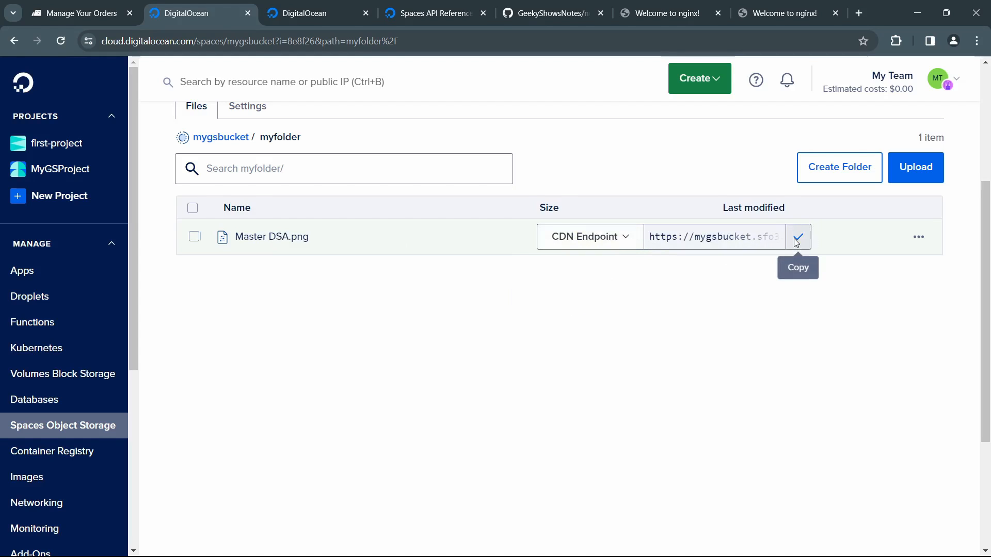
# Step: Open the copied CDN URL in a new browser tab, inspect the image and its address, and close the tab
pyautogui.click(859, 12)
pyautogui.rightClick(491, 41)
pyautogui.click(698, 163)
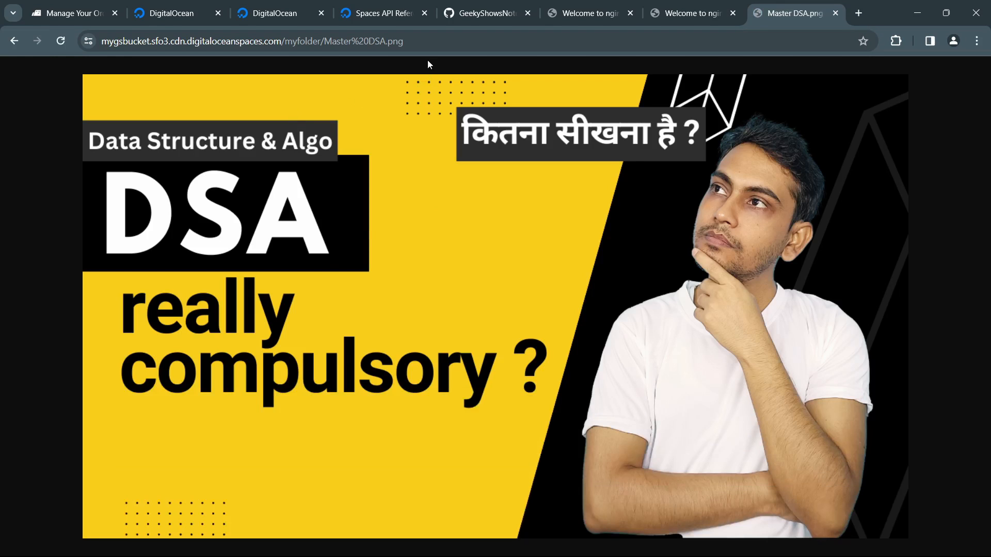
pyautogui.click(428, 47)
pyautogui.moveTo(476, 163); pyautogui.dragTo(495, 208)
pyautogui.click(456, 41)
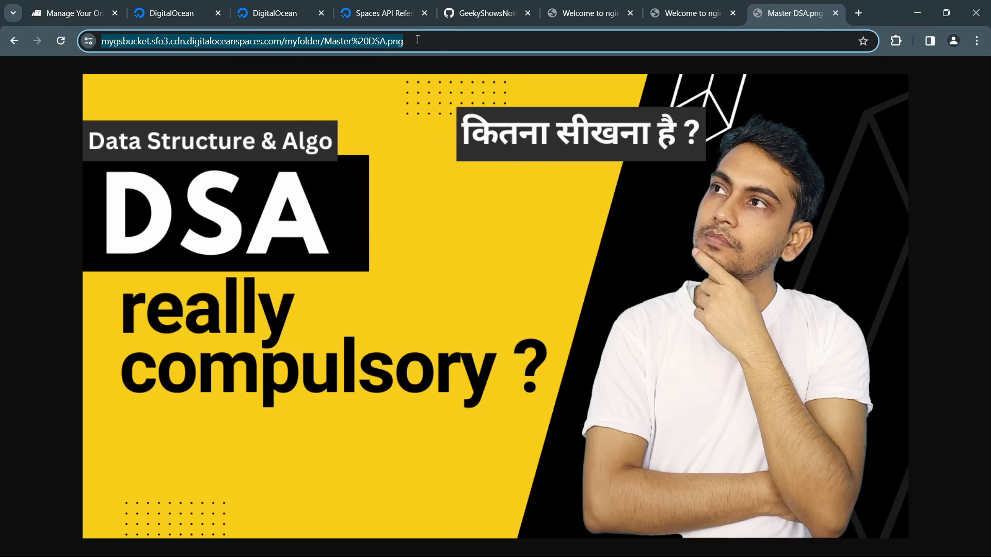
pyautogui.click(500, 261)
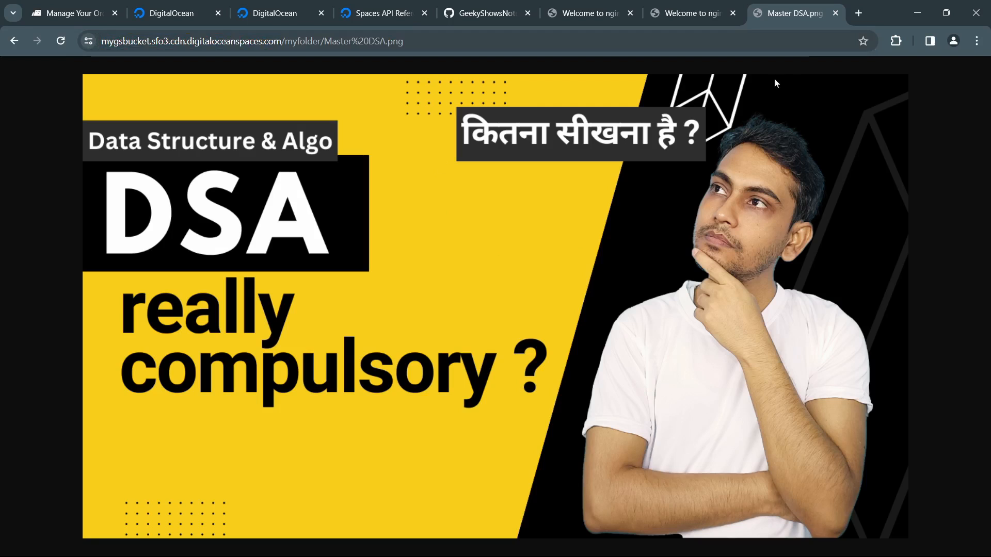
pyautogui.hotkey('ctrl', 'w')
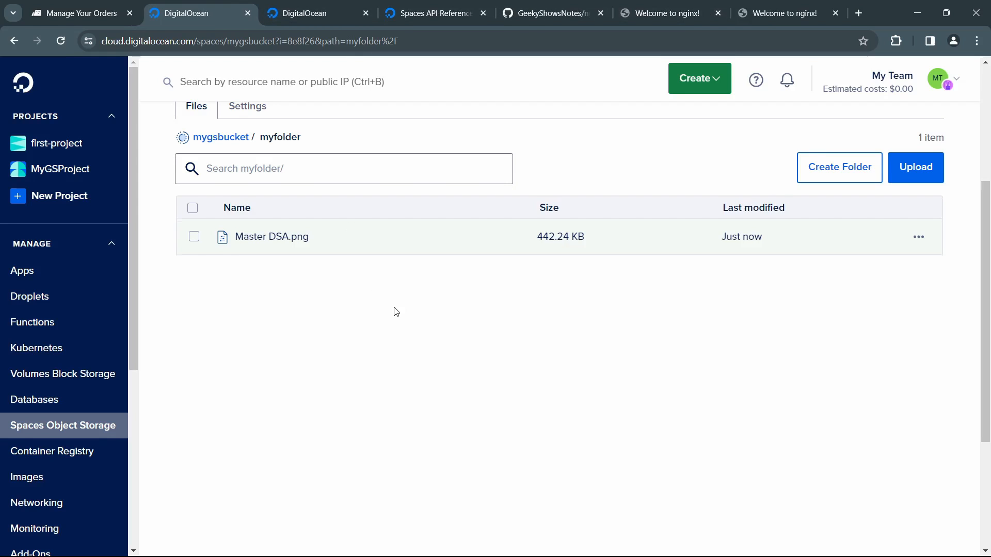
# Step: Set the file permissions of Master DSA.png in myfolder to Private
pyautogui.scroll(2, 397, 312)
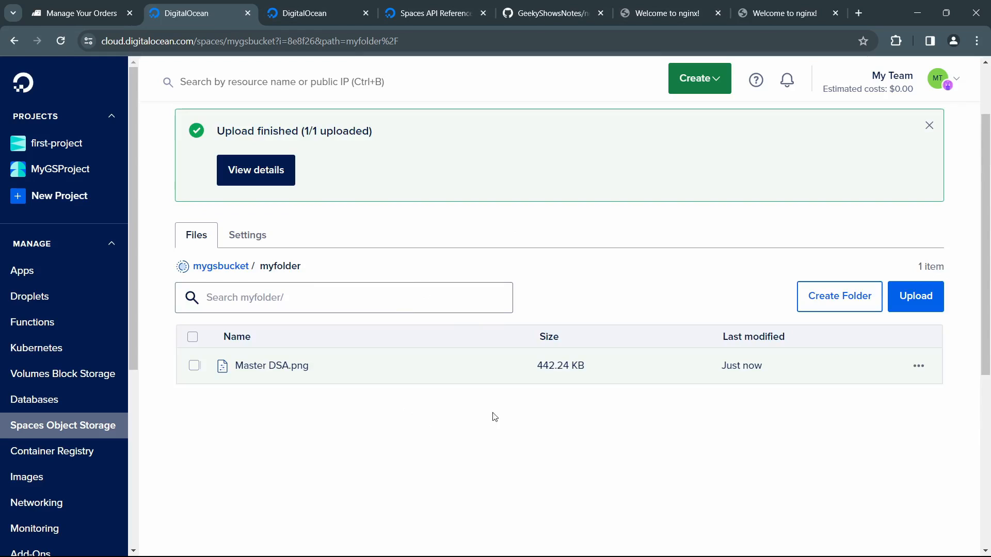
pyautogui.moveTo(370, 381)
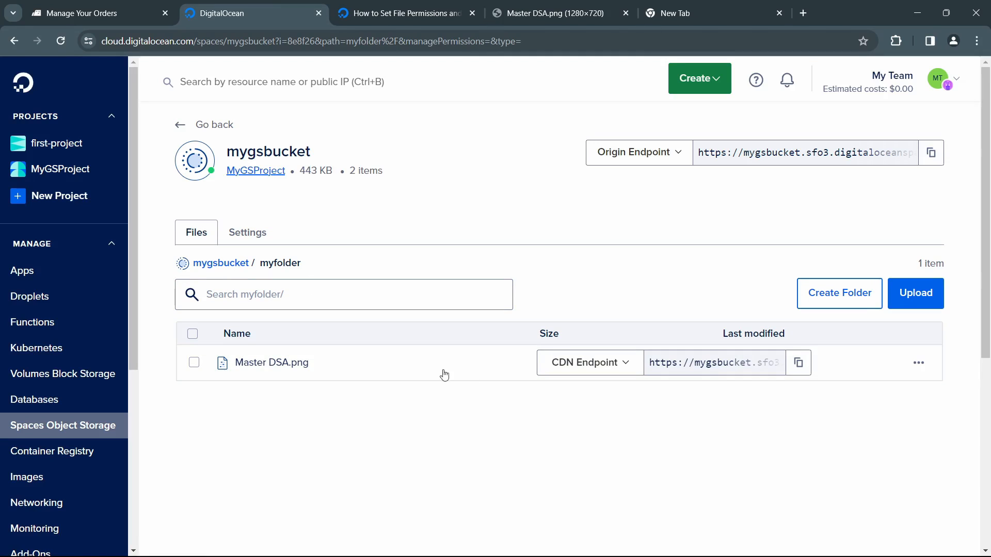
pyautogui.click(918, 363)
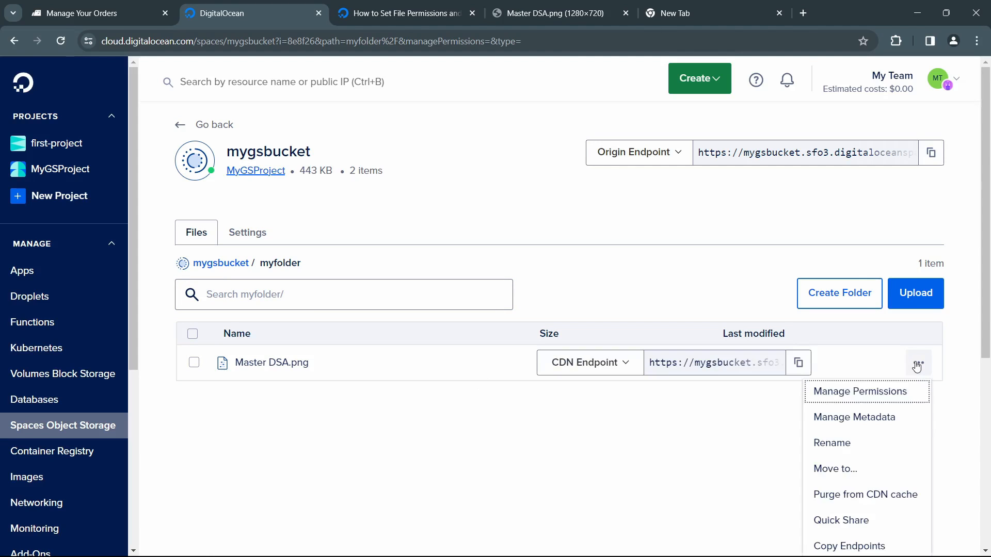
pyautogui.click(885, 393)
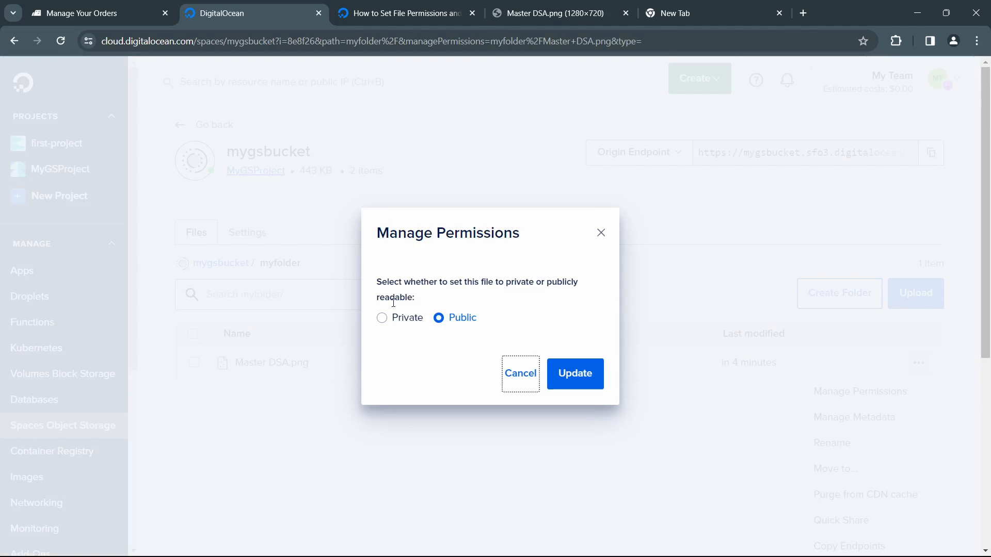
pyautogui.click(384, 318)
pyautogui.click(582, 377)
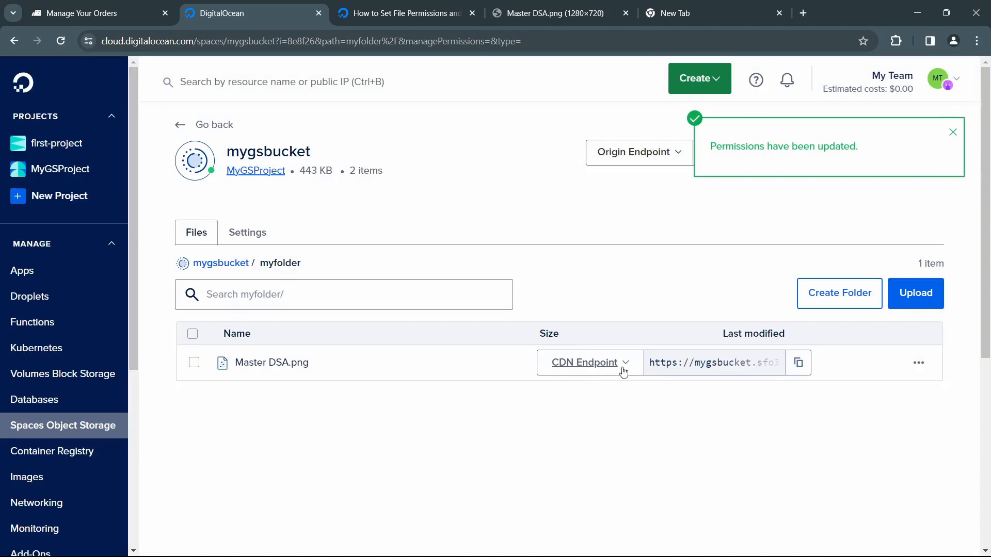
# Step: Copy the Origin endpoint URL of Master DSA.png, close the old image tab, and open the URL in a new tab to check access
pyautogui.click(629, 366)
pyautogui.click(586, 416)
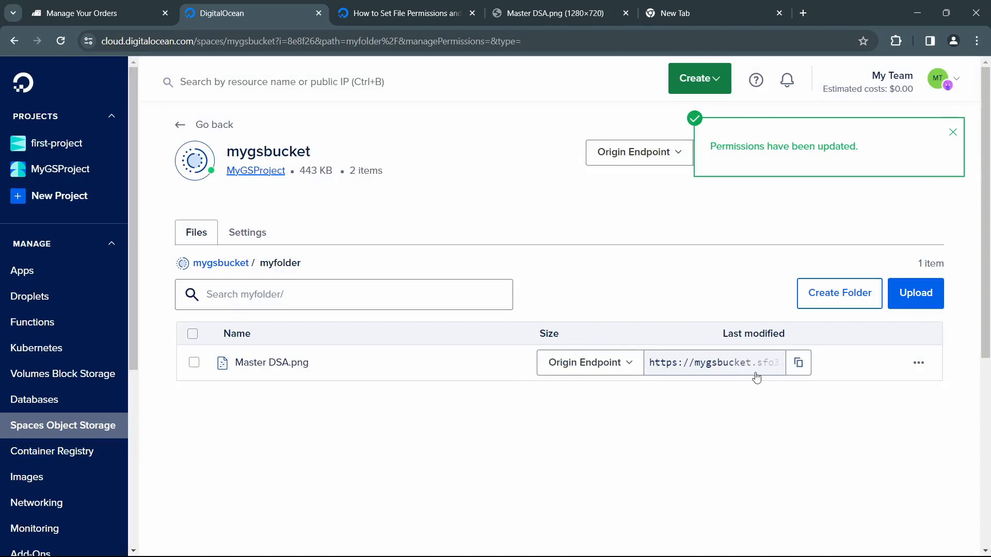
pyautogui.click(626, 13)
pyautogui.click(588, 18)
pyautogui.rightClick(579, 34)
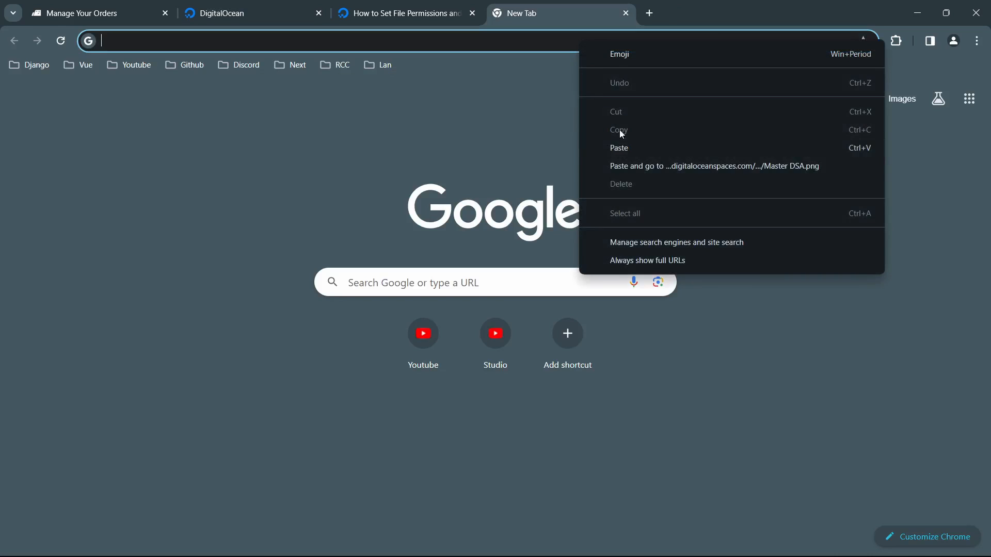
pyautogui.click(674, 166)
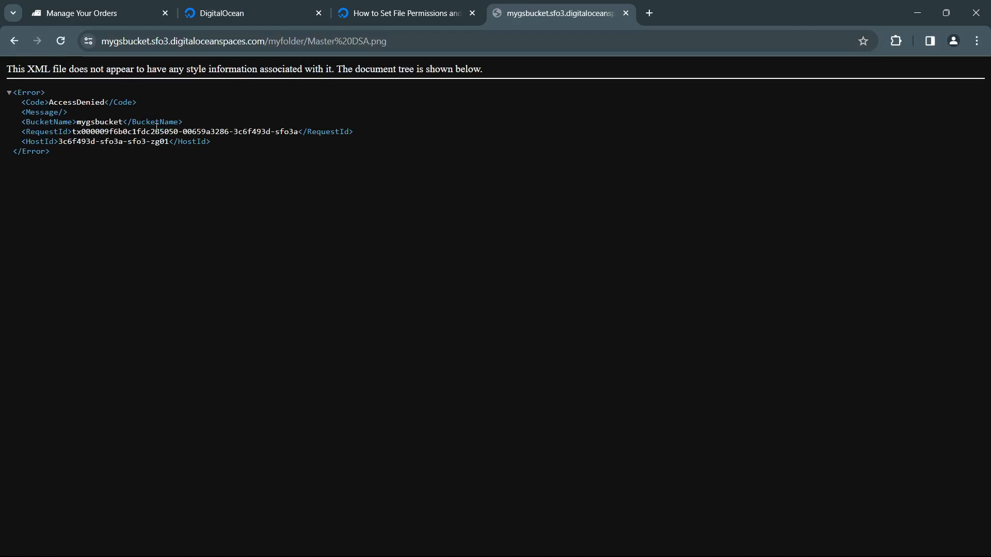
pyautogui.moveTo(82, 108); pyautogui.dragTo(133, 147)
pyautogui.click(171, 179)
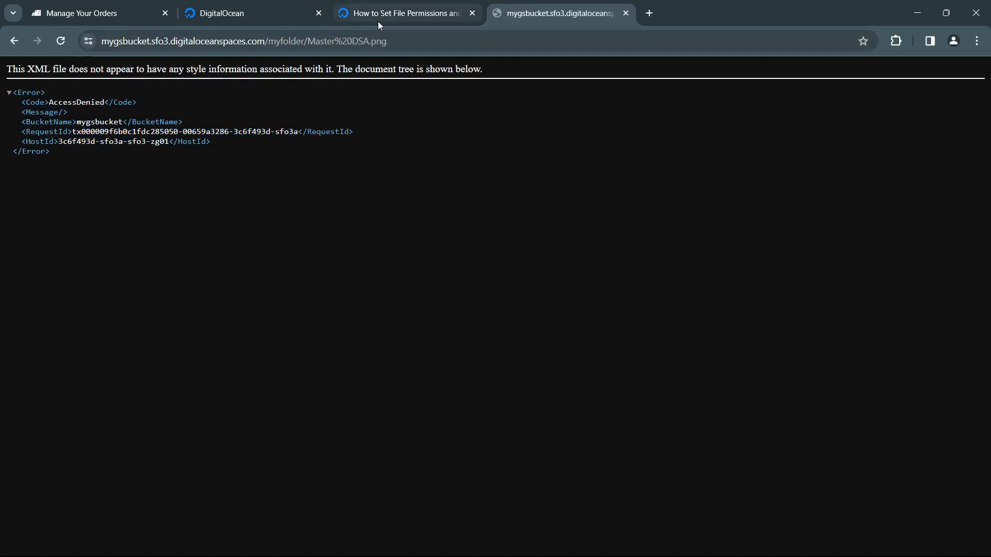
# Step: Read the explanation of Public and Private file visibility in the documentation on setting file permissions
pyautogui.click(378, 21)
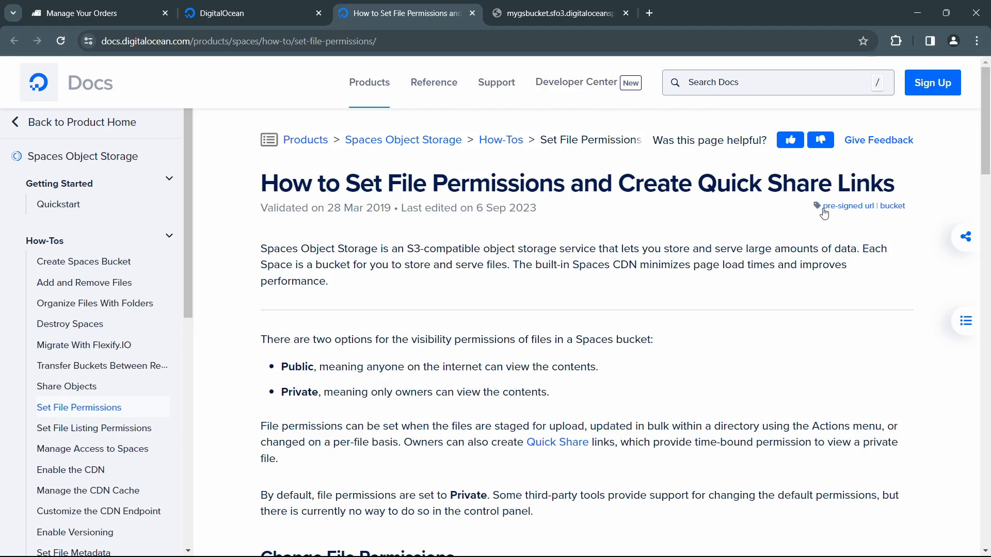
pyautogui.scroll(-1, 588, 290)
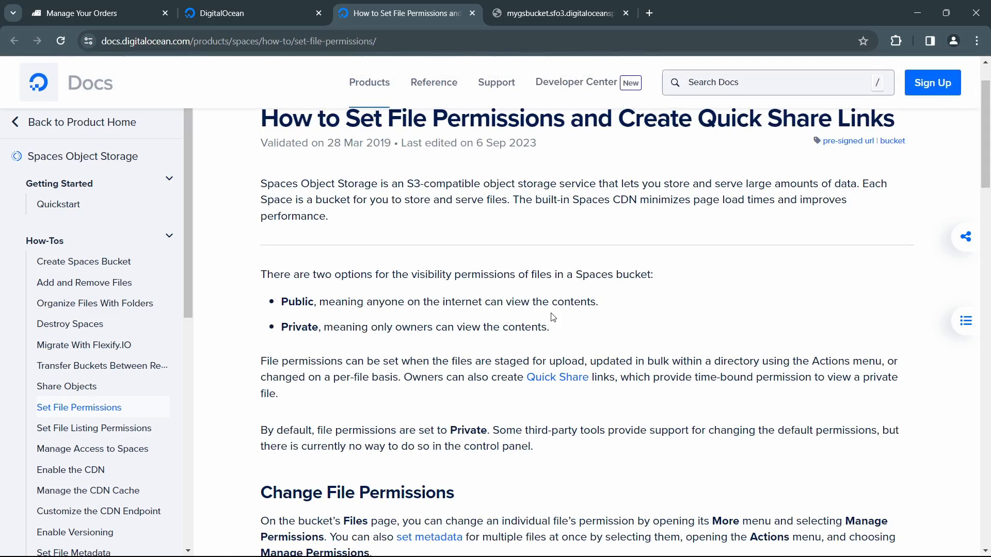
pyautogui.moveTo(332, 329); pyautogui.dragTo(514, 330)
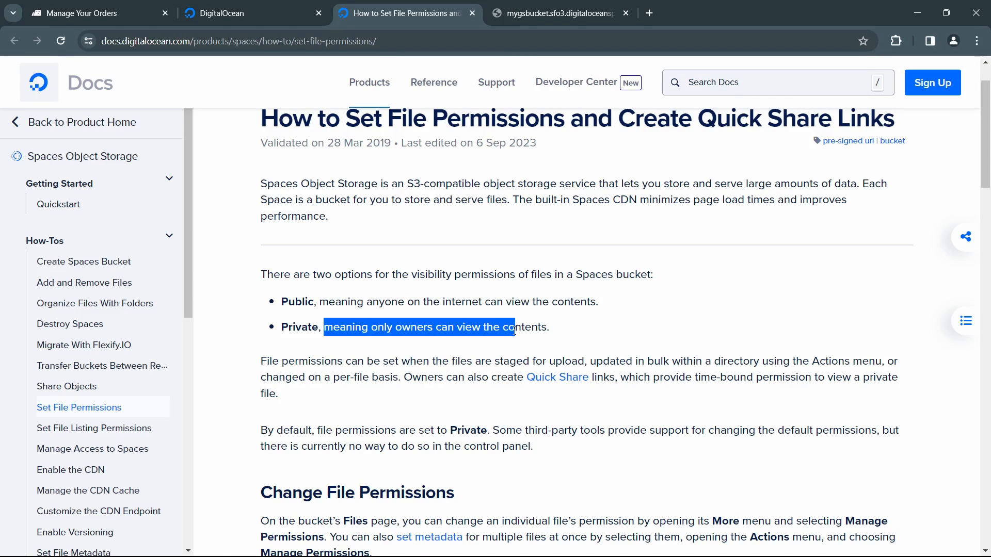
pyautogui.moveTo(302, 303); pyautogui.dragTo(590, 305)
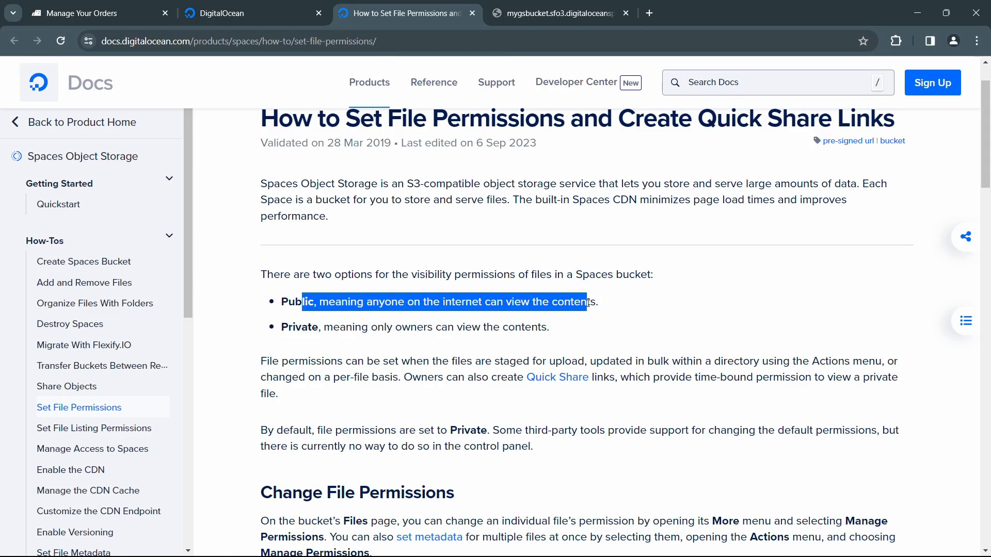
pyautogui.click(627, 314)
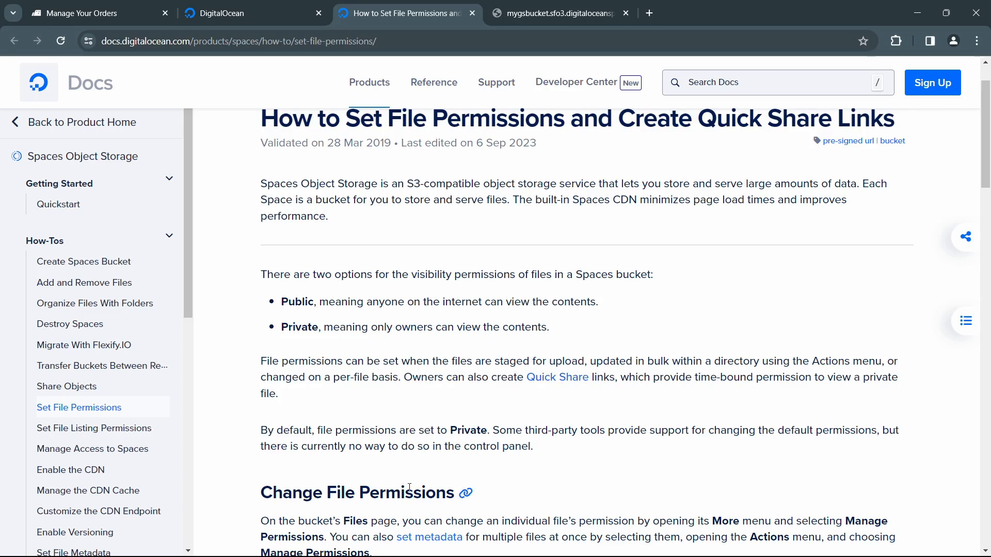
# Step: Generate a Quick Share link for Master DSA.png with a 1 day sharing duration and copy its virtual-hosted style file URL
pyautogui.click(225, 13)
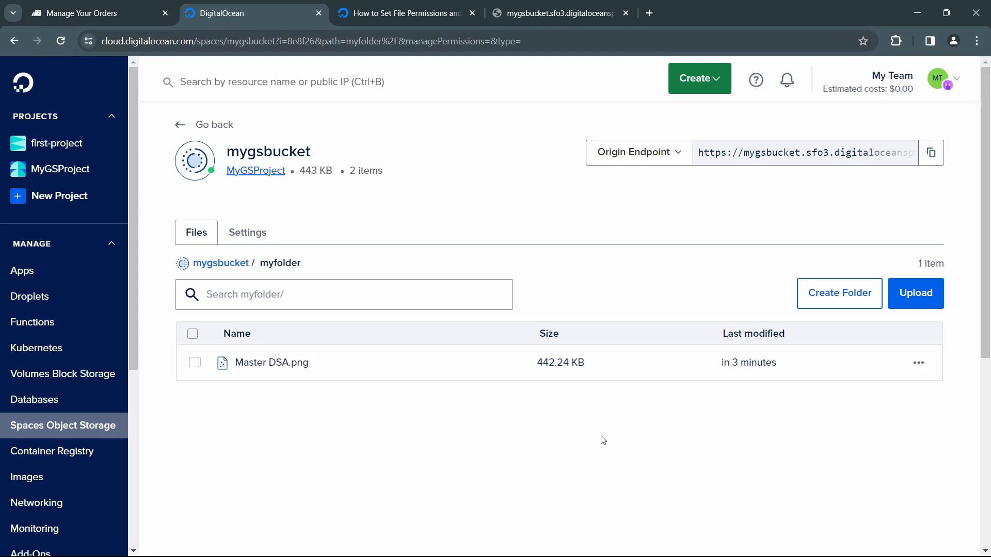
pyautogui.click(918, 364)
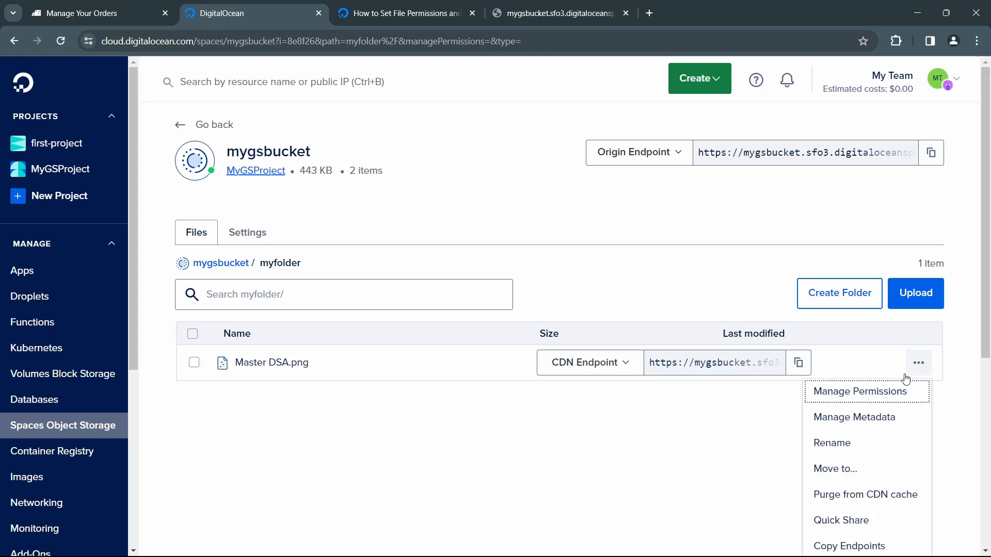
pyautogui.click(839, 521)
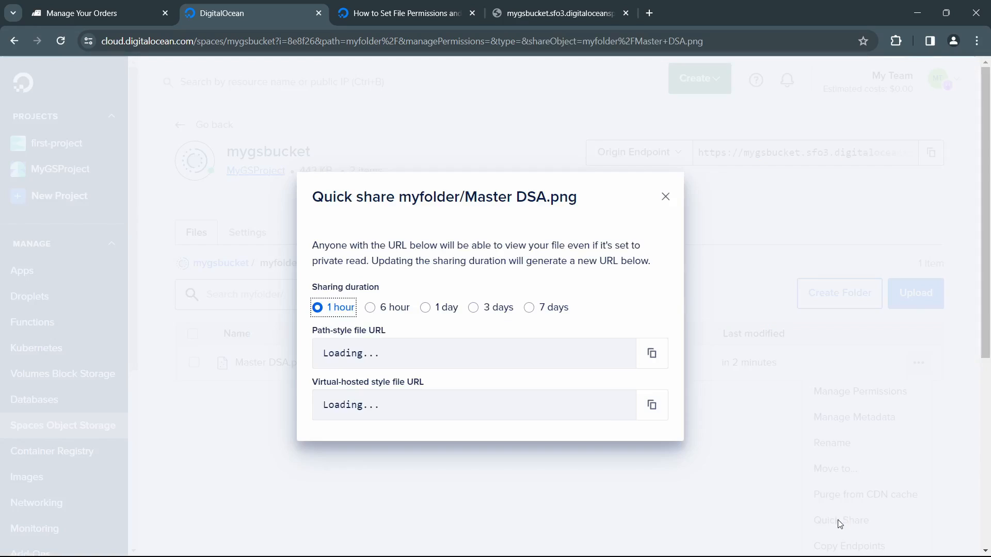
pyautogui.click(426, 309)
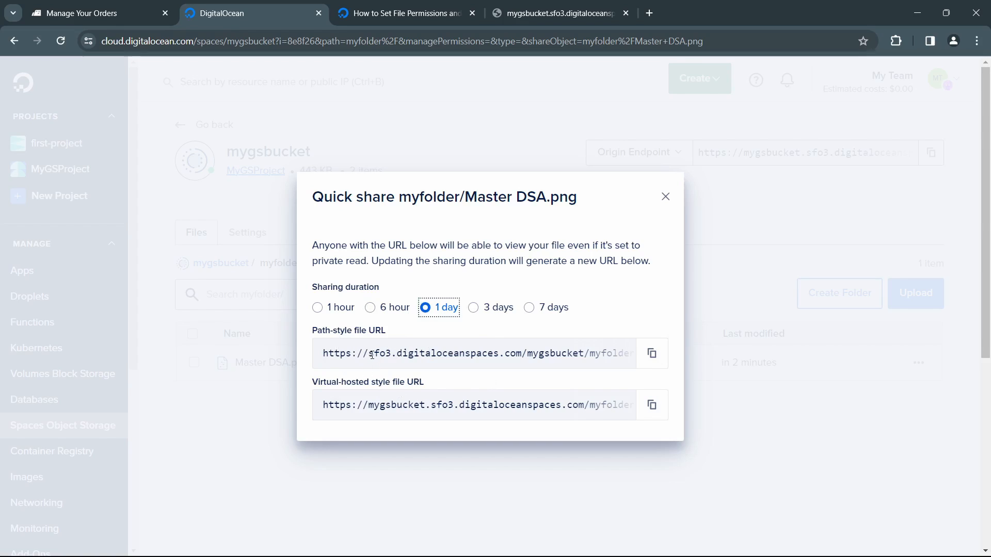
pyautogui.moveTo(372, 355); pyautogui.dragTo(630, 356)
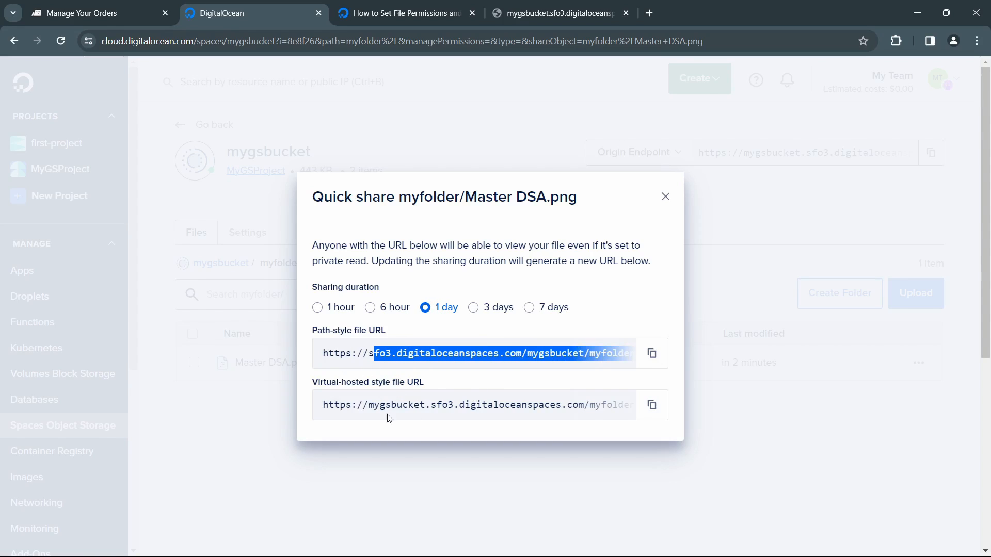
pyautogui.moveTo(369, 404); pyautogui.dragTo(552, 405)
pyautogui.click(429, 405)
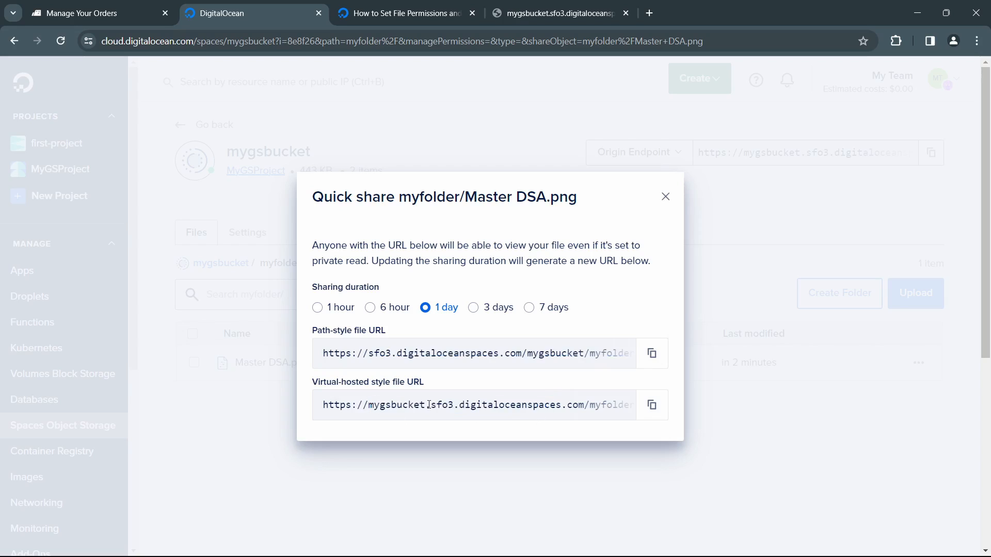
pyautogui.click(651, 405)
# Step: Open the copied Quick Share URL in a new browser tab, inspect its address and image, and close both the tab and the share dialog
pyautogui.click(648, 13)
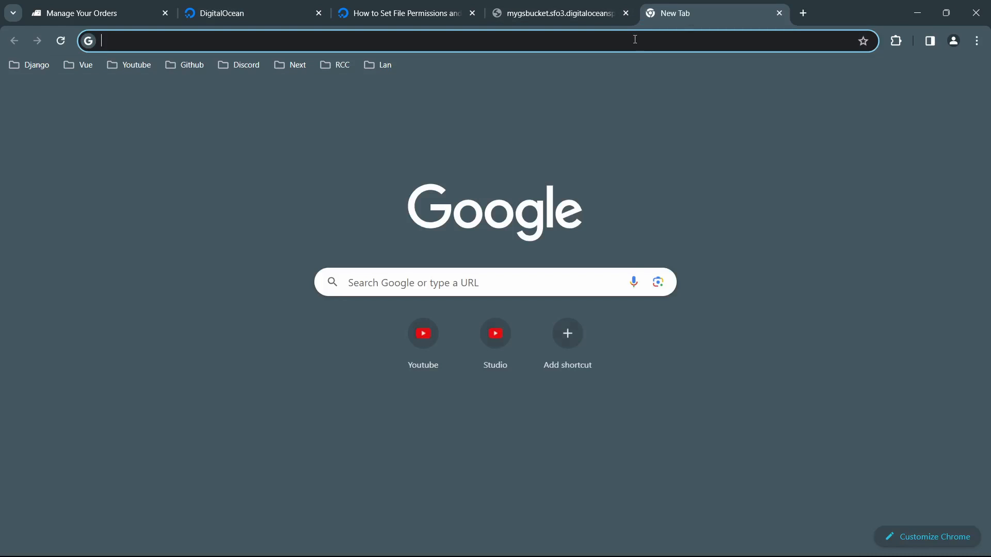
pyautogui.rightClick(635, 39)
pyautogui.click(713, 166)
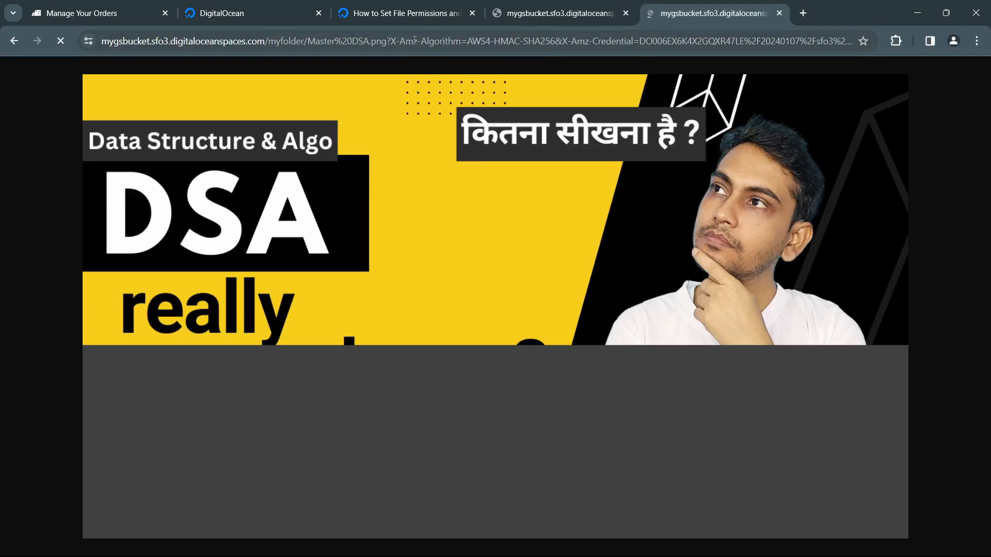
pyautogui.moveTo(414, 39); pyautogui.dragTo(810, 46)
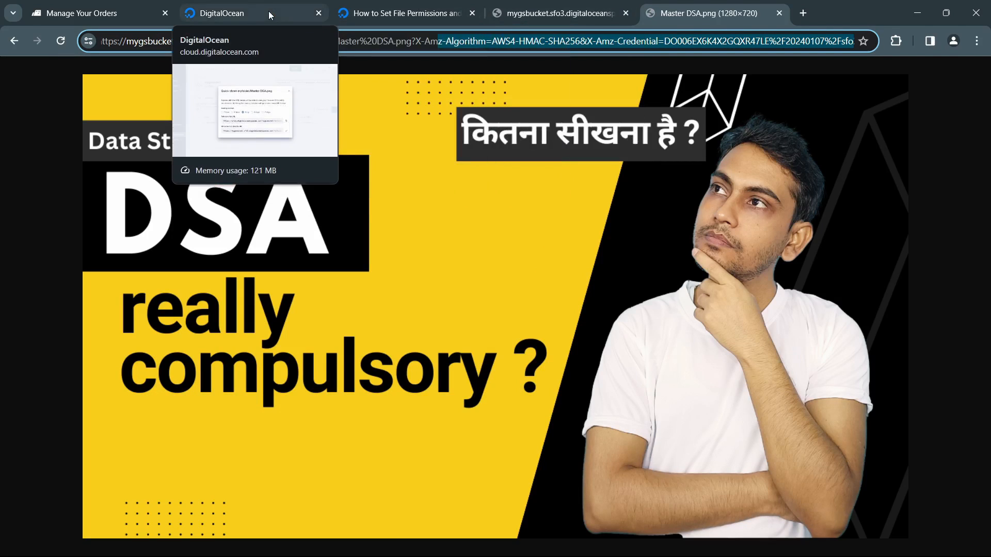
pyautogui.click(269, 11)
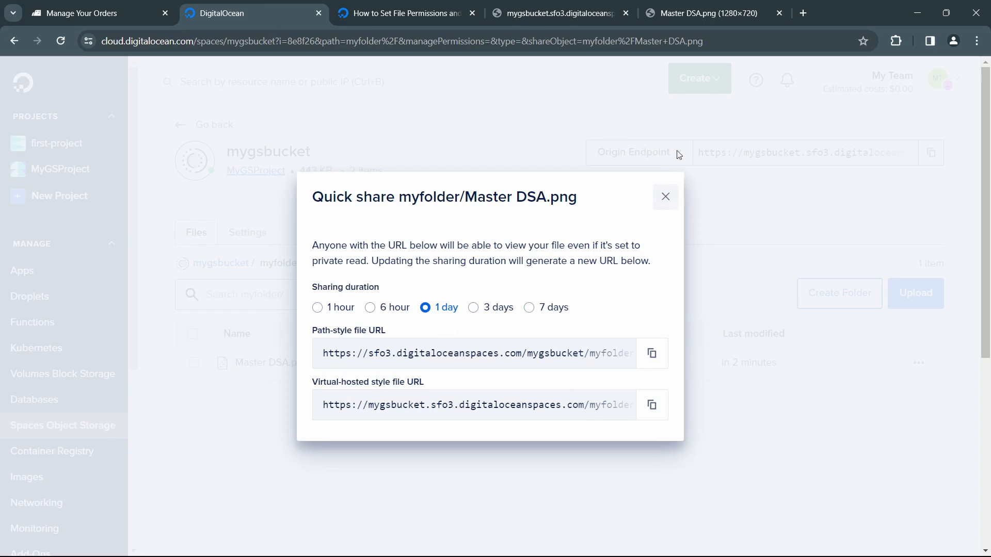
pyautogui.click(708, 13)
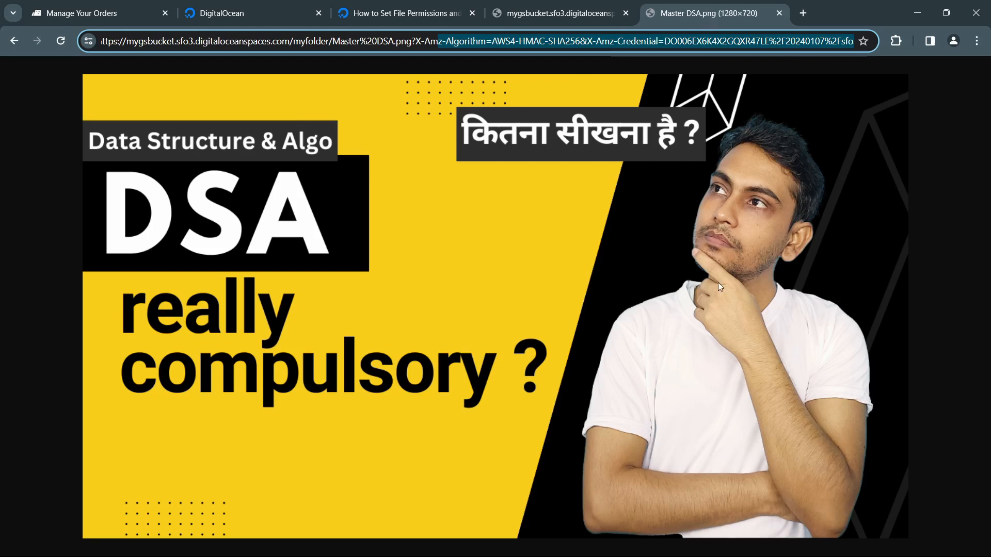
pyautogui.click(779, 13)
pyautogui.click(305, 14)
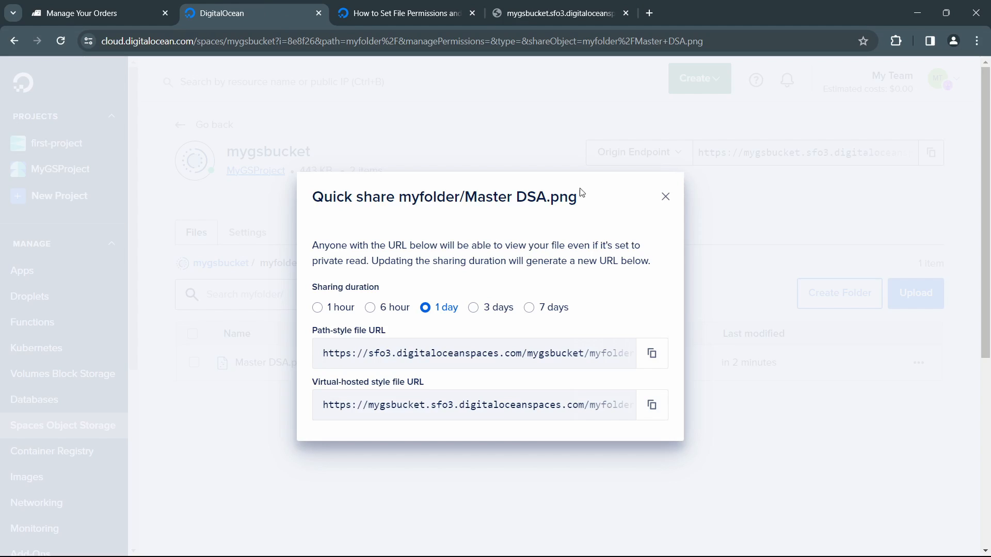
pyautogui.click(663, 199)
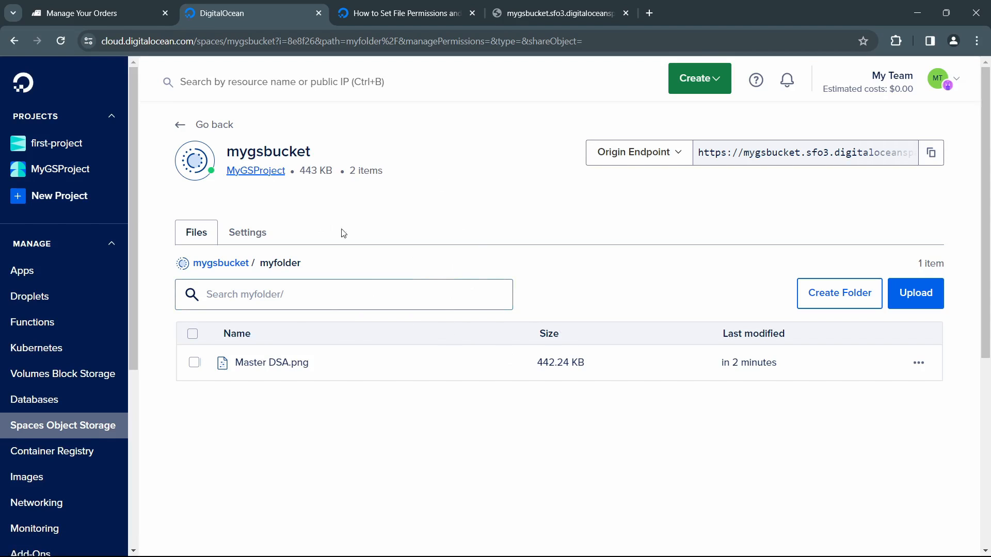
# Step: Review the file listing, CDN, CORS and deletion settings of mygsbucket
pyautogui.click(263, 233)
pyautogui.scroll(-1, 518, 392)
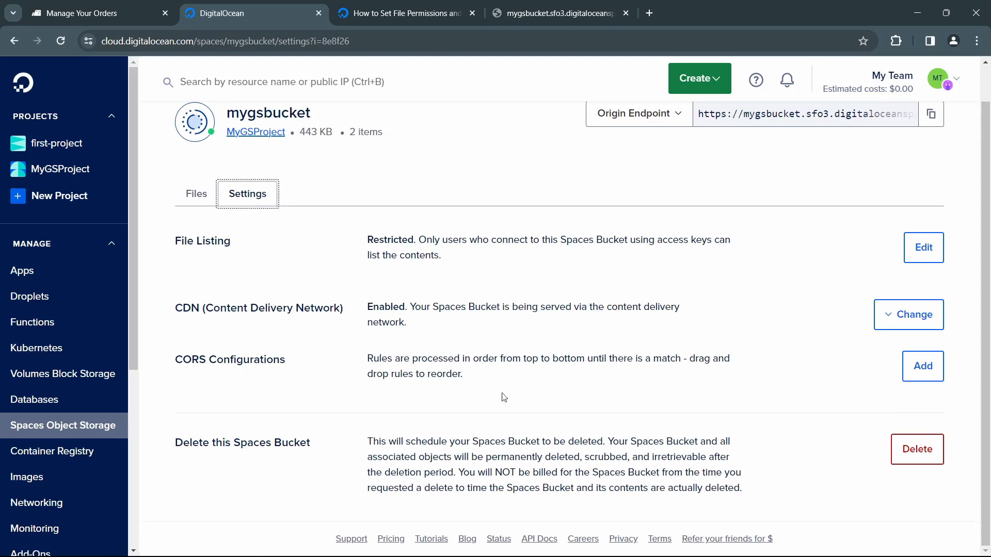
# Step: Generate a new Spaces access key named geek1space in the account's API section
pyautogui.scroll(-5, 29, 389)
pyautogui.click(29, 388)
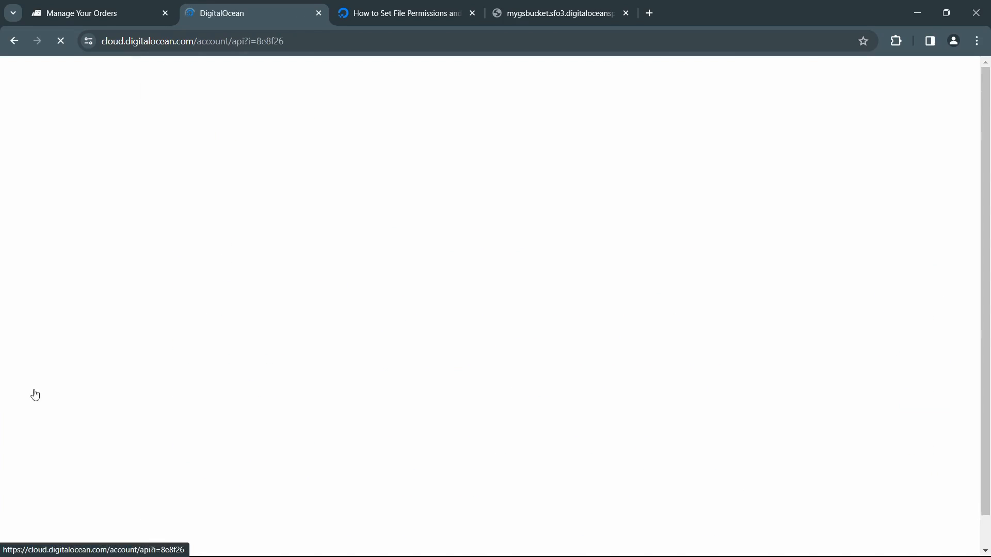
pyautogui.click(282, 195)
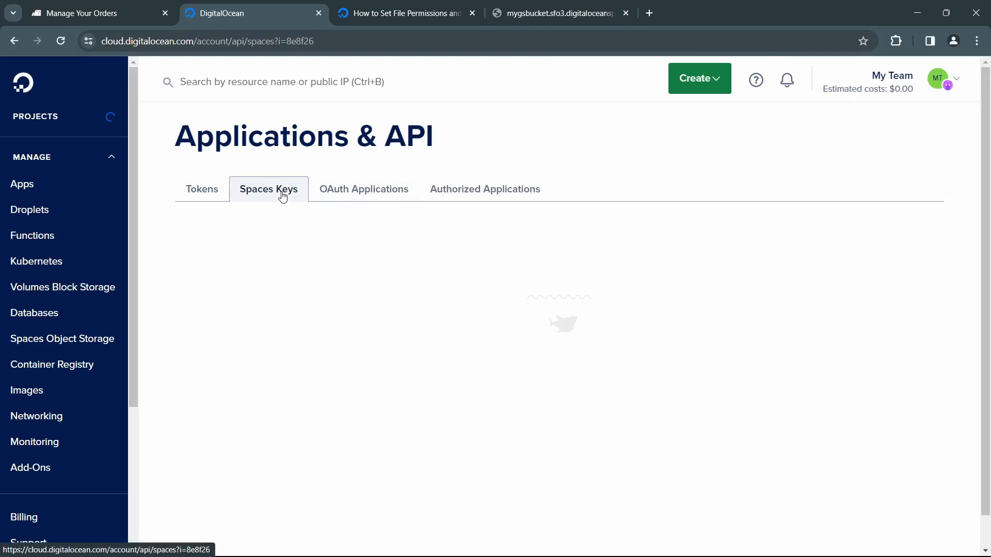
pyautogui.click(565, 442)
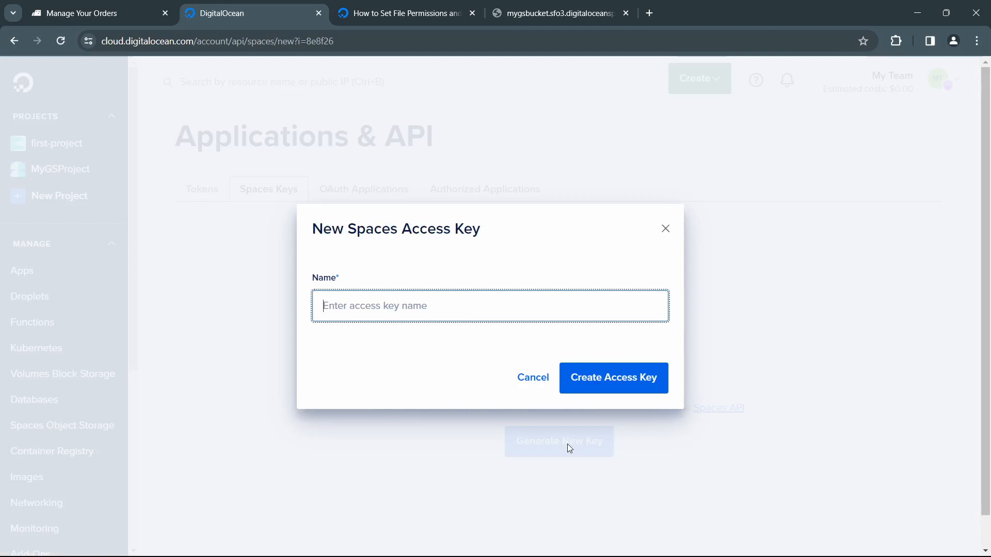
pyautogui.write('geek')
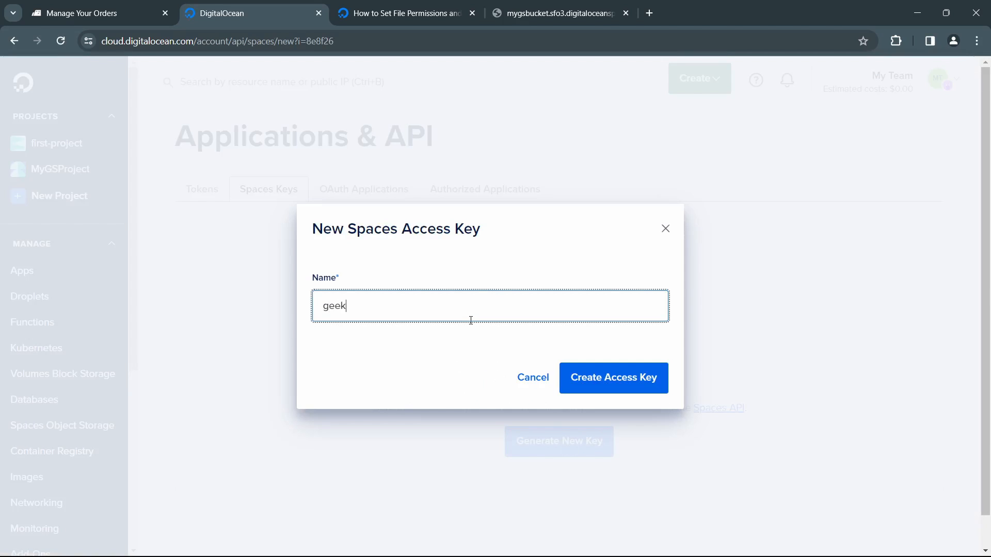
pyautogui.write('1space')
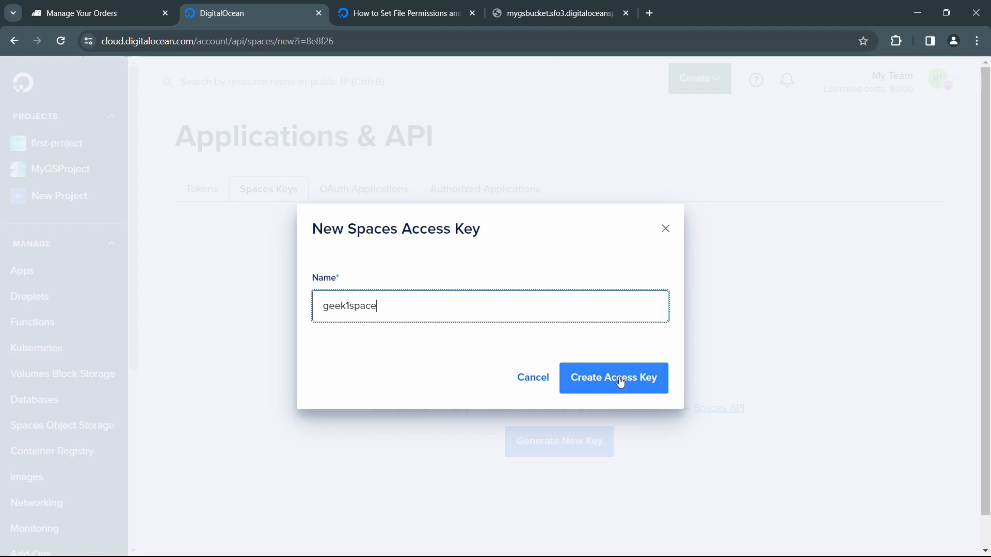
pyautogui.click(619, 378)
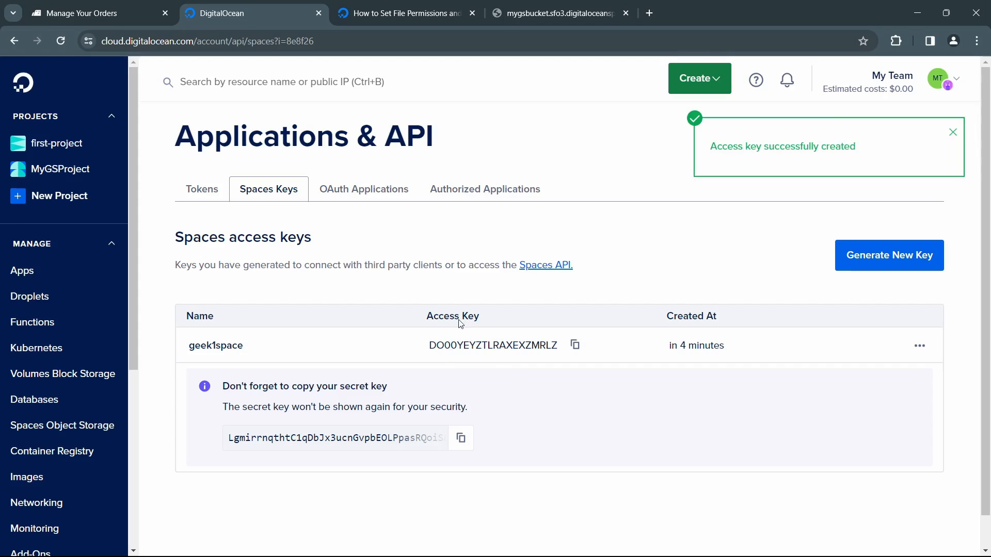
# Step: Examine the access key of geek1space and the notice about copying its secret key
pyautogui.moveTo(457, 342); pyautogui.dragTo(535, 339)
pyautogui.moveTo(259, 383); pyautogui.dragTo(390, 398)
pyautogui.click(363, 405)
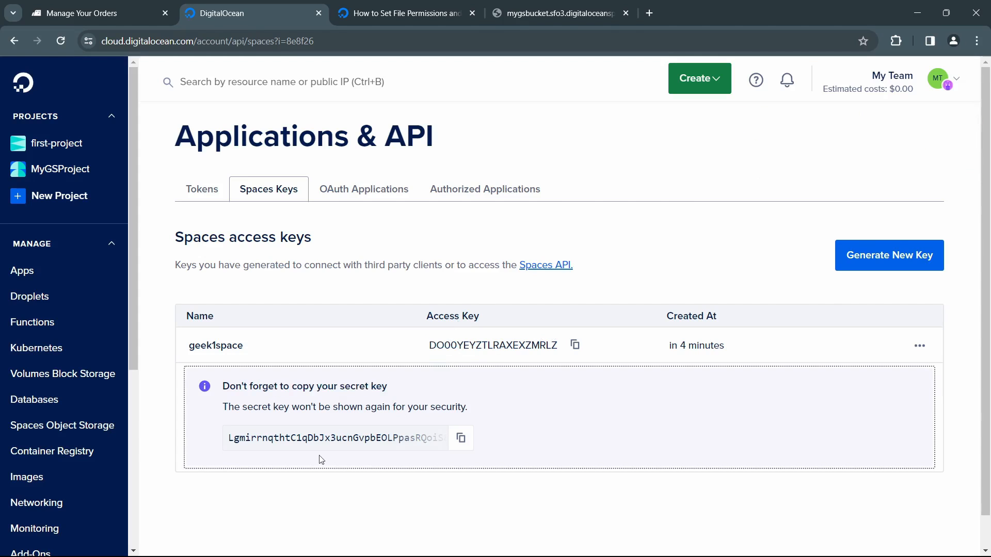
# Step: Copy the secret key of the geek1space access key and reload the Spaces keys page
pyautogui.click(460, 438)
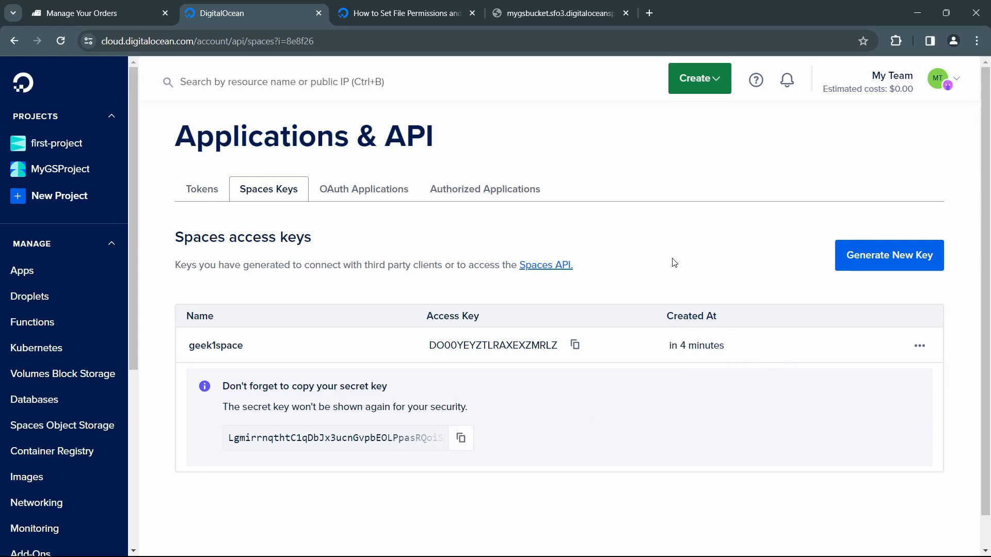
pyautogui.press('F5')
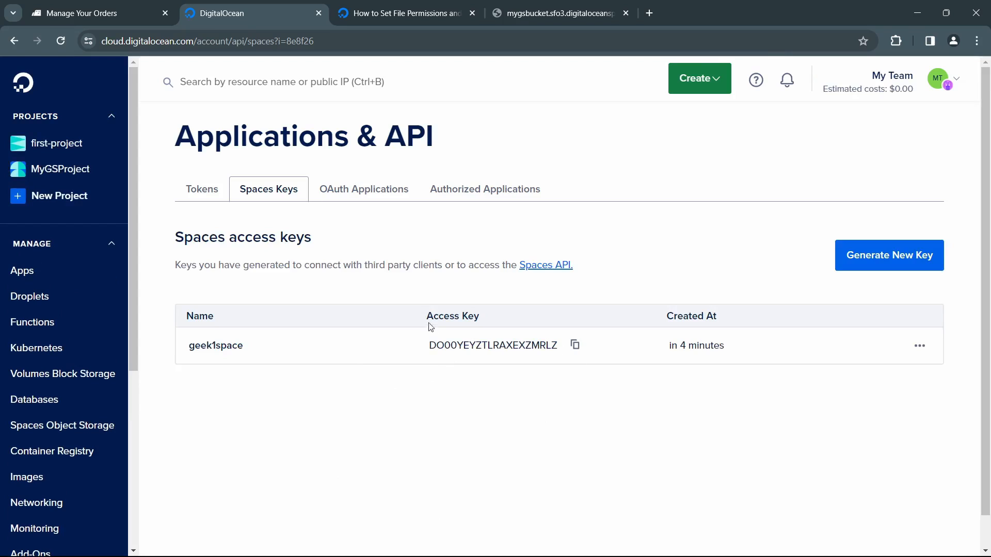
# Step: Inspect the actions available for the geek1space access key and the description of what Spaces keys are used for
pyautogui.click(920, 346)
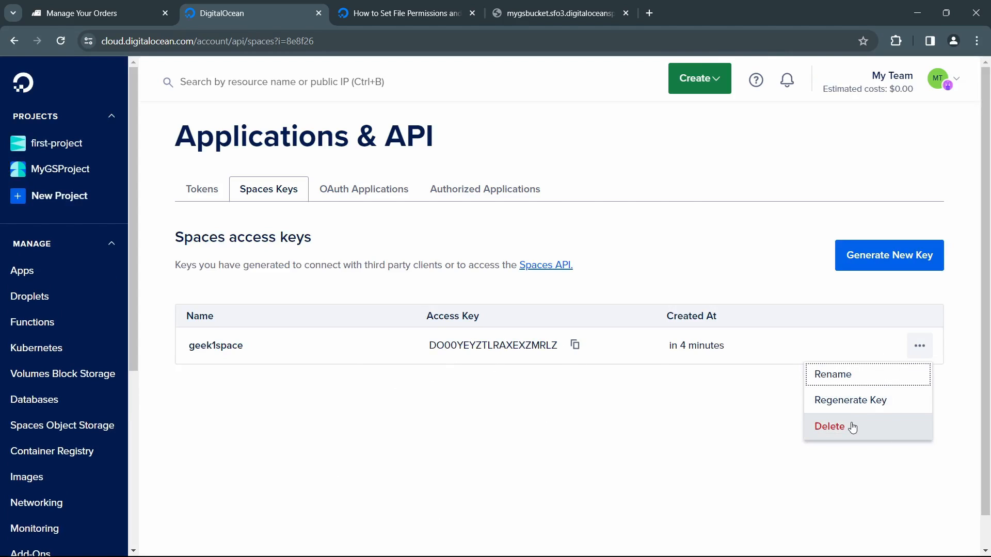
pyautogui.click(373, 375)
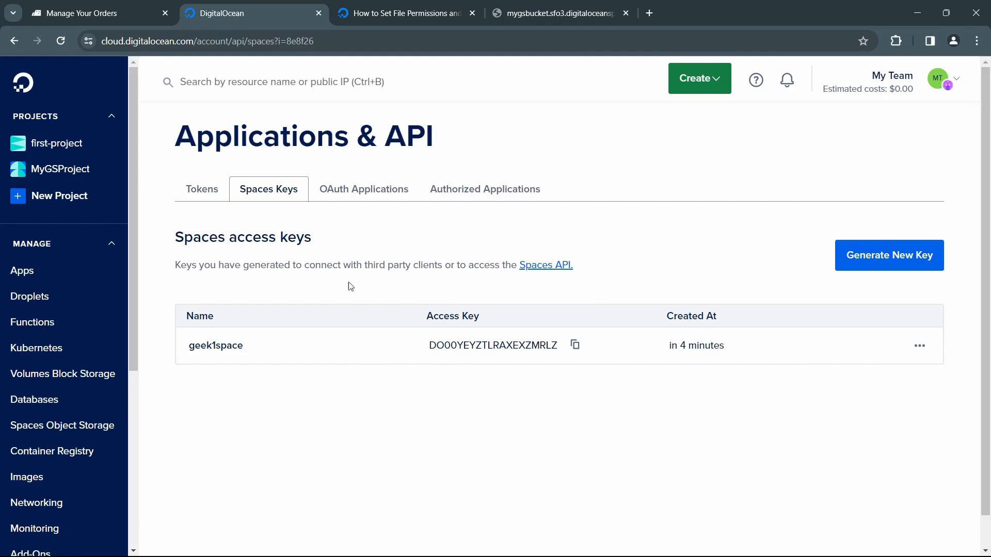
pyautogui.moveTo(297, 268); pyautogui.dragTo(389, 266)
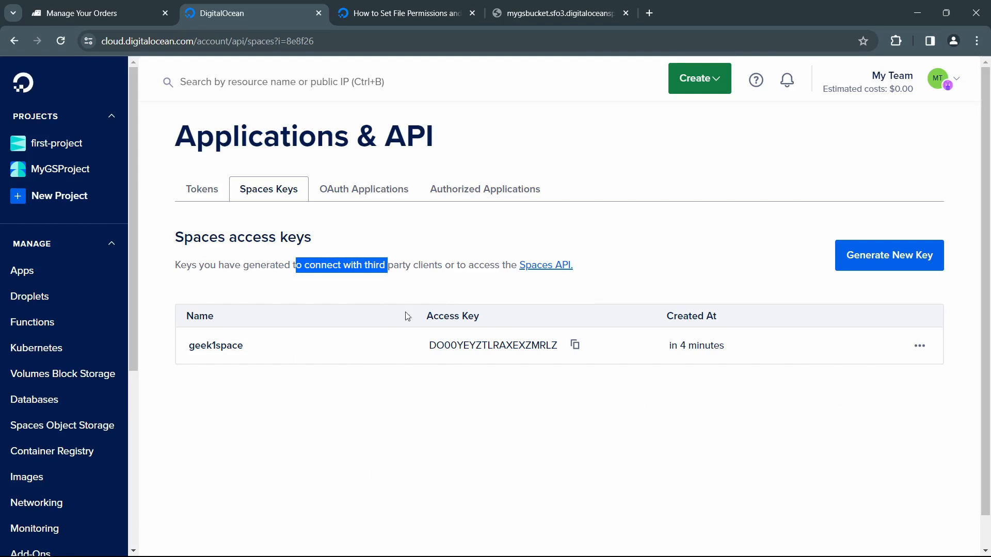
pyautogui.click(418, 394)
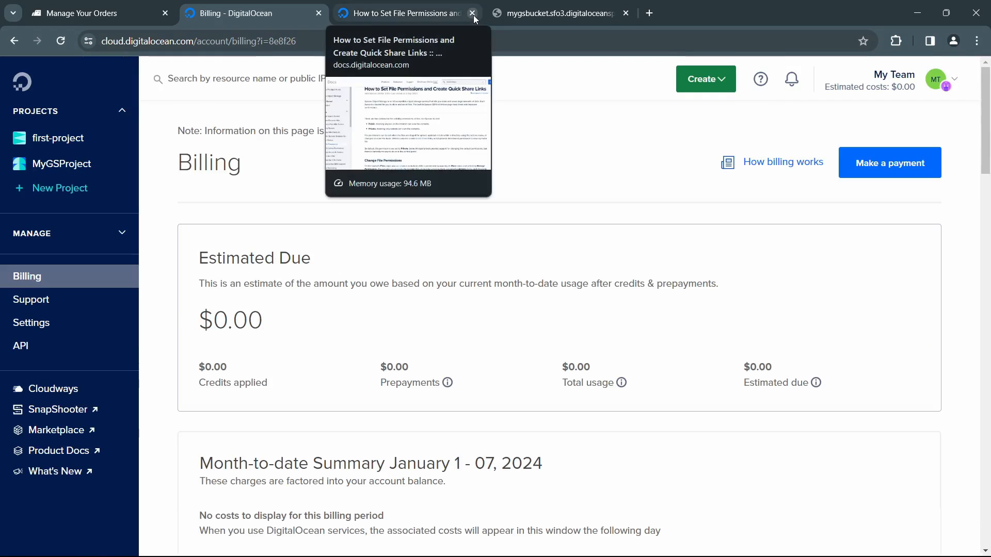
# Step: Close the file-permissions documentation and bucket image tabs, and review the account's billing summary, Droplet transfer, support plan and billing alerts
pyautogui.click(473, 13)
pyautogui.click(471, 13)
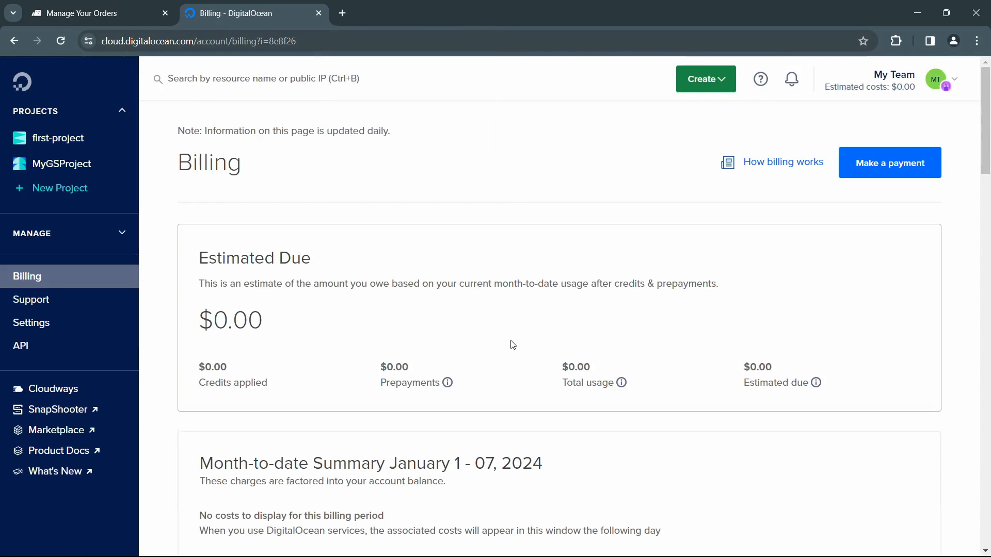
pyautogui.scroll(-6, 511, 345)
pyautogui.scroll(-6, 511, 345)
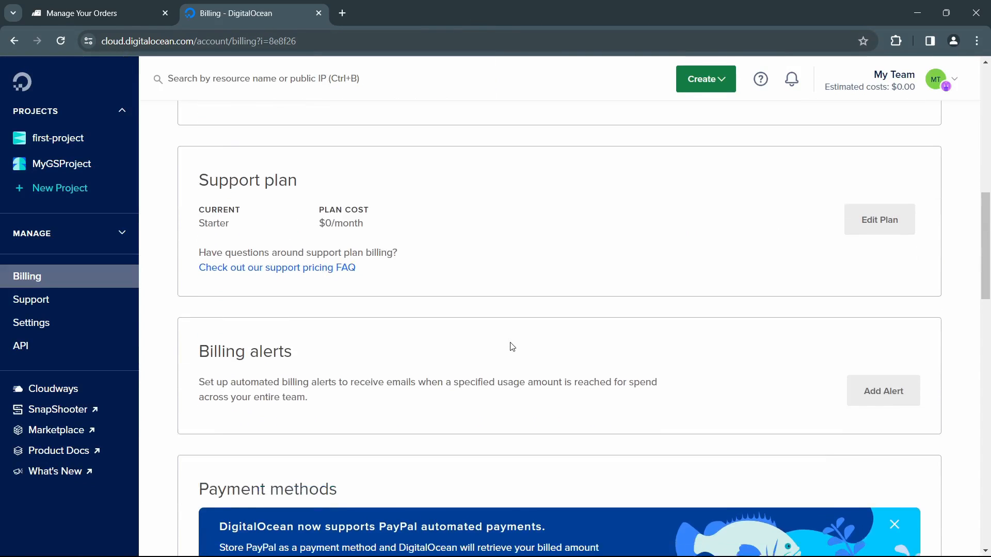
pyautogui.scroll(6, 503, 344)
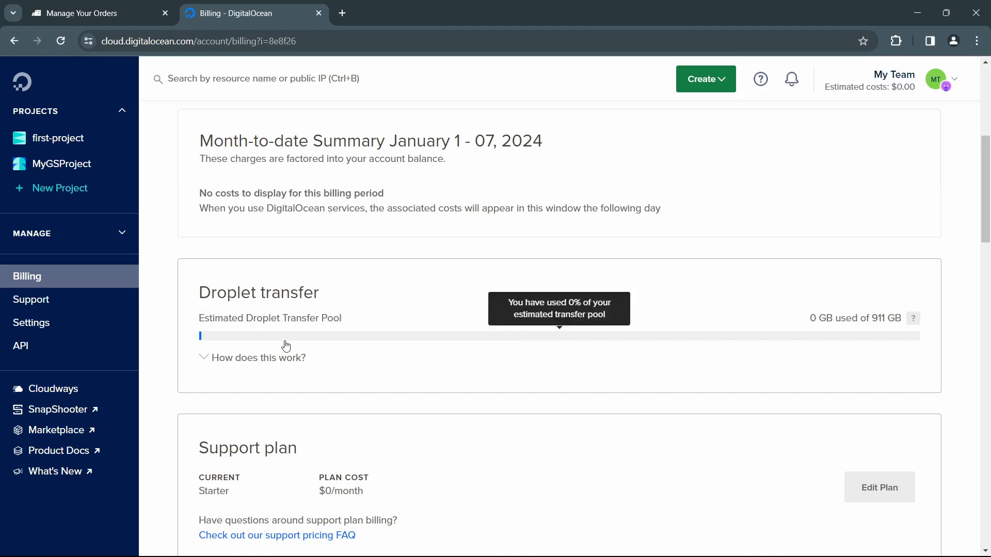
pyautogui.scroll(-6, 369, 192)
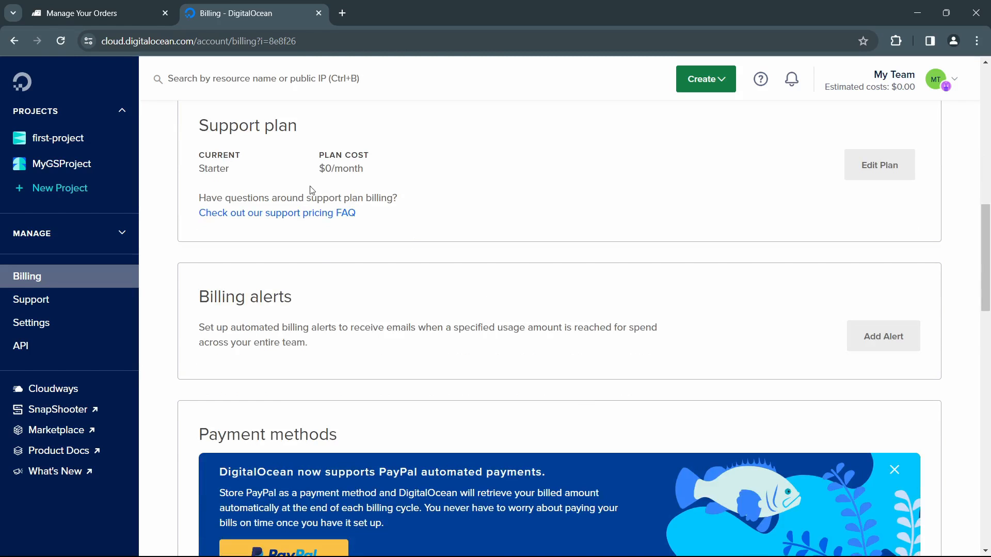
pyautogui.scroll(6, 377, 309)
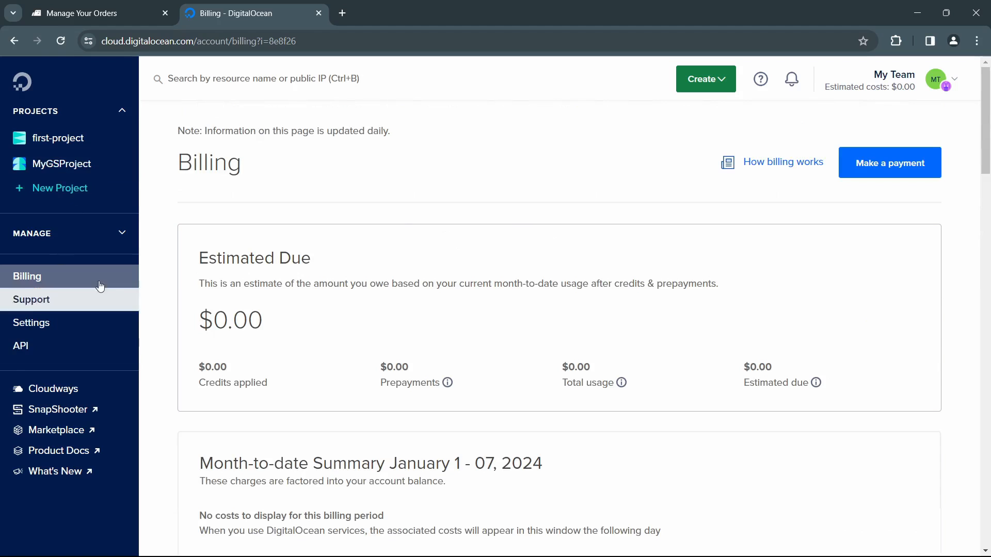
# Step: Expand the list of managed services and open the Spaces Object Storage page
pyautogui.click(100, 235)
pyautogui.scroll(-4, 33, 247)
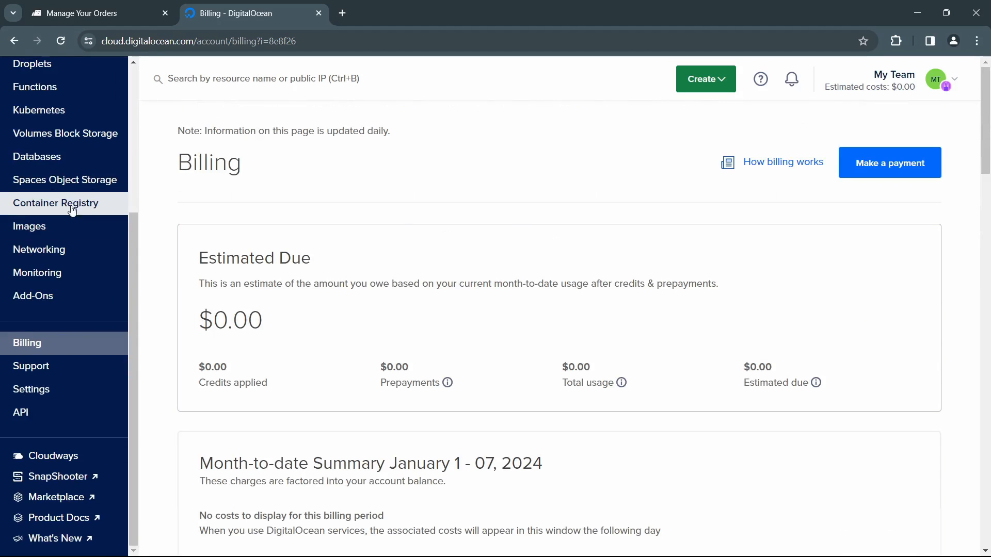
pyautogui.scroll(4, 70, 201)
pyautogui.click(65, 309)
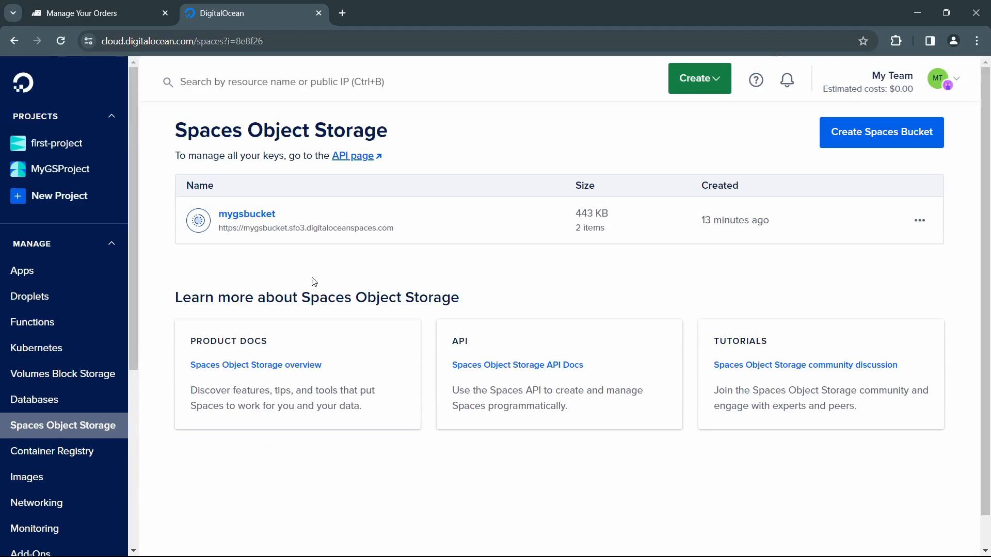
# Step: Review the settings of mygsbucket, including the bucket deletion section, and return to the bucket list
pyautogui.click(920, 220)
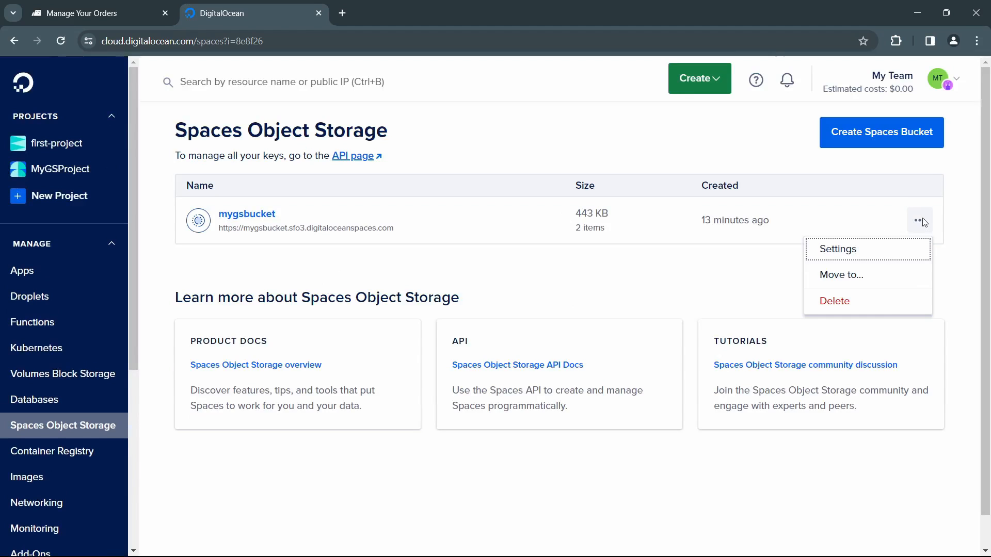
pyautogui.click(838, 249)
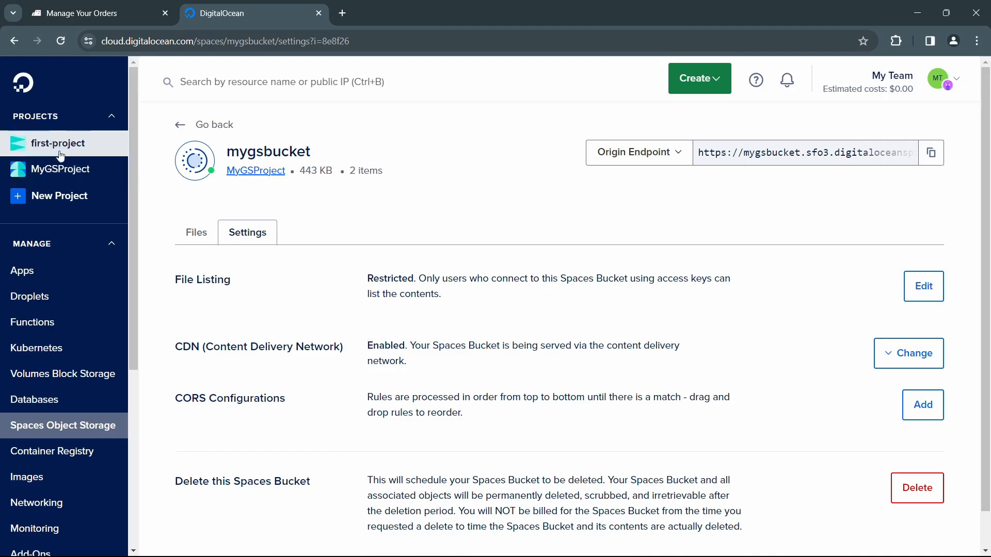
pyautogui.scroll(-1, 508, 426)
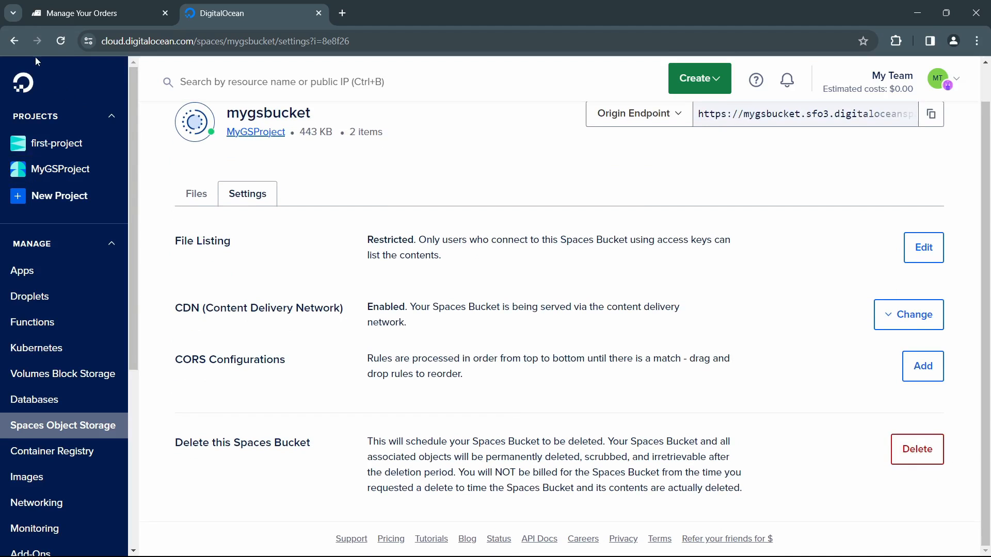
pyautogui.click(15, 41)
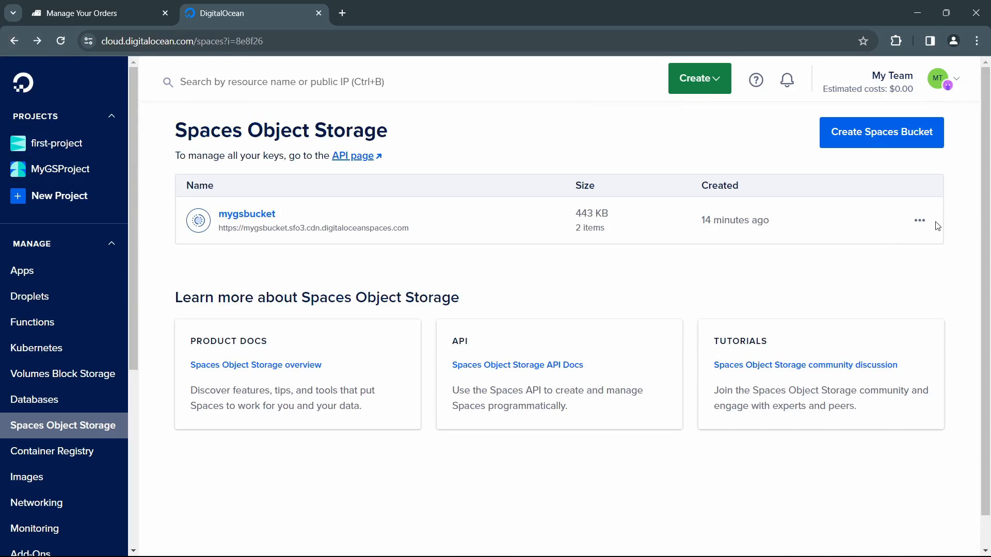
# Step: Delete the mygsbucket Spaces bucket, entering mygsbucket as the confirmation name
pyautogui.click(920, 220)
pyautogui.click(826, 301)
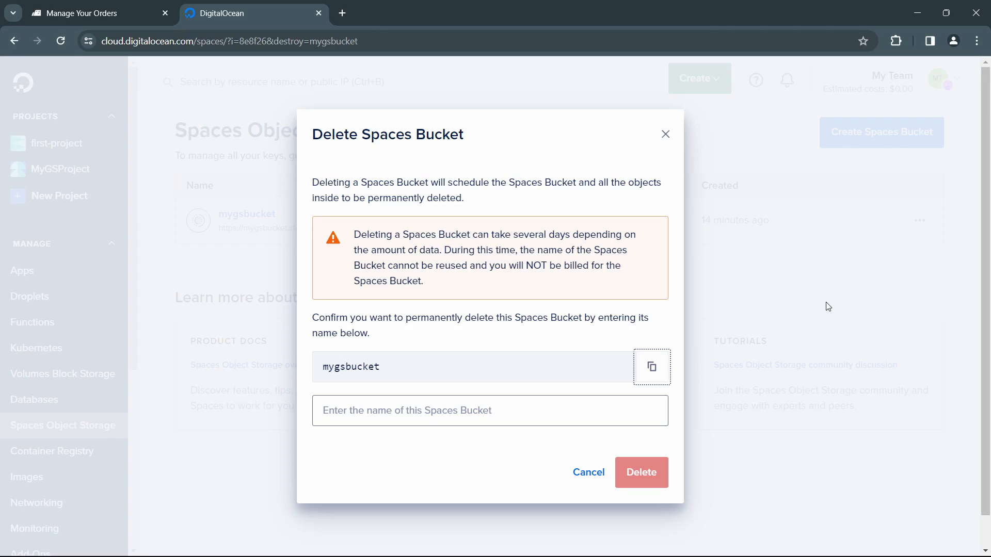
pyautogui.doubleClick(354, 366)
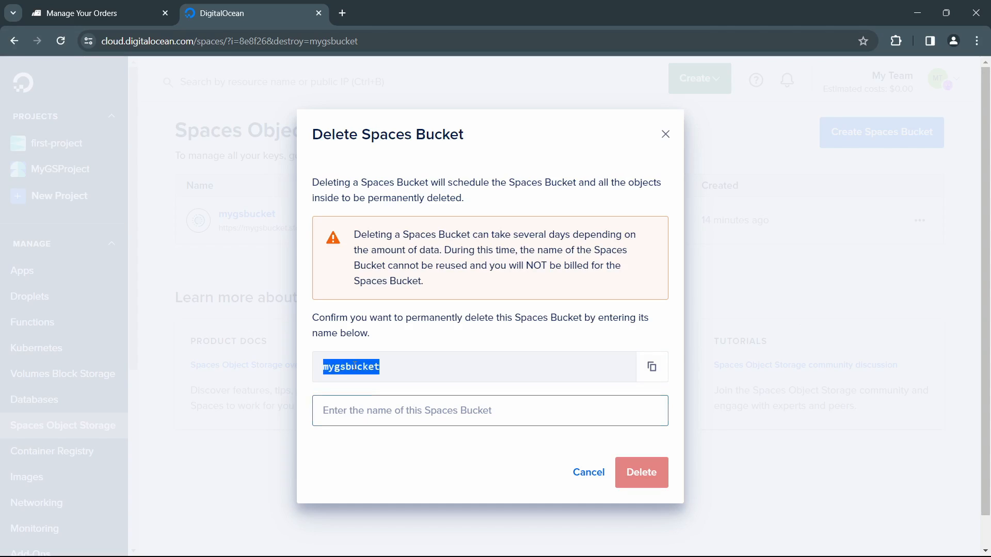
pyautogui.click(401, 411)
pyautogui.hotkey('ctrl', 'v')
pyautogui.click(652, 483)
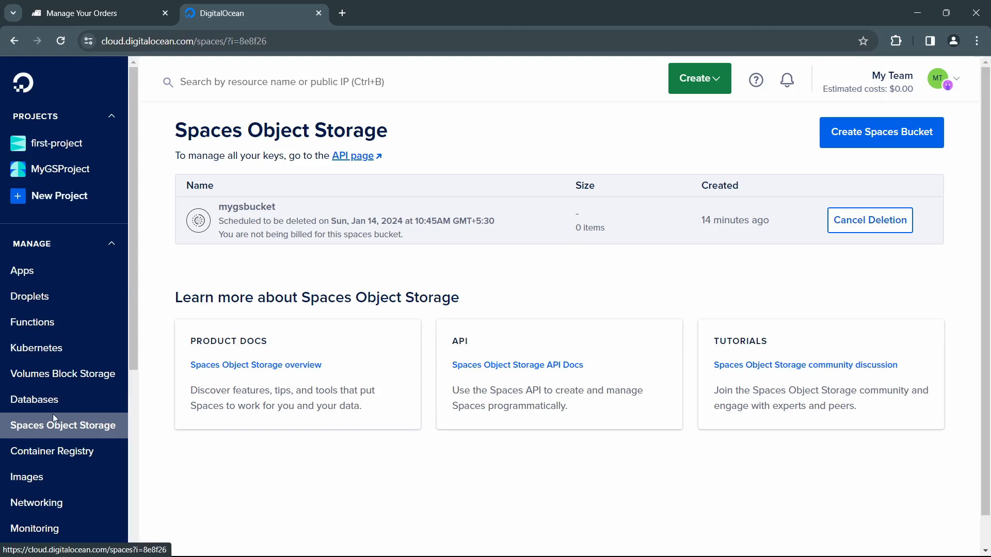
# Step: Check the Droplets list and open the resources of MyGSProject
pyautogui.click(41, 299)
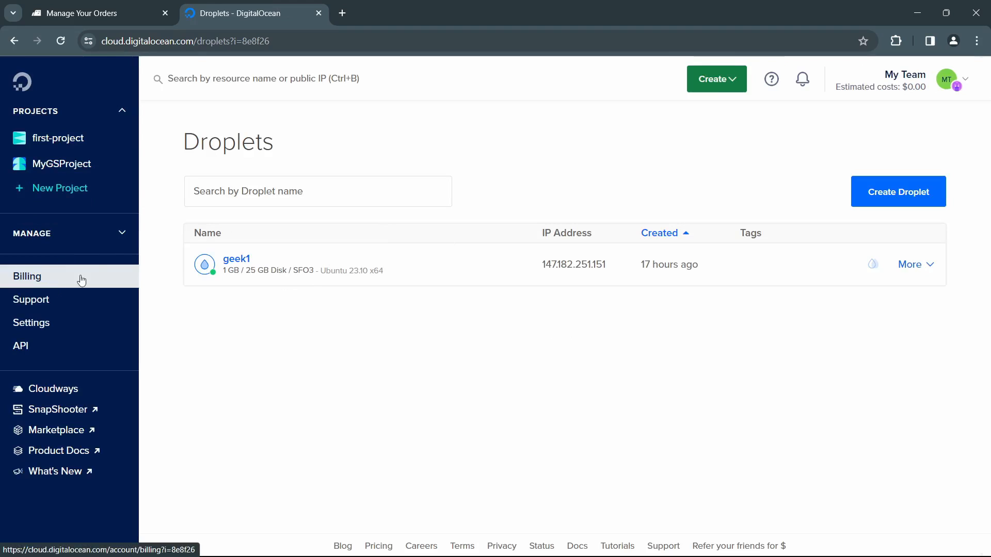
pyautogui.click(120, 235)
pyautogui.scroll(1, 74, 248)
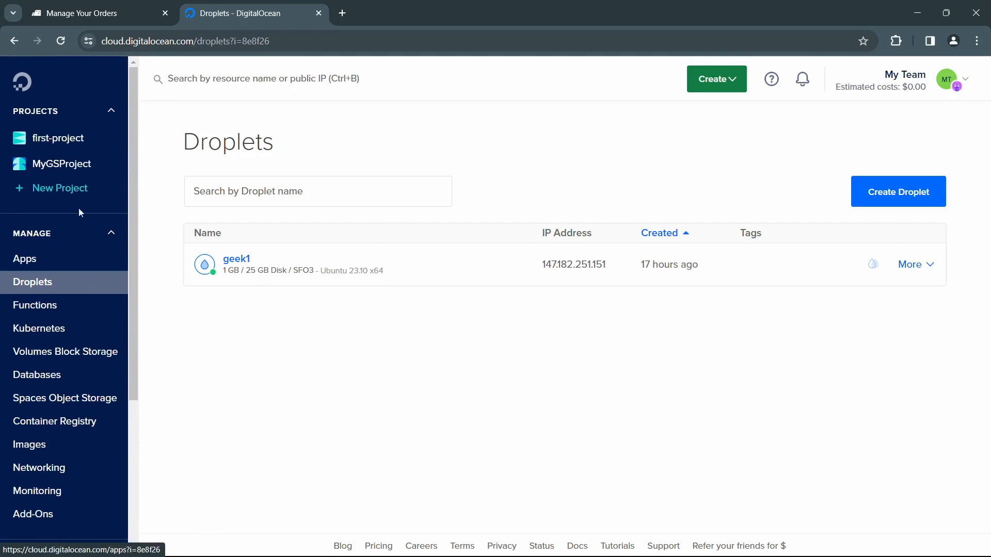
pyautogui.click(87, 166)
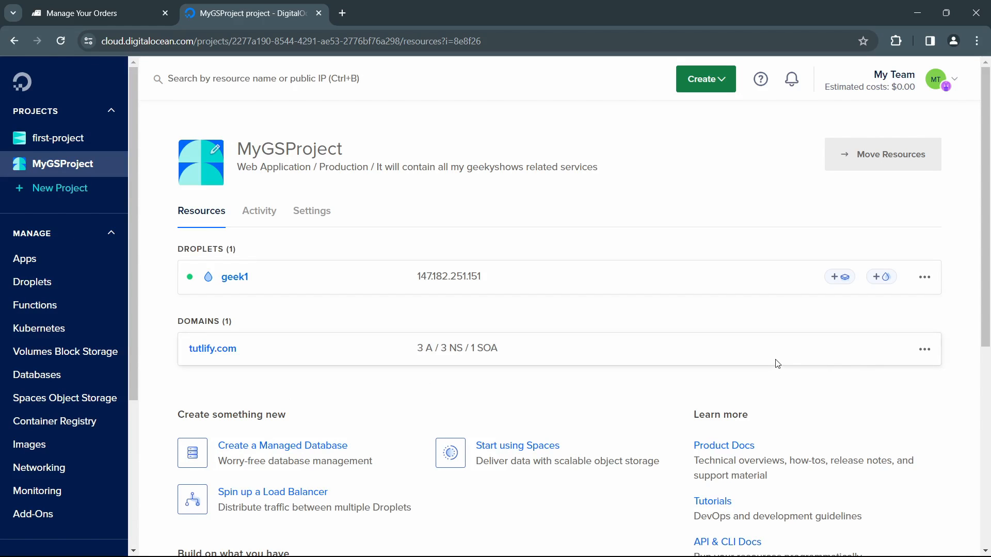
# Step: Delete the tutlify.com domain from MyGSProject and briefly check the browser tab for managing orders
pyautogui.click(924, 351)
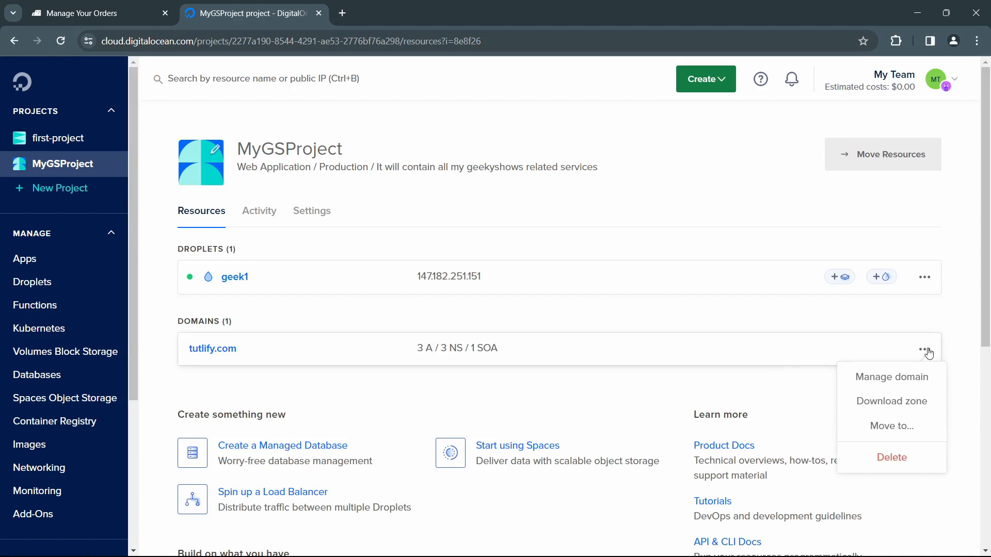
pyautogui.click(887, 459)
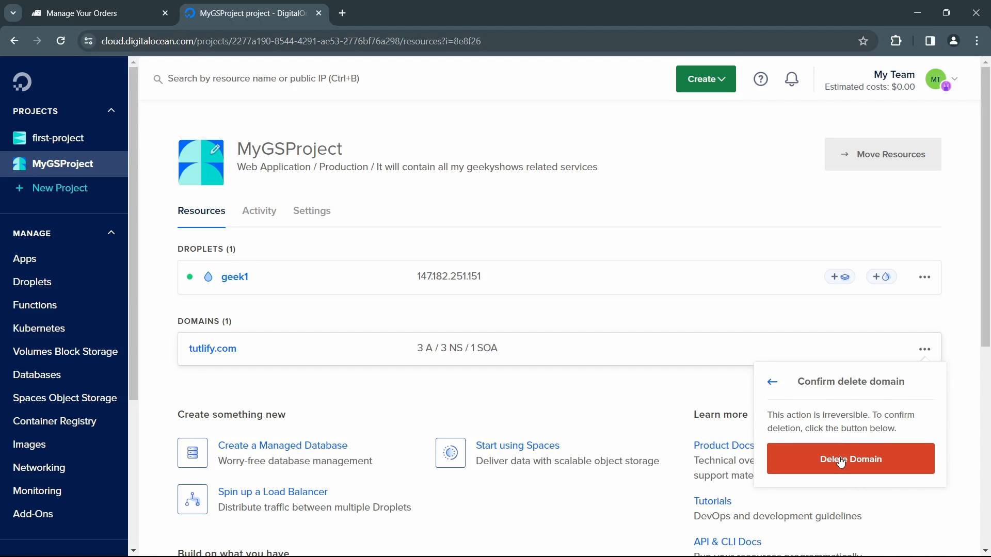
pyautogui.click(842, 460)
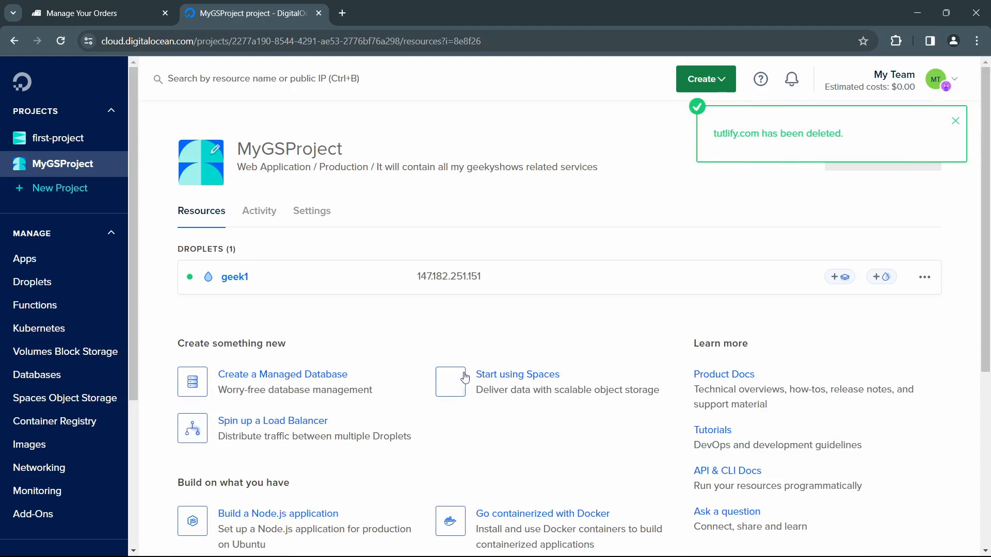
pyautogui.click(110, 13)
pyautogui.click(227, 12)
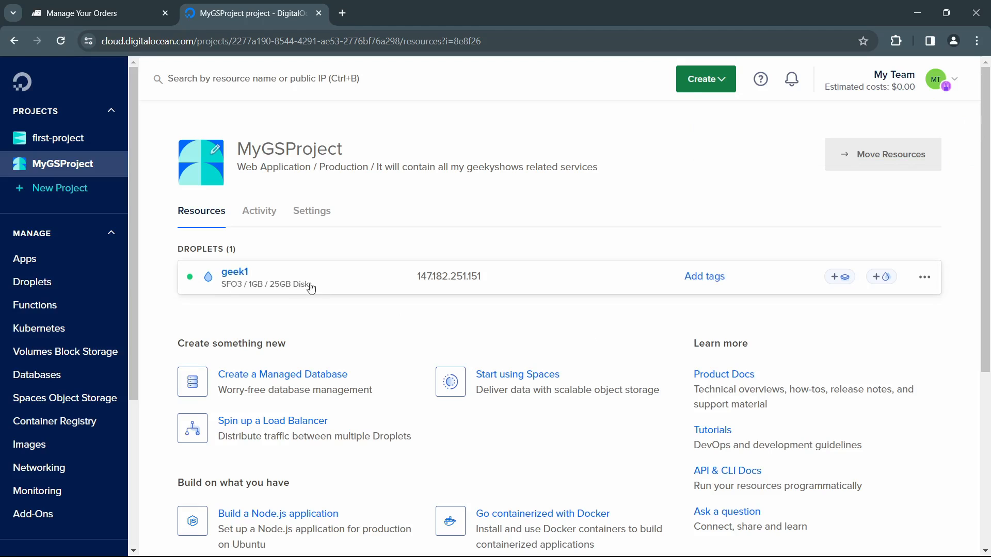
# Step: Destroy the geek1 Droplet of MyGSProject, entering geek1 as the confirmation name
pyautogui.click(925, 279)
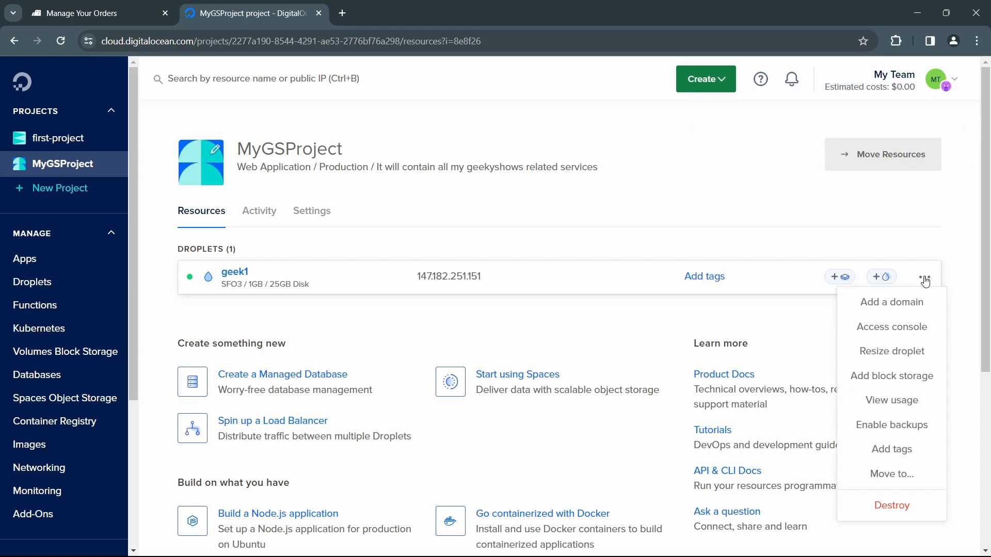
pyautogui.click(887, 508)
pyautogui.click(485, 335)
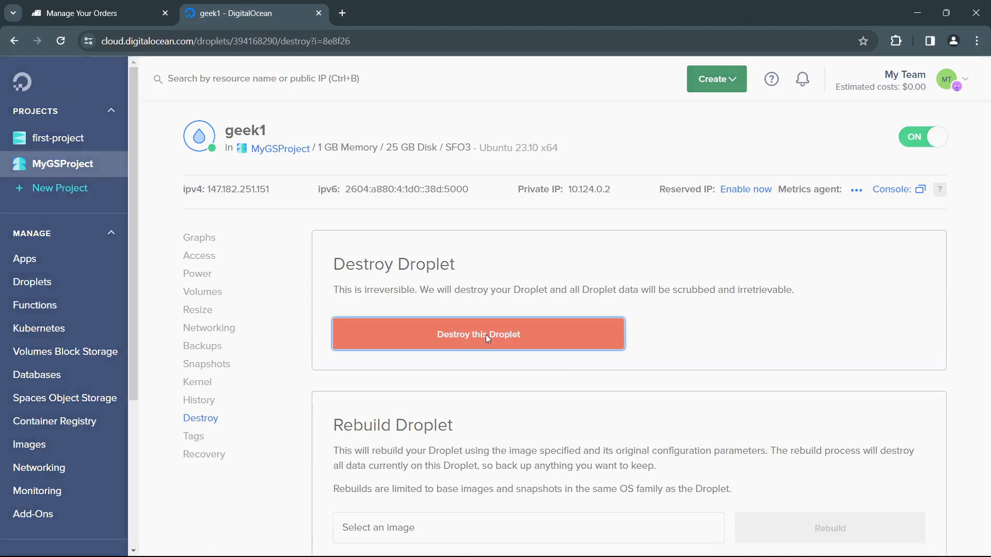
pyautogui.doubleClick(284, 219)
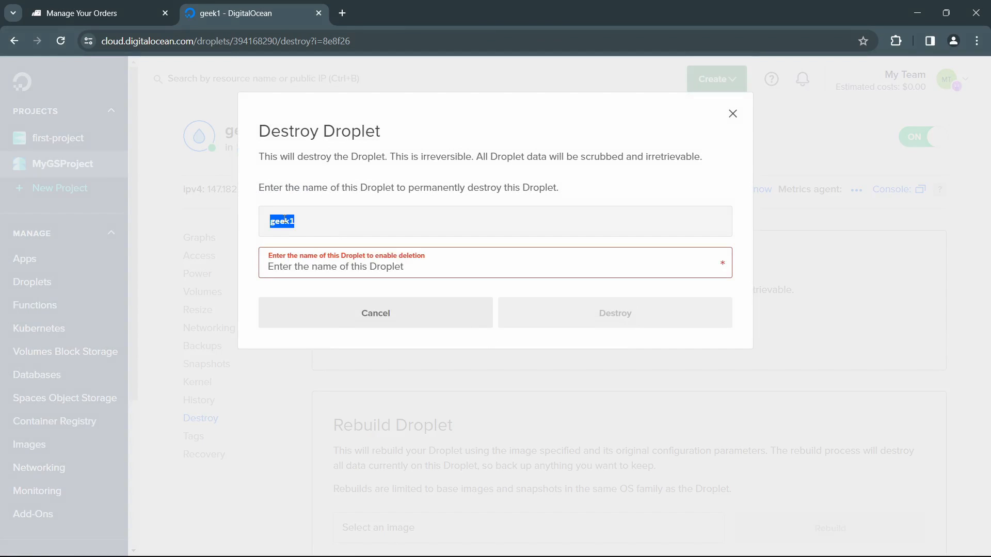
pyautogui.hotkey('ctrl', 'c')
pyautogui.click(313, 269)
pyautogui.hotkey('ctrl', 'v')
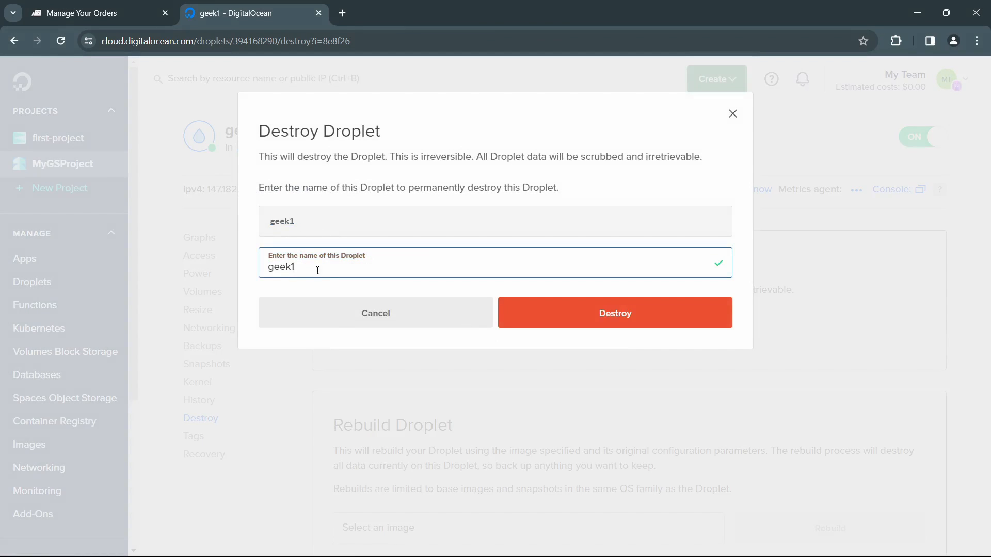
pyautogui.click(619, 324)
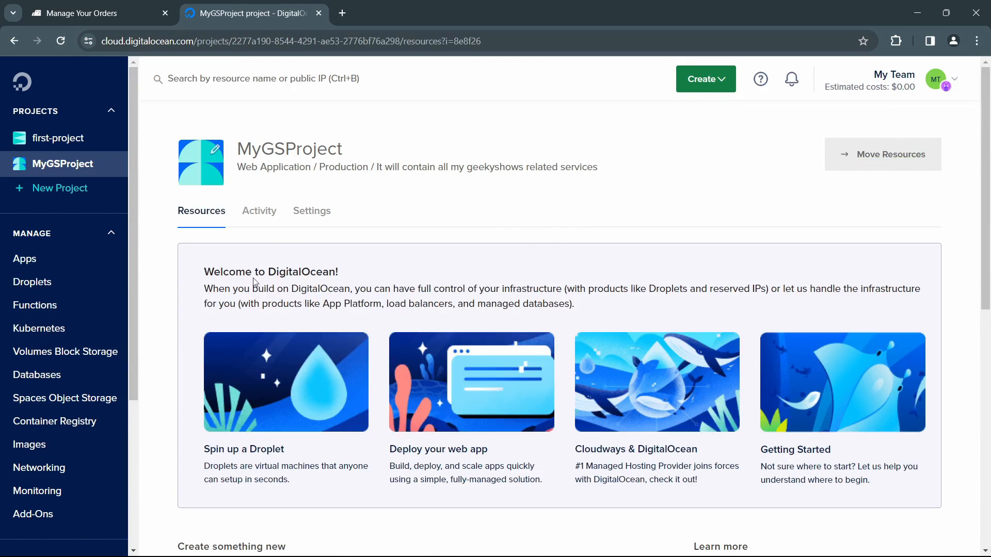
# Step: Open the account's billing page and review the estimated amount due and the month-to-date summary
pyautogui.scroll(-5, 62, 469)
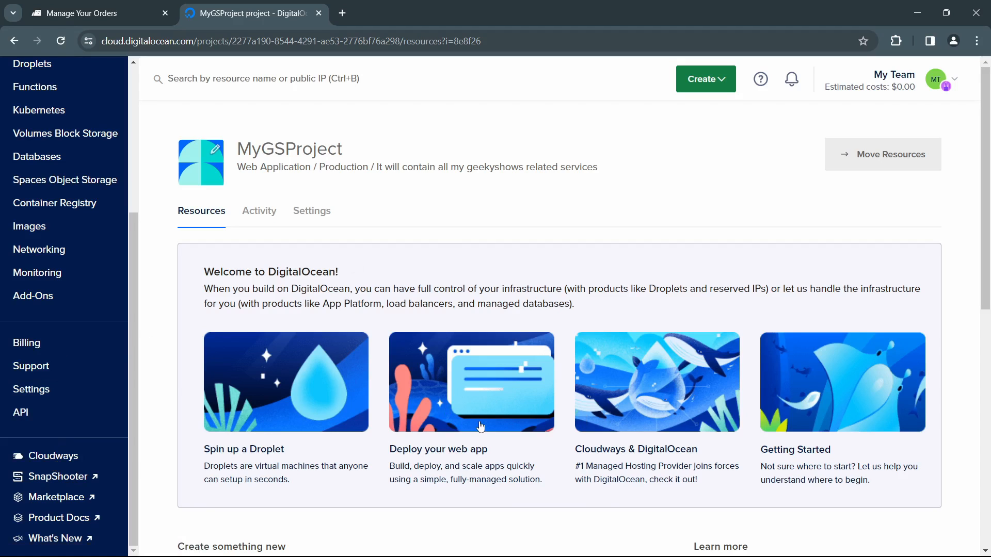
pyautogui.click(41, 350)
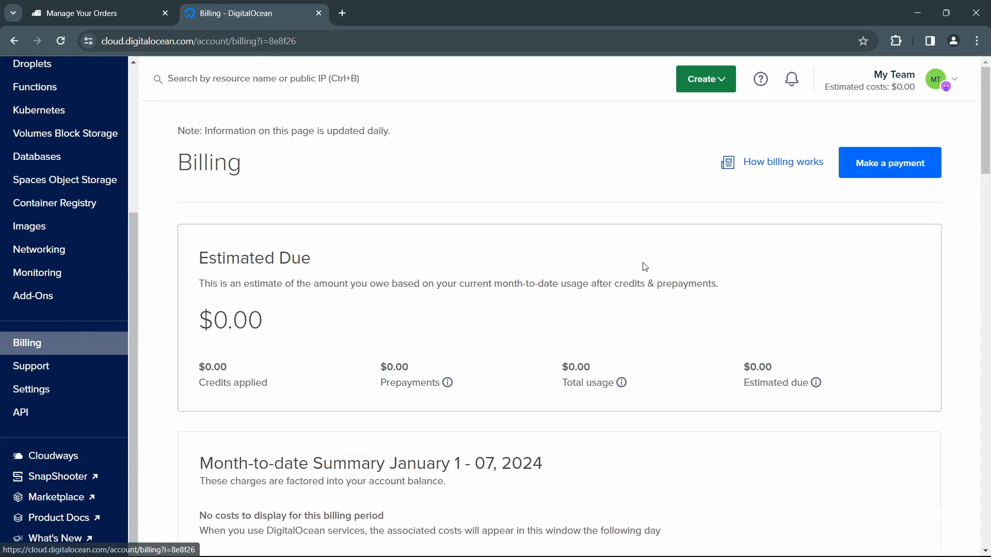
pyautogui.scroll(-6, 585, 326)
pyautogui.scroll(3, 526, 301)
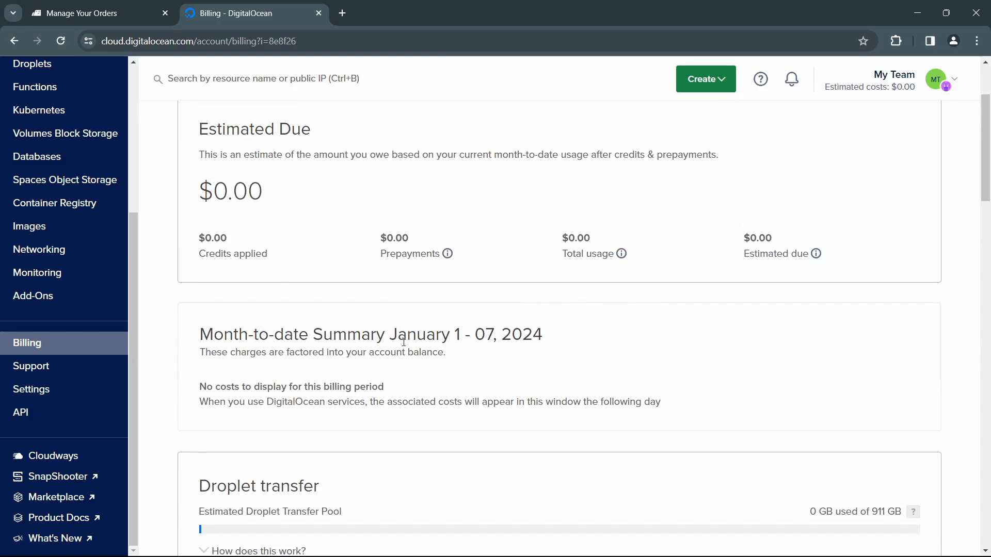
pyautogui.scroll(-5, 404, 342)
pyautogui.scroll(7, 404, 330)
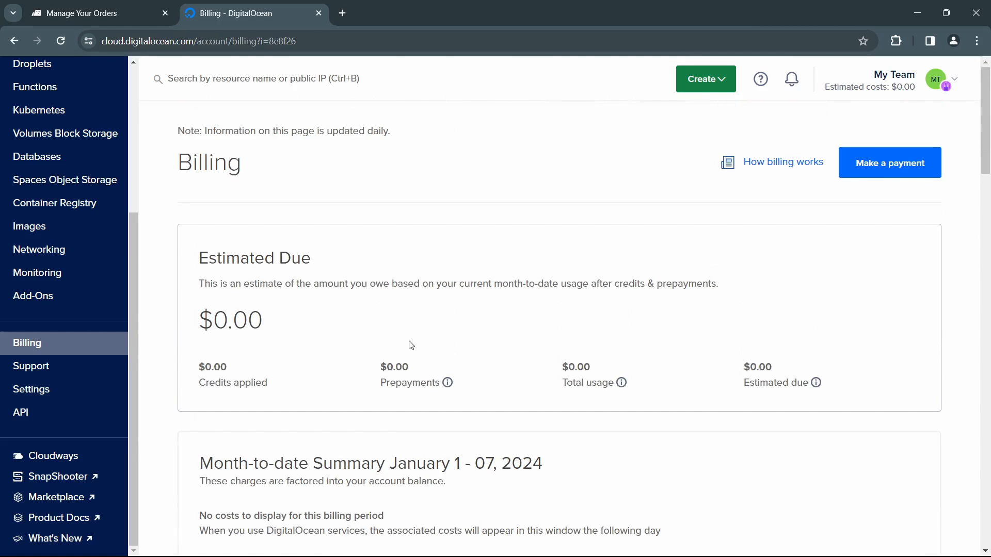
# Step: Open MyGSProject and start creating a new Droplet
pyautogui.scroll(5, 124, 191)
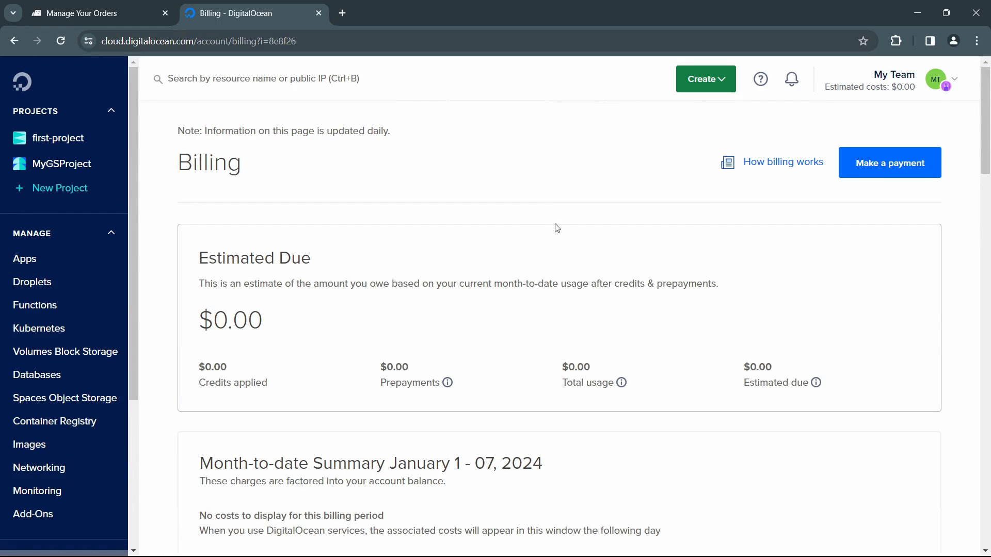
pyautogui.click(84, 162)
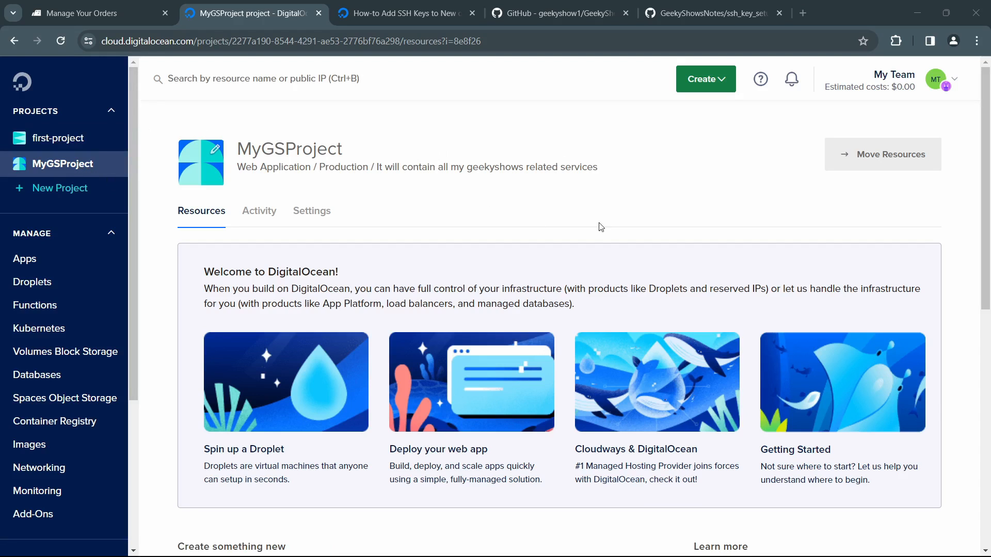
pyautogui.click(731, 88)
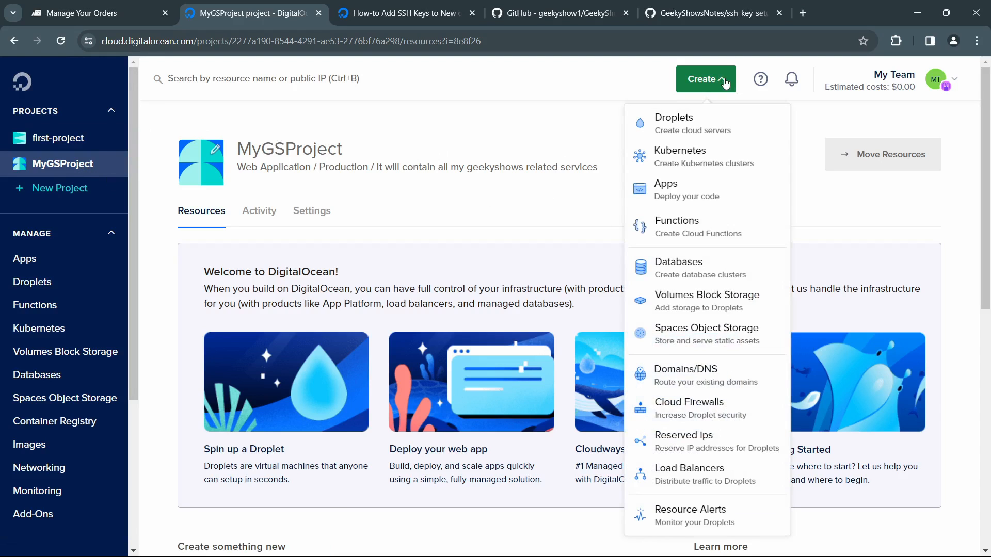
pyautogui.click(684, 136)
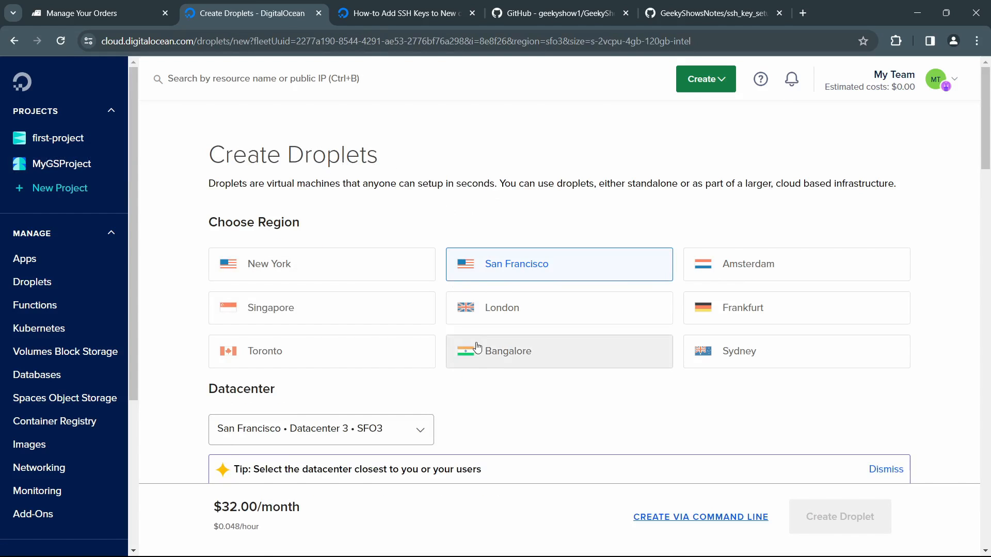
# Step: Choose the Regular SSD CPU option and the $4/mo plan with 512 MB and 1 CPU for the new Droplet
pyautogui.scroll(-5, 472, 315)
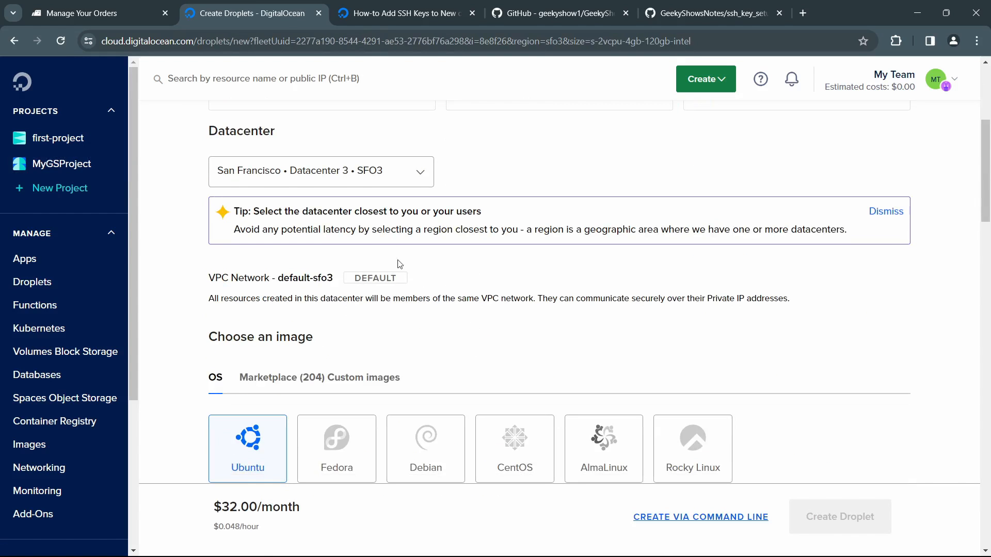
pyautogui.scroll(-4, 304, 320)
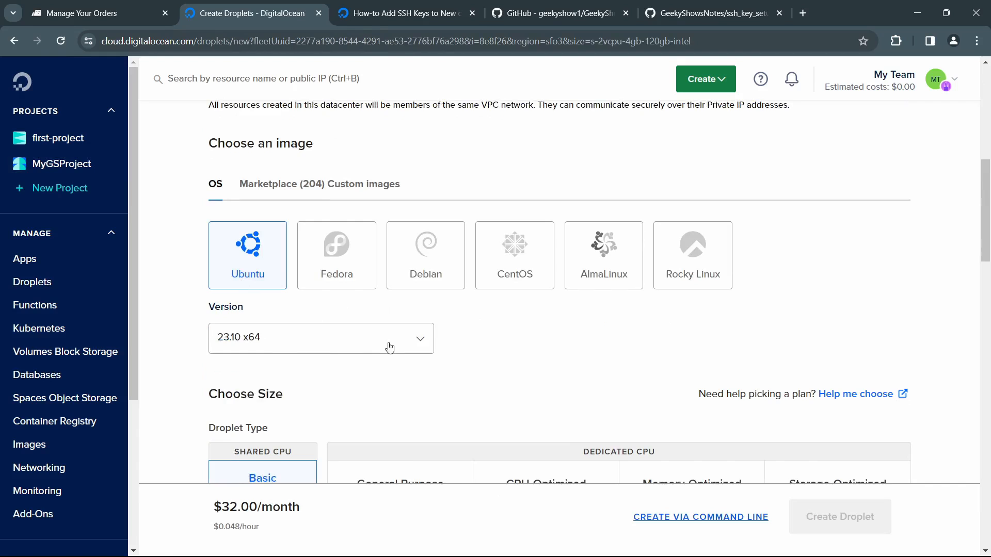
pyautogui.scroll(-9, 394, 370)
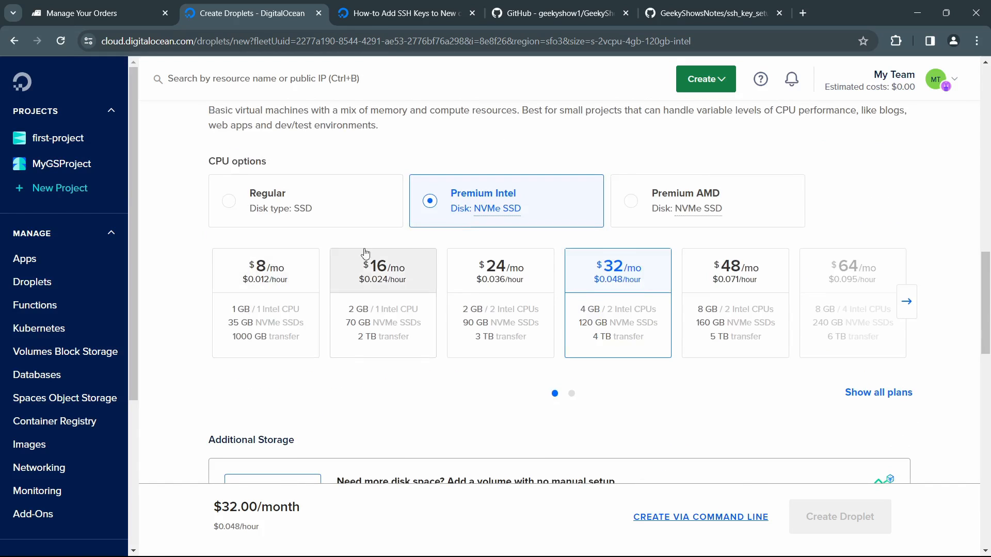
pyautogui.click(317, 220)
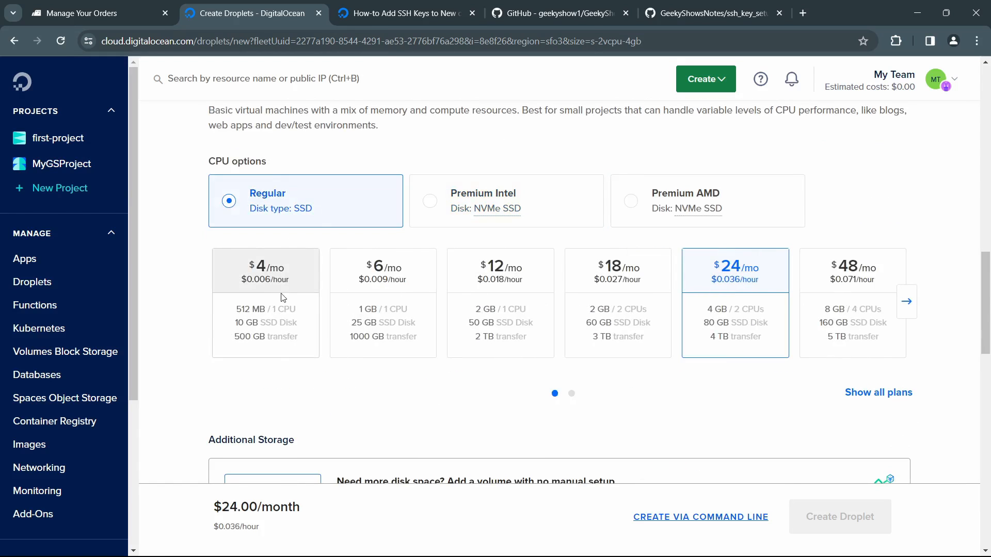
pyautogui.click(282, 297)
pyautogui.scroll(-4, 276, 305)
pyautogui.scroll(-4, 407, 324)
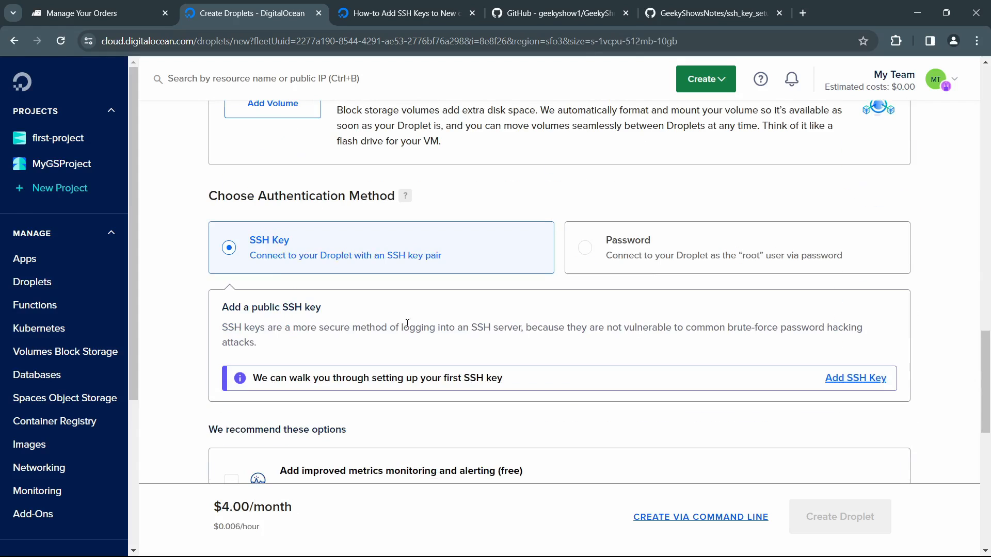
pyautogui.click(595, 252)
pyautogui.click(445, 336)
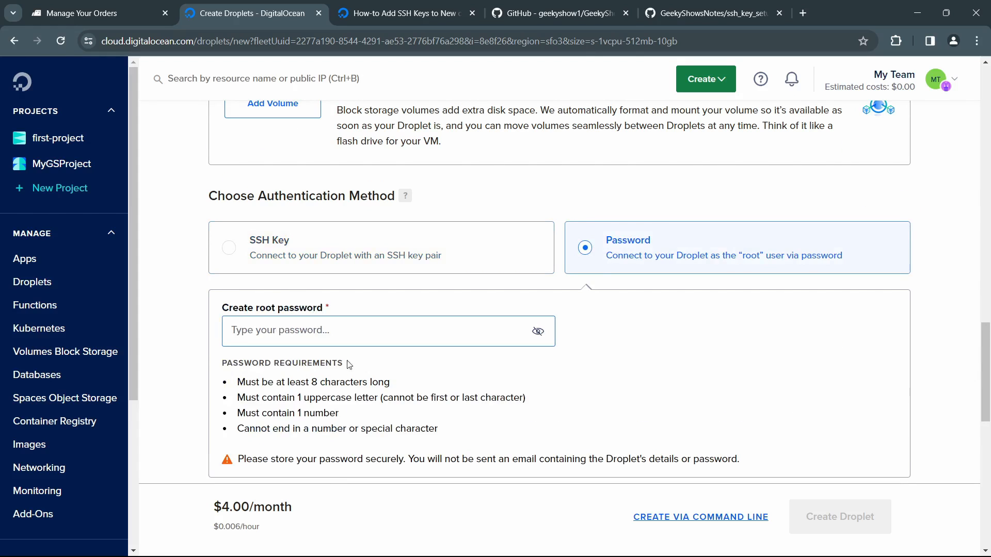
pyautogui.click(236, 251)
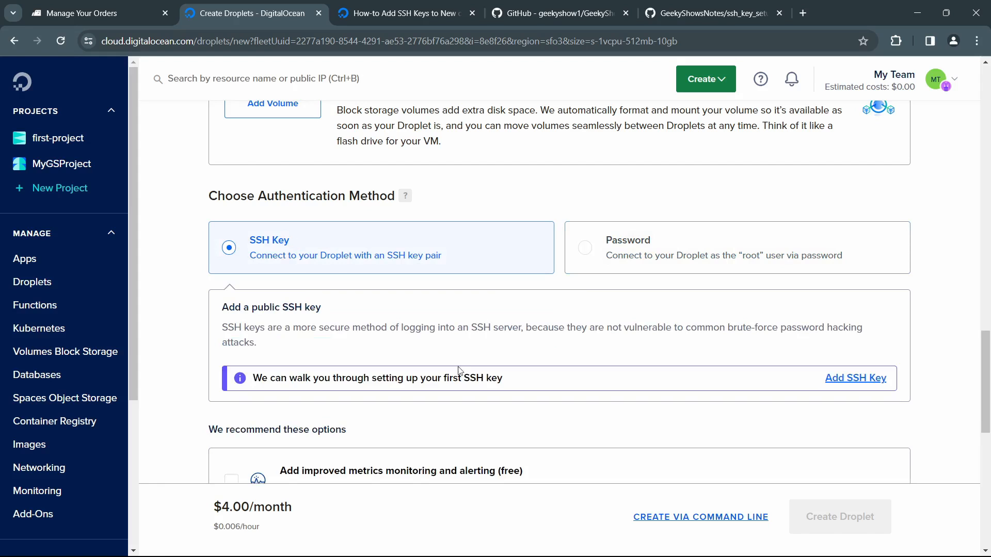
# Step: Open the form for adding a public SSH key and read its instructions for creating a new key pair
pyautogui.scroll(-1, 485, 372)
pyautogui.moveTo(360, 263); pyautogui.dragTo(467, 302)
pyautogui.click(556, 312)
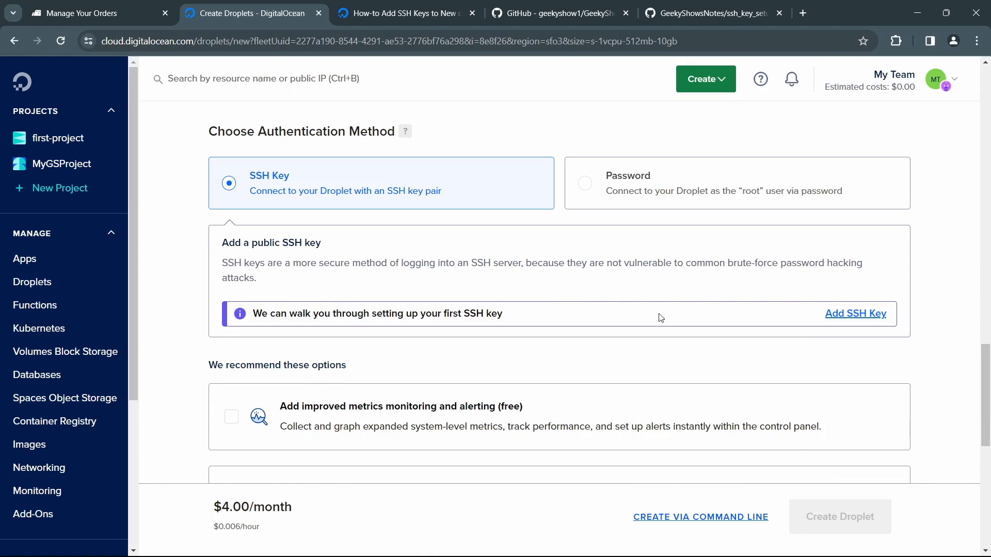
pyautogui.click(856, 315)
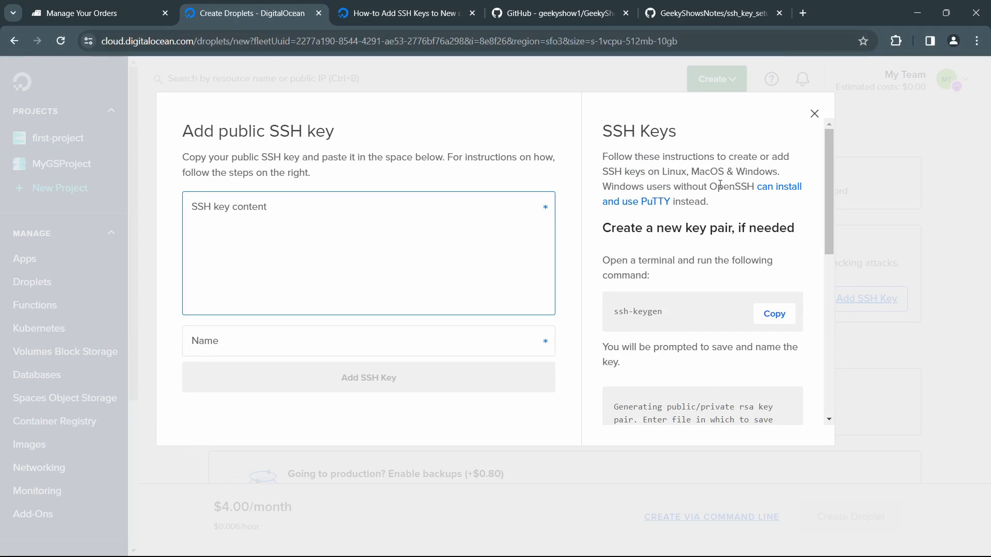
pyautogui.scroll(-3, 739, 319)
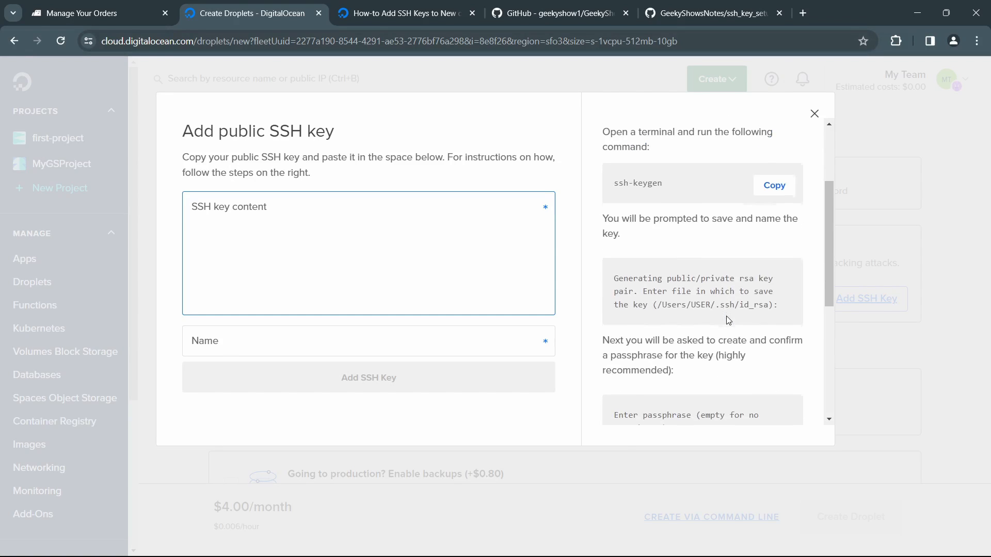
pyautogui.scroll(3, 682, 299)
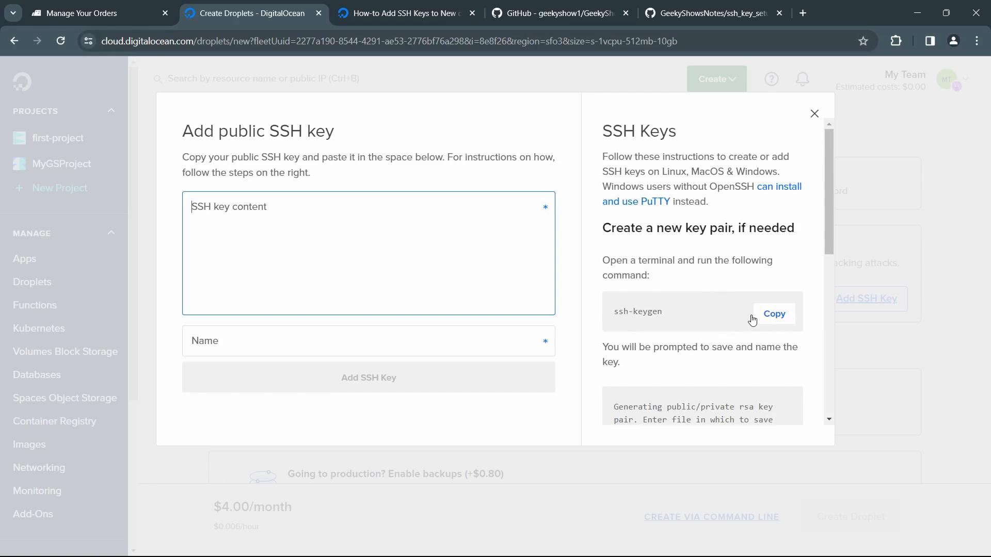
# Step: Locate ssh_key_setup.md in the GeekyShowsNotes GitHub repository and view the note in its already open browser tab
pyautogui.click(505, 5)
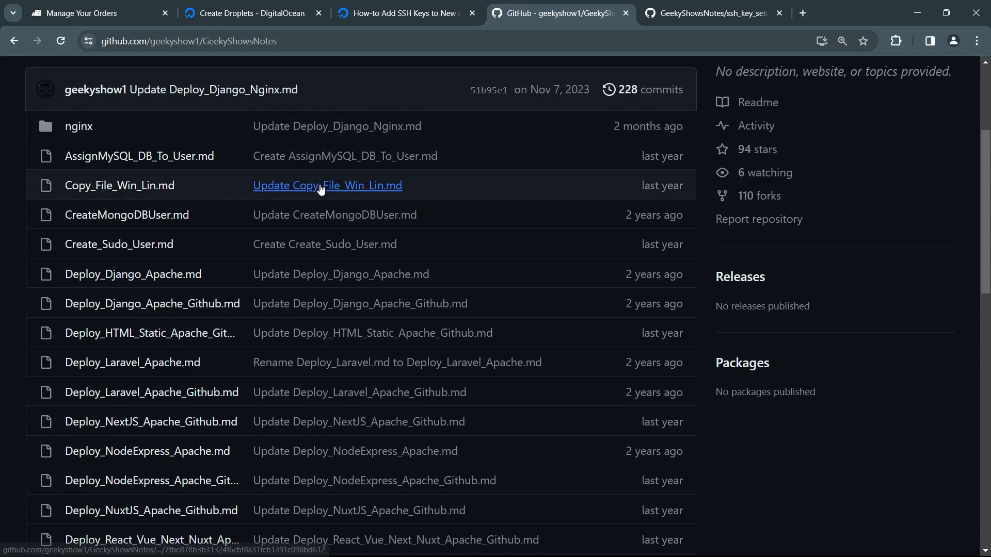
pyautogui.scroll(4, 324, 186)
pyautogui.scroll(-20, 231, 317)
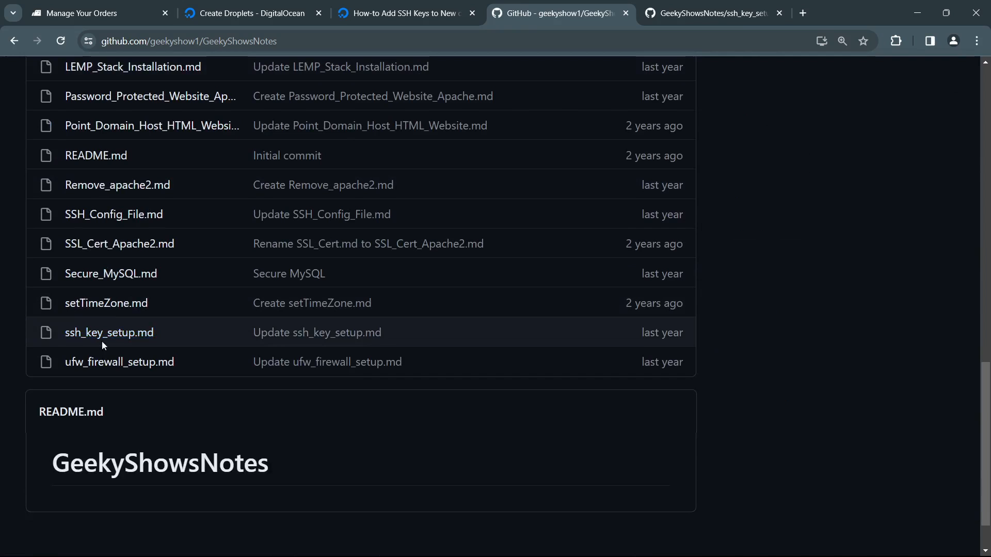
pyautogui.click(721, 17)
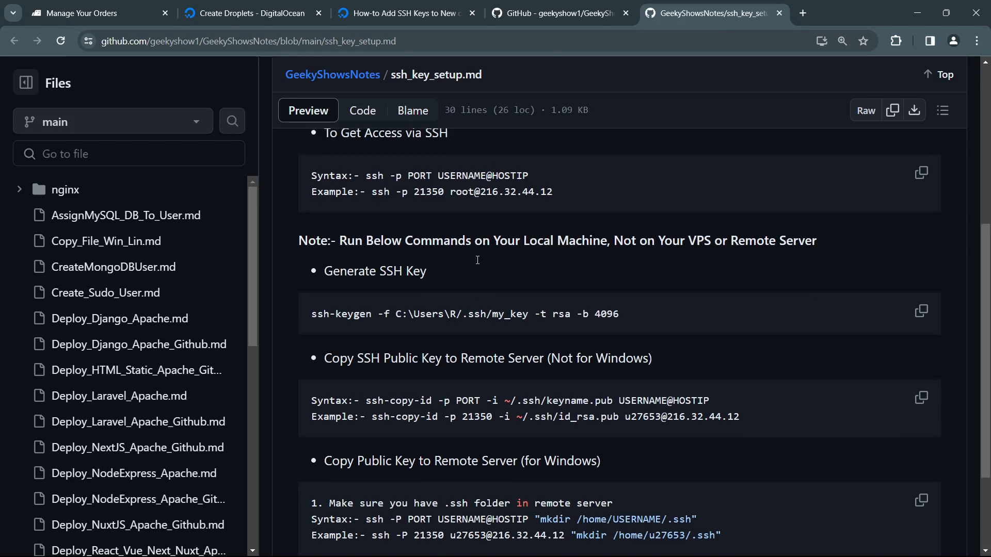
pyautogui.scroll(6, 478, 259)
pyautogui.scroll(-5, 477, 259)
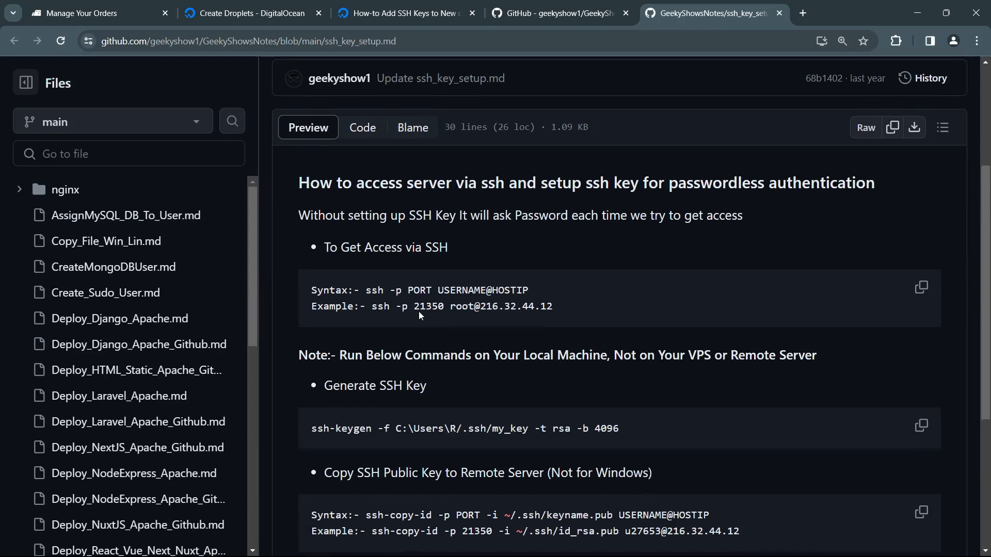
# Step: Examine the note on running commands locally and the ssh-keygen command for generating an SSH key
pyautogui.moveTo(409, 228); pyautogui.dragTo(602, 234)
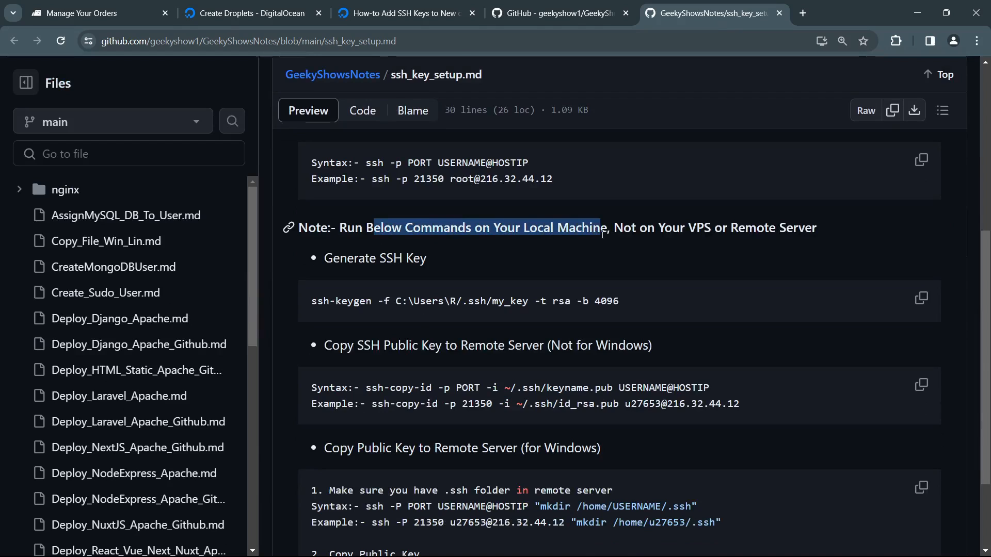
pyautogui.moveTo(312, 302); pyautogui.dragTo(366, 300)
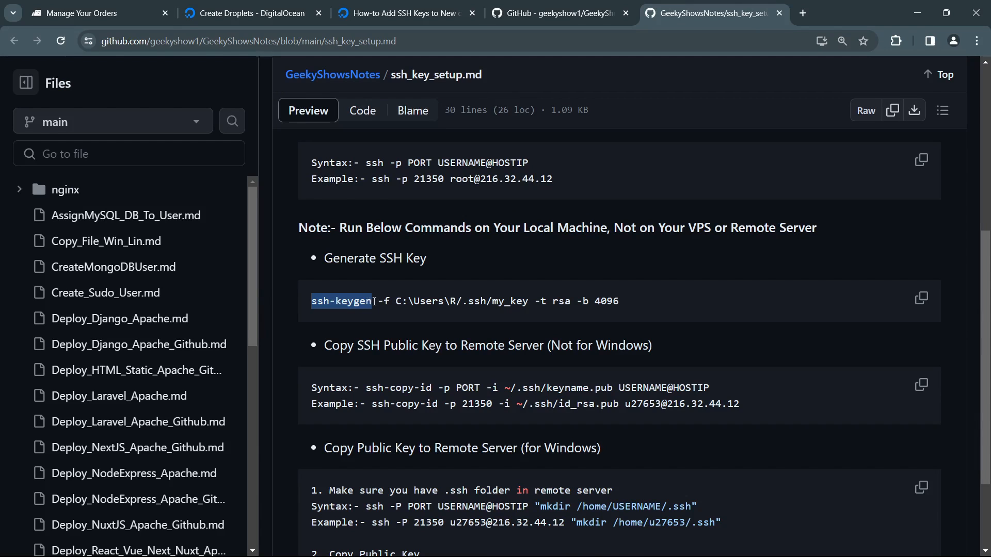
pyautogui.click(386, 302)
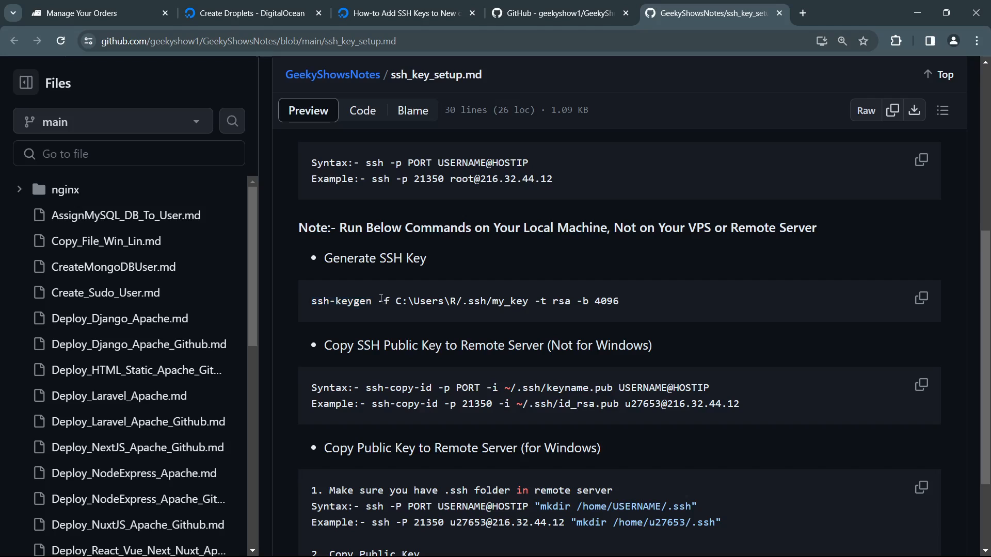
pyautogui.moveTo(378, 301); pyautogui.dragTo(299, 310)
pyautogui.click(541, 301)
pyautogui.click(638, 307)
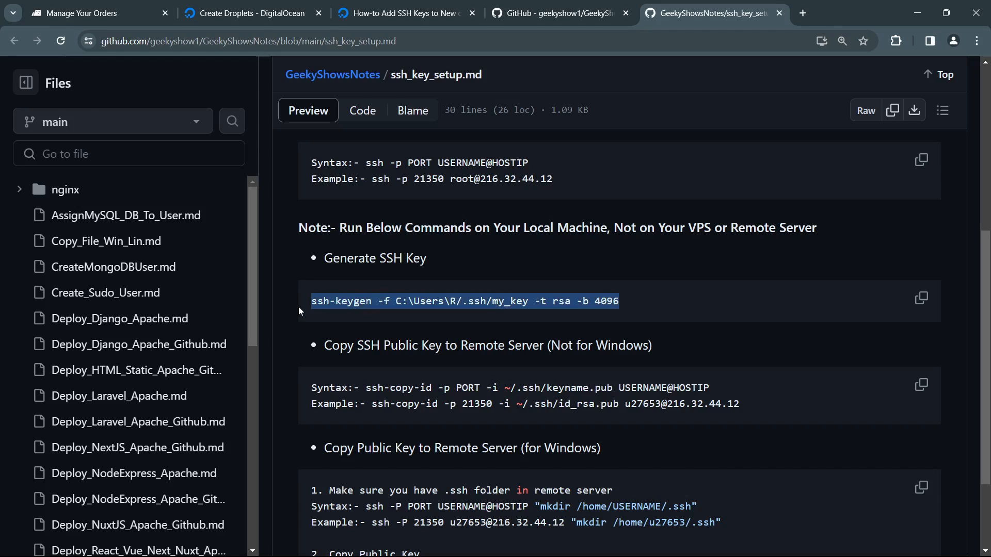
# Step: Examine the commands for copying the public key to a remote server and recheck the ssh-keygen options
pyautogui.scroll(-1, 308, 318)
pyautogui.click(431, 321)
pyautogui.moveTo(390, 323); pyautogui.dragTo(475, 323)
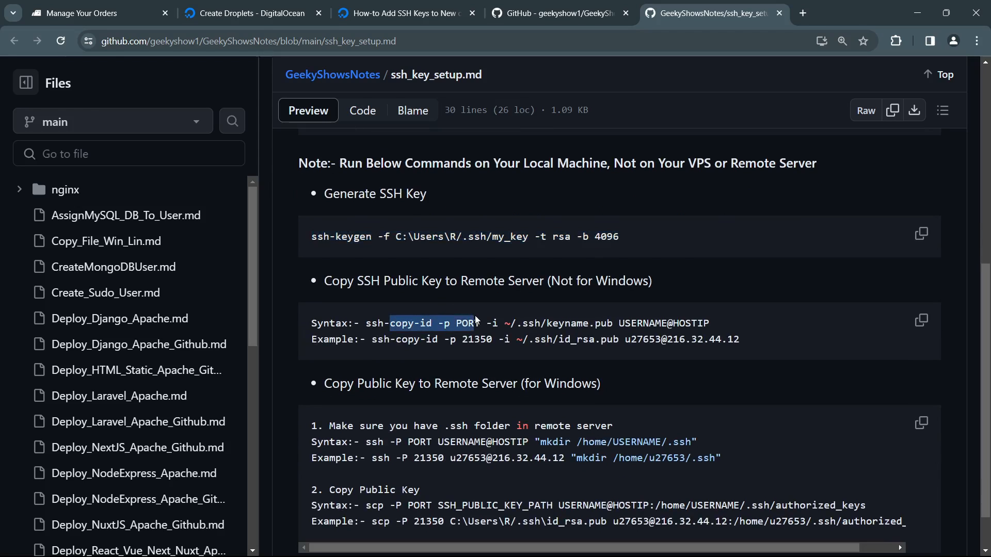
pyautogui.scroll(-1, 388, 331)
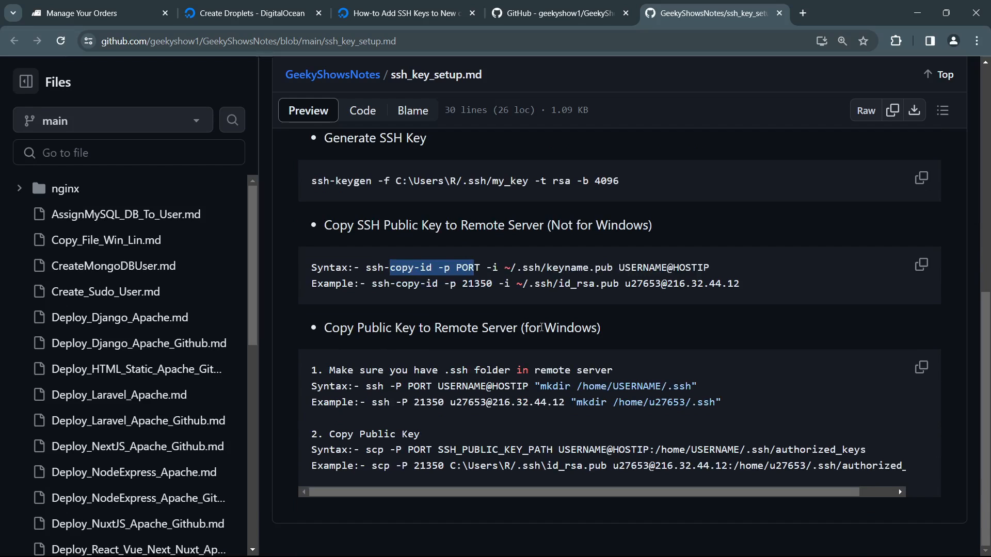
pyautogui.scroll(3, 477, 284)
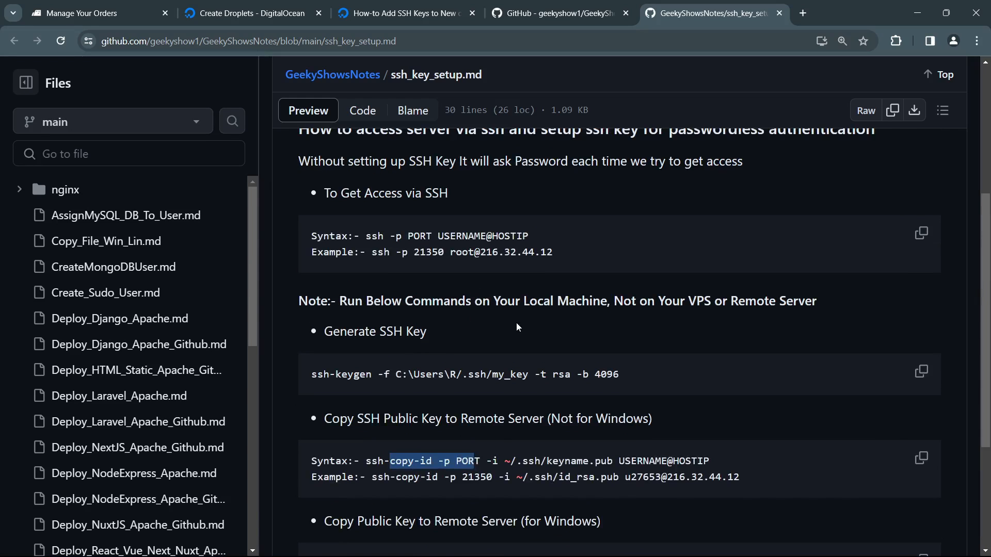
pyautogui.moveTo(347, 374); pyautogui.dragTo(554, 373)
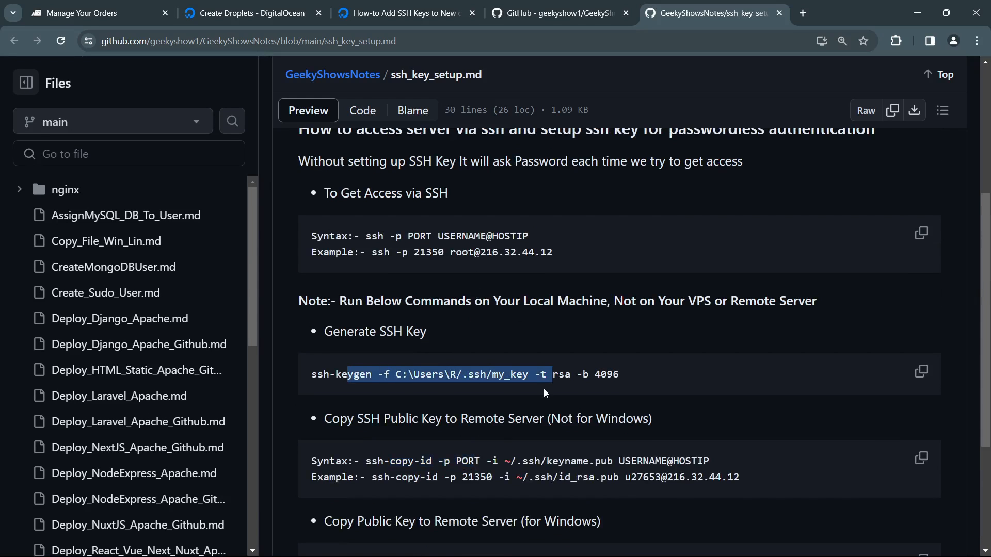
pyautogui.click(500, 388)
pyautogui.moveTo(354, 375); pyautogui.dragTo(621, 374)
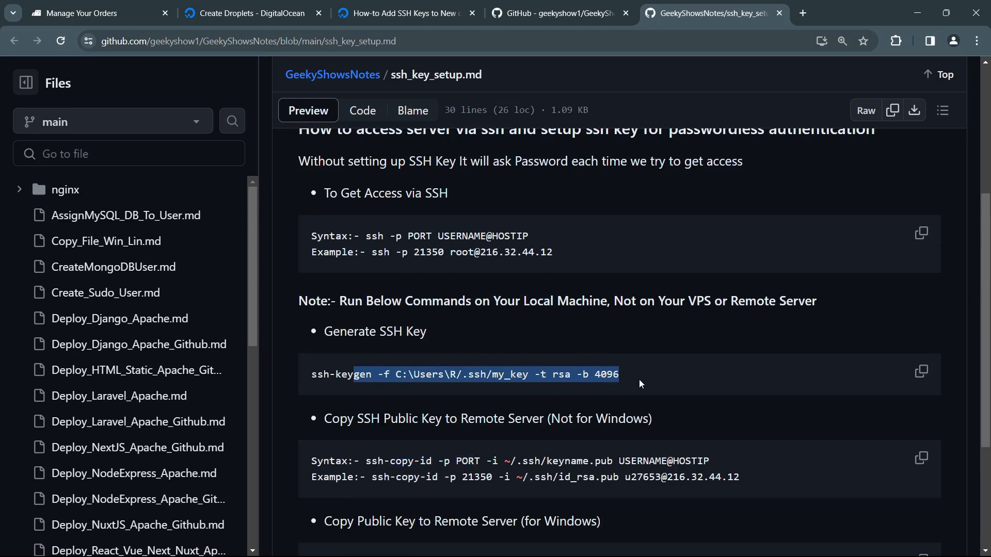
pyautogui.click(640, 383)
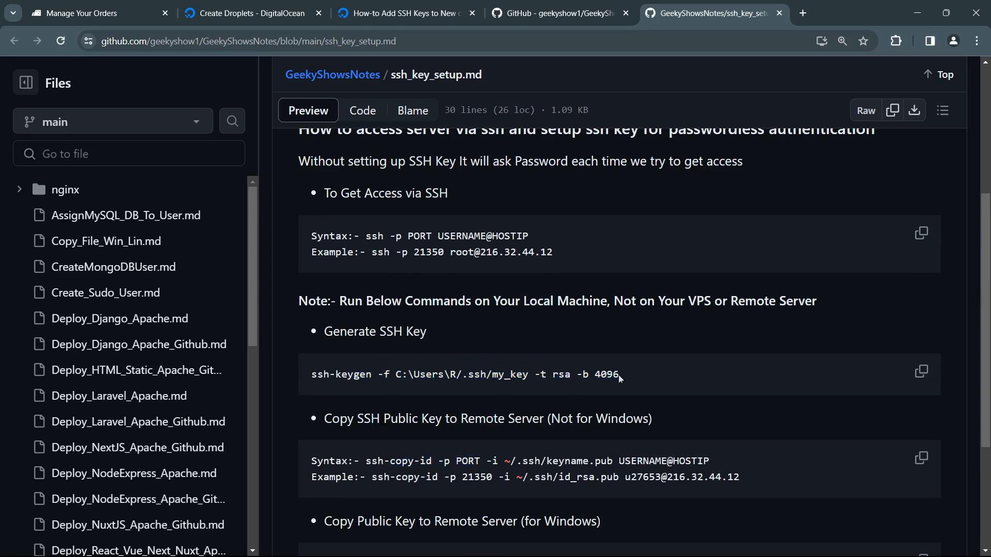
# Step: Copy the ssh-keygen command from the DigitalOcean SSH key instructions, run it in a Windows command prompt, and check the suggested save path
pyautogui.click(251, 13)
pyautogui.click(770, 315)
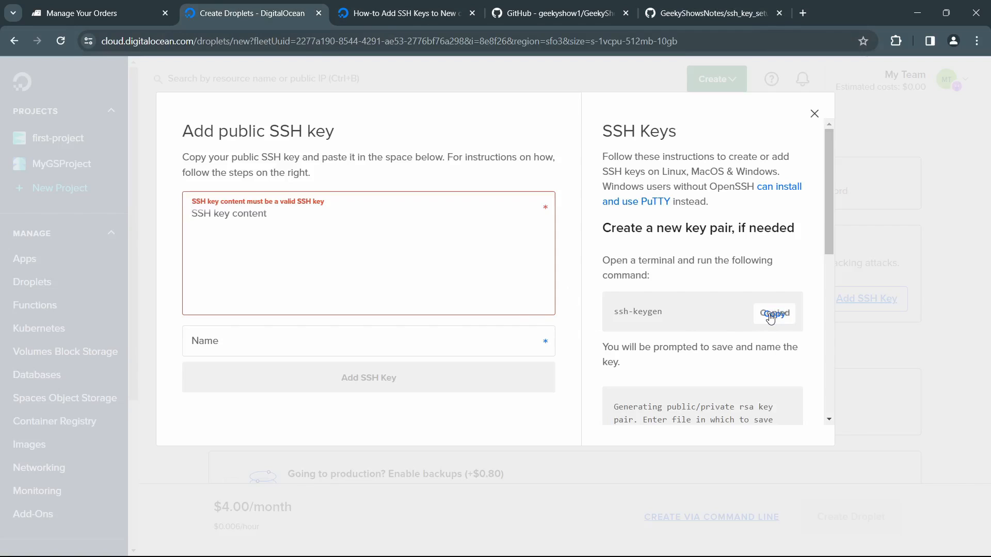
pyautogui.press('super')
pyautogui.press('Return')
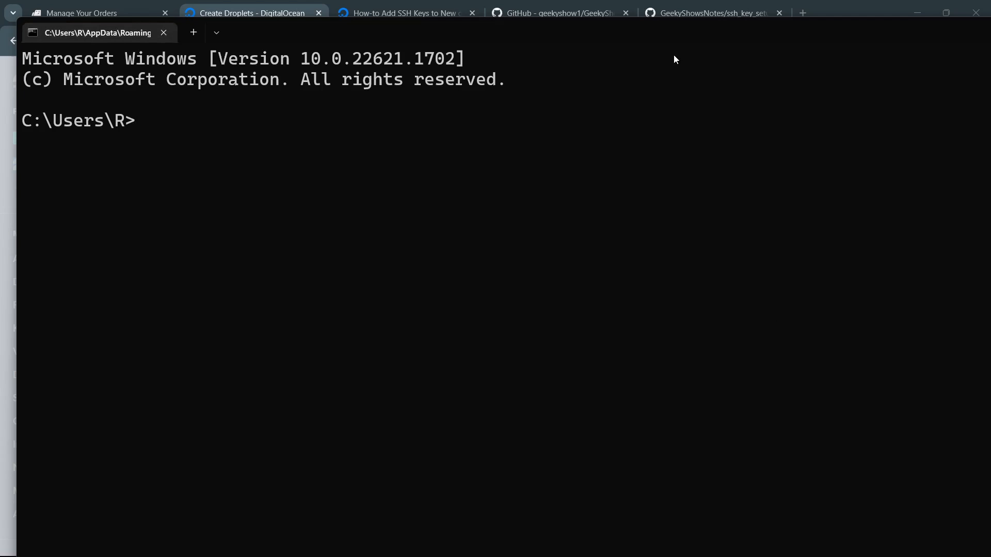
pyautogui.write('ssh-keygen')
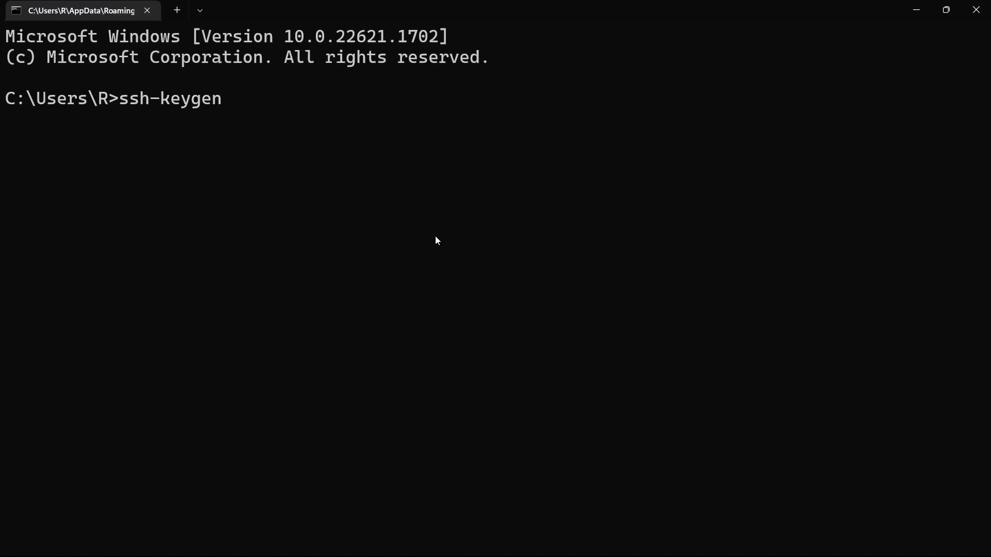
pyautogui.press('Return')
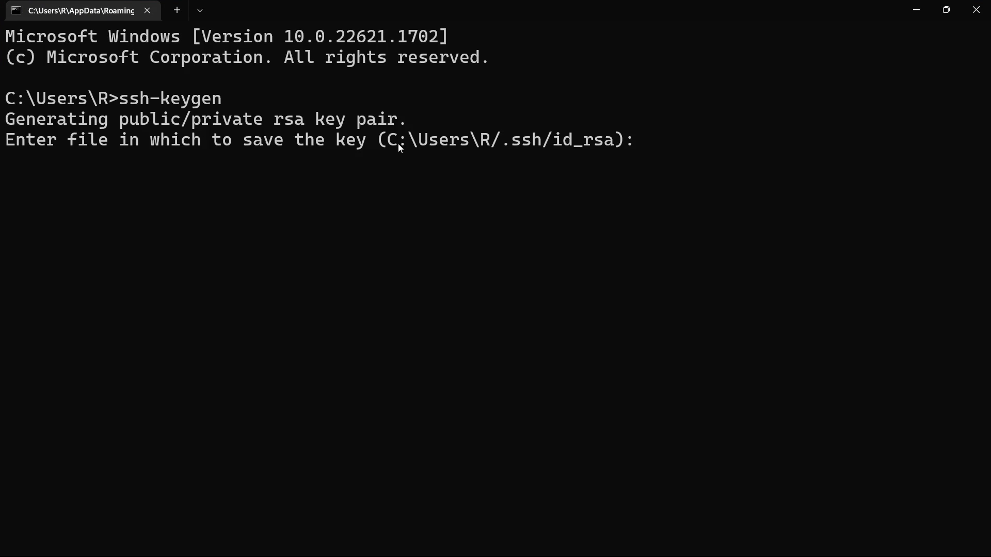
pyautogui.moveTo(482, 140); pyautogui.dragTo(596, 142)
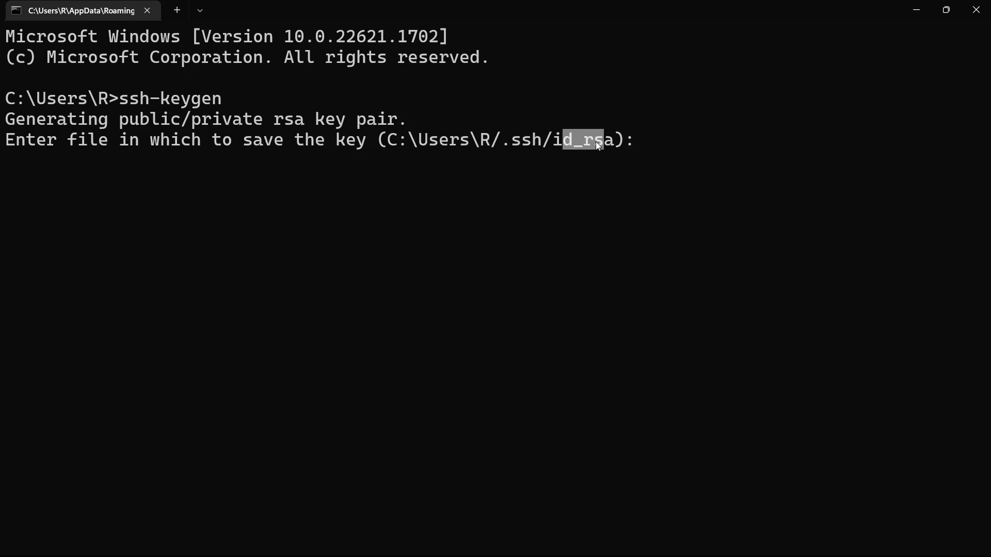
# Step: Generate the SSH key pair at the default save path with an empty passphrase and check where the files were saved
pyautogui.click(668, 153)
pyautogui.press('Return')
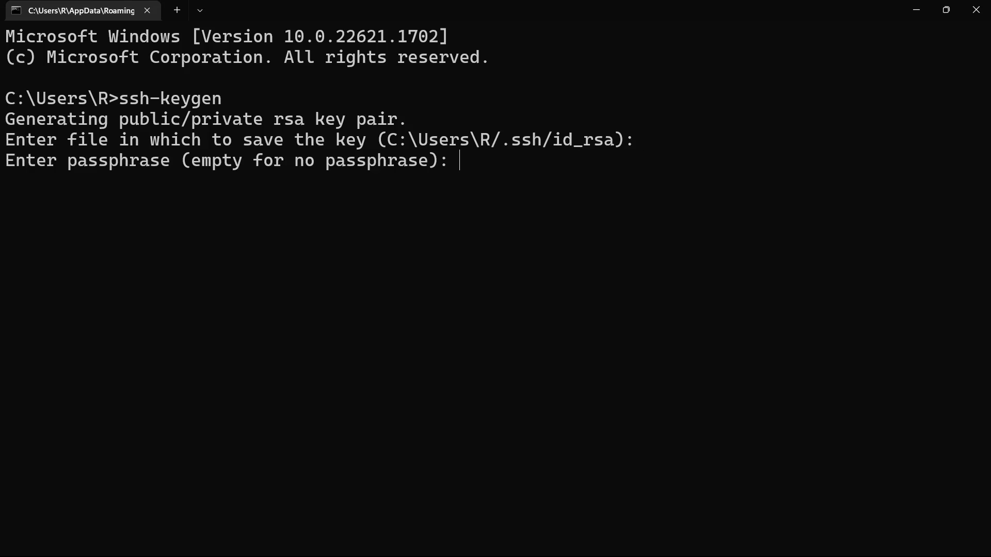
pyautogui.press('Return')
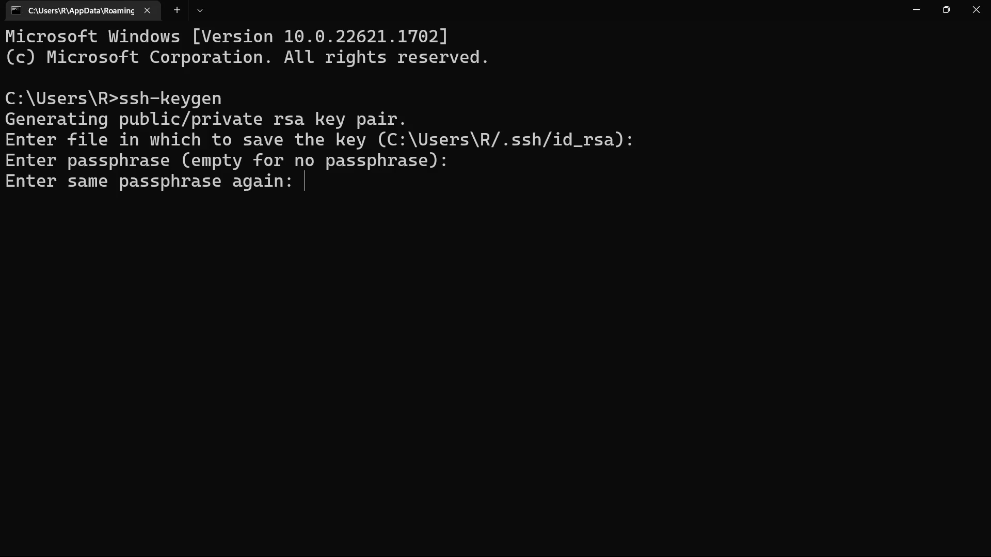
pyautogui.press('Return')
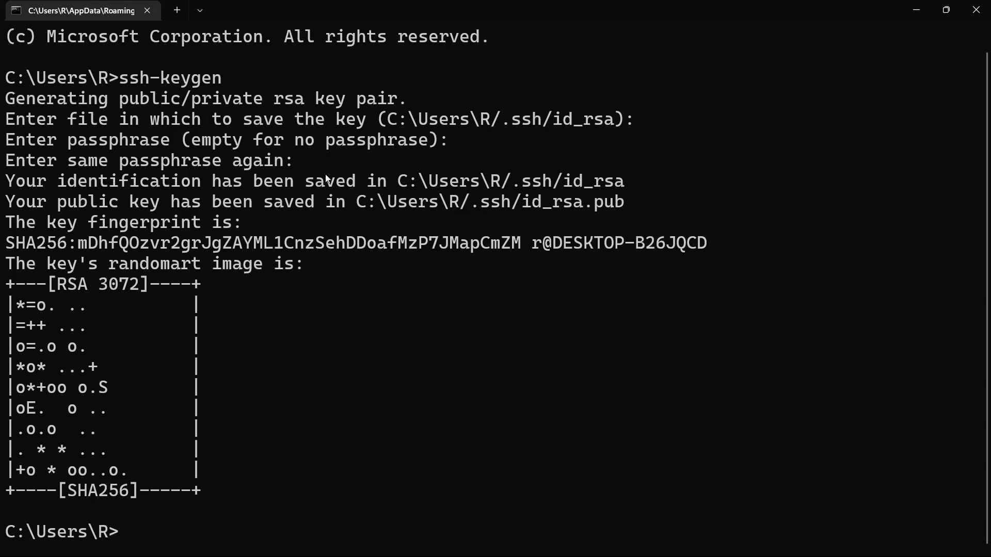
pyautogui.moveTo(398, 180); pyautogui.dragTo(590, 184)
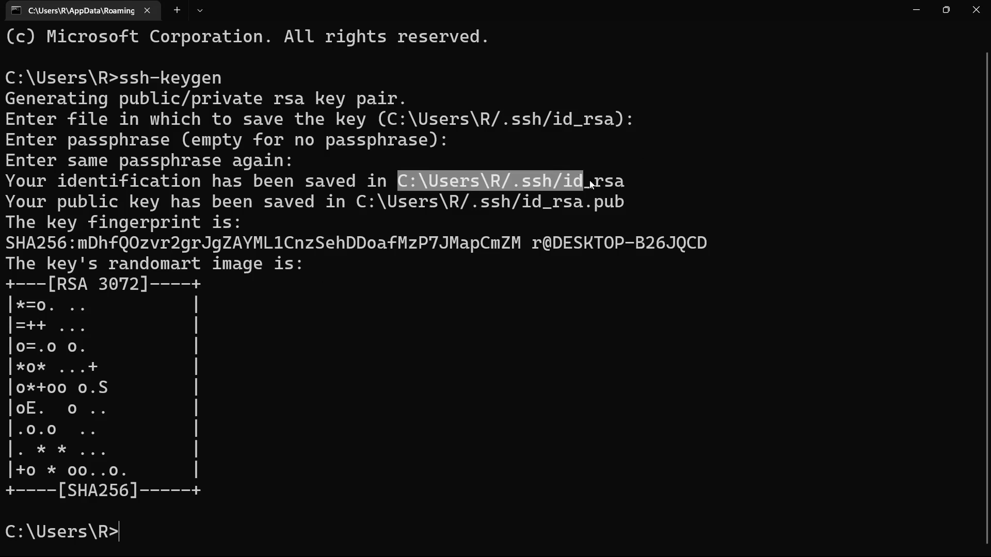
pyautogui.click(489, 304)
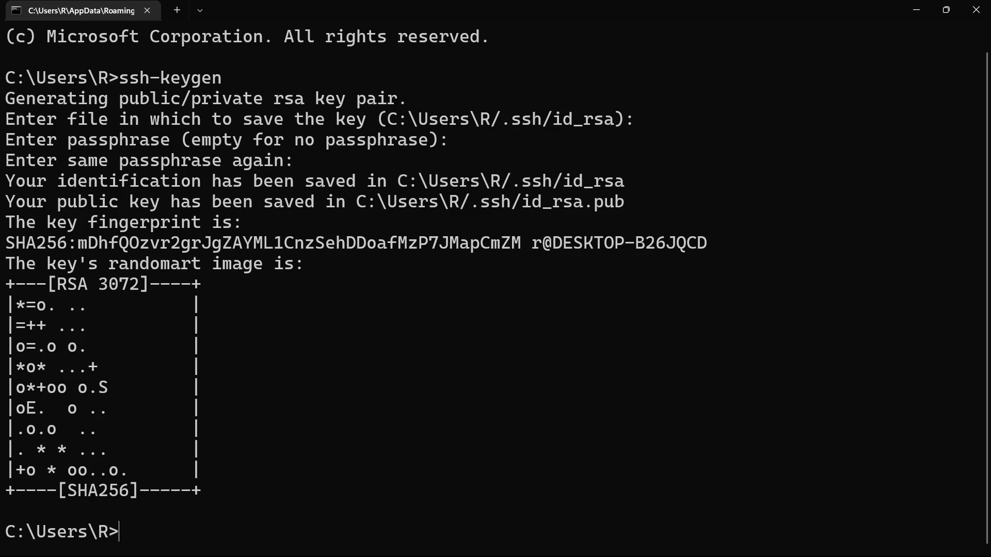
# Step: Change into the .ssh folder and list its contents with dir, checking for the private and public key files
pyautogui.write('cd .ssh')
pyautogui.press('Return')
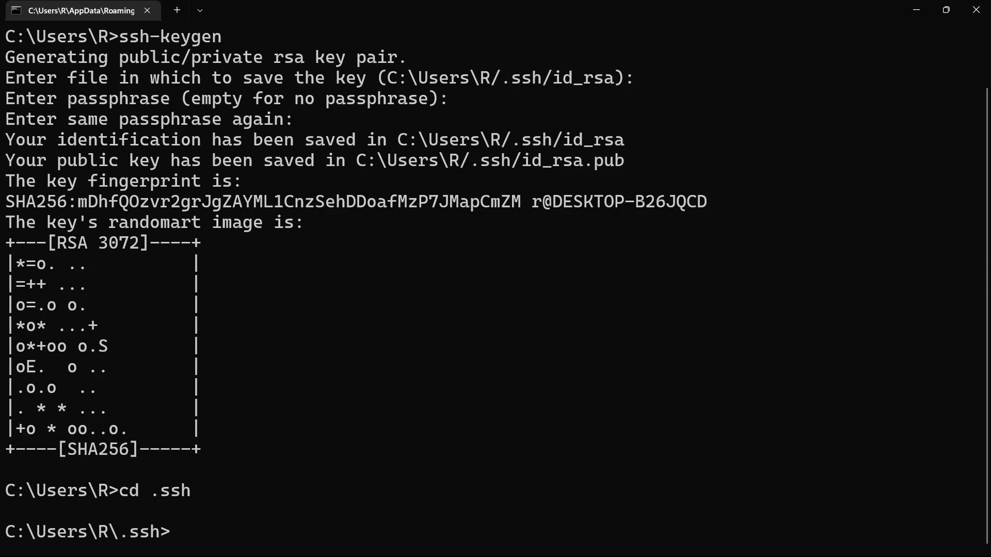
pyautogui.write('ls')
pyautogui.press('Return')
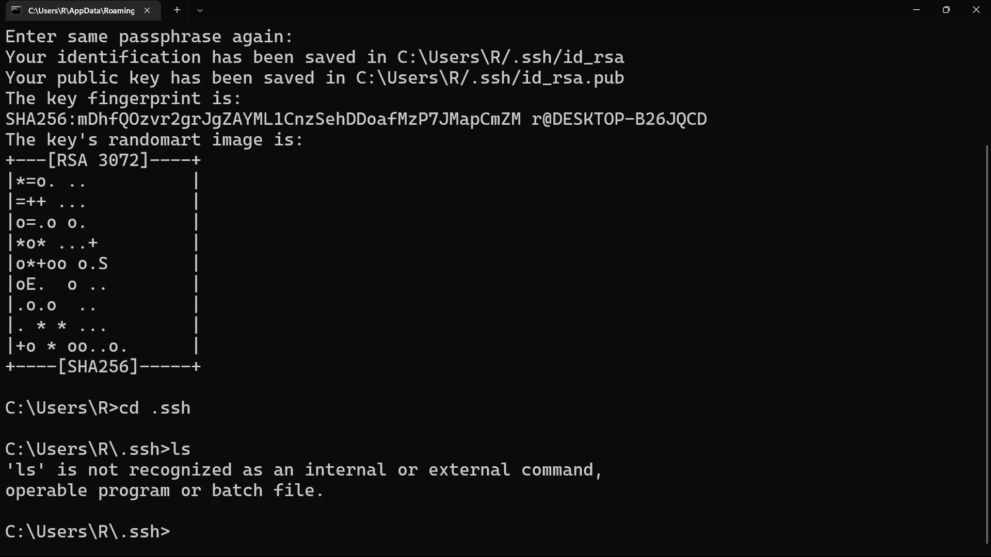
pyautogui.write('dir')
pyautogui.press('Return')
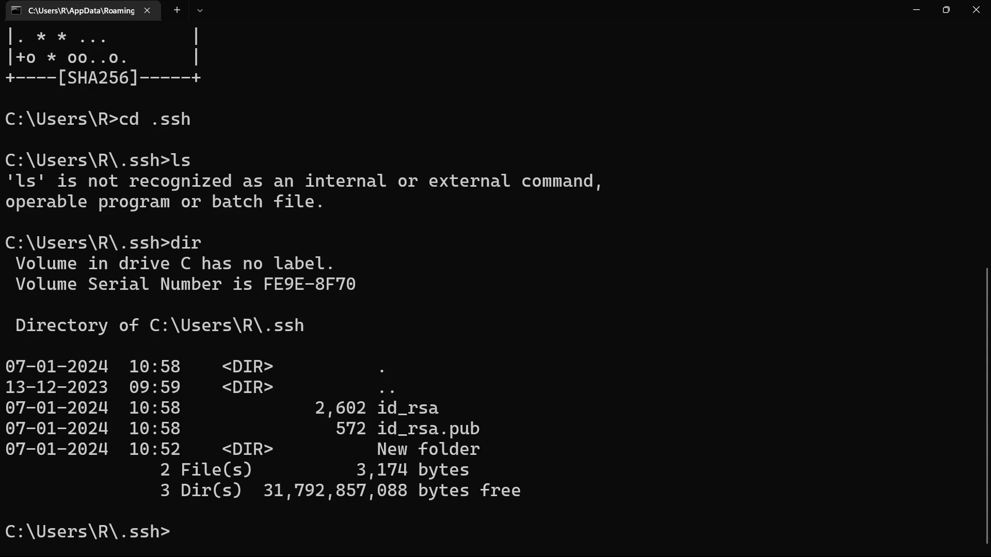
pyautogui.moveTo(378, 411); pyautogui.dragTo(442, 406)
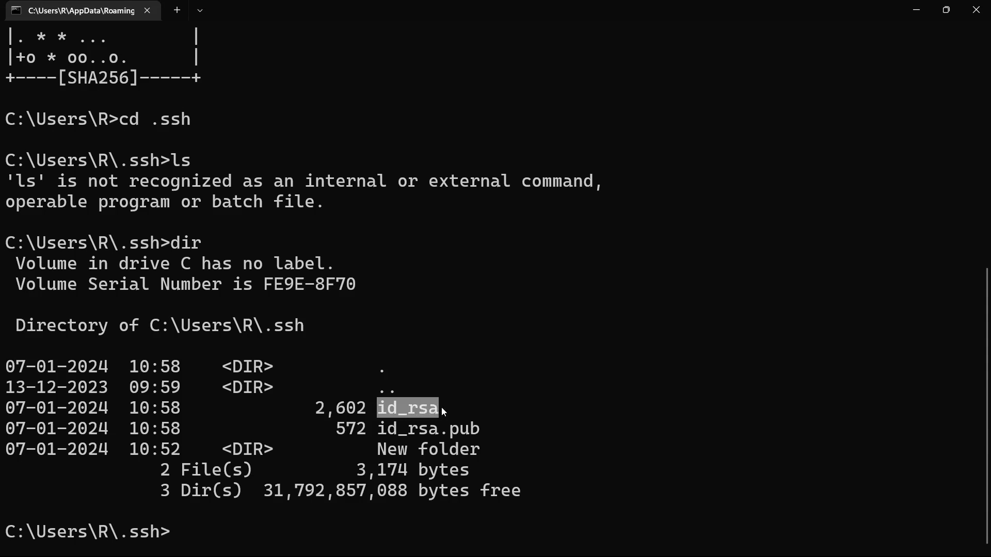
pyautogui.click(382, 430)
pyautogui.moveTo(382, 431); pyautogui.dragTo(493, 433)
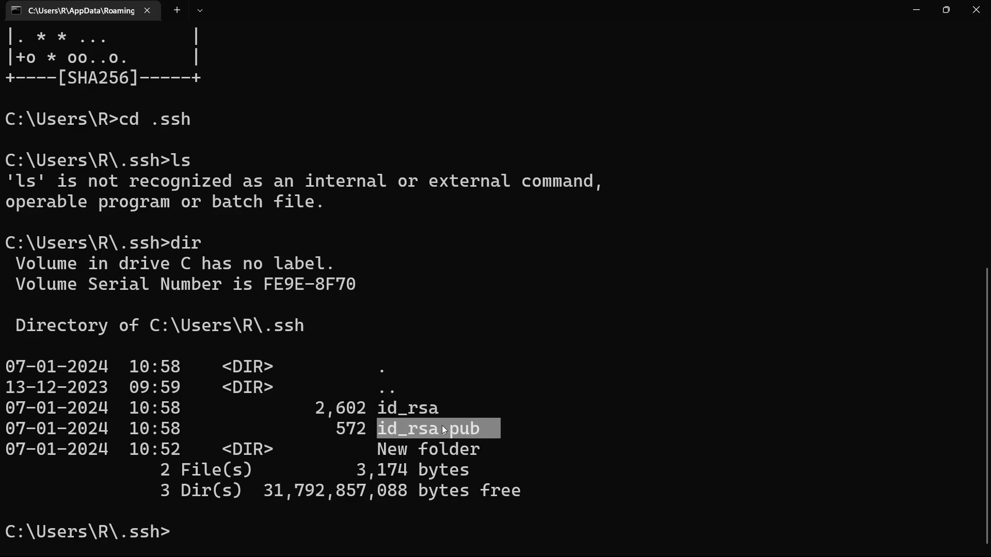
pyautogui.click(570, 422)
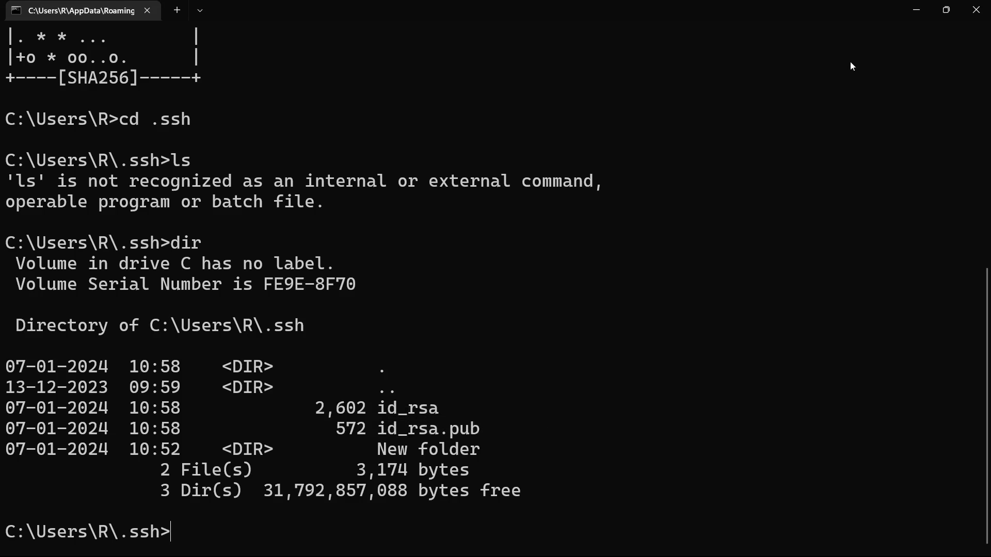
# Step: Clear the terminal and list the .ssh folder's contents again
pyautogui.write('clear')
pyautogui.press('Return')
pyautogui.write('dir')
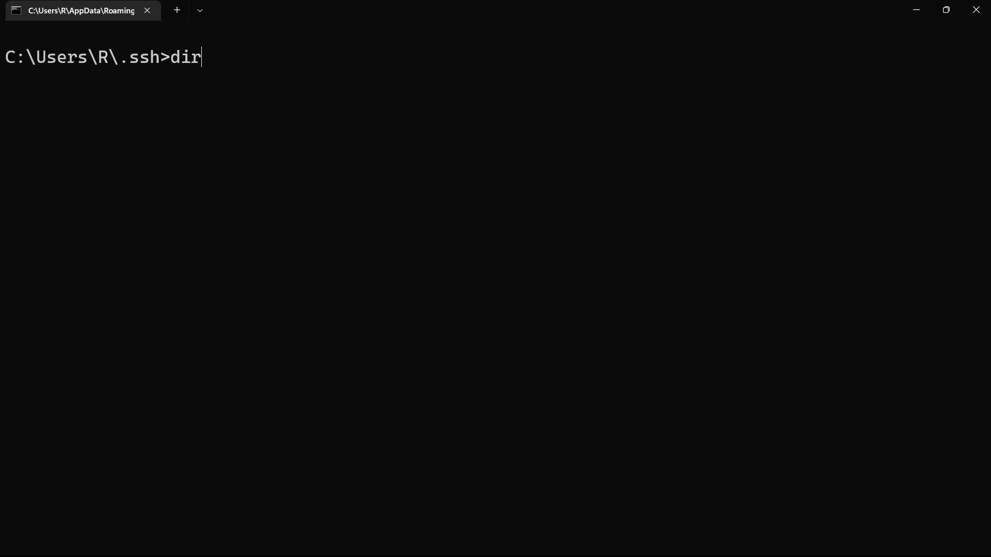
pyautogui.press('Return')
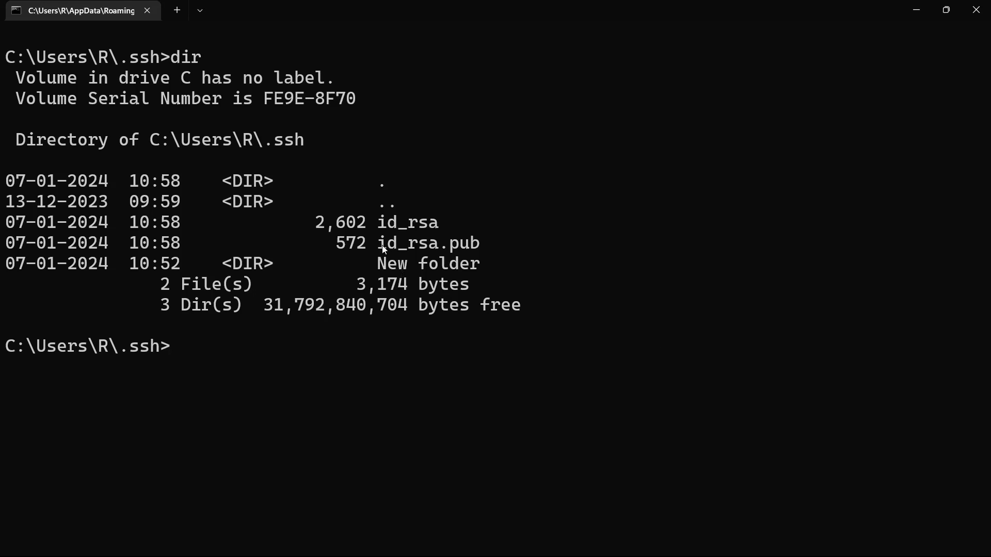
# Step: Try to print the public key file with the command cat id_rsa.pub
pyautogui.moveTo(381, 243); pyautogui.dragTo(489, 246)
pyautogui.hotkey('ctrl', 'c')
pyautogui.write('cat id_rsa.pub')
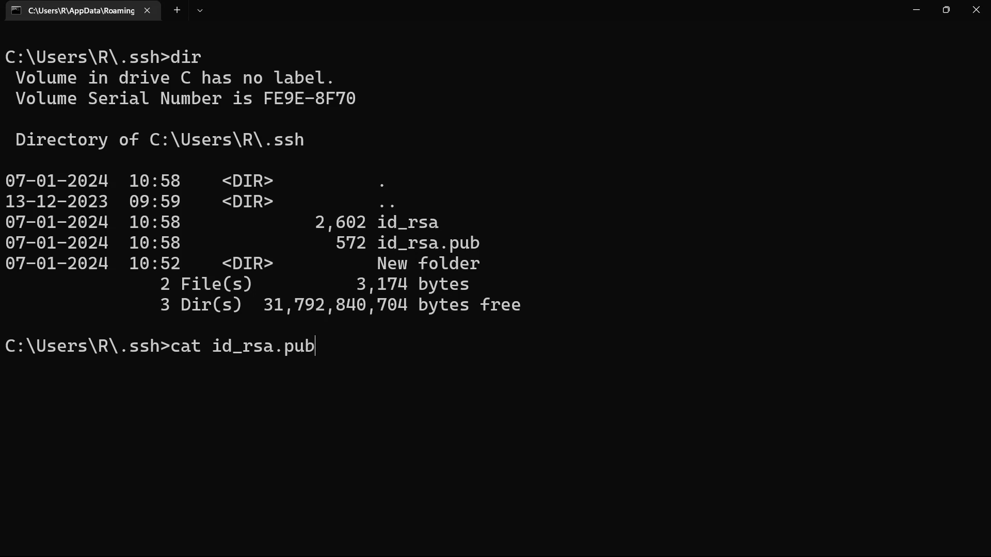
pyautogui.press('Return')
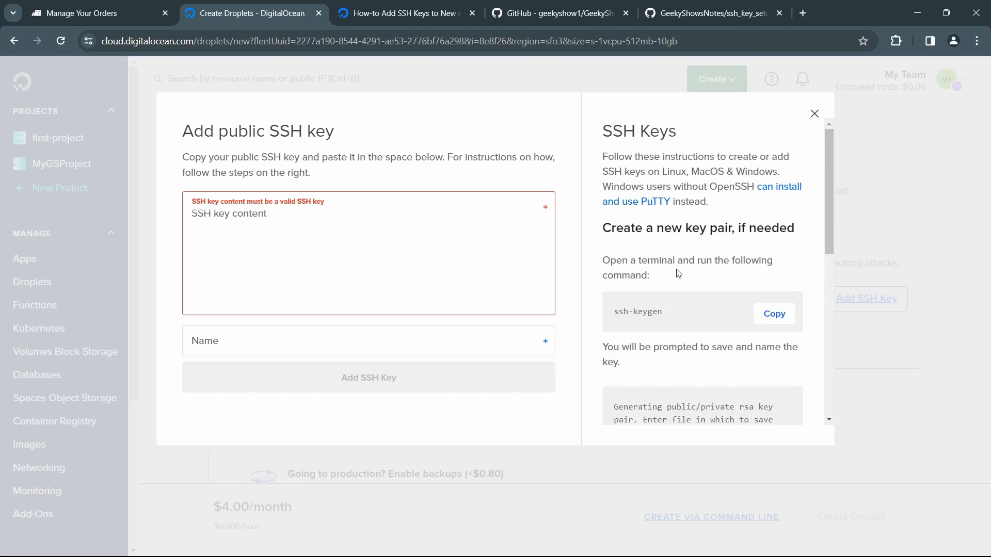
# Step: Switch to DigitalOcean in the browser and examine the SSH key instructions on the save path and passphrase prompts
pyautogui.scroll(-2, 666, 307)
pyautogui.moveTo(649, 250); pyautogui.dragTo(751, 307)
pyautogui.scroll(-1, 679, 273)
pyautogui.click(715, 313)
pyautogui.click(754, 311)
pyautogui.scroll(-1, 751, 316)
pyautogui.scroll(-2, 750, 317)
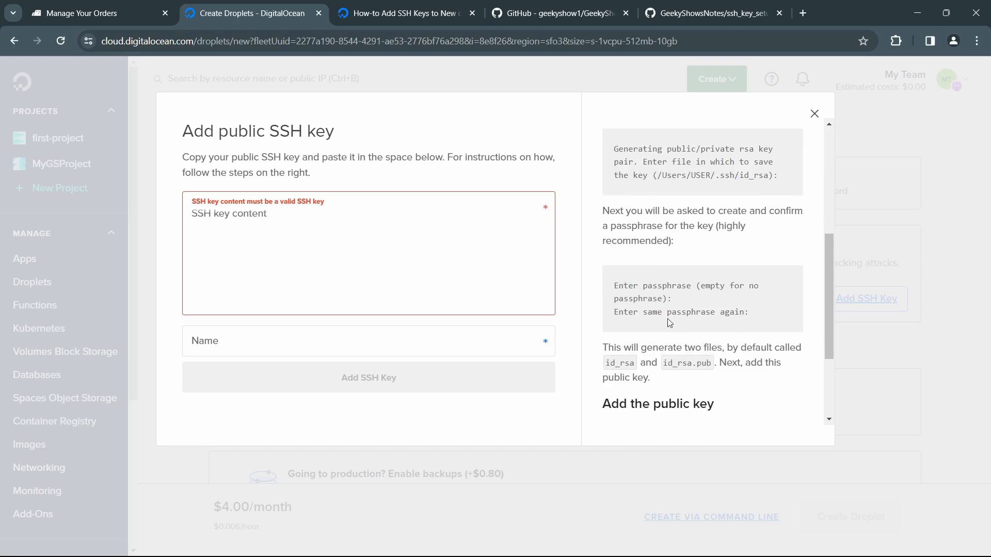
pyautogui.moveTo(640, 286); pyautogui.dragTo(679, 309)
pyautogui.click(699, 314)
# Step: Examine the instructions for adding the public key, including the cat ~/.ssh/id_rsa.pub command
pyautogui.scroll(-3, 675, 268)
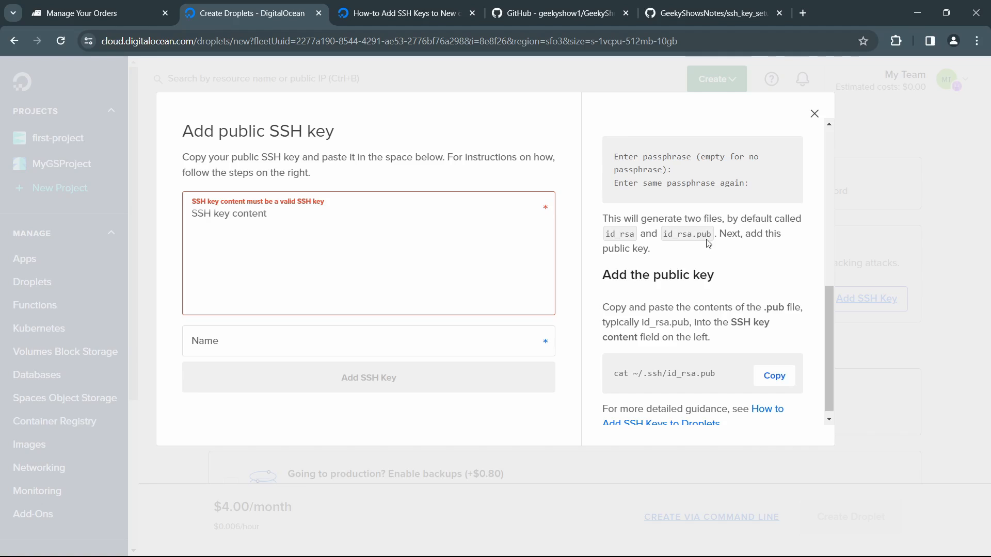
pyautogui.scroll(-1, 689, 305)
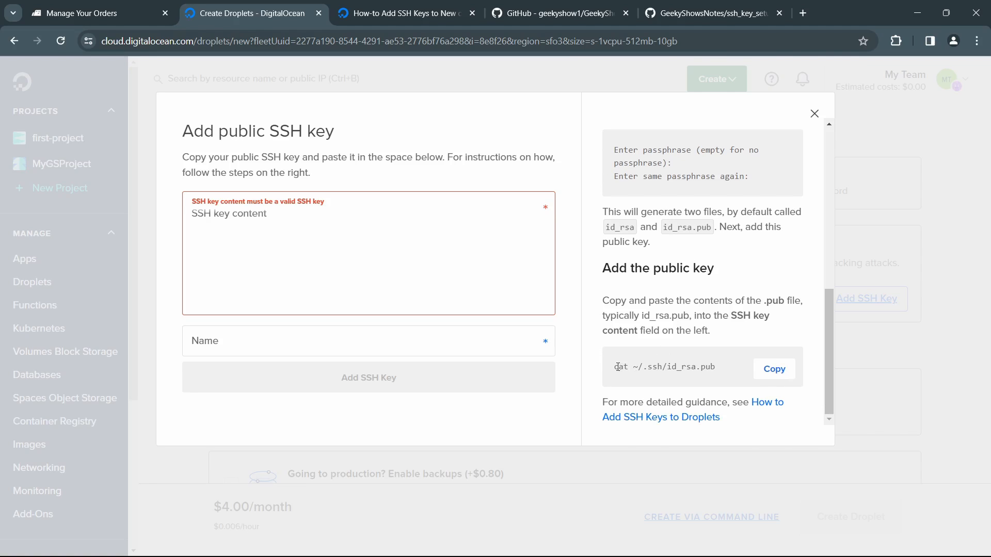
pyautogui.moveTo(618, 367); pyautogui.dragTo(679, 362)
pyautogui.click(716, 362)
pyautogui.moveTo(730, 373); pyautogui.dragTo(610, 369)
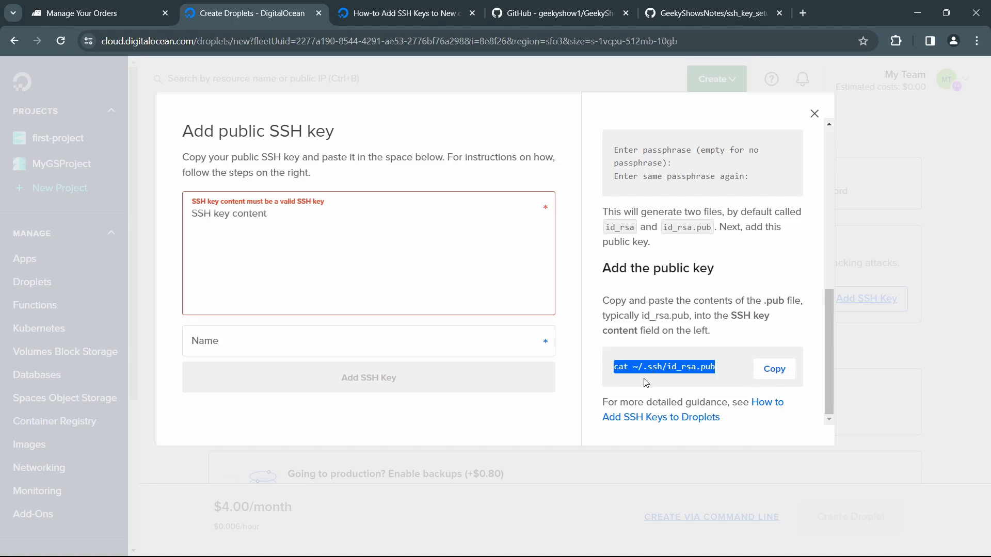
pyautogui.click(687, 386)
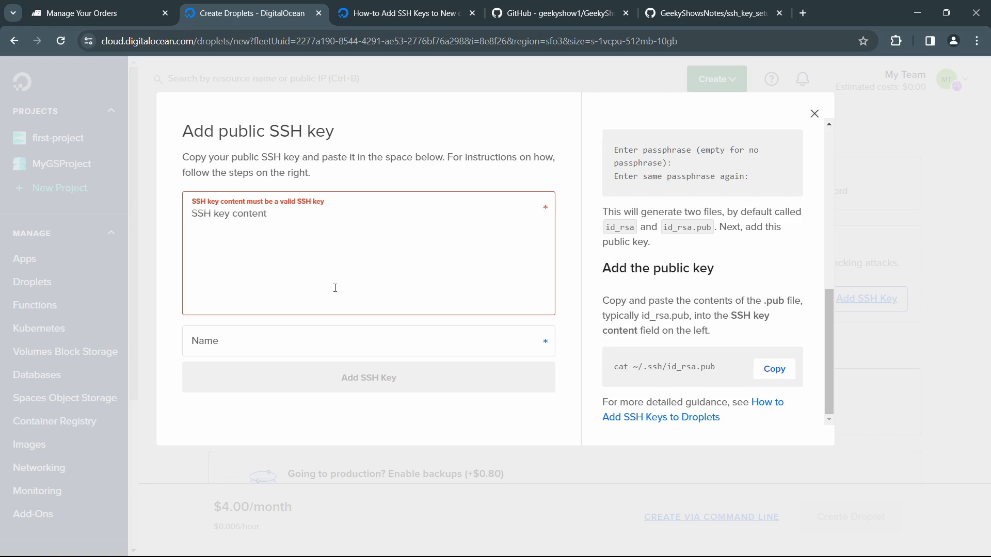
pyautogui.write('type ')
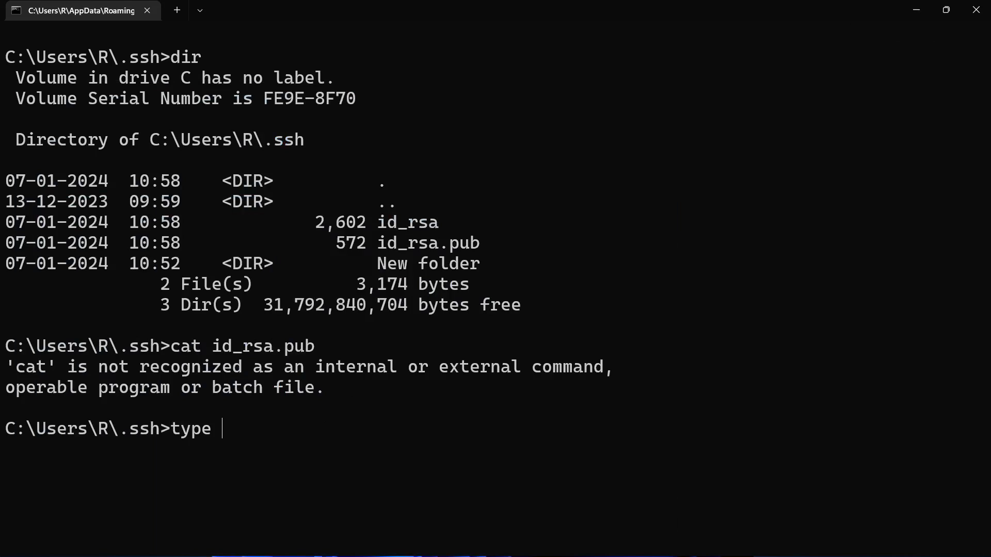
pyautogui.write('id_rsa')
pyautogui.press('Escape')
# Step: In the command prompt, clear the screen with cls and display the public key with type id_rsa.pub
pyautogui.write('clear')
pyautogui.press('BackSpace')
pyautogui.press('BackSpace')
pyautogui.press('BackSpace')
pyautogui.write('s')
pyautogui.press('Return')
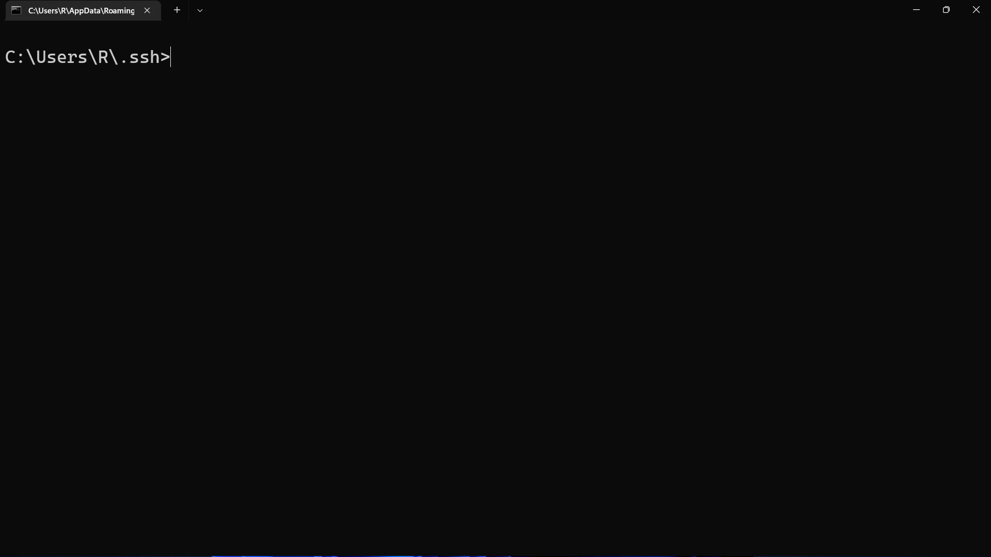
pyautogui.write('type id_rsa.pub')
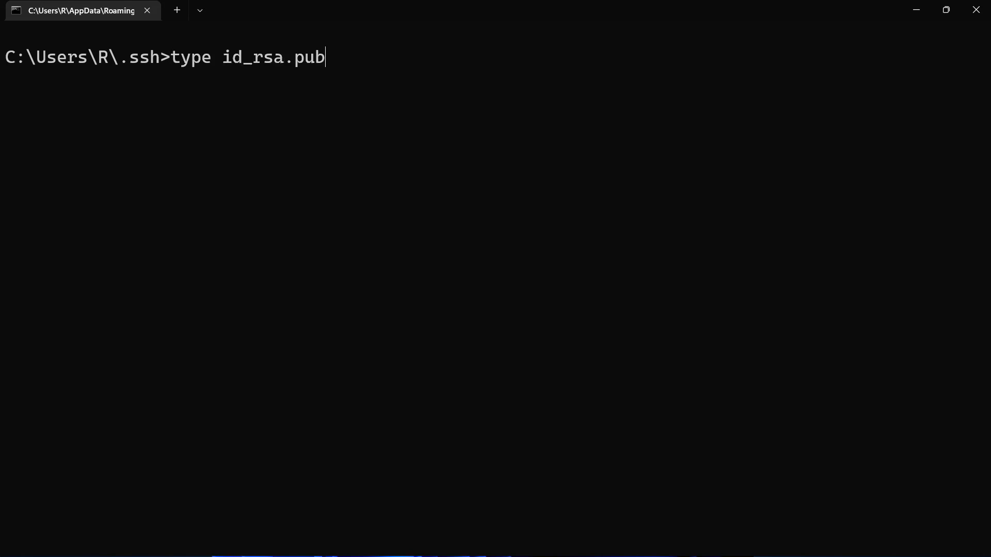
pyautogui.press('Return')
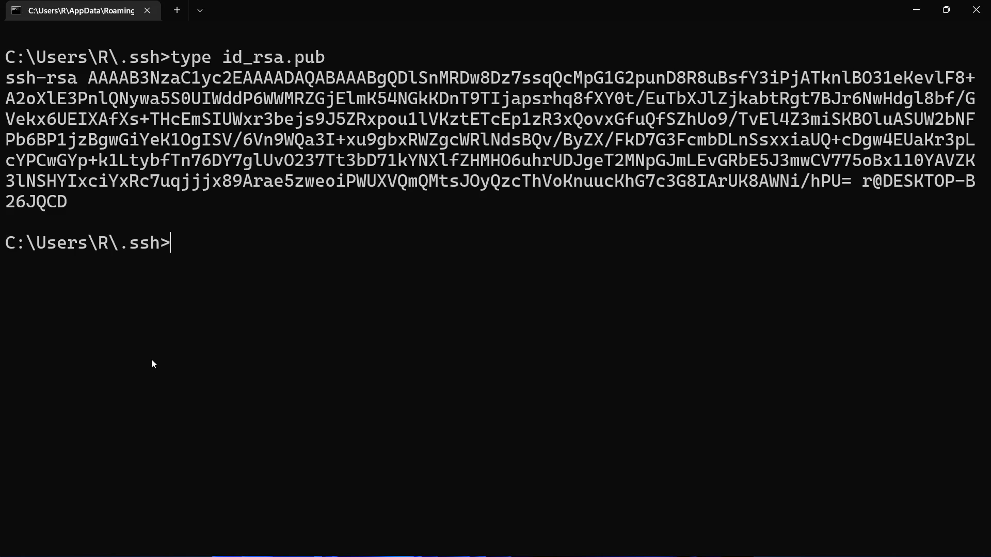
# Step: Copy the entire displayed public key, paste it into DigitalOcean's SSH key content field, and check the pasted text
pyautogui.moveTo(69, 202); pyautogui.dragTo(49, 116)
pyautogui.moveTo(11, 82); pyautogui.dragTo(67, 200)
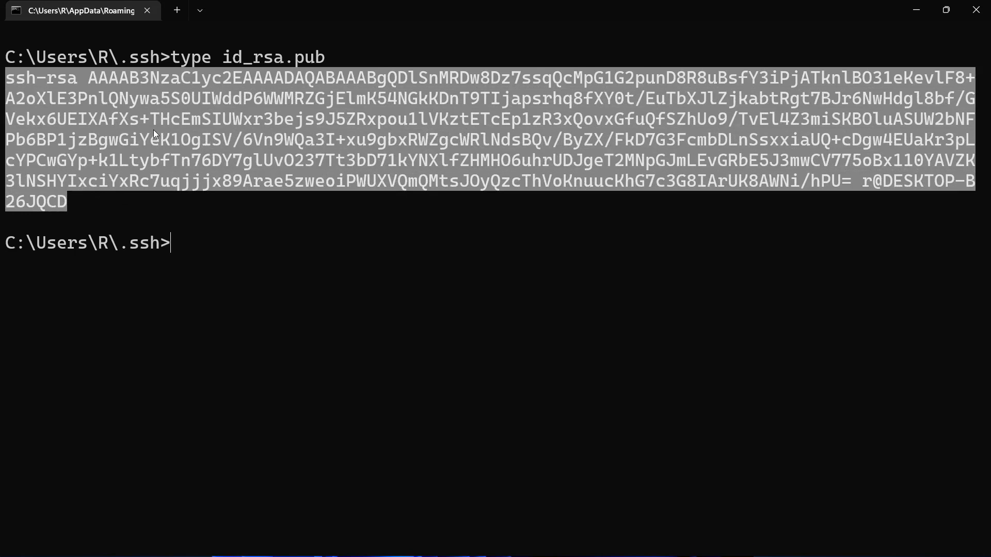
pyautogui.hotkey('ctrl', 'c')
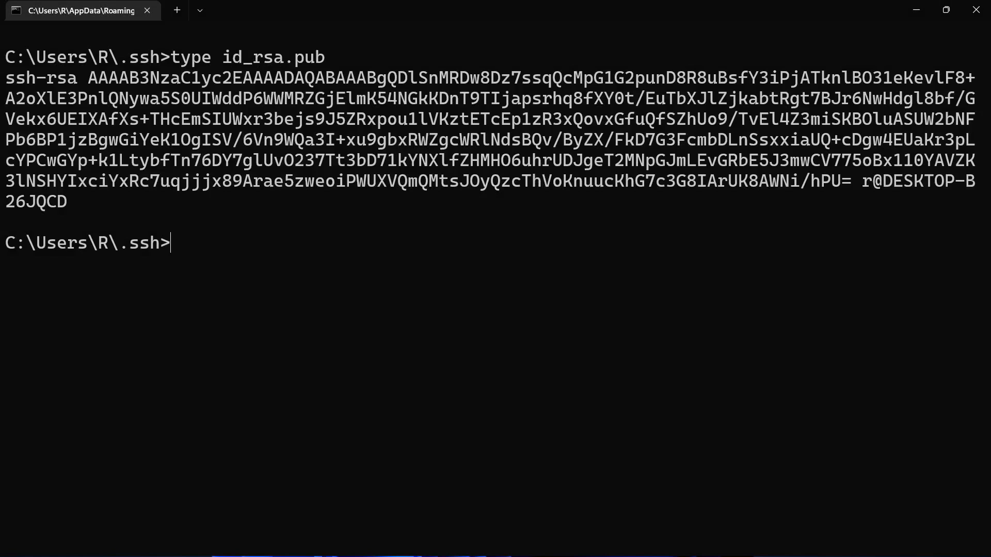
pyautogui.hotkey('alt', 'Tab')
pyautogui.click(253, 16)
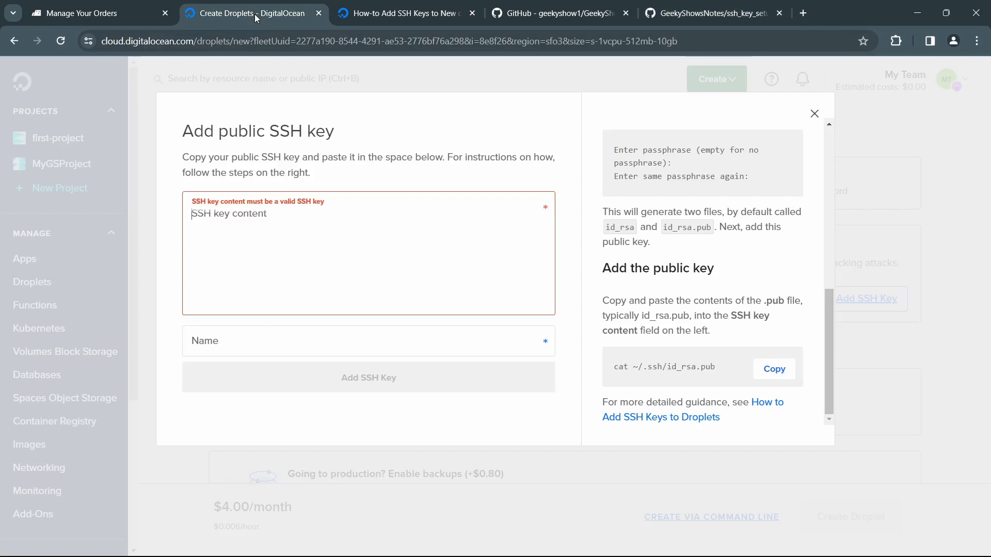
pyautogui.click(237, 222)
pyautogui.hotkey('ctrl', 'v')
pyautogui.scroll(3, 236, 227)
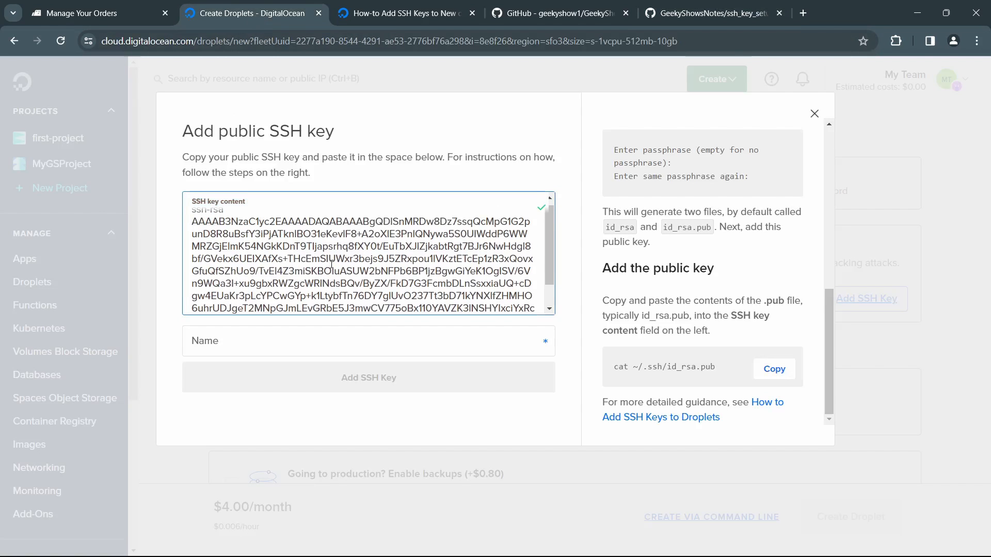
pyautogui.scroll(-3, 237, 227)
# Step: Name the SSH key geek1sshkey and add it to the account
pyautogui.click(280, 347)
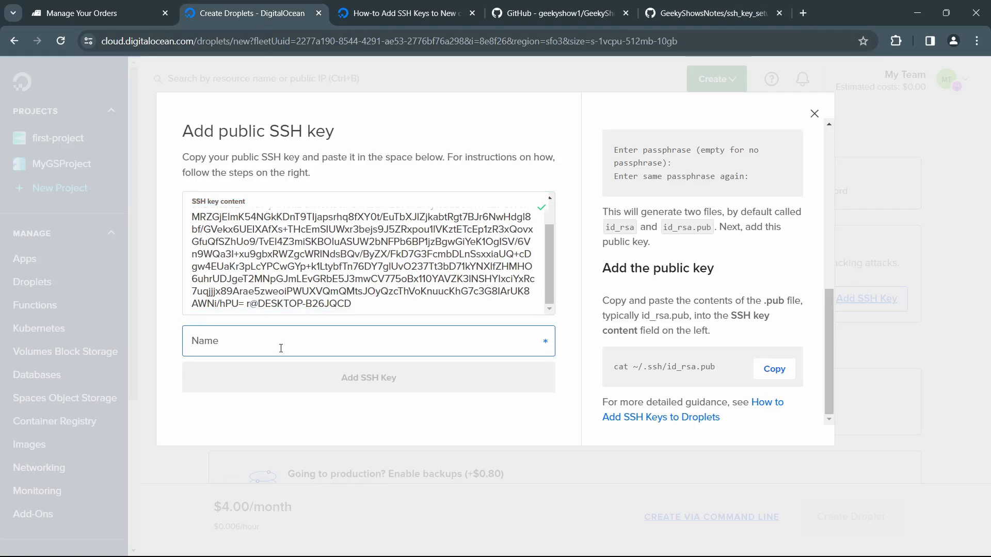
pyautogui.write('geek1')
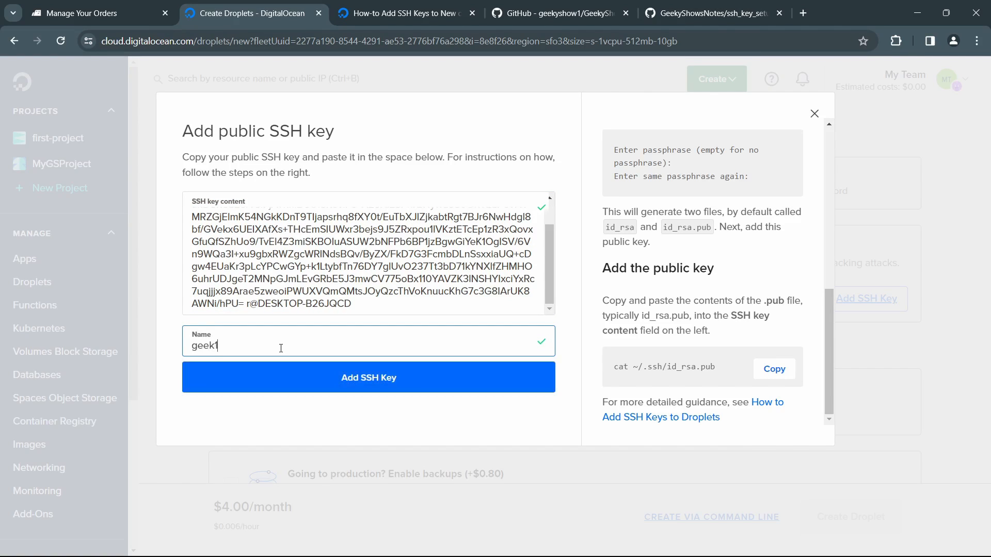
pyautogui.write('key')
pyautogui.write('ssh')
pyautogui.click(327, 380)
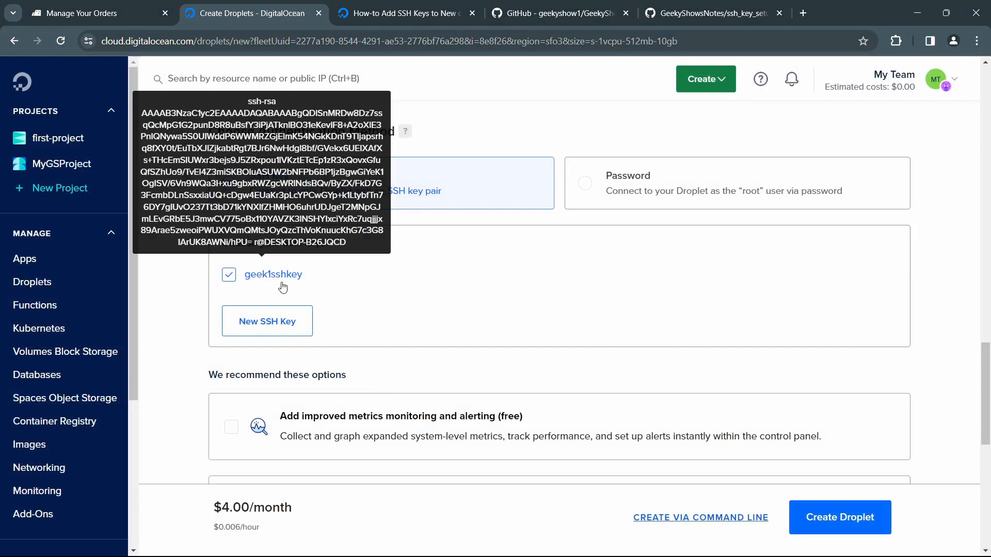
# Step: Review the new Droplet's region, plan, SSH key and recommended options before finalizing it
pyautogui.scroll(10, 500, 339)
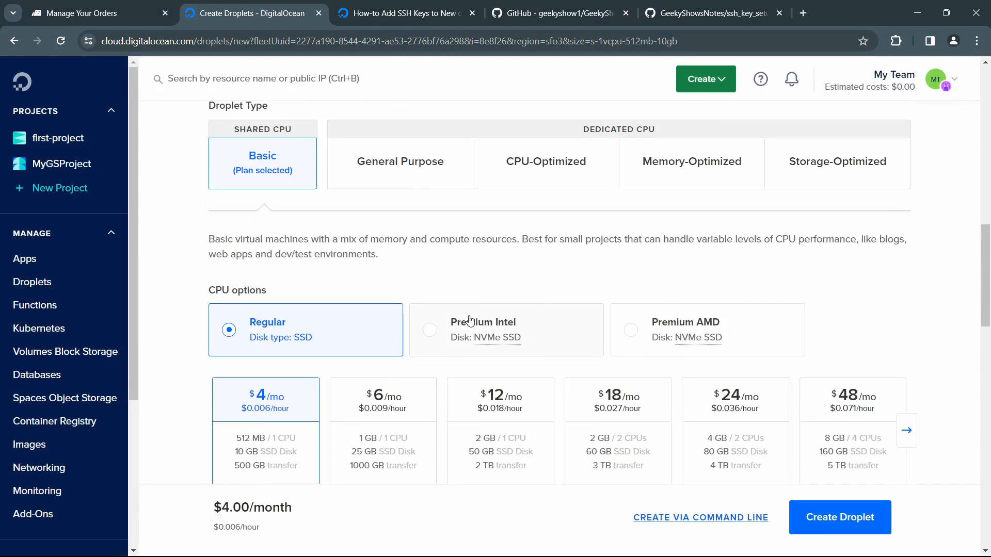
pyautogui.scroll(-5, 467, 323)
pyautogui.scroll(-6, 467, 323)
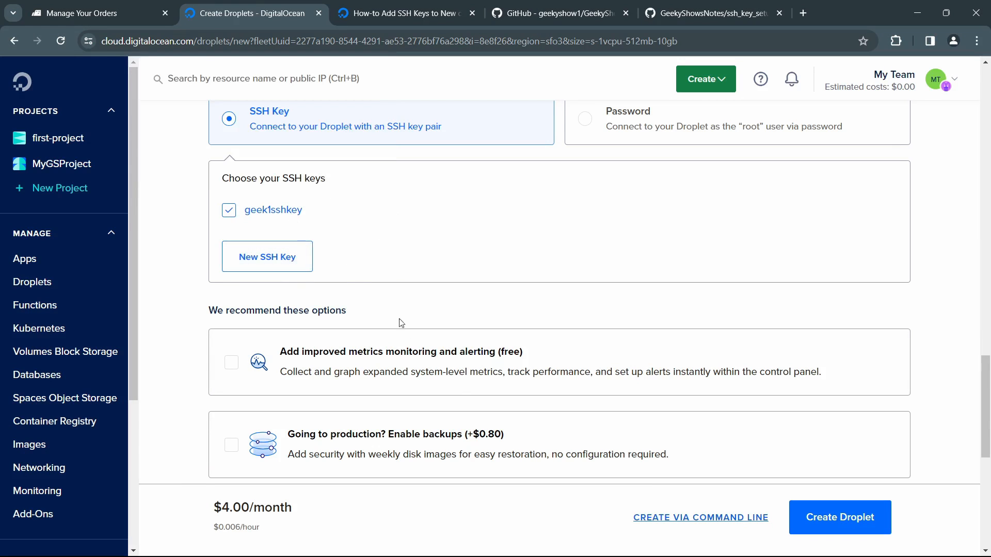
pyautogui.scroll(-3, 413, 338)
pyautogui.scroll(15, 491, 282)
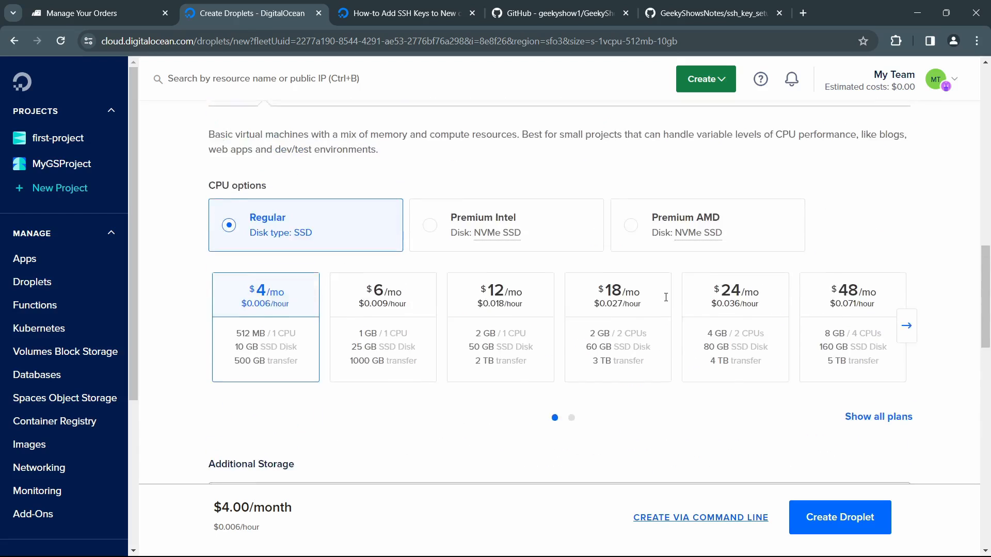
pyautogui.scroll(10, 491, 282)
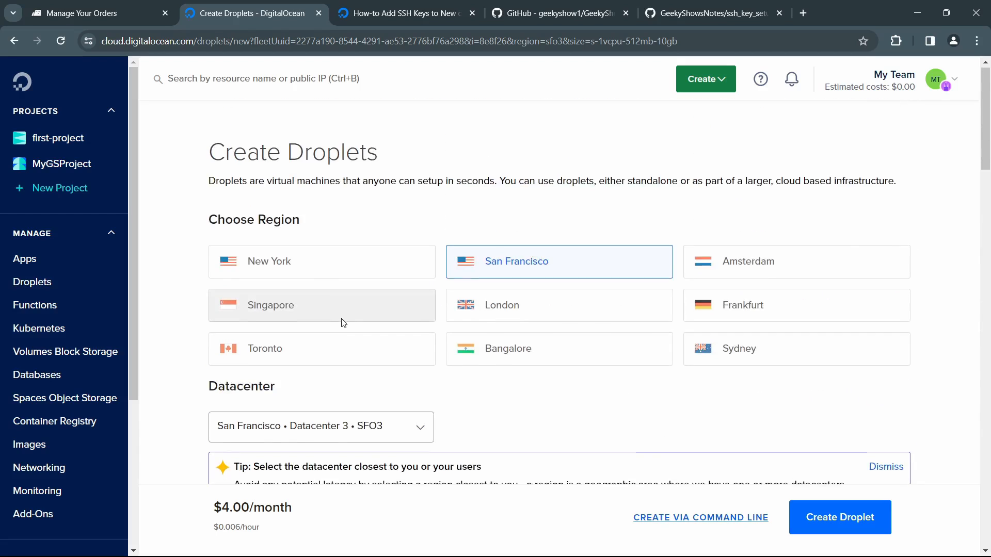
pyautogui.scroll(-8, 343, 323)
pyautogui.scroll(-12, 343, 323)
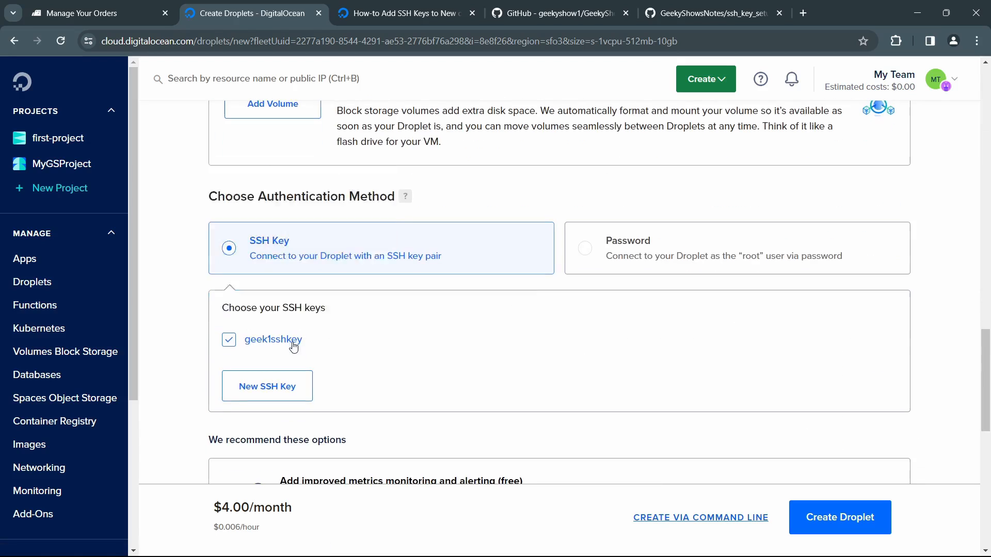
pyautogui.scroll(-10, 306, 343)
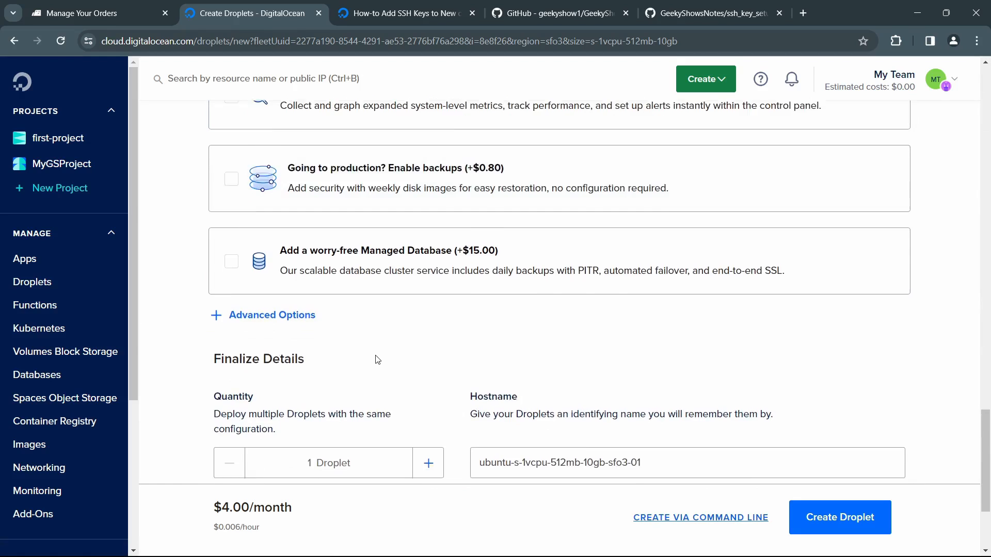
# Step: Set the Droplet's hostname to geek2 and create the Droplet
pyautogui.moveTo(645, 298); pyautogui.dragTo(460, 288)
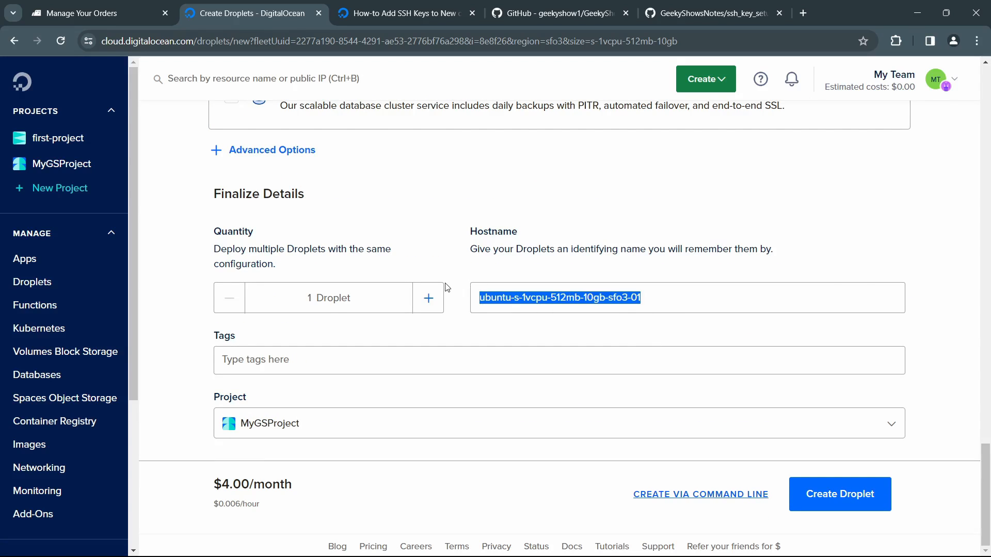
pyautogui.write('geek2')
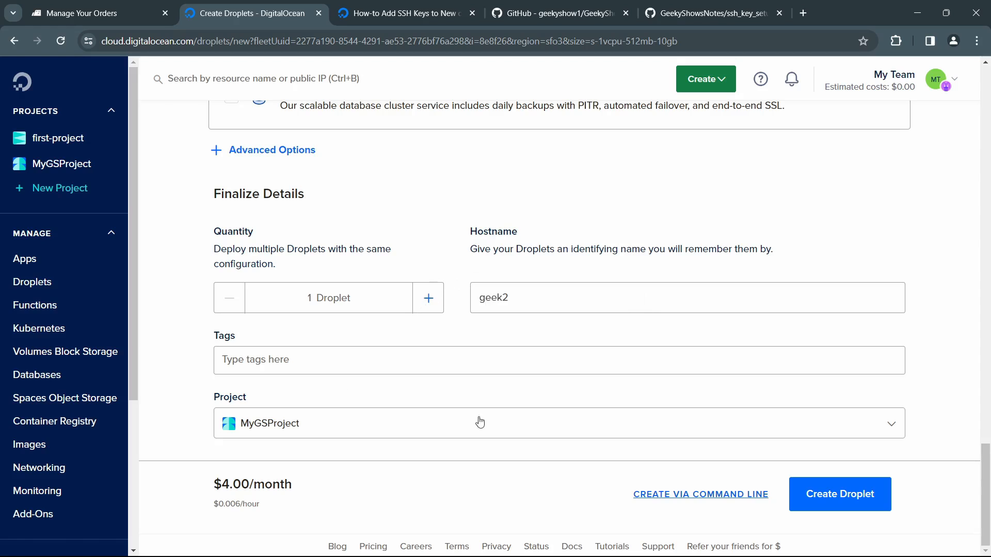
pyautogui.click(860, 507)
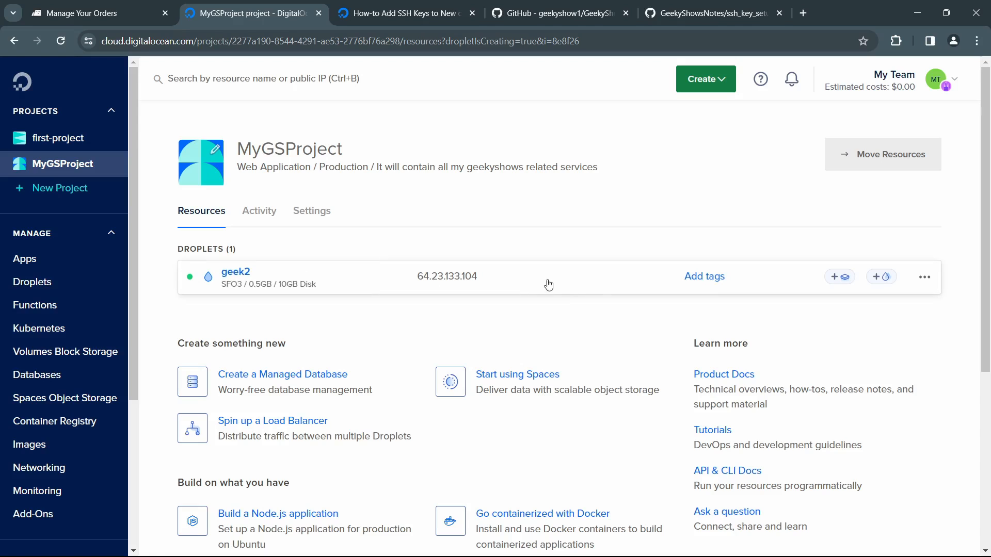
# Step: Open the geek2 Droplet's access settings and examine the console and root password reset options
pyautogui.click(236, 273)
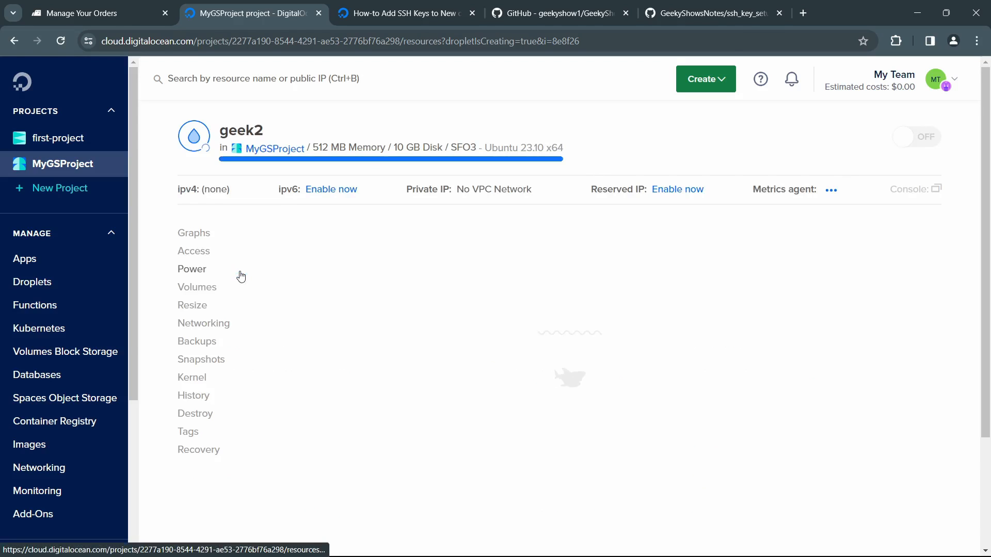
pyautogui.click(194, 251)
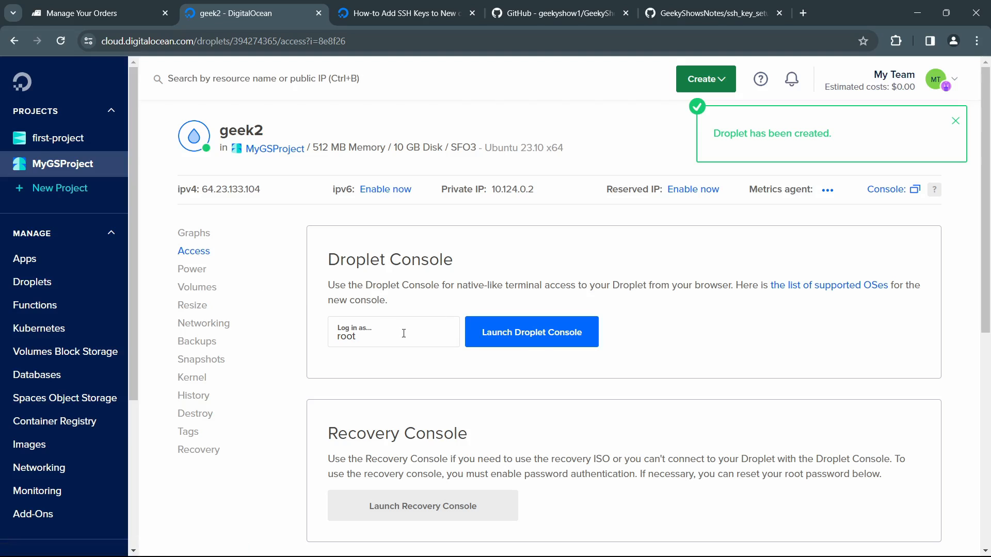
pyautogui.scroll(-5, 534, 346)
pyautogui.scroll(5, 505, 354)
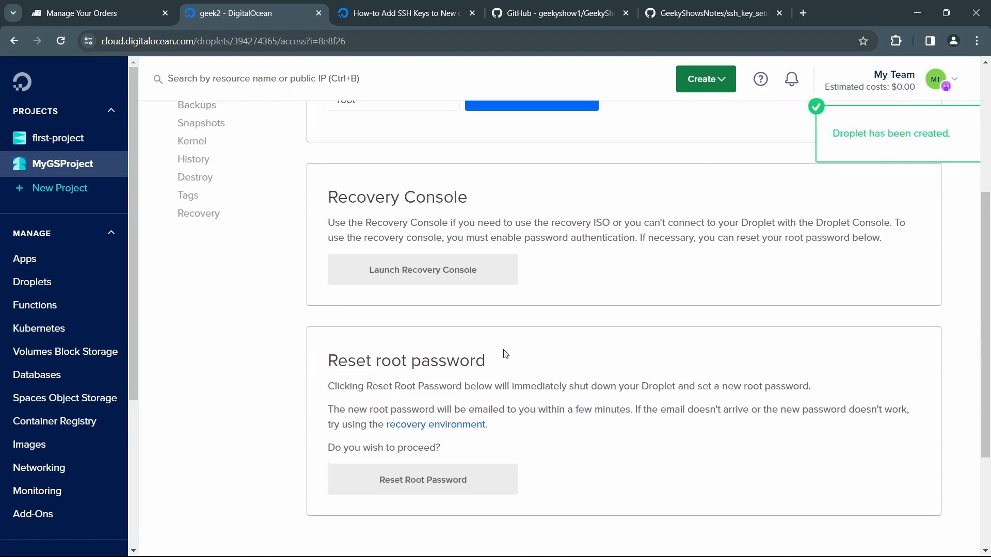
pyautogui.scroll(-6, 505, 354)
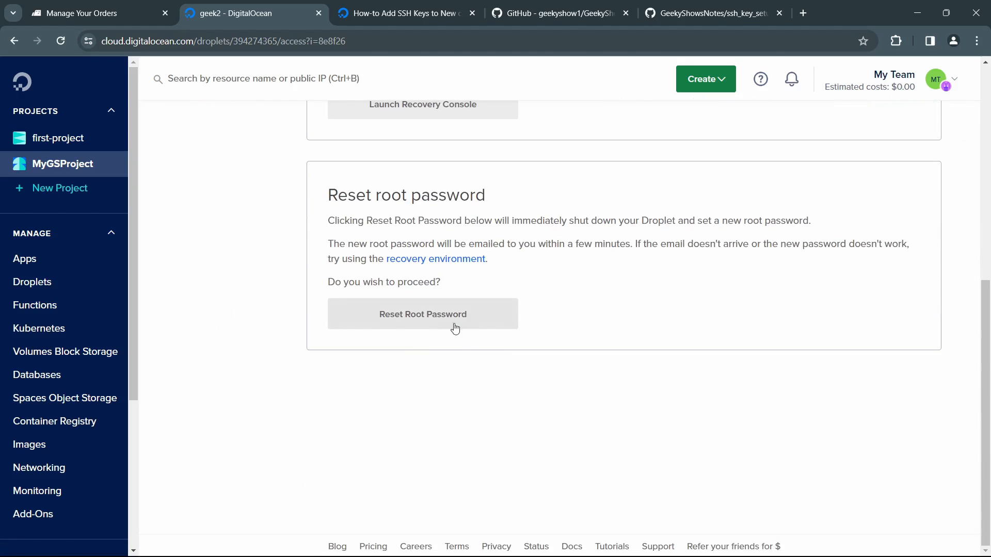
pyautogui.scroll(6, 516, 290)
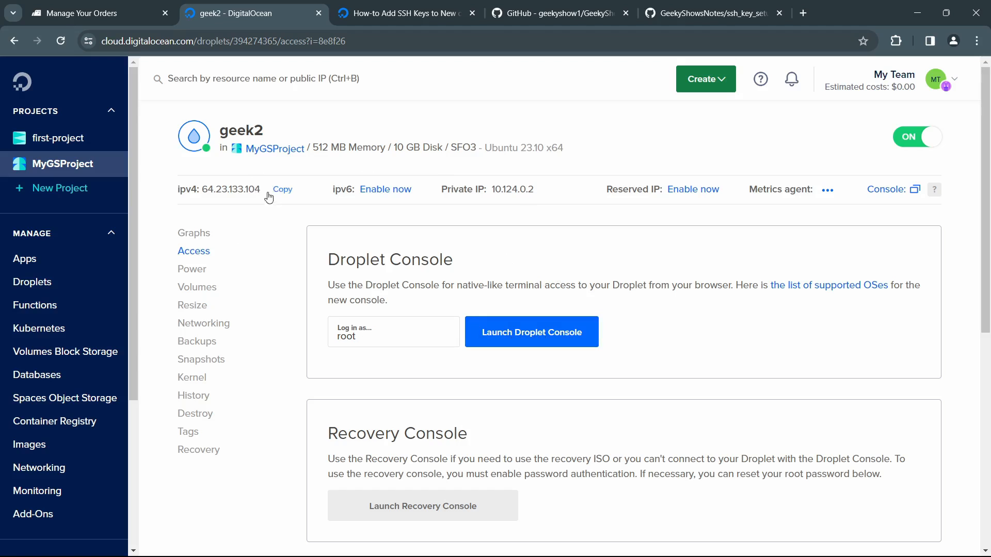
pyautogui.click(281, 195)
pyautogui.hotkey('alt', 'Tab')
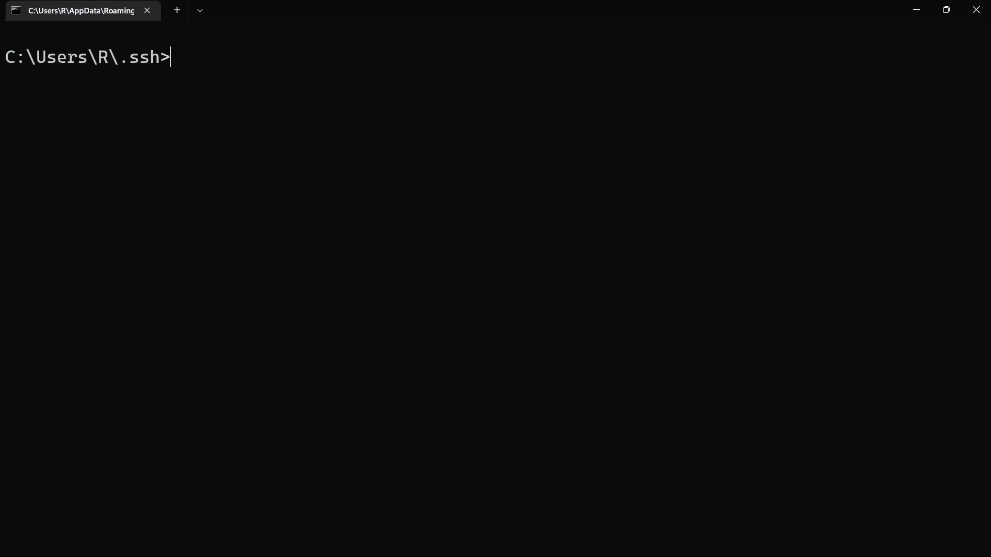
pyautogui.write('ssh root')
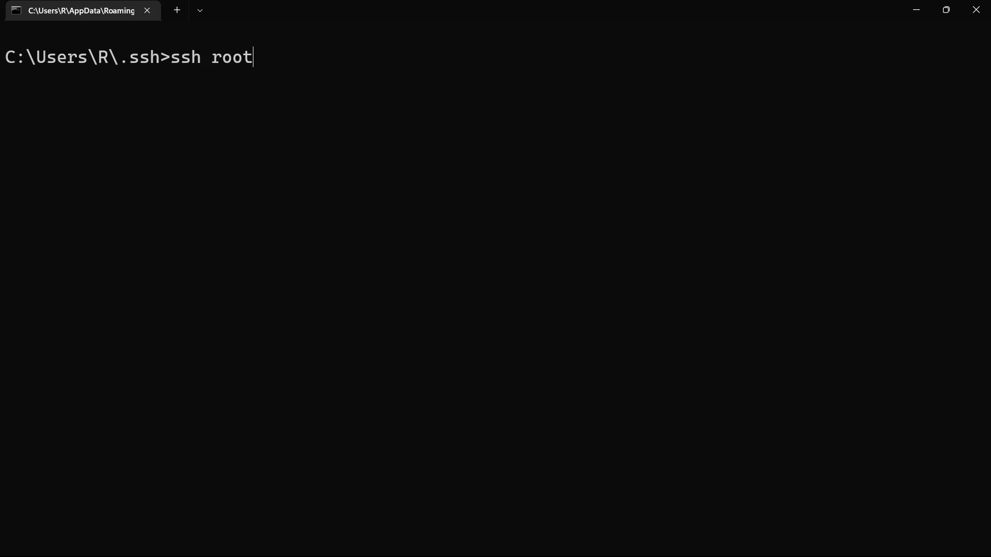
pyautogui.write('@')
pyautogui.write('64.23.133.104')
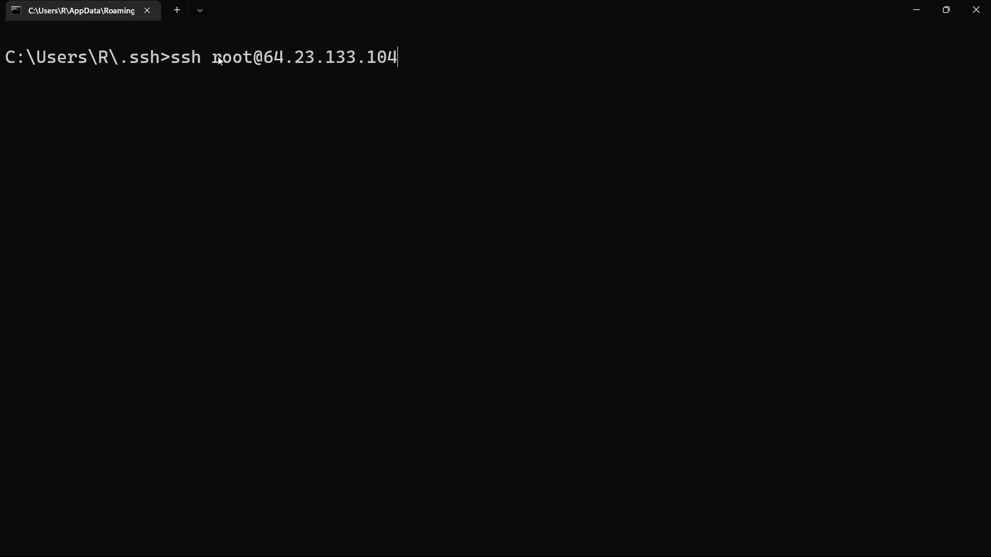
pyautogui.click(370, 91)
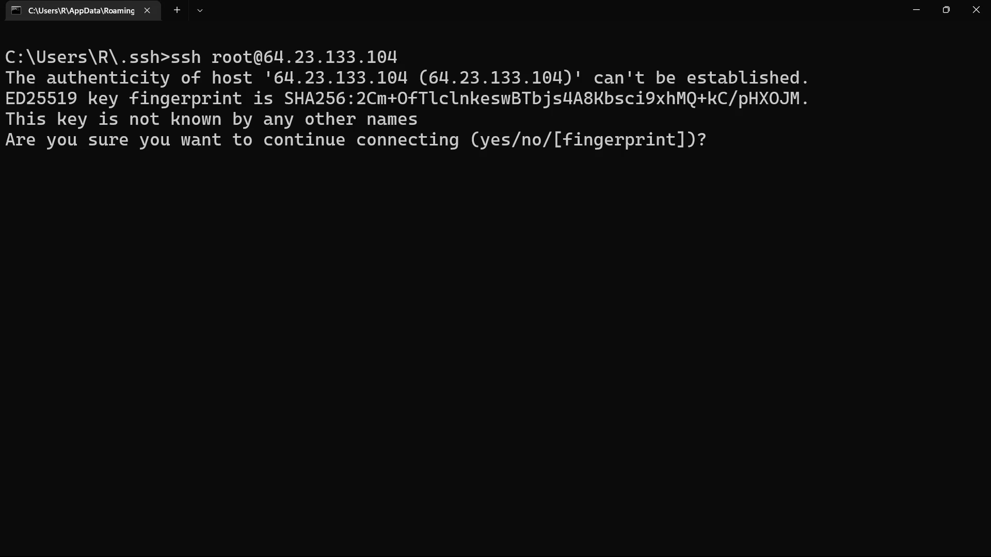
pyautogui.write('yes')
pyautogui.press('Return')
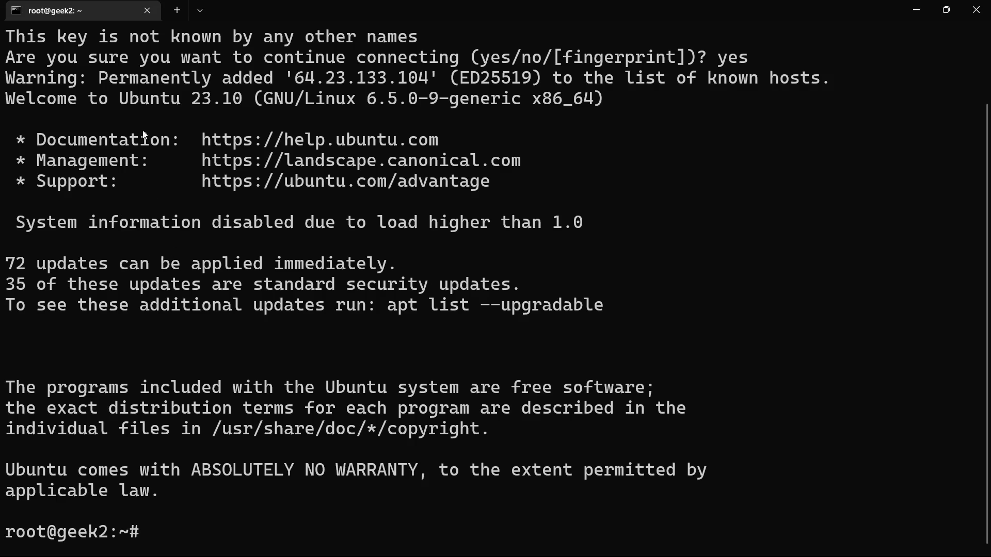
# Step: Check the Ubuntu welcome text and clear the remote session's screen with clear
pyautogui.moveTo(131, 100); pyautogui.dragTo(260, 100)
pyautogui.click(239, 490)
pyautogui.write('cls')
pyautogui.press('Return')
pyautogui.write('clear')
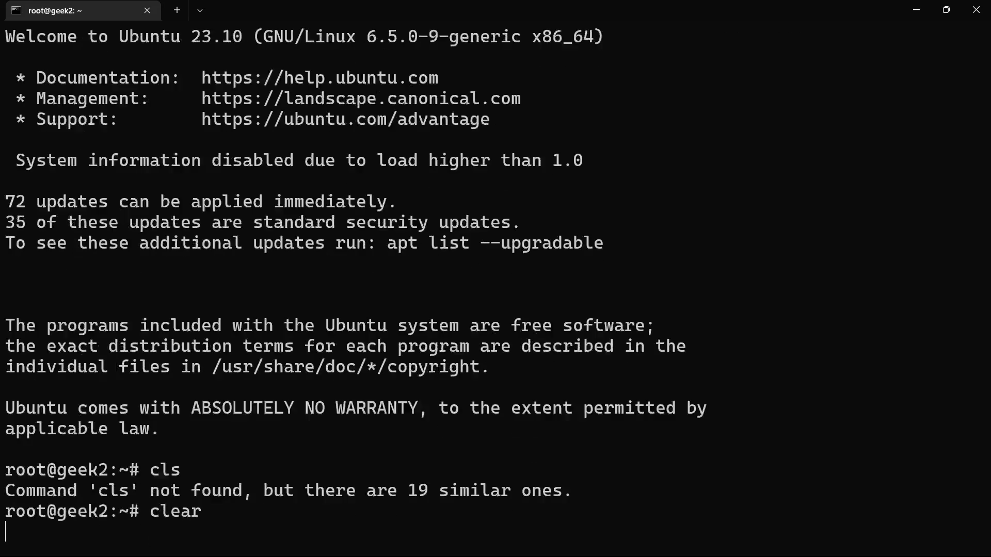
pyautogui.press('Return')
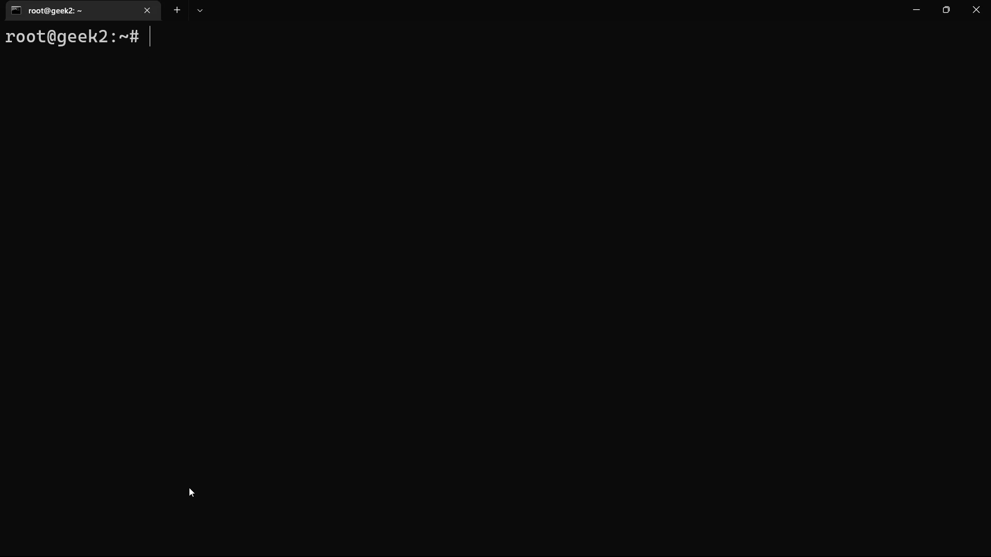
# Step: Switch to File Explorer, open the .ssh folder in the user profile, and examine the key and known_hosts files
pyautogui.hotkey('alt', 'Tab')
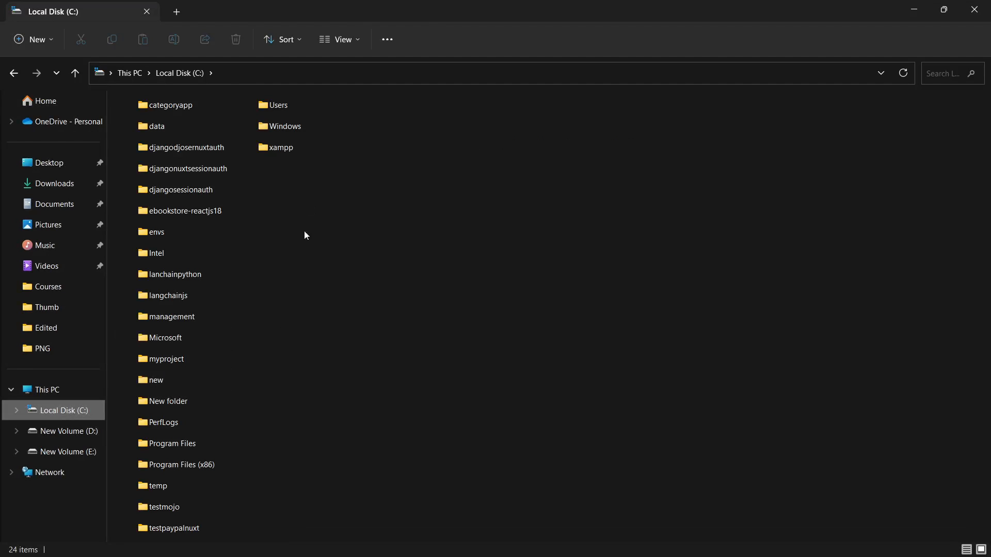
pyautogui.doubleClick(282, 113)
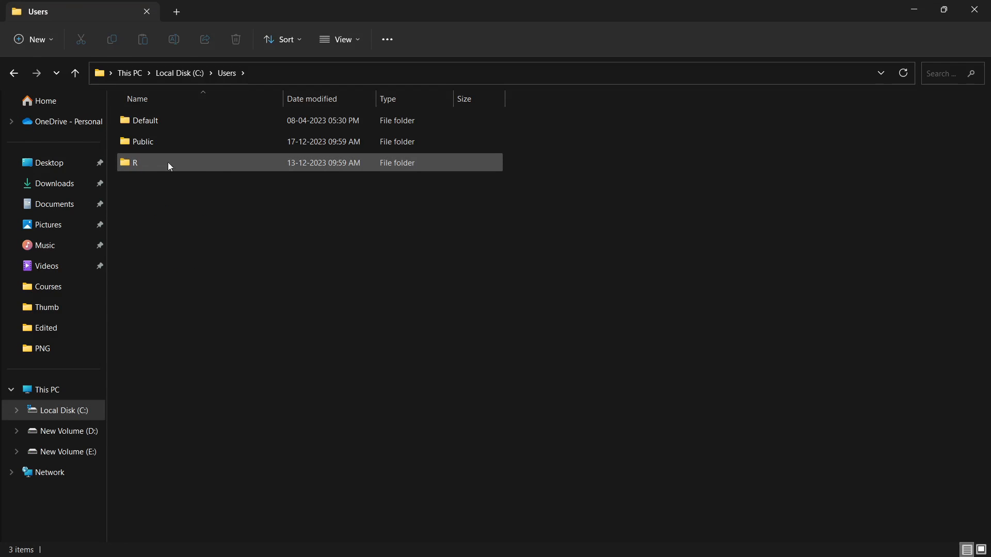
pyautogui.doubleClick(183, 163)
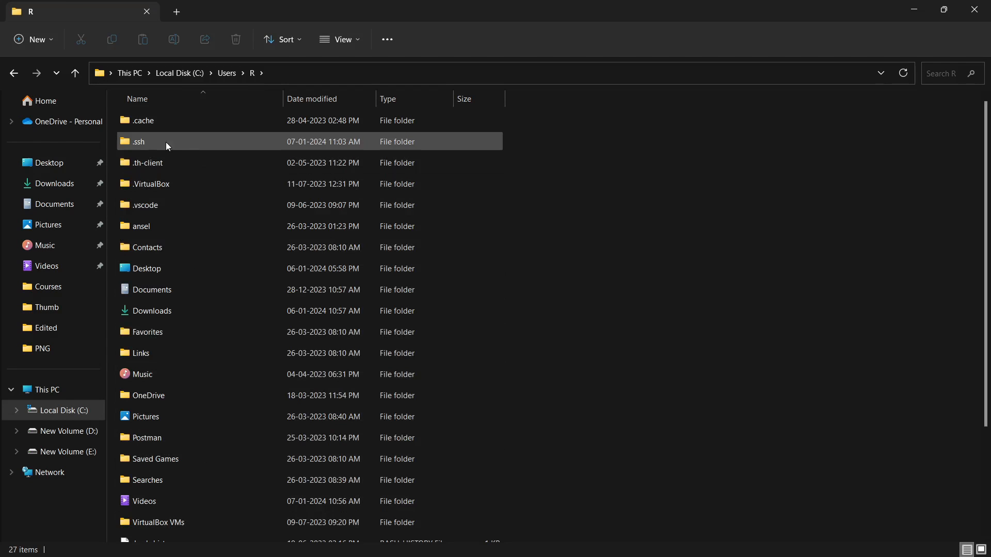
pyautogui.doubleClick(166, 141)
pyautogui.moveTo(156, 239); pyautogui.dragTo(197, 141)
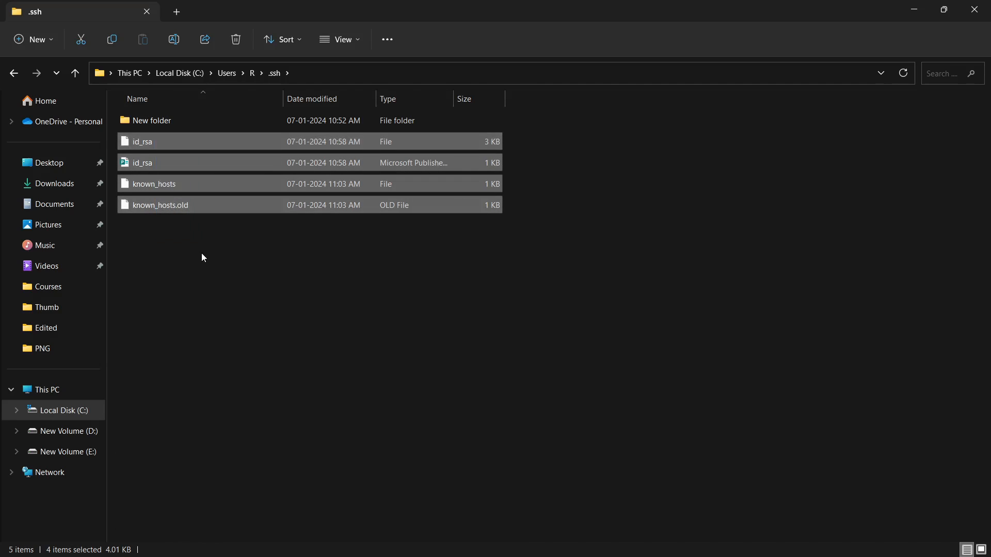
pyautogui.click(147, 165)
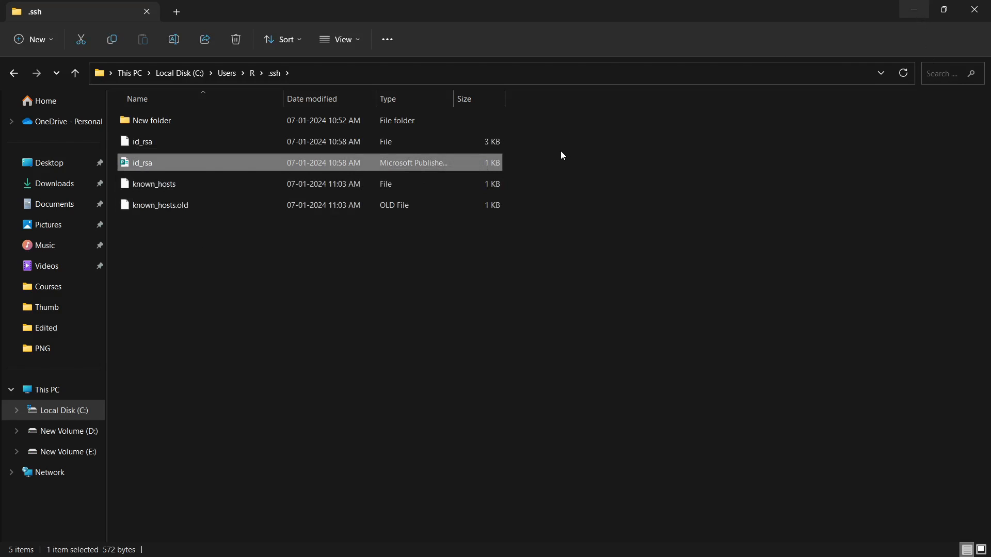
pyautogui.moveTo(537, 144); pyautogui.dragTo(557, 224)
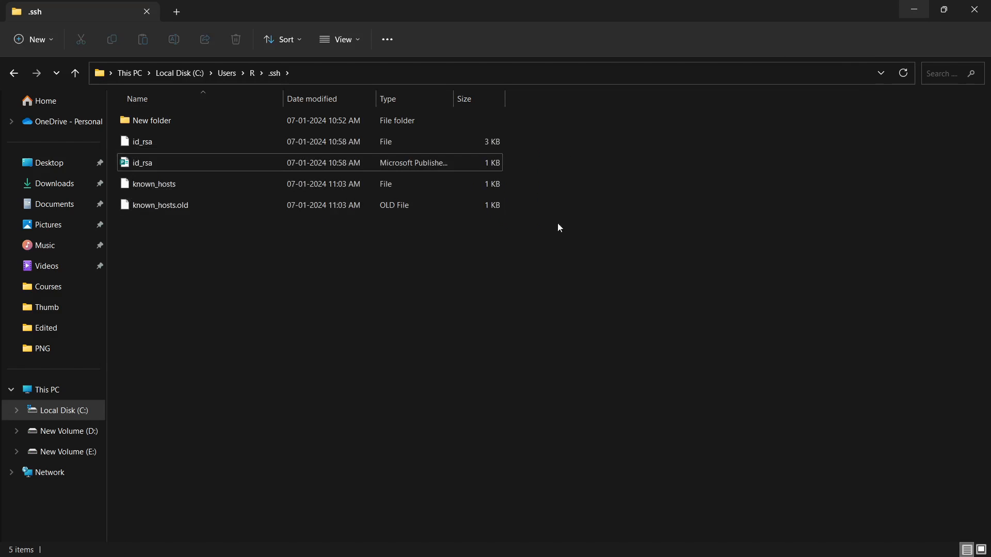
pyautogui.click(912, 11)
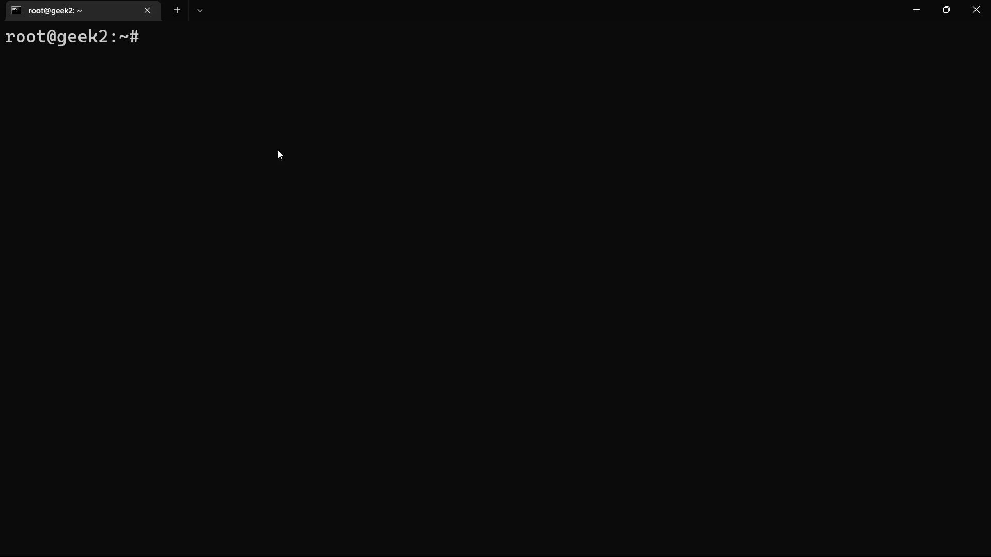
# Step: Check which user is logged in on geek2 with whoami
pyautogui.write('whoami')
pyautogui.press('Return')
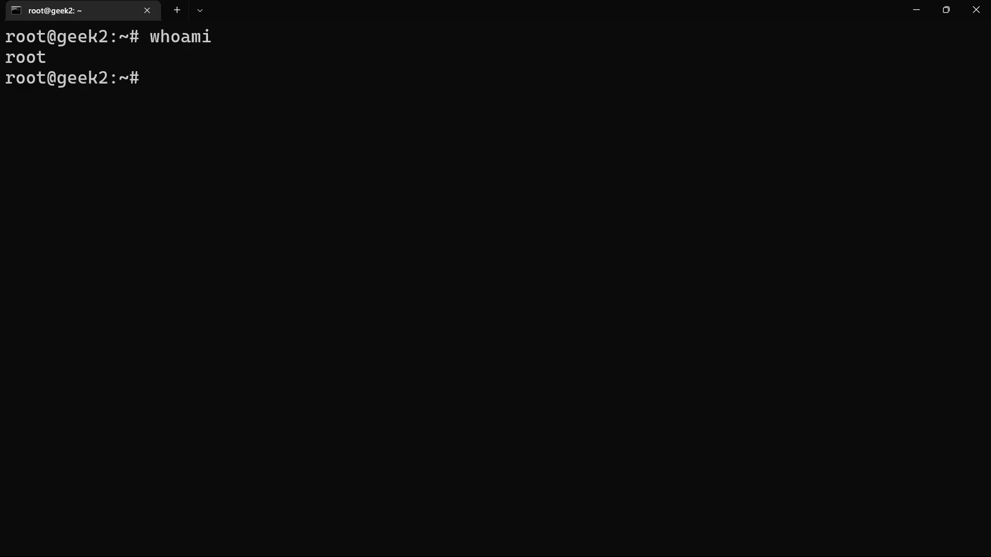
pyautogui.write('apt install nginx')
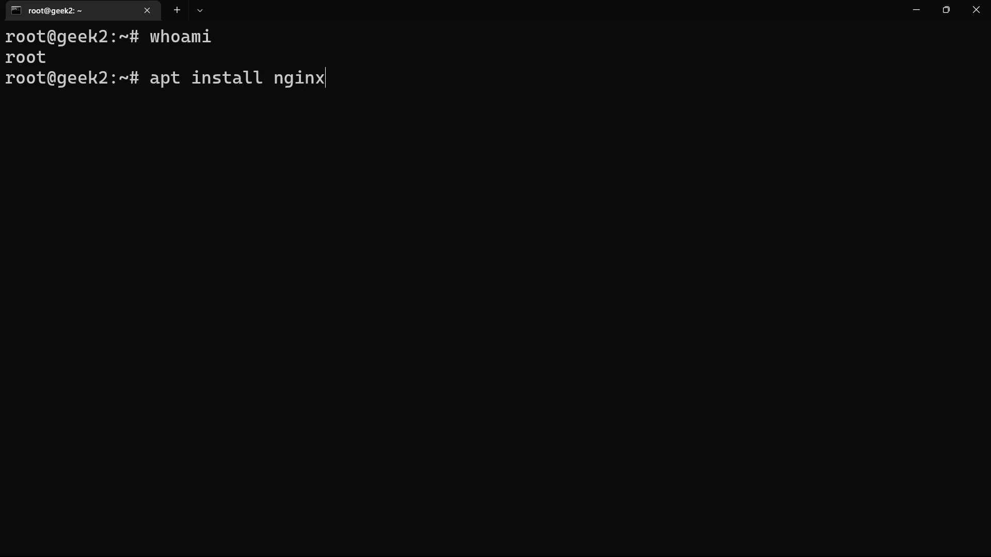
pyautogui.press('BackSpace')
pyautogui.press('BackSpace')
pyautogui.press('BackSpace')
pyautogui.press('BackSpace')
pyautogui.press('BackSpace')
pyautogui.press('BackSpace')
pyautogui.press('BackSpace')
pyautogui.press('BackSpace')
pyautogui.press('BackSpace')
pyautogui.press('BackSpace')
pyautogui.press('BackSpace')
pyautogui.press('BackSpace')
pyautogui.press('BackSpace')
pyautogui.press('BackSpace')
pyautogui.press('BackSpace')
pyautogui.press('BackSpace')
pyautogui.press('BackSpace')
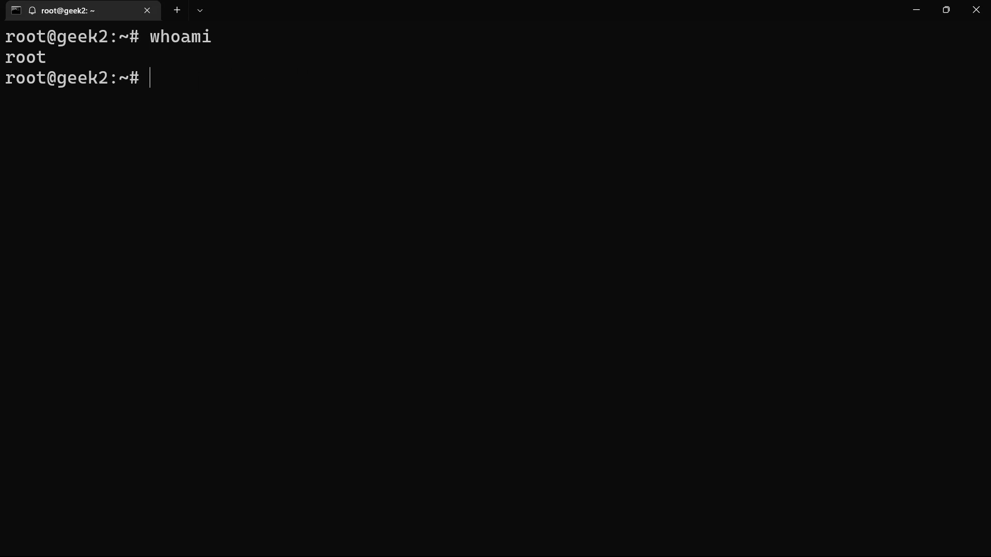
# Step: End the SSH session on geek2 with exit
pyautogui.write('exit')
pyautogui.press('Return')
pyautogui.write('cl')
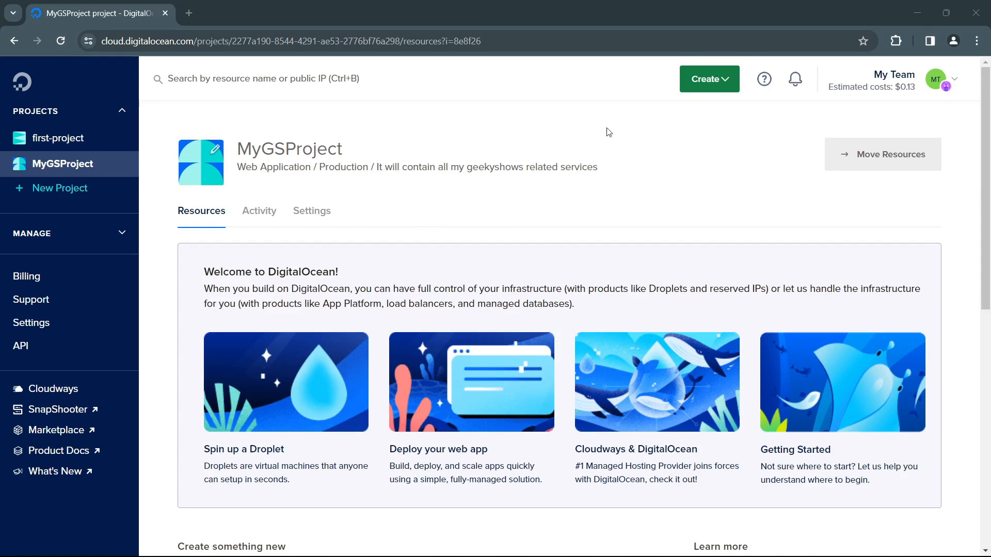
# Step: Start a new Droplet and choose the Regular SSD CPU option with the $4/month size (512 MB, 1 CPU, 10 GB)
pyautogui.click(716, 87)
pyautogui.click(692, 122)
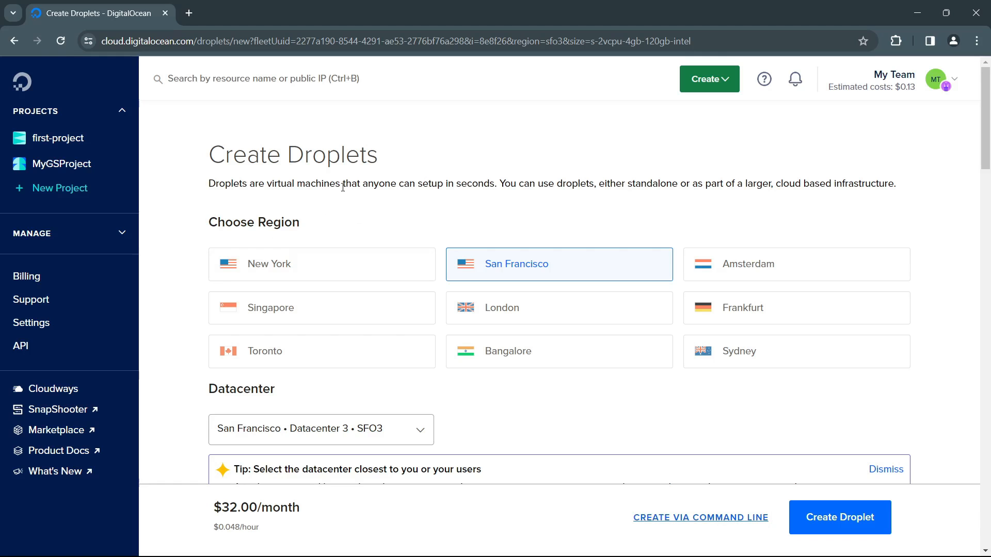
pyautogui.scroll(-2, 548, 186)
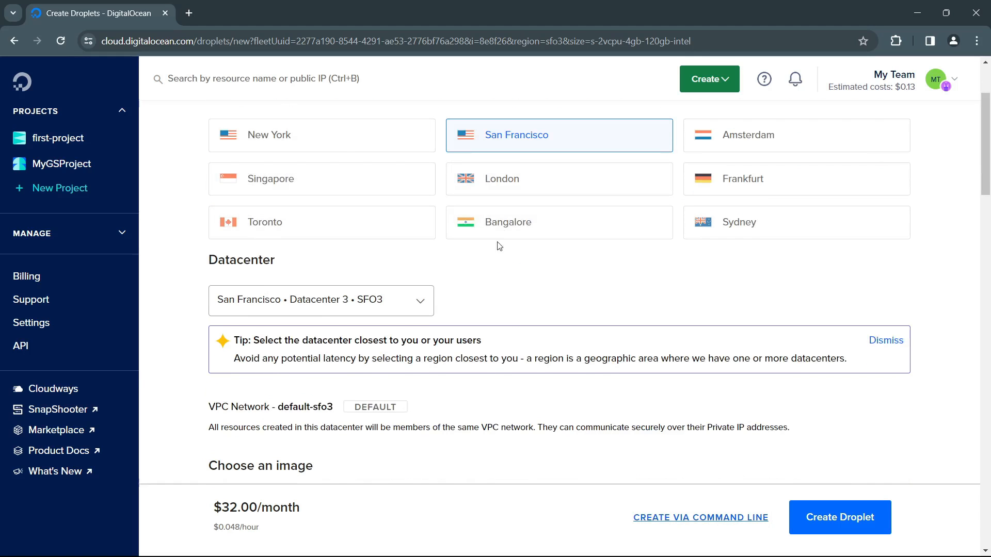
pyautogui.scroll(-2, 499, 246)
pyautogui.scroll(-5, 365, 242)
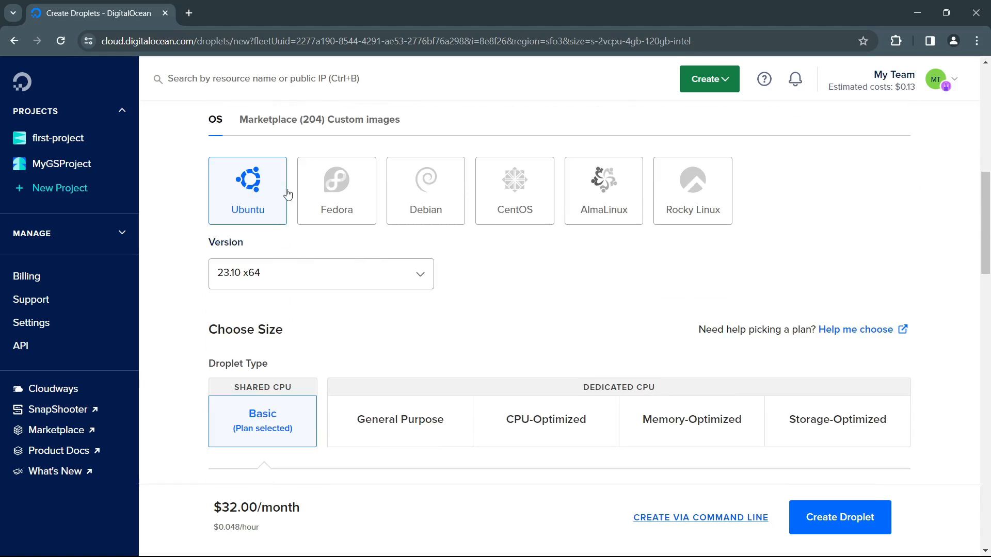
pyautogui.scroll(-3, 482, 305)
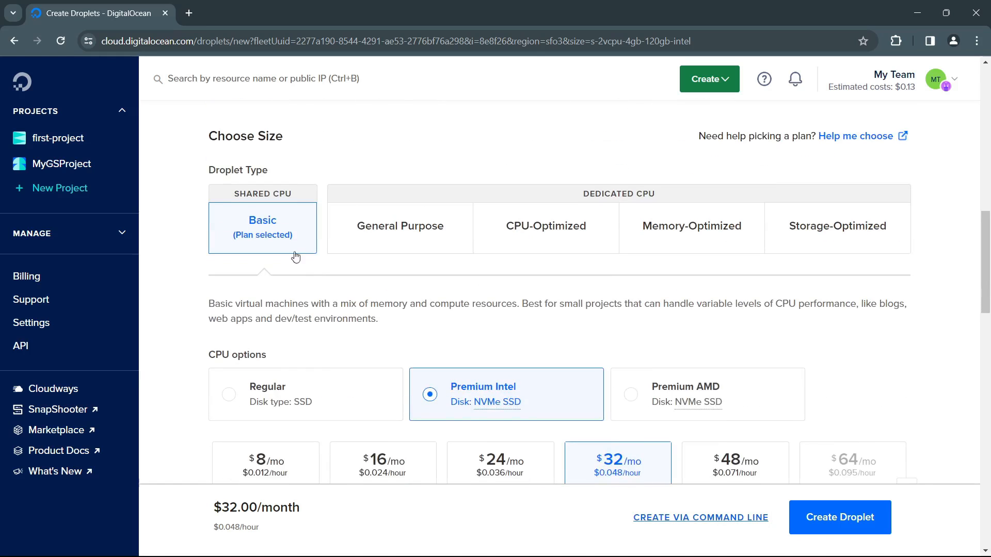
pyautogui.scroll(-2, 299, 289)
pyautogui.click(229, 265)
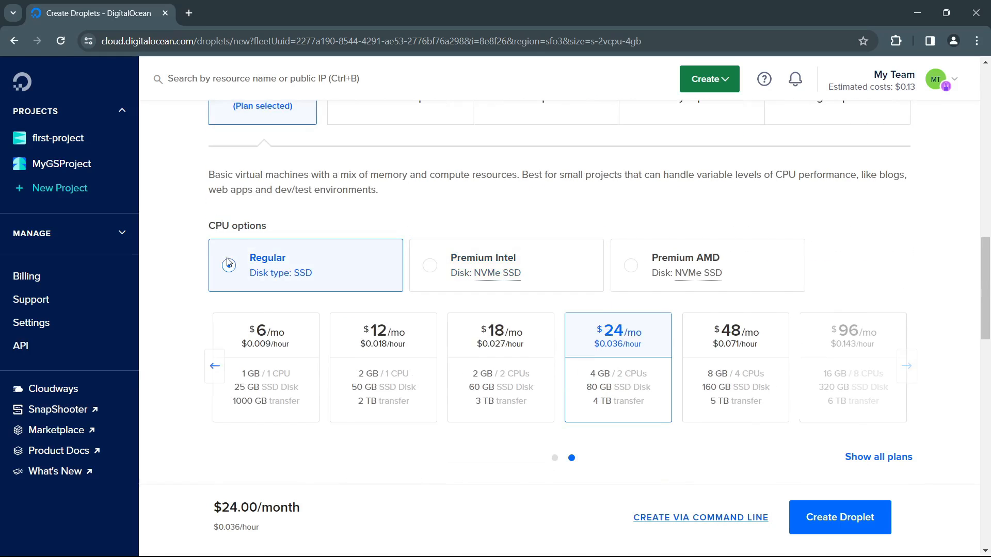
pyautogui.click(214, 364)
pyautogui.click(282, 357)
# Step: Deselect the geek1sshkey SSH key, choose Password as the authentication method, and paste the root password
pyautogui.scroll(-5, 330, 330)
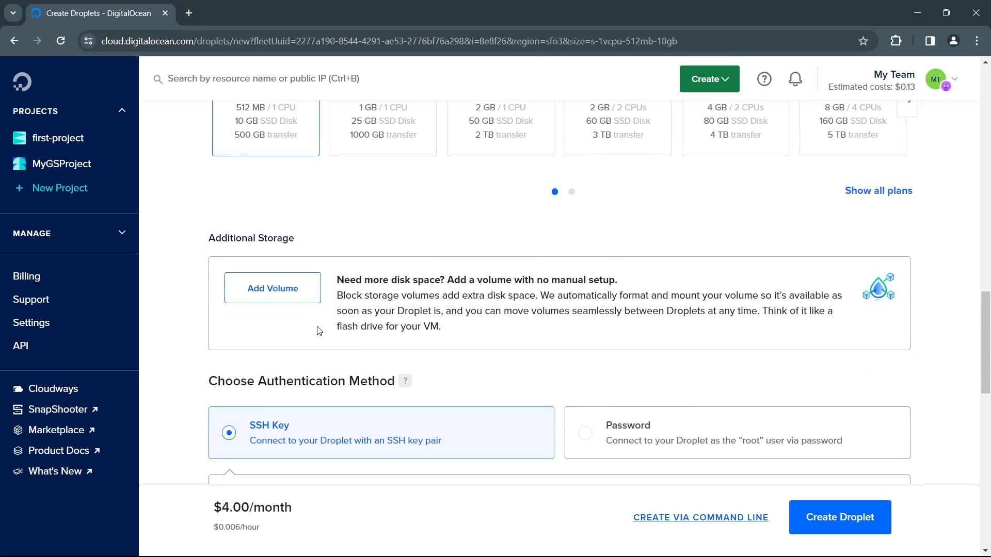
pyautogui.scroll(-3, 318, 331)
pyautogui.moveTo(282, 341)
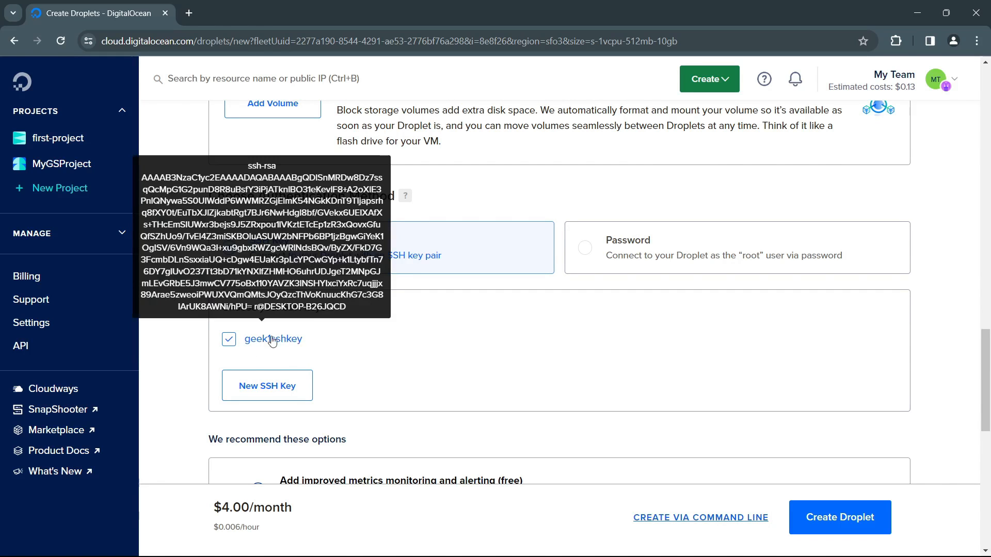
pyautogui.click(229, 340)
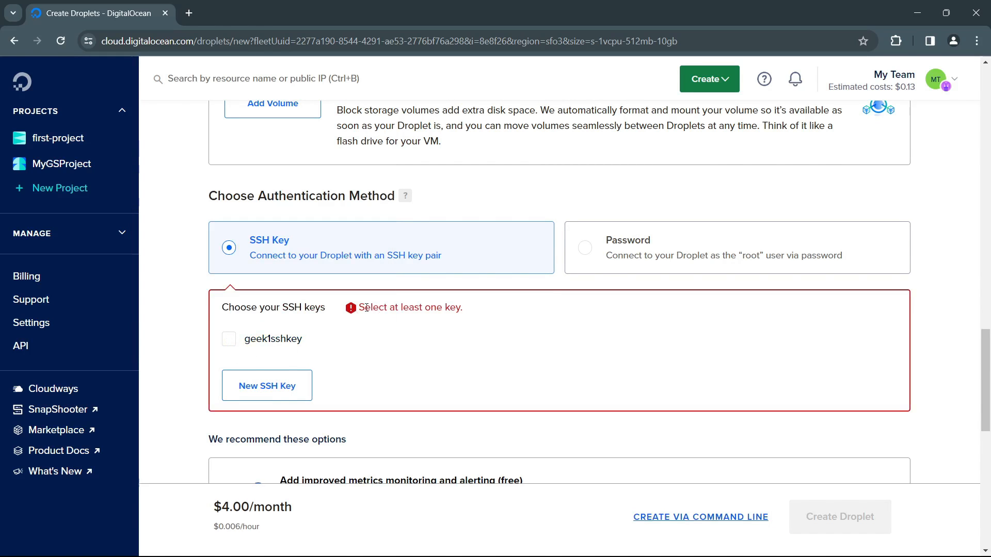
pyautogui.click(640, 257)
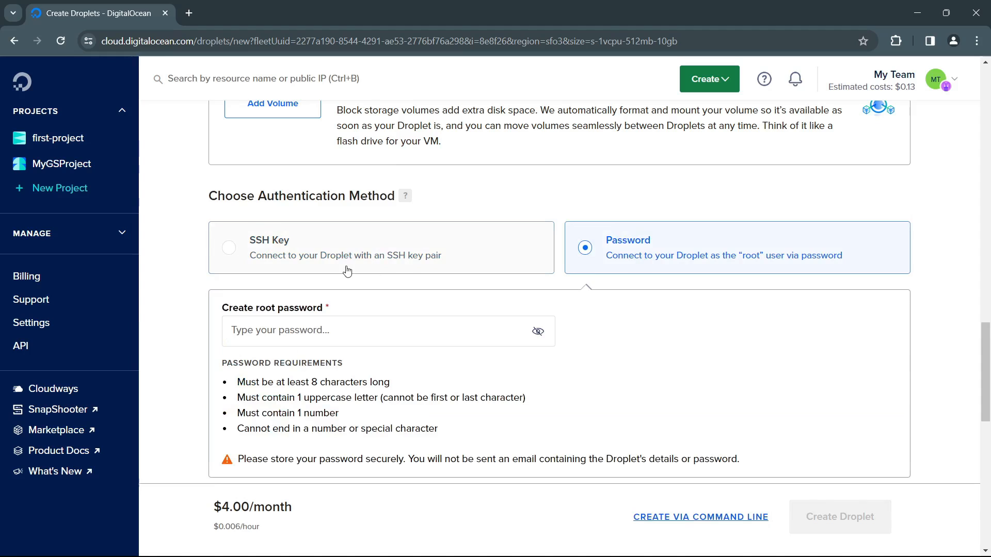
pyautogui.click(355, 333)
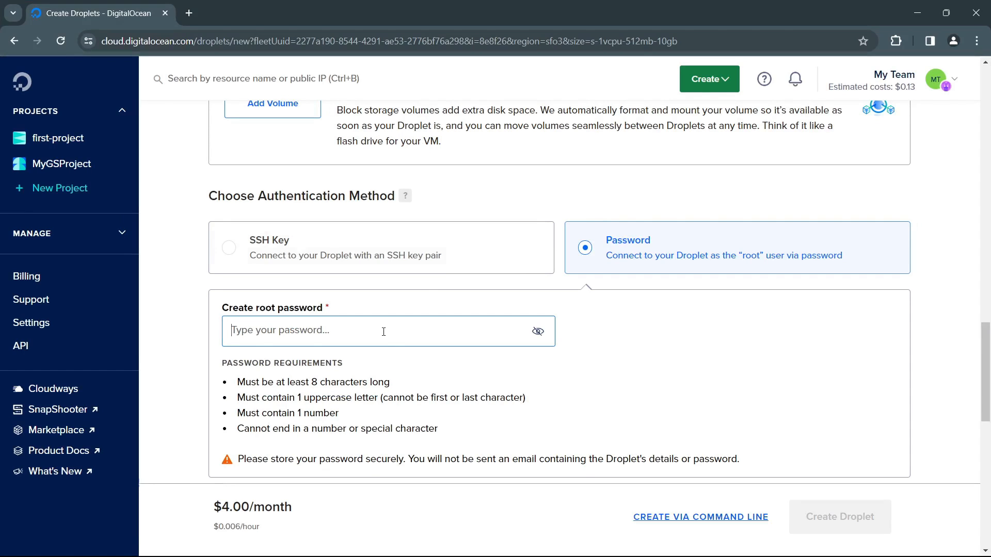
pyautogui.hotkey('ctrl', 'v')
pyautogui.click(668, 350)
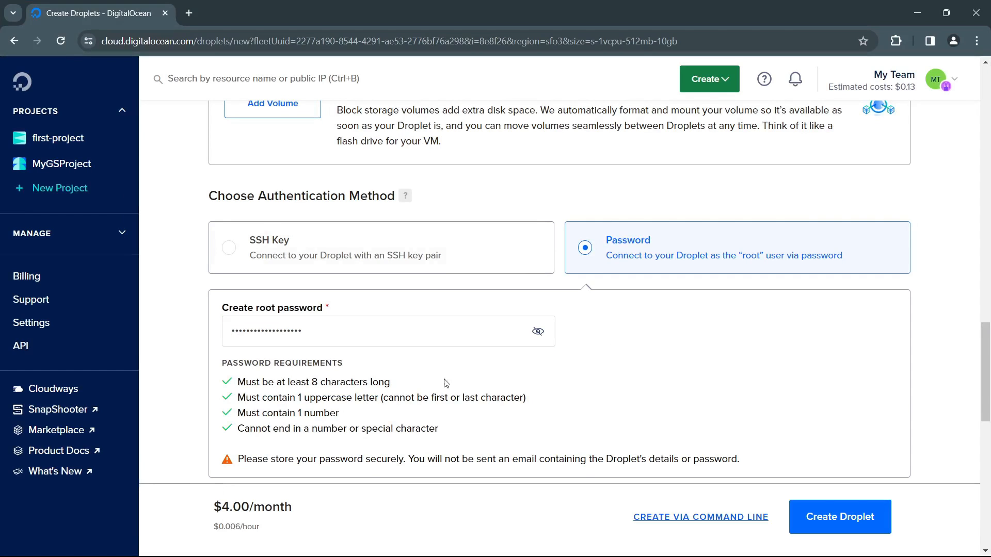
# Step: Set the Droplet's hostname to geek4 and create the Droplet in MyGSProject
pyautogui.scroll(-1, 518, 379)
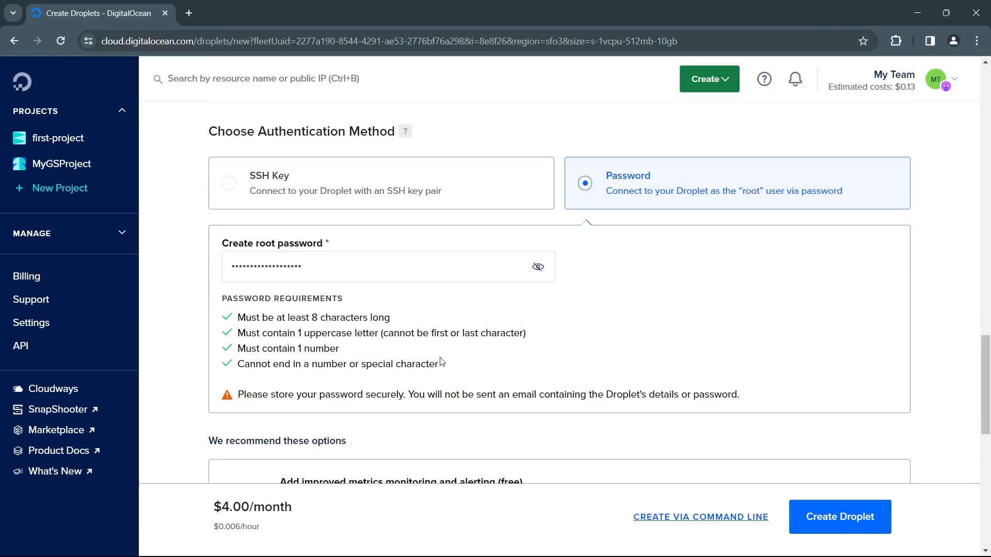
pyautogui.scroll(-8, 441, 362)
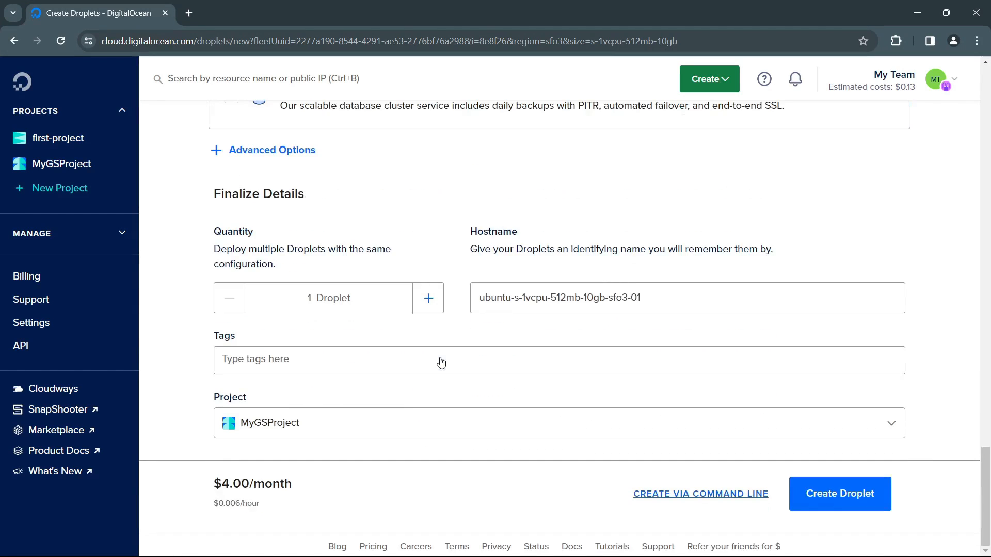
pyautogui.moveTo(659, 298); pyautogui.dragTo(420, 317)
pyautogui.write('g')
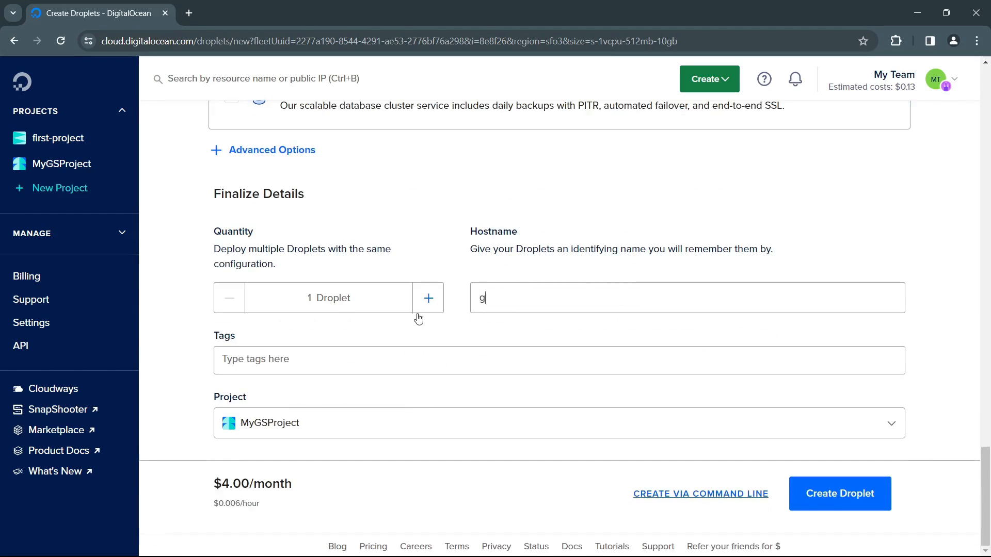
pyautogui.write('eek3')
pyautogui.moveTo(513, 298); pyautogui.dragTo(502, 298)
pyautogui.write('4')
pyautogui.click(836, 493)
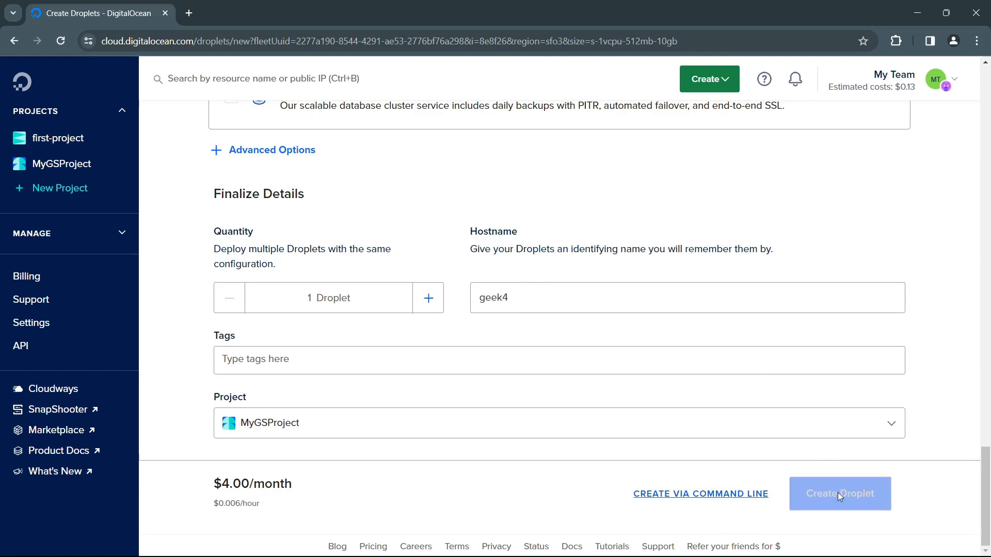
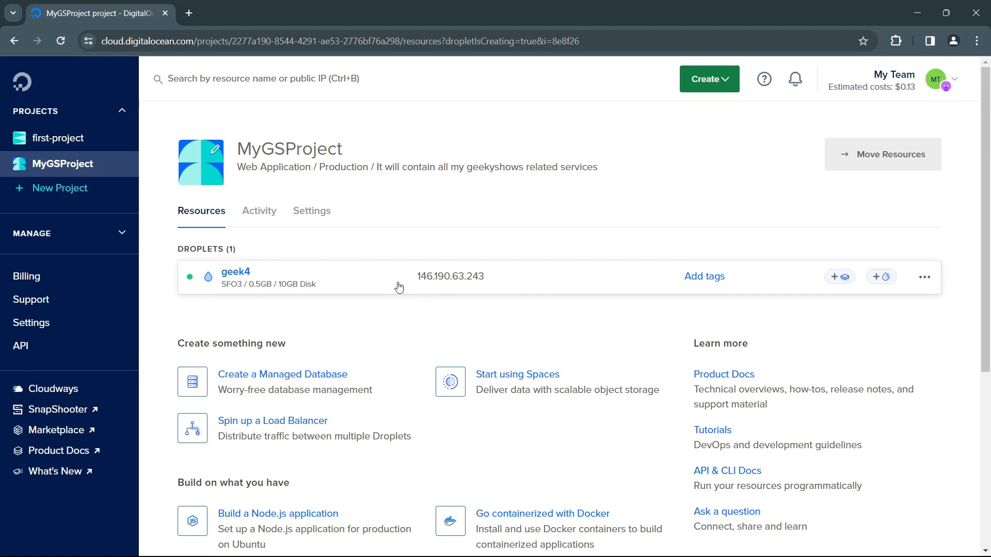
# Step: Copy the IP address of the geek4 Droplet and open a maximized Command Prompt window
pyautogui.click(494, 279)
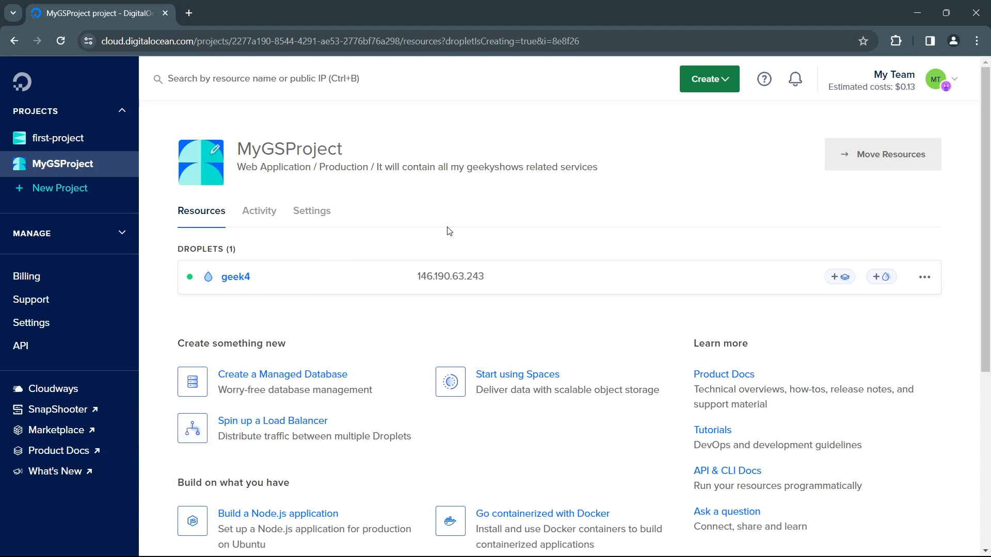
pyautogui.press('super')
pyautogui.write('cmd')
pyautogui.press('Return')
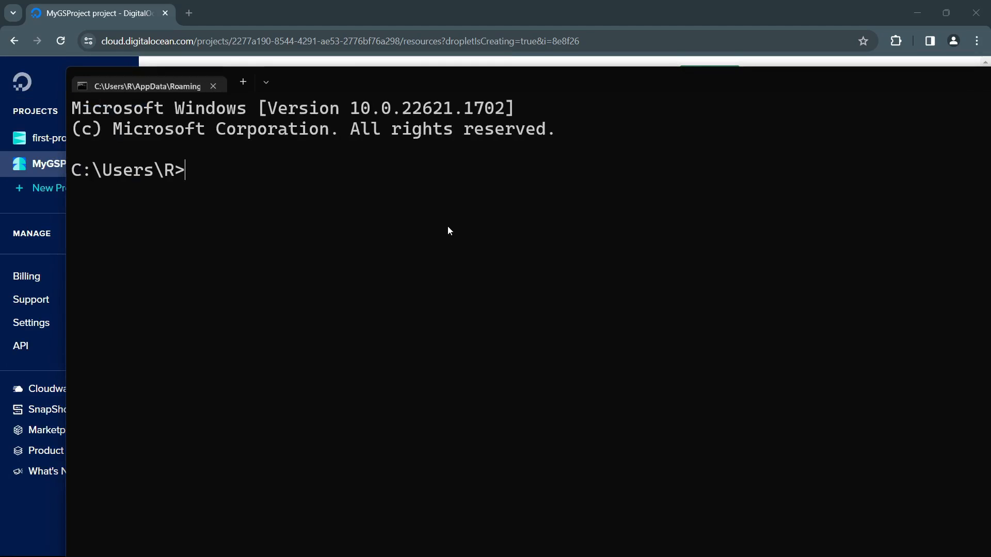
pyautogui.doubleClick(501, 82)
pyautogui.write('ssh root@')
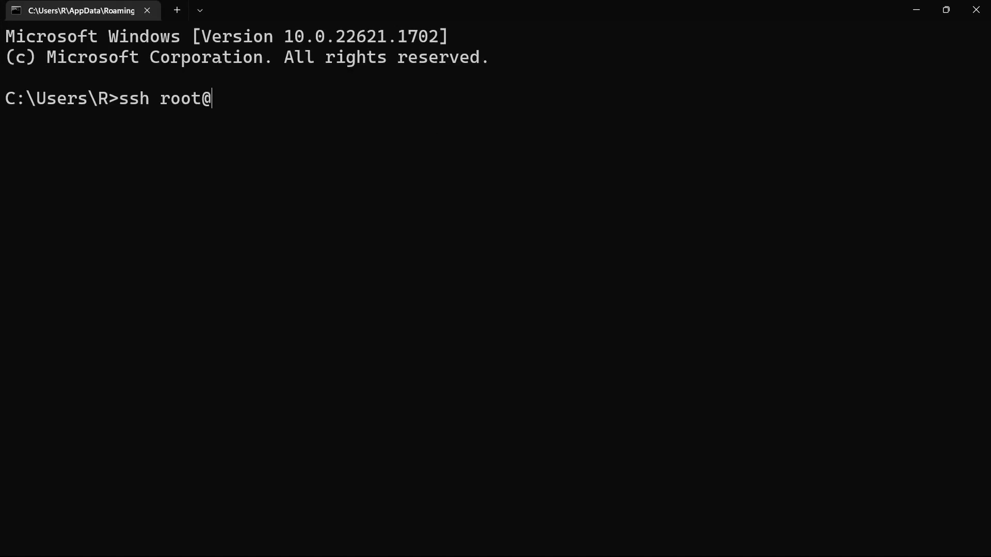
pyautogui.write('146.190.63.243')
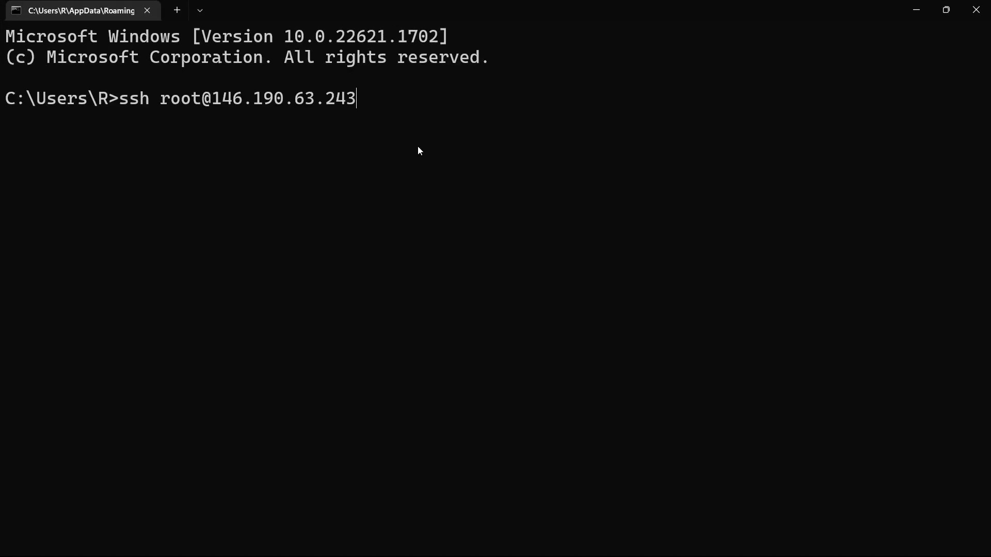
pyautogui.press('Return')
pyautogui.write('yes')
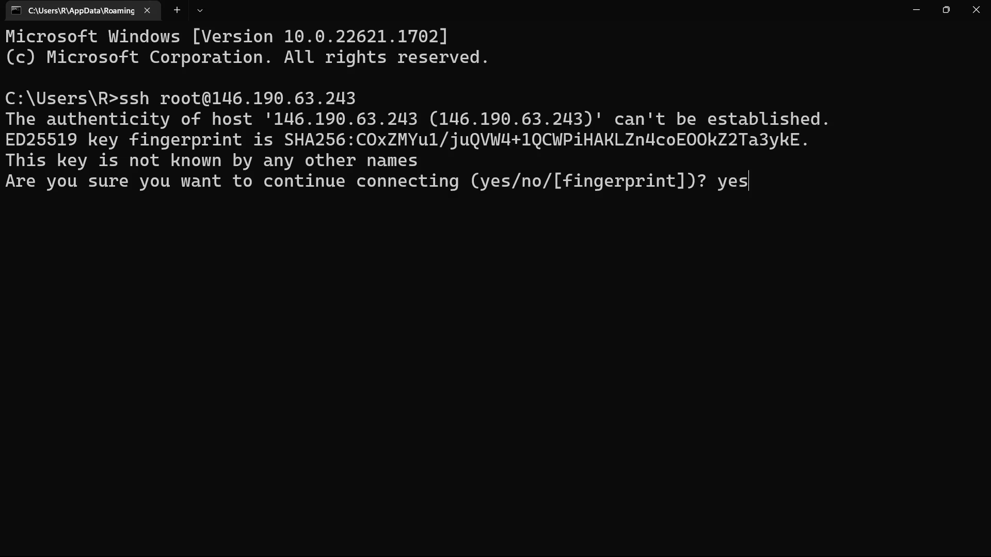
pyautogui.press('Return')
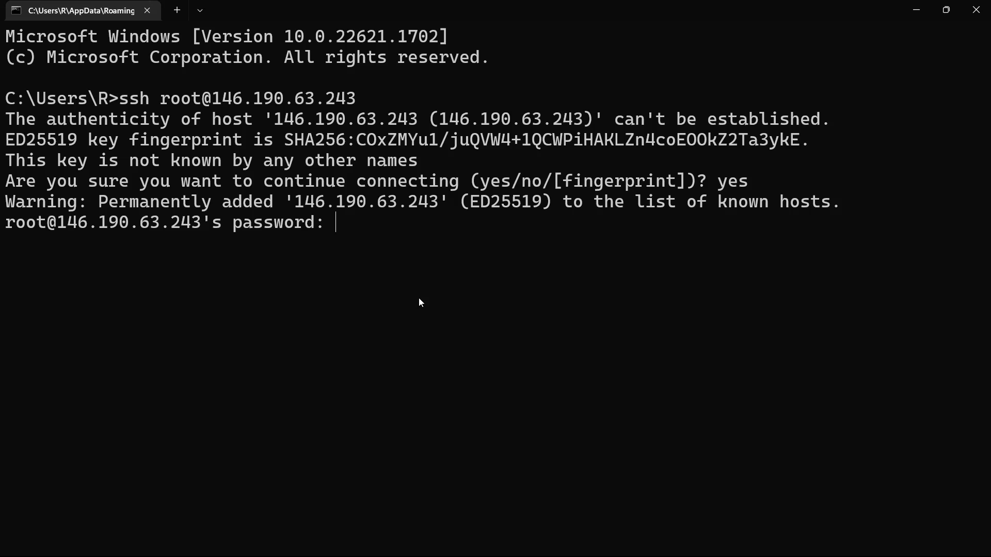
pyautogui.press('Return')
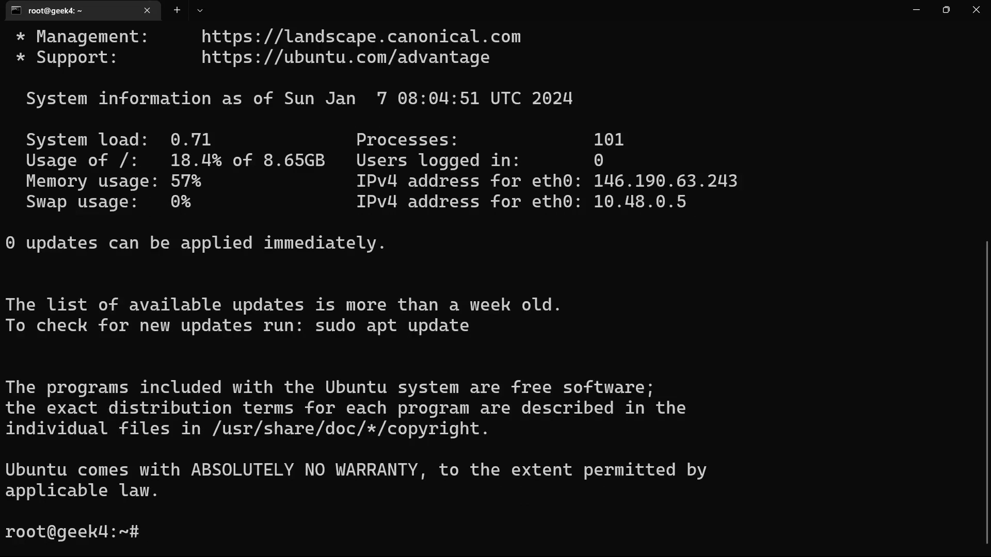
# Step: Clear the terminal and list all files in the home directory, including hidden ones, with ls -a
pyautogui.write('clear')
pyautogui.press('Return')
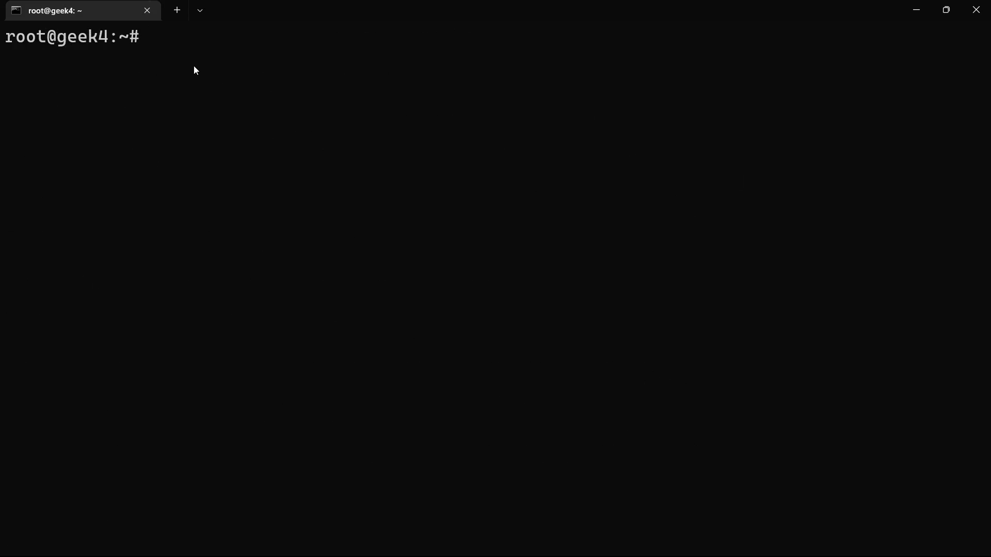
pyautogui.write('ls -a')
pyautogui.press('Return')
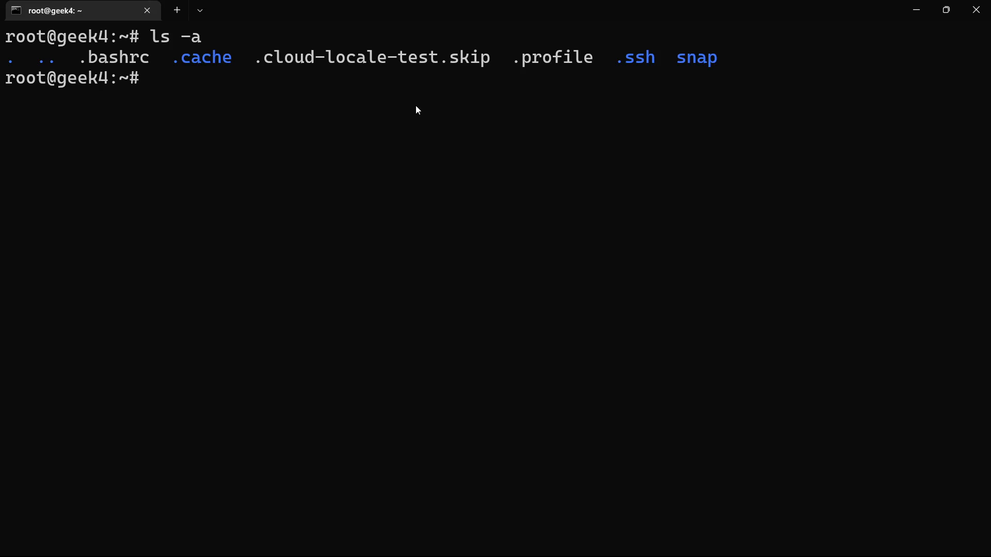
# Step: Create a directory named myfolder in root's home directory and list the directory contents with ls
pyautogui.write('mkdir myfolder')
pyautogui.press('Return')
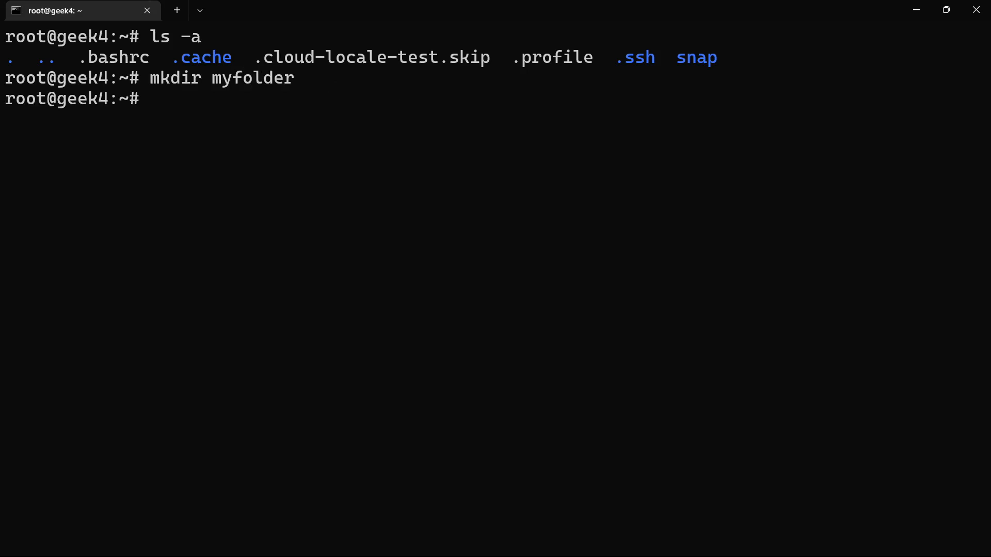
pyautogui.write('ls')
pyautogui.press('Return')
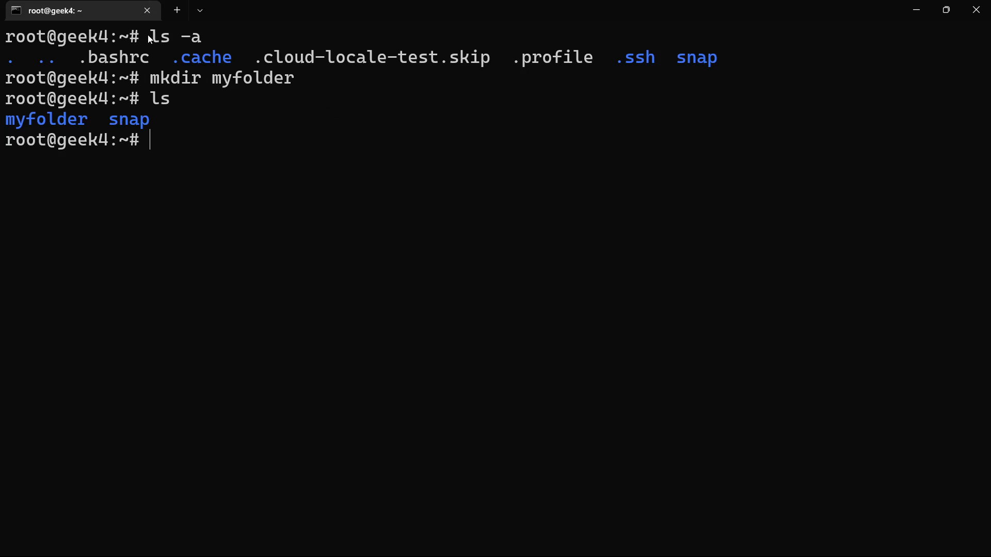
pyautogui.moveTo(149, 36); pyautogui.dragTo(360, 67)
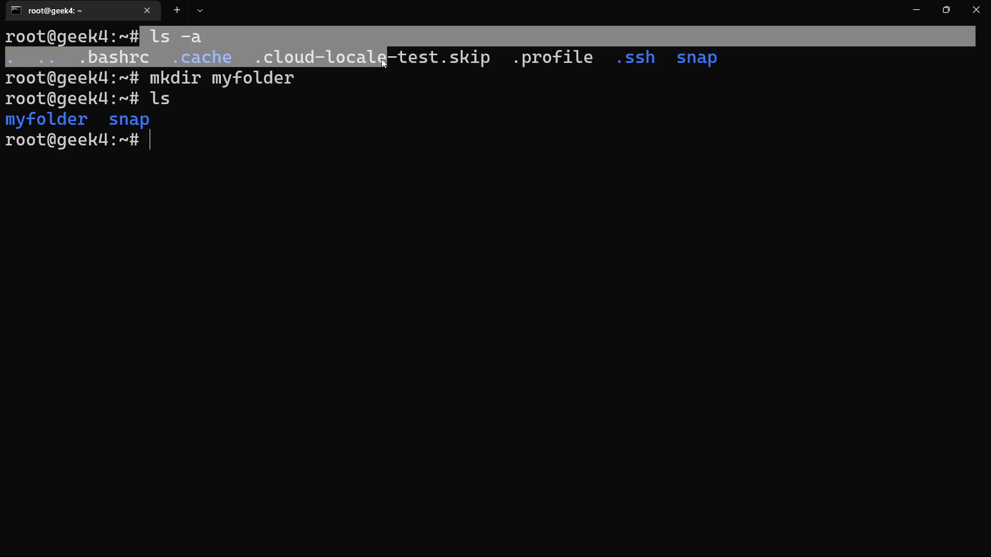
pyautogui.doubleClick(165, 99)
pyautogui.moveTo(171, 121); pyautogui.dragTo(42, 116)
pyautogui.click(62, 142)
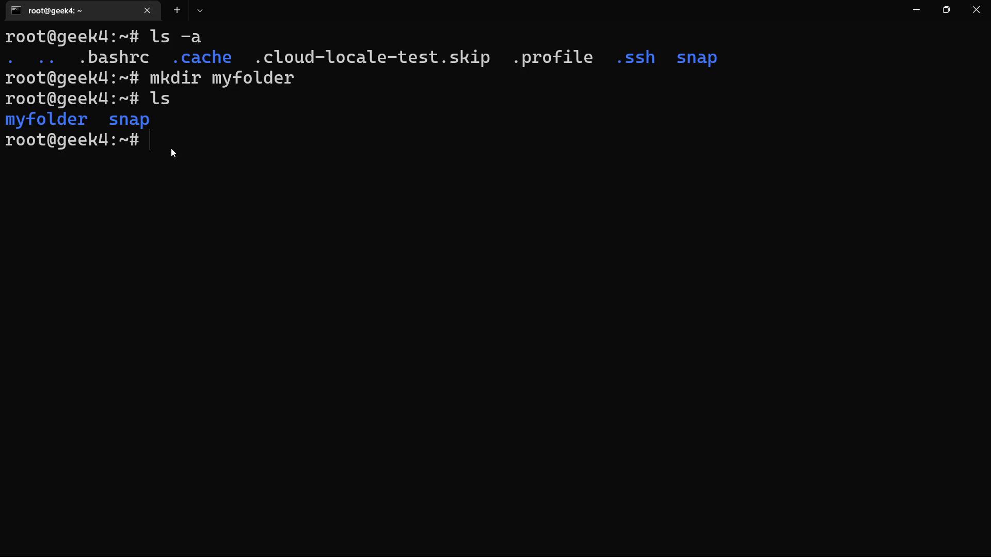
# Step: Try to display the contents of myfile with cat
pyautogui.write('cat myfile')
pyautogui.press('Return')
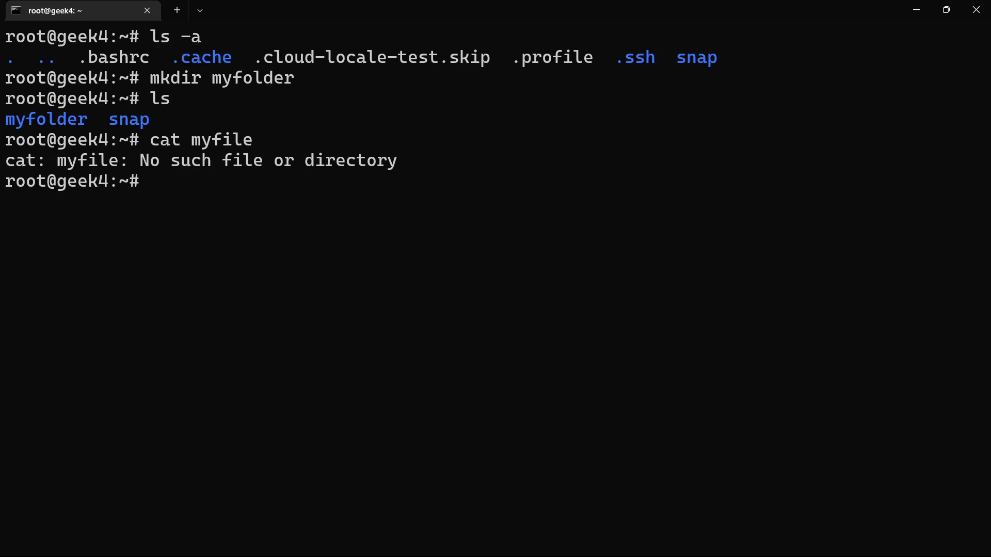
# Step: Create myfile.txt in nano with the text "Hello this is new file", then save it and exit the editor
pyautogui.write('nano myfile.txt')
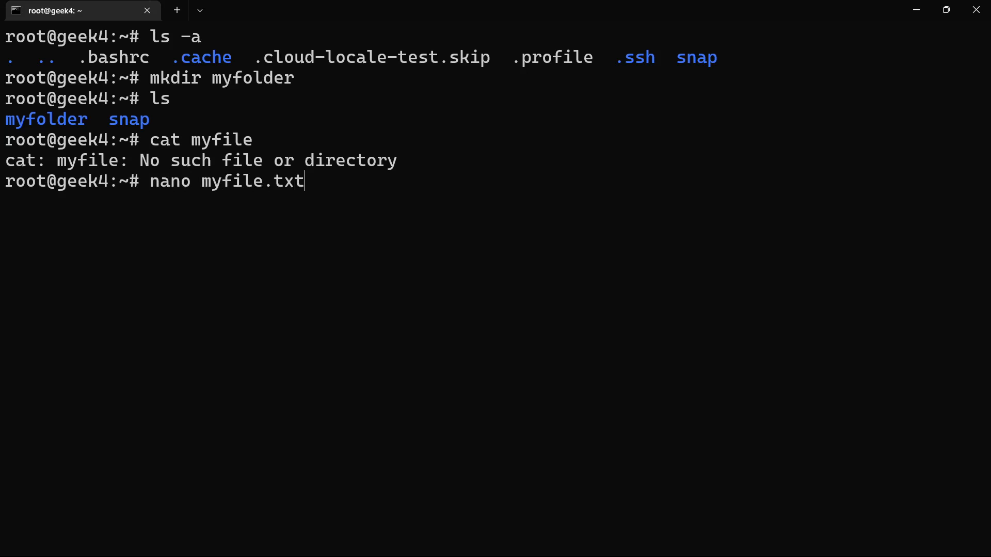
pyautogui.press('Return')
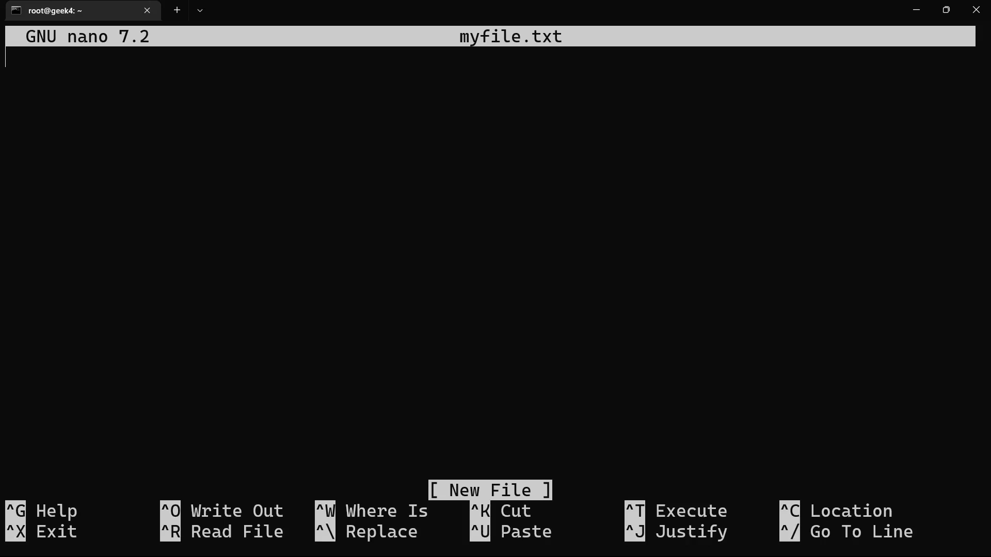
pyautogui.write('Hello this is ')
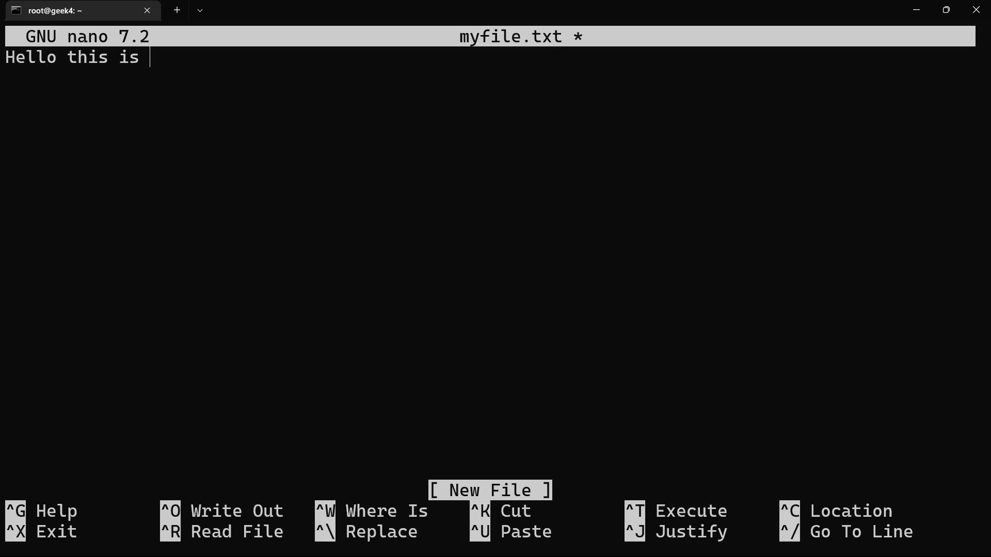
pyautogui.write('new file')
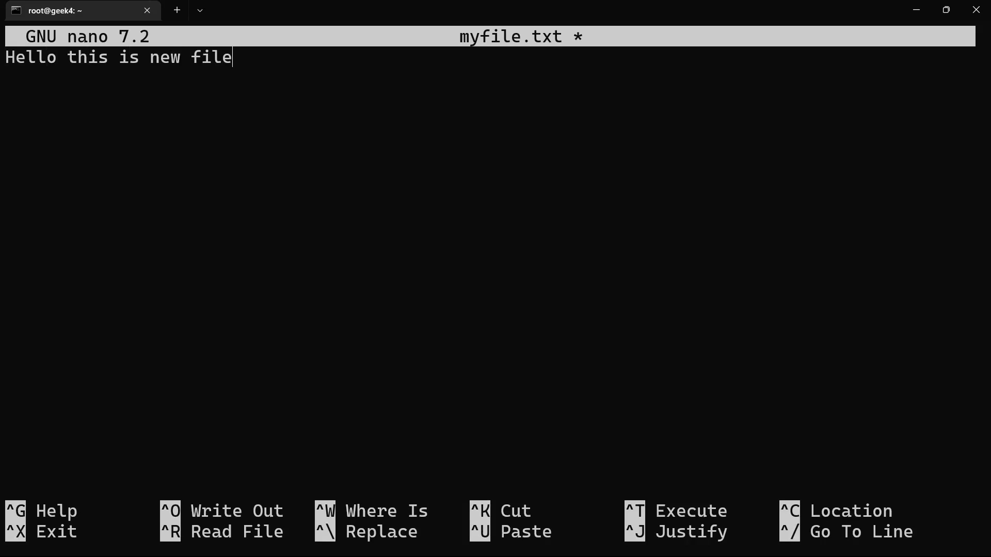
pyautogui.hotkey('ctrl', 'x')
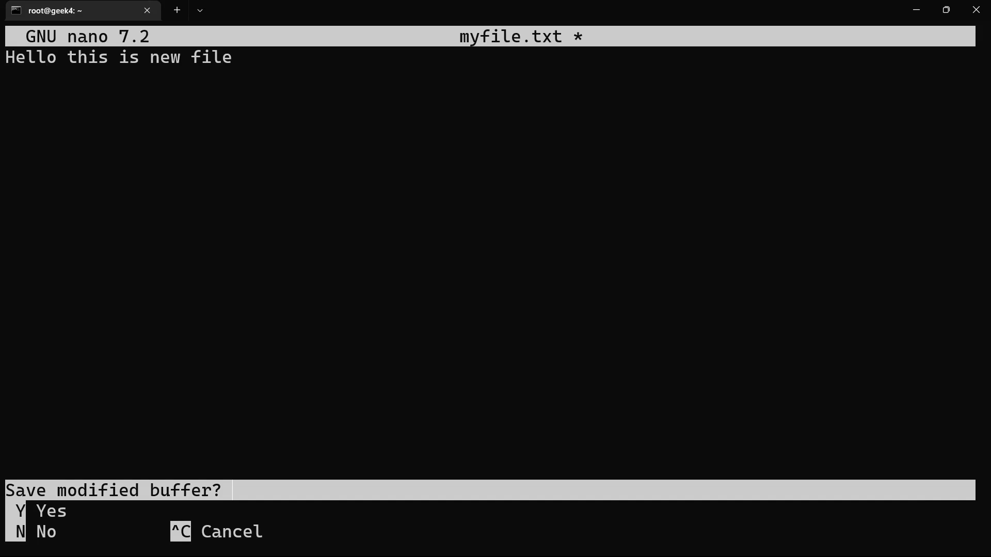
pyautogui.press('y')
pyautogui.press('Return')
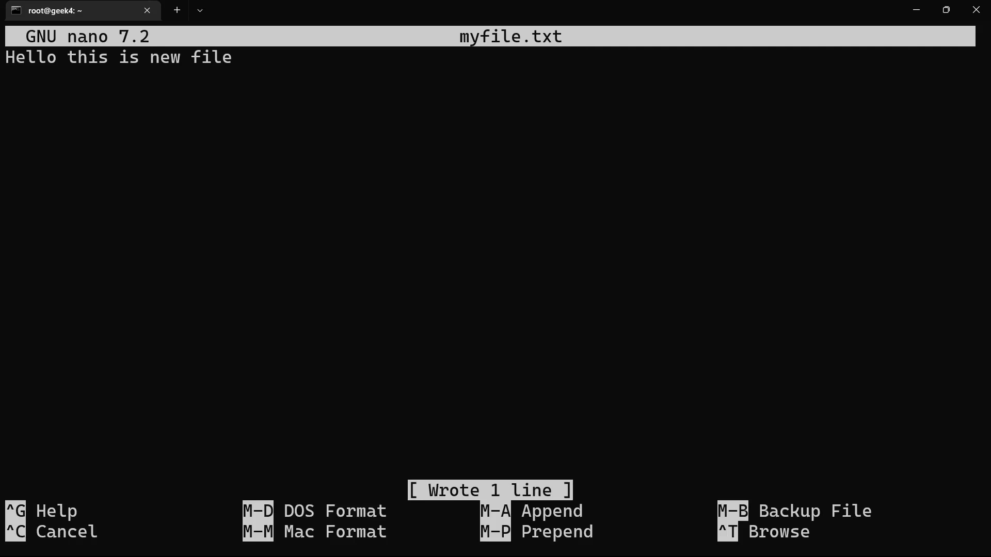
# Step: Display the contents of myfile.txt with cat
pyautogui.write('cat ')
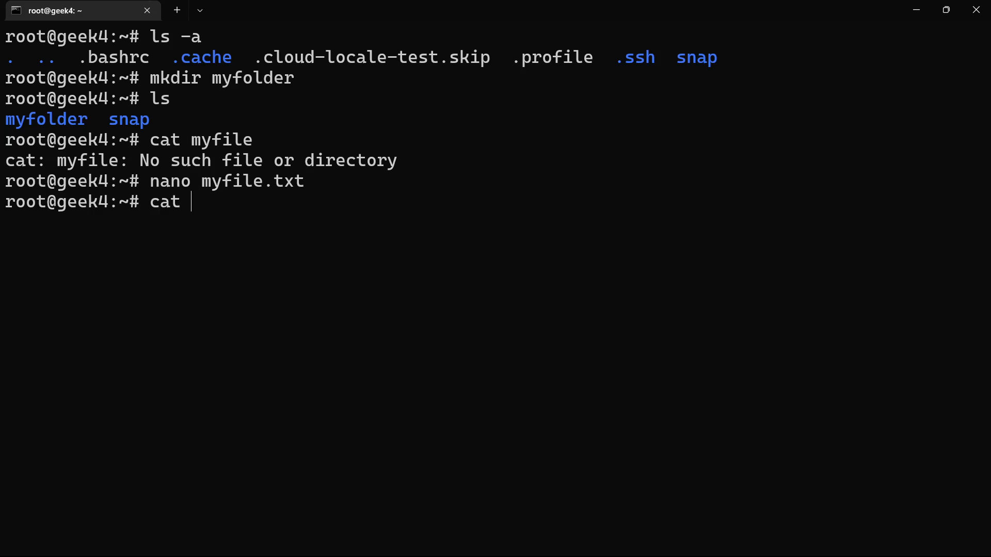
pyautogui.write('myf')
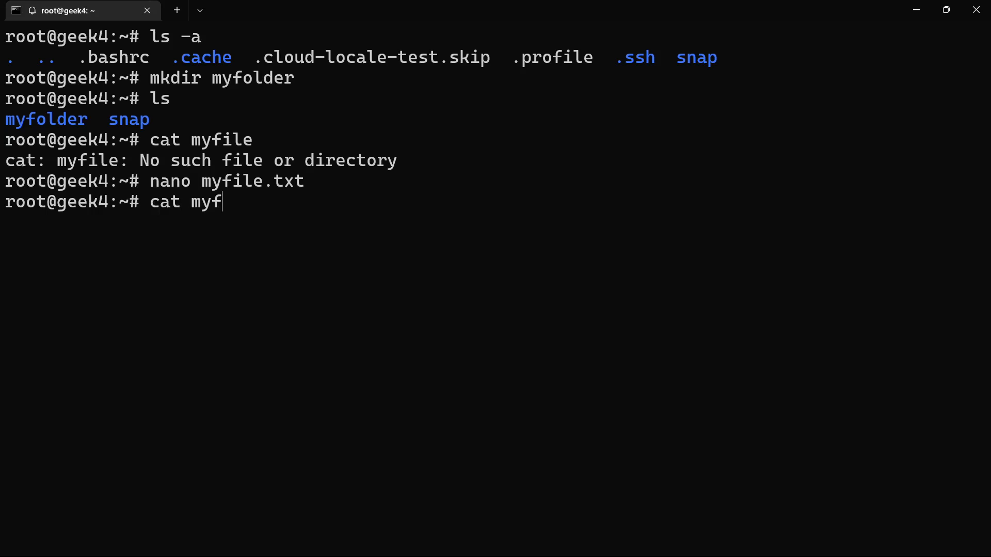
pyautogui.write('ile.txt')
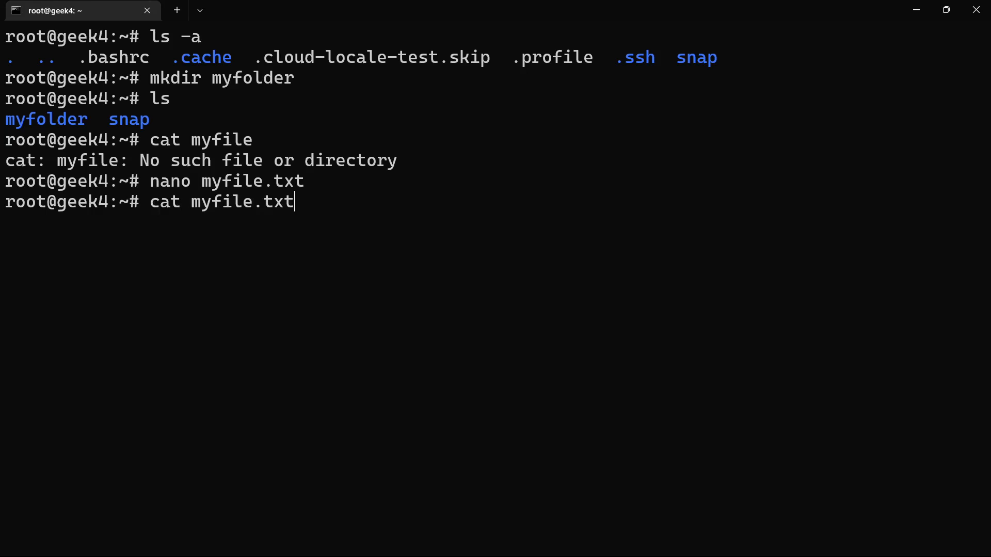
pyautogui.press('Return')
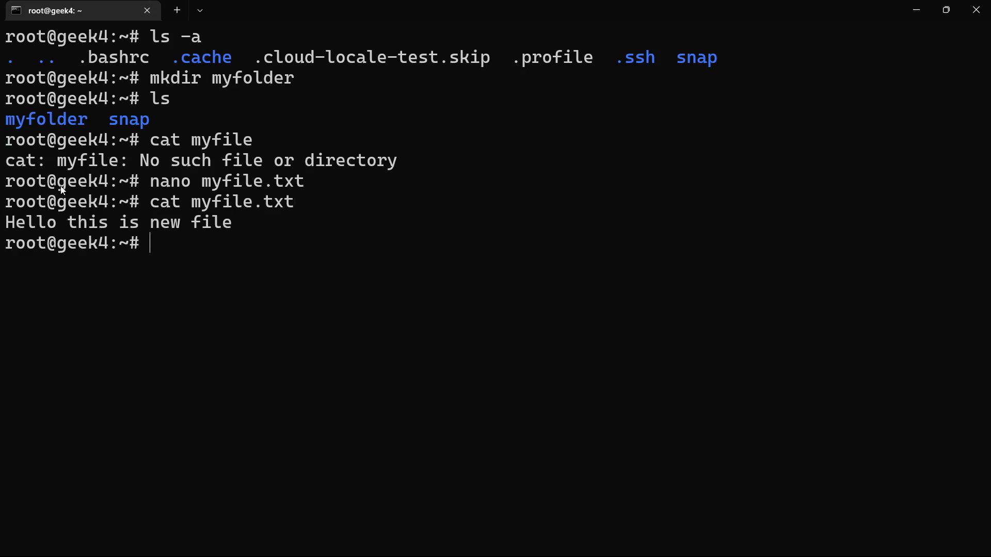
pyautogui.moveTo(89, 222); pyautogui.dragTo(226, 235)
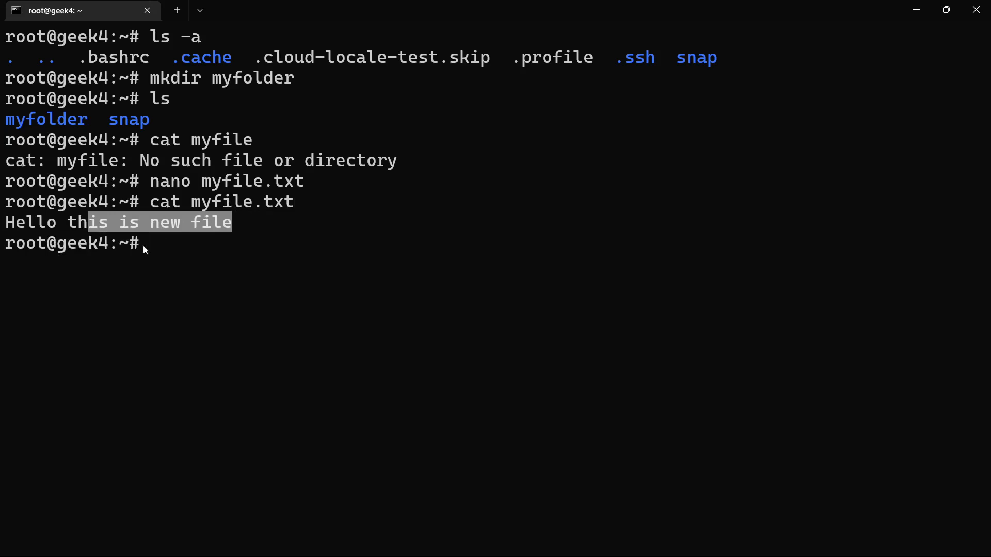
pyautogui.moveTo(55, 246); pyautogui.dragTo(58, 248)
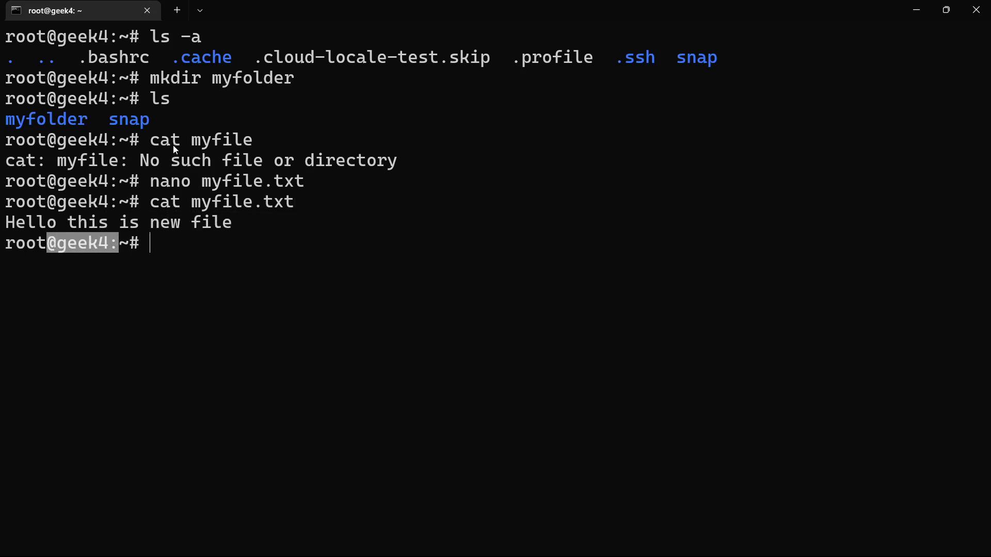
pyautogui.click(92, 118)
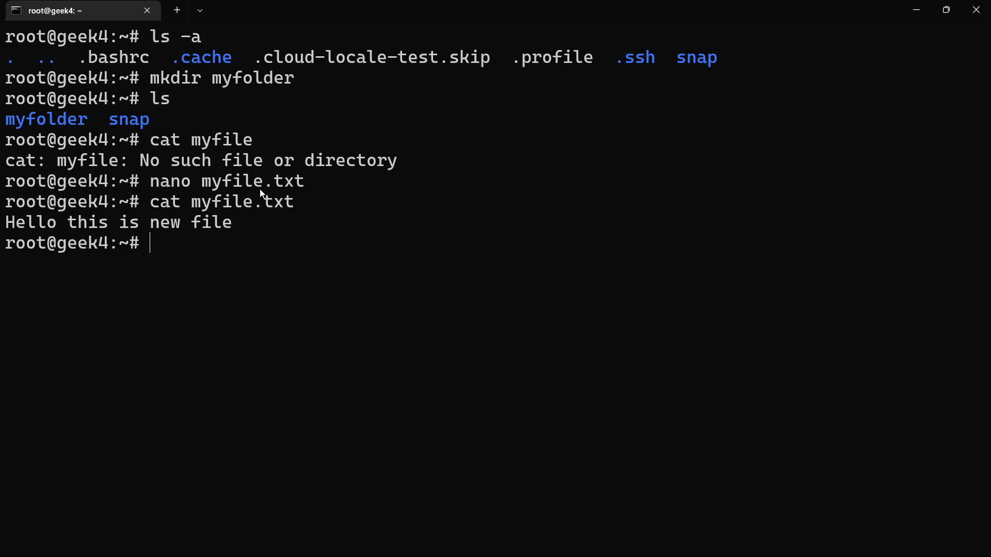
# Step: Clear the terminal and list the home directory with ls to check for myfile.txt and myfolder
pyautogui.write('clear')
pyautogui.press('Return')
pyautogui.write('ls')
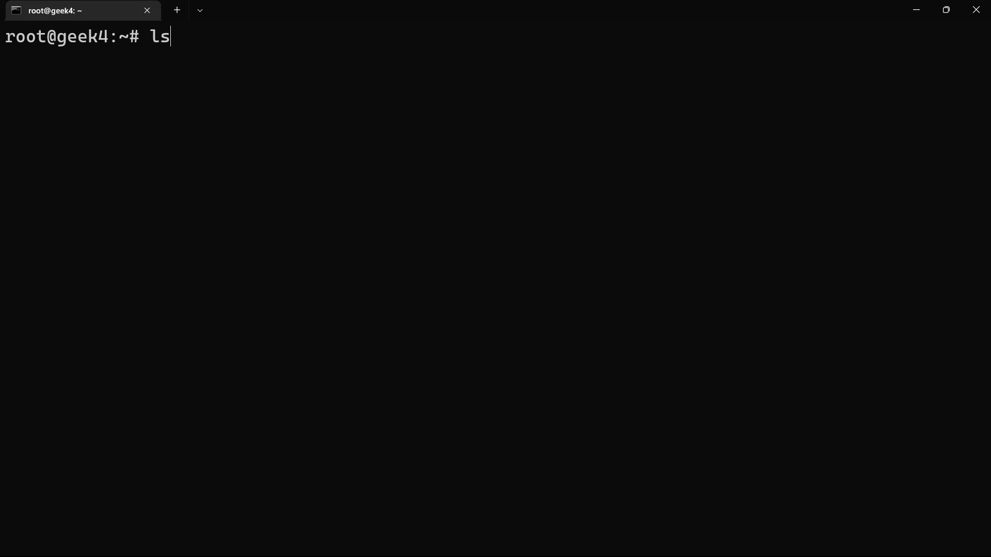
pyautogui.press('Return')
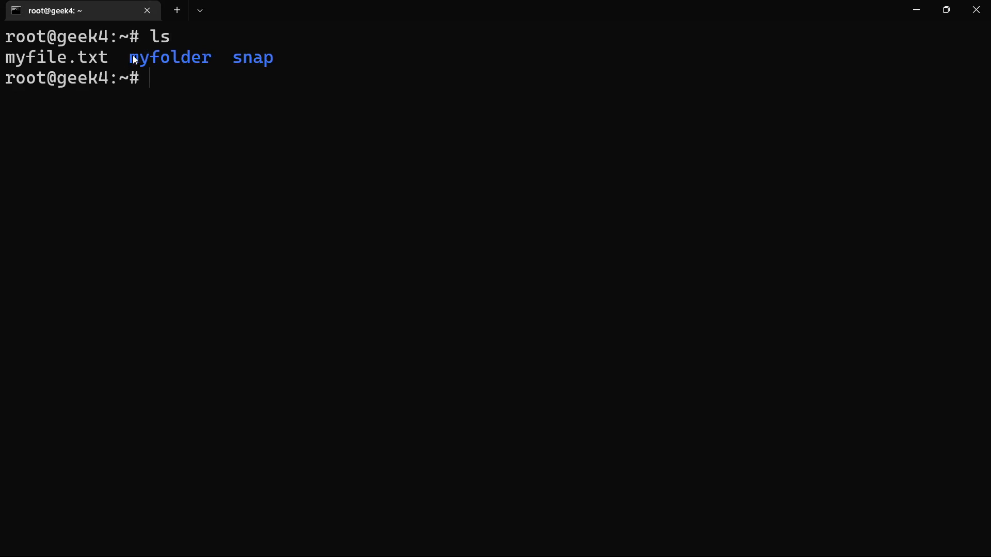
pyautogui.moveTo(133, 58); pyautogui.dragTo(184, 71)
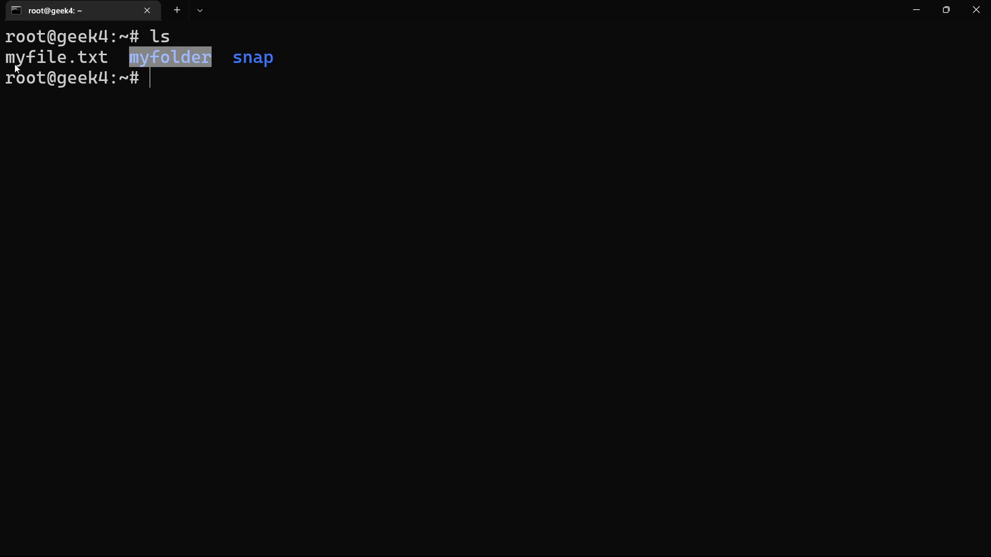
pyautogui.moveTo(9, 63); pyautogui.dragTo(26, 65)
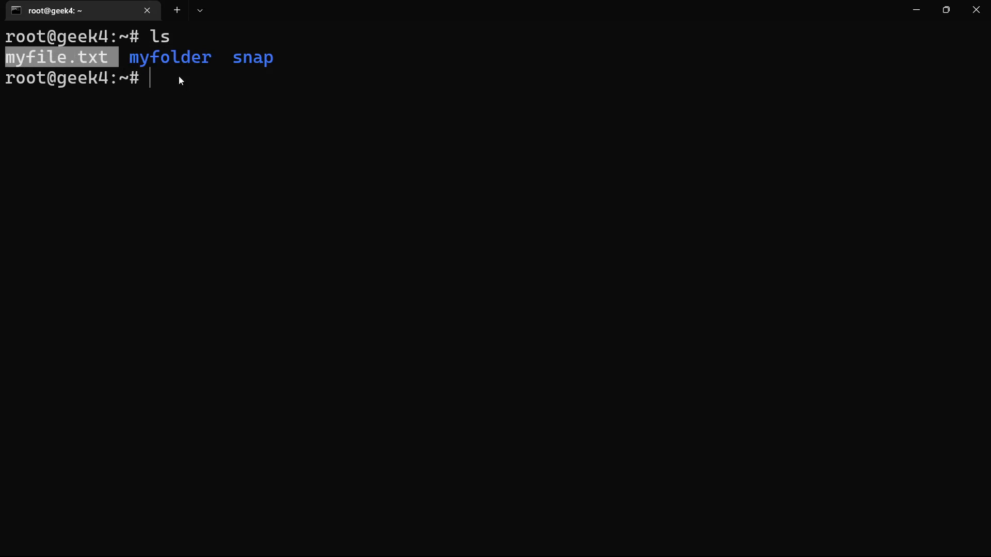
pyautogui.moveTo(208, 64); pyautogui.dragTo(80, 58)
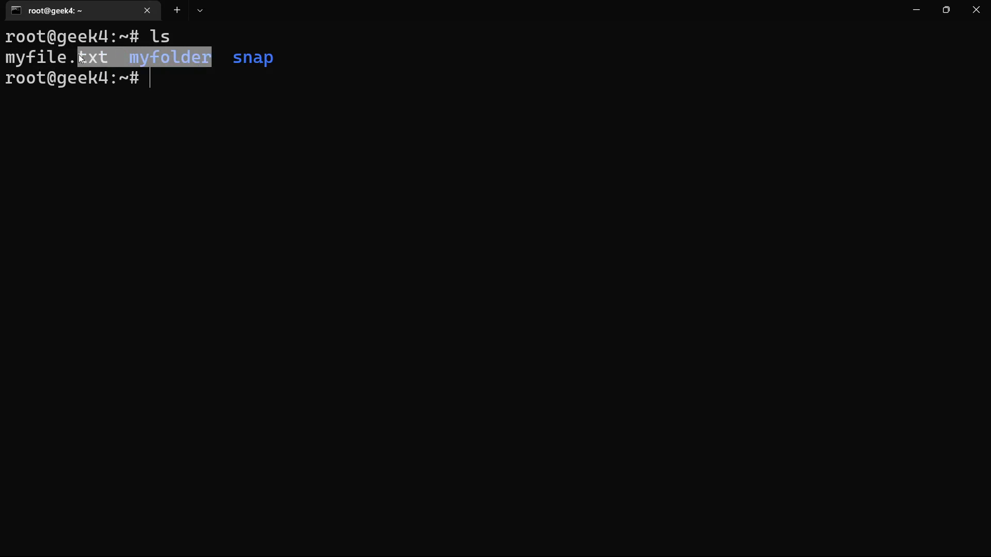
pyautogui.click(216, 112)
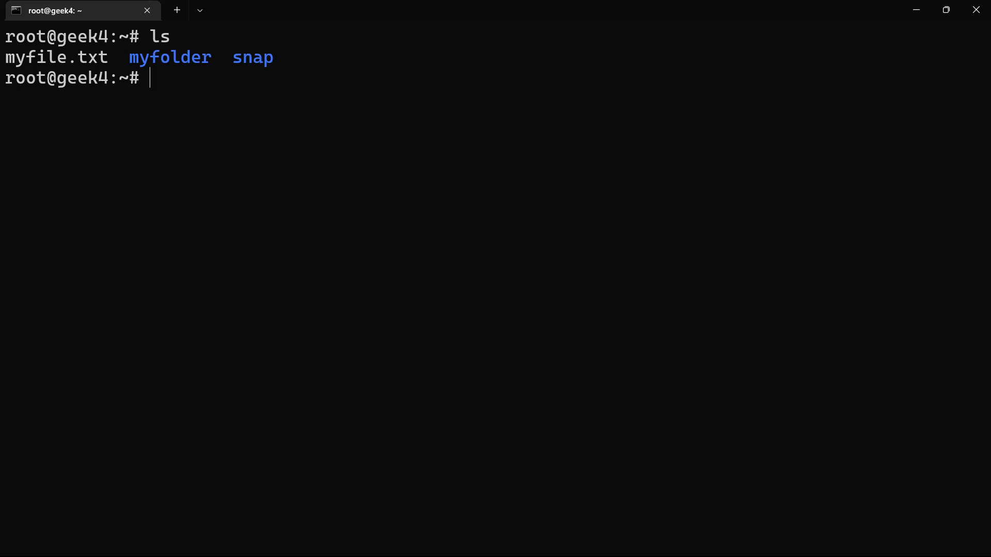
# Step: Exit the SSH session on geek4 and clear the local terminal
pyautogui.write('exit')
pyautogui.moveTo(69, 85); pyautogui.dragTo(94, 95)
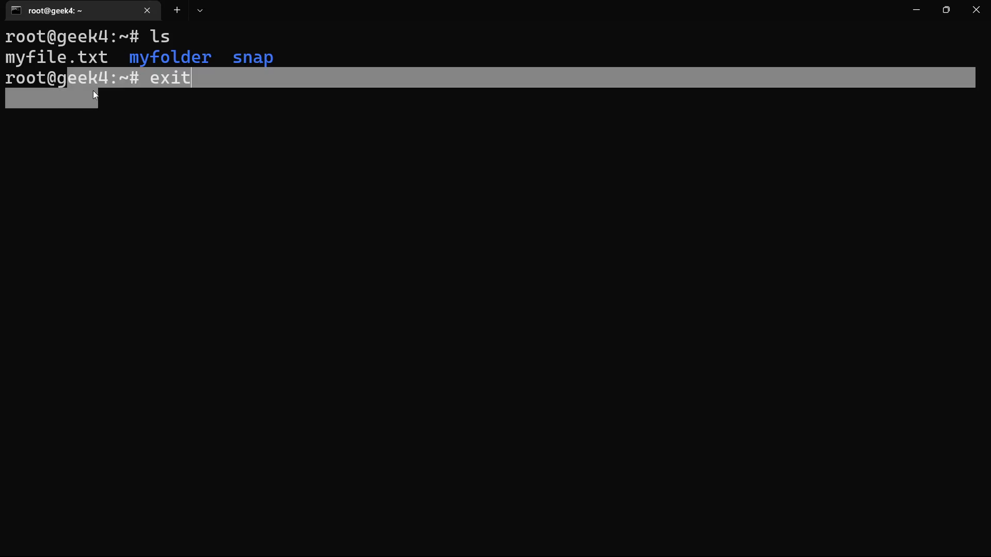
pyautogui.click(199, 136)
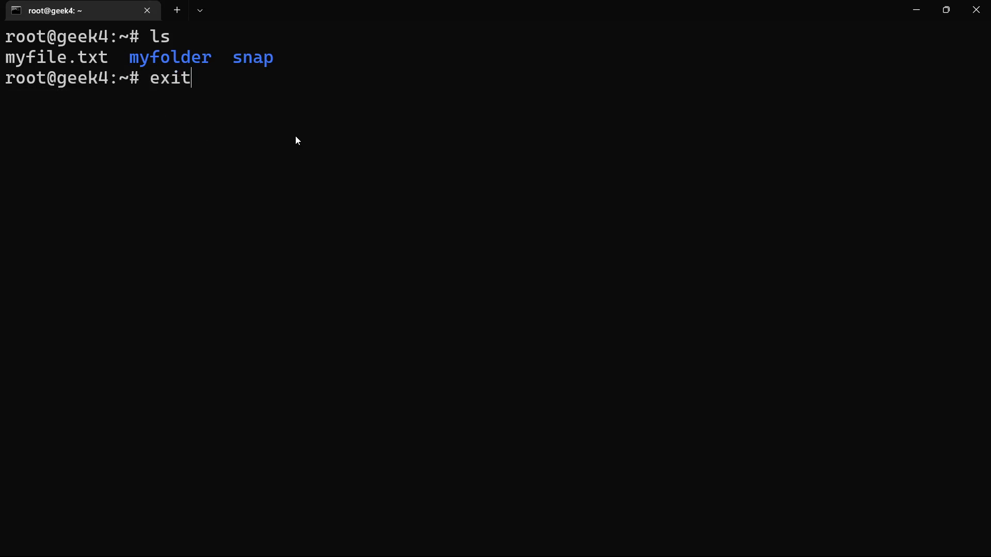
pyautogui.press('Return')
pyautogui.write('cle')
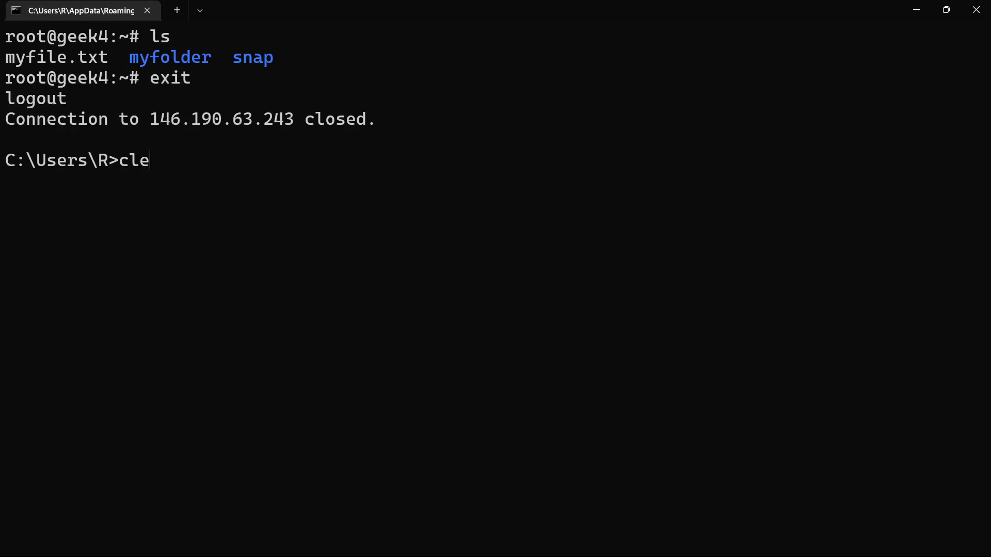
pyautogui.write('ar')
pyautogui.press('Return')
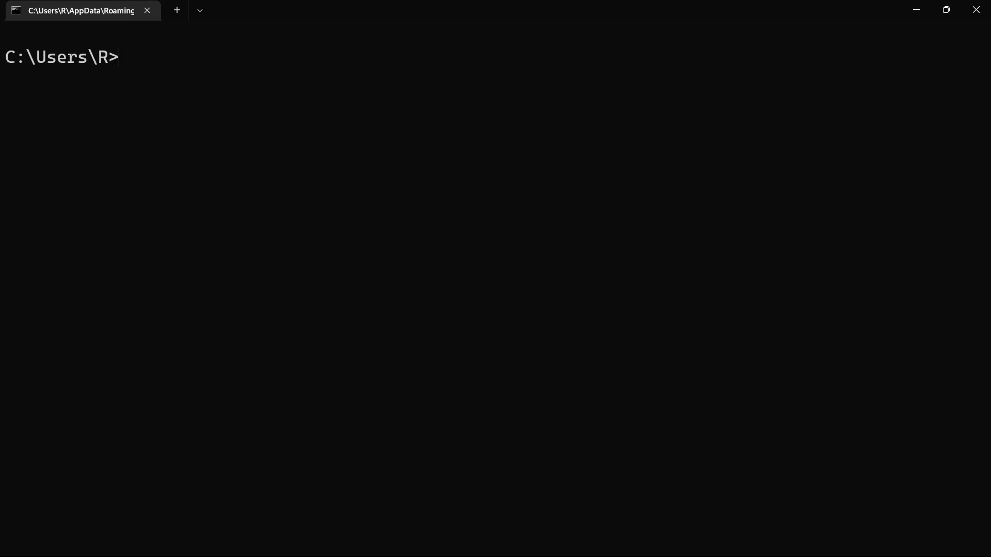
# Step: Switch to DigitalOcean in Chrome, refresh the project page, and open the Images page
pyautogui.click(916, 11)
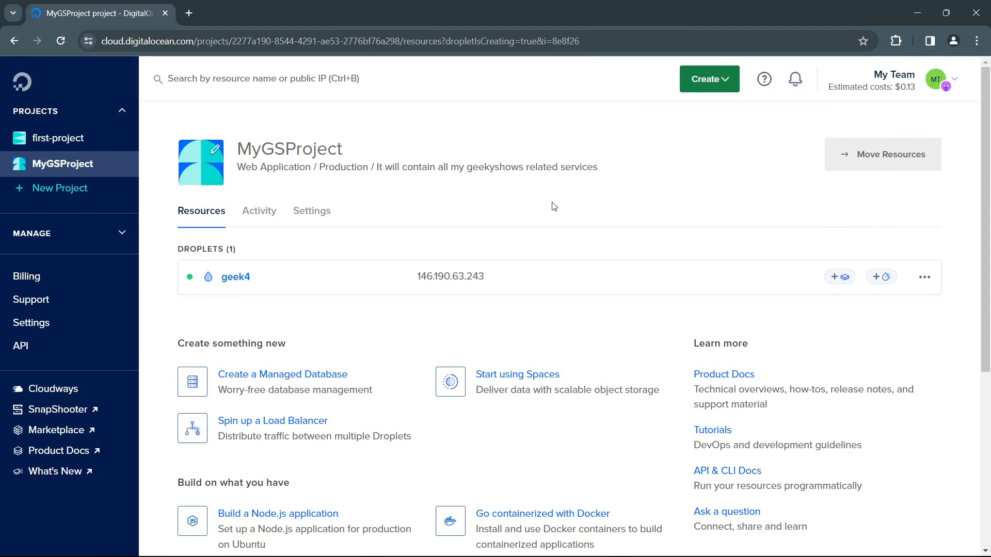
pyautogui.press('F5')
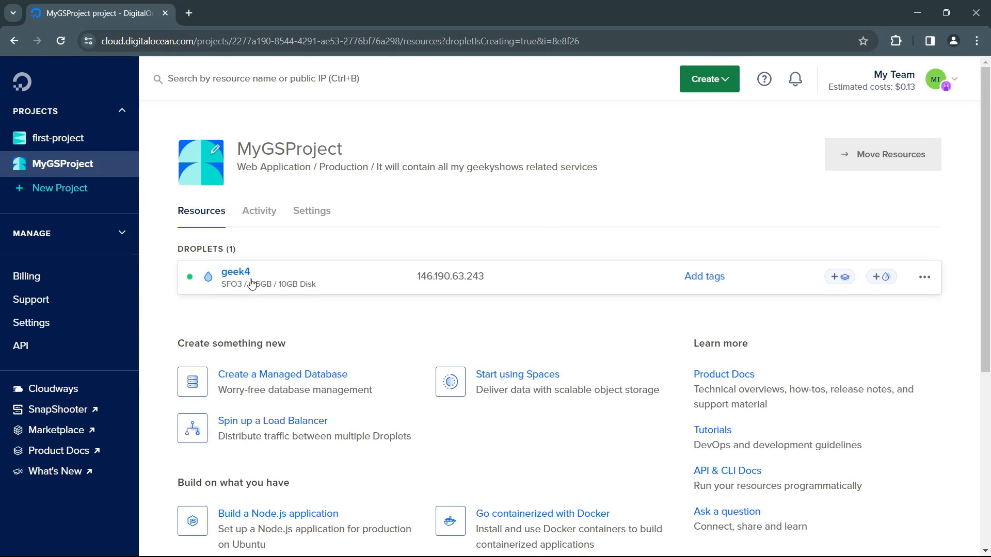
pyautogui.click(51, 233)
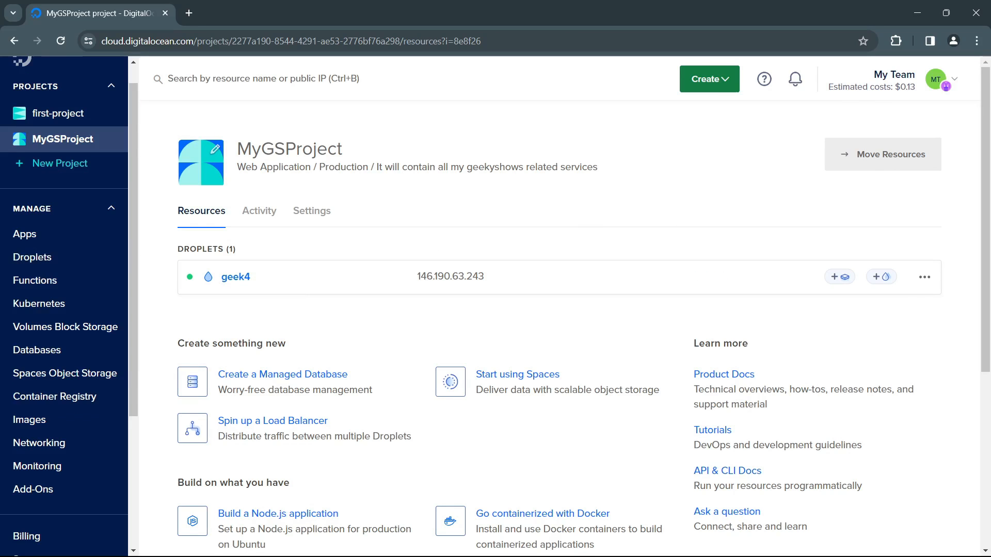
pyautogui.click(44, 422)
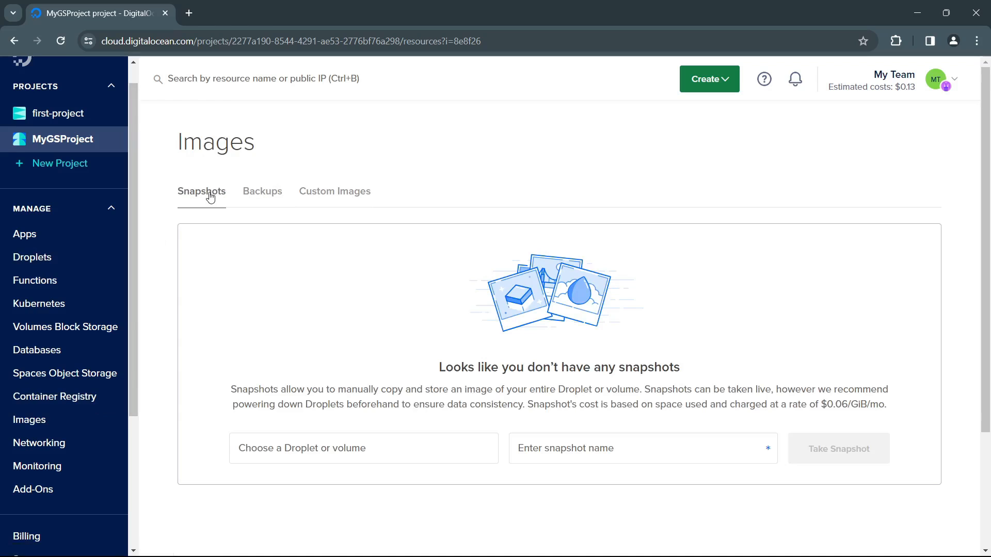
# Step: Choose the geek4 Droplet for a new snapshot and name the snapshot geek4-snap-1
pyautogui.scroll(-3, 400, 369)
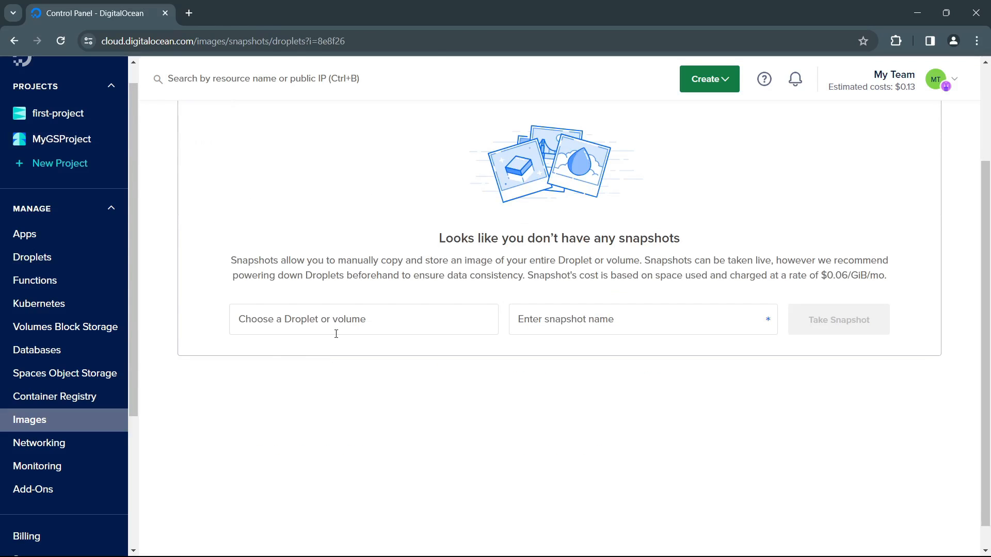
pyautogui.click(346, 326)
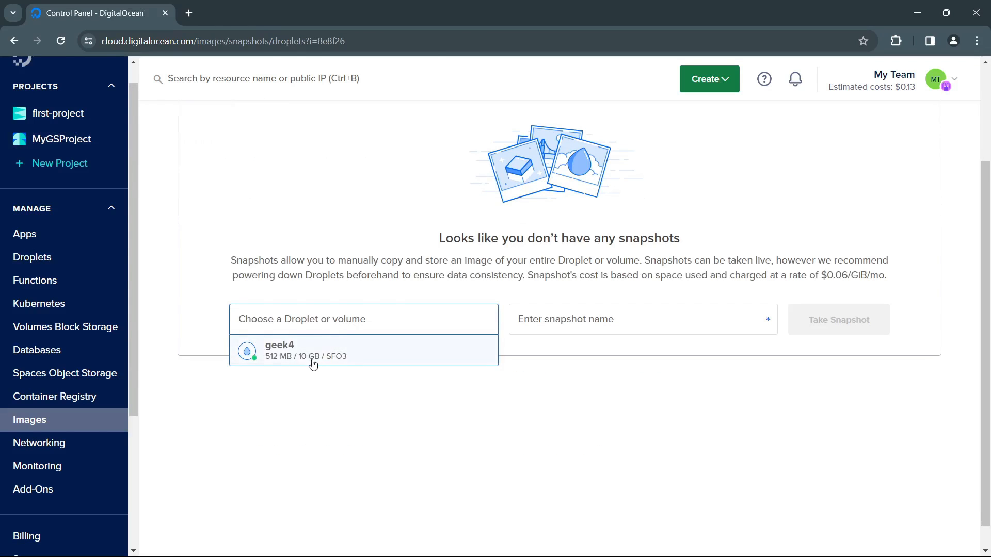
pyautogui.click(365, 358)
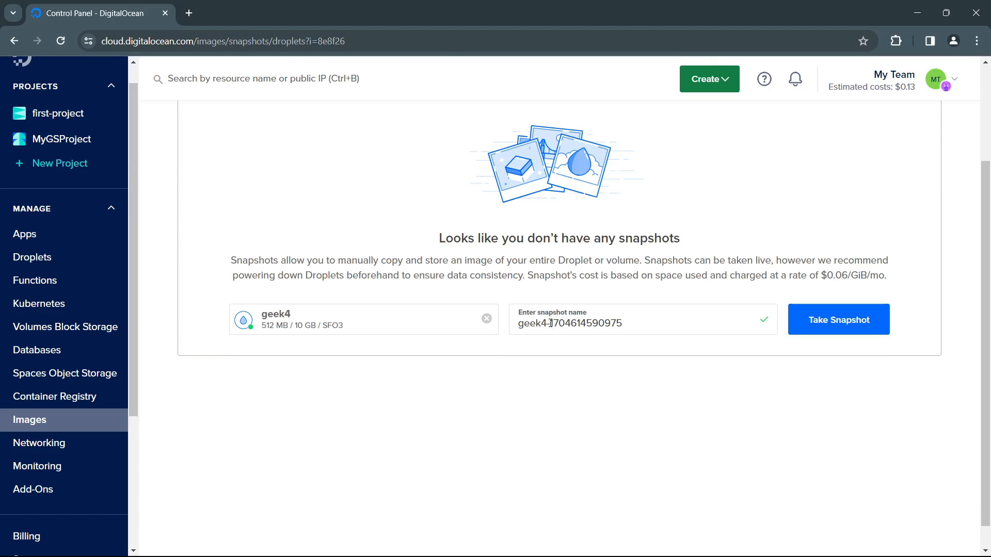
pyautogui.moveTo(550, 323); pyautogui.dragTo(641, 321)
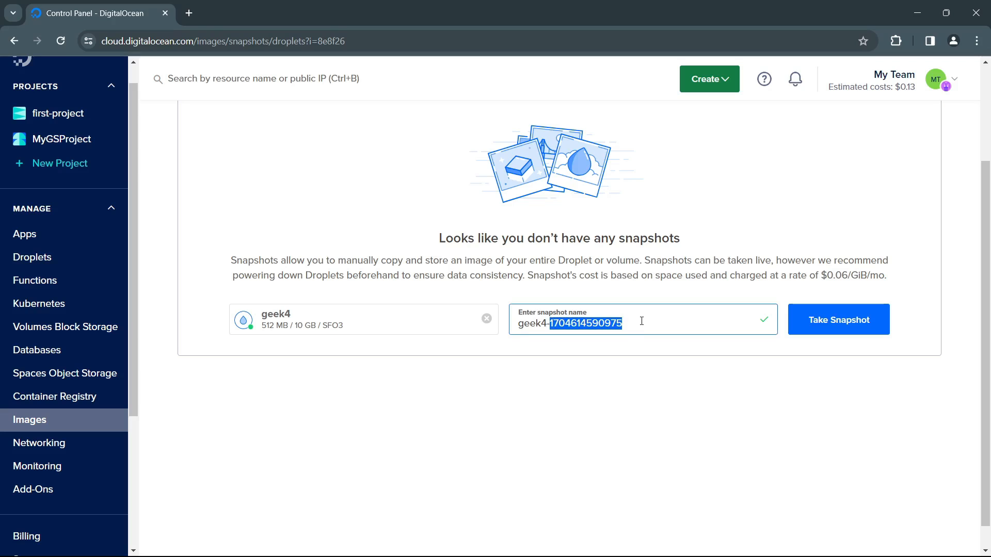
pyautogui.write('snap-1')
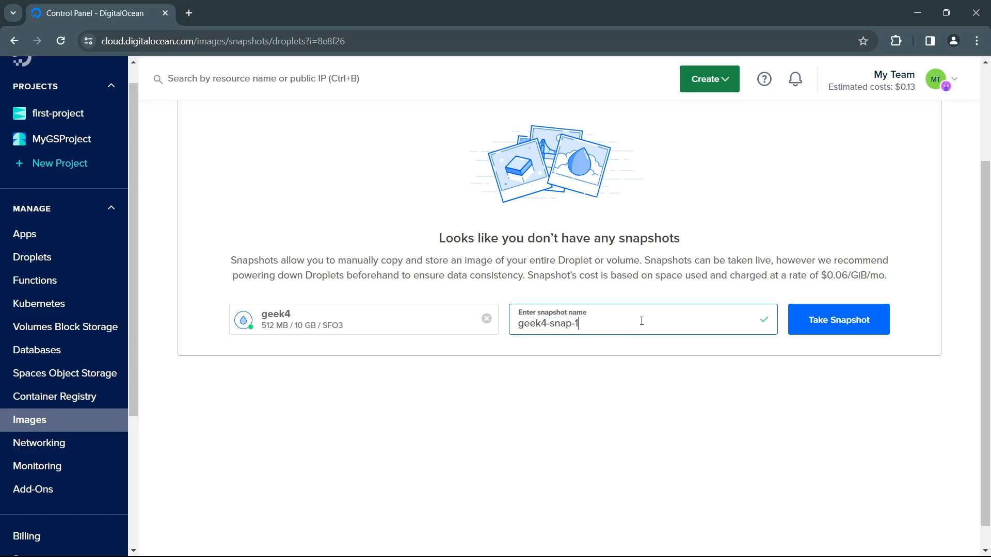
pyautogui.click(623, 382)
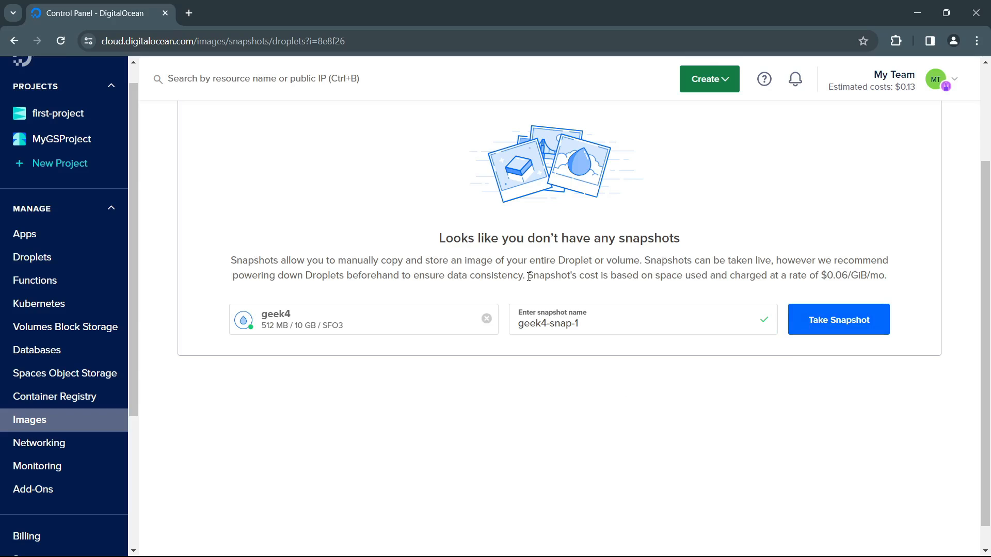
# Step: Read the snapshot recommendation and pricing note, and take the snapshot of geek4
pyautogui.moveTo(529, 277); pyautogui.dragTo(829, 276)
pyautogui.click(834, 275)
pyautogui.moveTo(823, 275); pyautogui.dragTo(885, 275)
pyautogui.click(899, 273)
pyautogui.scroll(3, 777, 270)
pyautogui.scroll(-1, 826, 382)
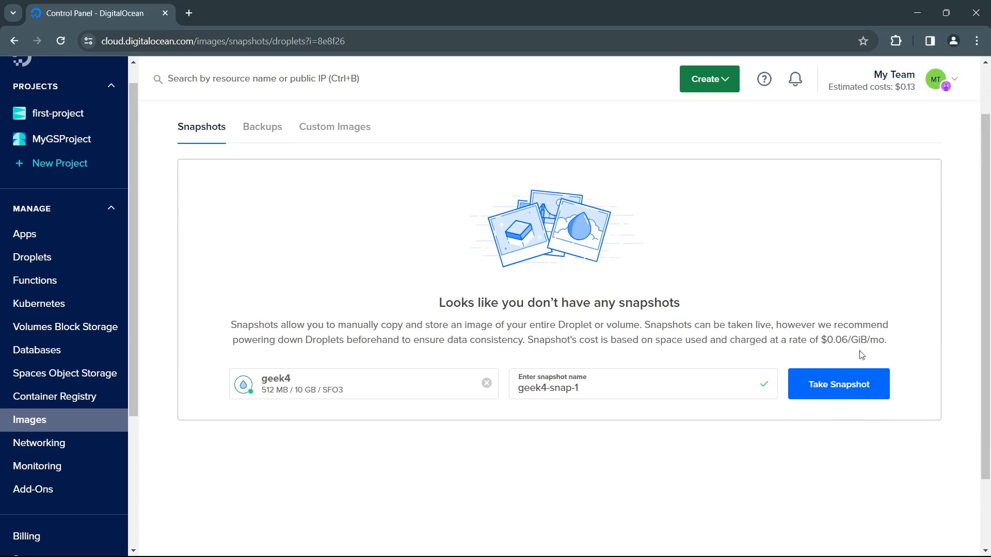
pyautogui.moveTo(809, 340); pyautogui.dragTo(826, 332)
pyautogui.click(784, 328)
pyautogui.click(844, 386)
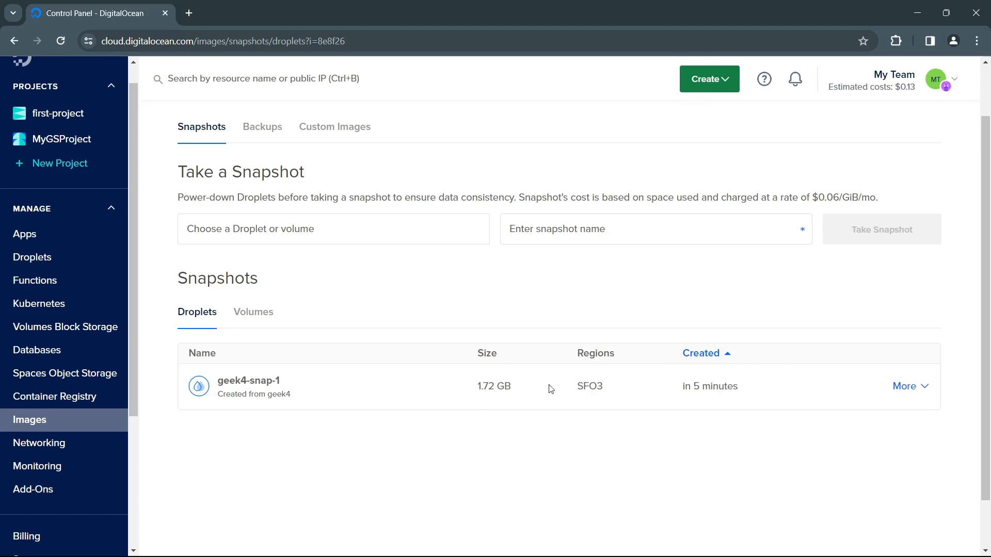
# Step: Examine the available actions for the geek4-snap-1 snapshot without choosing any
pyautogui.click(919, 396)
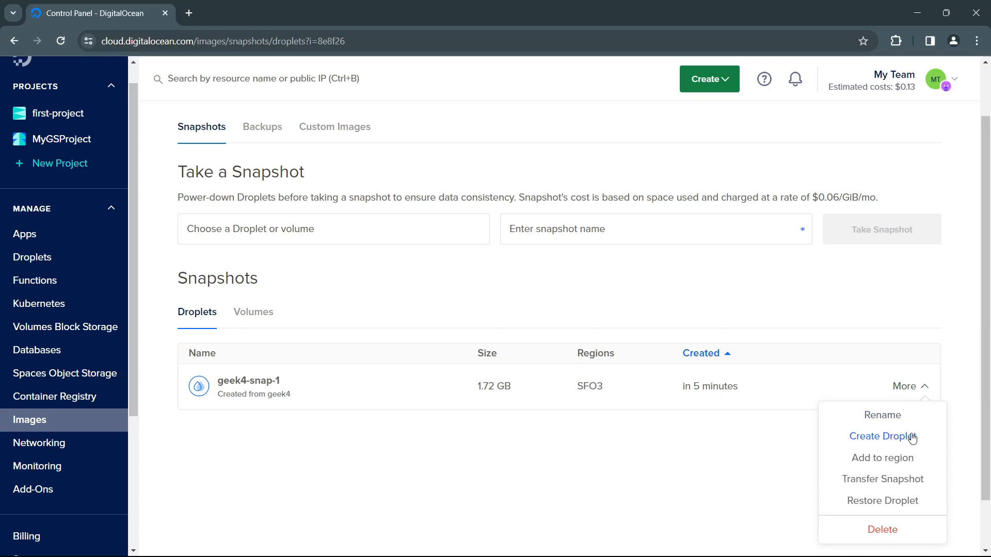
pyautogui.scroll(-1, 908, 435)
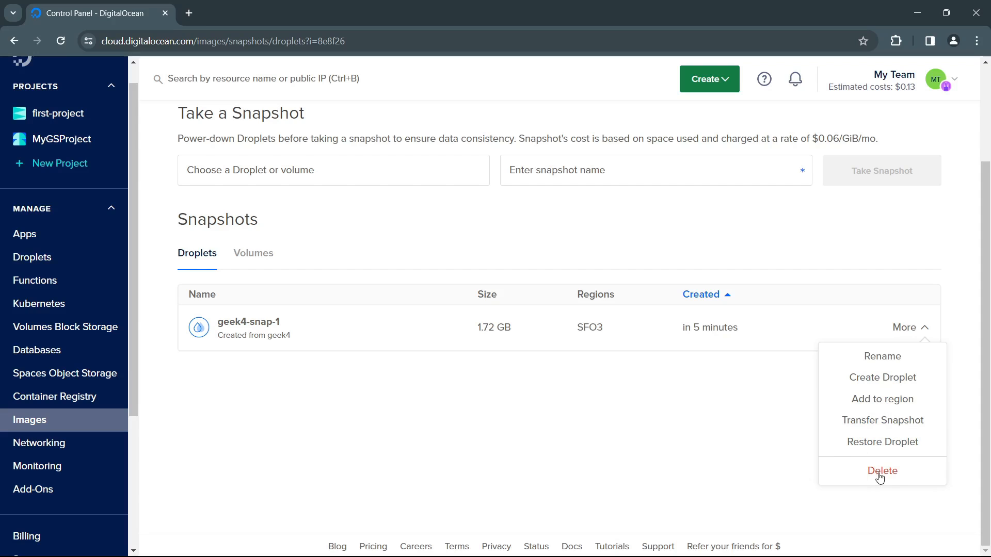
pyautogui.click(640, 381)
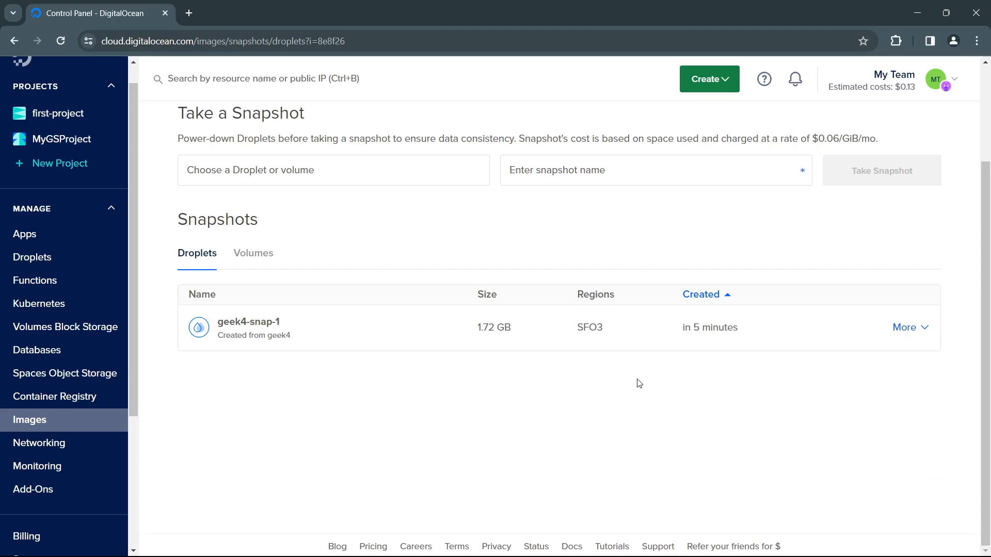
# Step: Look at the volume snapshots and return to the Droplet snapshots list
pyautogui.click(258, 260)
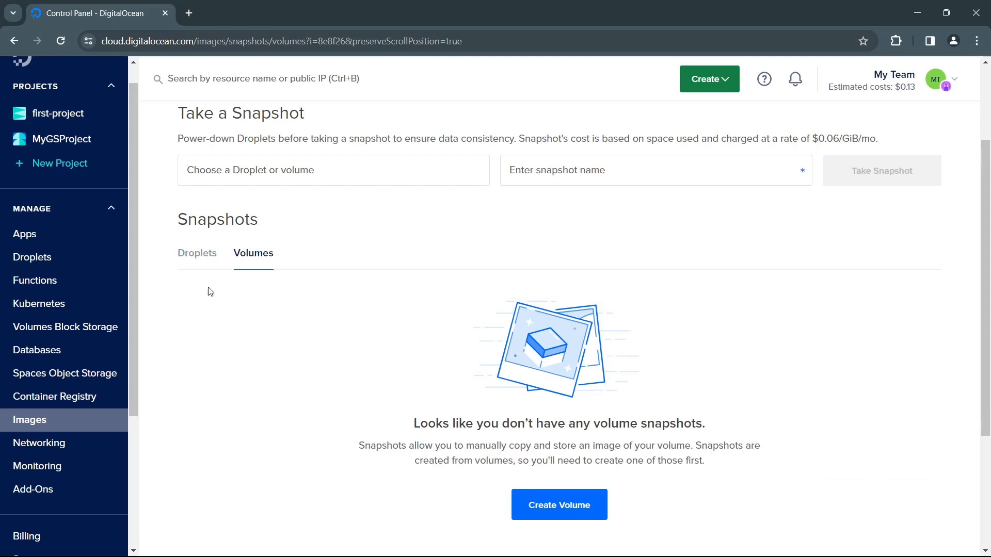
pyautogui.click(204, 265)
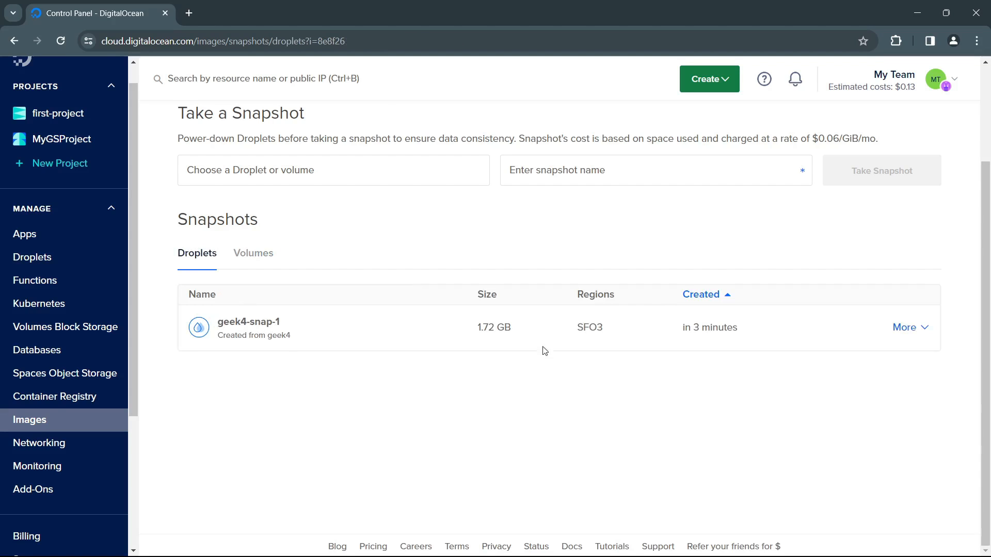
pyautogui.scroll(2, 570, 364)
pyautogui.scroll(1, 570, 365)
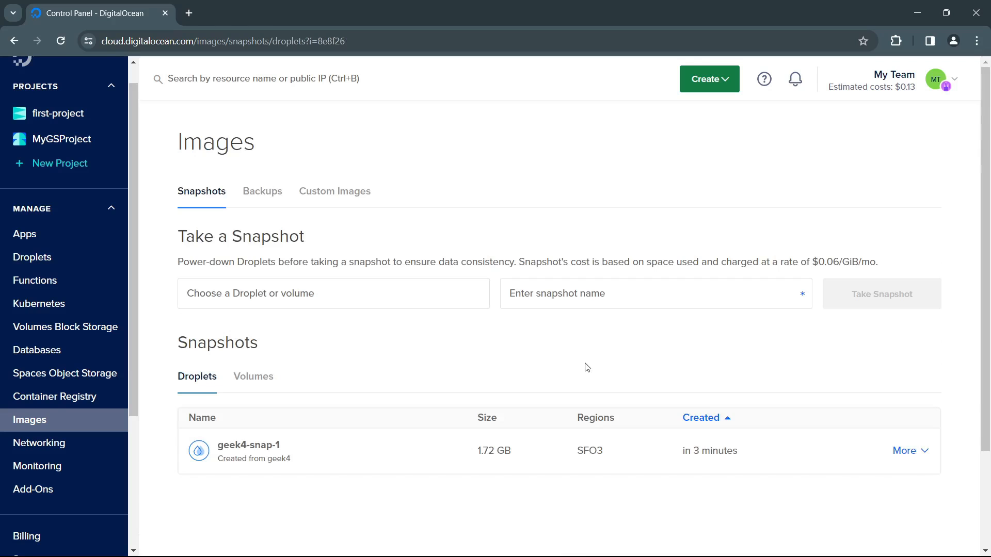
# Step: Open the Backups section of Images and choose geek4 as the Droplet to back up
pyautogui.click(272, 191)
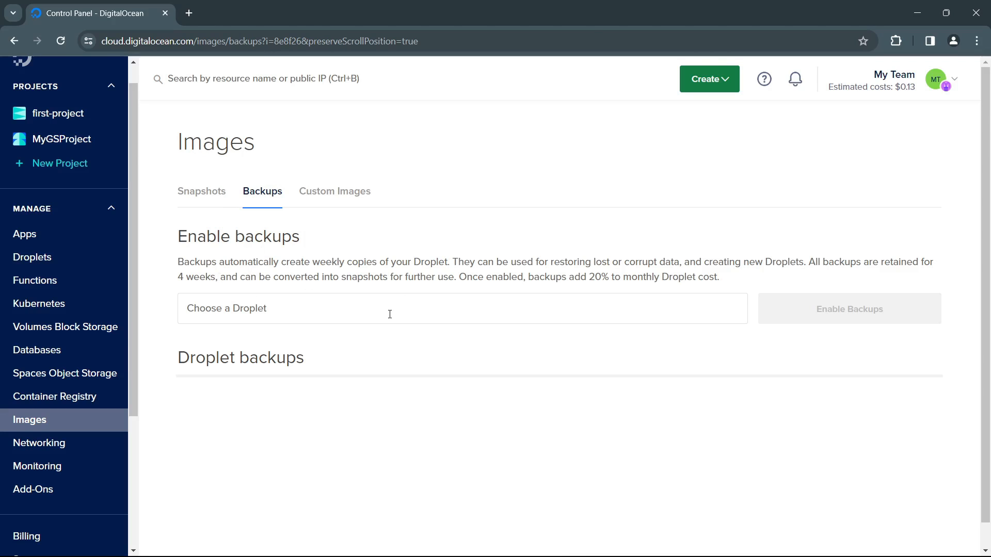
pyautogui.click(447, 299)
pyautogui.moveTo(477, 278); pyautogui.dragTo(669, 289)
pyautogui.click(475, 310)
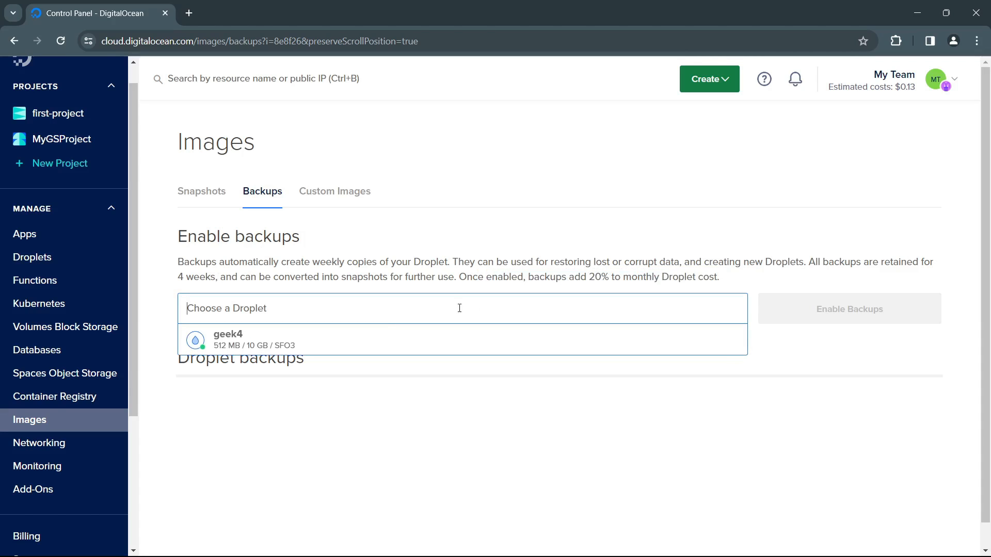
pyautogui.click(194, 335)
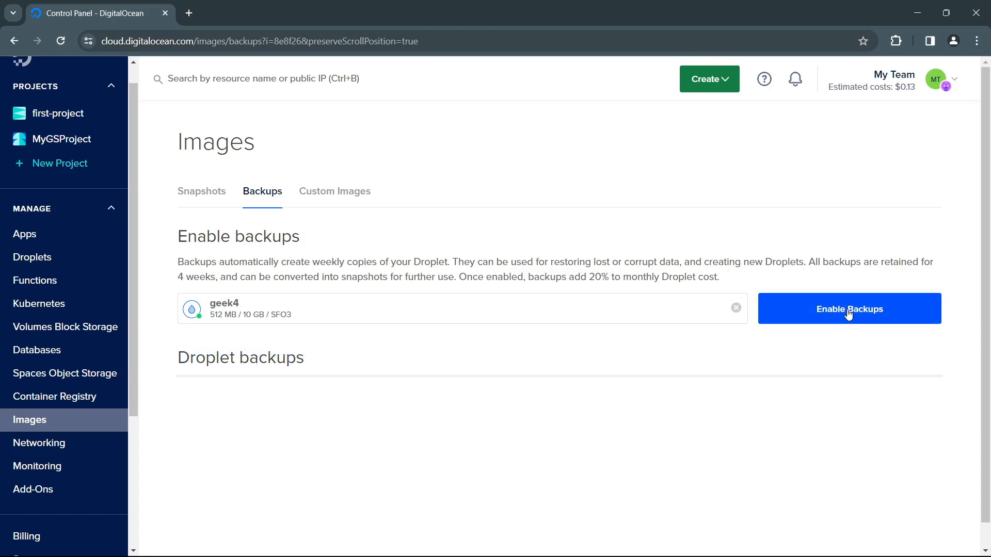
# Step: Review the description of automatic Droplet backups, including their schedule, retention and cost
pyautogui.scroll(-1, 450, 406)
pyautogui.scroll(1, 449, 408)
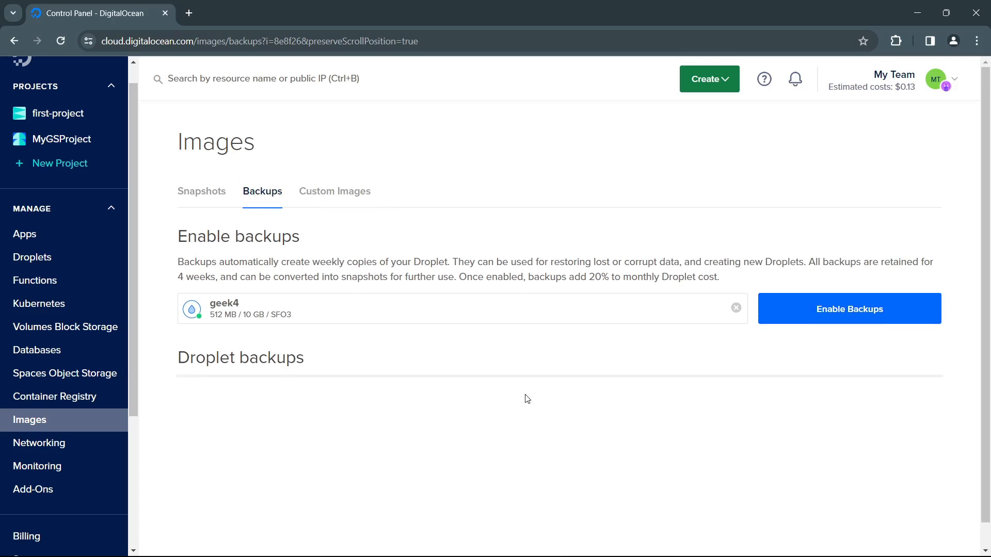
pyautogui.moveTo(219, 262); pyautogui.dragTo(580, 279)
pyautogui.click(564, 268)
pyautogui.click(629, 271)
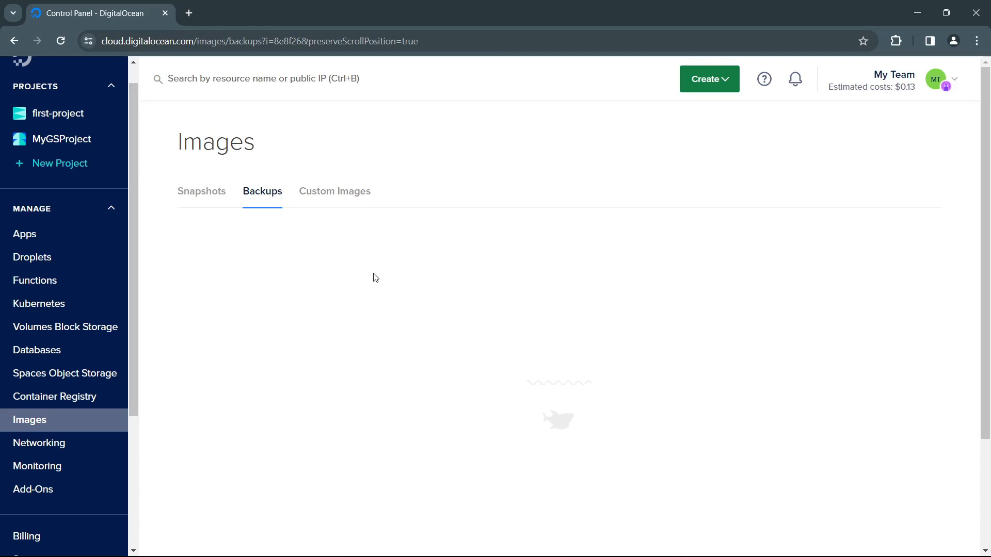
# Step: Look over the Custom Images upload and import options, and return to the Snapshots section
pyautogui.click(334, 191)
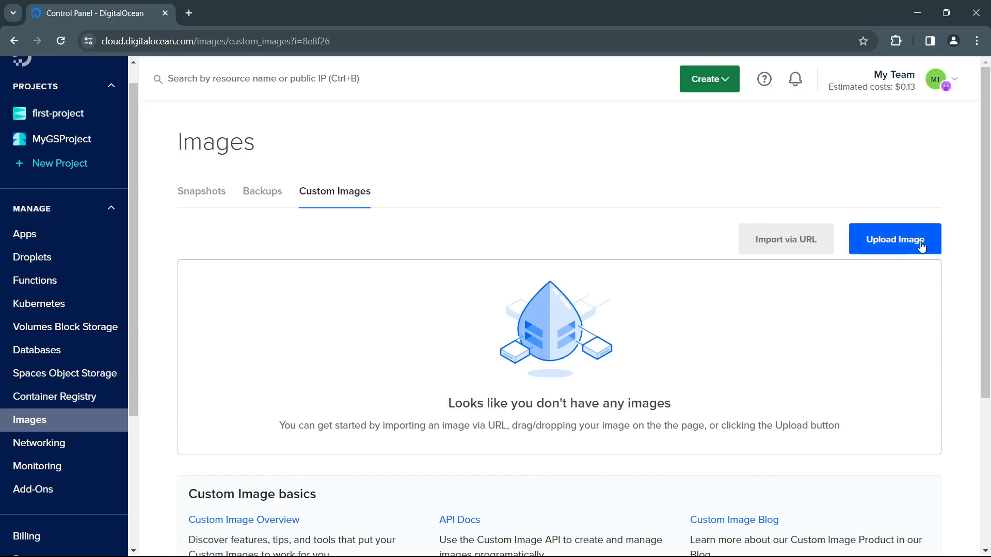
pyautogui.scroll(-4, 398, 367)
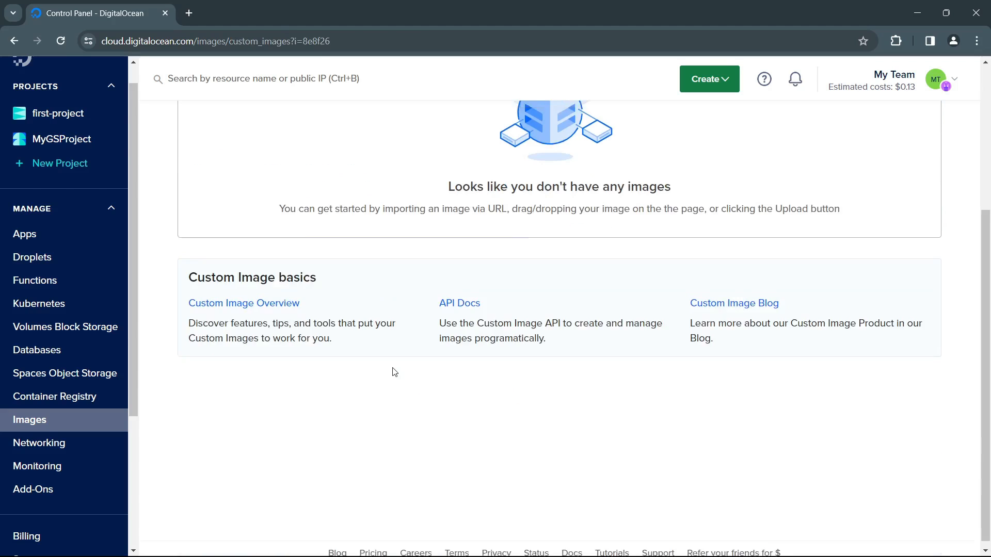
pyautogui.scroll(4, 395, 372)
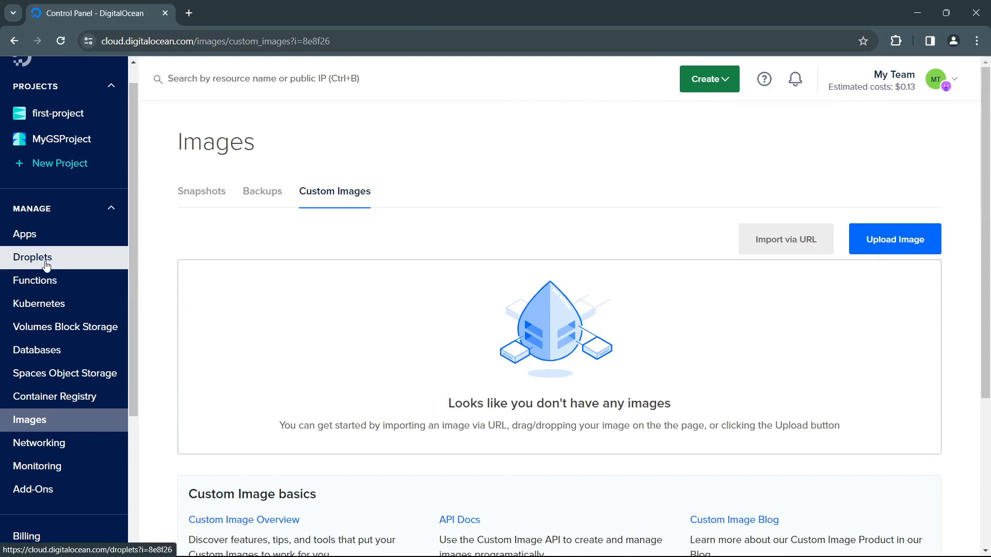
pyautogui.click(206, 192)
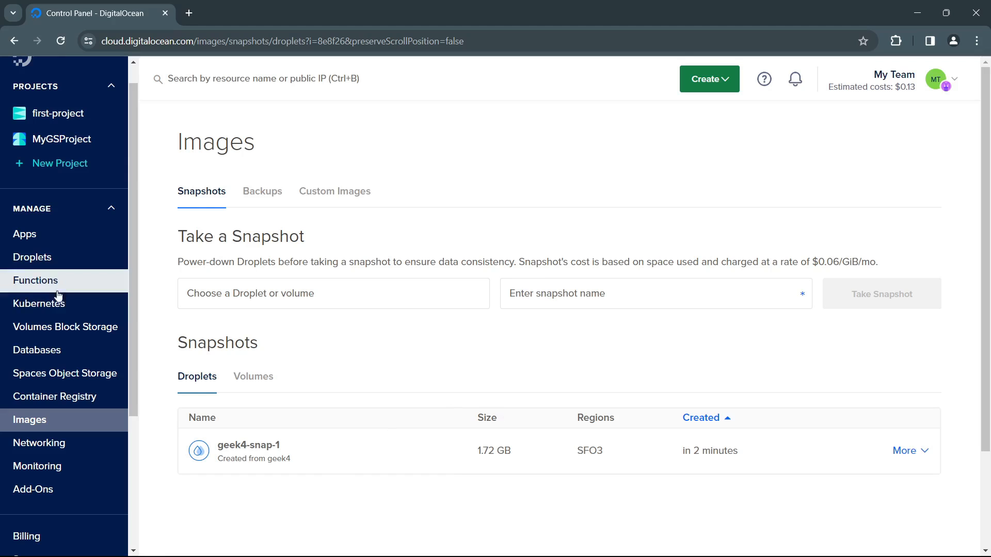
# Step: Open the geek4 Droplet from the Droplets list and show its Snapshots section
pyautogui.click(62, 264)
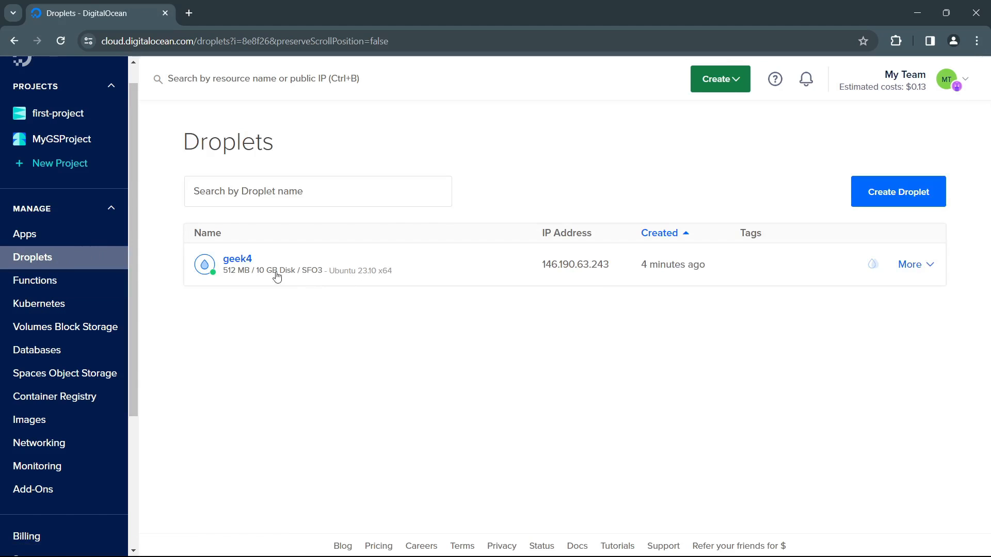
pyautogui.click(242, 258)
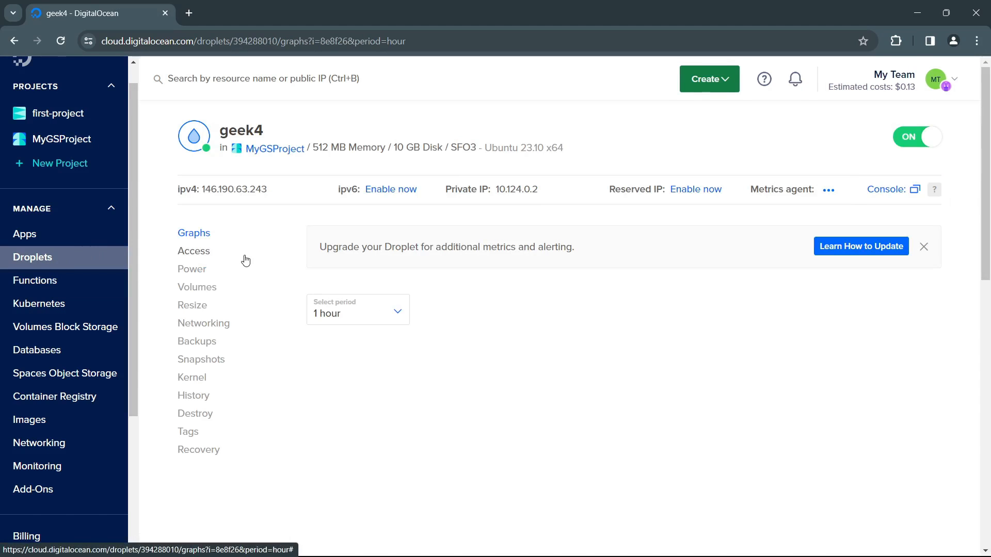
pyautogui.click(219, 362)
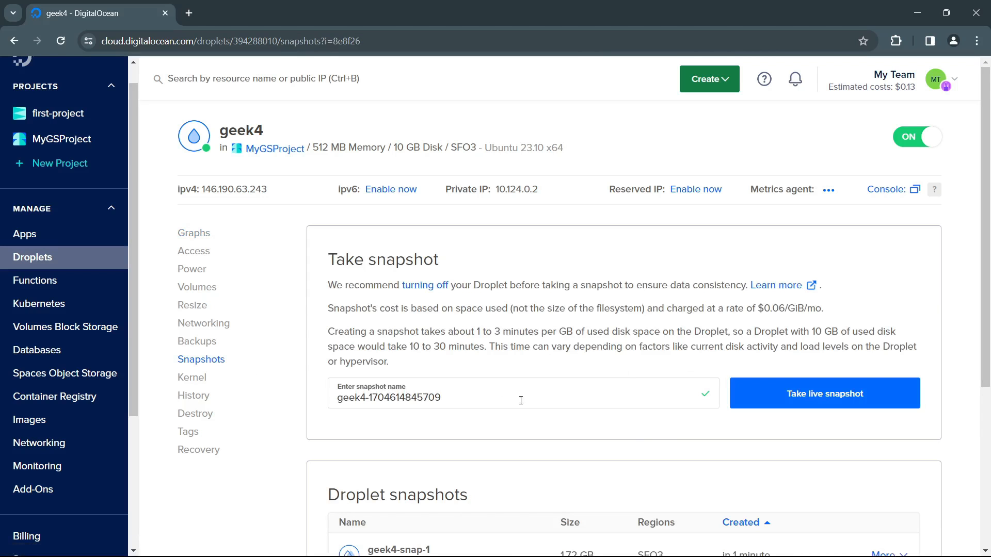
# Step: Review the actions available for the geek4-snap-1 snapshot under Droplet snapshots
pyautogui.scroll(-5, 519, 328)
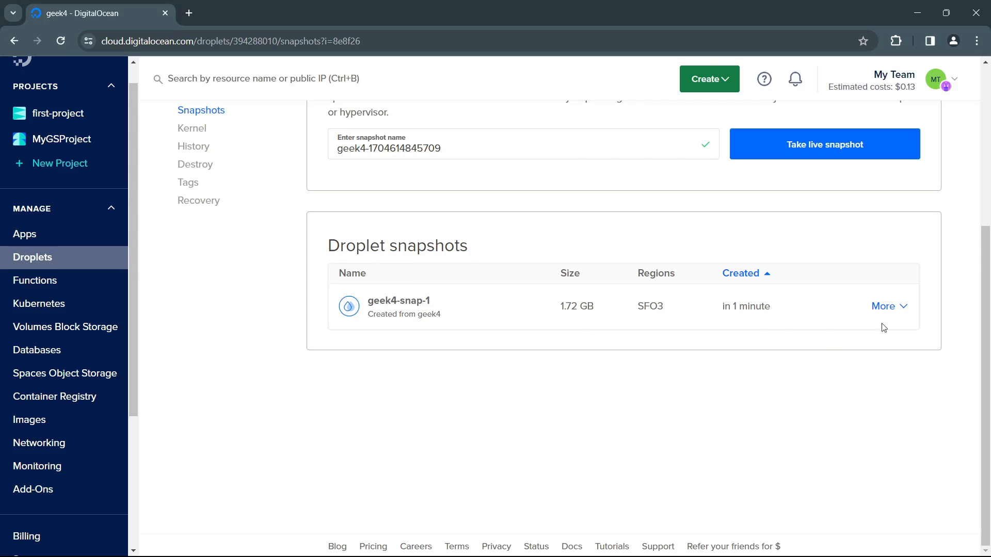
pyautogui.click(887, 306)
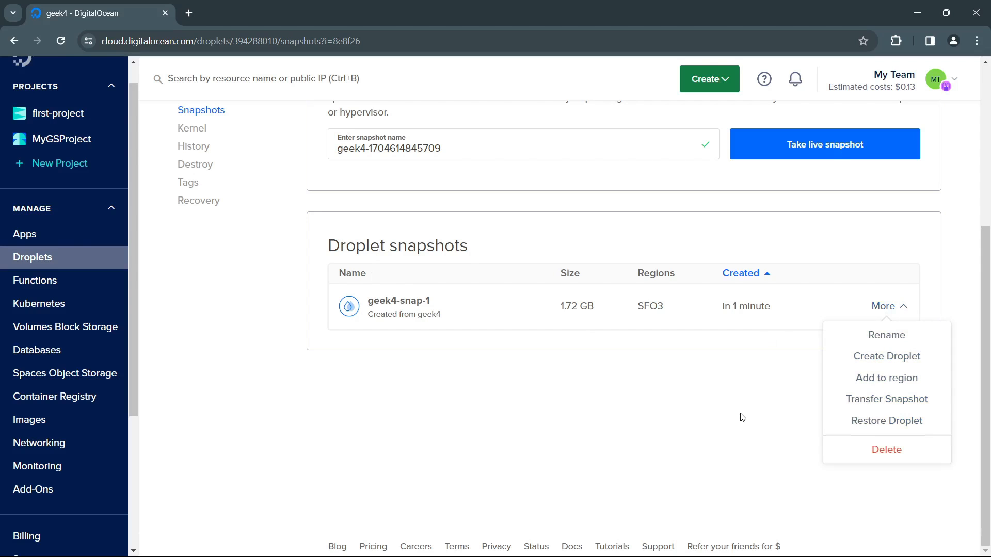
pyautogui.click(635, 401)
pyautogui.scroll(5, 633, 396)
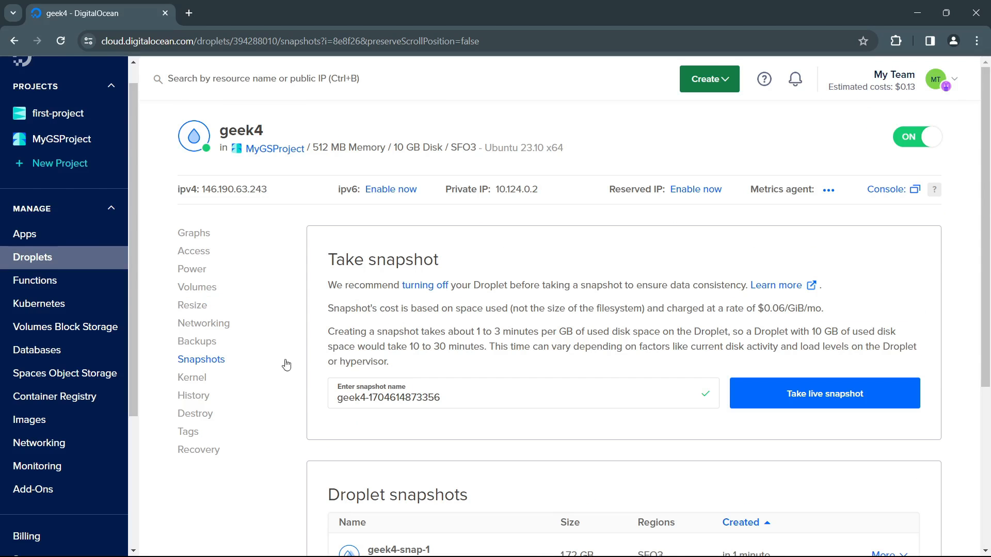
# Step: Open the Destroy section of the geek4 Droplet and review the Destroy Droplet option
pyautogui.click(209, 415)
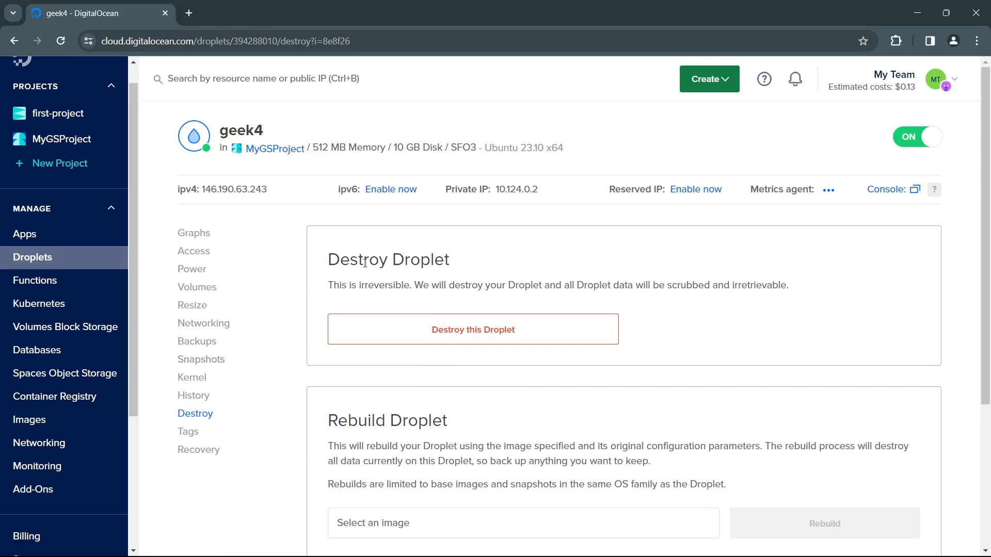
pyautogui.moveTo(365, 263); pyautogui.dragTo(465, 263)
pyautogui.click(512, 276)
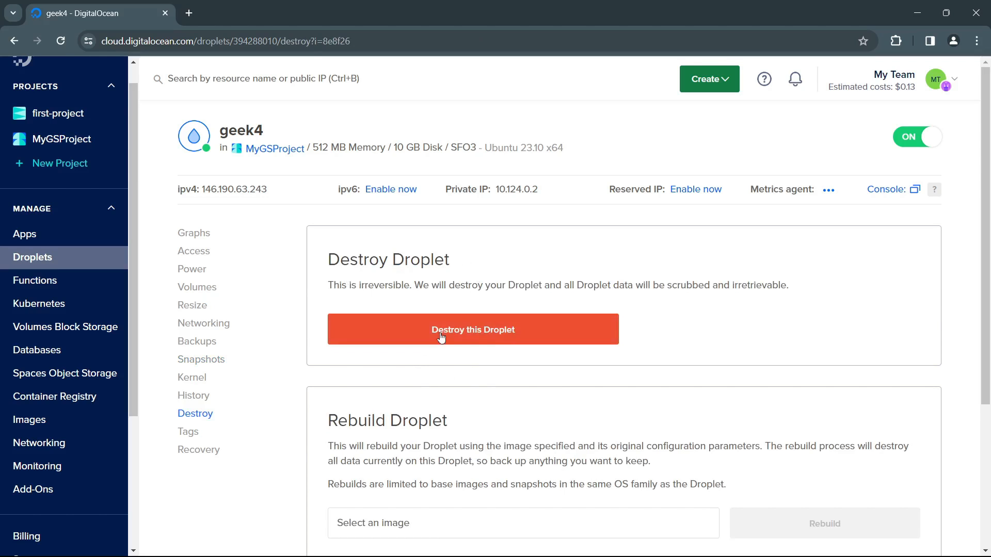
# Step: Choose geek4-snap-1 as the image for rebuilding the Droplet
pyautogui.scroll(-4, 488, 348)
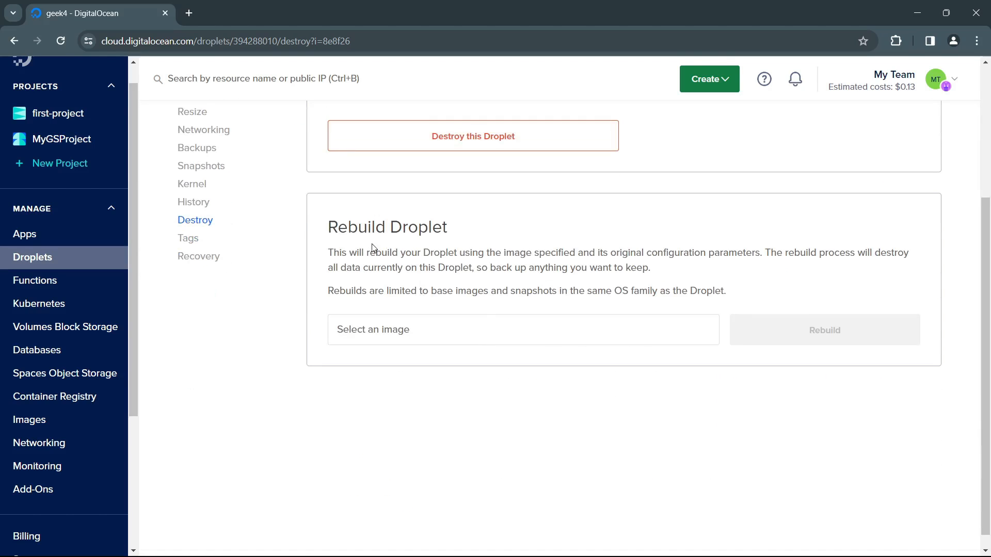
pyautogui.moveTo(360, 229); pyautogui.dragTo(429, 230)
pyautogui.click(361, 265)
pyautogui.click(605, 320)
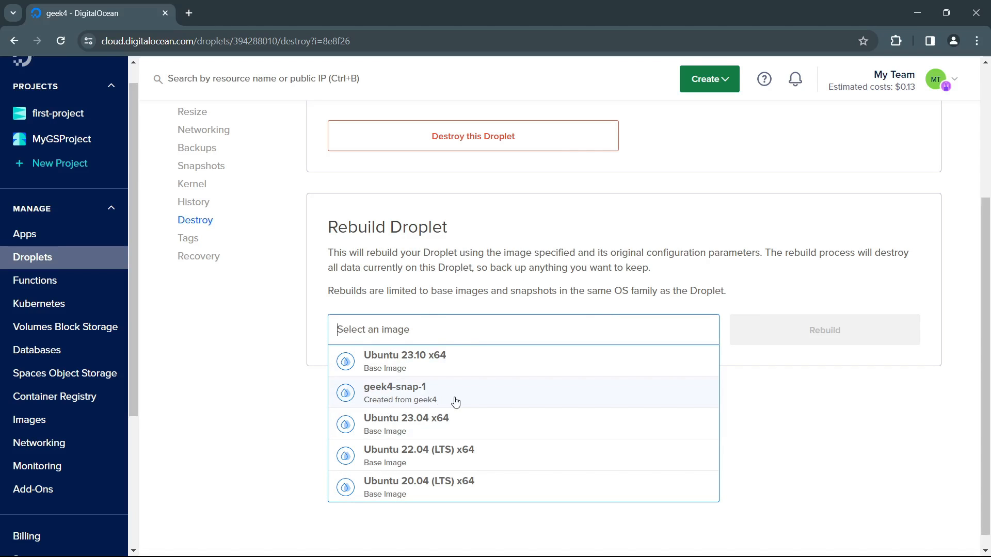
pyautogui.click(440, 398)
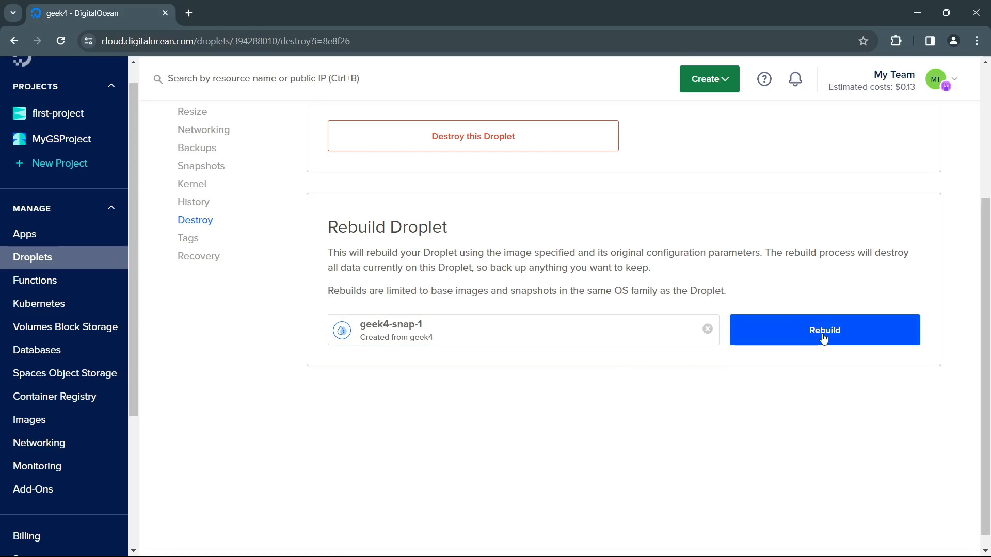
pyautogui.scroll(3, 722, 277)
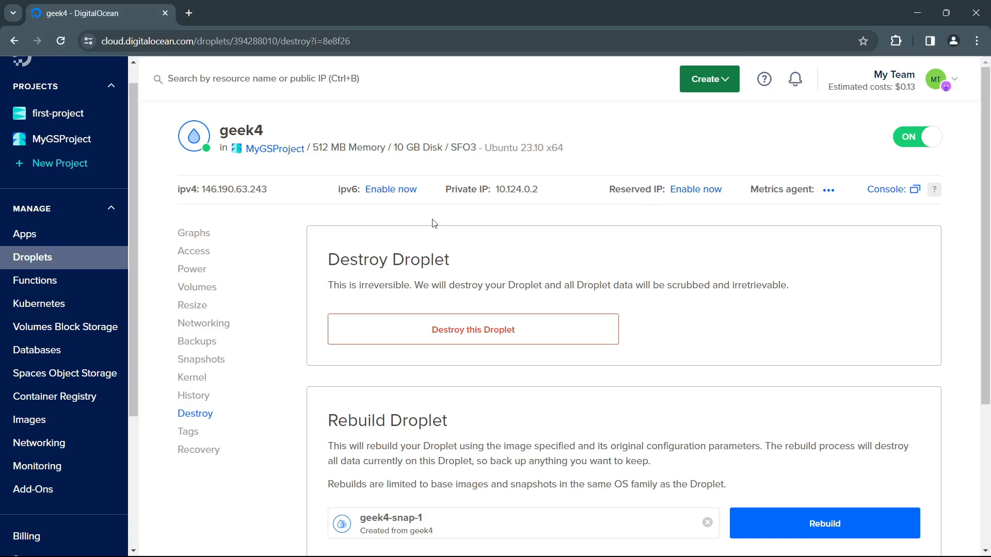
pyautogui.moveTo(179, 540)
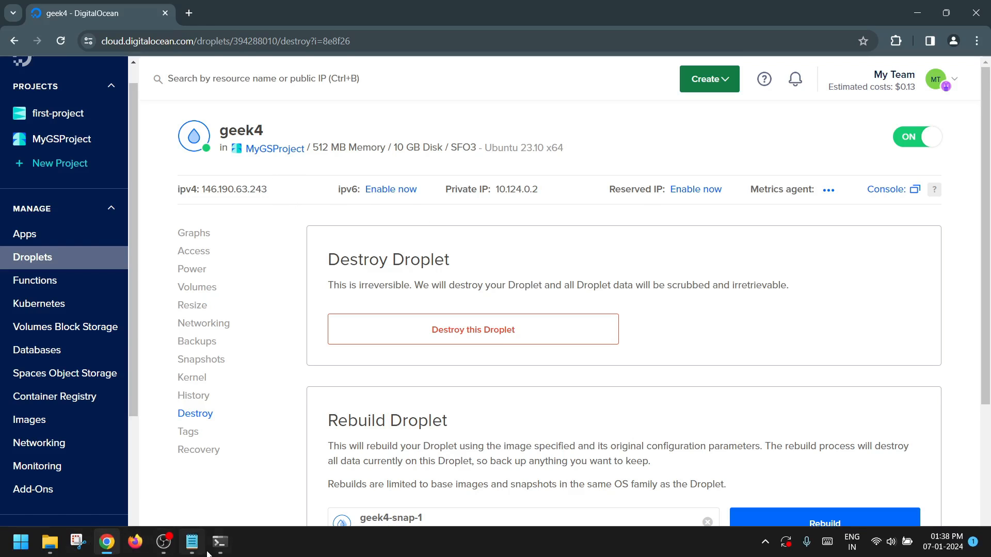
pyautogui.click(220, 542)
pyautogui.press('Return')
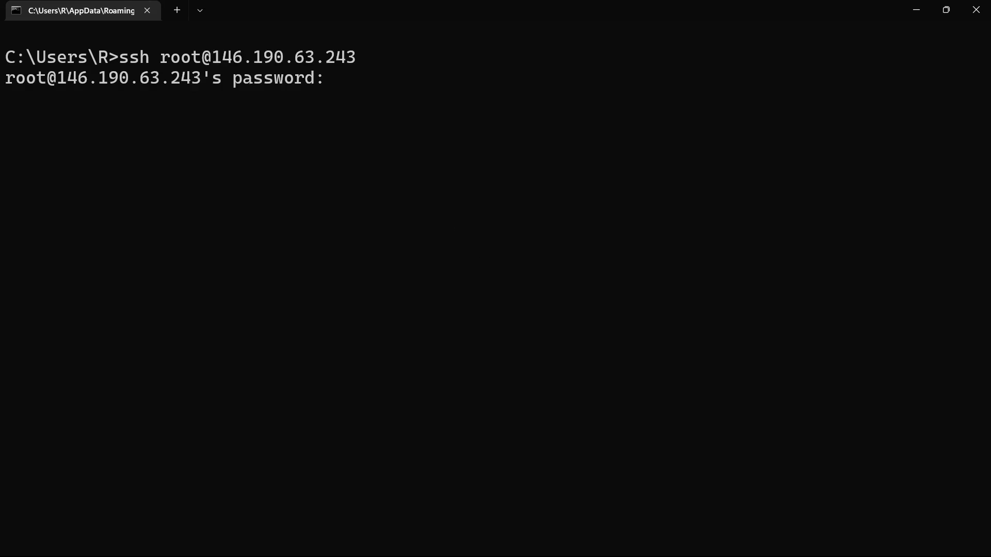
pyautogui.press('Return')
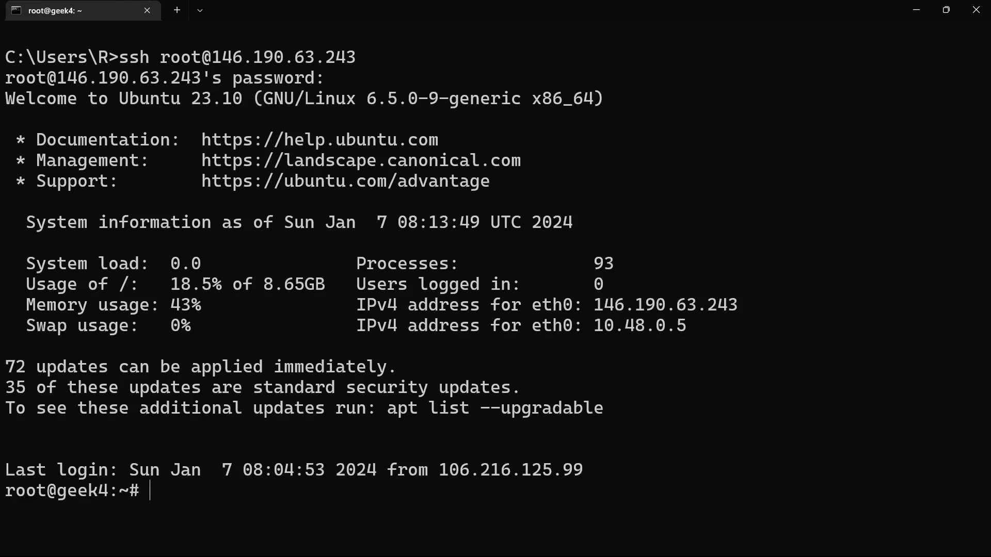
# Step: Clear the terminal and list the contents of the Droplet's root home directory
pyautogui.write('clear')
pyautogui.press('Return')
pyautogui.write('ls')
pyautogui.press('Return')
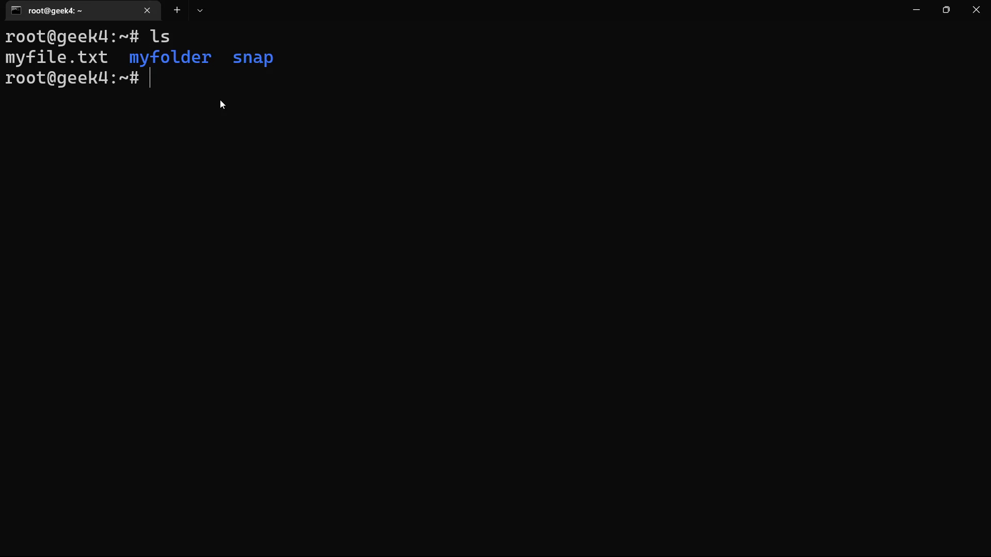
# Step: Delete myfile.txt from the root home directory and list the directory to check the deletion
pyautogui.write('rm myfi')
pyautogui.press('Tab')
pyautogui.press('Return')
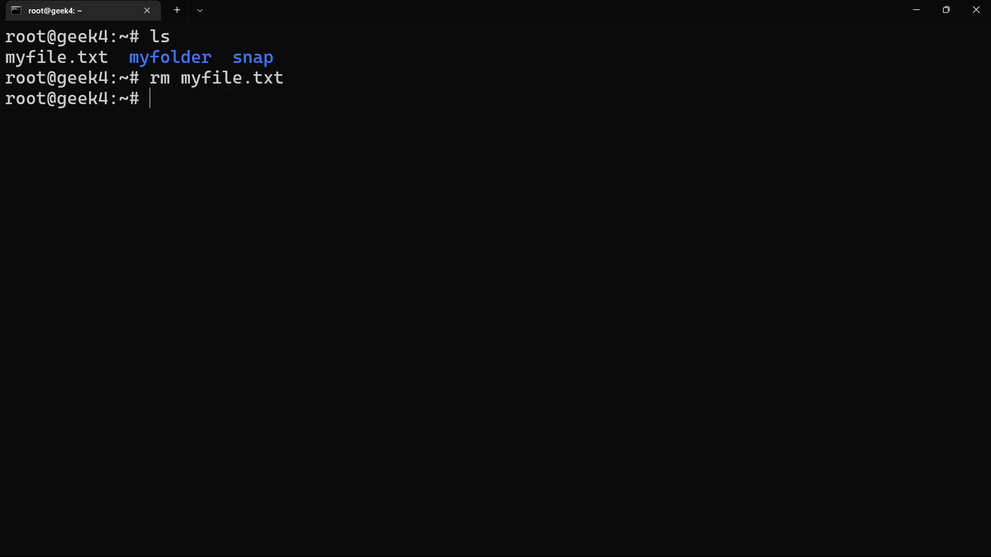
pyautogui.write('ls')
pyautogui.press('Return')
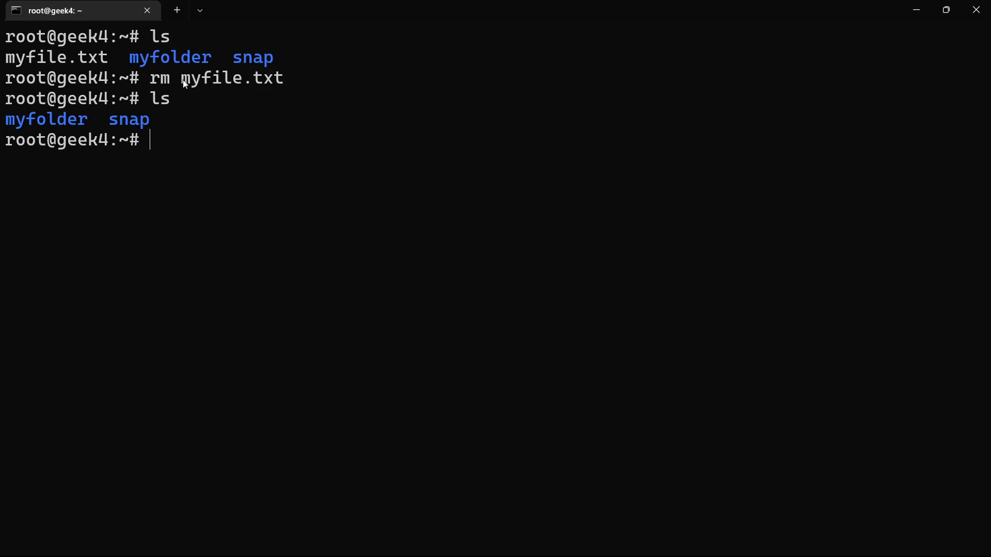
pyautogui.moveTo(183, 80); pyautogui.dragTo(283, 72)
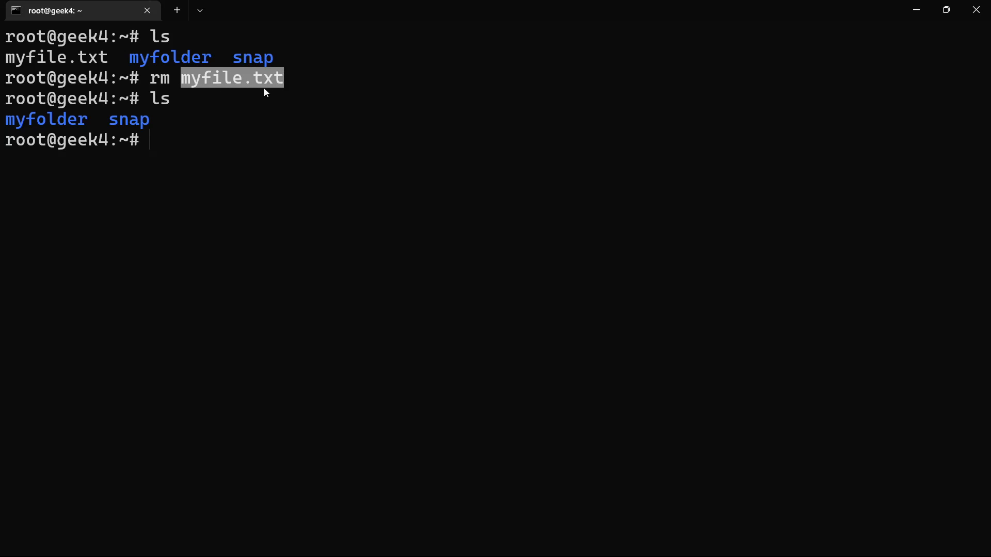
pyautogui.click(247, 105)
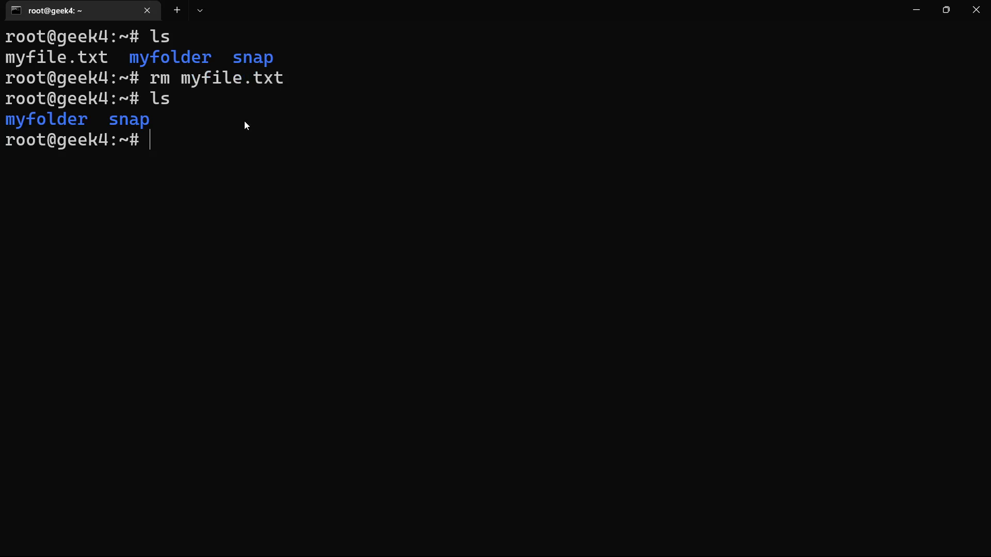
# Step: Exit the SSH session and close the terminal to return to the browser
pyautogui.write('exit')
pyautogui.press('Return')
pyautogui.write('exit')
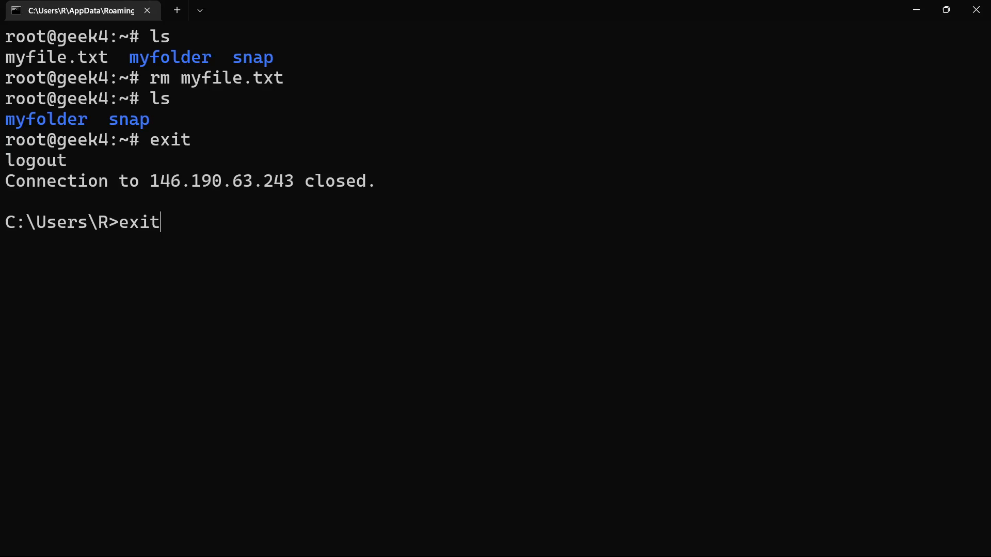
pyautogui.press('Return')
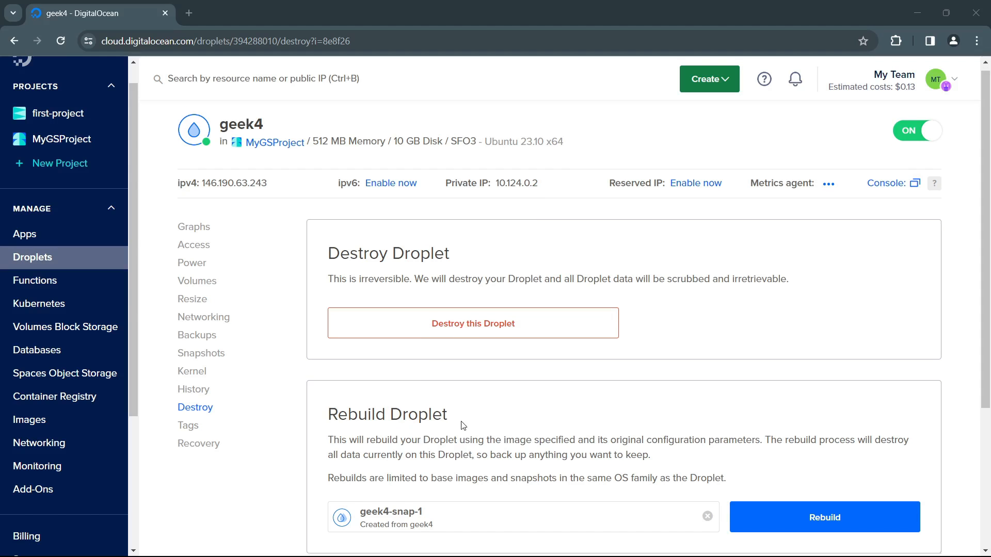
# Step: Rebuild the geek4 Droplet from the selected geek4-snap-1 image and confirm the rebuild
pyautogui.scroll(-4, 460, 420)
pyautogui.click(393, 342)
pyautogui.click(391, 399)
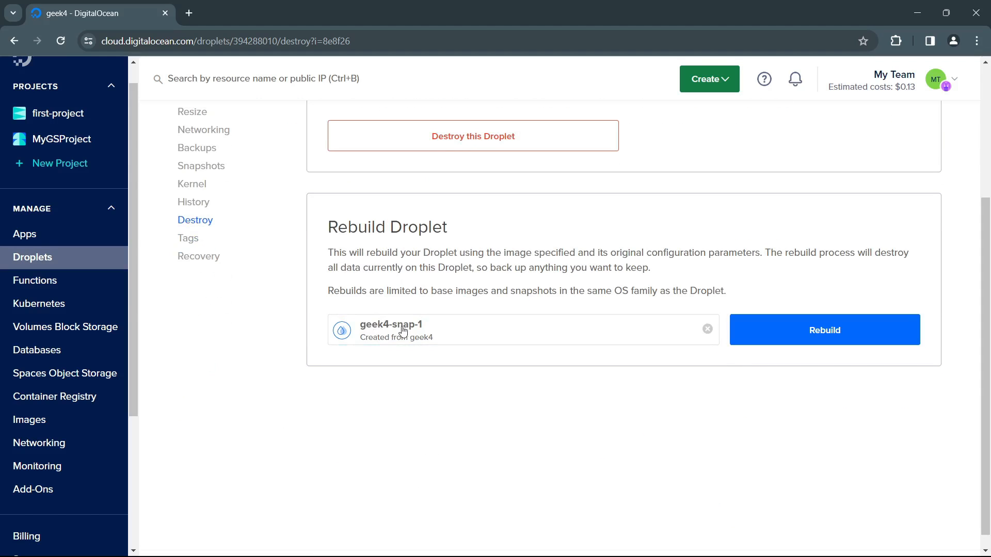
pyautogui.scroll(4, 459, 358)
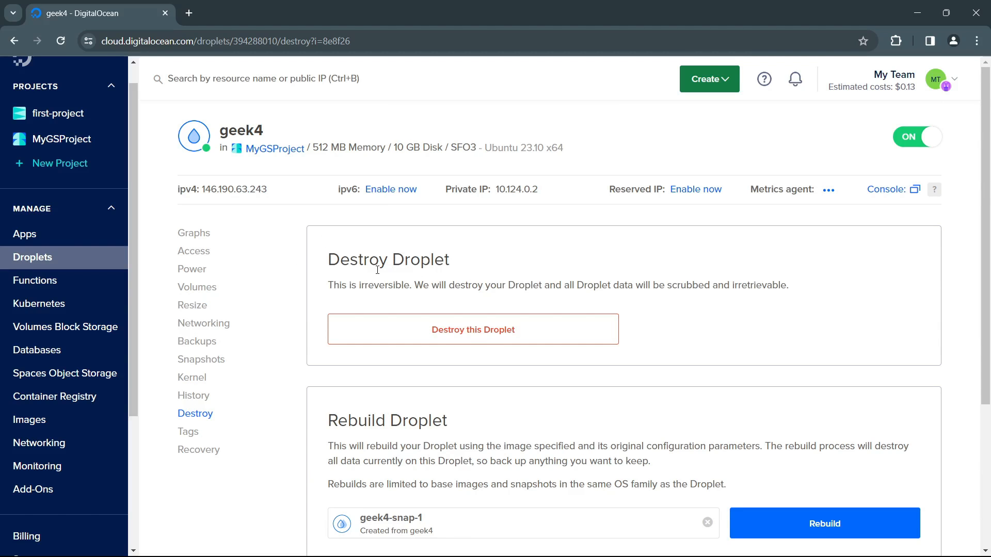
pyautogui.scroll(-4, 386, 308)
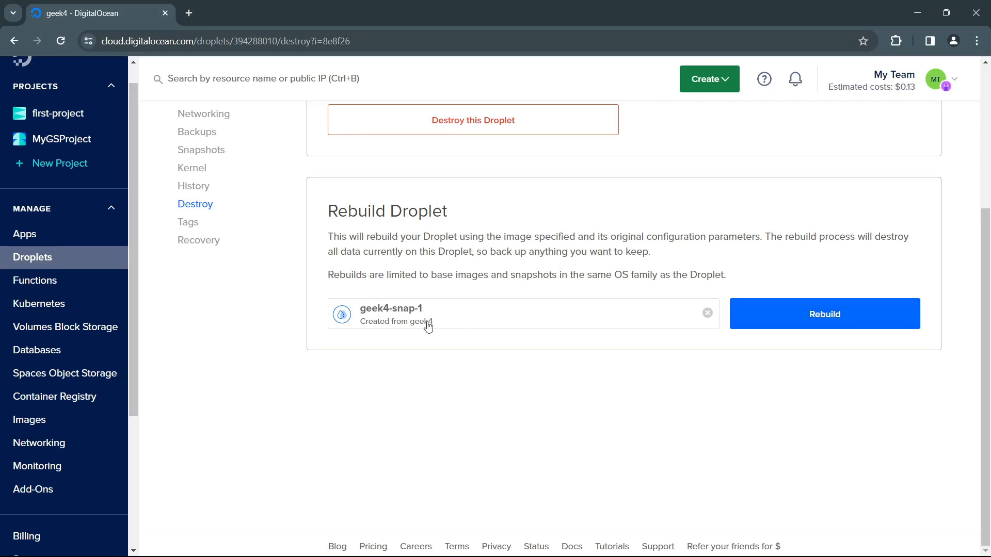
pyautogui.click(829, 319)
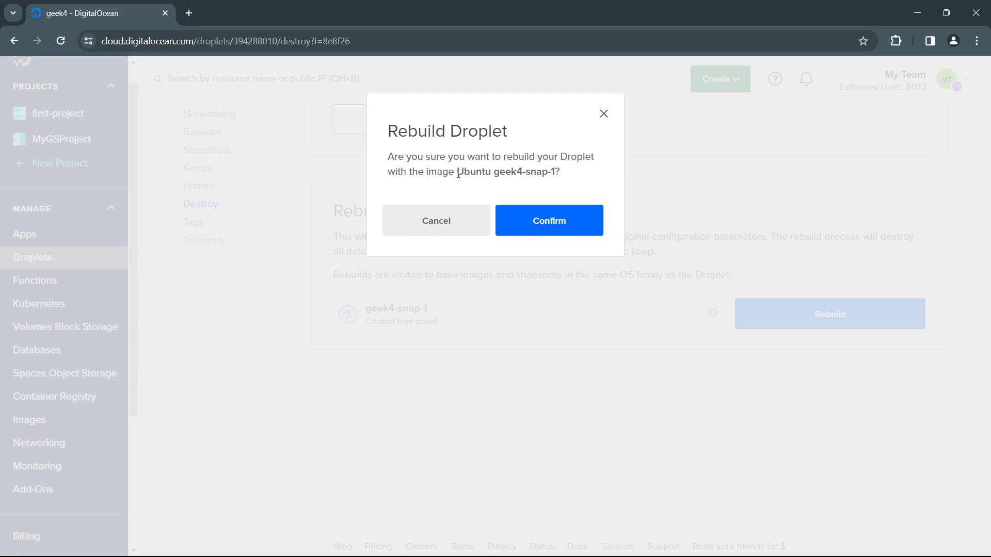
pyautogui.click(553, 225)
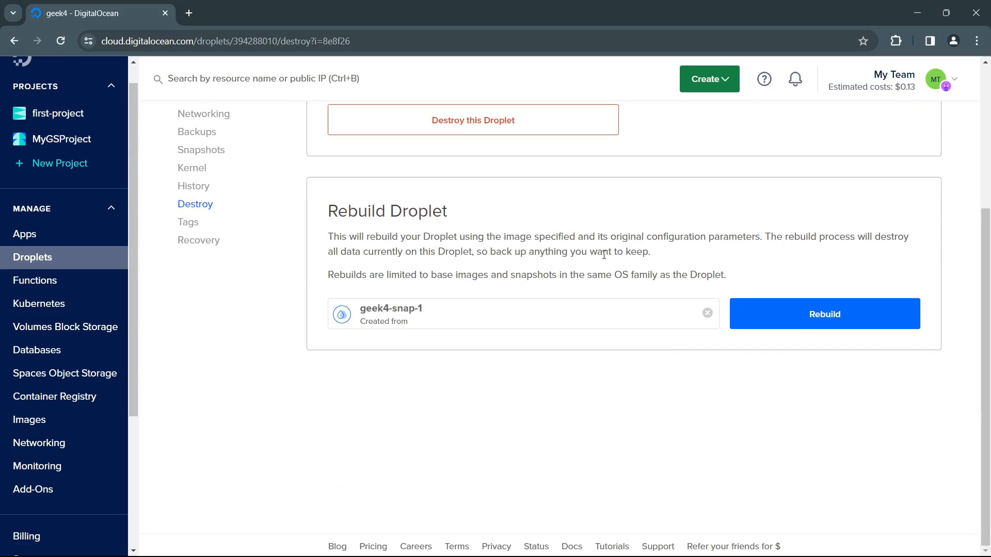
pyautogui.click(21, 542)
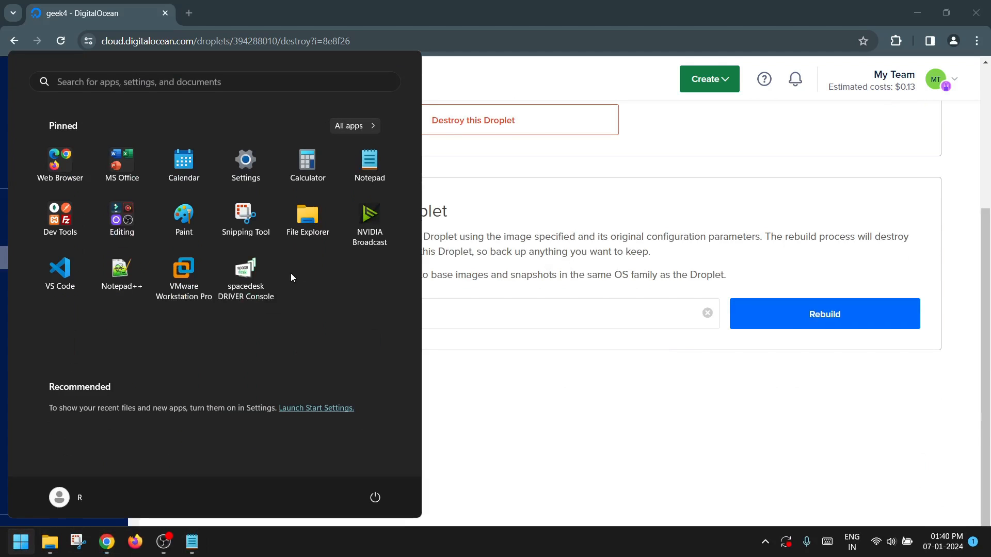
pyautogui.write('cmd')
pyautogui.press('Return')
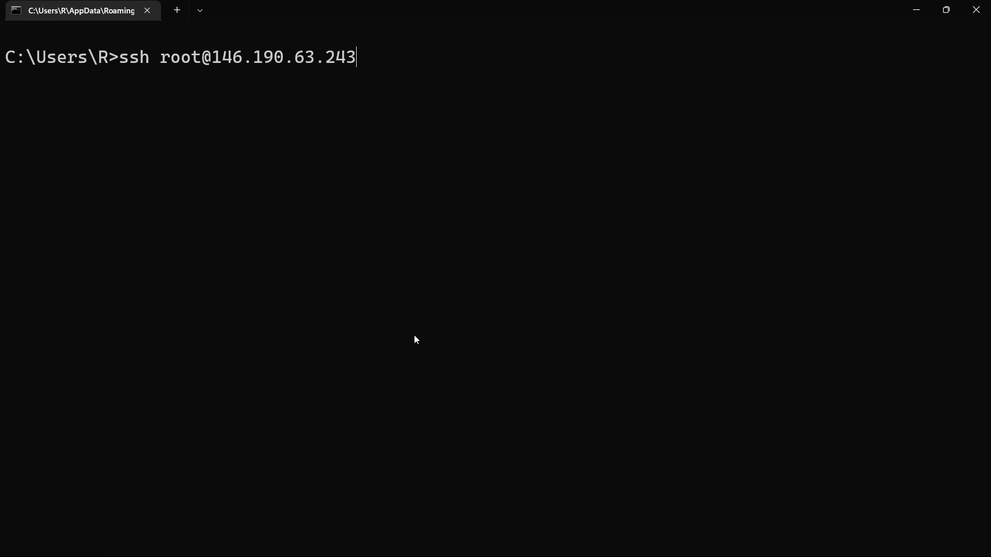
pyautogui.press('Return')
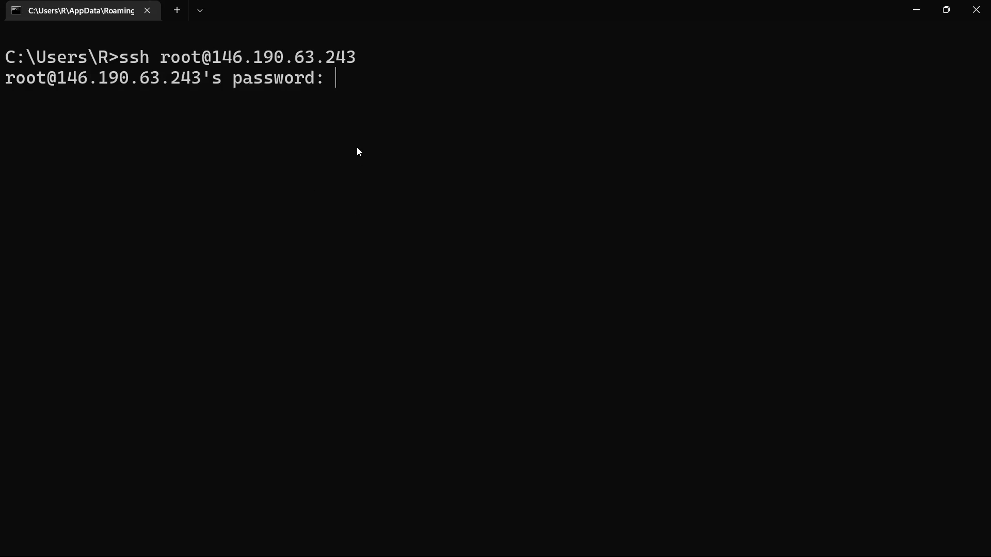
pyautogui.press('Return')
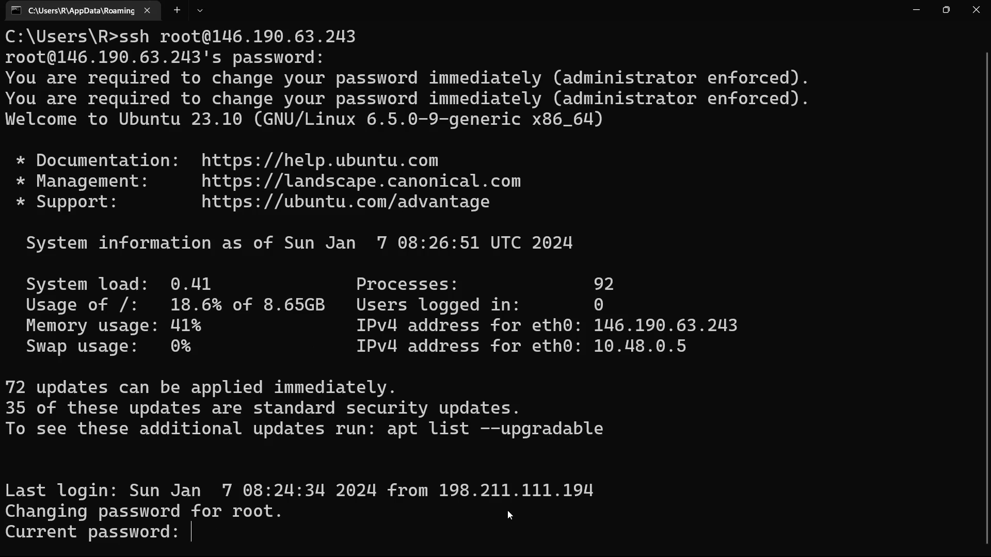
# Step: Change the root password by entering the current password, the new password and its confirmation
pyautogui.press('Return')
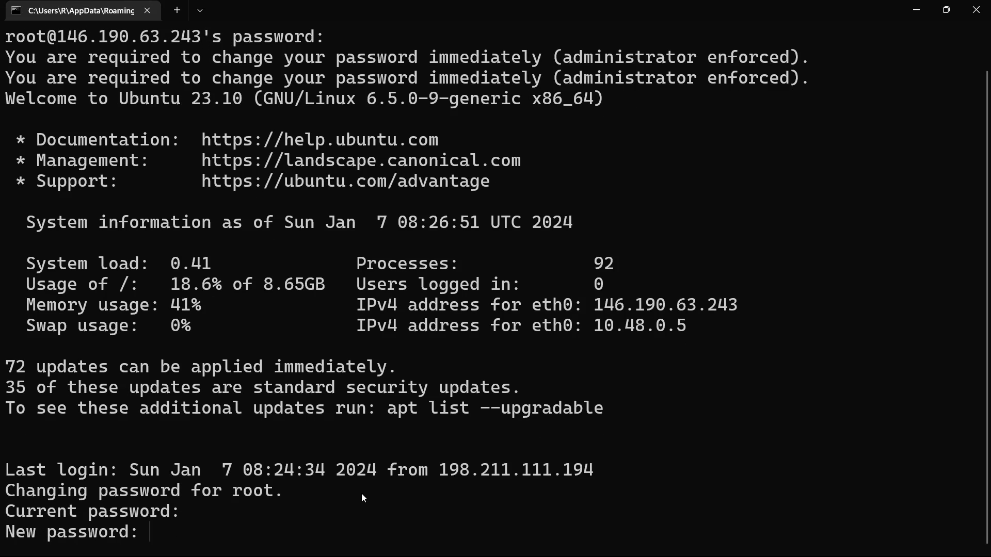
pyautogui.press('Return')
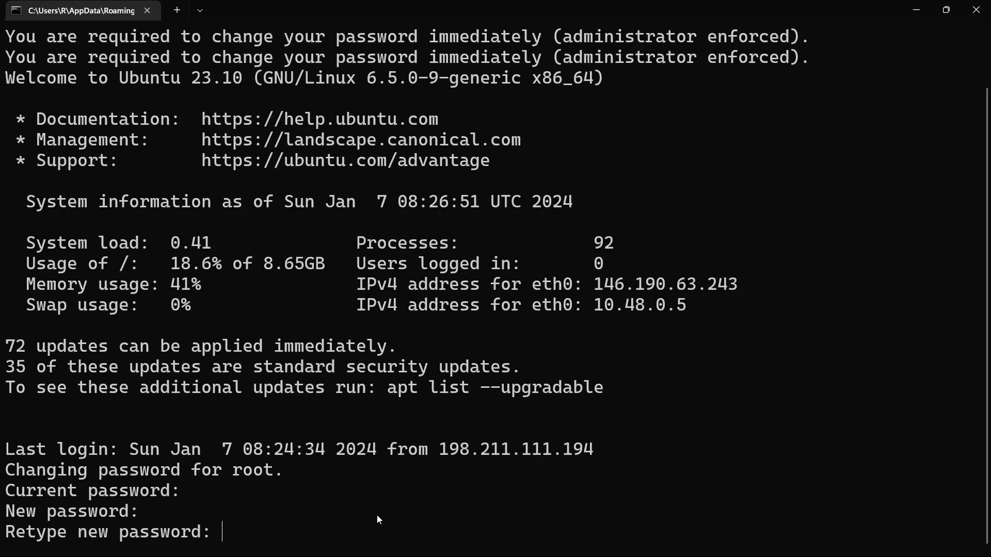
pyautogui.press('Return')
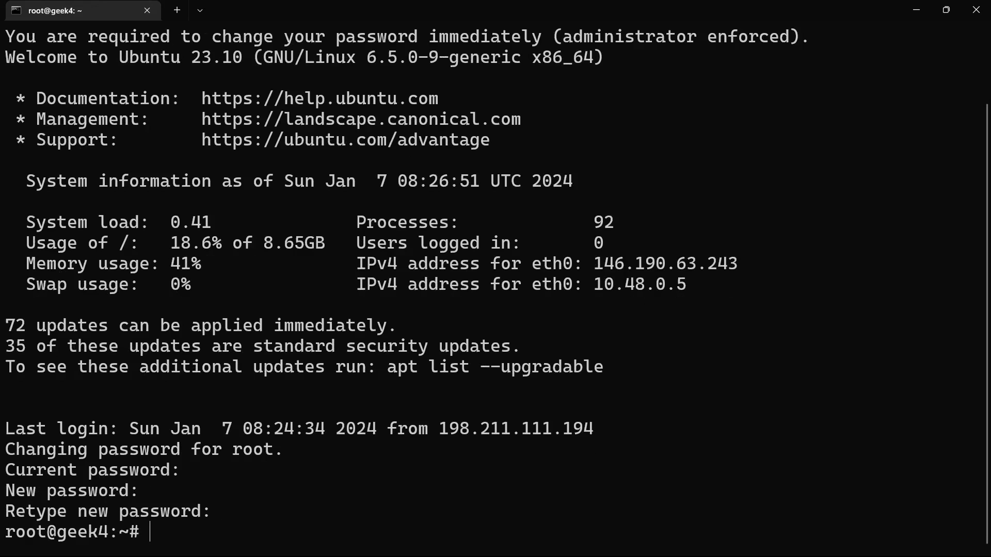
# Step: Clear the terminal and list the rebuilt Droplet's files to check whether myfile.txt is restored
pyautogui.write('clear')
pyautogui.press('Return')
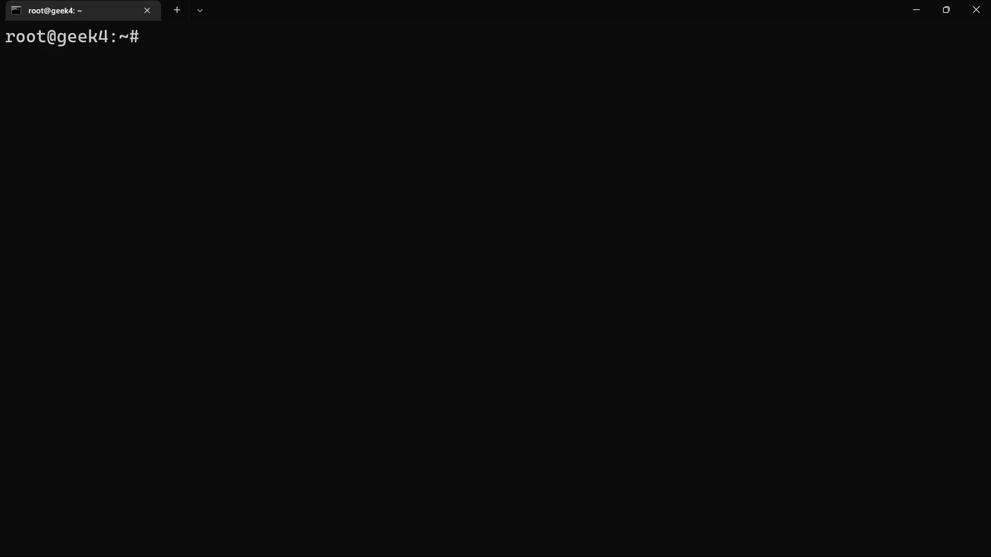
pyautogui.write('ls')
pyautogui.press('Return')
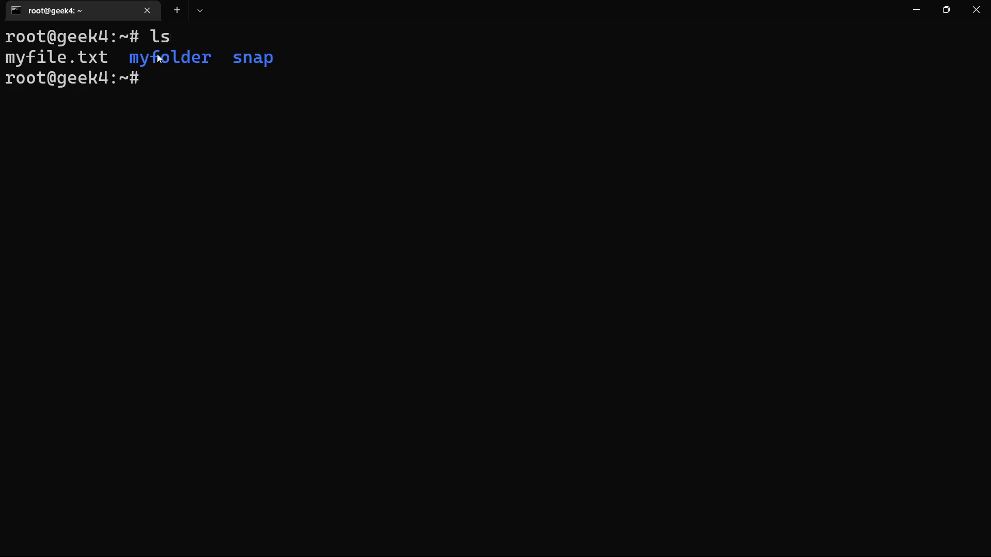
pyautogui.moveTo(118, 59); pyautogui.dragTo(15, 53)
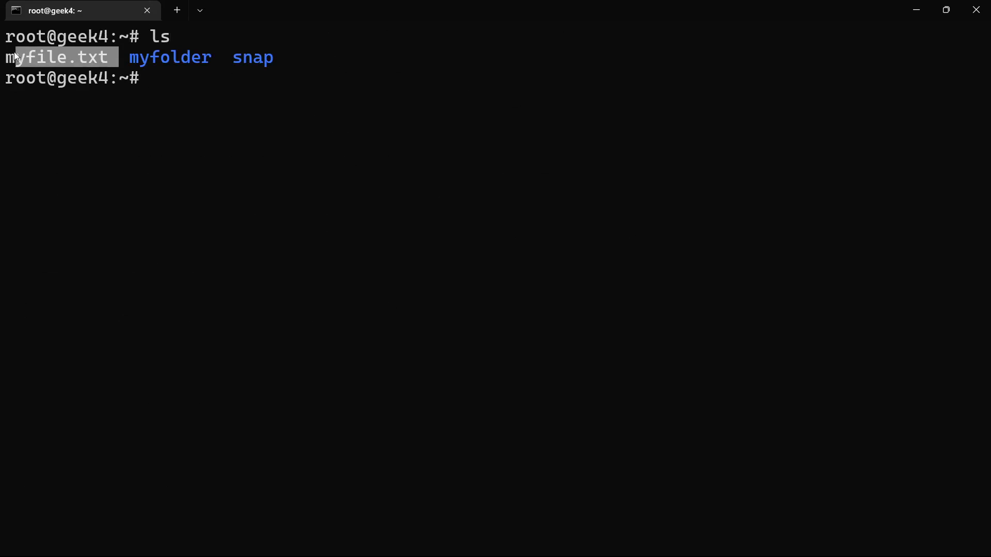
pyautogui.click(157, 89)
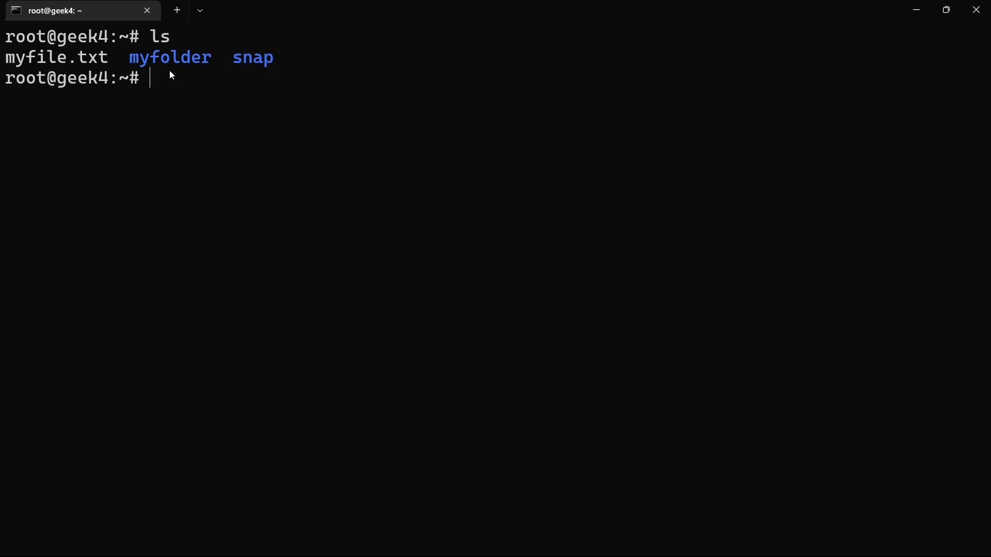
# Step: Exit the SSH session on geek4 and close the local terminal
pyautogui.click(182, 101)
pyautogui.write('xit')
pyautogui.press('Return')
pyautogui.write('ex')
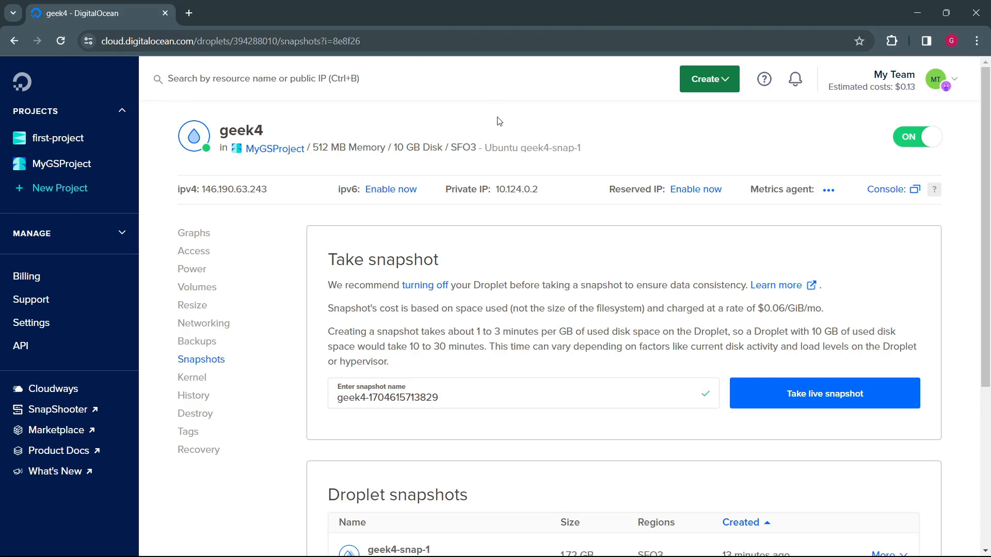
# Step: Select geek4-snap-1 as the image for rebuilding the geek4 Droplet, without starting the rebuild
pyautogui.scroll(-5, 532, 305)
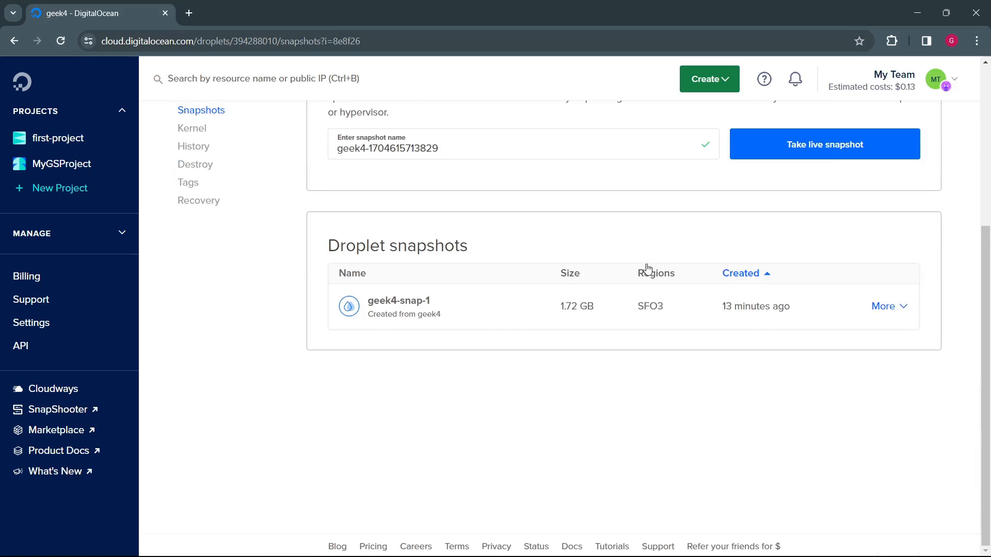
pyautogui.scroll(4, 566, 304)
pyautogui.scroll(1, 565, 305)
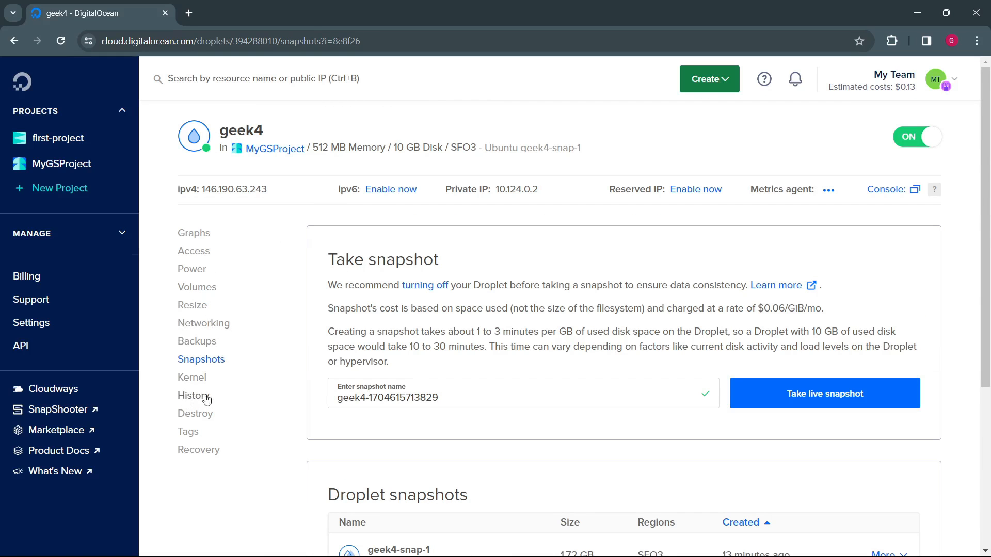
pyautogui.click(208, 414)
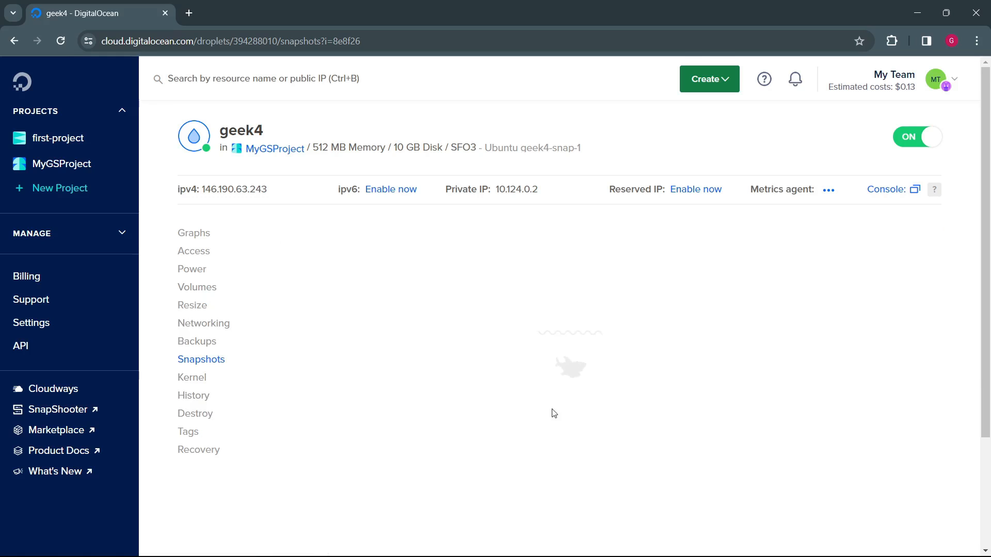
pyautogui.scroll(-4, 442, 398)
pyautogui.click(434, 313)
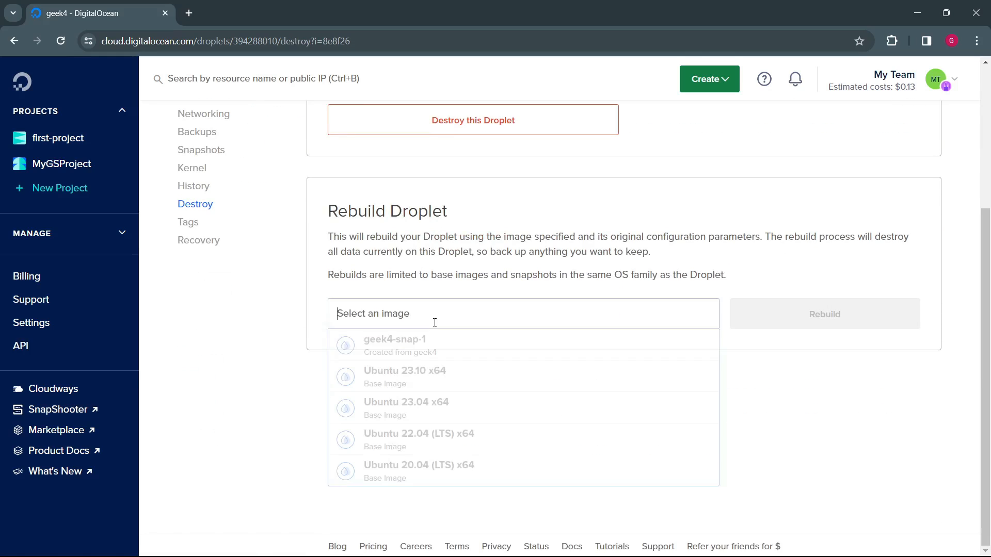
pyautogui.click(424, 349)
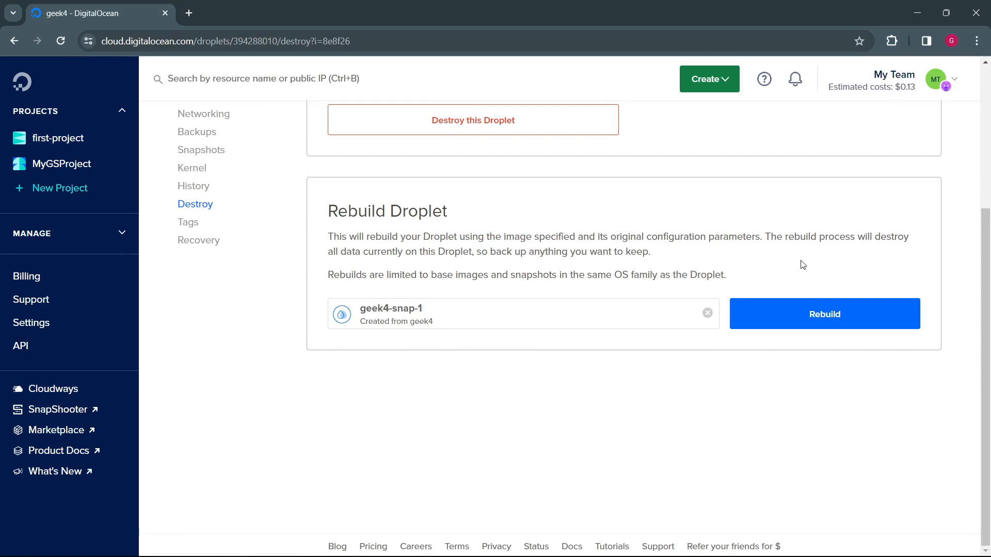
pyautogui.scroll(4, 802, 265)
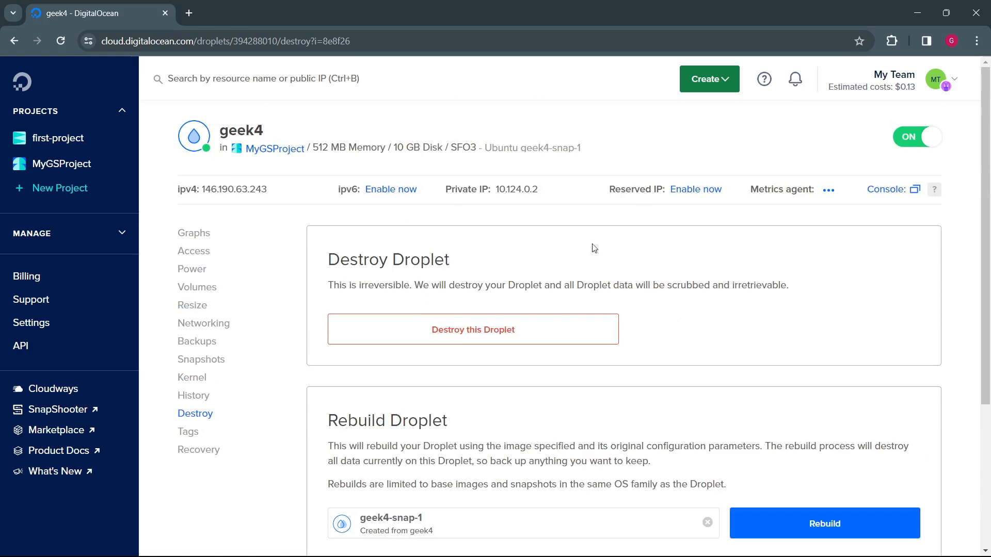
# Step: Launch geek4's Droplet Console as root, exit the session and close the console window
pyautogui.click(205, 252)
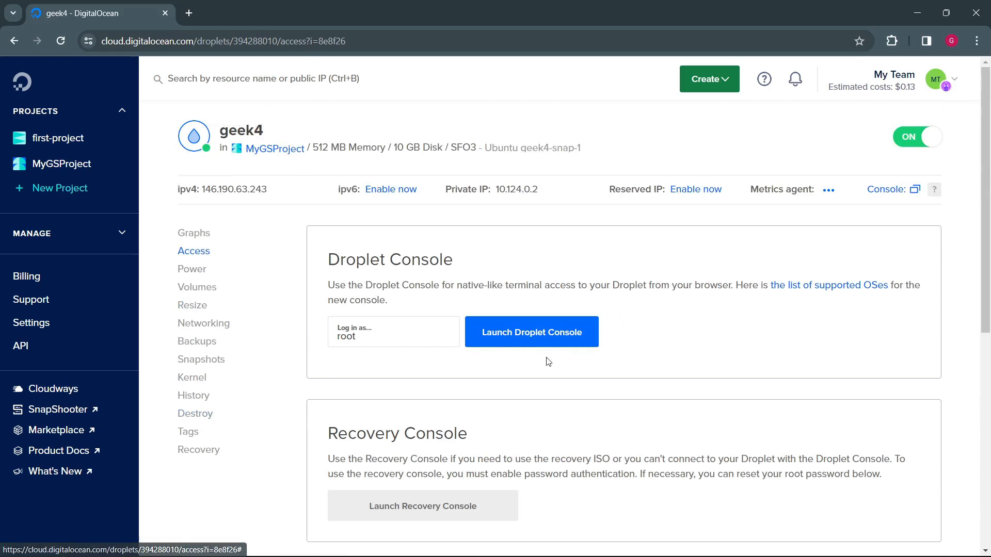
pyautogui.click(543, 339)
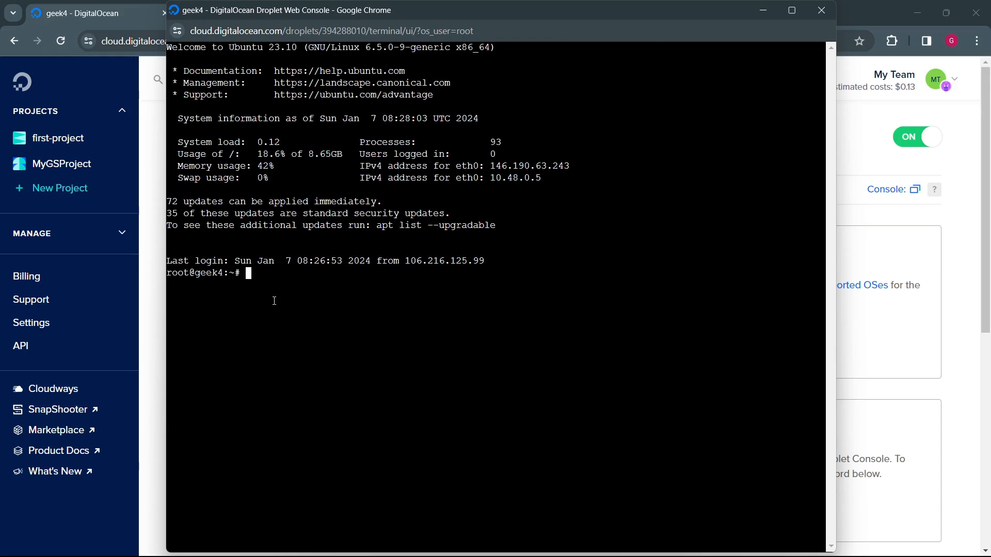
pyautogui.write('exit')
pyautogui.press('Return')
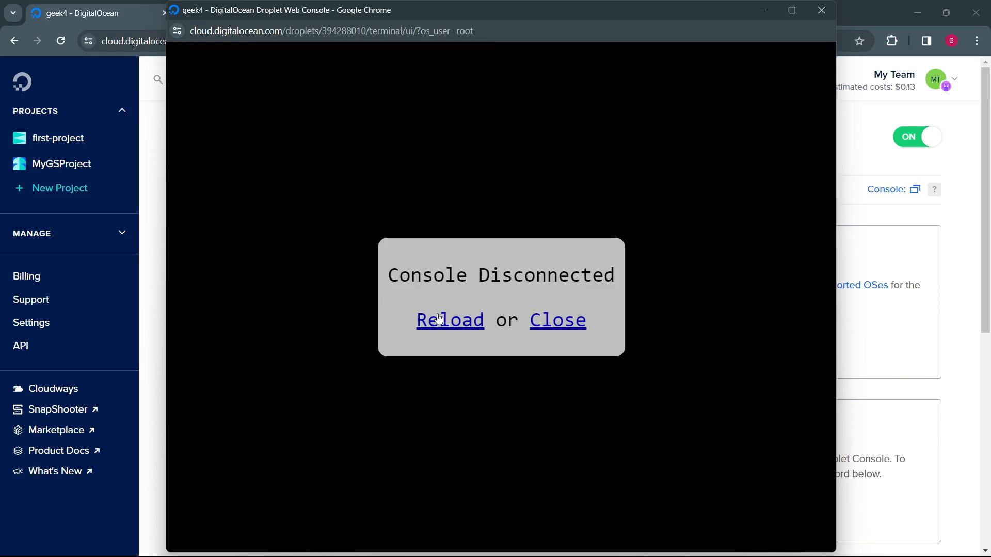
pyautogui.click(553, 327)
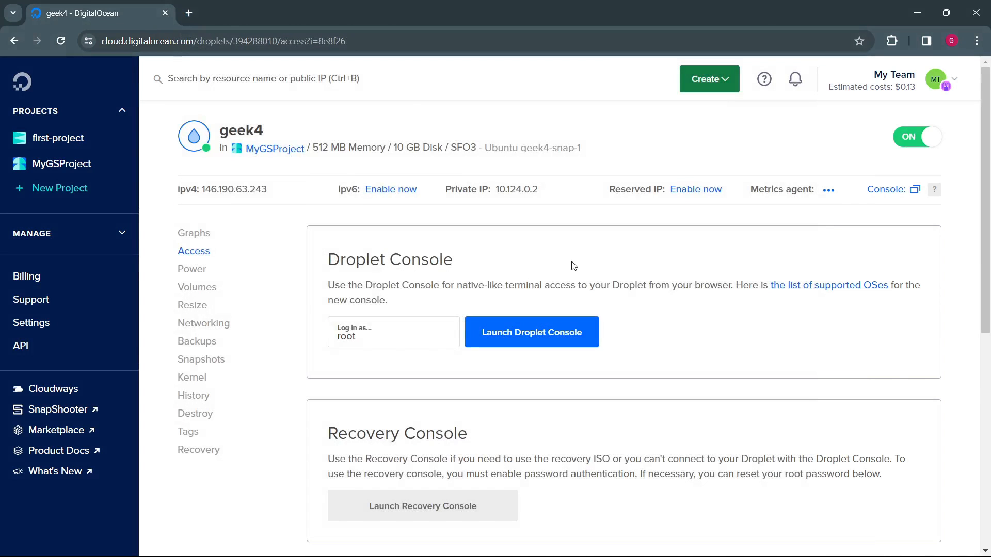
# Step: Examine the Recovery Console and Reset root password sections among geek4's access options
pyautogui.scroll(-5, 206, 411)
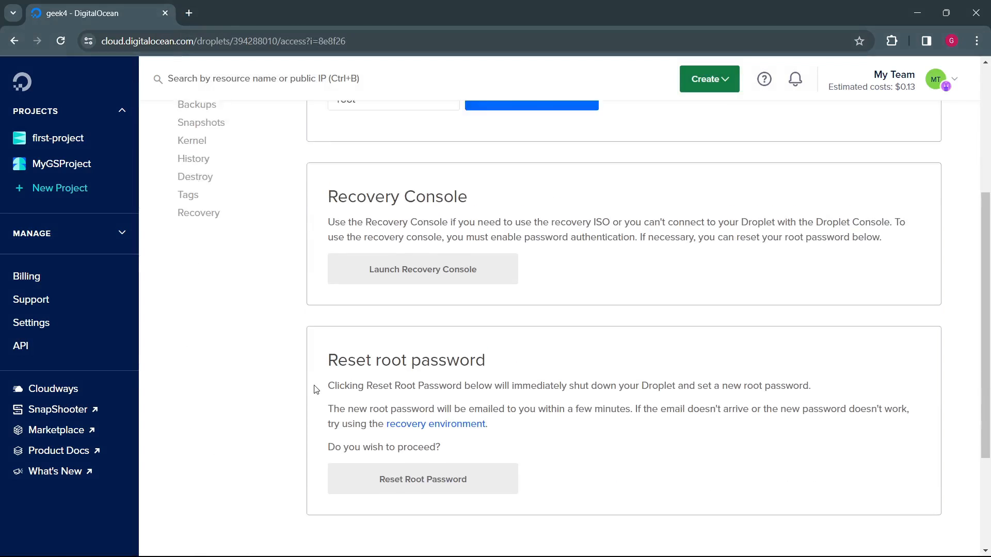
pyautogui.moveTo(322, 278); pyautogui.dragTo(498, 268)
pyautogui.click(541, 287)
pyautogui.scroll(6, 540, 288)
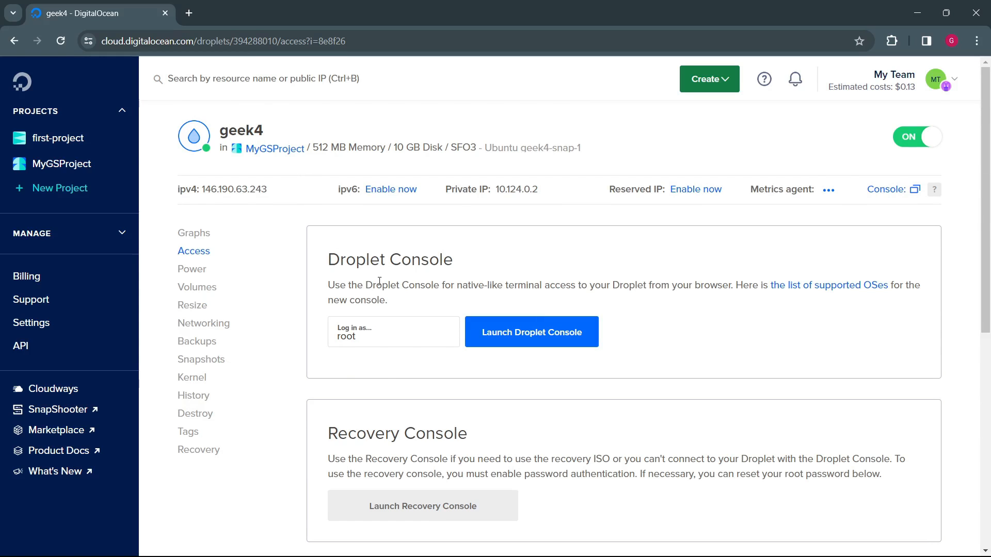
pyautogui.scroll(-6, 379, 281)
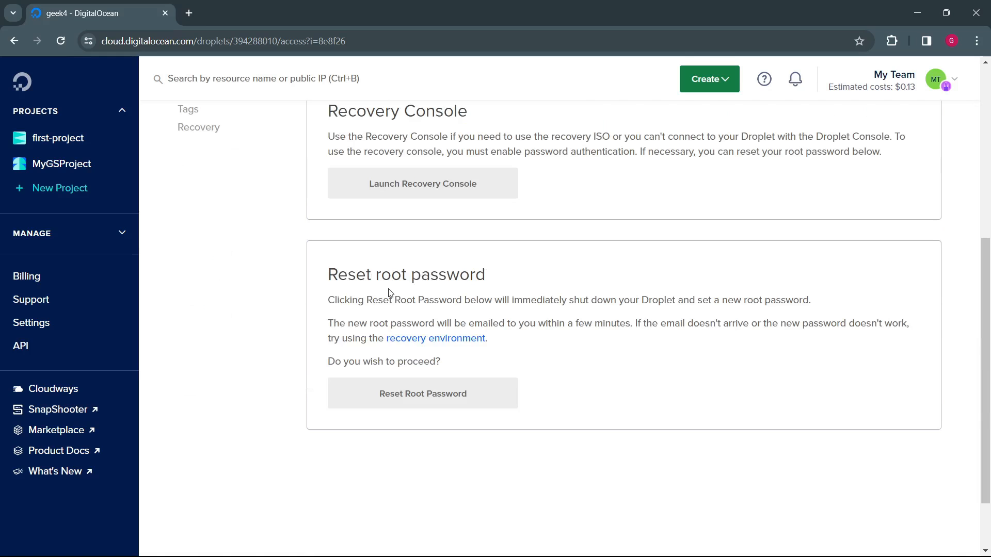
pyautogui.scroll(6, 389, 293)
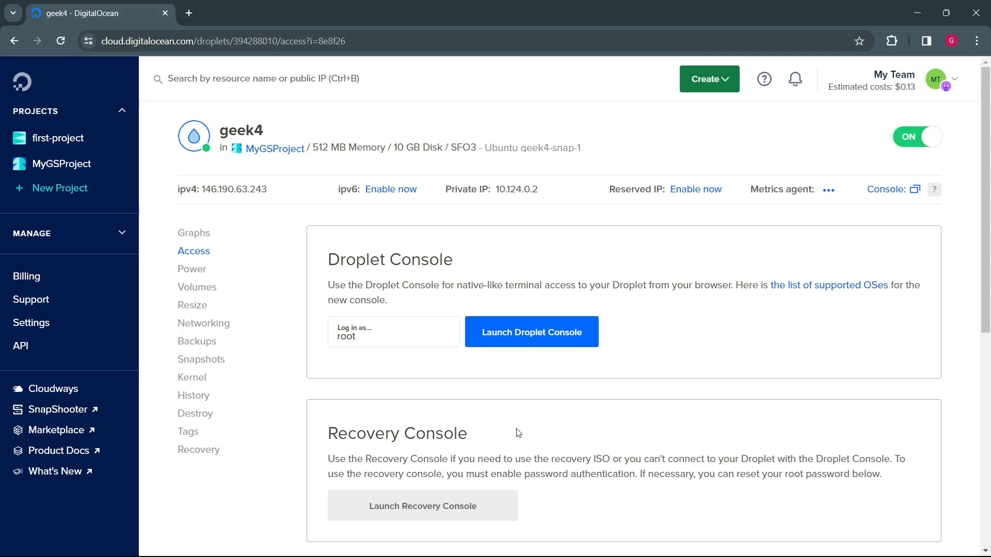
pyautogui.scroll(-8, 518, 432)
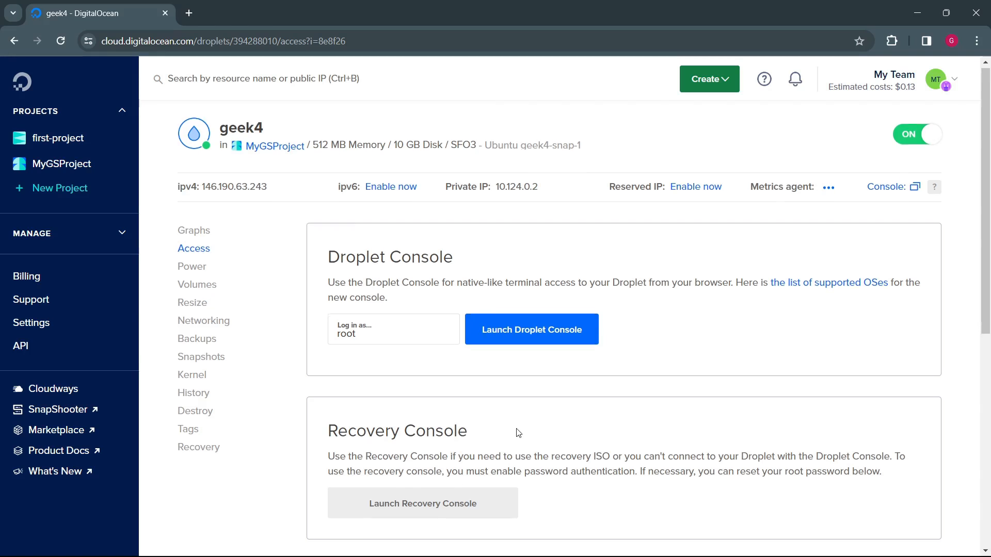
pyautogui.moveTo(365, 205); pyautogui.dragTo(527, 211)
pyautogui.click(528, 212)
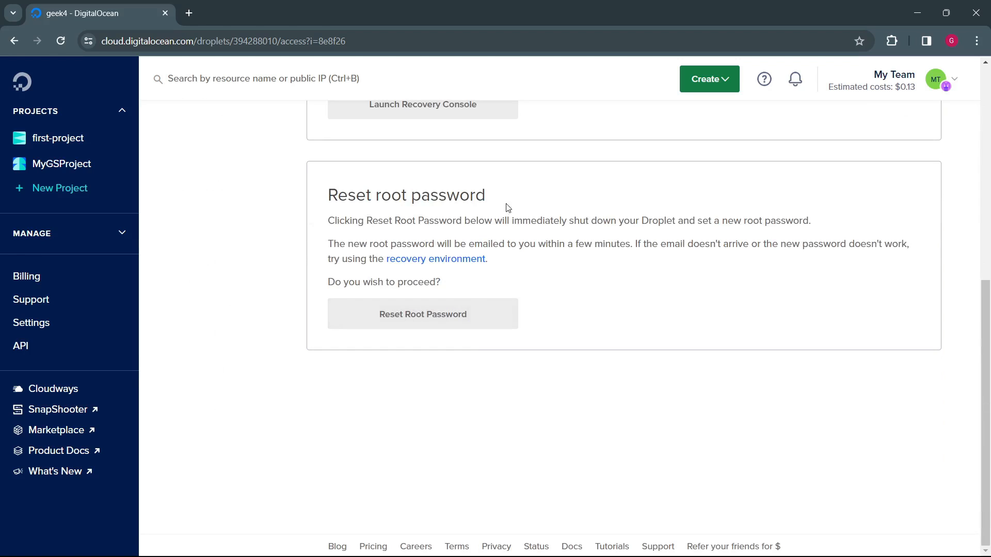
pyautogui.moveTo(479, 219); pyautogui.dragTo(750, 216)
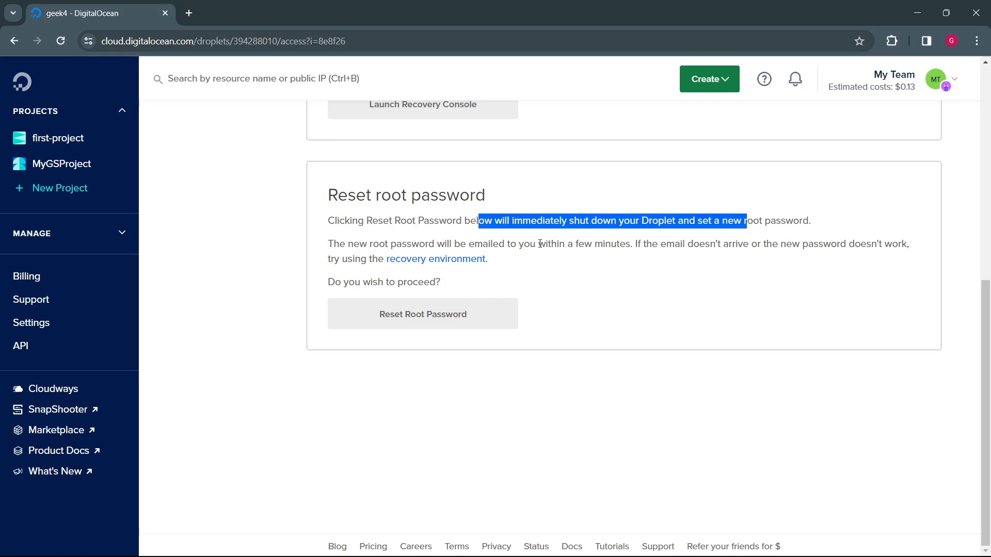
pyautogui.moveTo(540, 244); pyautogui.dragTo(651, 242)
pyautogui.click(664, 264)
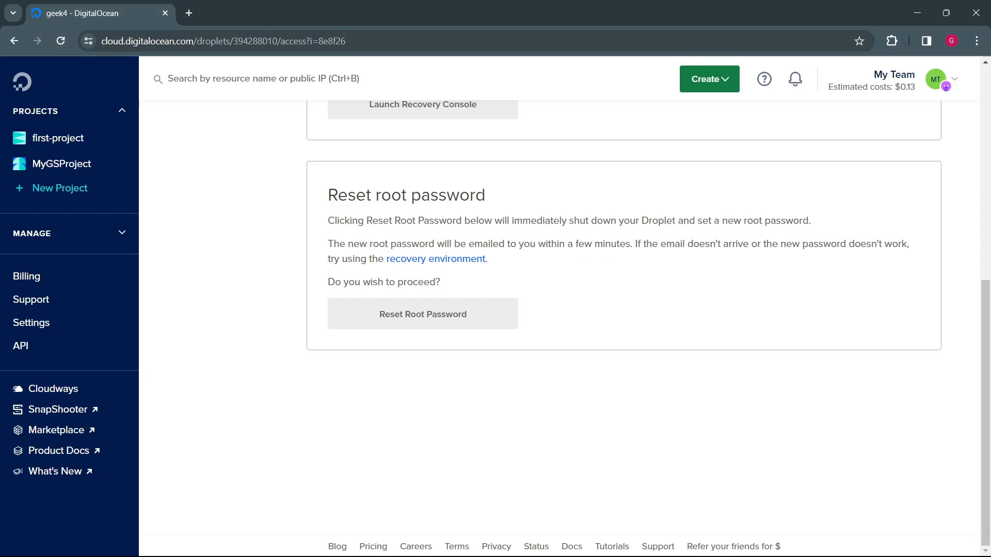
pyautogui.scroll(4, 566, 326)
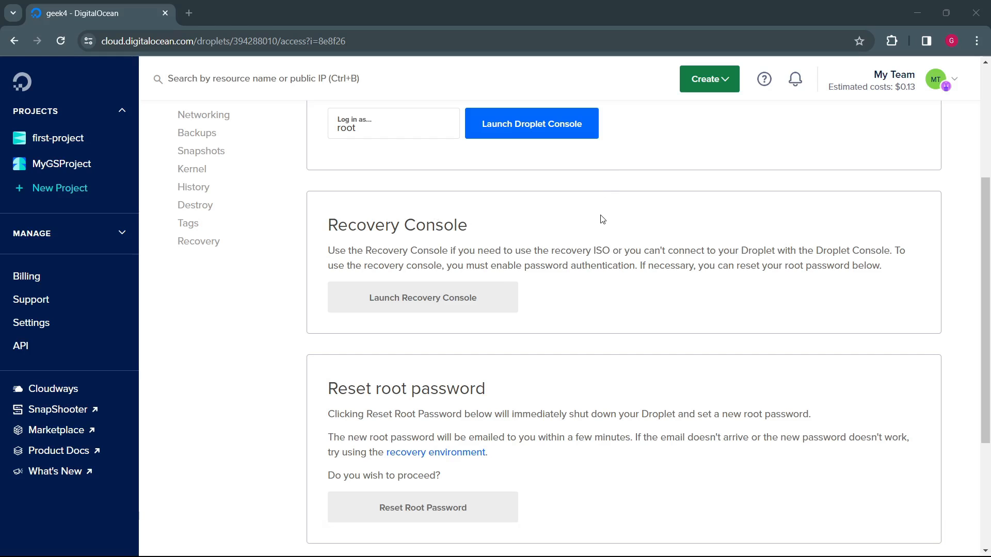
pyautogui.scroll(4, 602, 219)
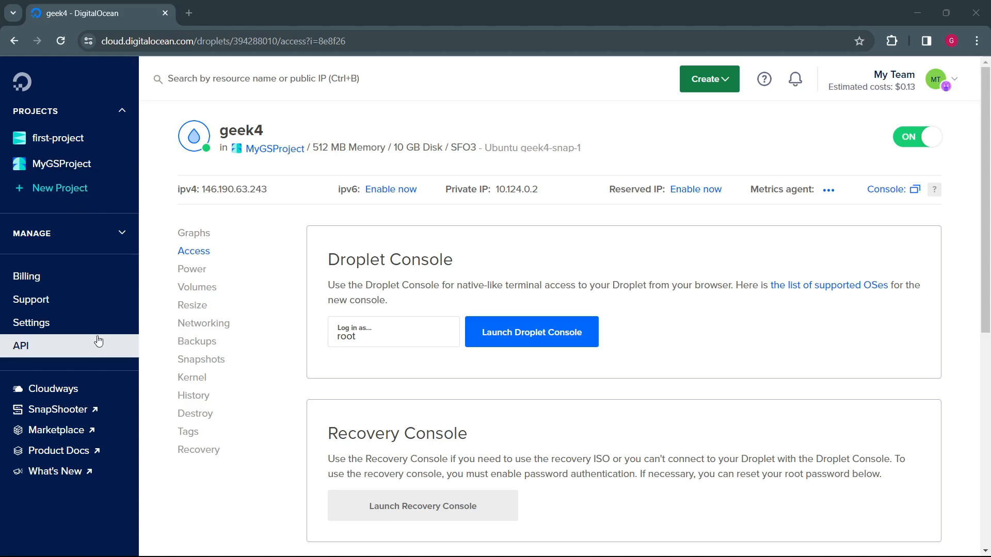
# Step: Check the Droplet snapshots on the Images page and return to the Droplets list
pyautogui.click(113, 234)
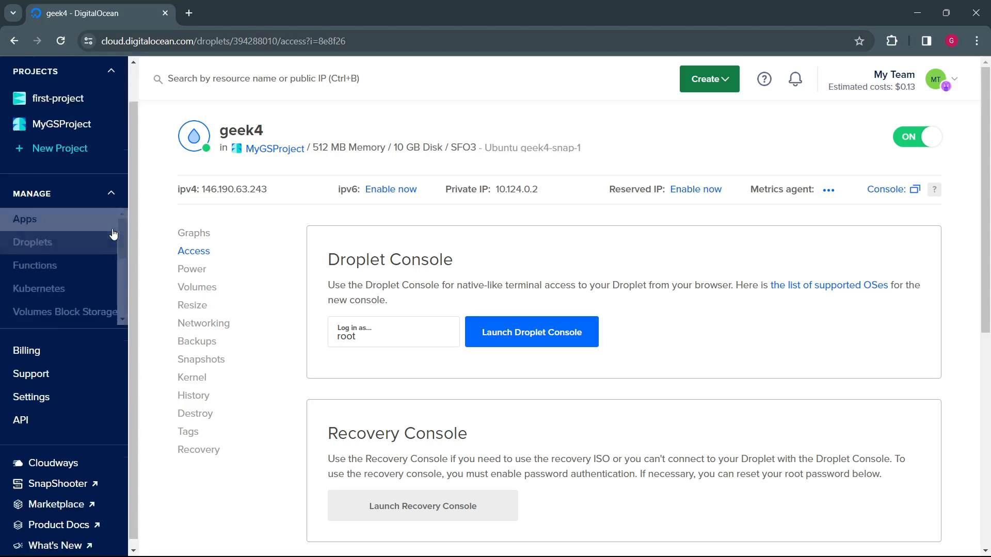
pyautogui.click(30, 226)
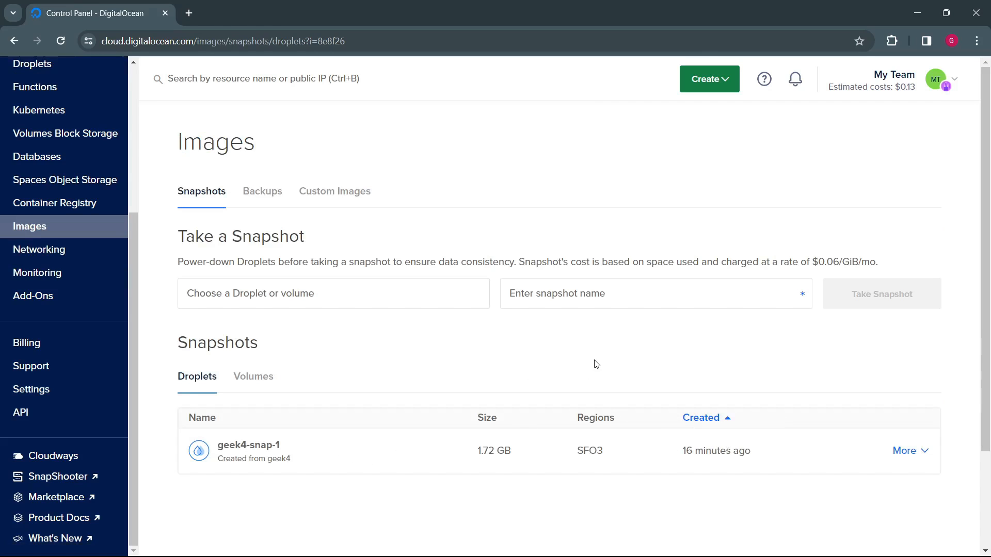
pyautogui.scroll(5, 41, 283)
pyautogui.click(42, 282)
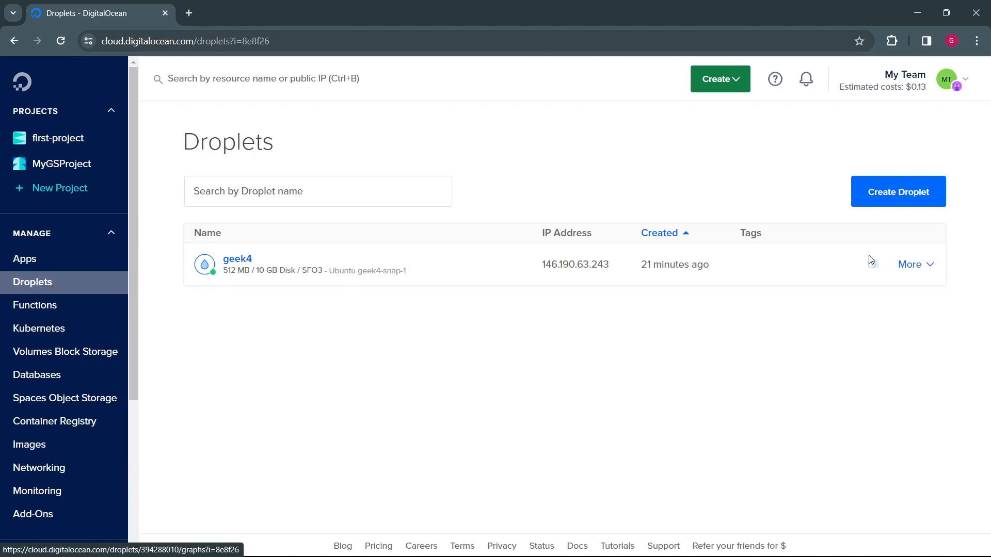
# Step: Destroy the geek4 Droplet without selecting its geek4-snap-1 snapshot, confirming with the Droplet name geek4
pyautogui.click(929, 264)
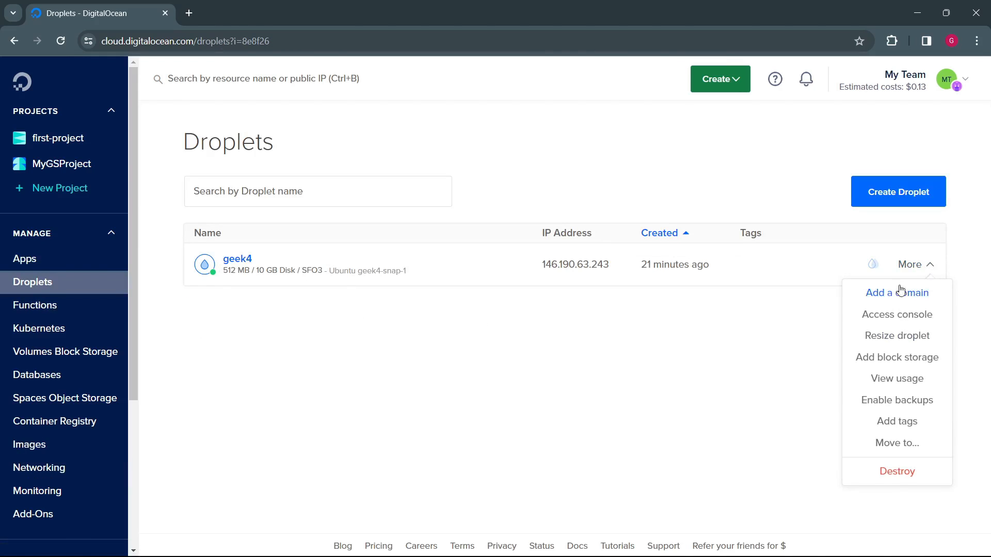
pyautogui.click(902, 477)
pyautogui.click(472, 329)
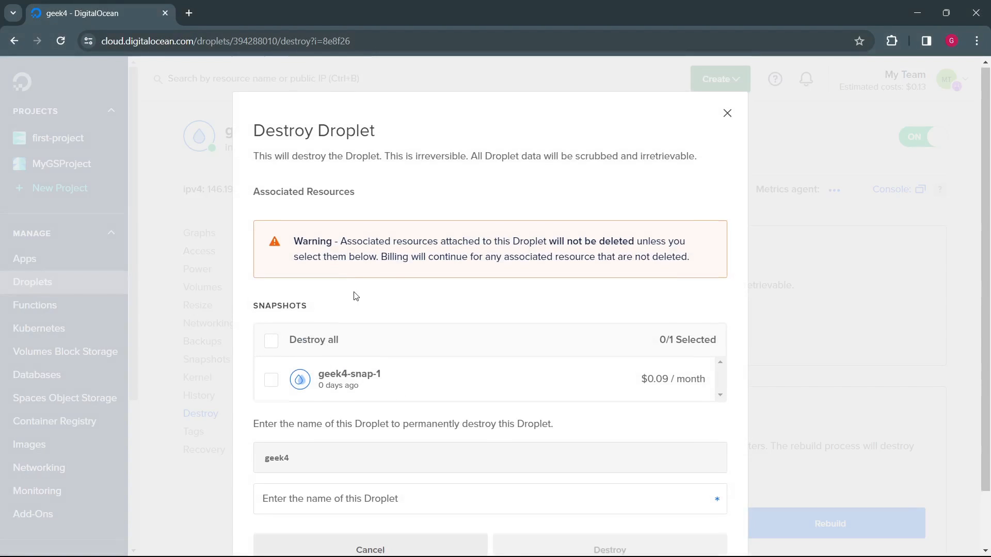
pyautogui.scroll(-2, 356, 295)
pyautogui.doubleClick(279, 393)
pyautogui.hotkey('ctrl', 'c')
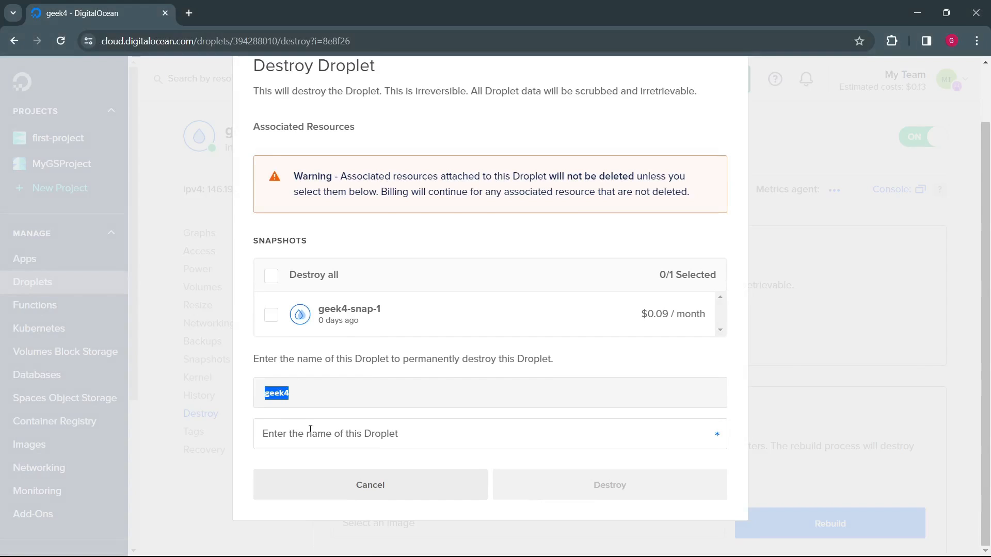
pyautogui.click(310, 429)
pyautogui.hotkey('ctrl', 'v')
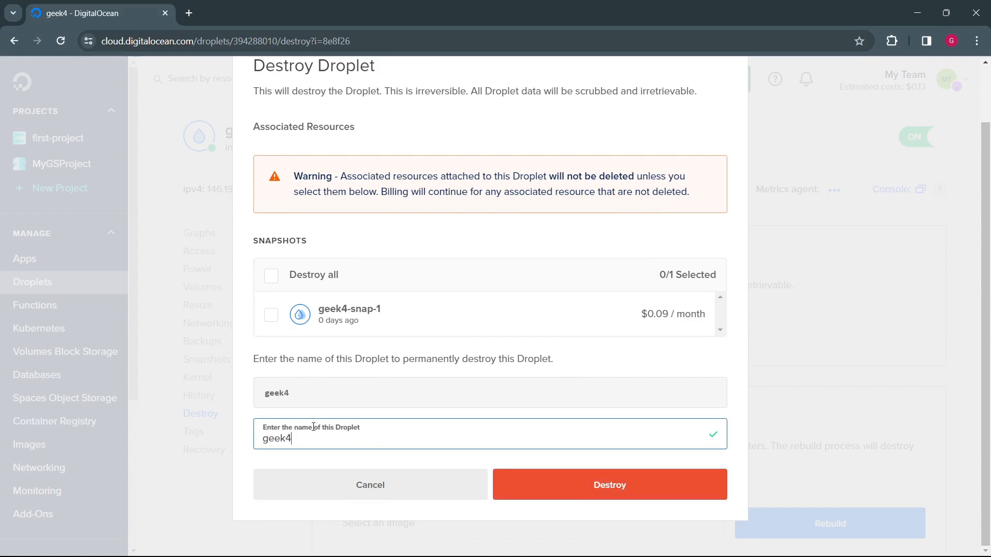
pyautogui.click(659, 493)
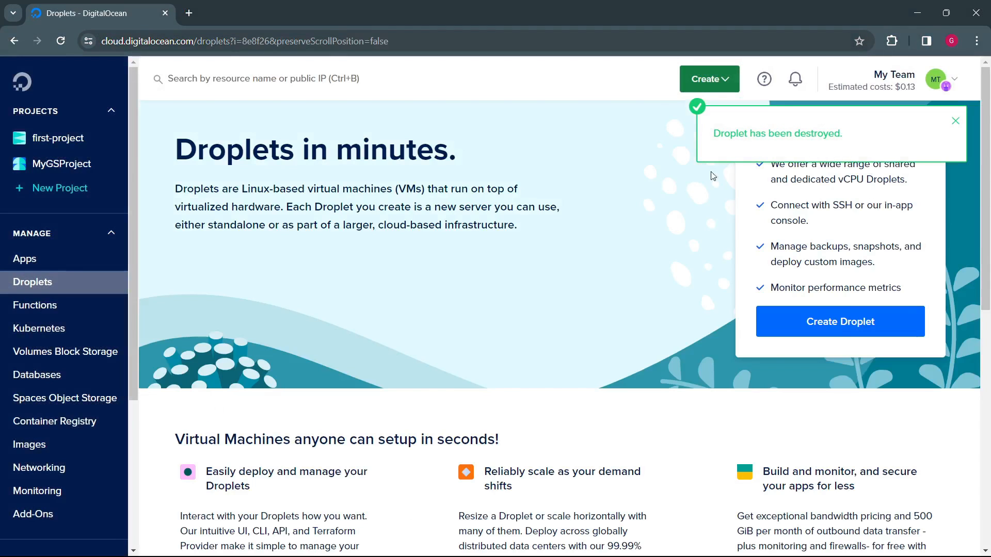
# Step: Start creating a new Droplet from the geek4-snap-1 snapshot on the Images page
pyautogui.click(30, 445)
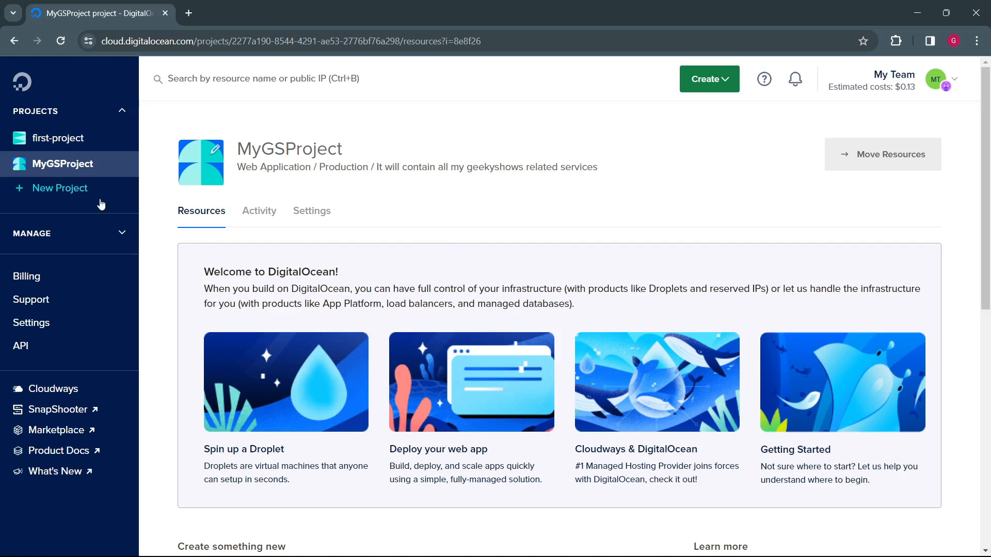
pyautogui.click(123, 239)
pyautogui.scroll(-4, 19, 310)
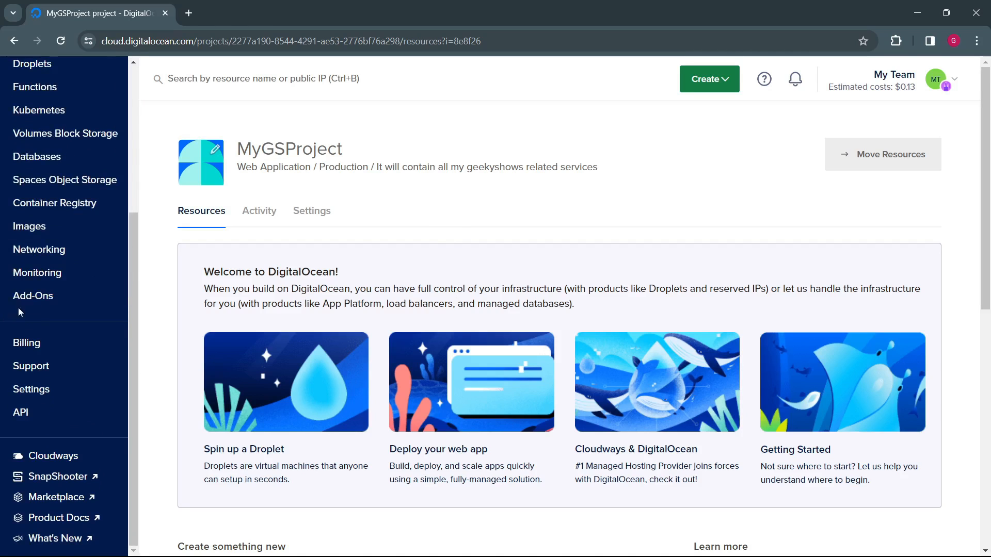
pyautogui.click(59, 228)
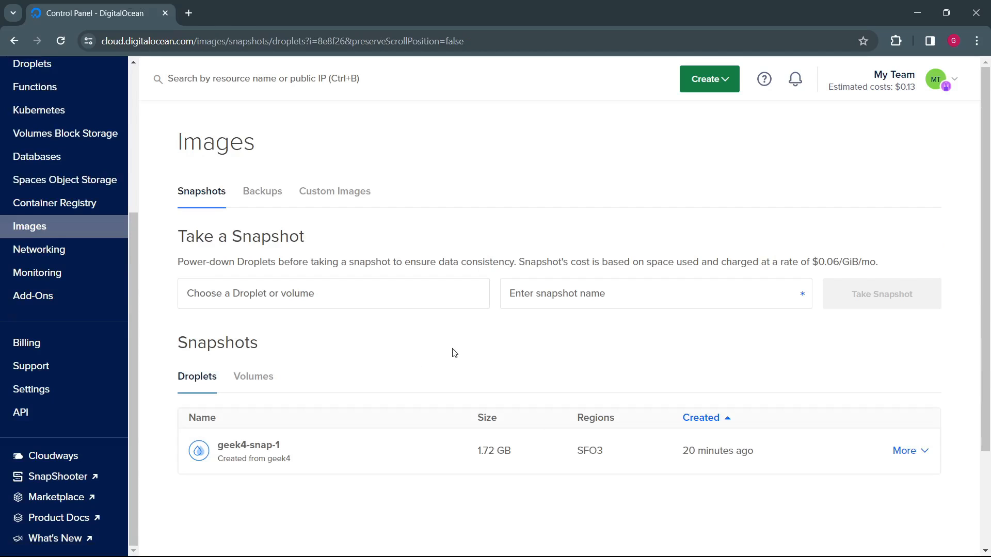
pyautogui.scroll(-3, 460, 396)
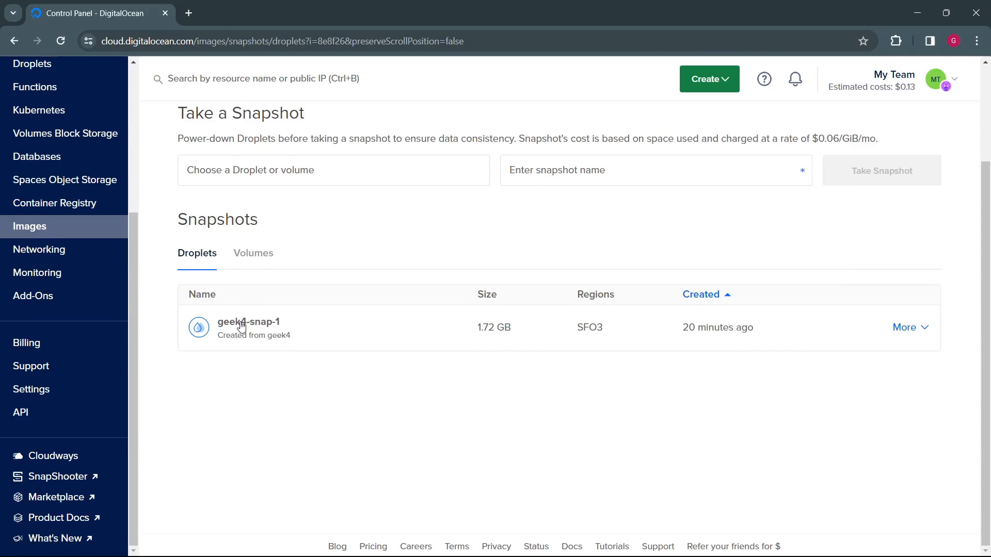
pyautogui.click(924, 329)
pyautogui.click(879, 380)
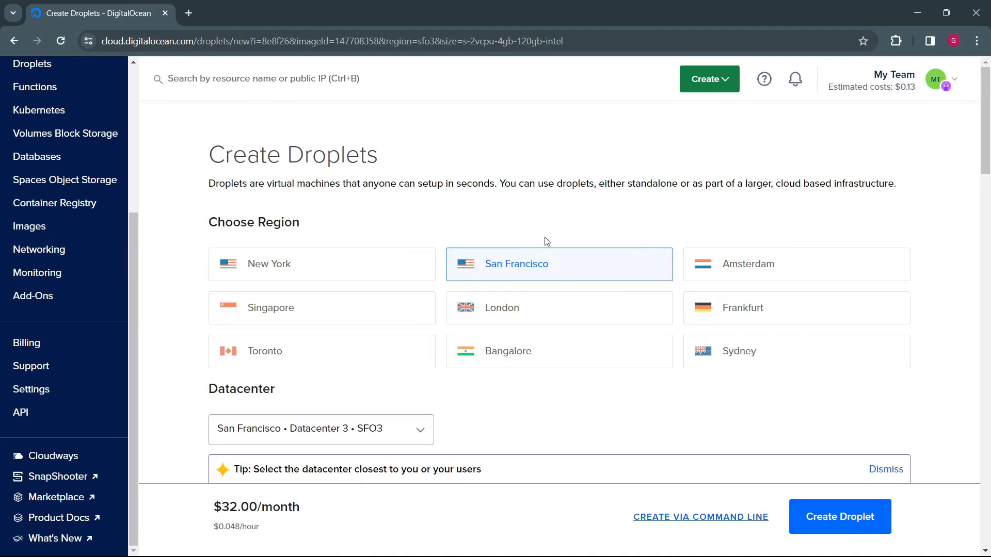
pyautogui.click(732, 87)
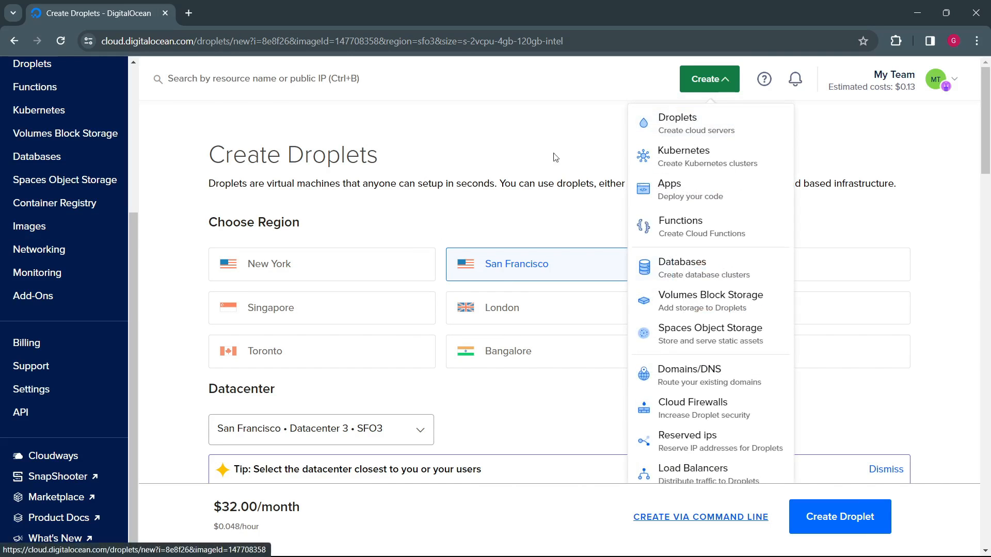
pyautogui.click(476, 200)
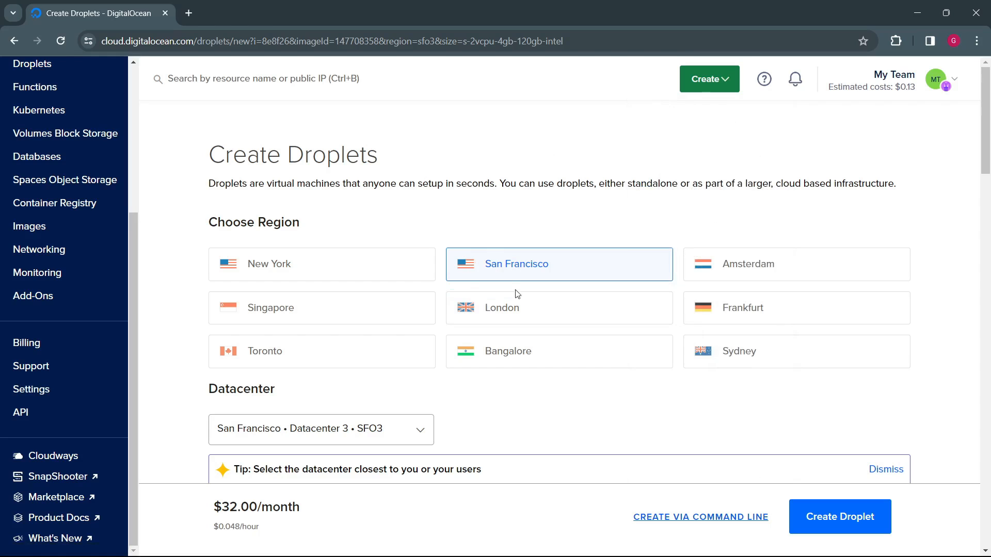
# Step: Choose the Regular SSD CPU option and the $4/mo plan with 512 MB, 1 CPU and 10 GB SSD for the Basic Droplet
pyautogui.scroll(-9, 441, 424)
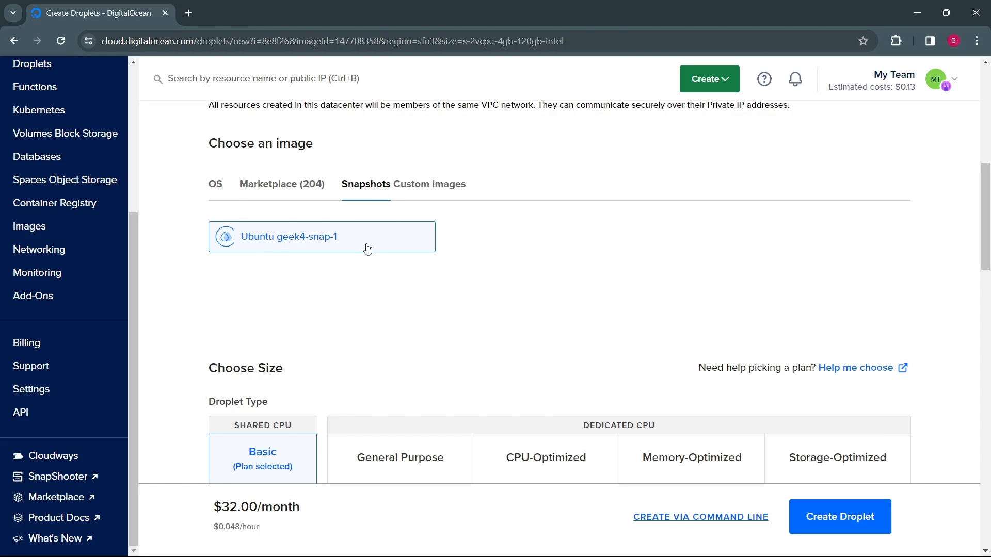
pyautogui.scroll(-1, 416, 308)
pyautogui.scroll(-5, 416, 308)
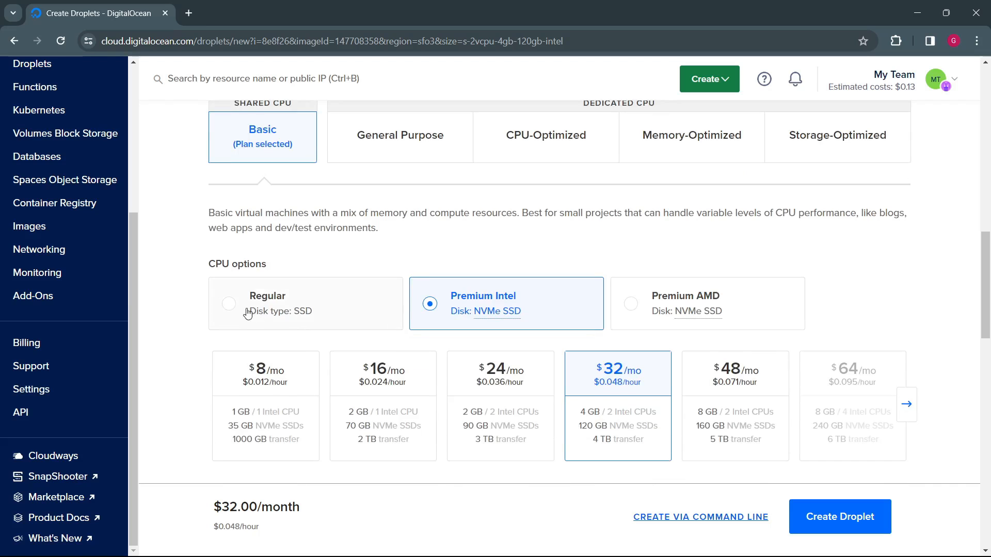
pyautogui.click(238, 308)
pyautogui.click(215, 404)
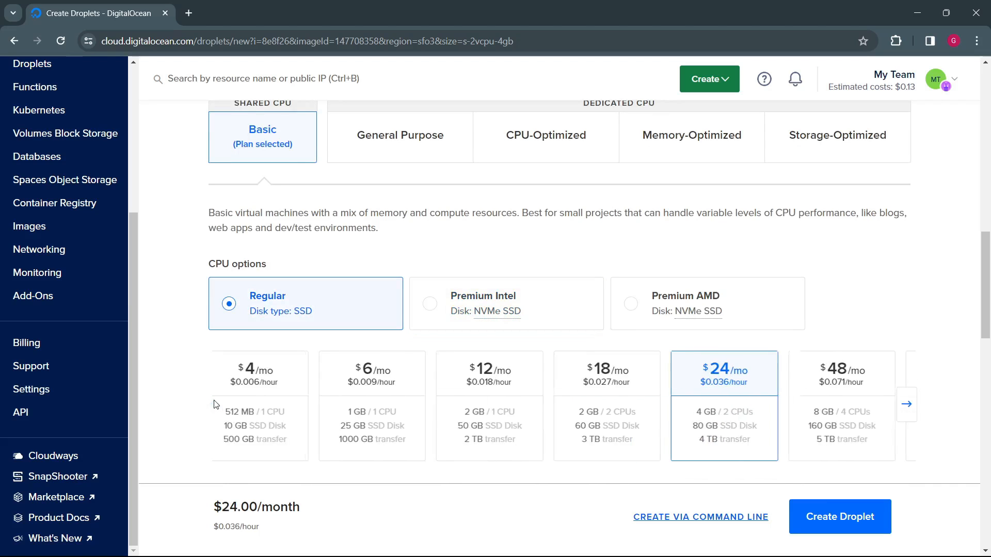
pyautogui.scroll(7, 324, 397)
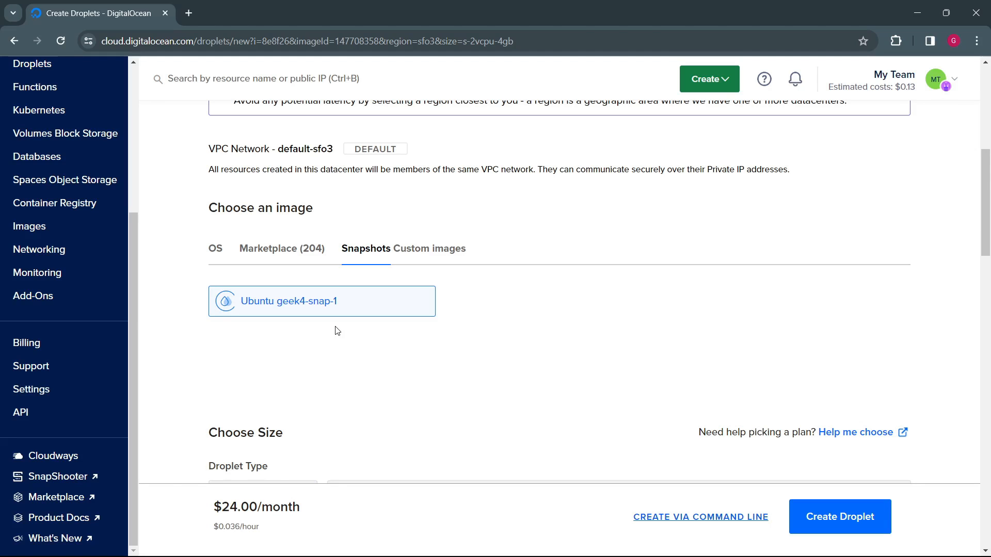
pyautogui.scroll(-10, 338, 331)
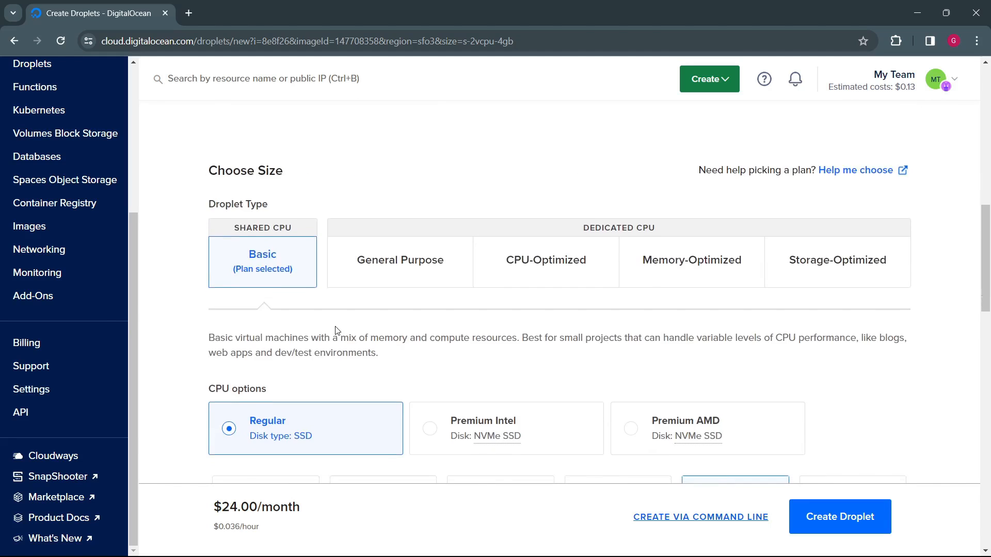
pyautogui.click(289, 278)
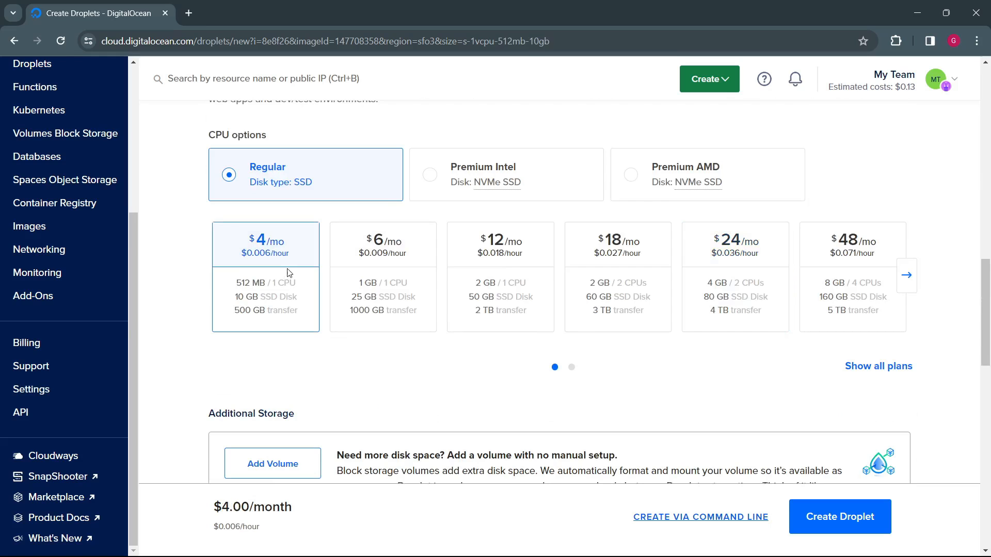
pyautogui.scroll(8, 288, 273)
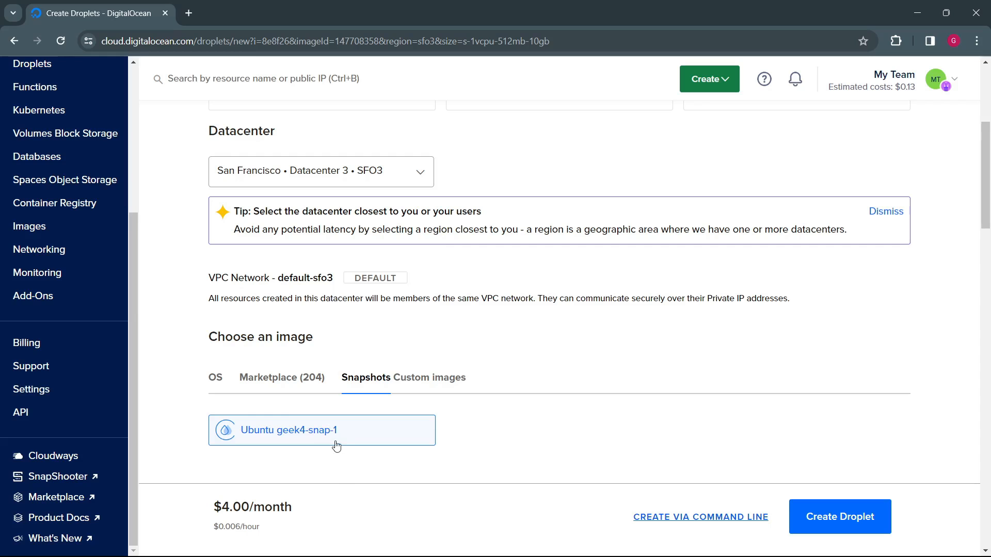
pyautogui.scroll(-10, 336, 444)
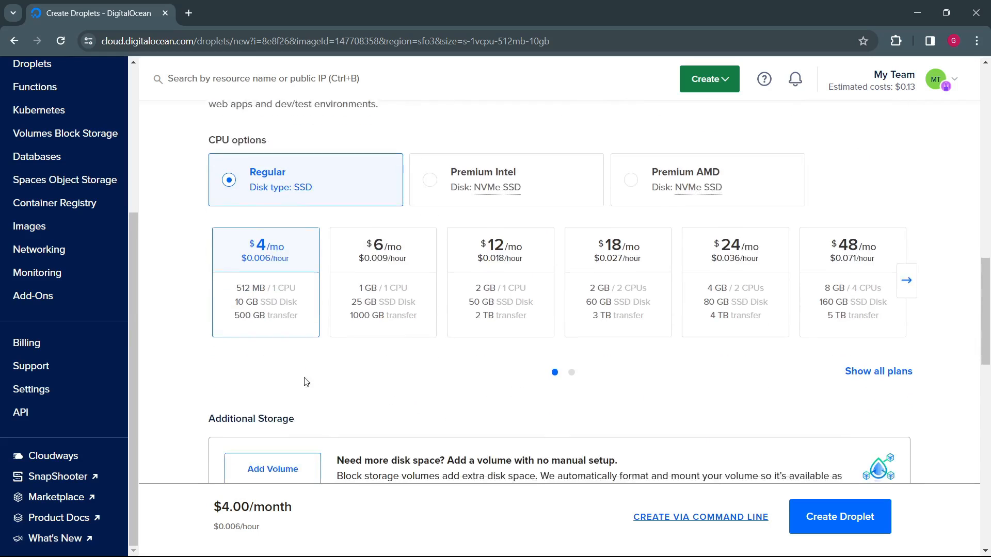
pyautogui.scroll(5, 272, 328)
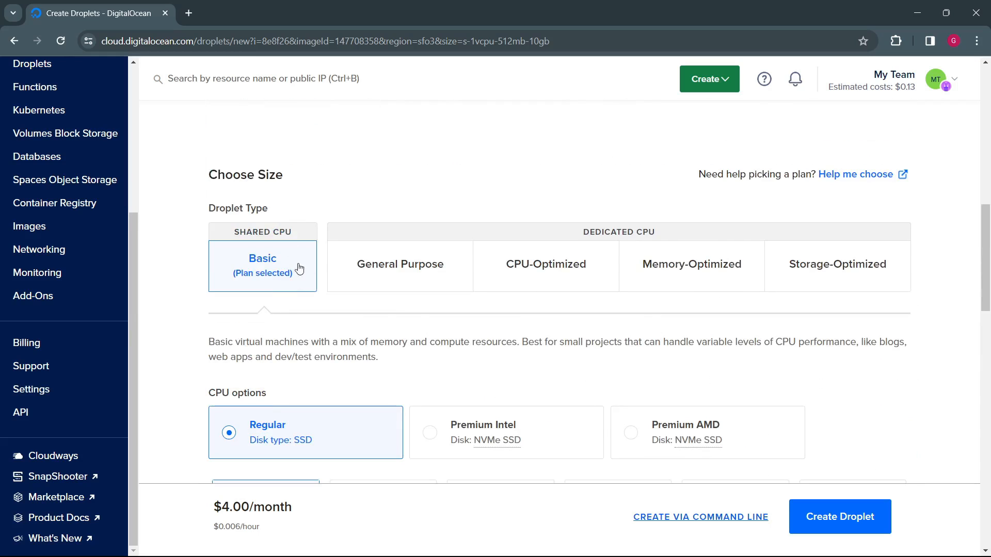
pyautogui.scroll(5, 343, 345)
# Step: Switch the Droplet's authentication method to Password and enter the root password
pyautogui.scroll(-15, 343, 345)
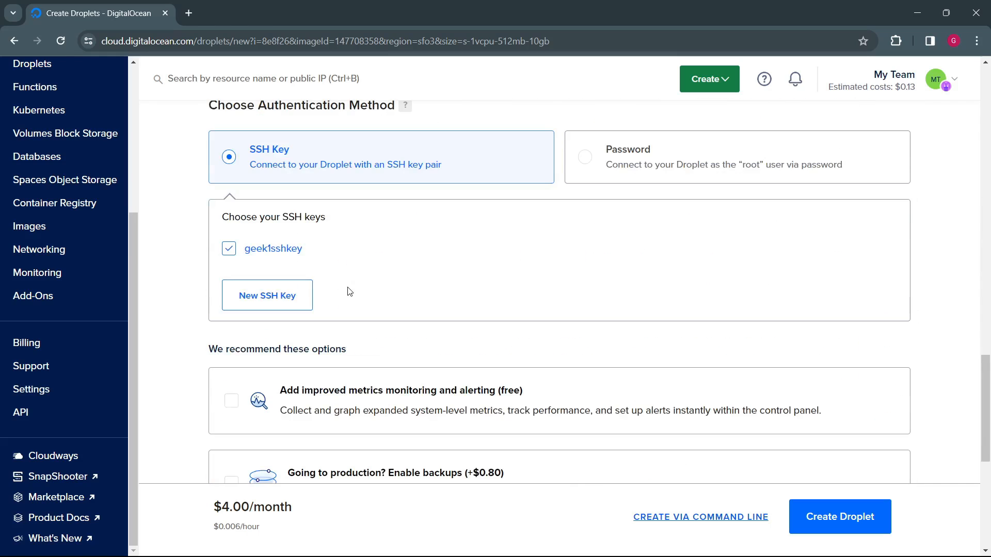
pyautogui.scroll(3, 438, 231)
pyautogui.click(588, 286)
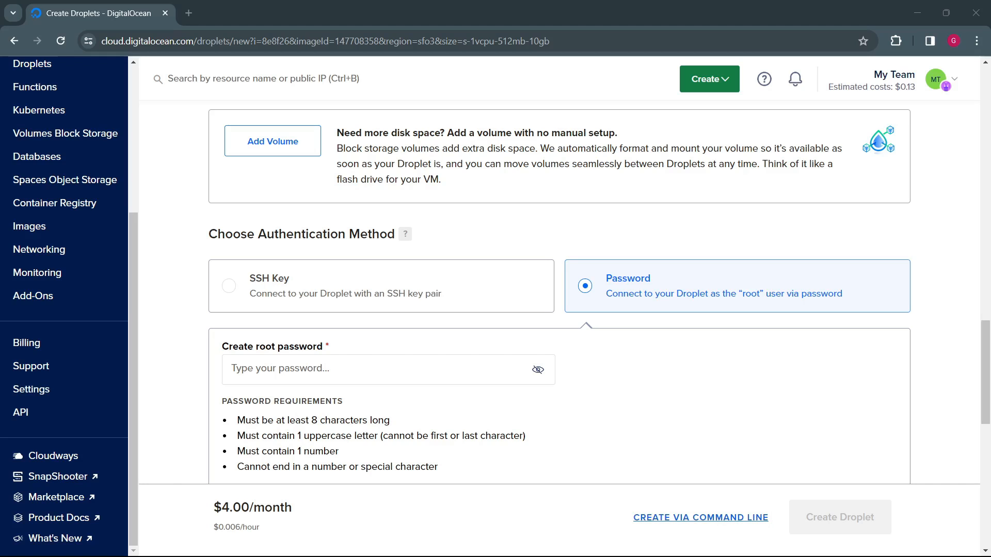
pyautogui.click(298, 366)
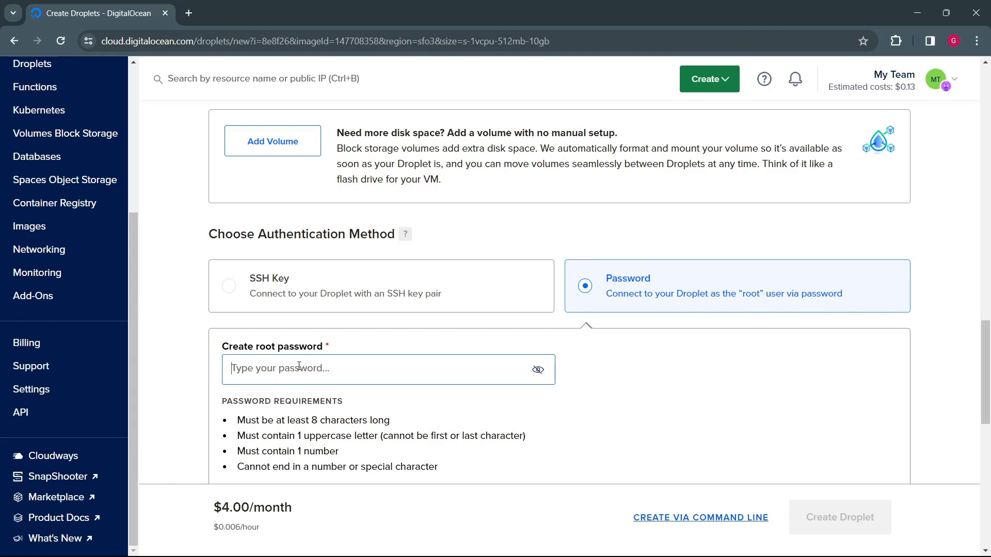
pyautogui.hotkey('ctrl', 'v')
pyautogui.scroll(-10, 176, 349)
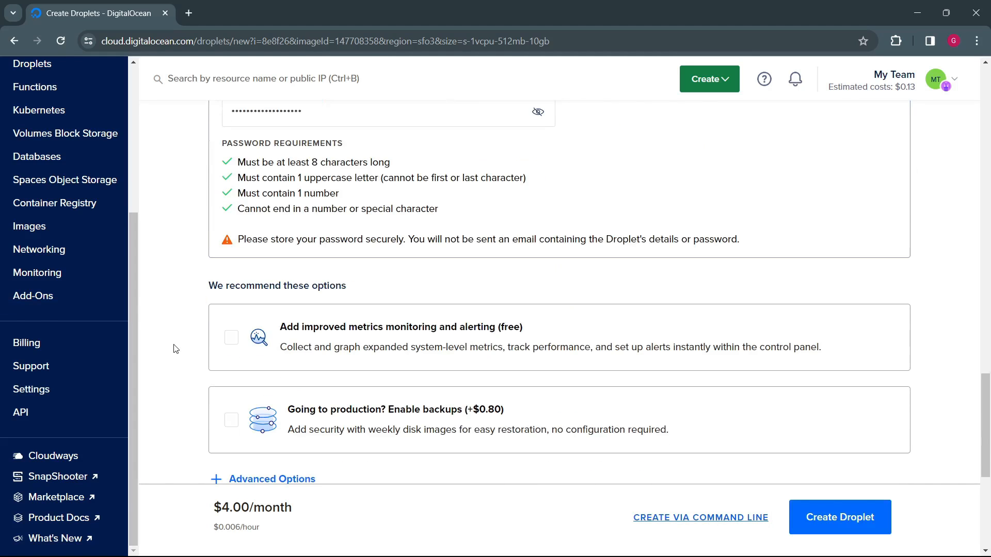
# Step: Set the hostname to geek5 and create the Droplet in MyGSProject
pyautogui.moveTo(700, 311); pyautogui.dragTo(477, 294)
pyautogui.write('geek5')
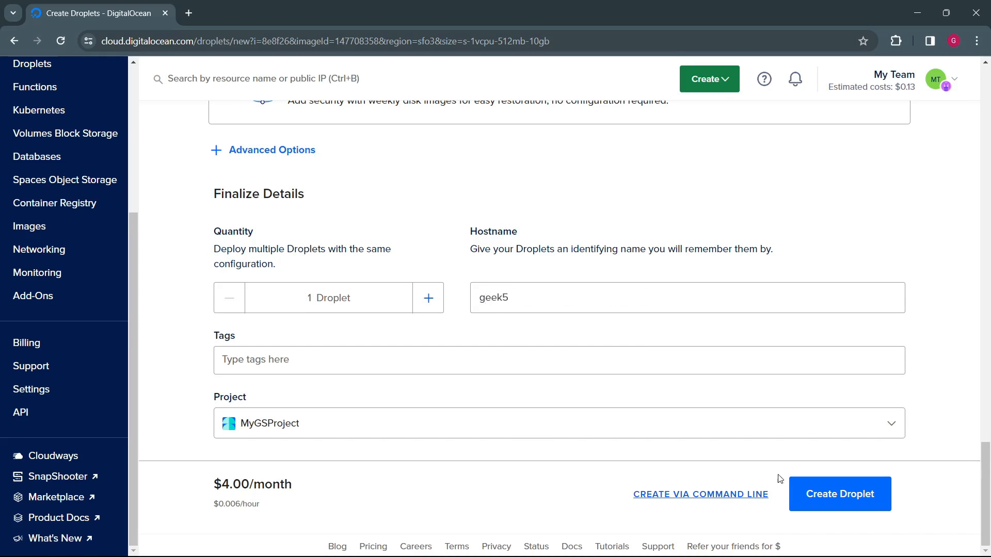
pyautogui.click(823, 493)
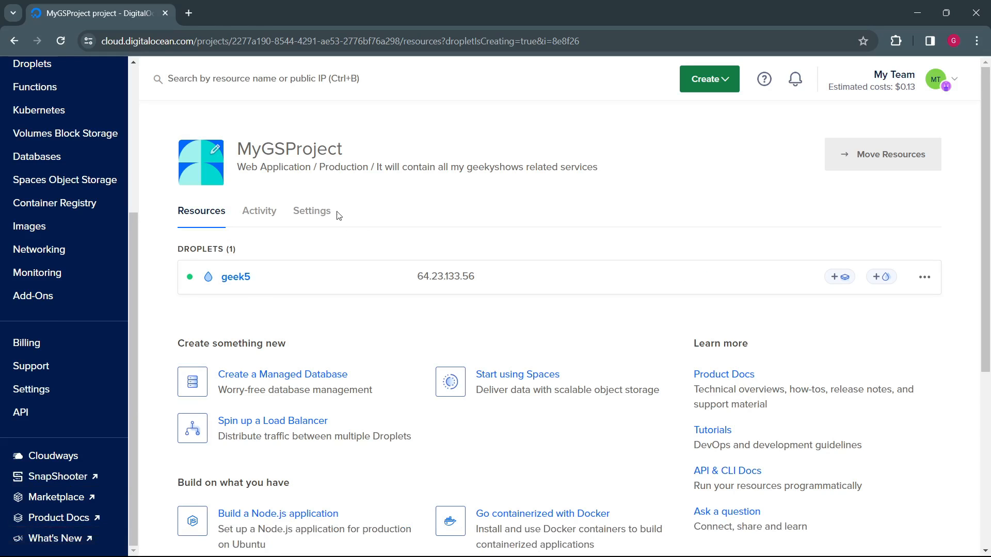
# Step: Launch the Droplet Console for geek5 as root and list the home directory's contents with ls
pyautogui.click(237, 278)
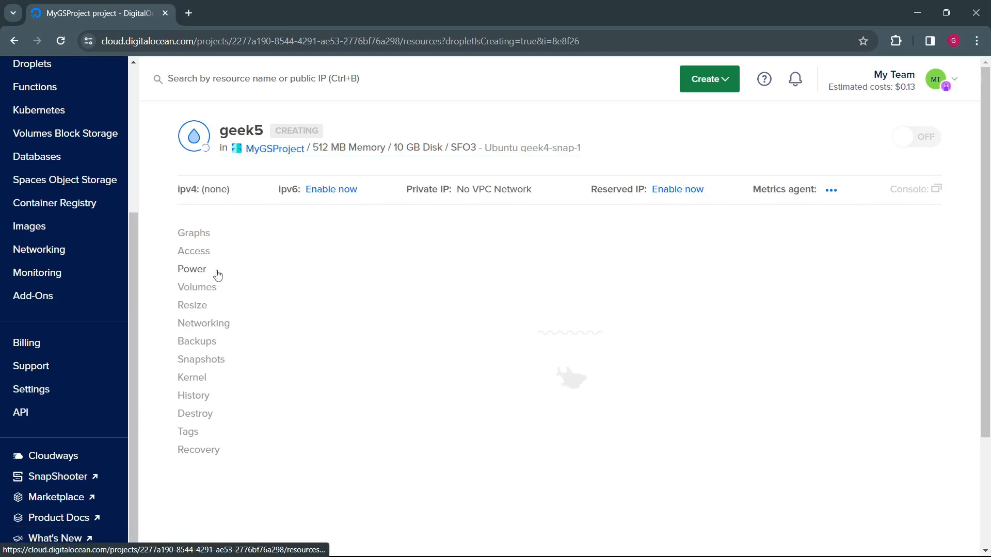
pyautogui.click(203, 253)
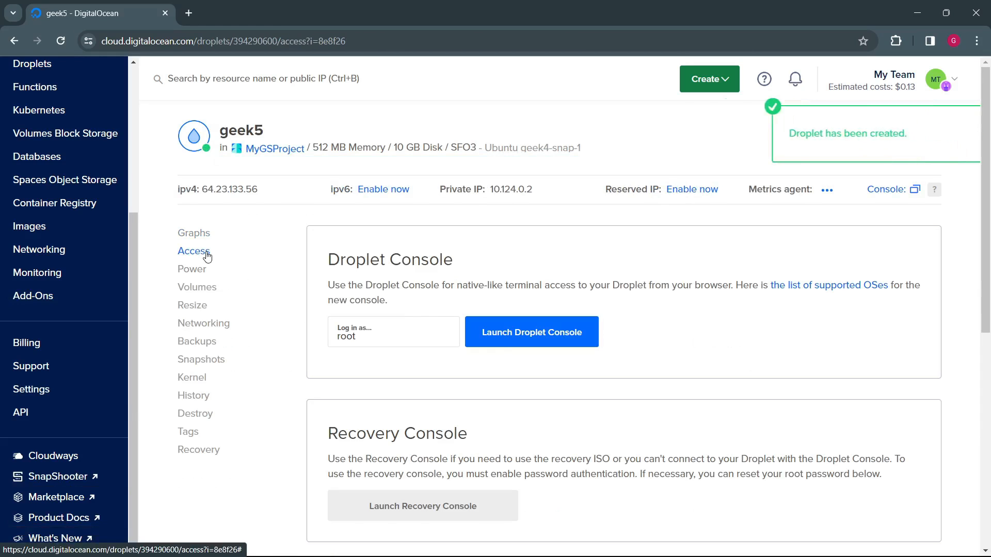
pyautogui.click(540, 342)
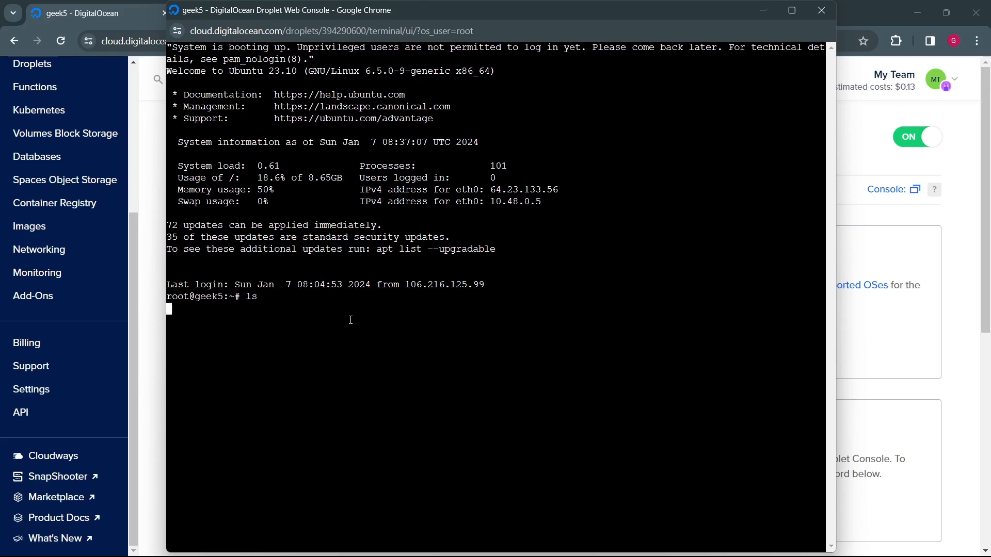
# Step: Check myfile.txt and myfolder in the directory listing and exit the console session
pyautogui.moveTo(223, 314); pyautogui.dragTo(174, 307)
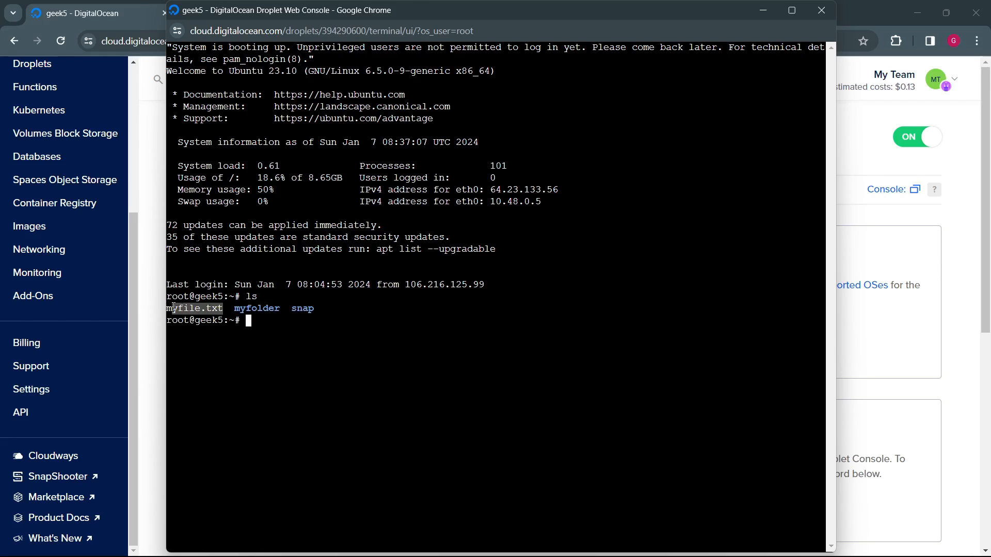
pyautogui.moveTo(248, 308); pyautogui.dragTo(272, 309)
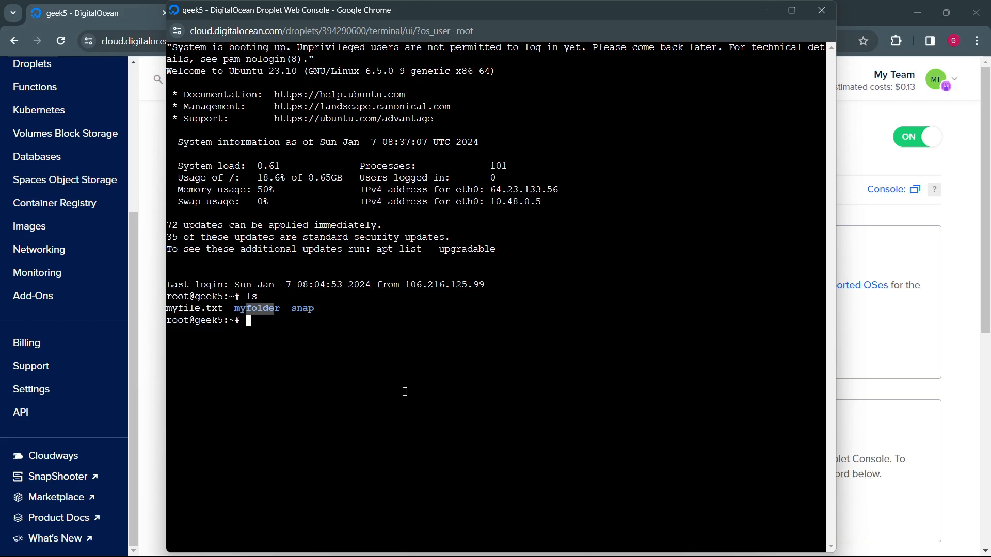
pyautogui.click(421, 379)
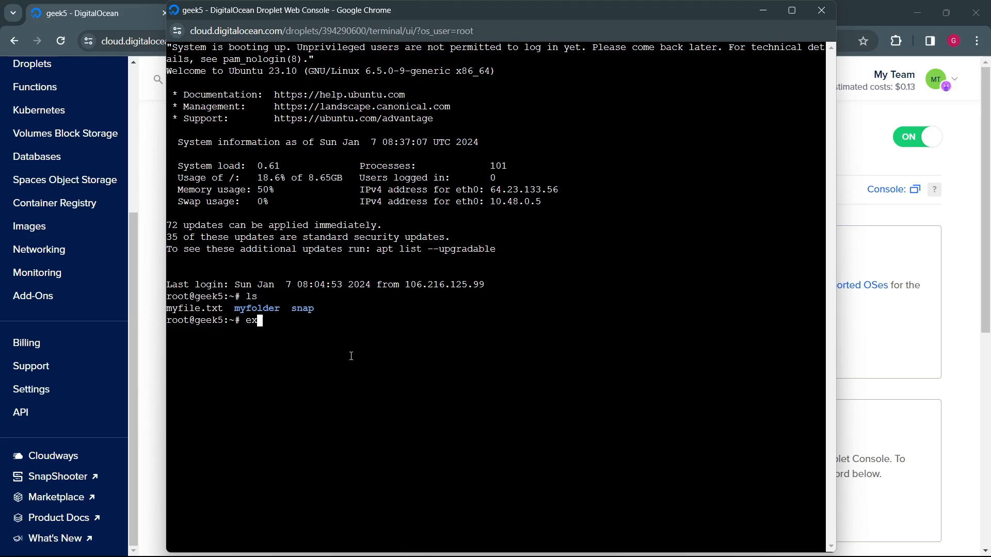
pyautogui.press('Return')
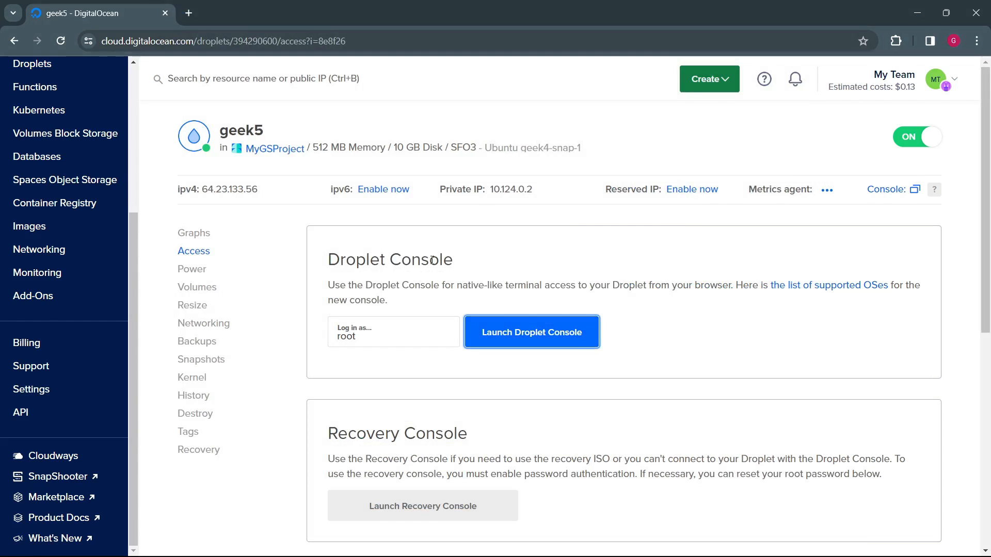
# Step: Destroy the geek5 Droplet from the Droplets list, confirming with the Droplet name geek5
pyautogui.scroll(4, 75, 138)
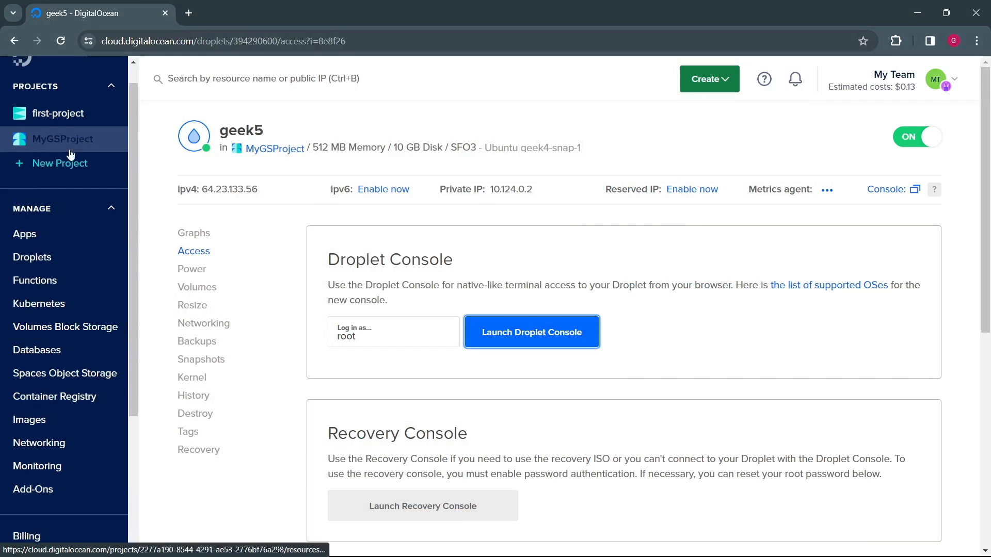
pyautogui.click(46, 257)
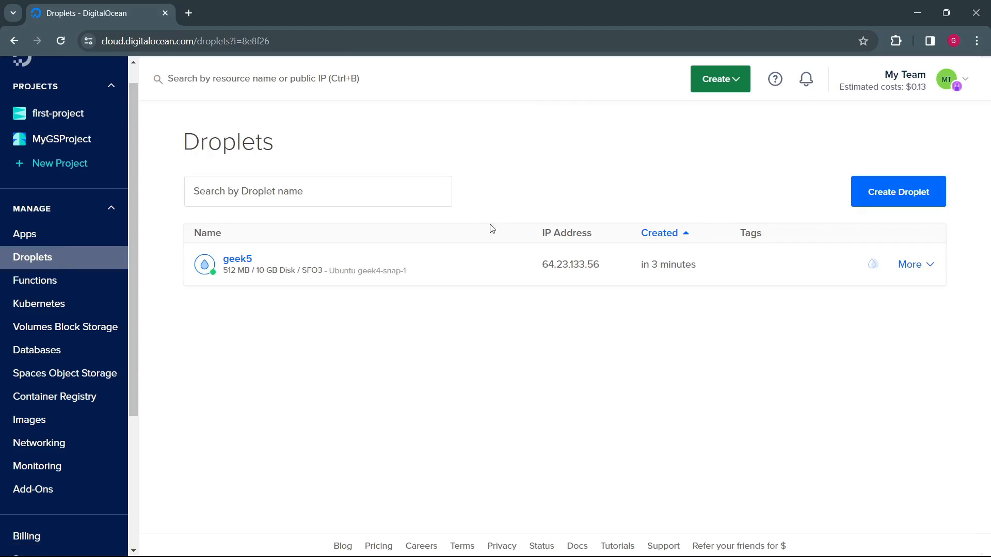
pyautogui.click(933, 266)
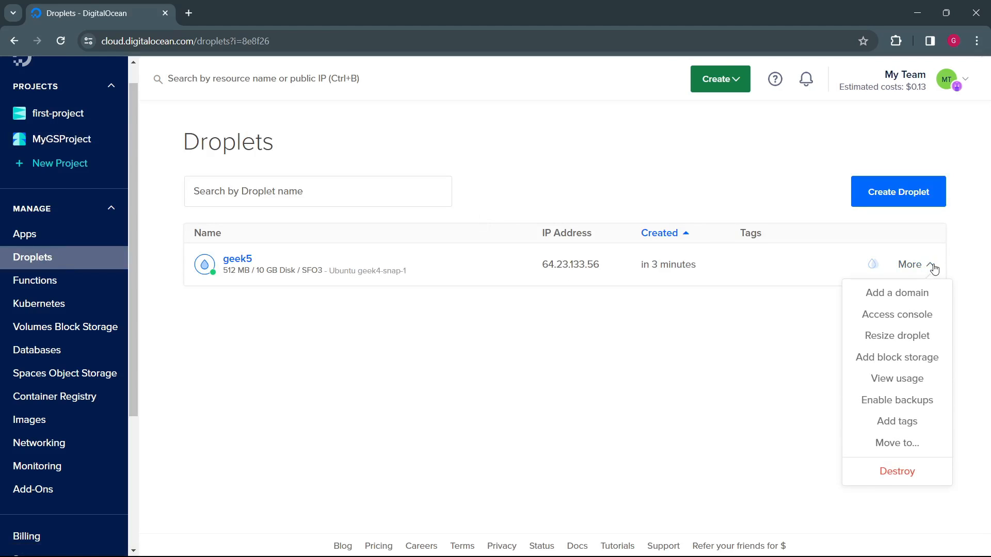
pyautogui.click(897, 474)
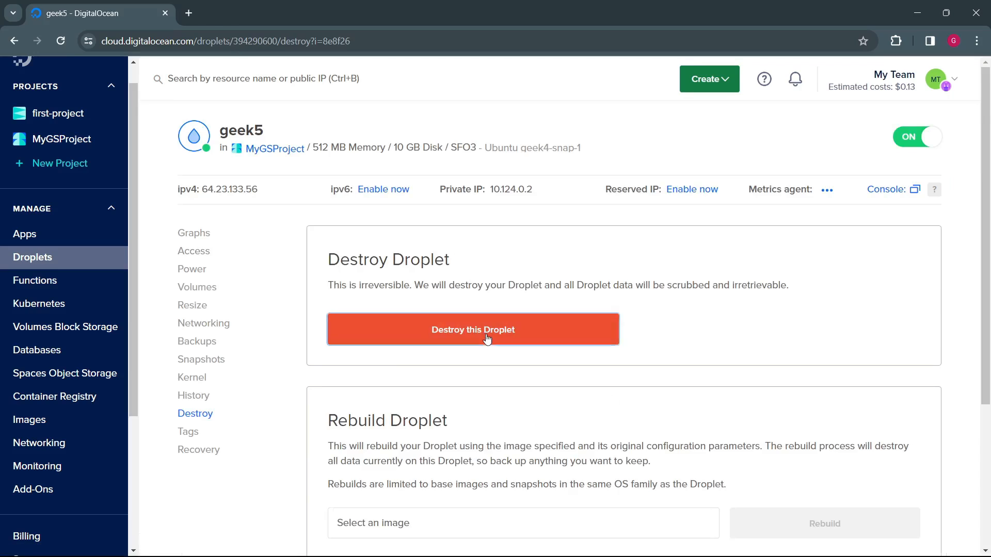
pyautogui.click(486, 334)
pyautogui.doubleClick(282, 222)
pyautogui.hotkey('ctrl', 'c')
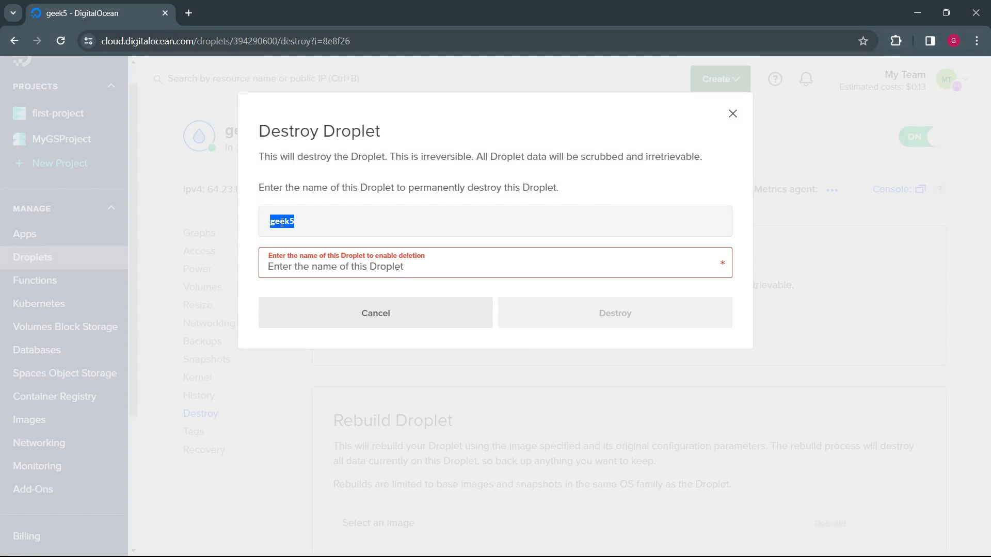
pyautogui.click(317, 257)
pyautogui.hotkey('ctrl', 'v')
pyautogui.click(608, 314)
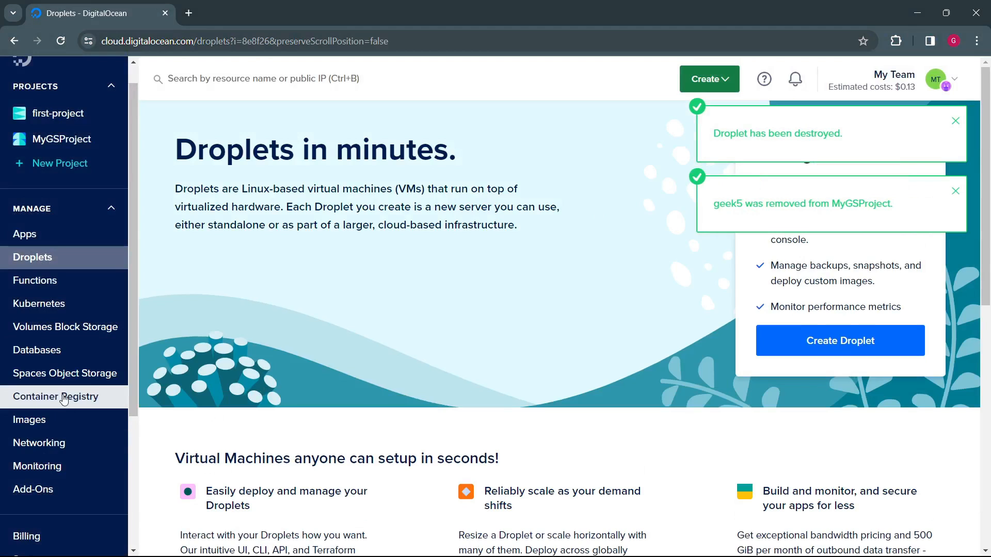
# Step: Delete the geek4-snap-1 snapshot from the Droplet snapshots on the Images page
pyautogui.click(43, 431)
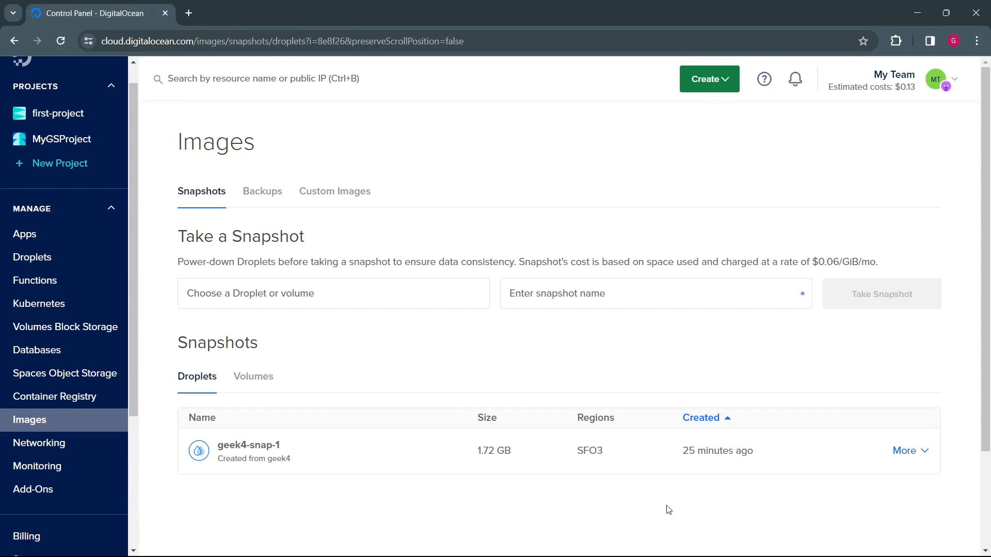
pyautogui.click(905, 451)
pyautogui.click(881, 470)
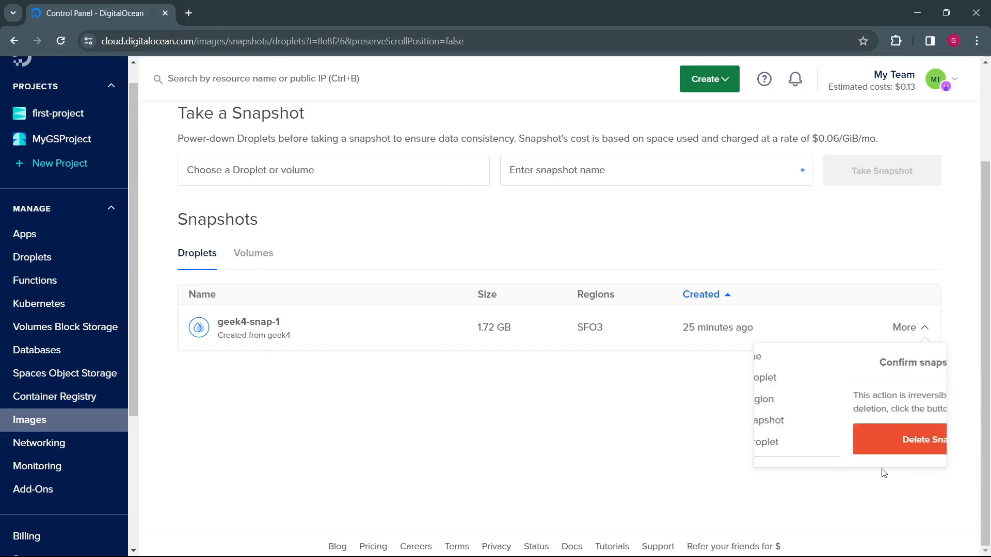
pyautogui.click(871, 445)
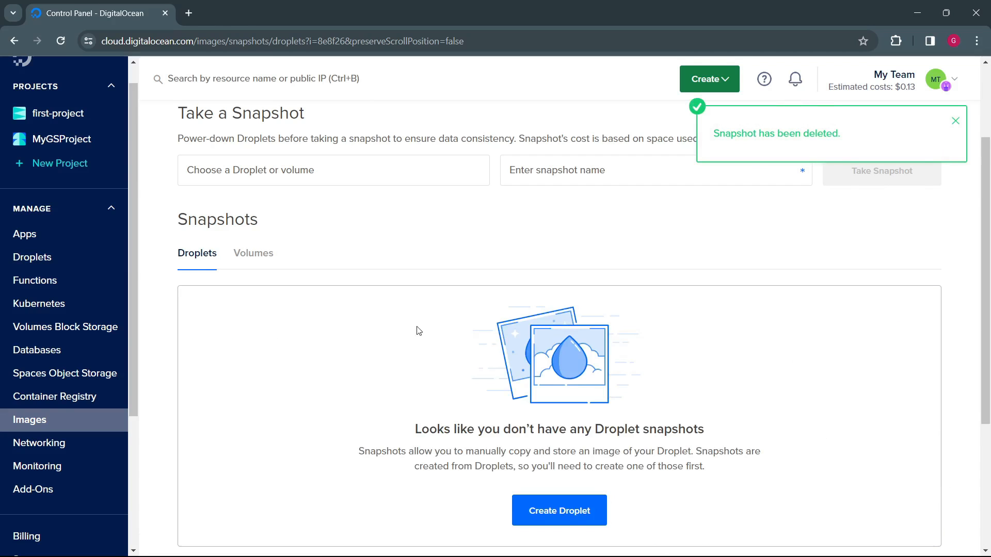
pyautogui.scroll(-3, 418, 331)
pyautogui.scroll(5, 420, 334)
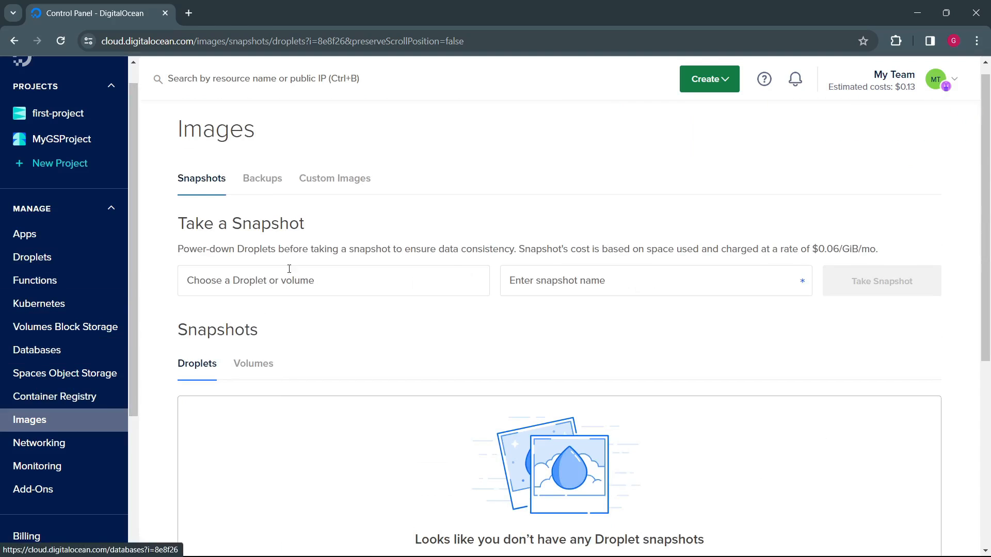